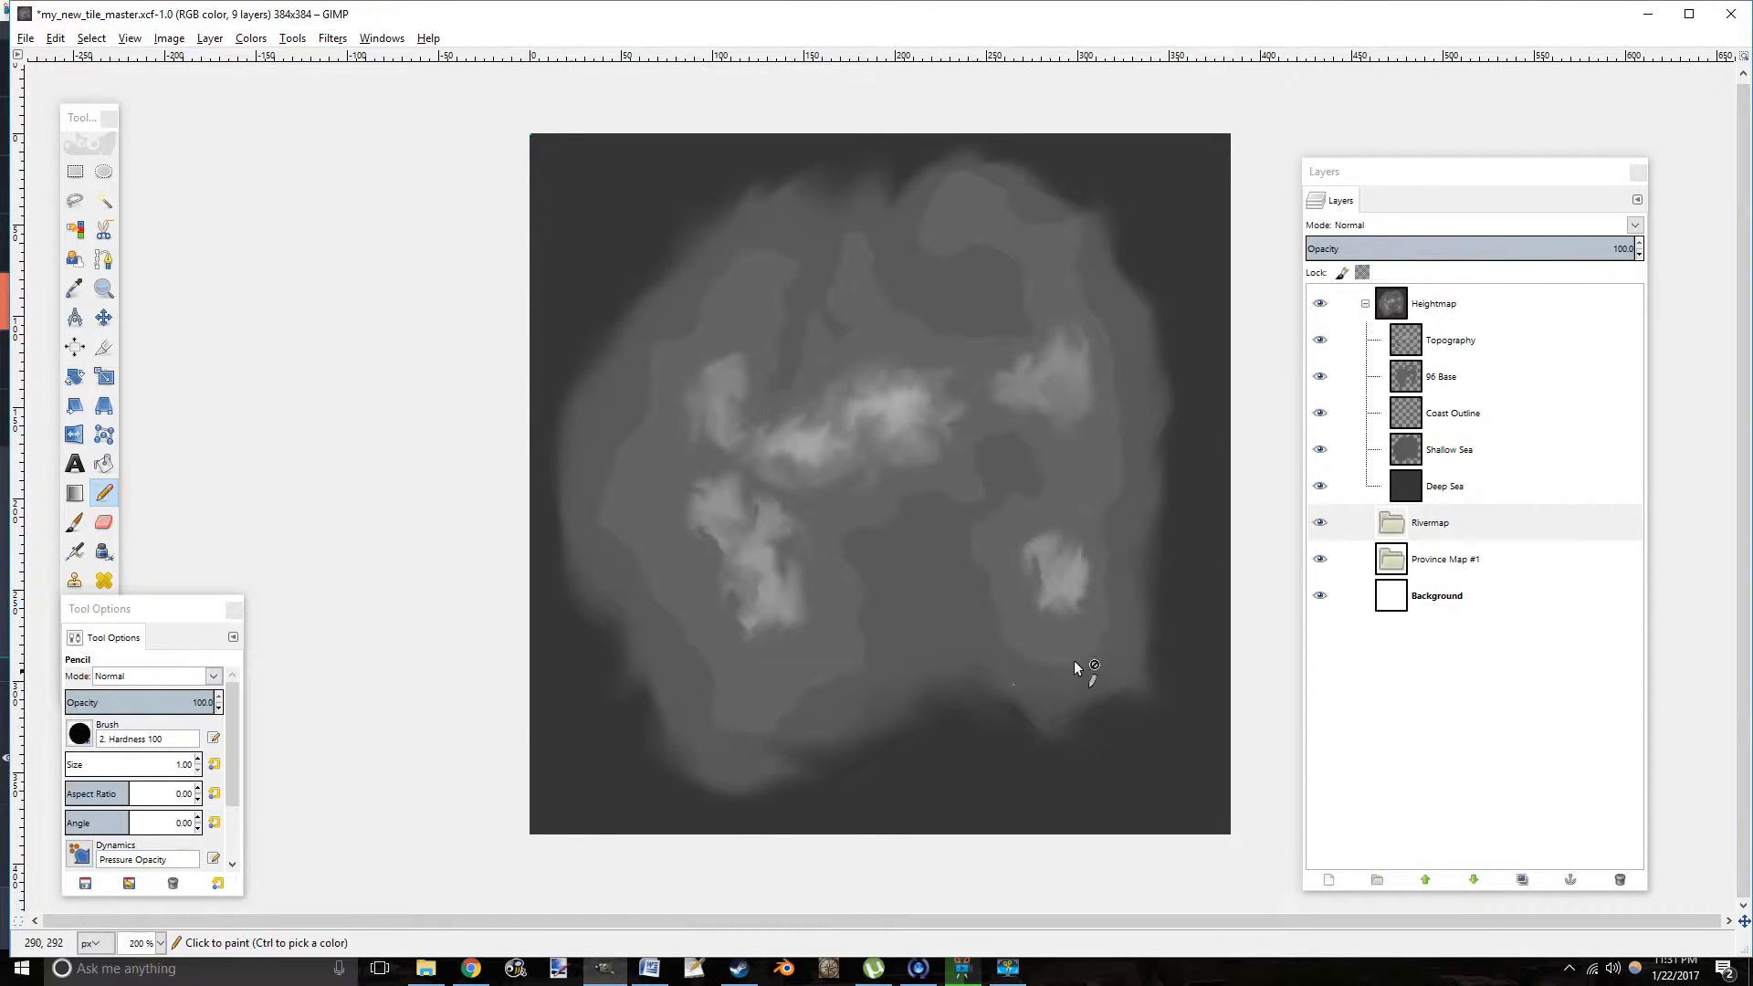
# Review the Rivermap and Province Map #1 groups and the Heightmap group's layers from Deep Sea up to Topography.
pyautogui.click(1453, 522)
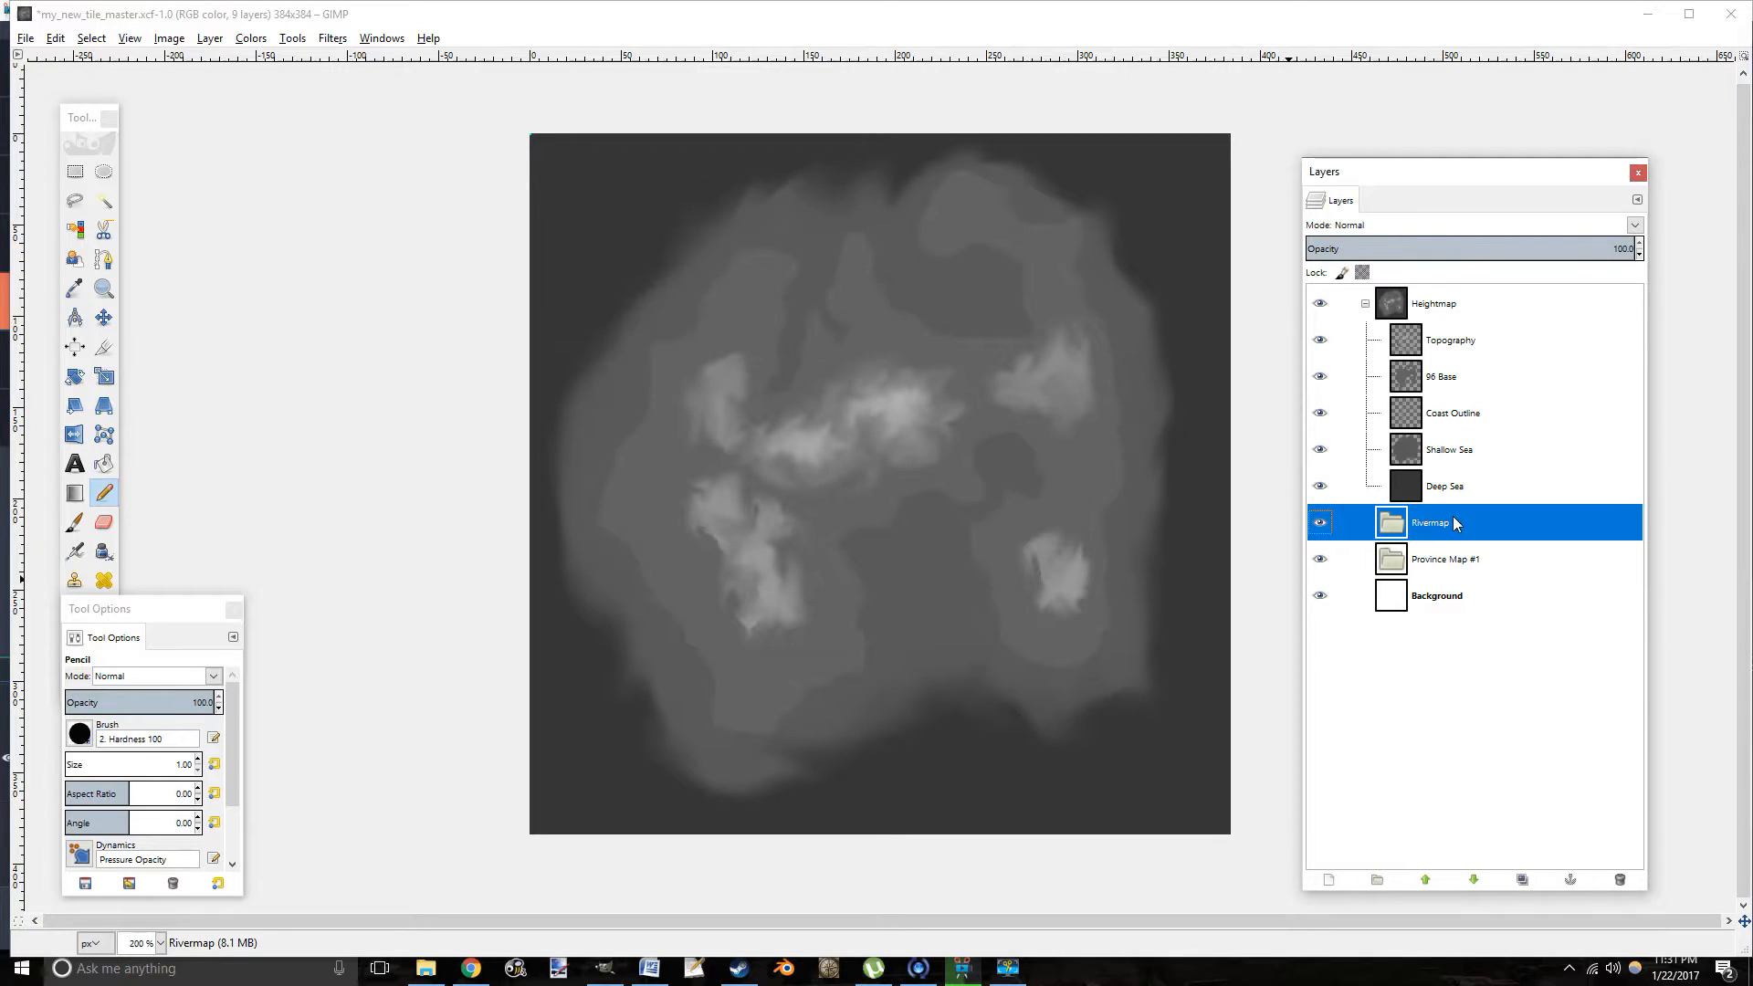
pyautogui.click(1433, 563)
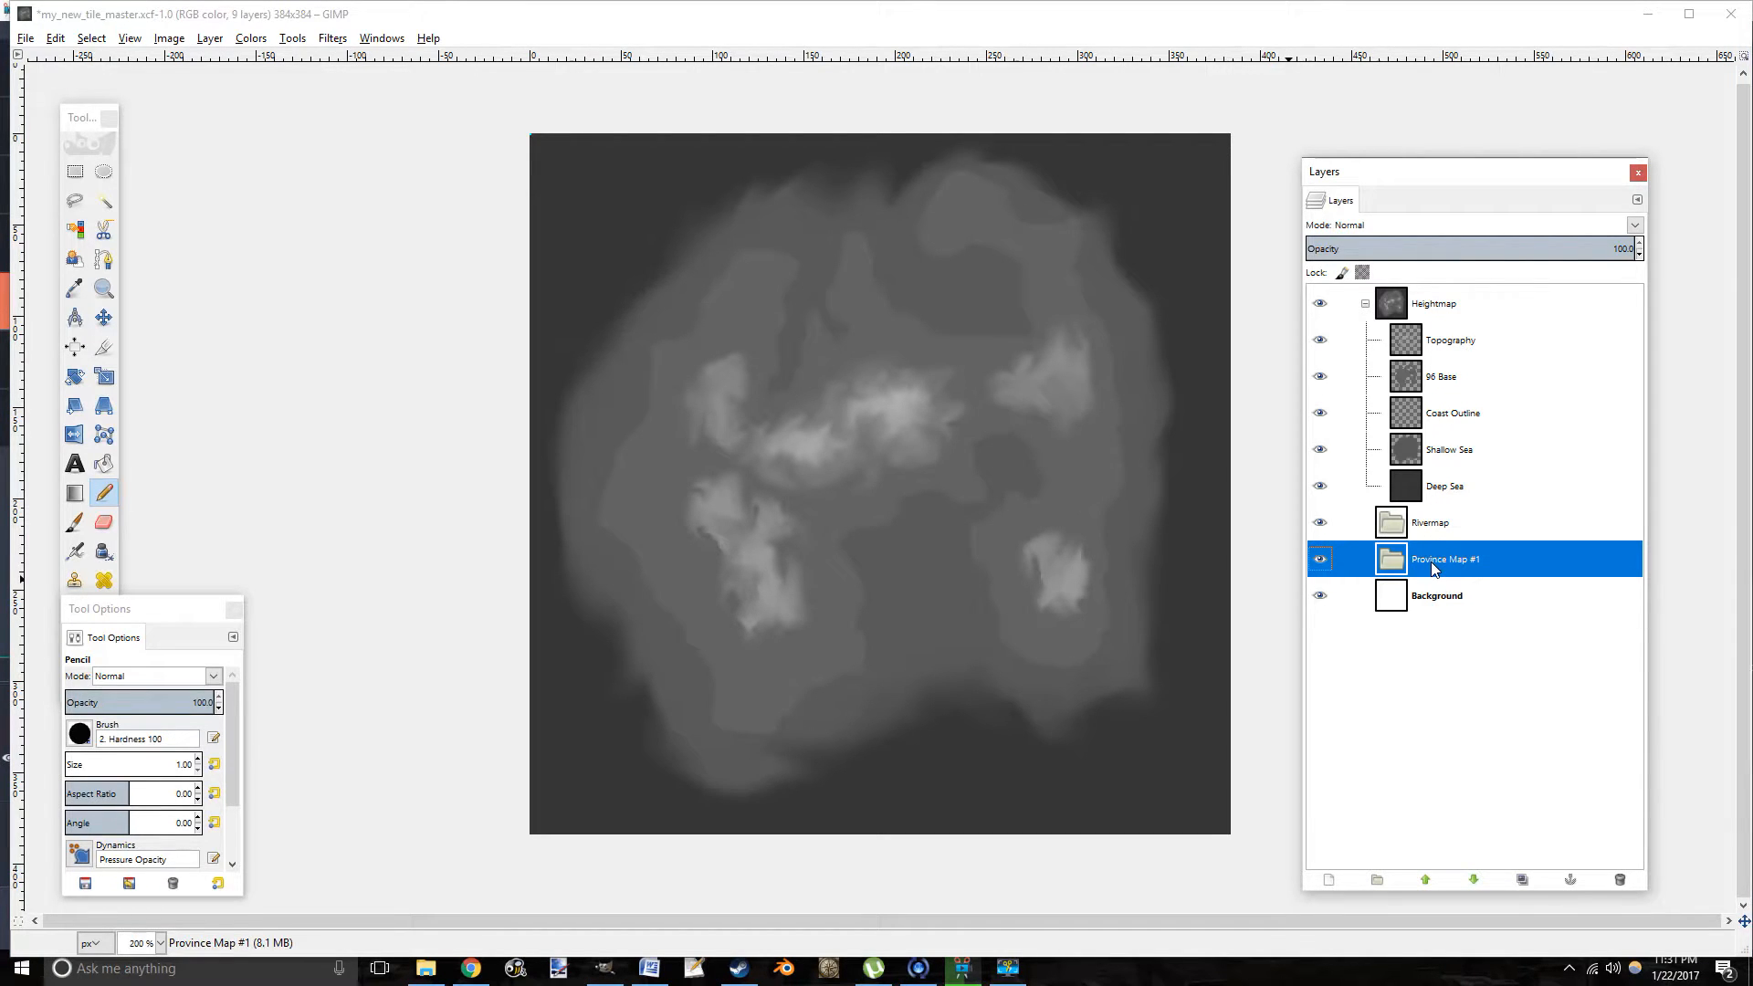
pyautogui.click(1431, 539)
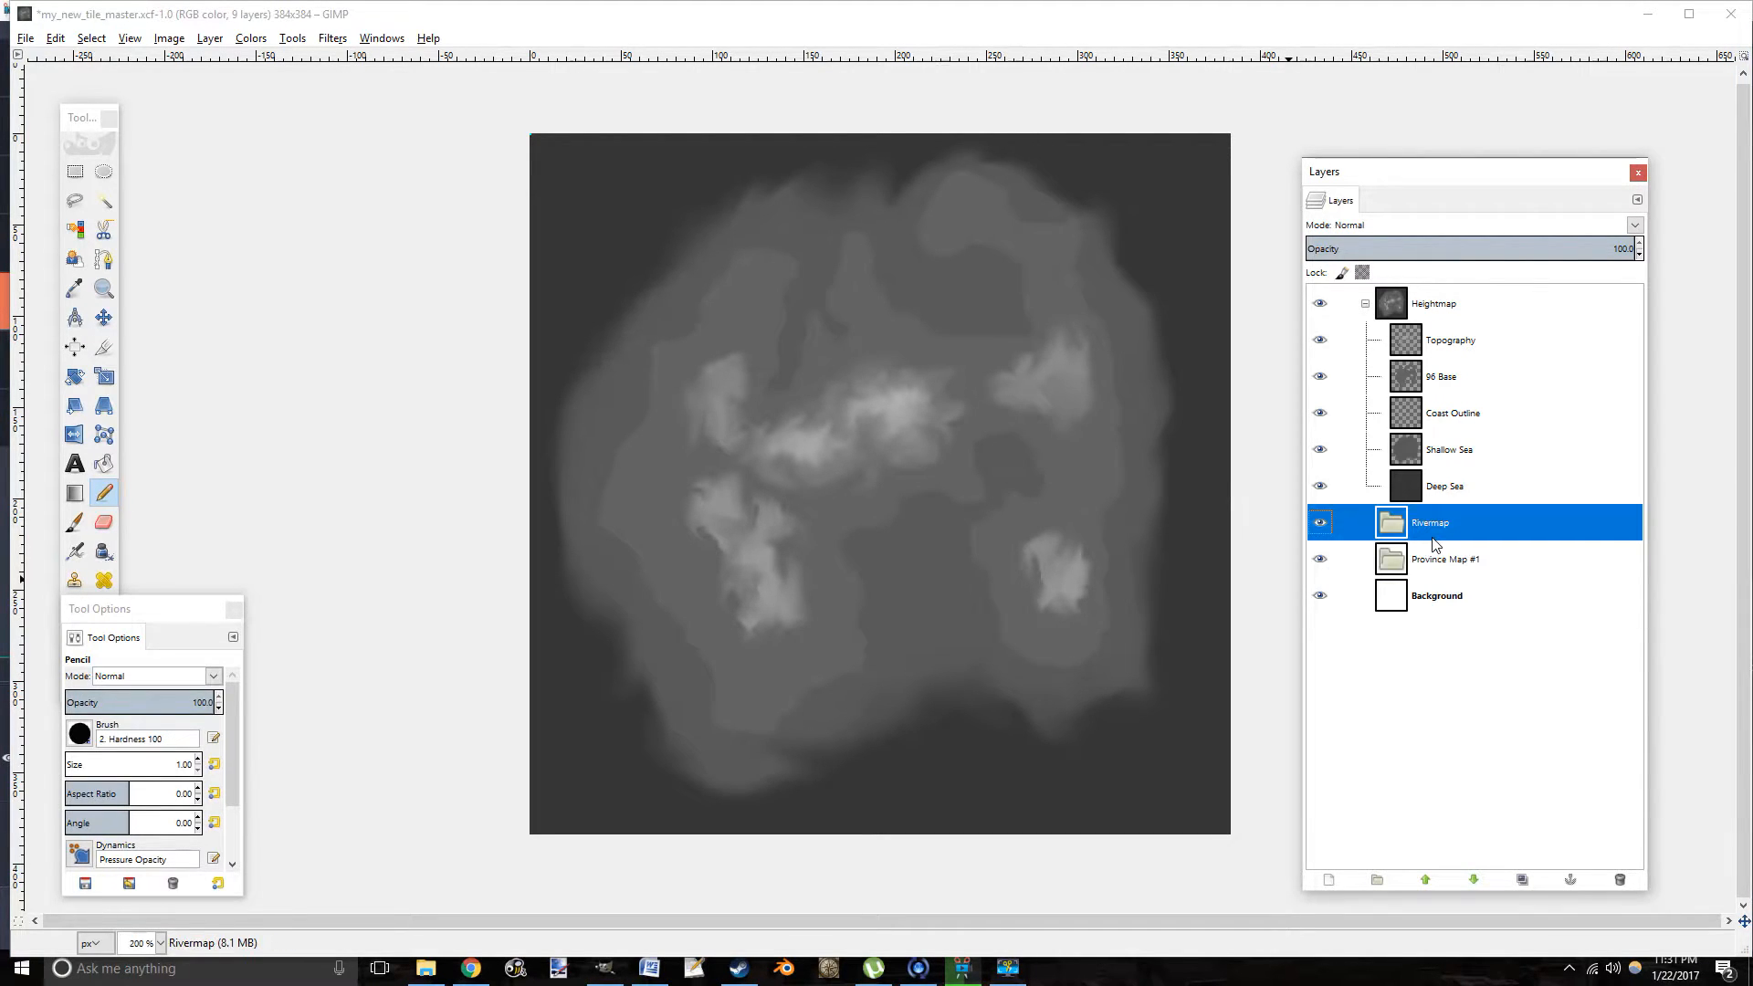
pyautogui.click(1440, 491)
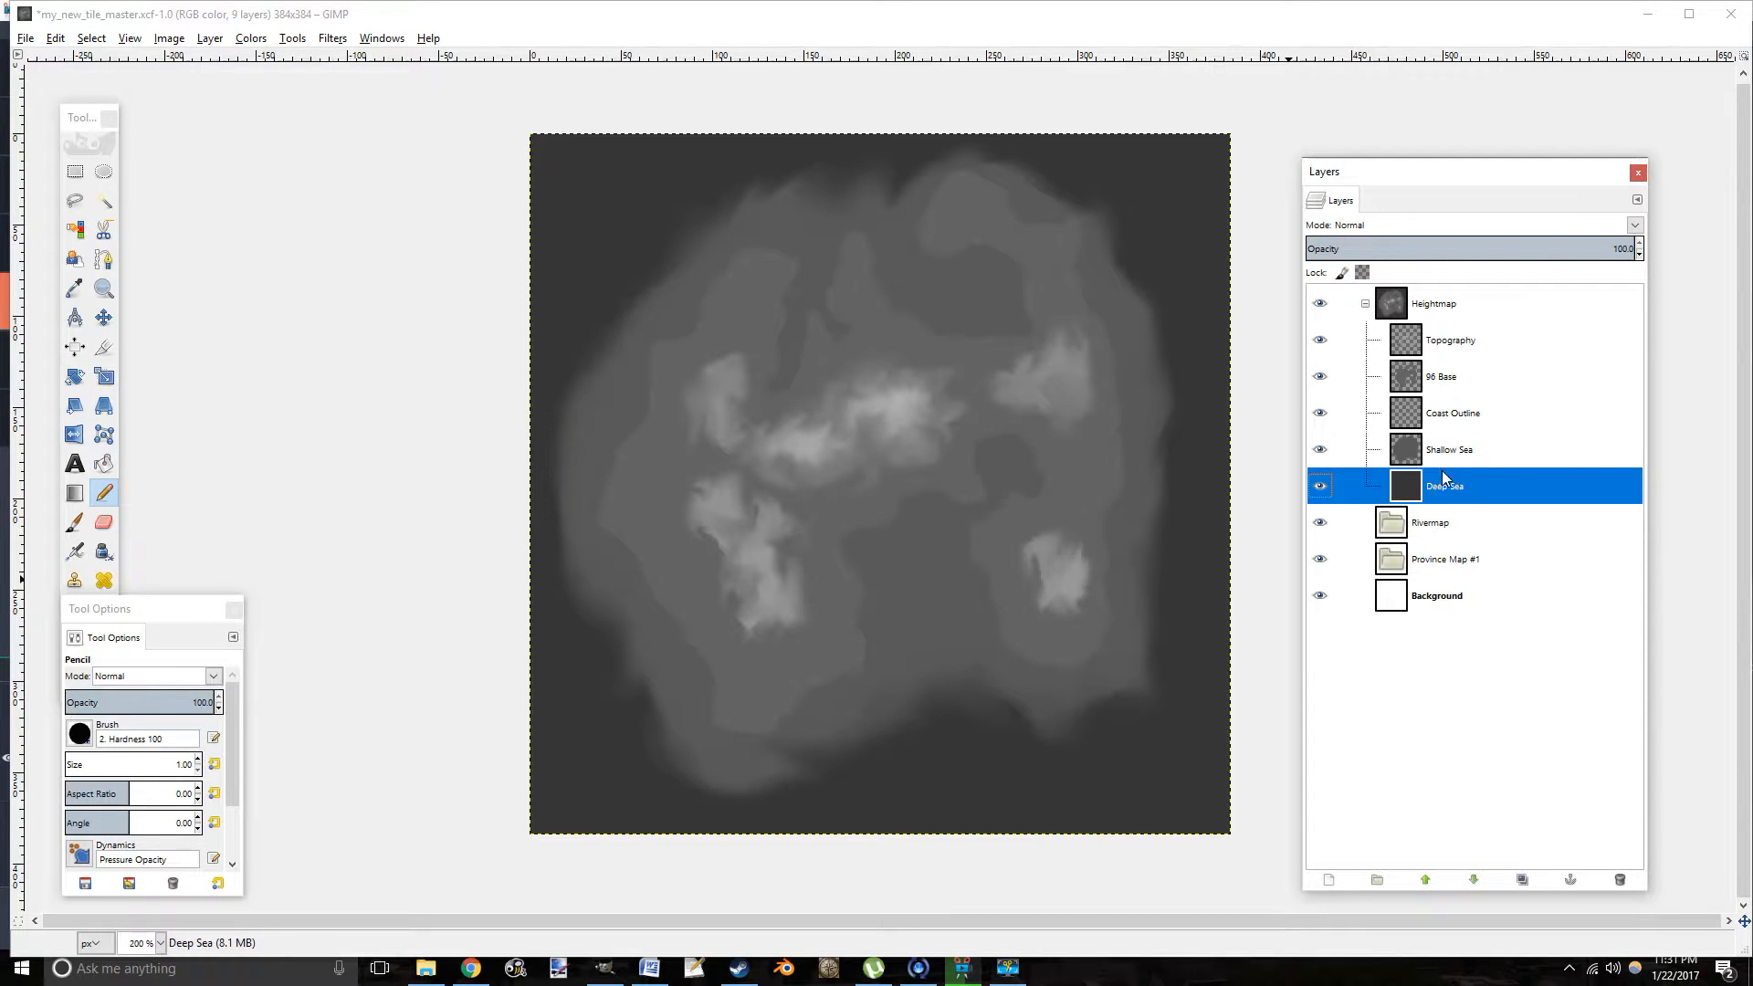
pyautogui.click(1446, 451)
pyautogui.click(1456, 418)
pyautogui.click(1457, 378)
pyautogui.click(1450, 338)
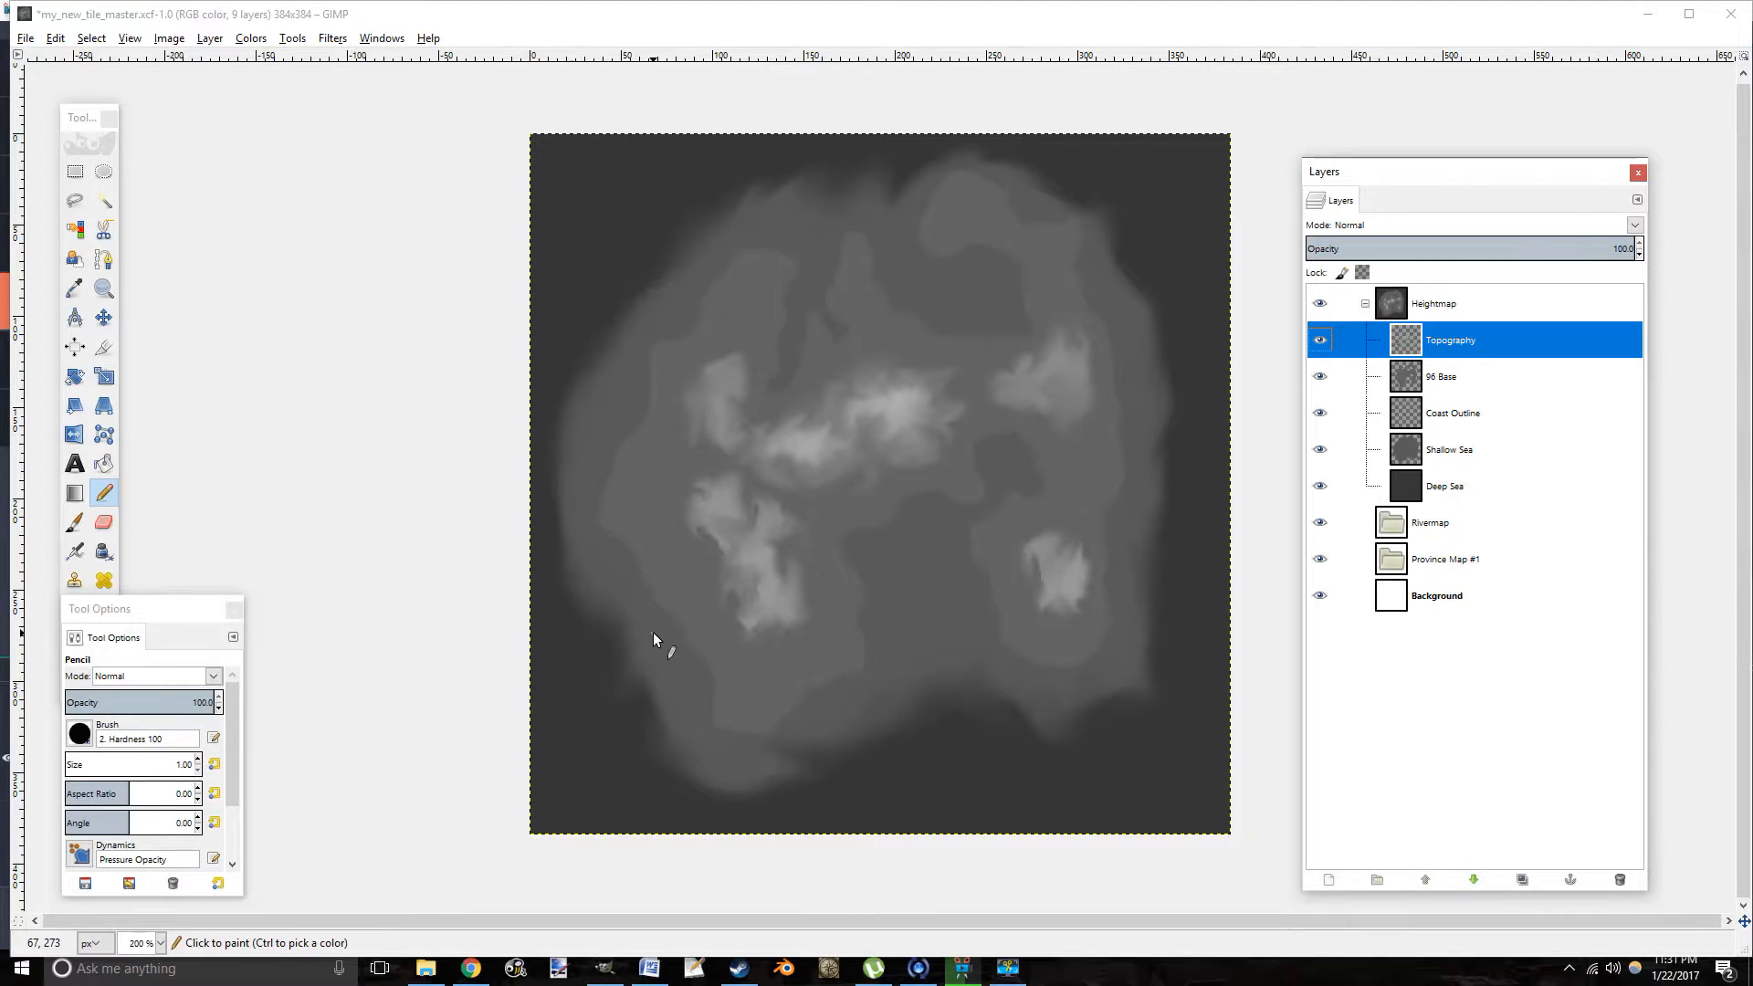
# Select the Rivermap layer group.
pyautogui.click(1369, 527)
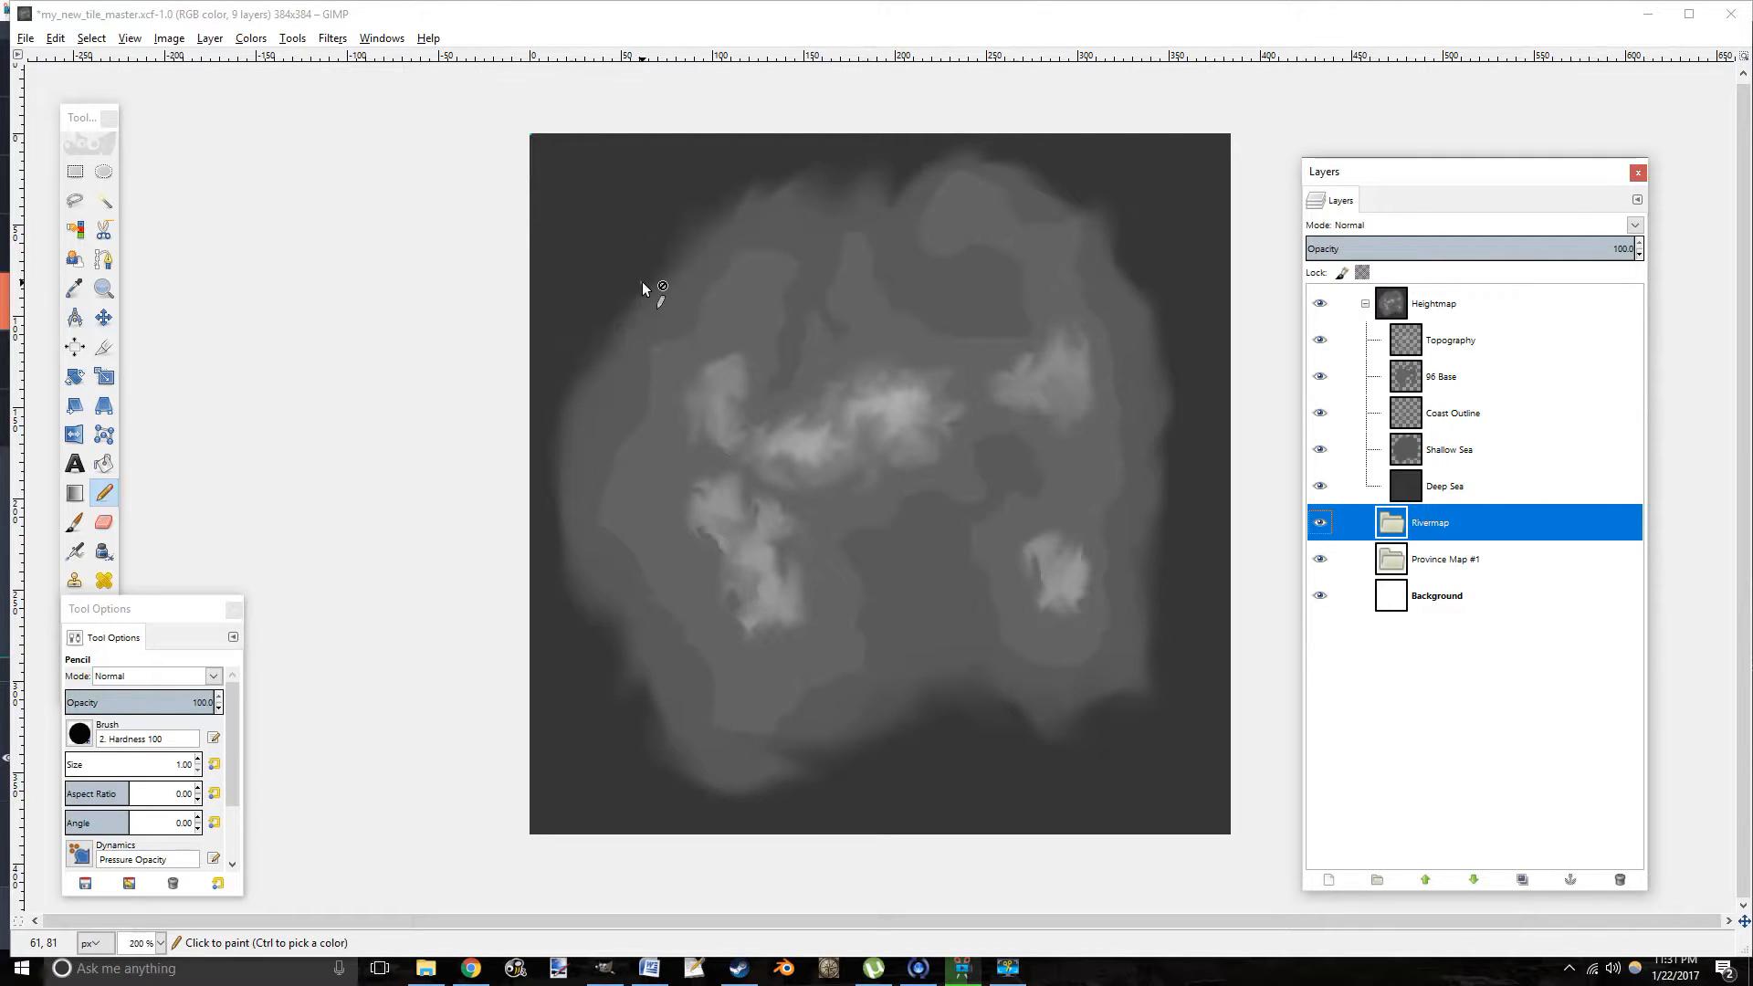
pyautogui.click(90, 40)
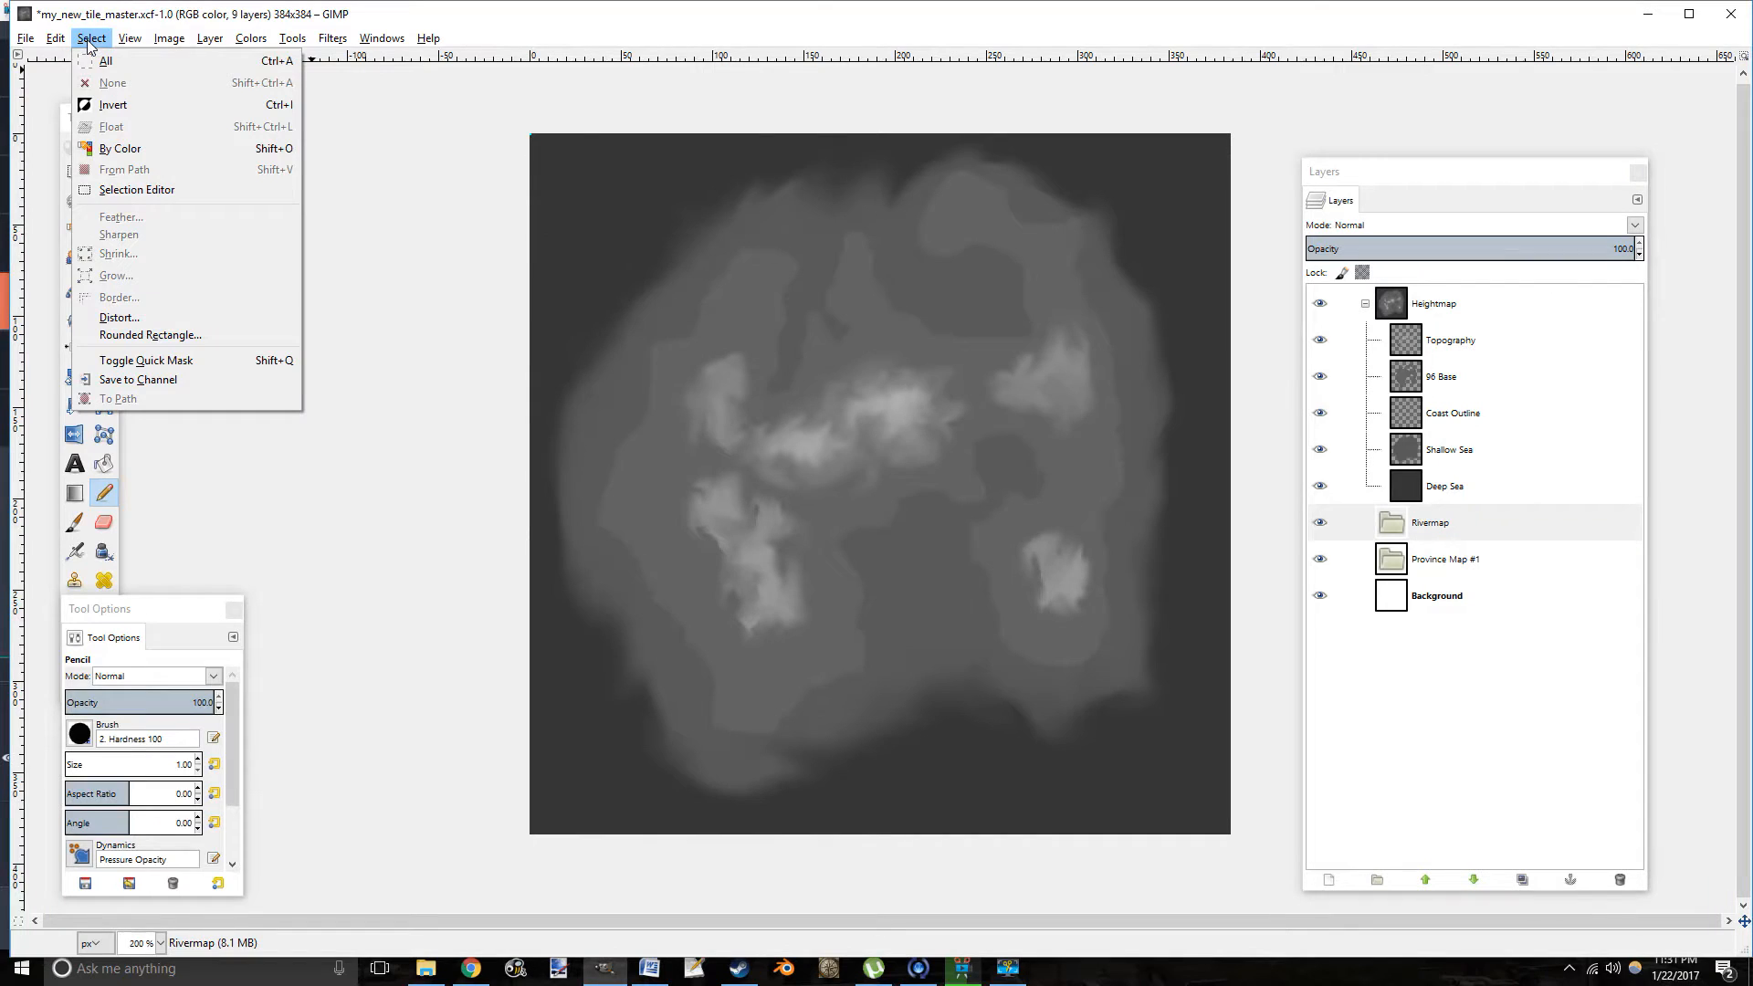
pyautogui.click(274, 23)
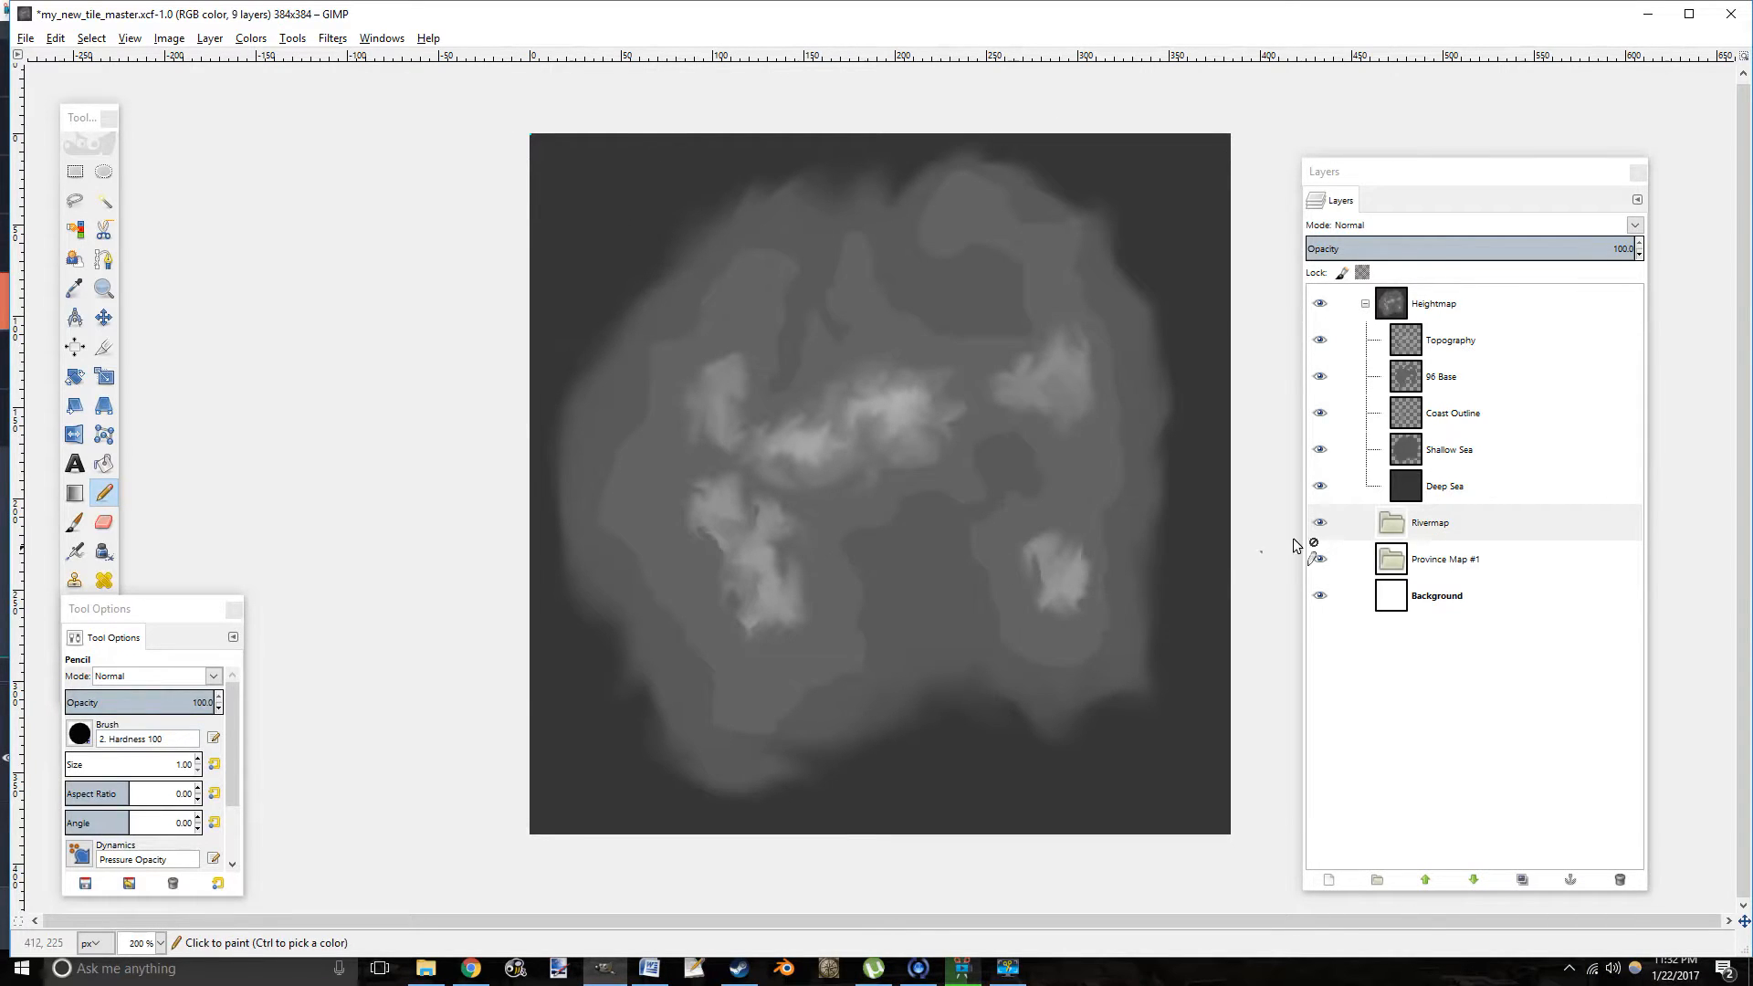
pyautogui.click(1428, 527)
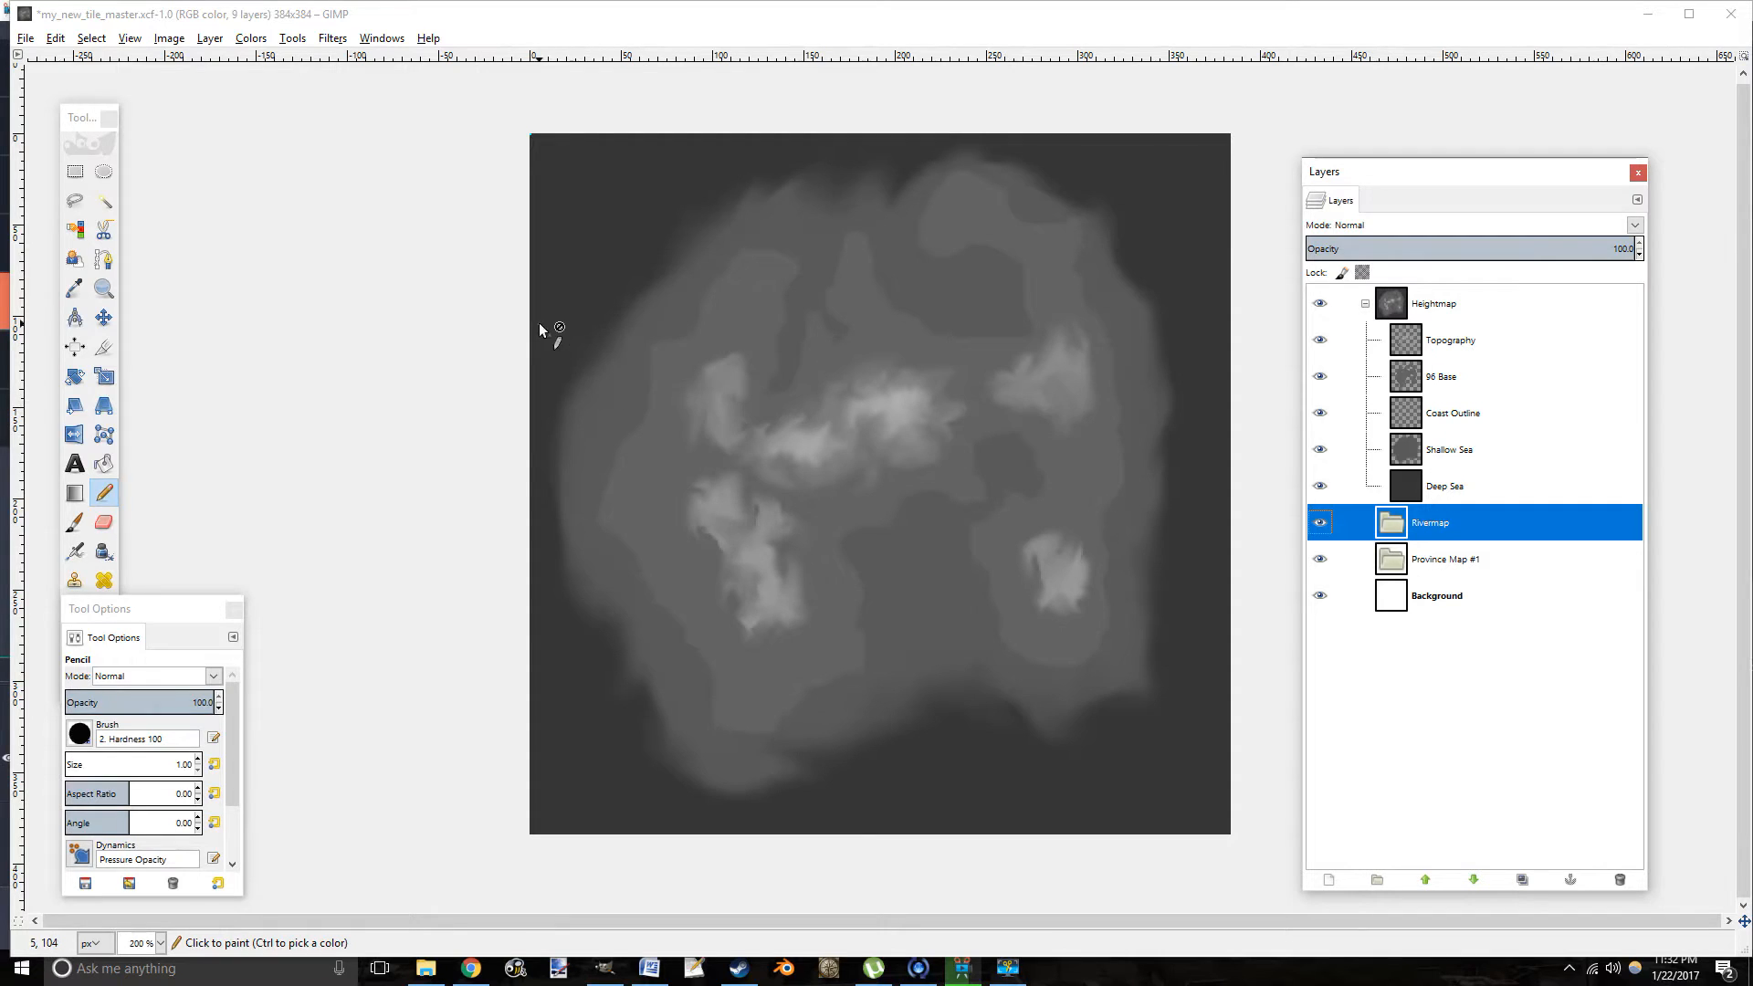
# Start opening an image and browse to the Europa Universalis IV map/random/tiles/data folder in the Steam library.
pyautogui.click(26, 38)
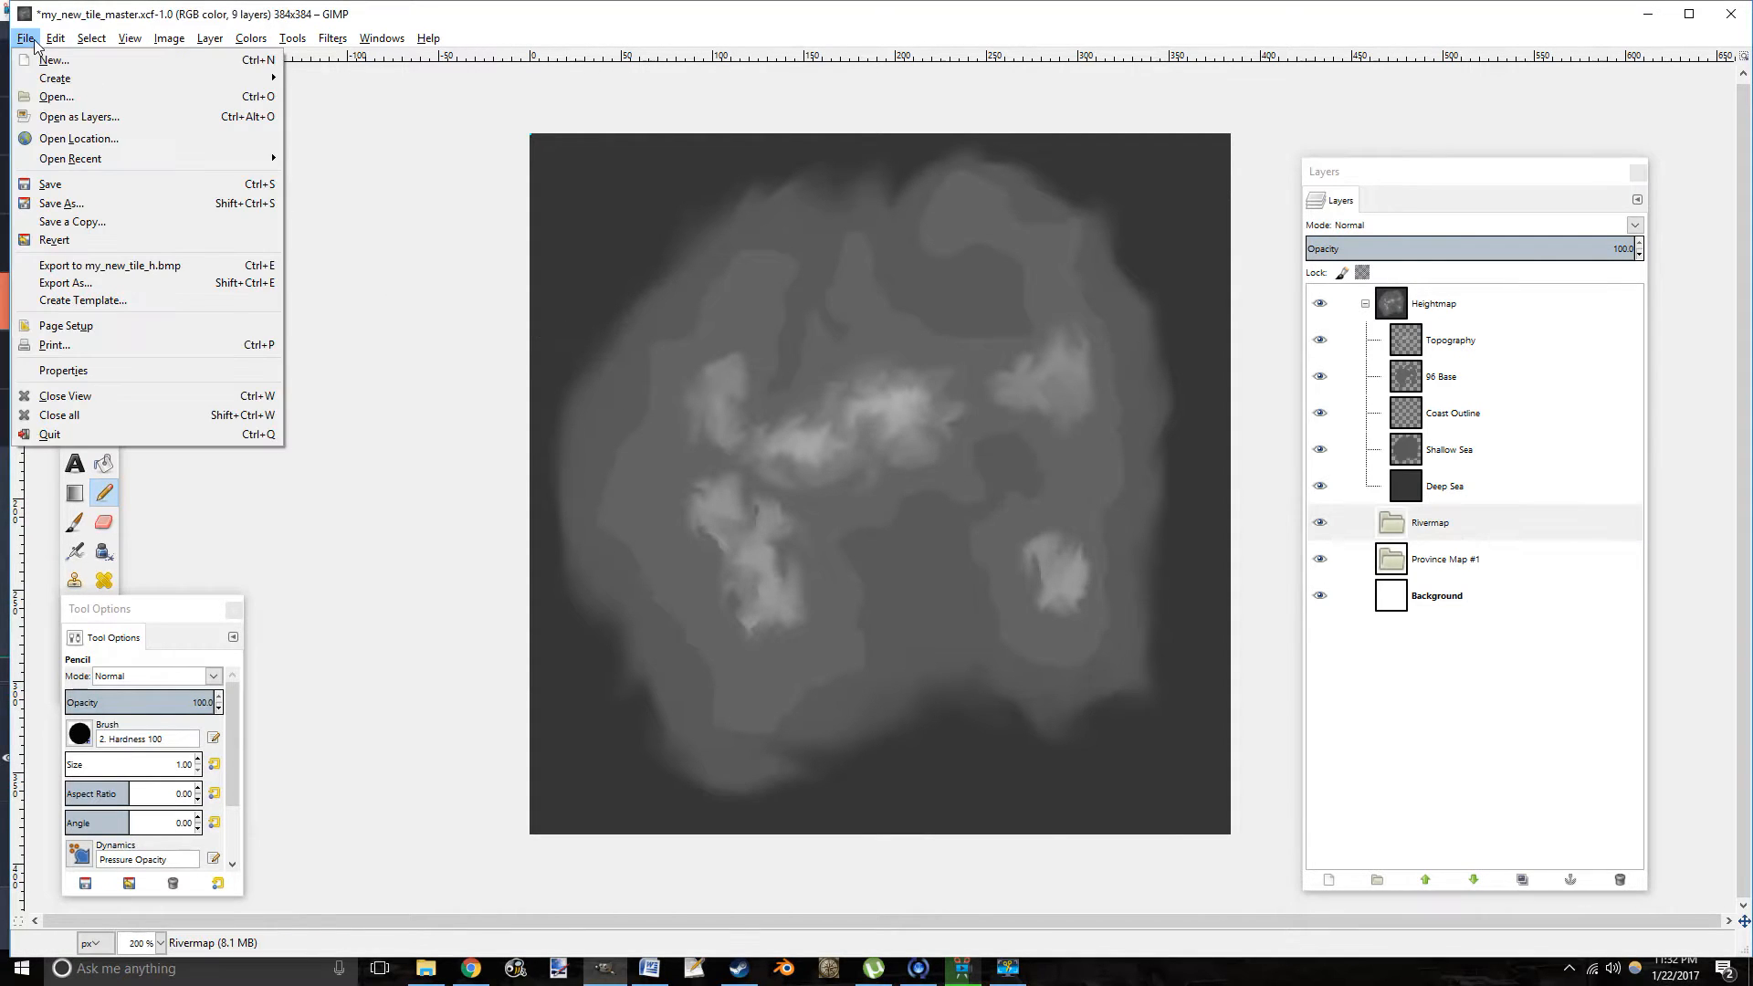
pyautogui.click(55, 97)
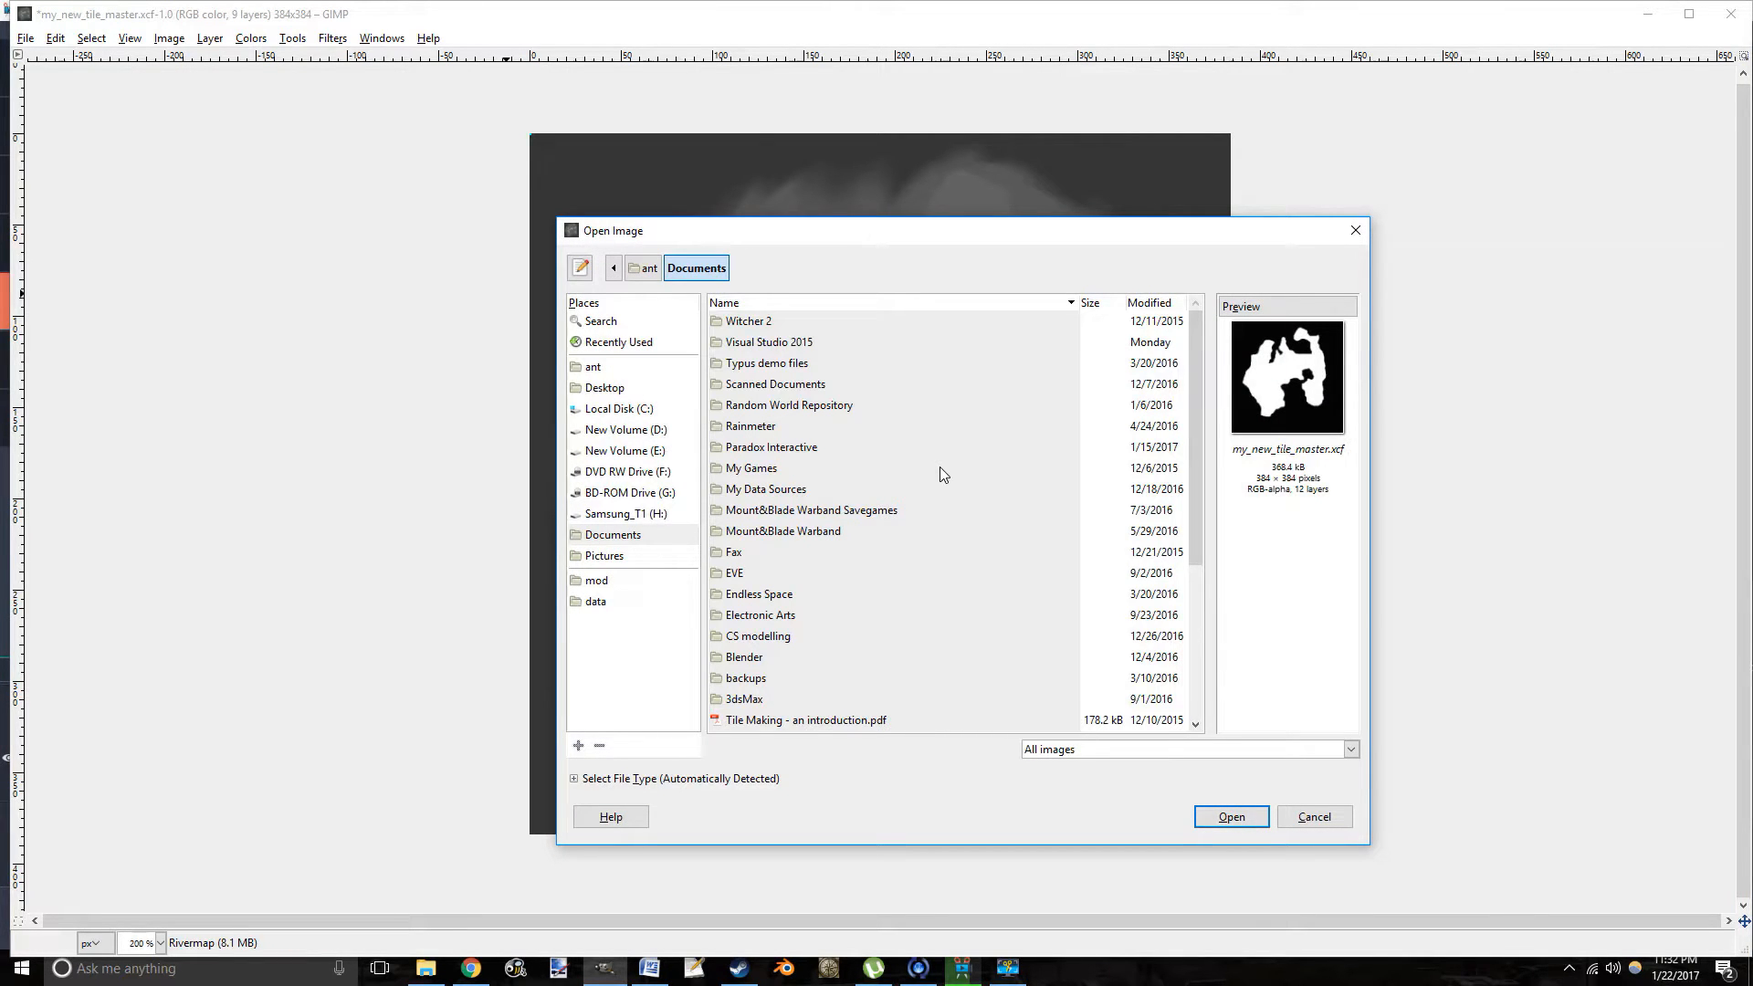
pyautogui.click(653, 516)
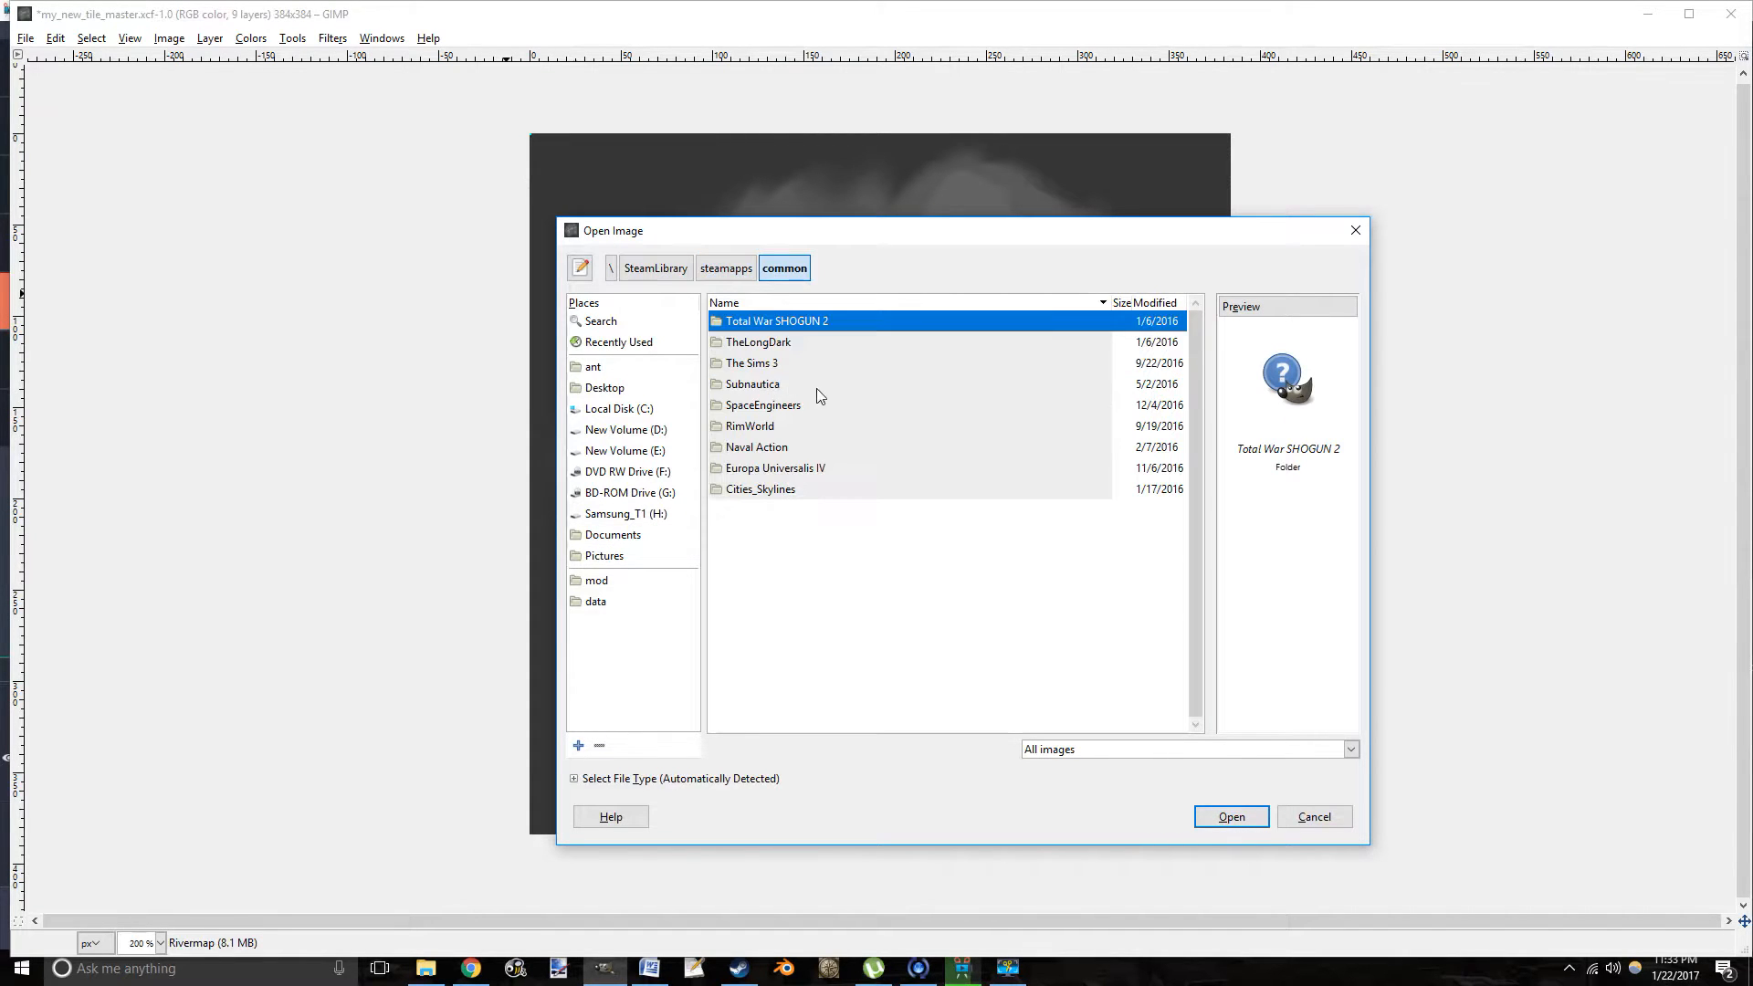
pyautogui.doubleClick(803, 471)
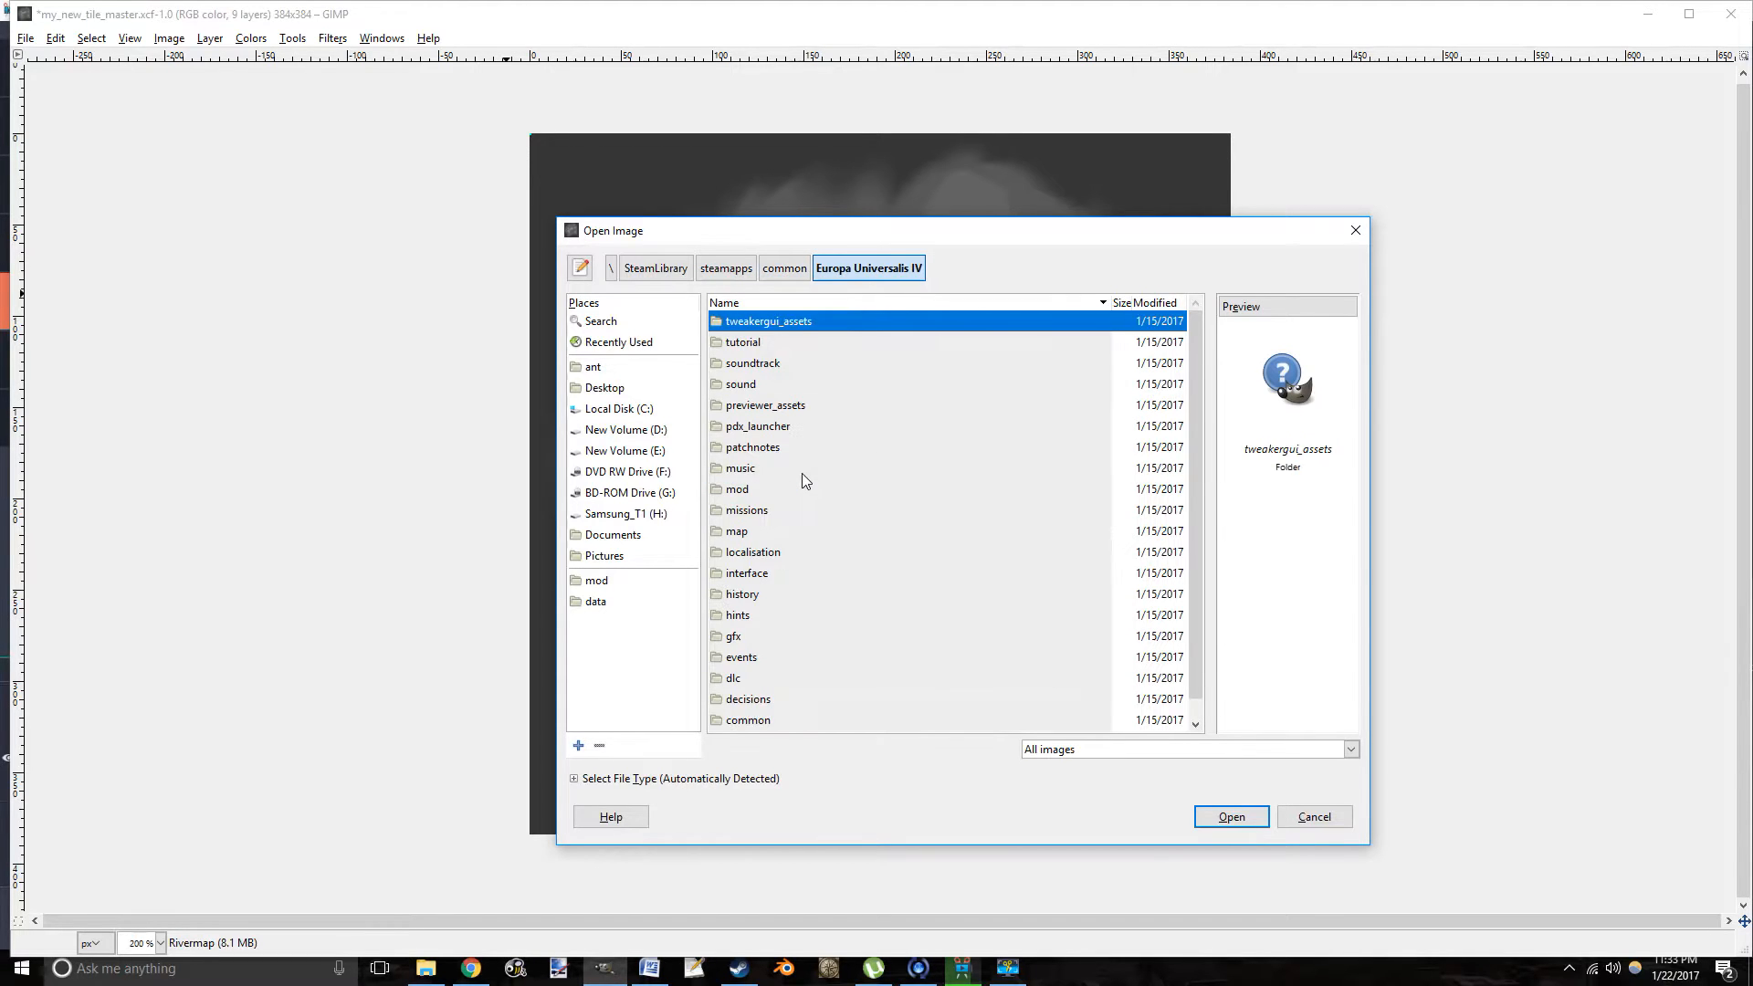
pyautogui.doubleClick(763, 535)
pyautogui.doubleClick(785, 343)
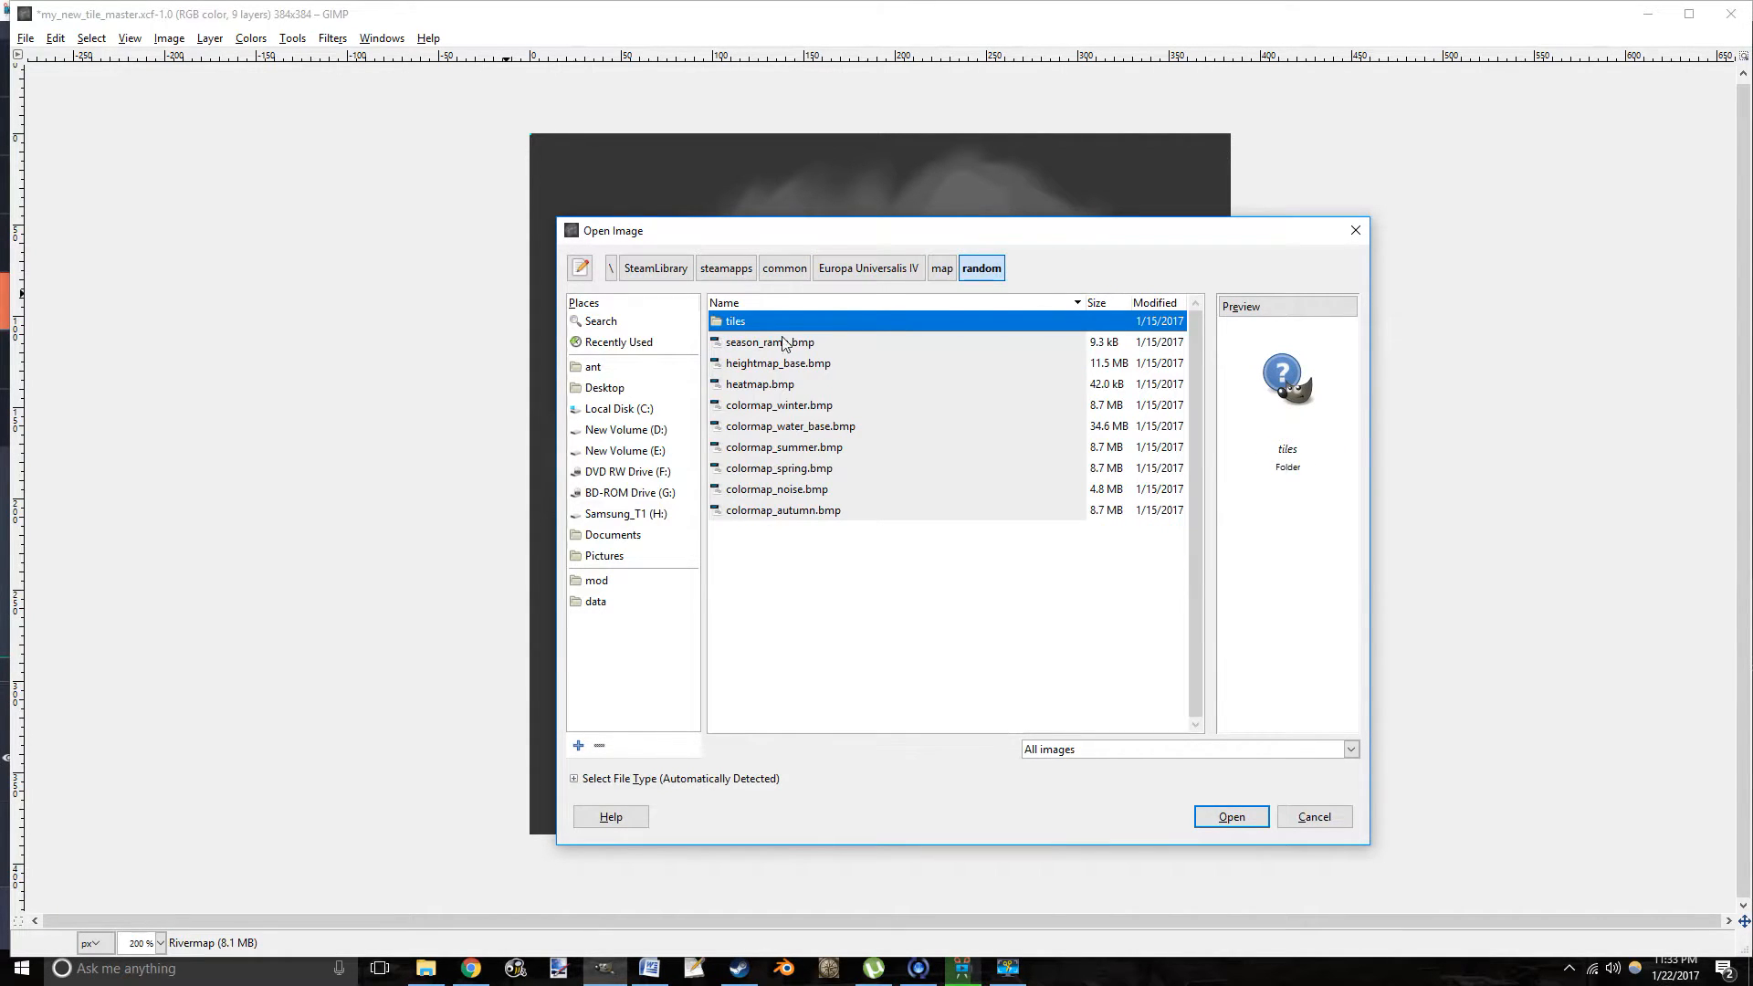
pyautogui.doubleClick(781, 323)
pyautogui.doubleClick(781, 325)
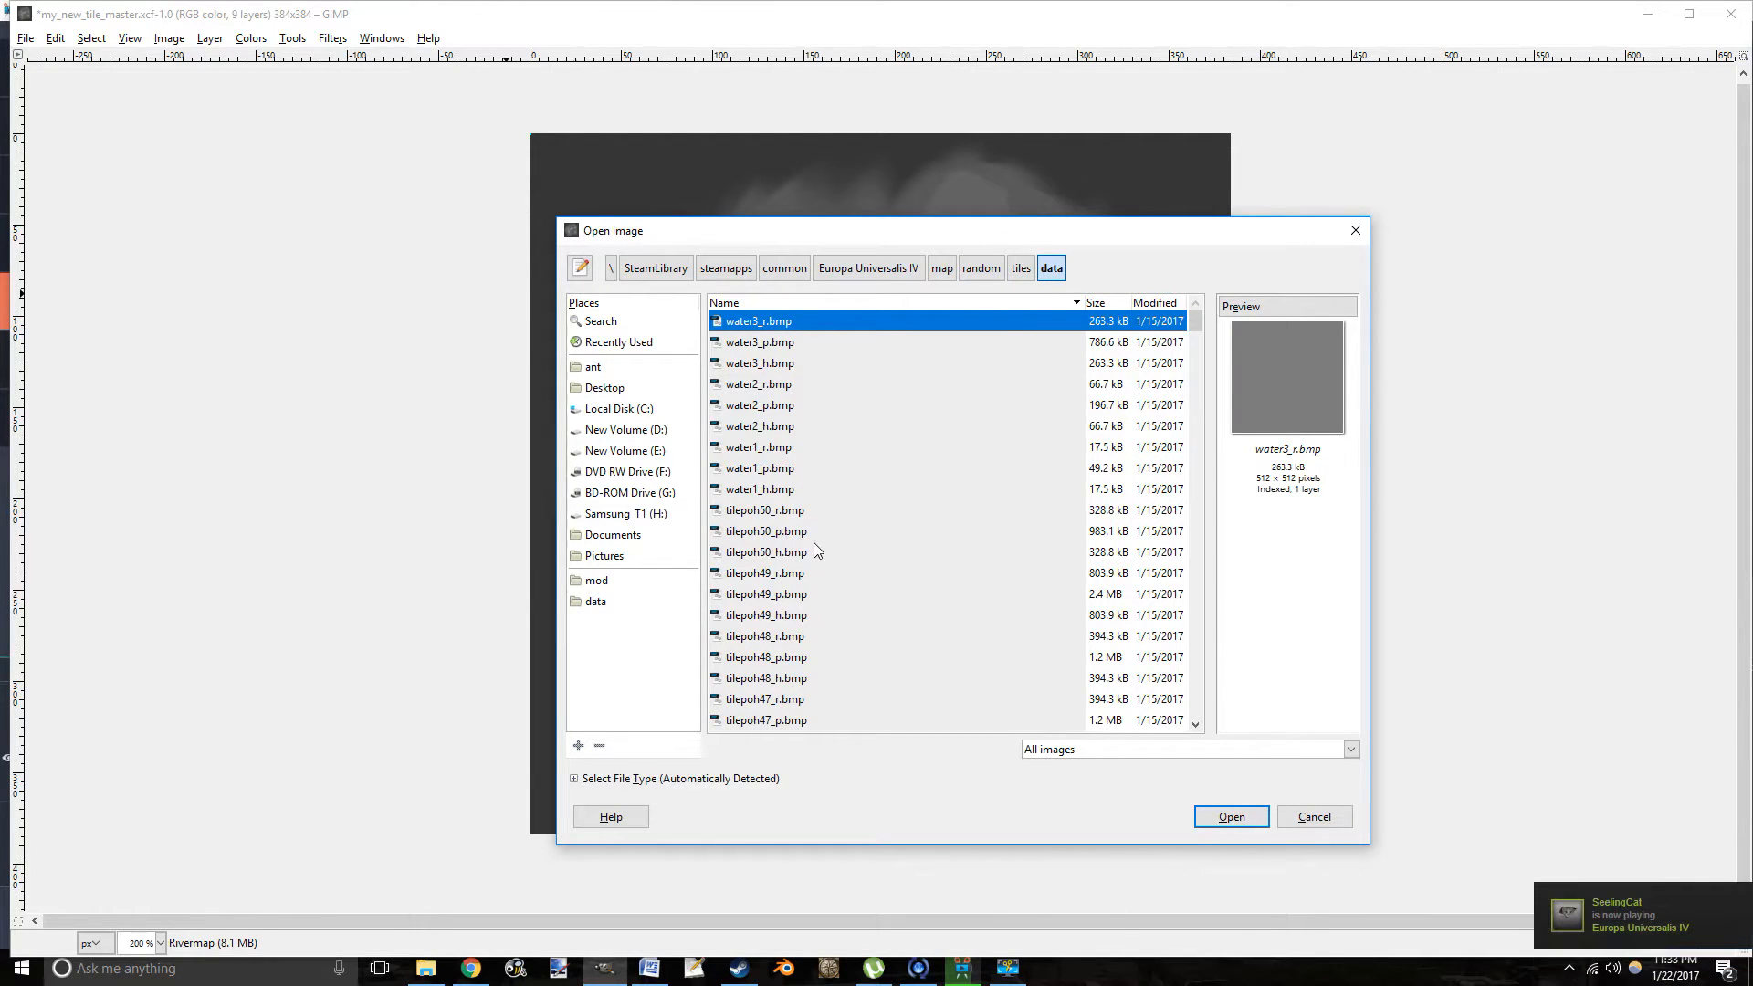
# Open the example river map tilepoh49_r.bmp and maximize its image window.
pyautogui.click(790, 575)
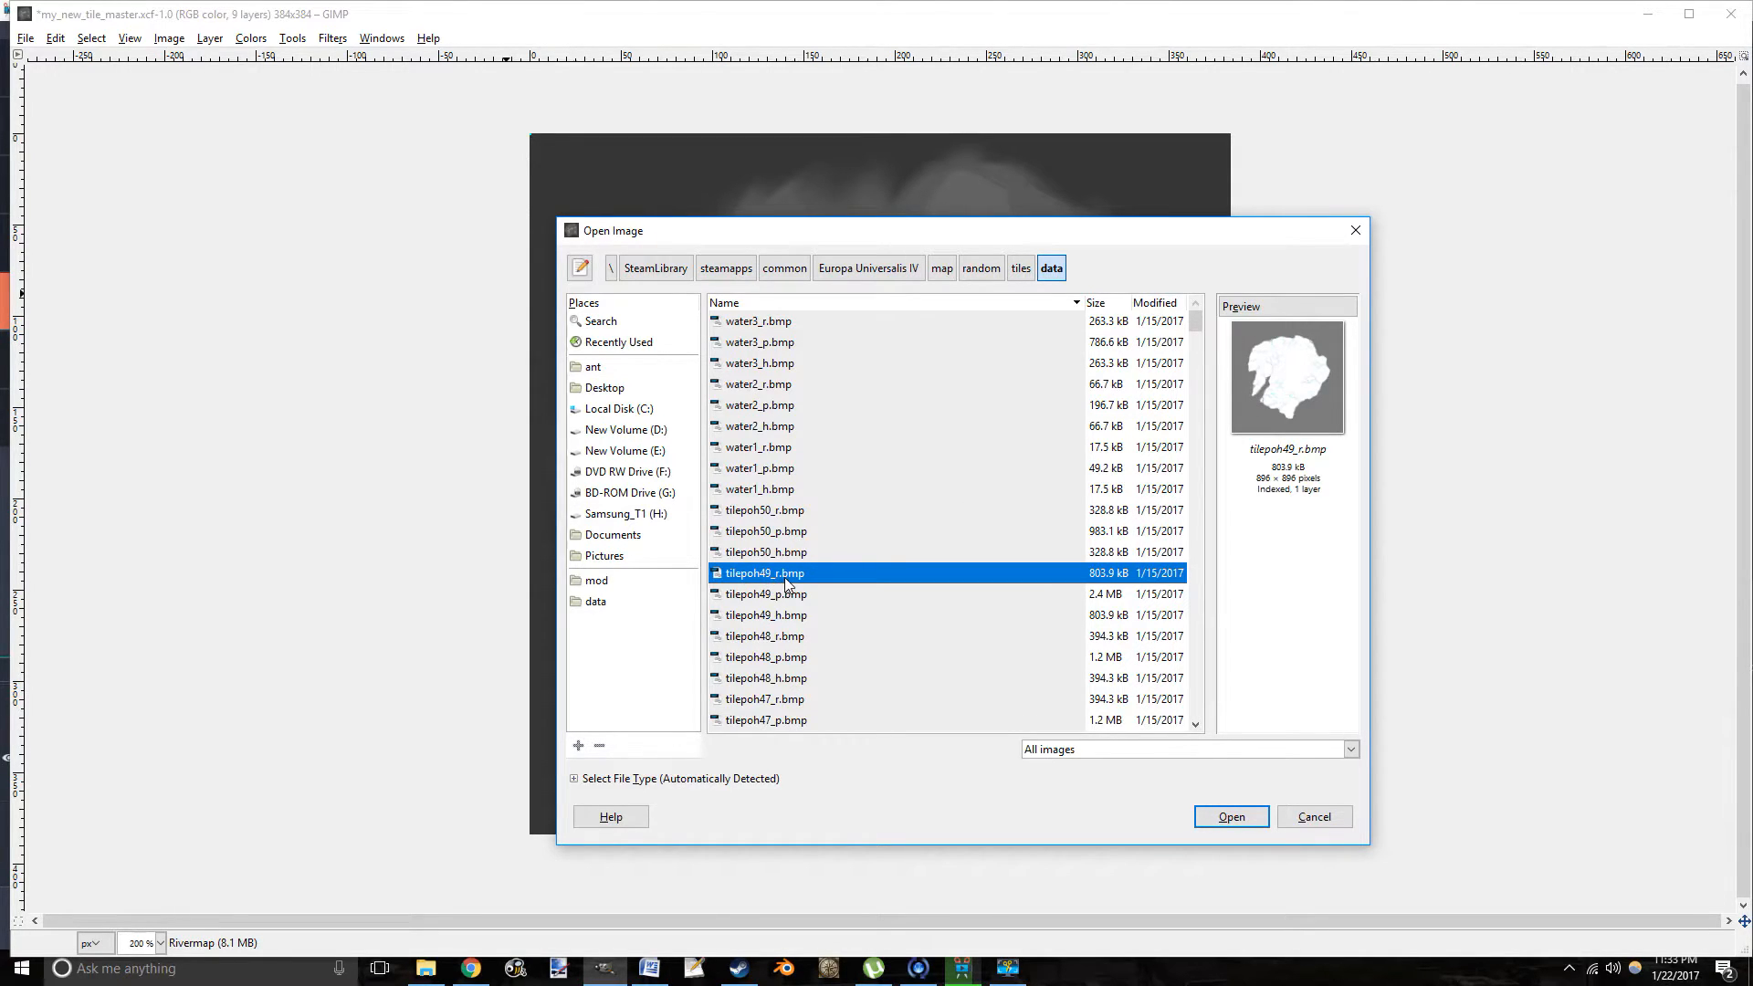
pyautogui.click(1232, 816)
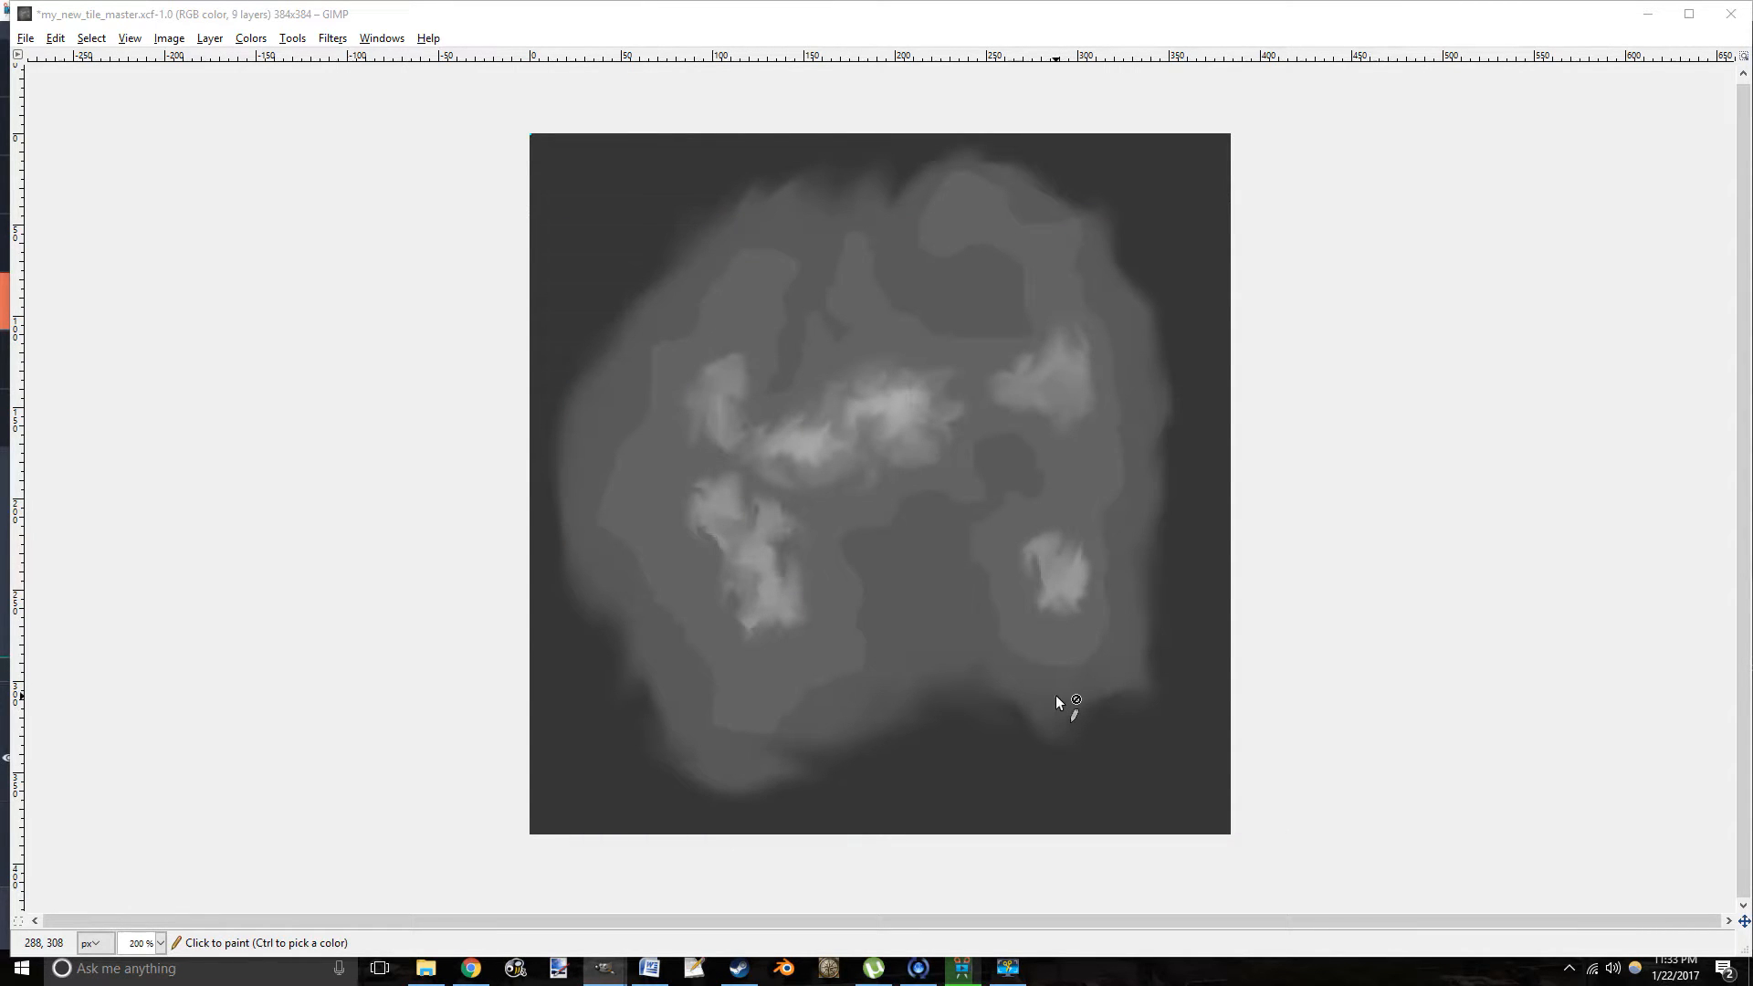
pyautogui.moveTo(604, 967)
pyautogui.click(677, 900)
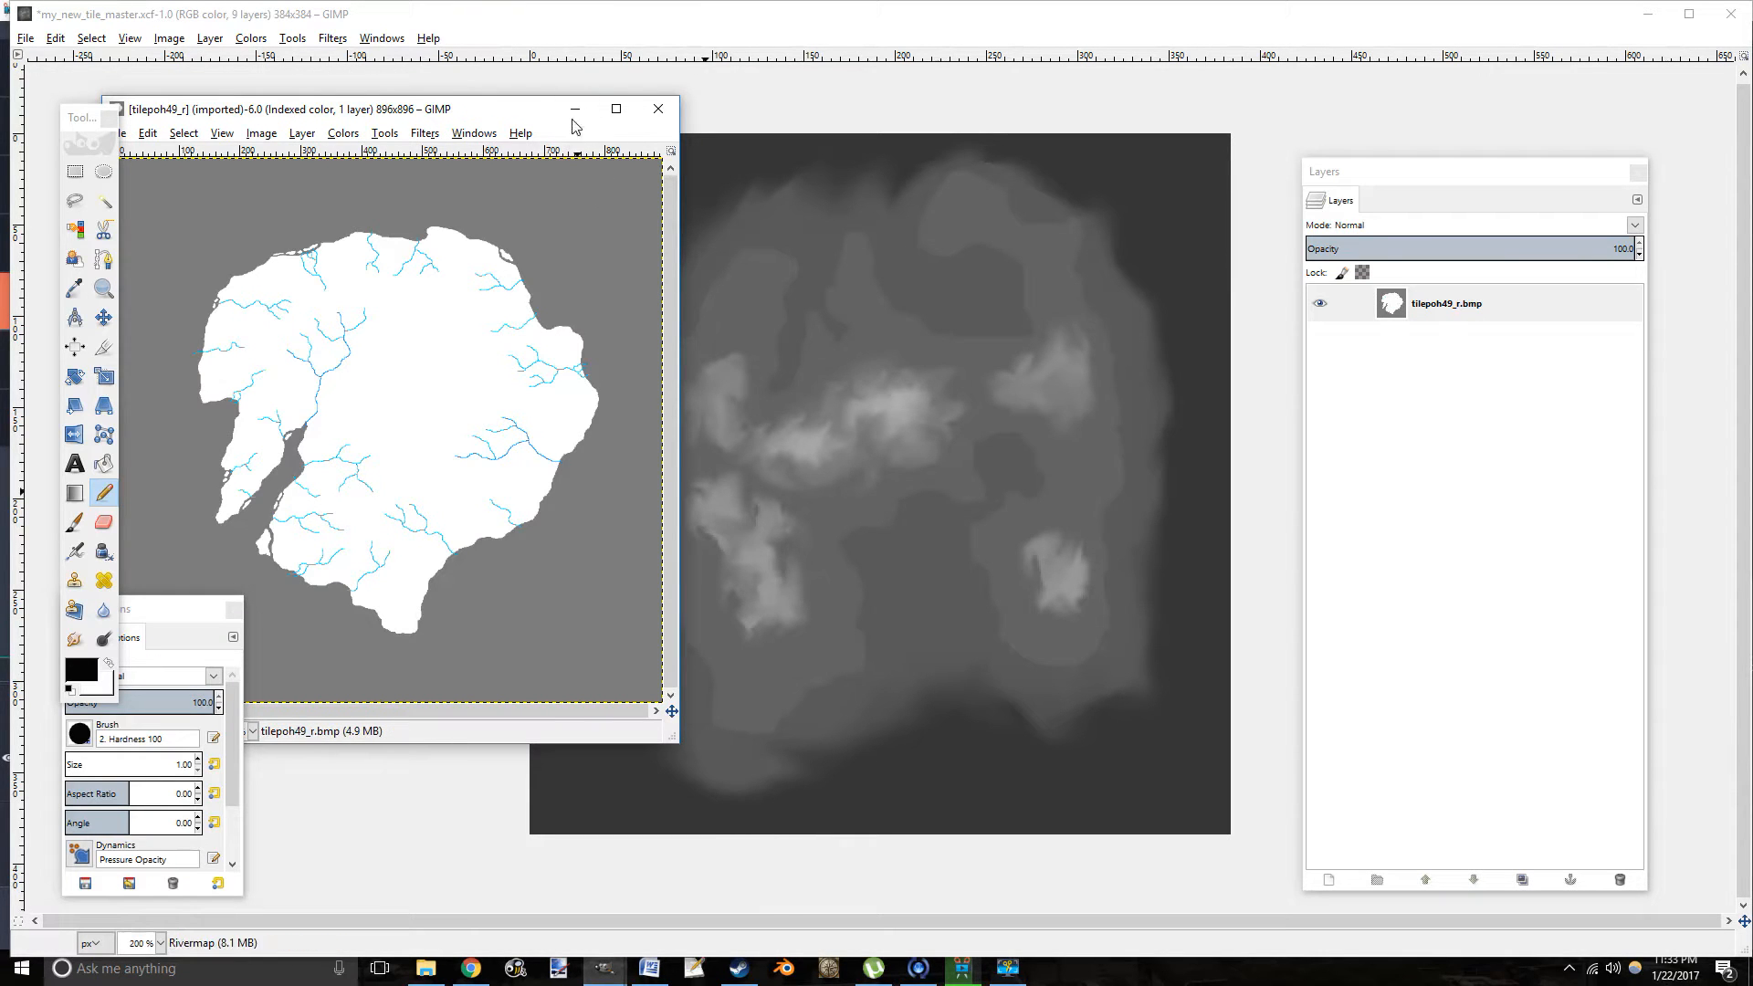
pyautogui.click(634, 111)
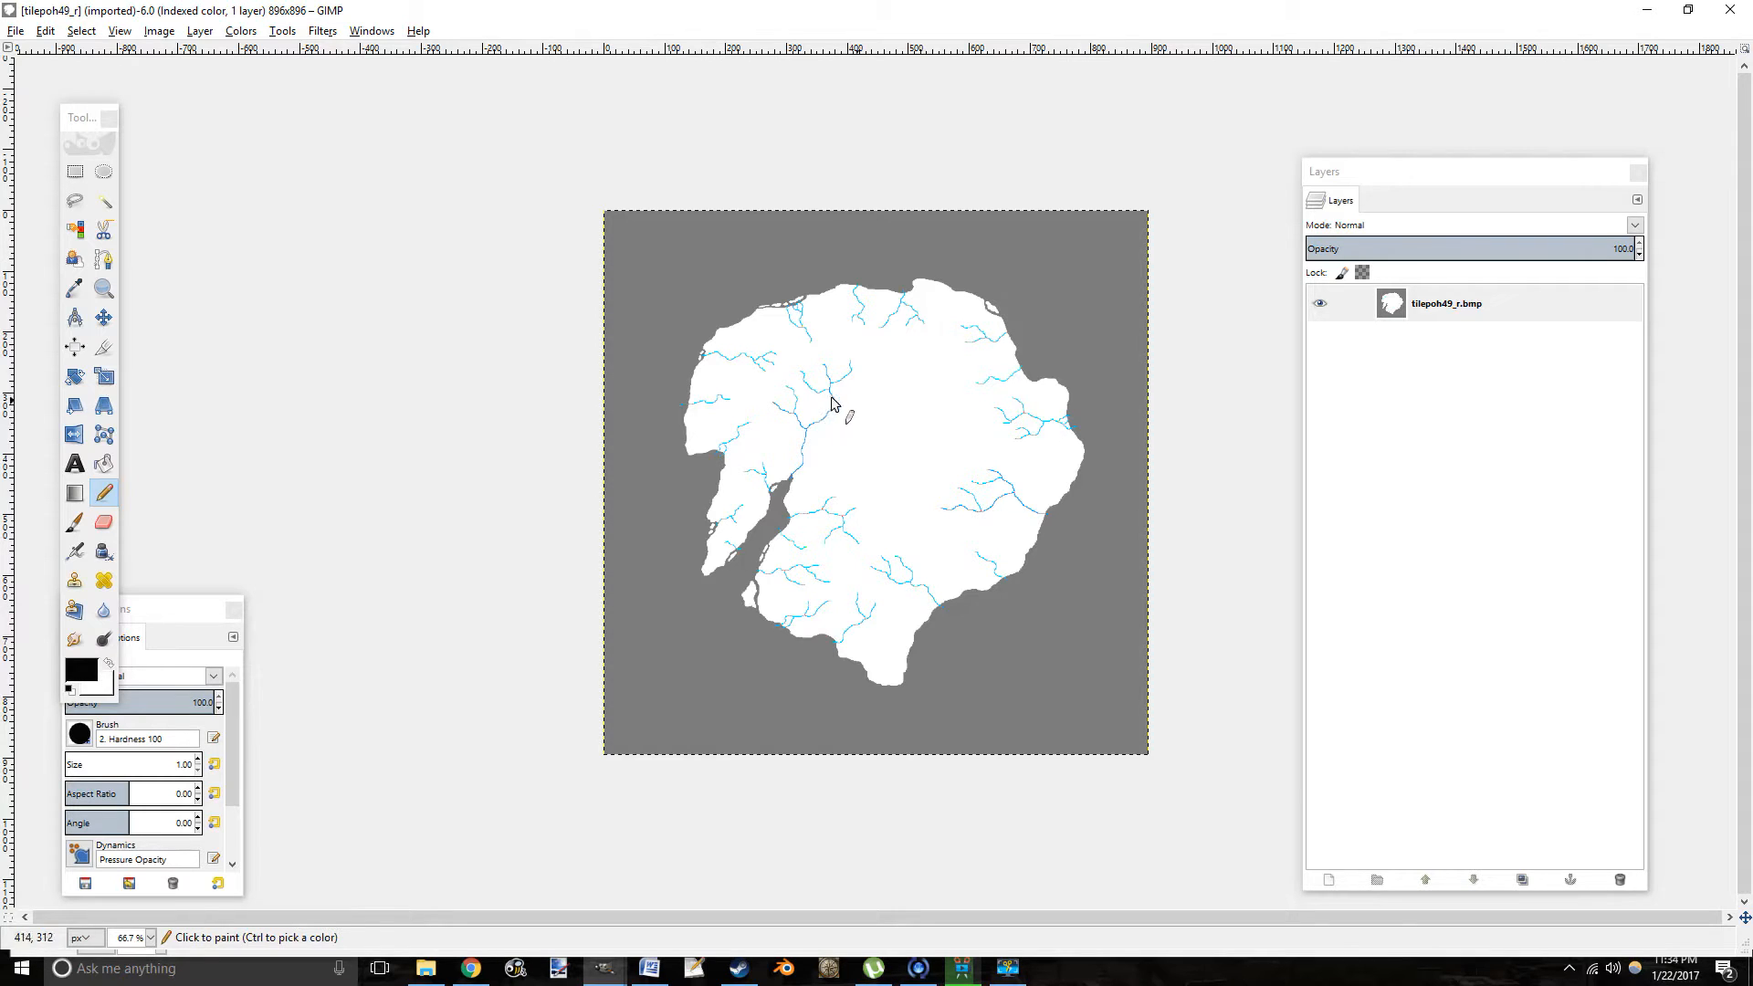
# Examine the dark blue main river and its lighter tributaries in the western part of the landmass, from sources to mouth.
pyautogui.scroll(4, 825, 375)
pyautogui.moveTo(697, 327); pyautogui.dragTo(876, 450)
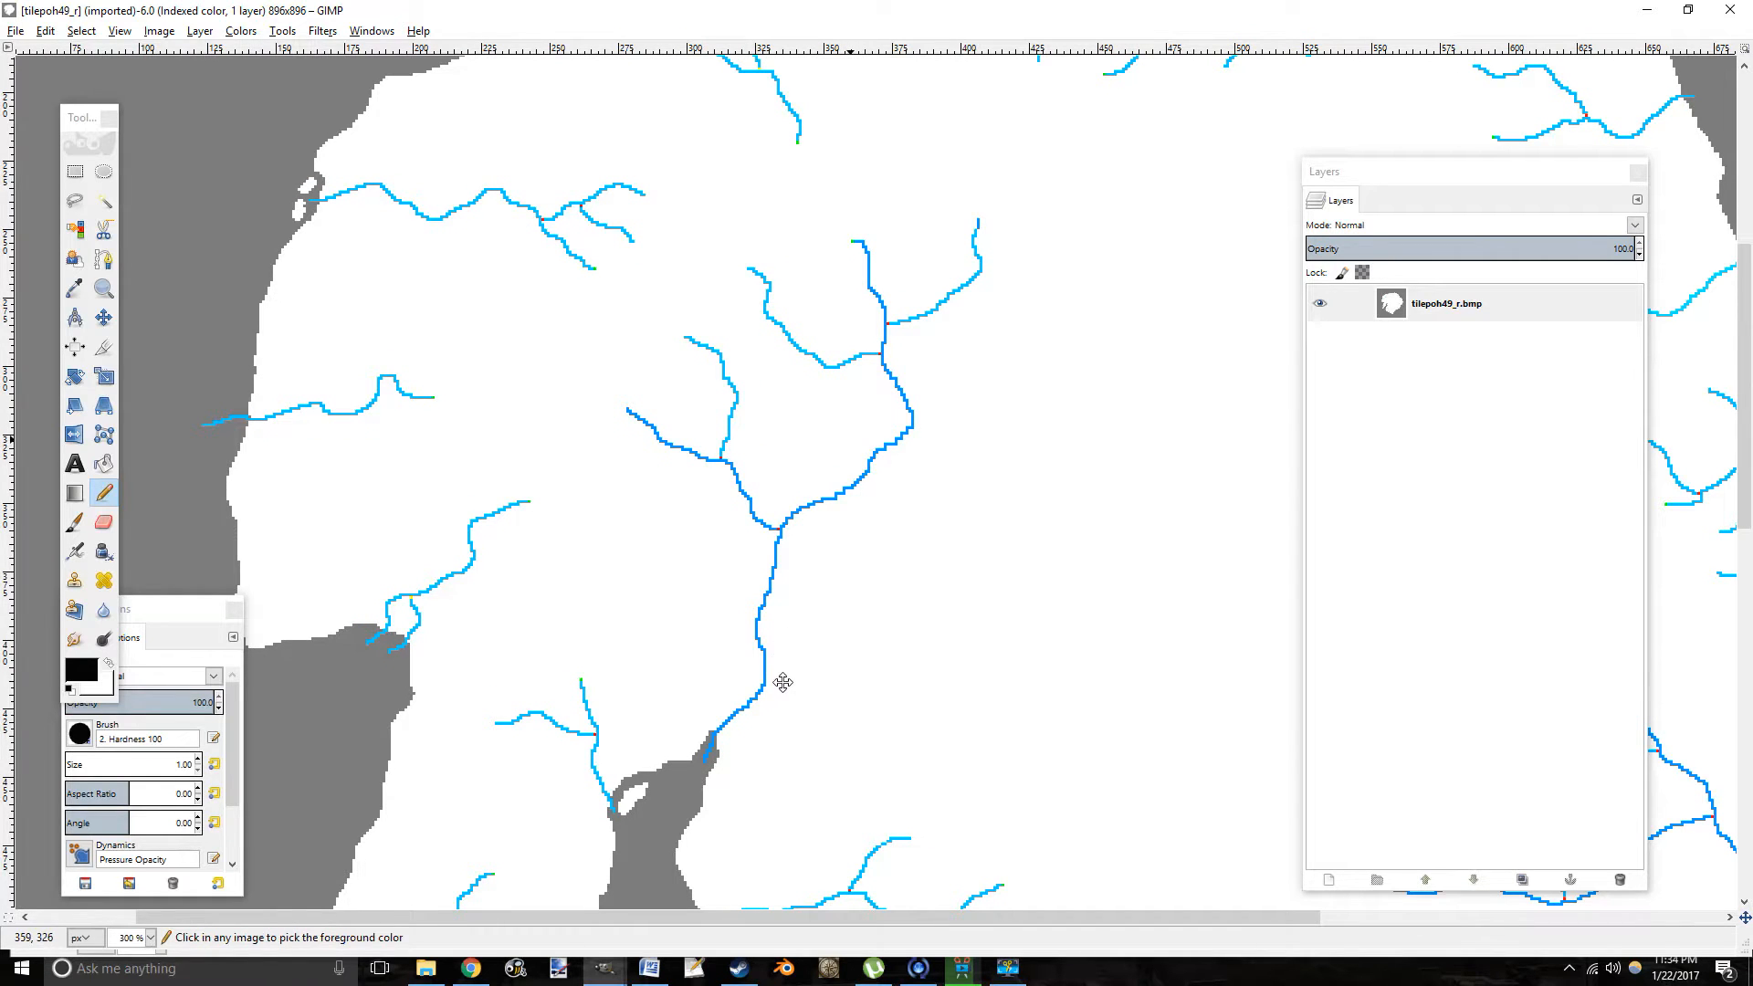
pyautogui.moveTo(754, 687); pyautogui.dragTo(783, 622)
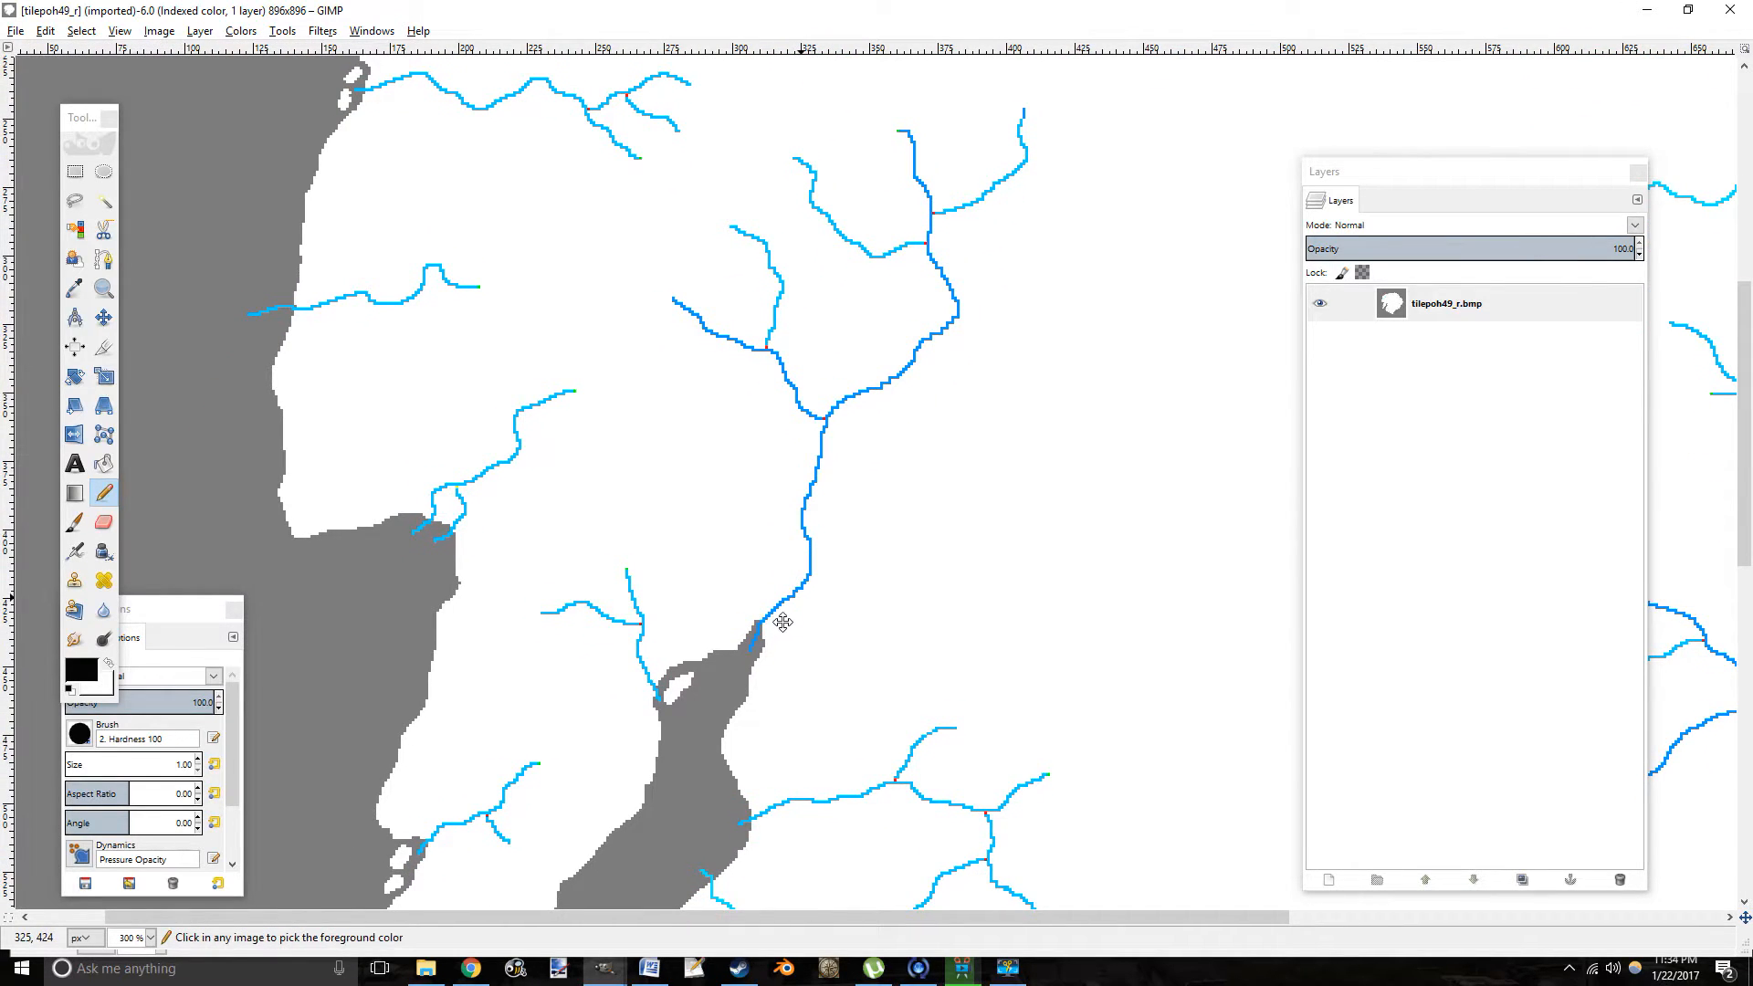
pyautogui.click(103, 493)
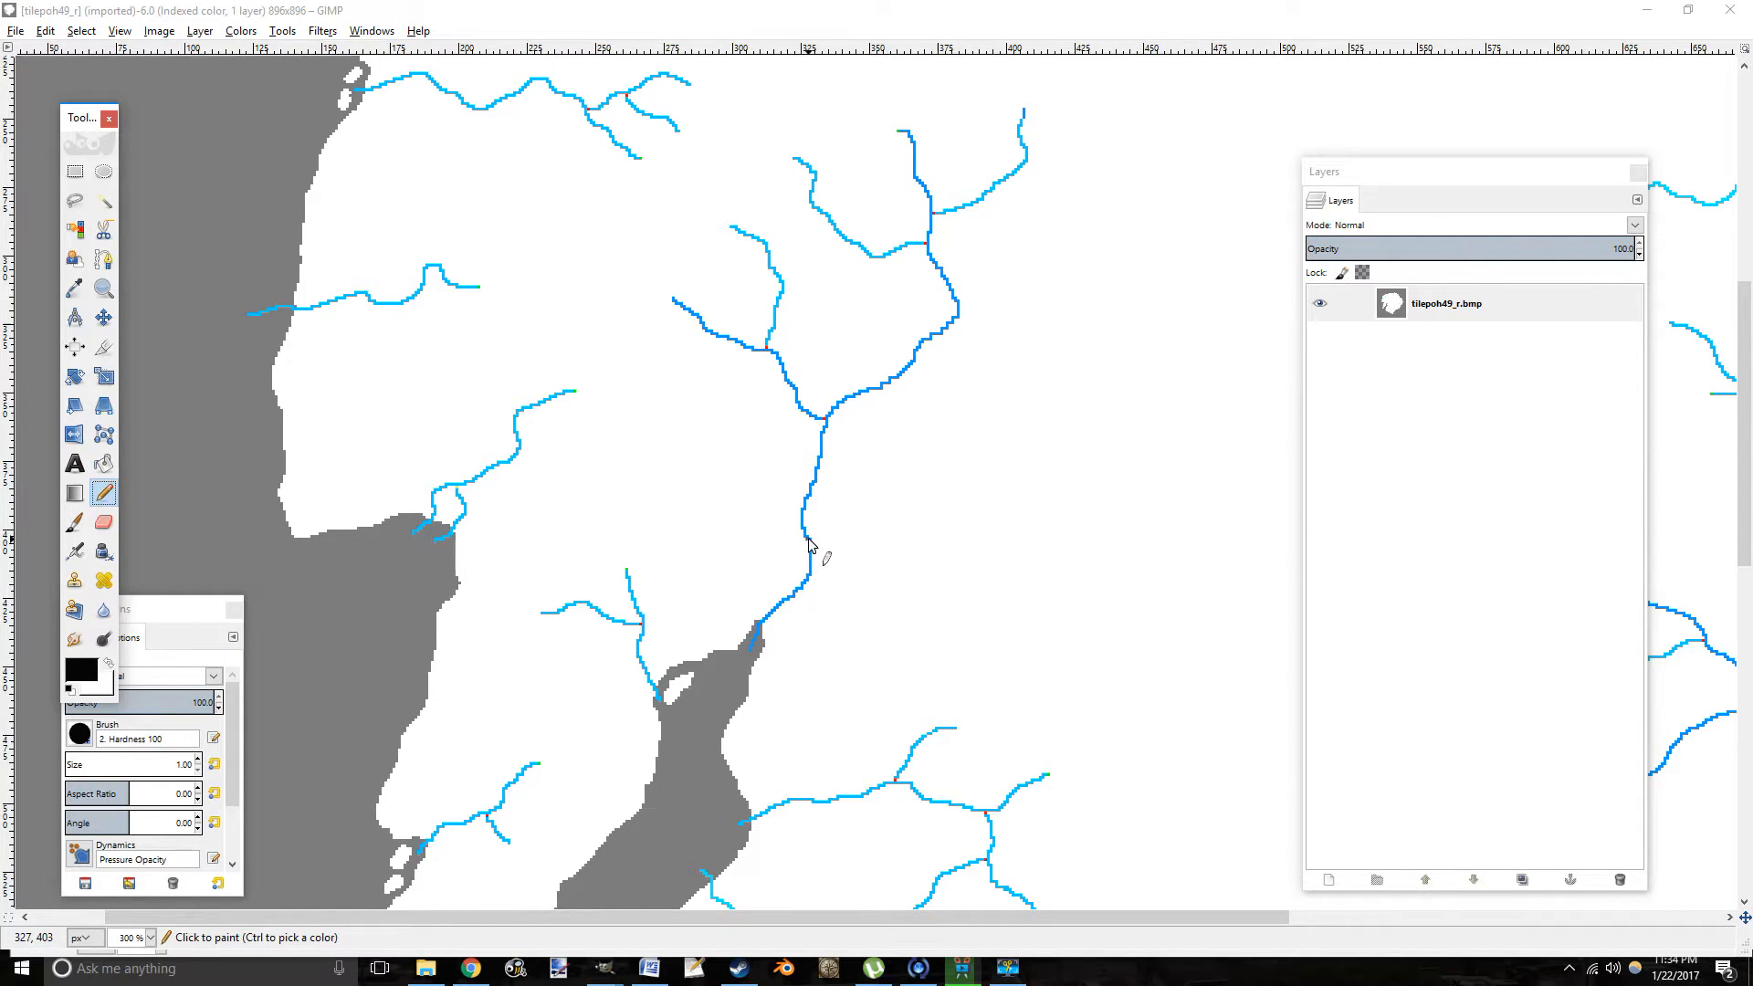
pyautogui.moveTo(803, 478); pyautogui.dragTo(806, 564)
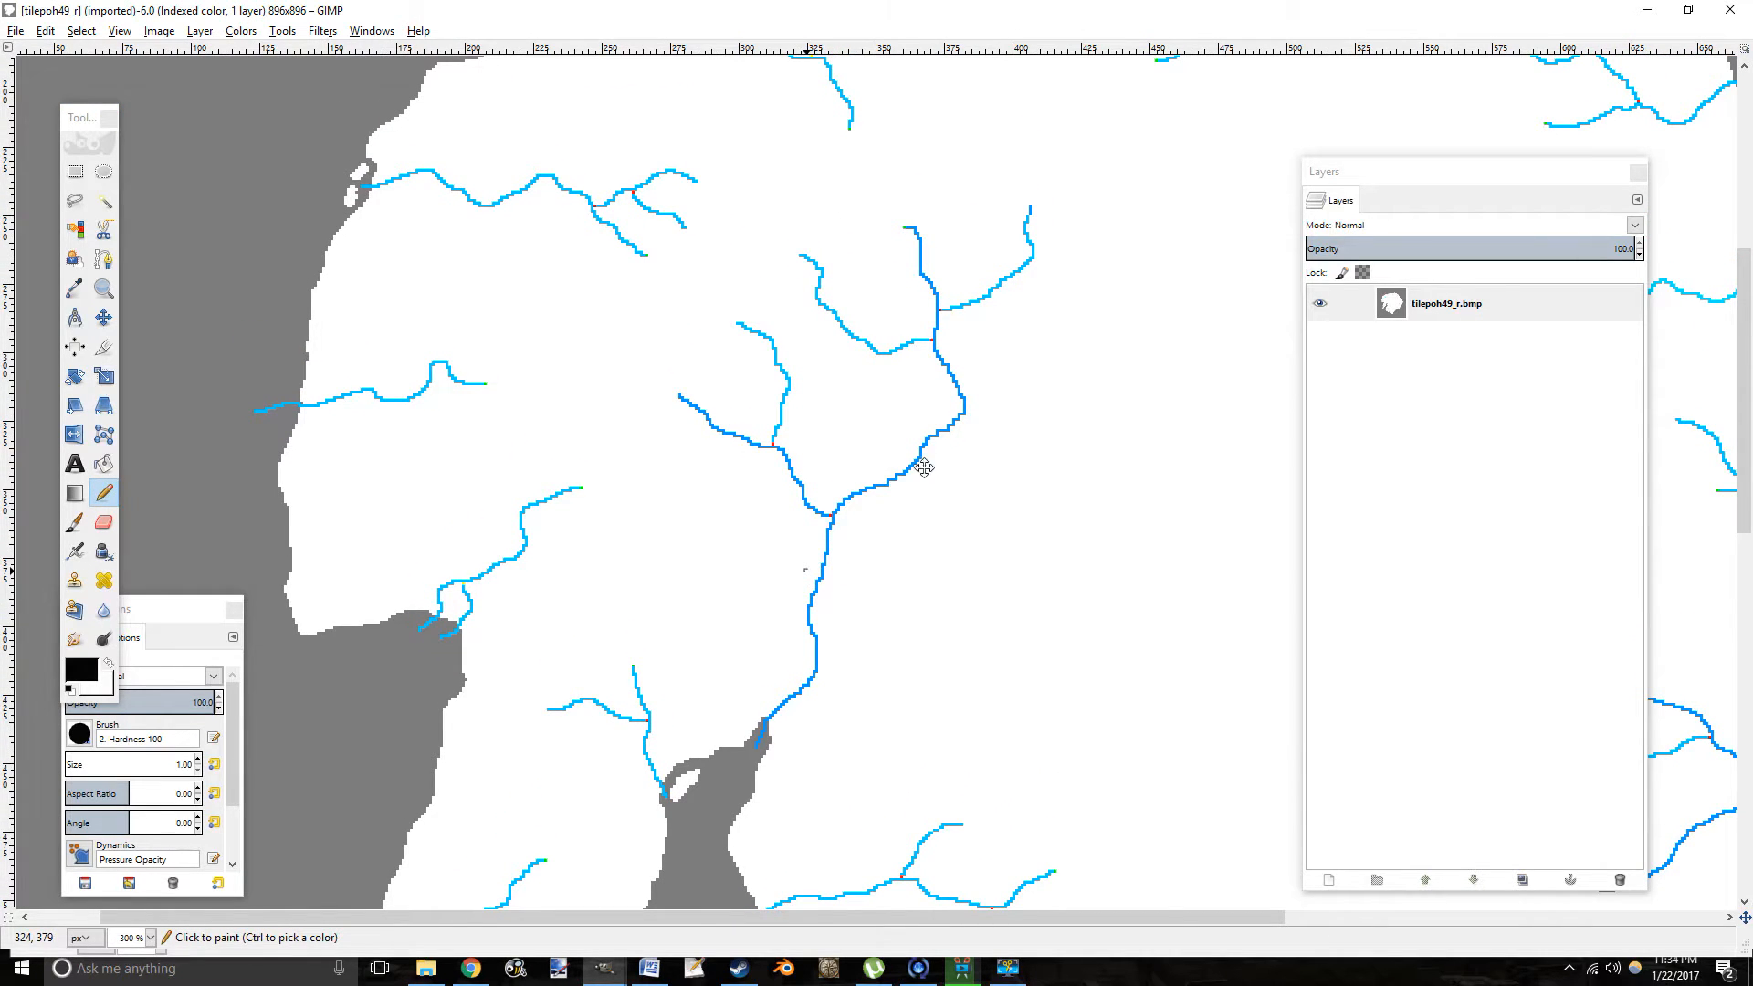
pyautogui.moveTo(942, 441); pyautogui.dragTo(978, 556)
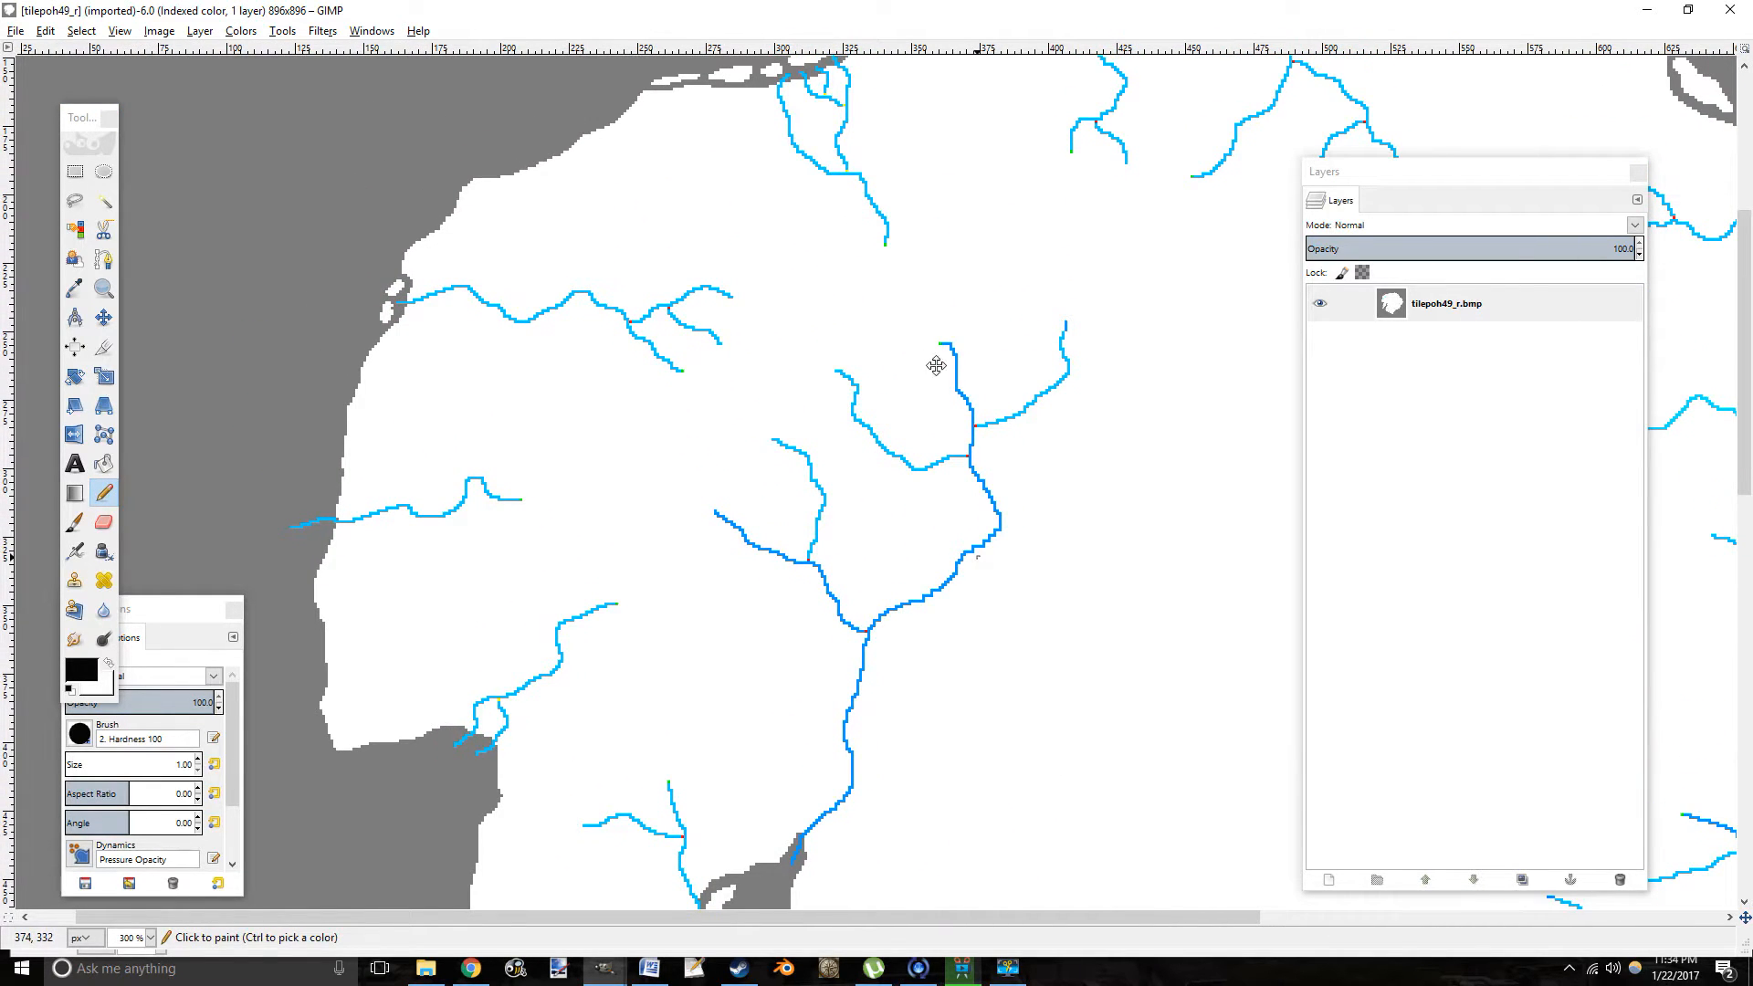
pyautogui.moveTo(931, 344); pyautogui.dragTo(893, 196)
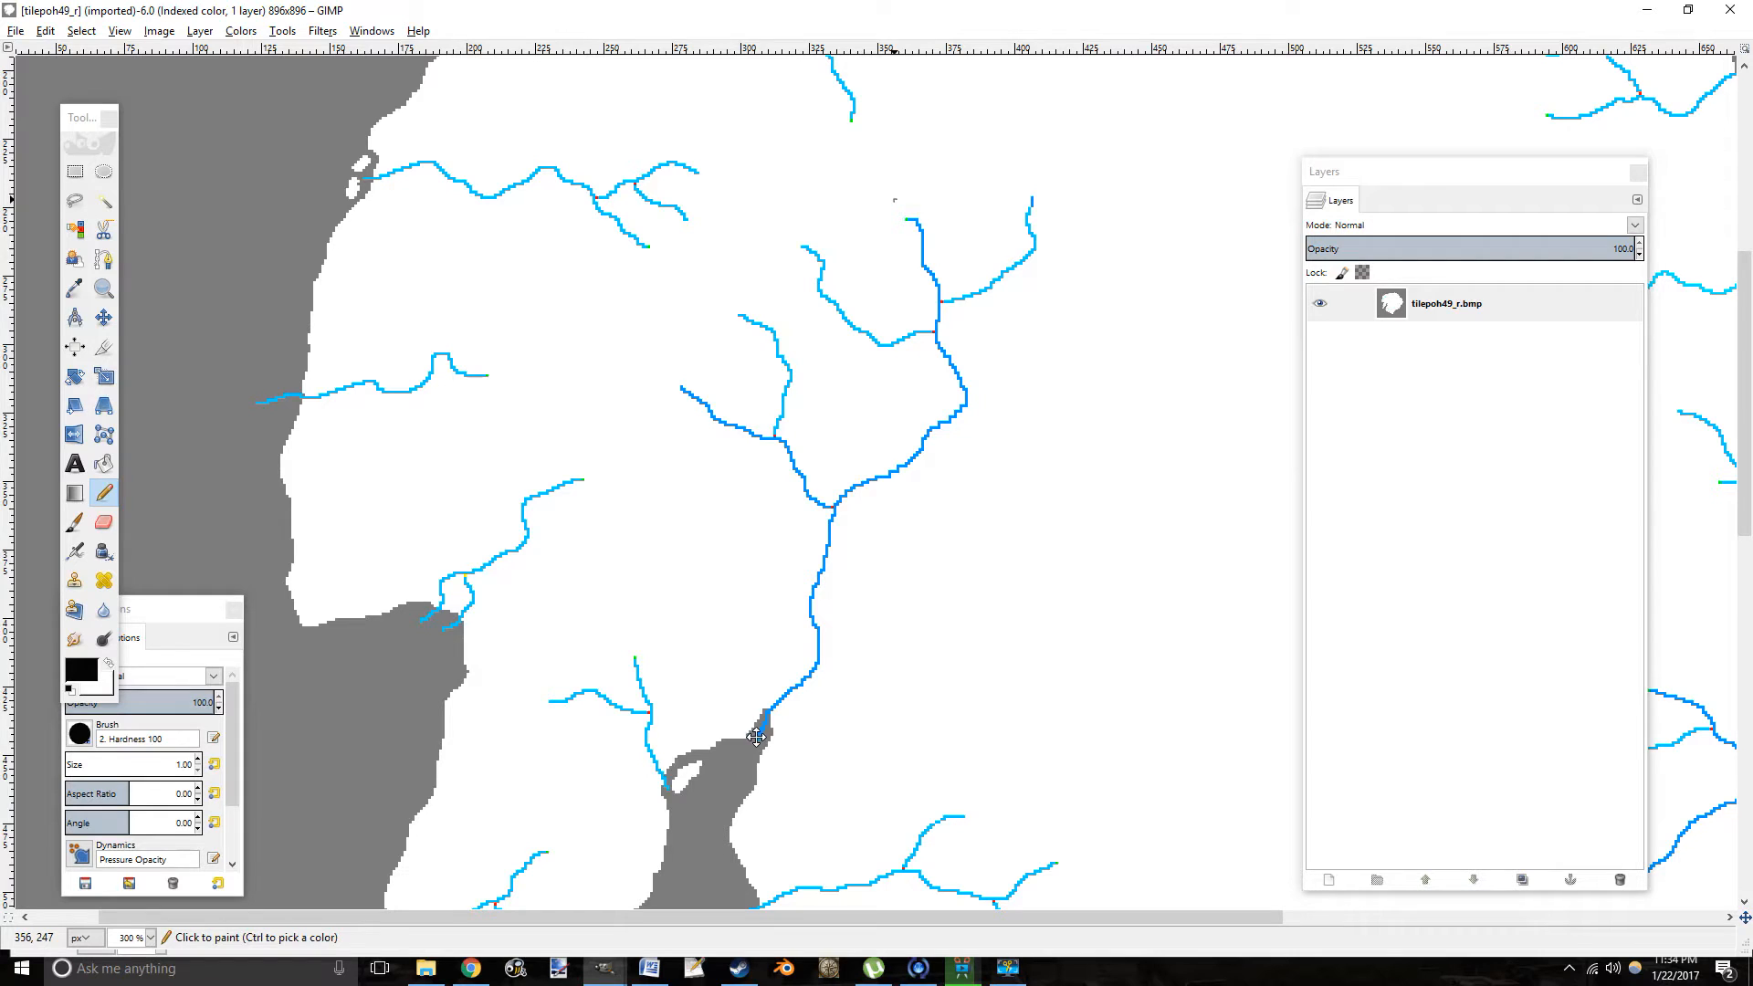
pyautogui.moveTo(765, 703)
pyautogui.mouseDown()
pyautogui.moveTo(794, 666)
pyautogui.moveTo(770, 755)
pyautogui.mouseUp()
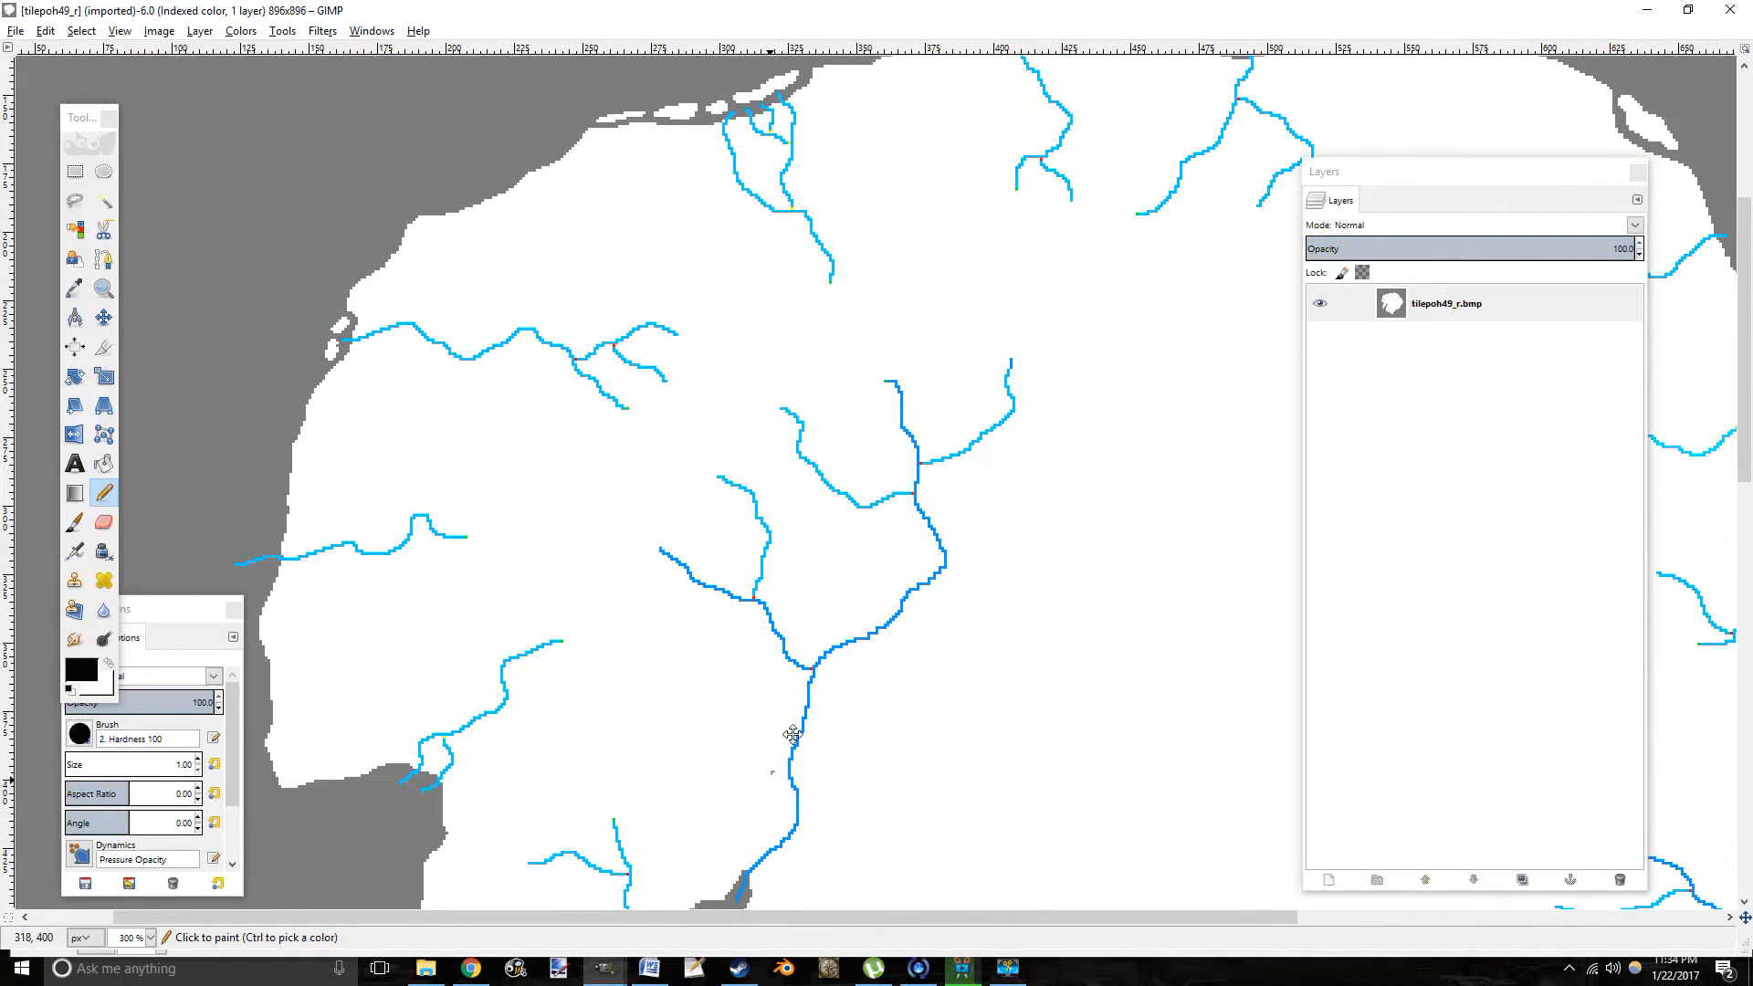
pyautogui.moveTo(955, 512); pyautogui.dragTo(913, 605)
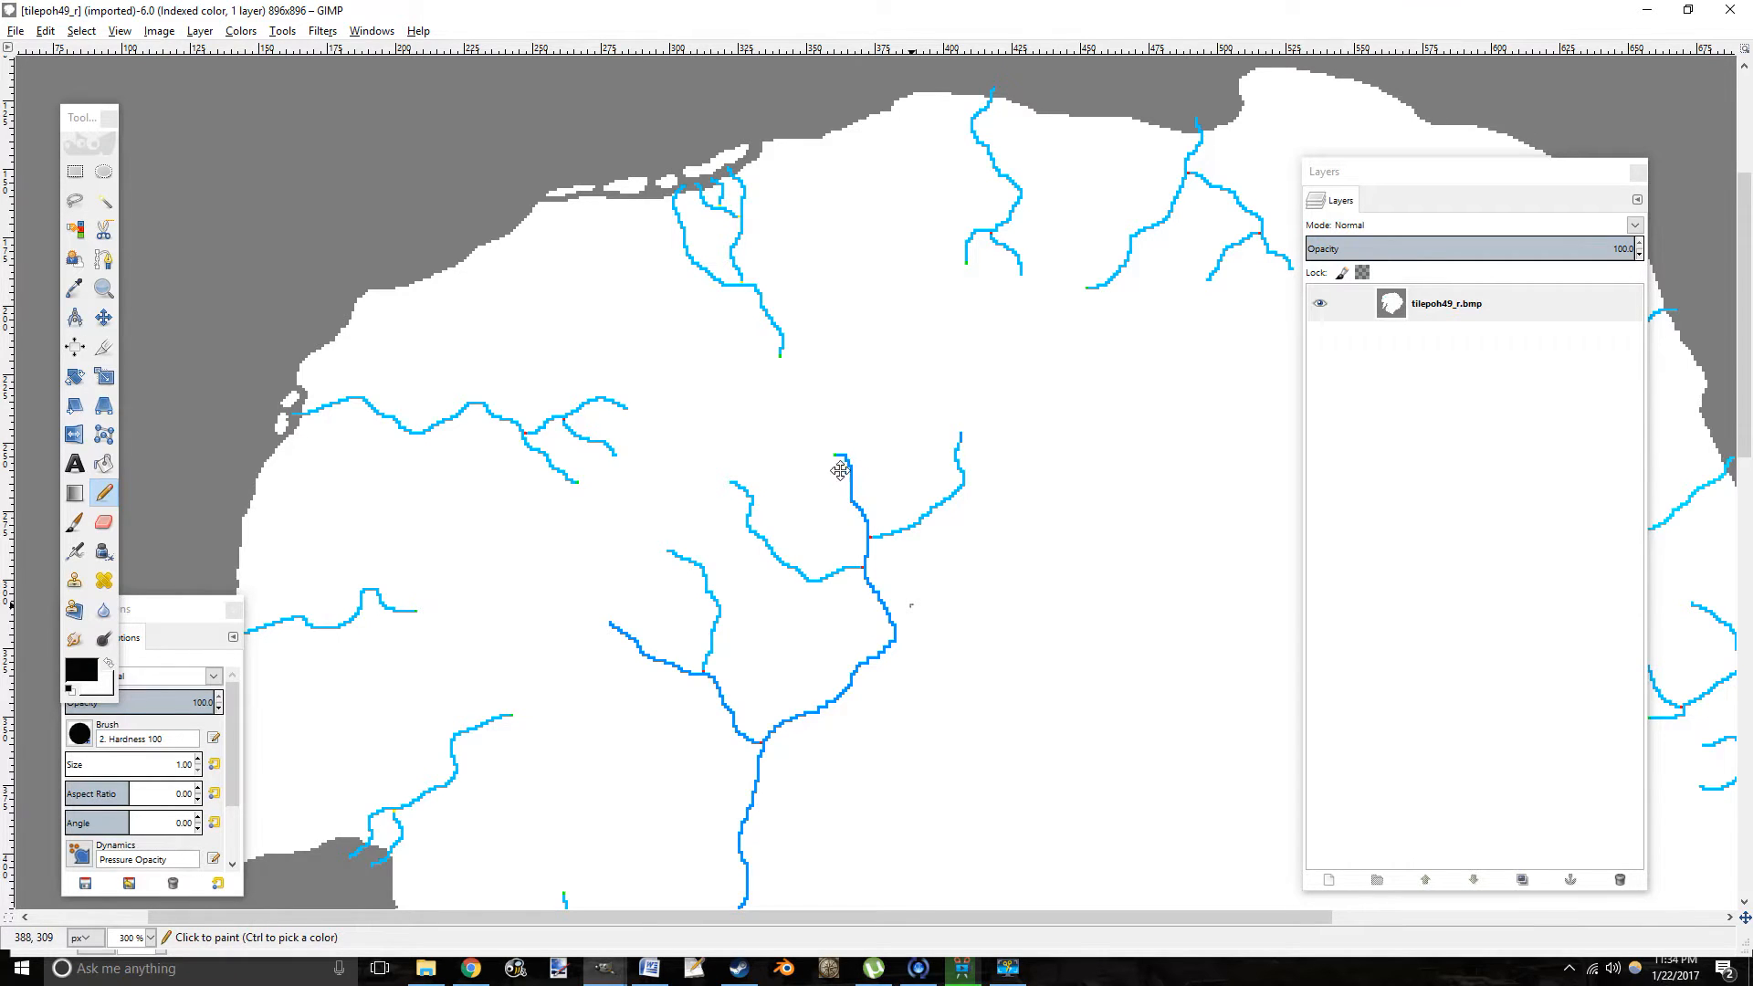
pyautogui.moveTo(838, 469); pyautogui.dragTo(920, 278)
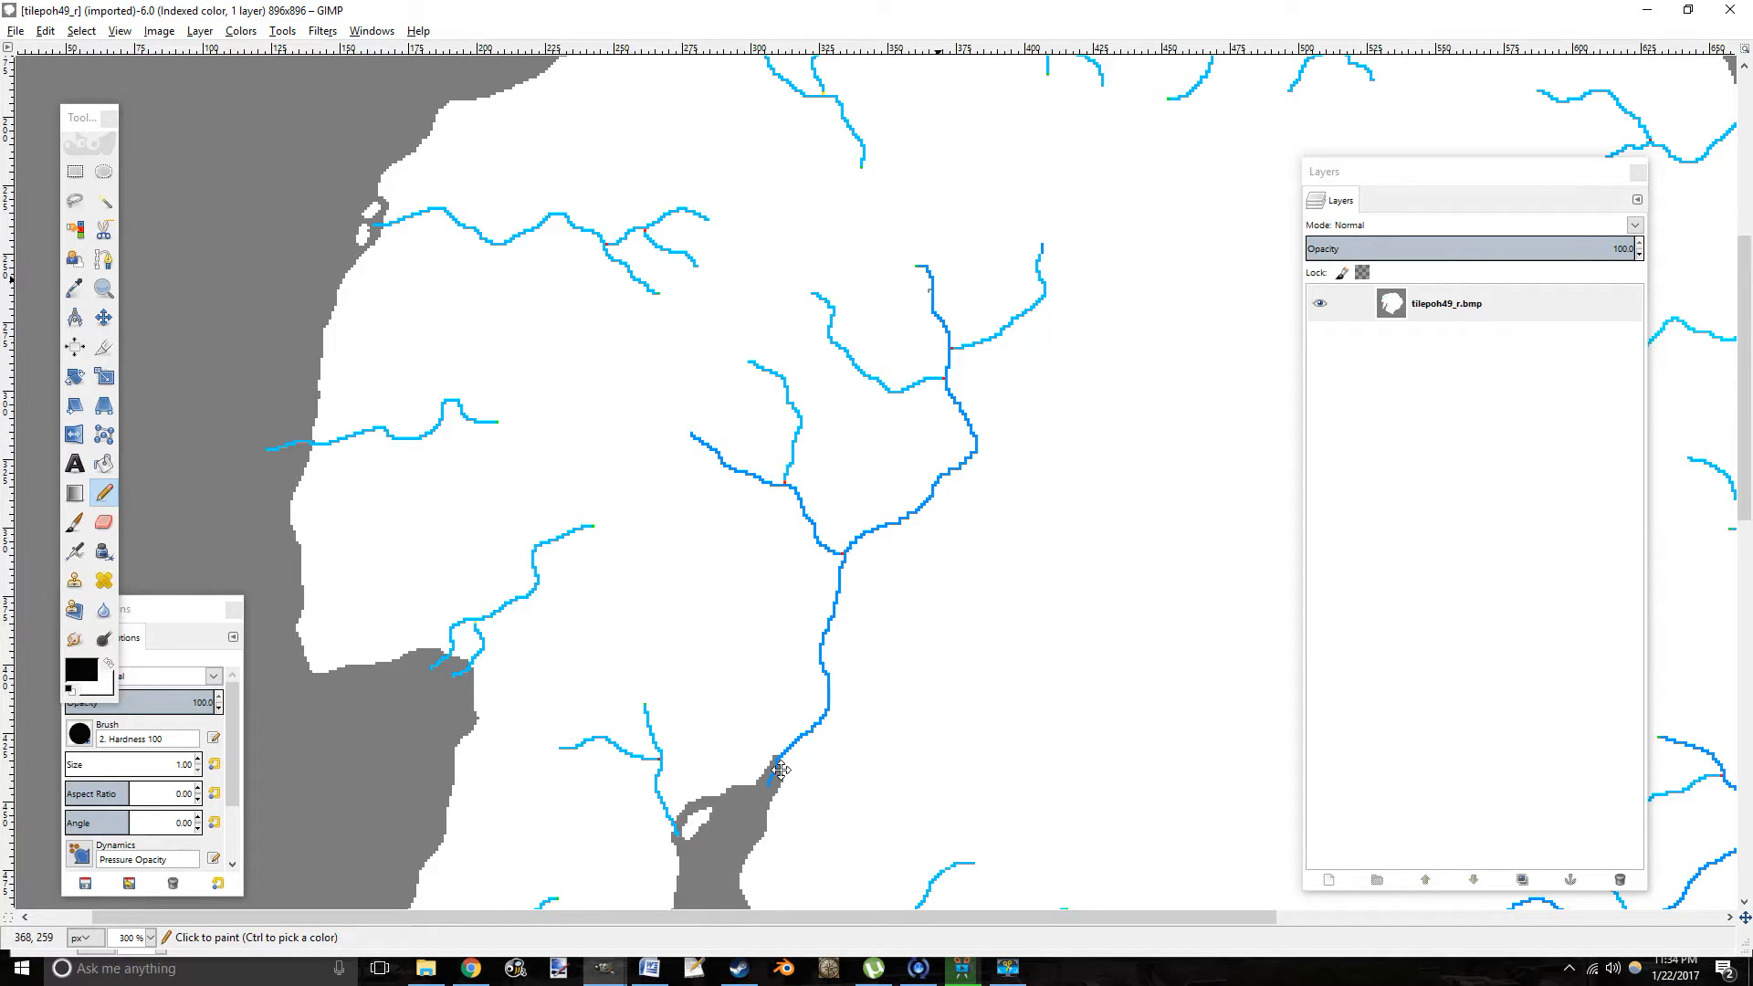
pyautogui.moveTo(802, 725); pyautogui.dragTo(817, 720)
pyautogui.moveTo(661, 667); pyautogui.dragTo(914, 579)
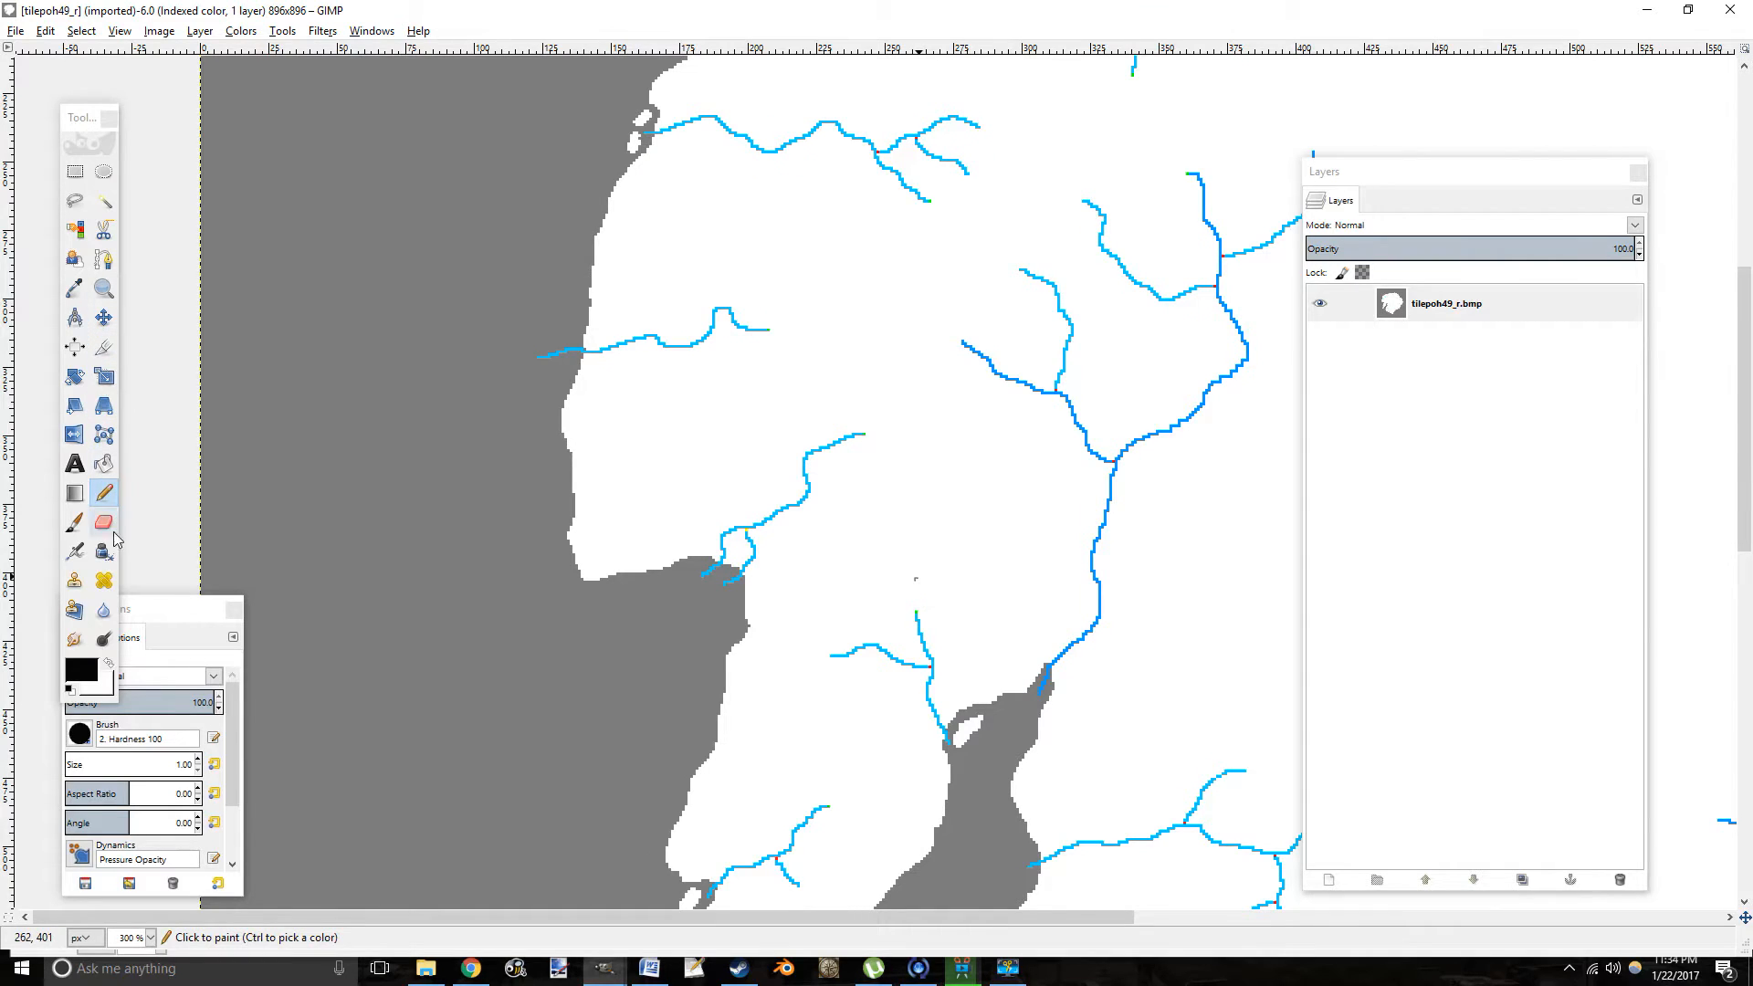
# Examine the small forked river on the west coast at pixel level, covering its split, both mouths and its source.
pyautogui.click(103, 288)
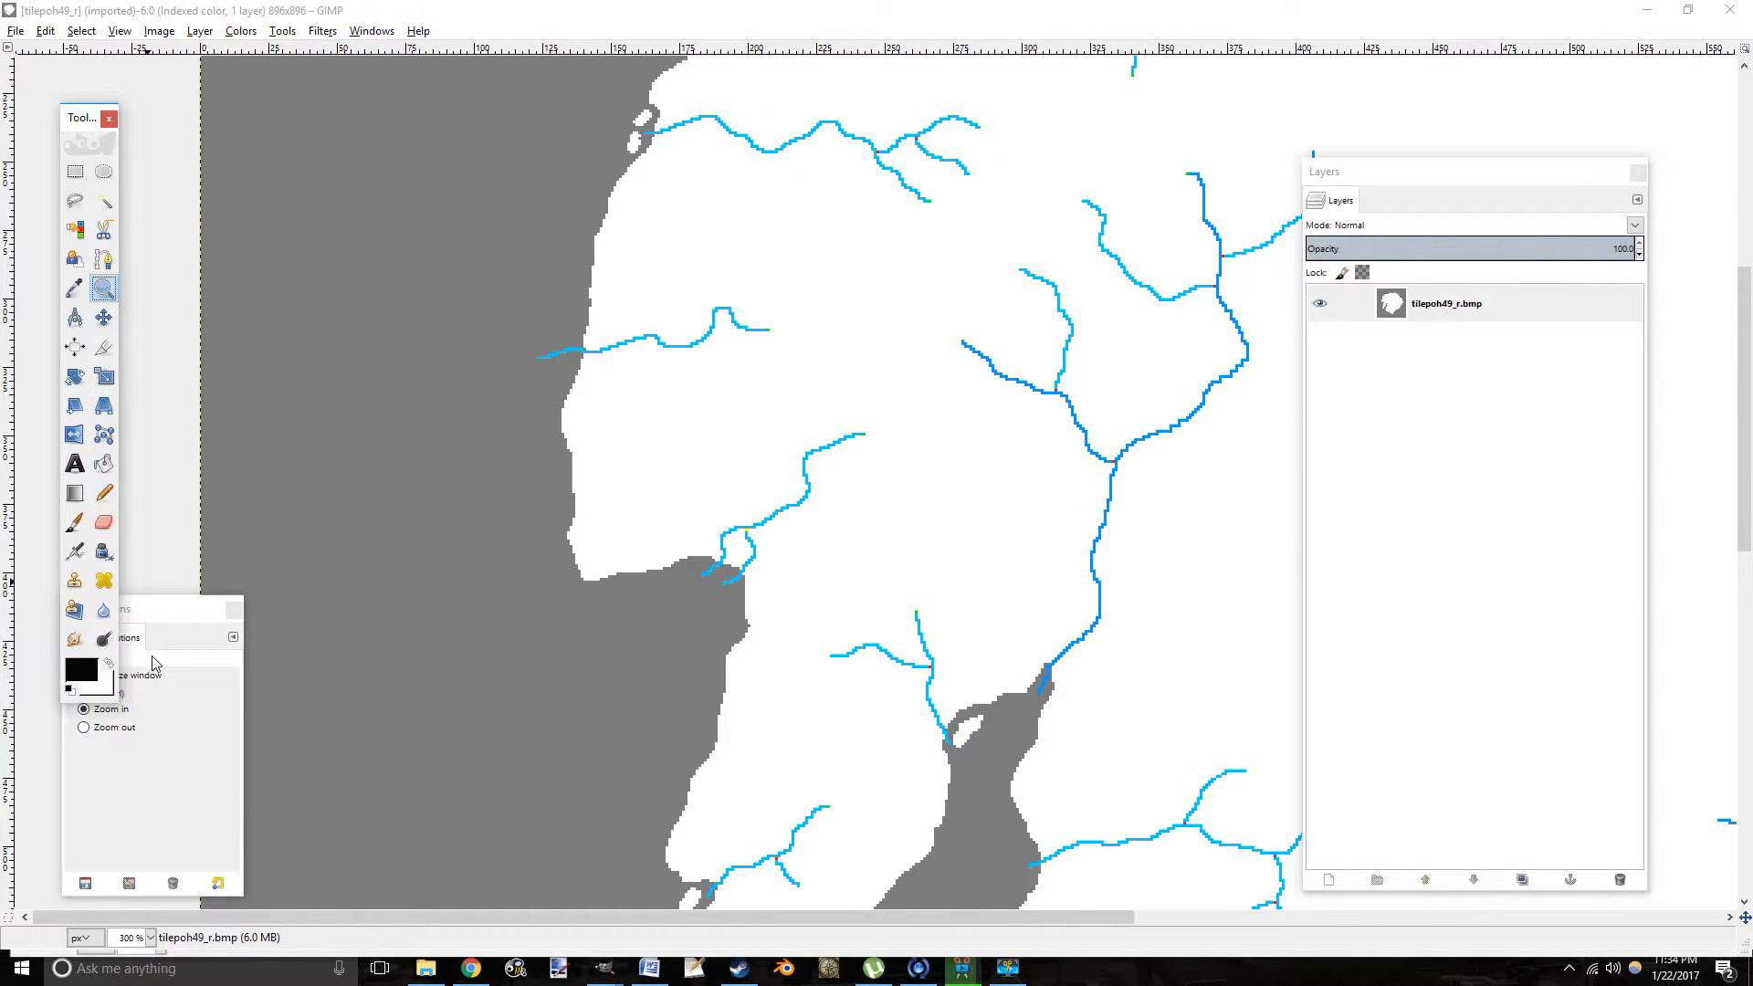
pyautogui.click(743, 529)
pyautogui.click(746, 536)
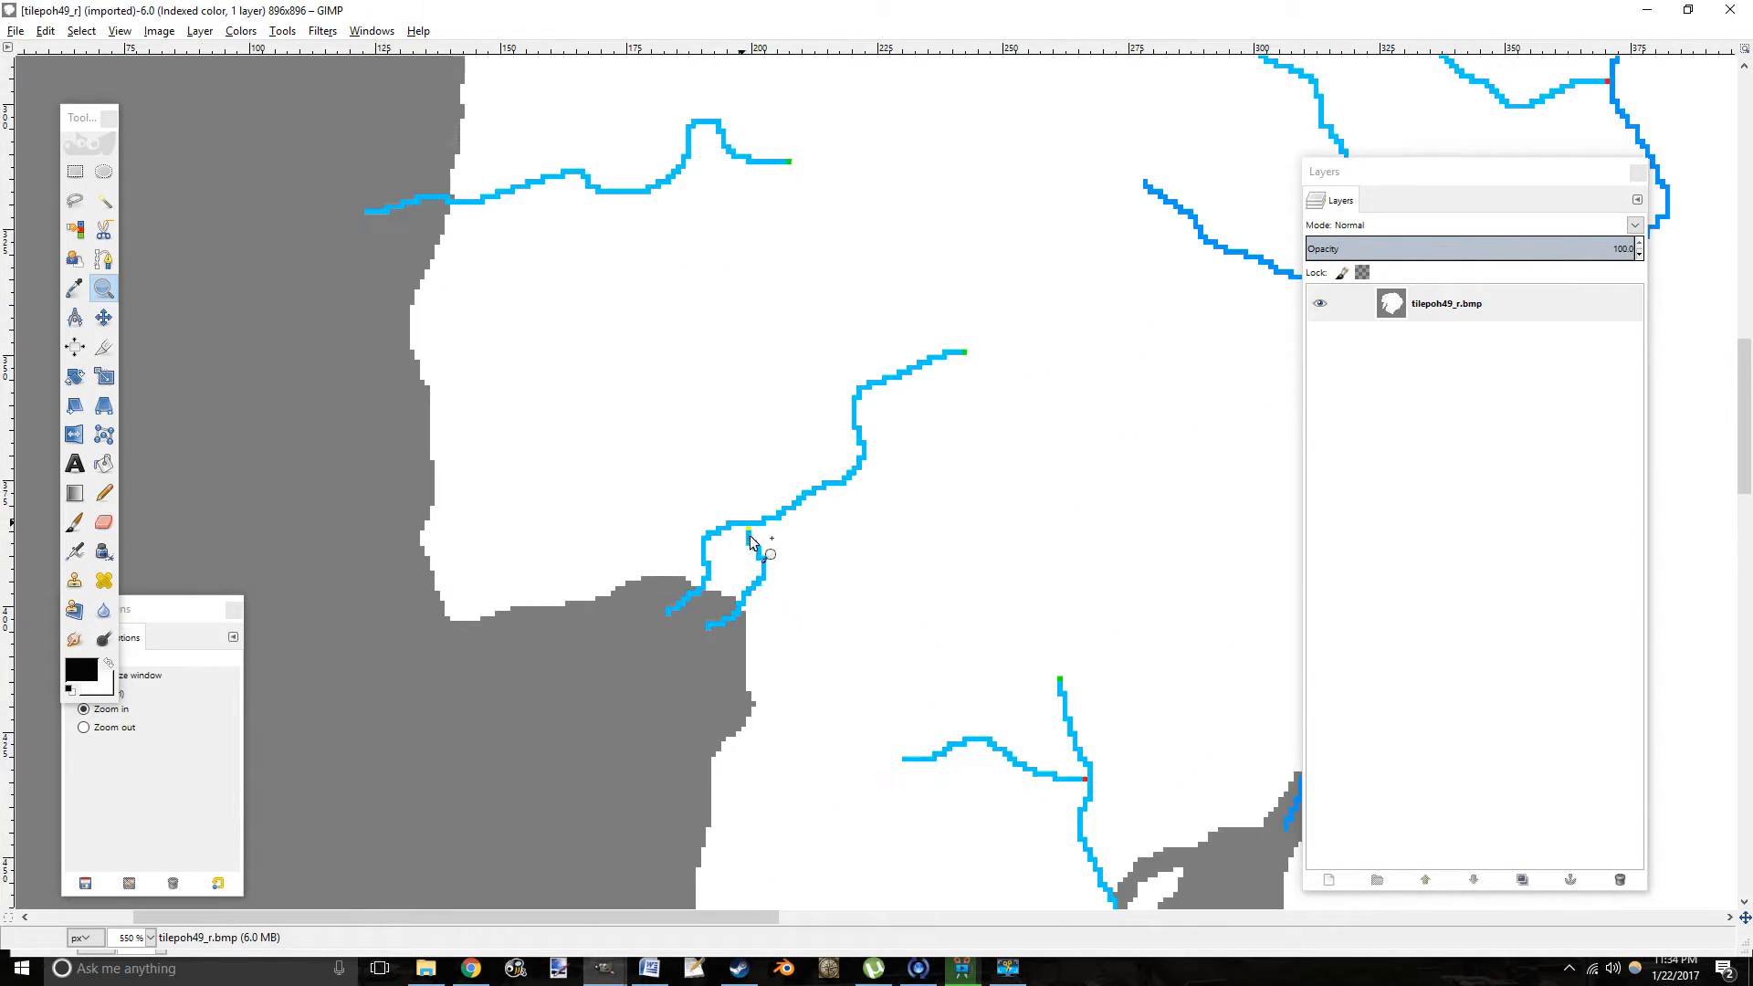
pyautogui.click(748, 535)
pyautogui.click(752, 535)
pyautogui.click(756, 535)
pyautogui.click(758, 534)
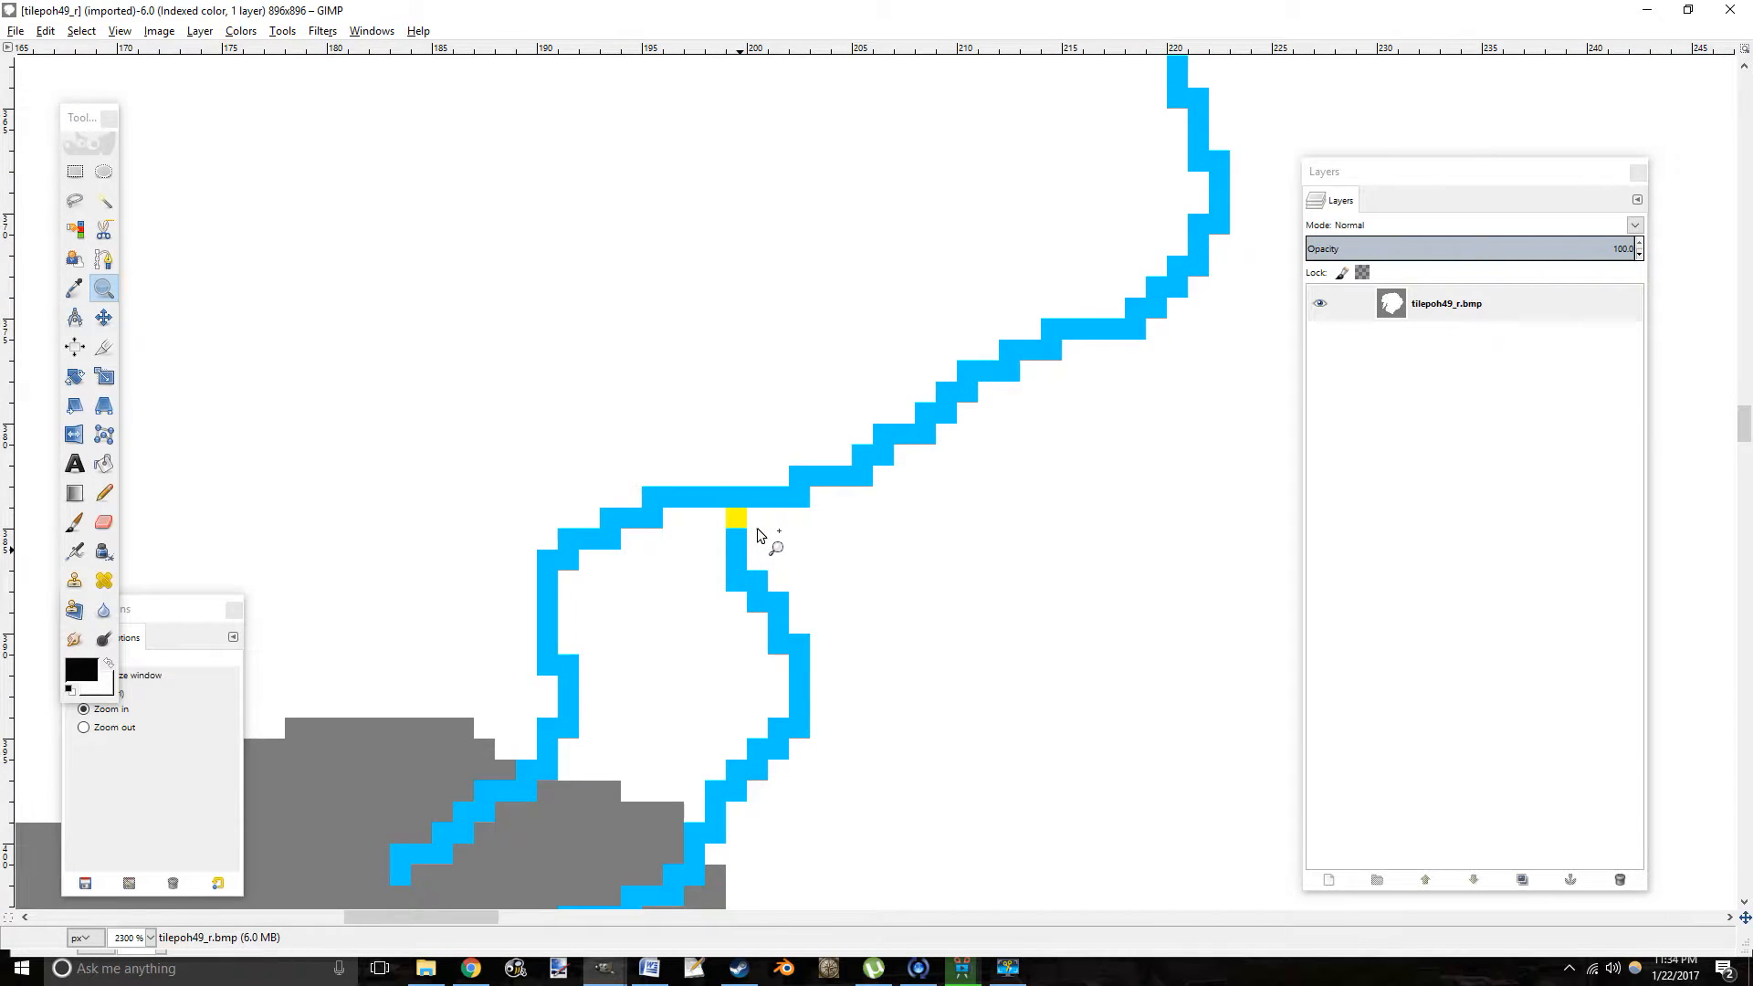
pyautogui.click(757, 535)
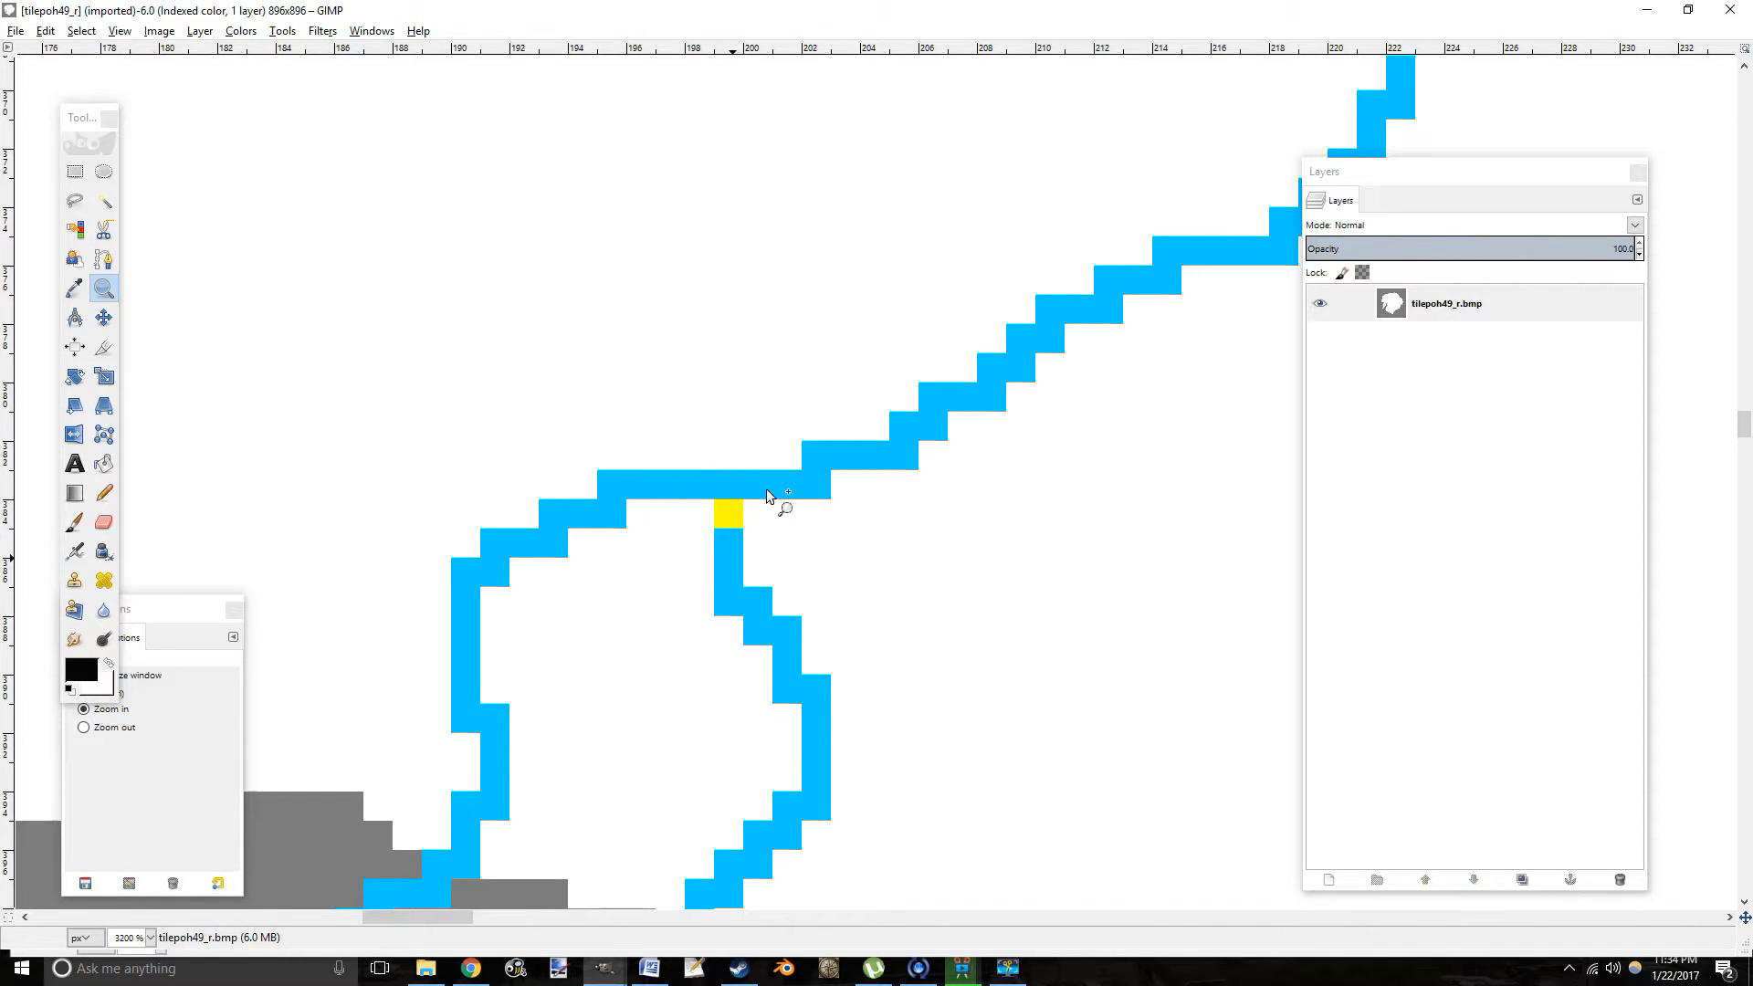
pyautogui.moveTo(730, 509); pyautogui.dragTo(890, 200)
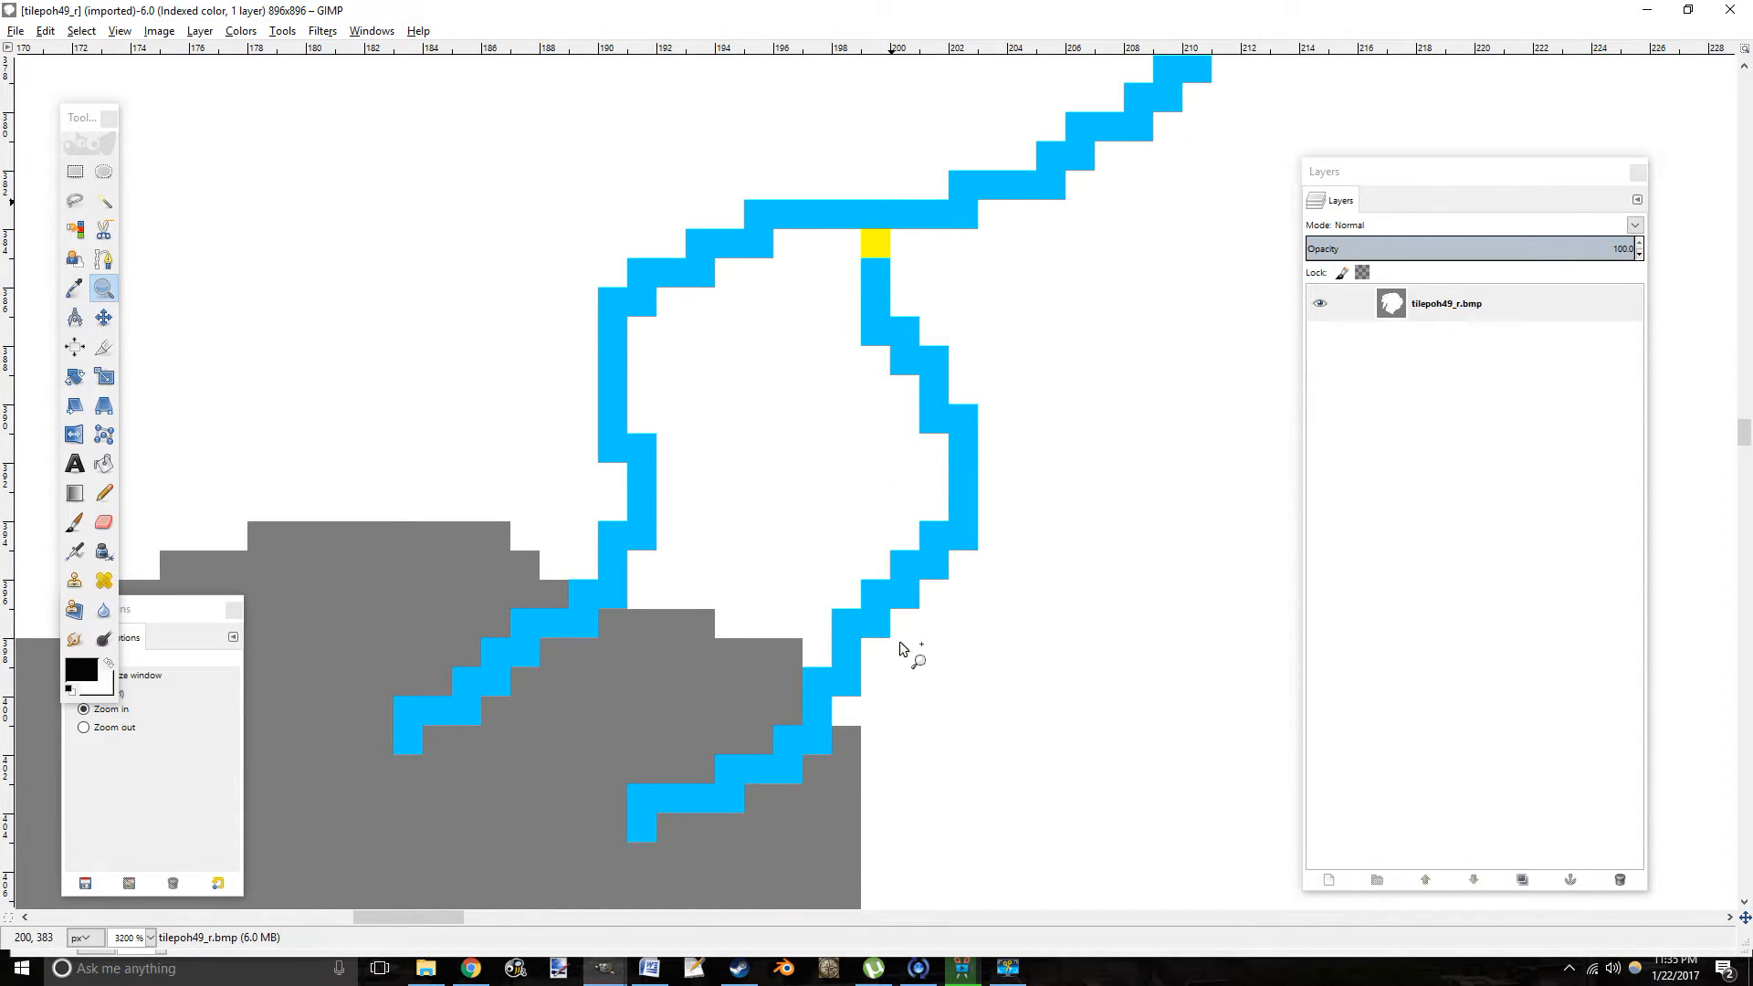
pyautogui.moveTo(1107, 332); pyautogui.dragTo(811, 780)
pyautogui.moveTo(1100, 372); pyautogui.dragTo(771, 601)
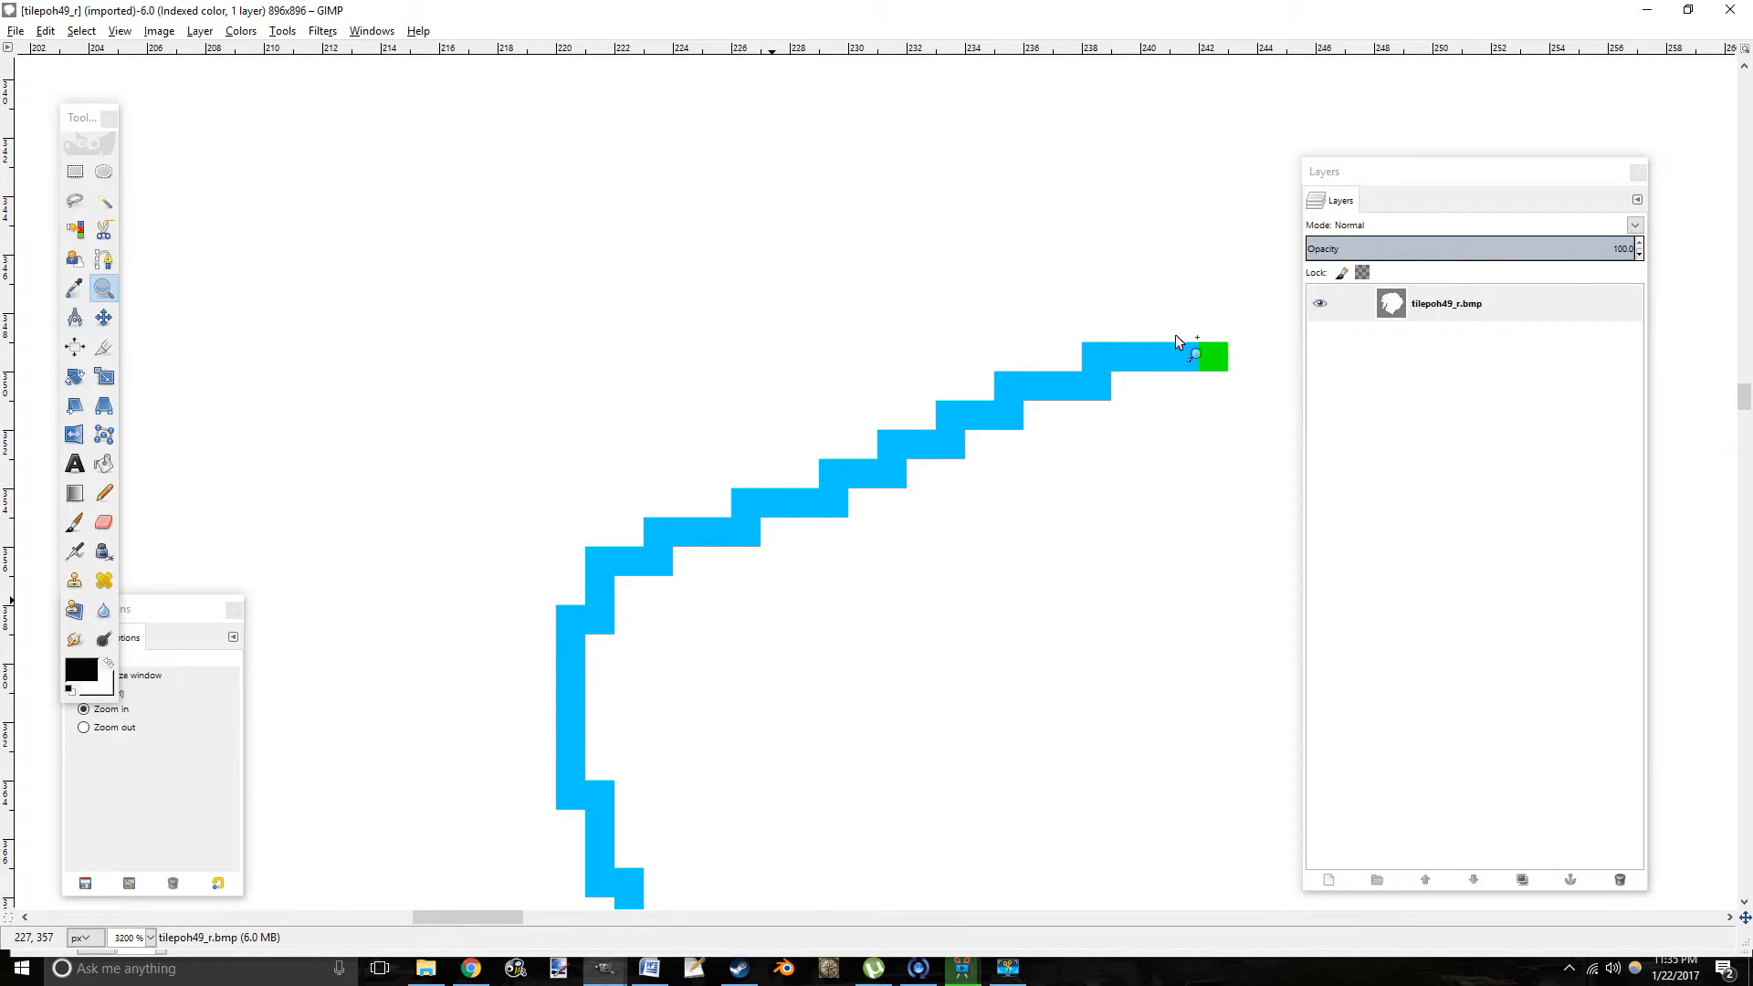
# Trace the small forked west-coast river from its green source pixel down to the yellow split pixel and both mouths.
pyautogui.moveTo(1107, 575); pyautogui.dragTo(1153, 321)
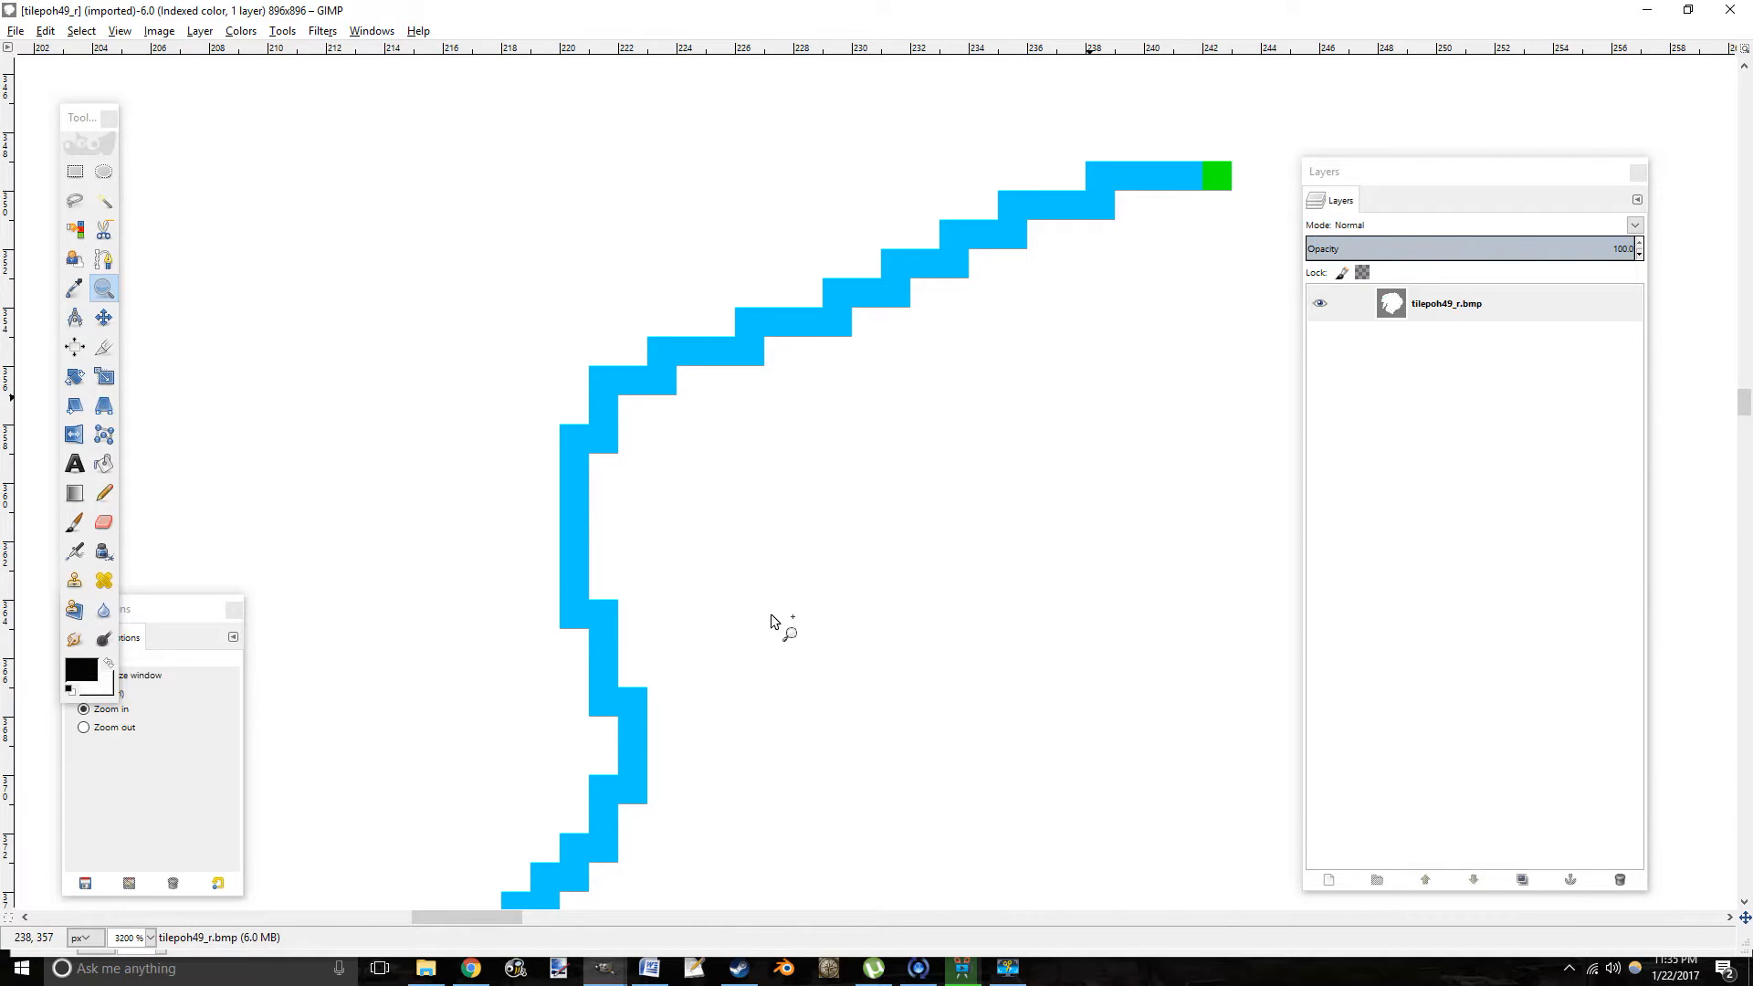
pyautogui.moveTo(771, 613); pyautogui.dragTo(1119, 223)
pyautogui.moveTo(793, 701); pyautogui.dragTo(1238, 223)
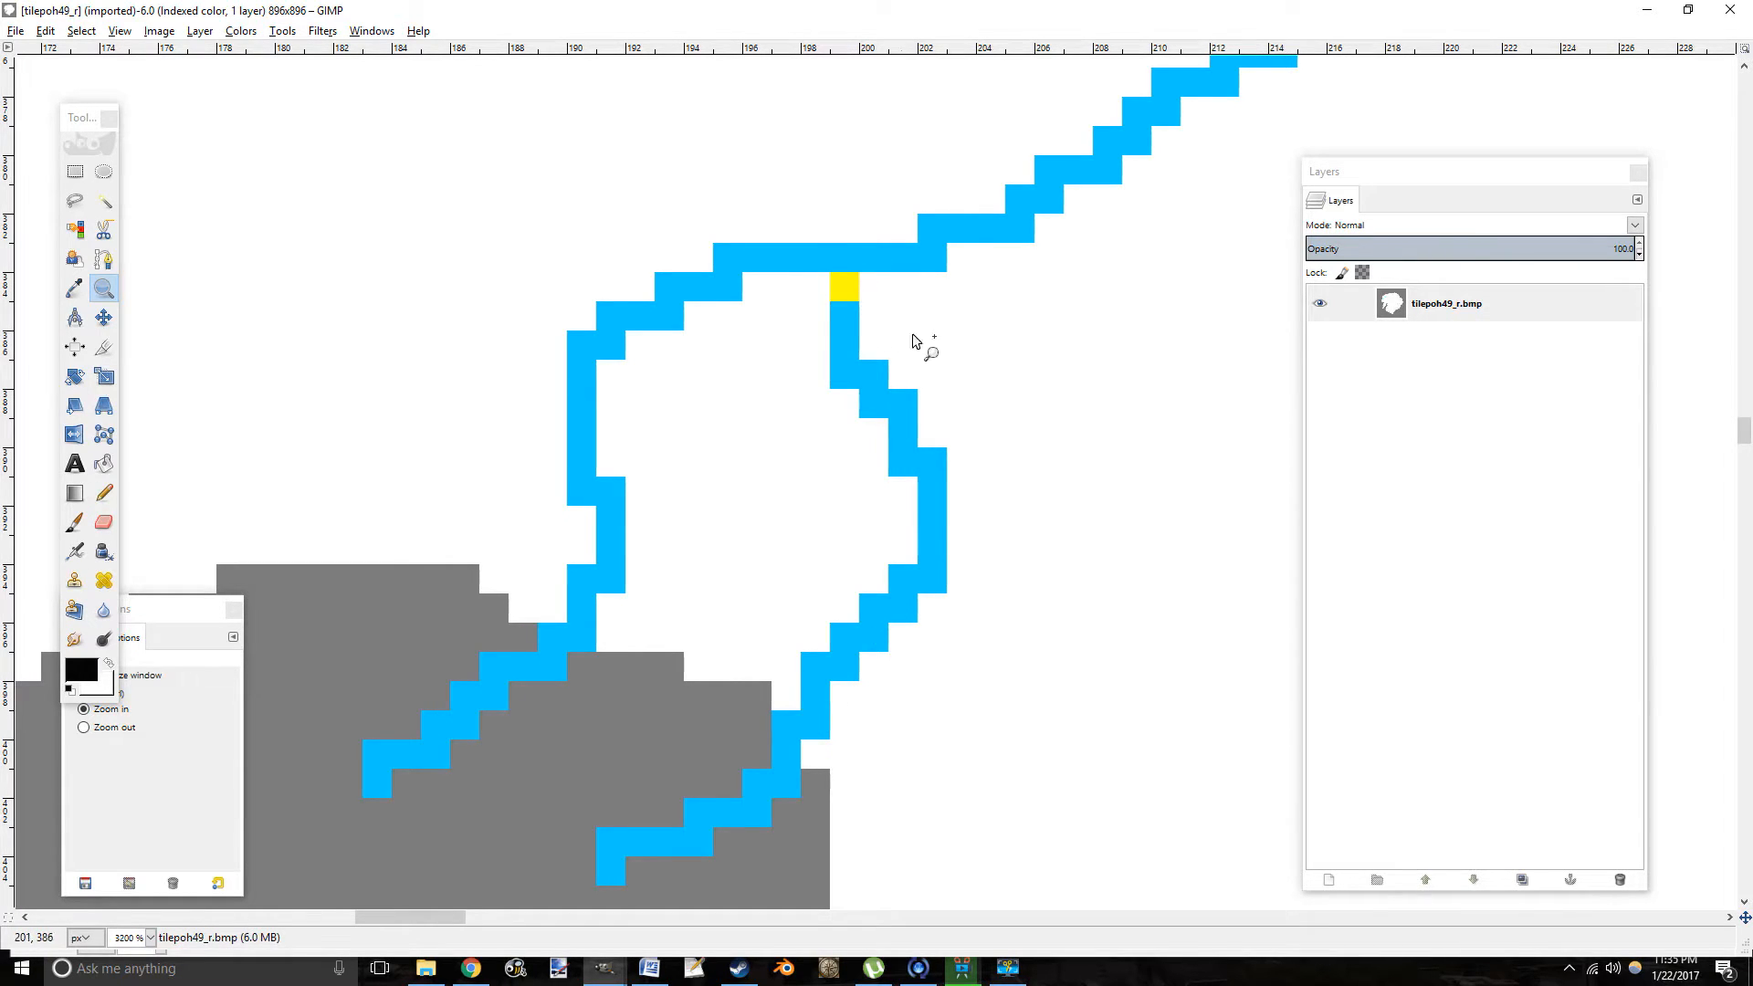
pyautogui.click(118, 730)
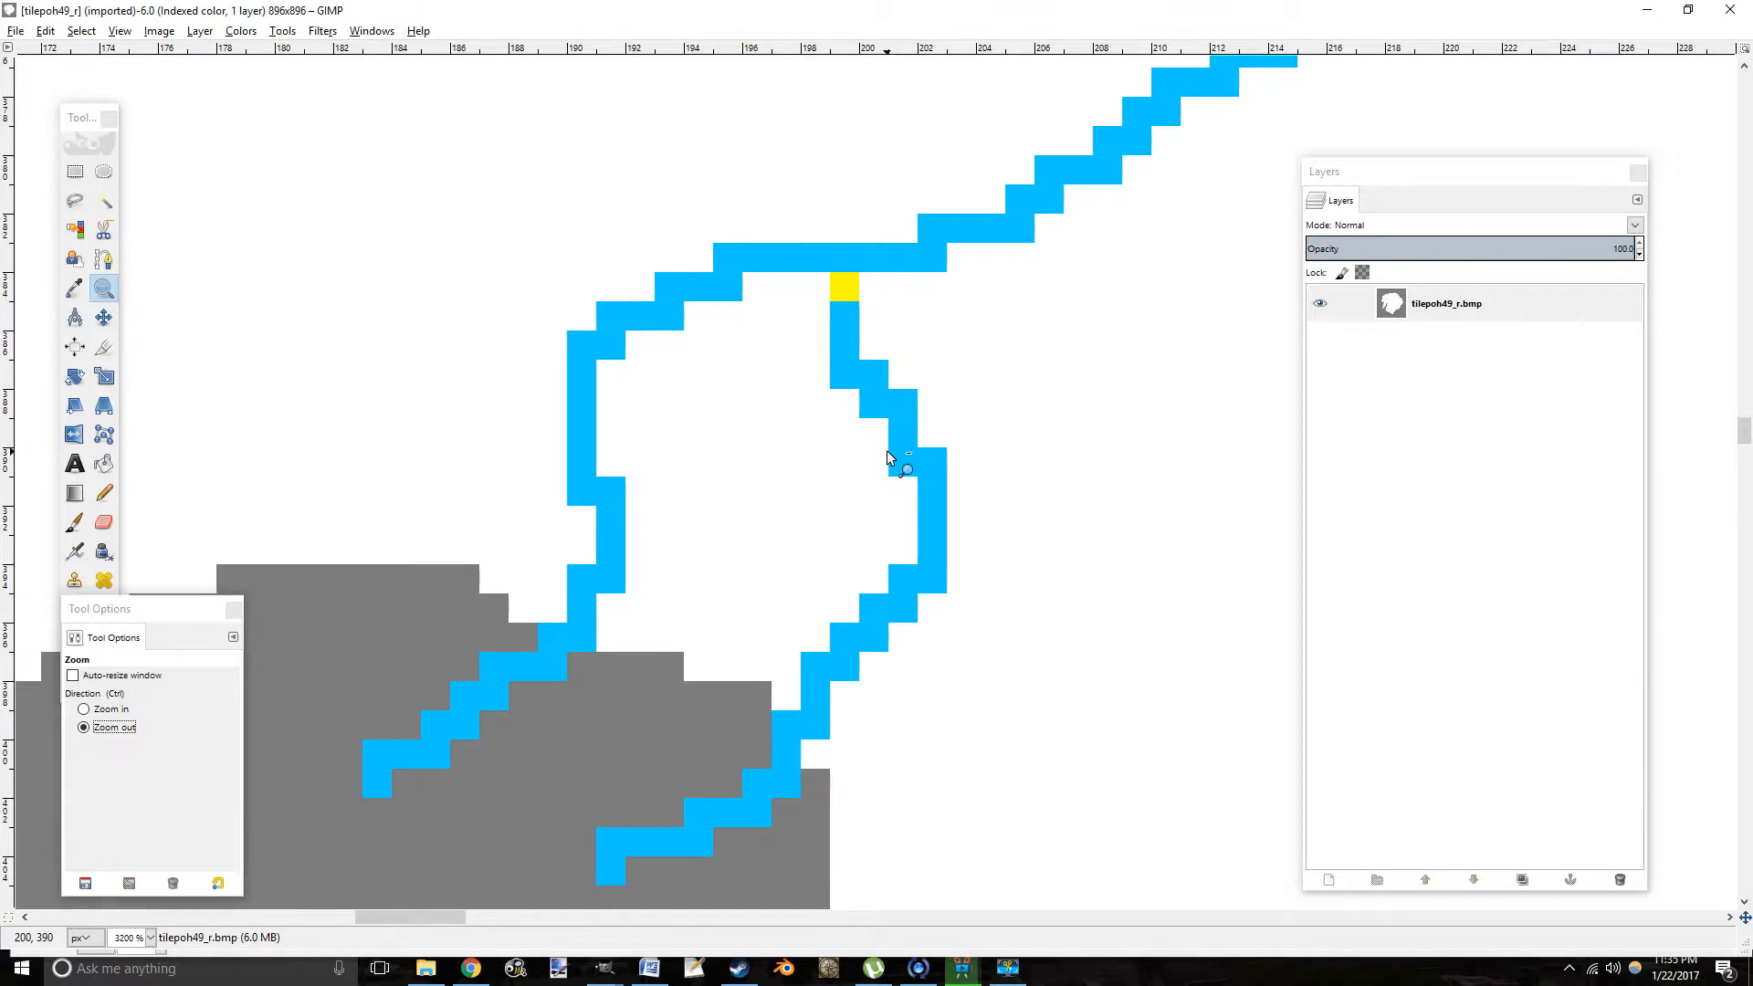
pyautogui.click(895, 458)
pyautogui.click(893, 451)
pyautogui.click(893, 452)
pyautogui.click(892, 452)
pyautogui.click(893, 452)
pyautogui.click(893, 451)
pyautogui.click(893, 452)
pyautogui.moveTo(1020, 446); pyautogui.dragTo(516, 628)
pyautogui.click(1081, 387)
pyautogui.moveTo(1072, 420); pyautogui.dragTo(950, 529)
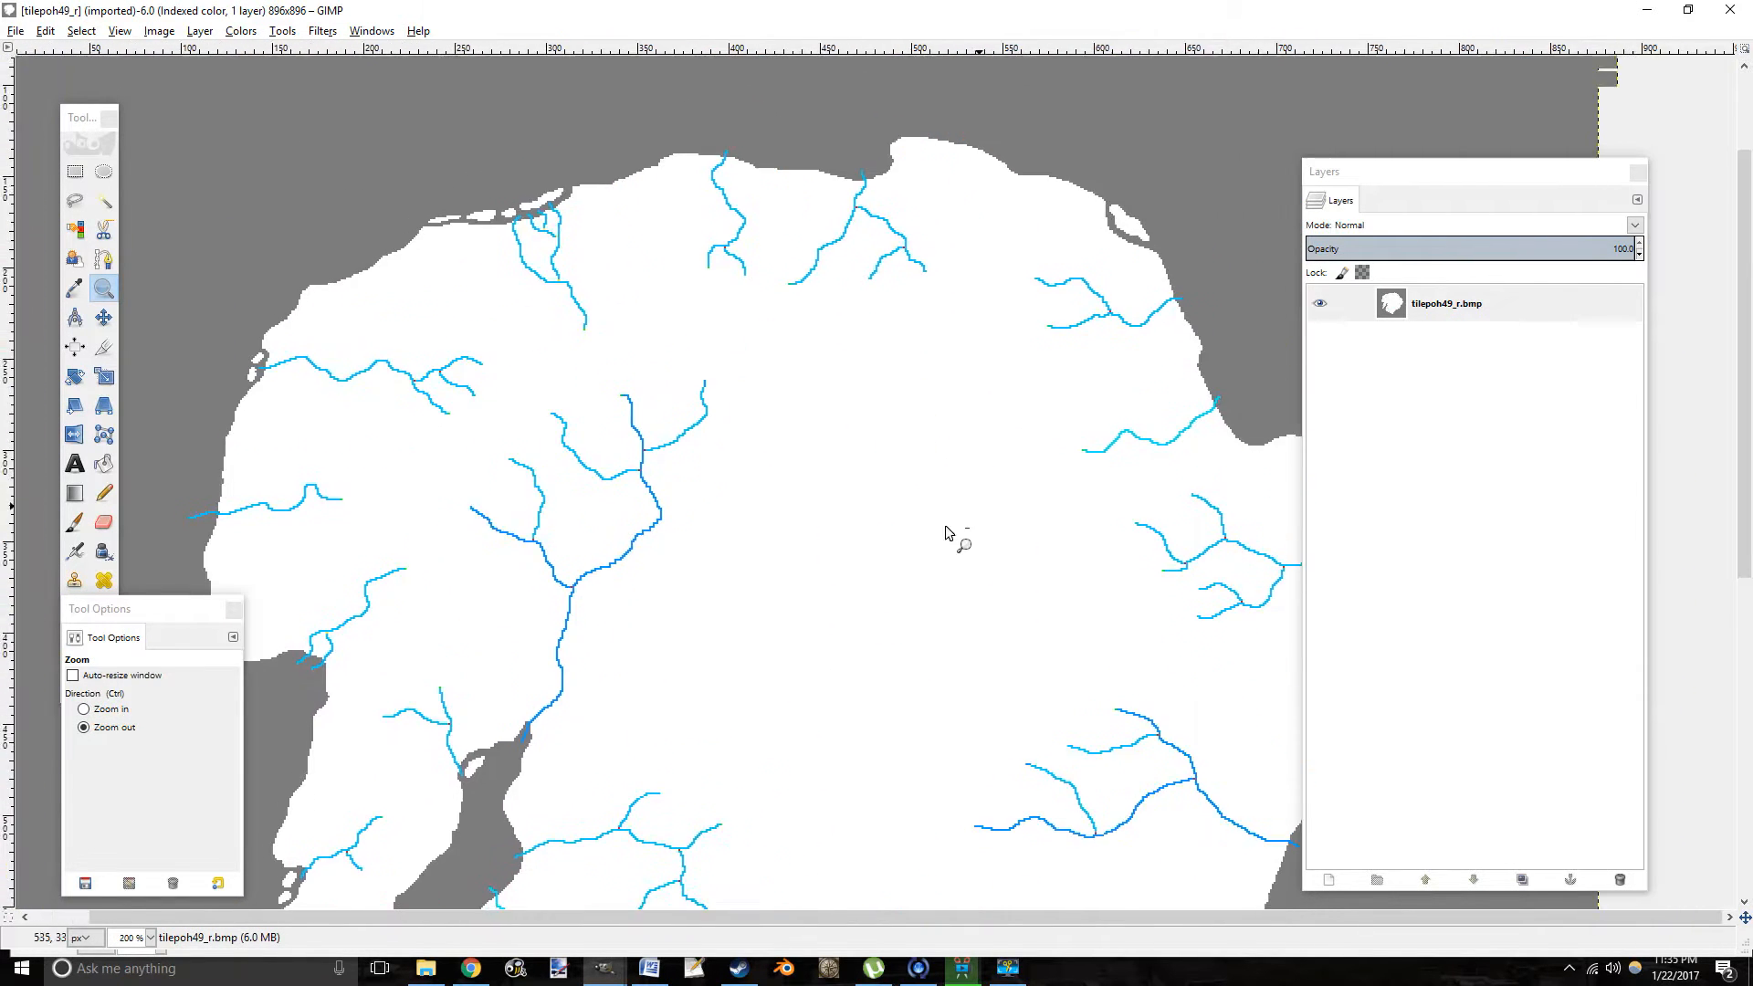
# Examine the dark blue river on the east coast with its lighter tributaries, covering its green source, red junction pixels and mouth.
pyautogui.moveTo(642, 554); pyautogui.dragTo(666, 561)
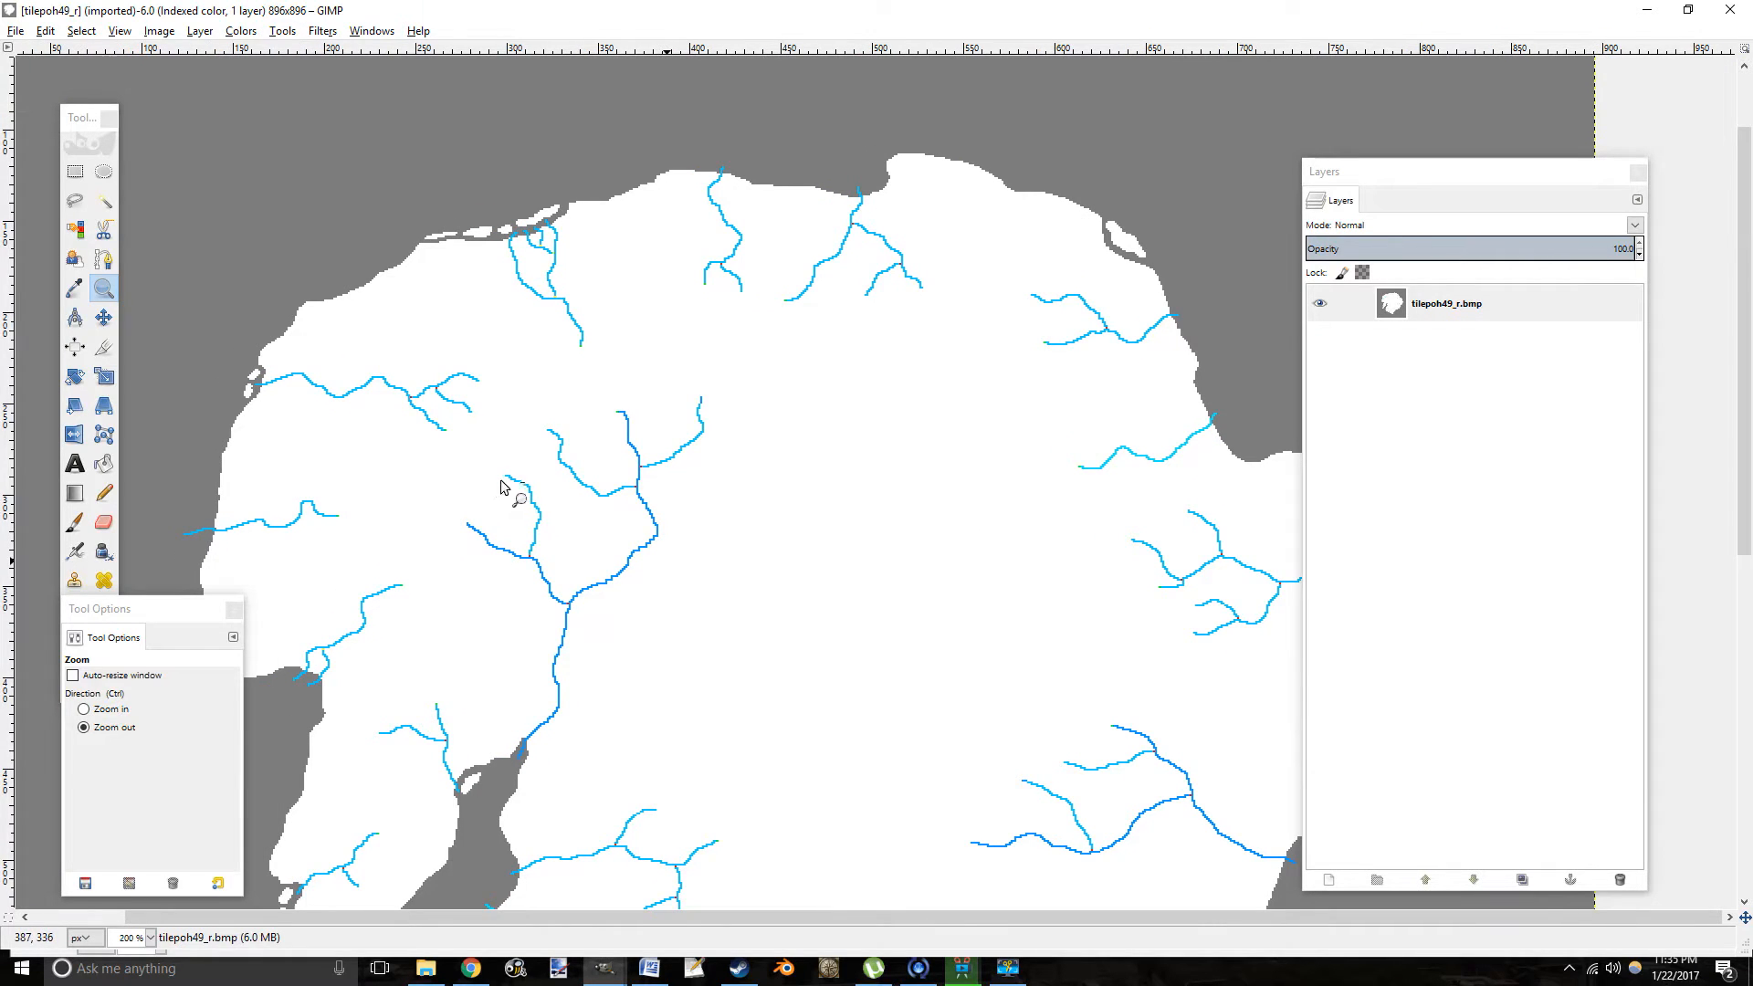
pyautogui.click(115, 710)
pyautogui.click(707, 398)
pyautogui.click(707, 397)
pyautogui.moveTo(707, 397); pyautogui.dragTo(681, 415)
pyautogui.click(114, 726)
pyautogui.click(654, 478)
pyautogui.click(654, 478)
pyautogui.click(654, 479)
pyautogui.click(654, 478)
pyautogui.click(654, 479)
pyautogui.click(654, 478)
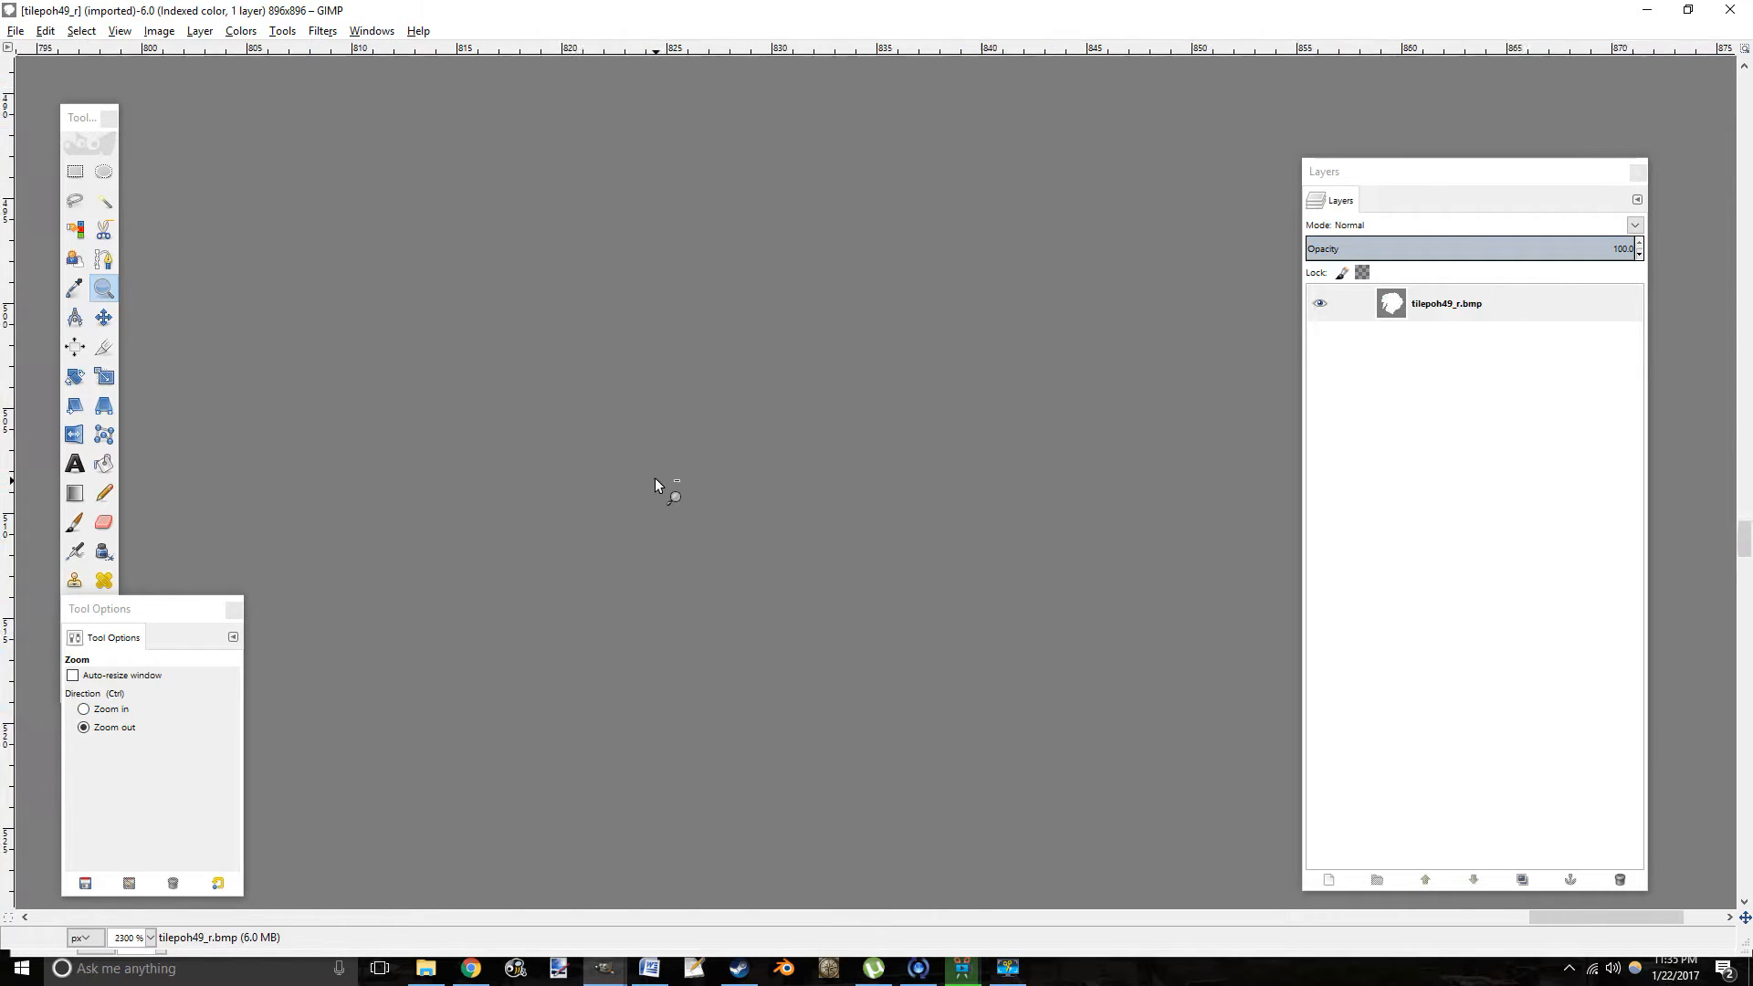
pyautogui.click(654, 478)
pyautogui.click(654, 478)
pyautogui.click(656, 478)
pyautogui.click(658, 477)
pyautogui.moveTo(661, 380); pyautogui.dragTo(1741, 677)
pyautogui.moveTo(849, 403); pyautogui.dragTo(1712, 690)
pyautogui.moveTo(614, 585); pyautogui.dragTo(670, 444)
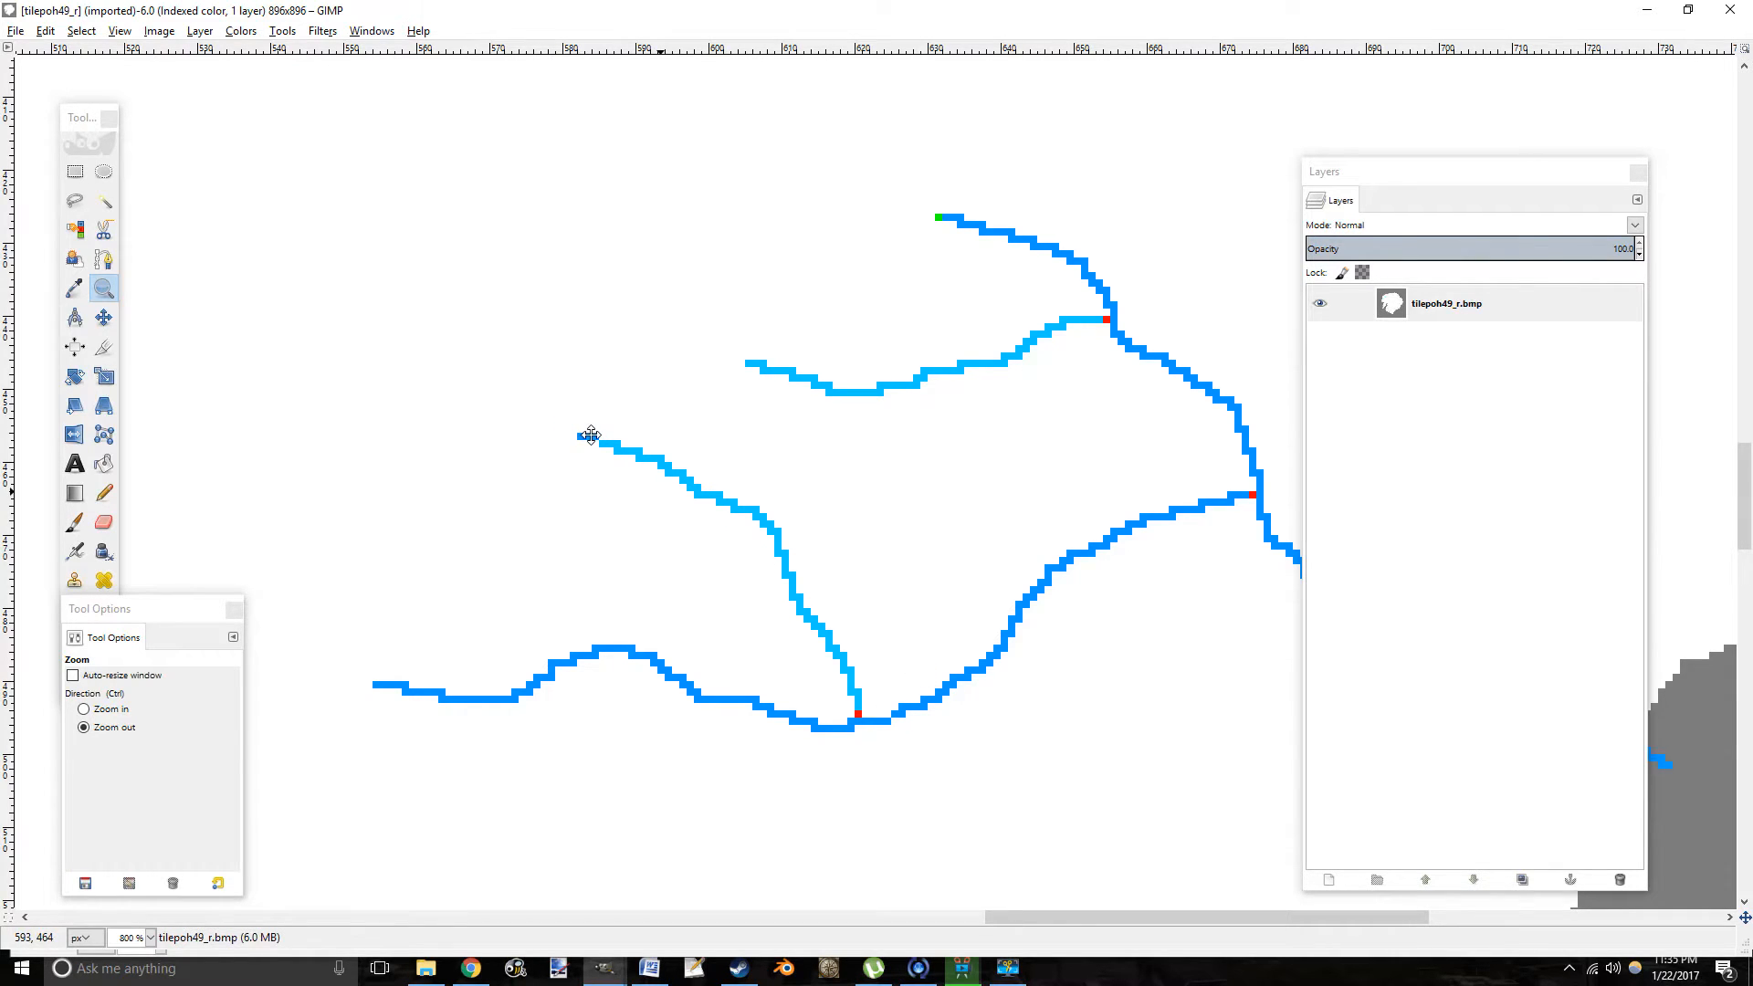
pyautogui.moveTo(610, 447); pyautogui.dragTo(422, 348)
pyautogui.moveTo(832, 381); pyautogui.dragTo(728, 393)
pyautogui.moveTo(970, 395); pyautogui.dragTo(782, 402)
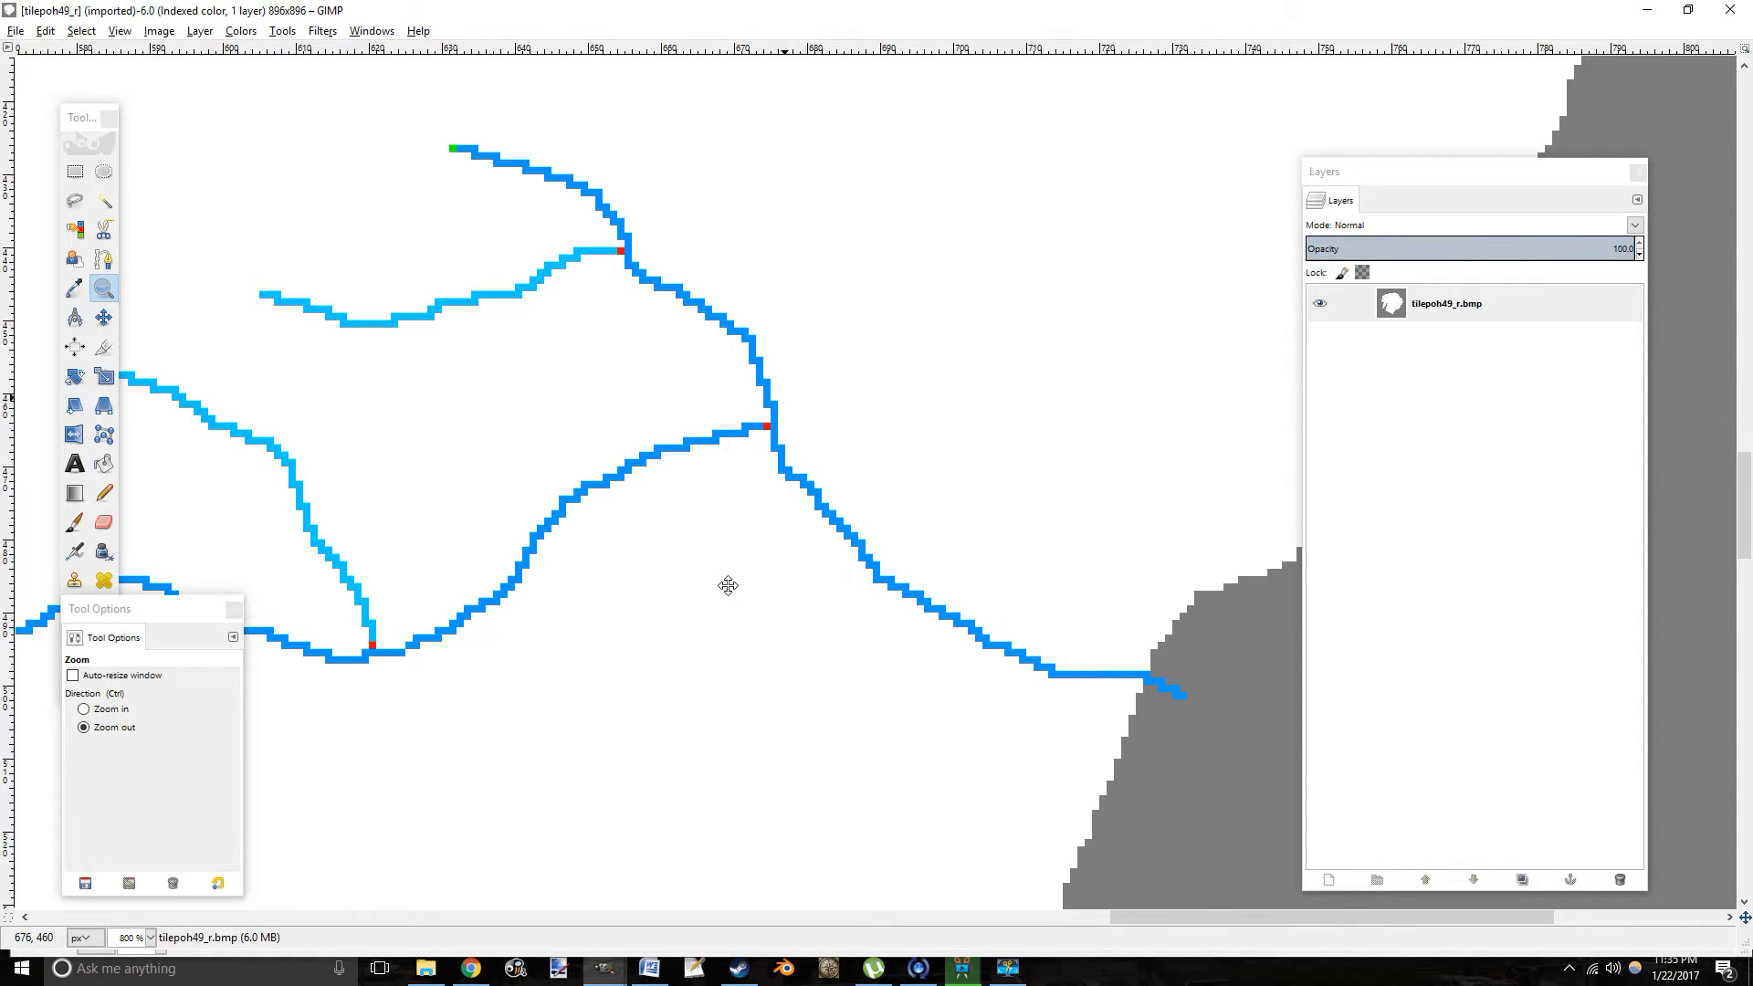
pyautogui.moveTo(728, 587); pyautogui.dragTo(1072, 571)
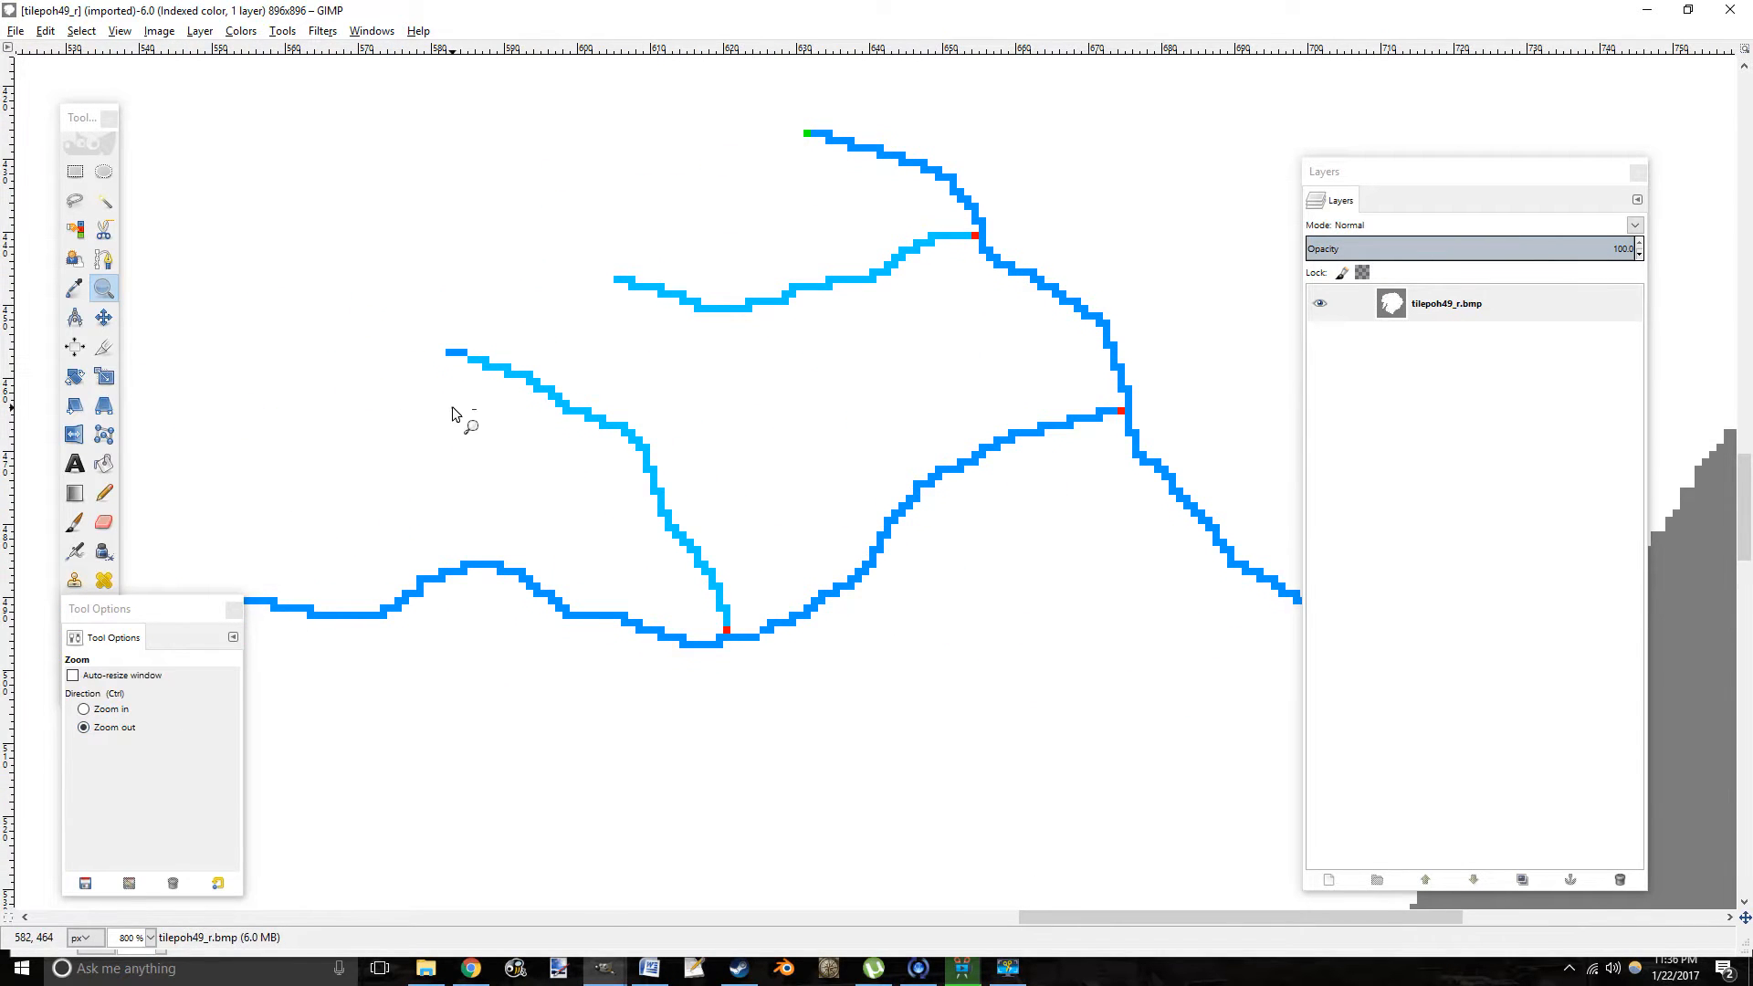
# Open the Colormap dialog for the river map image.
pyautogui.click(452, 407)
pyautogui.click(452, 407)
pyautogui.click(452, 407)
pyautogui.click(452, 407)
pyautogui.click(452, 407)
pyautogui.moveTo(680, 324); pyautogui.dragTo(687, 566)
pyautogui.moveTo(769, 471); pyautogui.dragTo(760, 351)
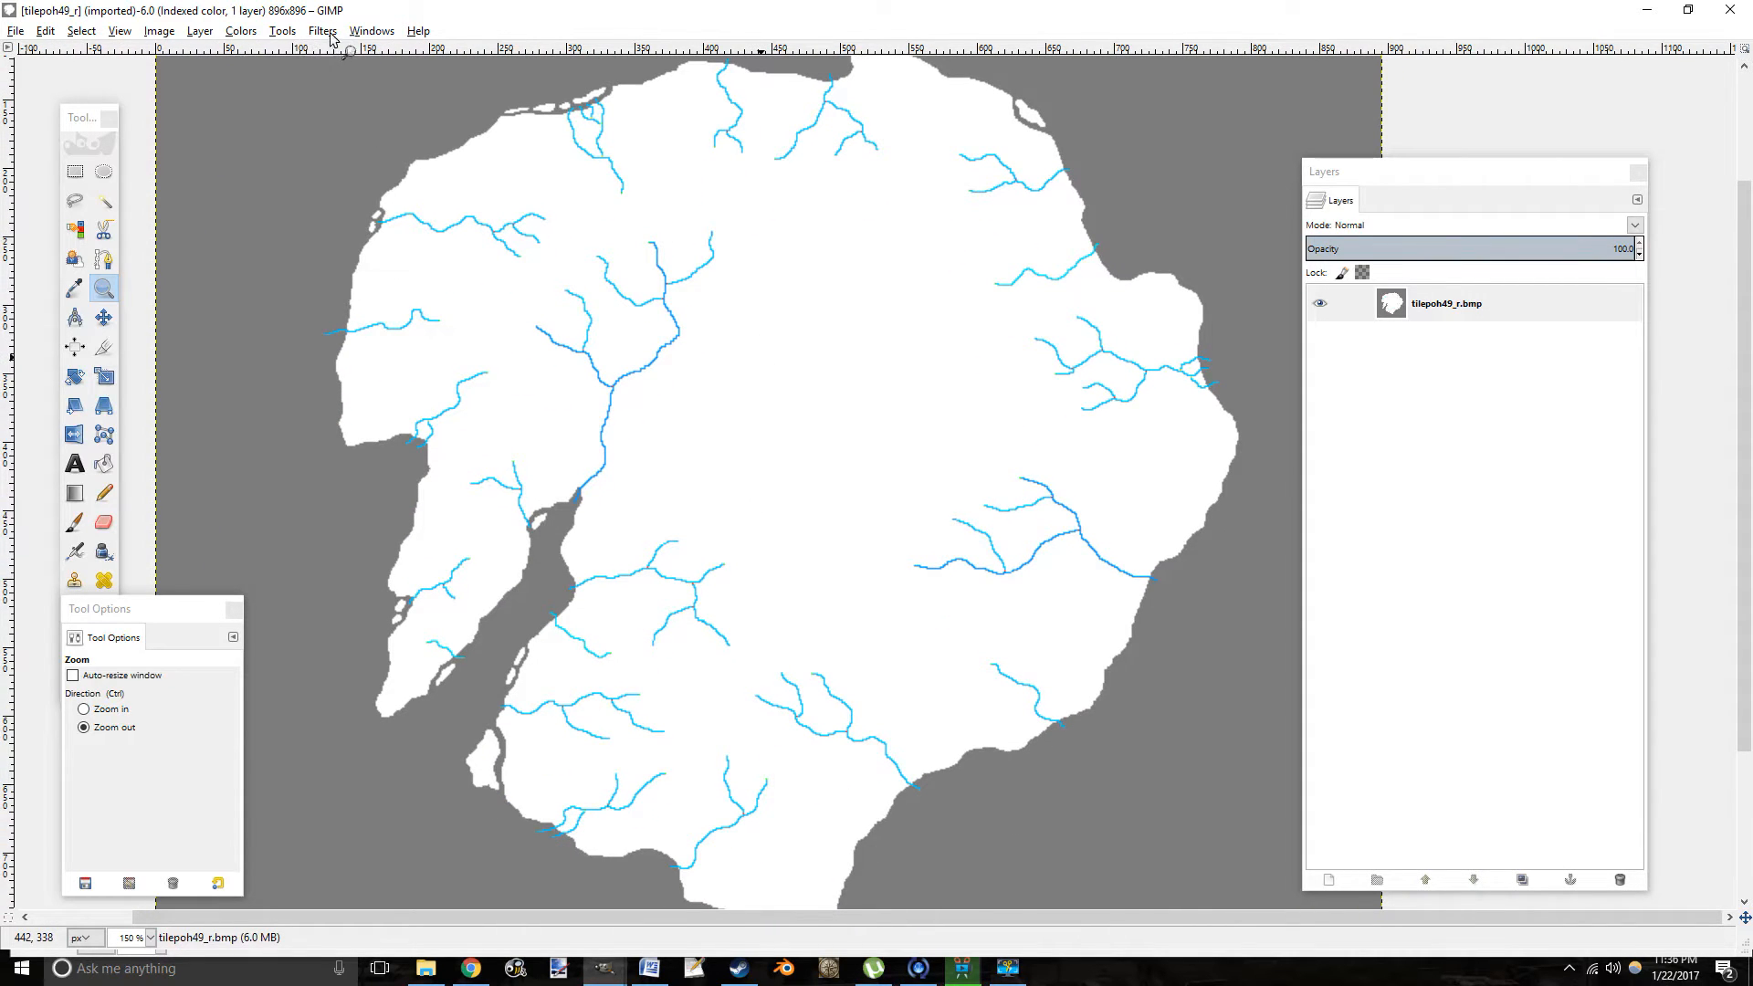
pyautogui.click(360, 32)
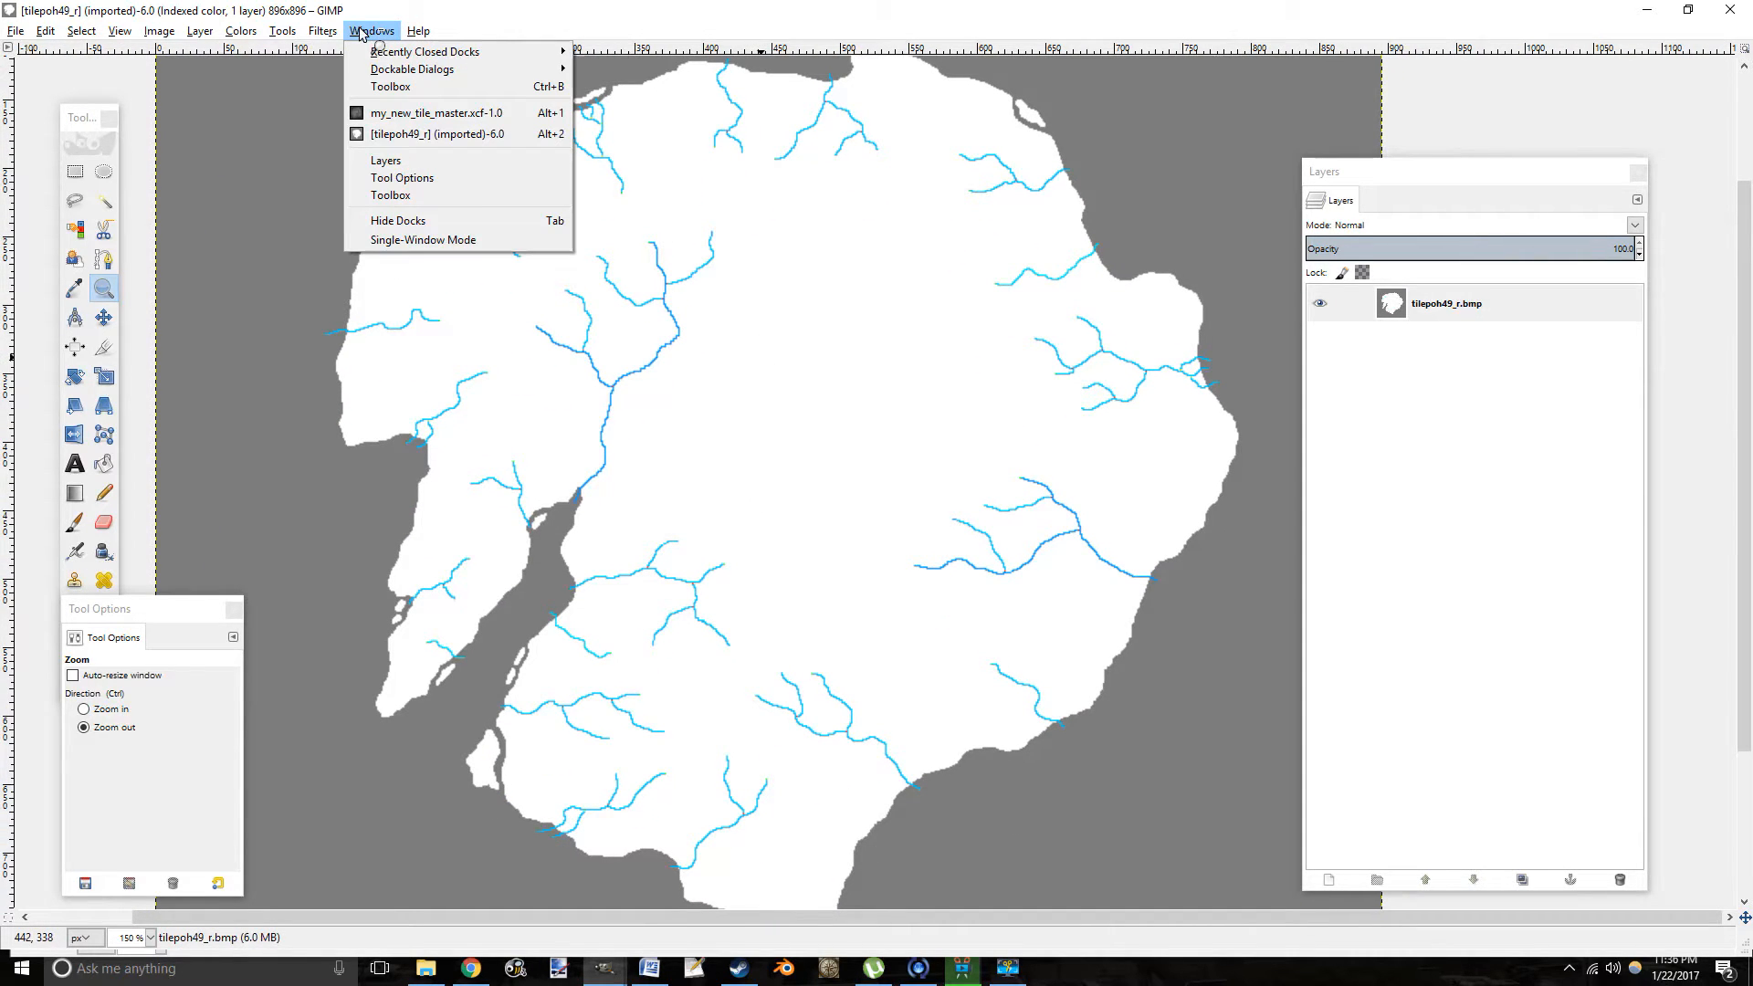
pyautogui.moveTo(375, 70)
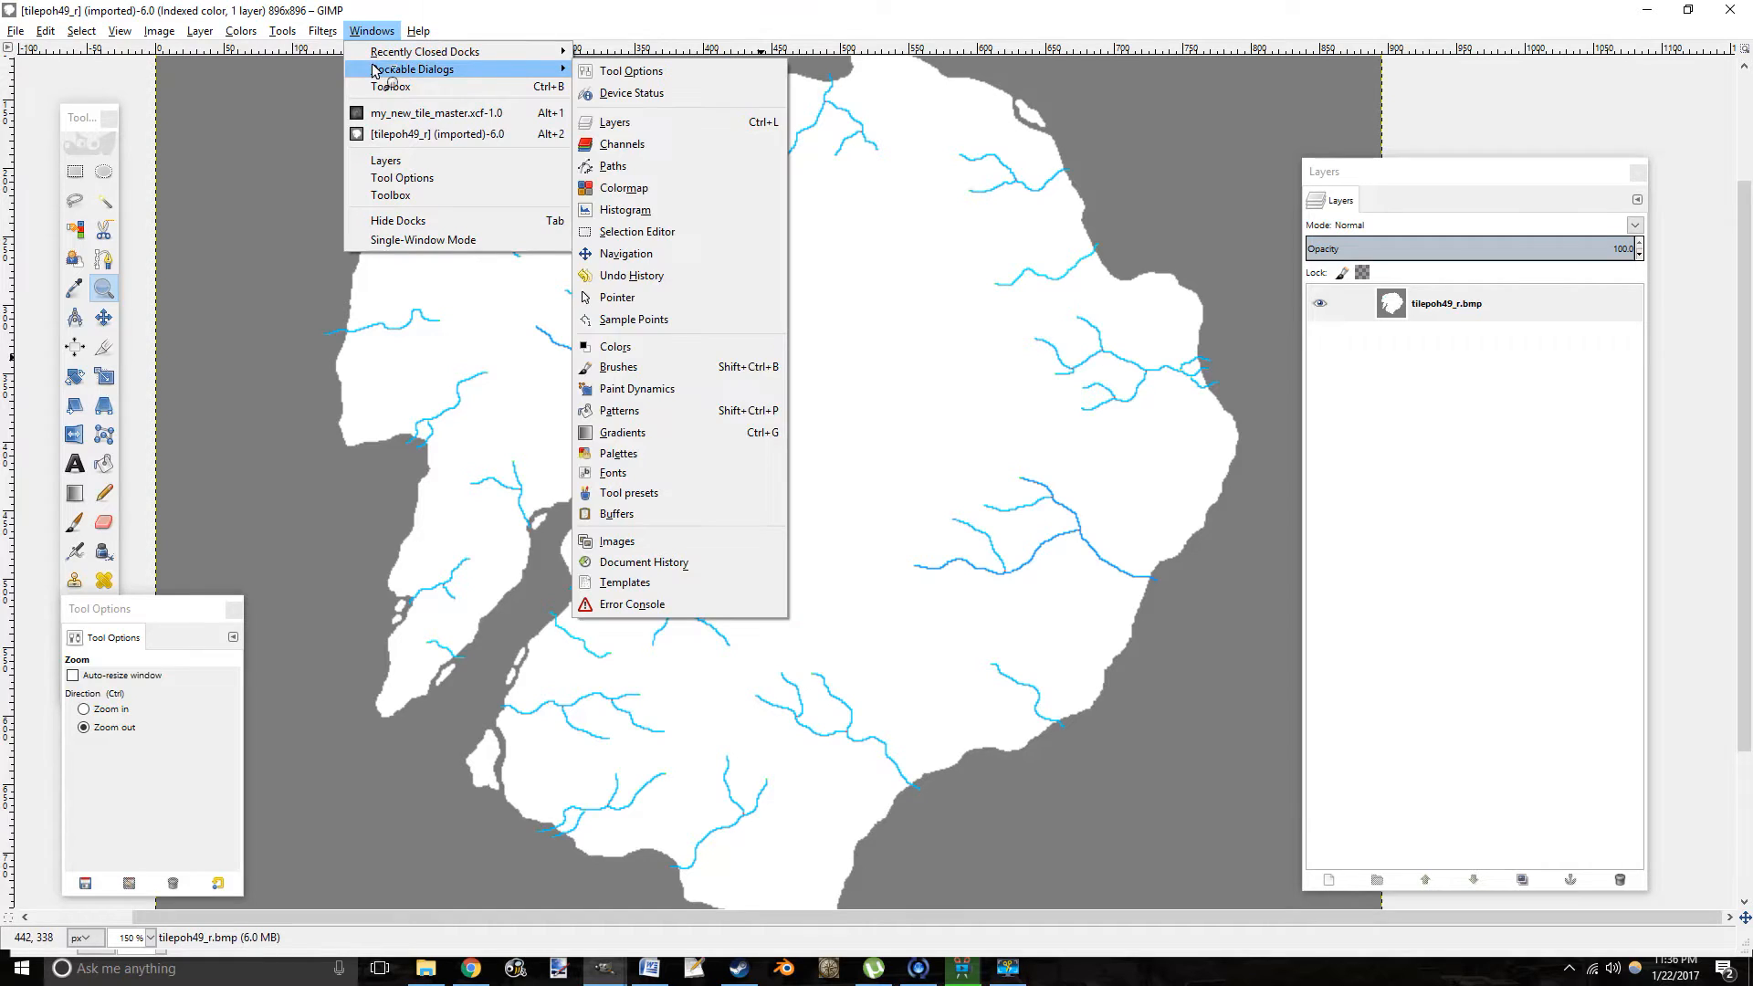
pyautogui.click(656, 188)
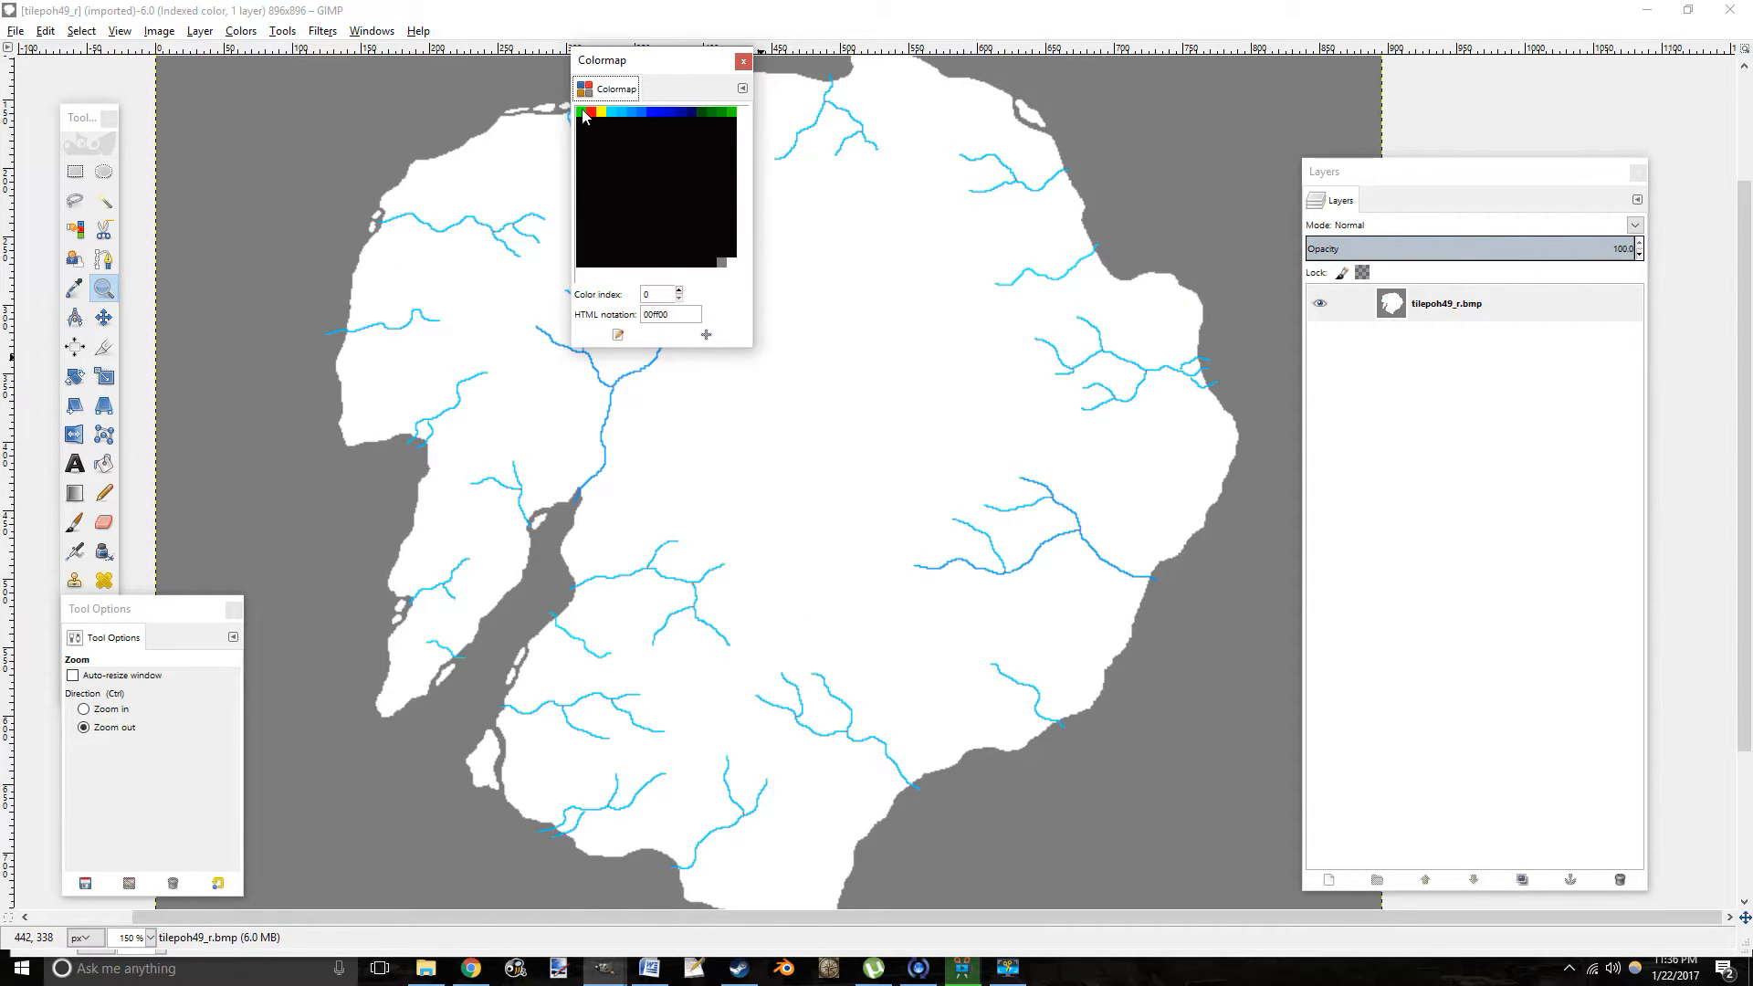
# Sample the blue and green river colours in the colormap, select white (ffffff) at index 255, and move the Colormap window clear of the western rivers.
pyautogui.click(612, 113)
pyautogui.click(671, 113)
pyautogui.click(711, 113)
pyautogui.click(643, 113)
pyautogui.click(731, 263)
pyautogui.moveTo(683, 64); pyautogui.dragTo(1055, 138)
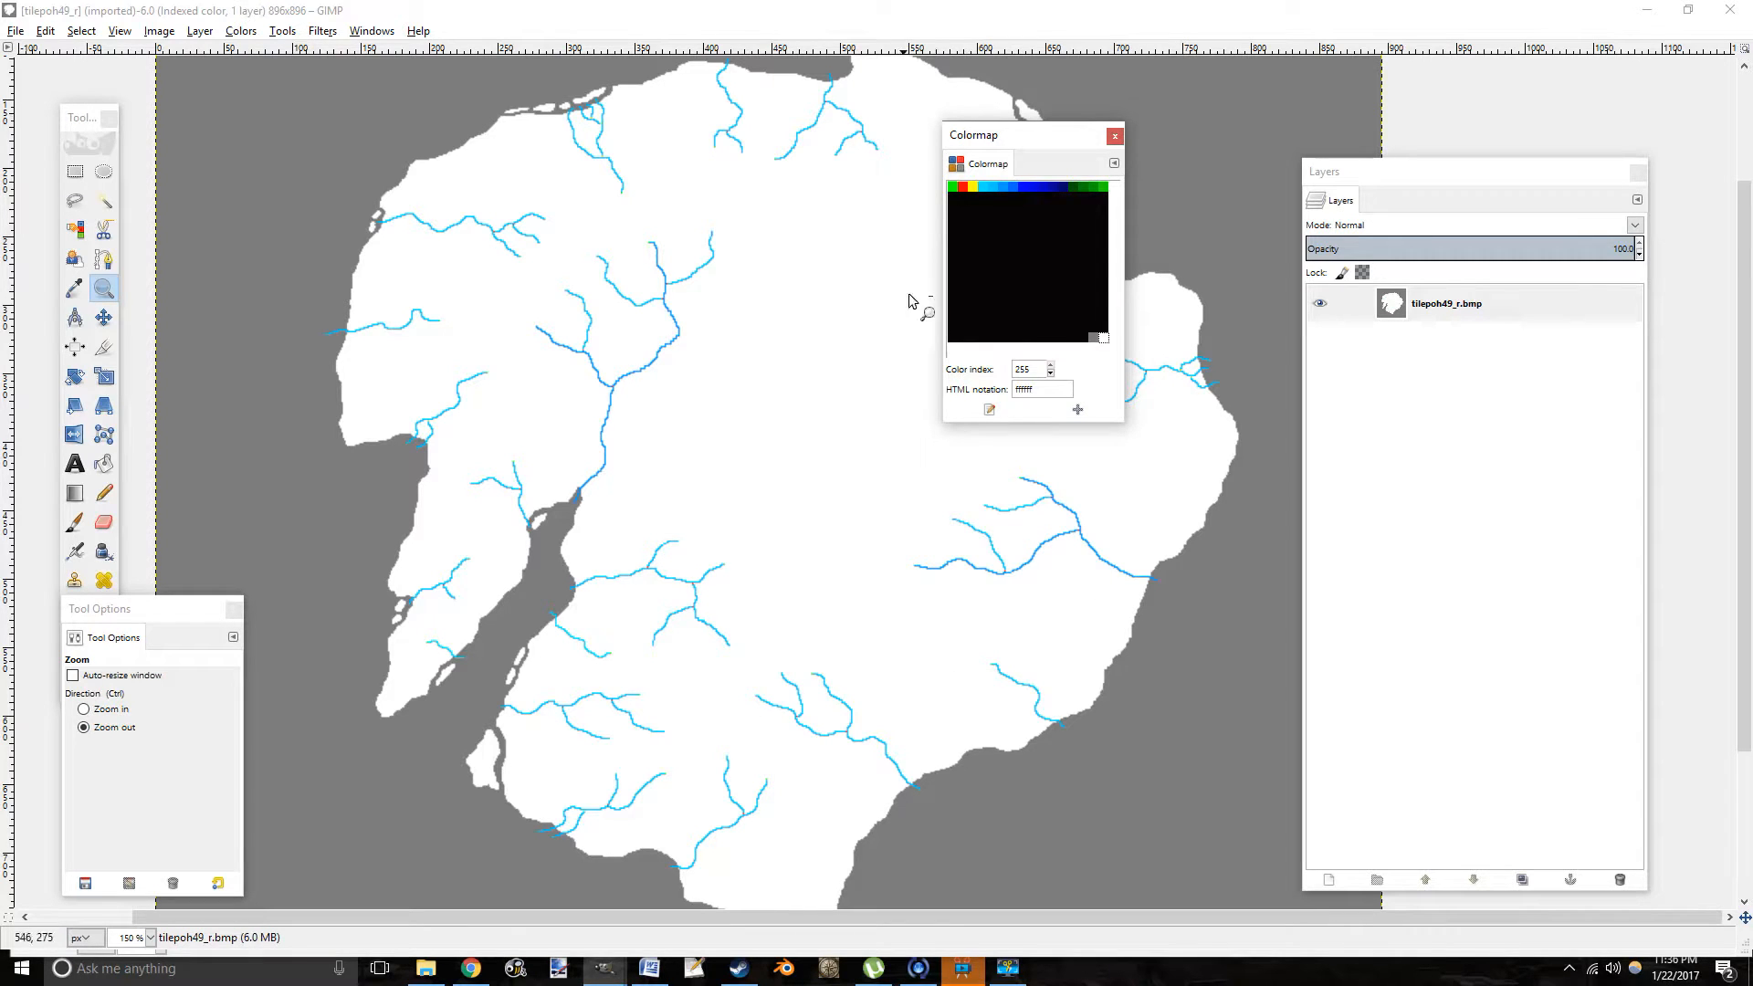
# Compare the rivers, white land and grey sea of the whole tile with the colours in the colormap.
pyautogui.moveTo(851, 384); pyautogui.dragTo(759, 512)
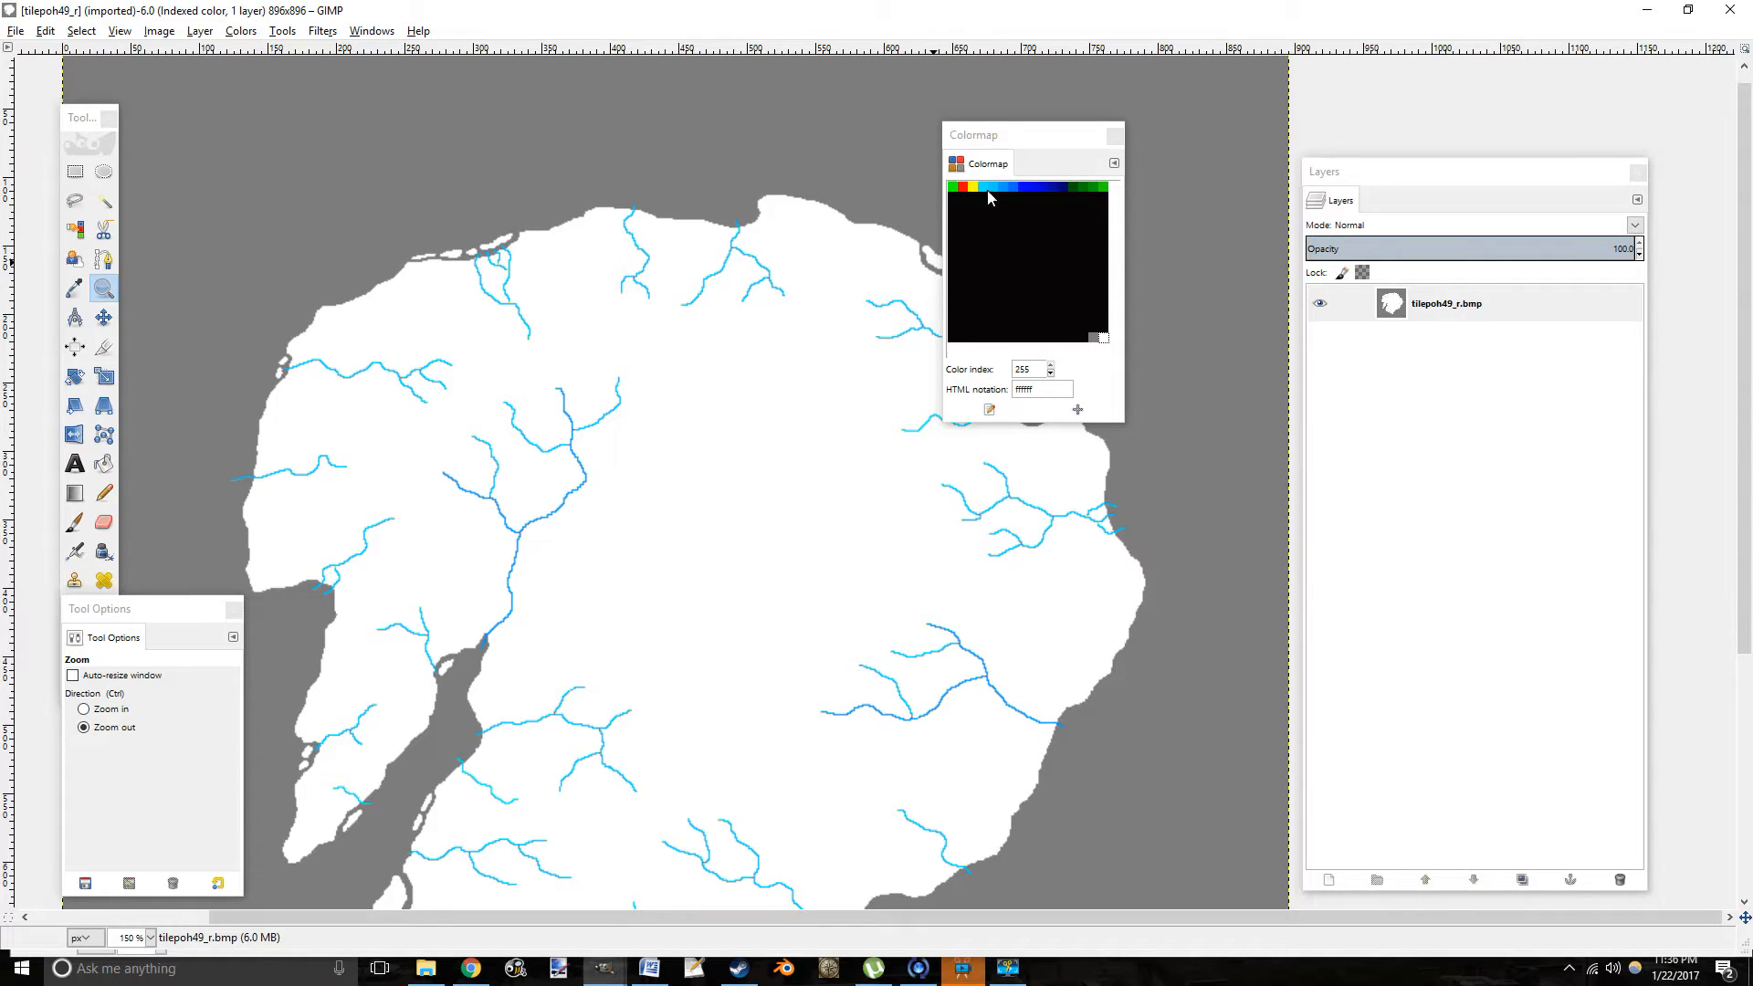
pyautogui.moveTo(821, 359); pyautogui.dragTo(743, 234)
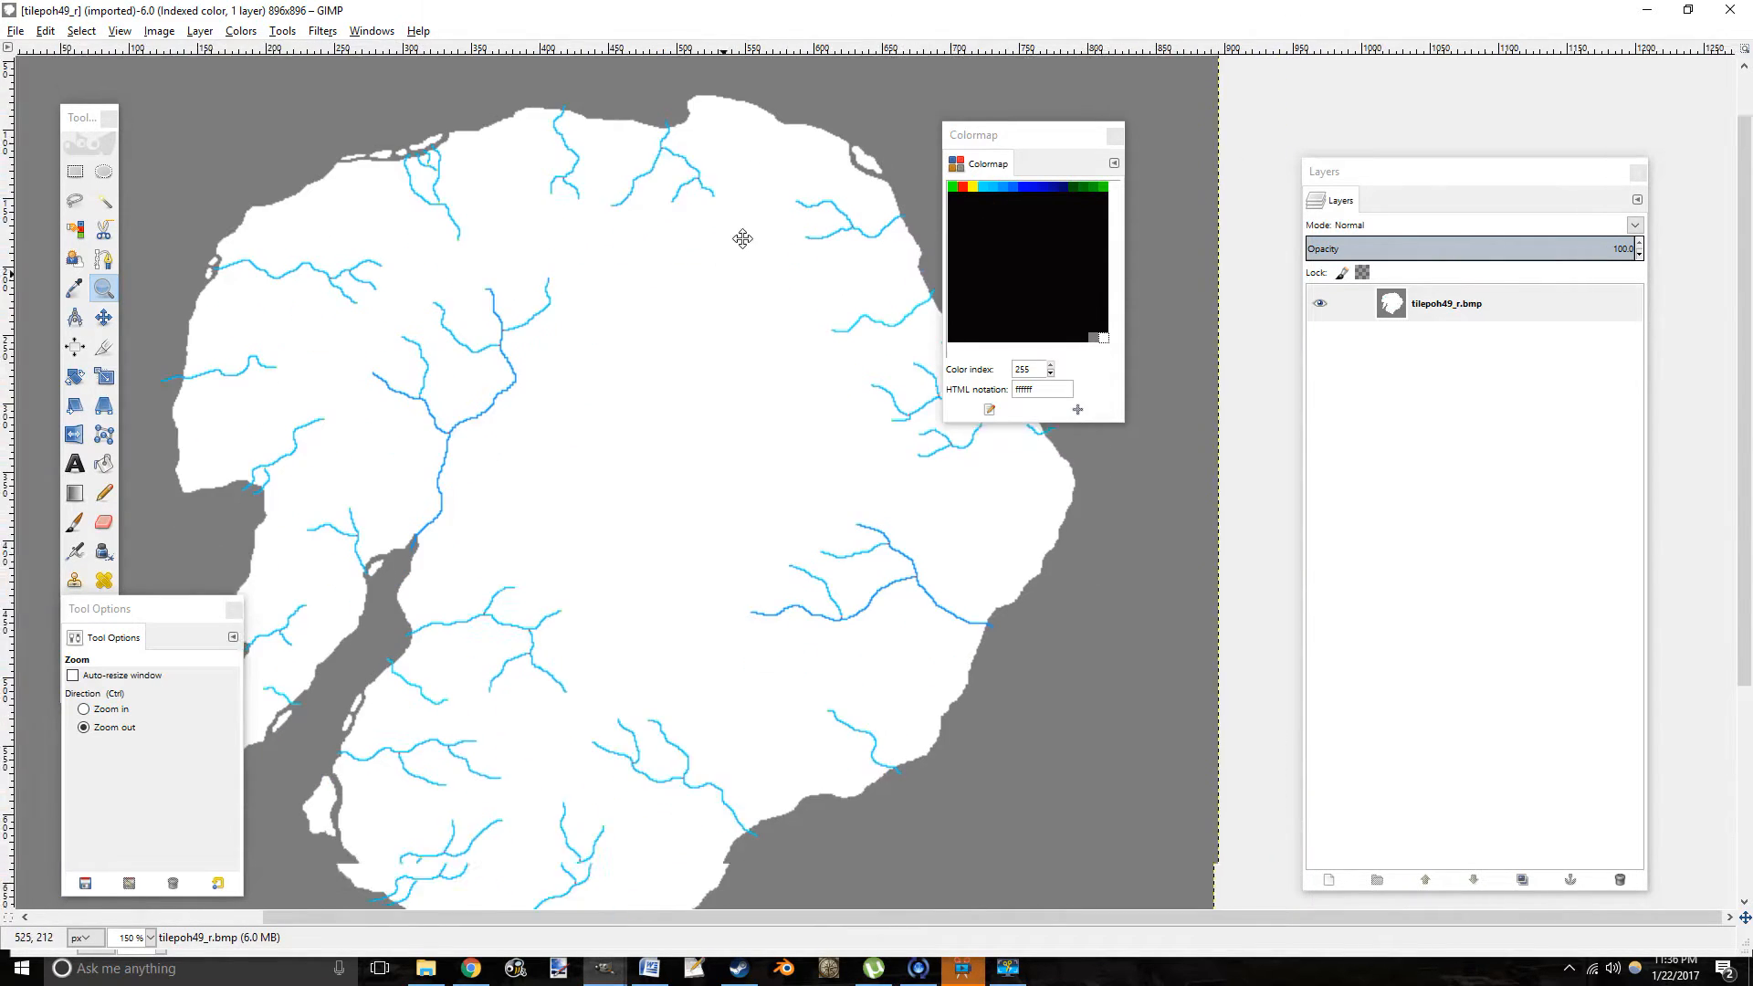
pyautogui.moveTo(743, 340); pyautogui.dragTo(808, 399)
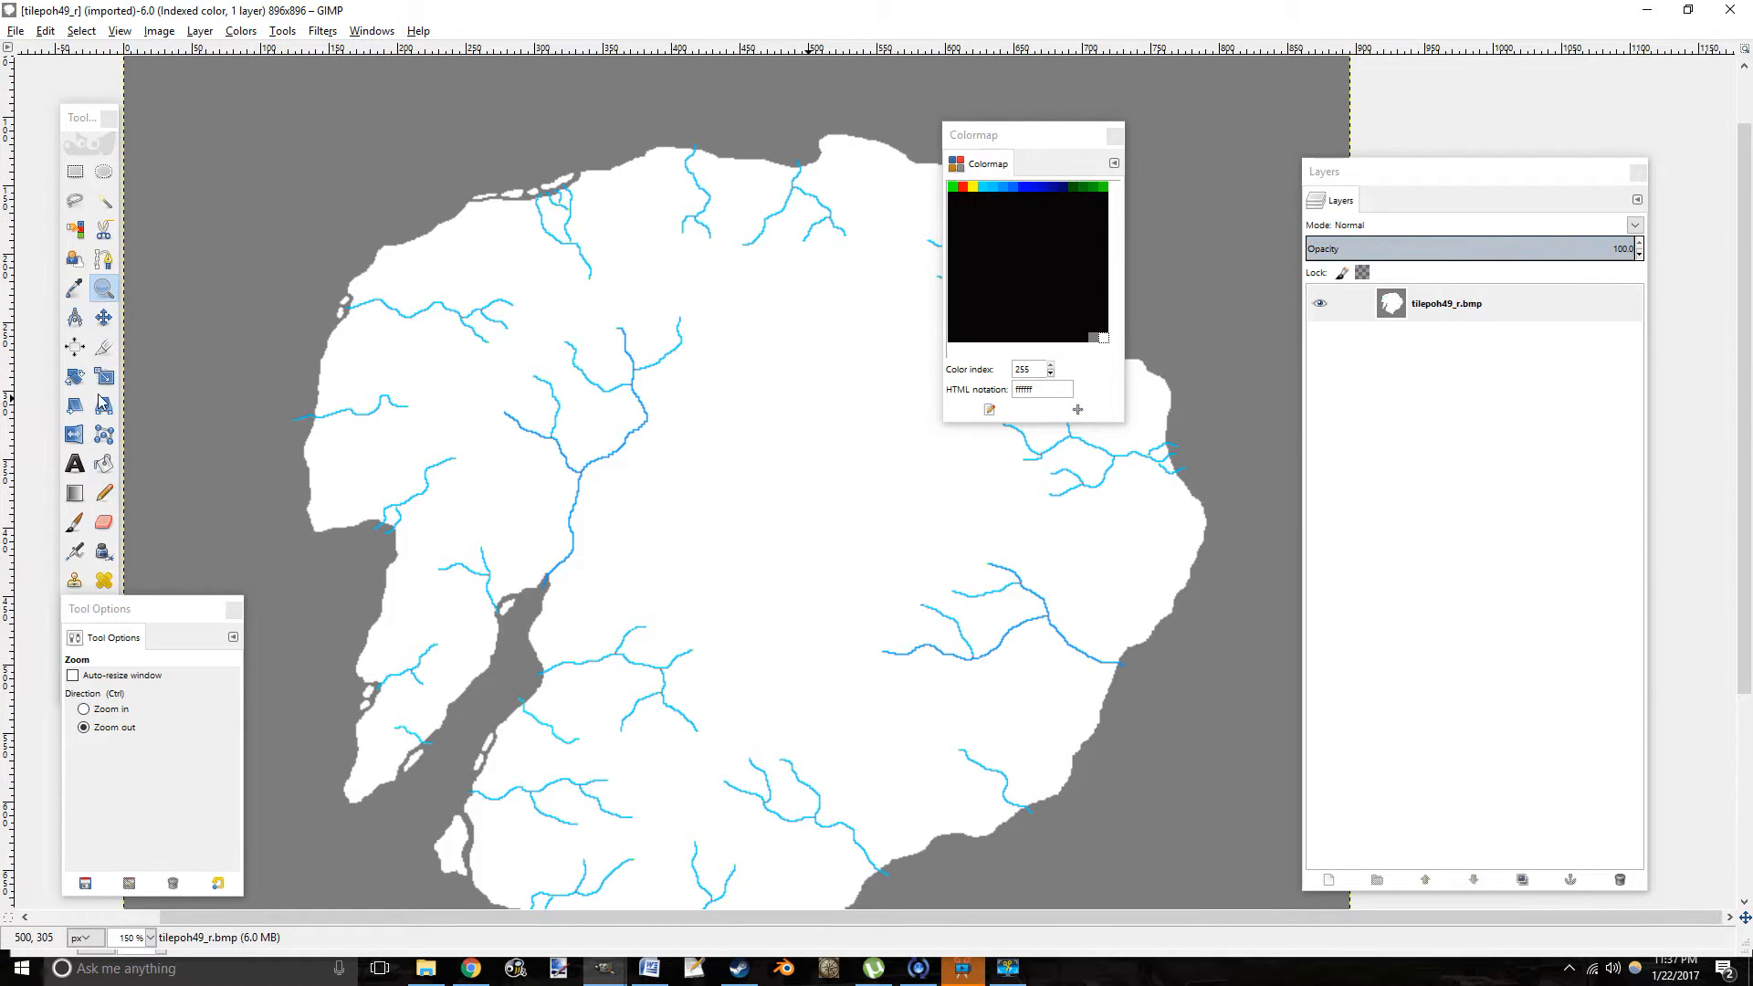
pyautogui.click(558, 622)
pyautogui.click(568, 580)
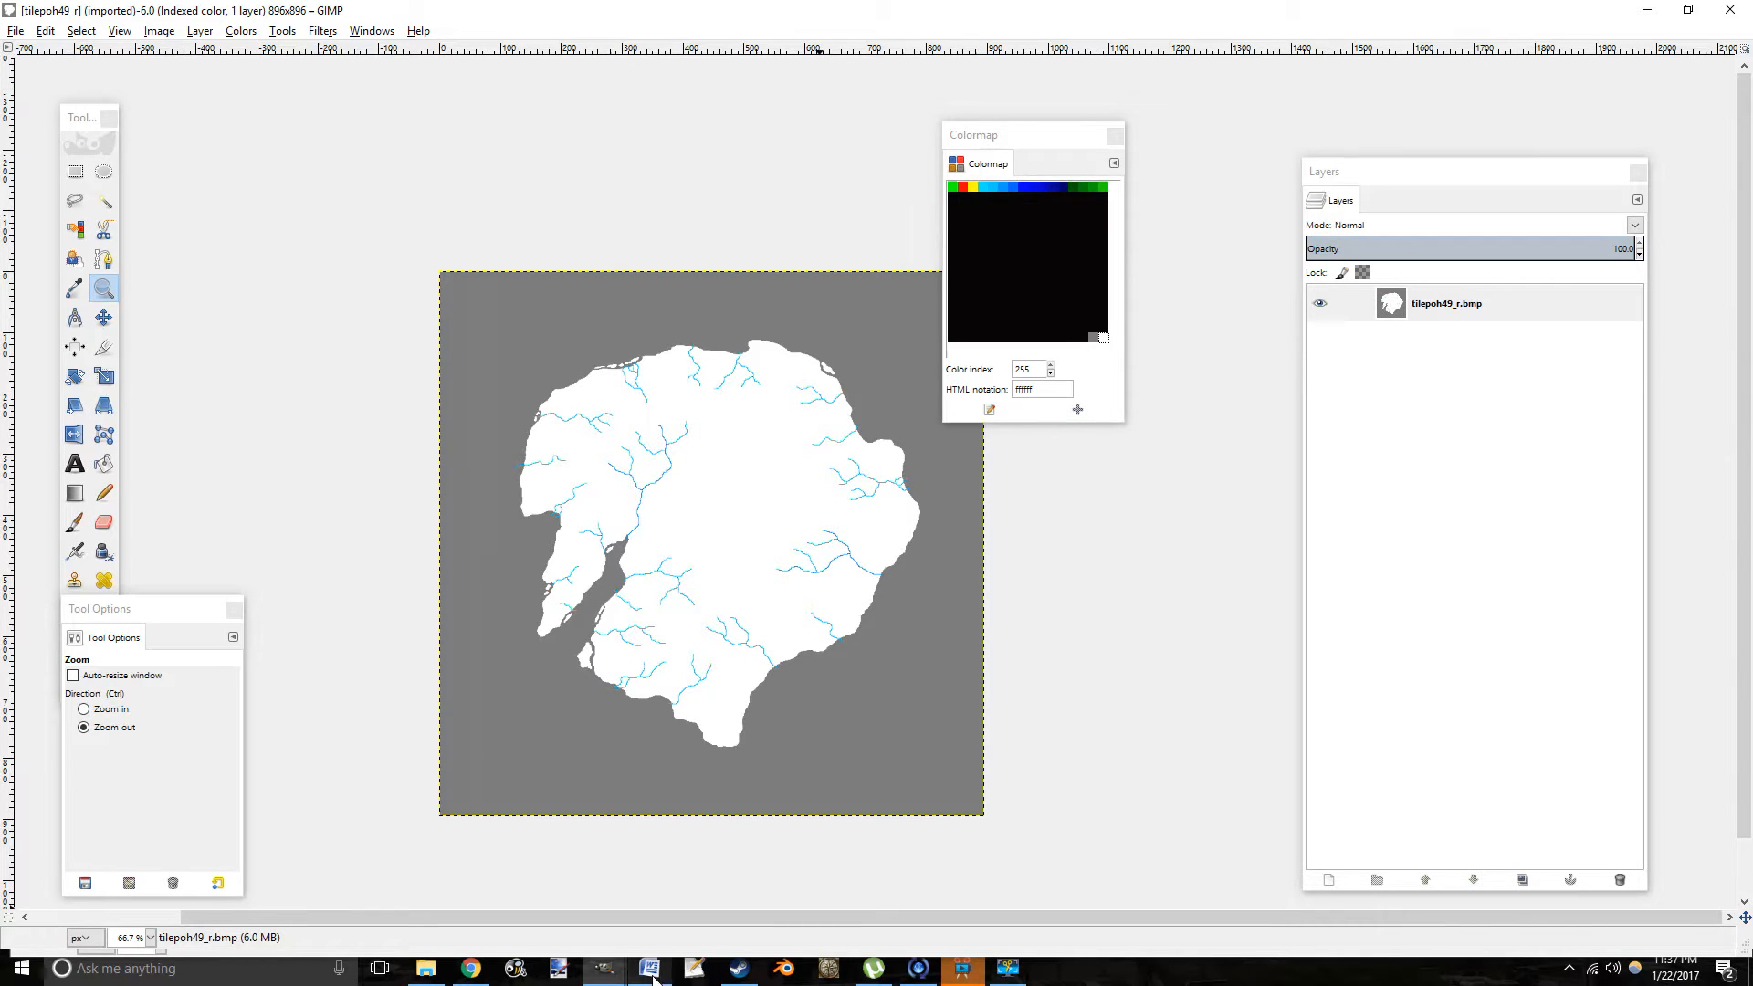
pyautogui.moveTo(604, 966)
pyautogui.moveTo(547, 924)
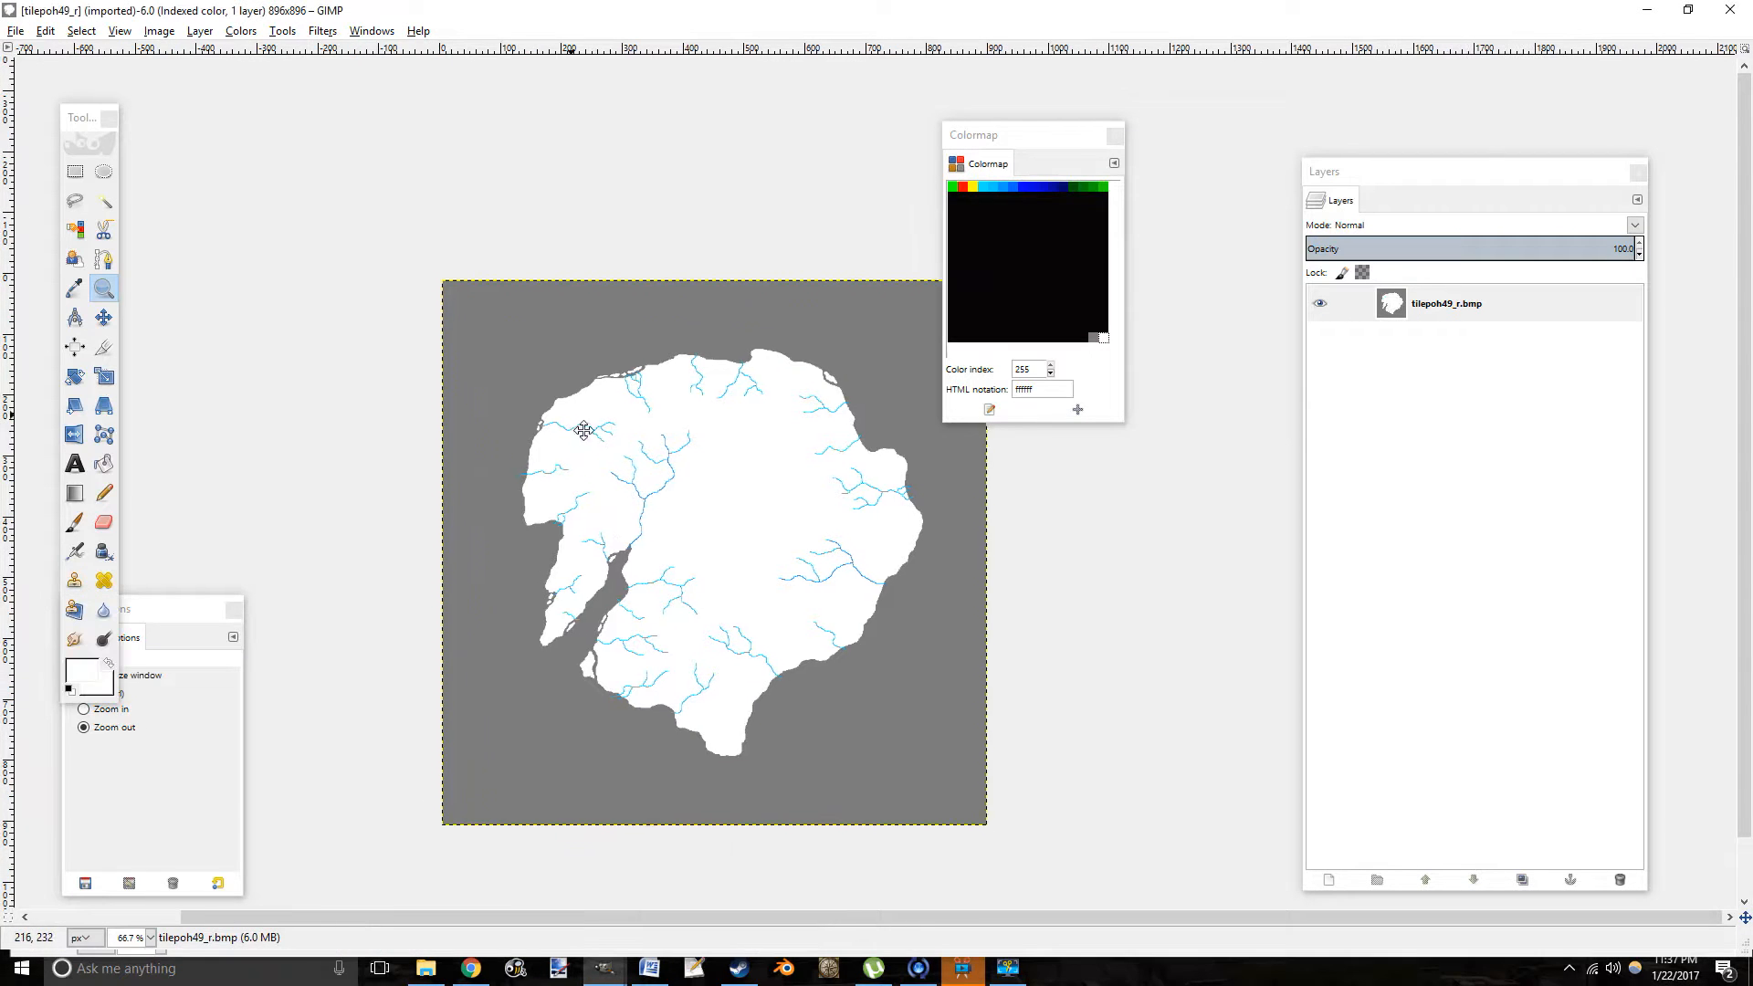
pyautogui.moveTo(583, 430); pyautogui.dragTo(604, 444)
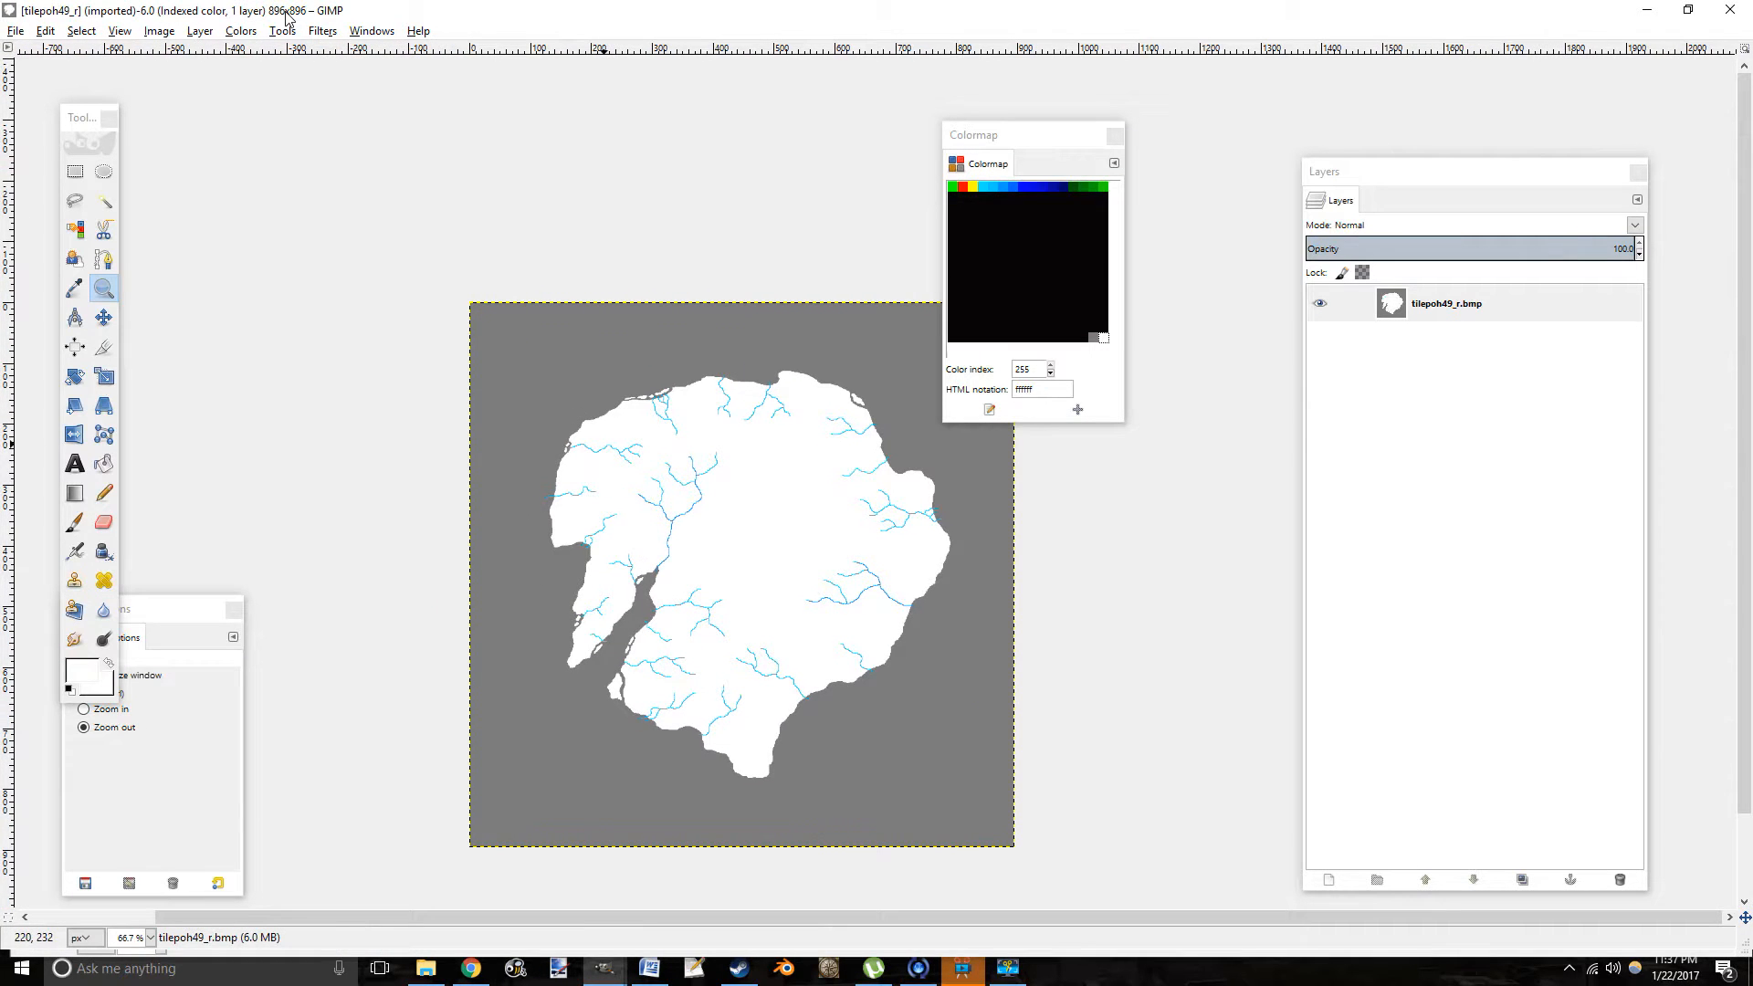
# Resize the image canvas to 384 × 384 px with zero offset and no layer resizing.
pyautogui.click(248, 35)
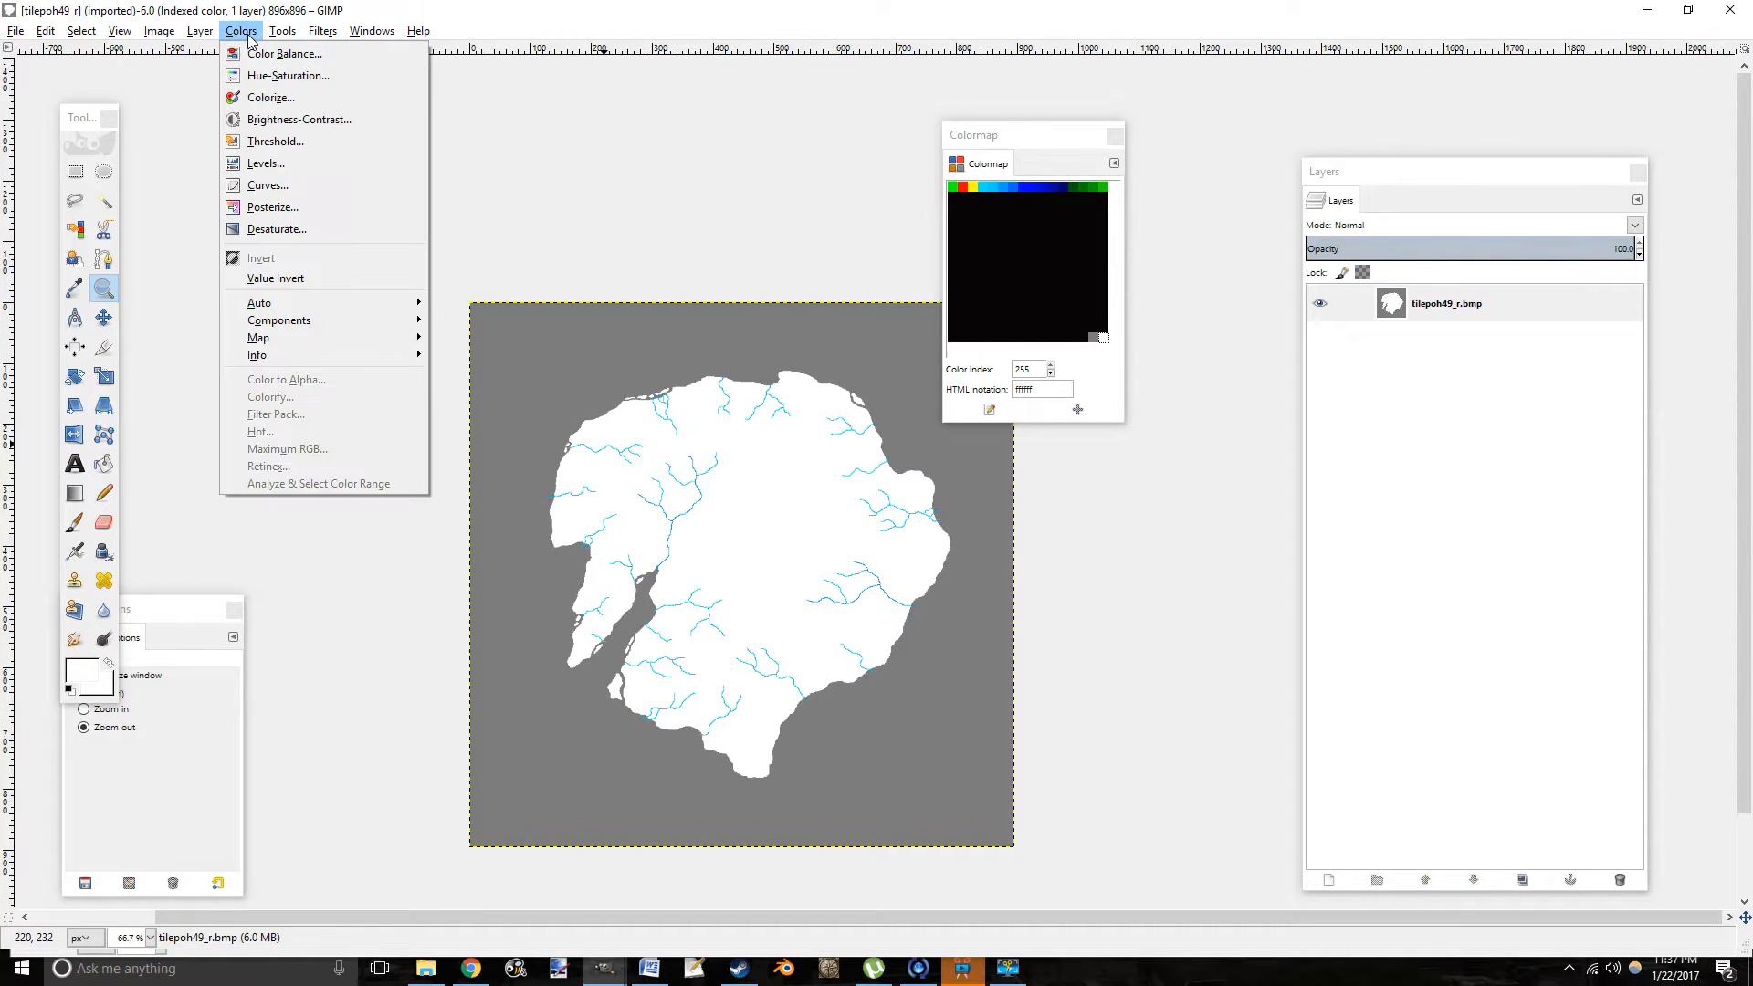
pyautogui.click(158, 37)
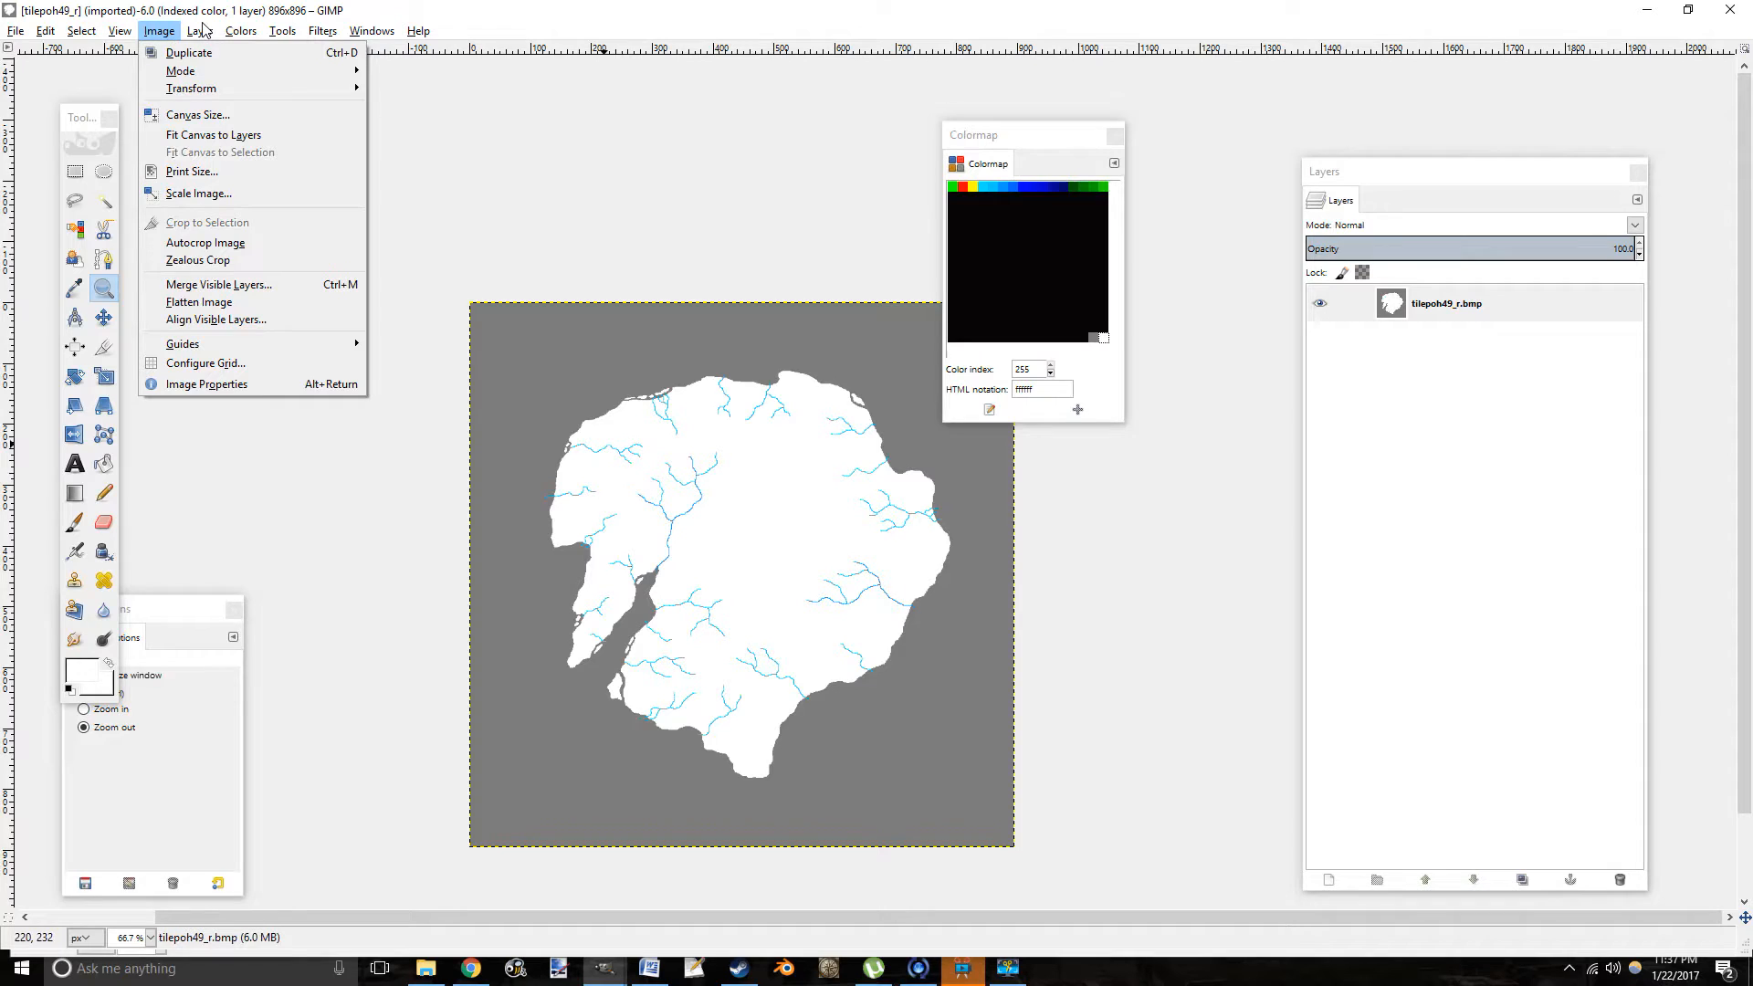
pyautogui.click(197, 114)
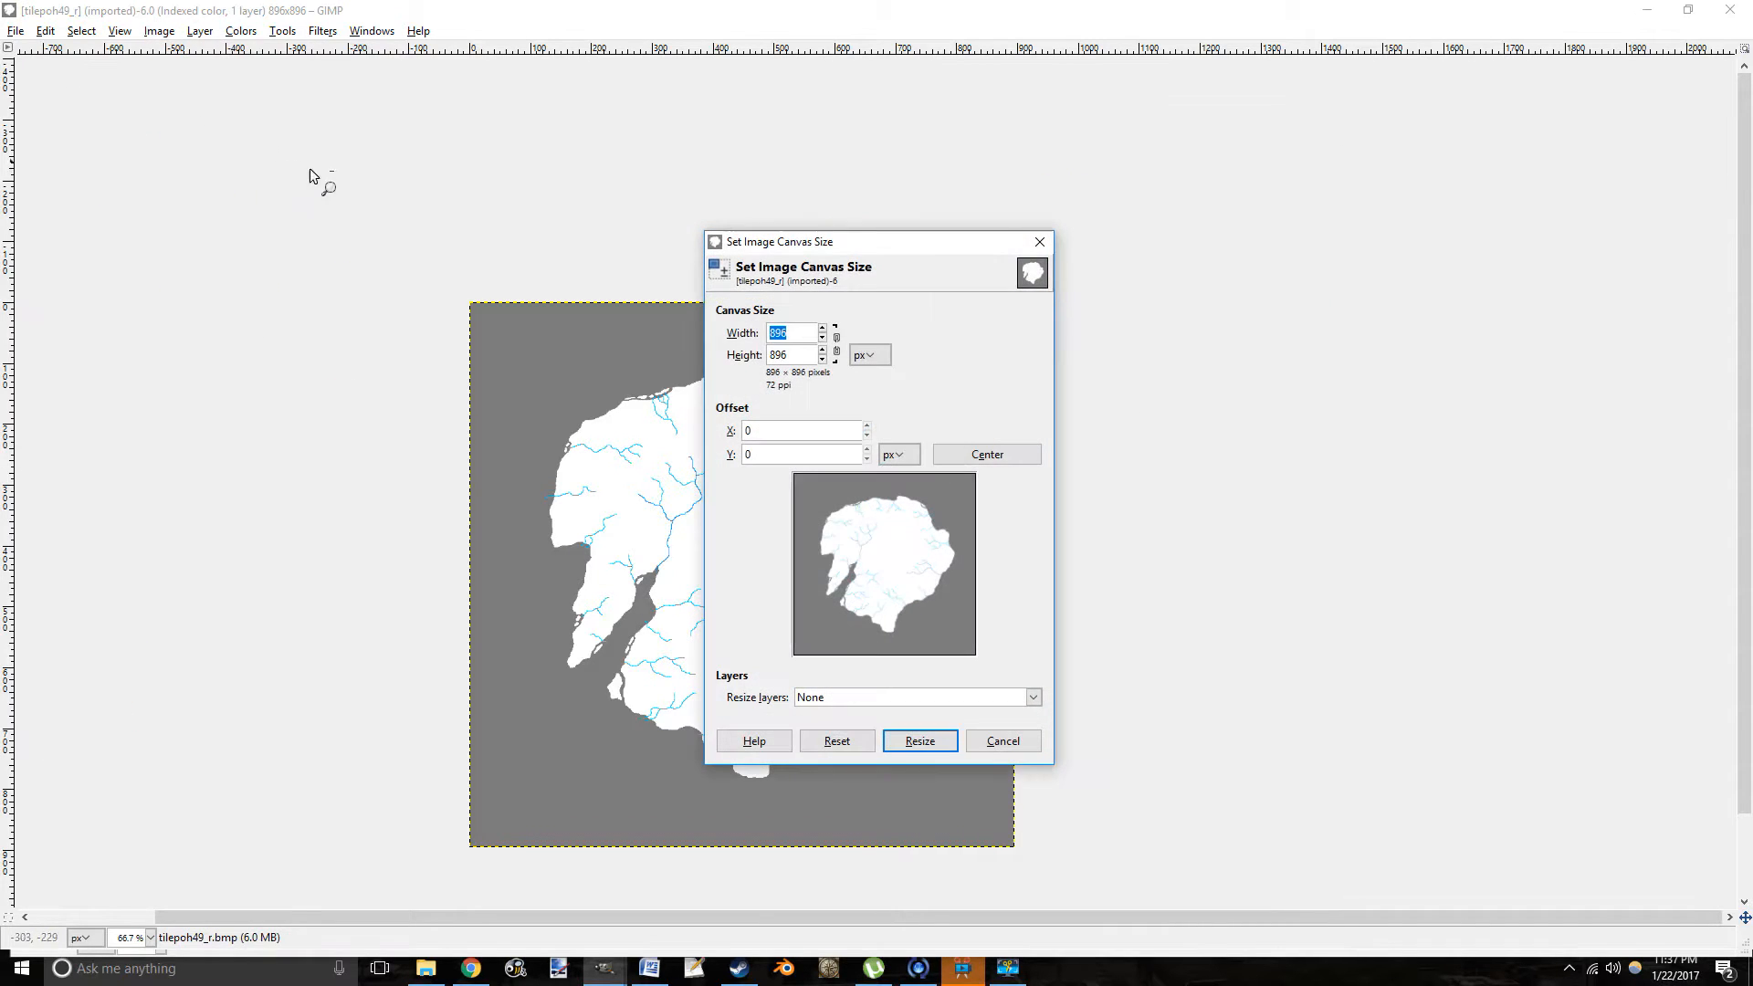
pyautogui.write('384')
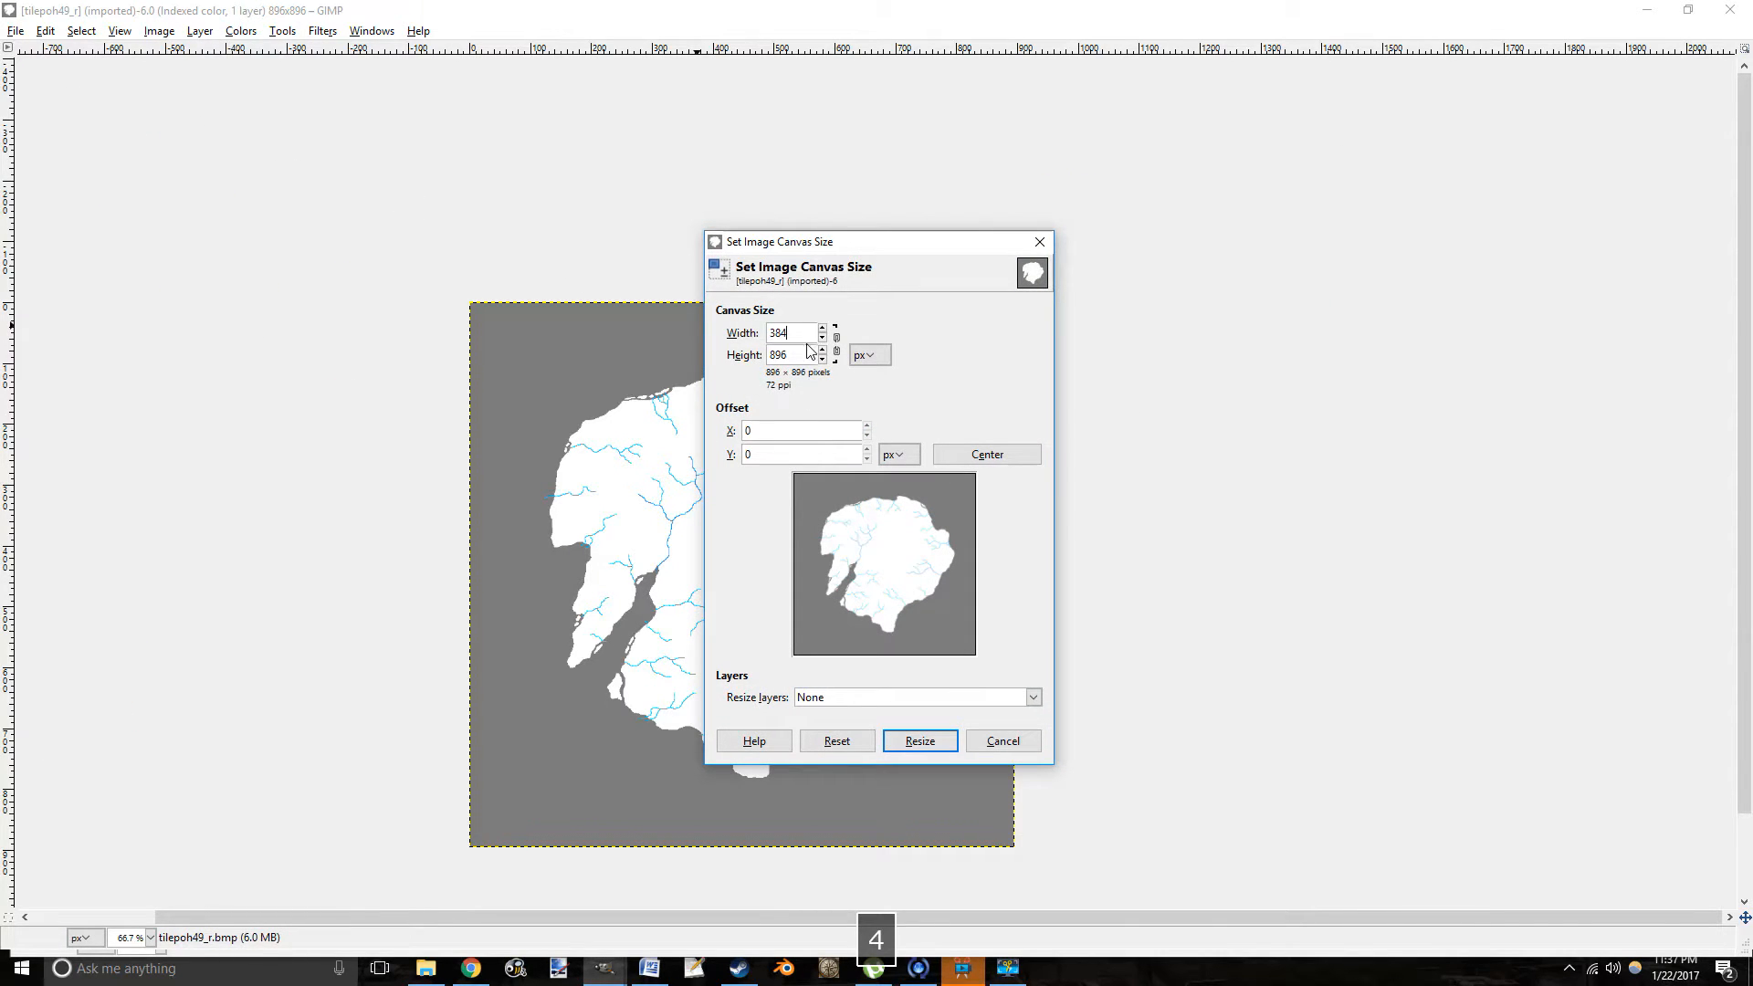
pyautogui.press('Tab')
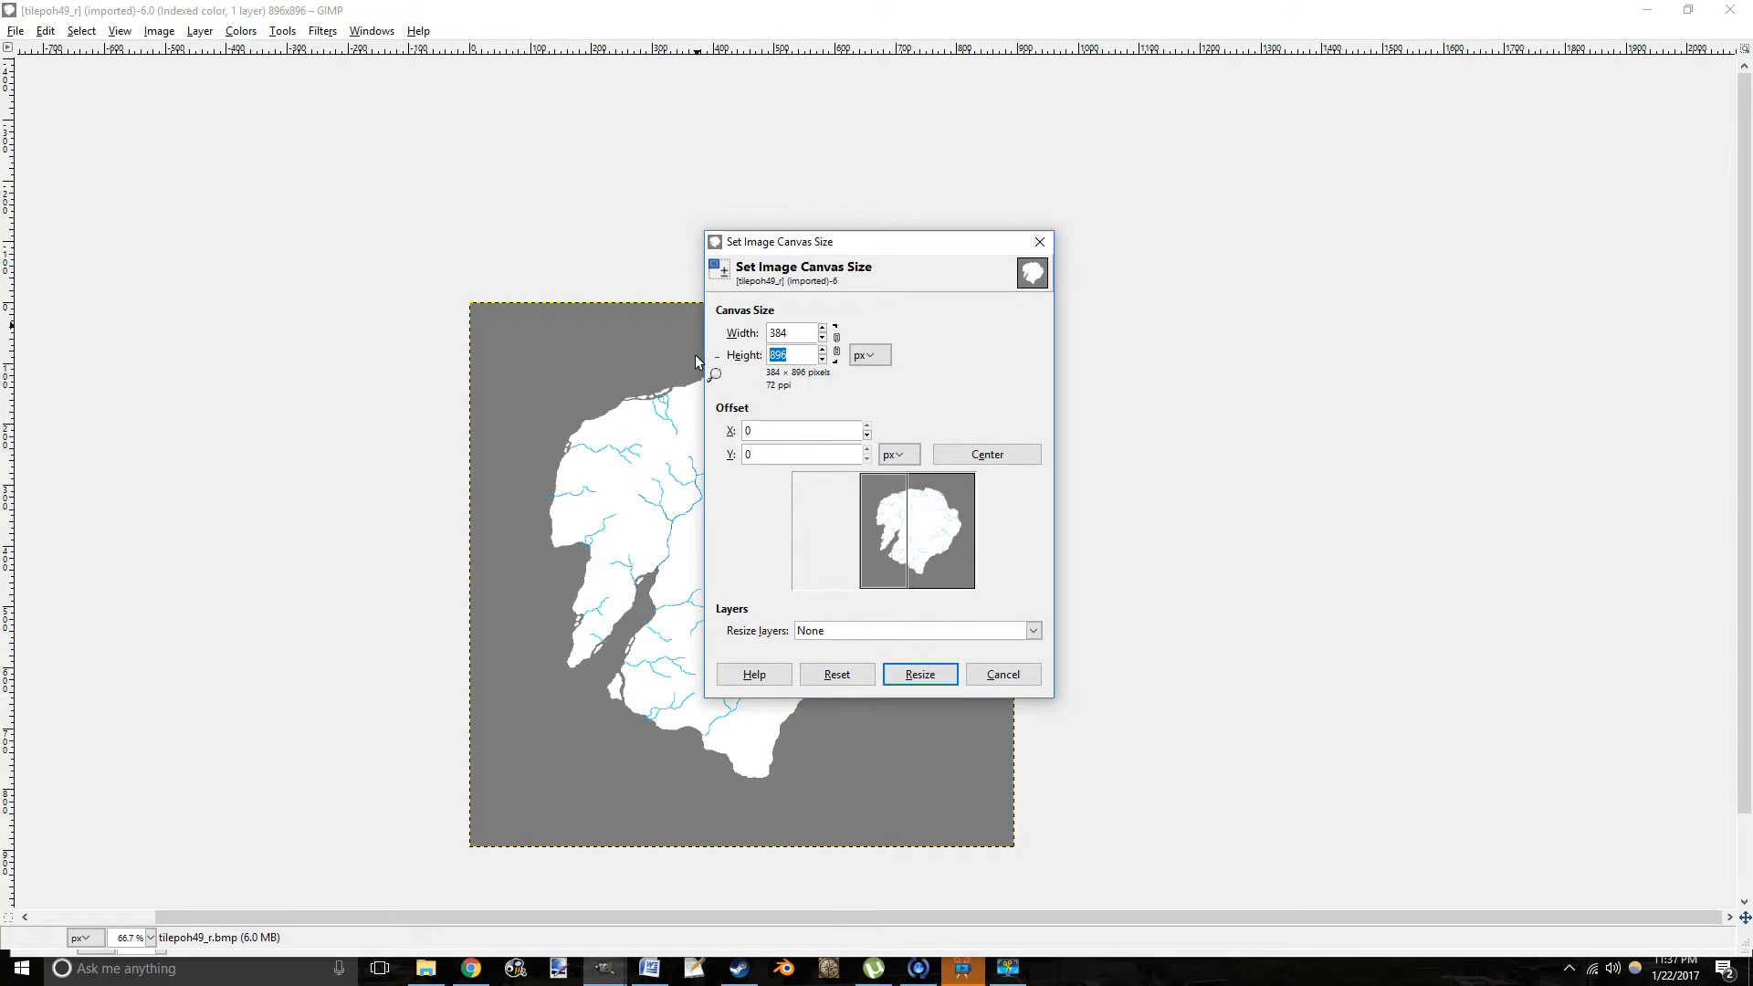
pyautogui.write('384')
pyautogui.click(837, 344)
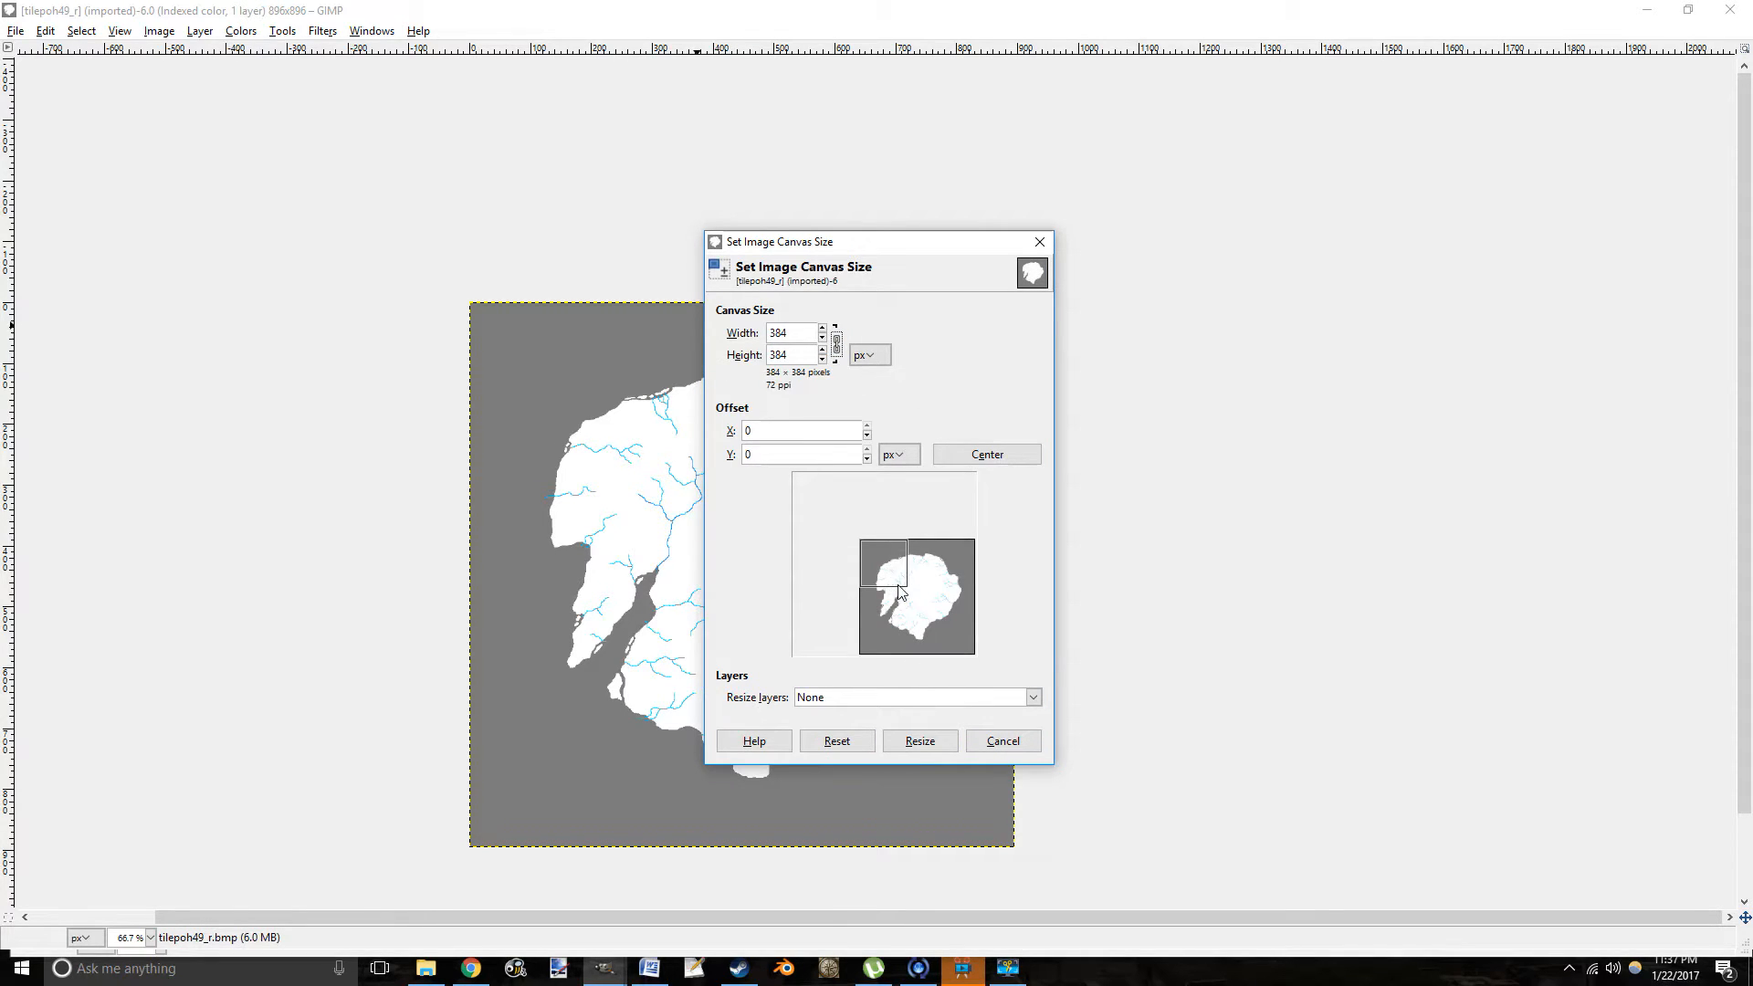
pyautogui.click(910, 744)
pyautogui.moveTo(851, 245); pyautogui.dragTo(662, 146)
pyautogui.click(741, 639)
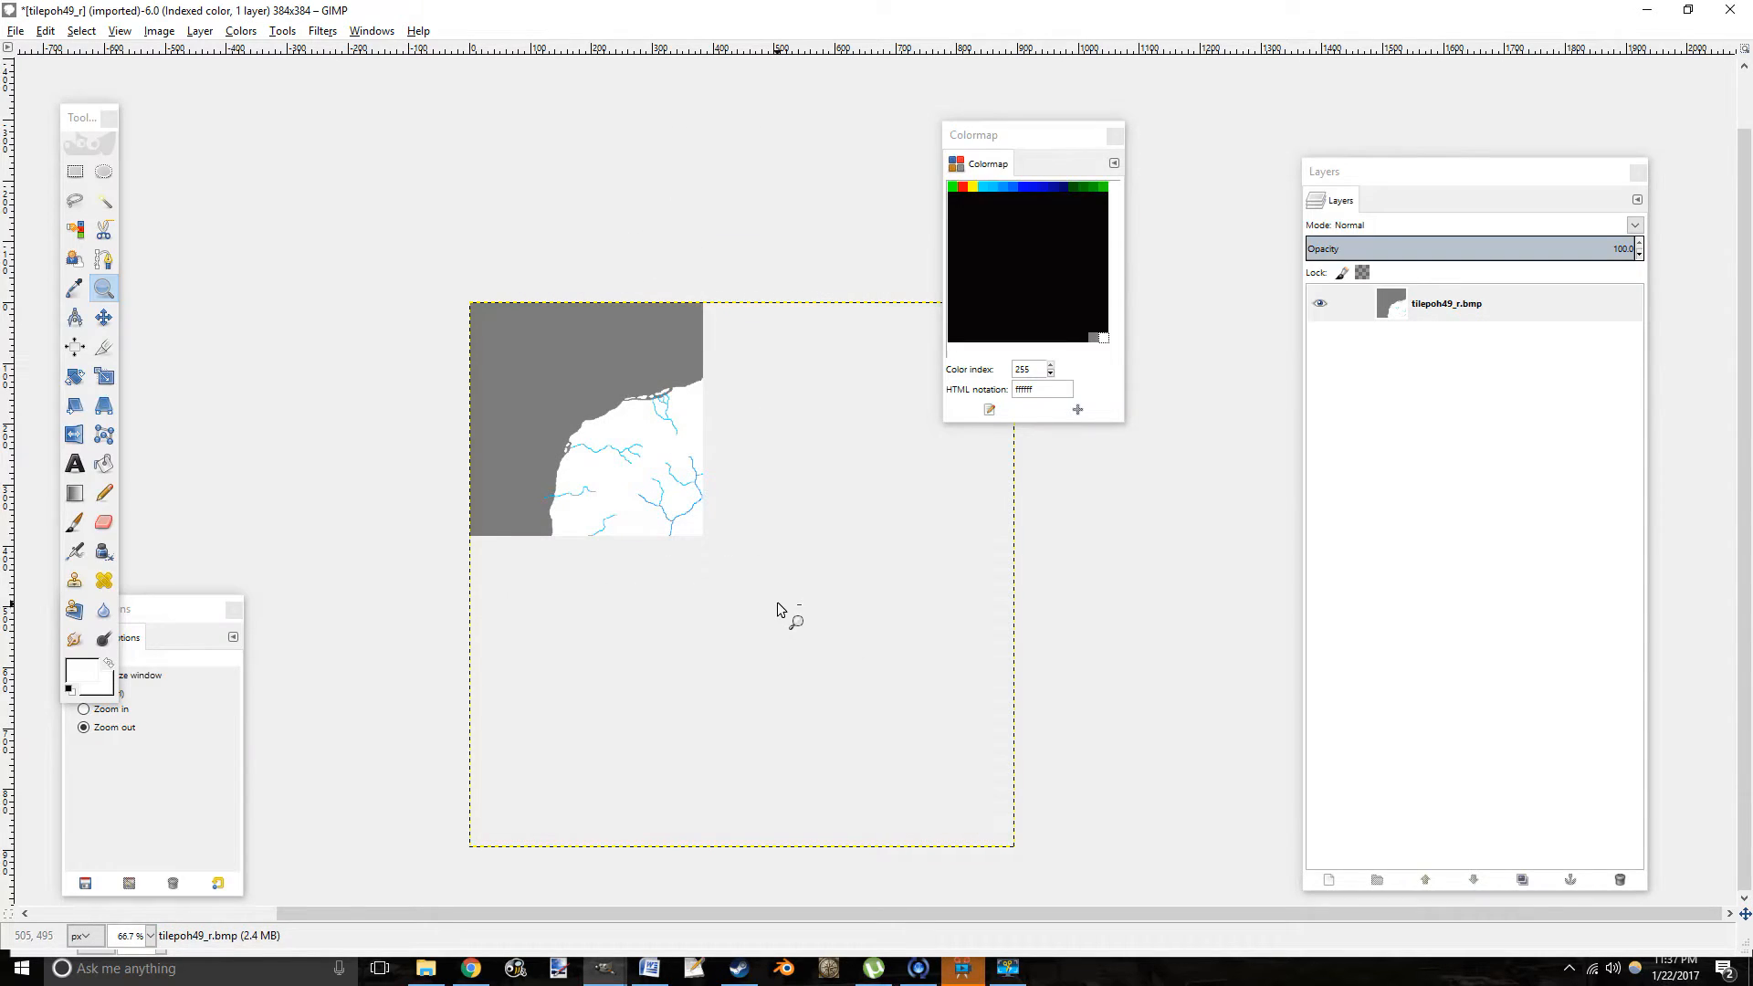
# Delete the tilepoh49_r.bmp layer from the resized image.
pyautogui.moveTo(754, 542); pyautogui.dragTo(657, 442)
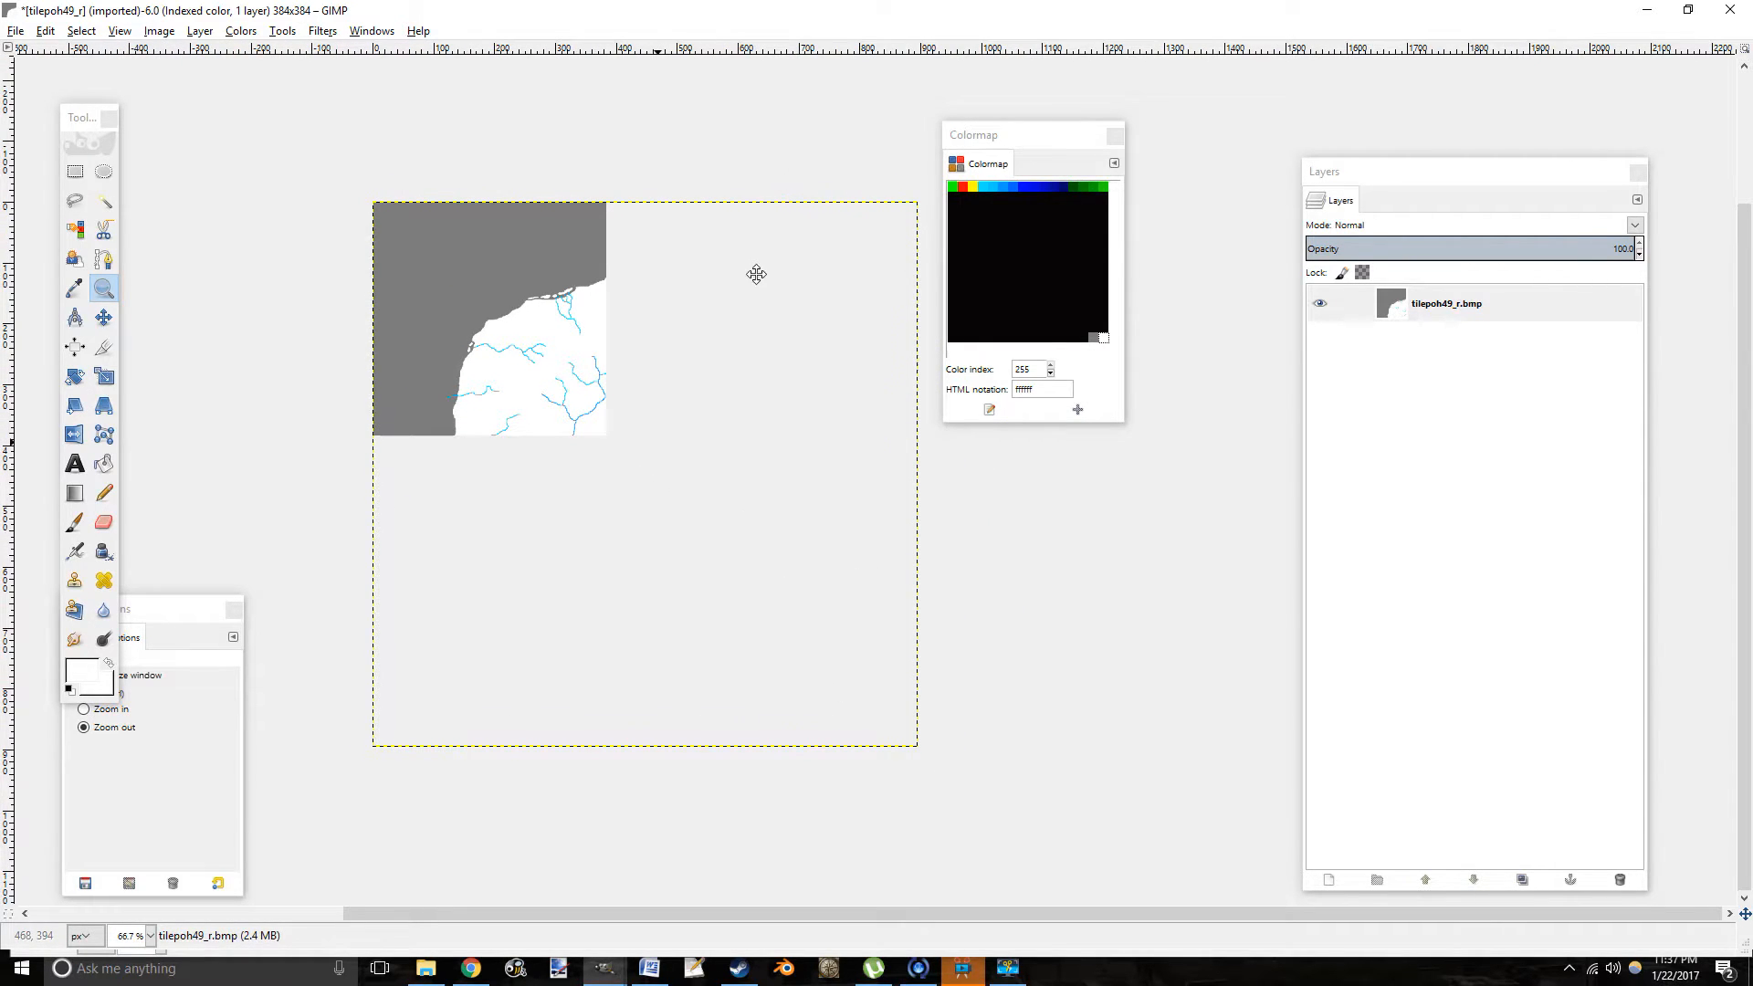
pyautogui.moveTo(747, 265); pyautogui.dragTo(771, 284)
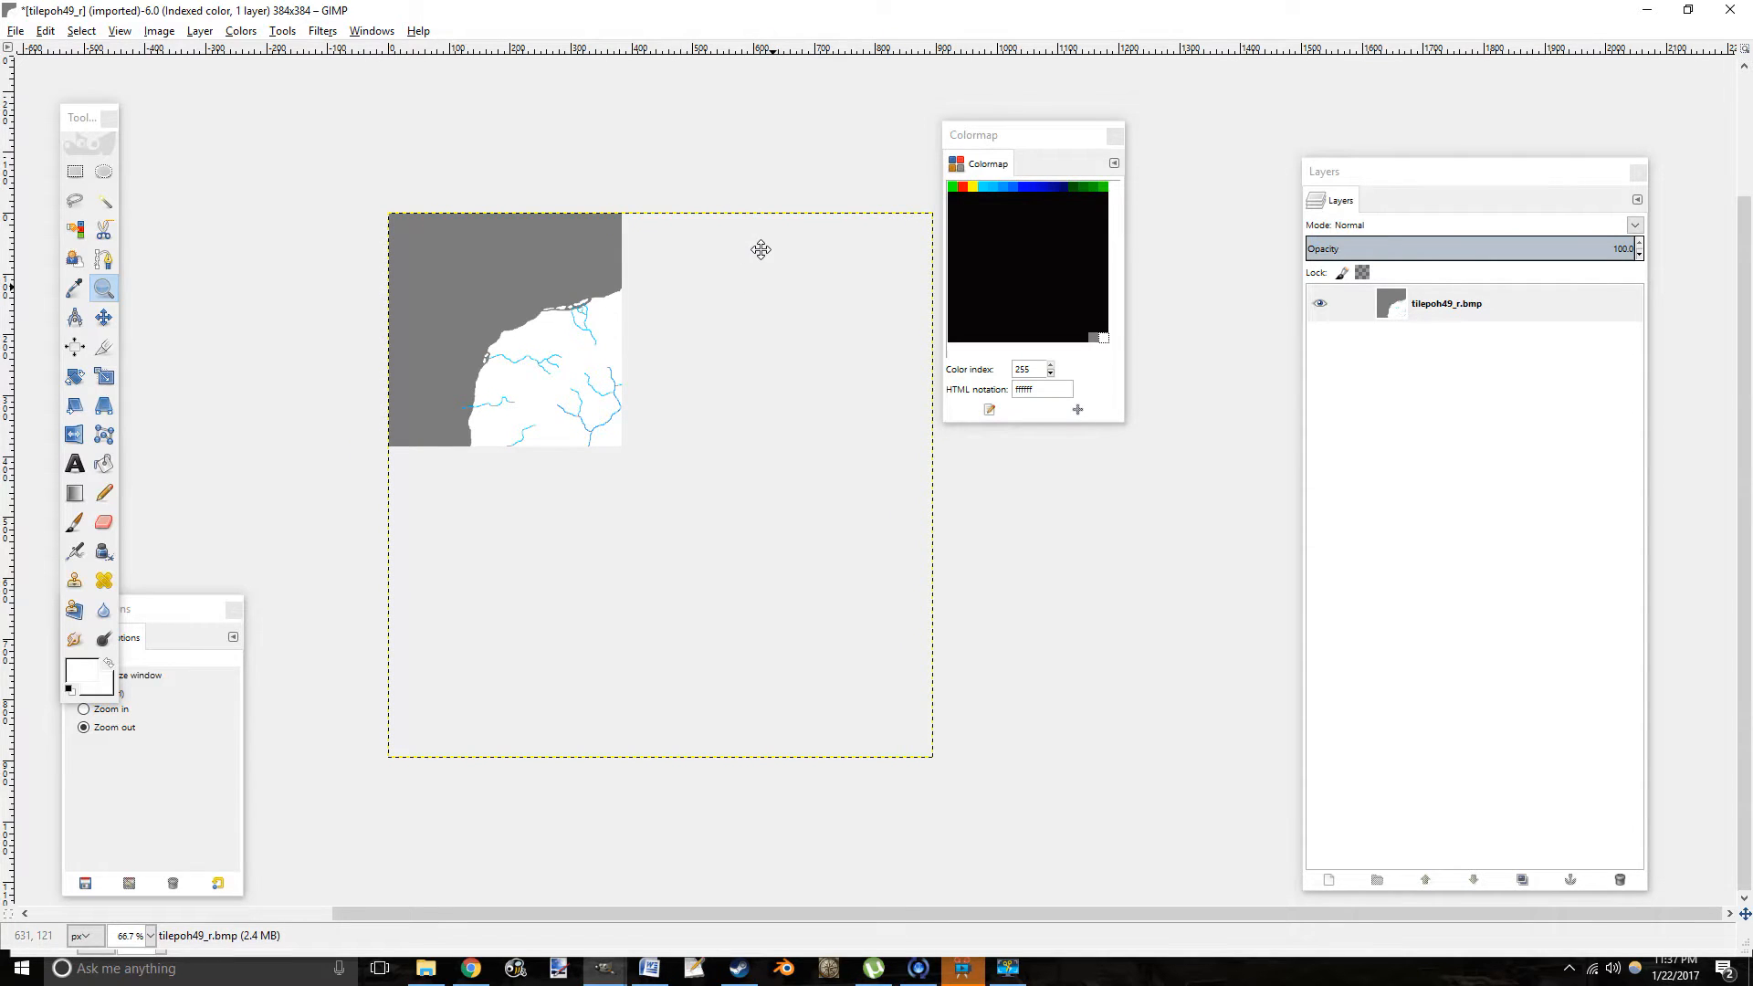
pyautogui.click(1467, 313)
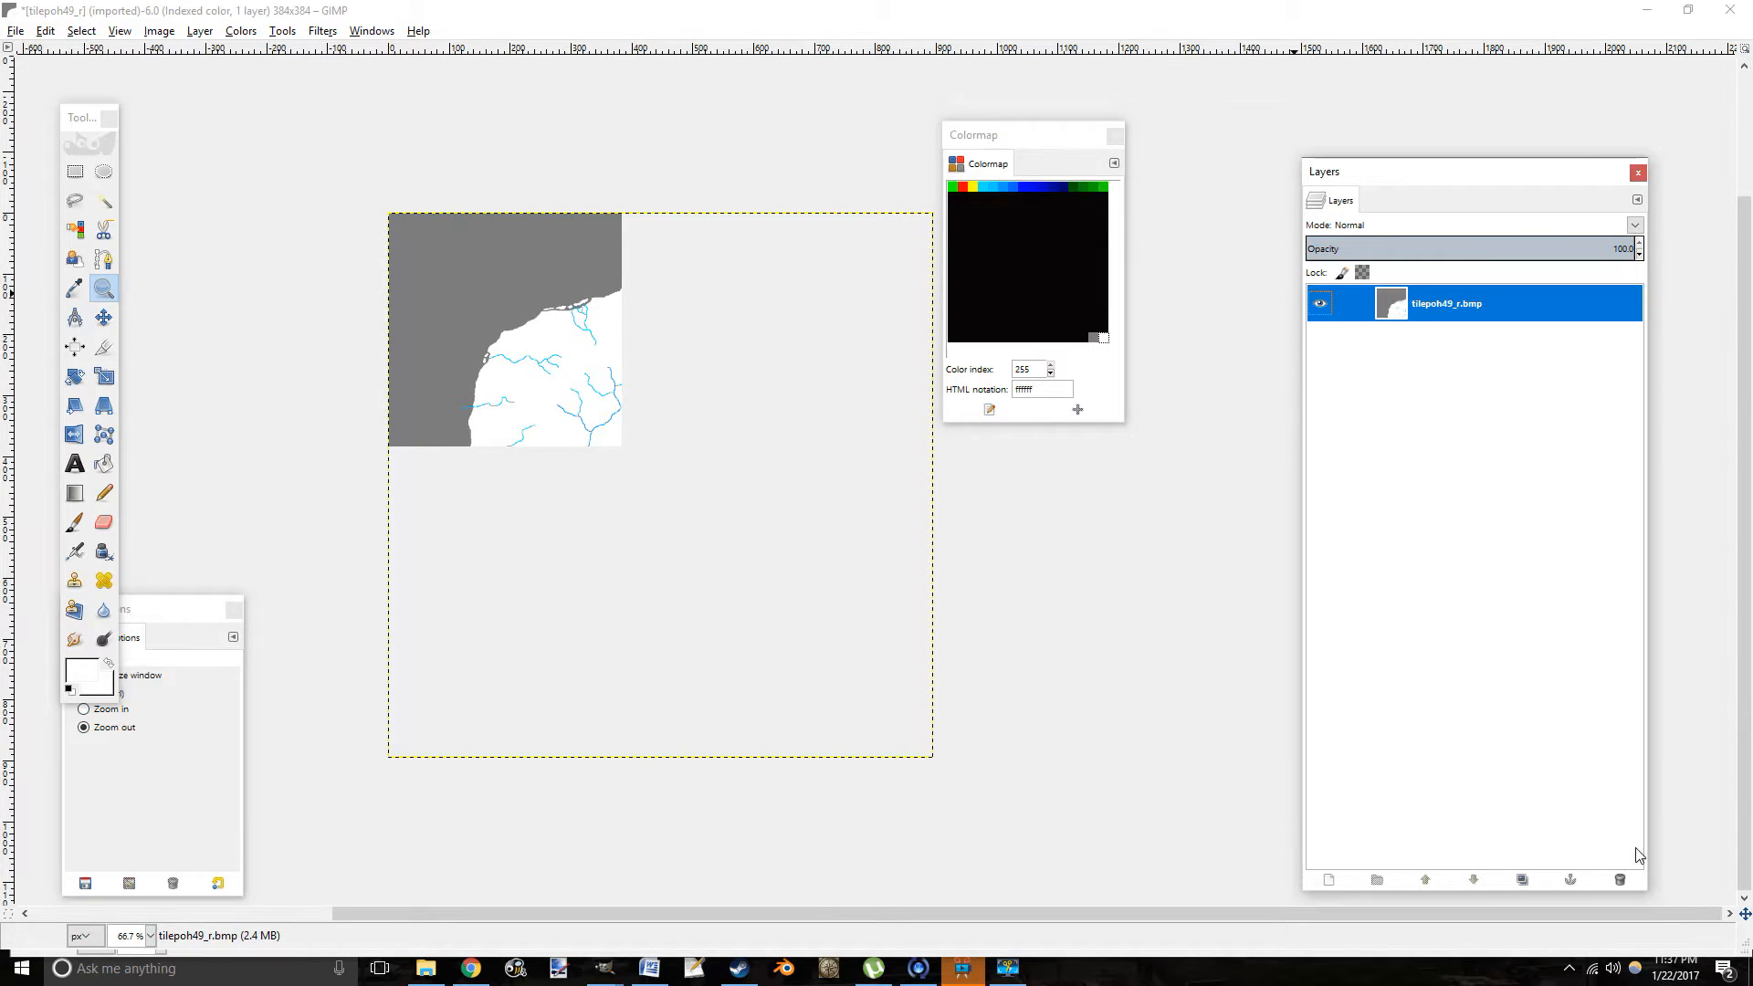
pyautogui.click(1620, 880)
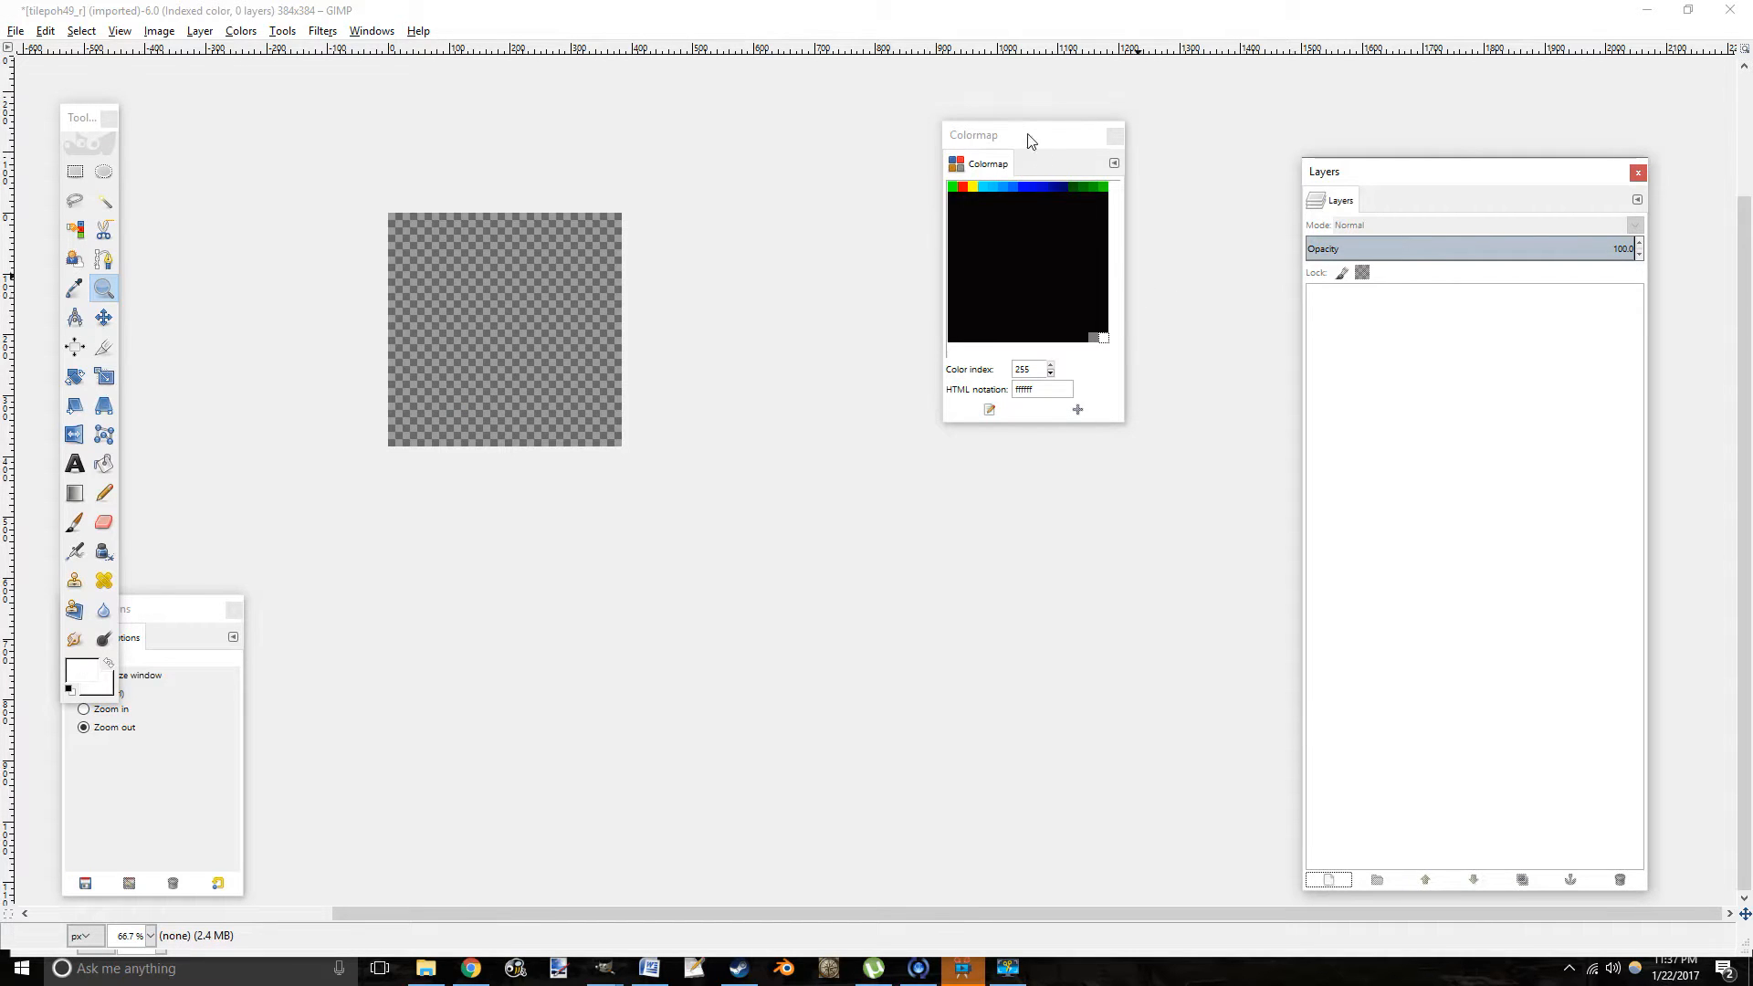
# Create a transparent 384 × 384 px layer named River, moving the Colormap window aside.
pyautogui.moveTo(1020, 138); pyautogui.dragTo(829, 107)
pyautogui.click(1329, 880)
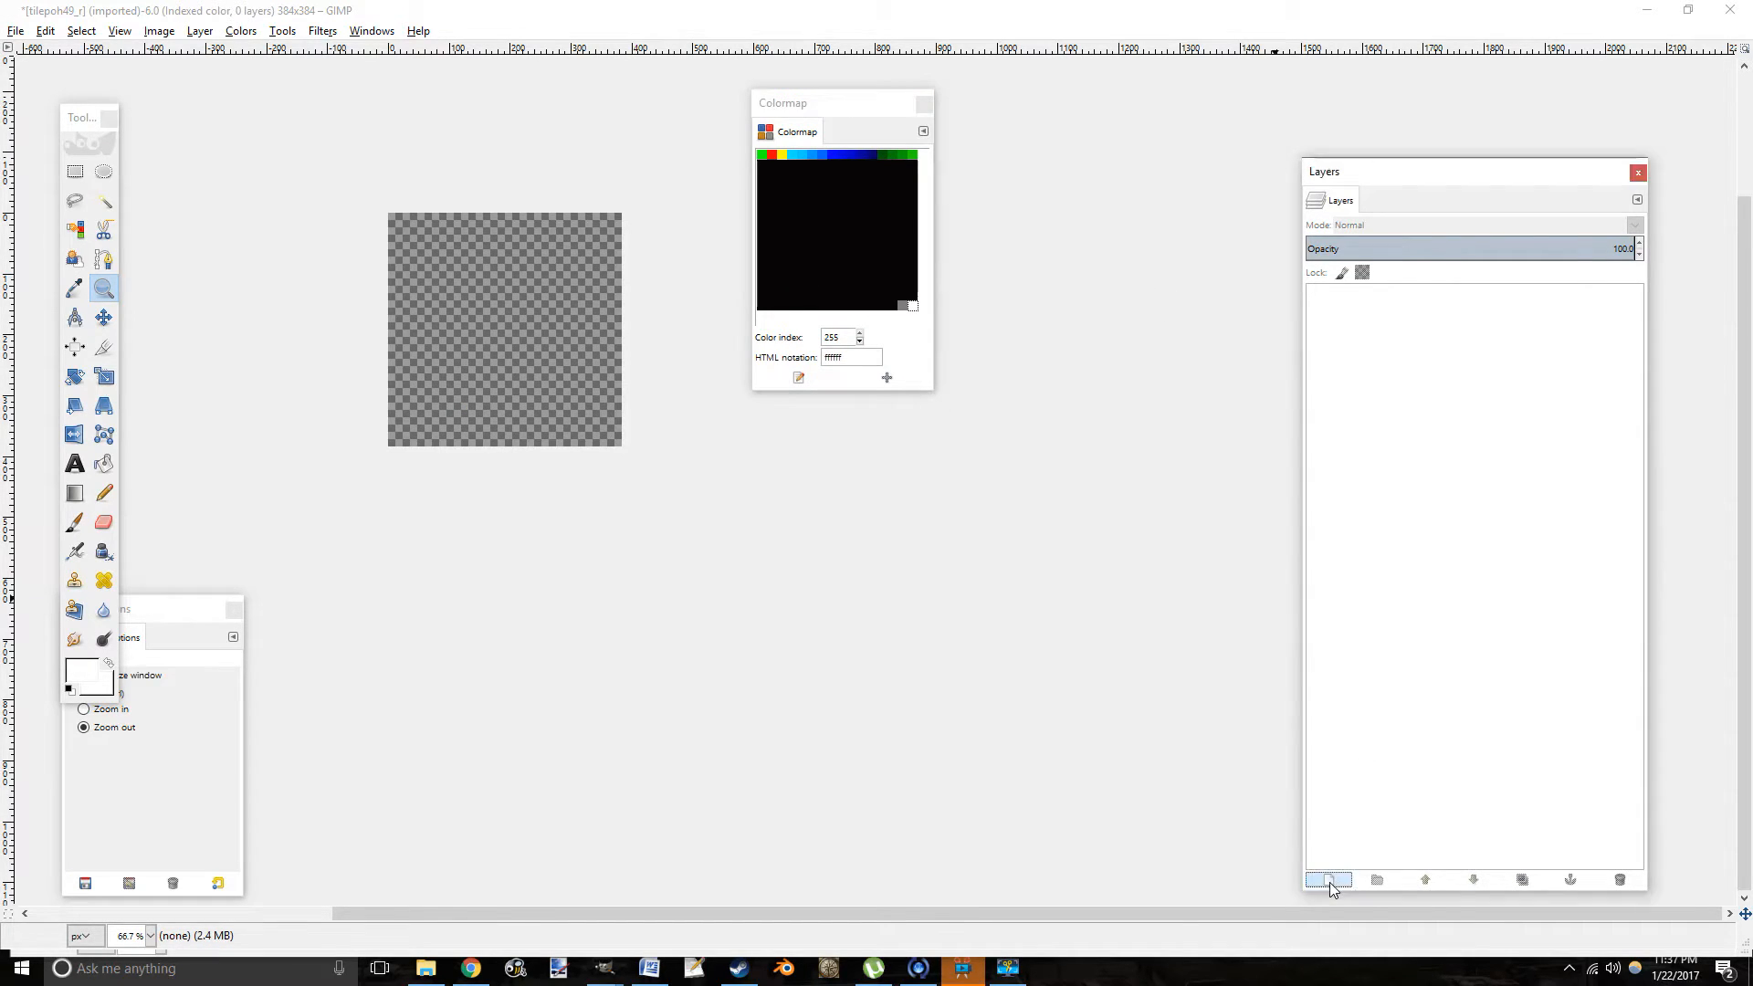
pyautogui.write('River')
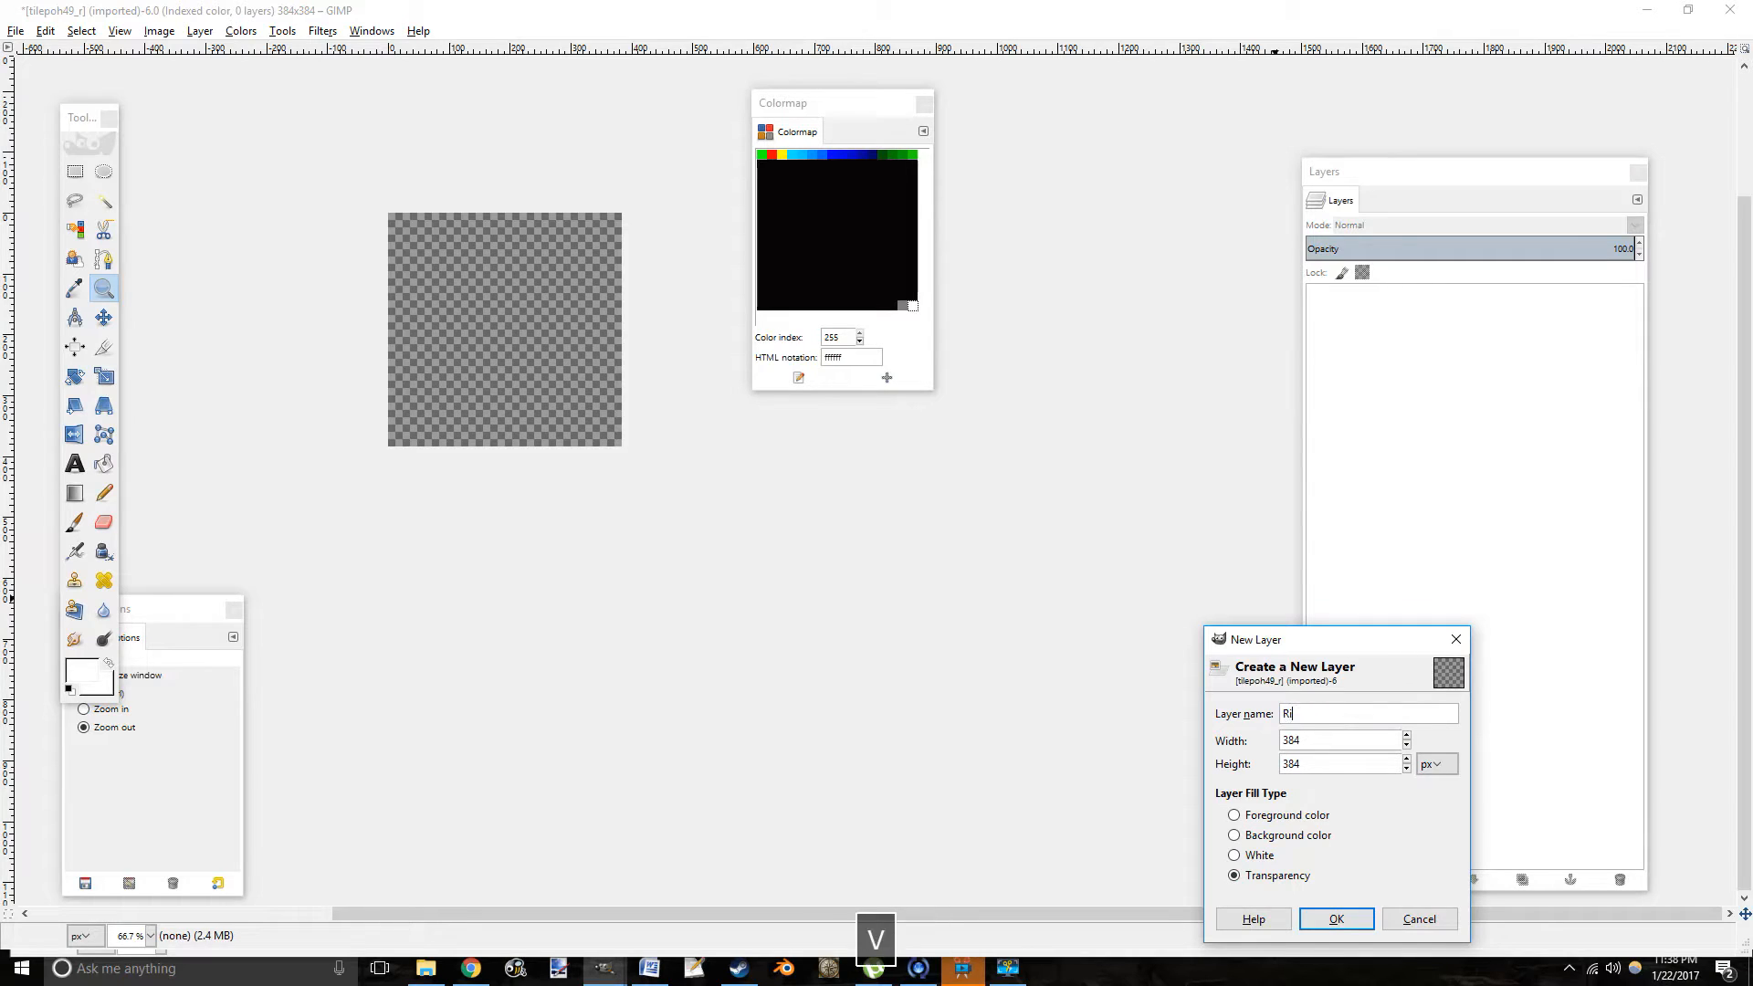
pyautogui.press('Return')
# Fill the entire River layer with the white foreground colour using Bucket Fill.
pyautogui.click(104, 464)
pyautogui.moveTo(284, 455); pyautogui.dragTo(522, 608)
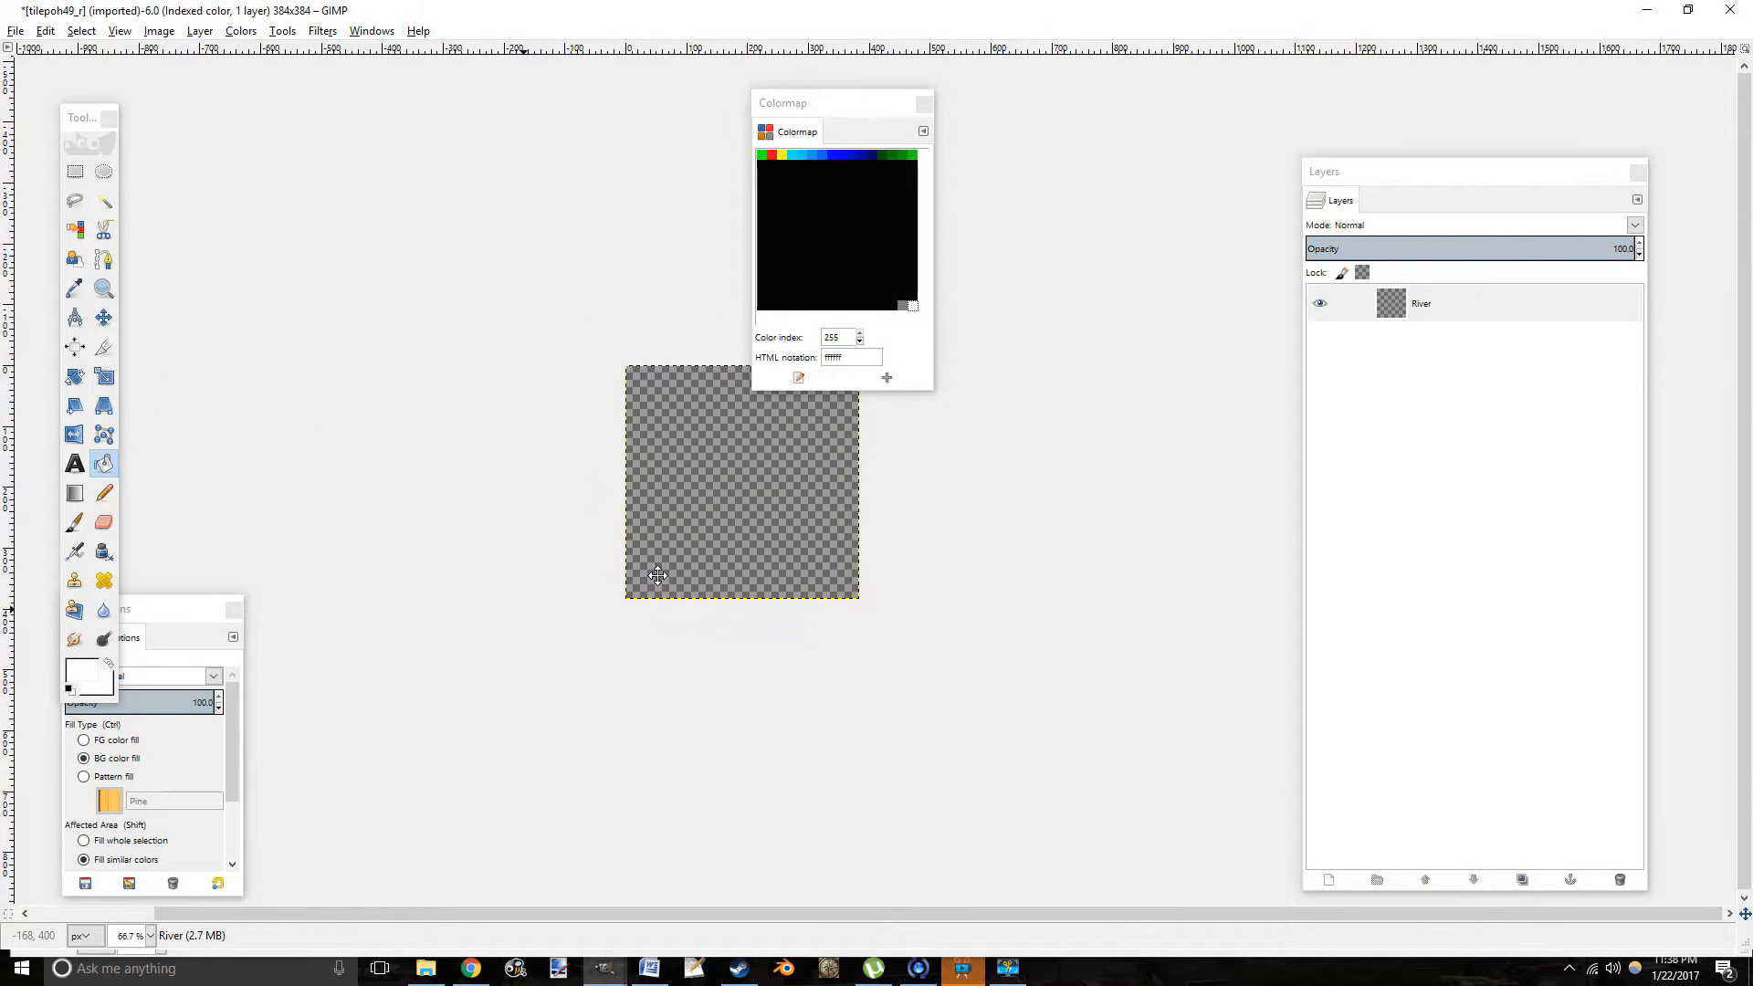
pyautogui.click(103, 469)
pyautogui.click(683, 494)
pyautogui.click(684, 494)
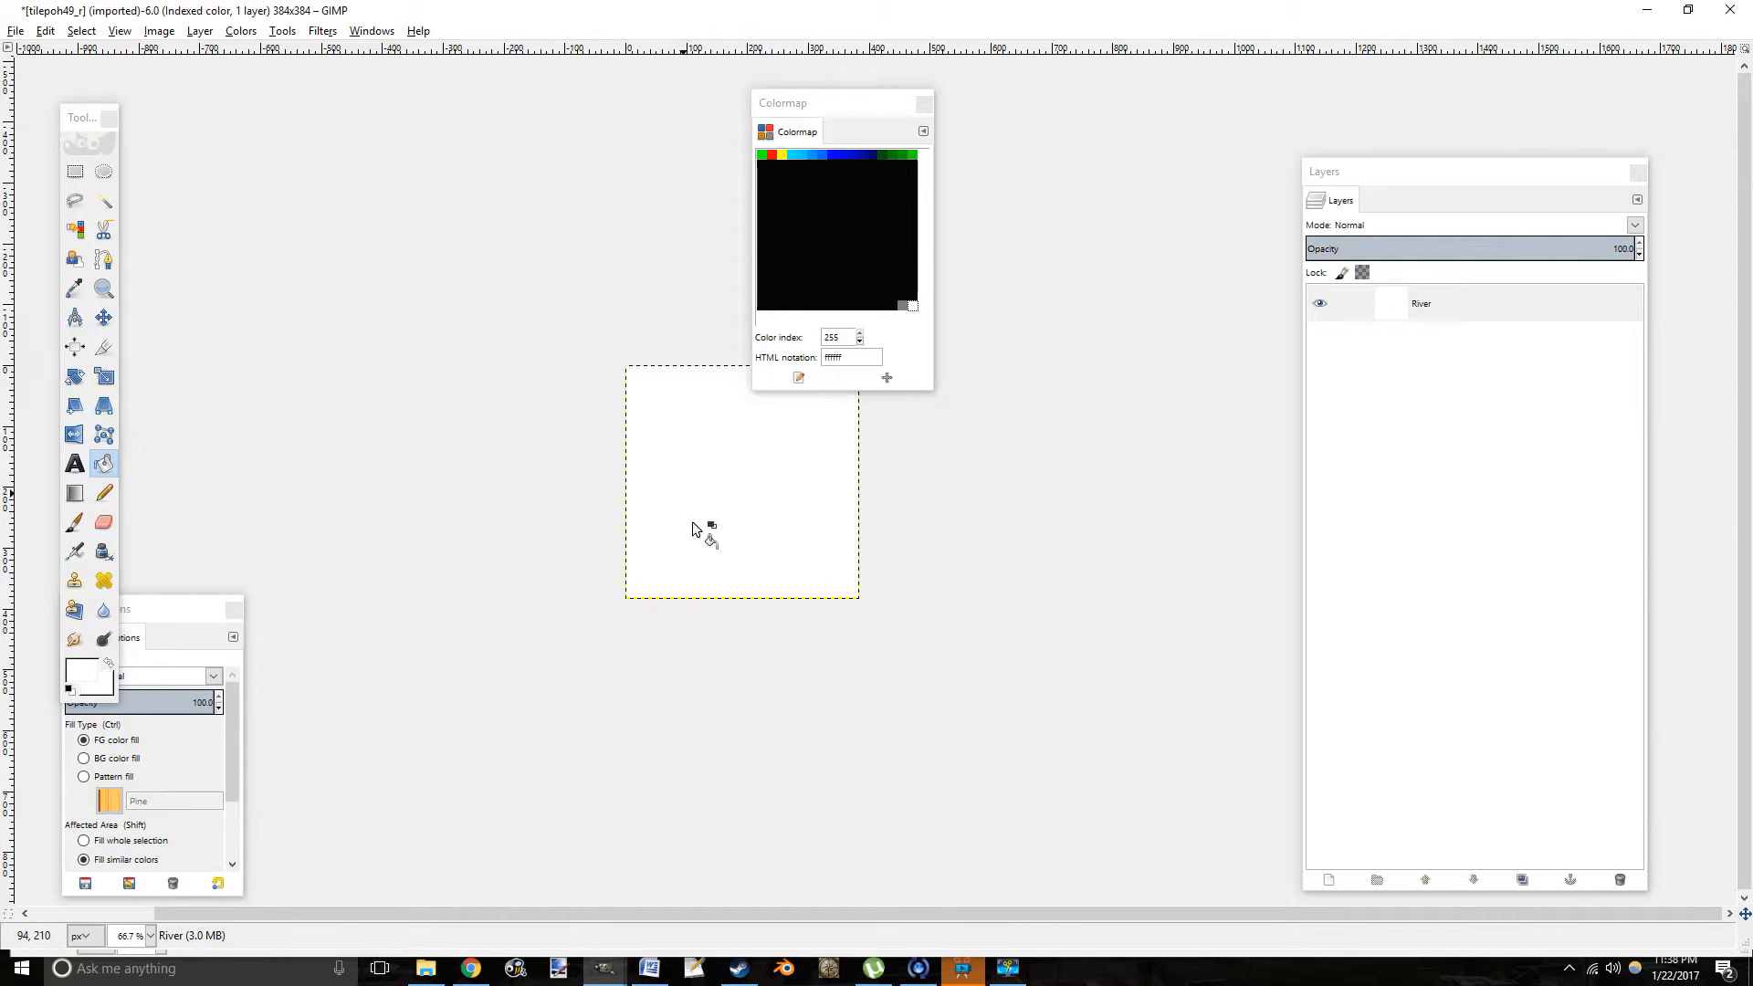
# Start exporting the river image and set the destination to the my_new_tile mod's Map/Random/Tiles/data folder.
pyautogui.moveTo(806, 653); pyautogui.dragTo(780, 694)
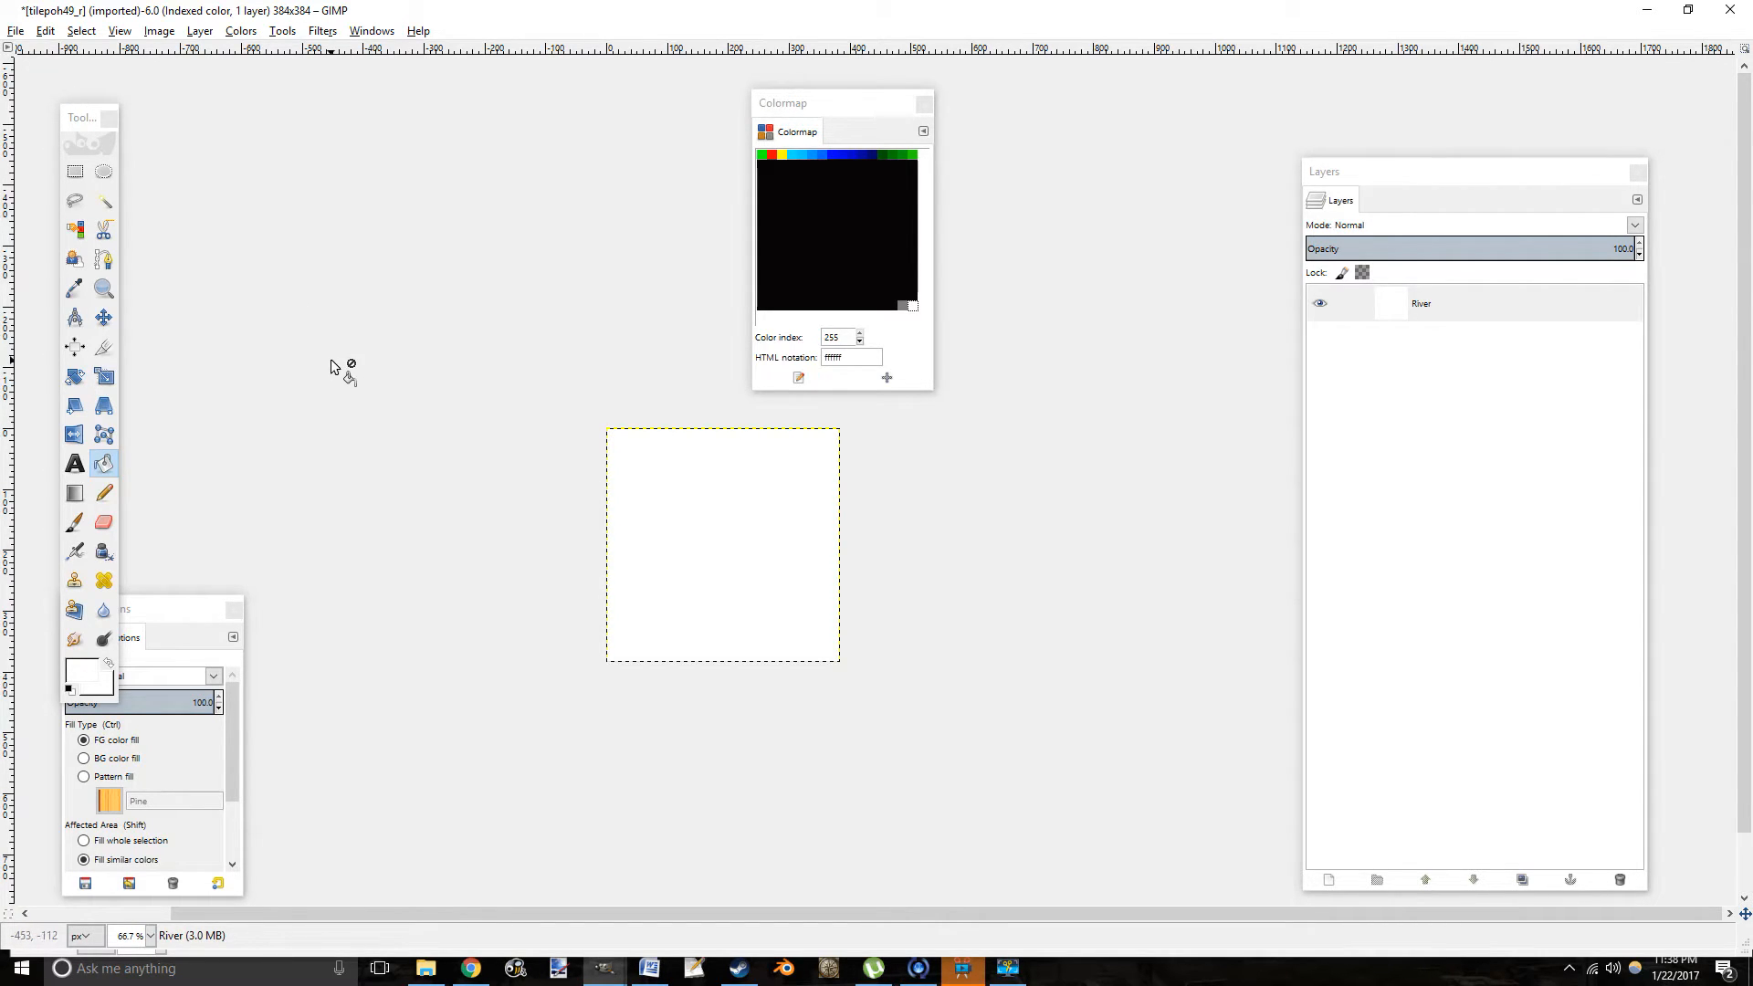
pyautogui.moveTo(352, 360); pyautogui.dragTo(414, 387)
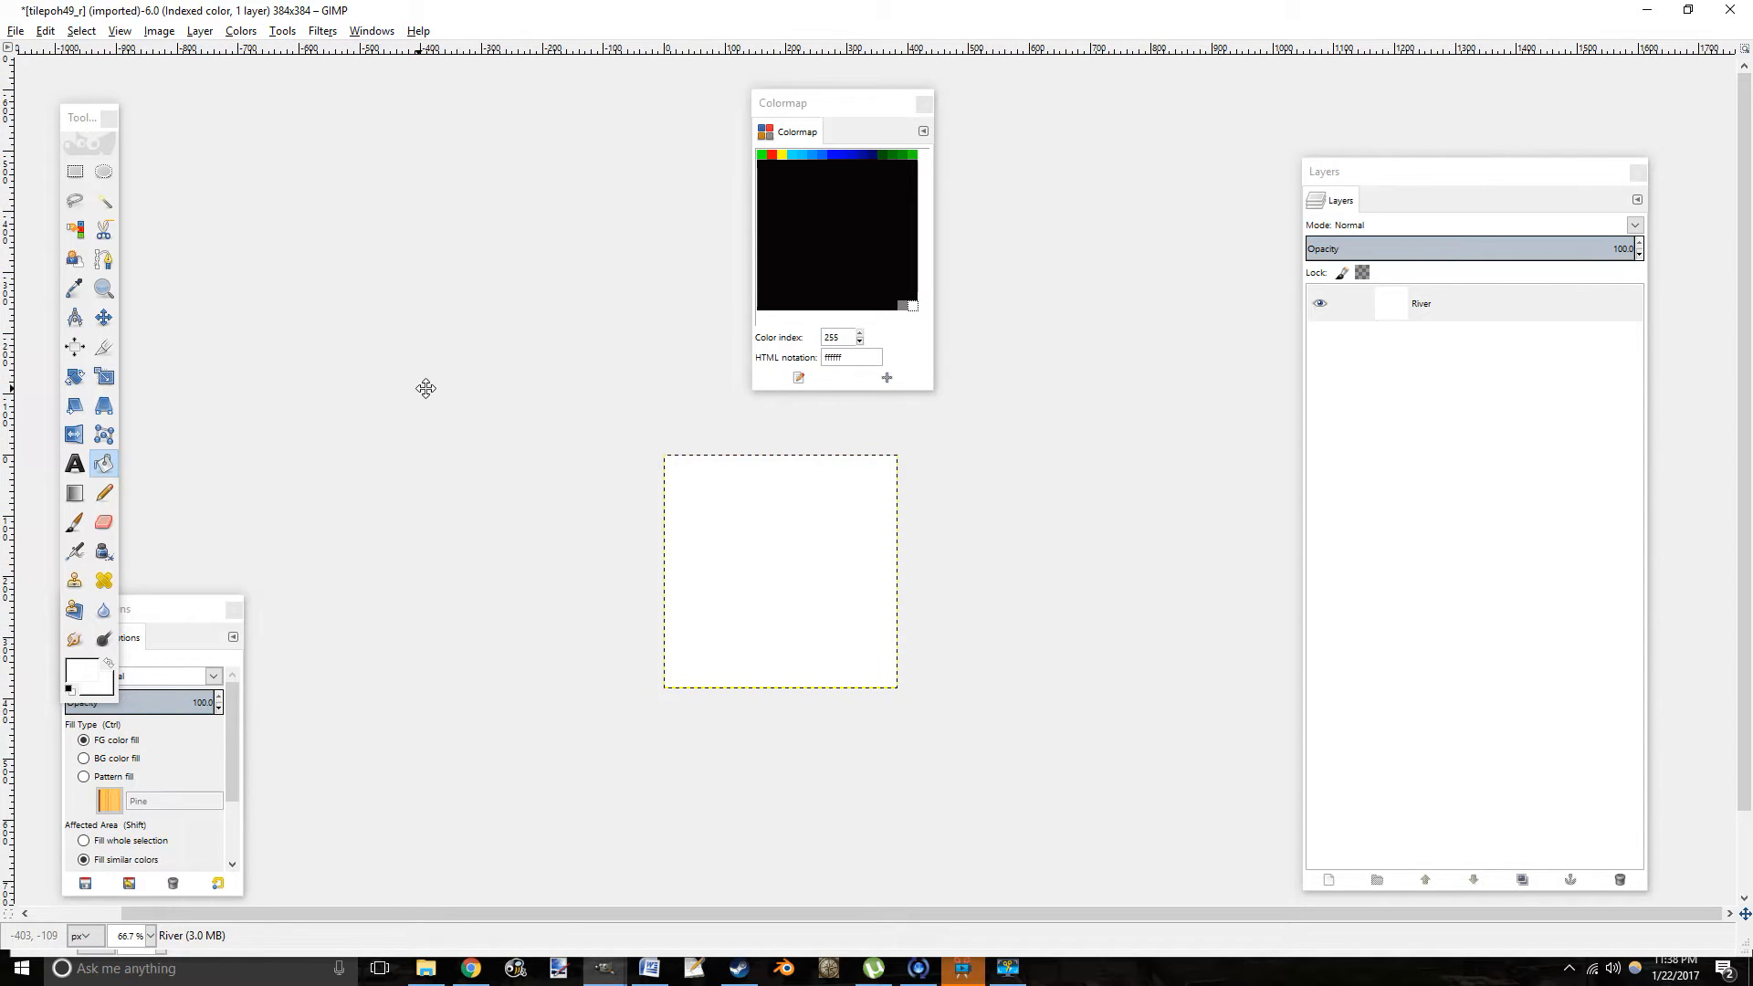
pyautogui.click(15, 31)
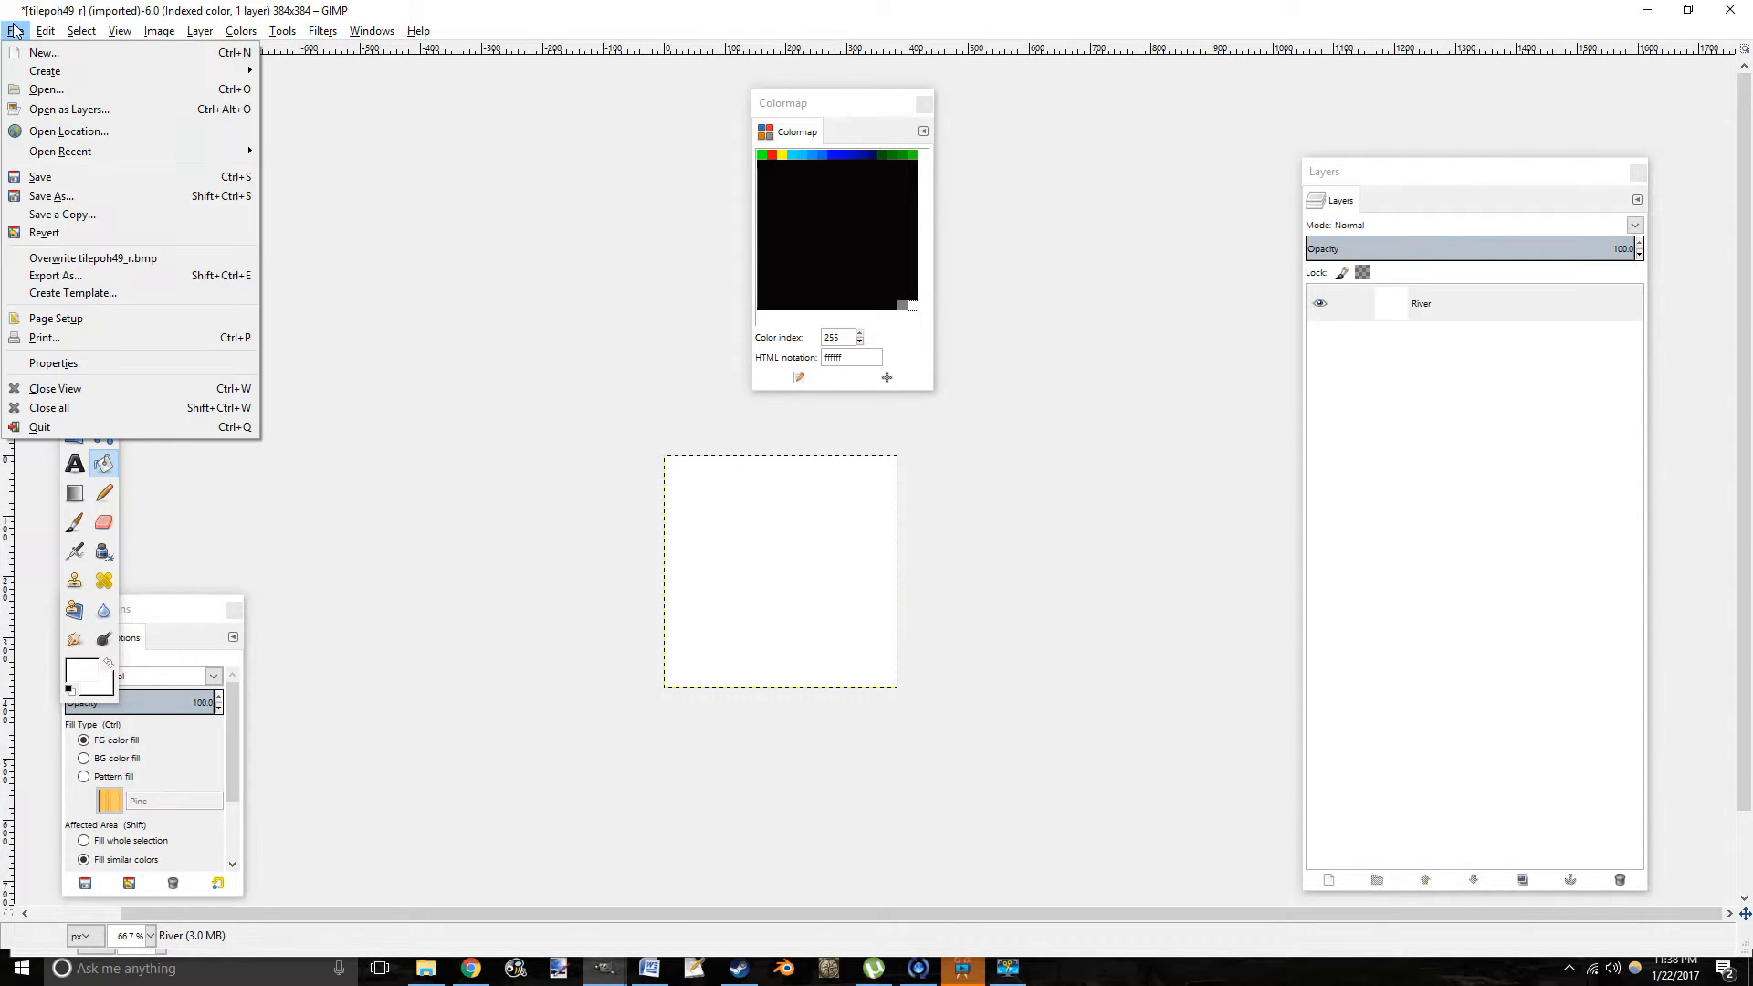
pyautogui.click(65, 286)
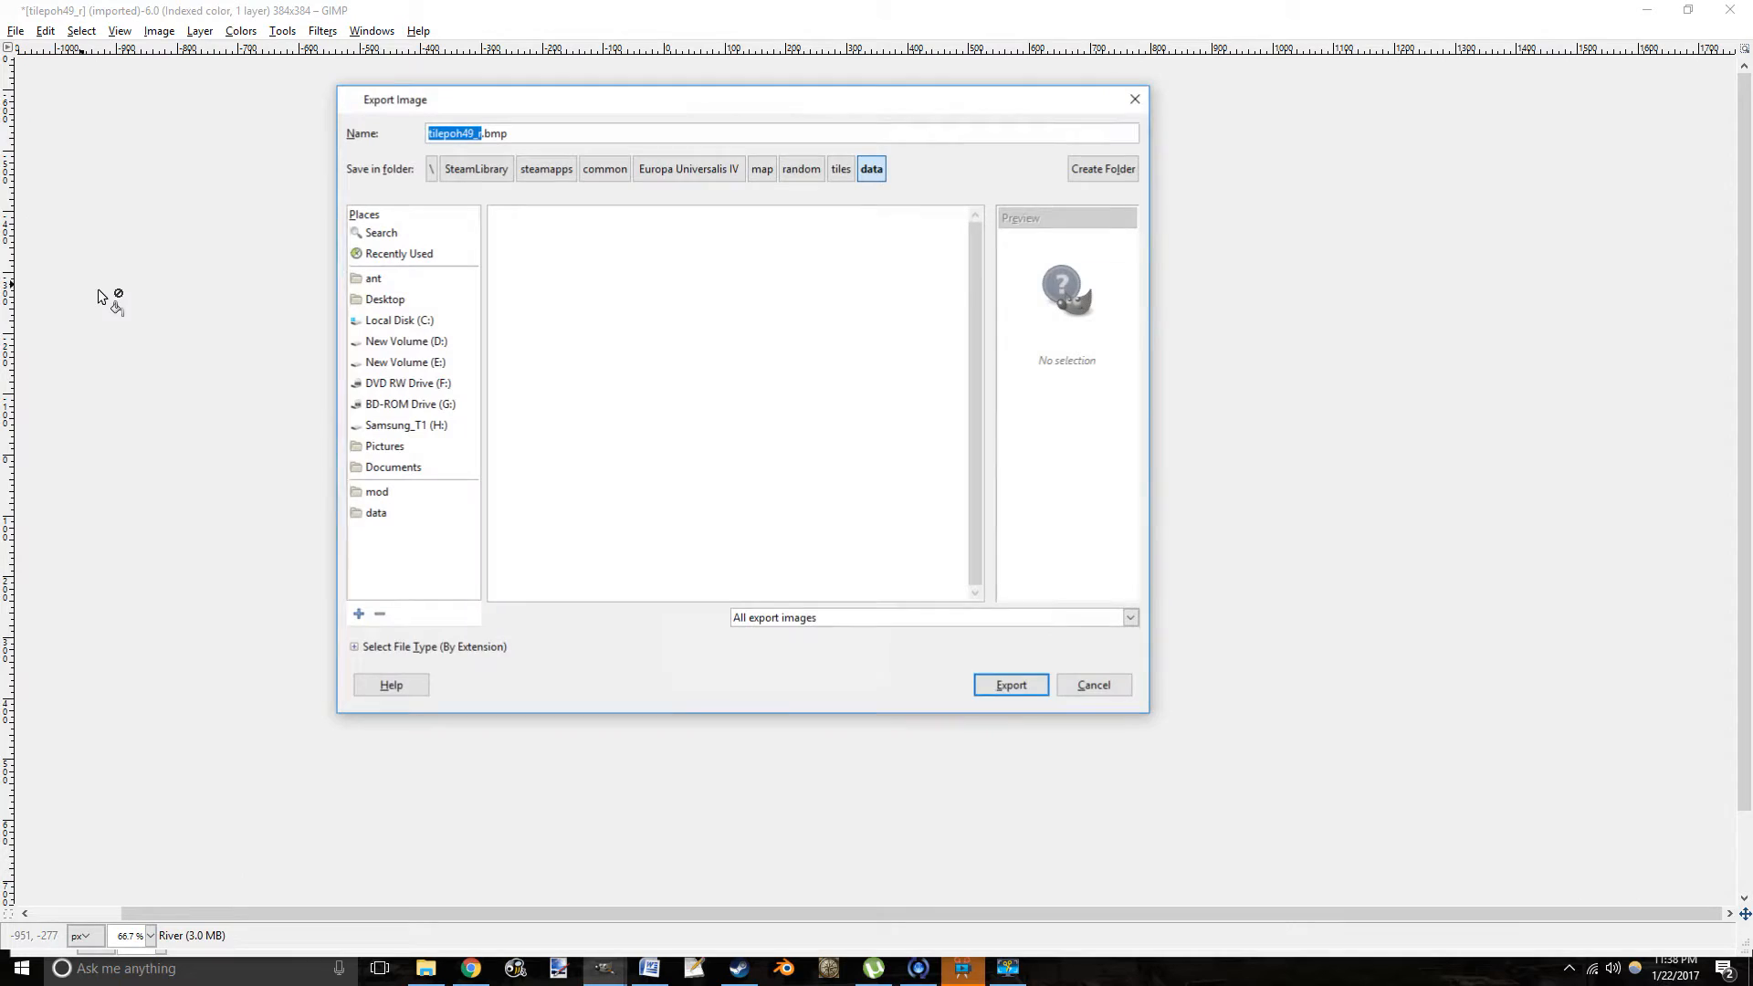
pyautogui.click(379, 494)
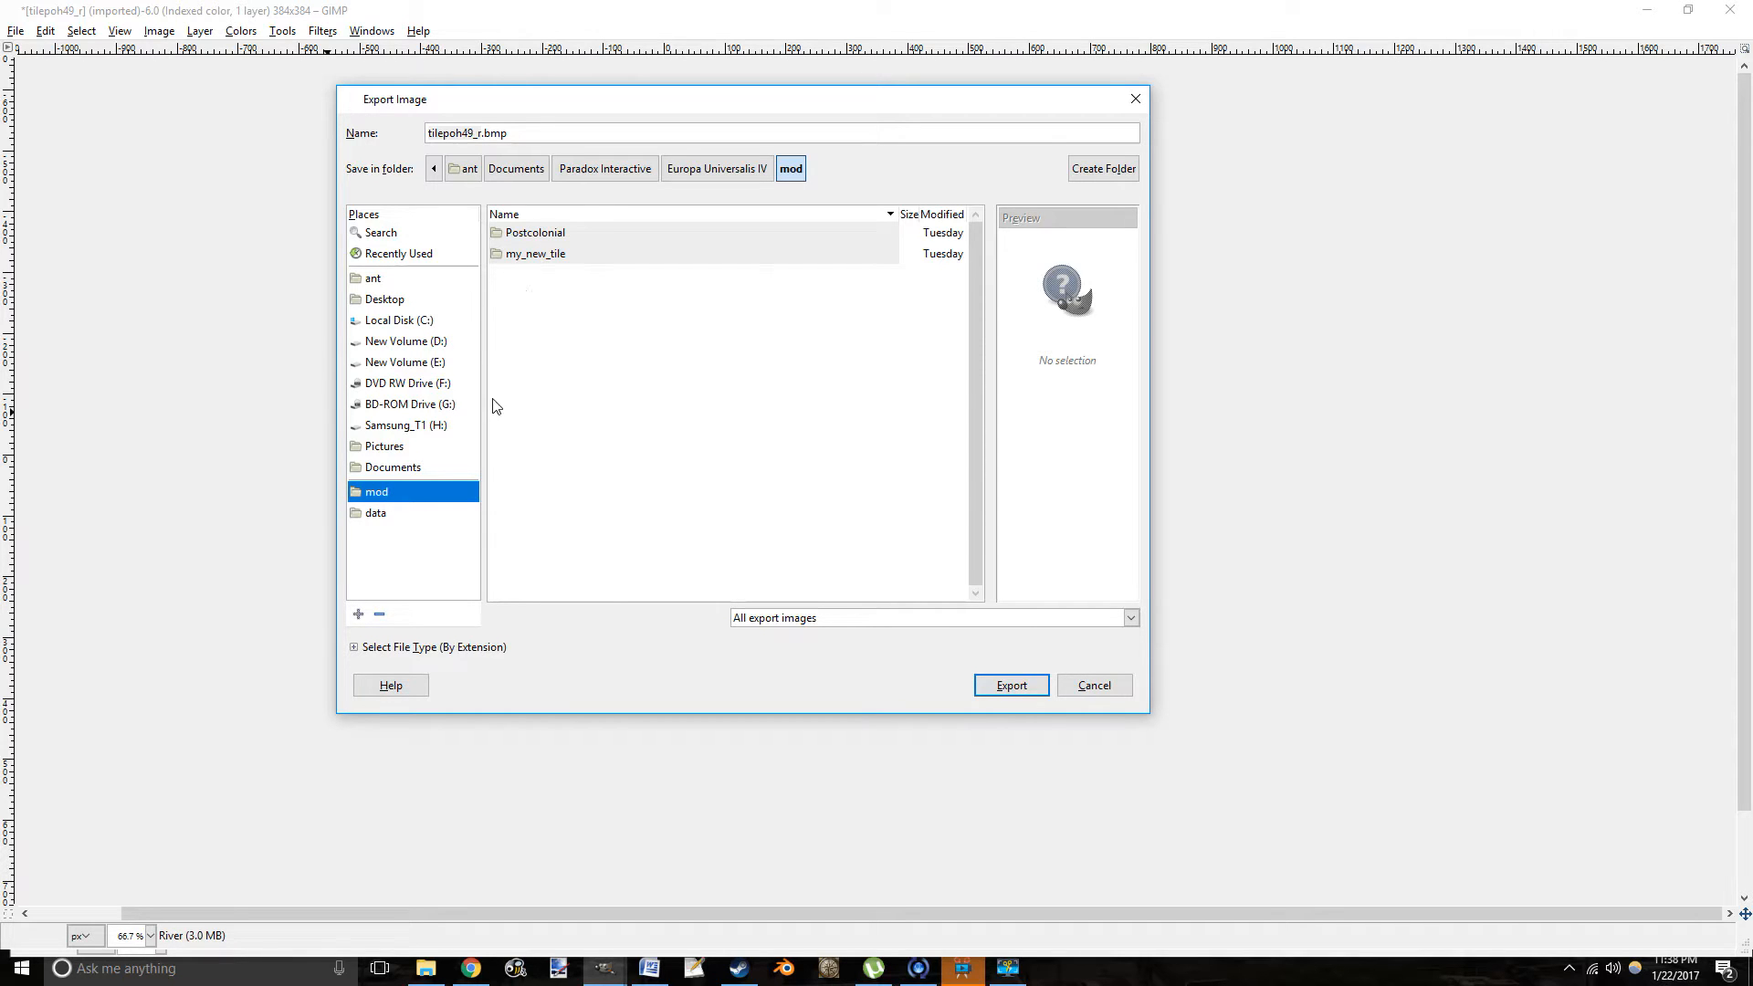
pyautogui.doubleClick(547, 255)
pyautogui.doubleClick(540, 239)
pyautogui.doubleClick(539, 243)
pyautogui.doubleClick(539, 242)
pyautogui.doubleClick(540, 243)
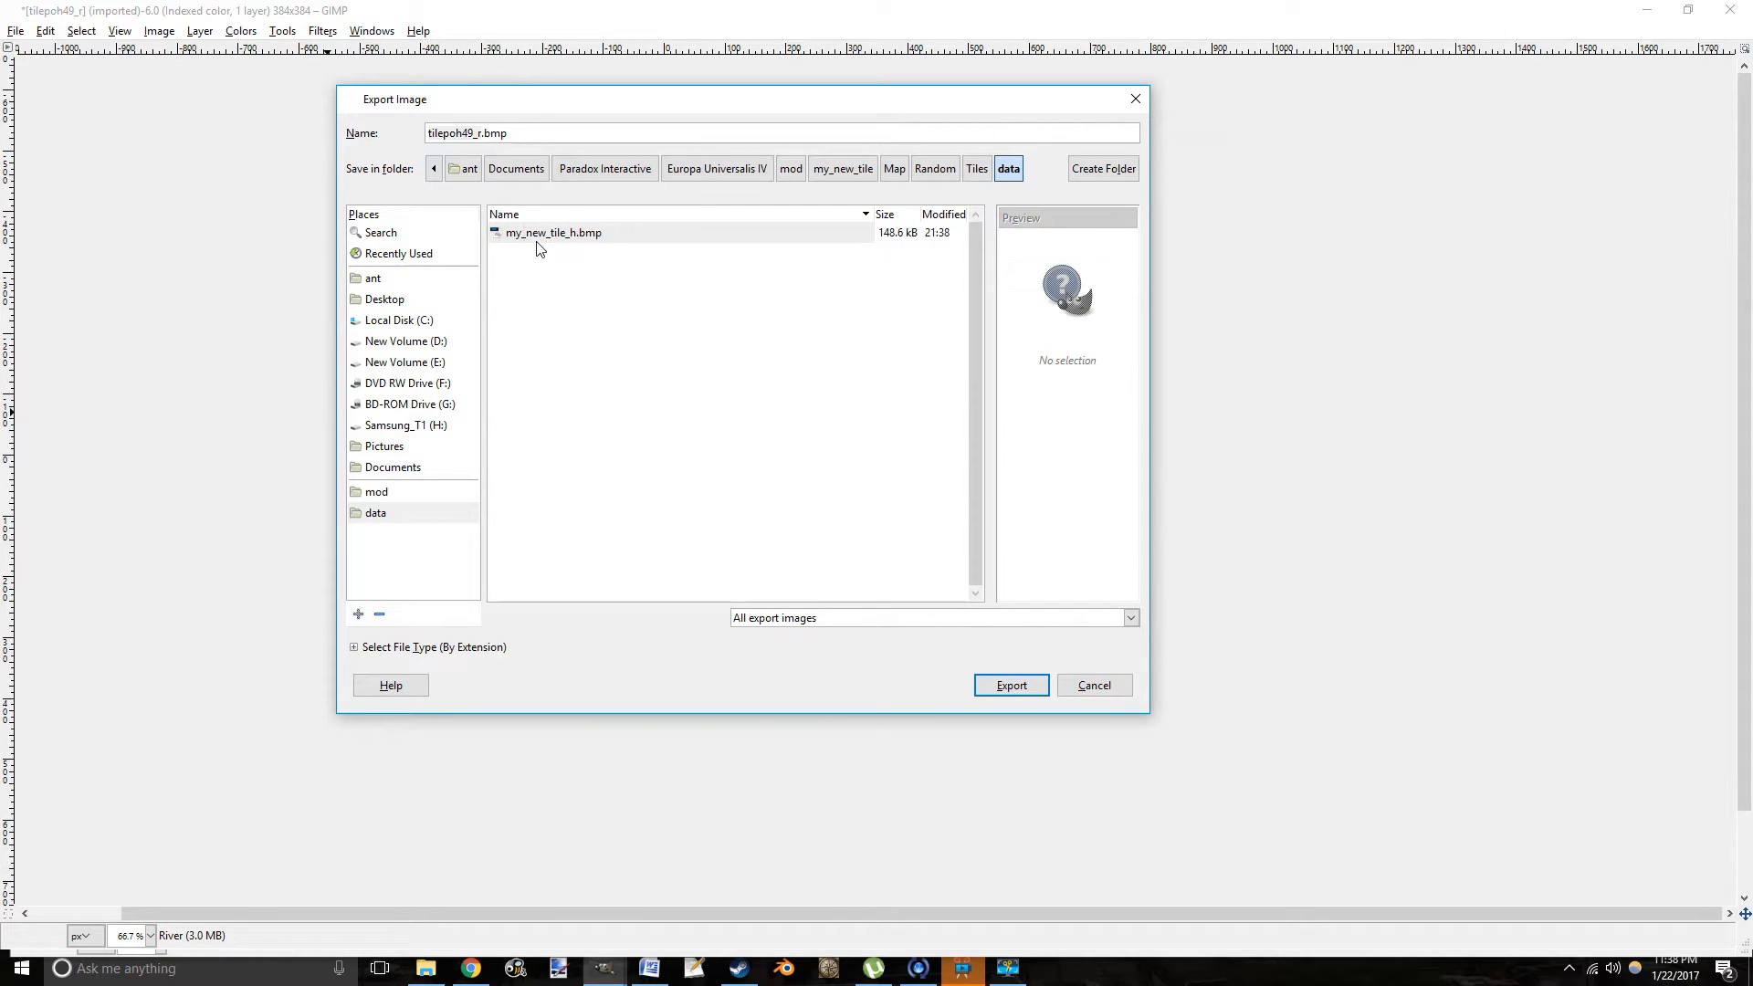
# Name the export file my_new_tile_r.bmp, reusing the existing my_new_tile_h.bmp name.
pyautogui.click(540, 236)
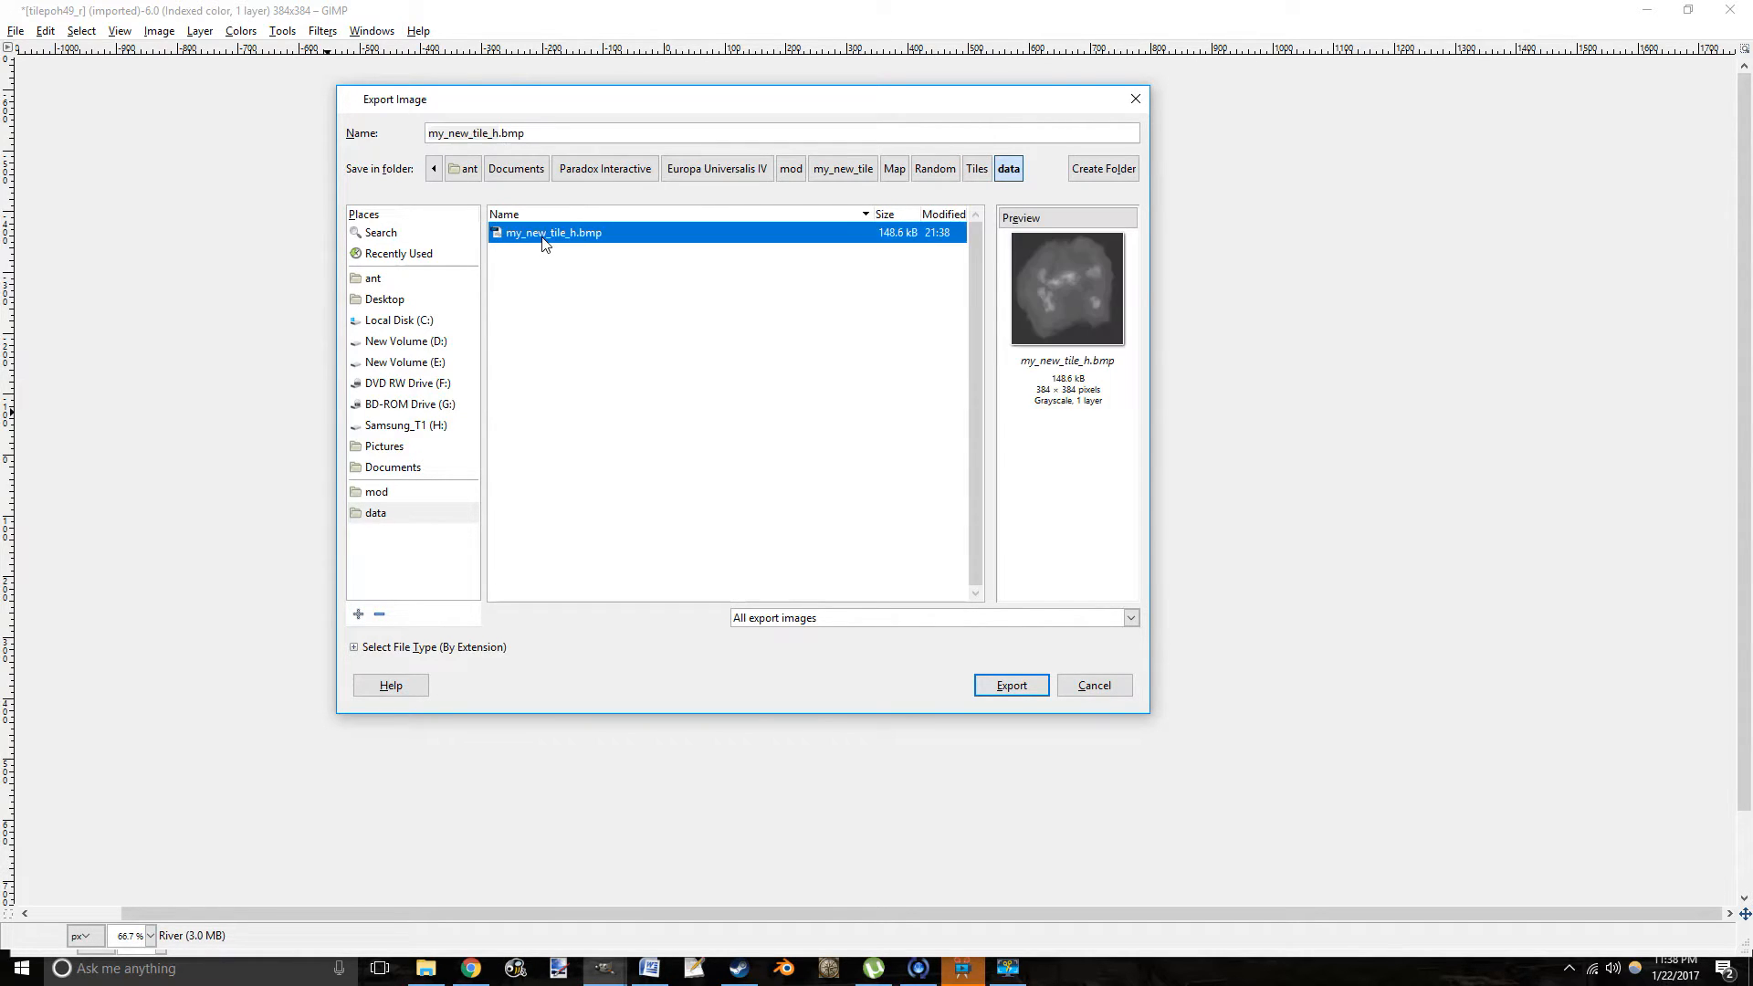
pyautogui.click(499, 135)
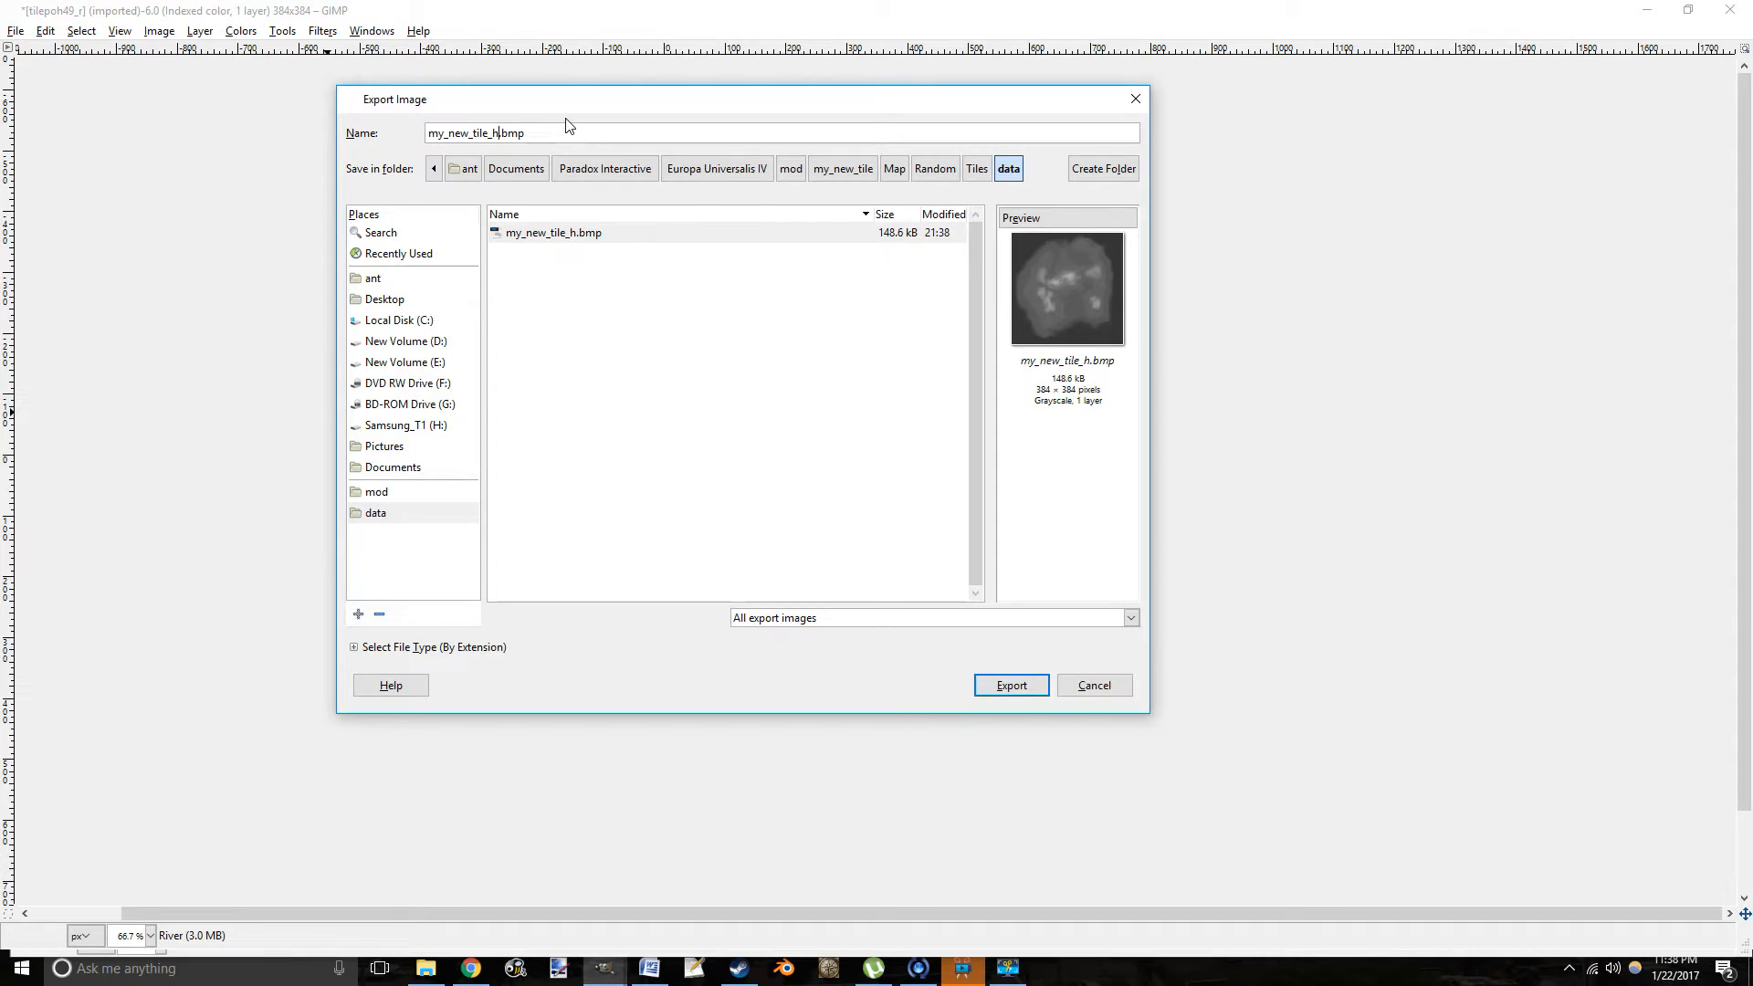
pyautogui.press('BackSpace')
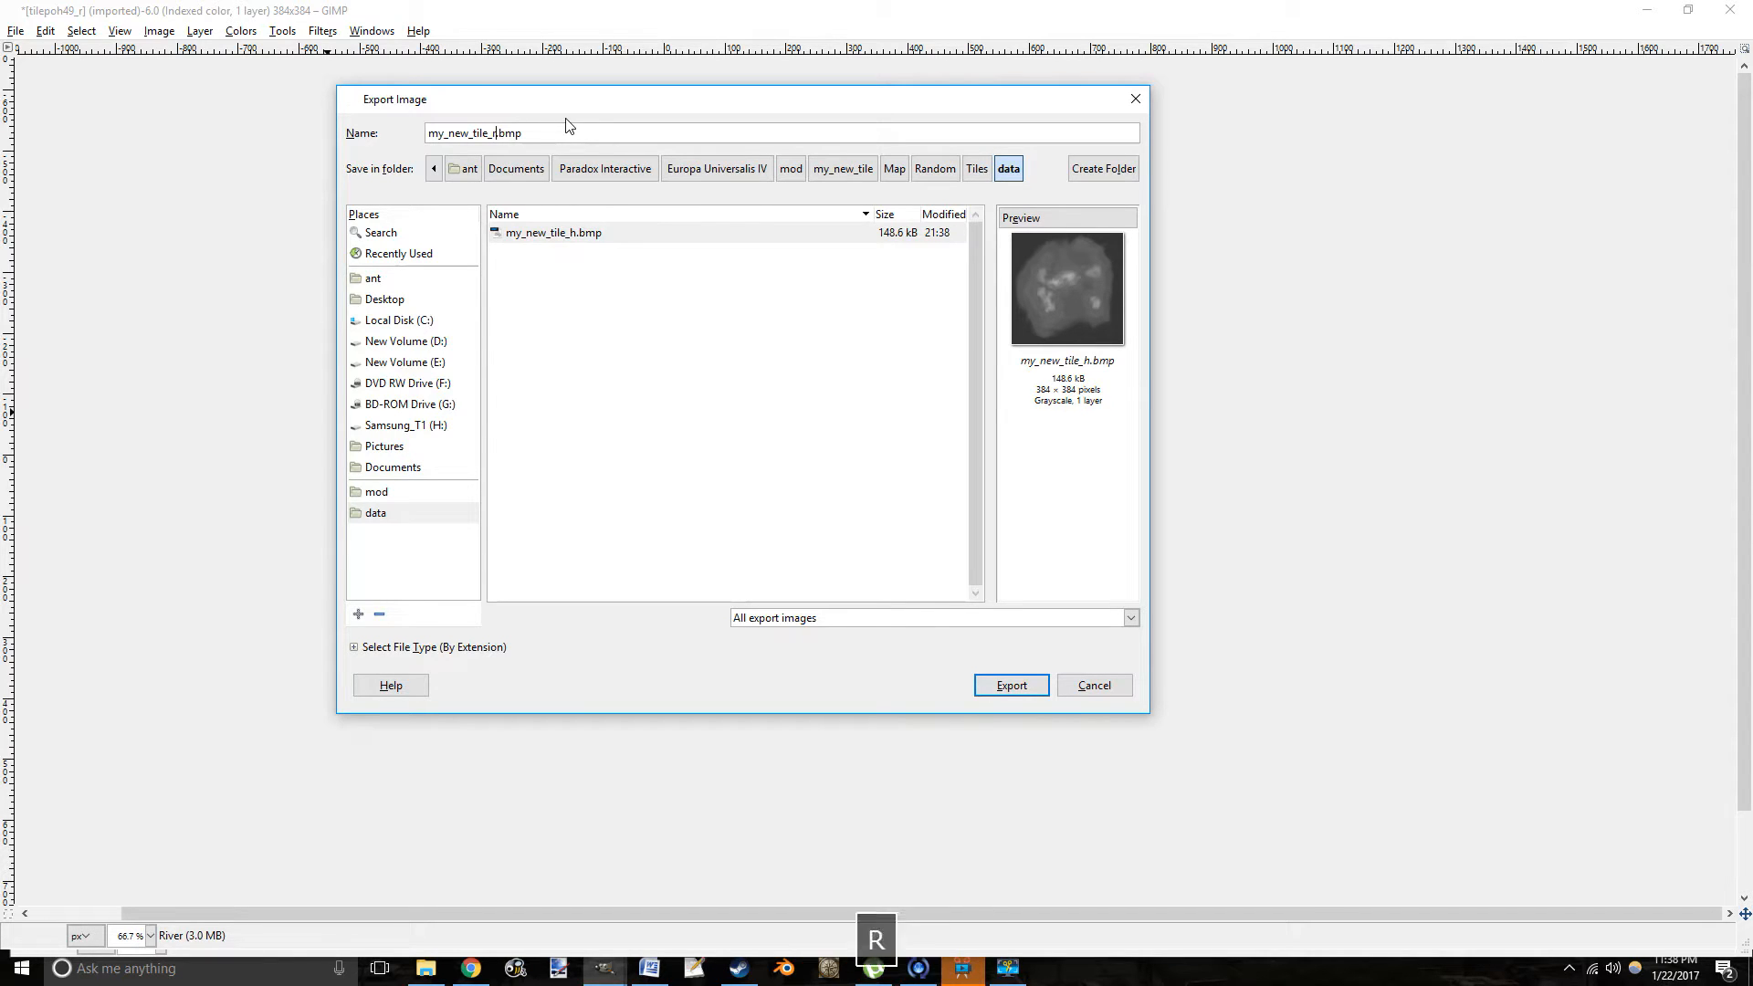
pyautogui.click(620, 326)
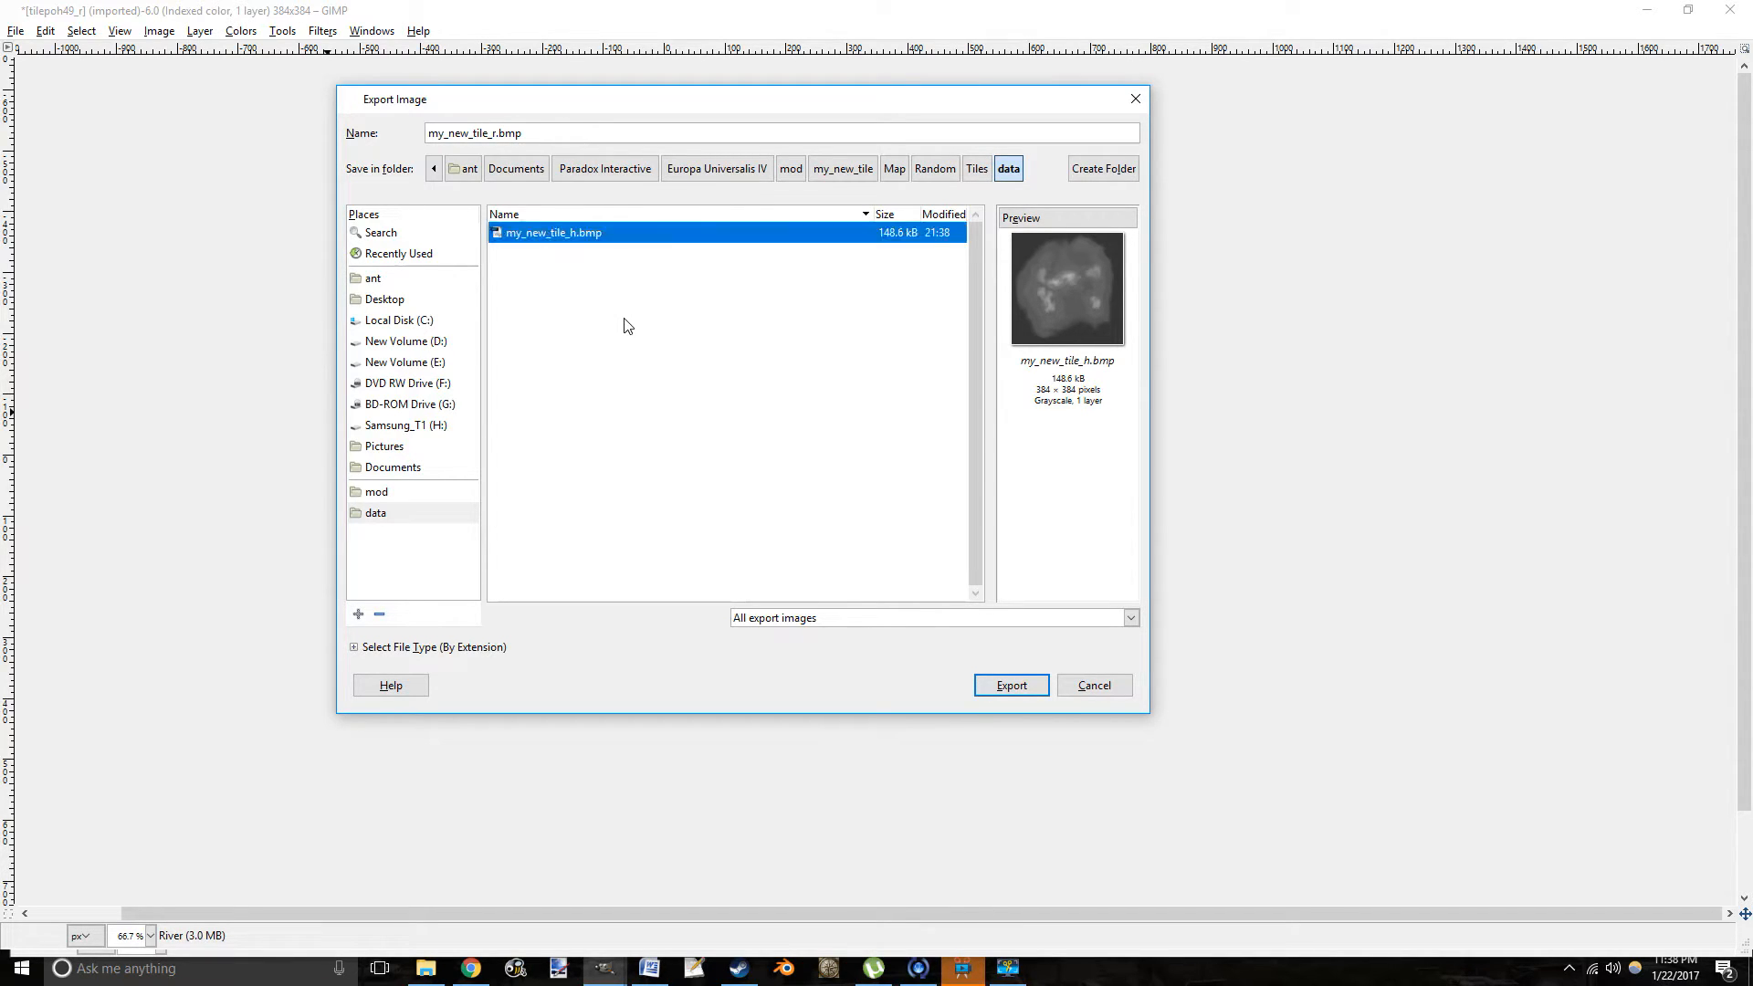
pyautogui.click(528, 133)
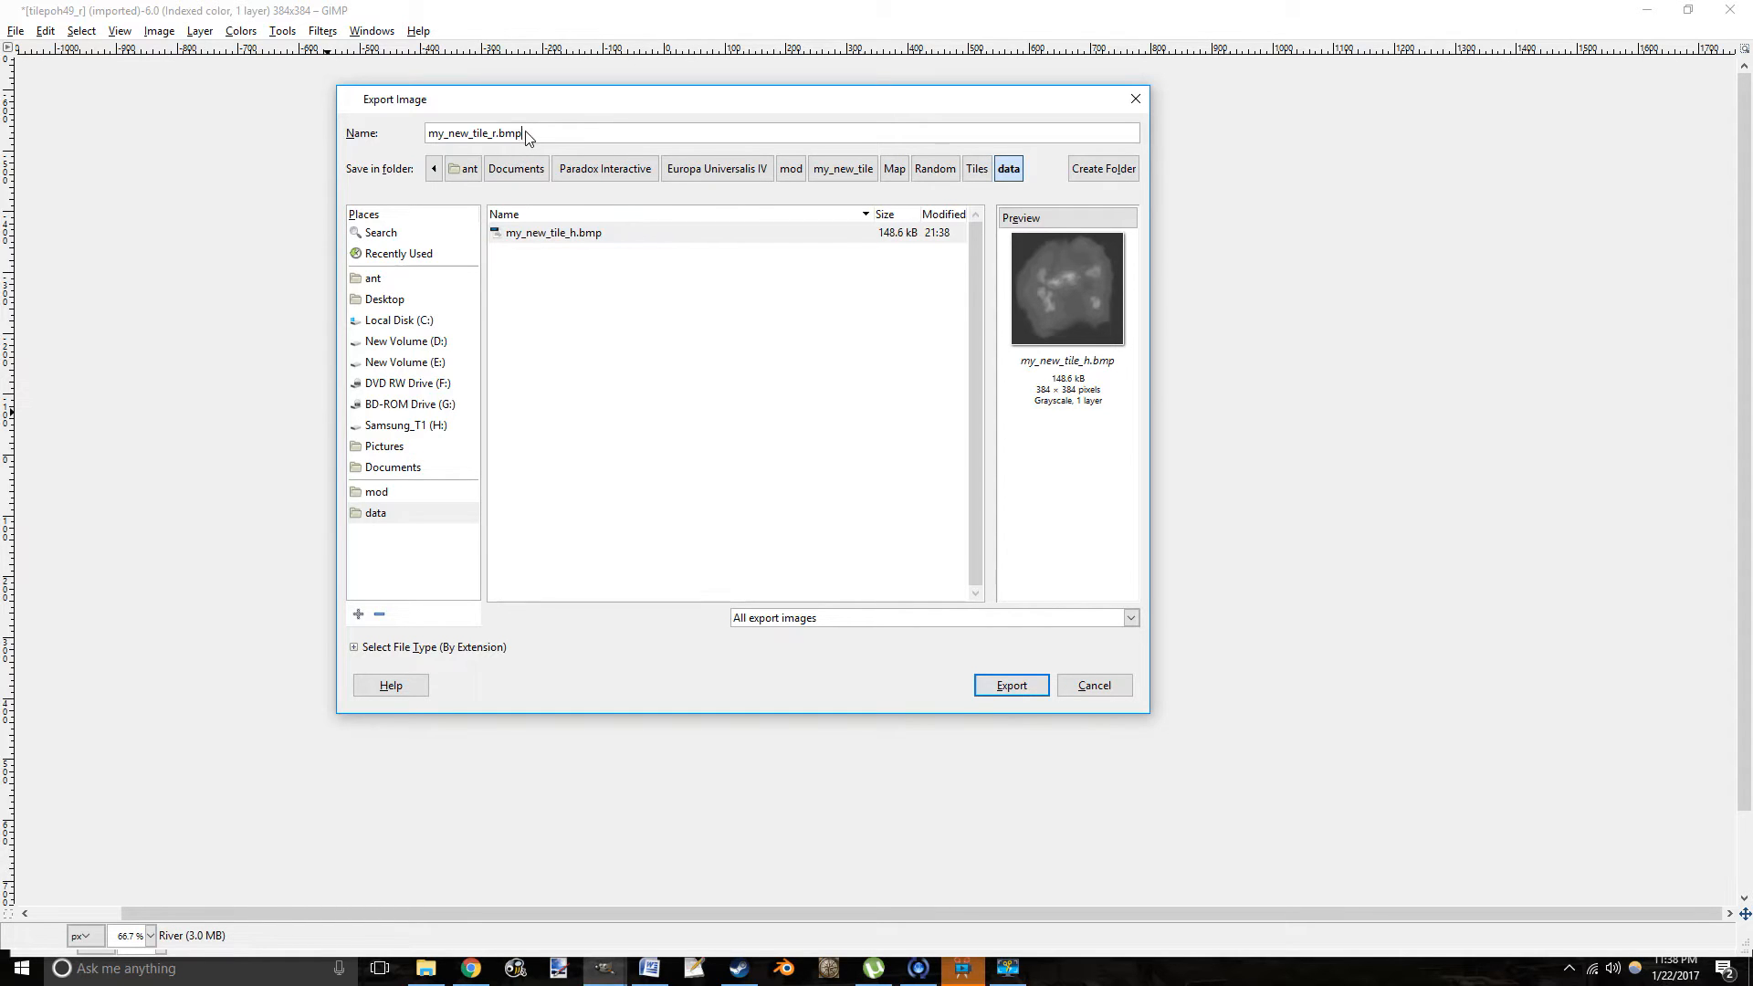
# Submit the BMP export and accept that the alpha channel will be ignored.
pyautogui.click(997, 684)
pyautogui.moveTo(758, 97); pyautogui.dragTo(621, 64)
pyautogui.click(867, 642)
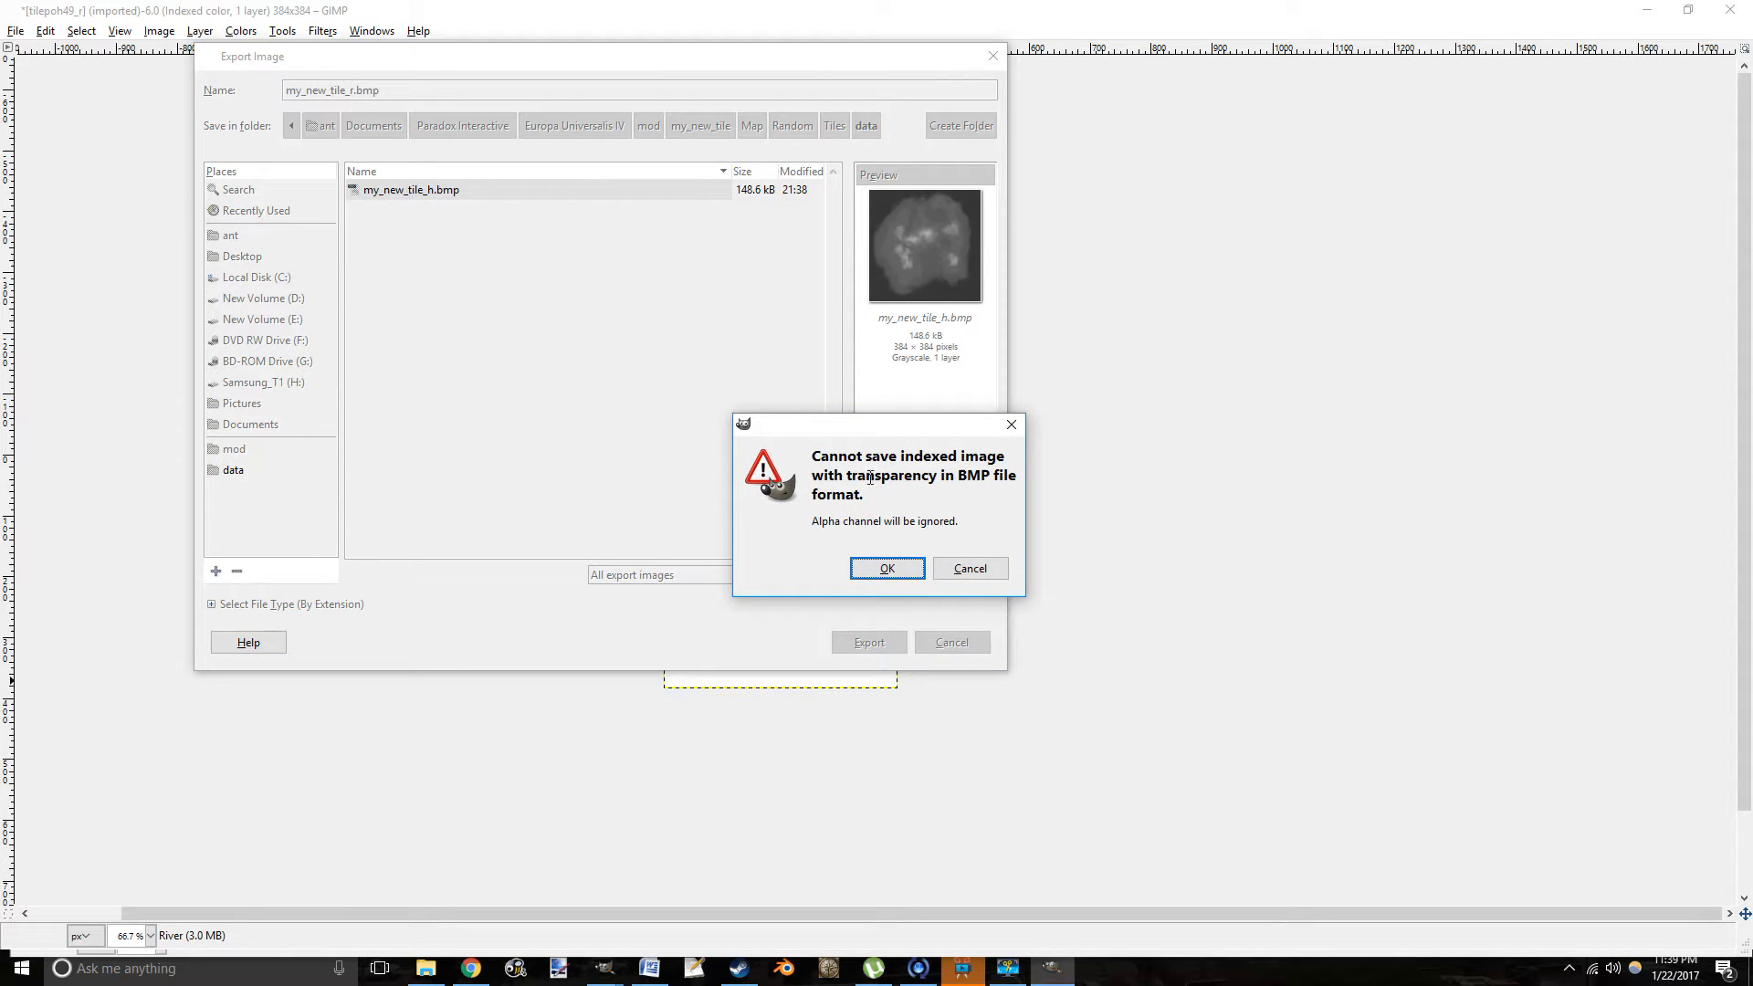
pyautogui.moveTo(815, 456)
pyautogui.mouseDown()
pyautogui.moveTo(902, 503)
pyautogui.moveTo(810, 454)
pyautogui.mouseUp()
pyautogui.click(902, 503)
pyautogui.click(893, 487)
pyautogui.click(883, 569)
# Enable the compatibility option "Do not write color space information" and finish the BMP export without run-length encoding.
pyautogui.moveTo(854, 438); pyautogui.dragTo(708, 349)
pyautogui.click(740, 478)
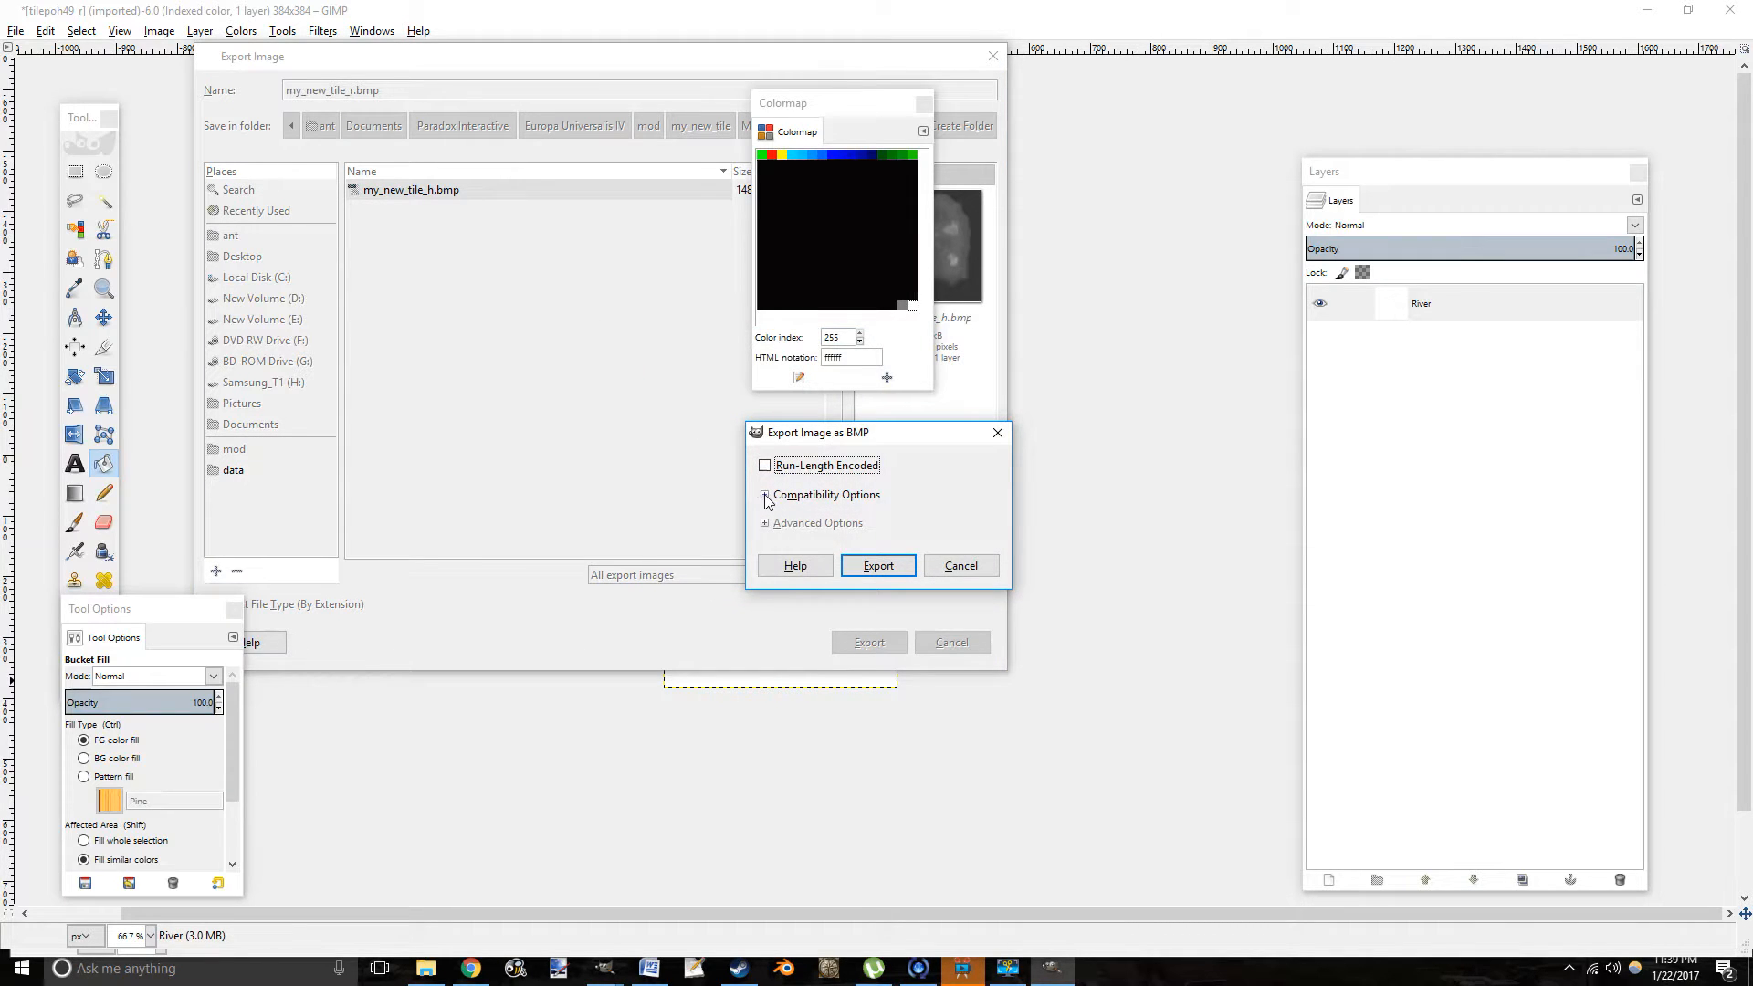
pyautogui.click(763, 495)
pyautogui.click(775, 525)
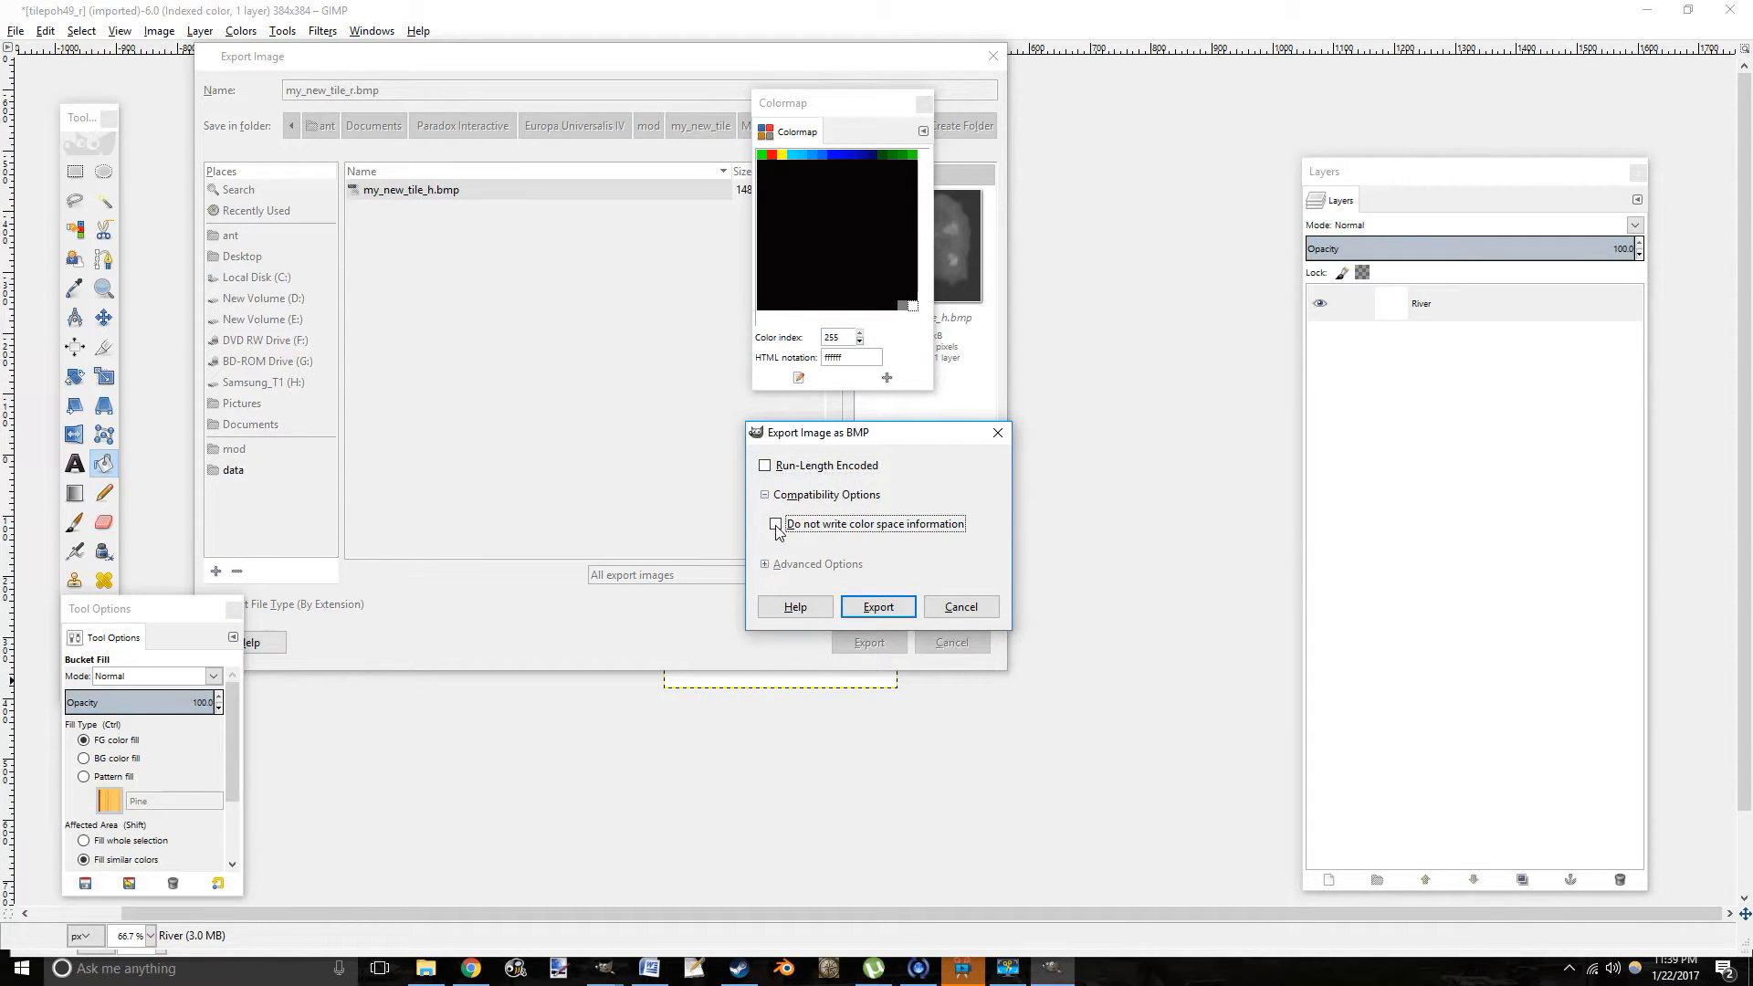
pyautogui.moveTo(810, 430); pyautogui.dragTo(652, 395)
pyautogui.click(617, 489)
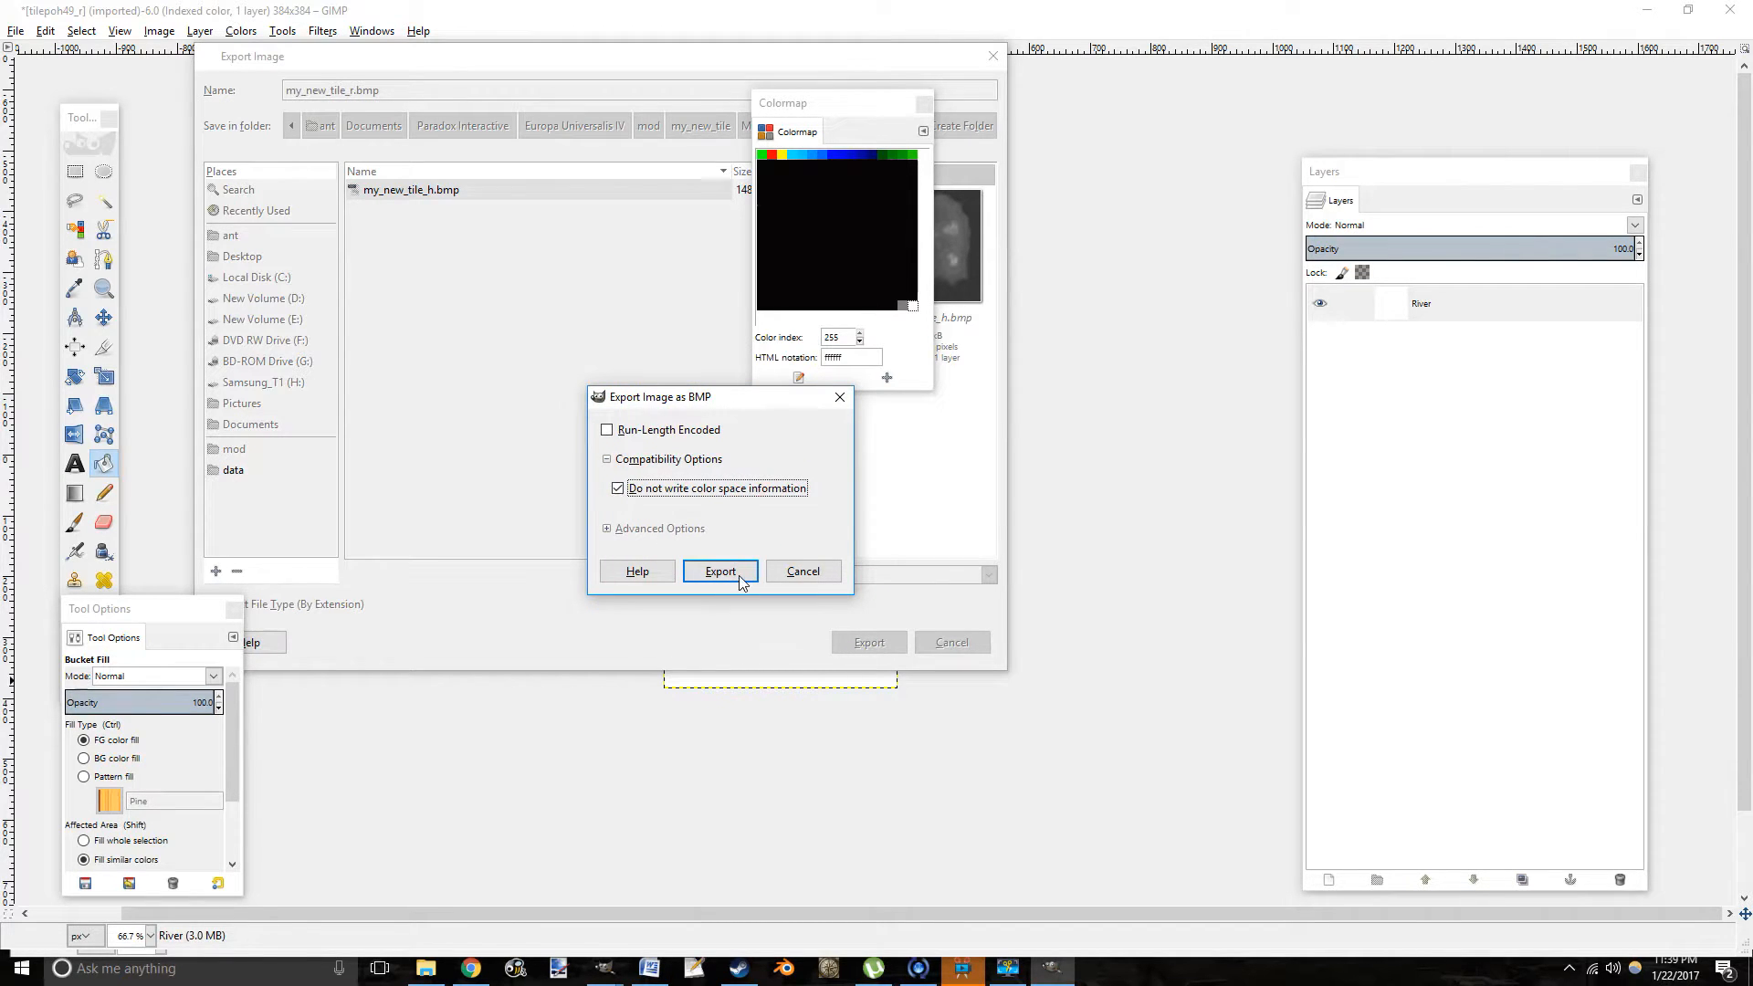
pyautogui.moveTo(714, 405); pyautogui.dragTo(914, 375)
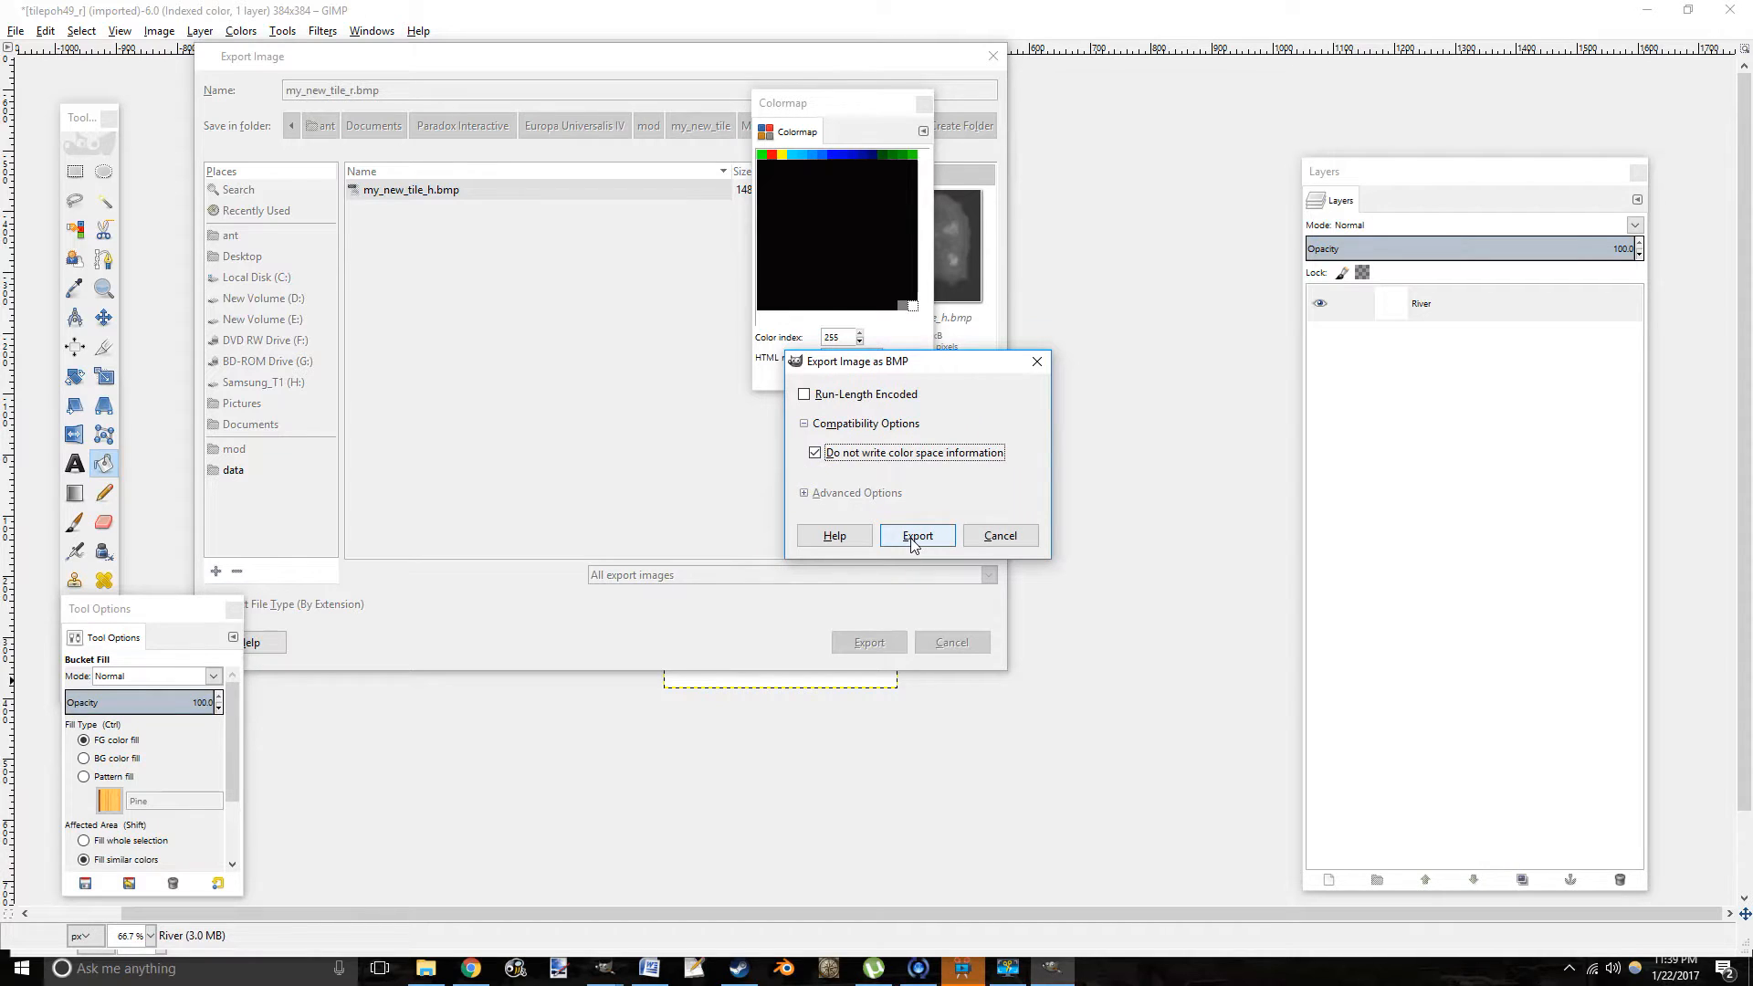
pyautogui.click(916, 536)
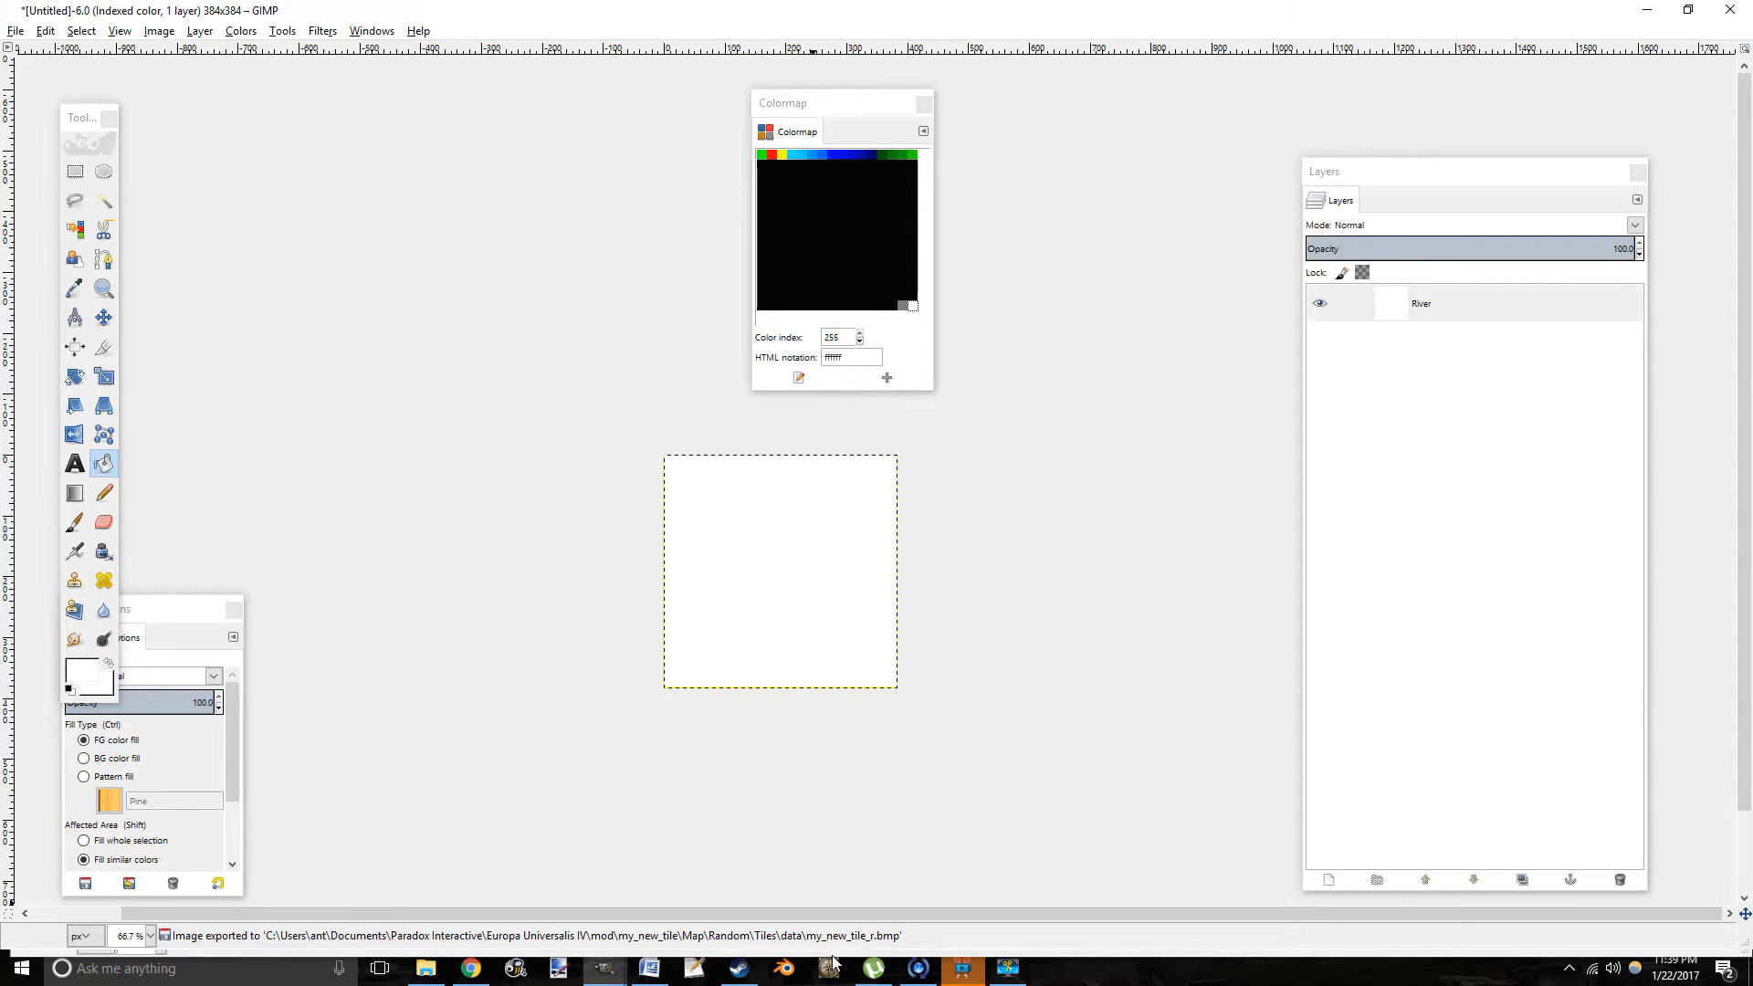
# Copy the white River layer's pixels and switch to the my_new_tile_master.xcf image.
pyautogui.click(604, 968)
pyautogui.moveTo(563, 887)
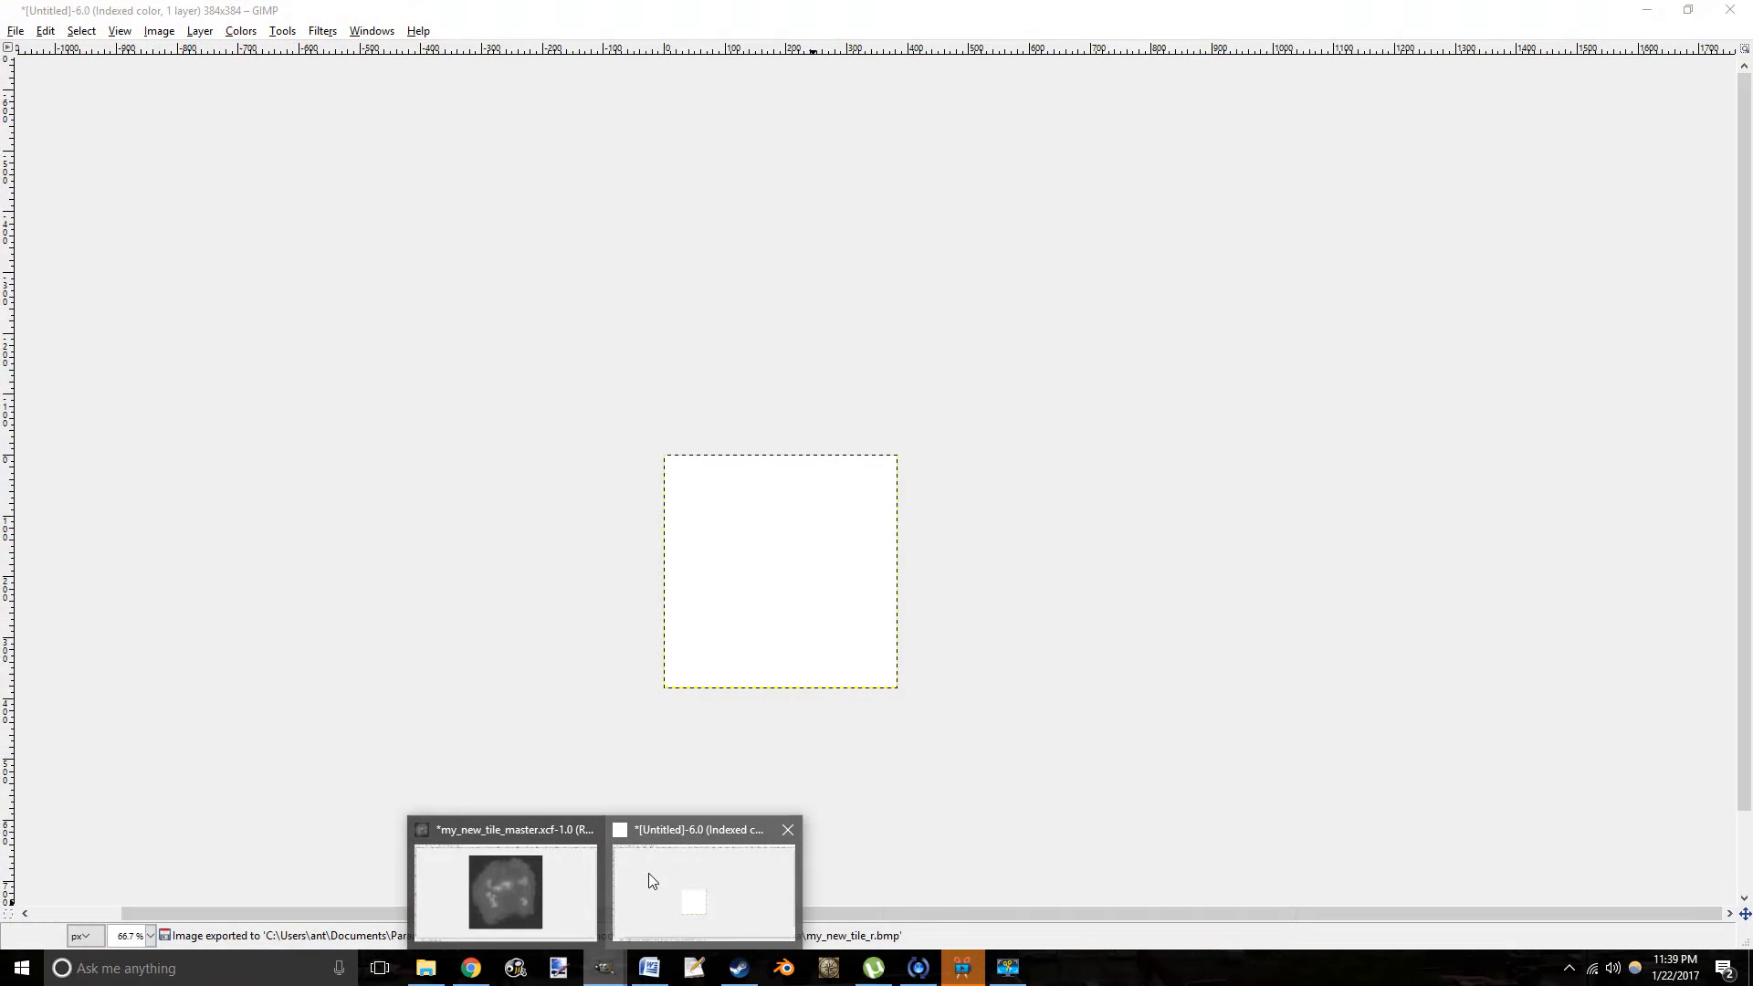
pyautogui.click(647, 880)
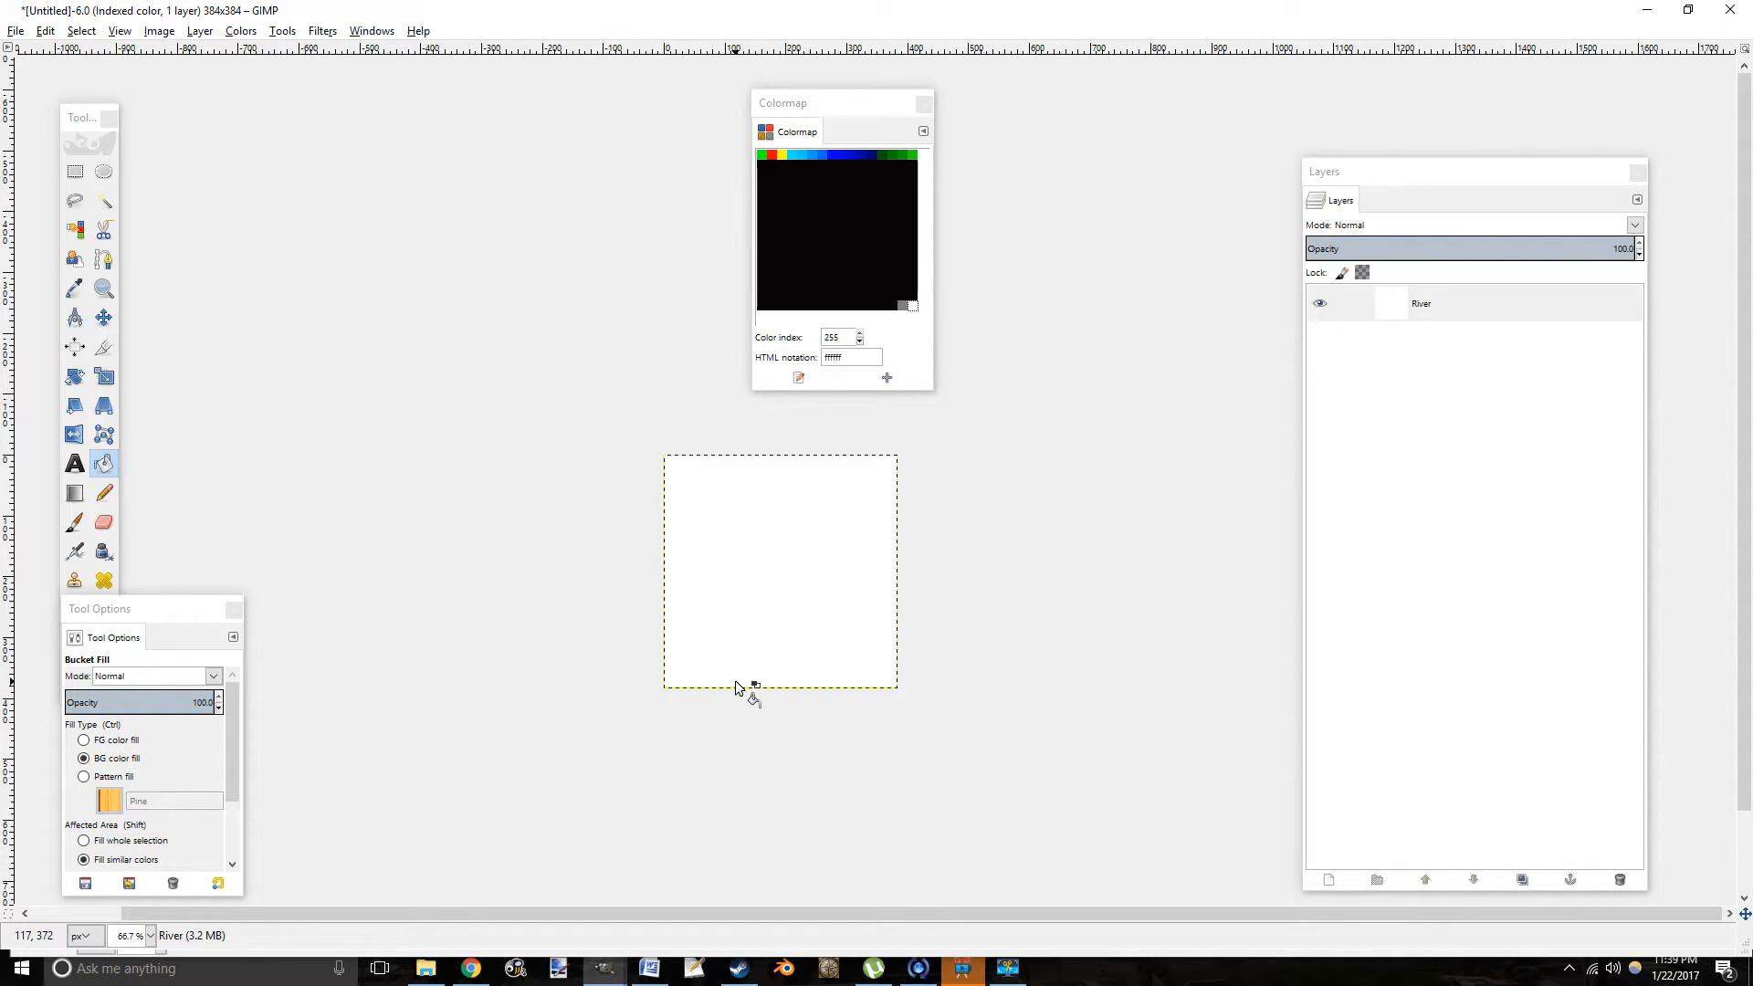
pyautogui.hotkey('ctrl', 'c')
pyautogui.moveTo(603, 968)
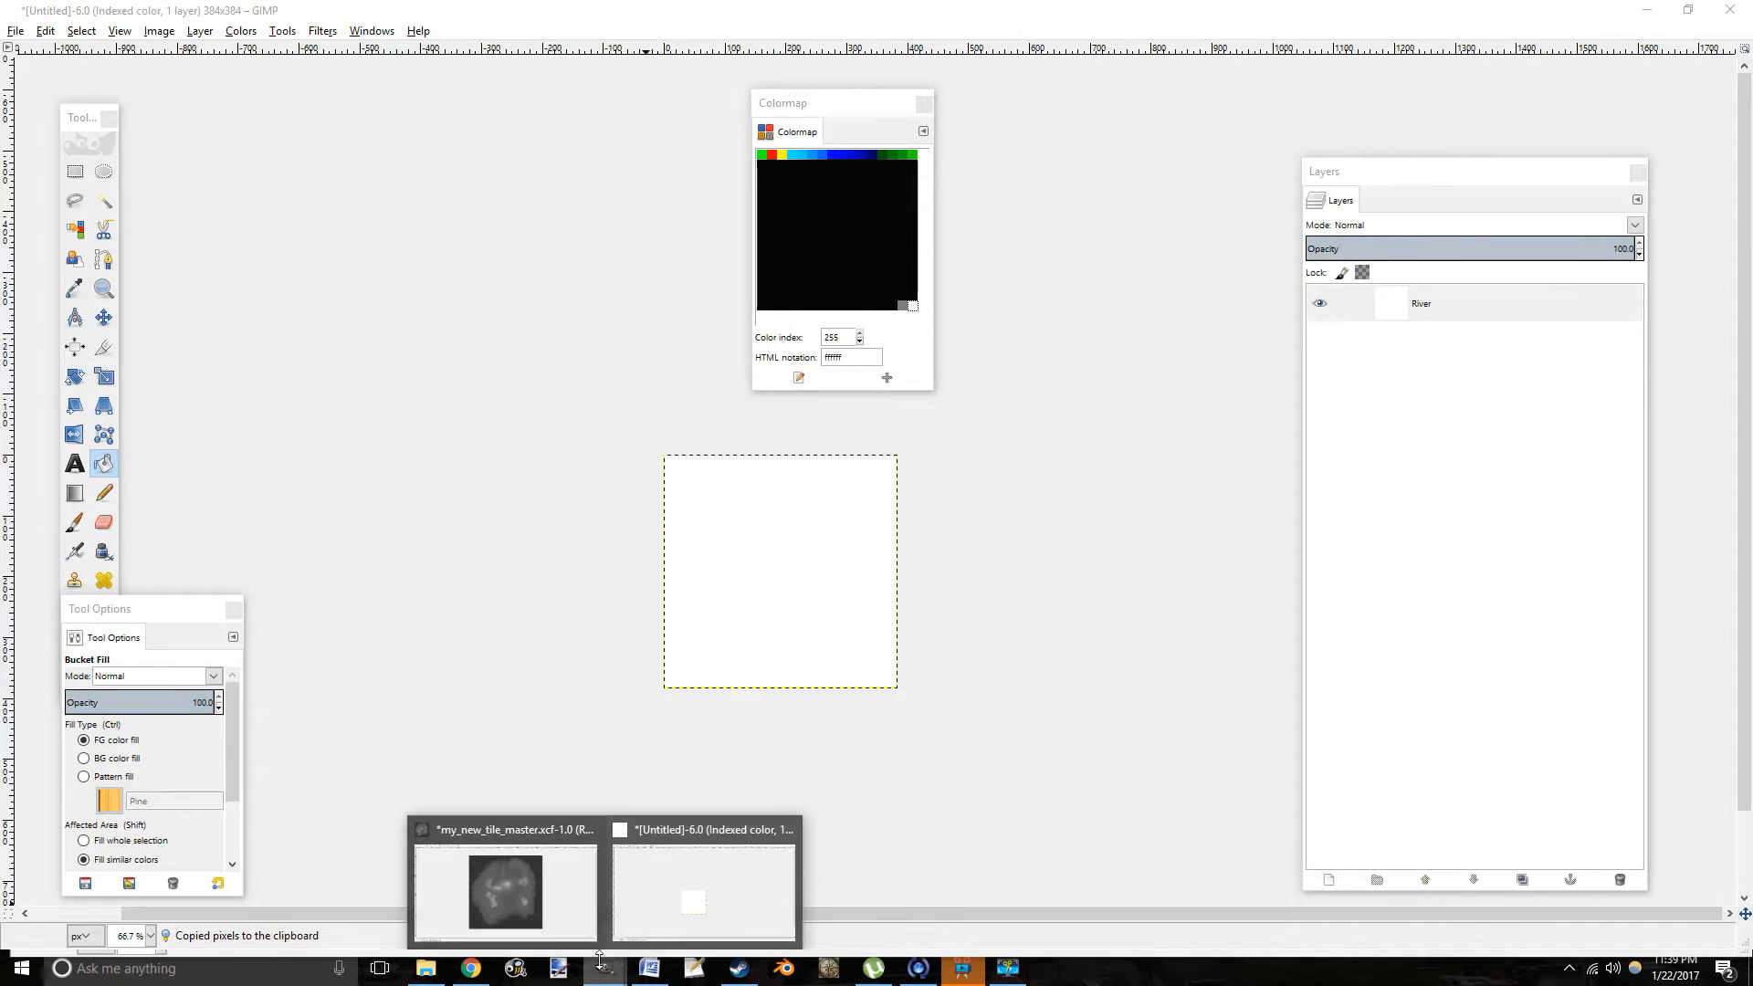
pyautogui.click(577, 897)
# Create a transparent 384 × 384 px layer named River inside the Rivermap group.
pyautogui.click(1406, 526)
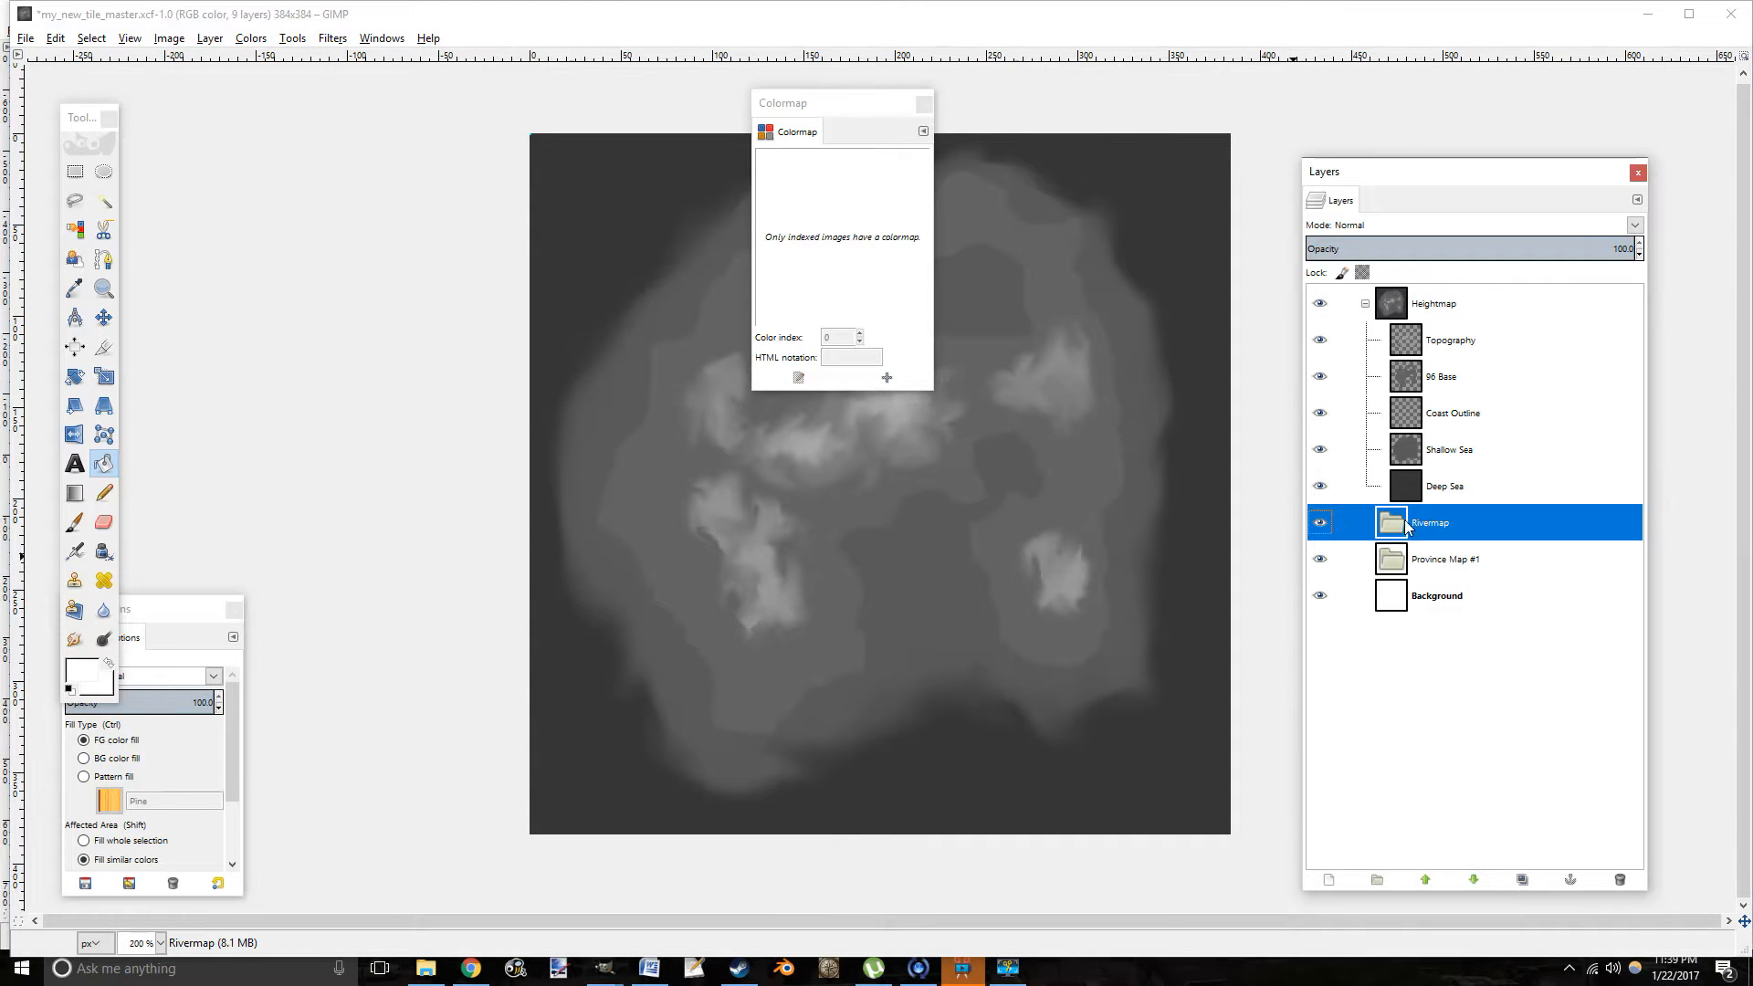
pyautogui.hotkey('ctrl', 'v')
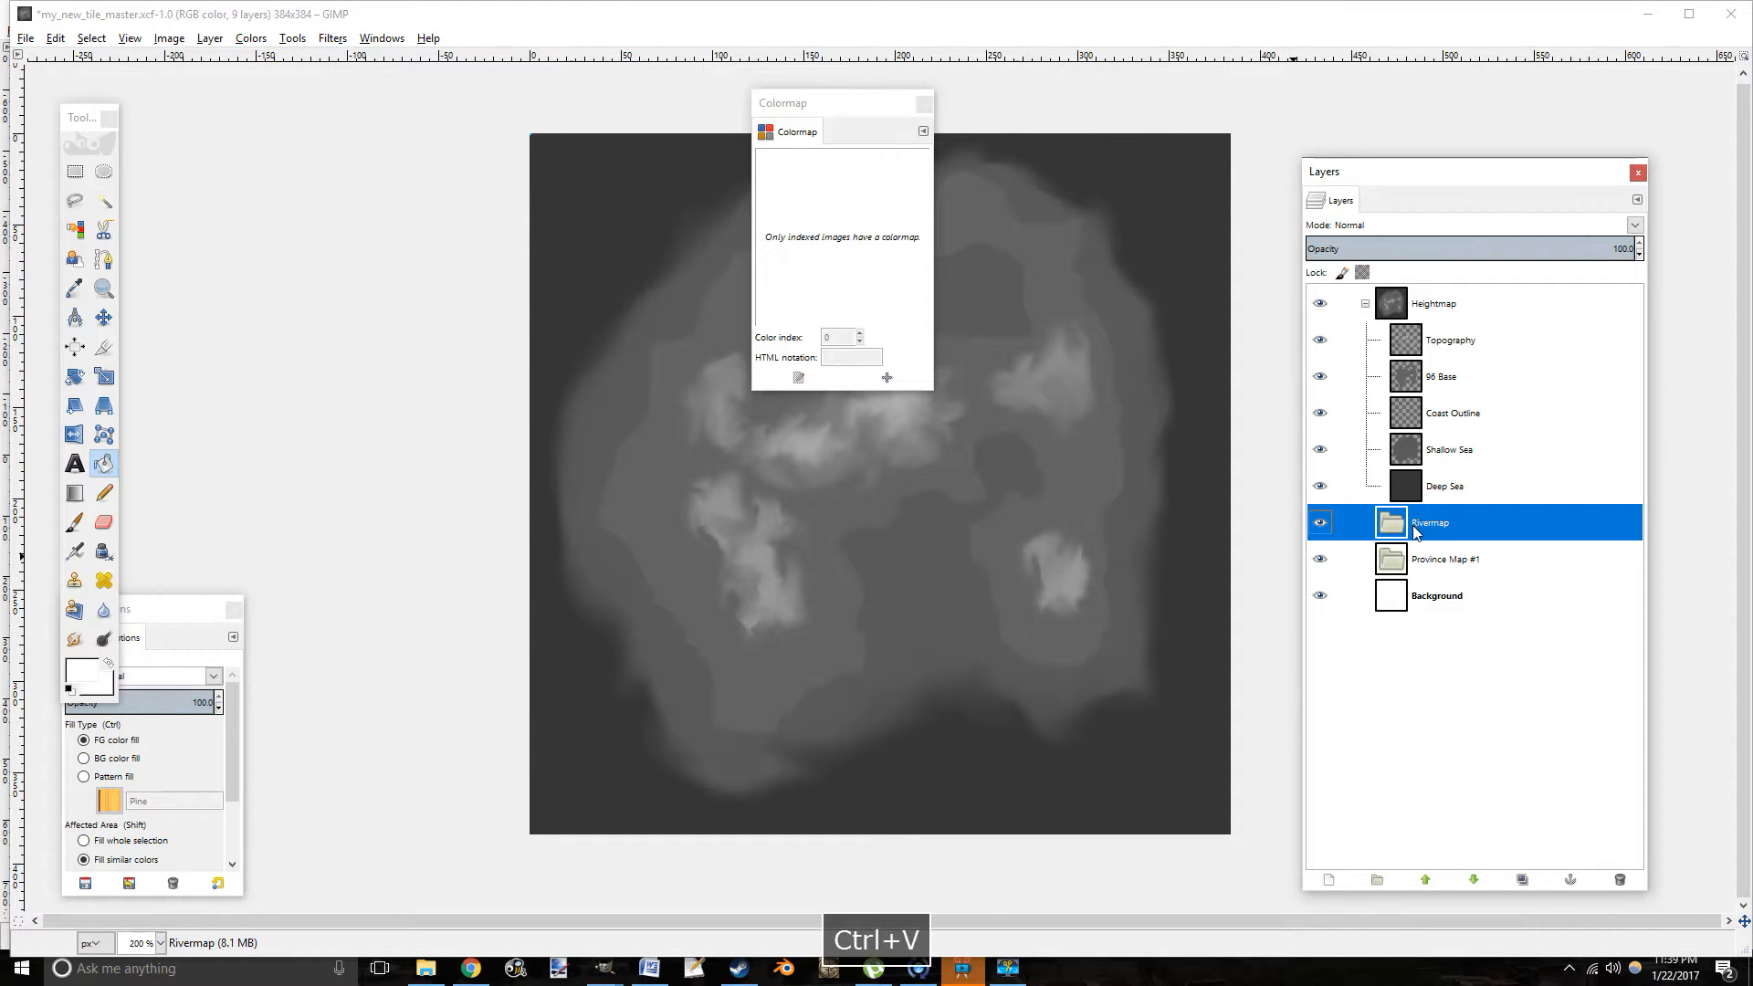
pyautogui.rightClick(1415, 527)
pyautogui.click(1452, 49)
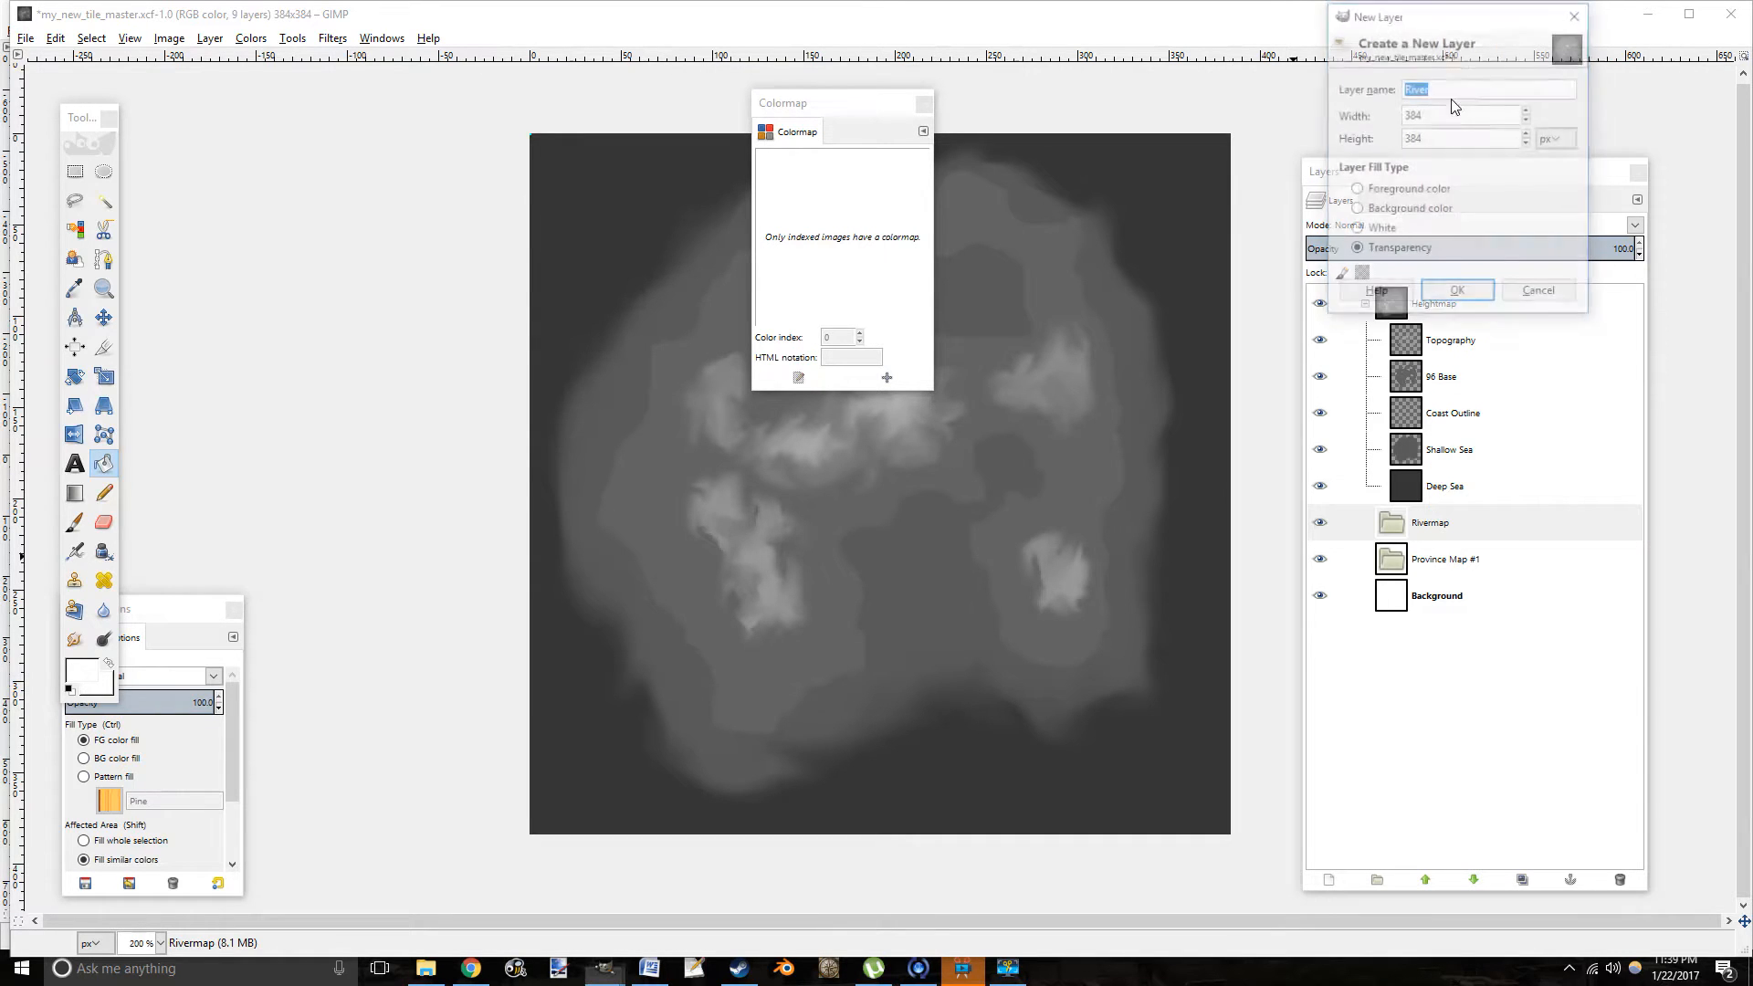
pyautogui.click(1459, 288)
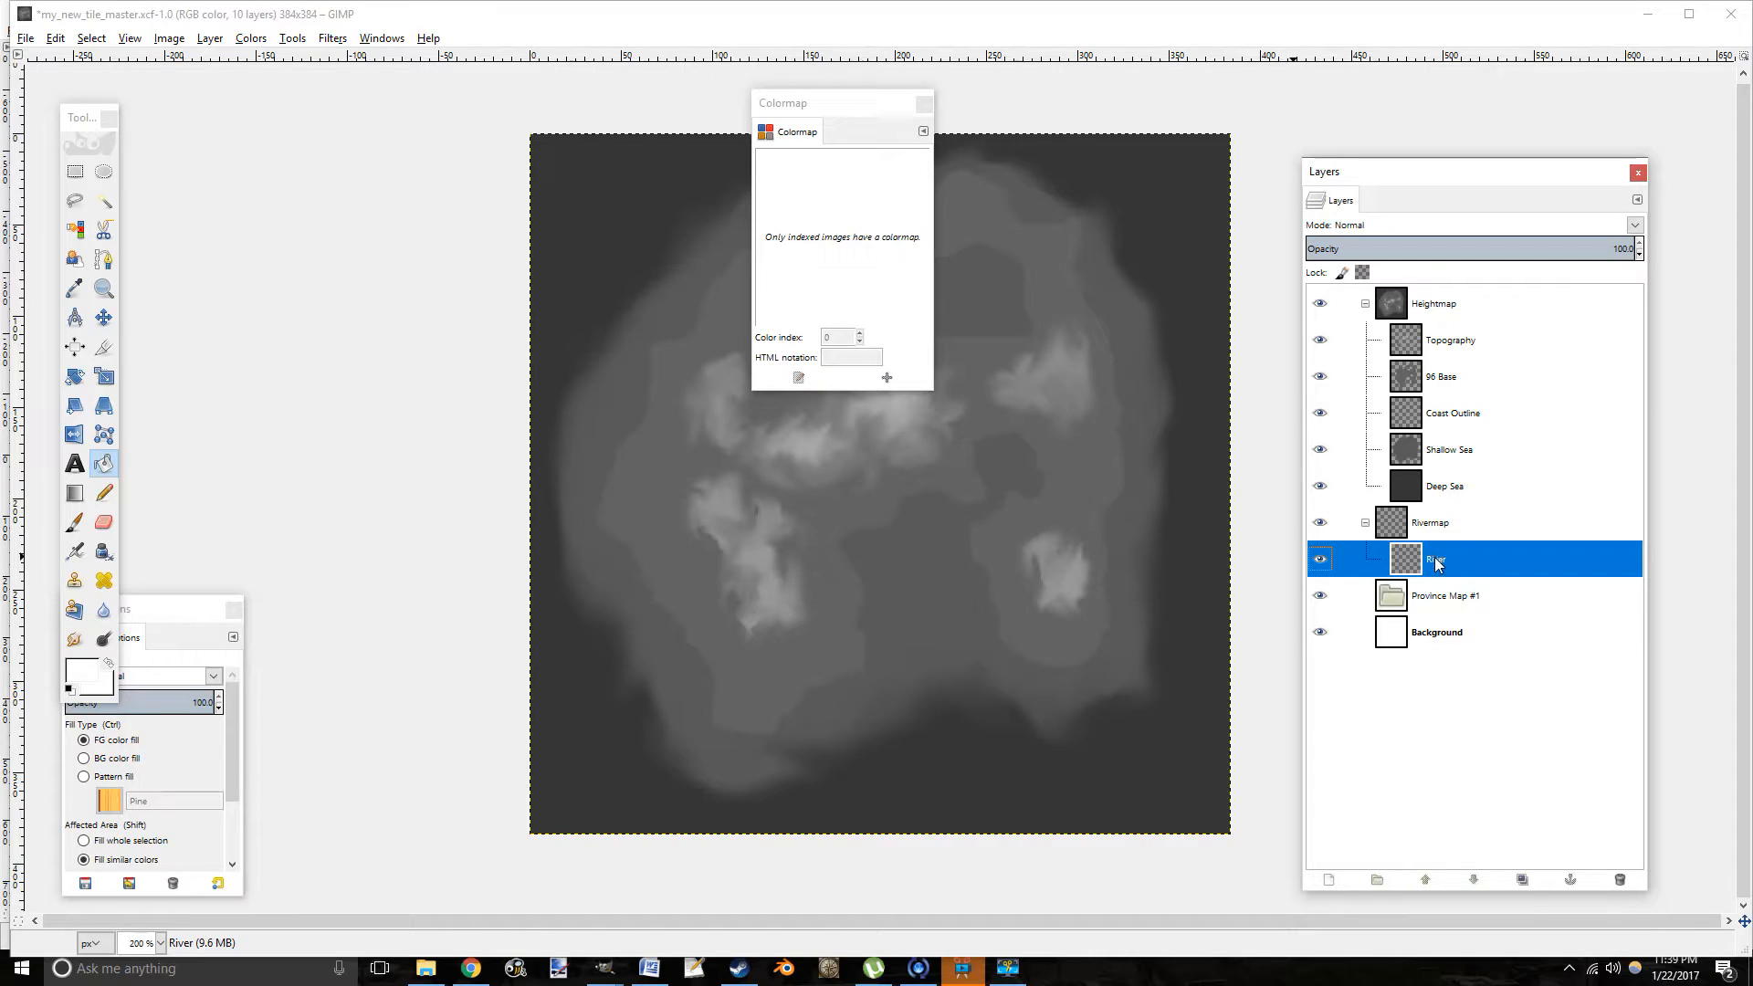
# Paste the copied white river image and anchor it onto the River layer in the Rivermap group.
pyautogui.hotkey('ctrl', 'v')
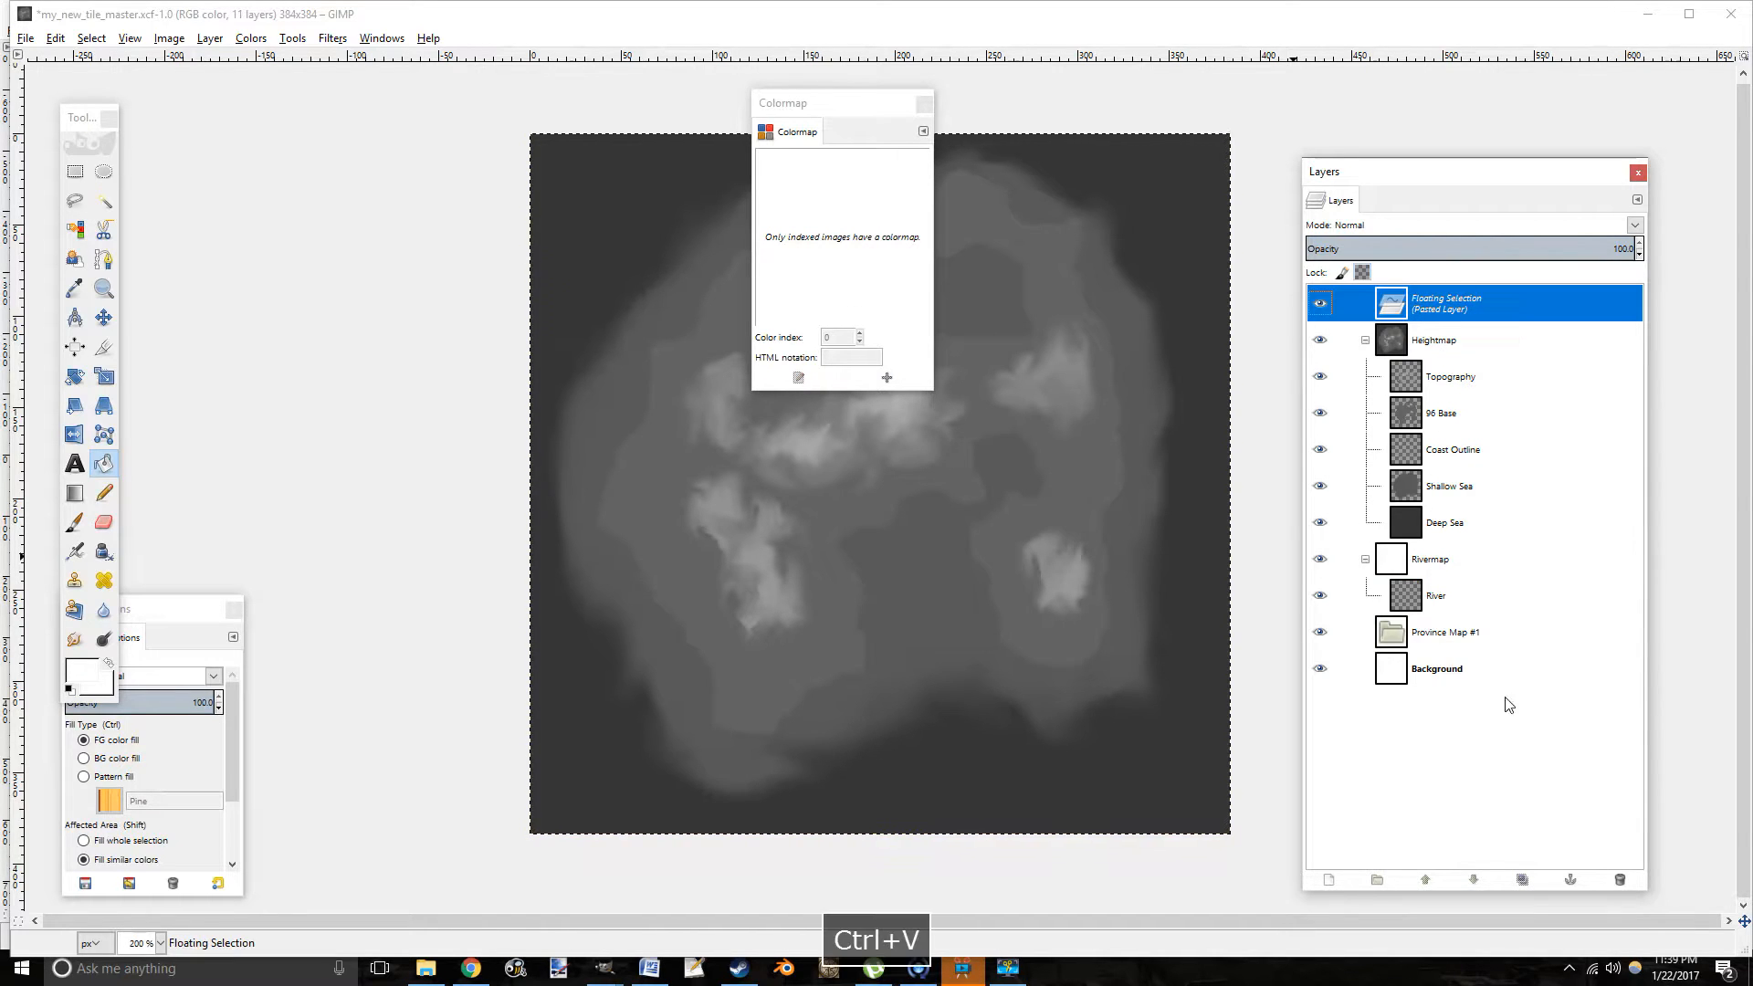
pyautogui.click(1567, 880)
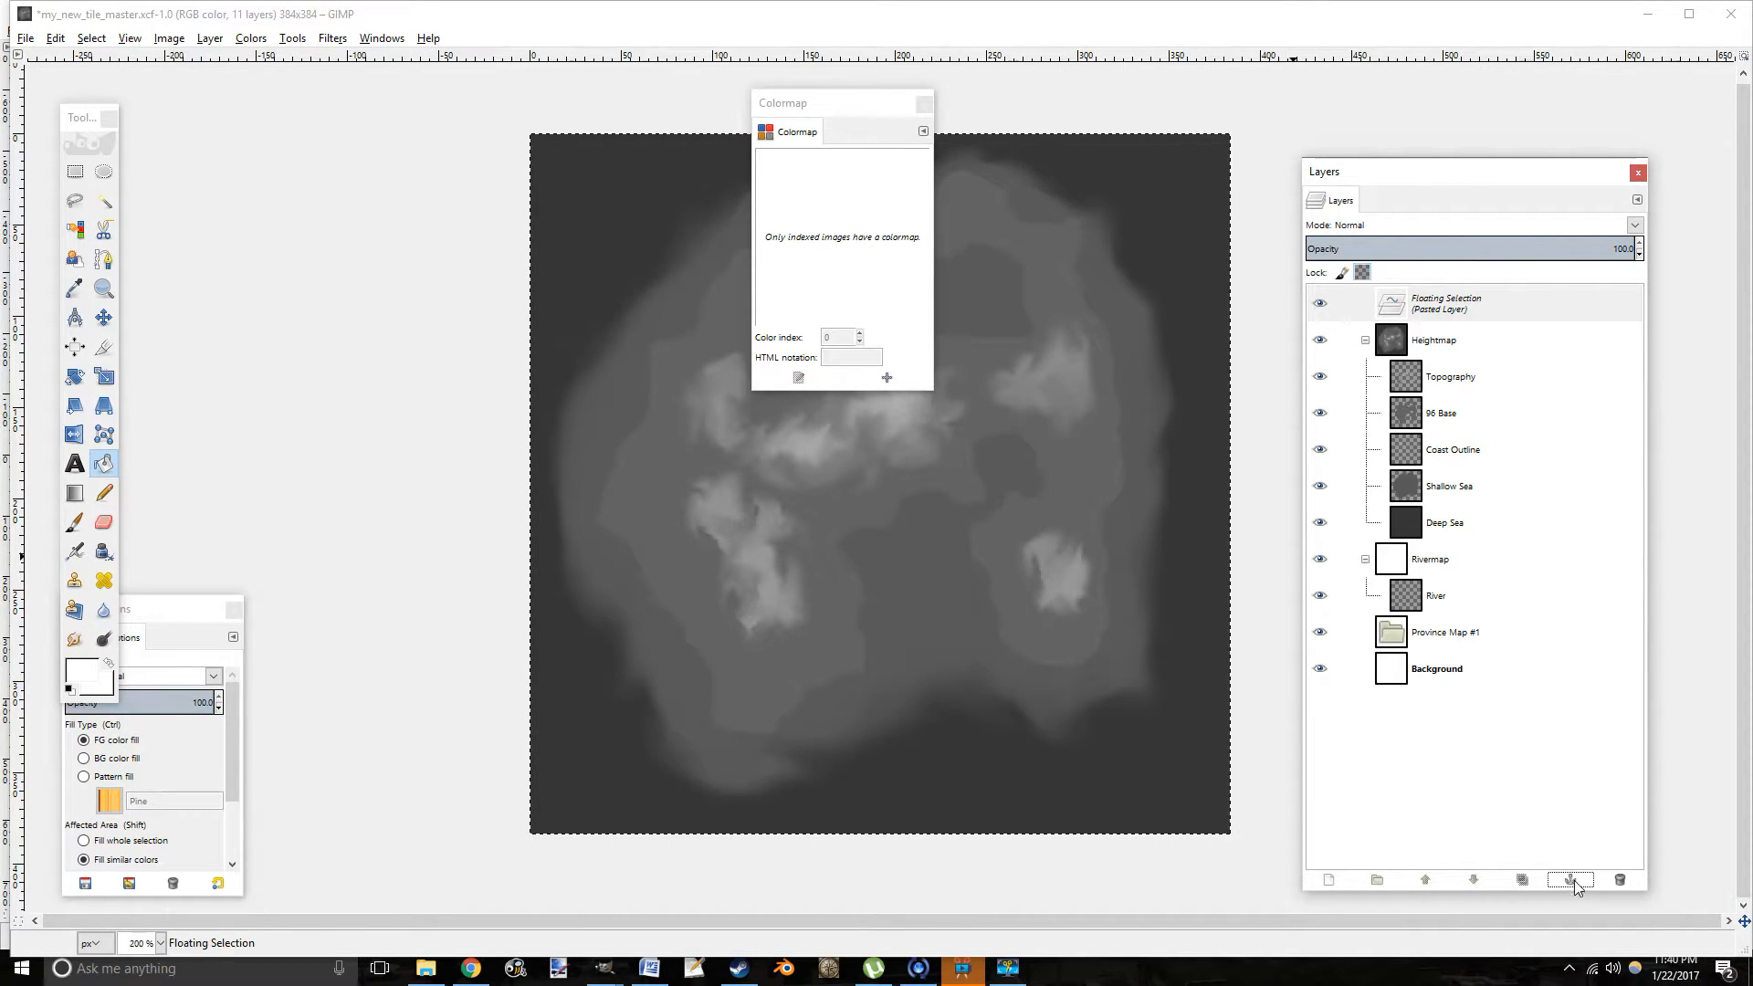
pyautogui.click(1568, 881)
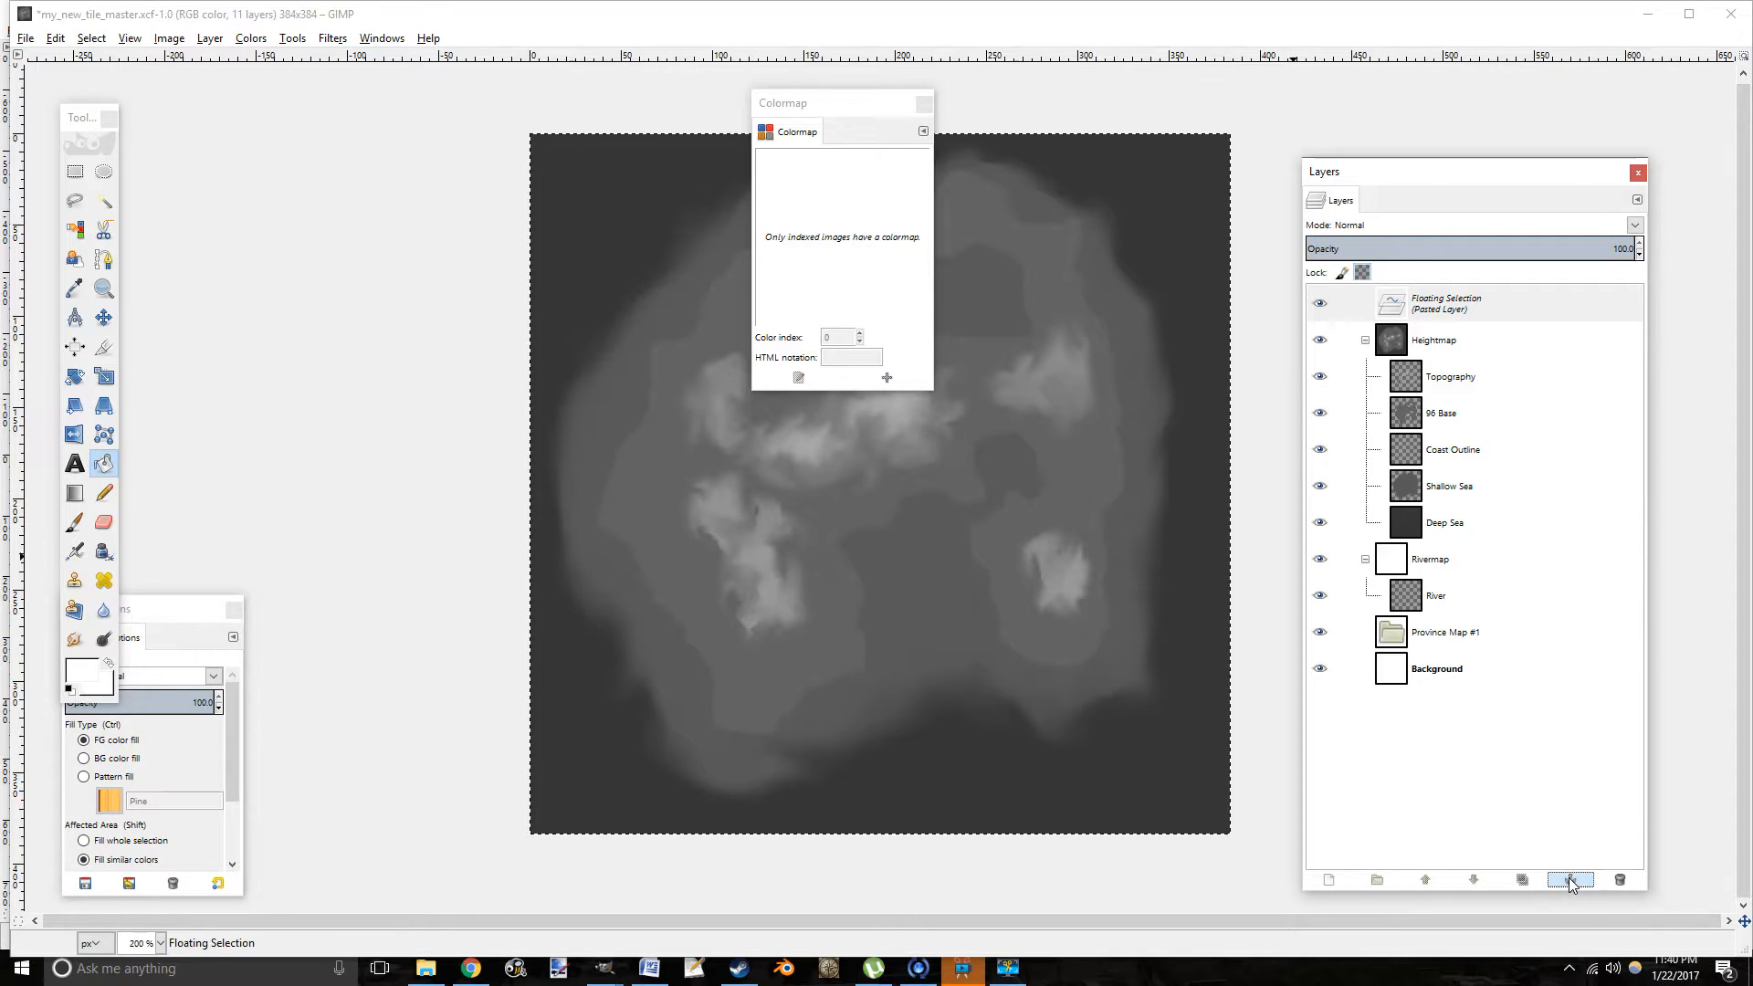
pyautogui.click(1453, 564)
# Close the Colormap window to clear the view of the tile.
pyautogui.moveTo(860, 107); pyautogui.dragTo(373, 101)
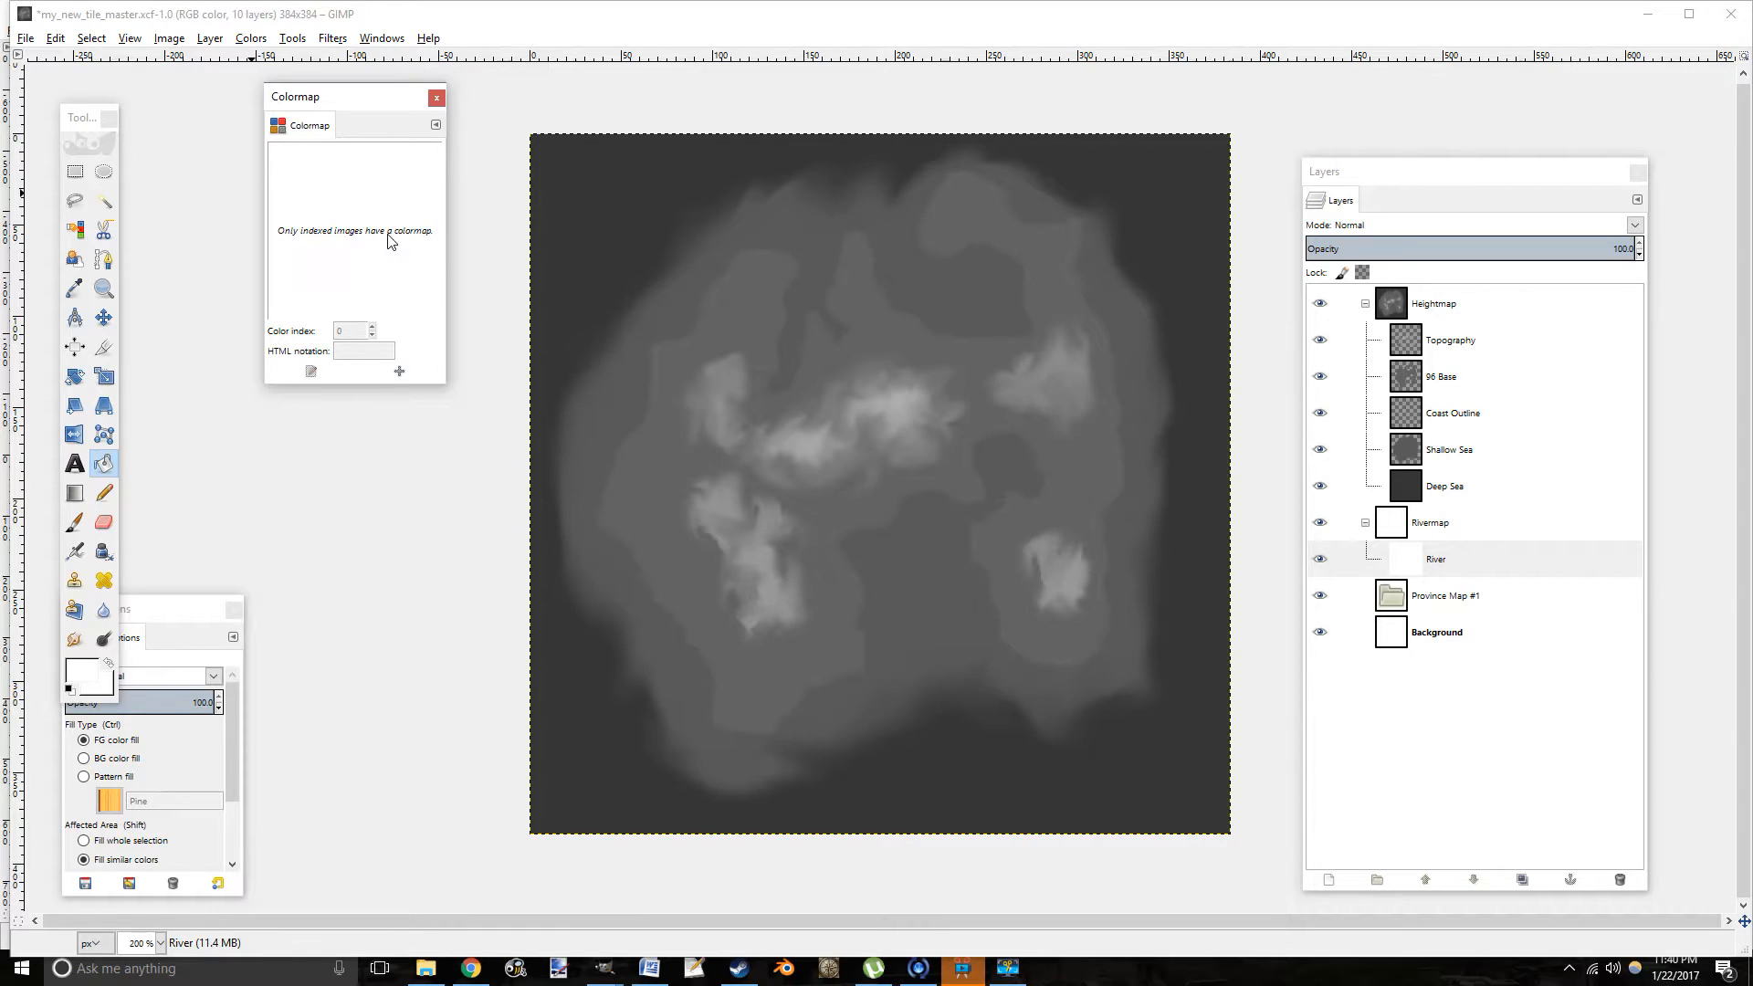
pyautogui.click(436, 97)
pyautogui.moveTo(782, 352); pyautogui.dragTo(675, 272)
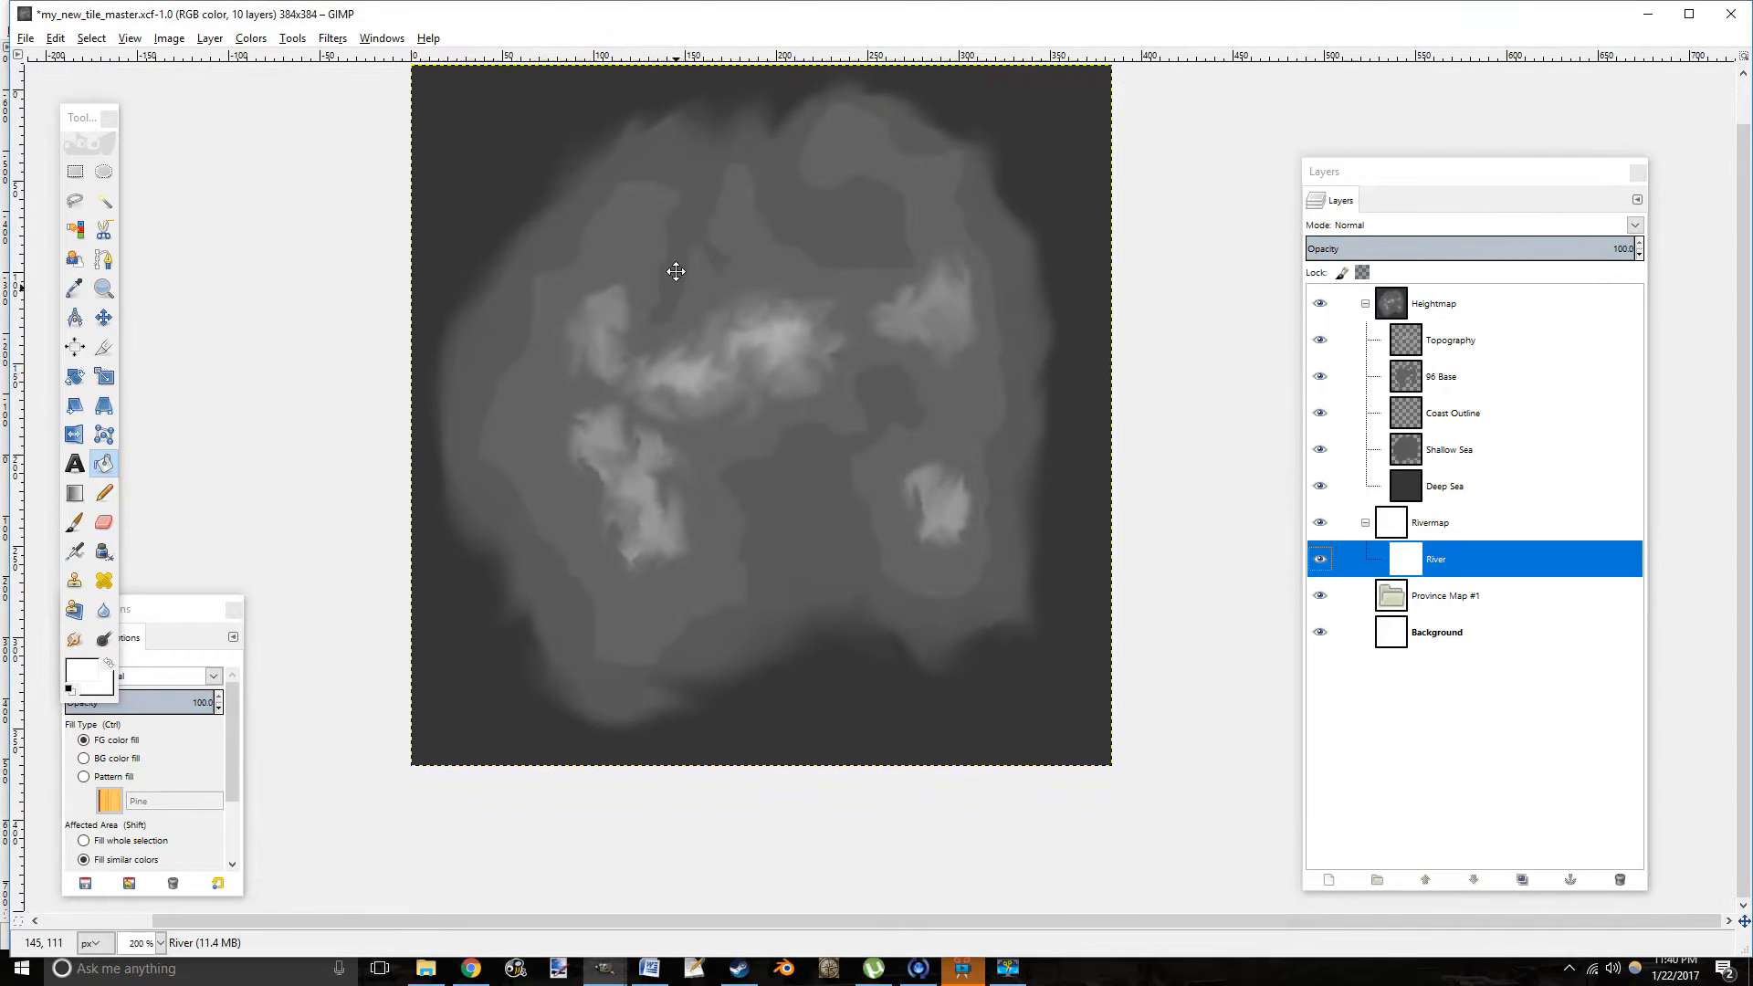
pyautogui.moveTo(770, 353); pyautogui.dragTo(845, 381)
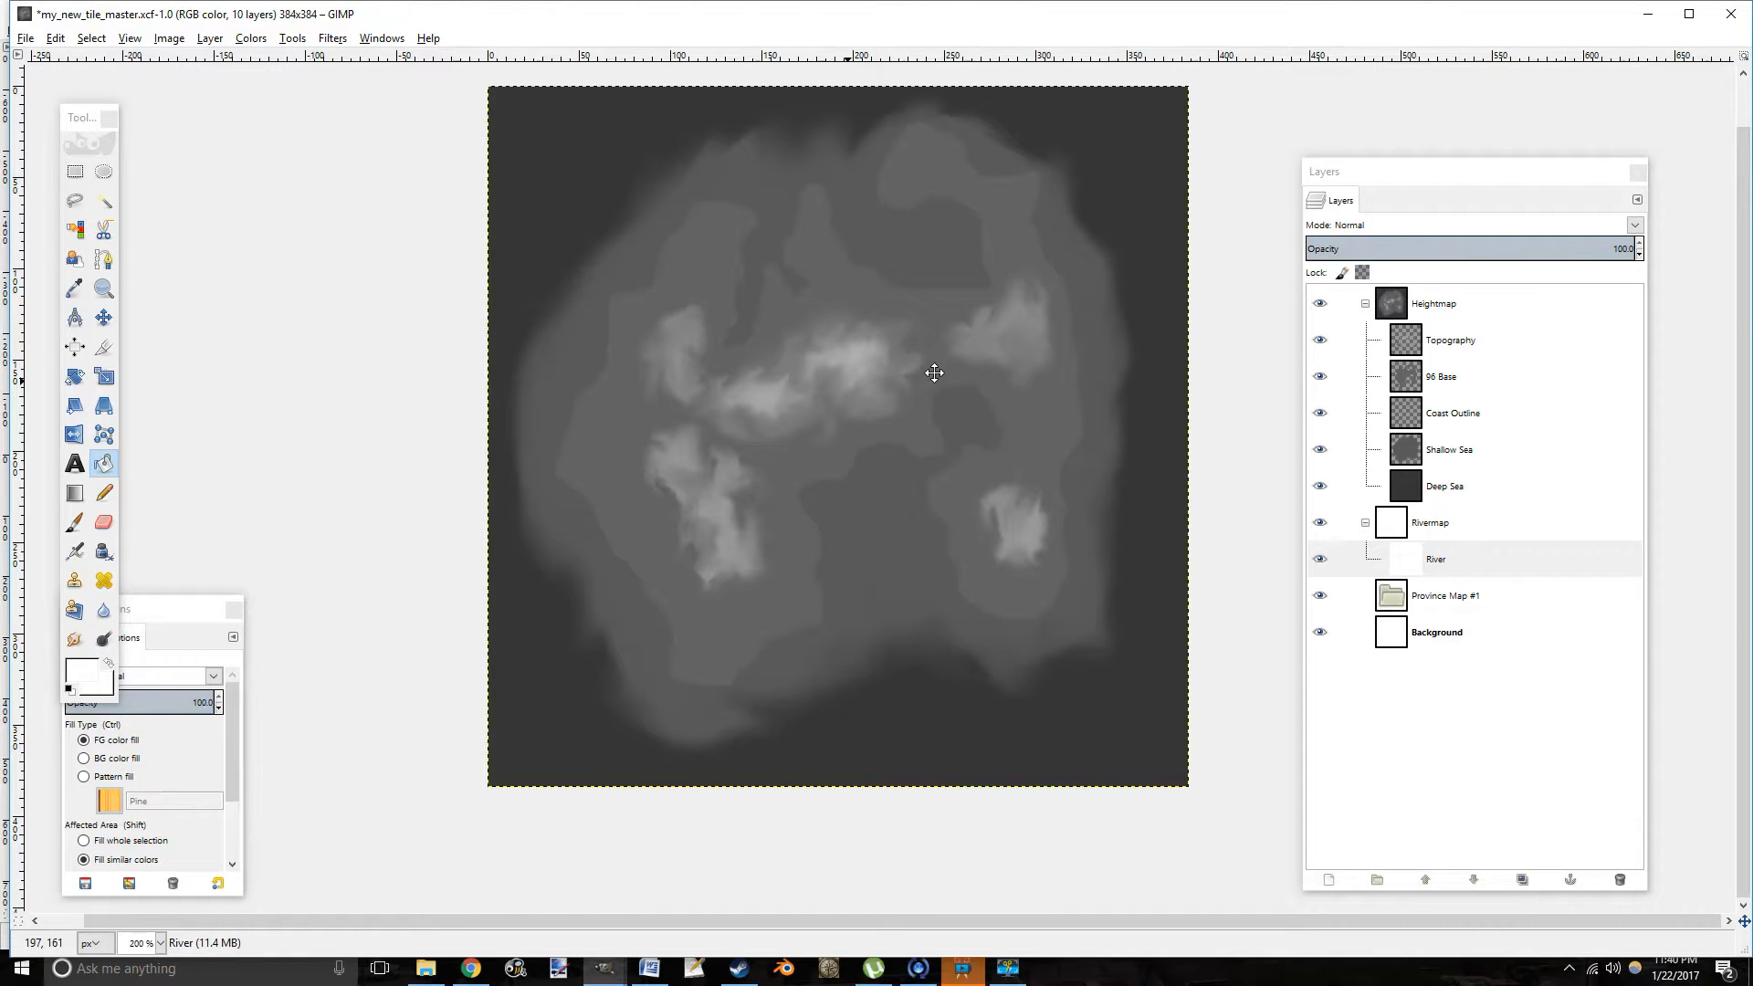
pyautogui.moveTo(900, 364); pyautogui.dragTo(928, 411)
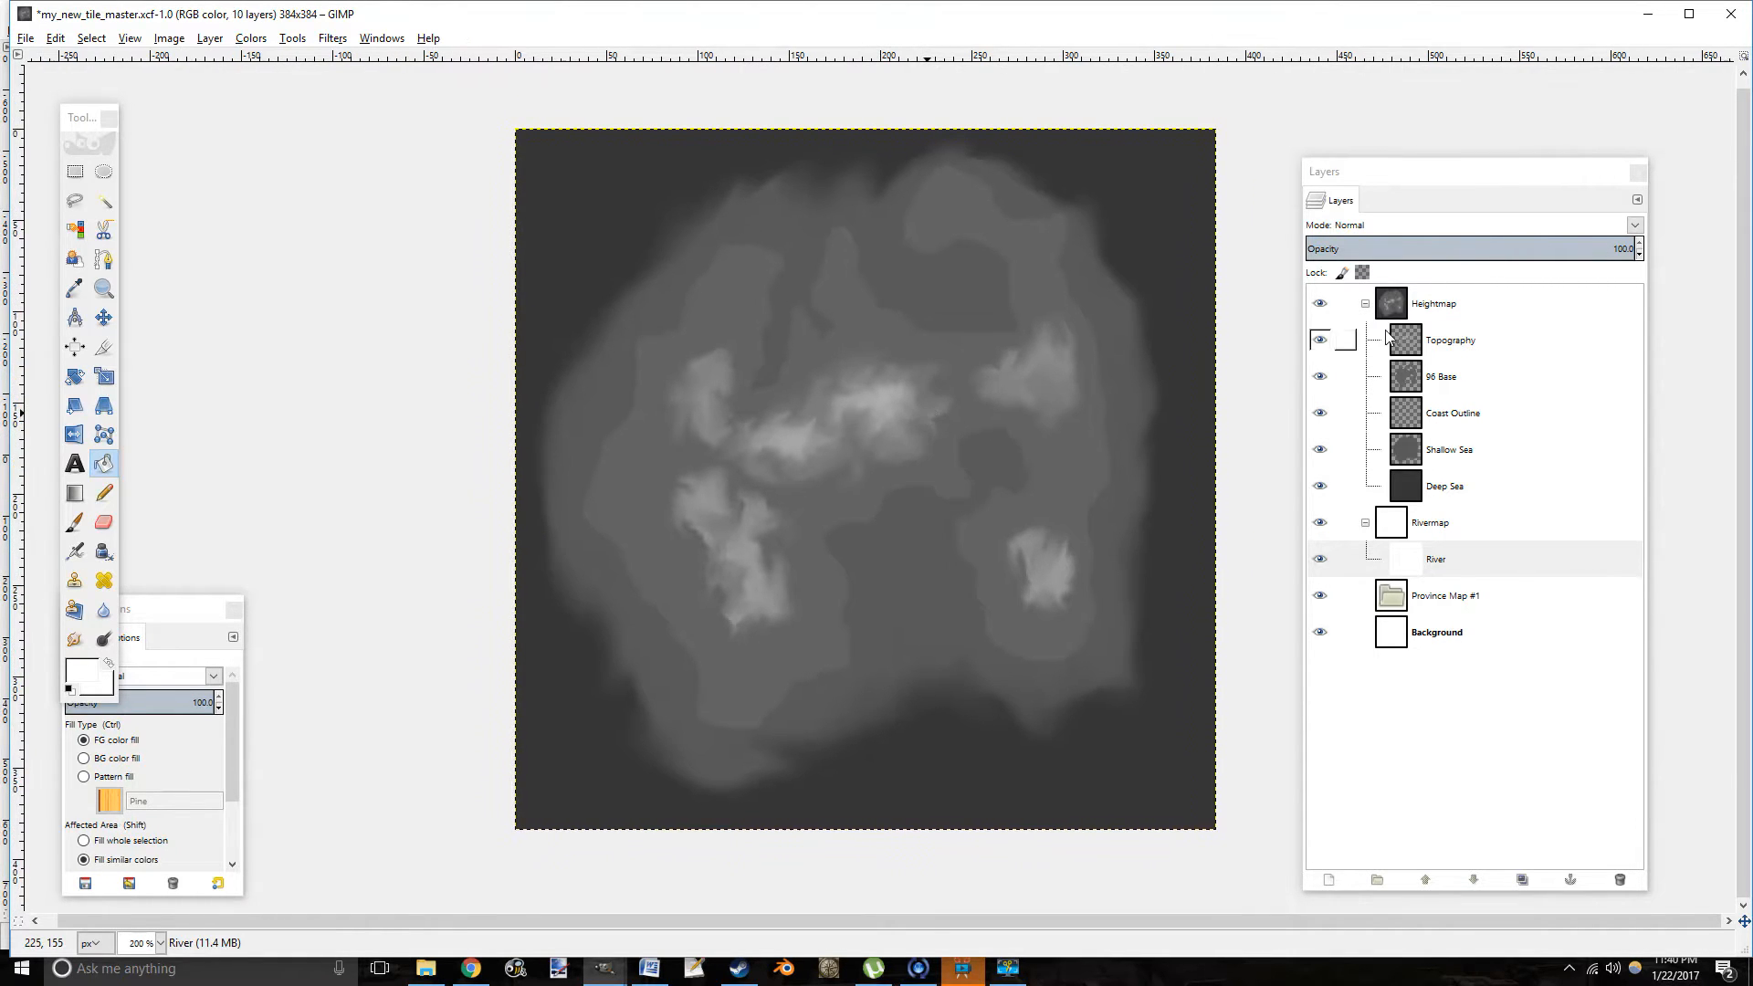
# Copy the Heightmap group's pixels and create a transparent 384 × 384 px layer named Province Map Base inside the Province Map #1 group.
pyautogui.click(1468, 307)
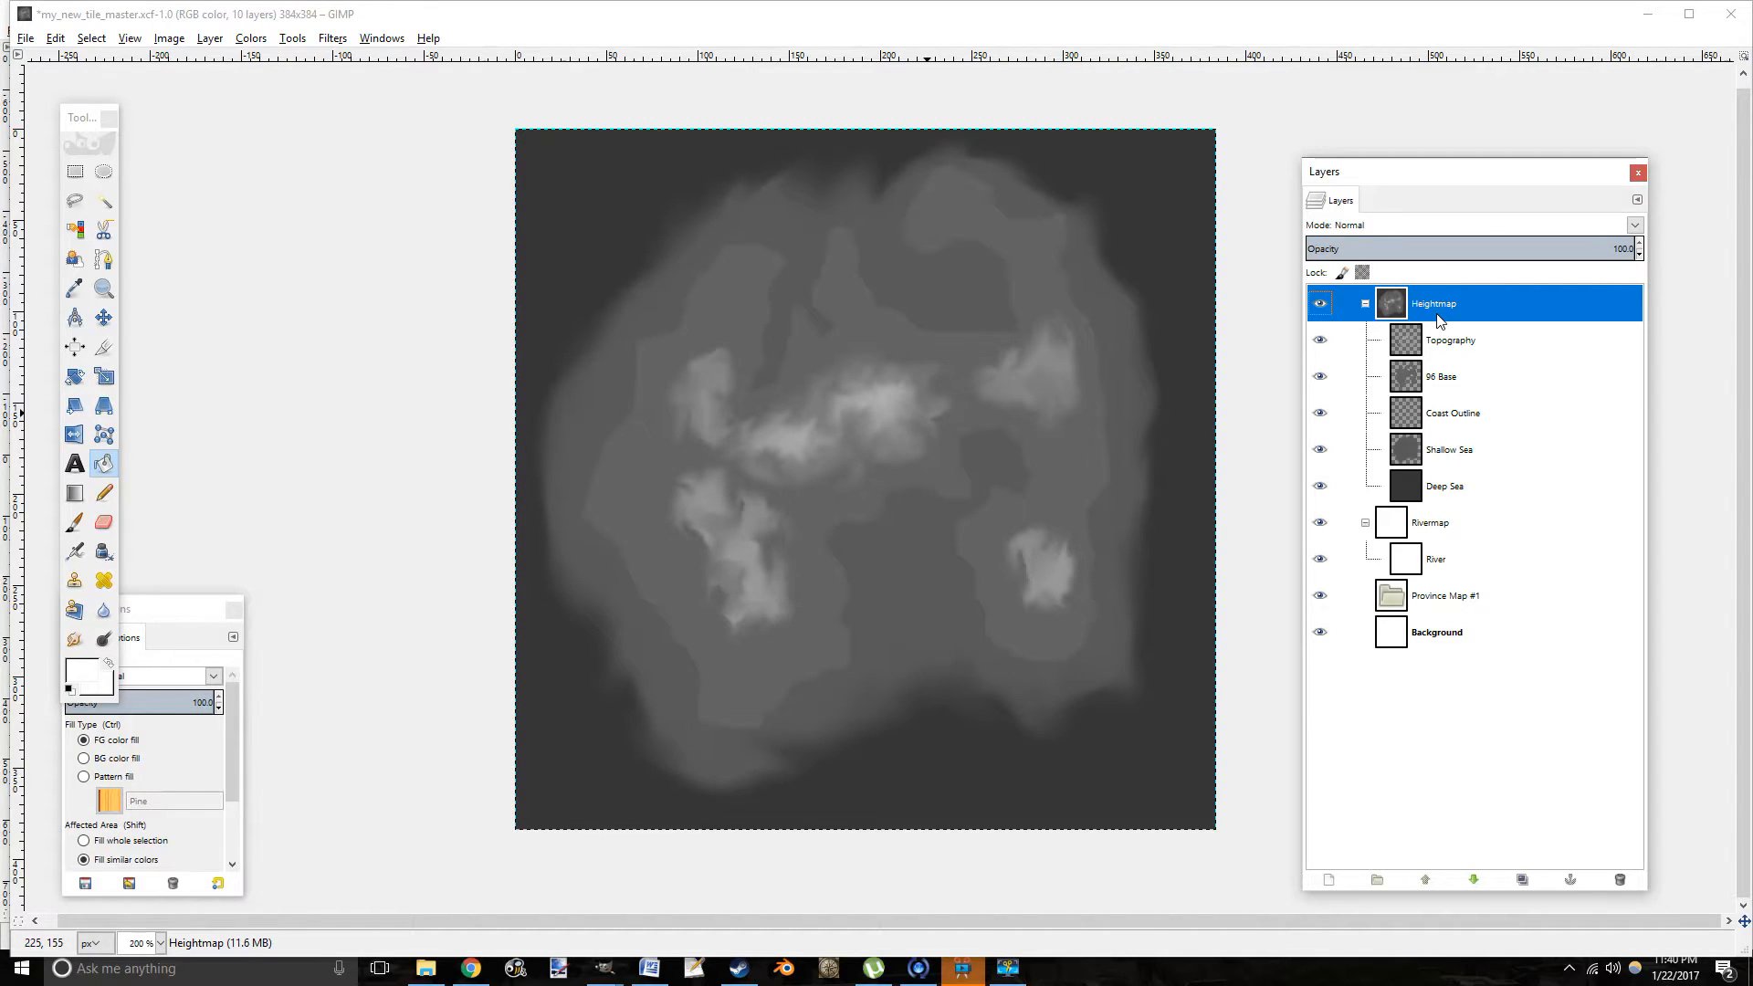
pyautogui.hotkey('ctrl', 'shift', 'c')
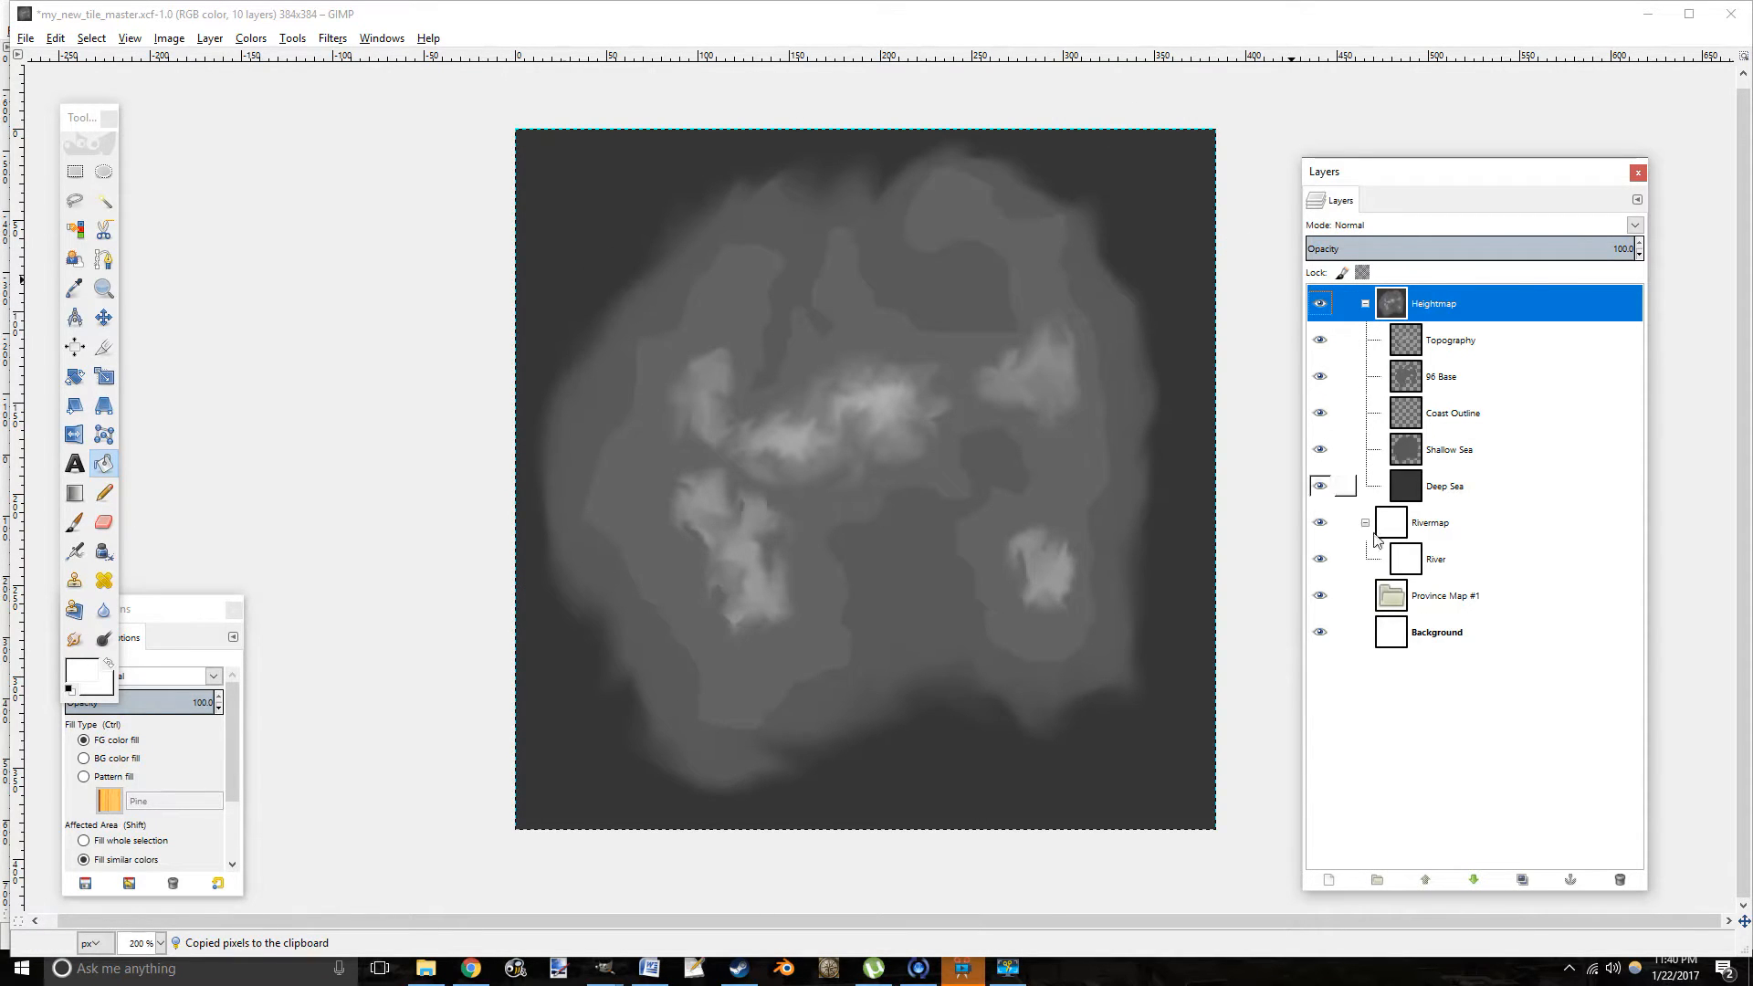
pyautogui.click(1423, 595)
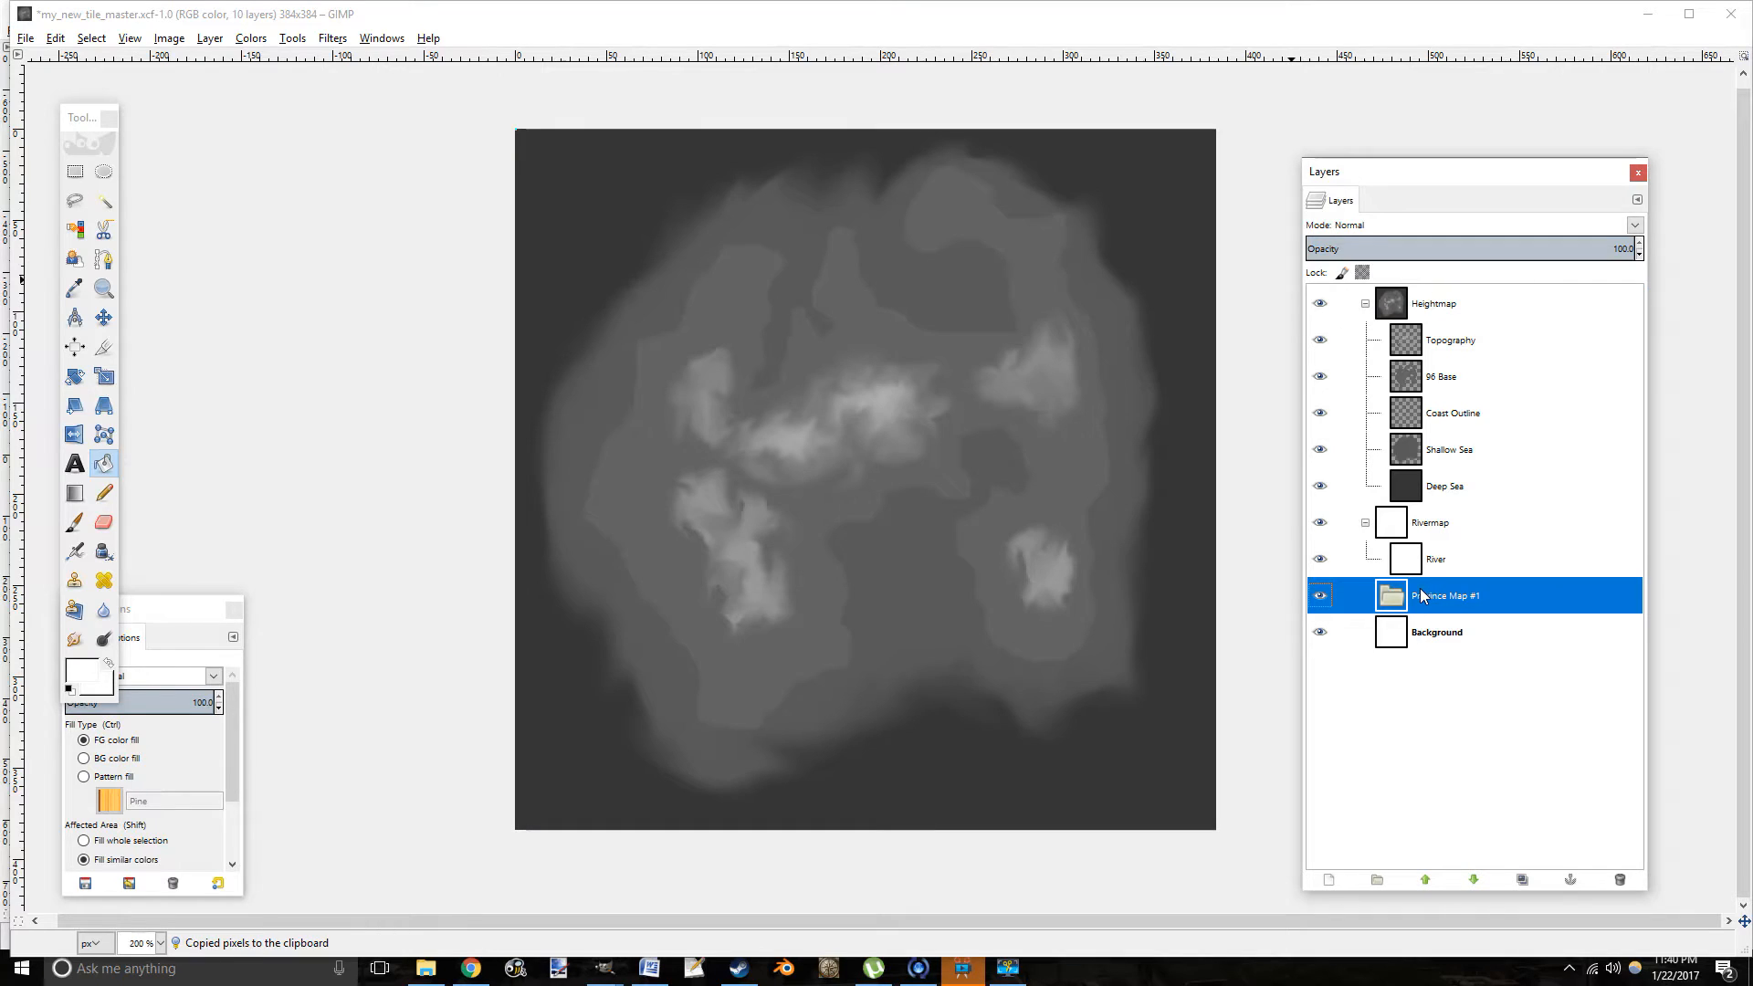
pyautogui.click(1328, 880)
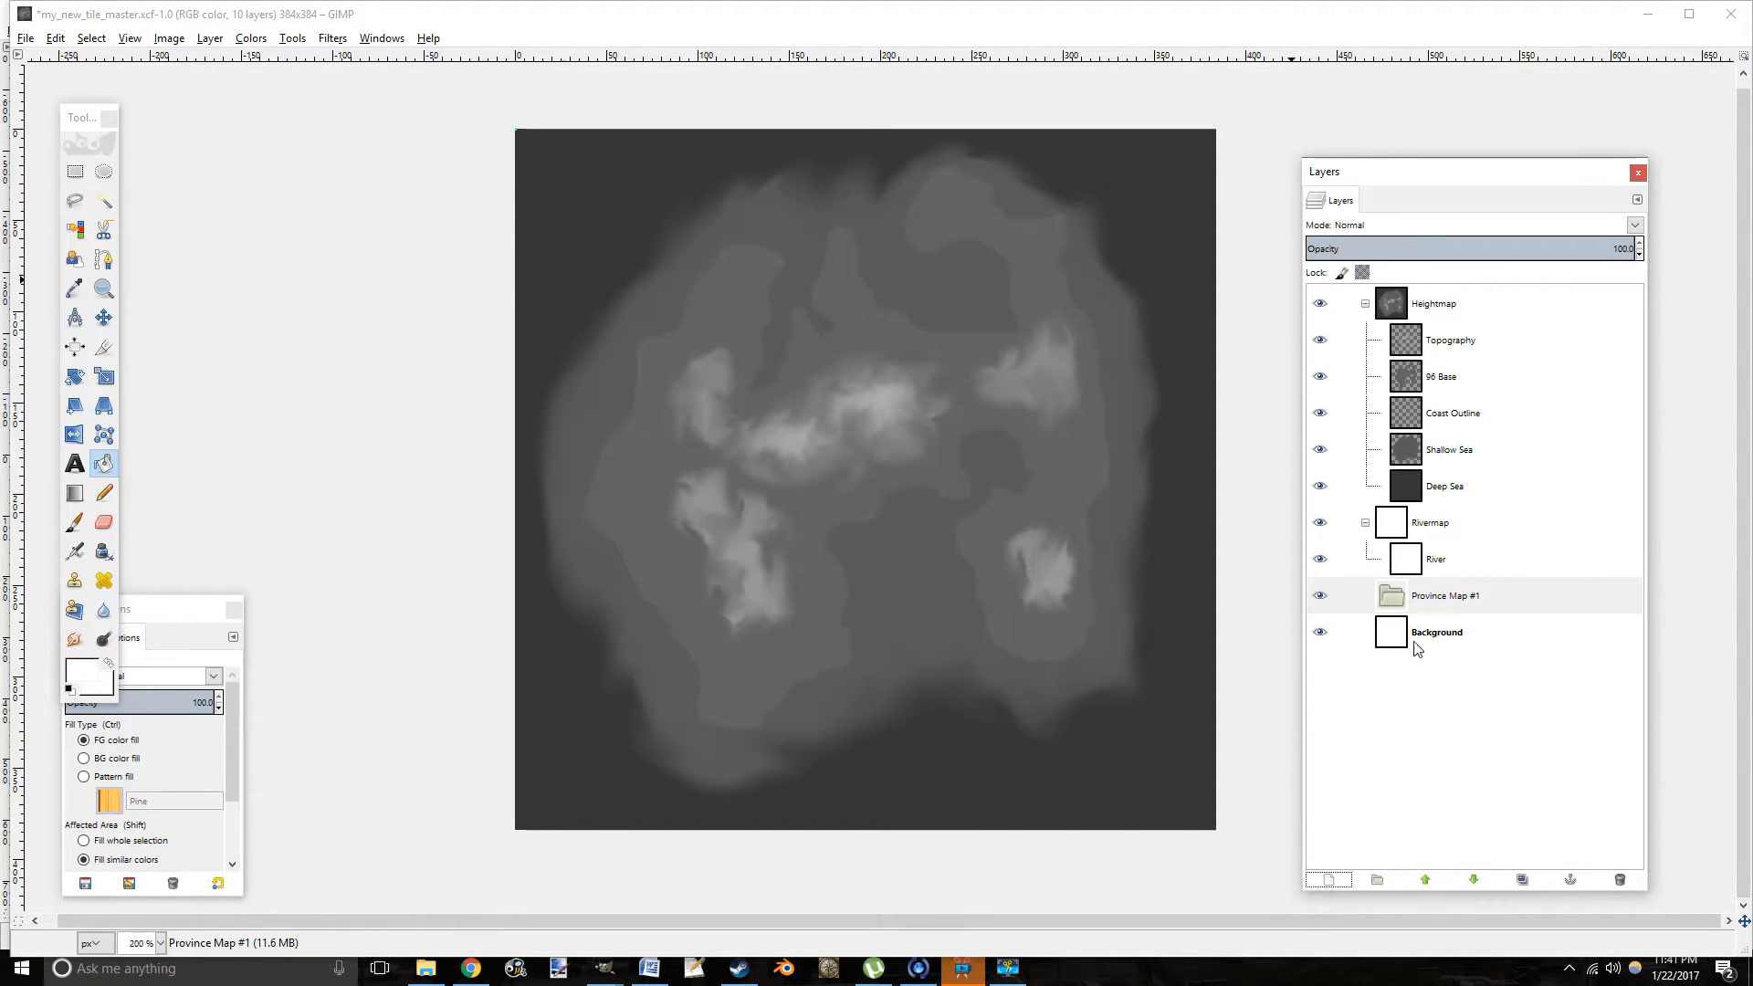
pyautogui.click(1436, 598)
pyautogui.click(1329, 881)
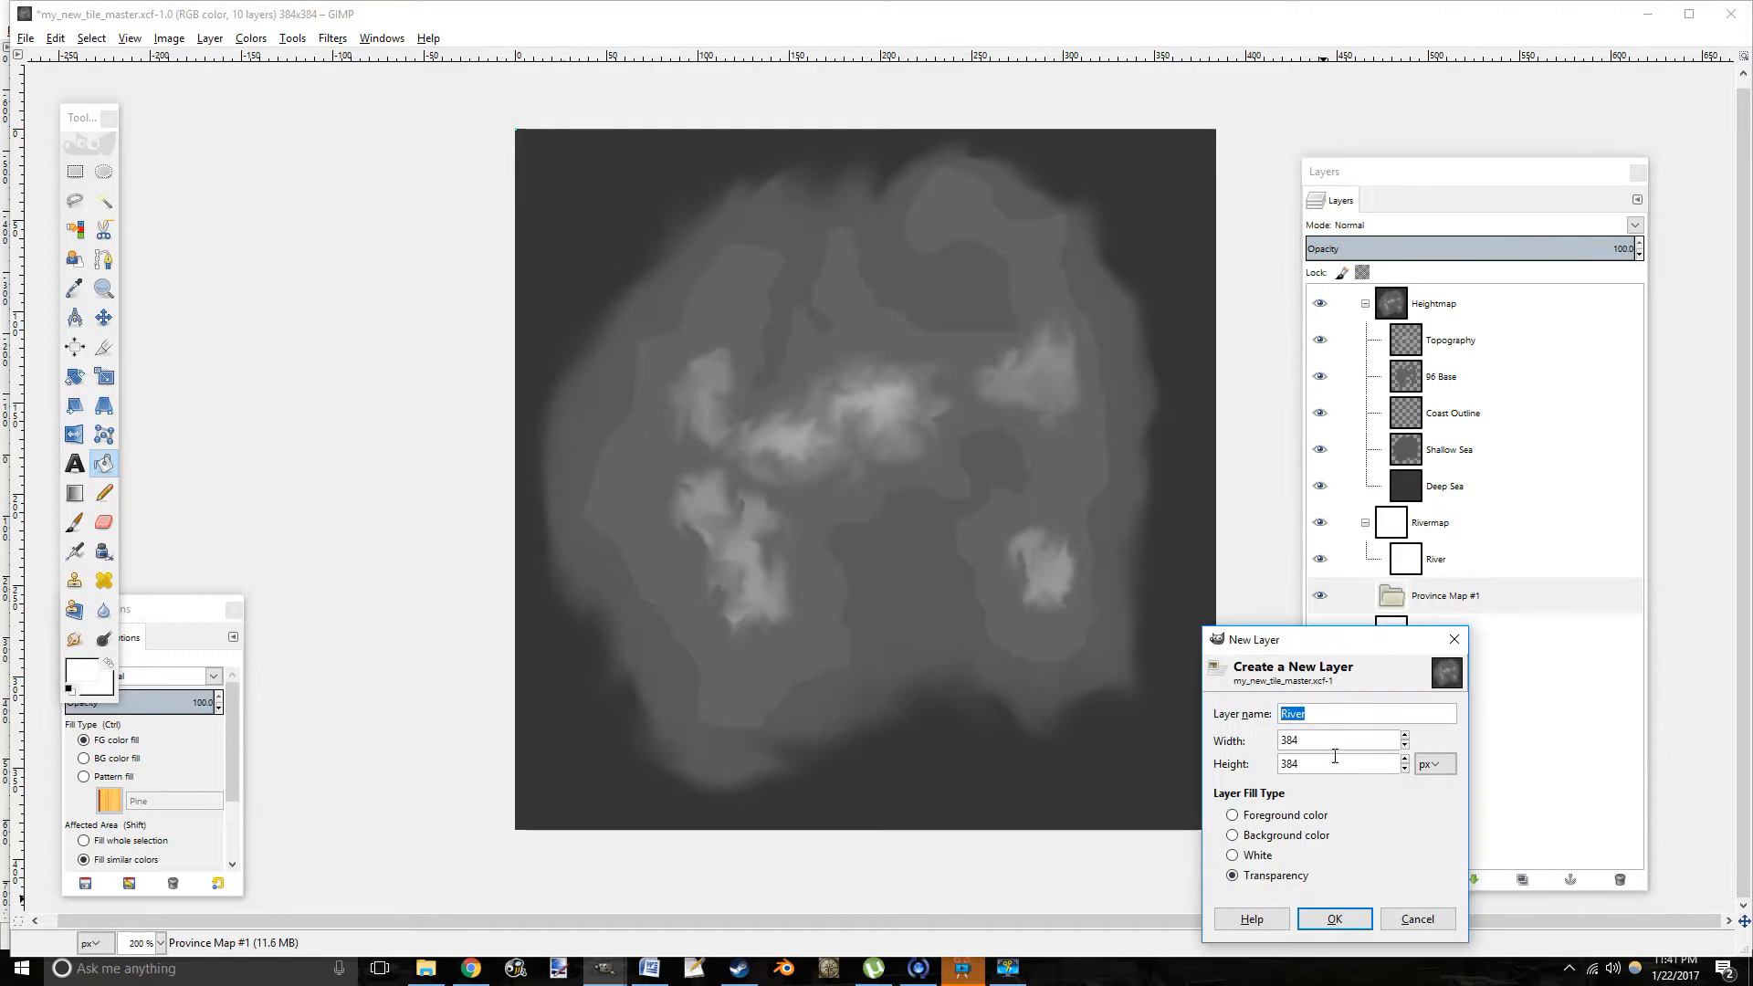
pyautogui.press('BackSpace')
pyautogui.write('Province Map bAse')
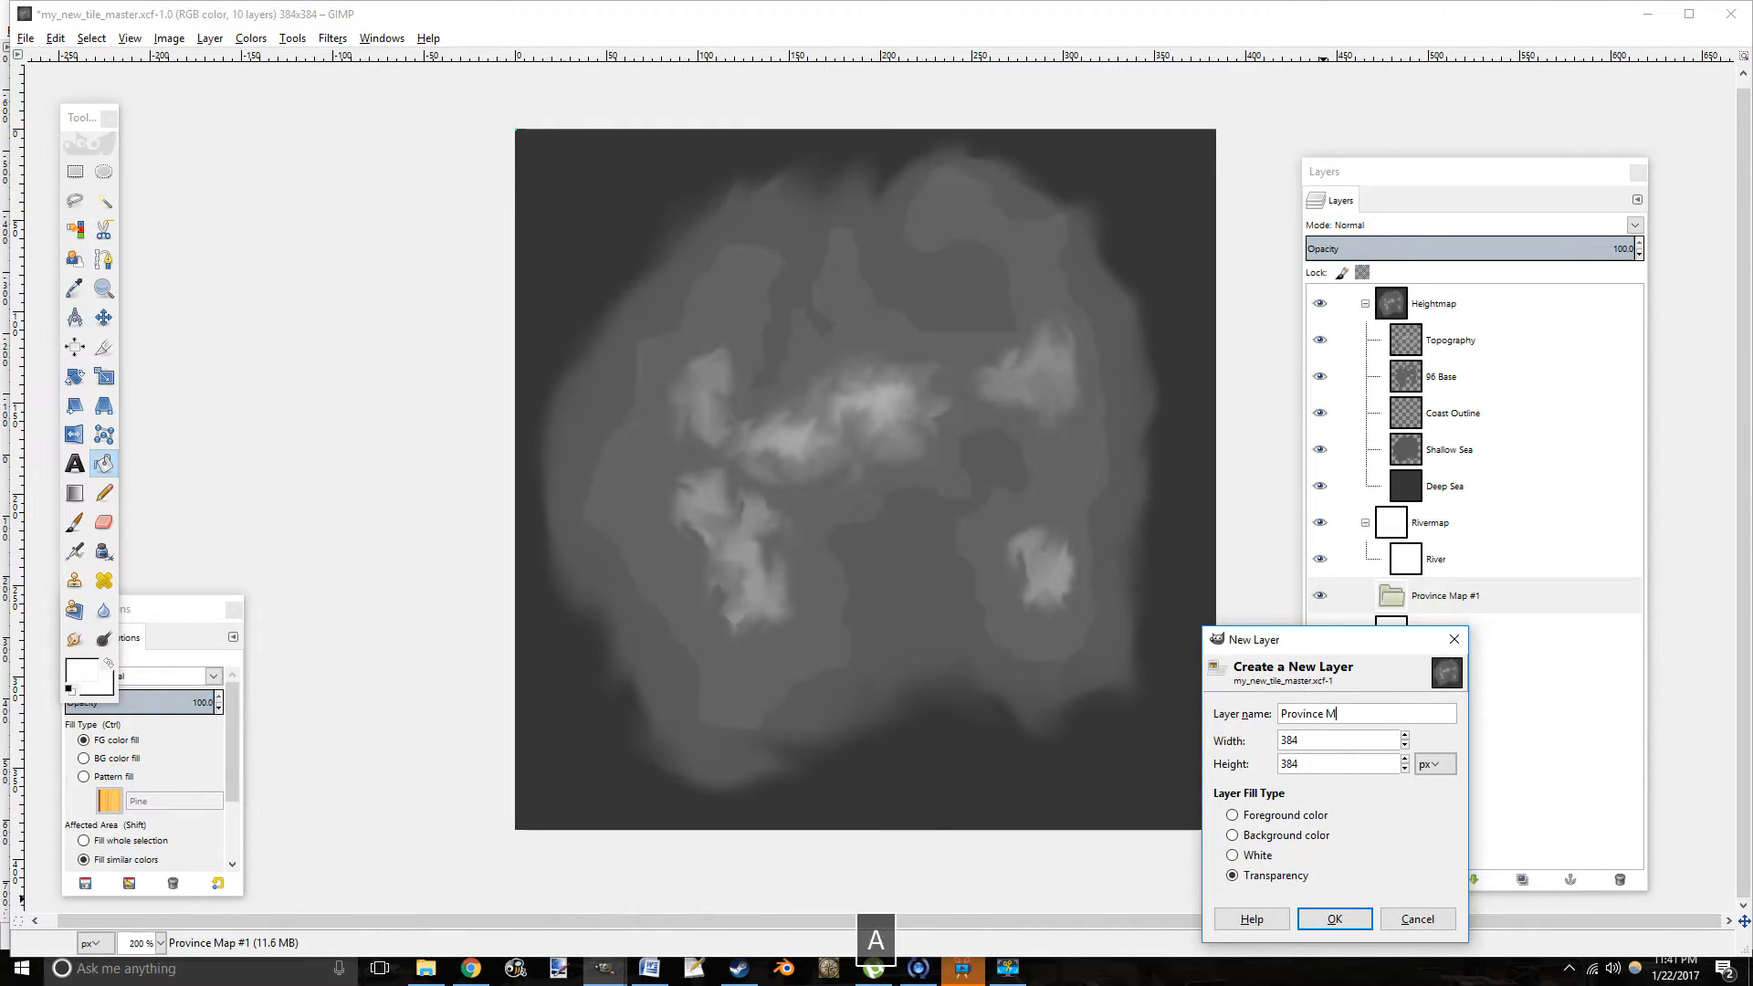
pyautogui.press('BackSpace')
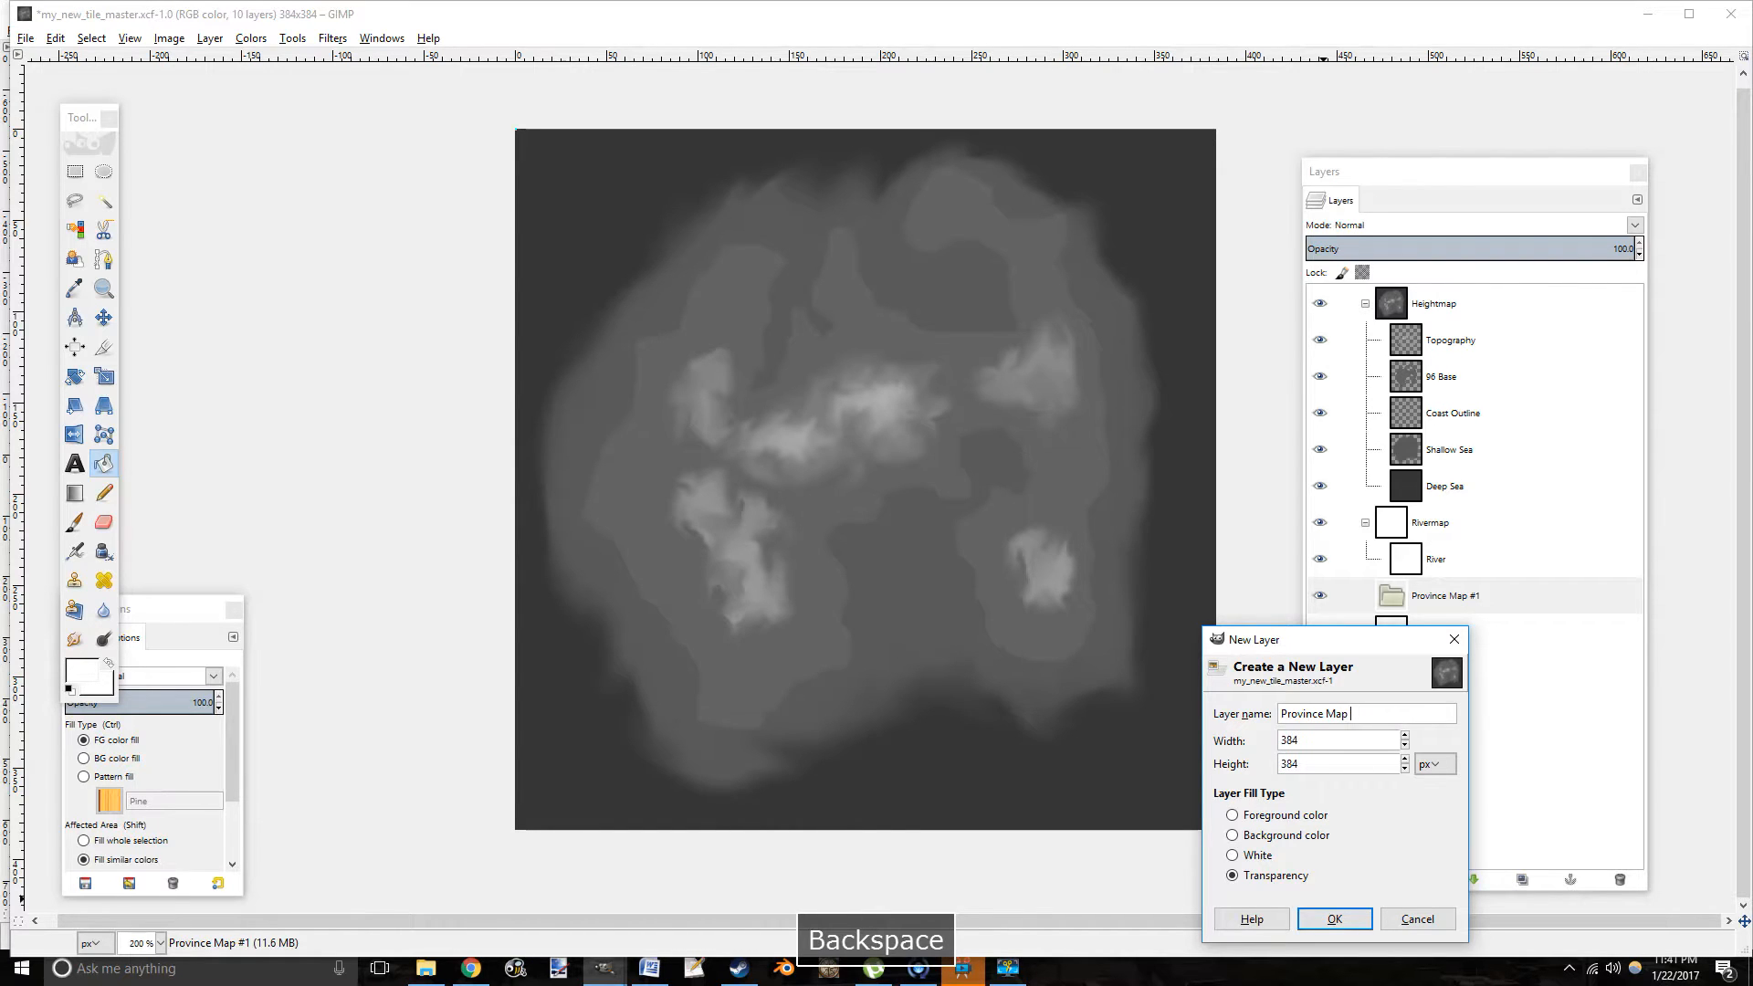
pyautogui.write('Base')
pyautogui.press('Return')
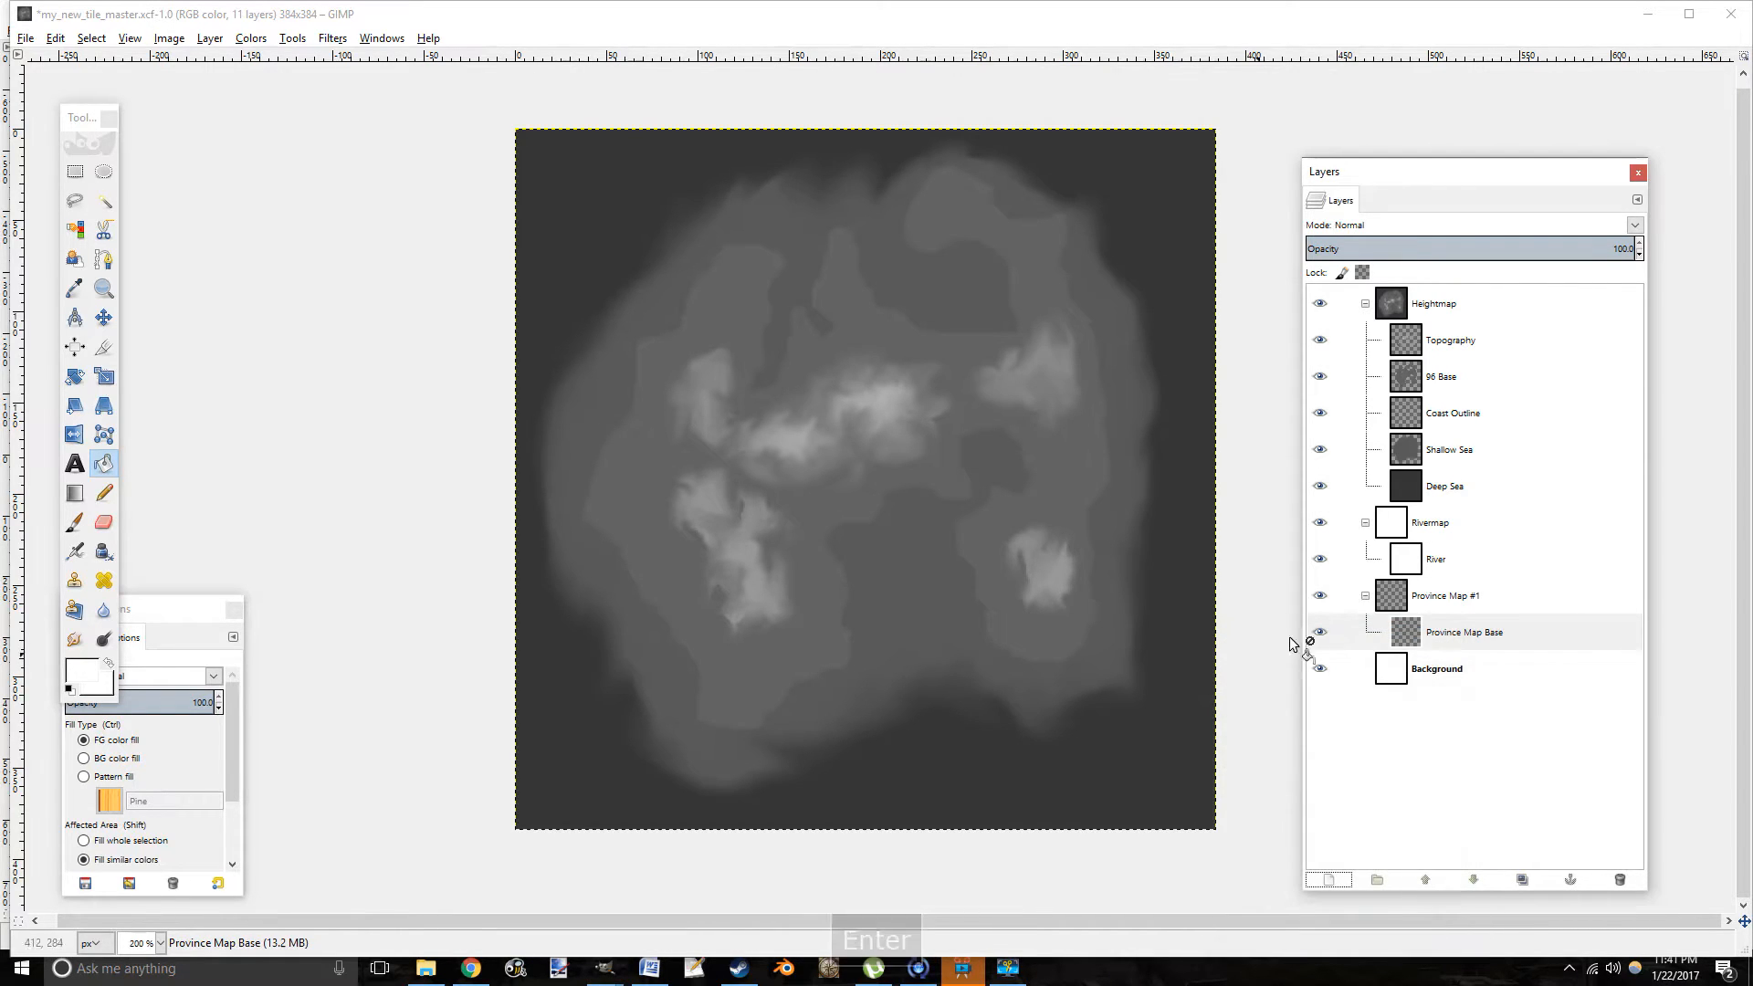
# Paste the copied heightmap image and anchor it onto the Province Map Base layer.
pyautogui.click(1435, 636)
pyautogui.hotkey('ctrl', 'v')
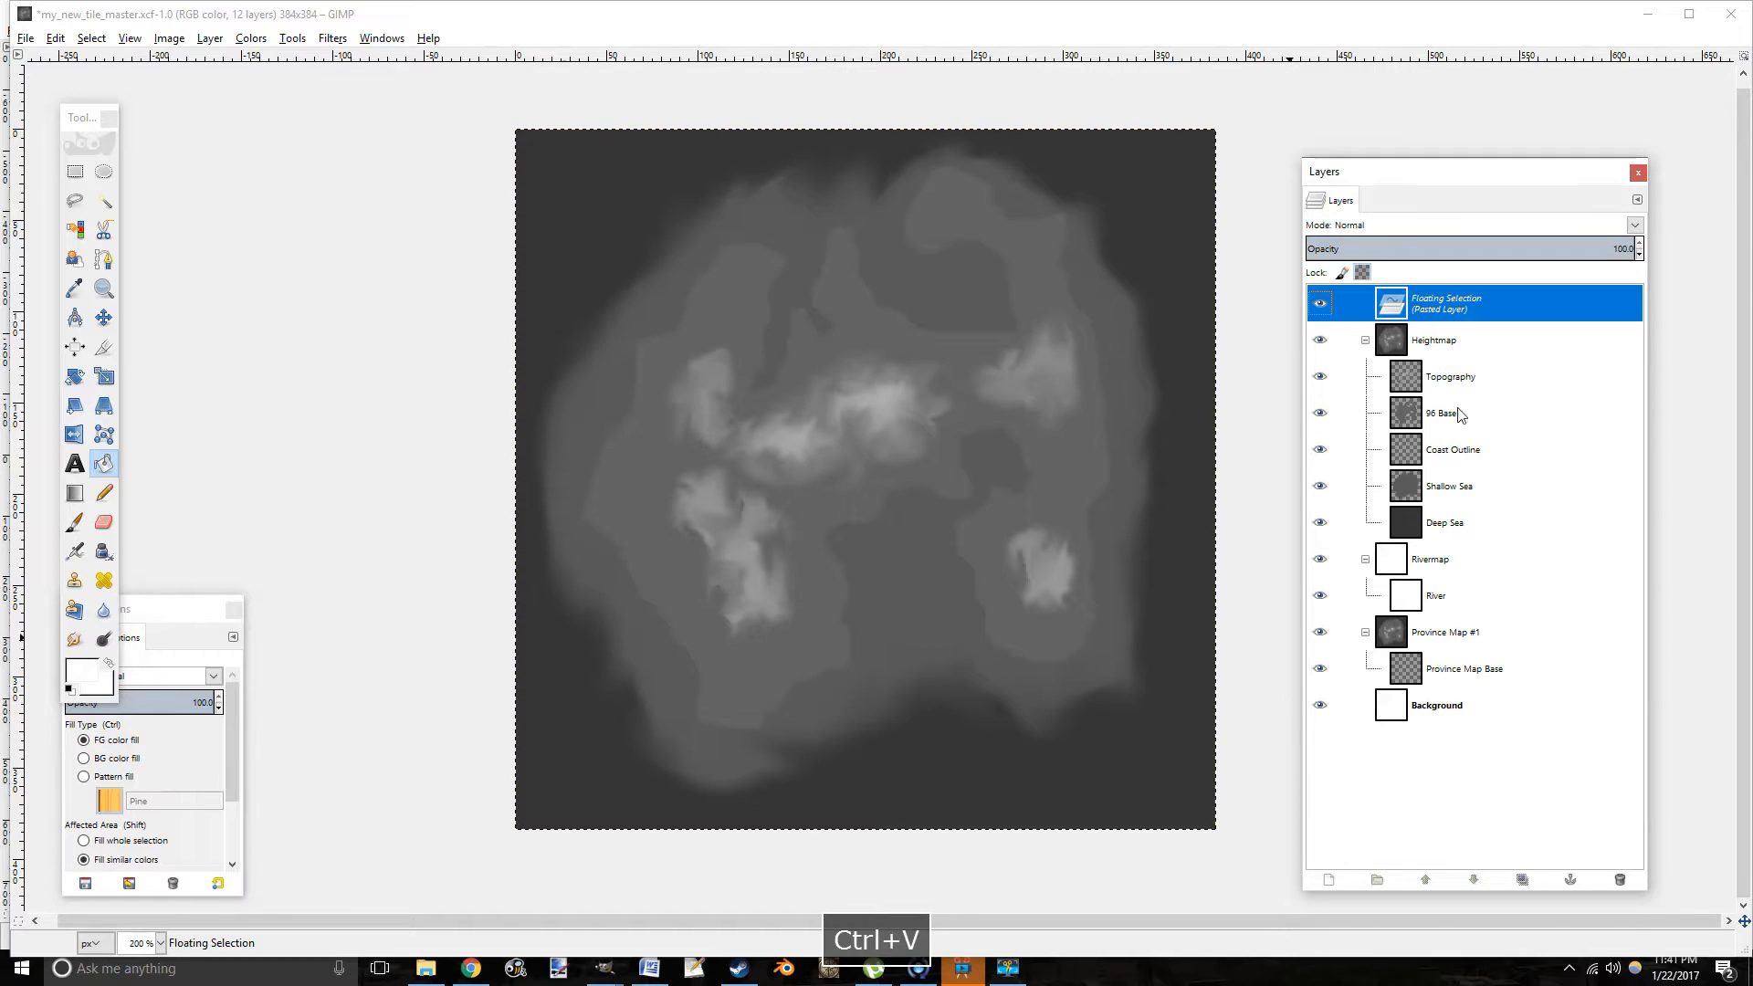
pyautogui.click(1577, 889)
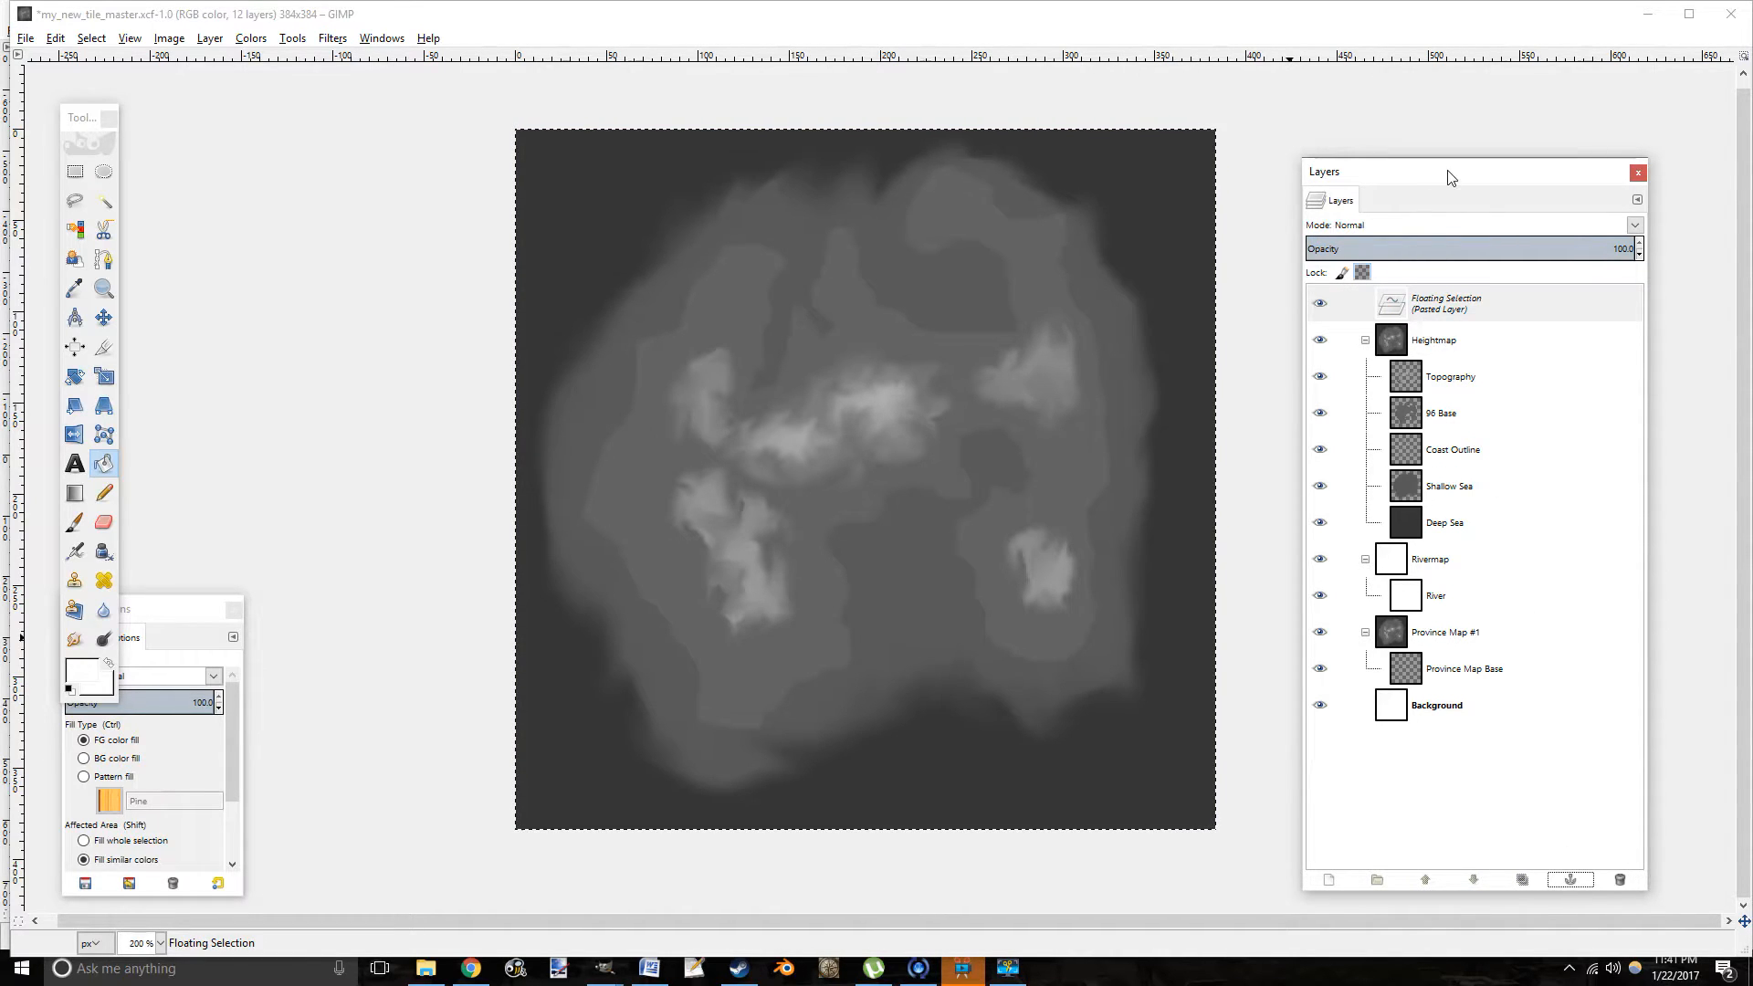
pyautogui.moveTo(1443, 176); pyautogui.dragTo(1364, 130)
pyautogui.click(1498, 830)
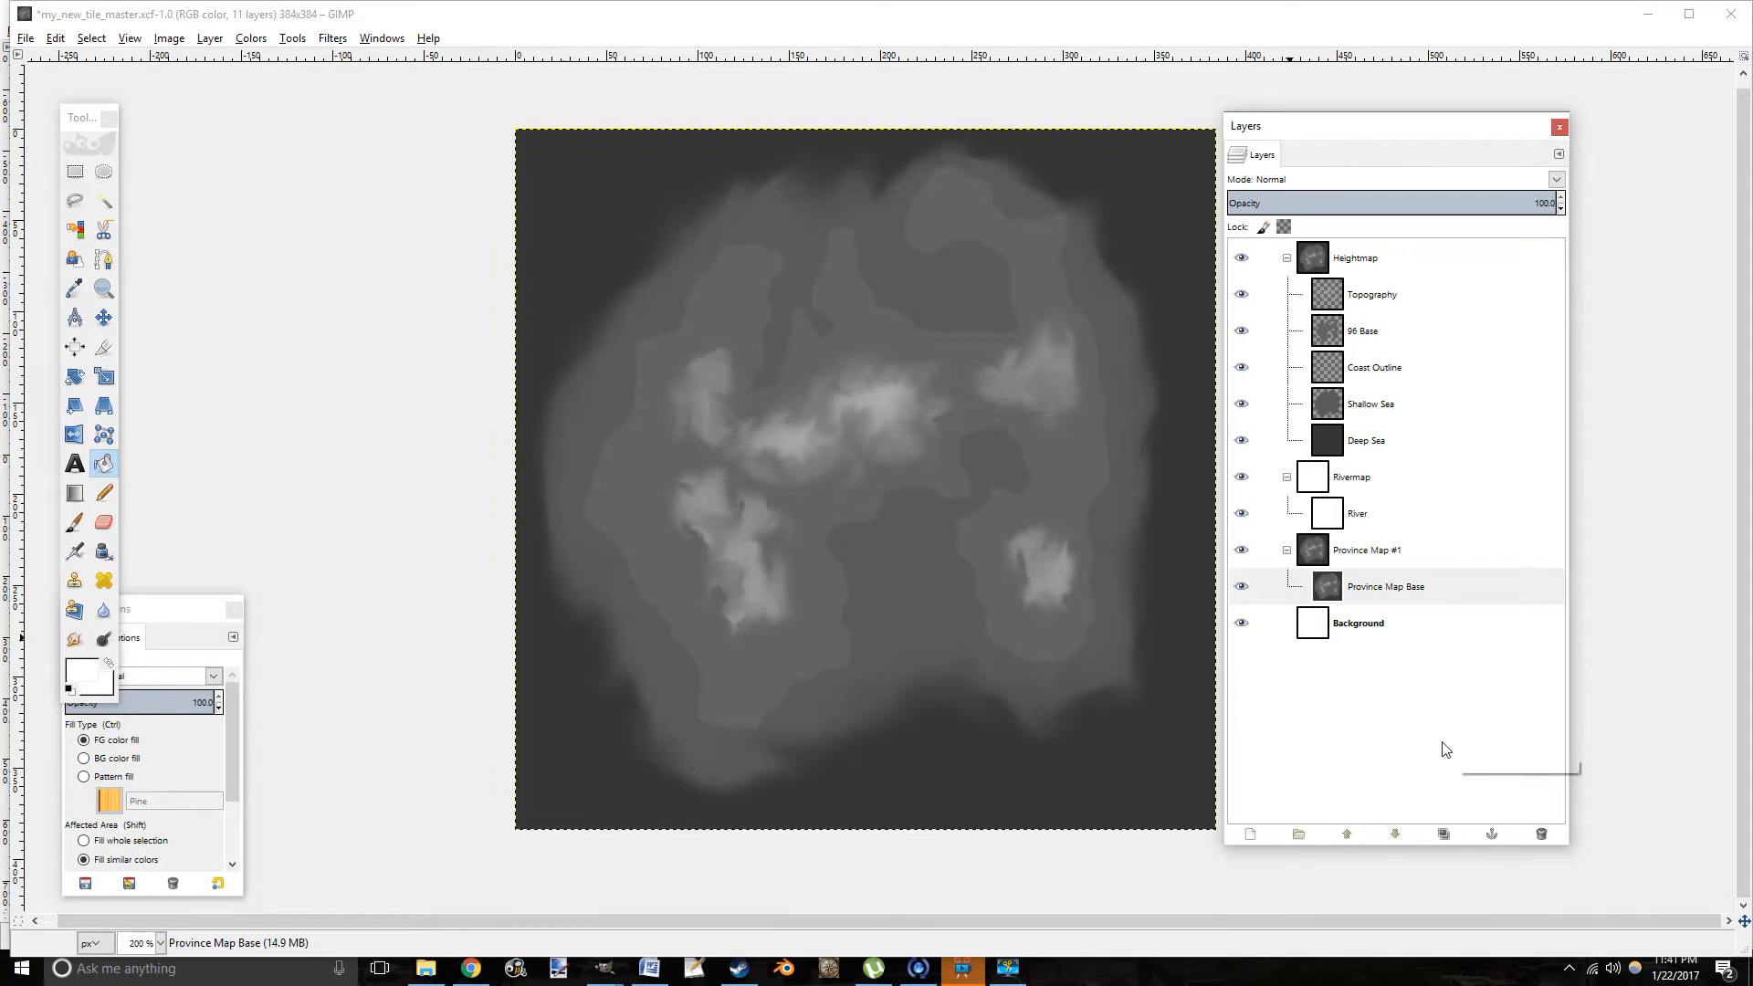
pyautogui.moveTo(1342, 137); pyautogui.dragTo(1442, 89)
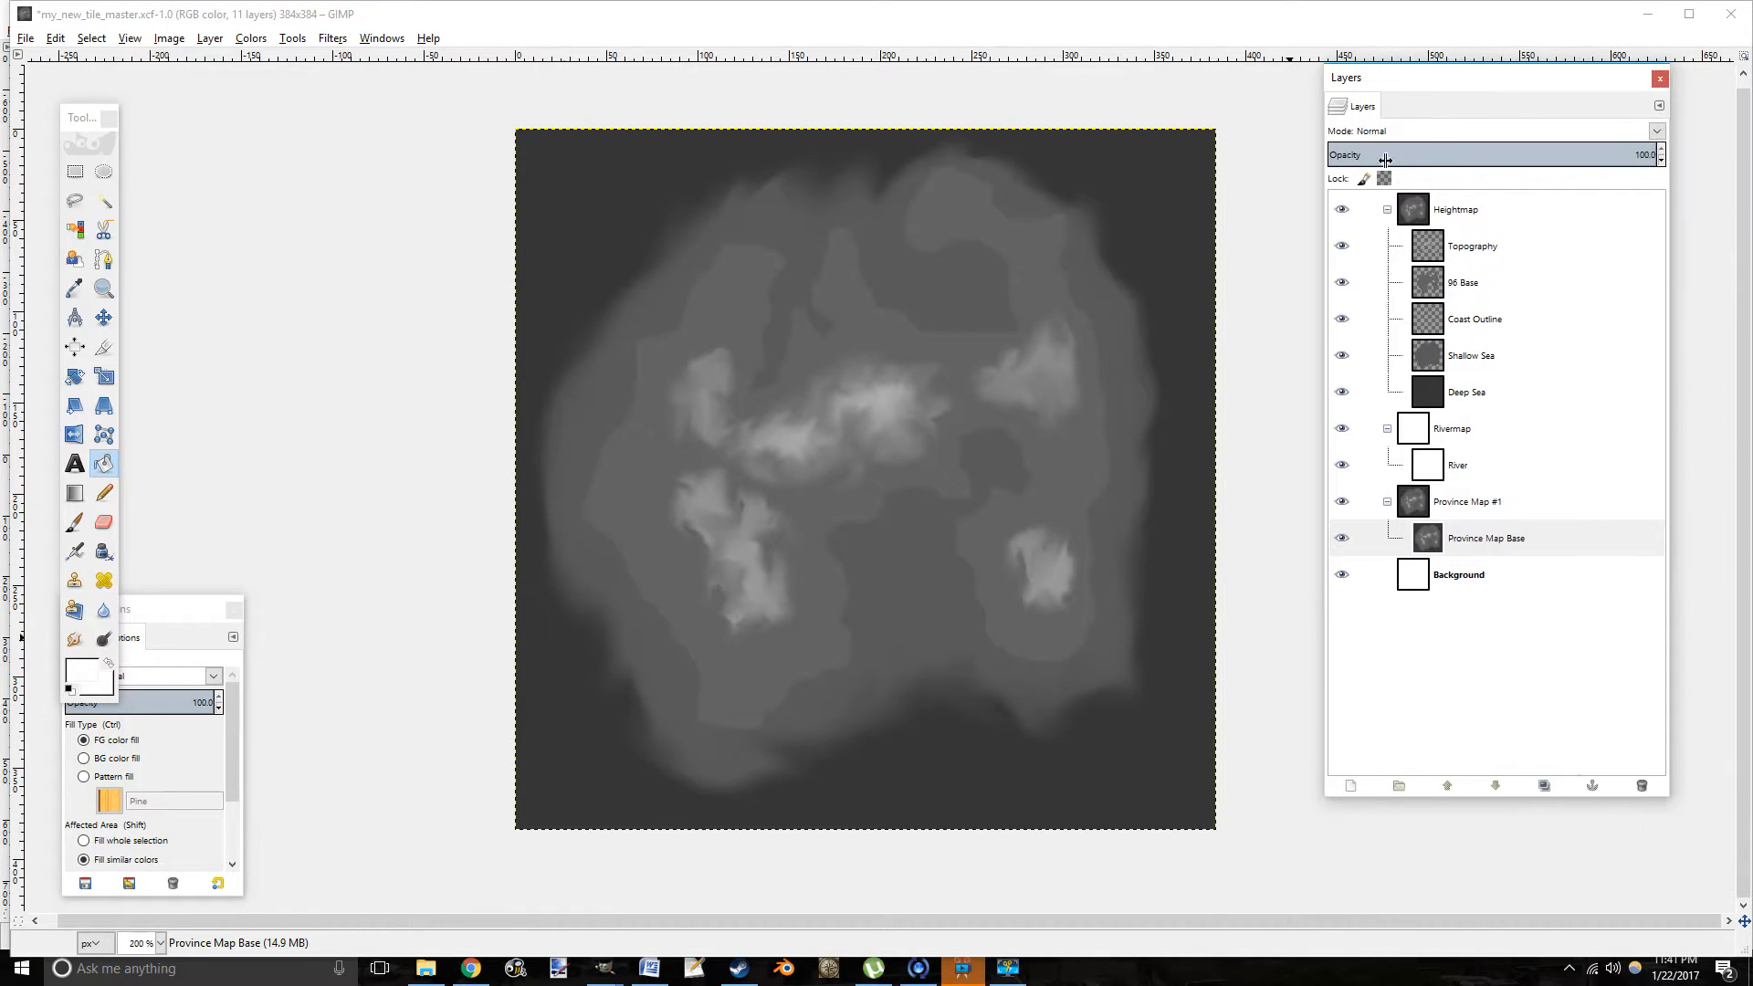
# Collapse the Heightmap group and hide both the Heightmap and Rivermap groups.
pyautogui.click(1387, 209)
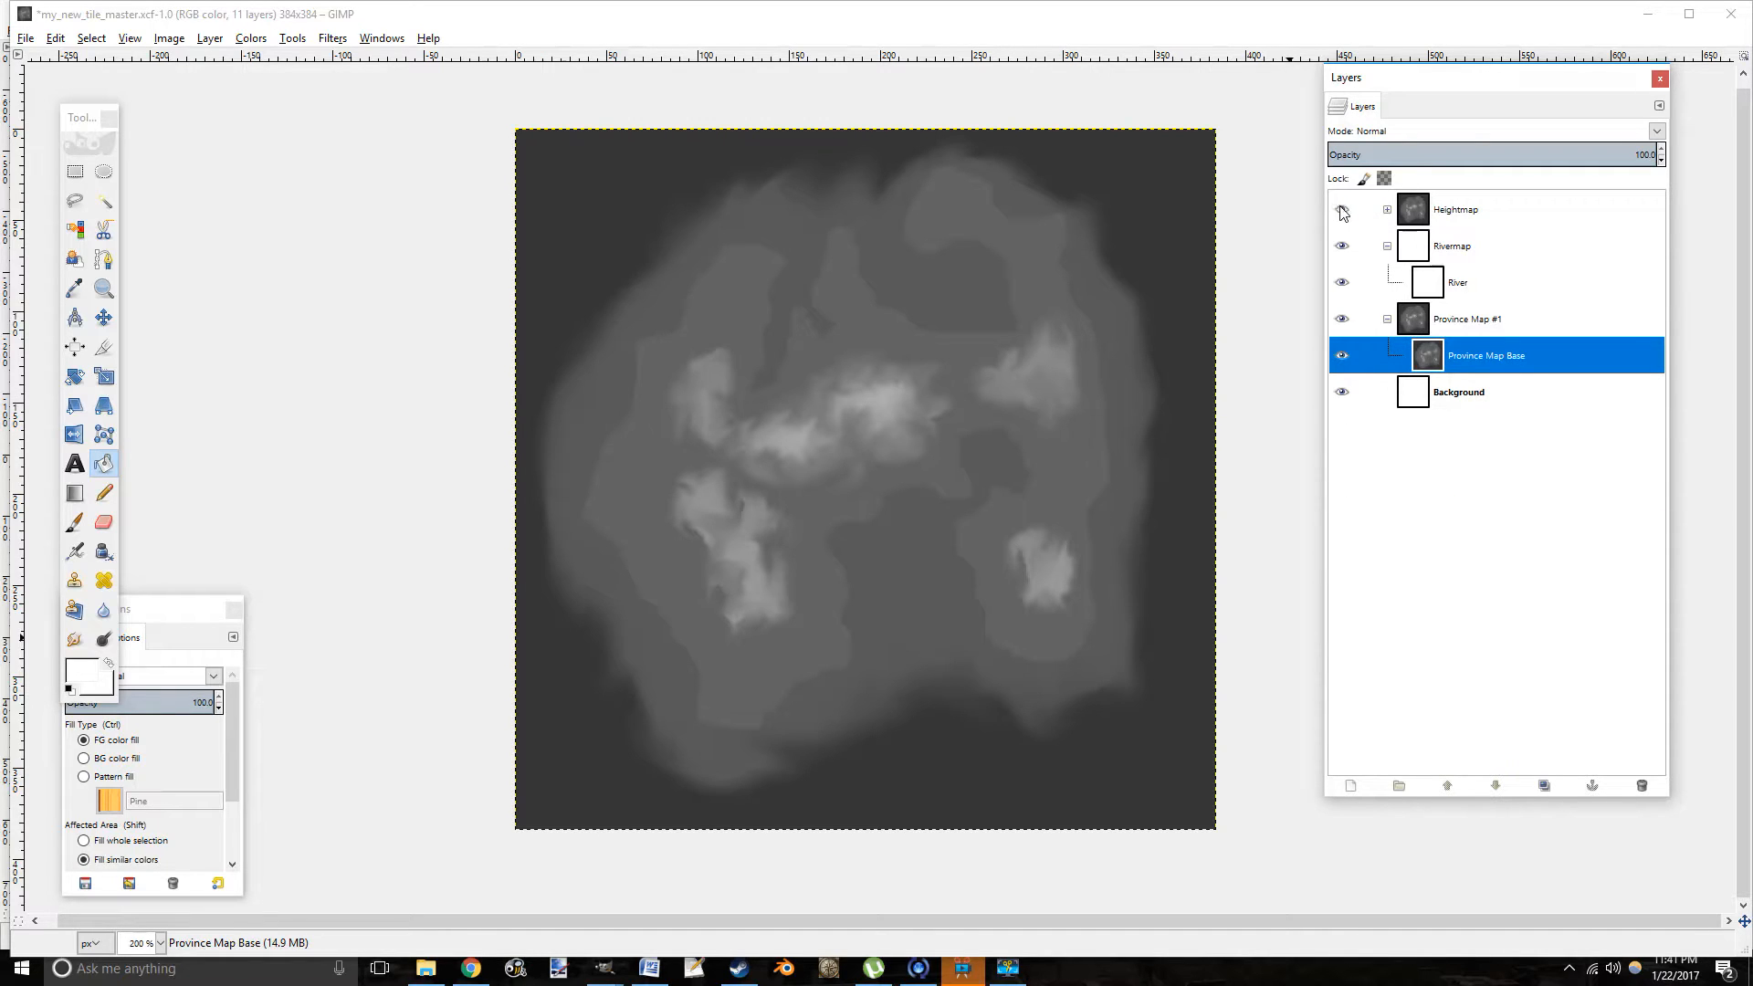
pyautogui.moveTo(1492, 86); pyautogui.dragTo(1449, 124)
pyautogui.click(1298, 246)
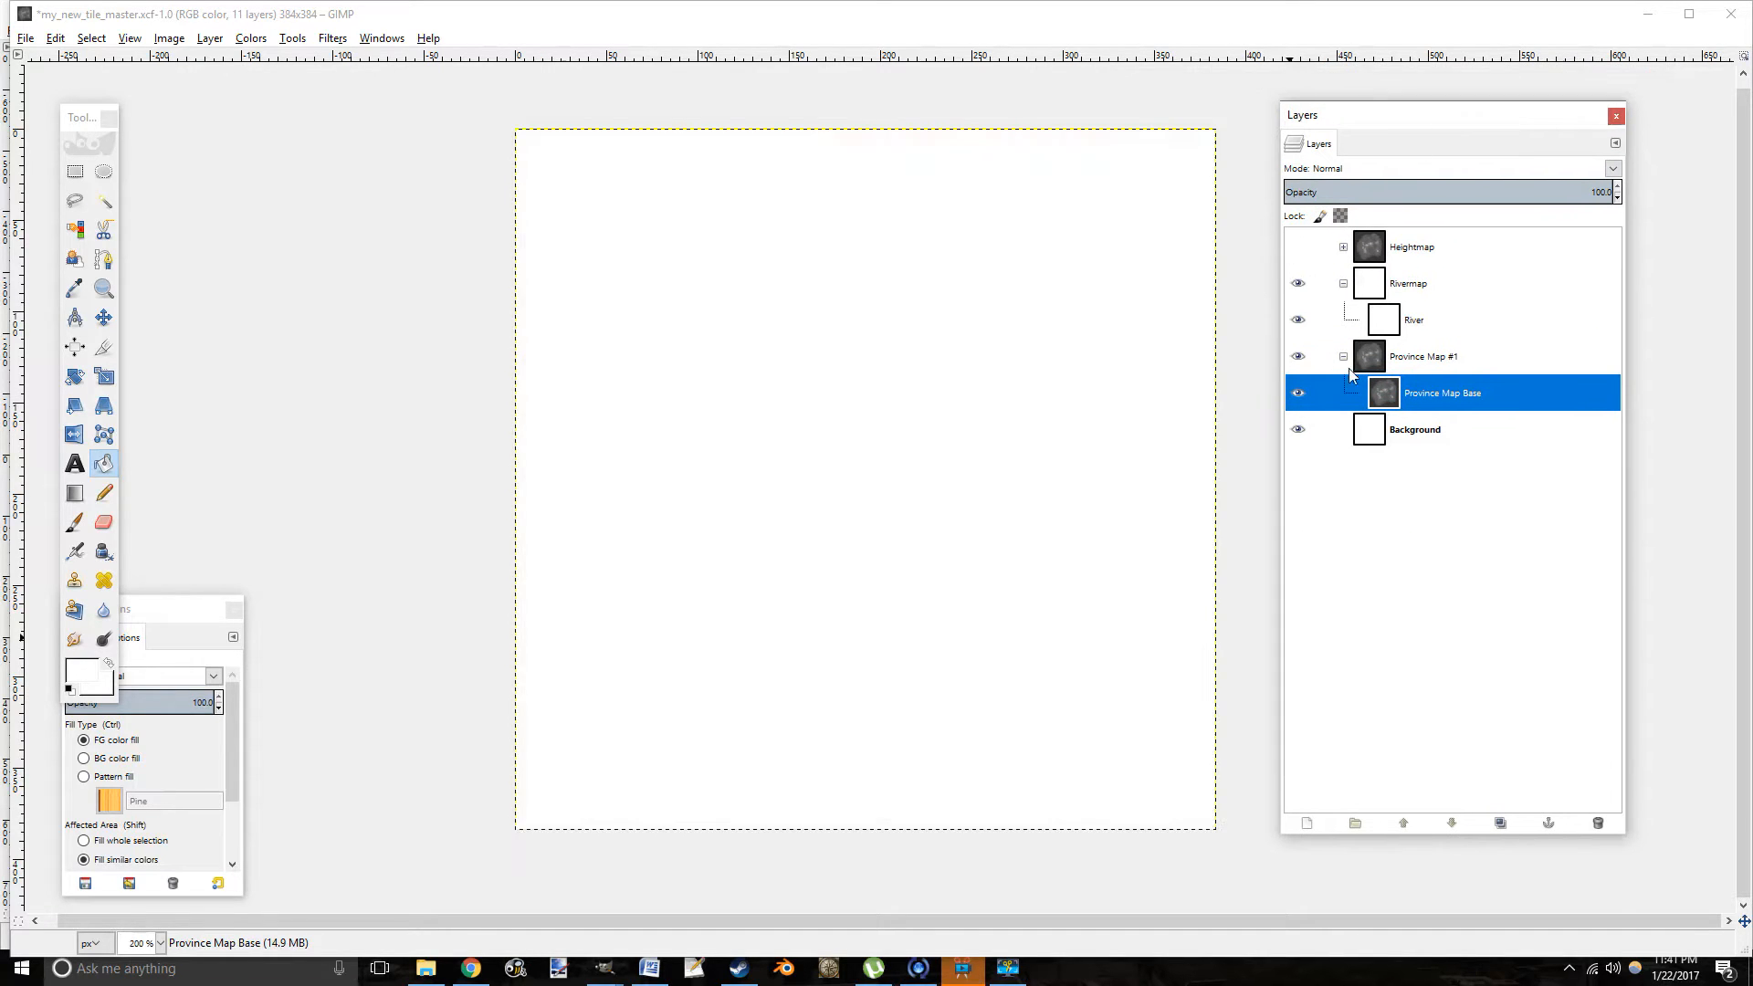
pyautogui.click(1447, 359)
pyautogui.click(1449, 395)
pyautogui.click(1377, 288)
pyautogui.click(1399, 321)
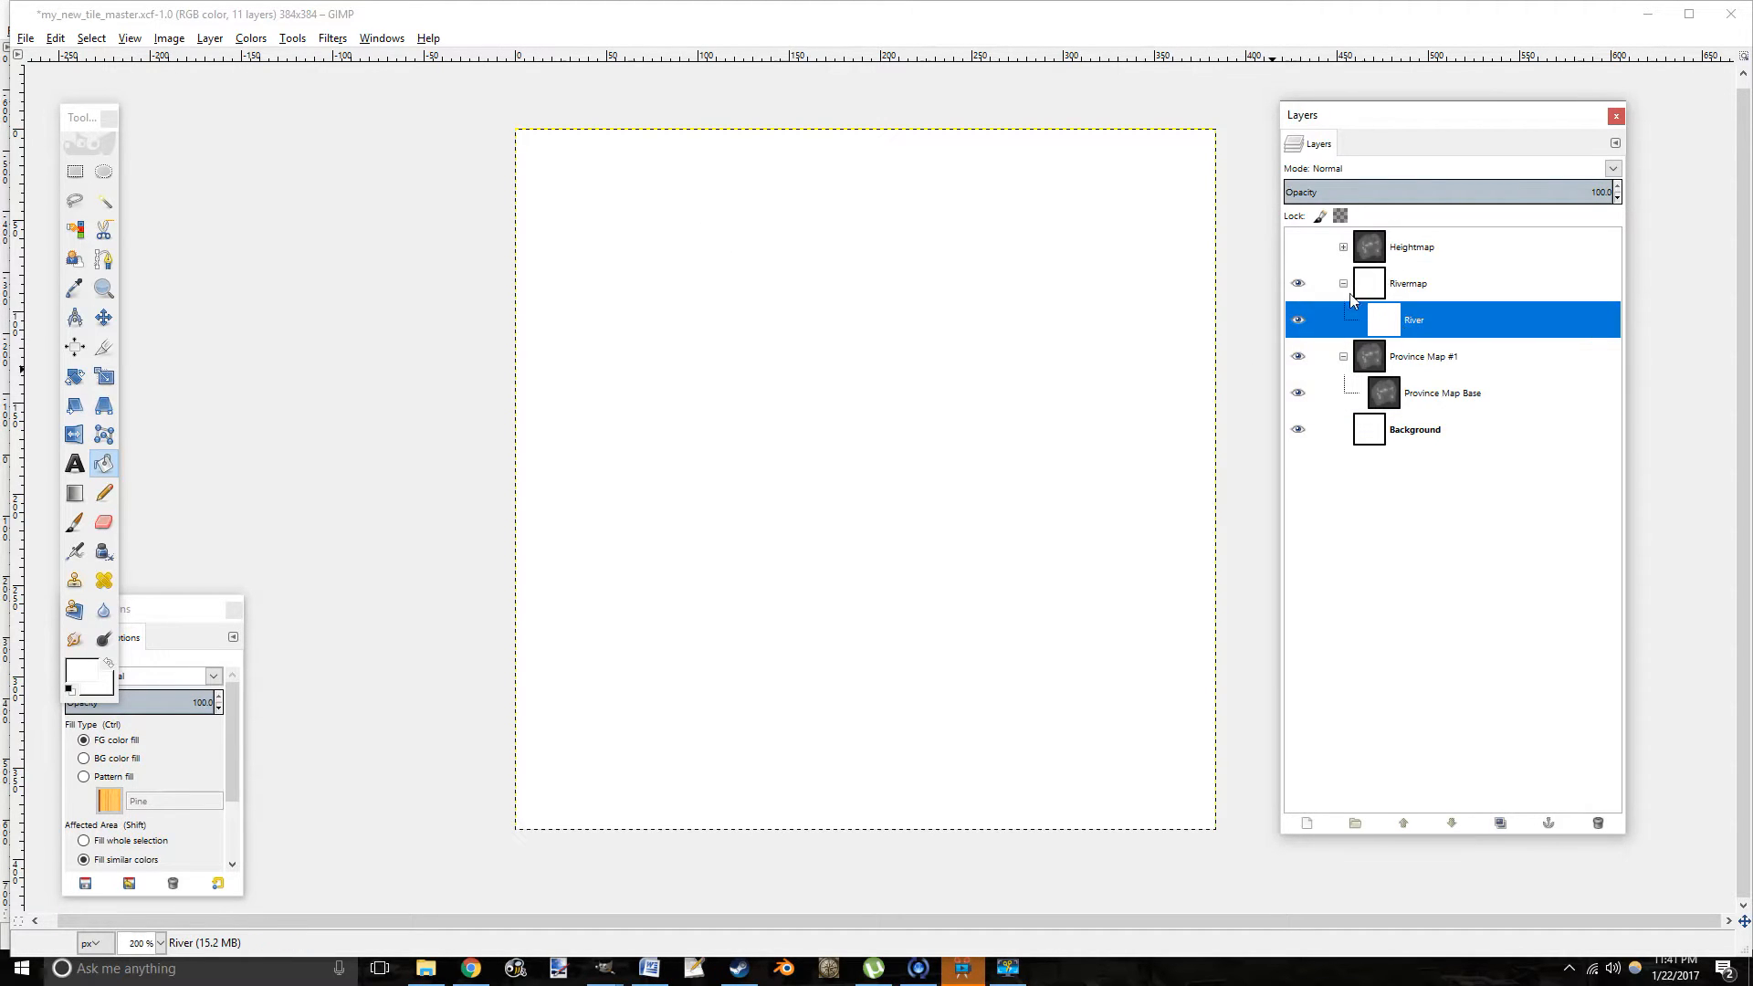
pyautogui.click(1406, 285)
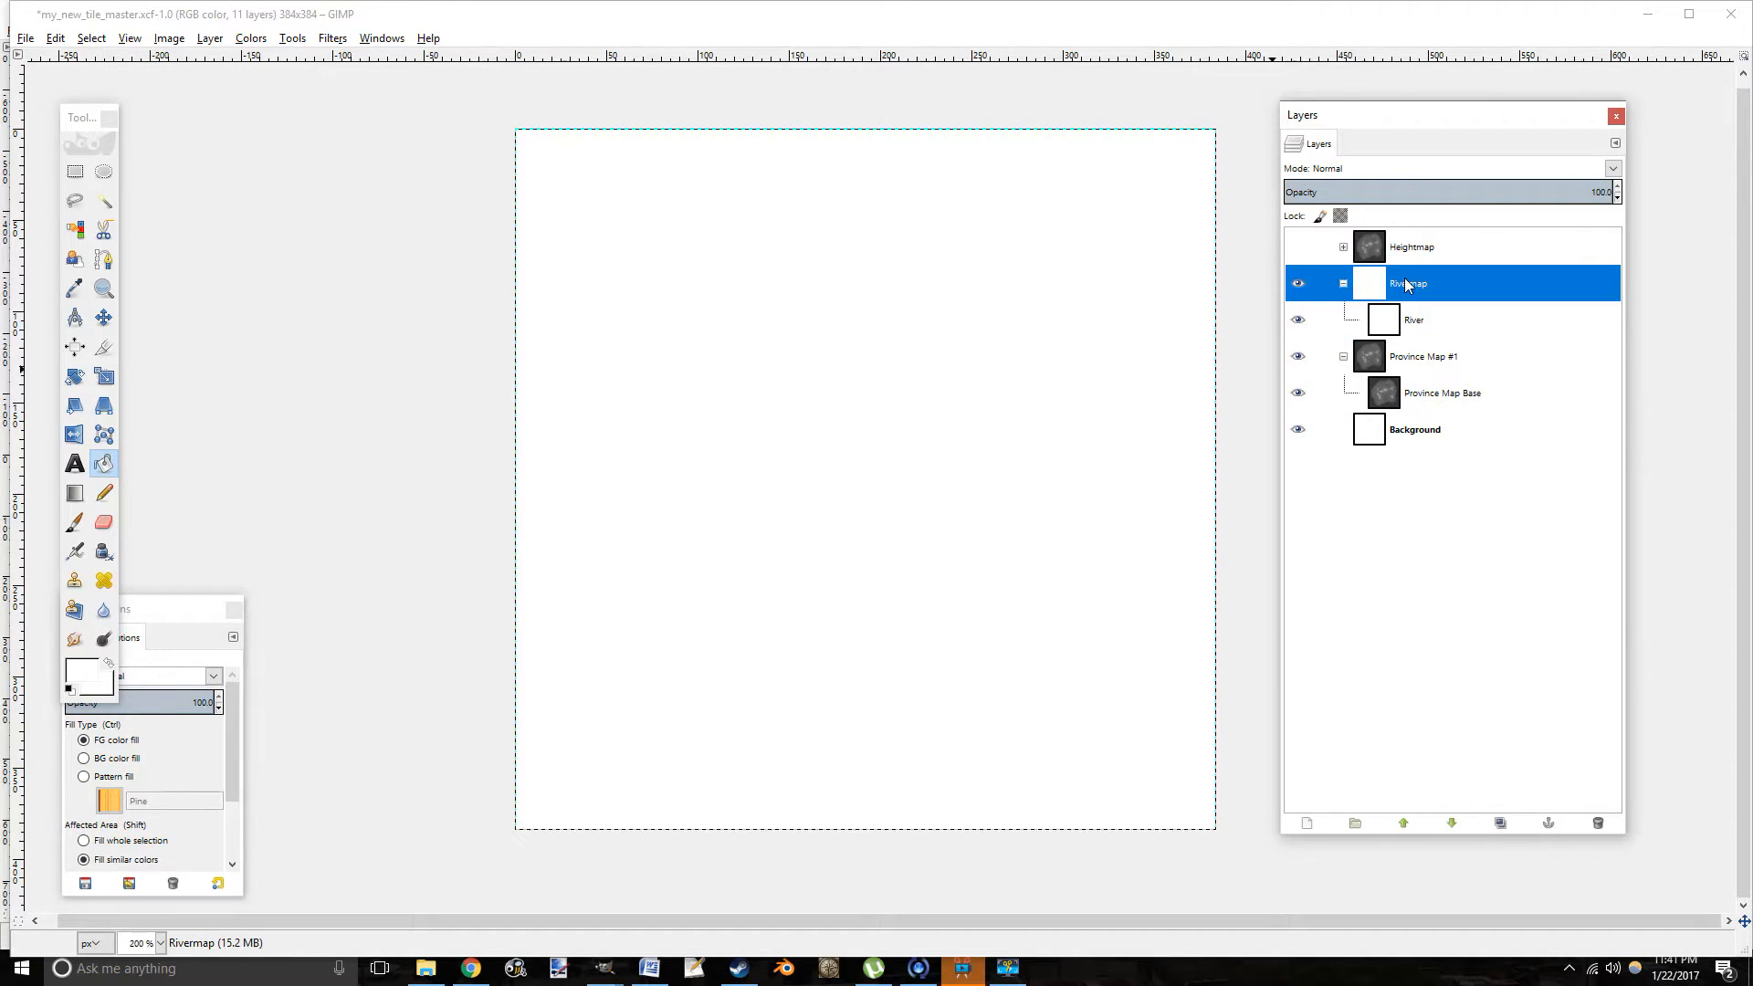
pyautogui.click(1300, 283)
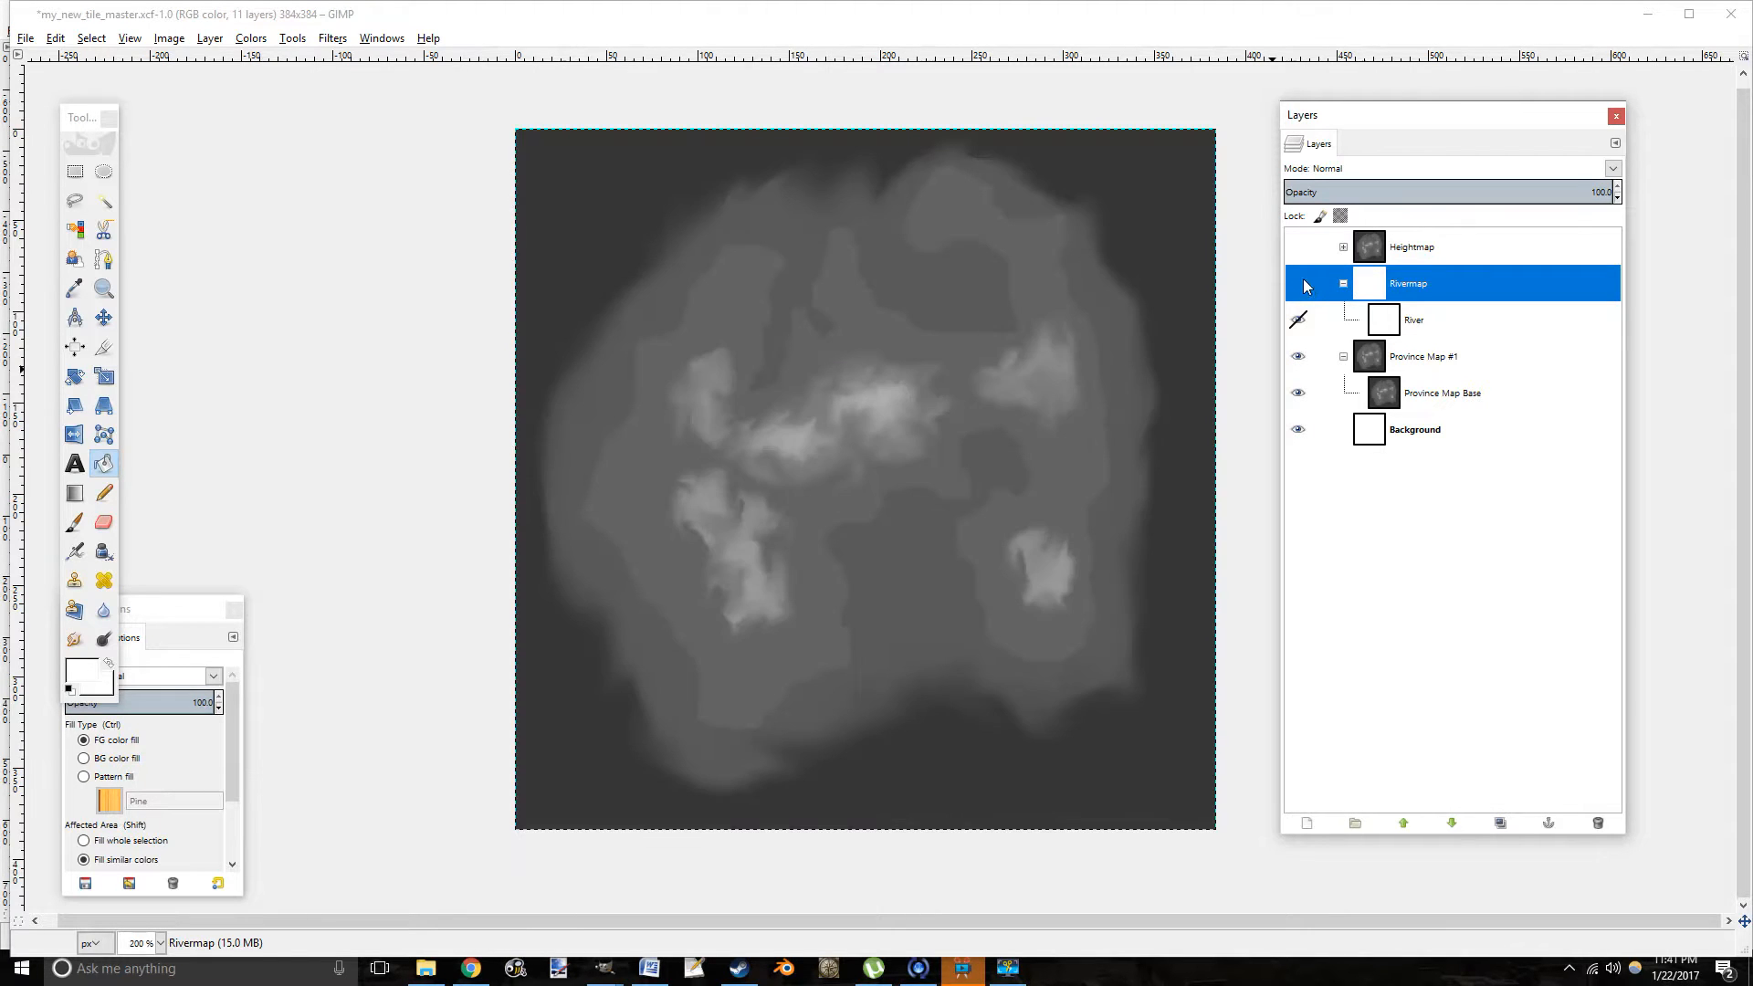
# Apply a Threshold with a lower limit of 95 to the Province Map Base layer.
pyautogui.click(1403, 357)
pyautogui.click(1425, 386)
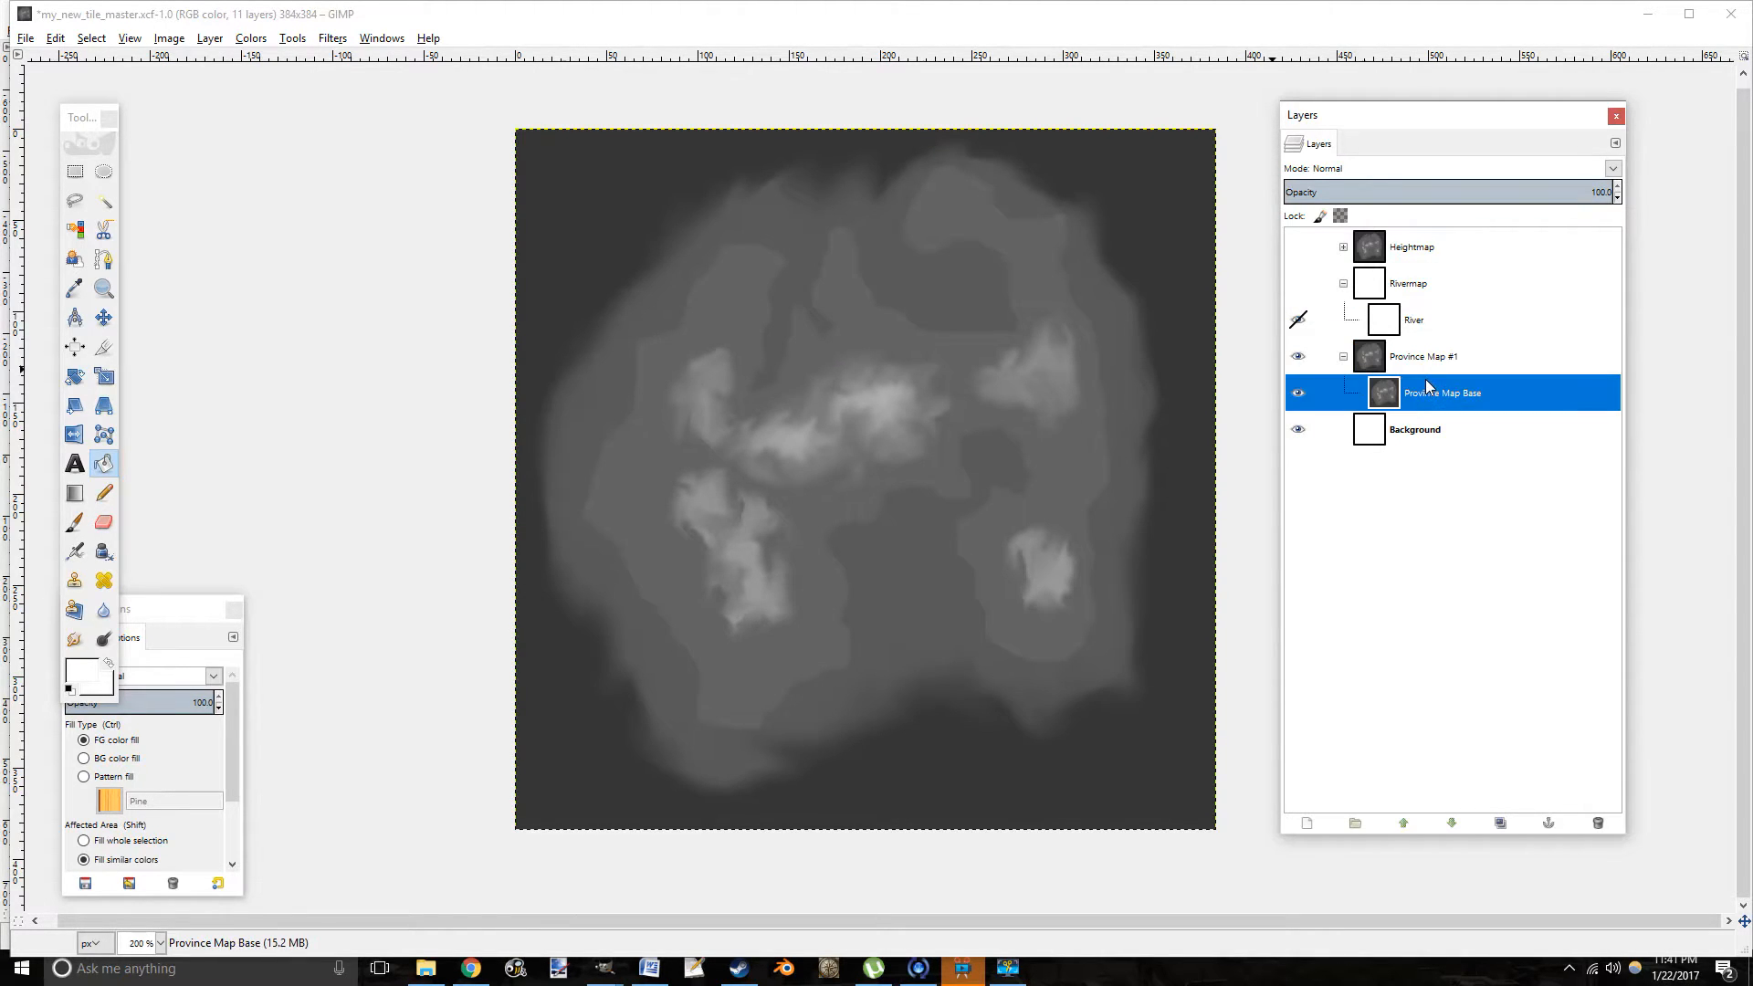
pyautogui.click(1412, 243)
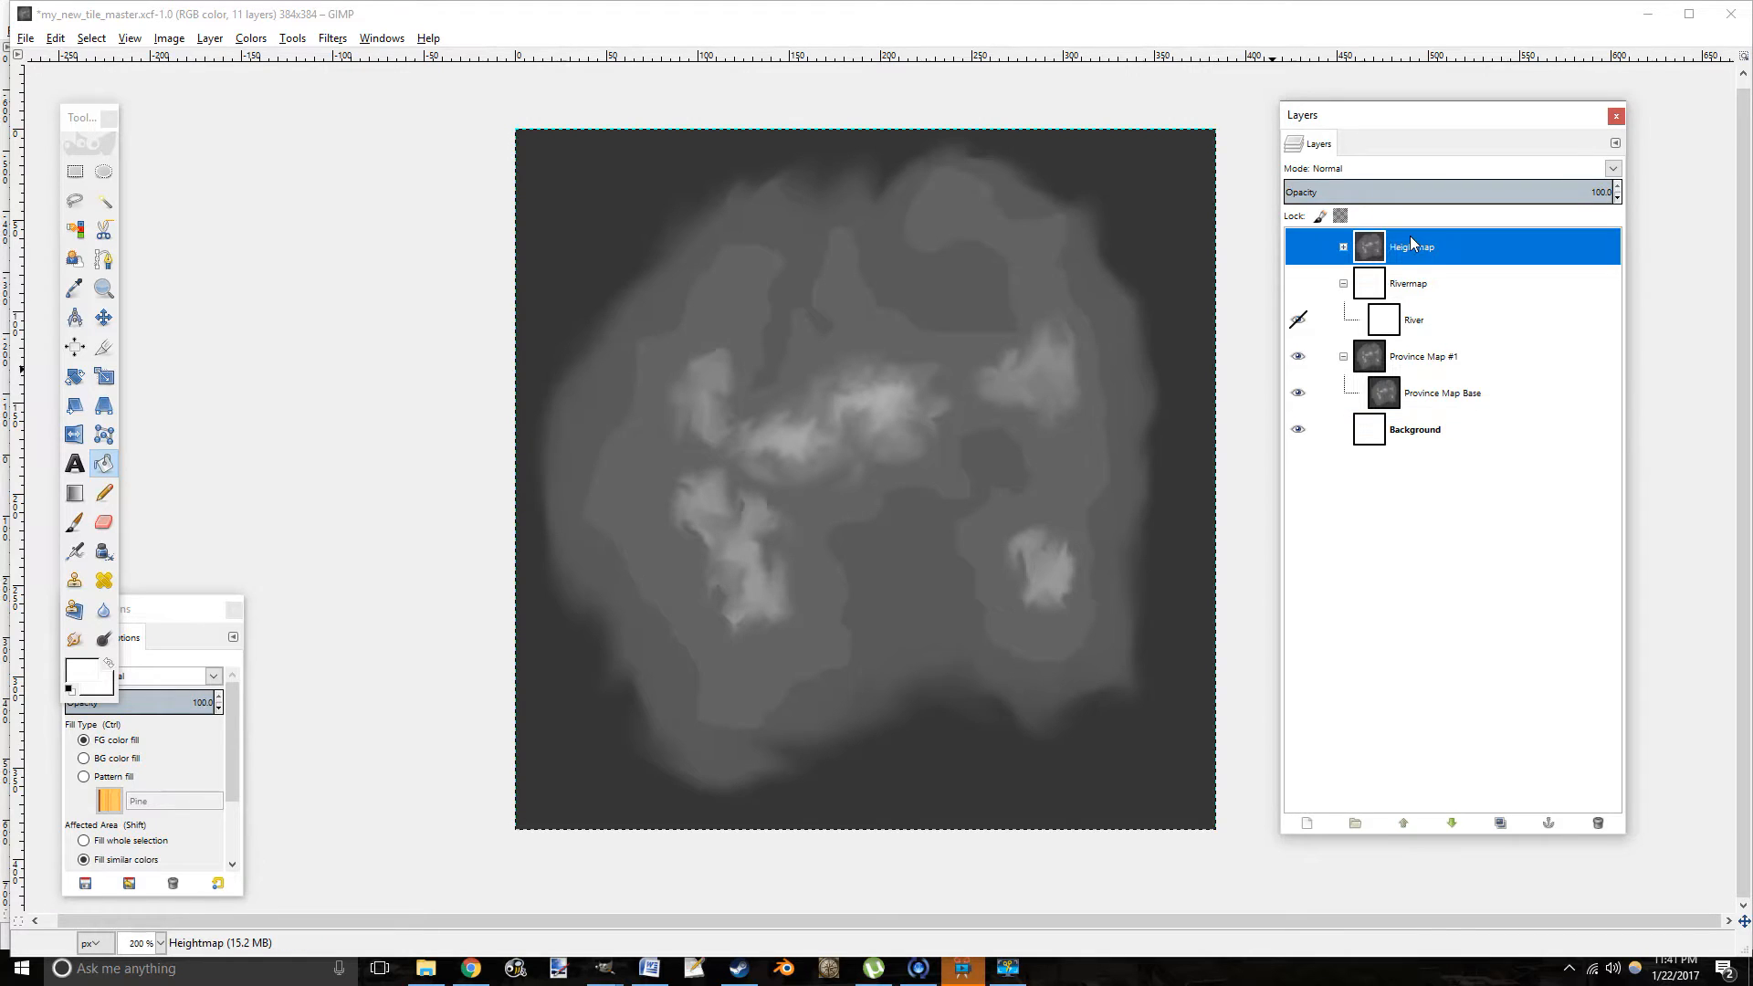
pyautogui.click(1432, 405)
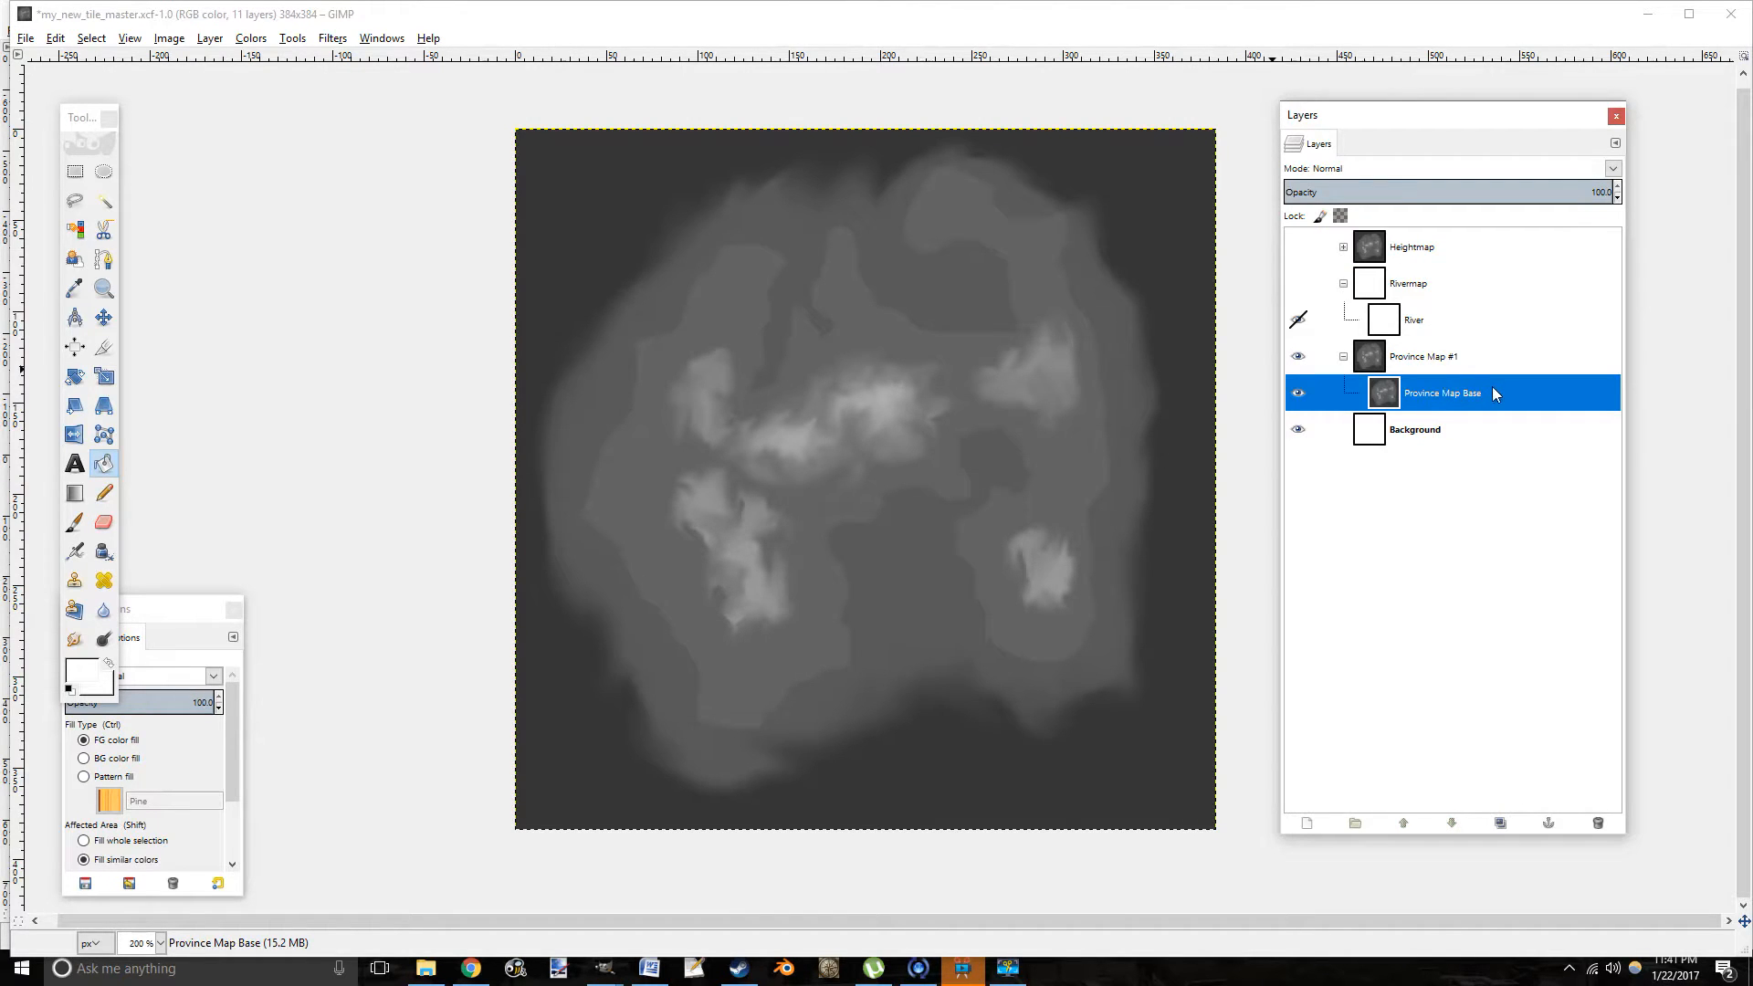
pyautogui.click(244, 39)
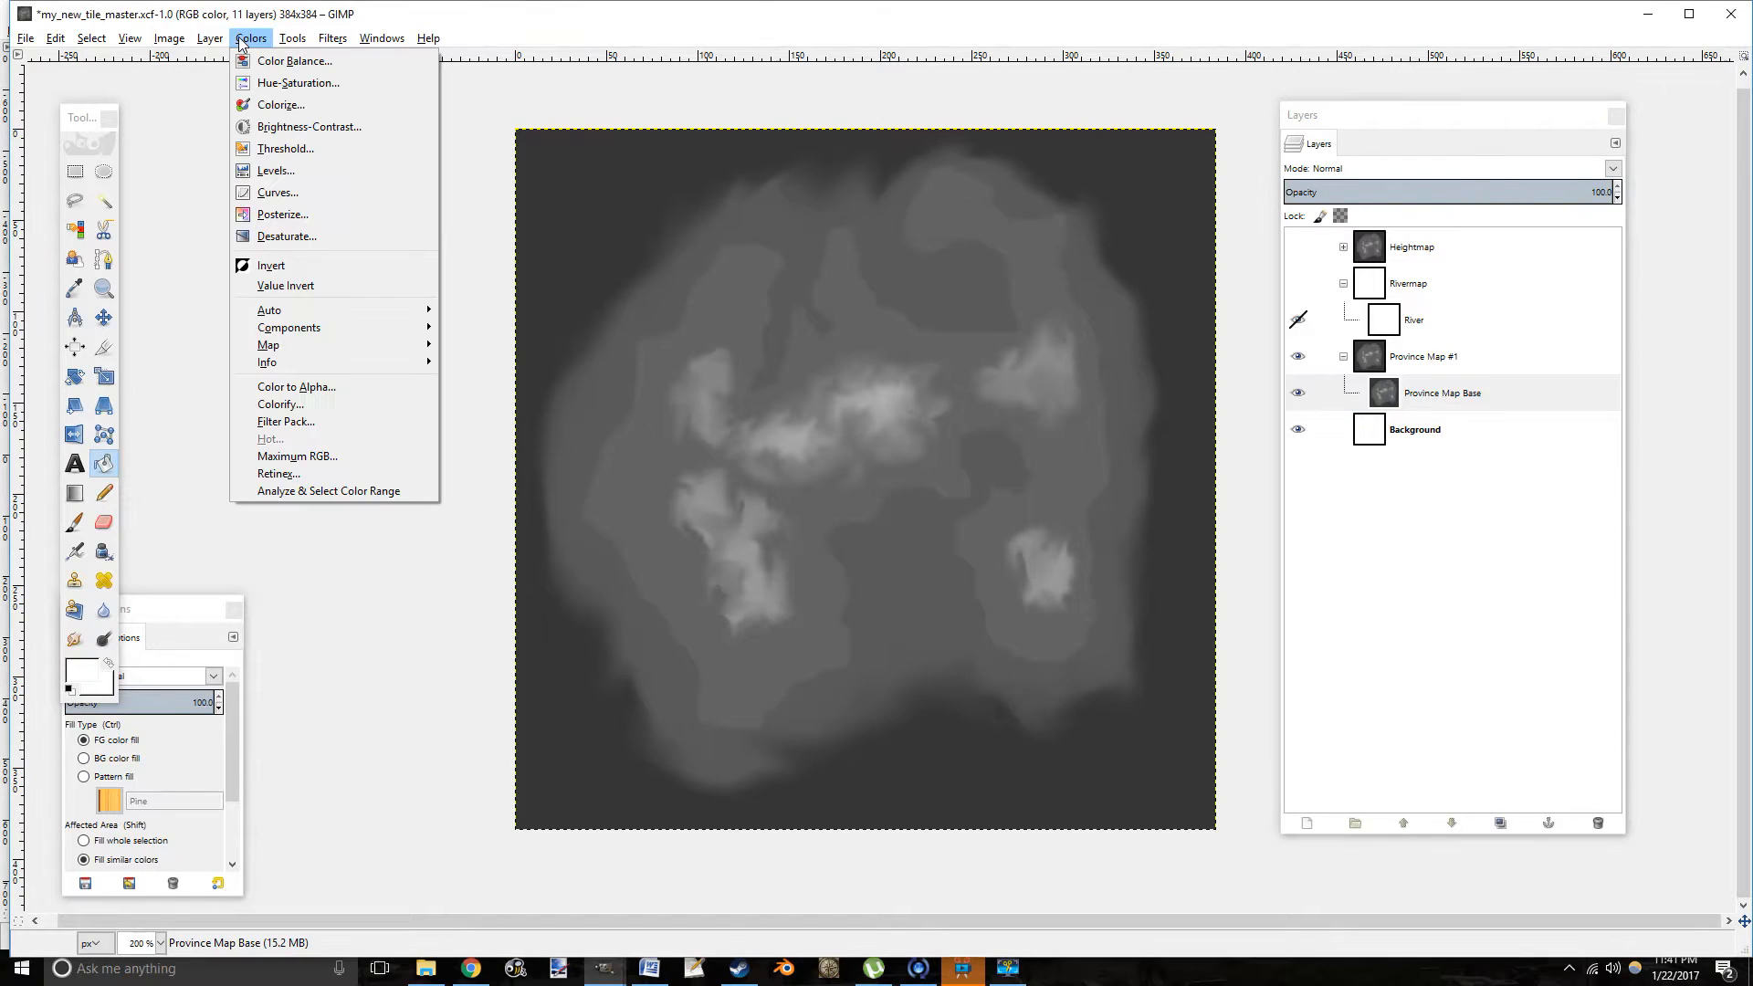
pyautogui.click(284, 155)
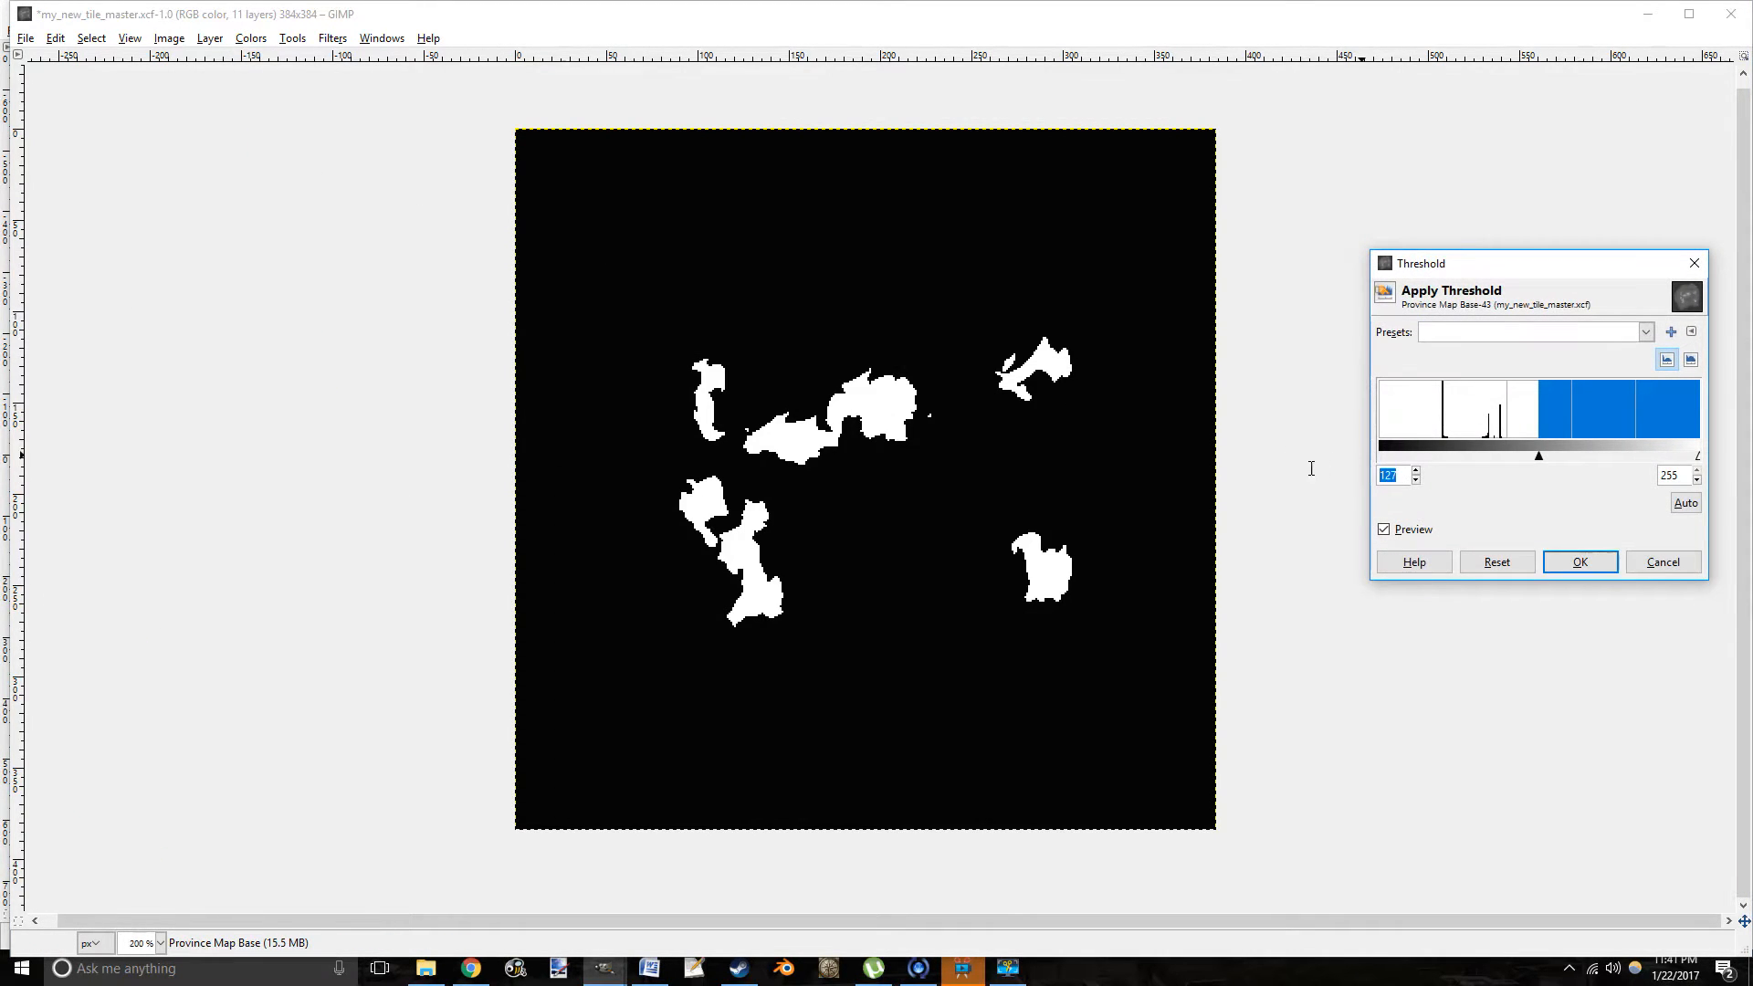
pyautogui.write('95')
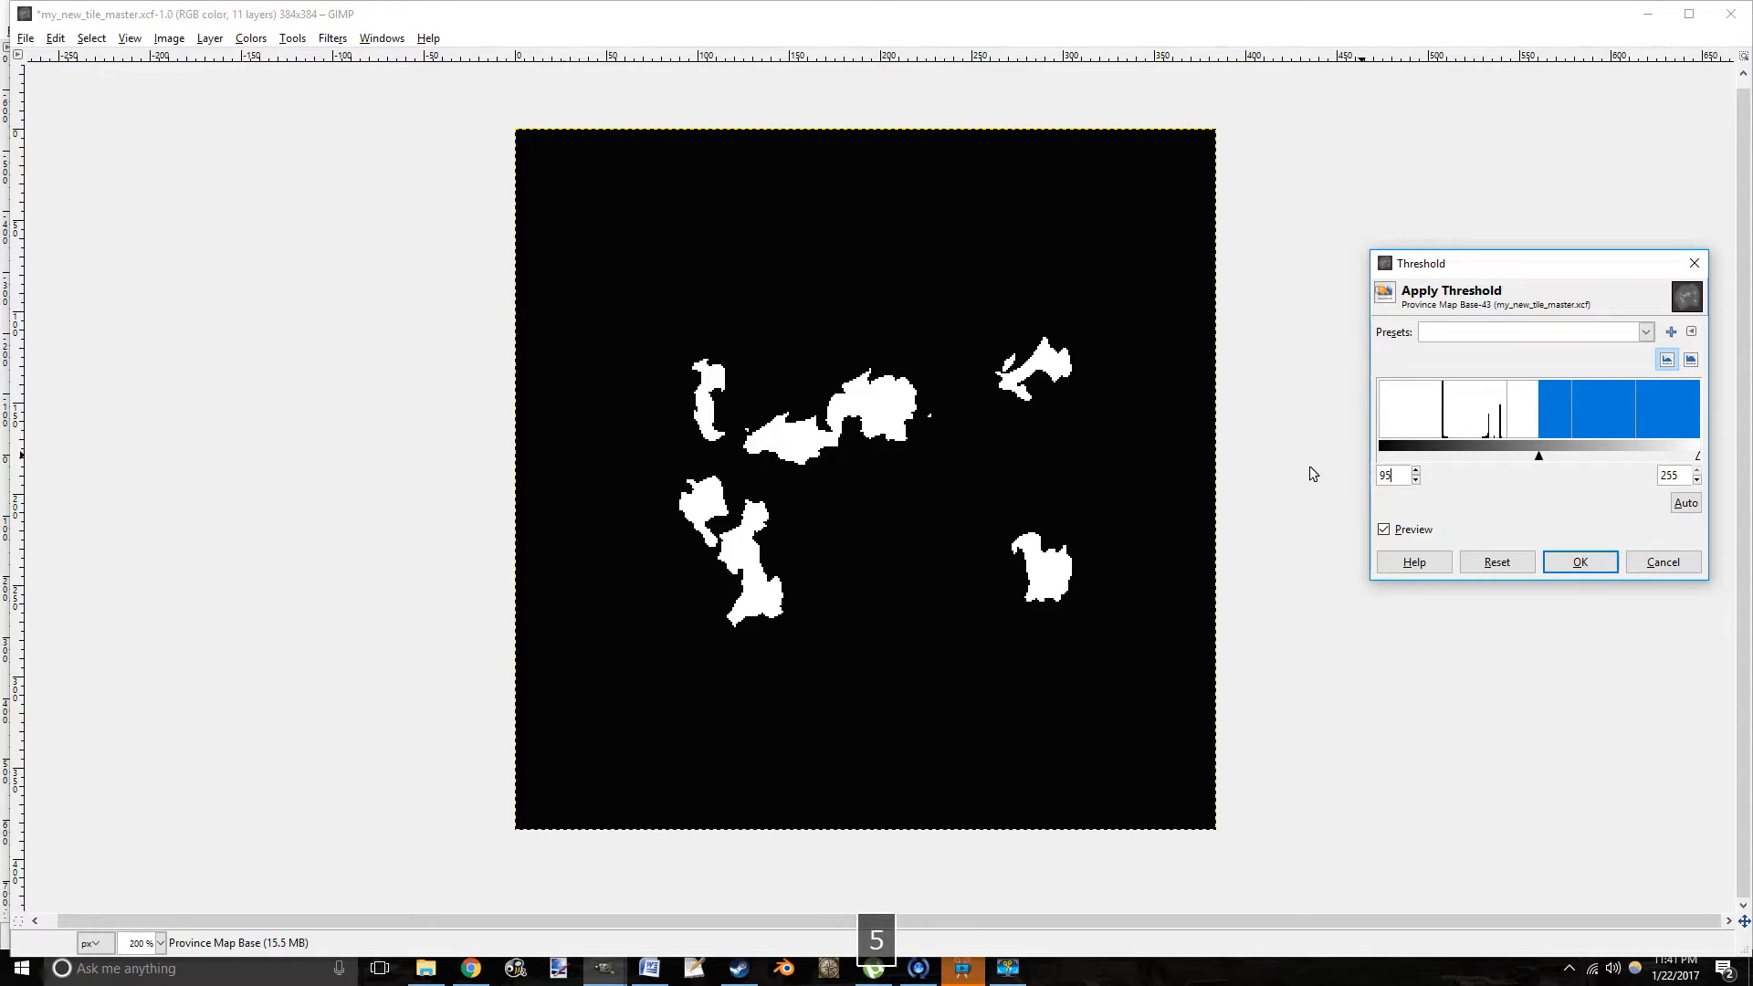
pyautogui.press('Return')
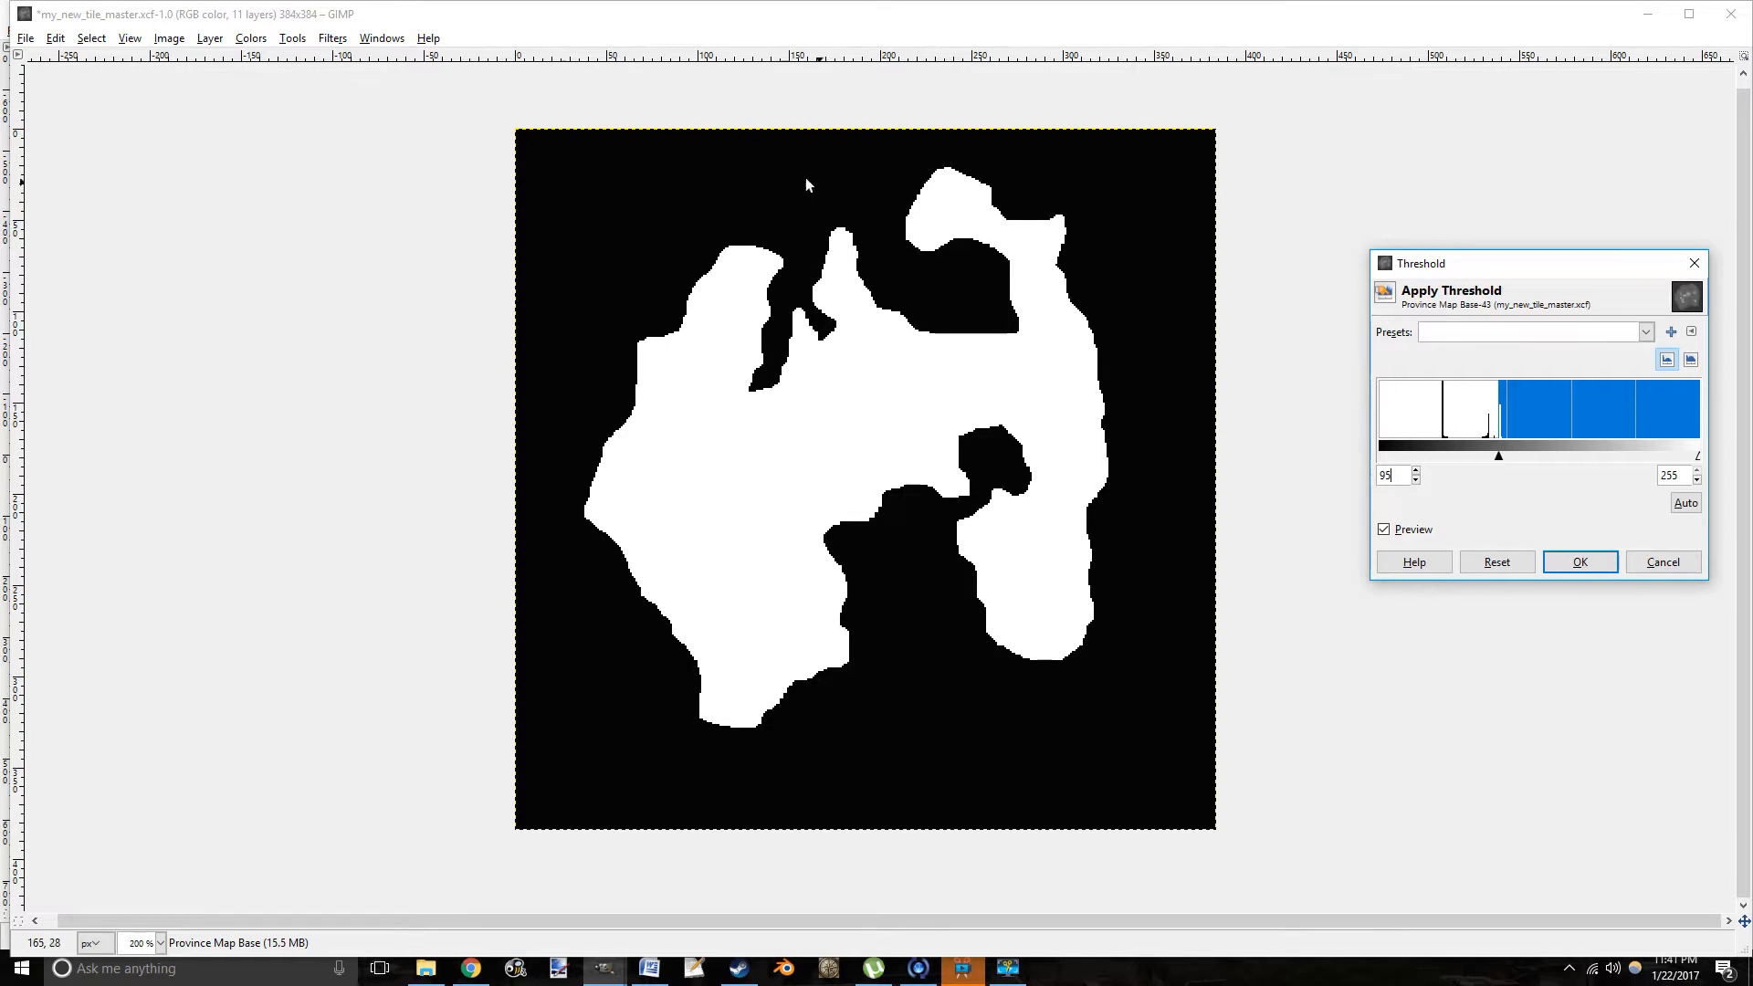
pyautogui.click(1579, 561)
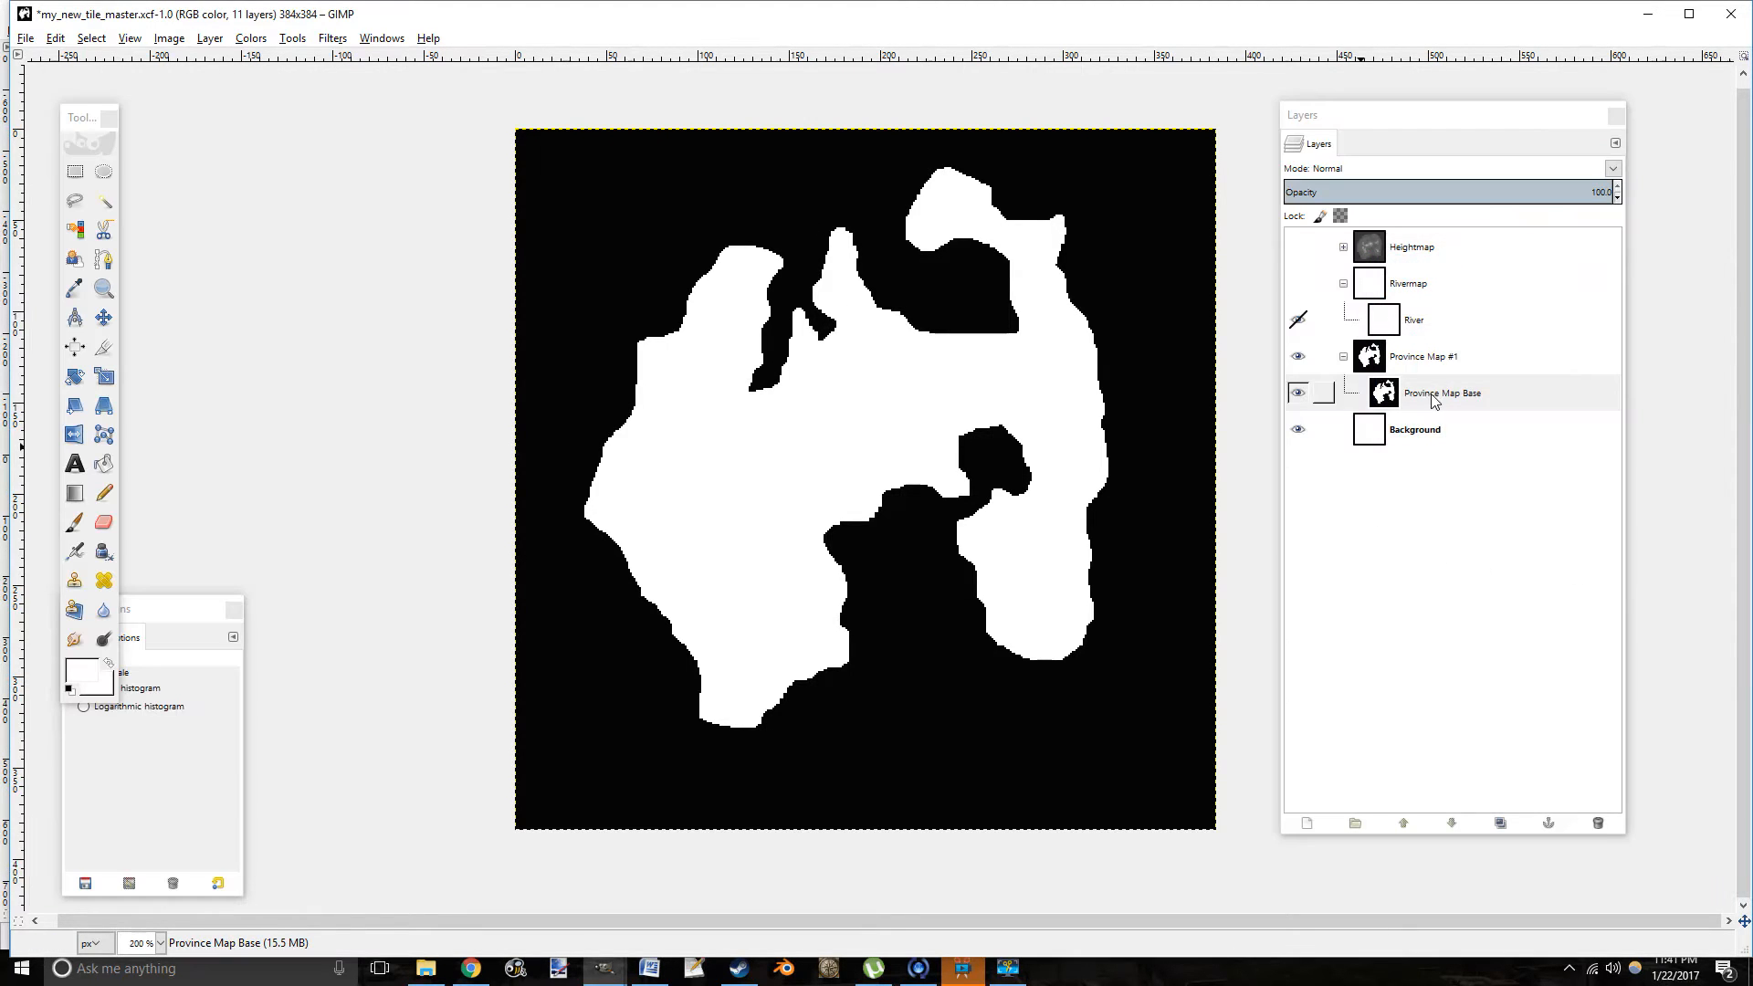
pyautogui.click(1433, 400)
pyautogui.moveTo(937, 469); pyautogui.dragTo(965, 479)
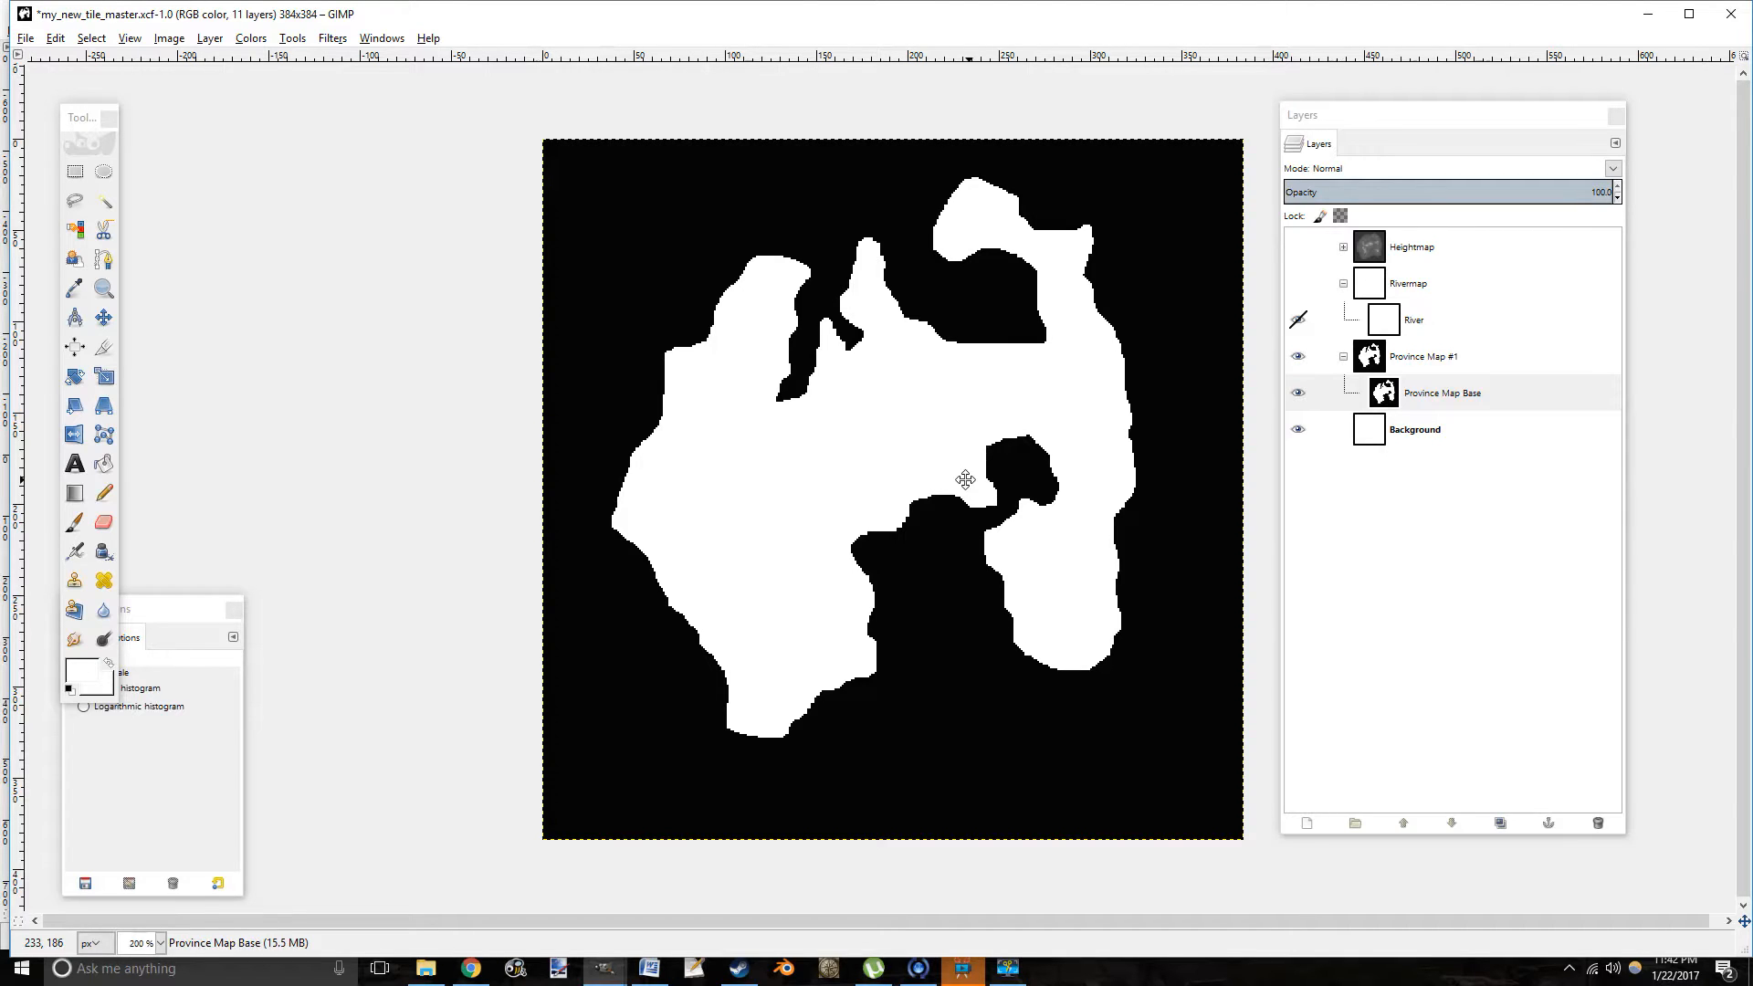
pyautogui.moveTo(965, 479); pyautogui.dragTo(882, 403)
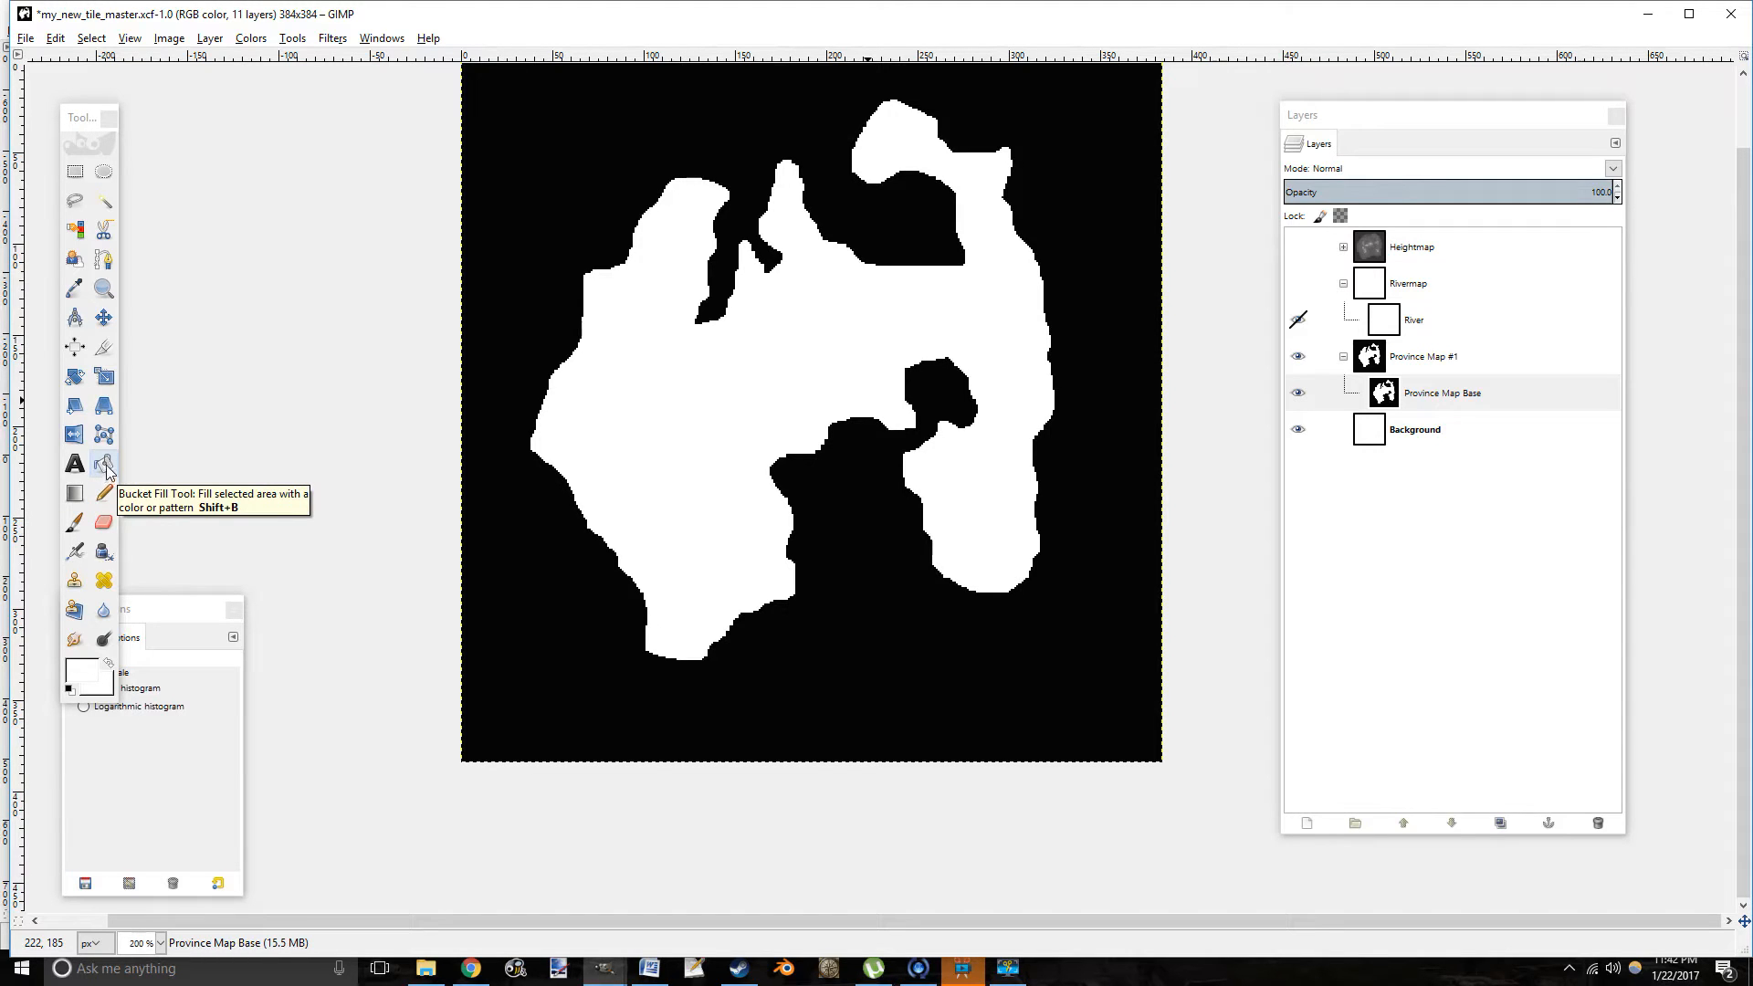
pyautogui.moveTo(638, 501); pyautogui.dragTo(664, 540)
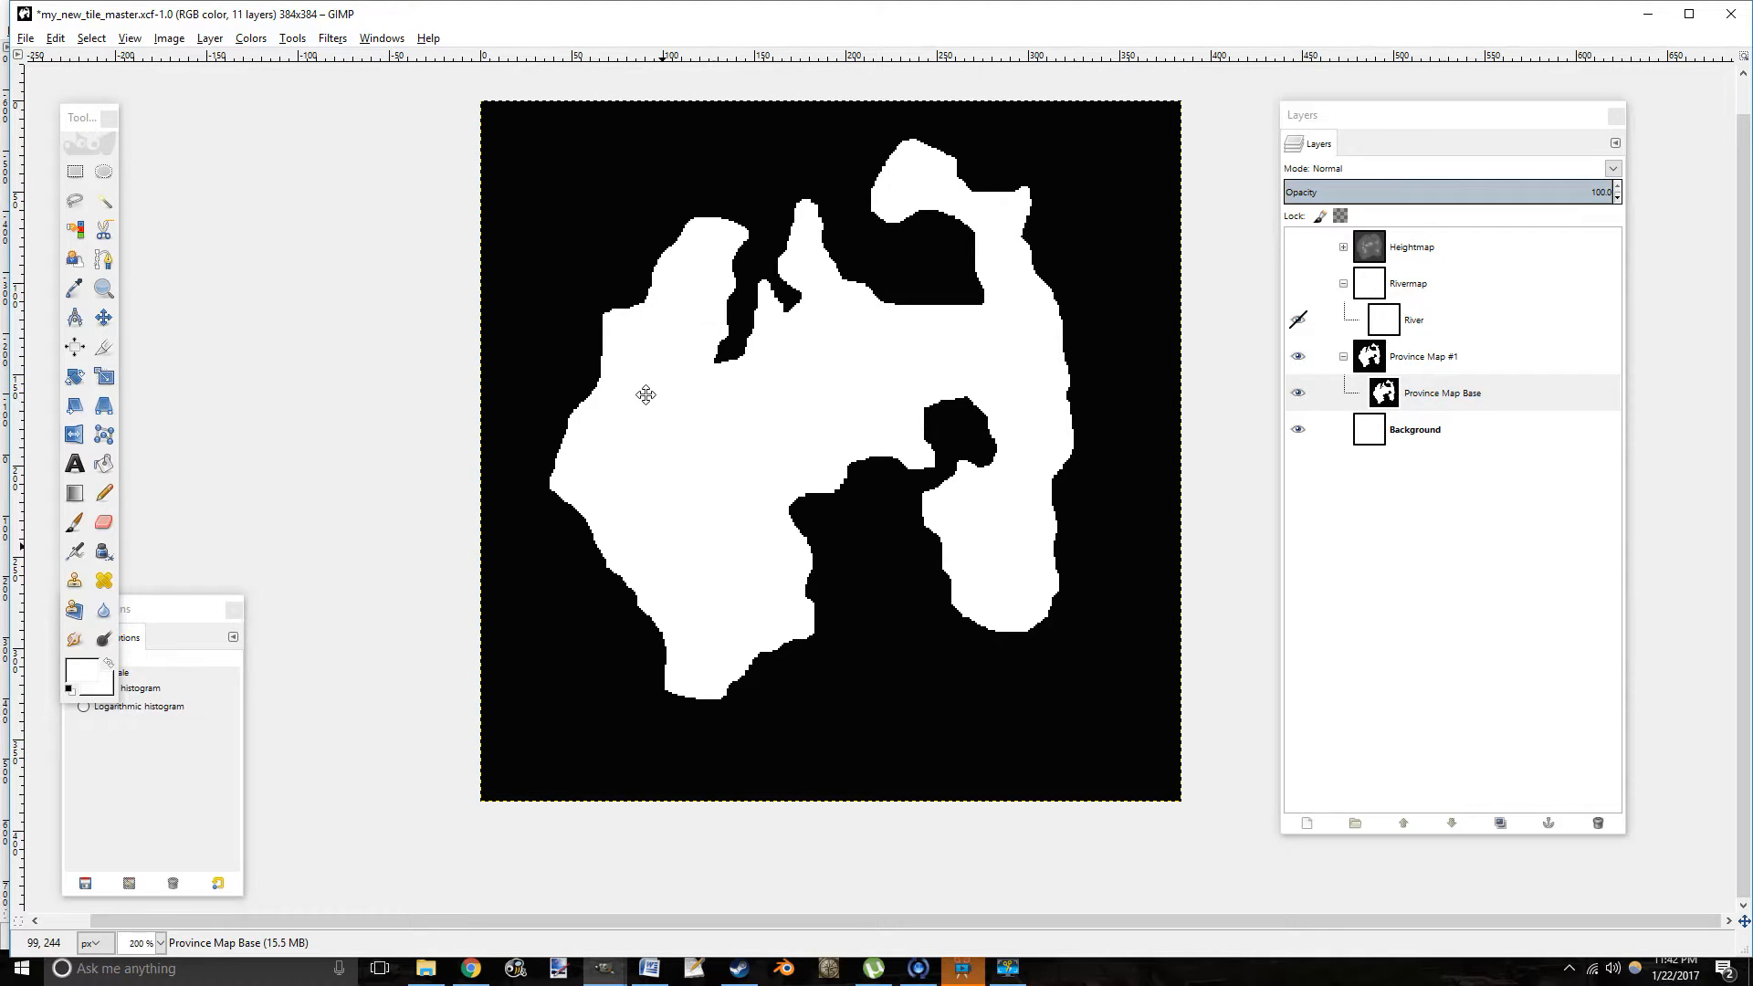
pyautogui.moveTo(682, 422); pyautogui.dragTo(697, 447)
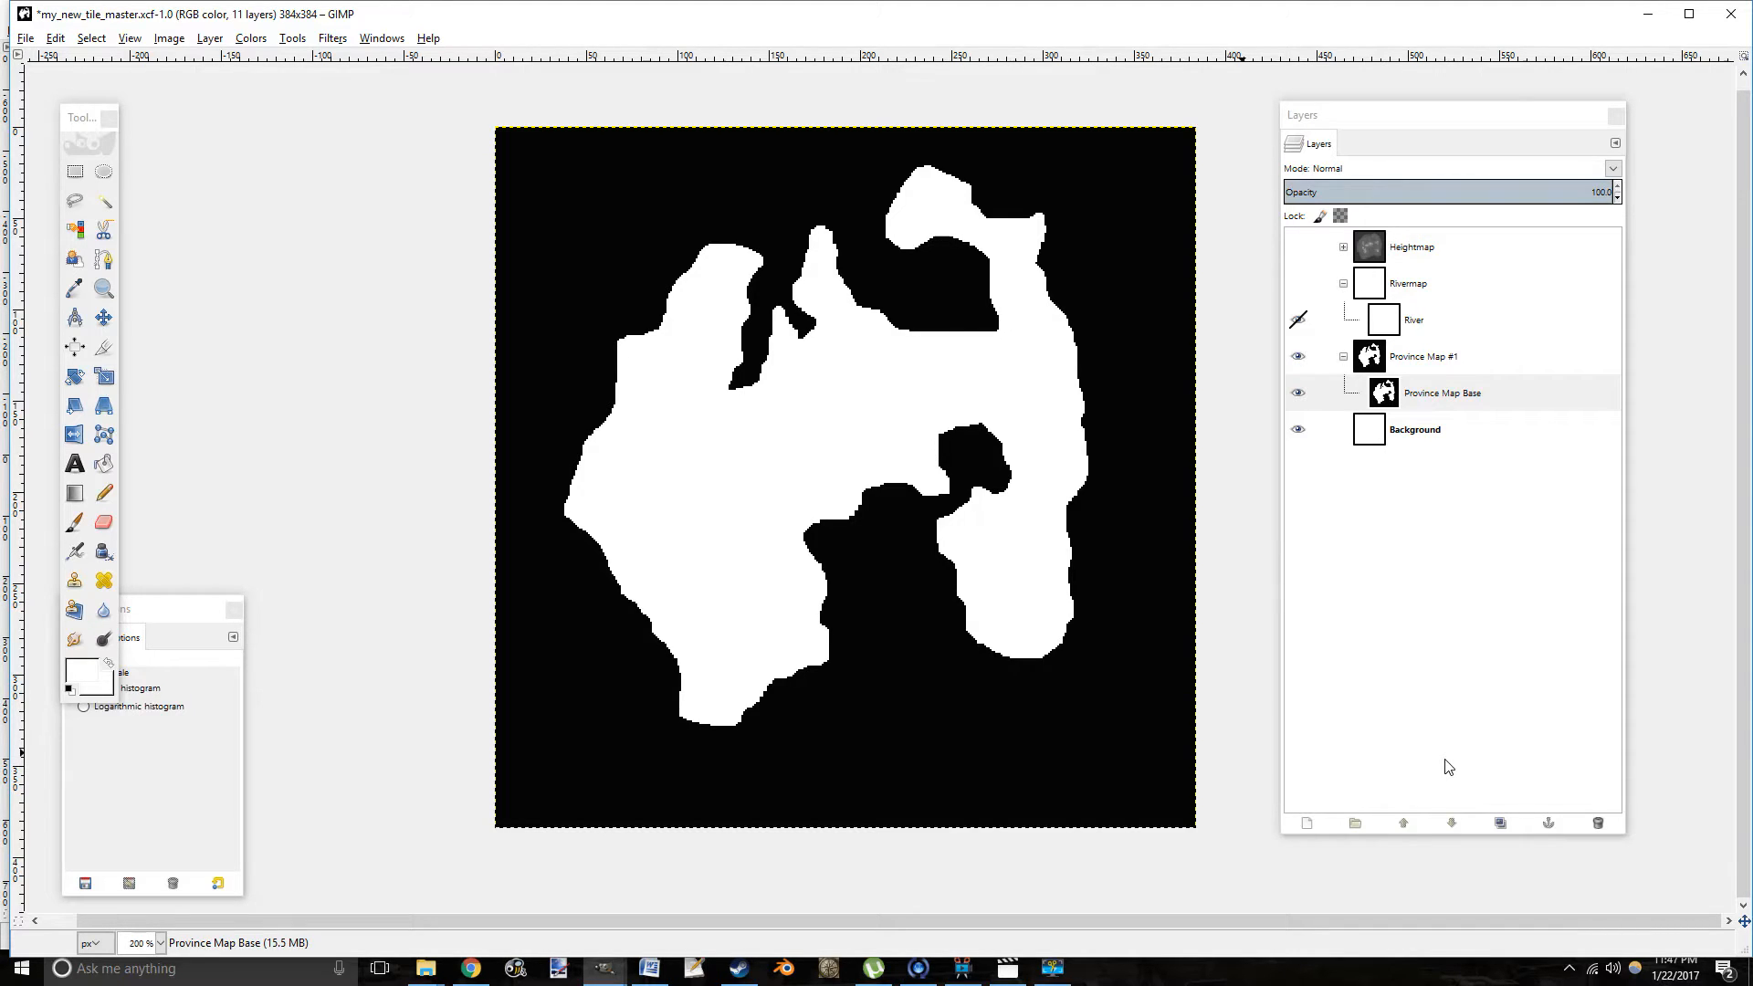
# Switch to File Explorer and bring up the window showing the my_new_tile mod's data folder.
pyautogui.click(426, 968)
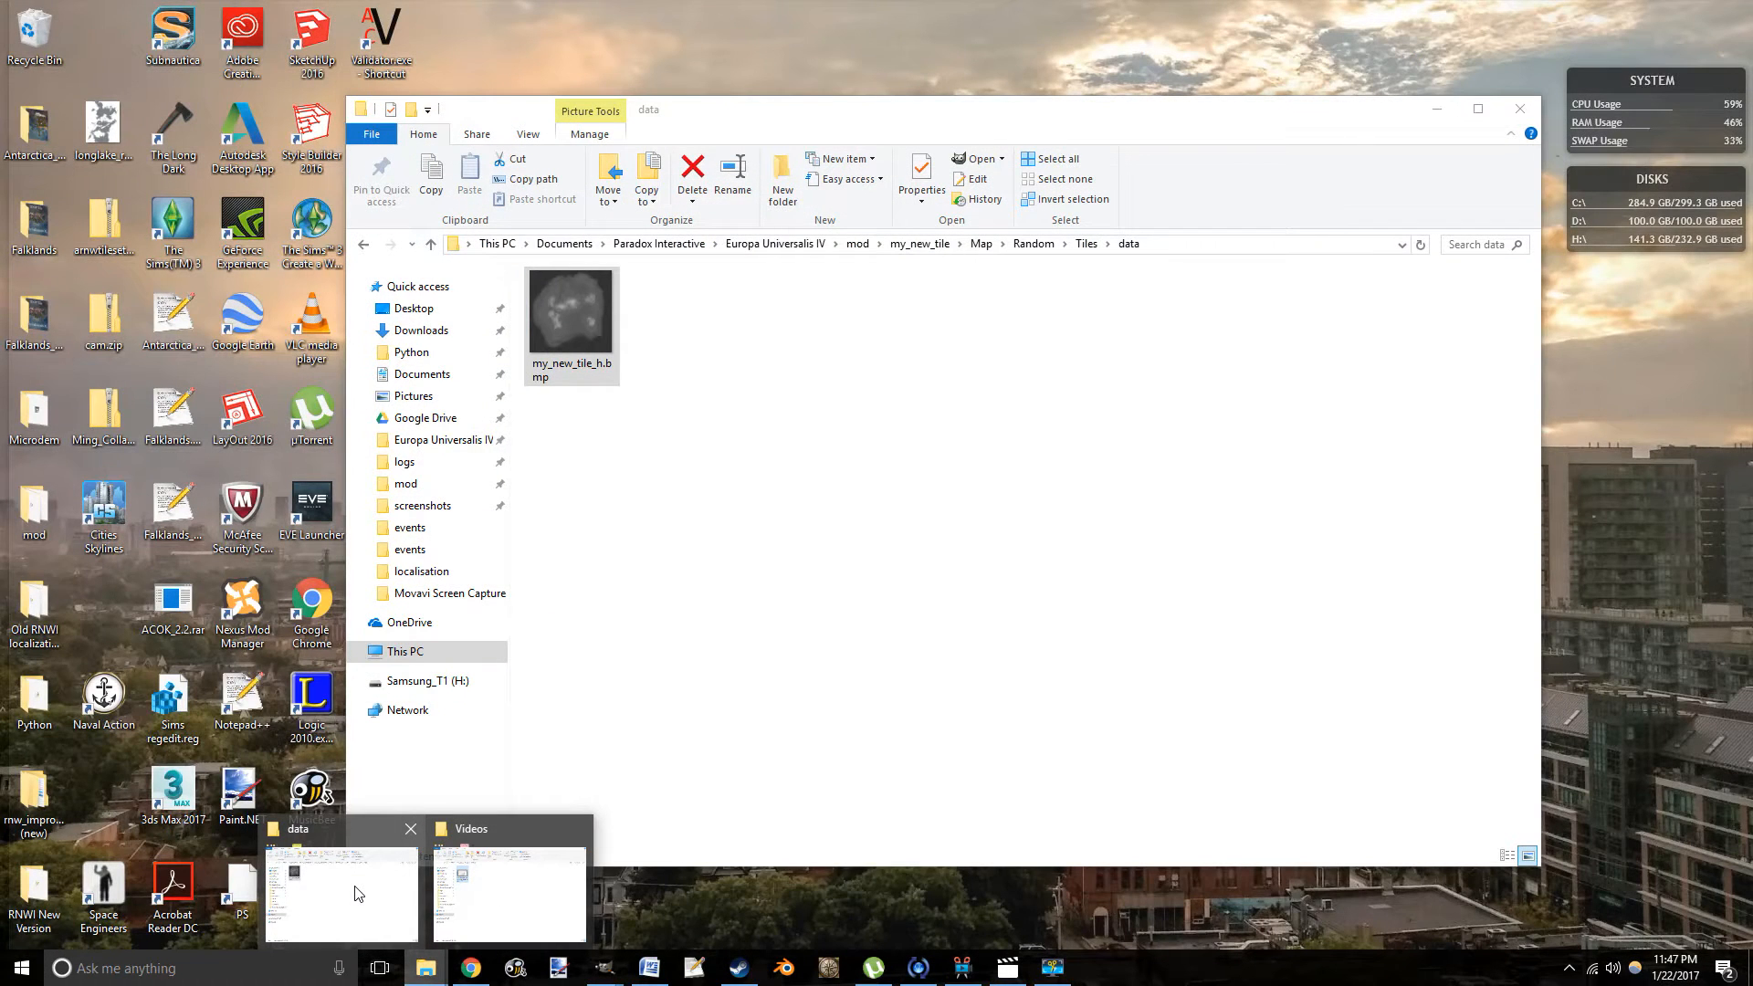
pyautogui.click(357, 892)
pyautogui.moveTo(945, 334); pyautogui.dragTo(828, 406)
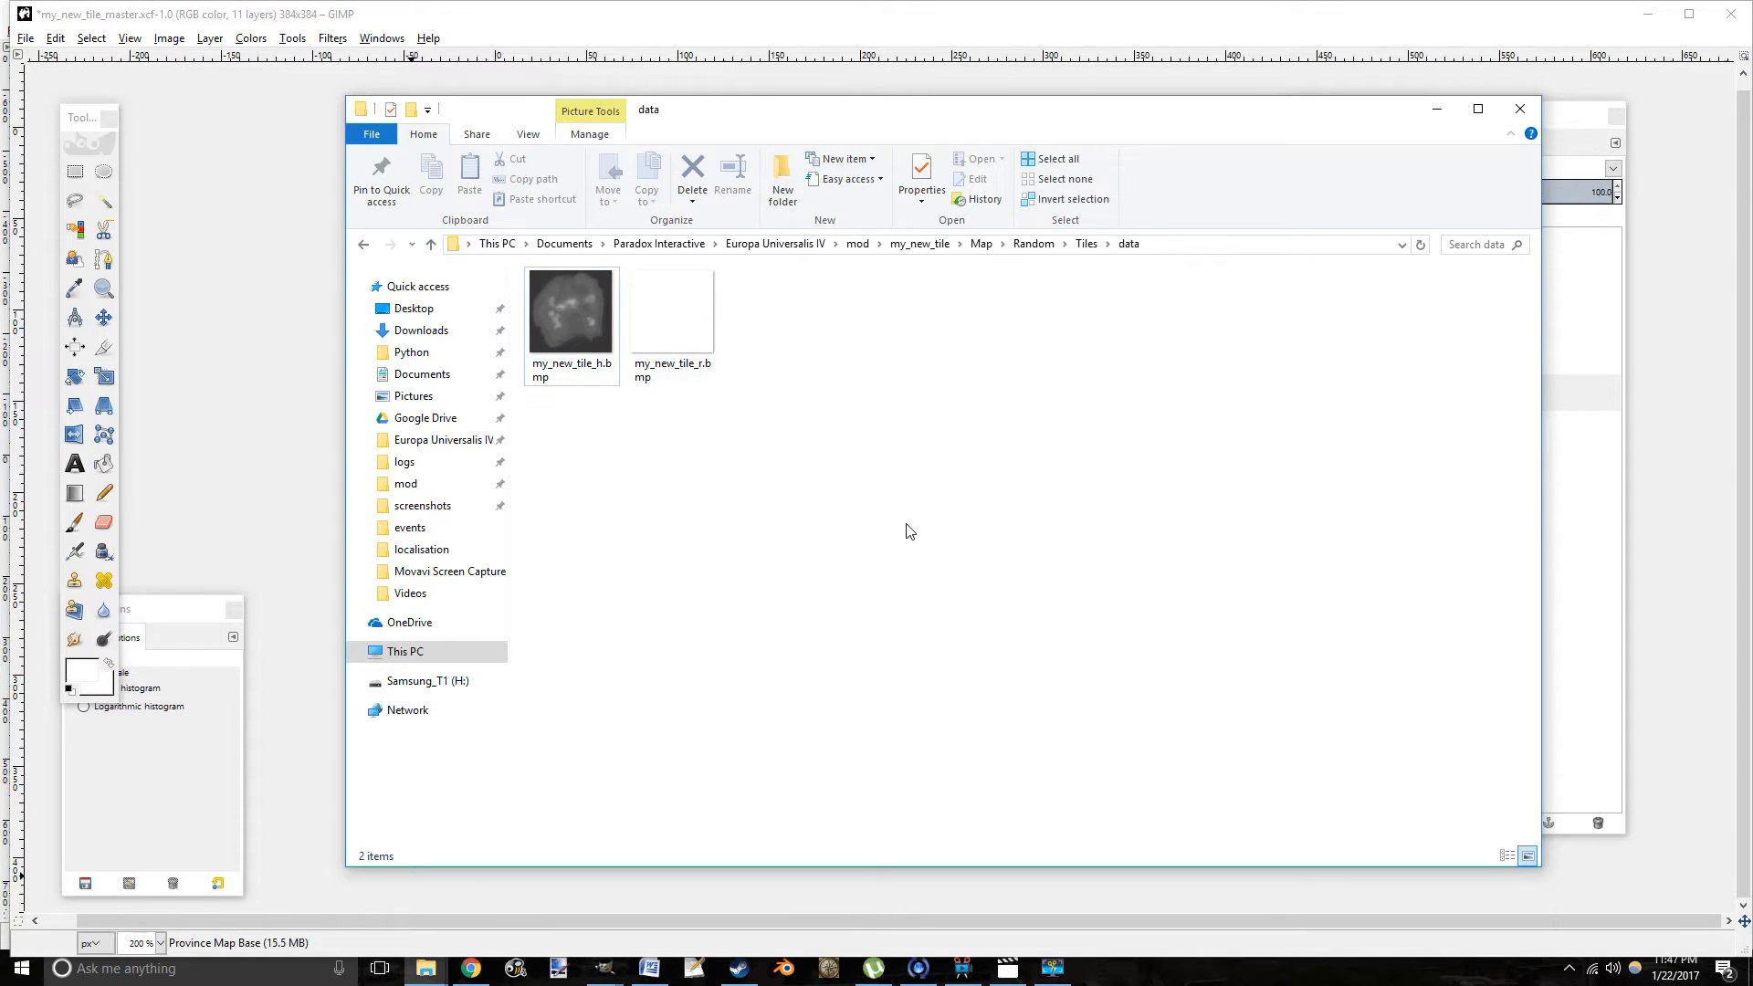
pyautogui.click(780, 246)
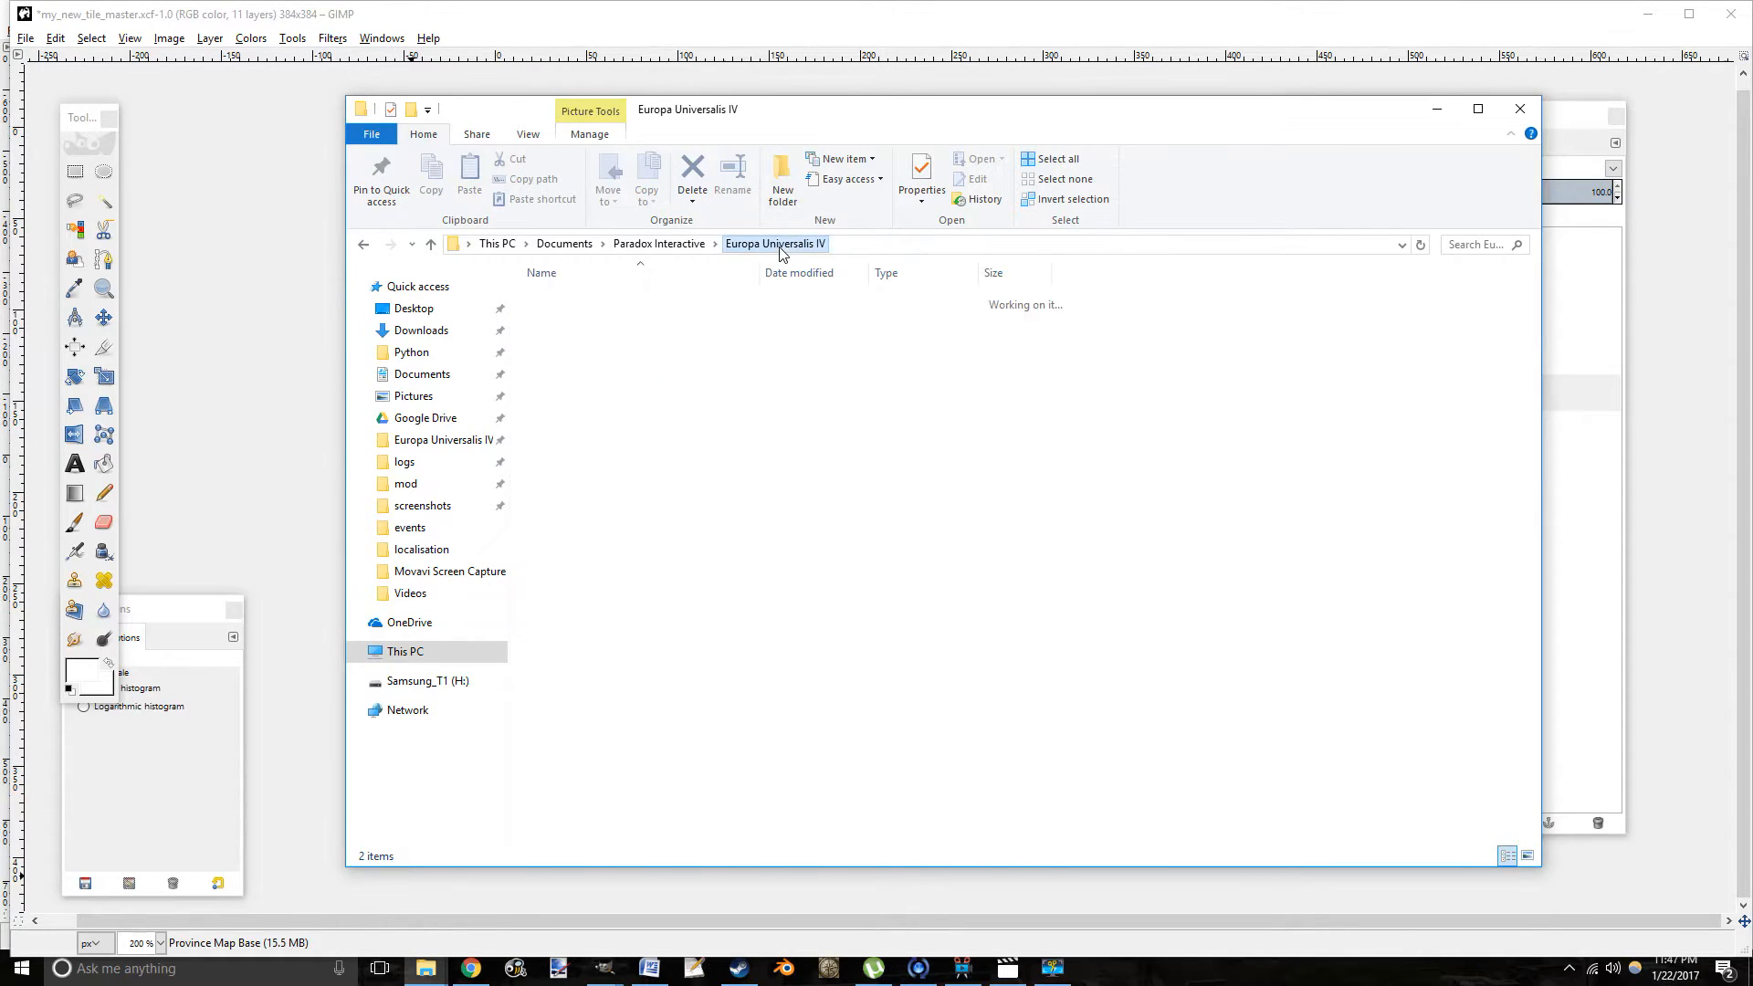
pyautogui.doubleClick(585, 363)
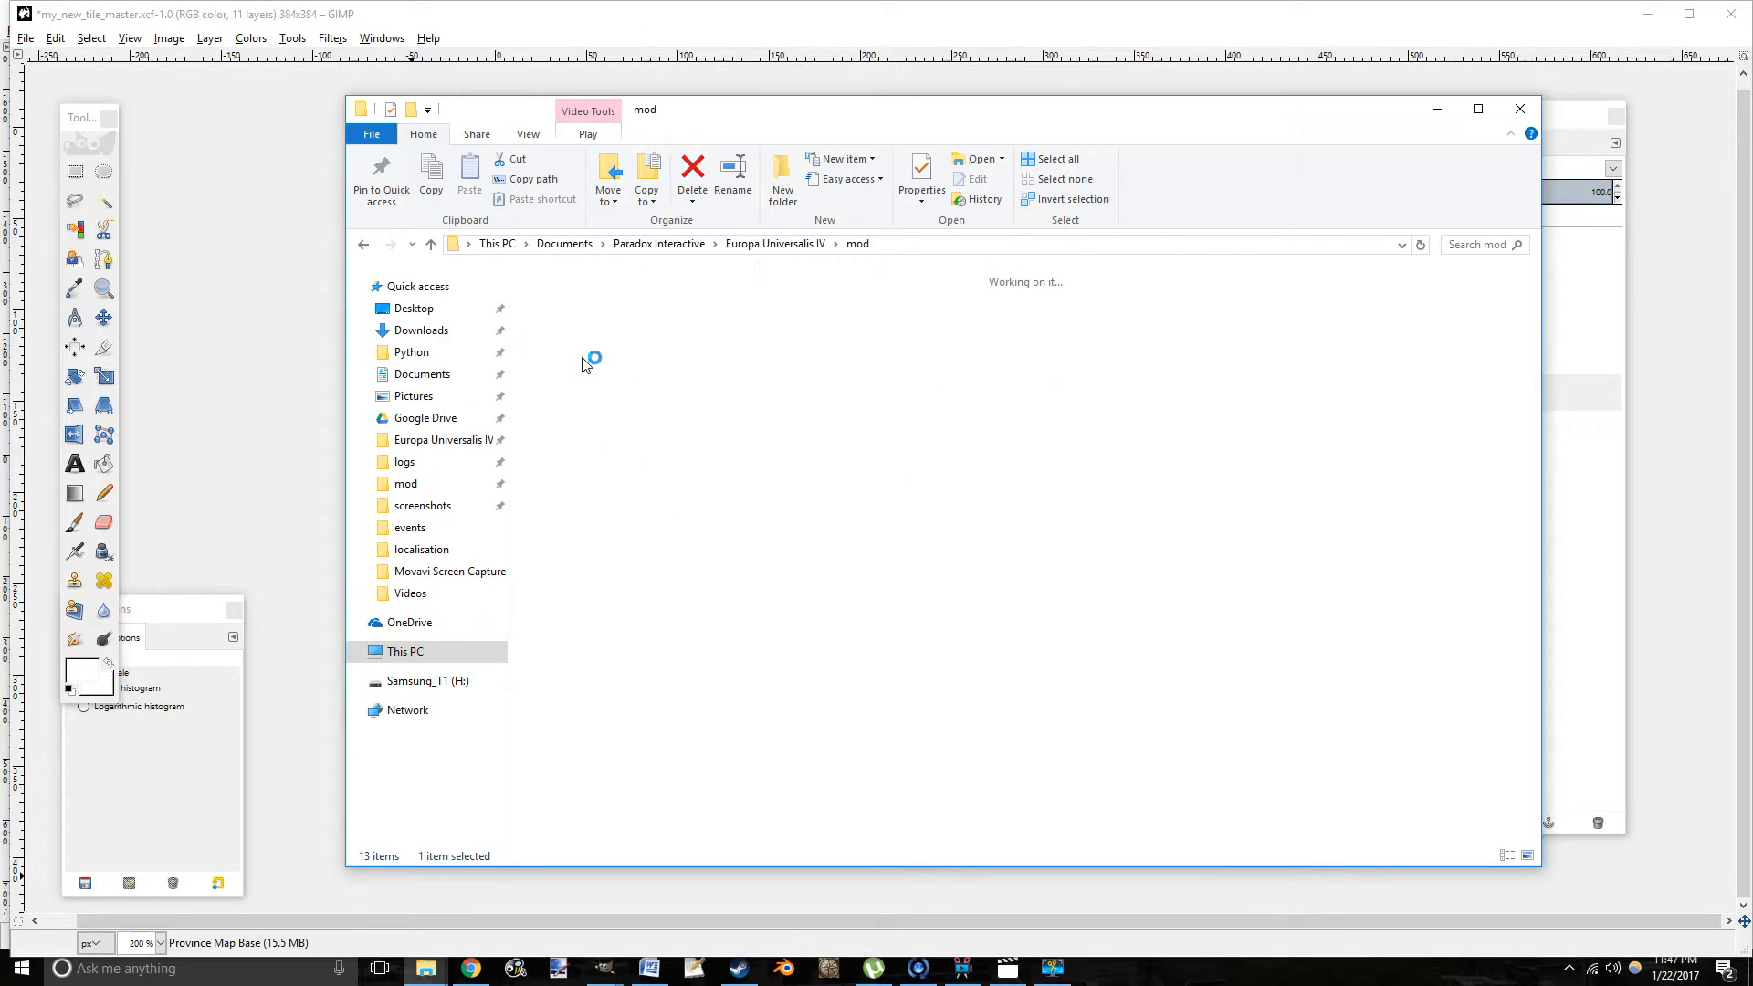
pyautogui.click(367, 244)
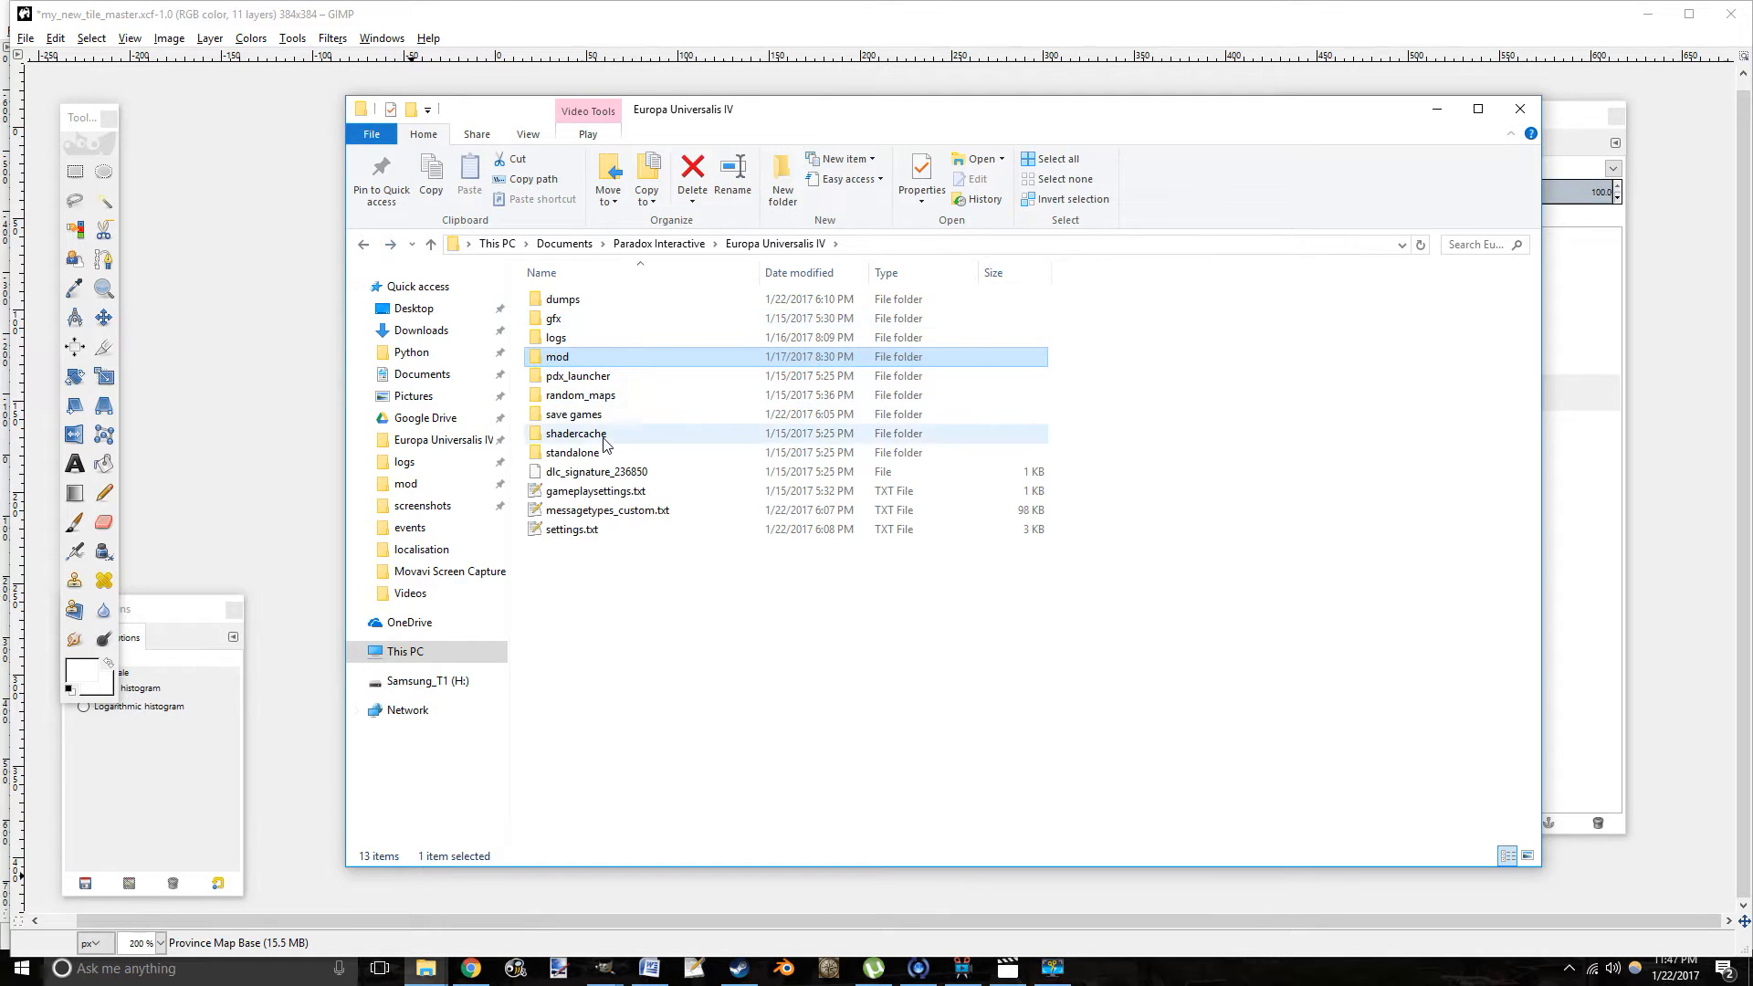
# Browse to the map\random\tiles folder inside the Europa Universalis IV game installation.
pyautogui.click(457, 448)
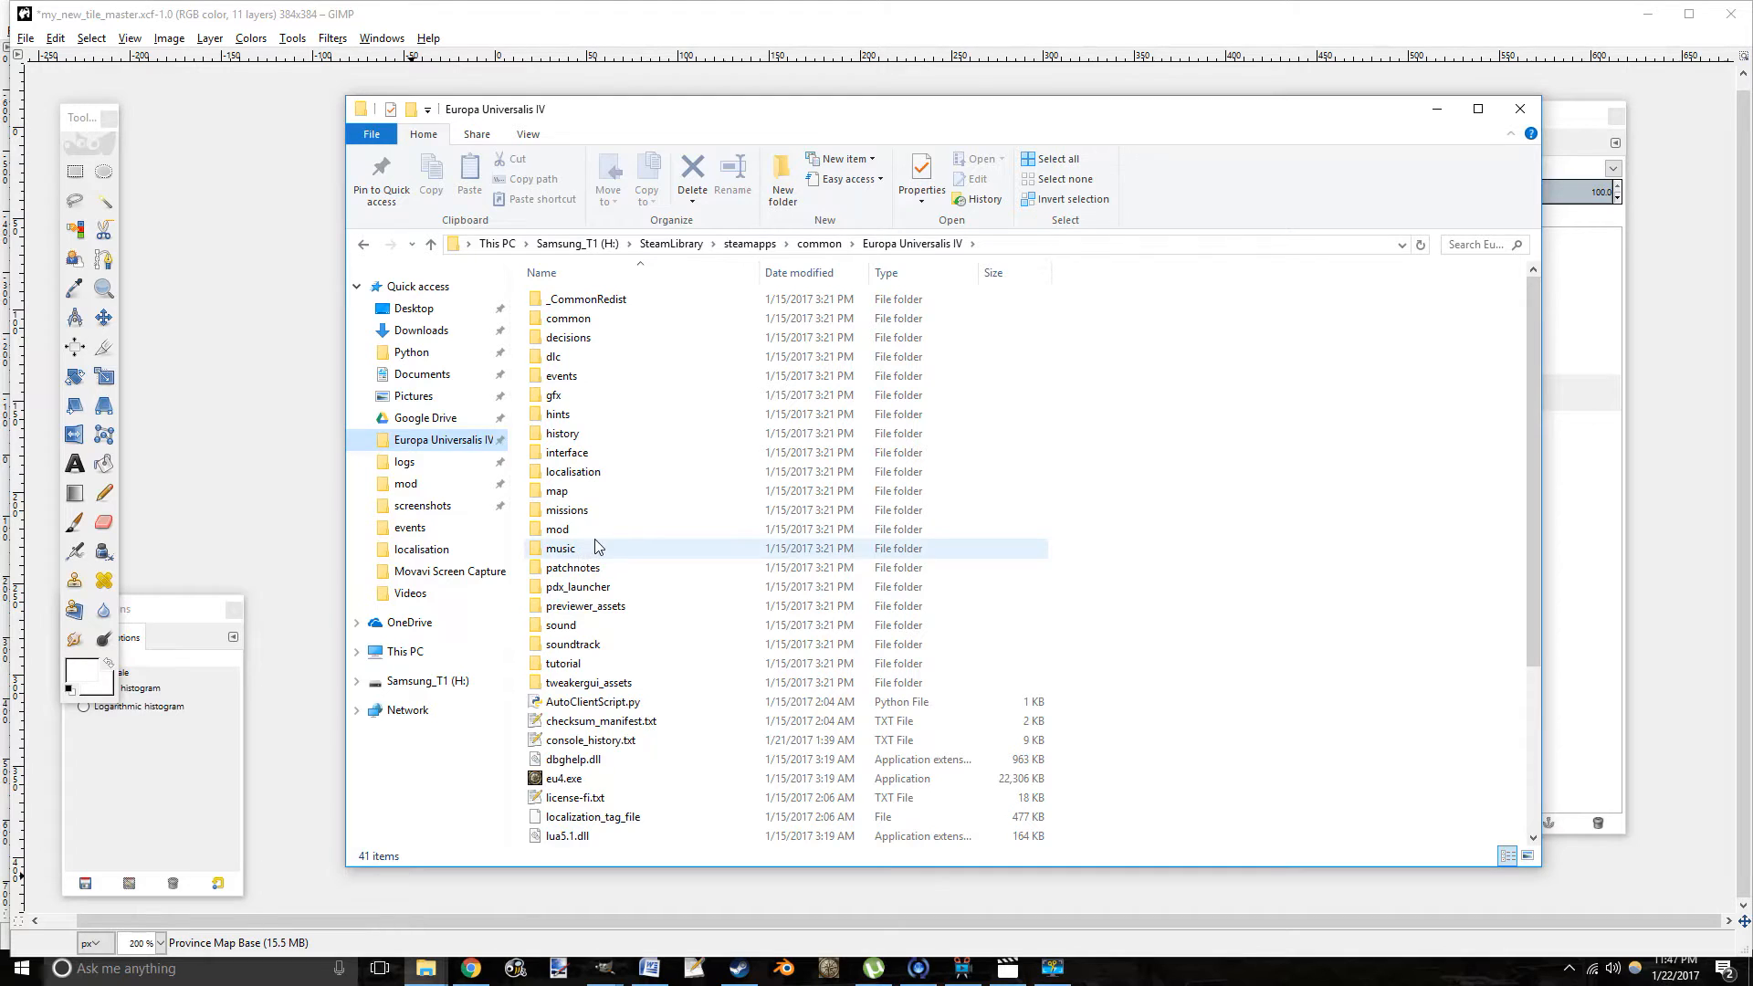
pyautogui.doubleClick(602, 493)
pyautogui.doubleClick(593, 324)
pyautogui.doubleClick(589, 326)
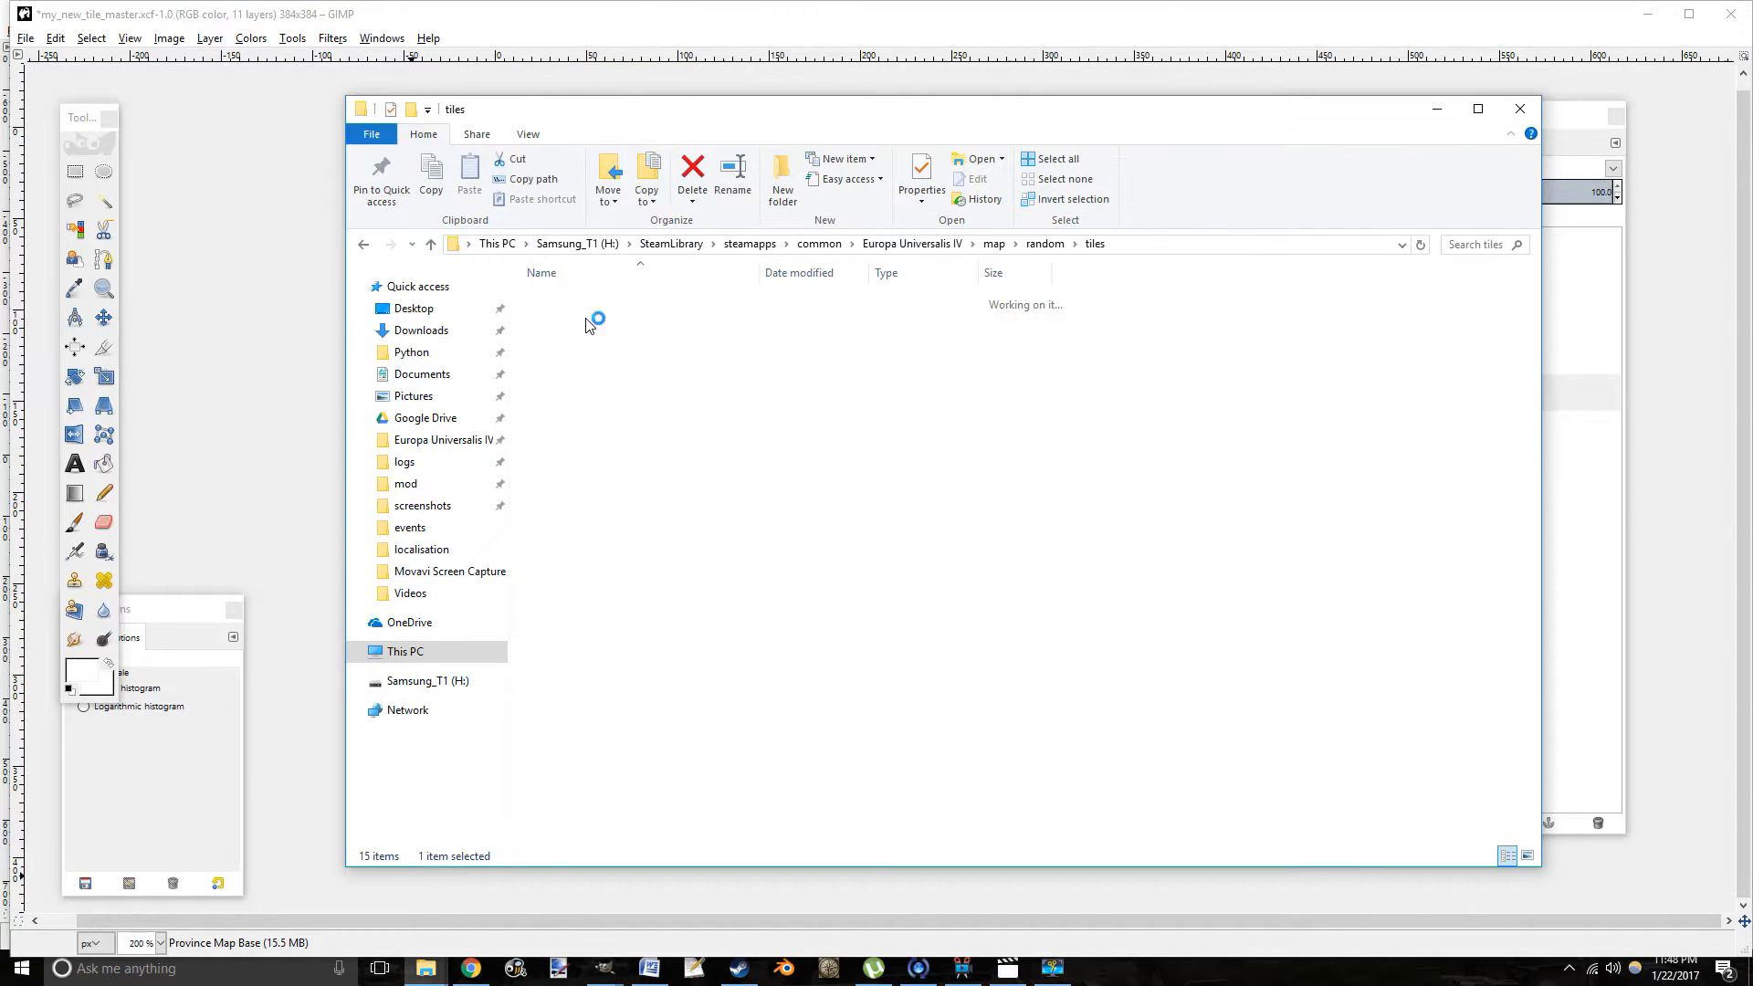
pyautogui.scroll(-10, 586, 325)
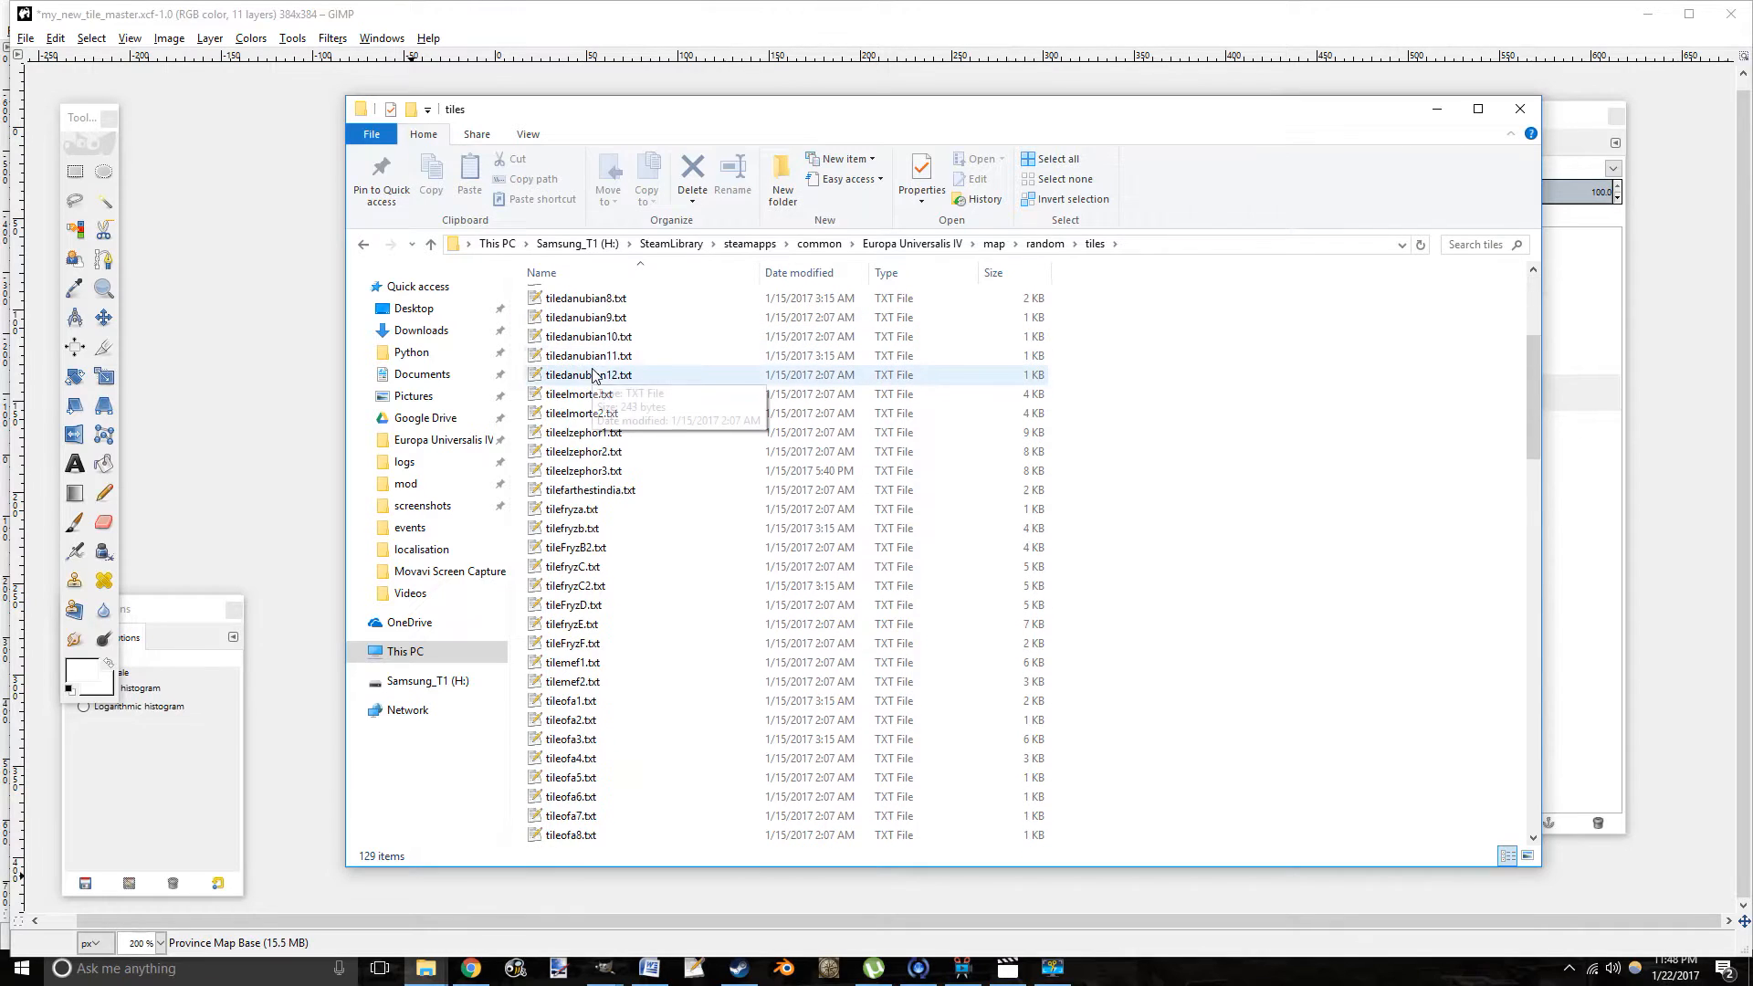
pyautogui.moveTo(1534, 455); pyautogui.dragTo(1525, 289)
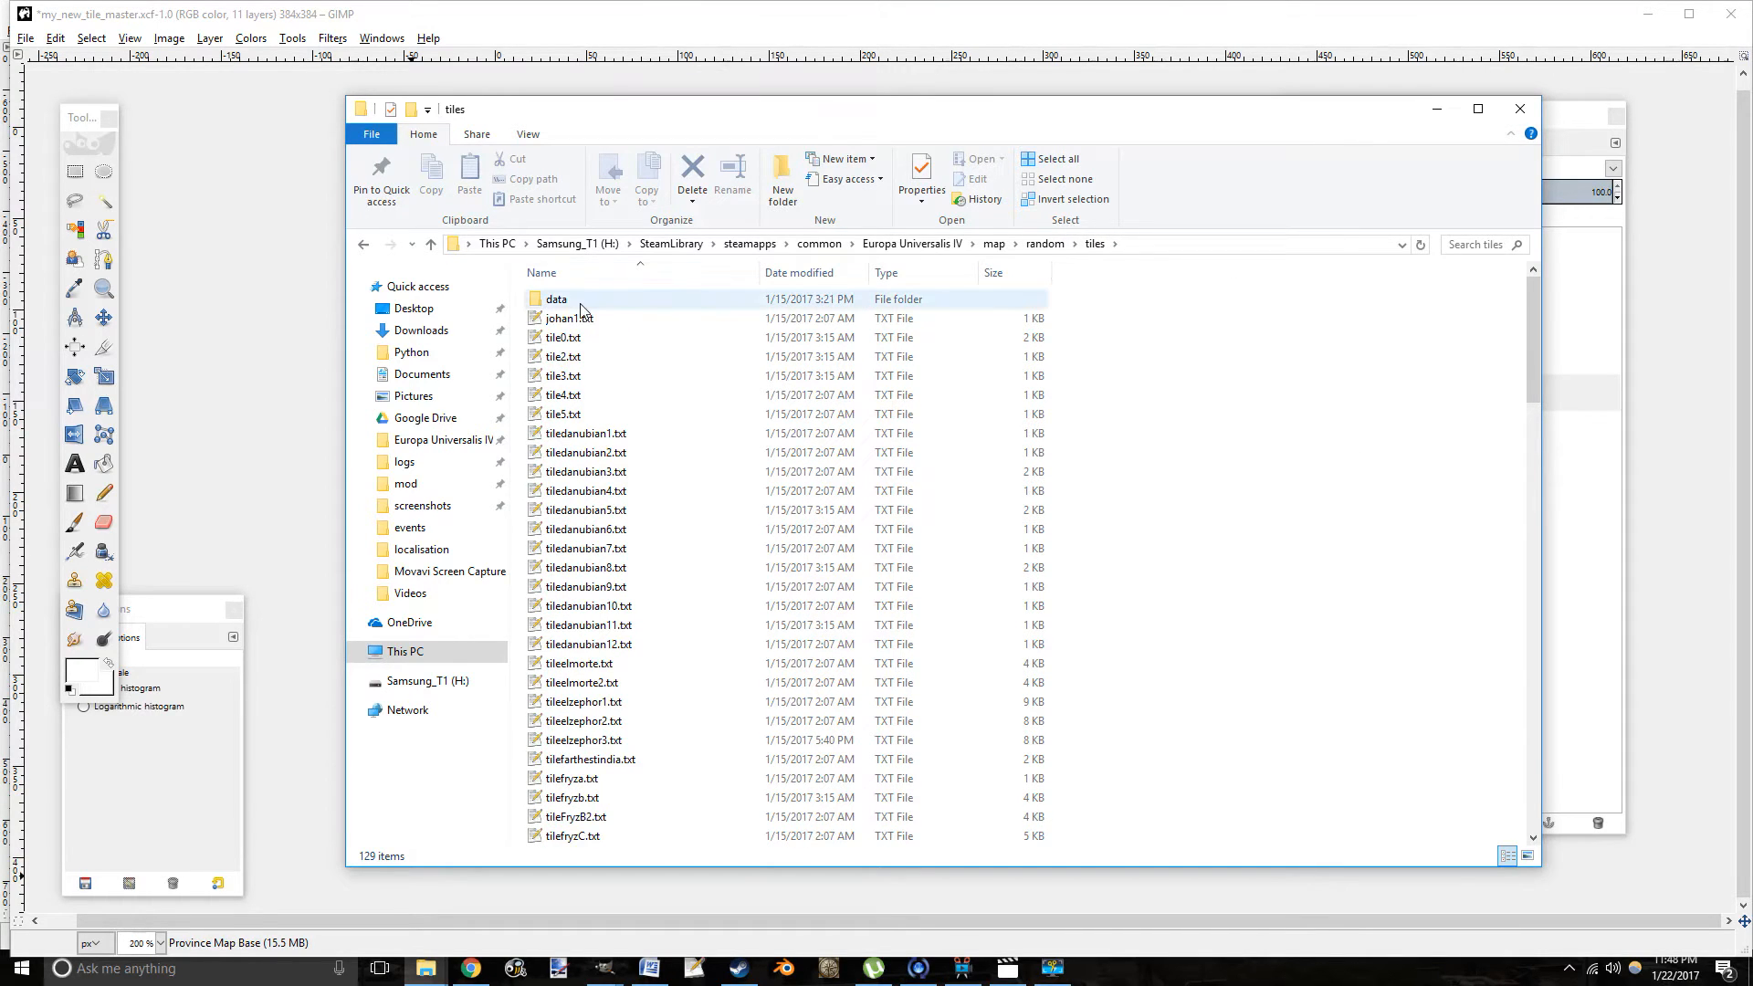
# Check the tiles folder's data subfolder, return to the tile list and open tiledanubian1.txt in Notepad++.
pyautogui.doubleClick(618, 304)
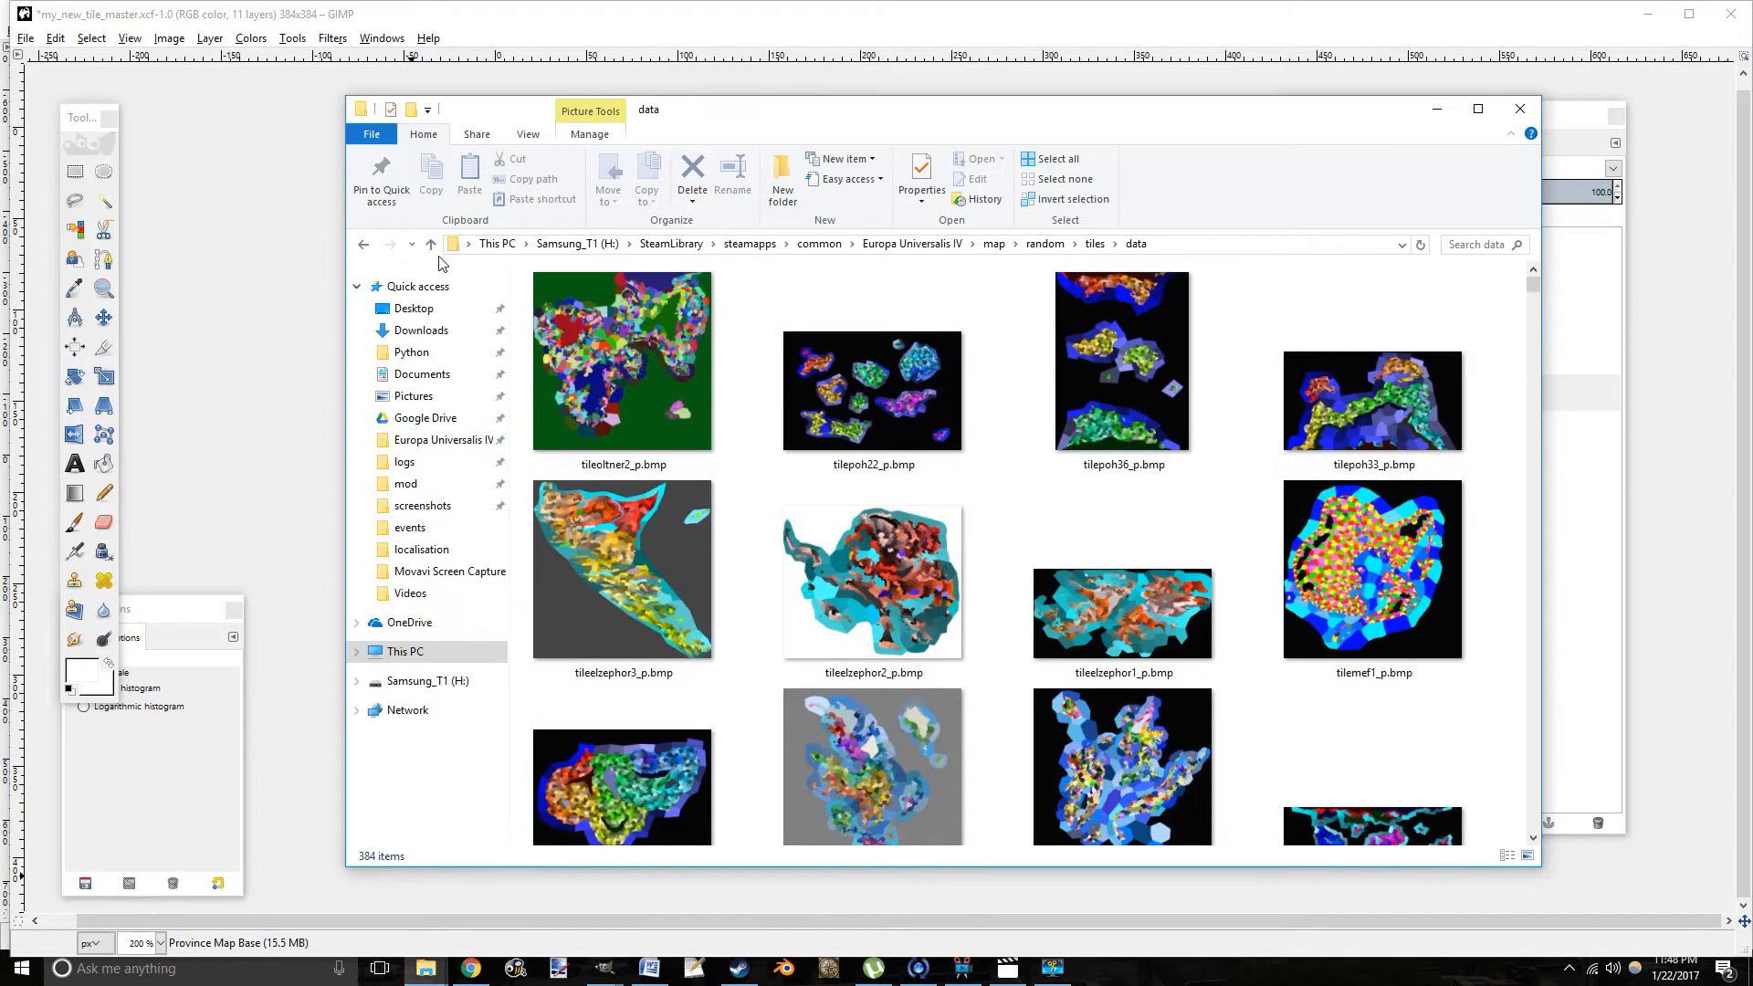
pyautogui.click(363, 244)
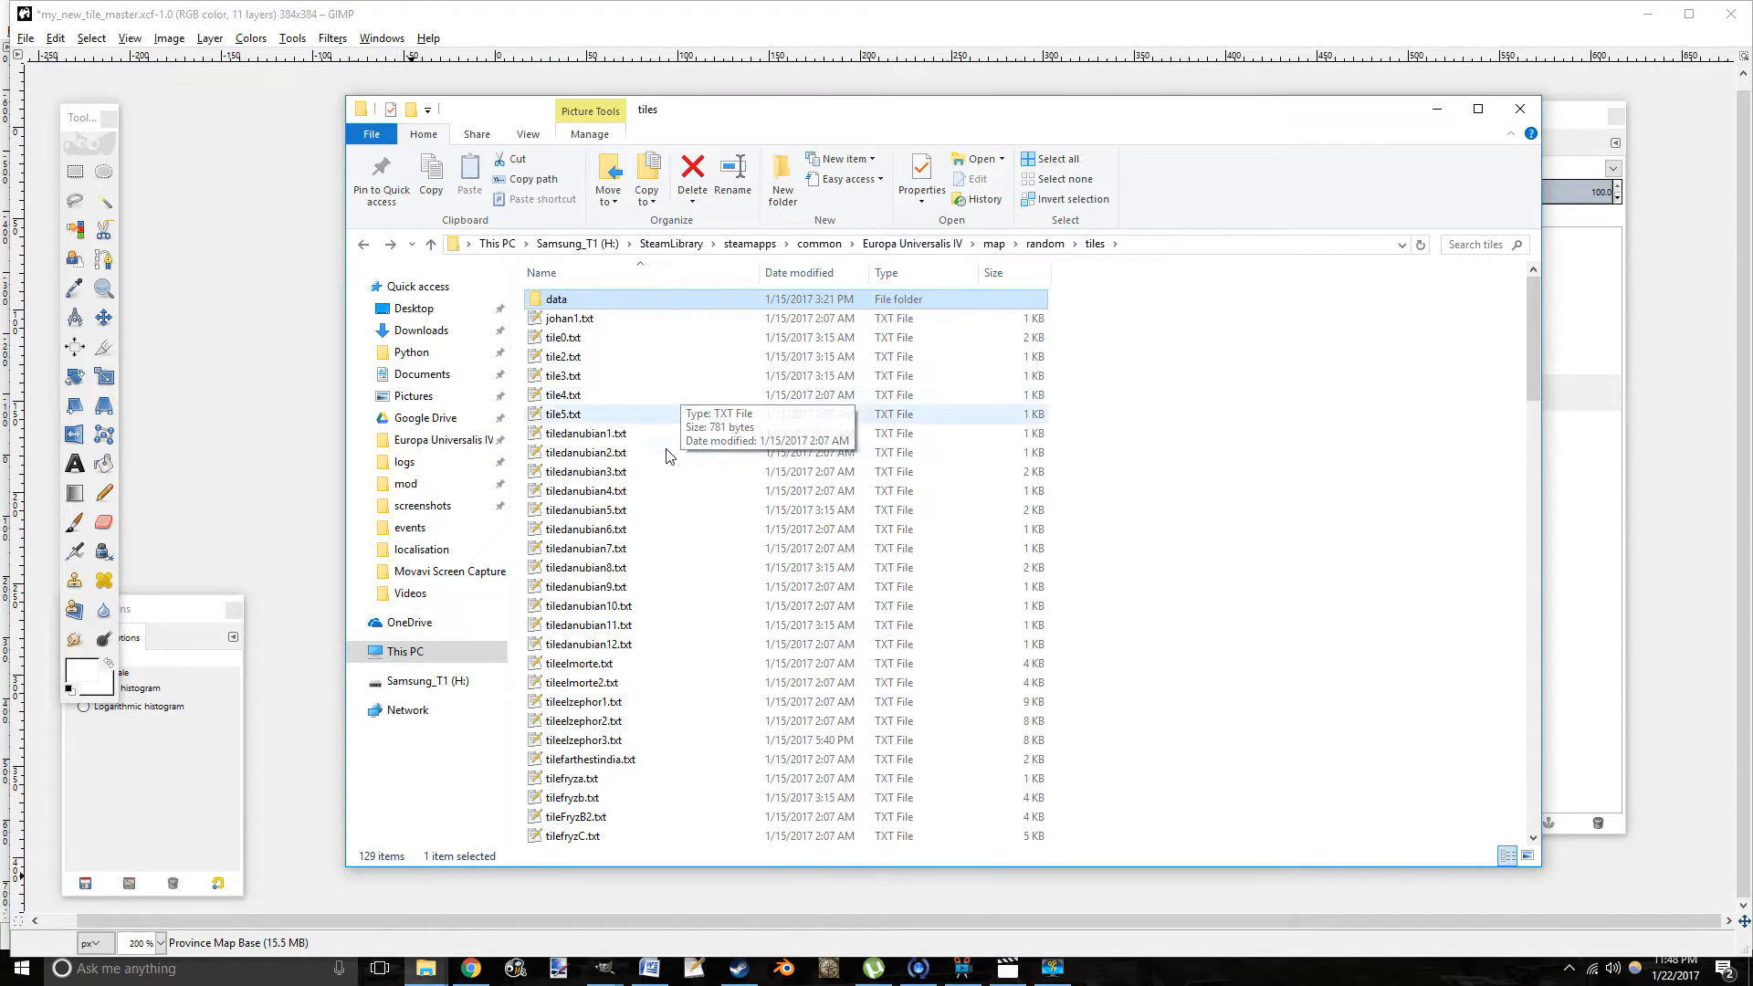
pyautogui.click(592, 436)
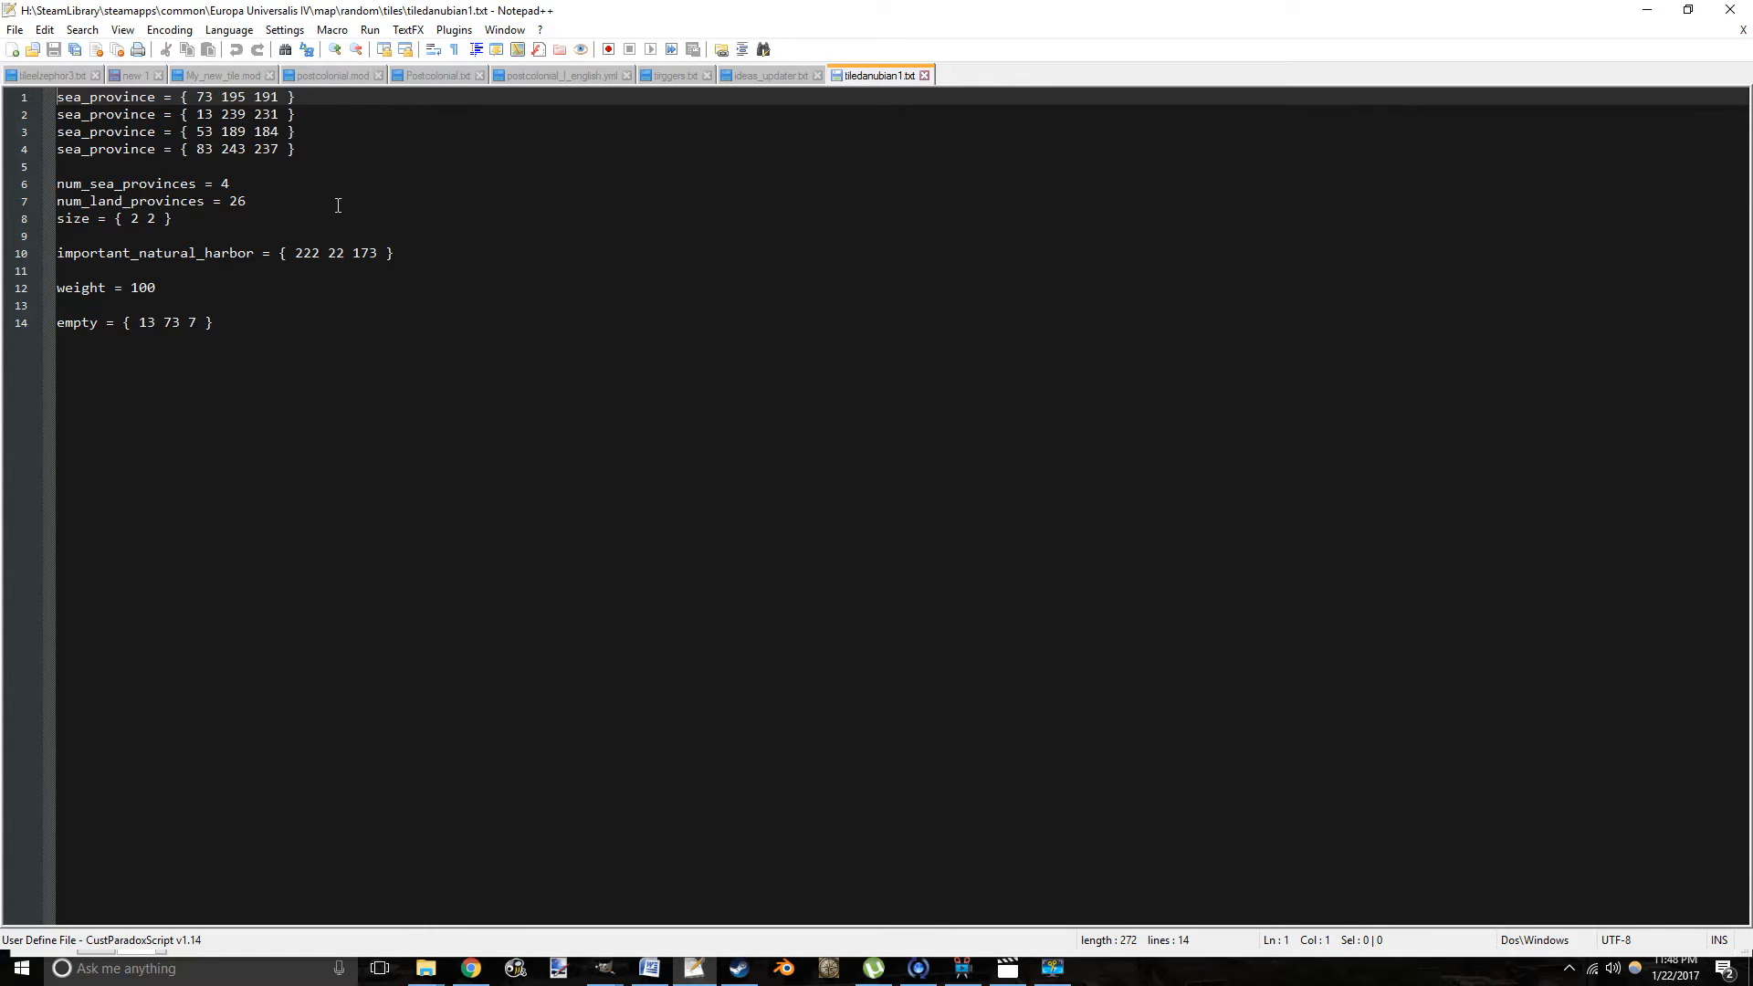
# Examine the sea_province lines of tiledanubian1.txt one by one.
pyautogui.click(344, 155)
pyautogui.click(340, 119)
pyautogui.click(340, 94)
pyautogui.click(380, 145)
pyautogui.click(351, 114)
pyautogui.click(353, 134)
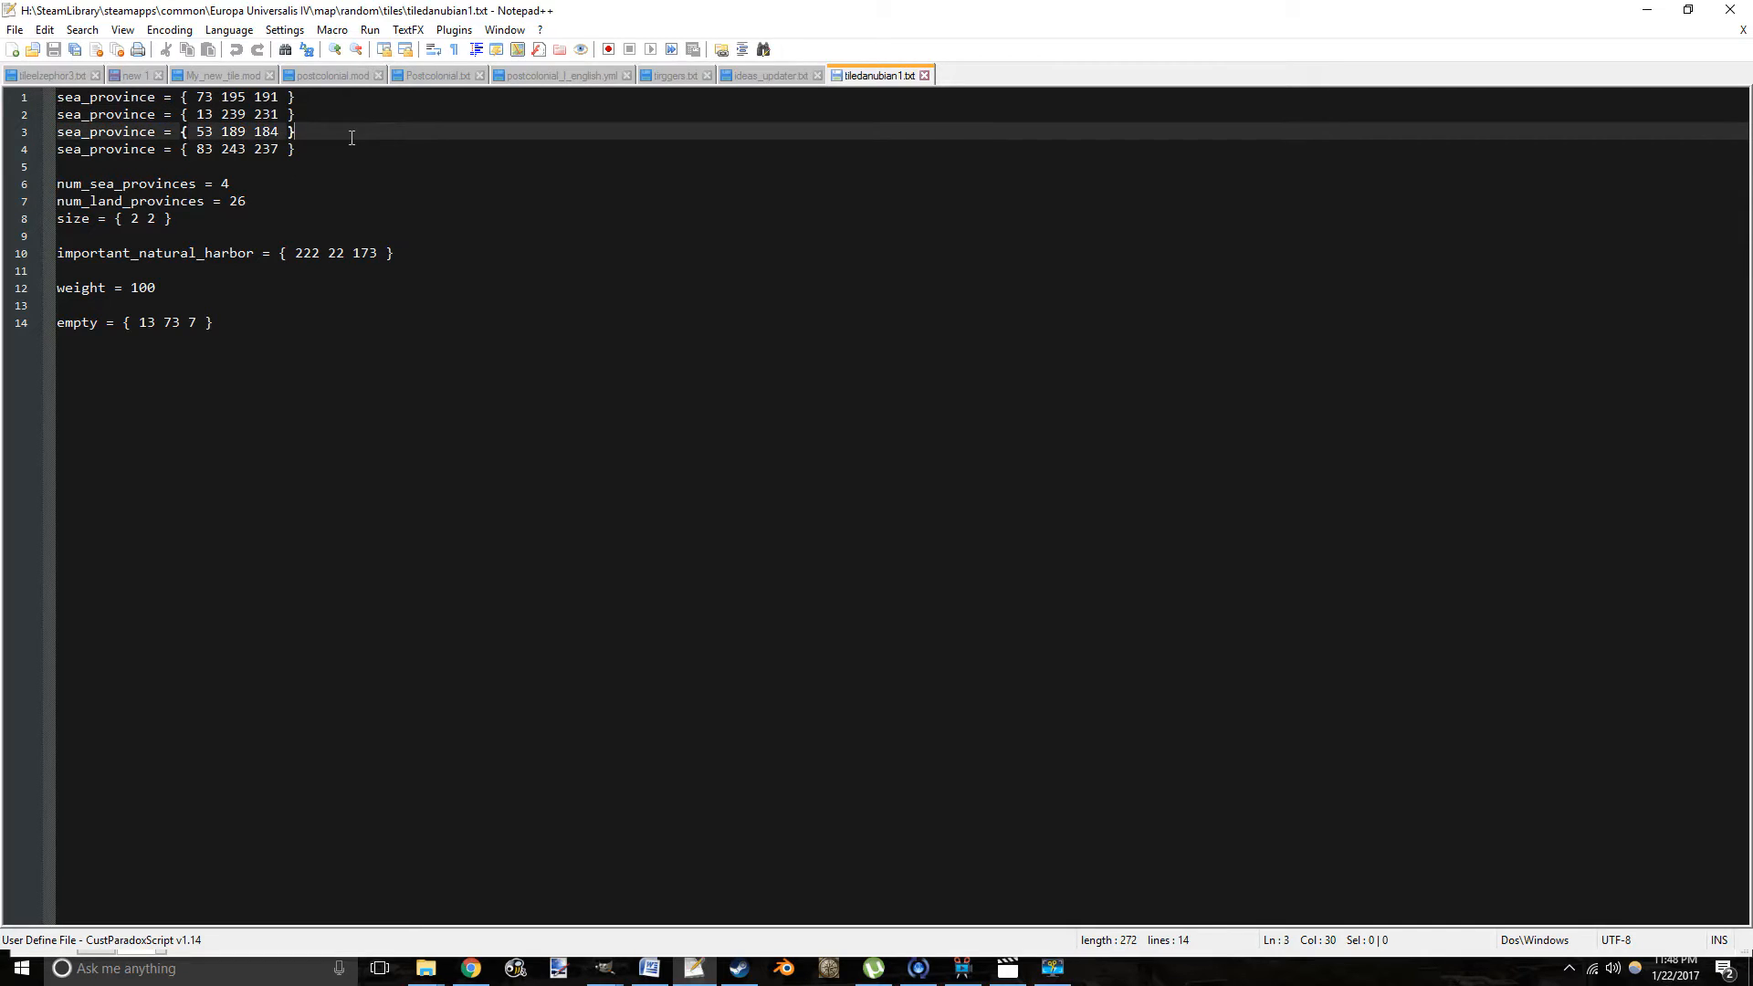
pyautogui.click(331, 152)
pyautogui.click(314, 97)
pyautogui.click(311, 115)
pyautogui.click(308, 133)
pyautogui.click(333, 150)
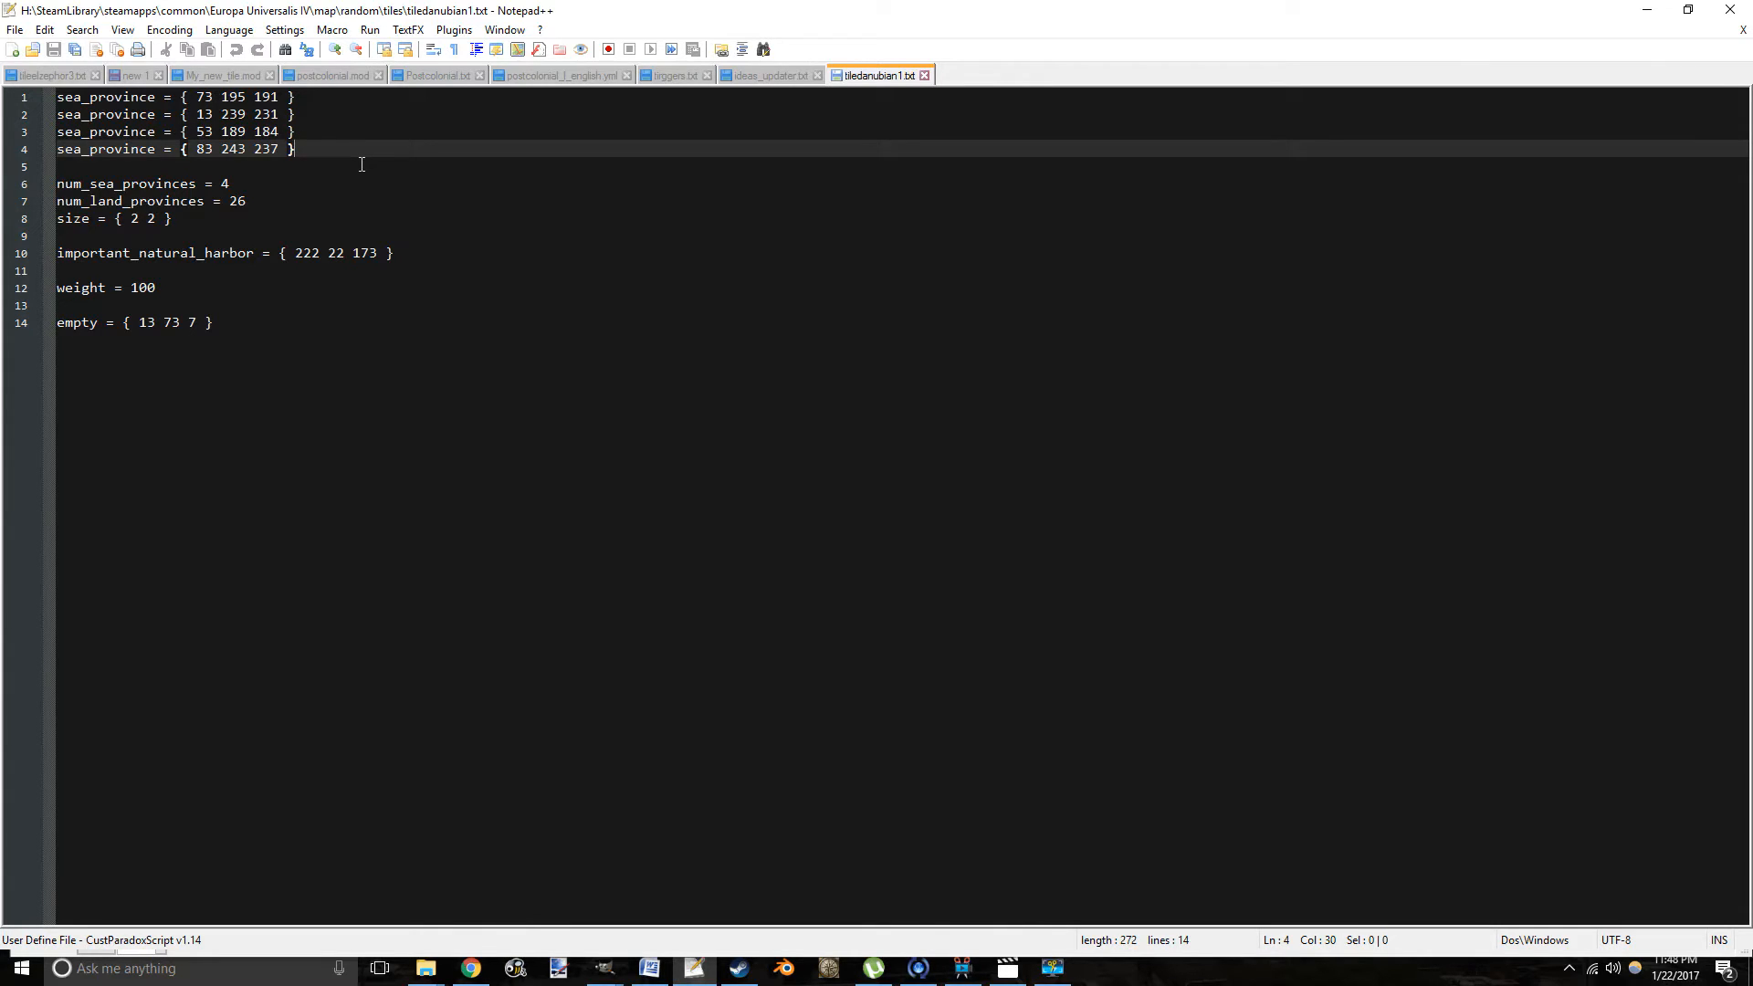
# Examine the three colour numbers in the first sea_province entry.
pyautogui.doubleClick(202, 97)
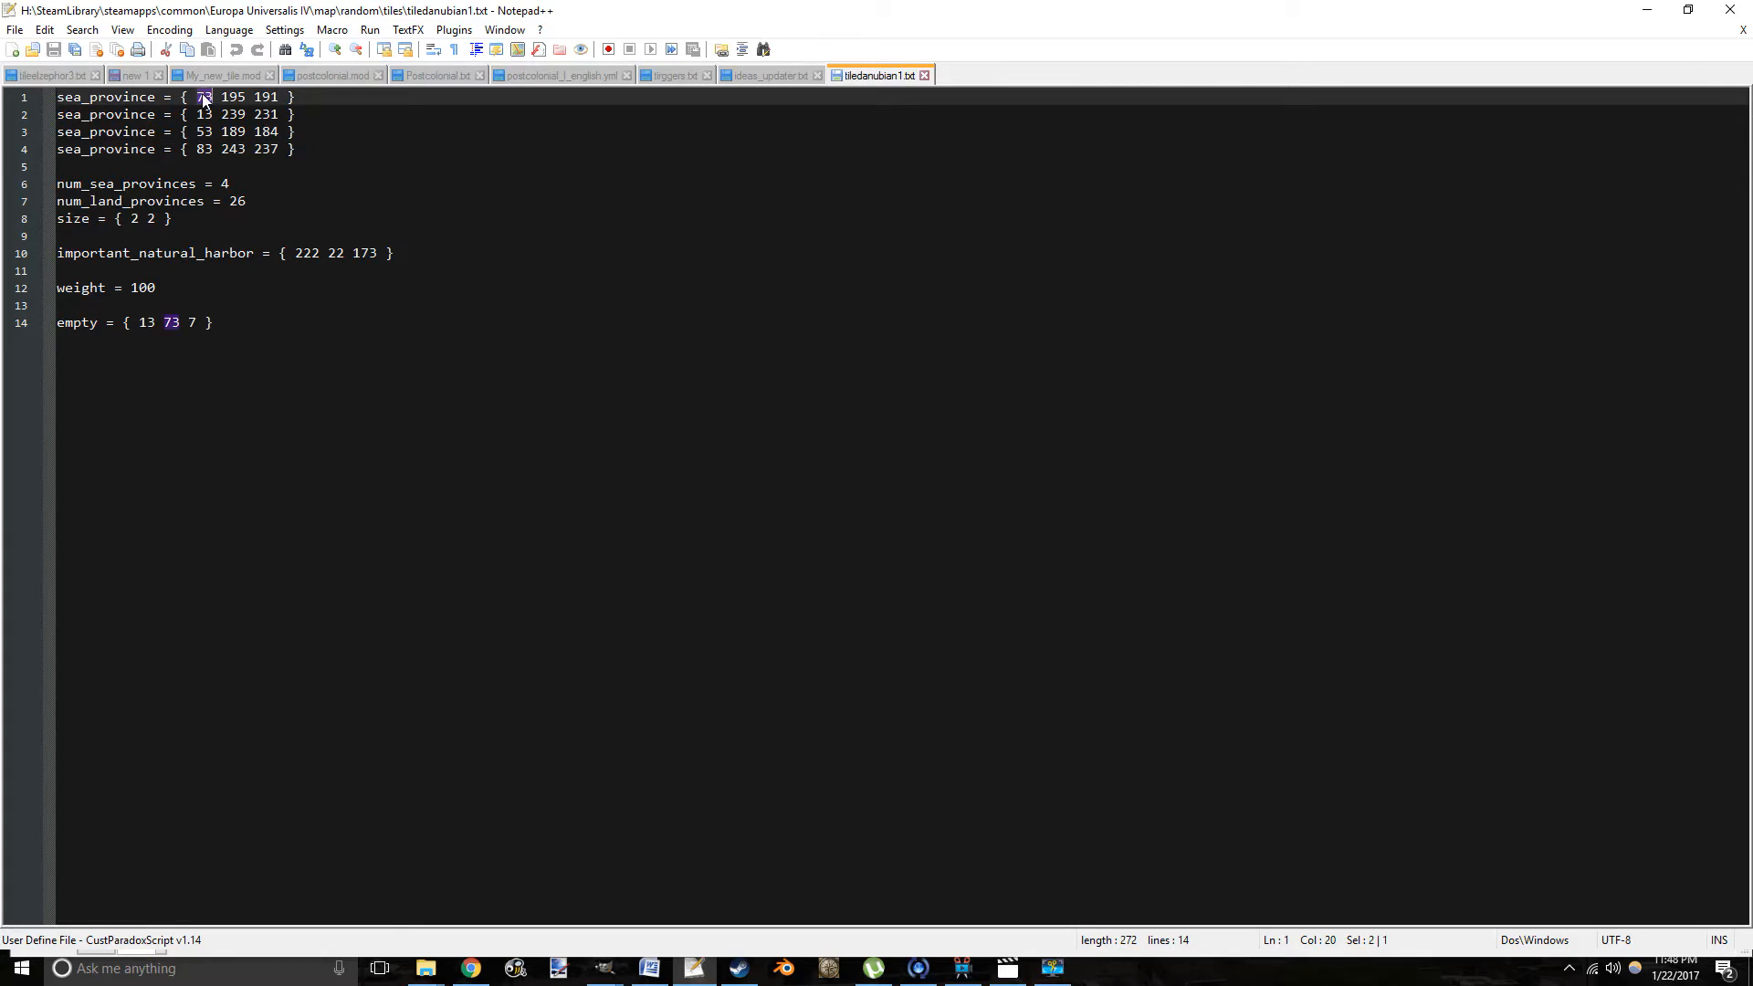
pyautogui.doubleClick(227, 99)
pyautogui.click(273, 98)
pyautogui.doubleClick(274, 98)
pyautogui.doubleClick(203, 96)
pyautogui.doubleClick(232, 98)
pyautogui.doubleClick(268, 99)
# Switch to GIMP's tile master image and inspect the R, G and B fields of the foreground colour.
pyautogui.moveTo(616, 979)
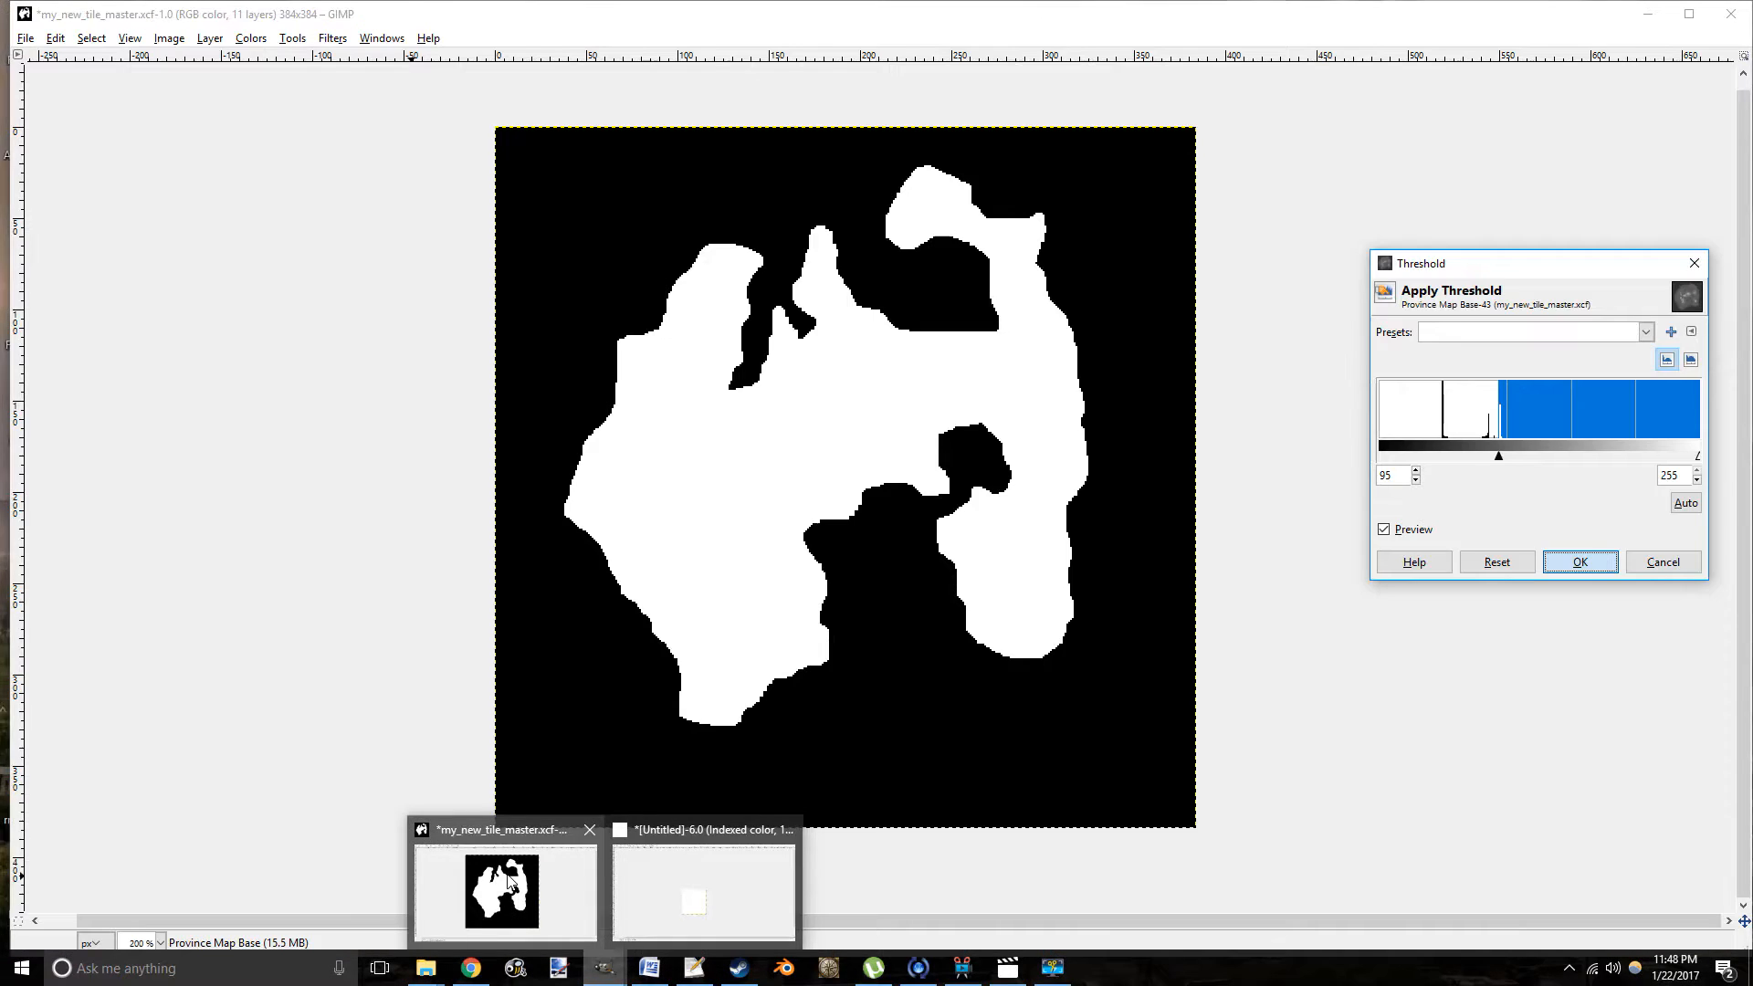
pyautogui.click(505, 901)
pyautogui.moveTo(137, 612); pyautogui.dragTo(242, 593)
pyautogui.click(84, 671)
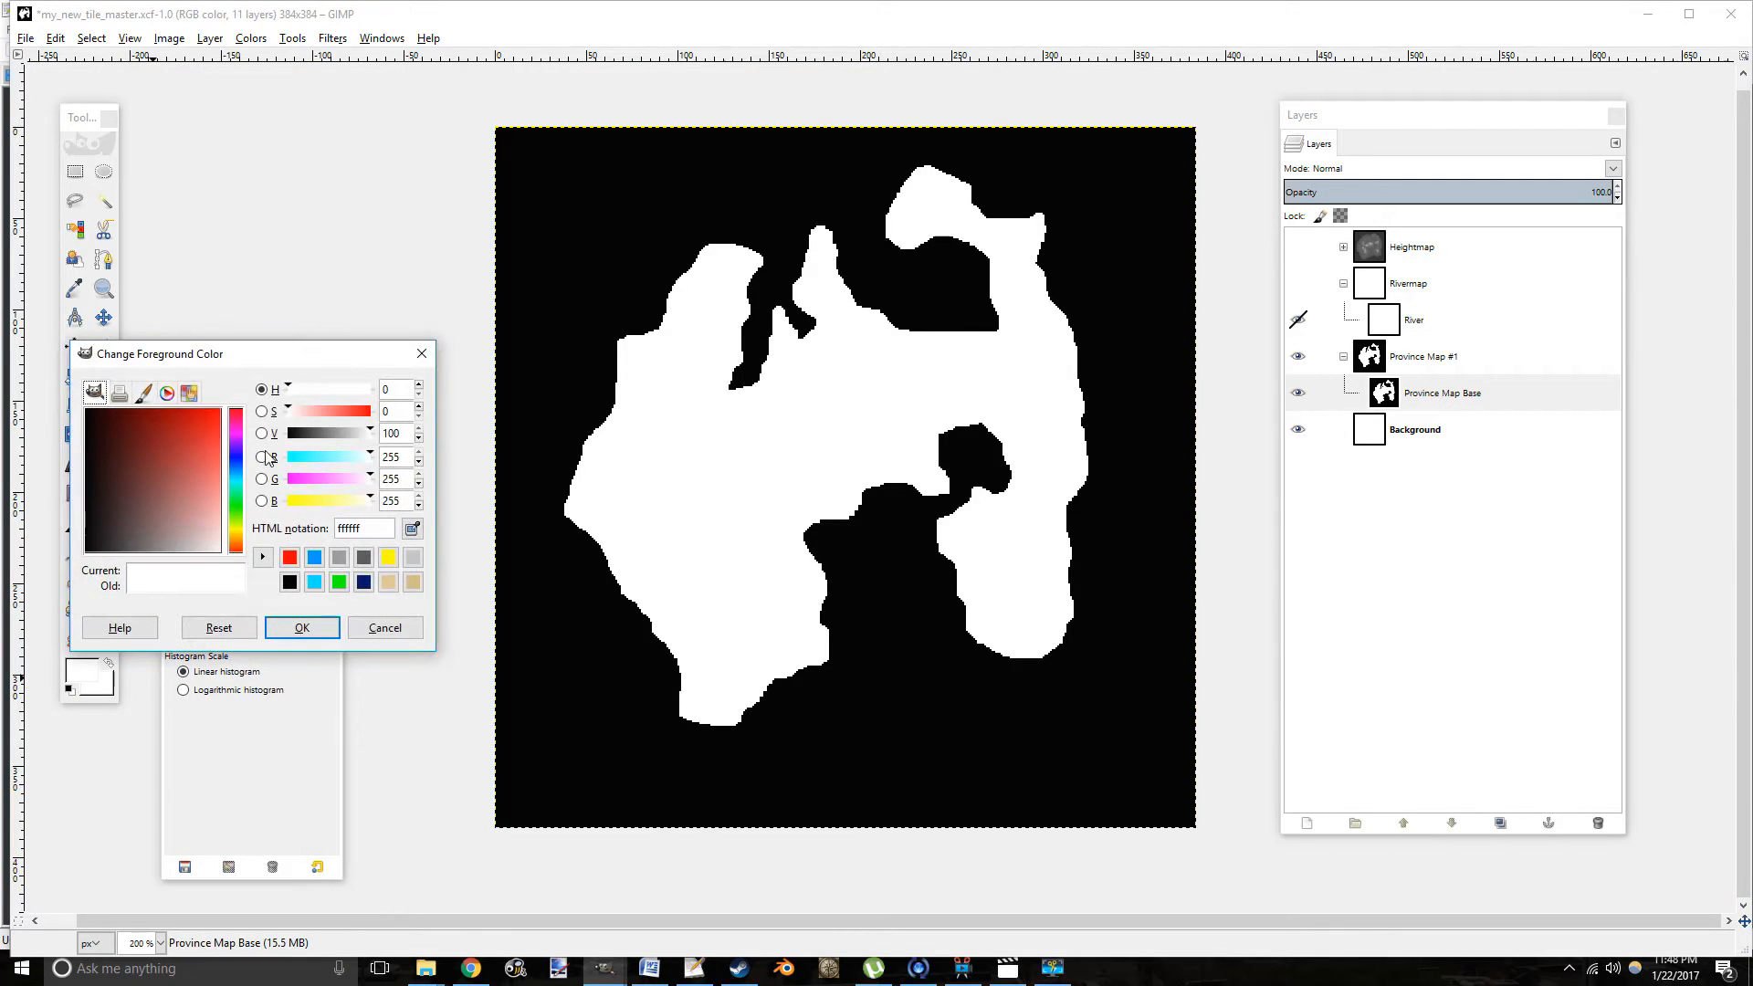
pyautogui.moveTo(292, 356); pyautogui.dragTo(622, 473)
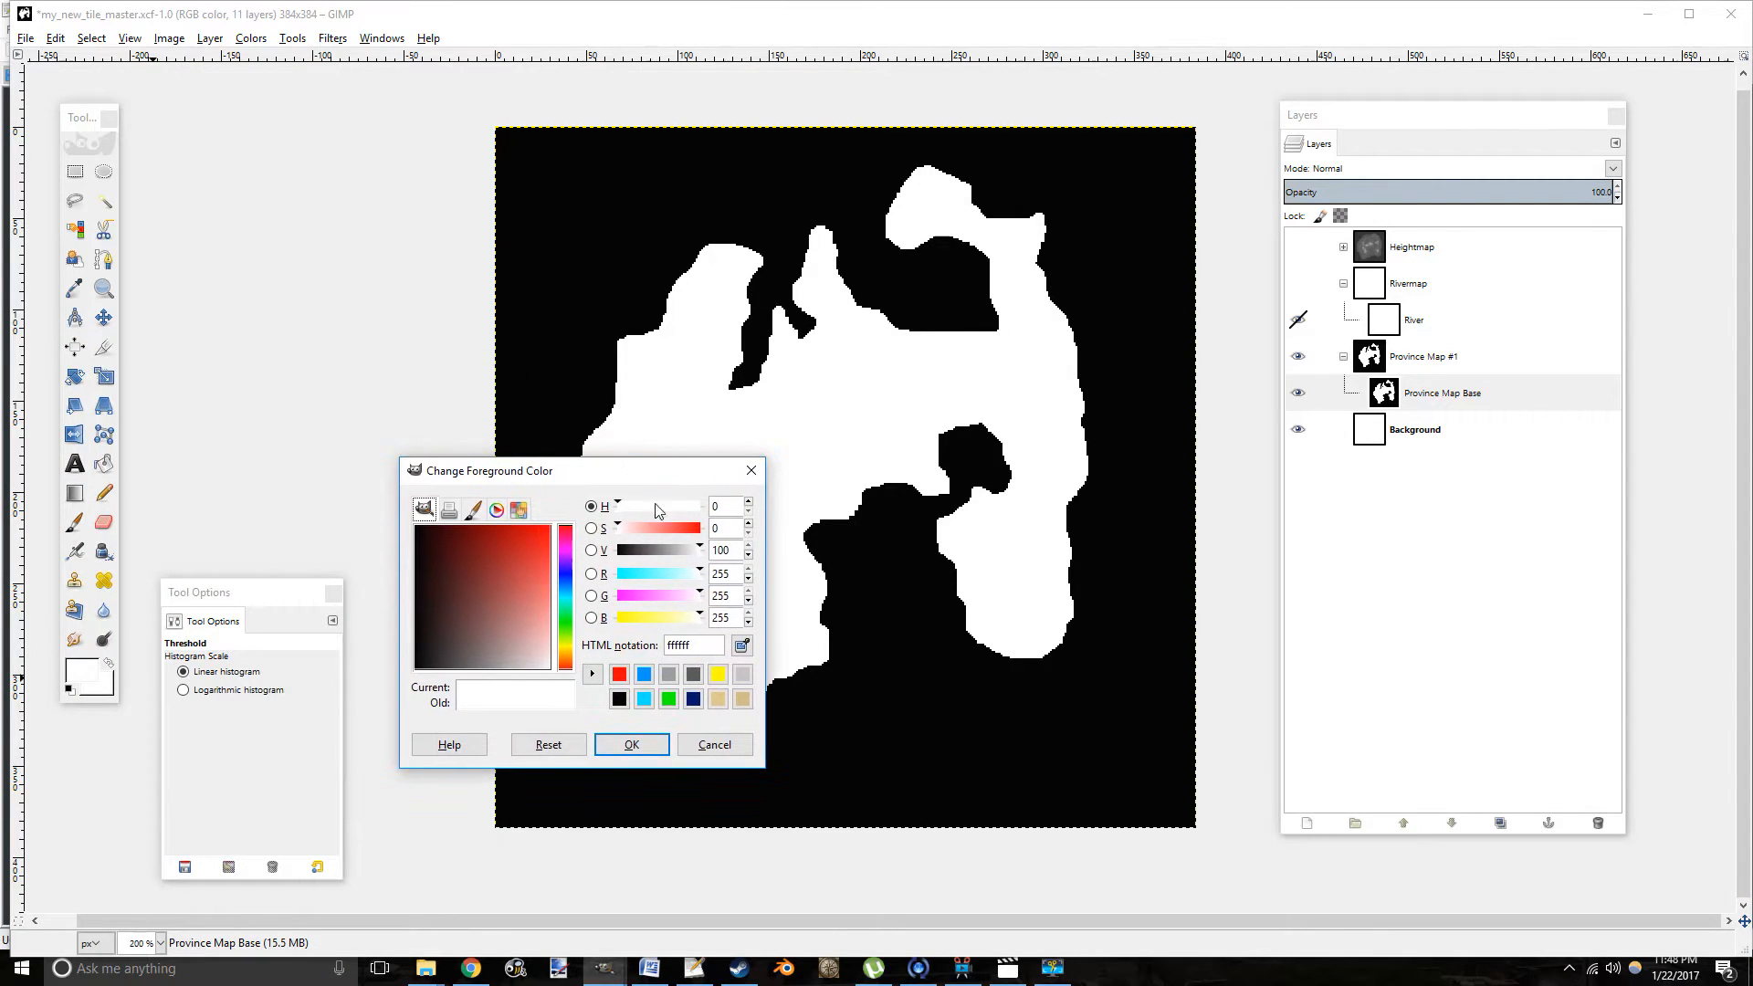
pyautogui.doubleClick(727, 575)
pyautogui.click(726, 597)
pyautogui.doubleClick(726, 597)
pyautogui.doubleClick(726, 618)
# Return to Notepad++ and review the sea_province block and the num_sea_provinces, num_land_provinces and size lines.
pyautogui.click(712, 975)
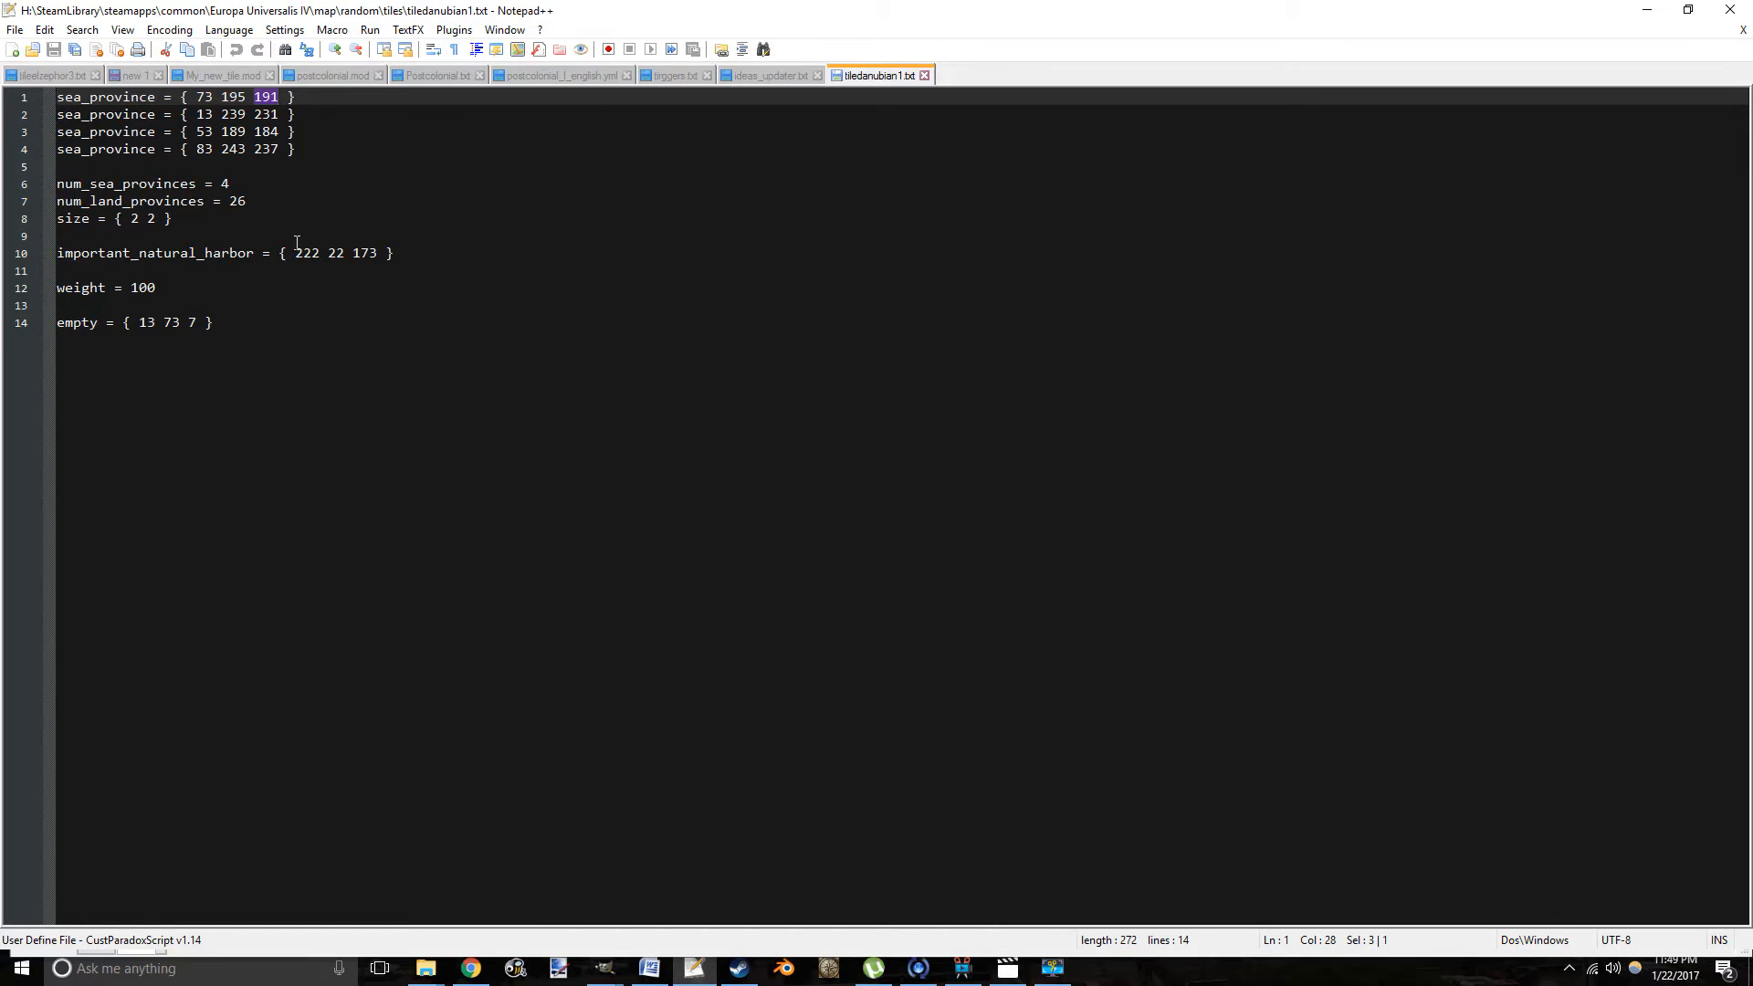
pyautogui.moveTo(317, 161); pyautogui.dragTo(57, 96)
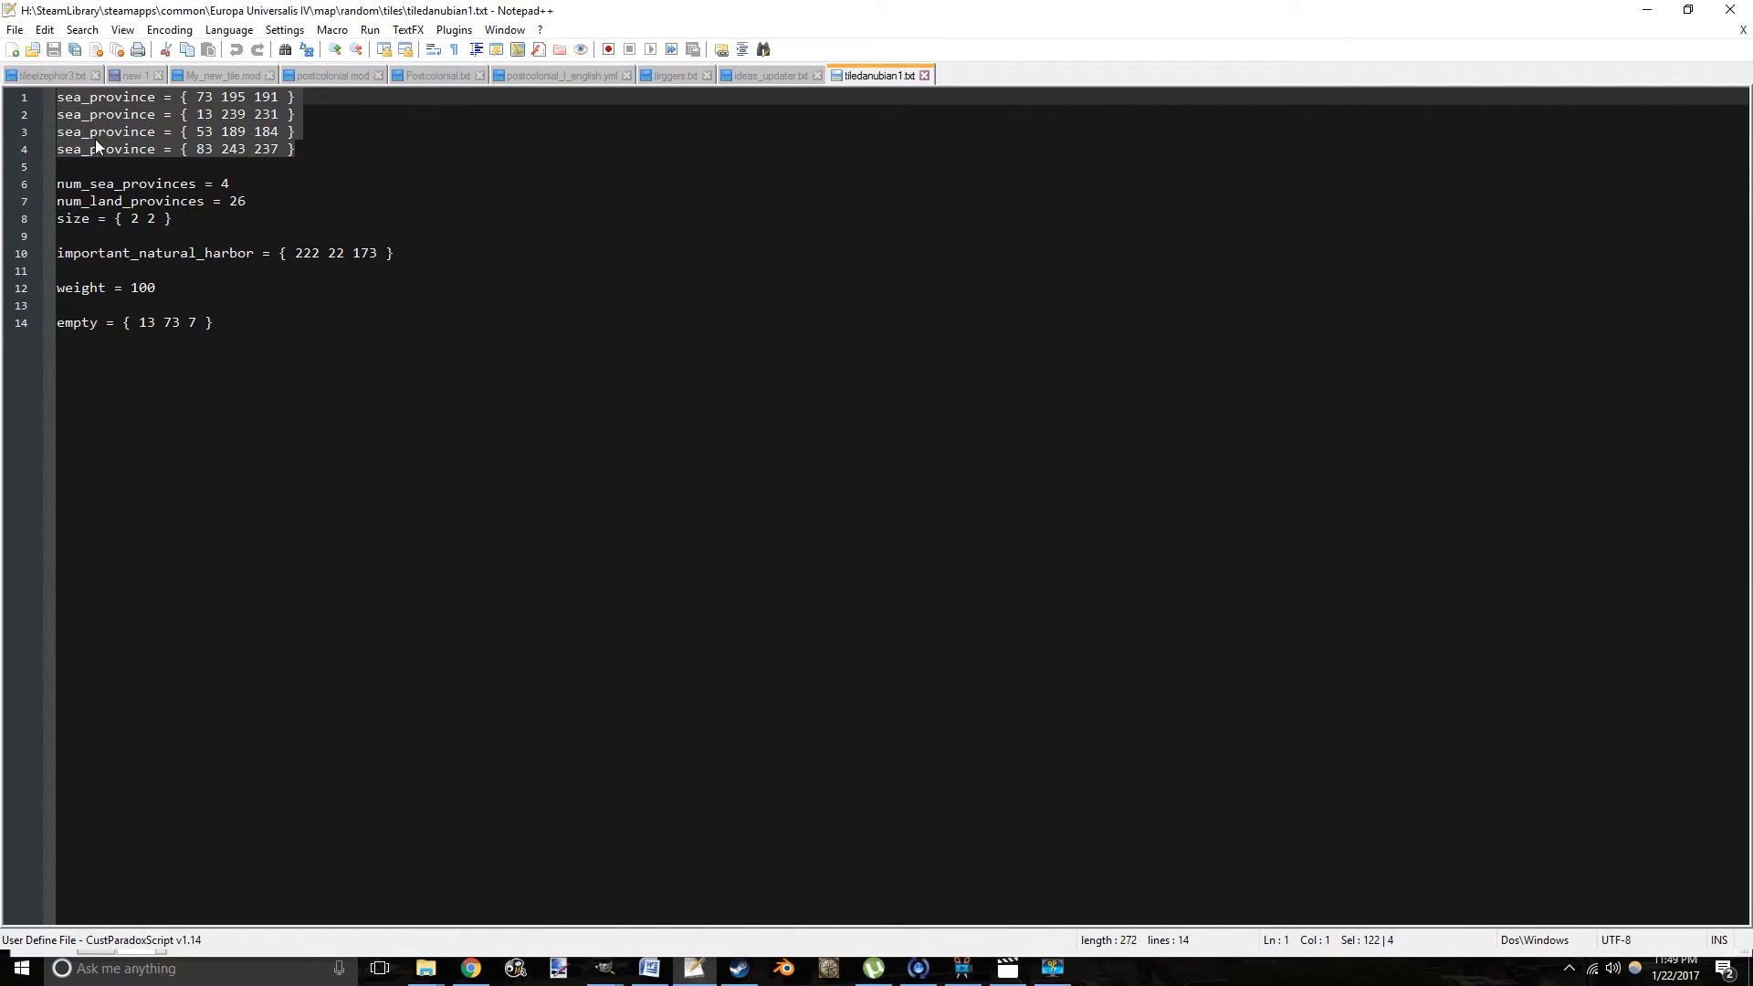
pyautogui.click(170, 173)
pyautogui.moveTo(271, 183); pyautogui.dragTo(28, 189)
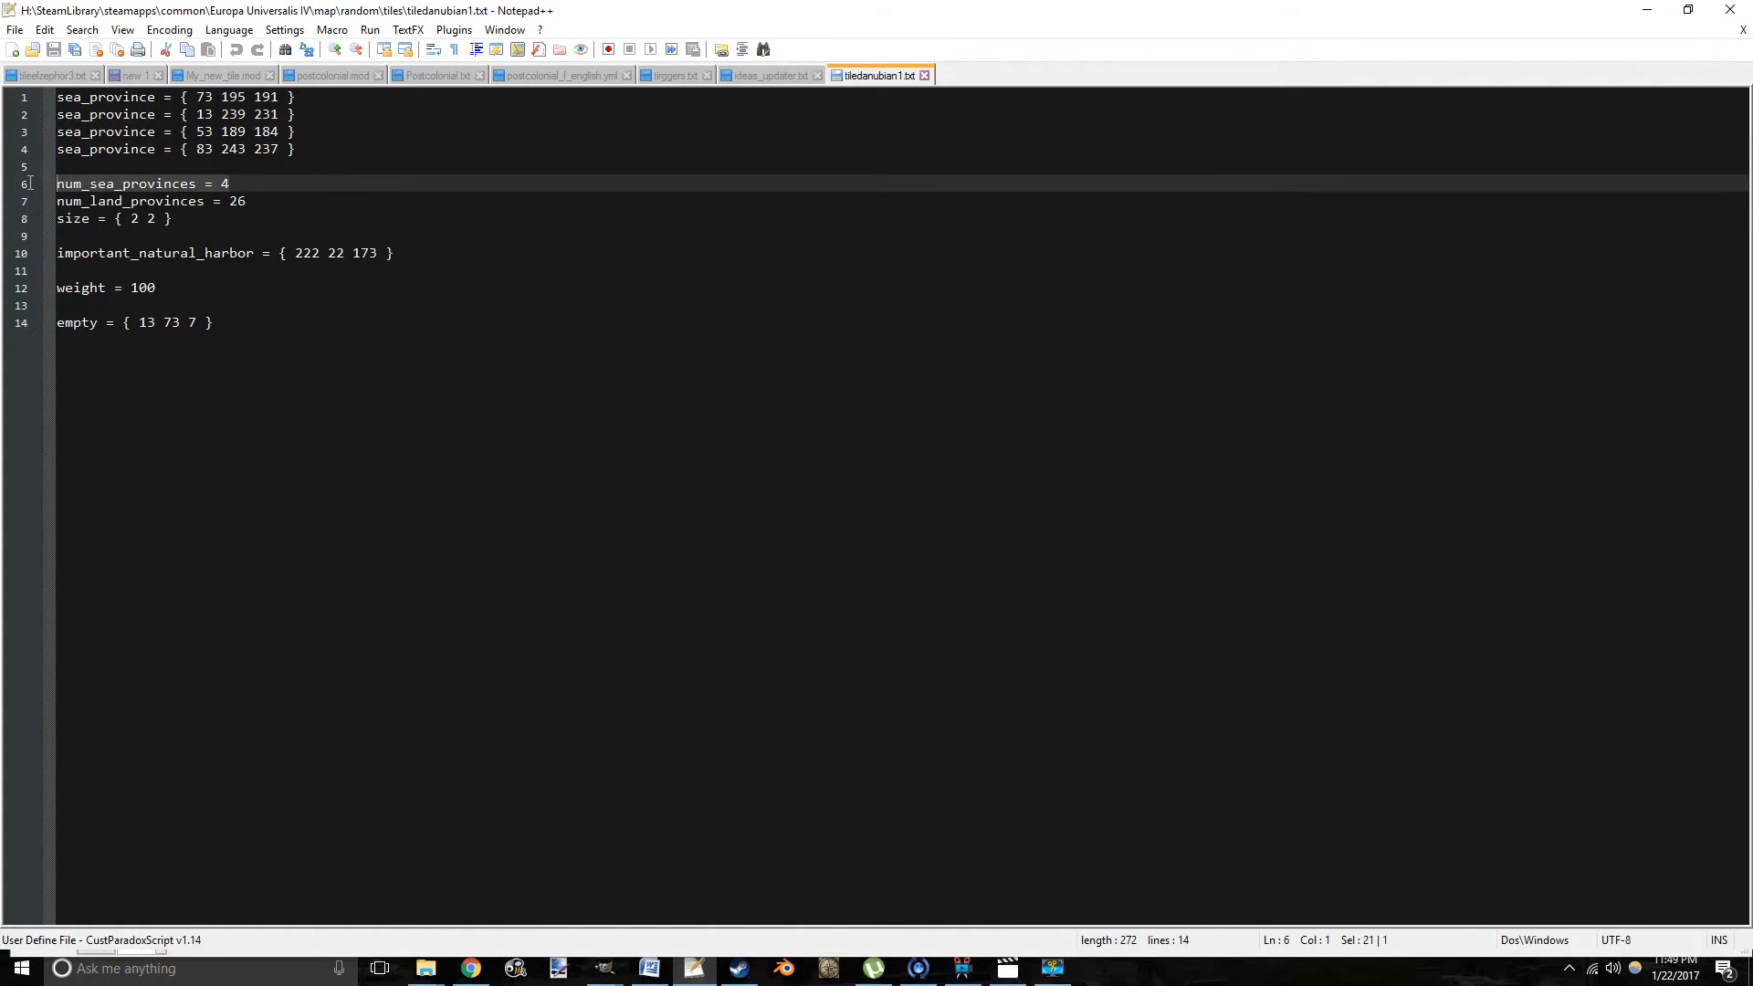
pyautogui.moveTo(246, 201); pyautogui.dragTo(48, 202)
pyautogui.moveTo(174, 220); pyautogui.dragTo(18, 219)
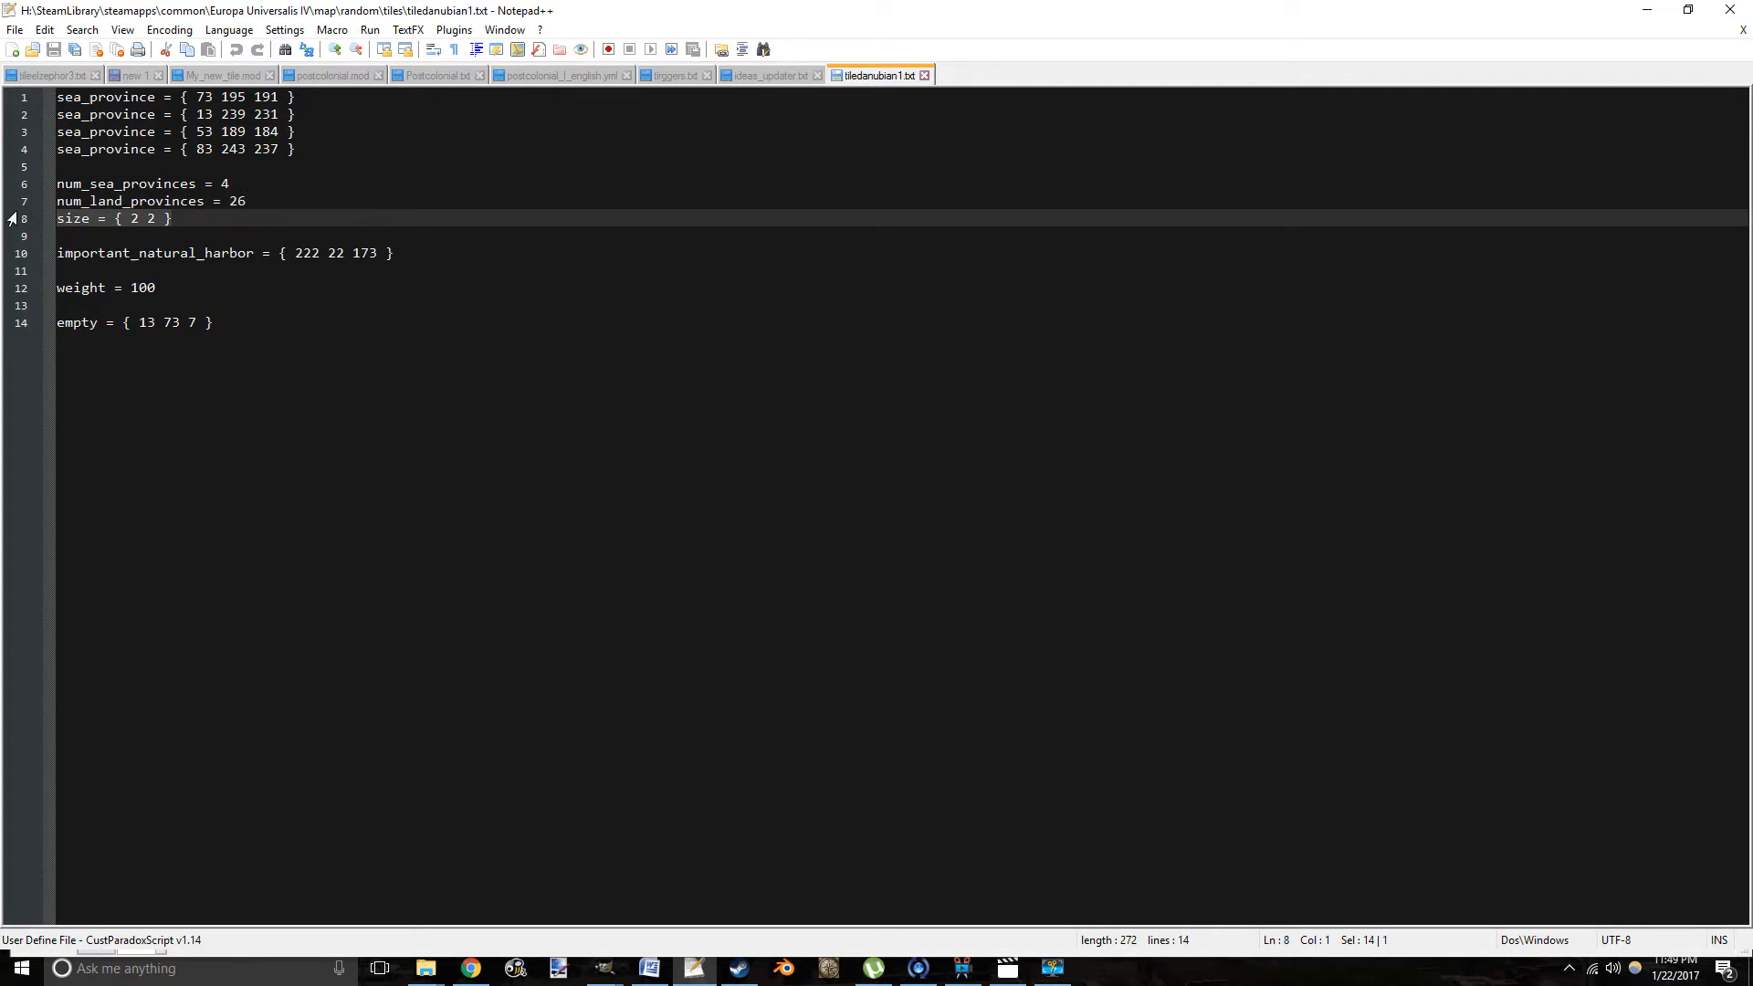
# Examine the two numbers in the tile's size entry.
pyautogui.click(156, 219)
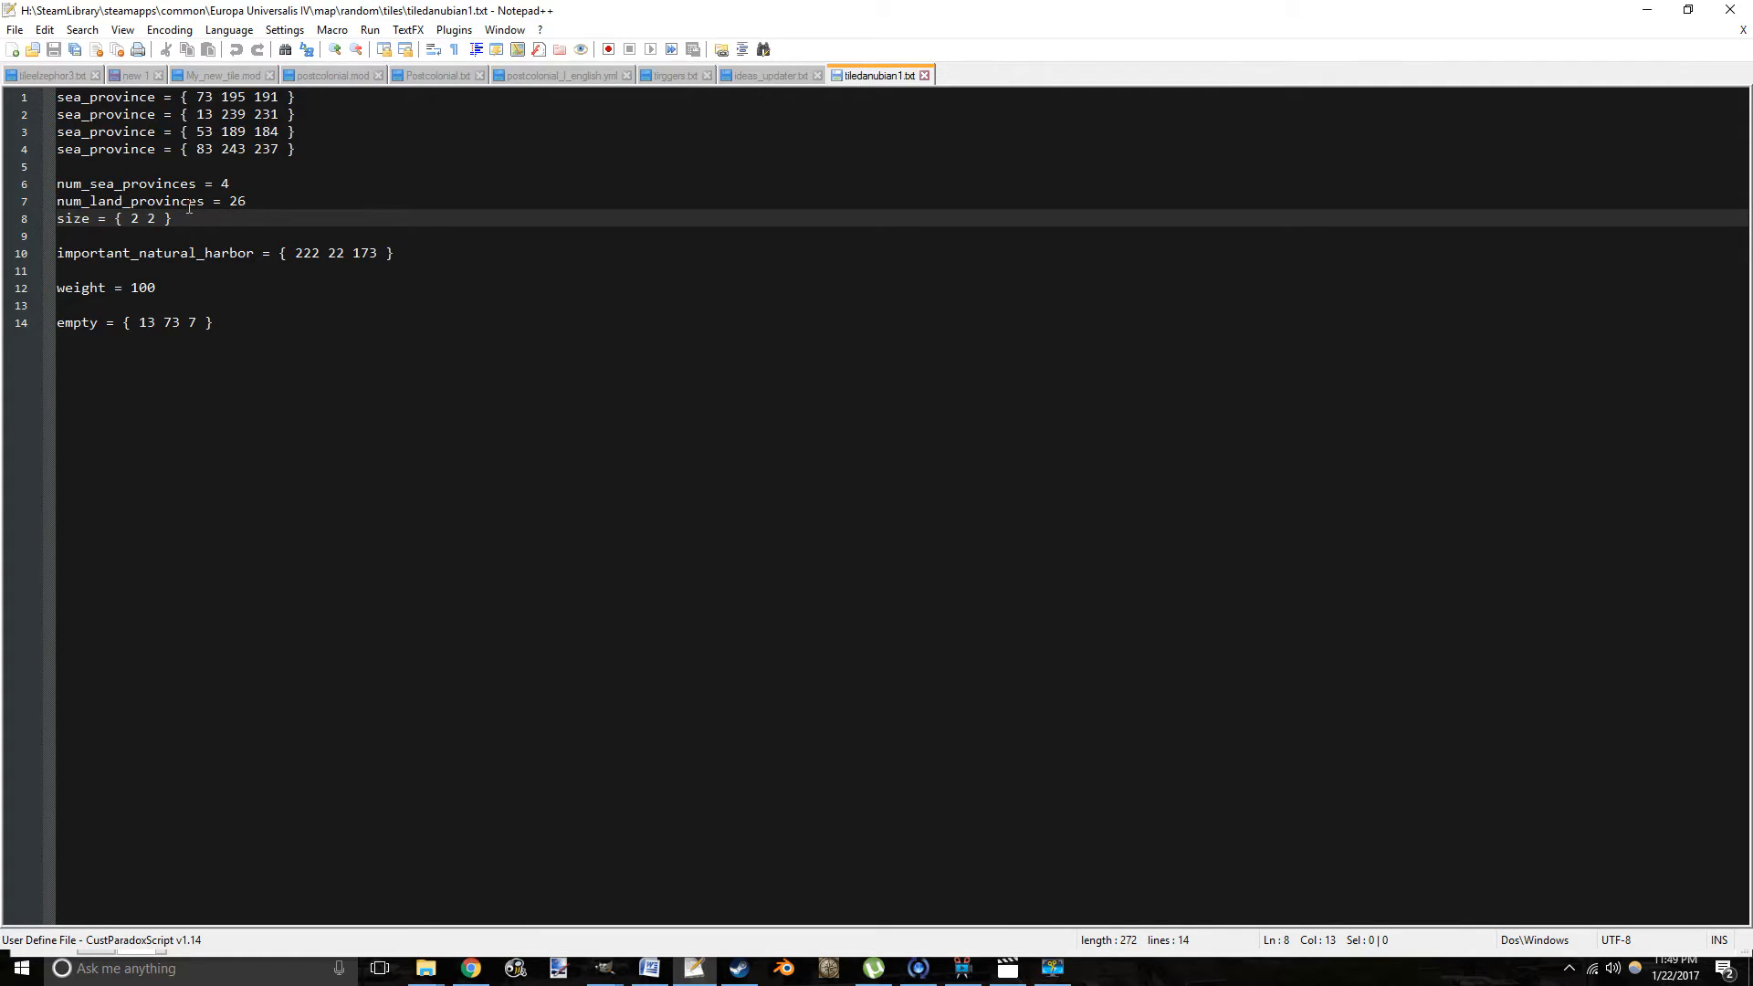
pyautogui.click(133, 219)
pyautogui.doubleClick(151, 218)
pyautogui.click(150, 220)
pyautogui.click(167, 218)
# Examine the important_natural_harbor entry and its three colour numbers.
pyautogui.click(429, 253)
pyautogui.moveTo(468, 248); pyautogui.dragTo(413, 257)
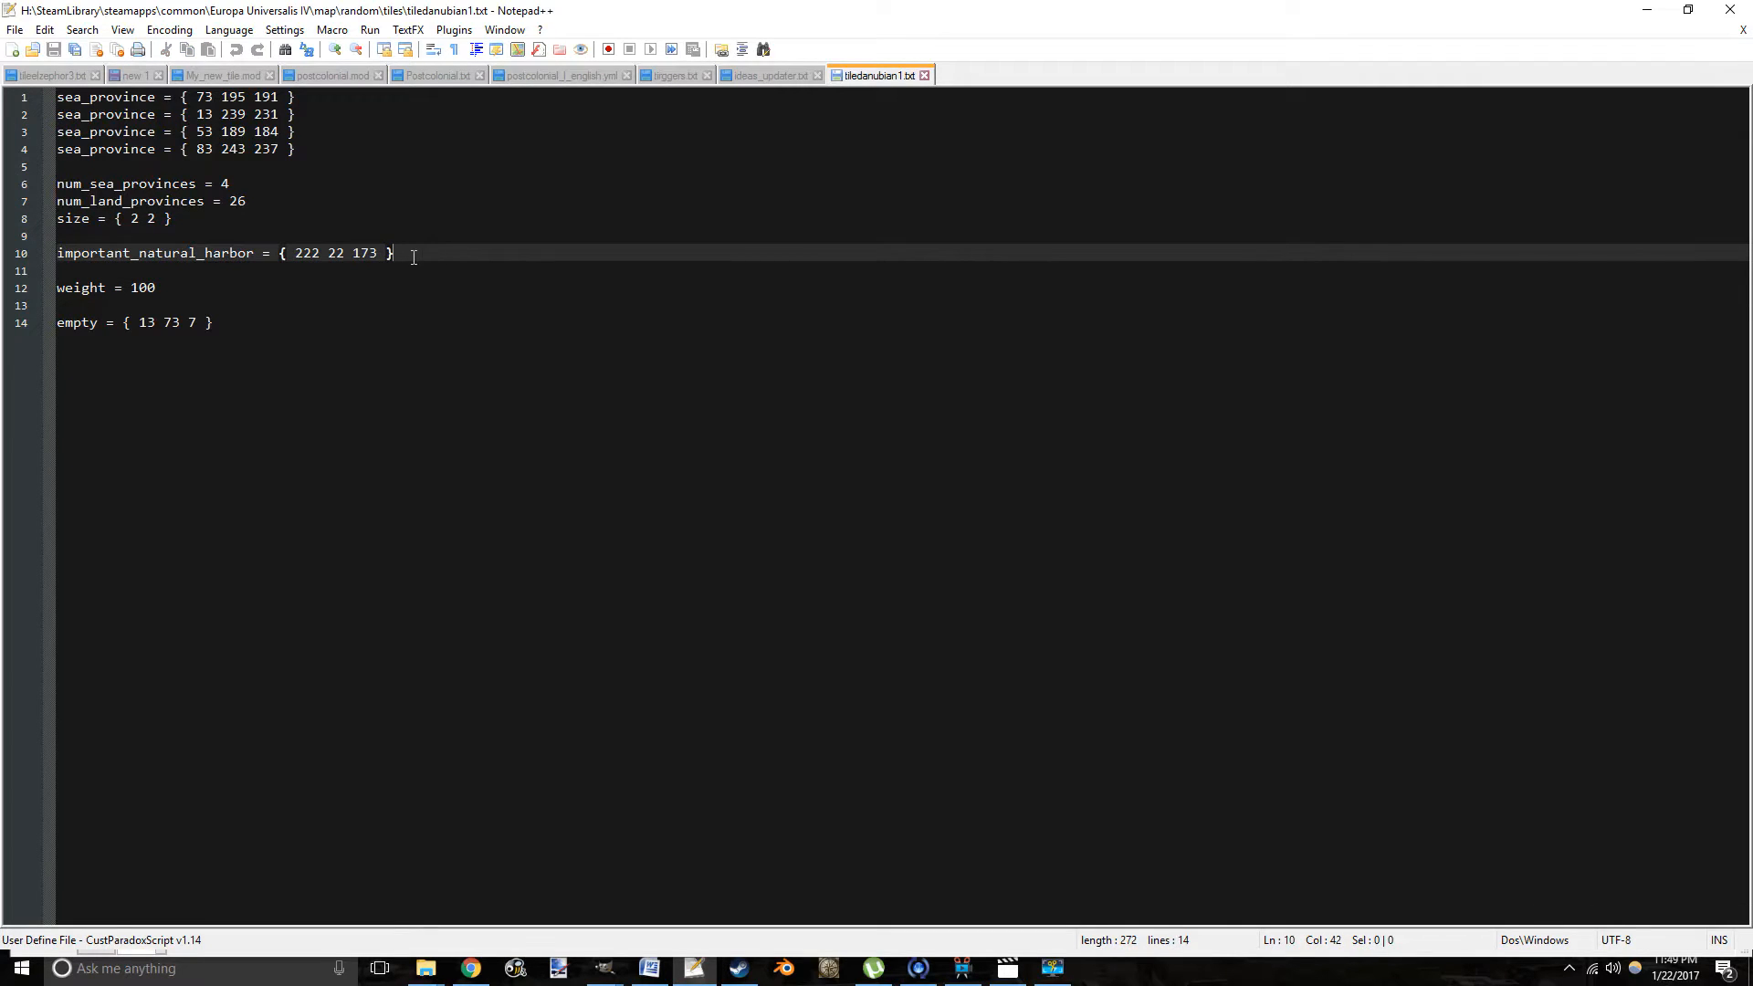
pyautogui.doubleClick(307, 252)
pyautogui.doubleClick(336, 253)
pyautogui.doubleClick(364, 253)
pyautogui.click(151, 237)
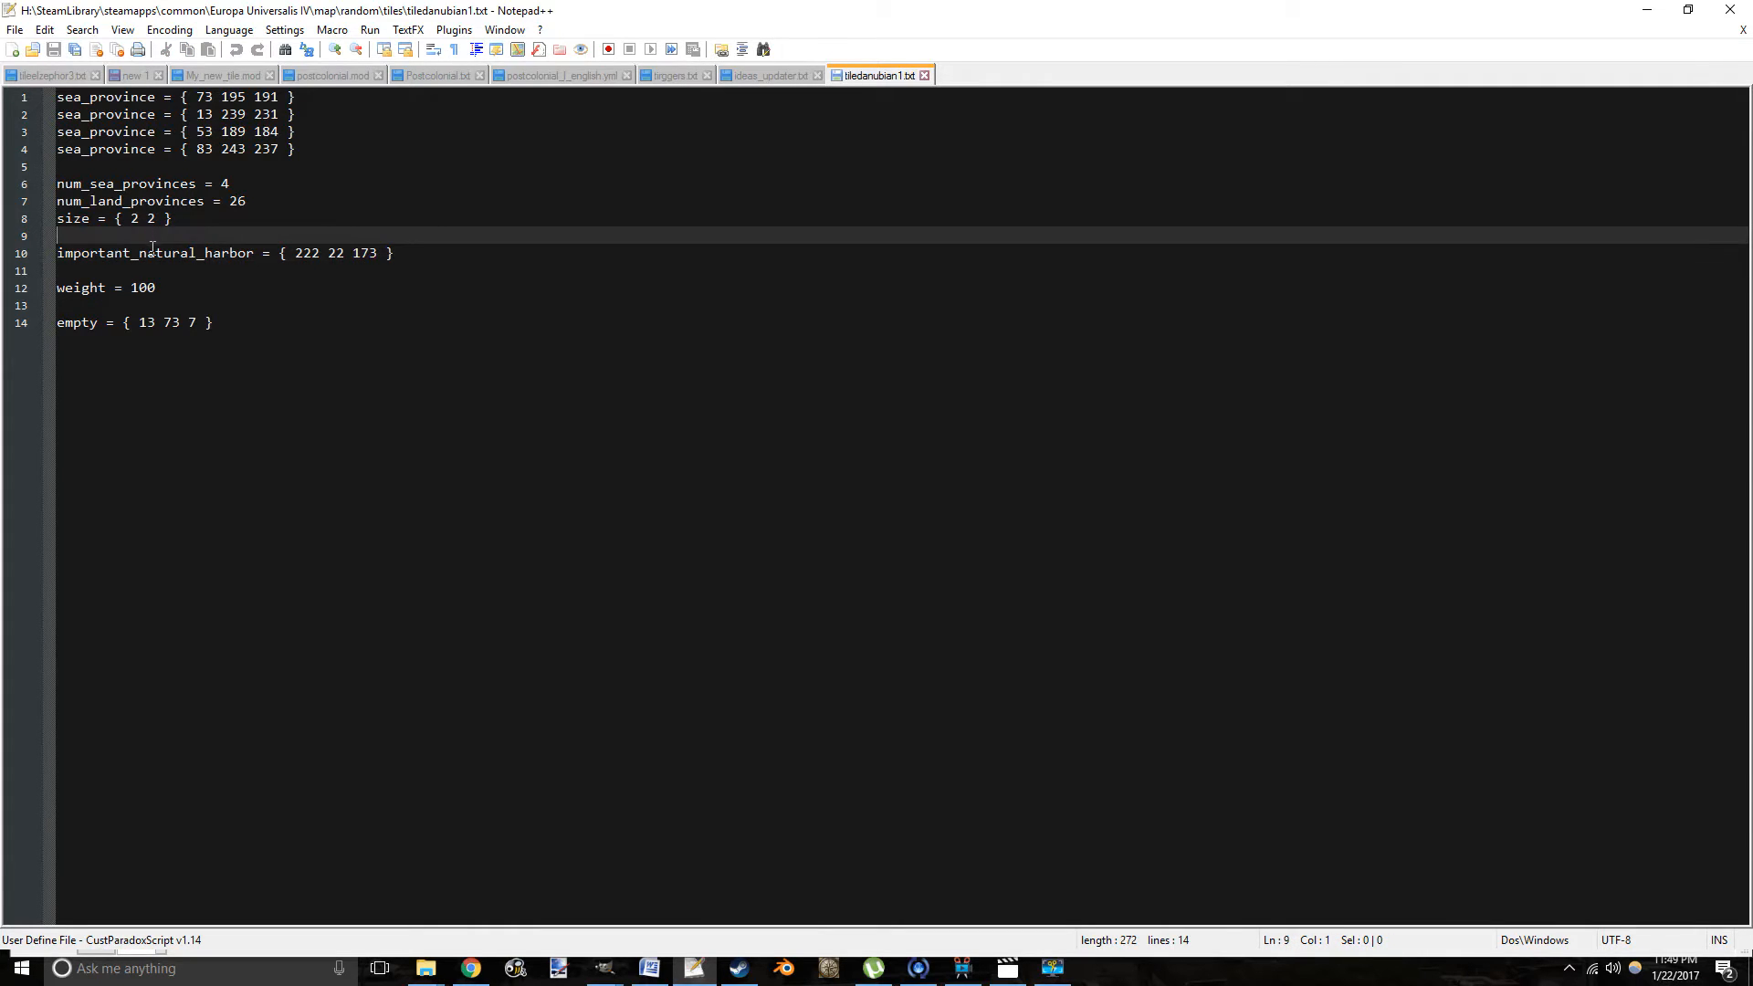
pyautogui.click(152, 253)
# Examine the tile's weight entry.
pyautogui.moveTo(174, 288); pyautogui.dragTo(42, 289)
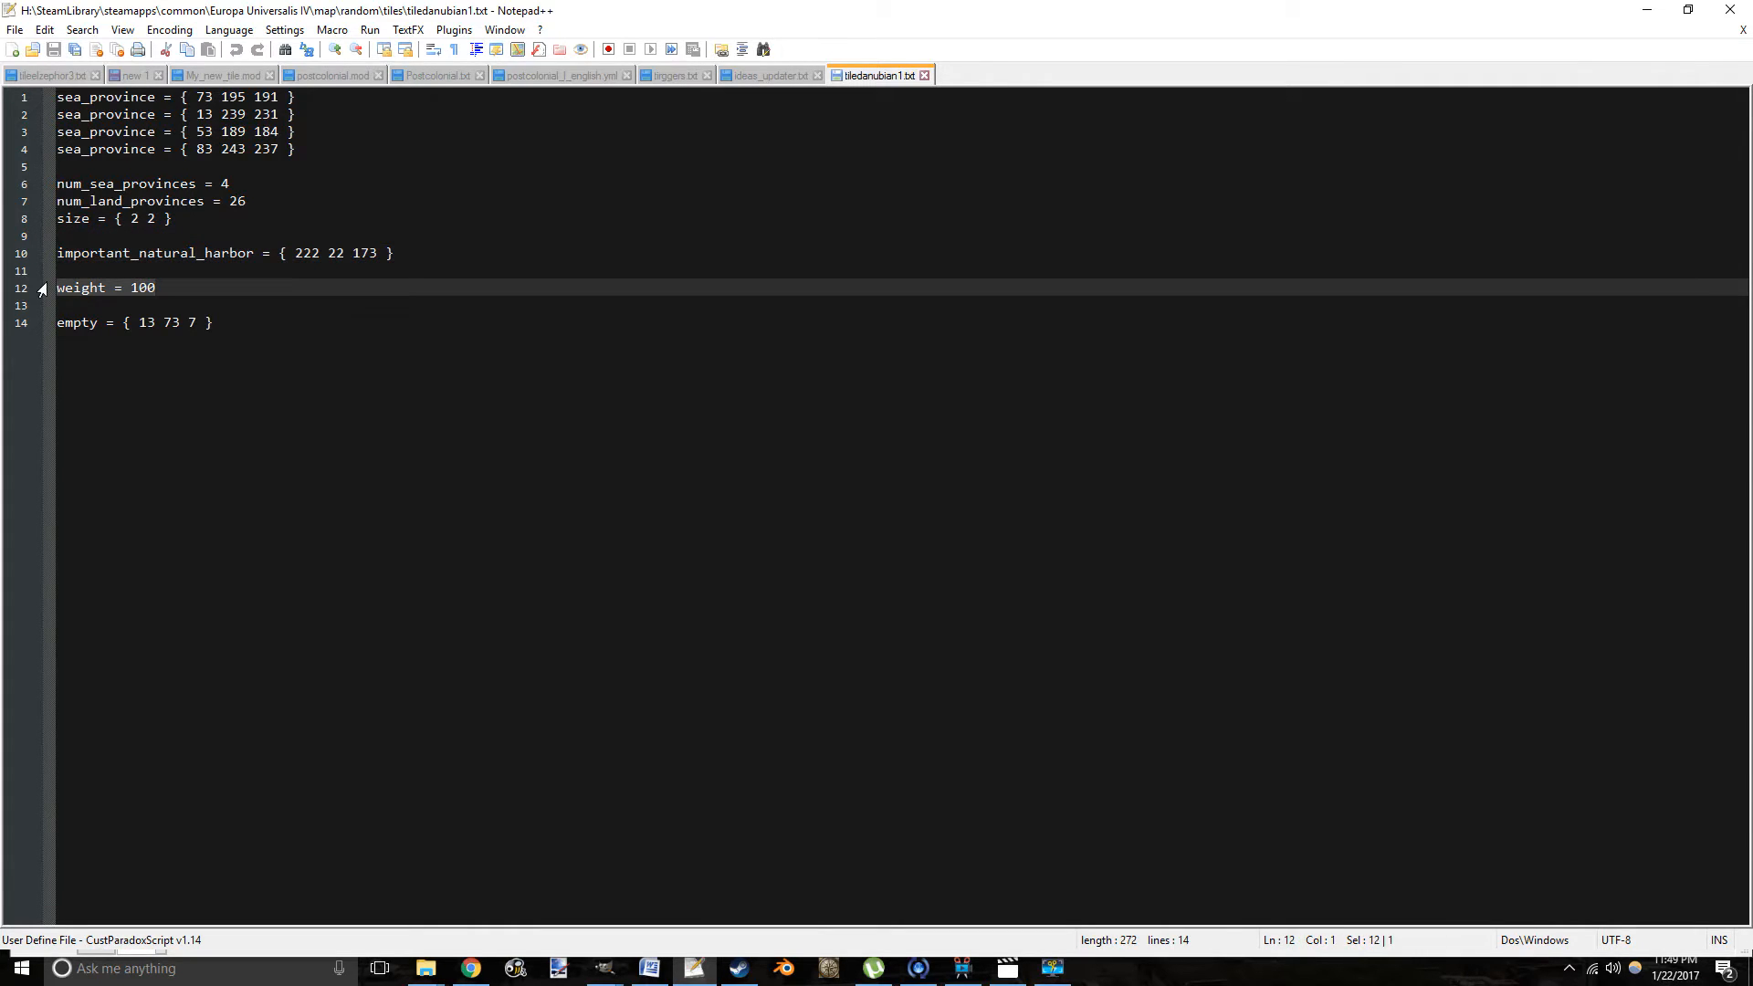
pyautogui.click(165, 284)
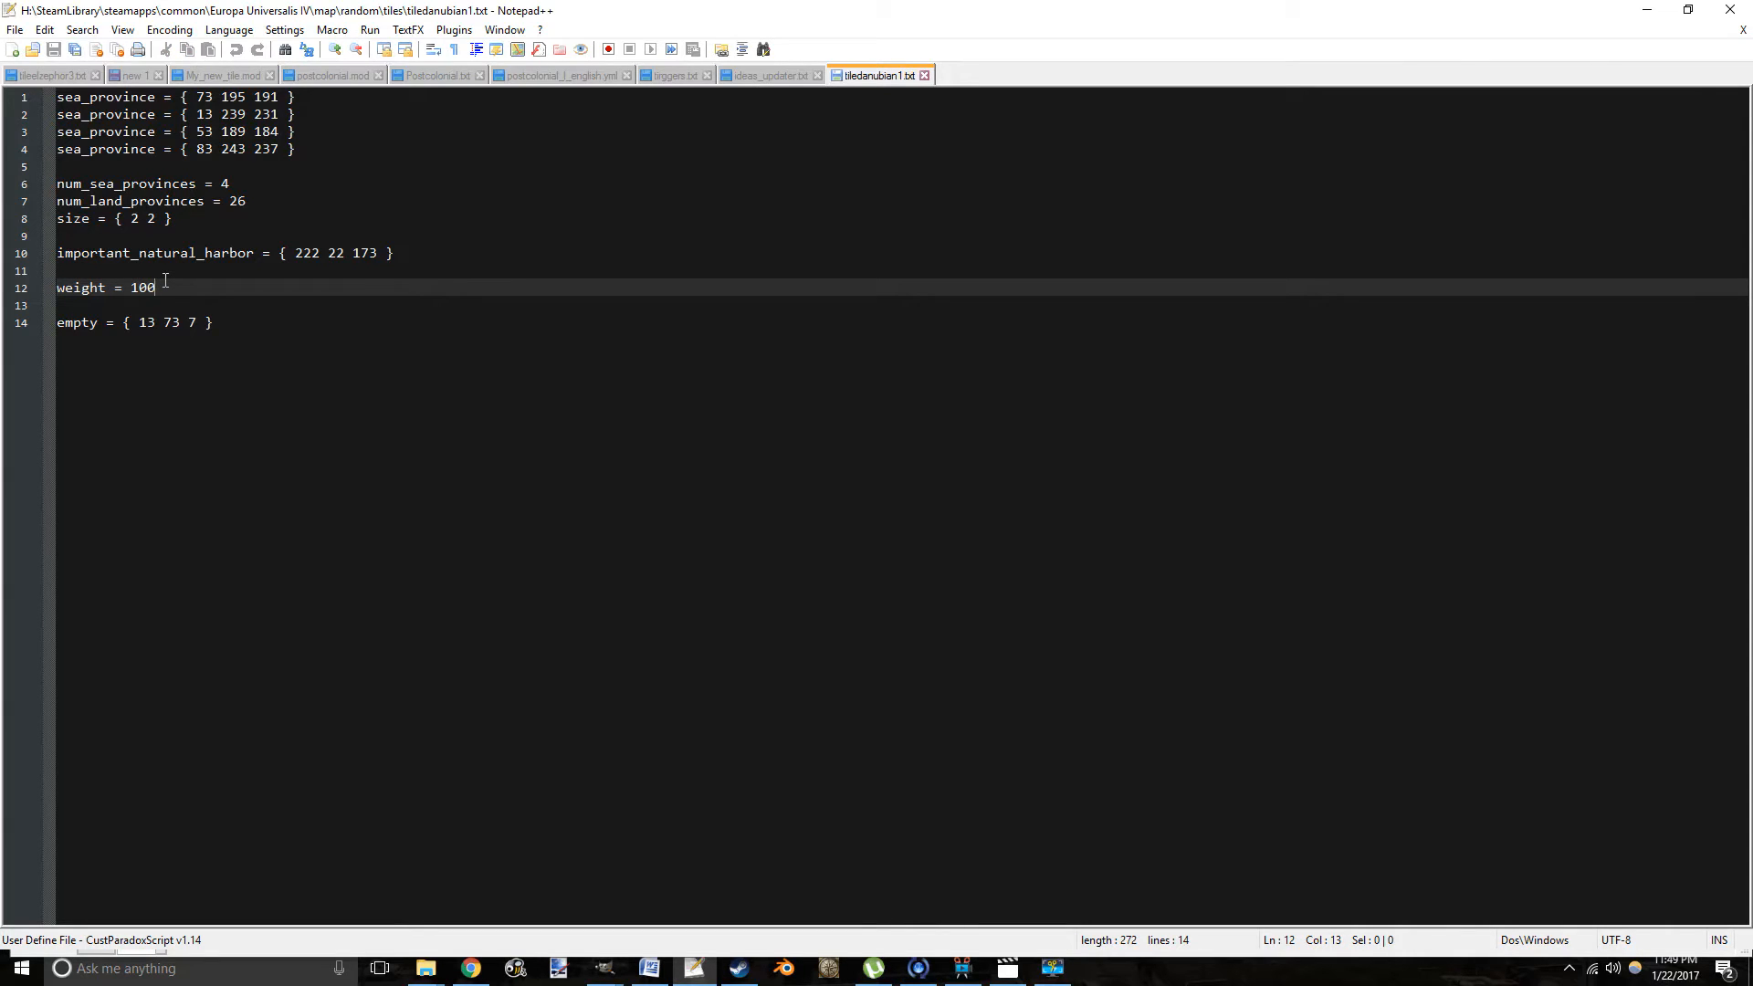
pyautogui.moveTo(163, 288); pyautogui.dragTo(43, 290)
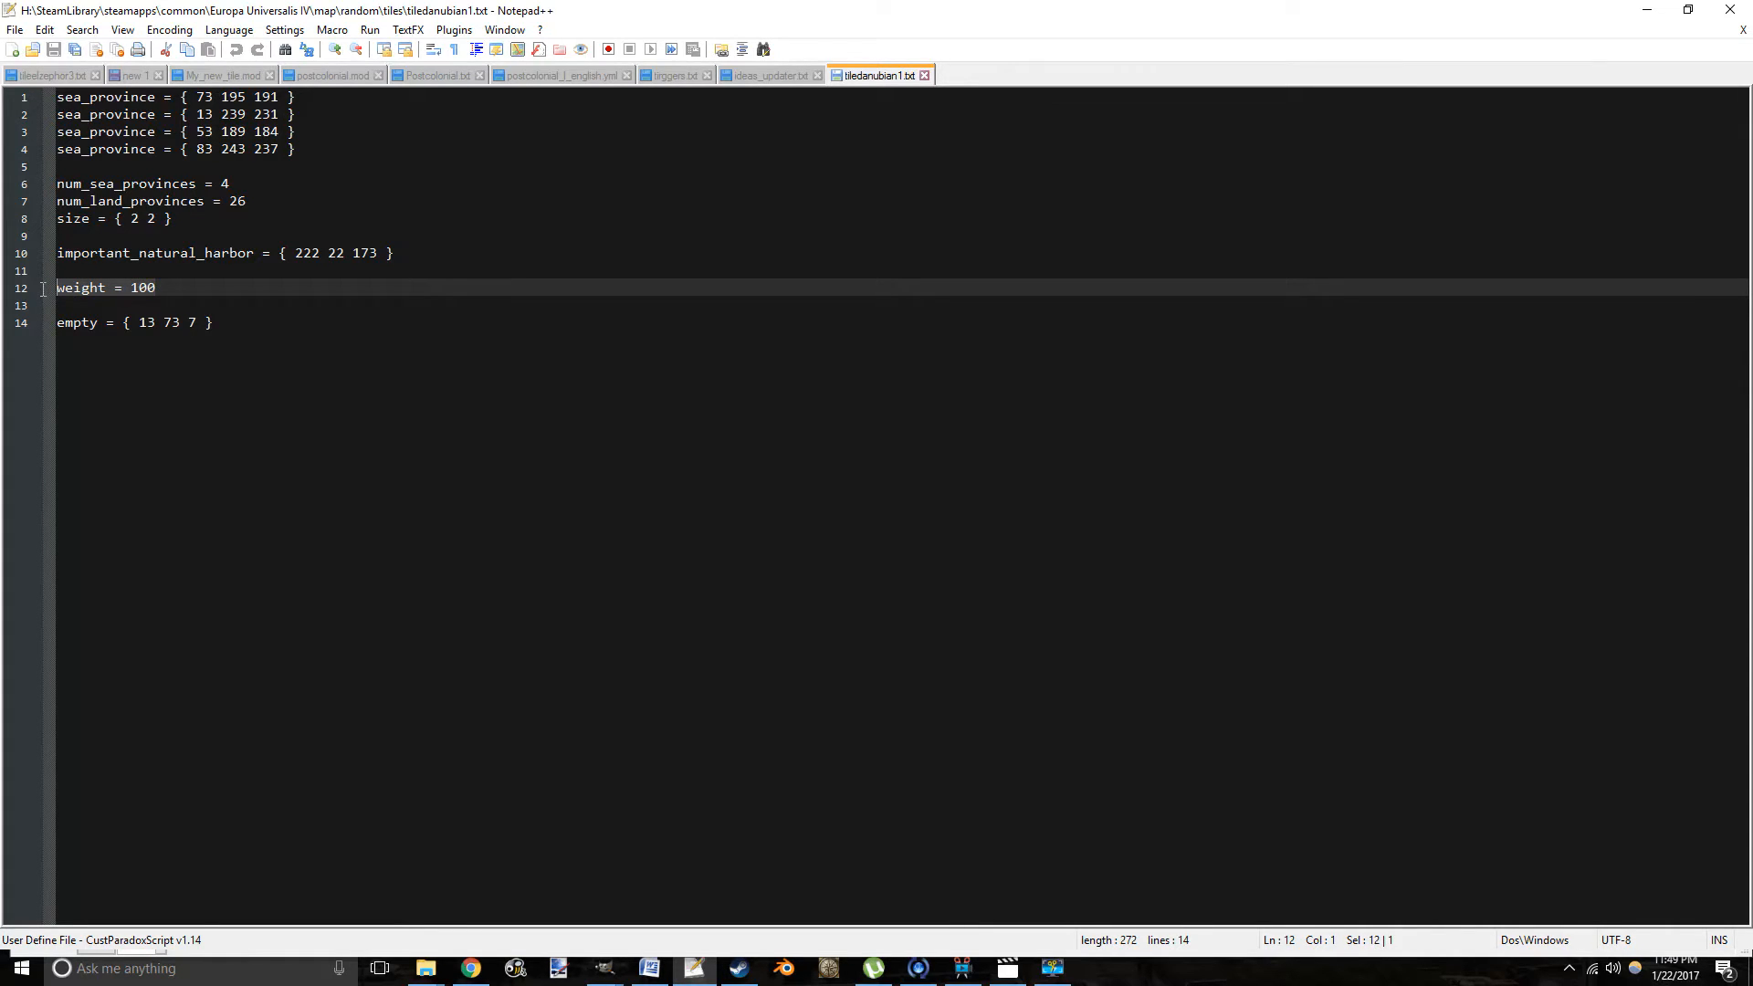
pyautogui.click(173, 285)
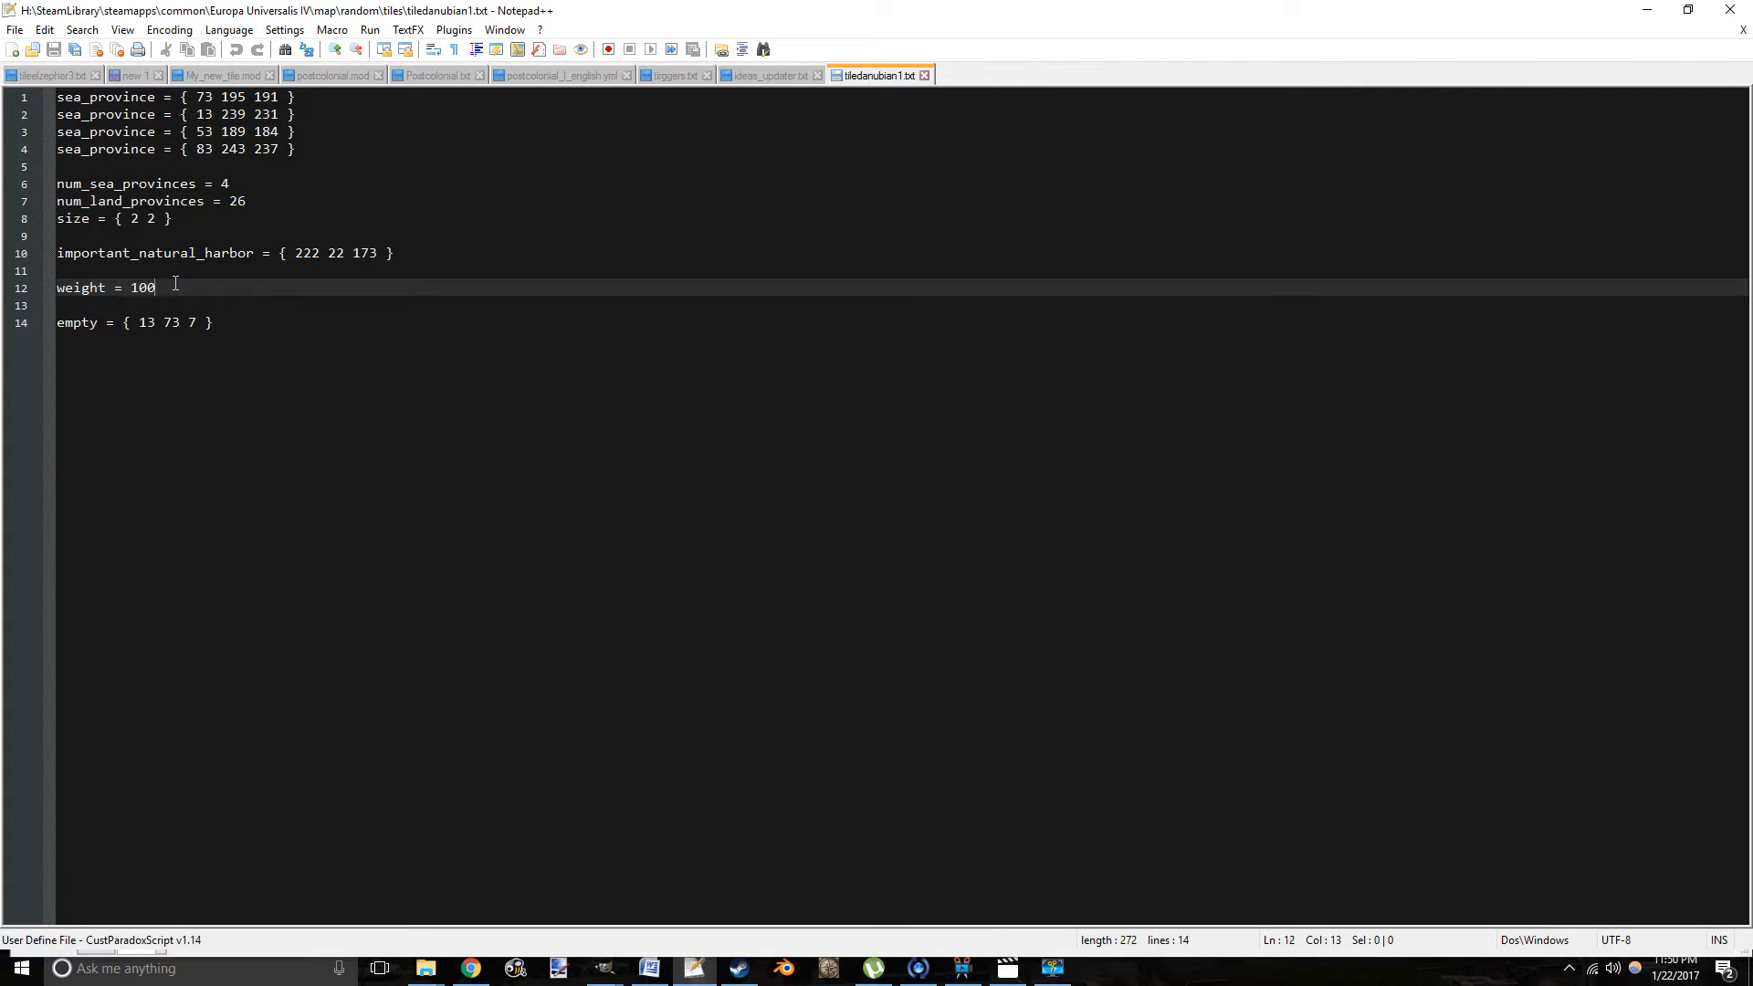
# Examine the empty entry and its colour numbers at the end of the file.
pyautogui.click(132, 322)
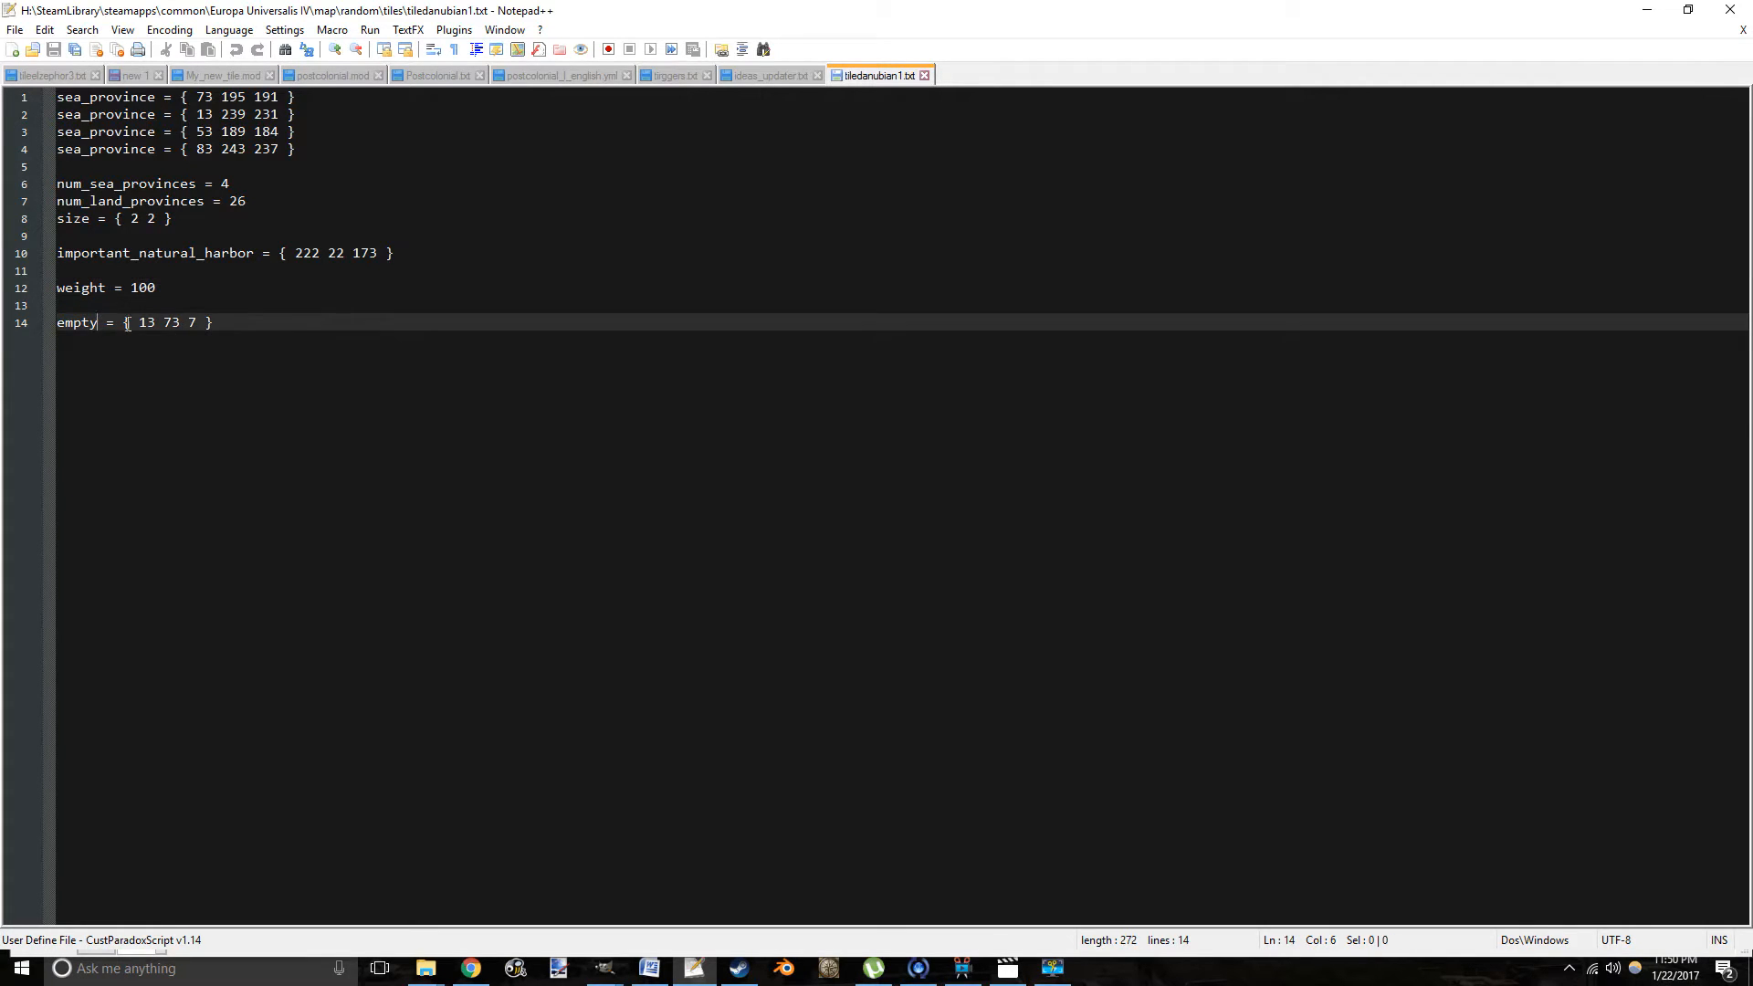
pyautogui.moveTo(233, 323); pyautogui.dragTo(47, 324)
pyautogui.doubleClick(144, 325)
pyautogui.doubleClick(173, 324)
pyautogui.click(196, 323)
pyautogui.click(241, 319)
# Start saving a copy of tiledanubian1.txt and choose the my_new_tile mod's Map\Random\Tiles folder as its destination.
pyautogui.click(14, 29)
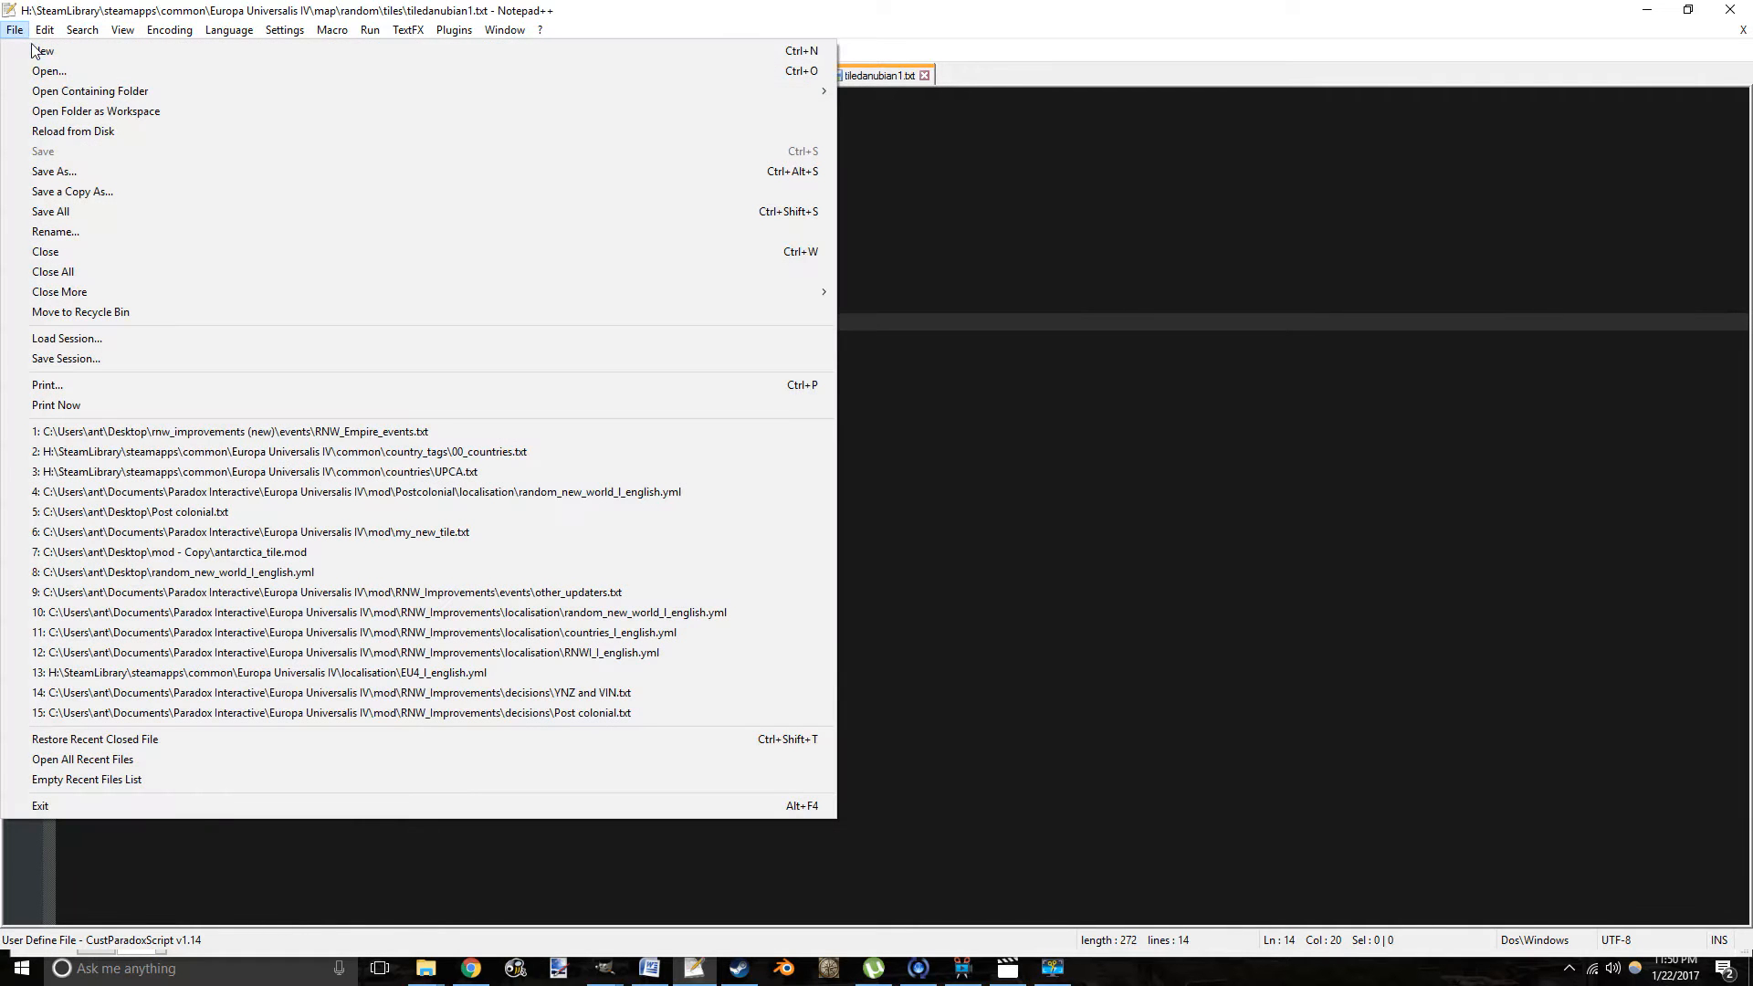
pyautogui.click(85, 172)
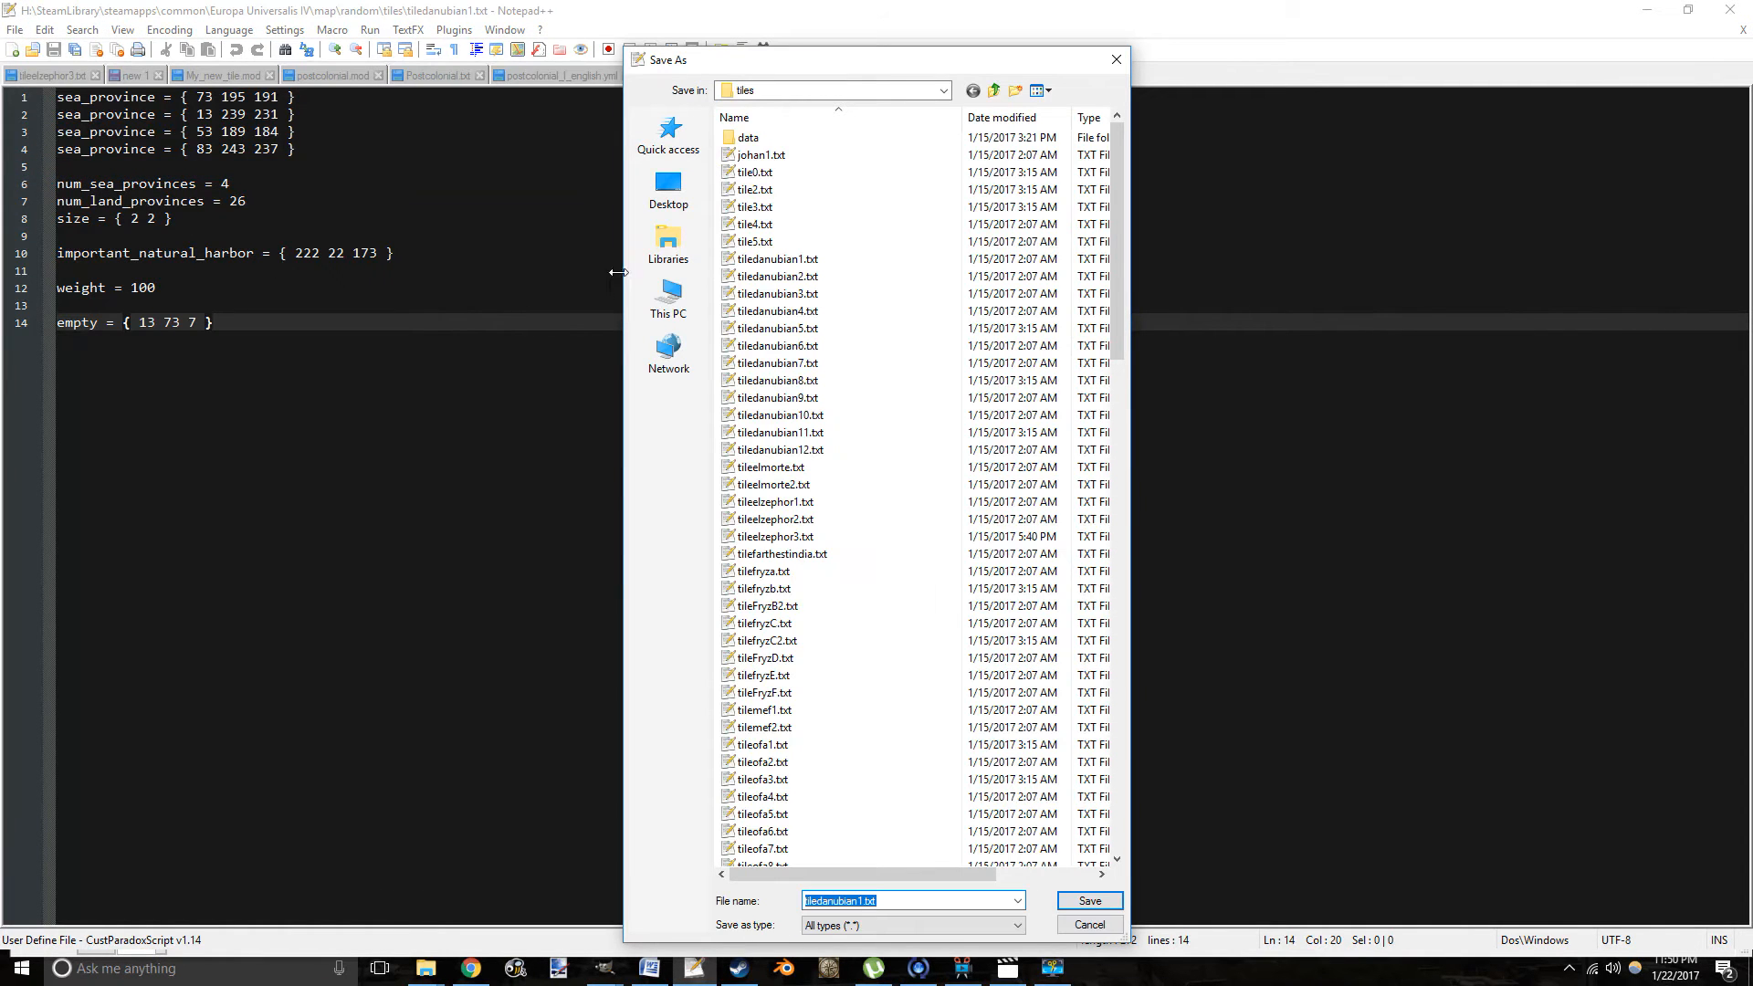
pyautogui.click(667, 132)
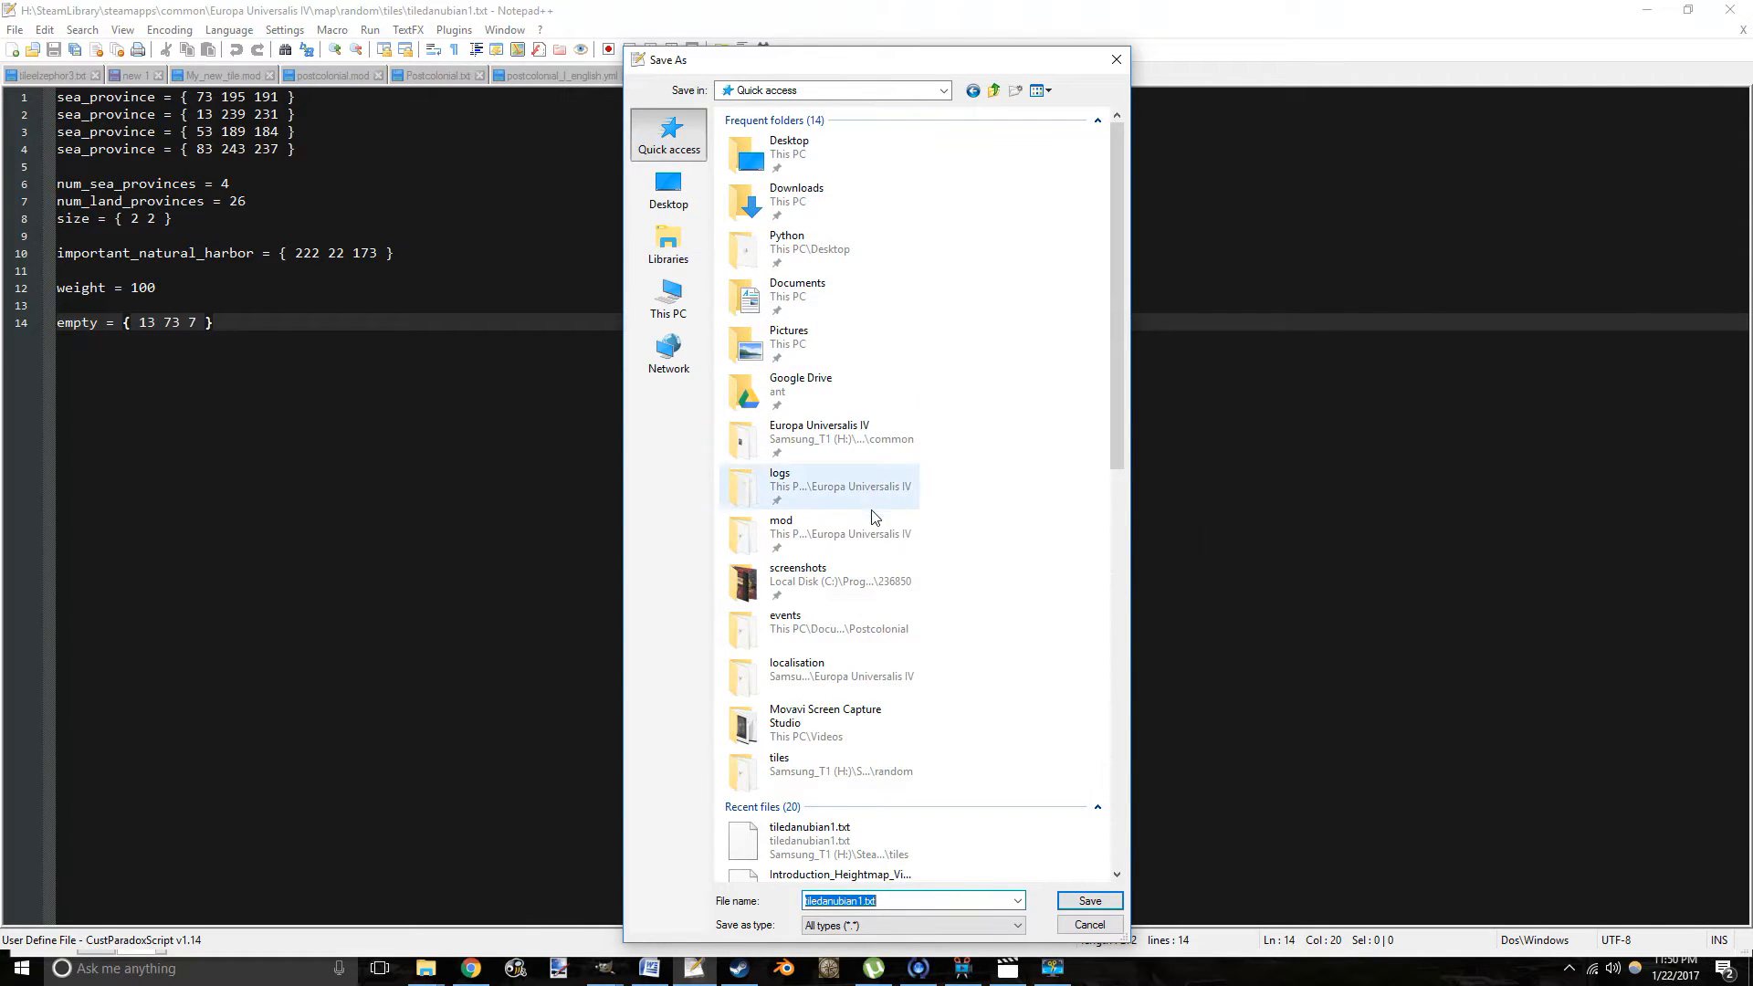
pyautogui.doubleClick(838, 550)
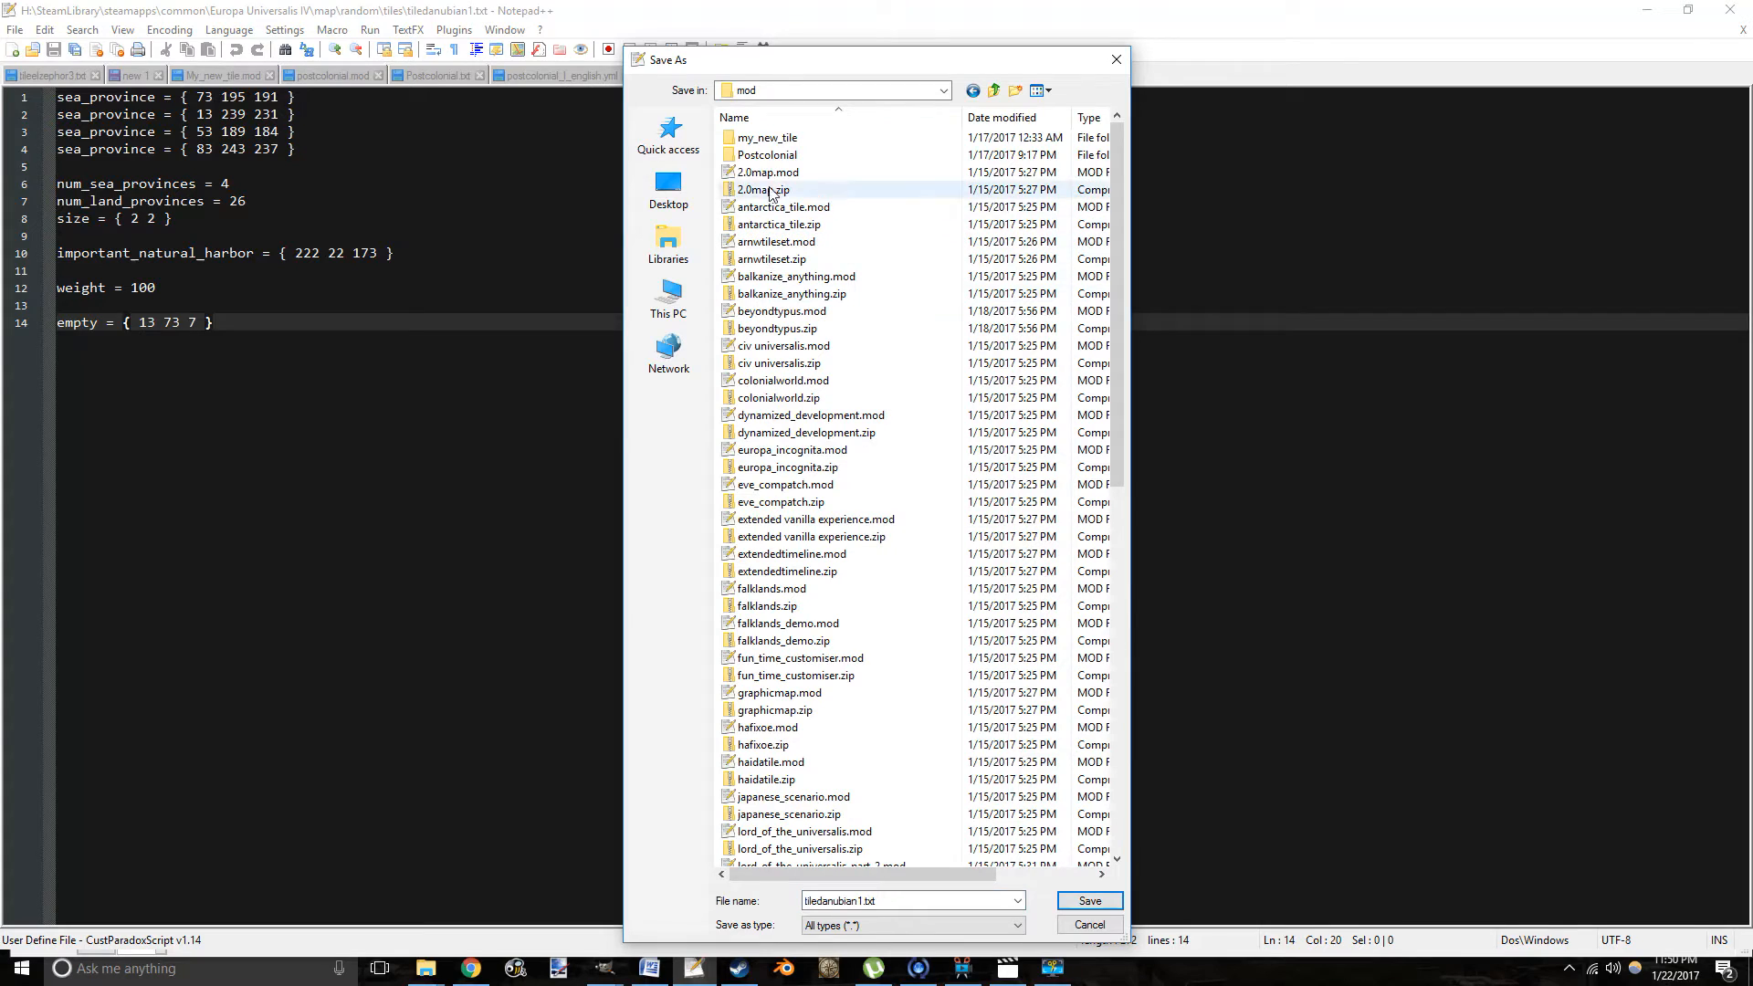
pyautogui.doubleClick(783, 141)
pyautogui.doubleClick(784, 138)
pyautogui.doubleClick(783, 139)
pyautogui.click(783, 138)
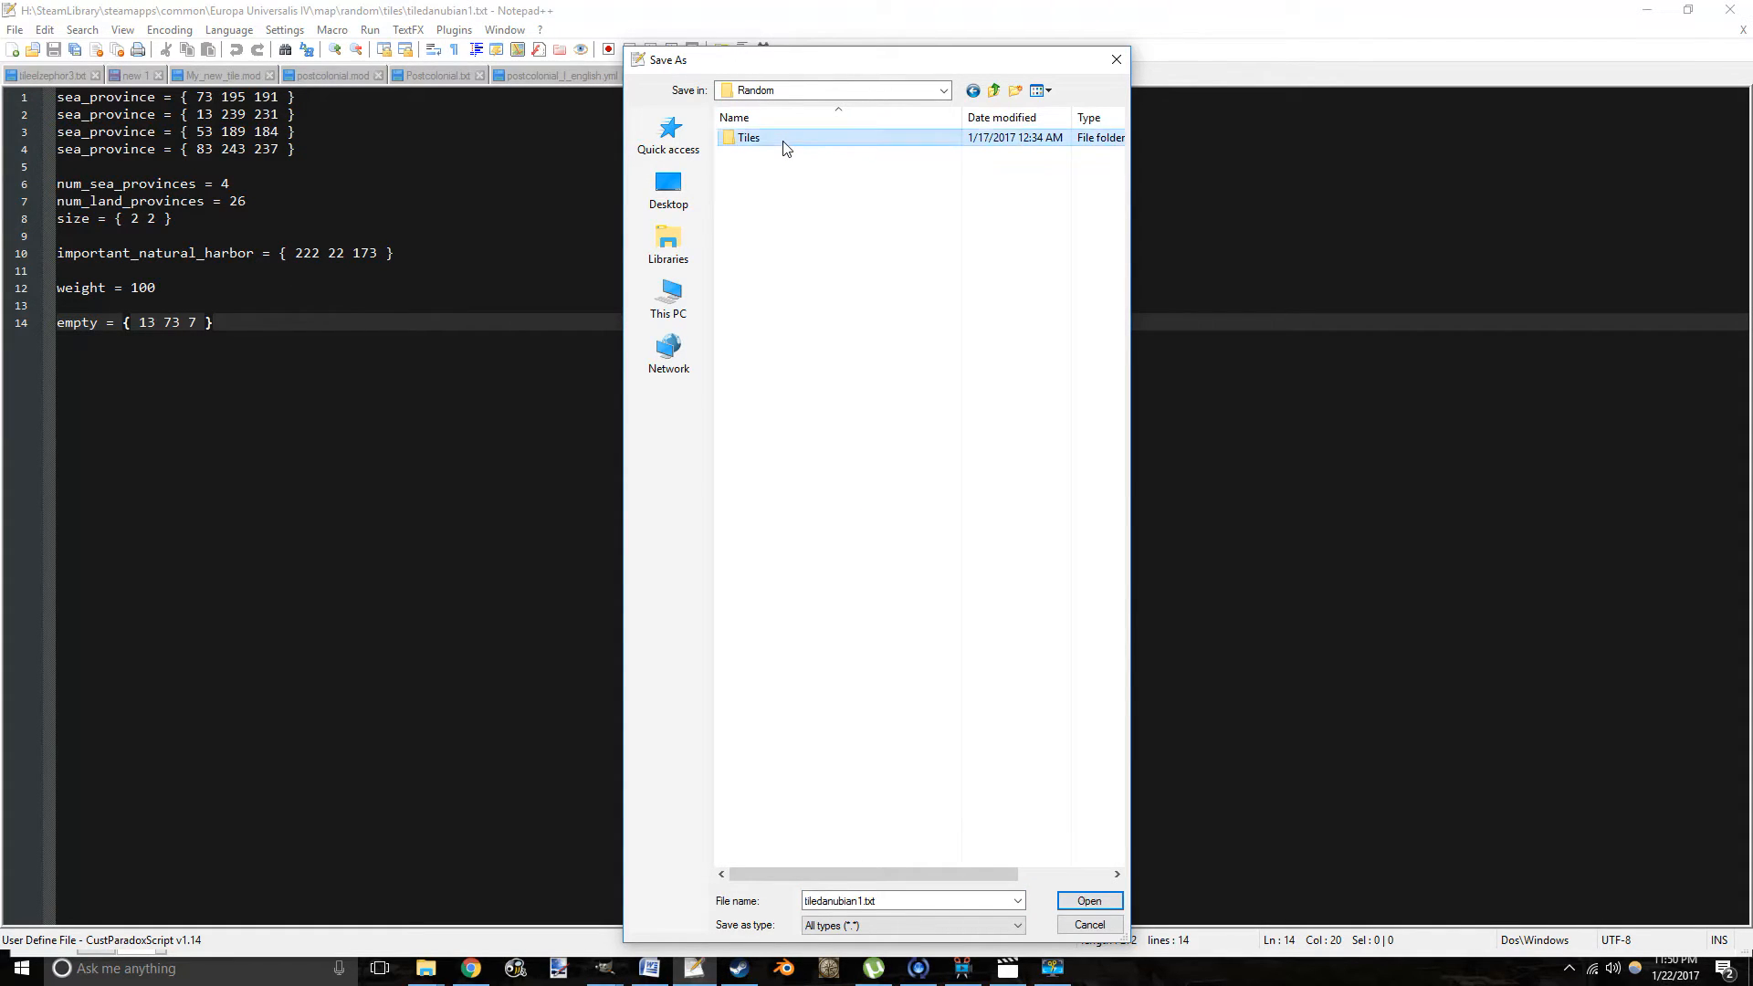
pyautogui.doubleClick(785, 144)
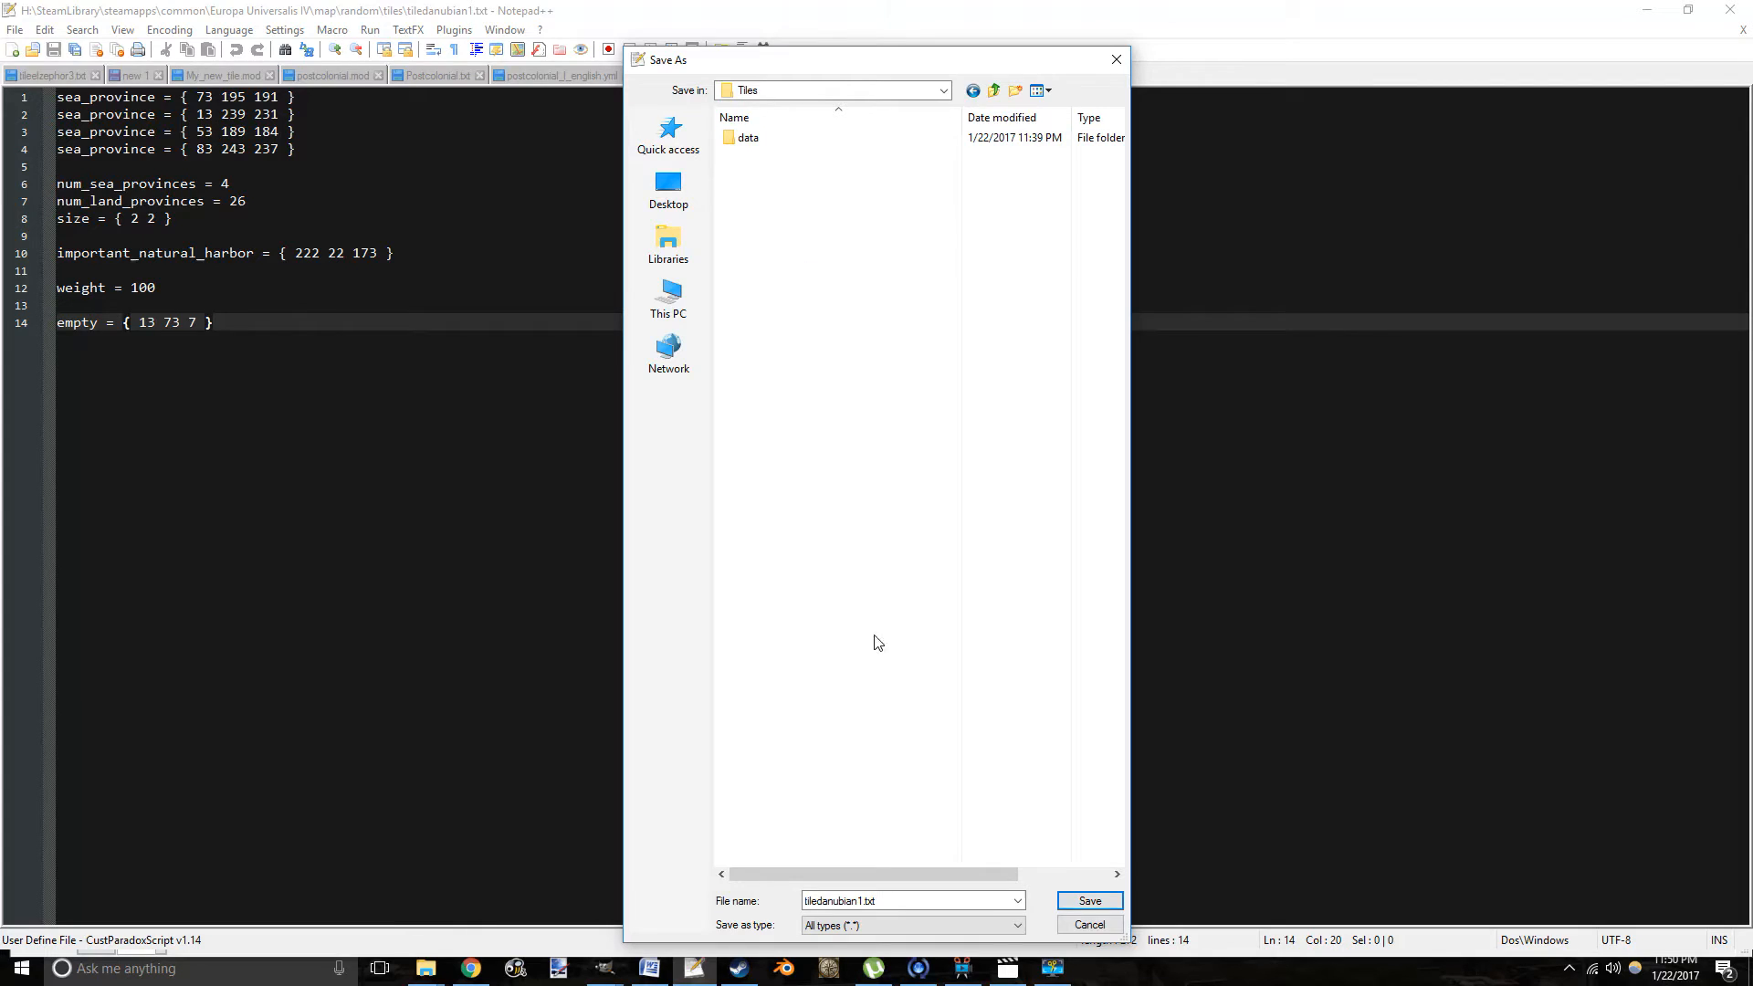
# Save the copy as my_new_tile.txt and return to the tile master image in GIMP.
pyautogui.doubleClick(876, 900)
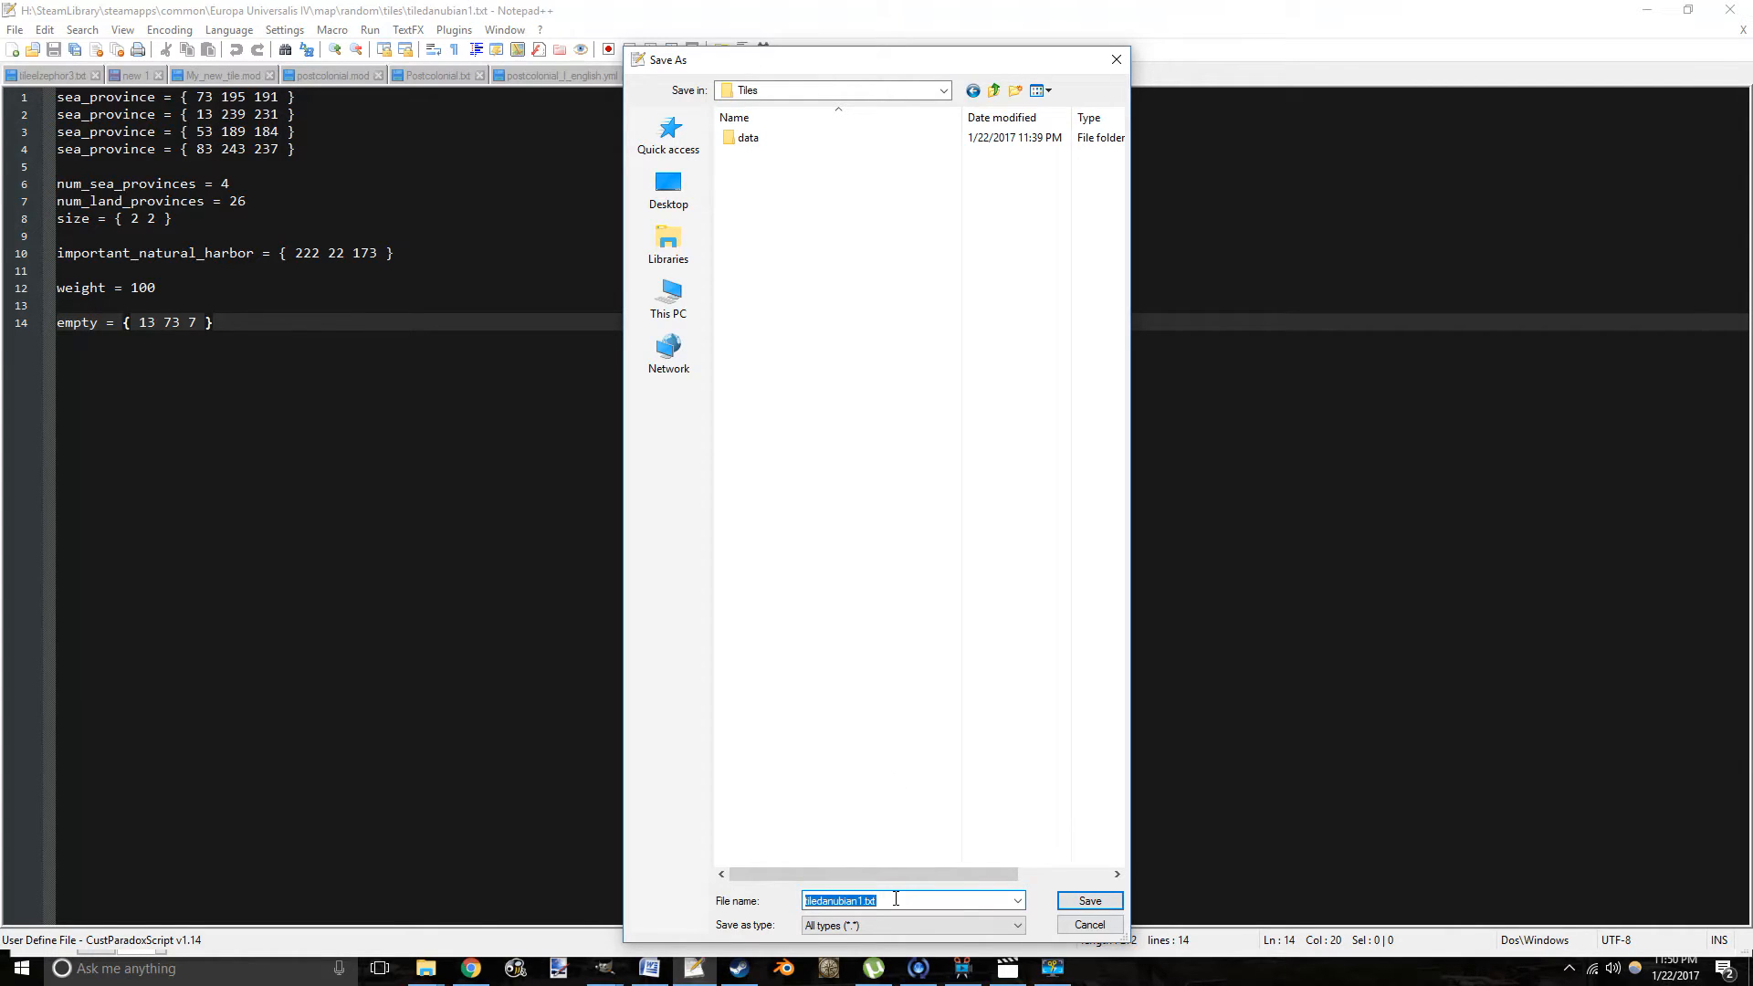
pyautogui.click(853, 902)
pyautogui.moveTo(862, 900); pyautogui.dragTo(805, 900)
pyautogui.press('BackSpace')
pyautogui.write('my_new_tile')
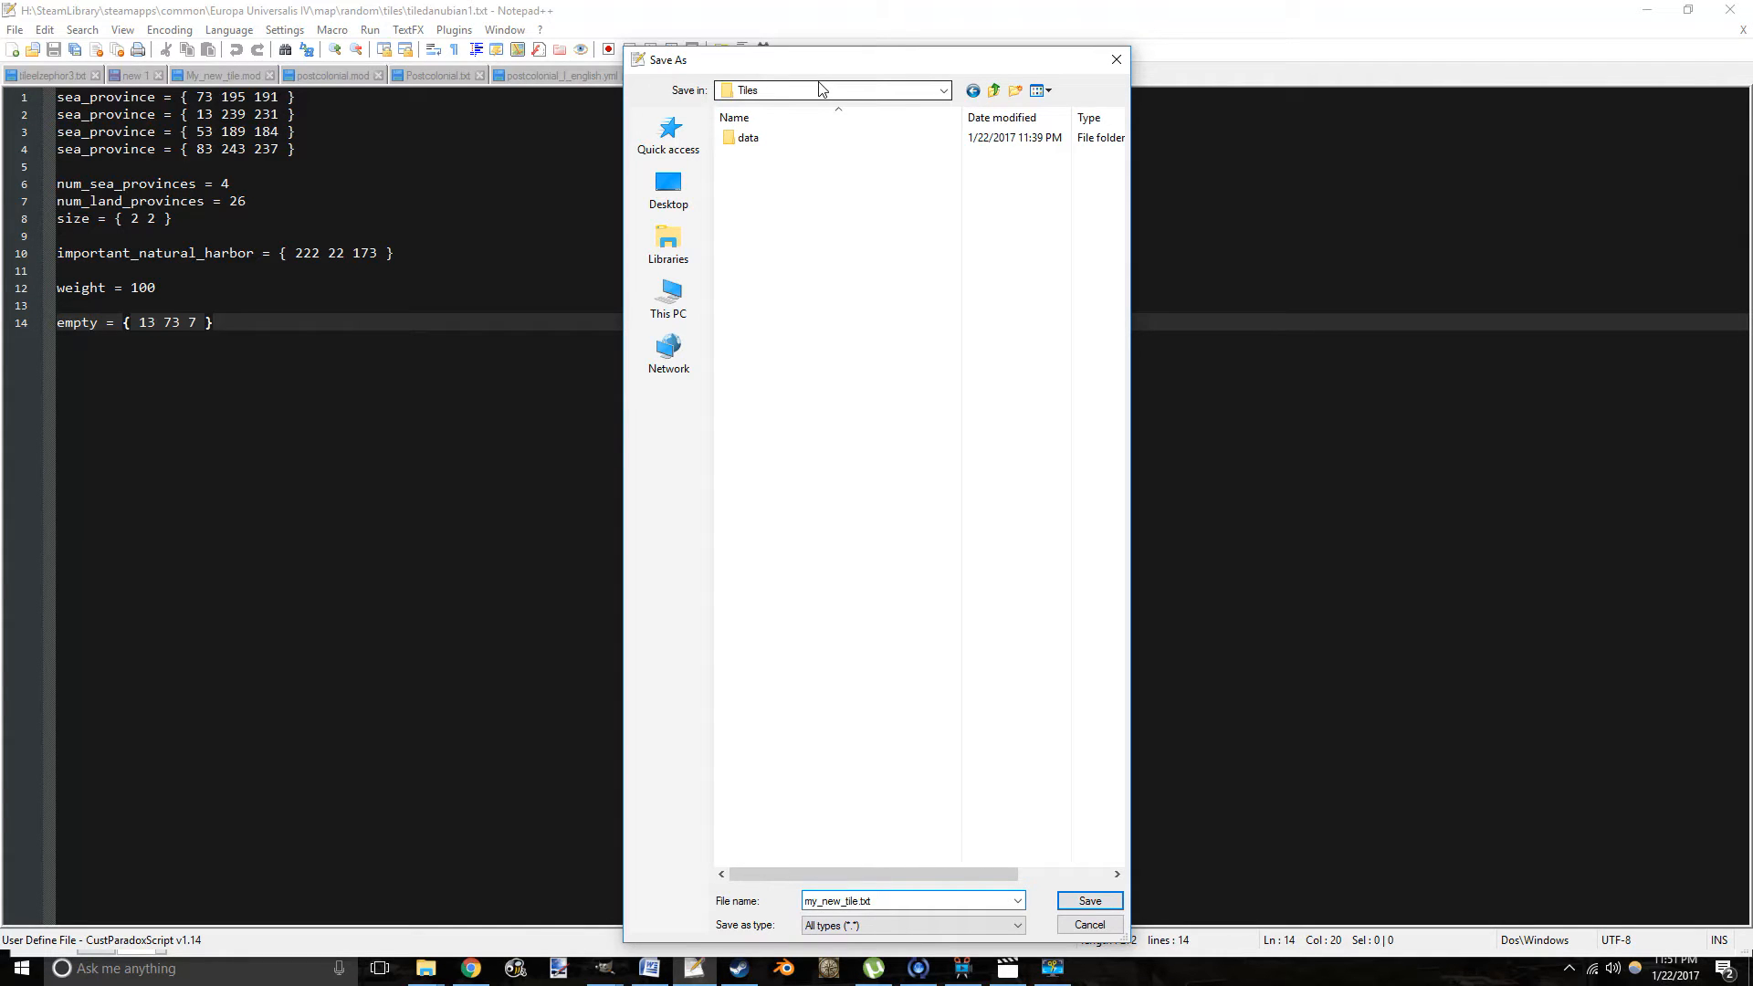
pyautogui.click(1110, 902)
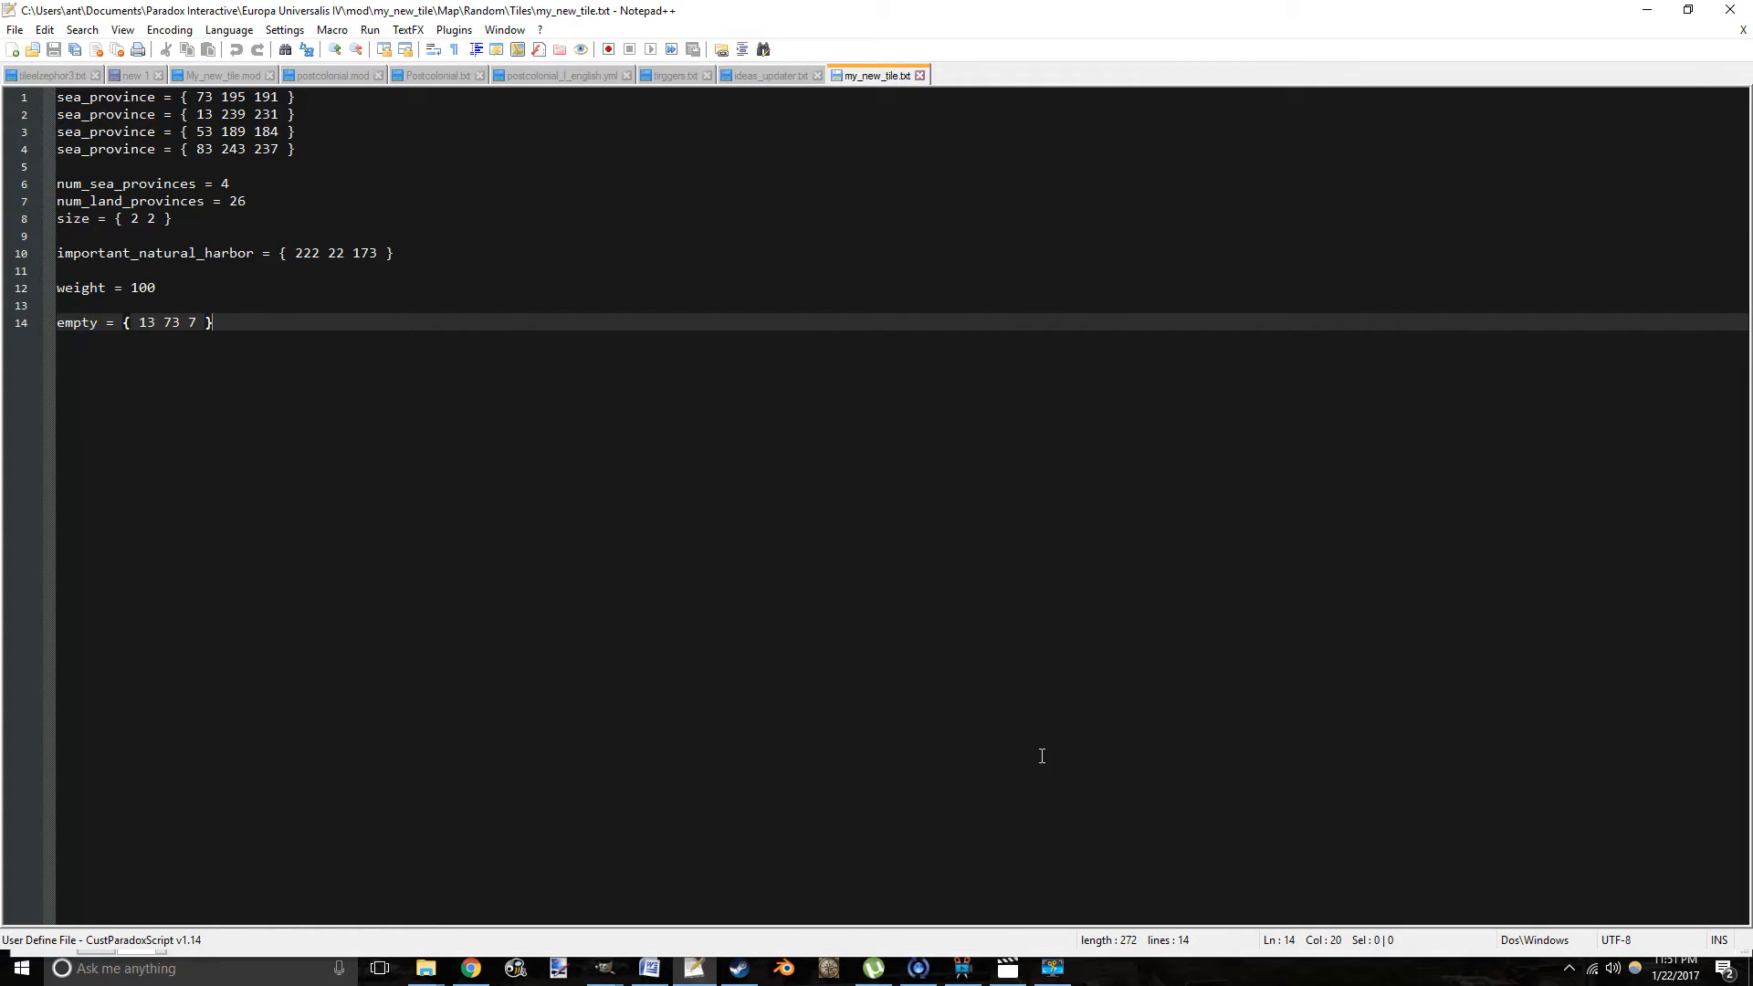
pyautogui.click(1646, 11)
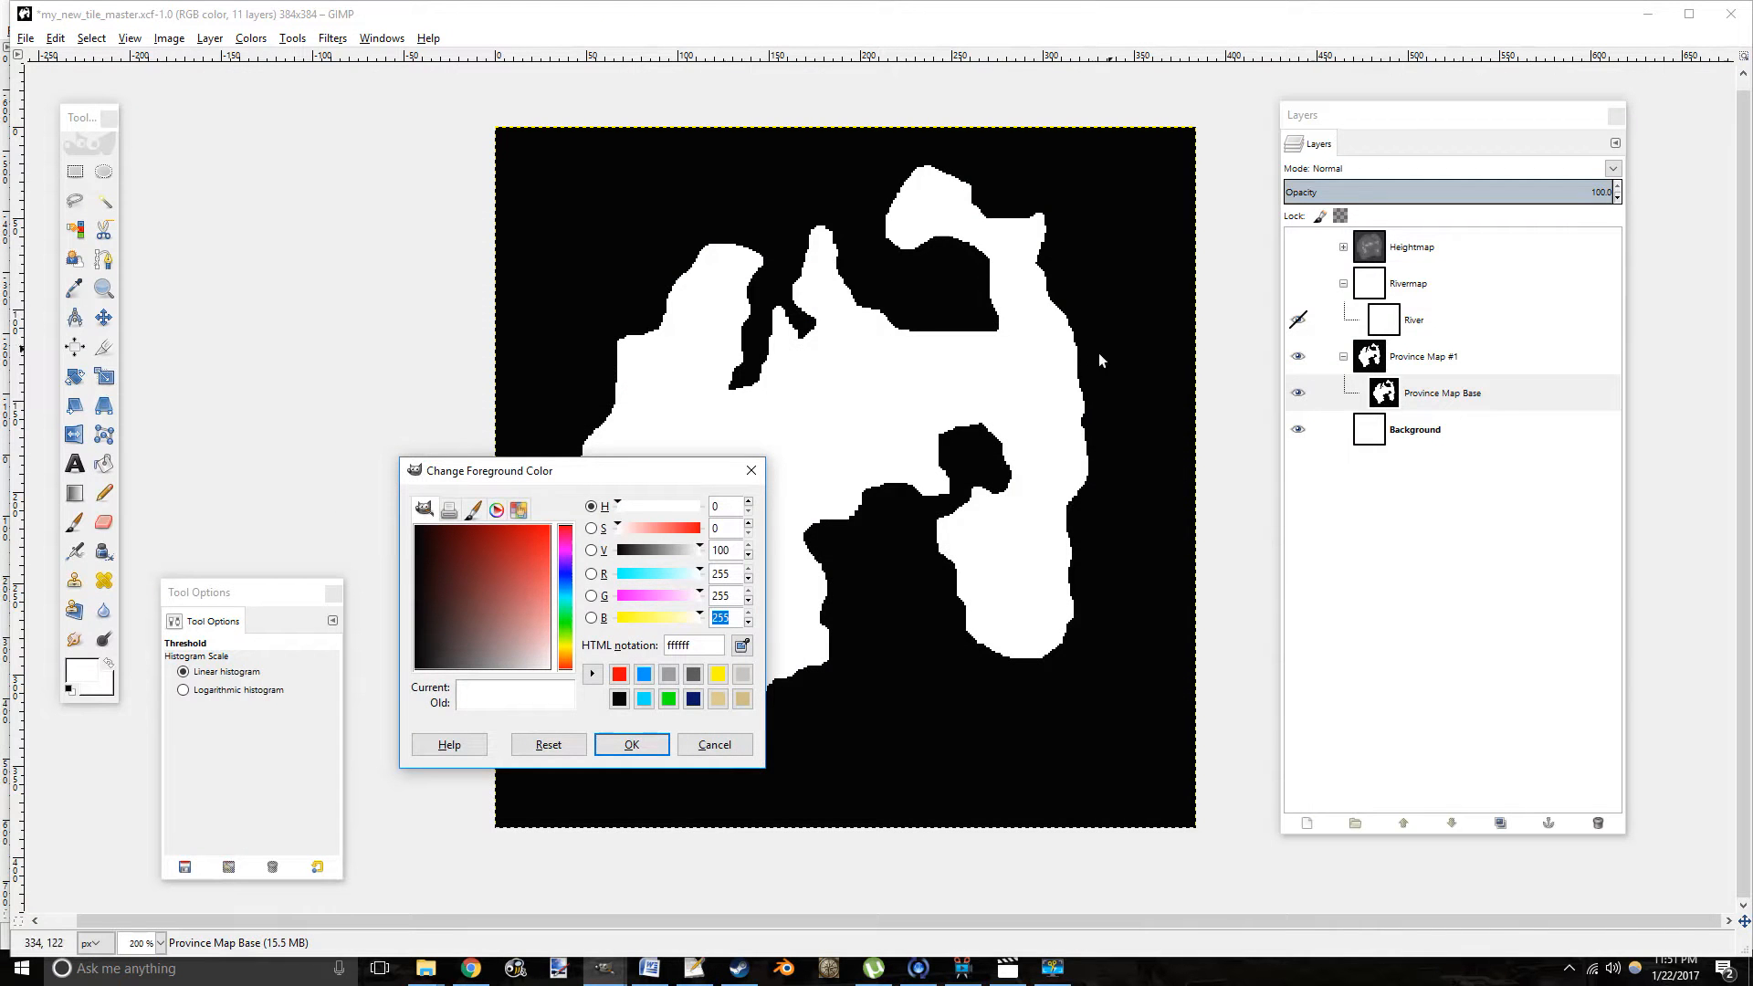
# Fuzzy-select the white landmass on the Province Map Base layer and copy it.
pyautogui.moveTo(661, 471); pyautogui.dragTo(393, 199)
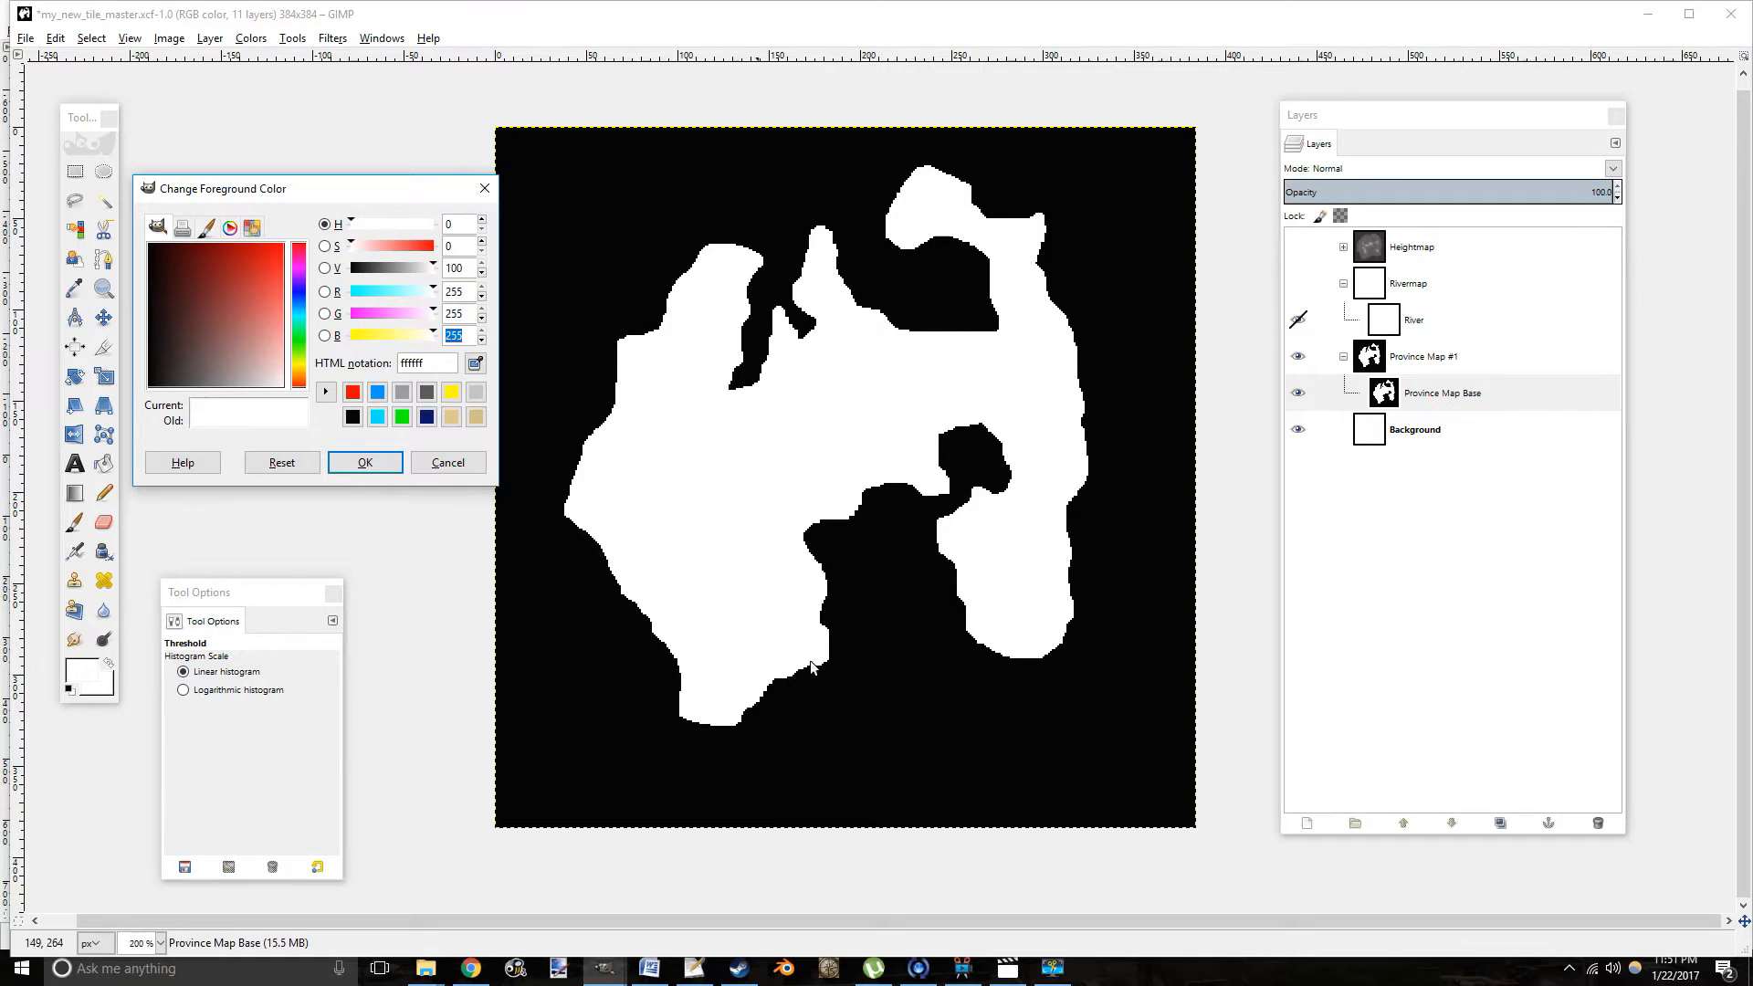
pyautogui.click(1053, 968)
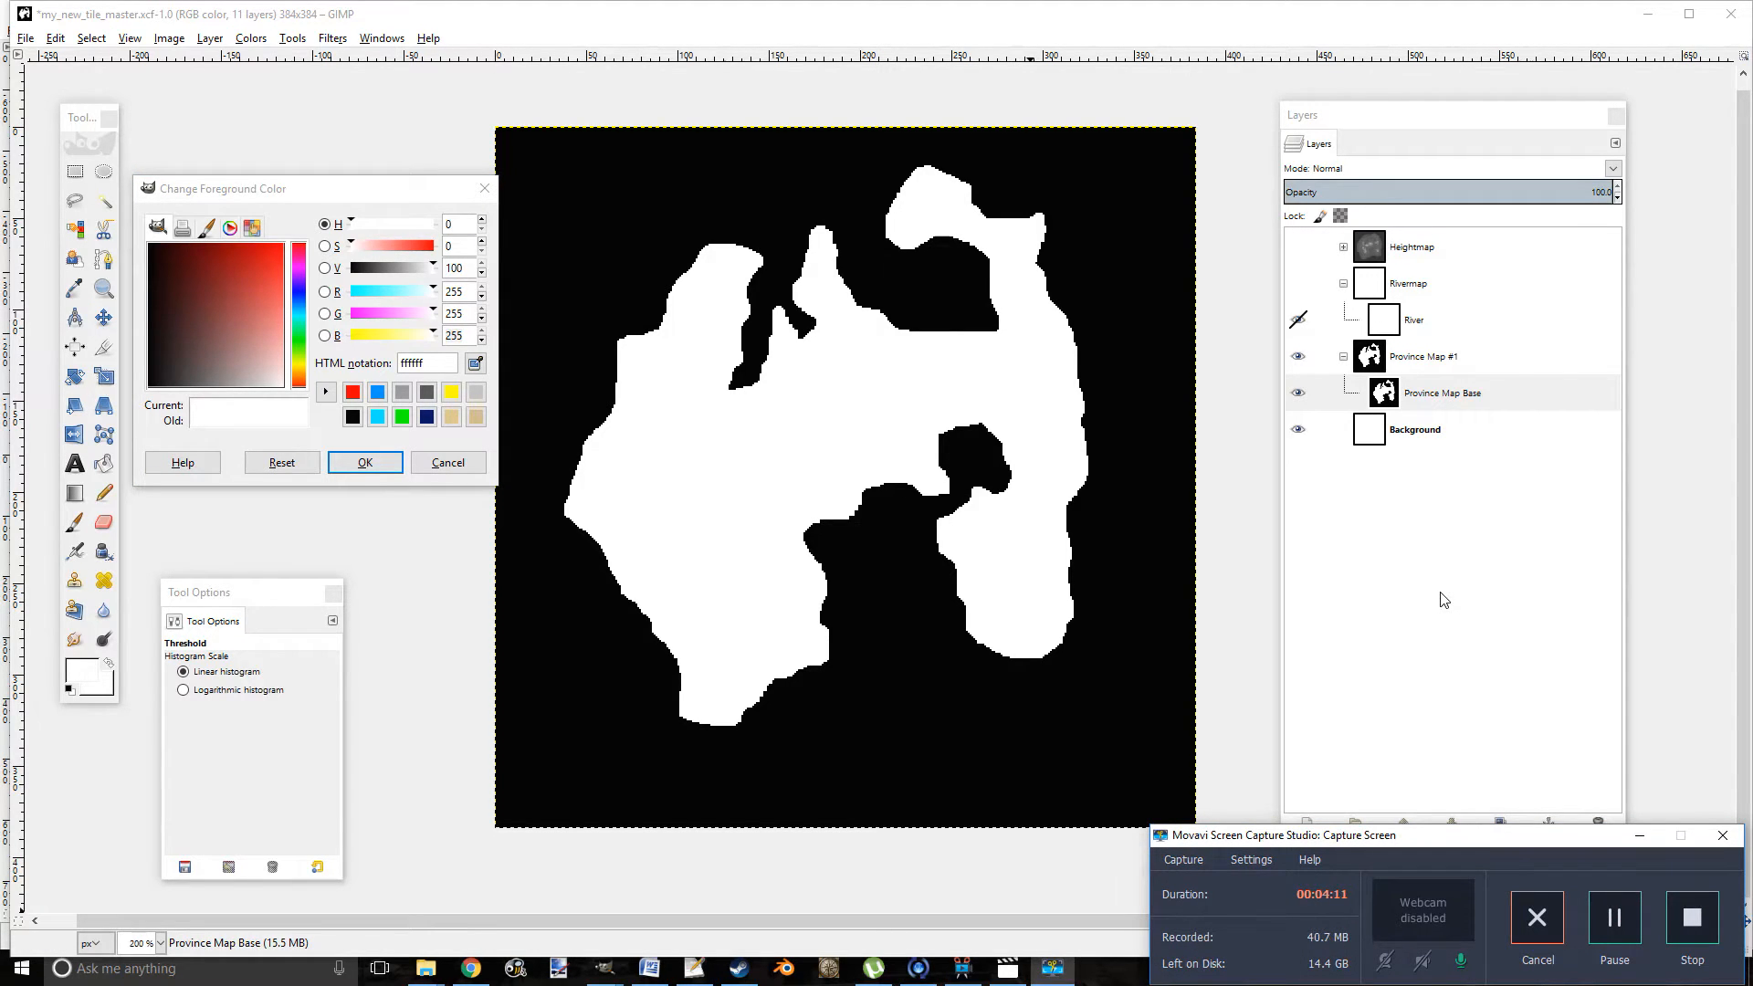
pyautogui.click(1439, 409)
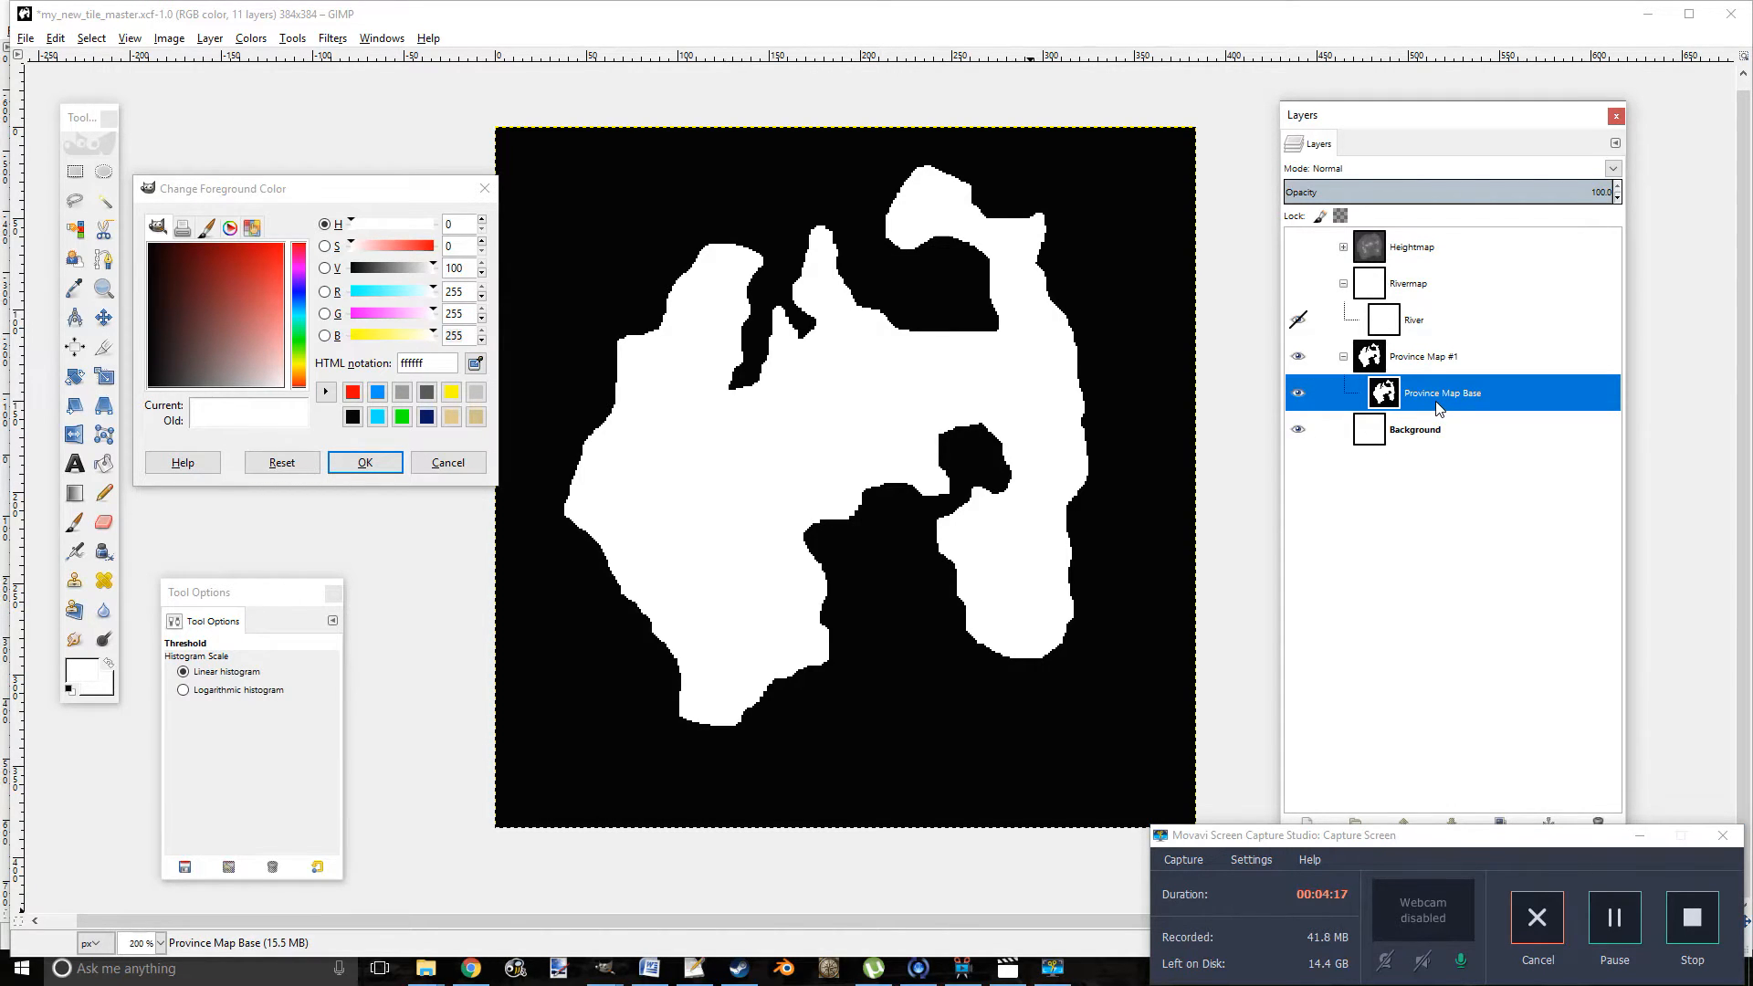
pyautogui.click(1429, 365)
pyautogui.click(1342, 409)
pyautogui.click(103, 199)
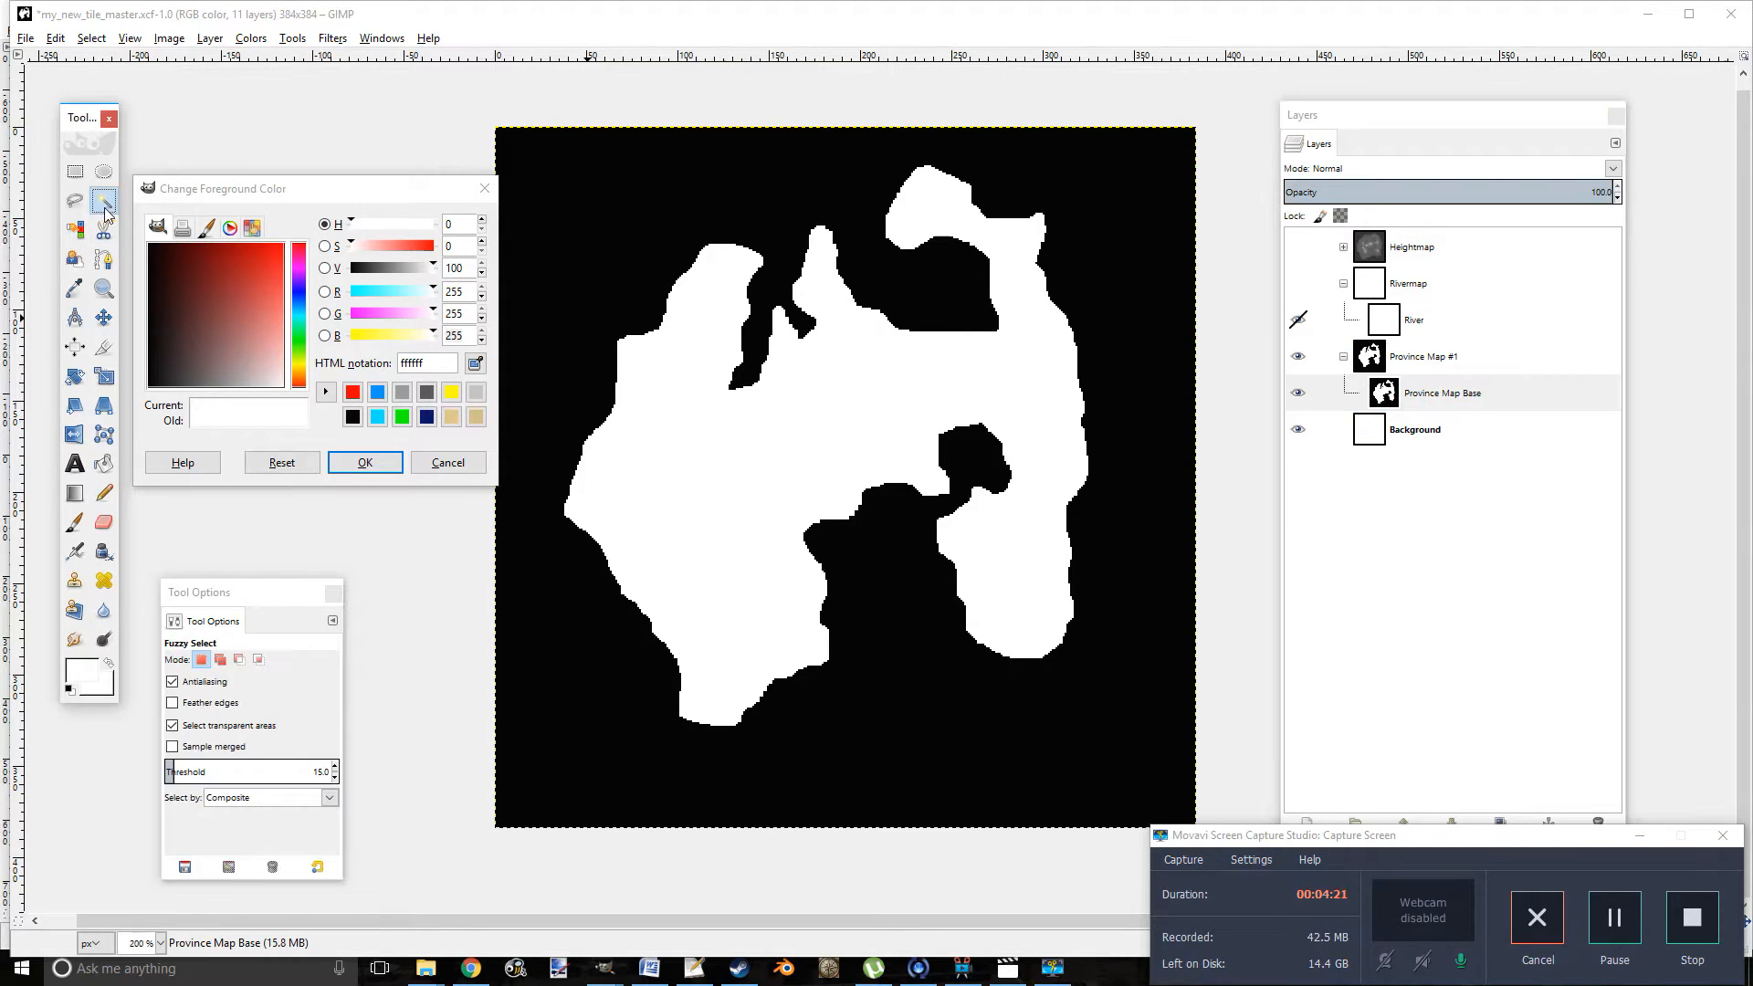
pyautogui.click(611, 464)
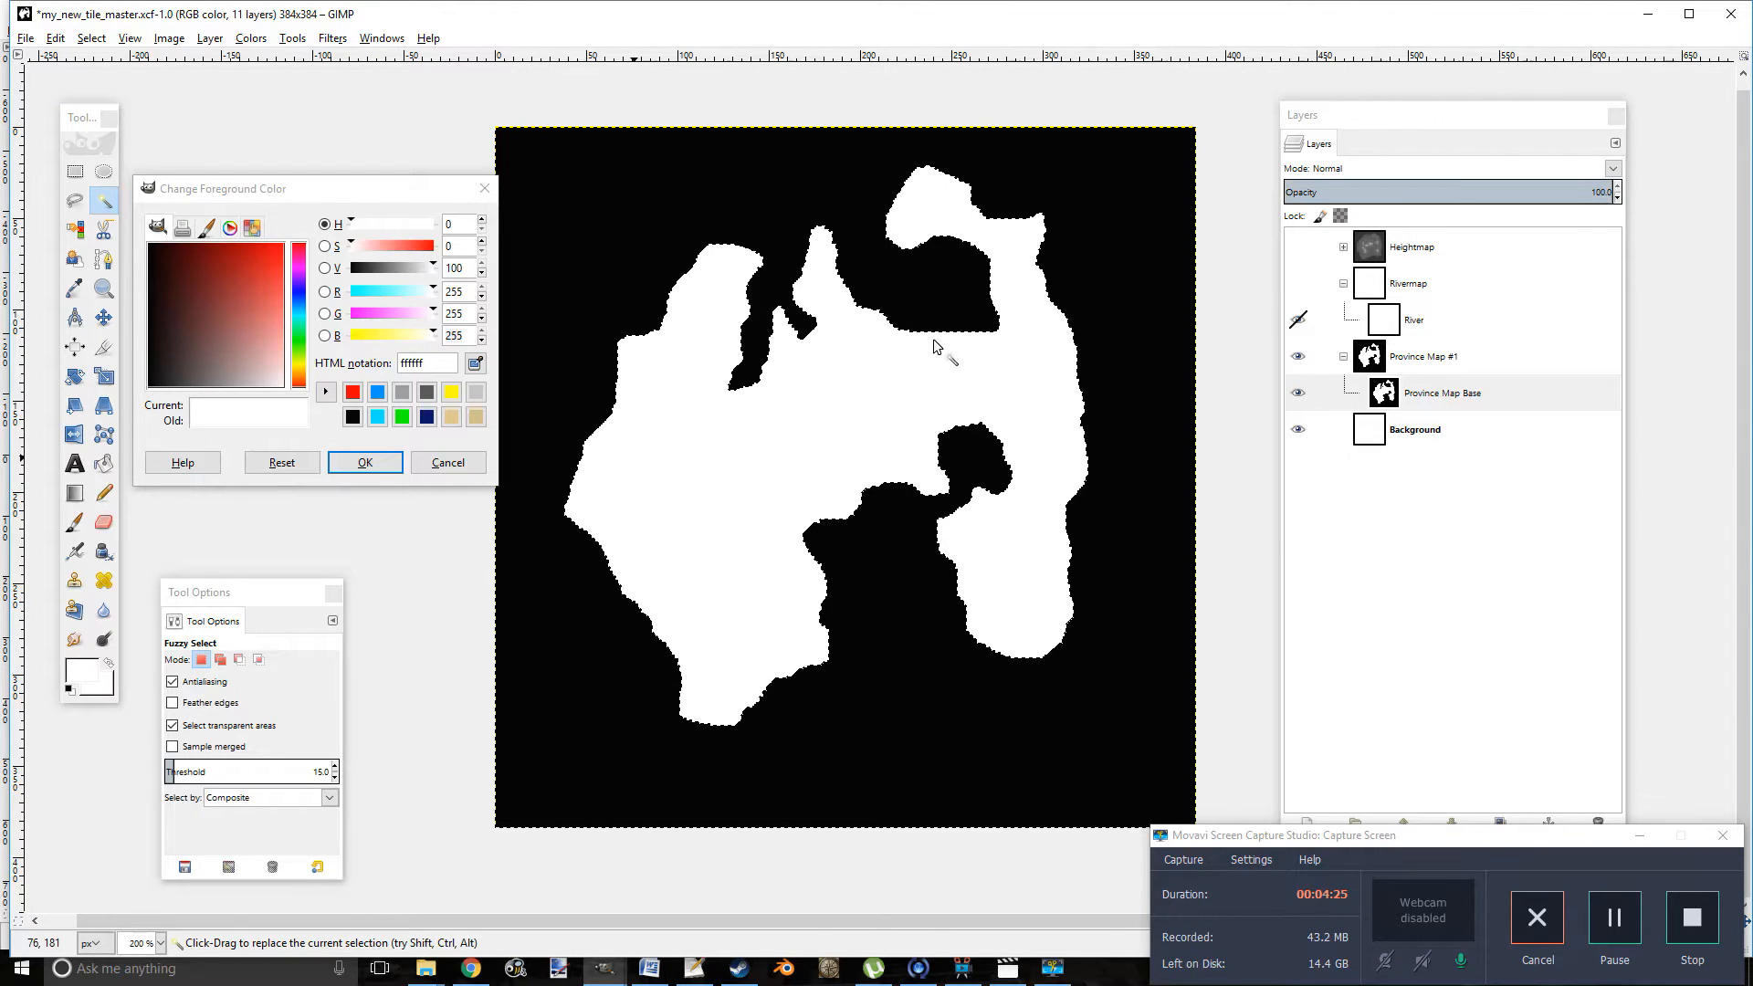
pyautogui.hotkey('ctrl', 'c')
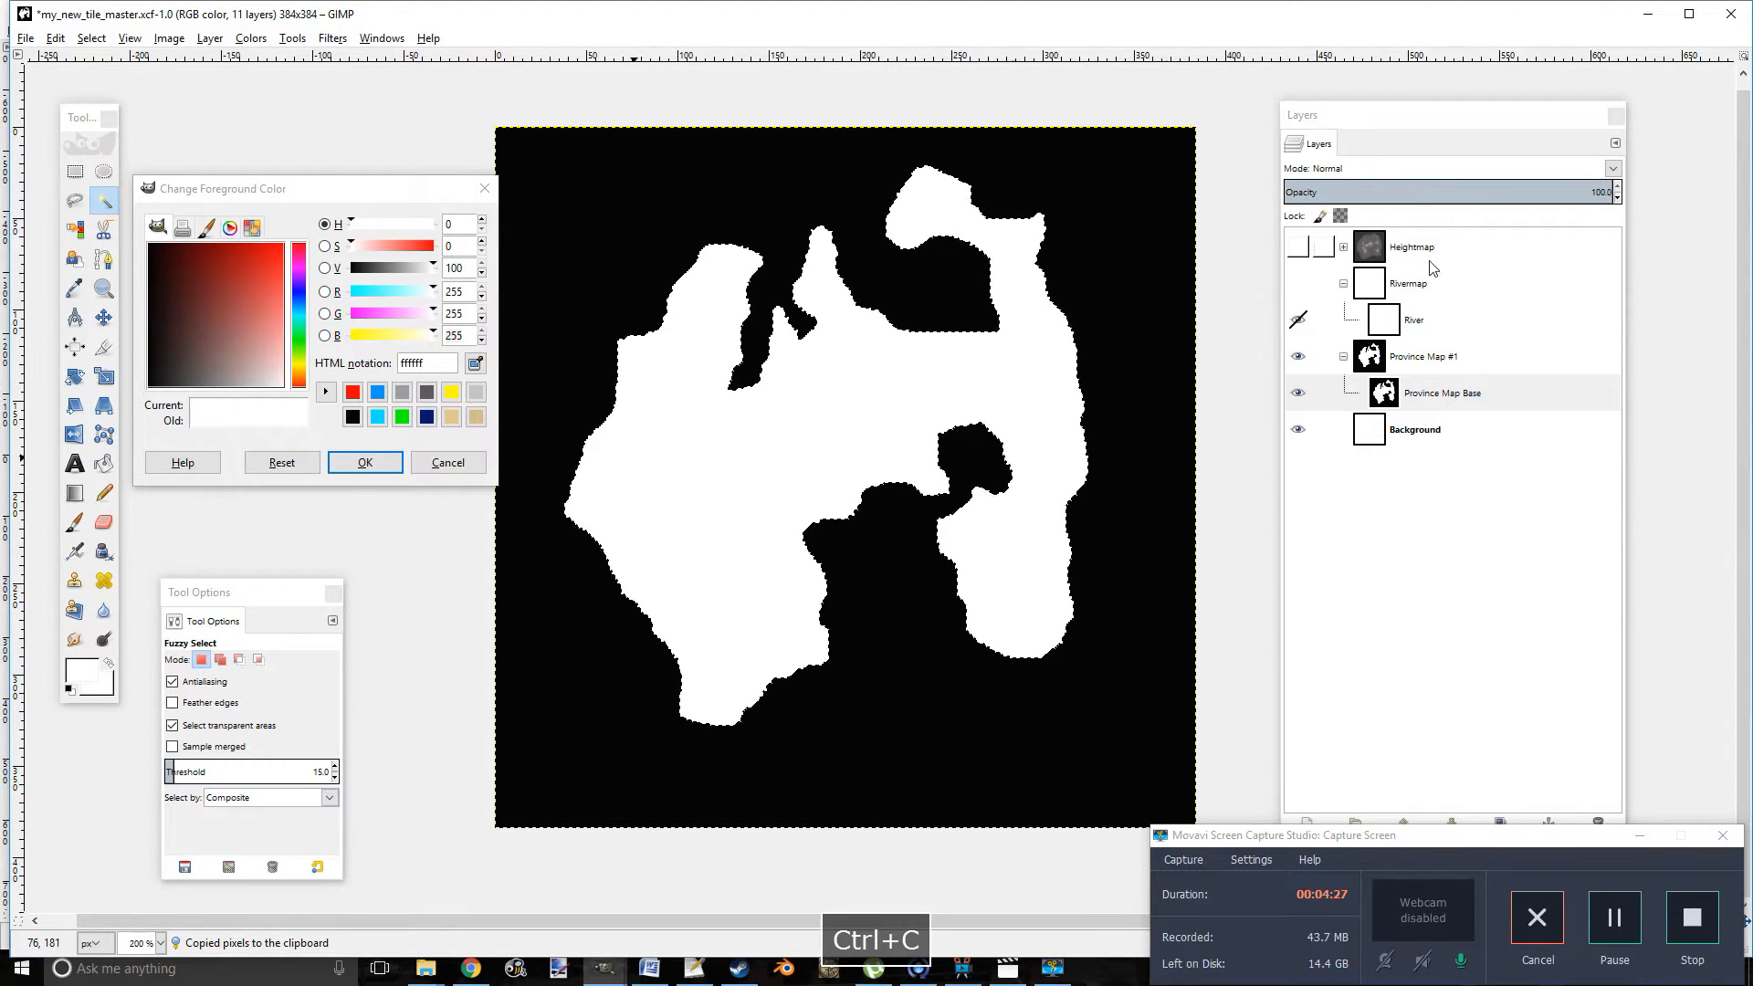
pyautogui.click(1333, 392)
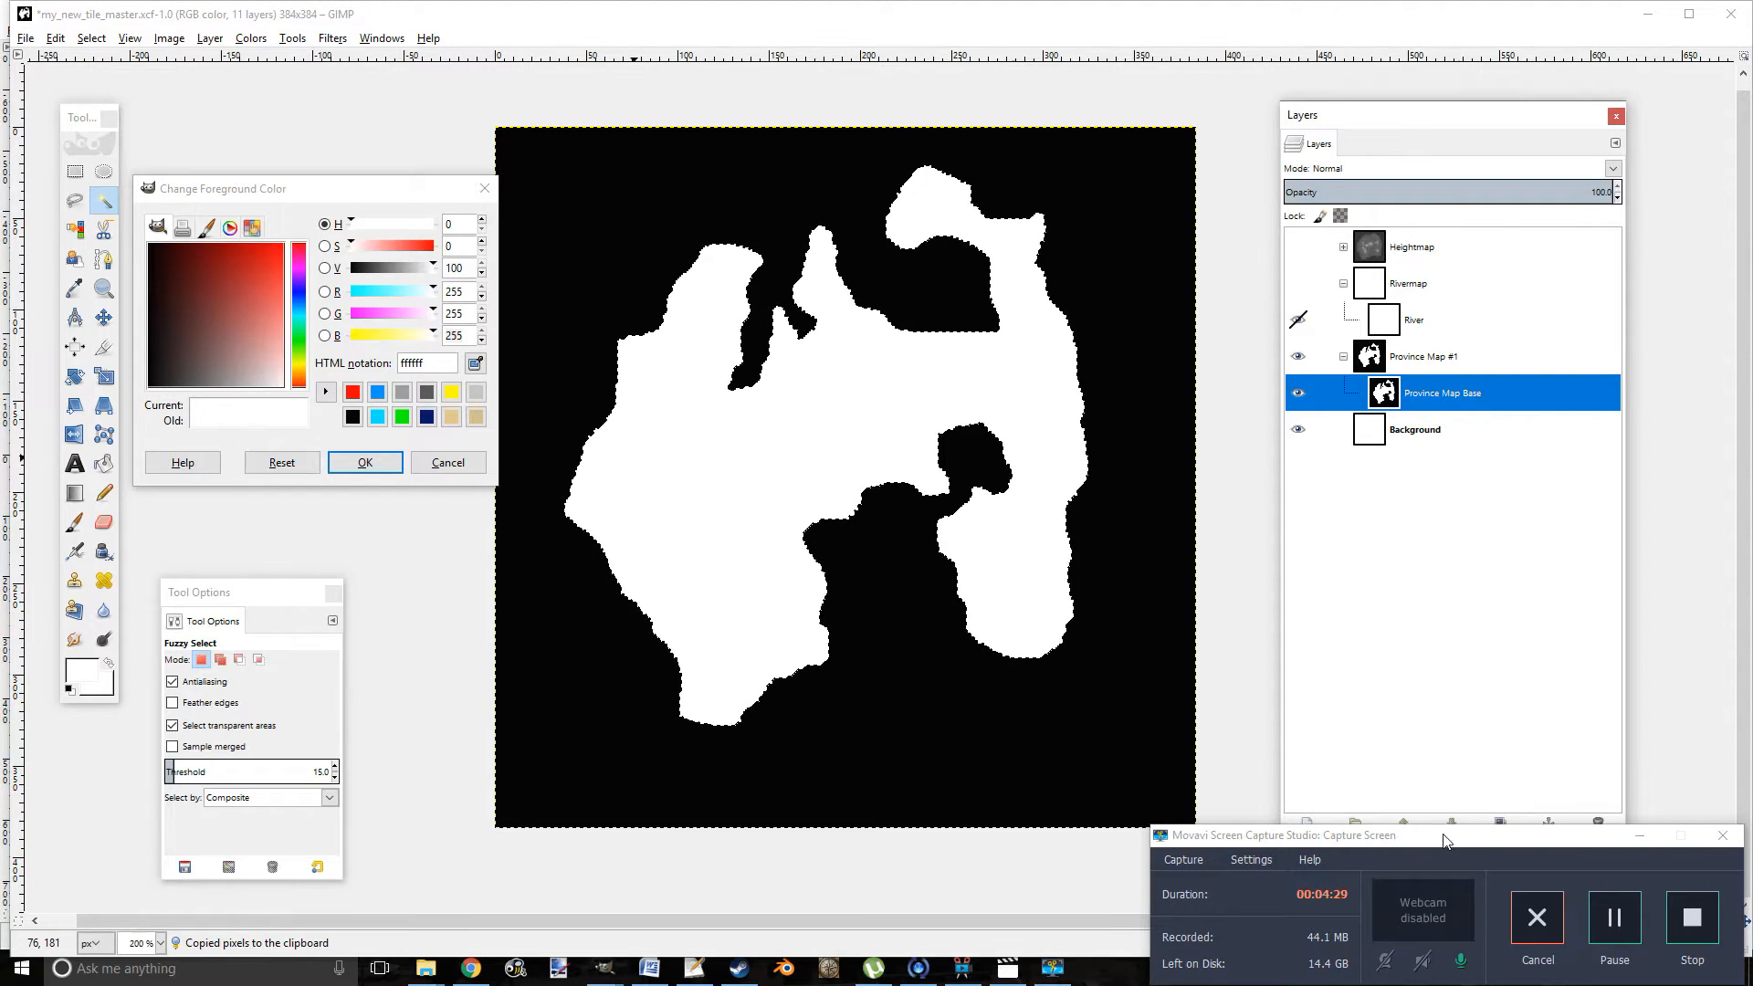
pyautogui.click(1638, 836)
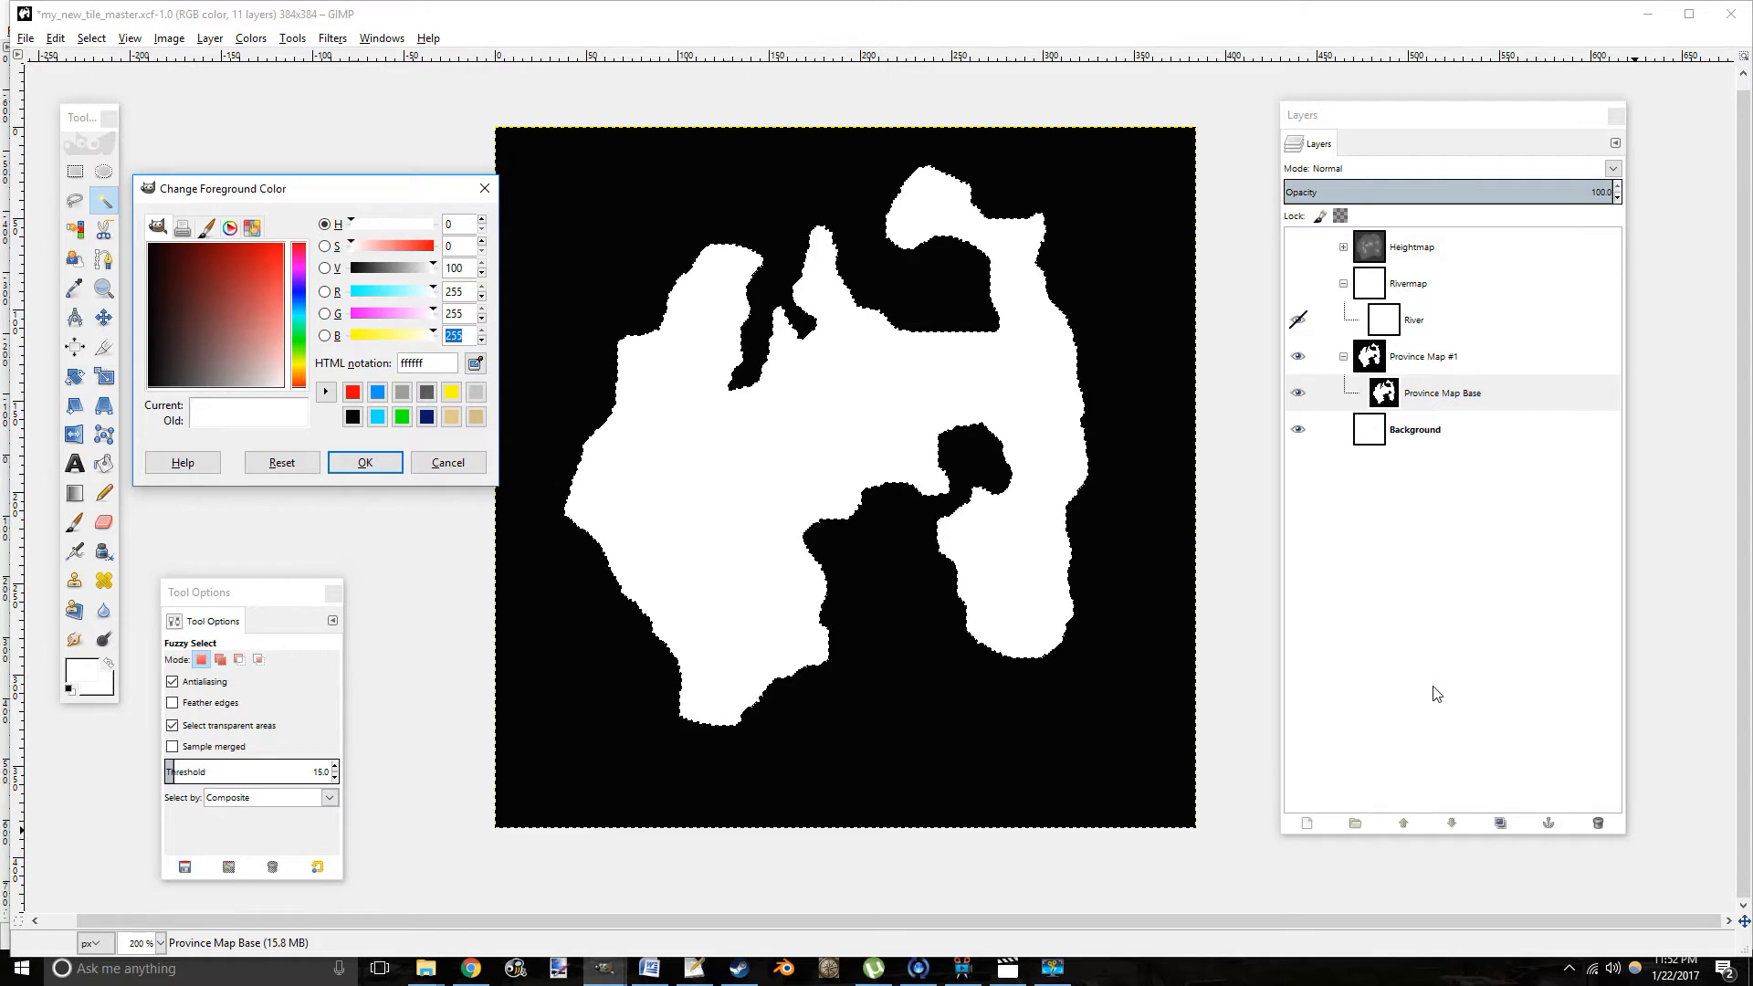
# Reselect and copy the white landmass, and paste it as a new layer.
pyautogui.click(867, 458)
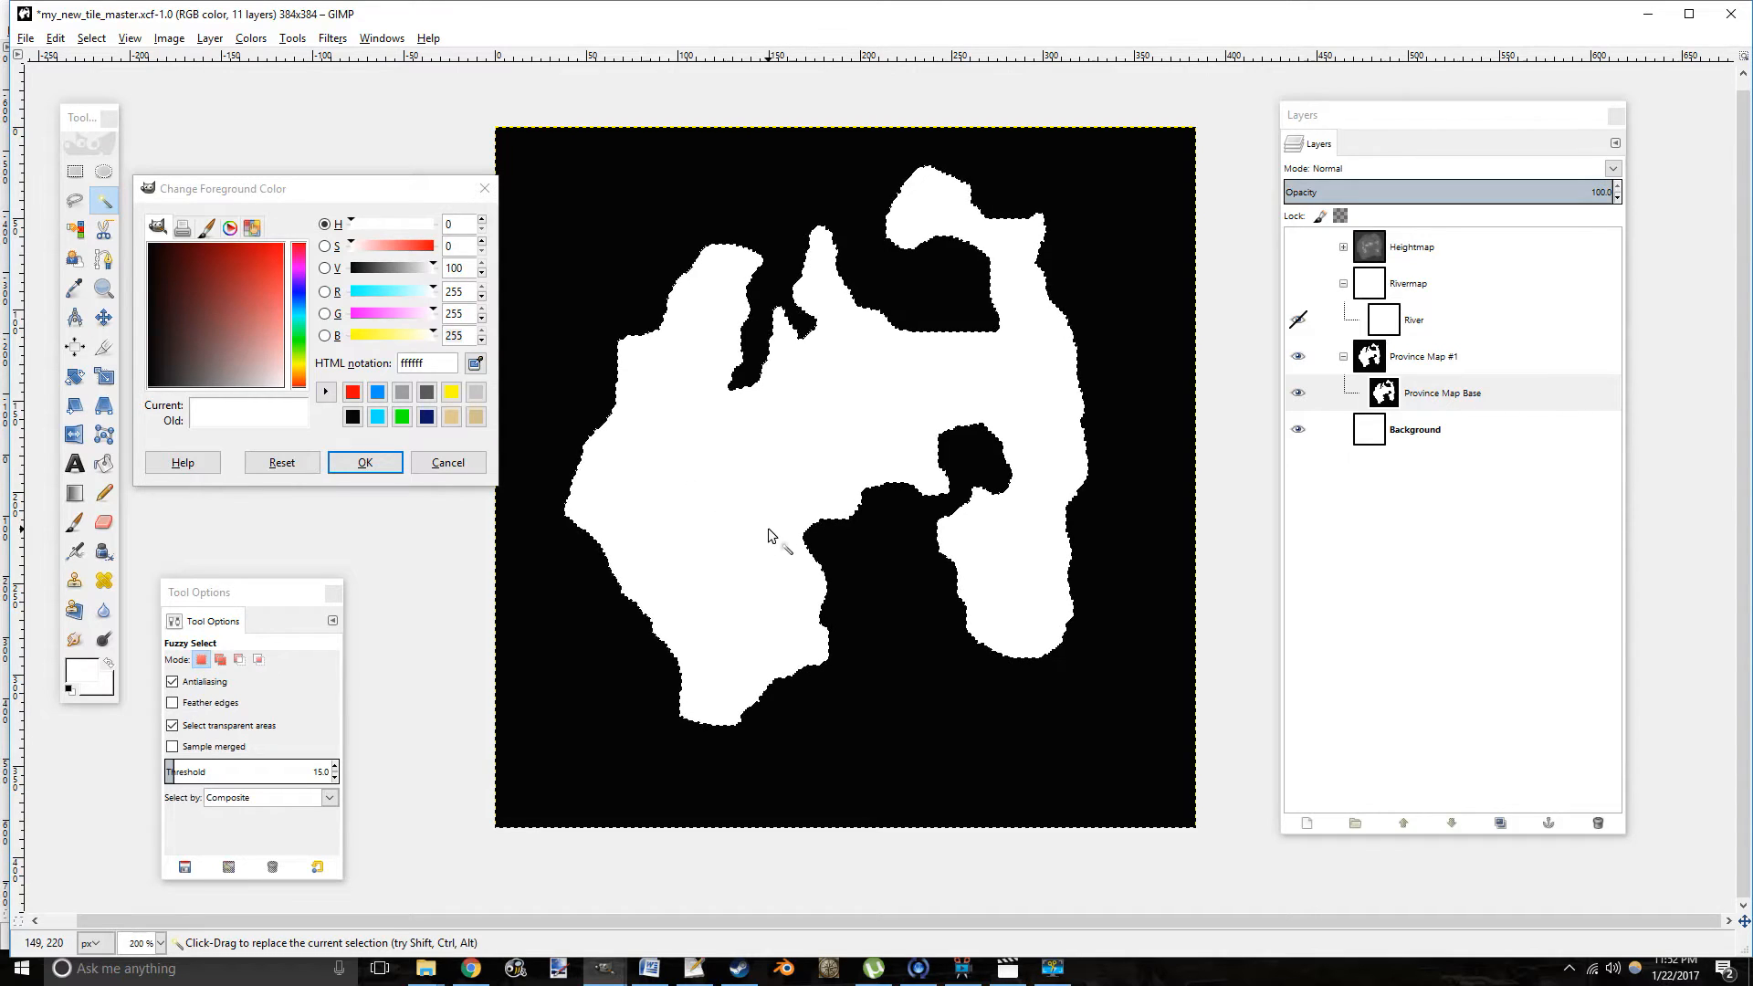
pyautogui.hotkey('ctrl', 'c')
pyautogui.click(1434, 407)
pyautogui.hotkey('ctrl', 'v')
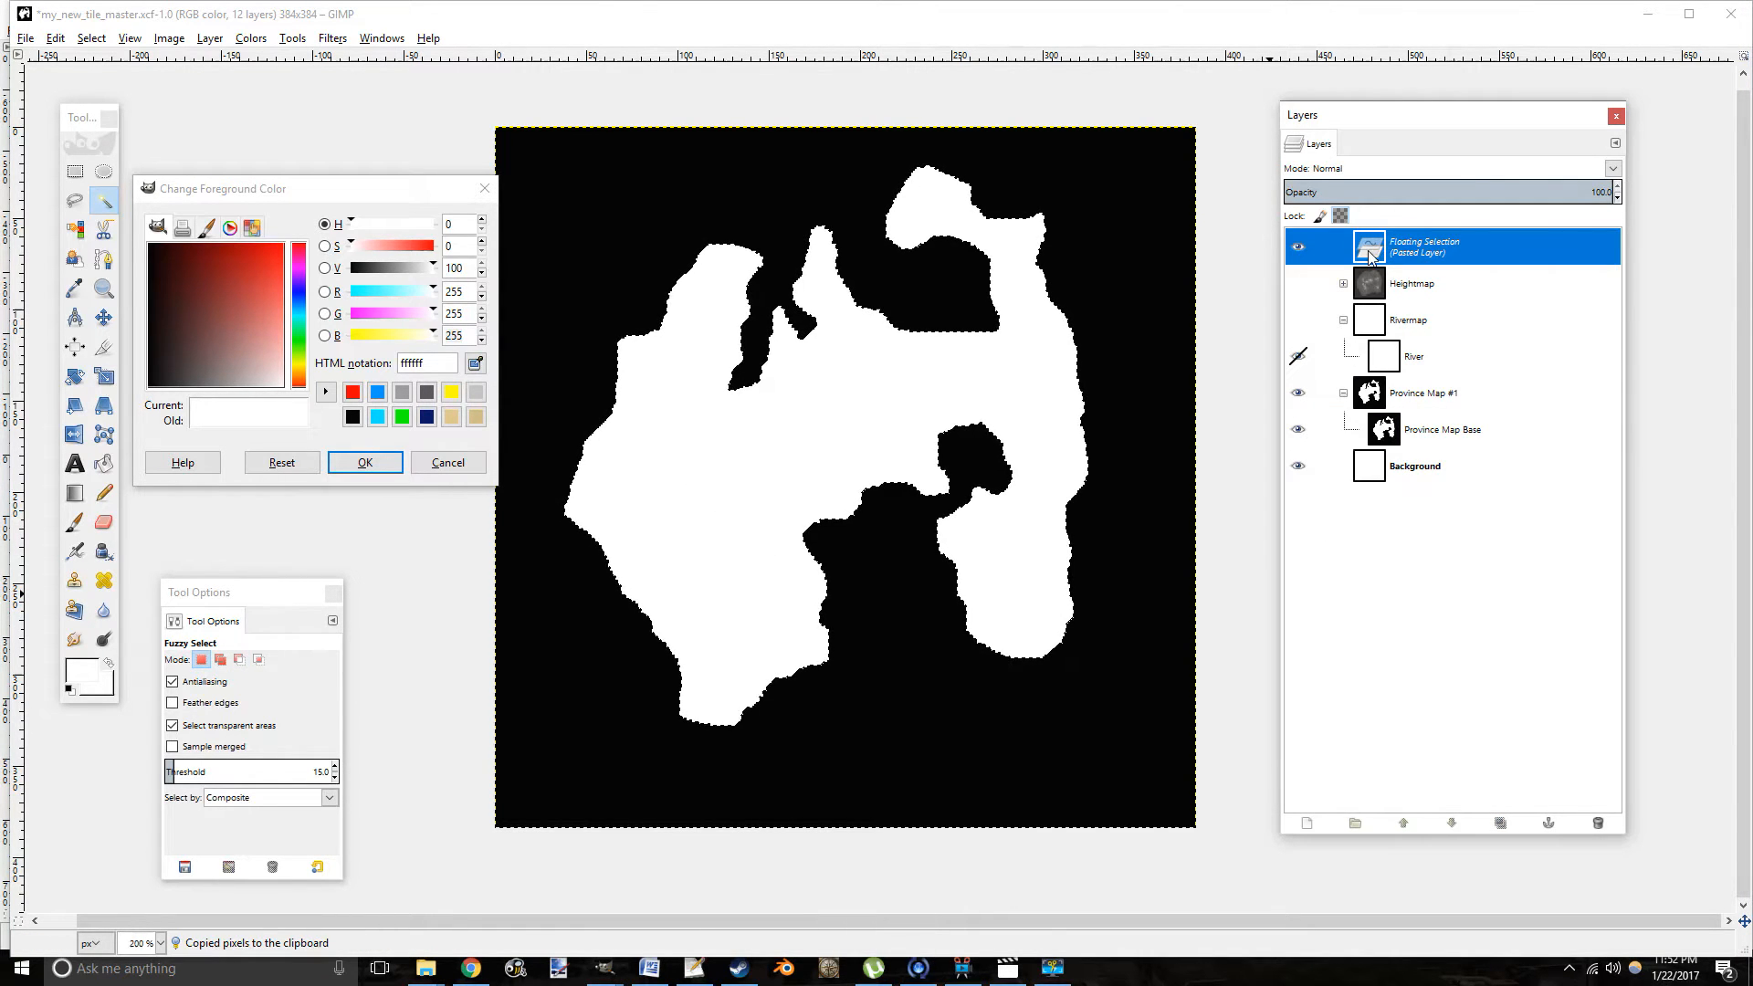
pyautogui.click(1306, 822)
# Try to move the pasted landmass layer into the Province Map #1 group beside Province Map Base.
pyautogui.moveTo(1440, 256); pyautogui.dragTo(1420, 420)
pyautogui.moveTo(1370, 250); pyautogui.dragTo(1367, 415)
pyautogui.click(1376, 402)
pyautogui.click(1409, 427)
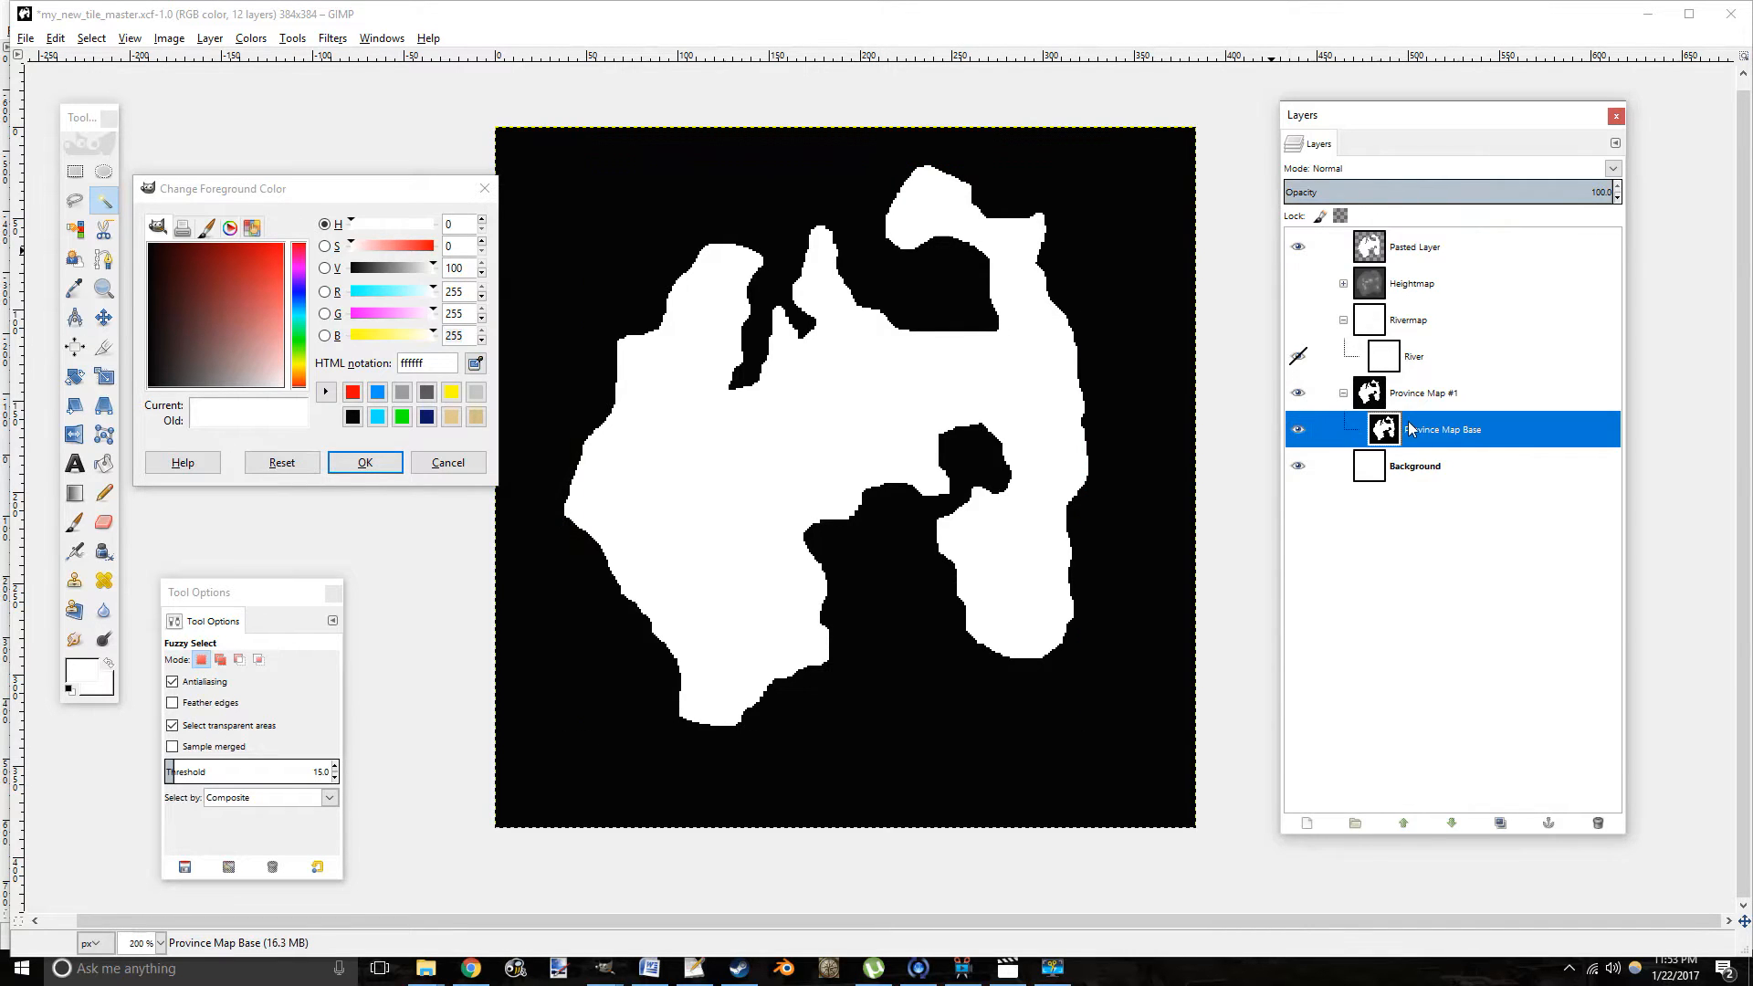
pyautogui.moveTo(1404, 256); pyautogui.dragTo(1361, 396)
pyautogui.click(1361, 398)
pyautogui.moveTo(1383, 233); pyautogui.dragTo(1407, 453)
pyautogui.click(1053, 968)
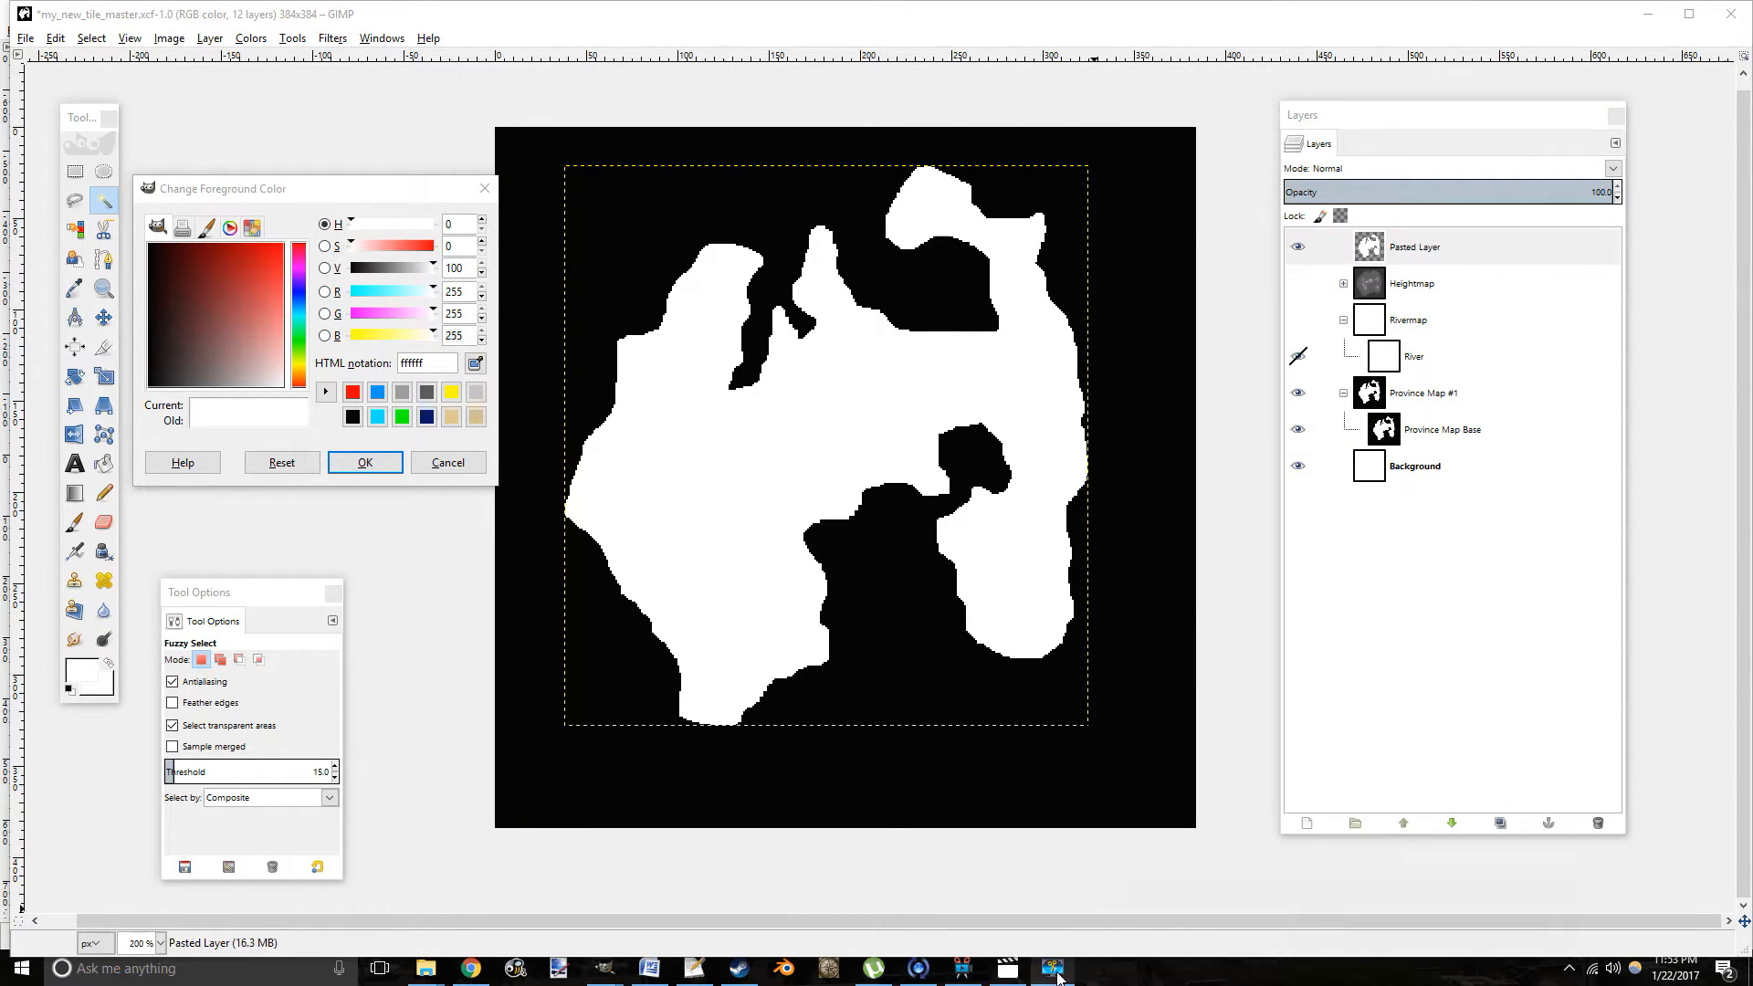
pyautogui.click(1614, 918)
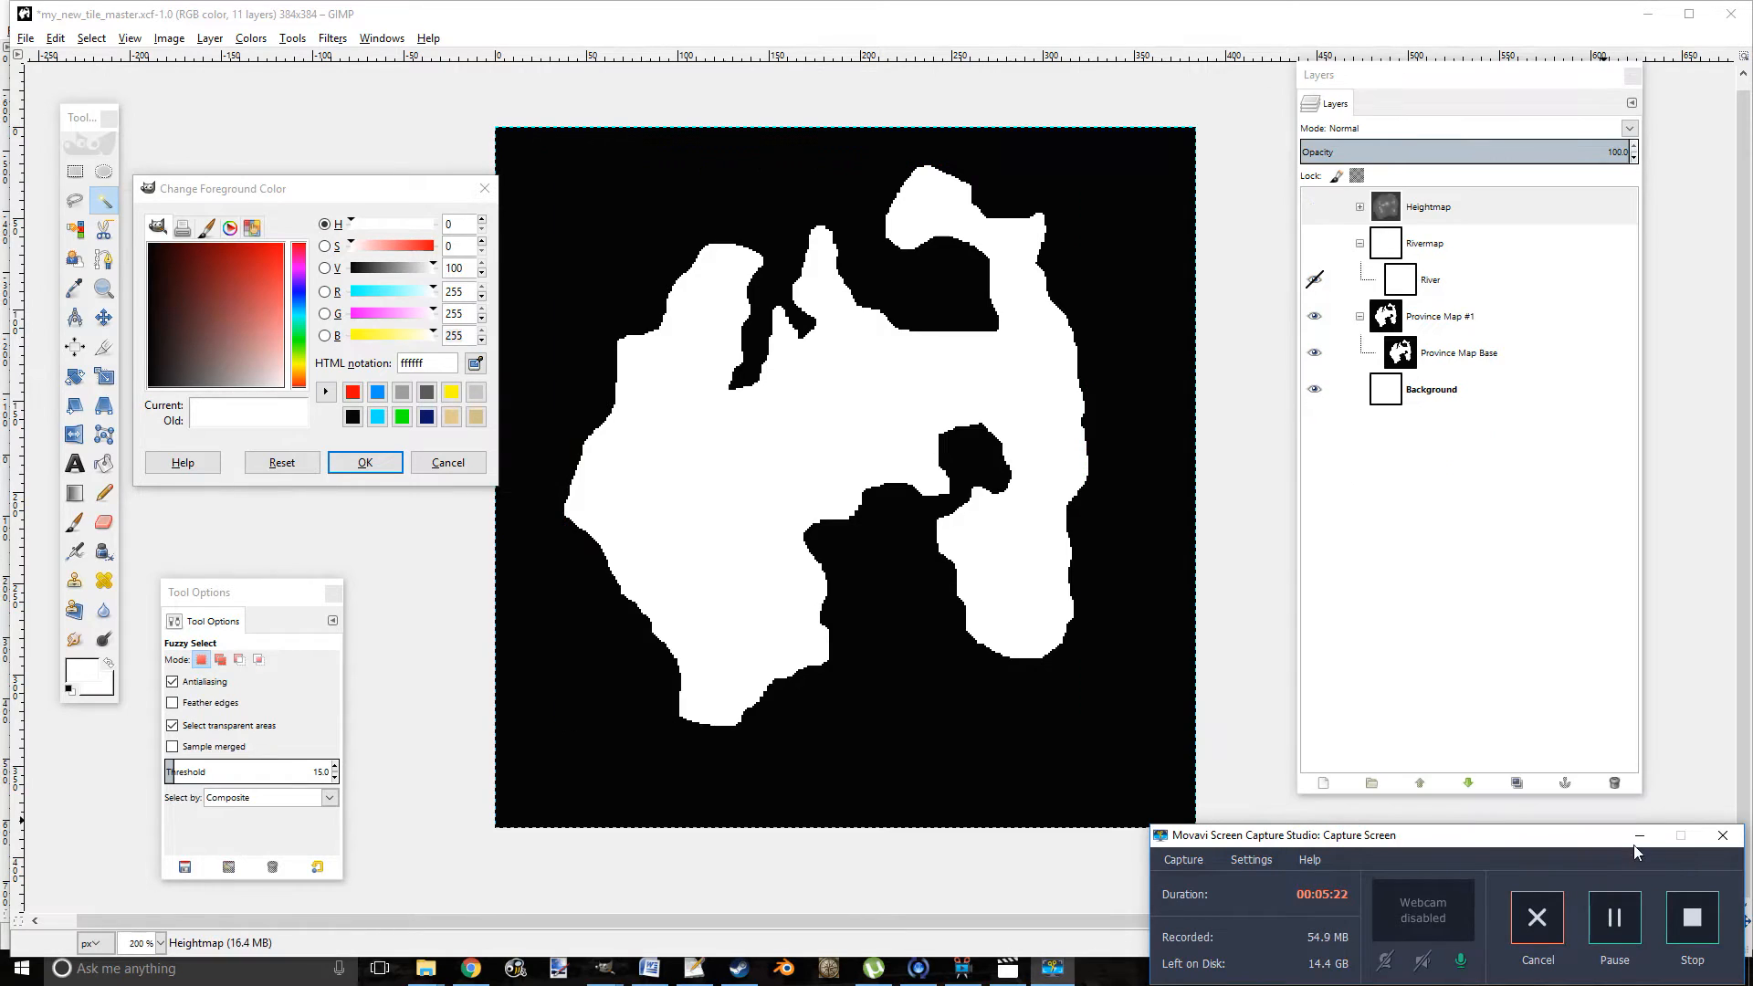
pyautogui.click(1639, 836)
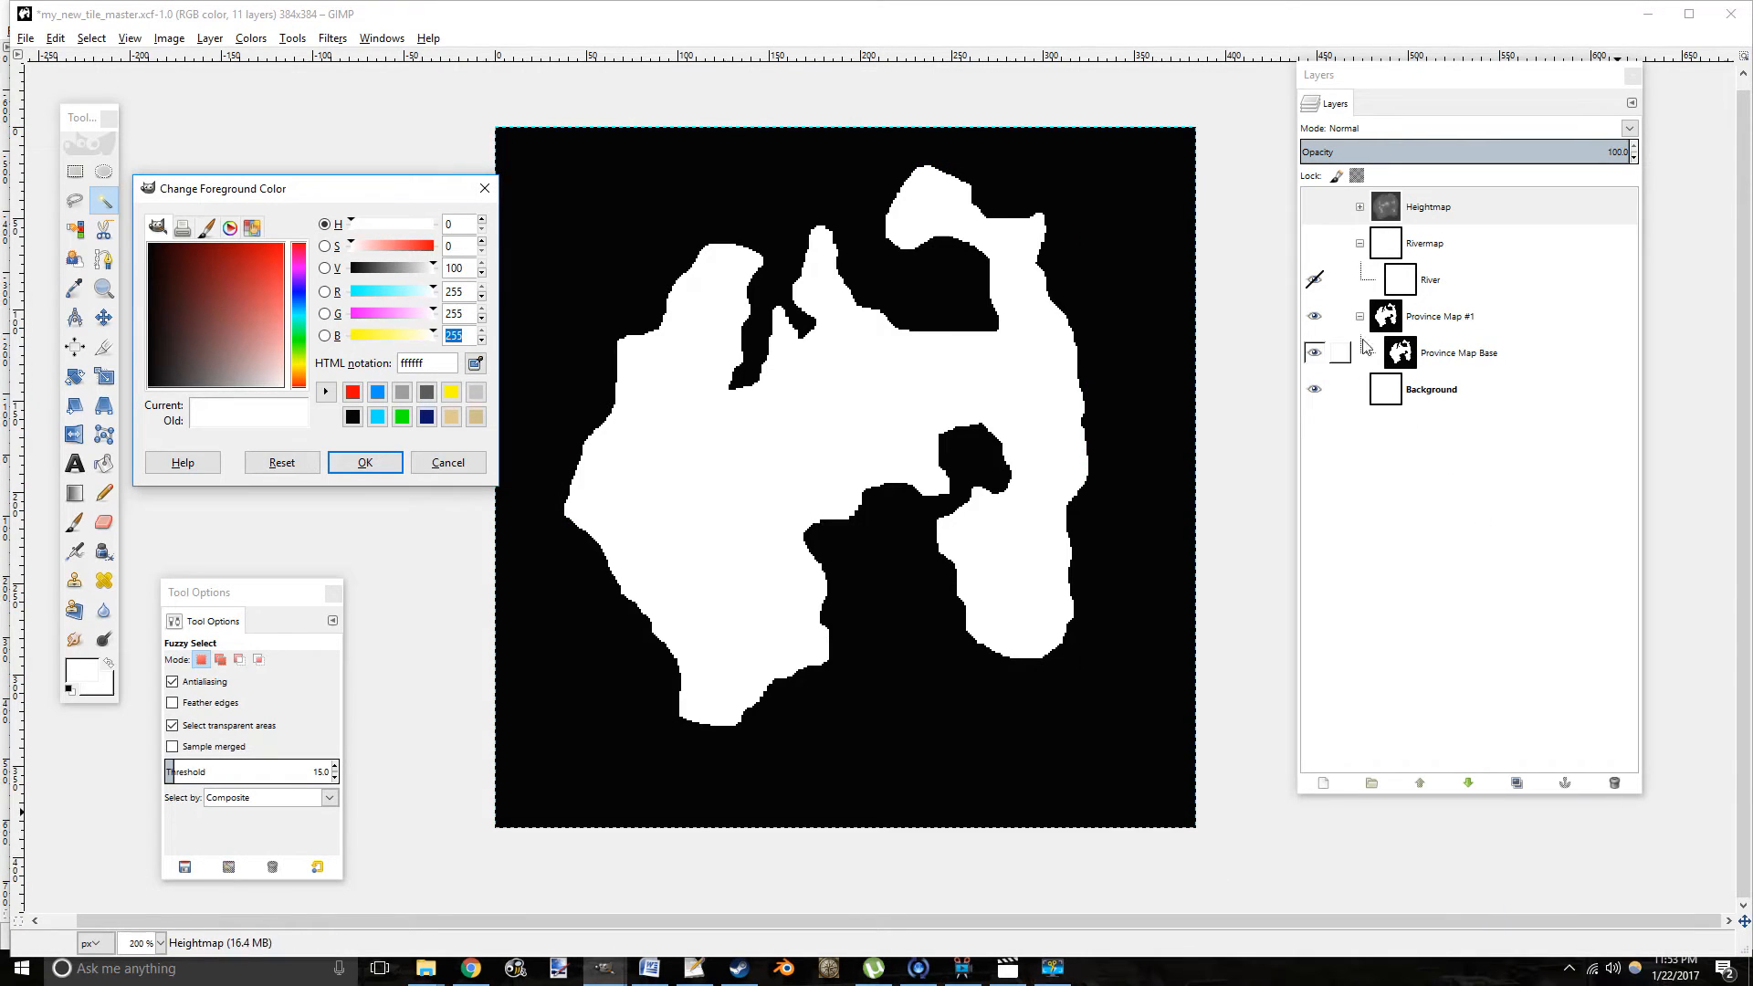
# Select the black sea area on the Province Map Base layer and delete it.
pyautogui.click(1366, 346)
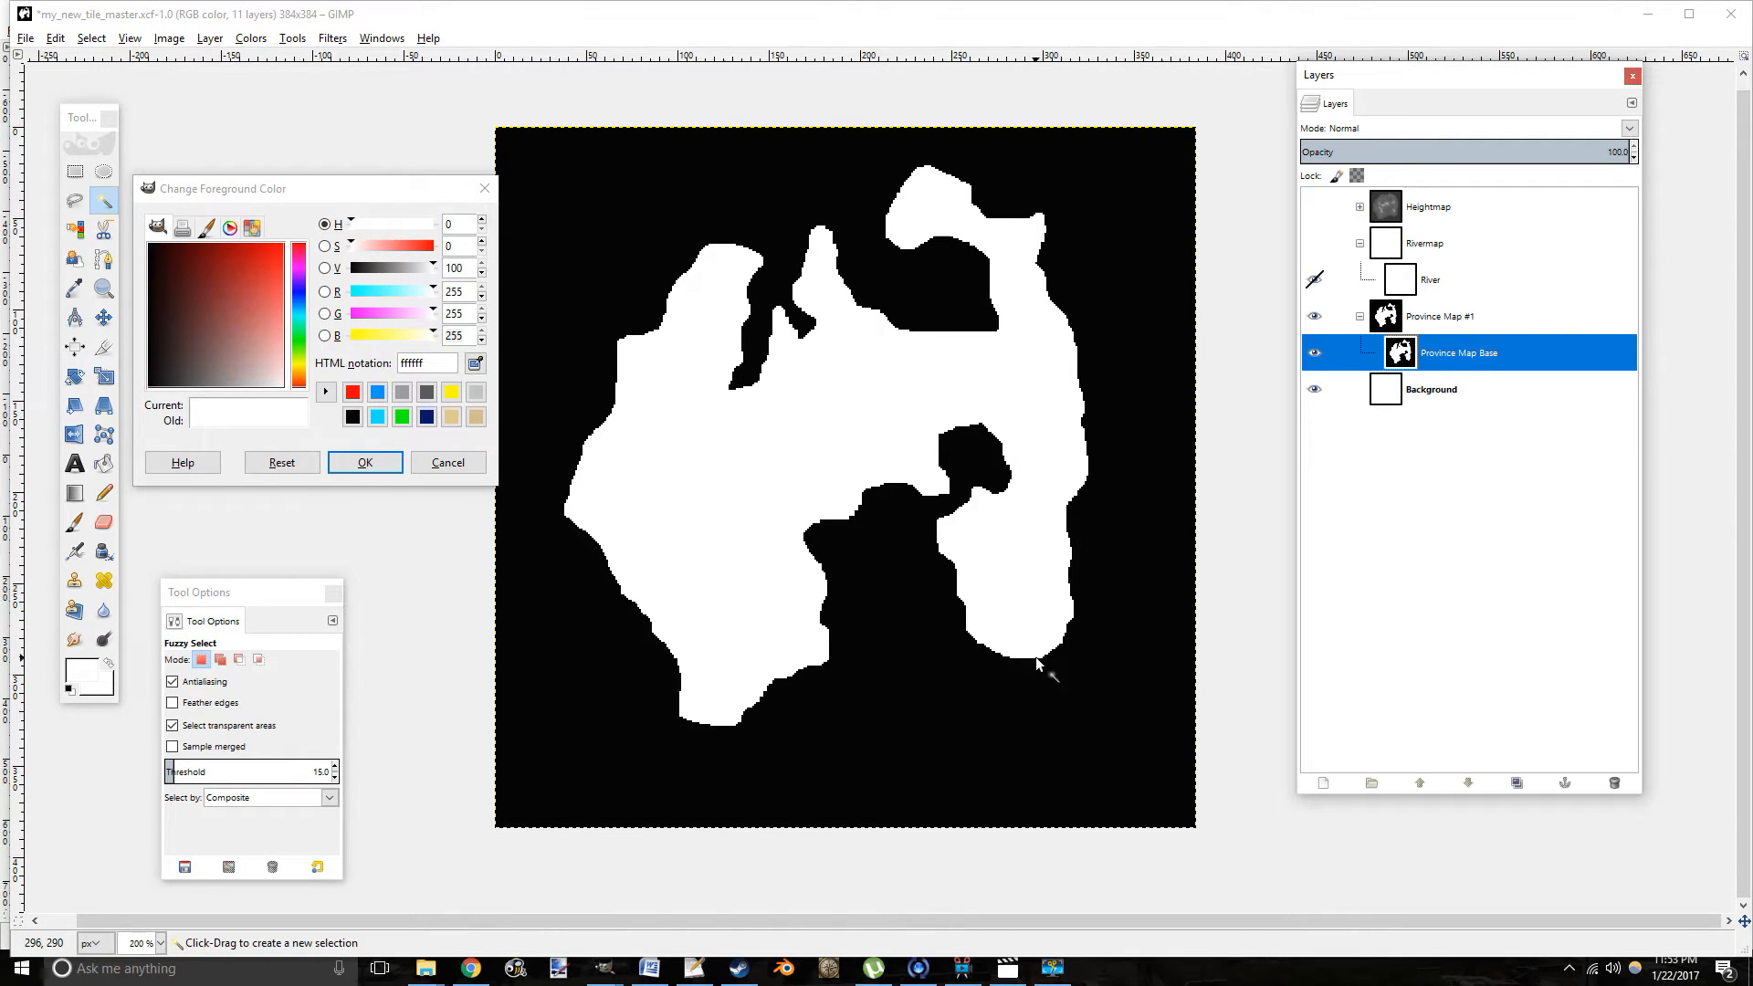
pyautogui.click(1004, 715)
pyautogui.press('Delete')
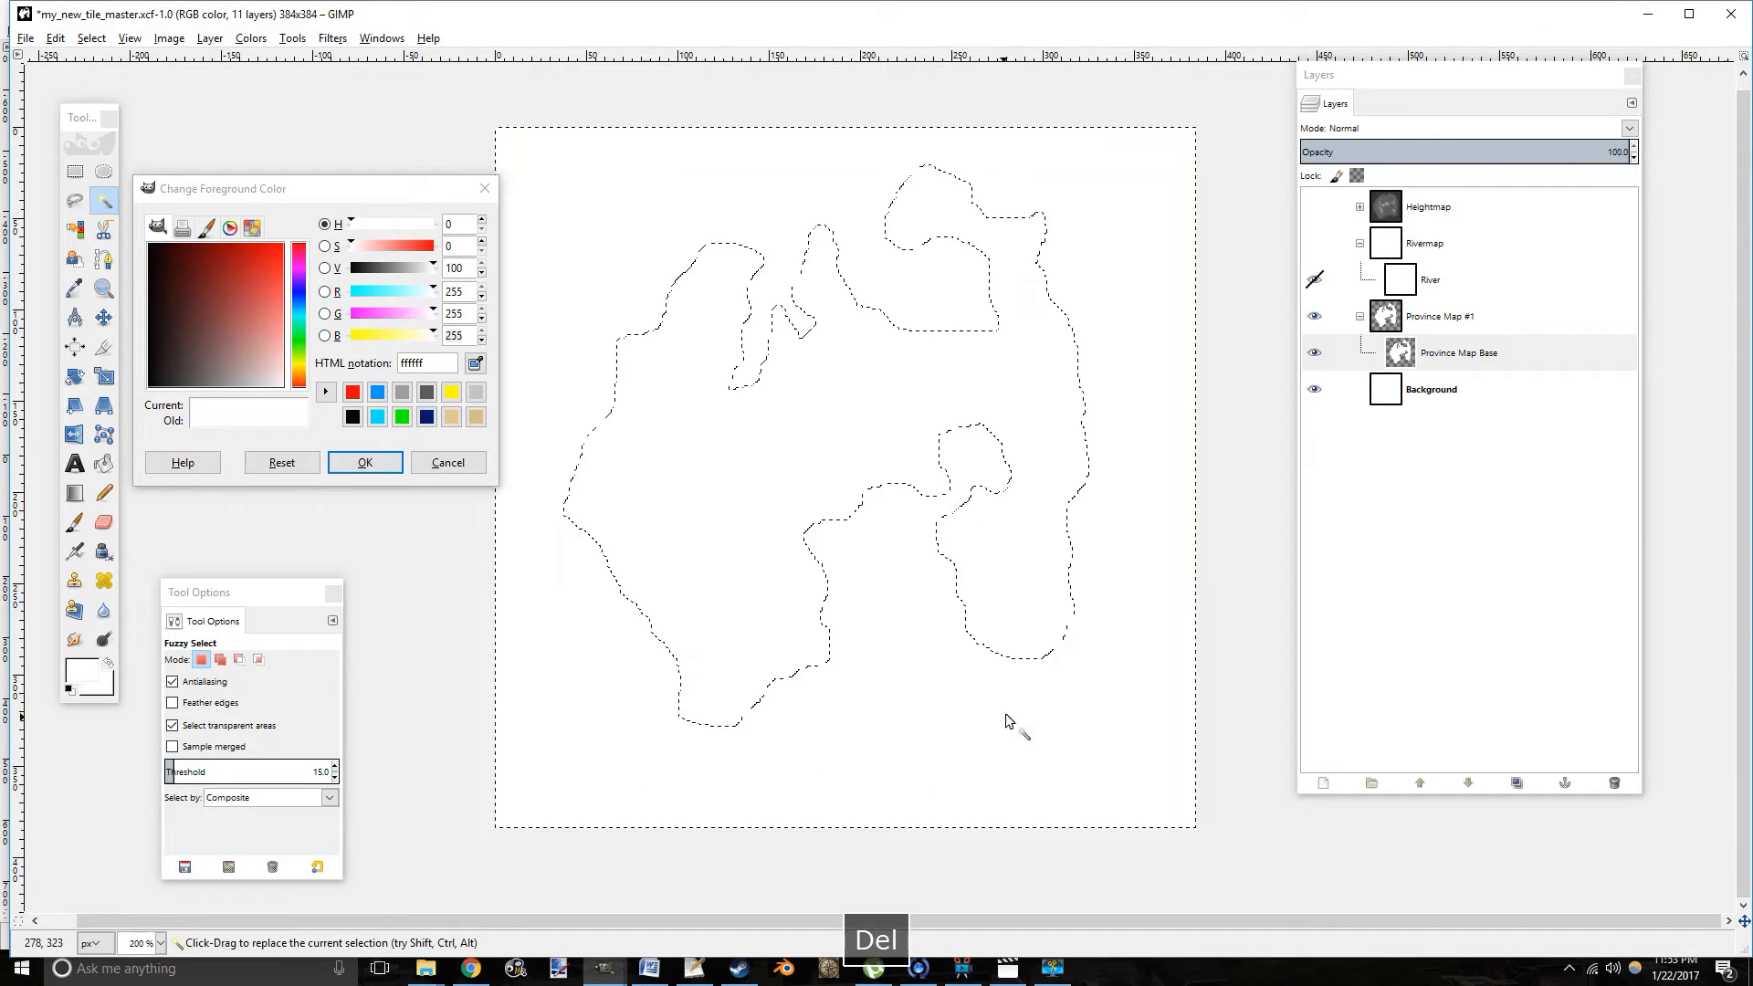
# Bucket-fill the selected sea area on the Background layer with the tan colour ddc78c.
pyautogui.click(1488, 355)
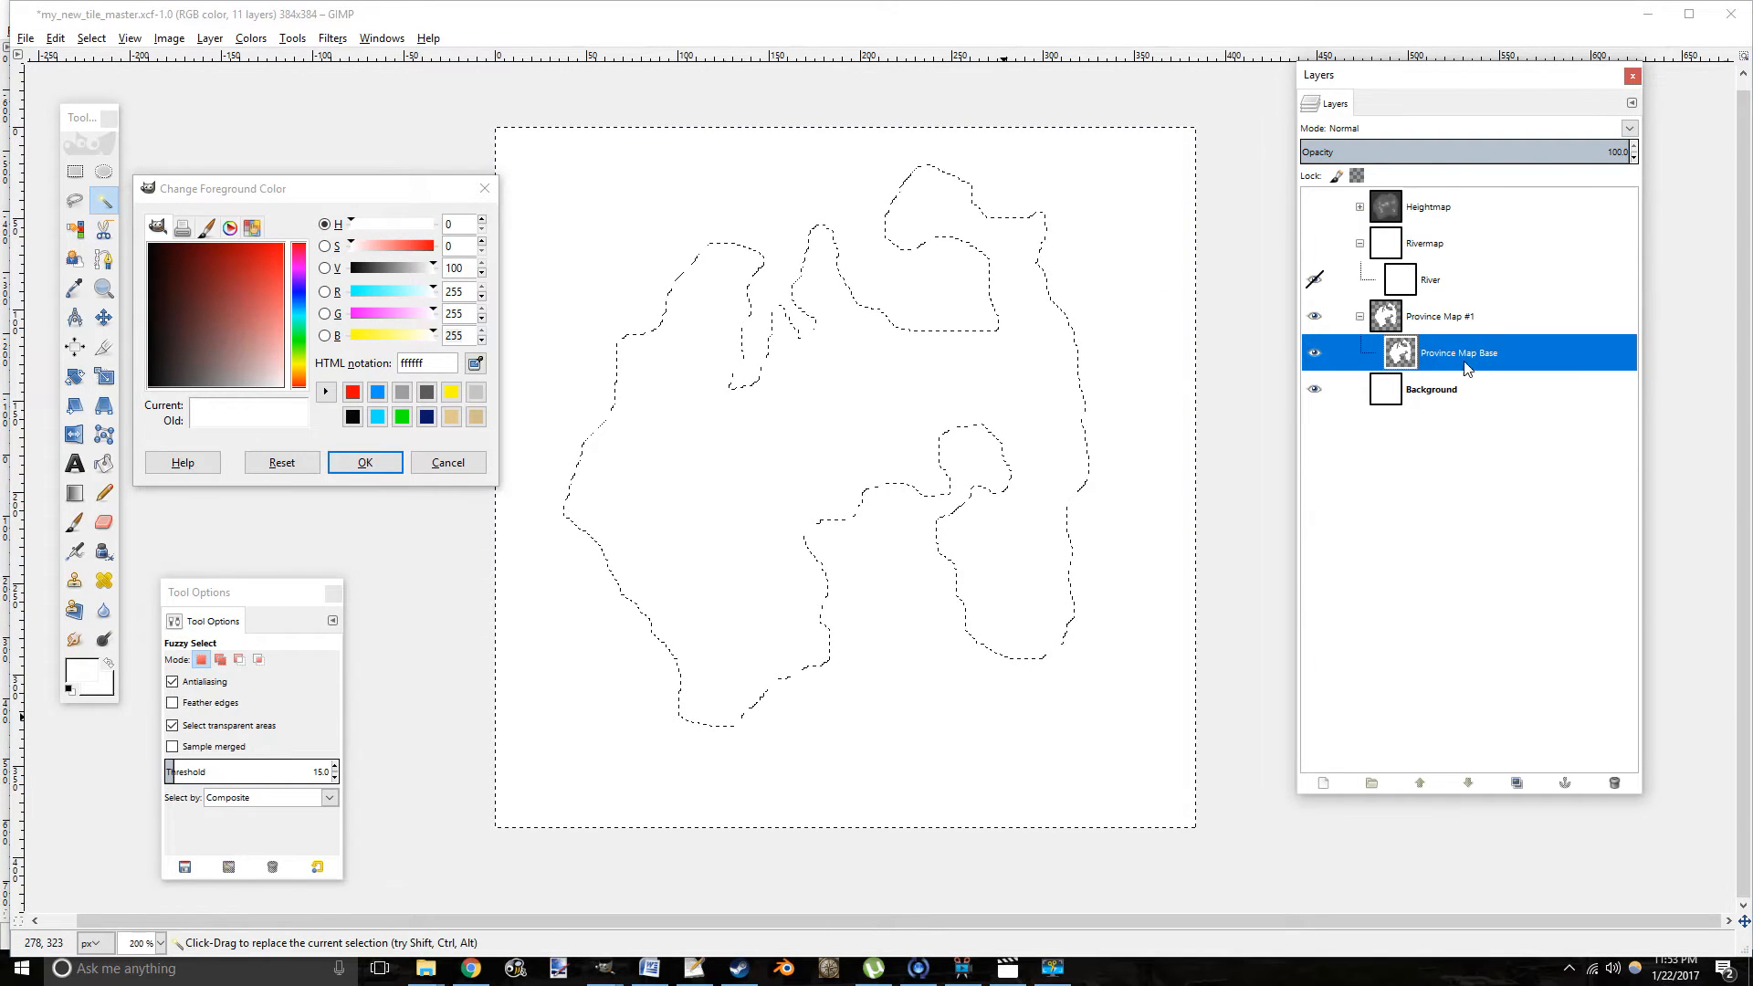
pyautogui.click(1419, 394)
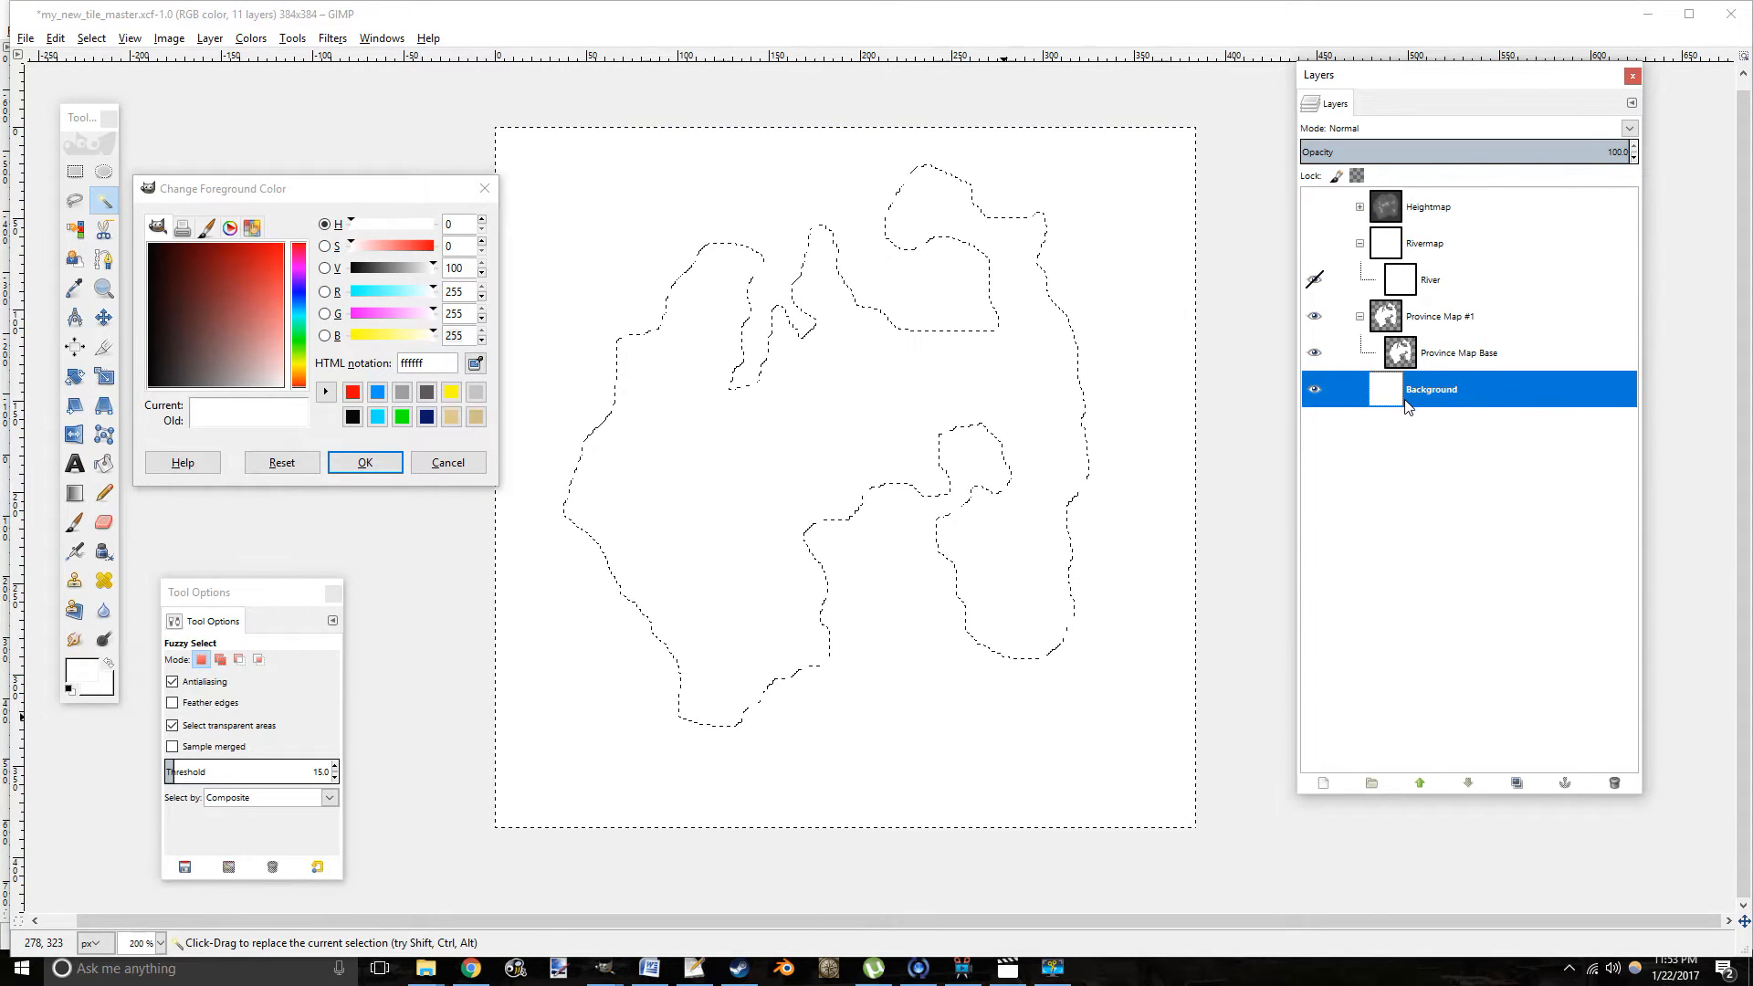
pyautogui.rightClick(1422, 398)
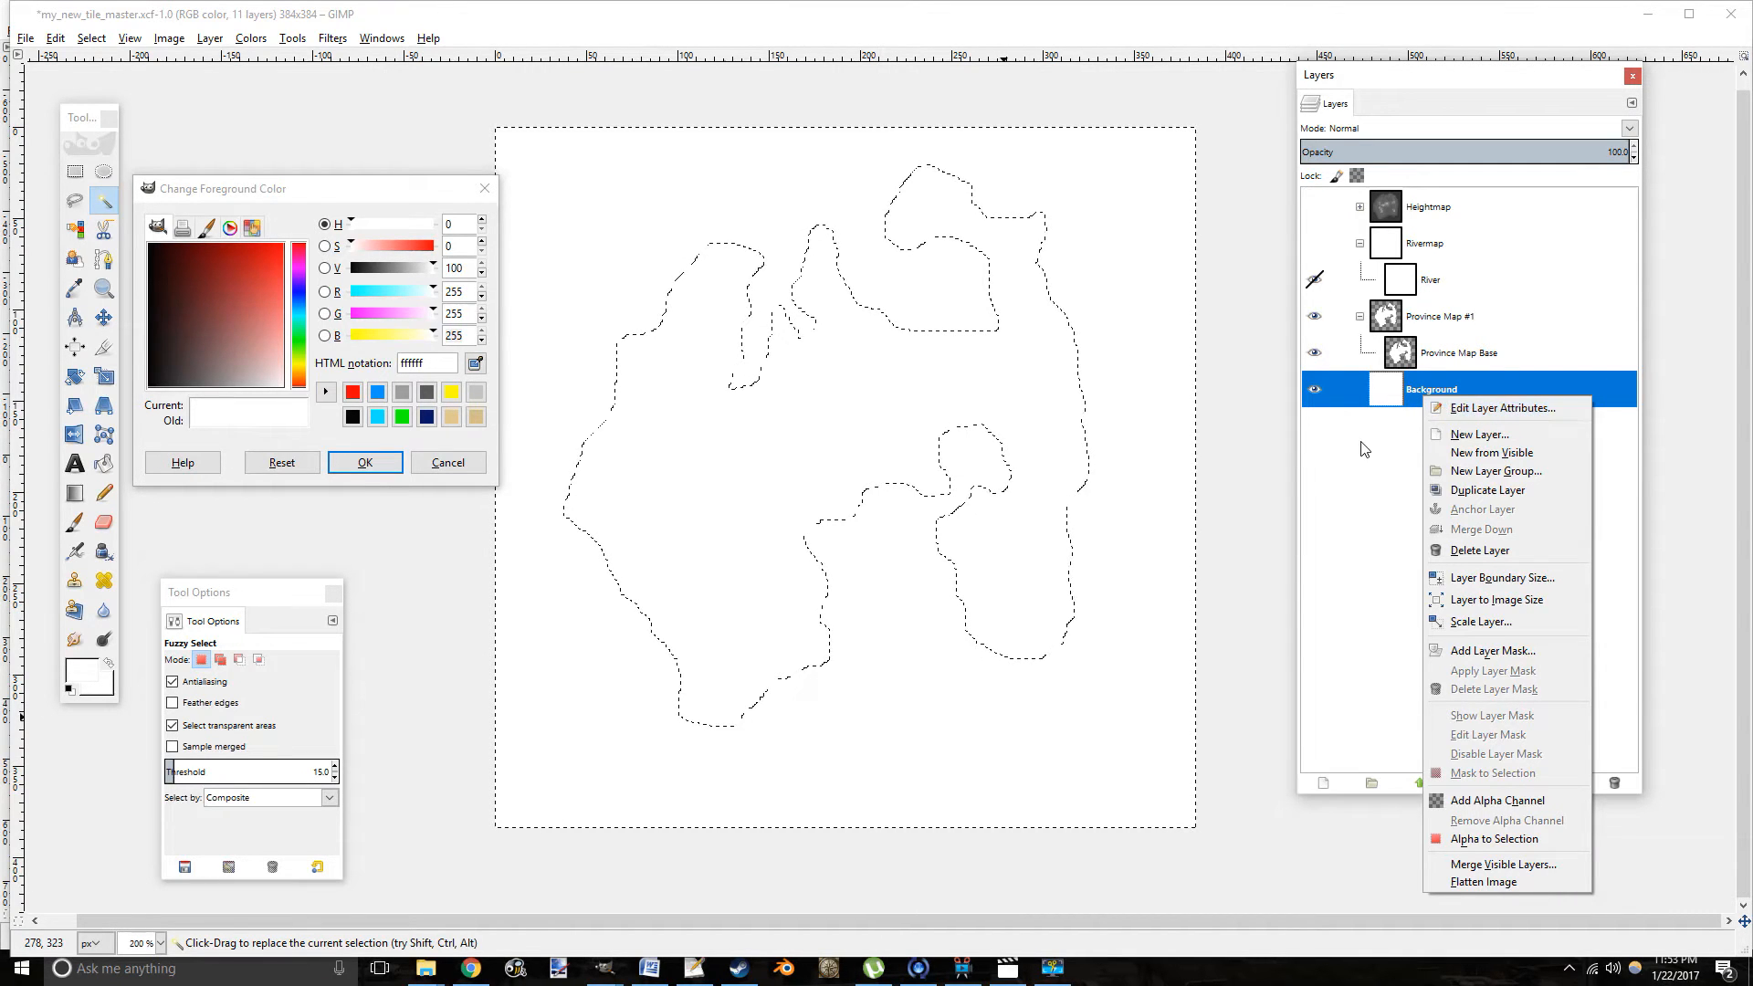
pyautogui.click(1388, 403)
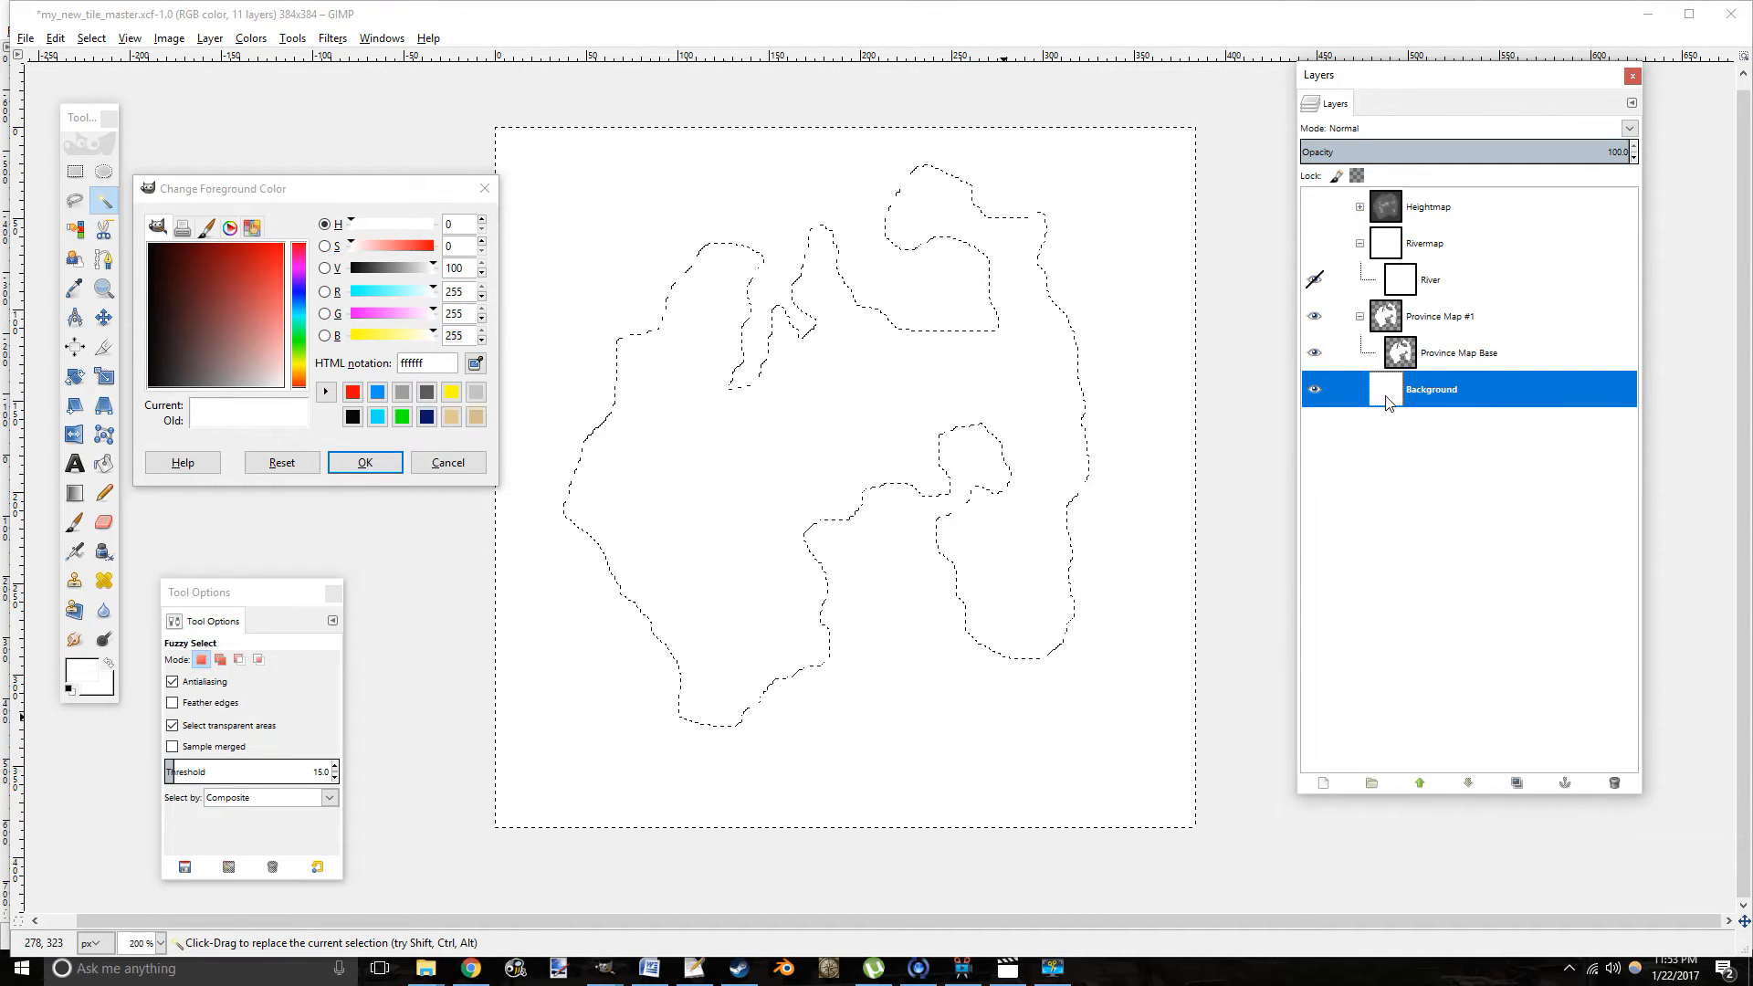
pyautogui.click(105, 464)
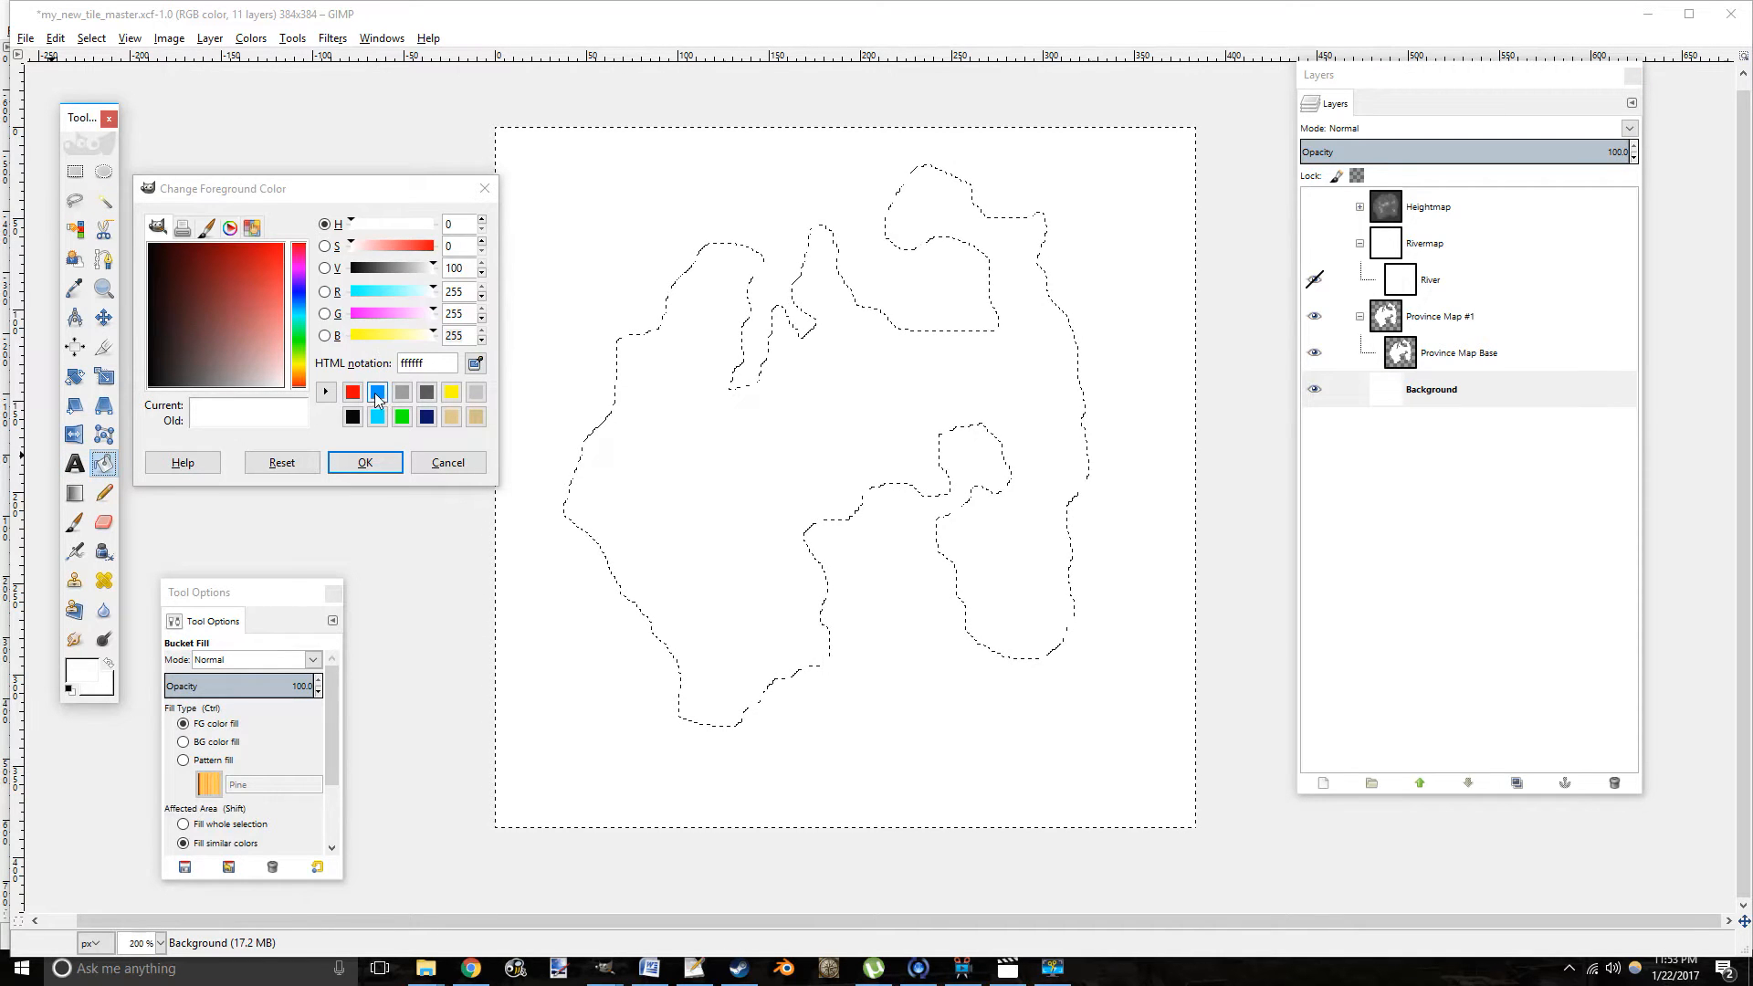
pyautogui.click(451, 391)
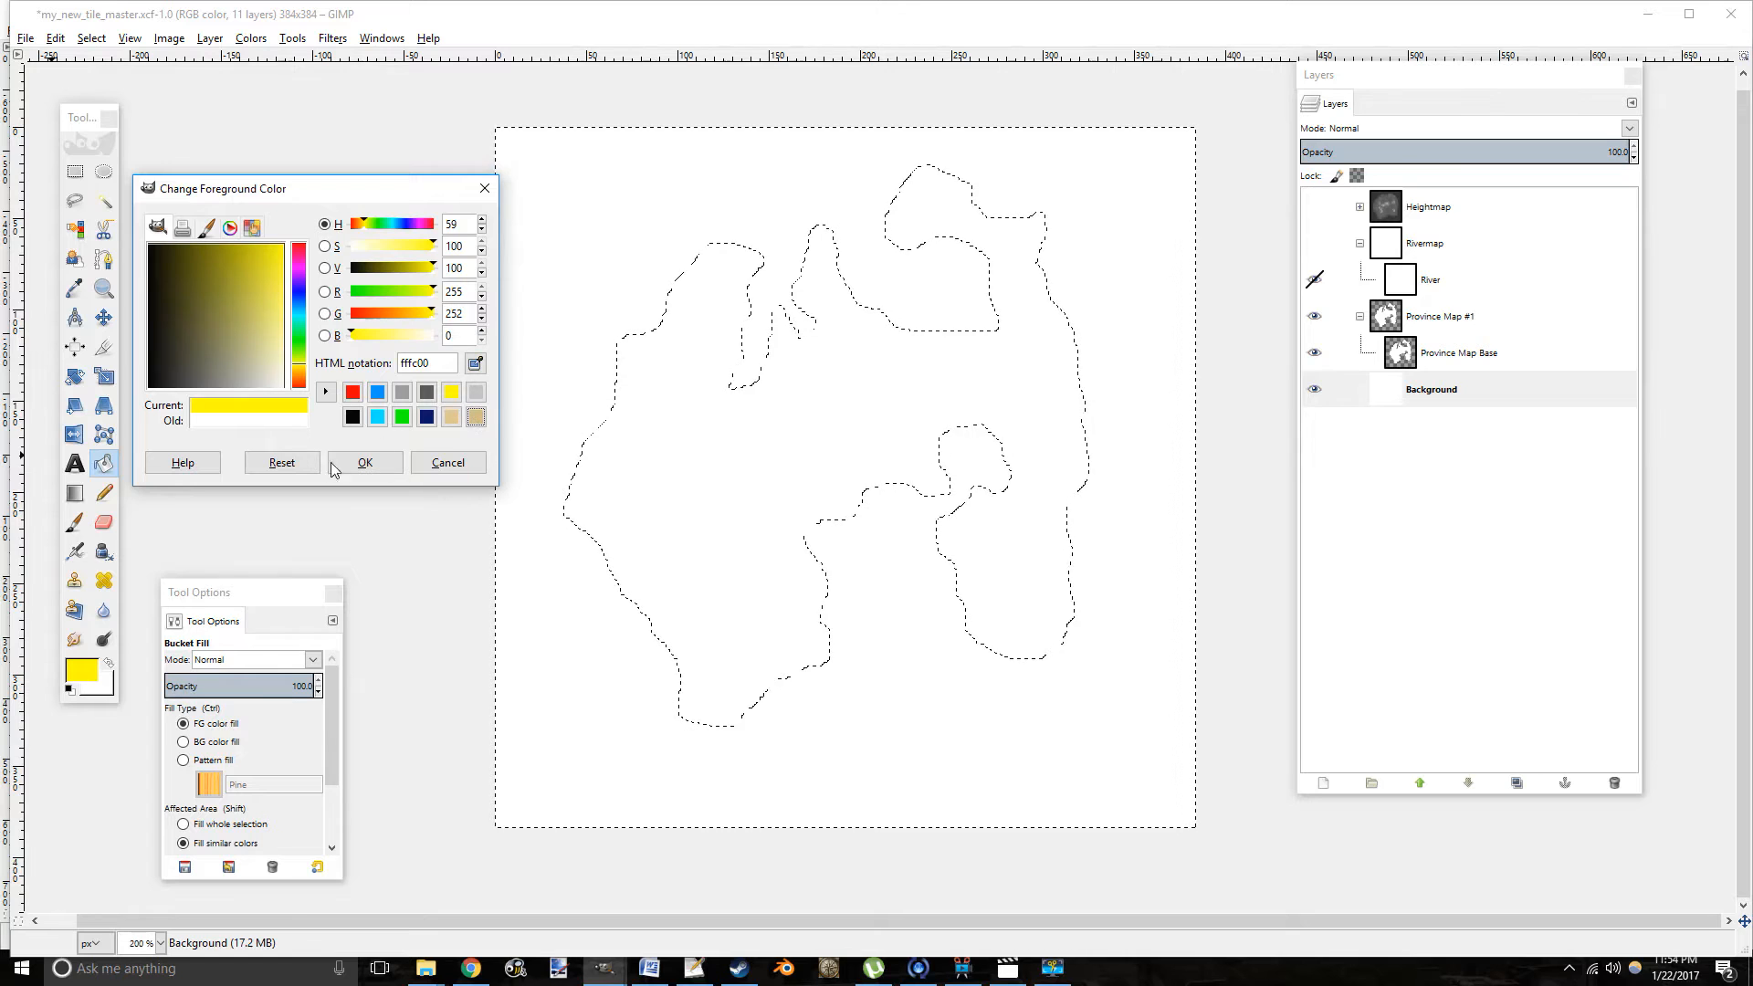
pyautogui.click(450, 420)
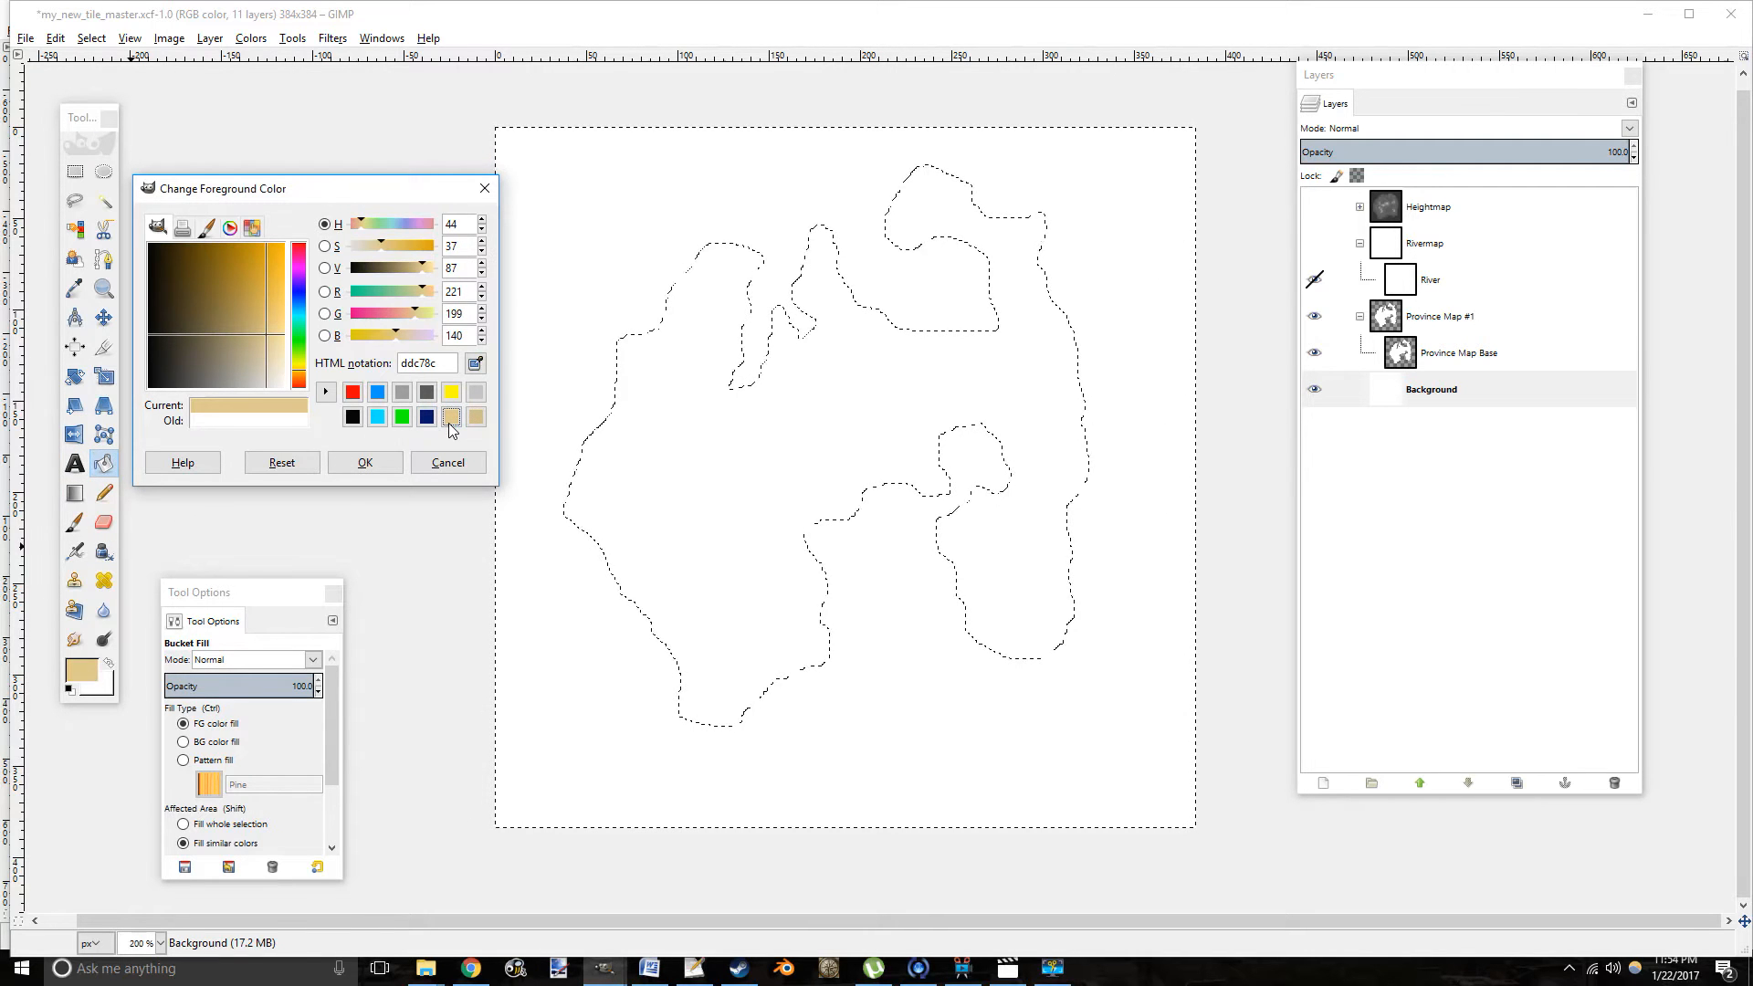
pyautogui.click(917, 730)
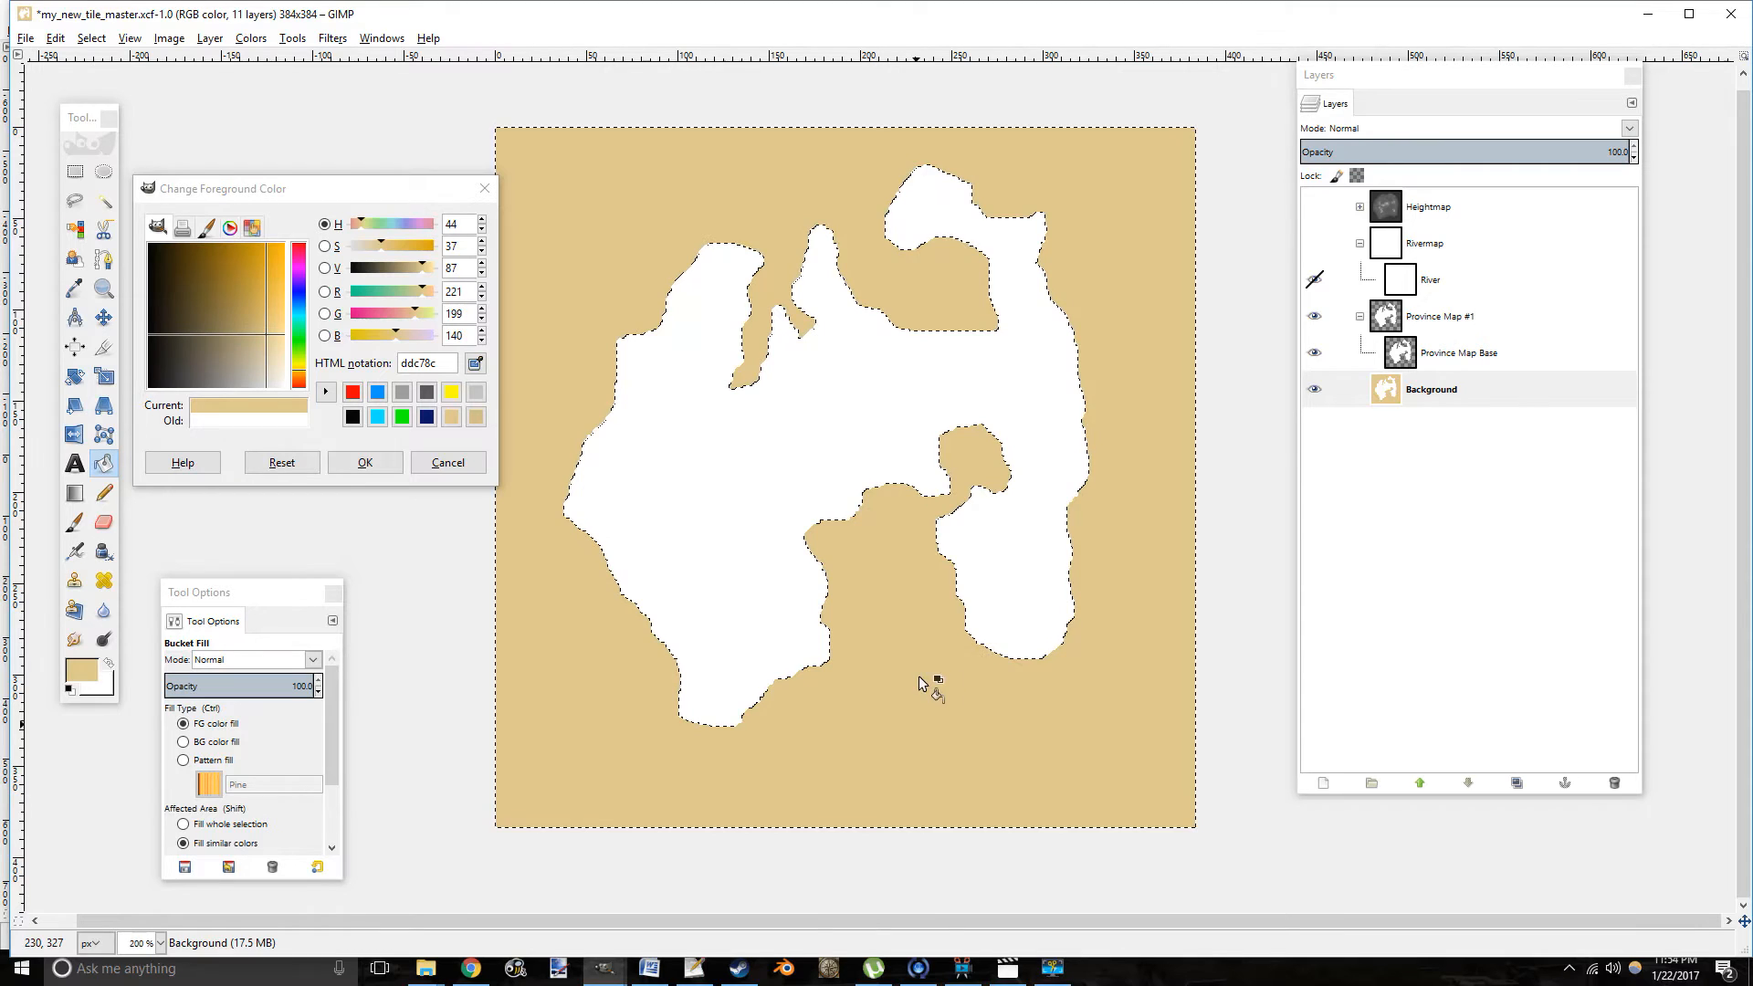
# Add a transparent 384 × 384 px layer named "Sea provinces" to the Province Map #1 group.
pyautogui.click(1479, 353)
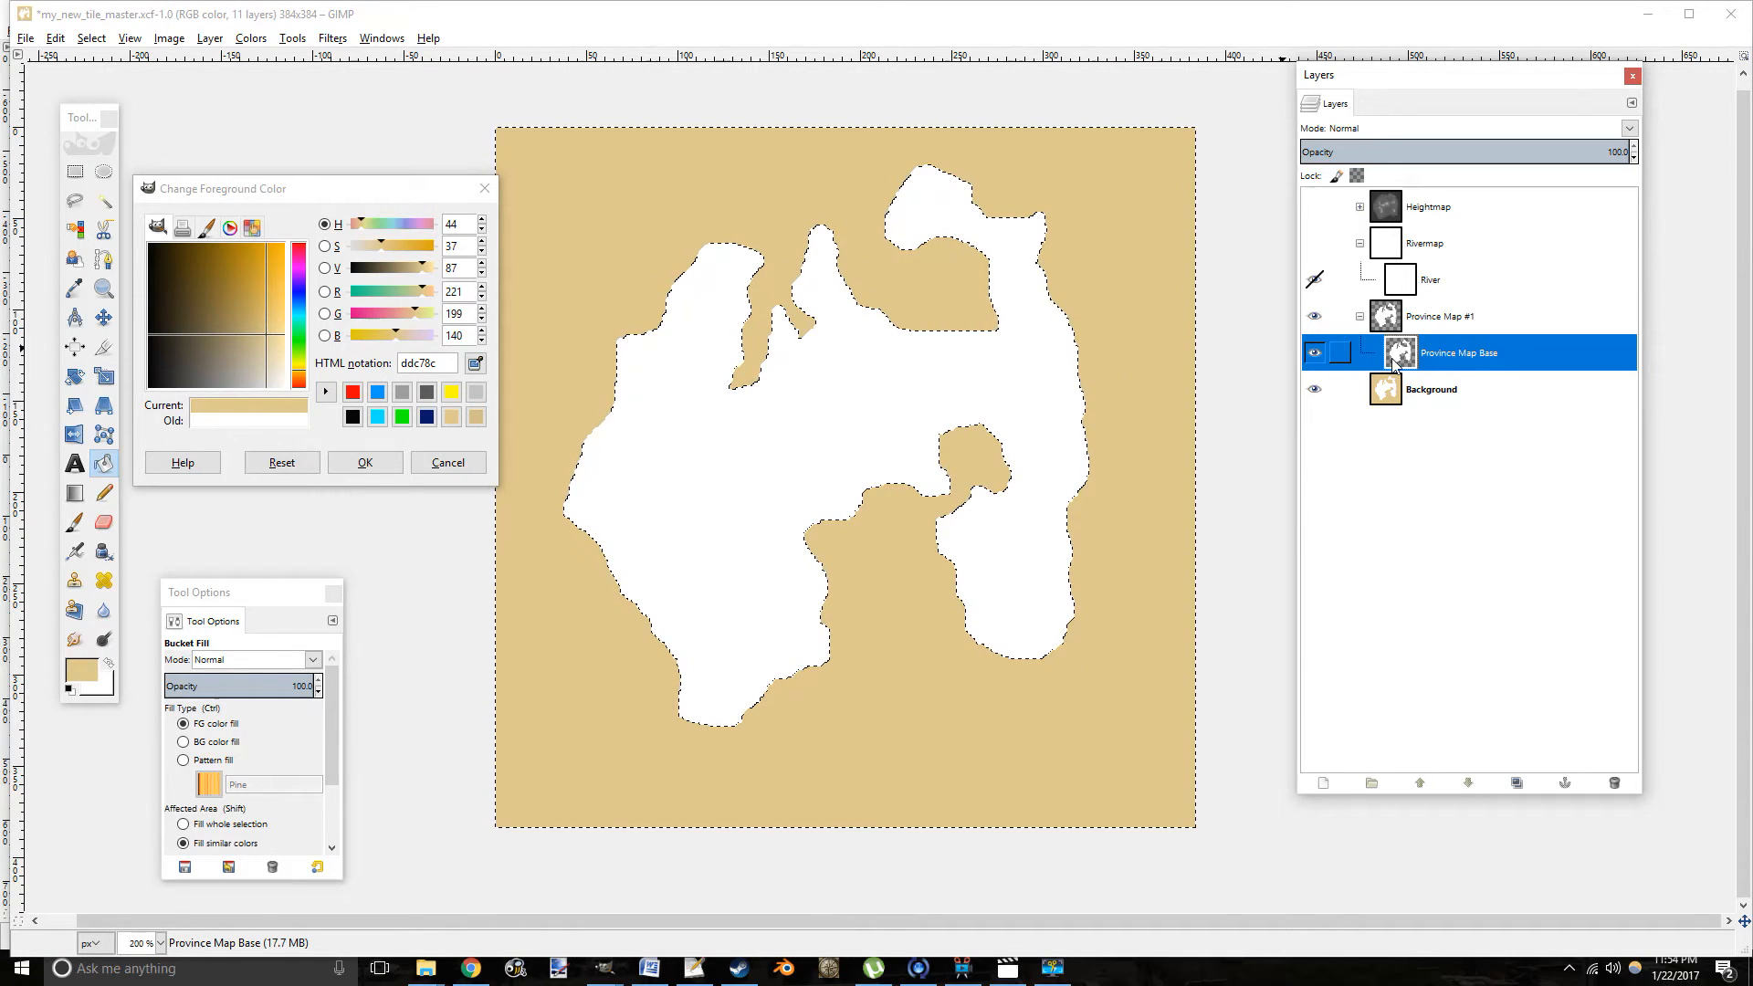
pyautogui.click(1392, 402)
pyautogui.click(1436, 362)
pyautogui.rightClick(1436, 362)
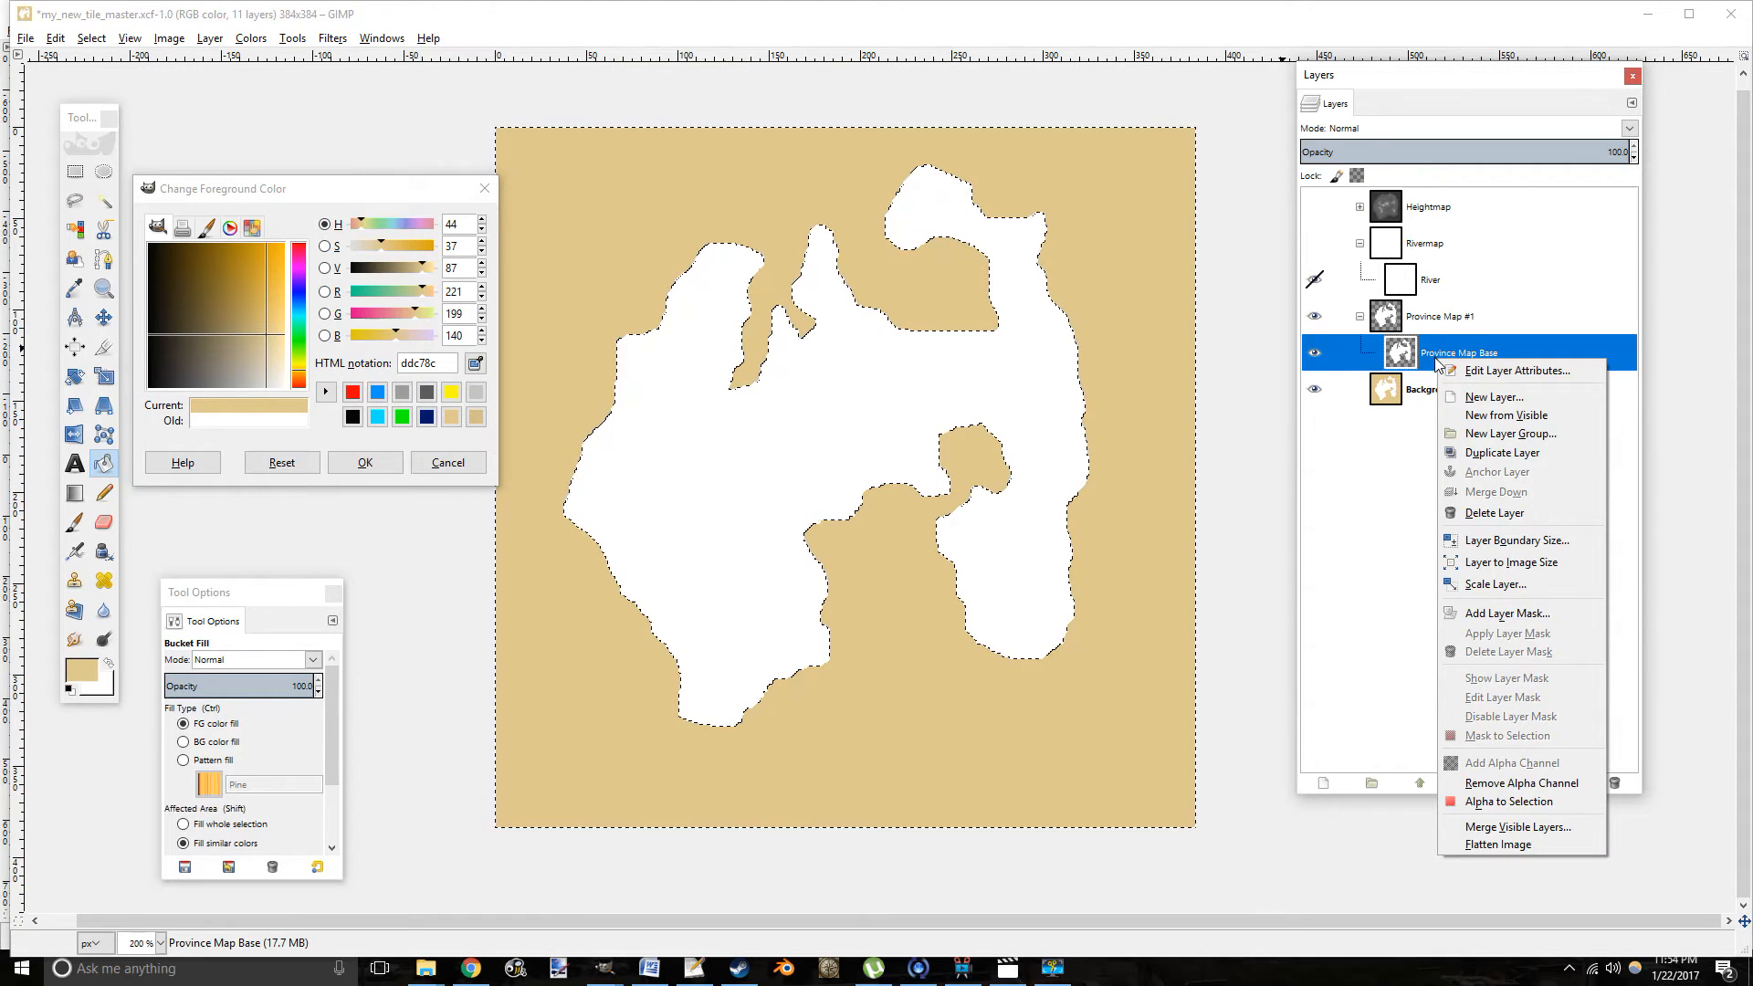
pyautogui.click(1479, 397)
pyautogui.press('BackSpace')
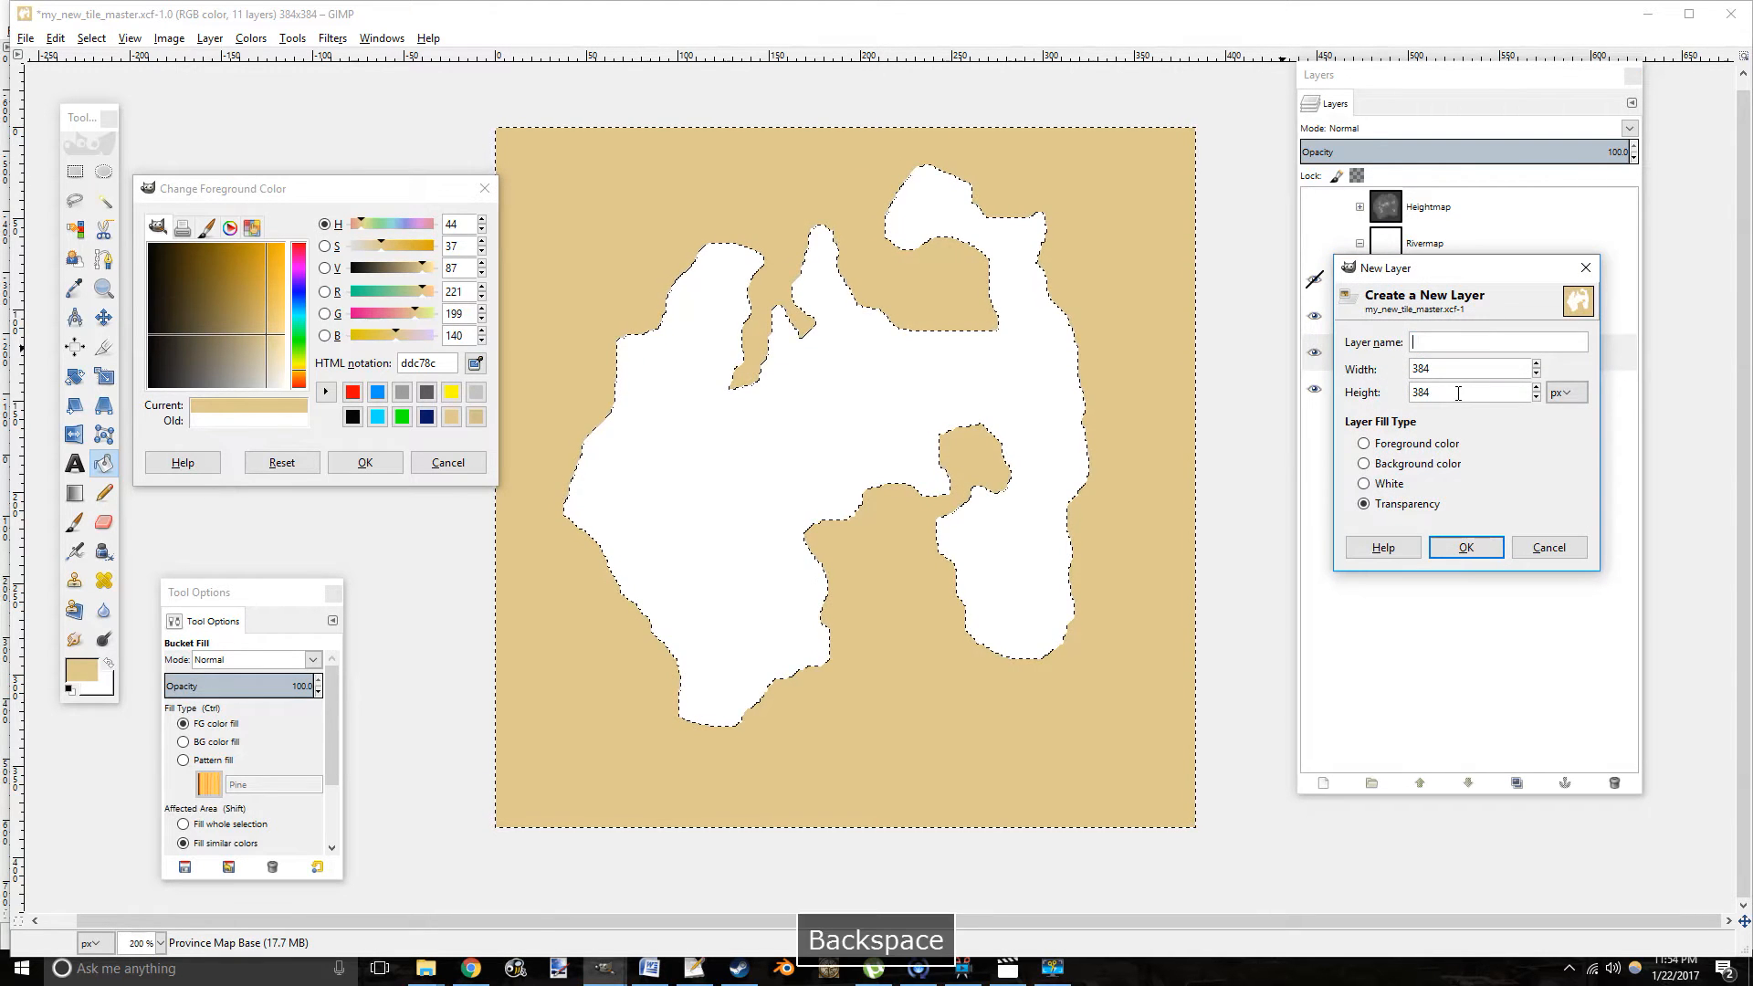
pyautogui.write('Sea provinces')
pyautogui.press('Return')
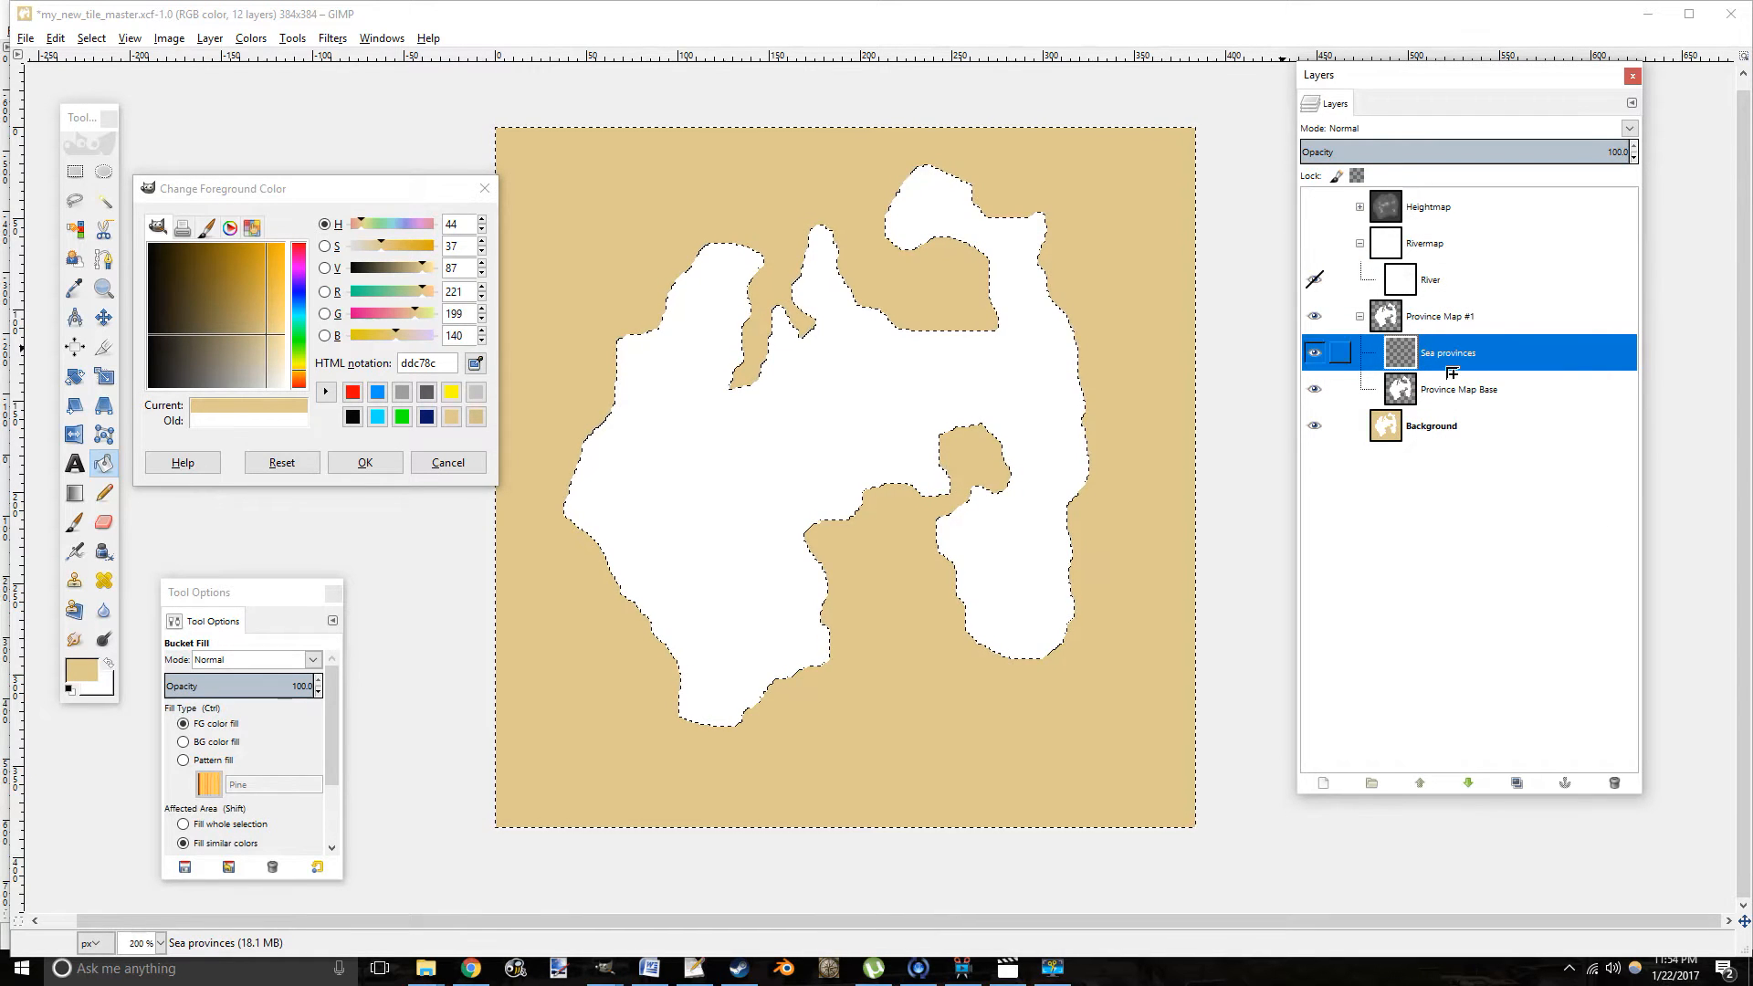
# Move the Sea provinces layer below Province Map Base within the group.
pyautogui.moveTo(1447, 389); pyautogui.dragTo(1411, 356)
pyautogui.click(1406, 358)
pyautogui.rightClick(1406, 362)
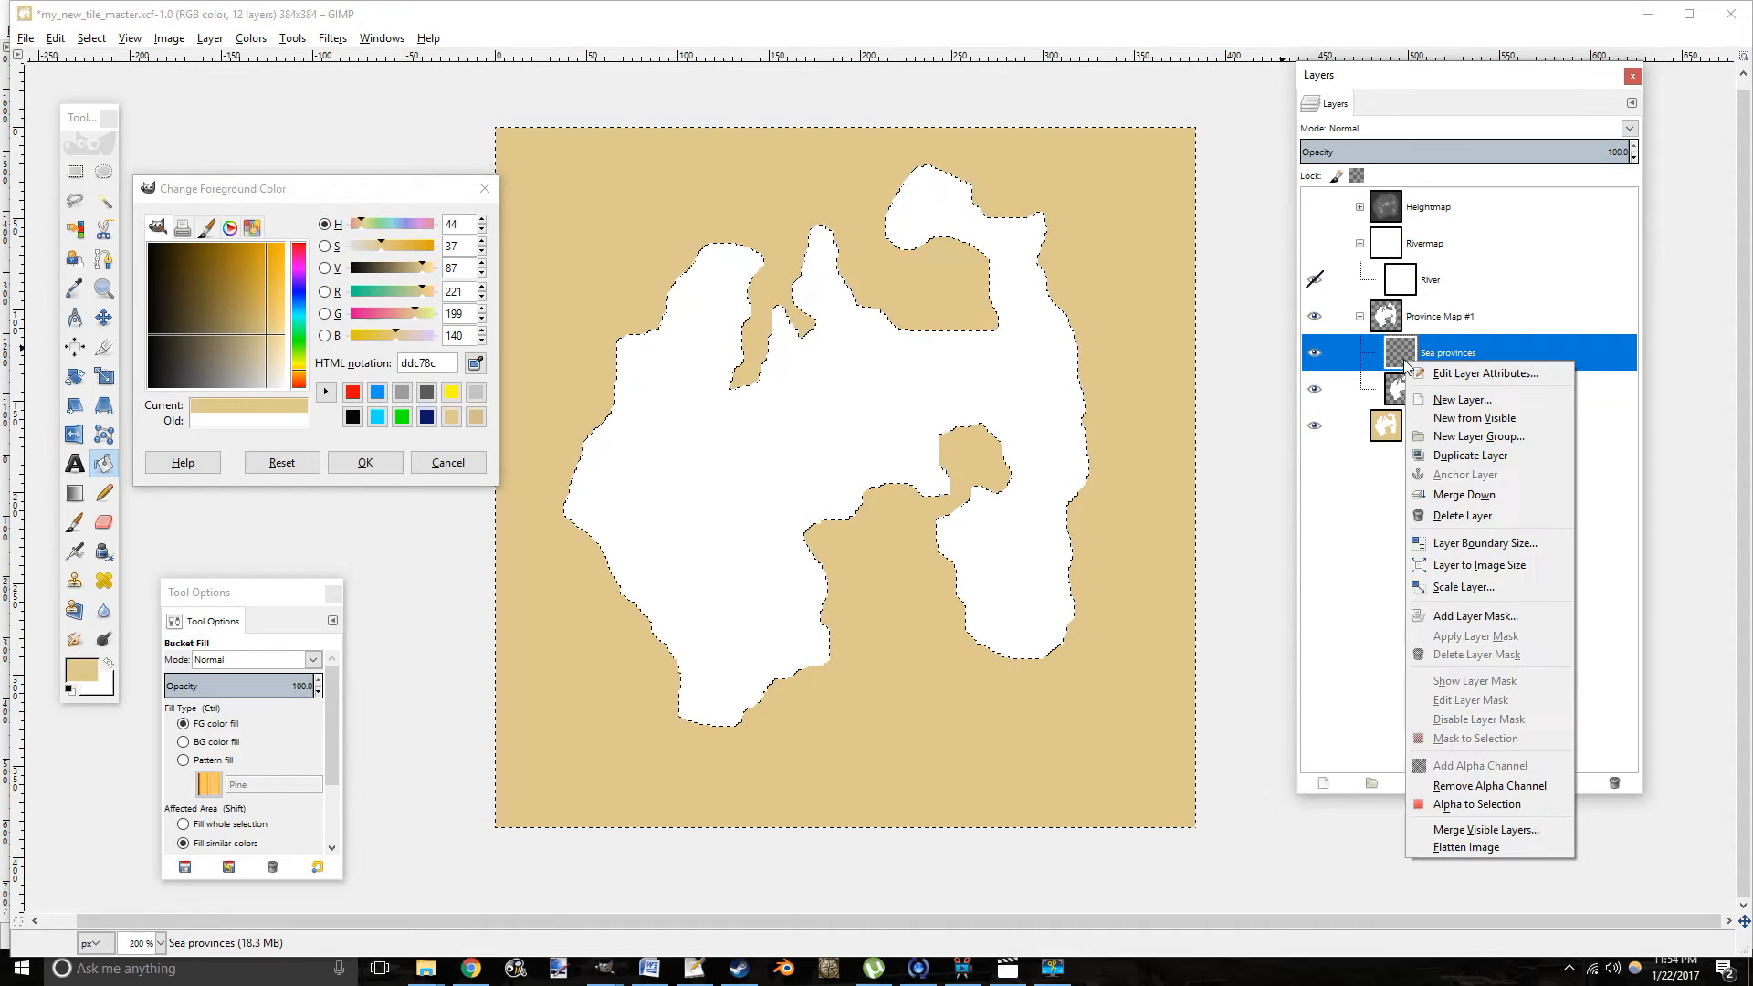
pyautogui.click(1370, 478)
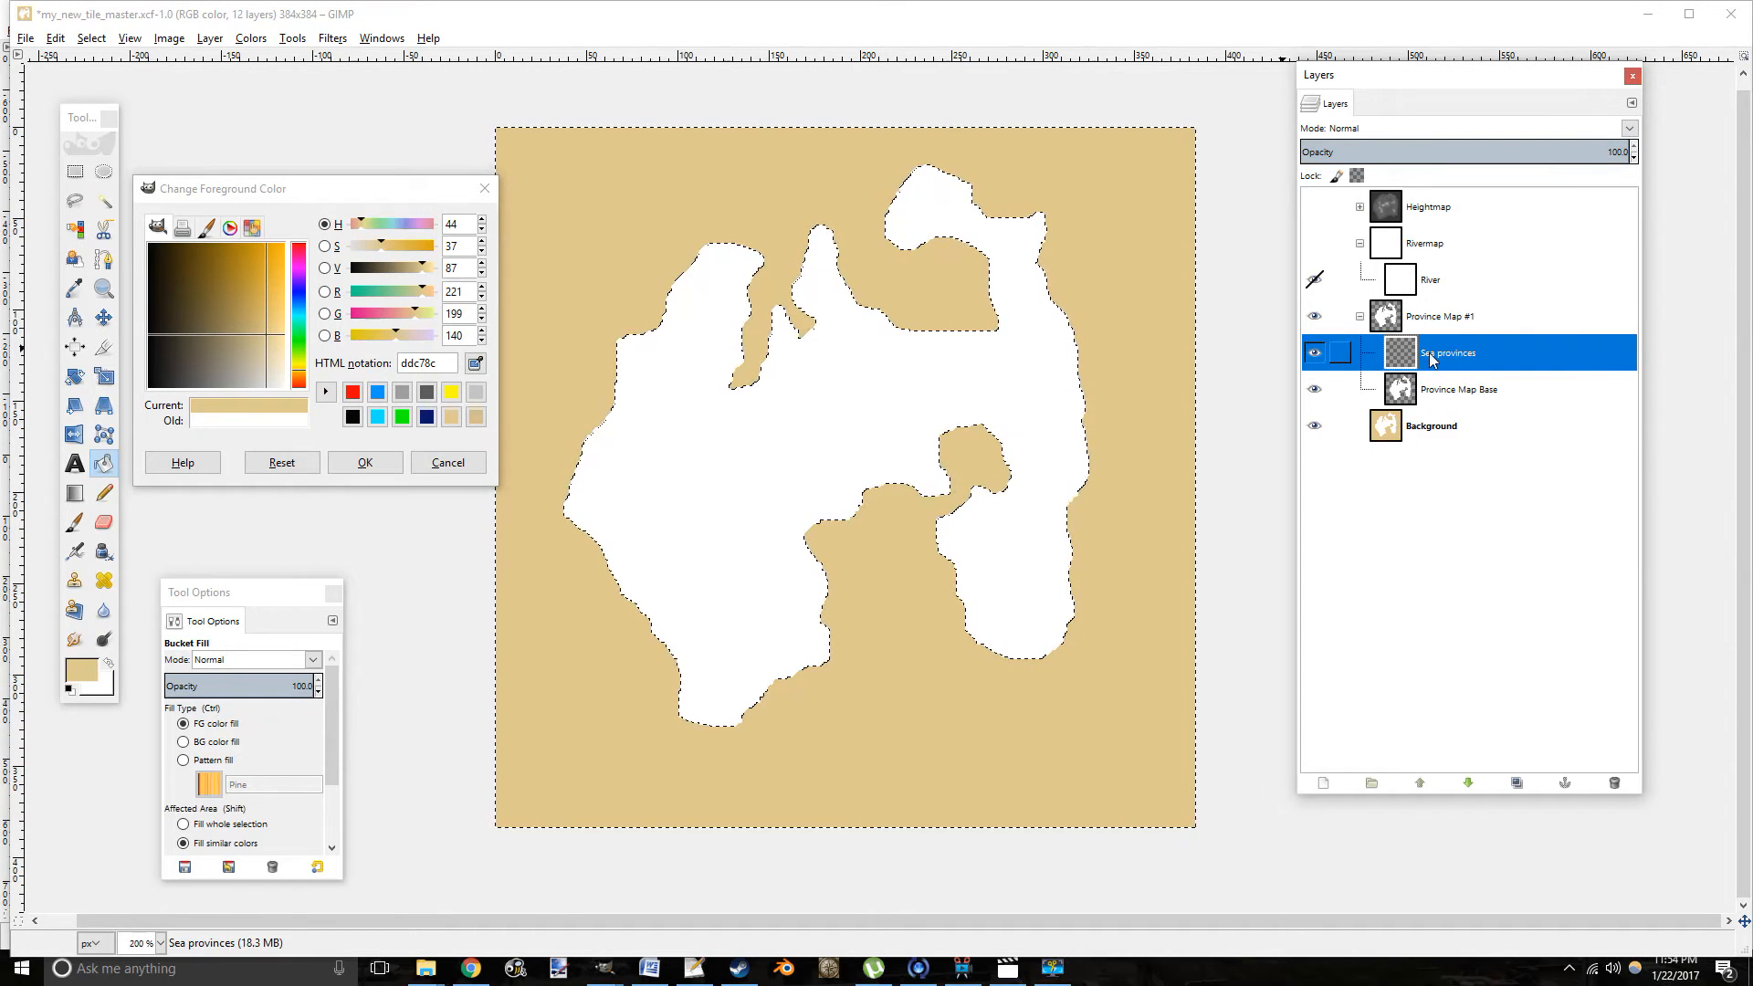
pyautogui.click(1468, 782)
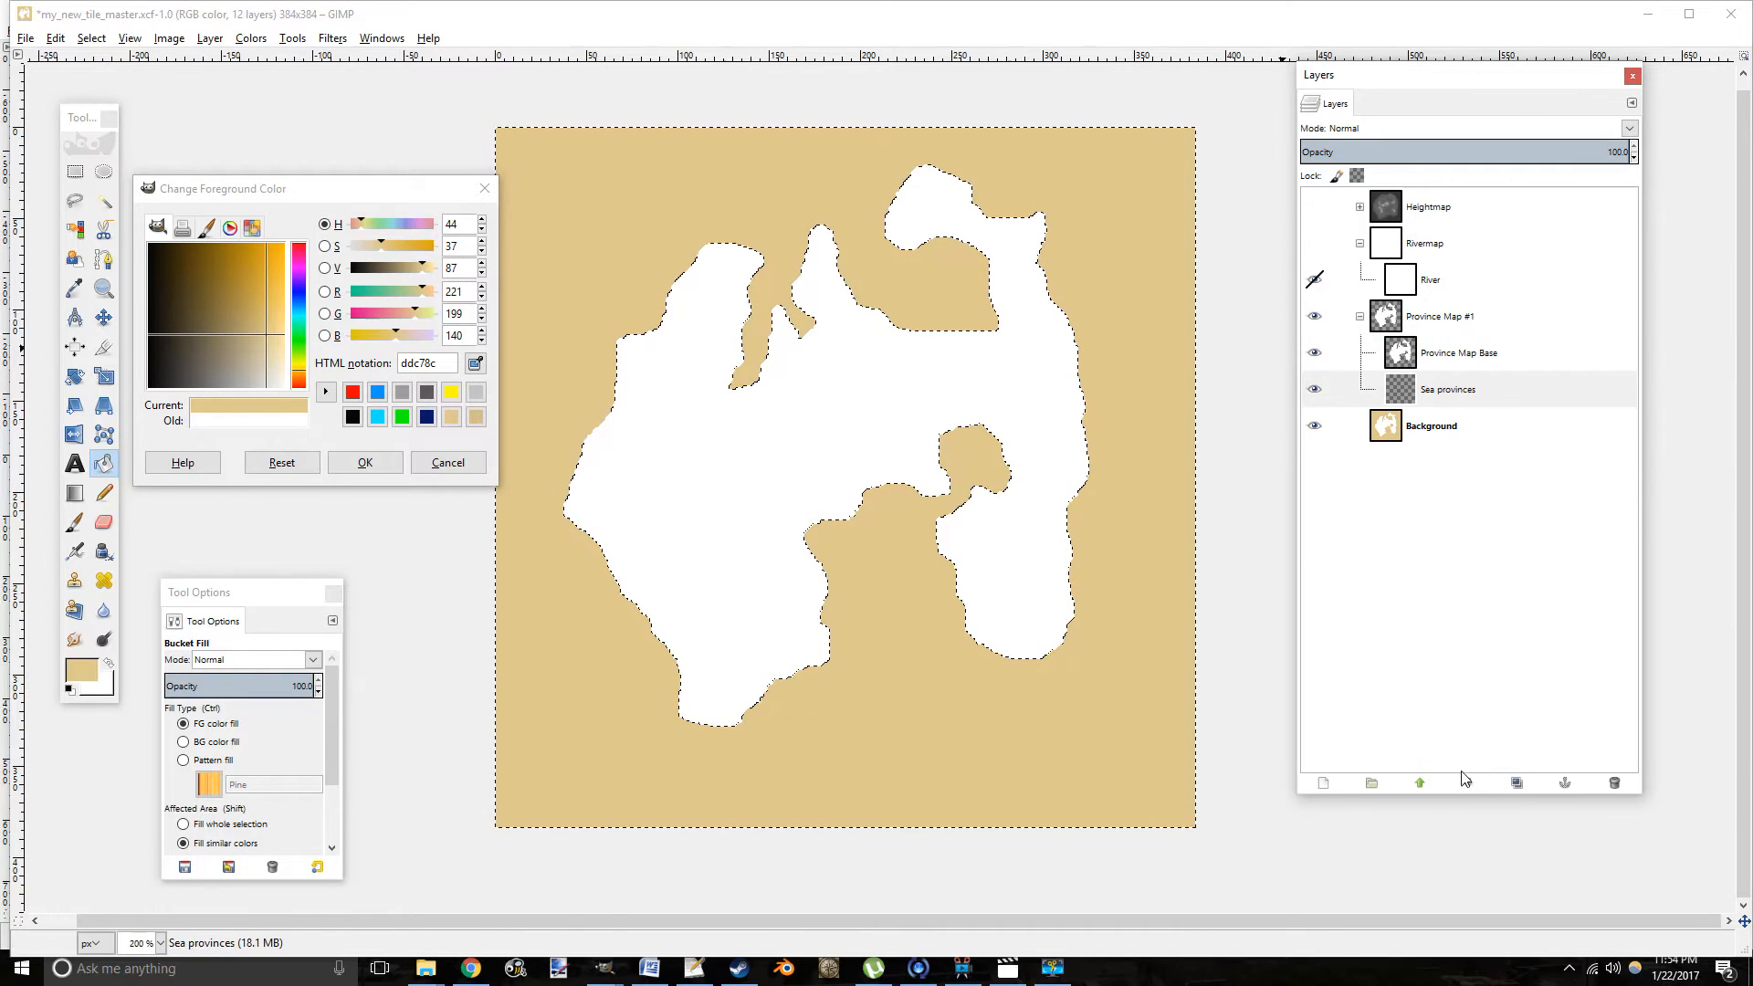
# Add a transparent 384 × 384 px layer named "Empty" to the group and move it below Sea provinces.
pyautogui.rightClick(1454, 392)
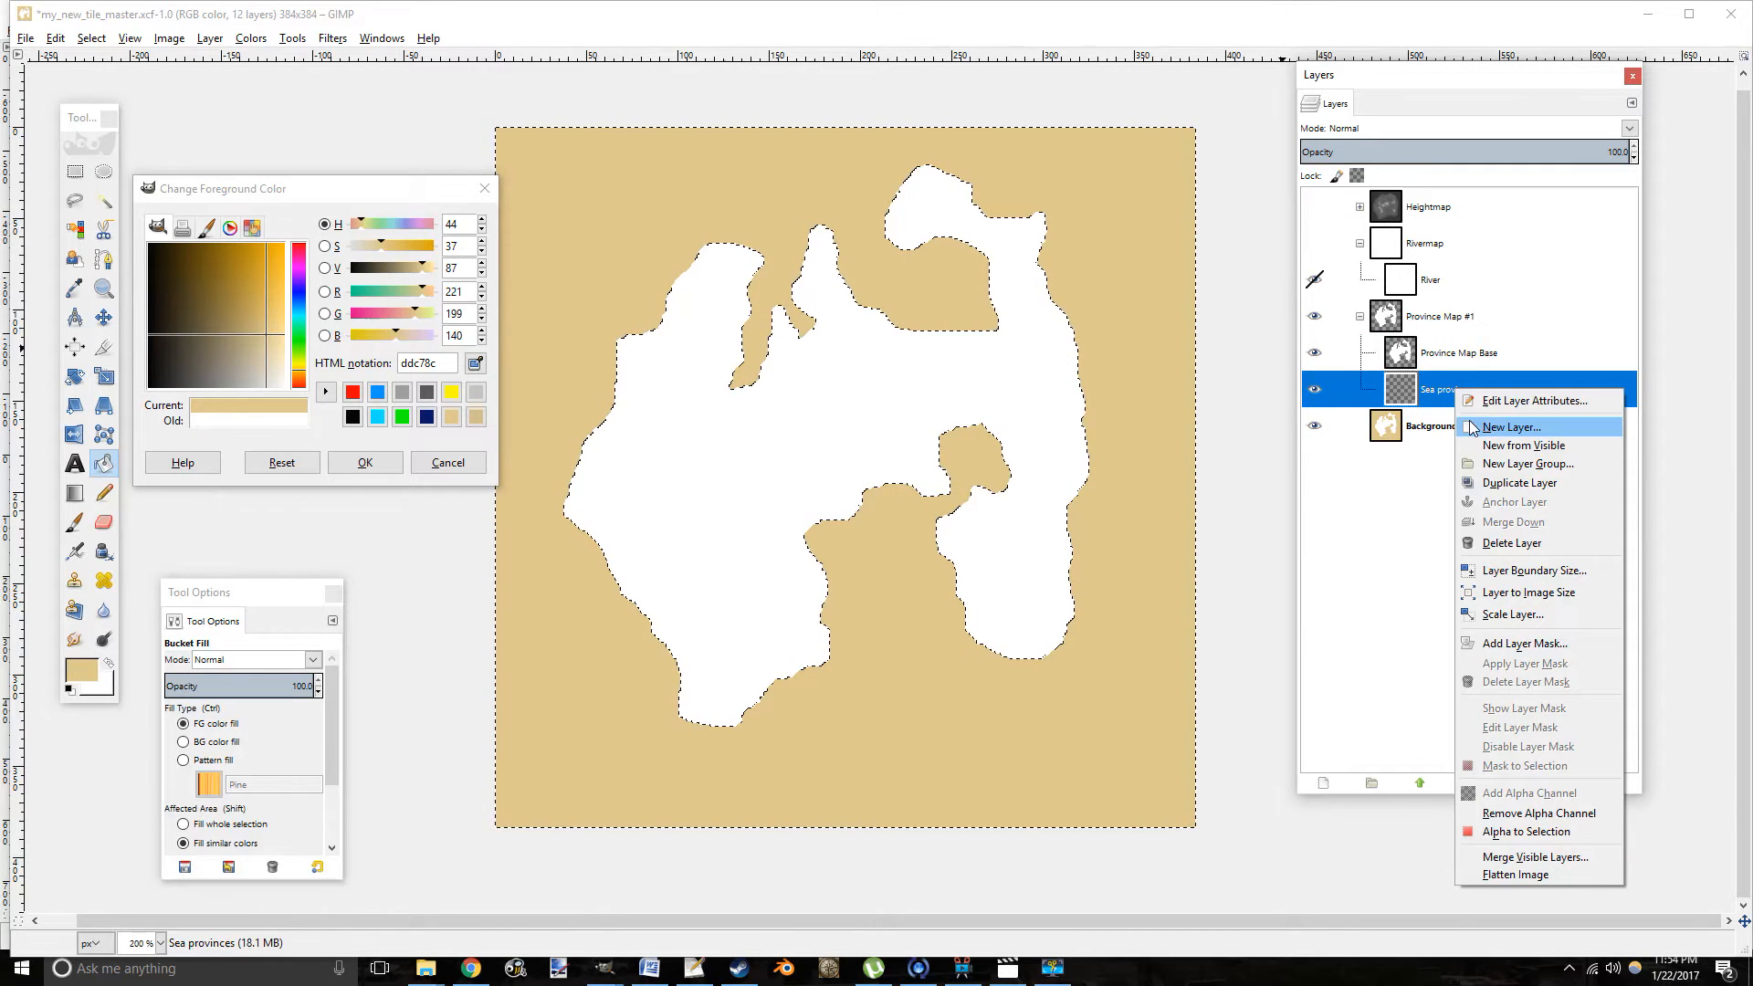
pyautogui.click(1511, 428)
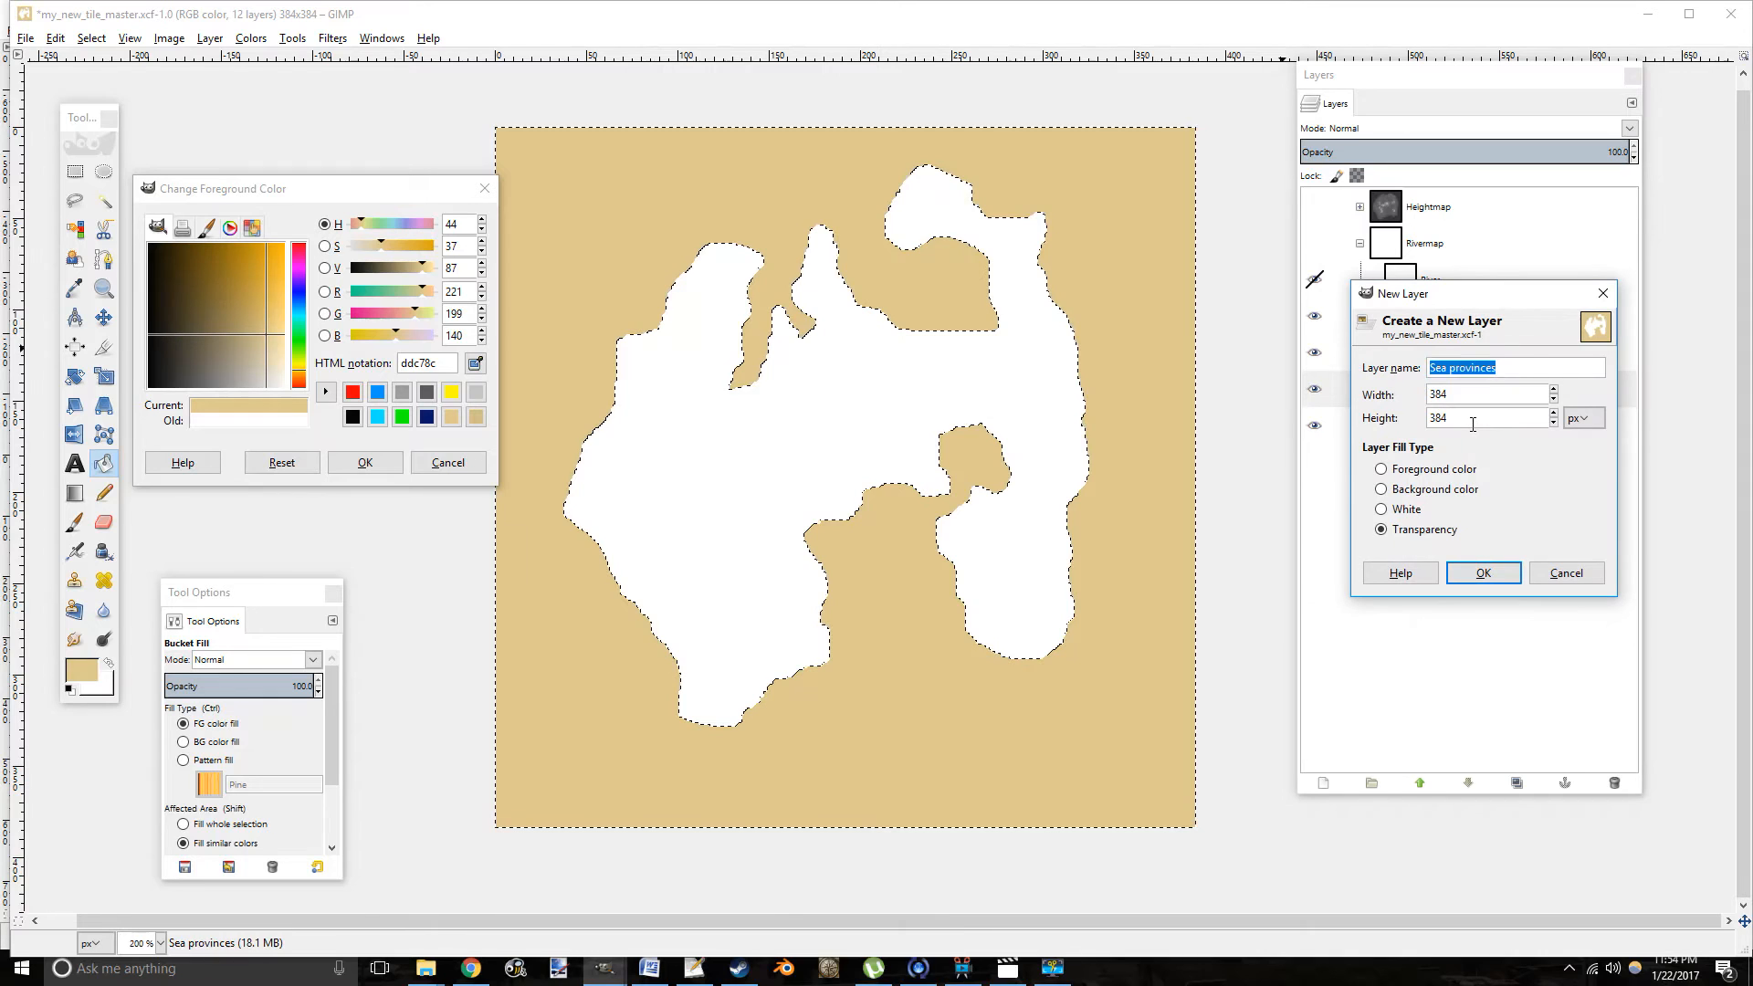
pyautogui.write('Empty')
pyautogui.press('Return')
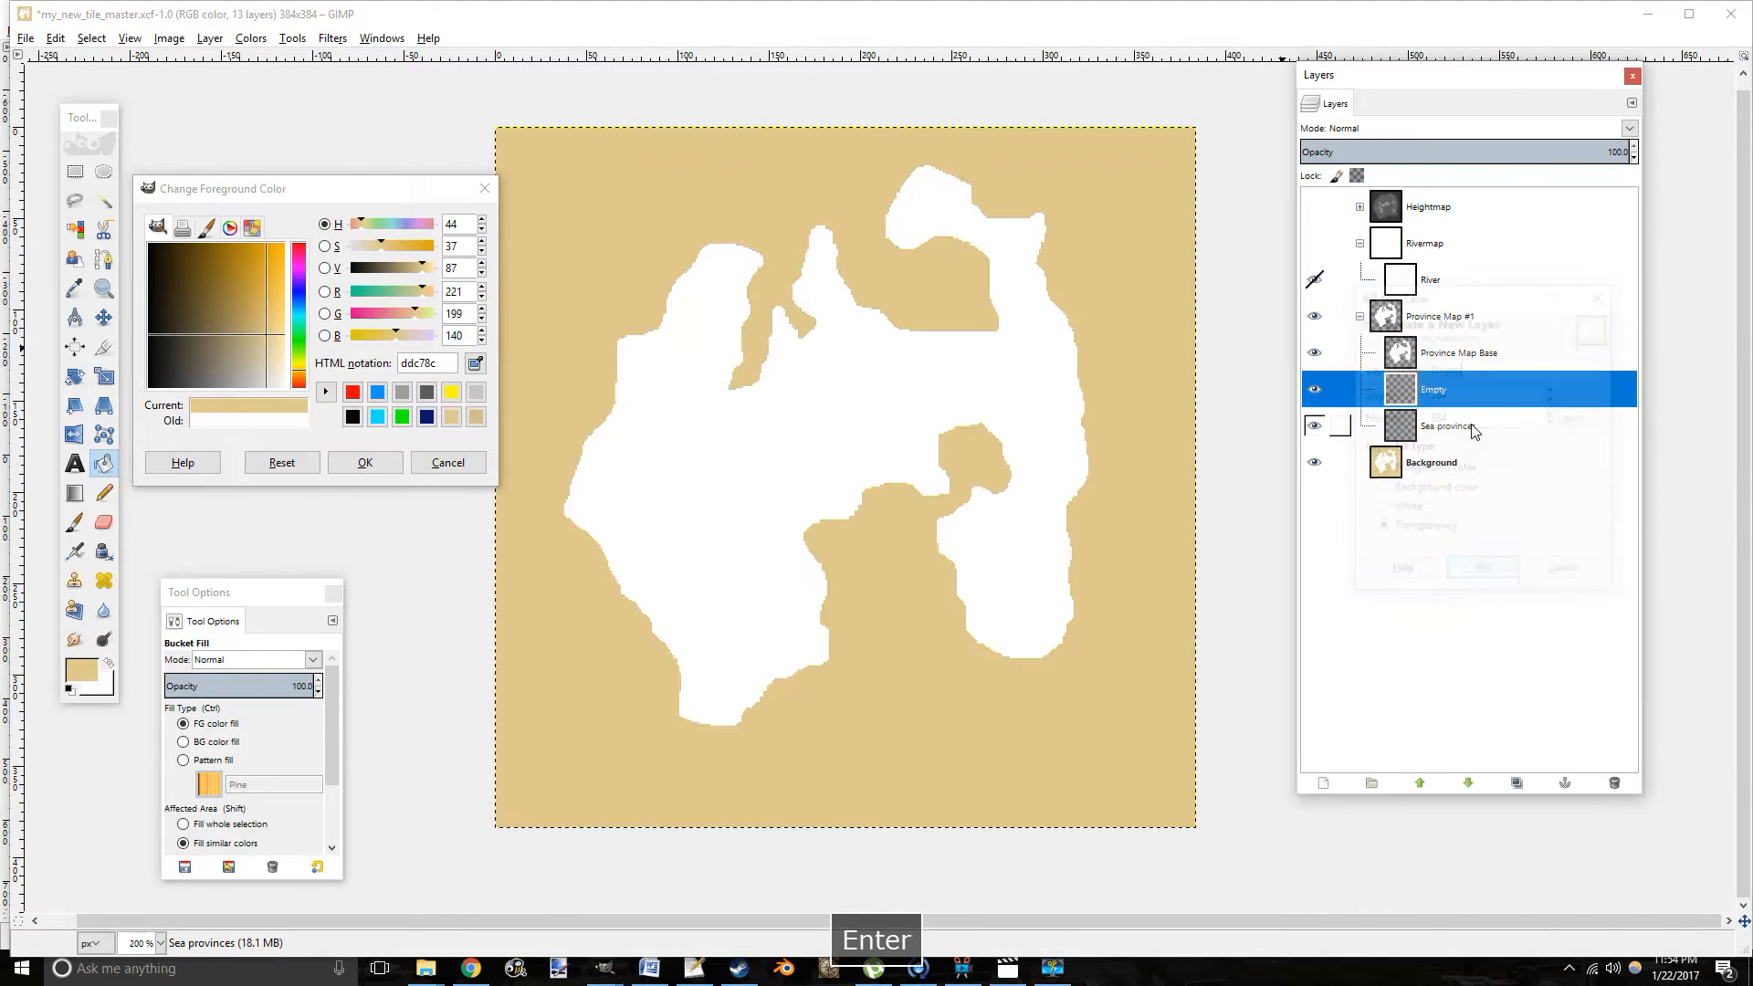
pyautogui.click(1469, 784)
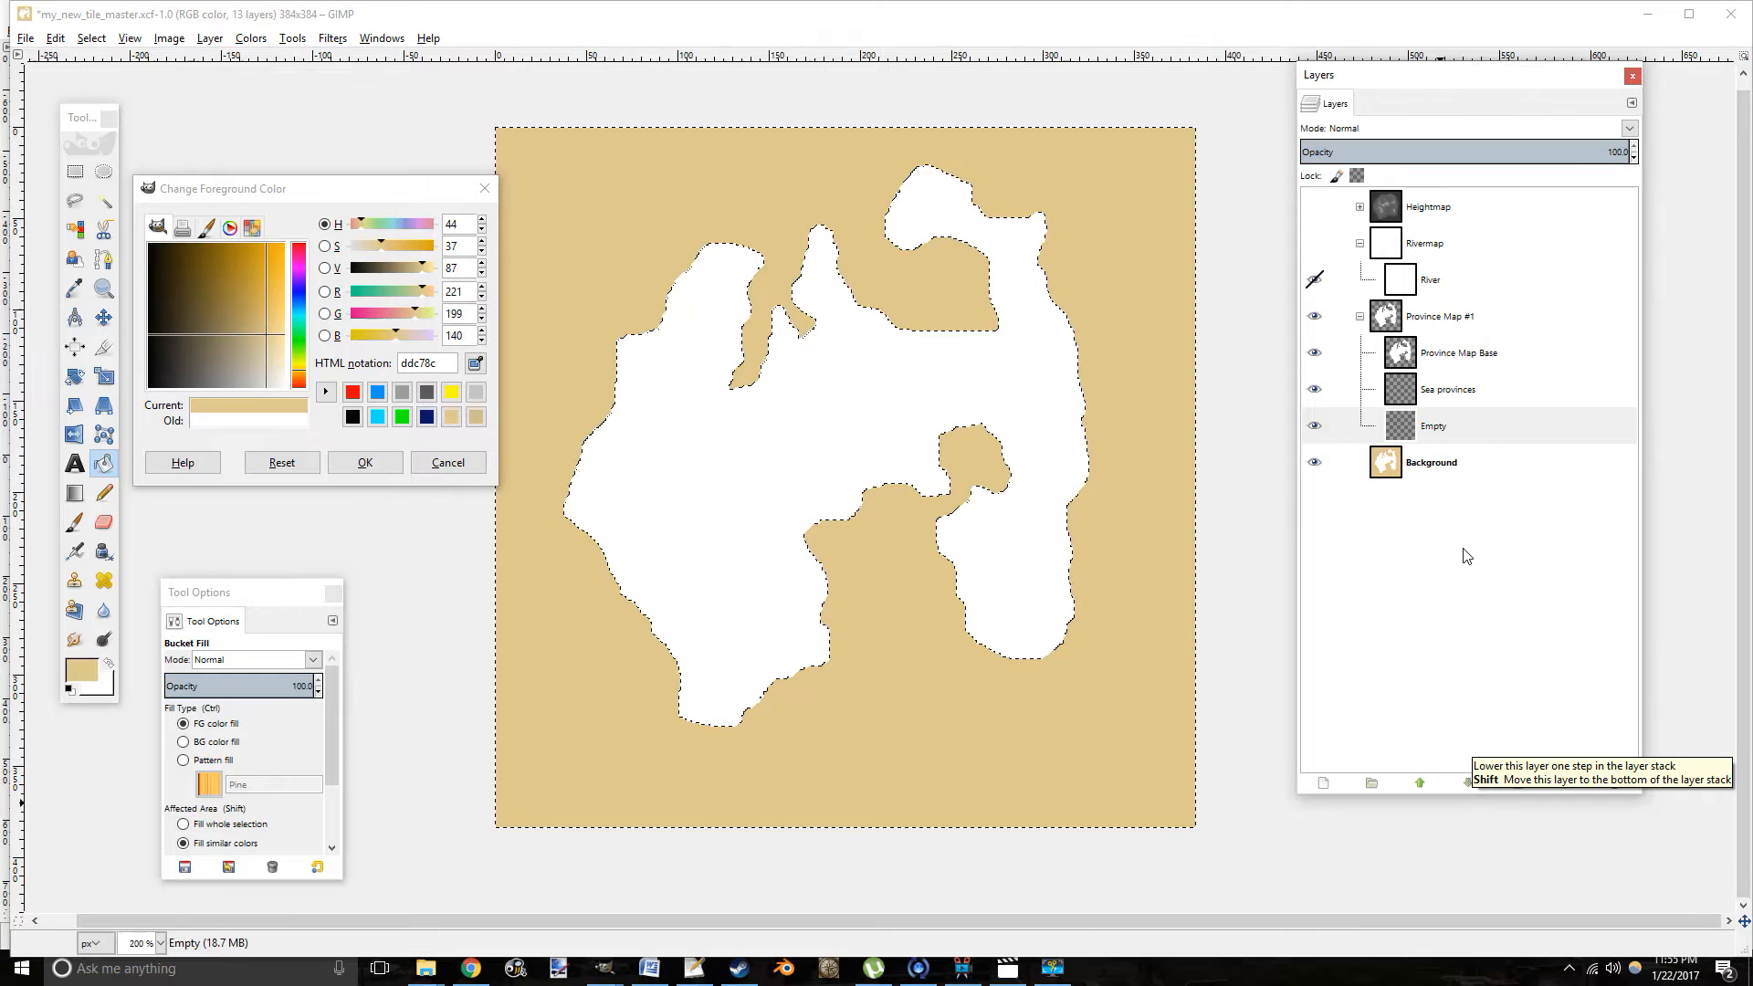
# Bucket-fill the selected sea area on the Empty layer with black (000000), resetting the foreground colour to its default.
pyautogui.click(1481, 423)
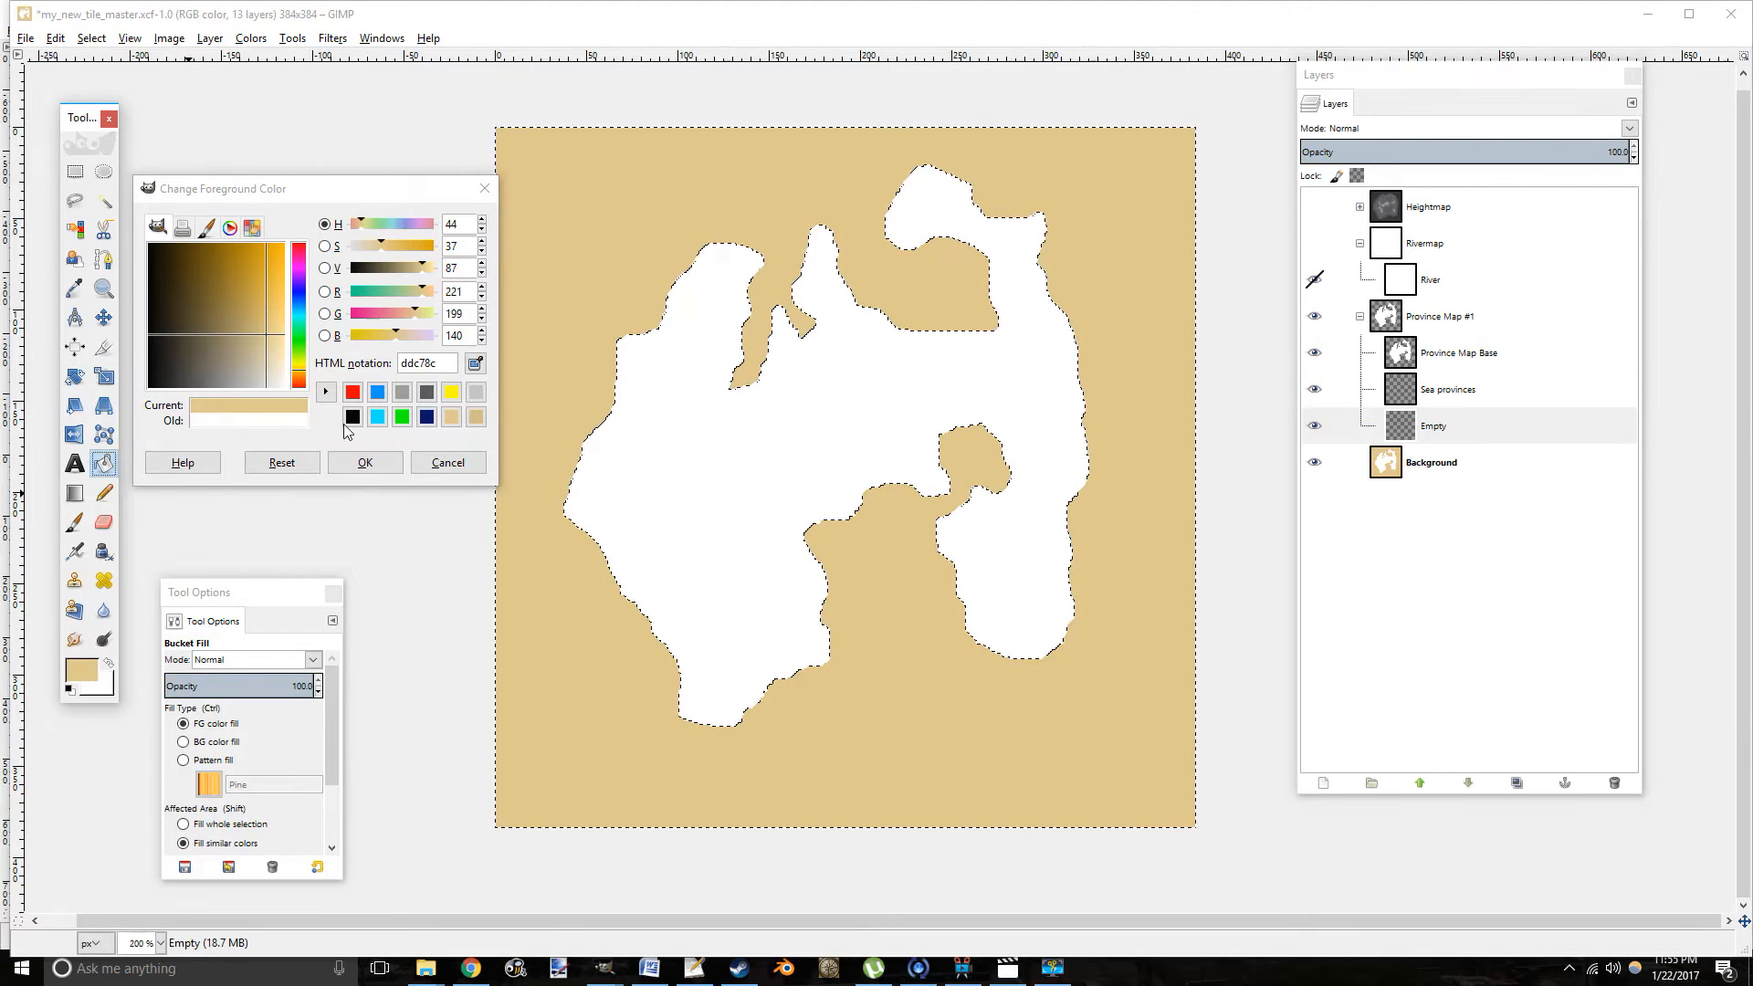
pyautogui.click(377, 416)
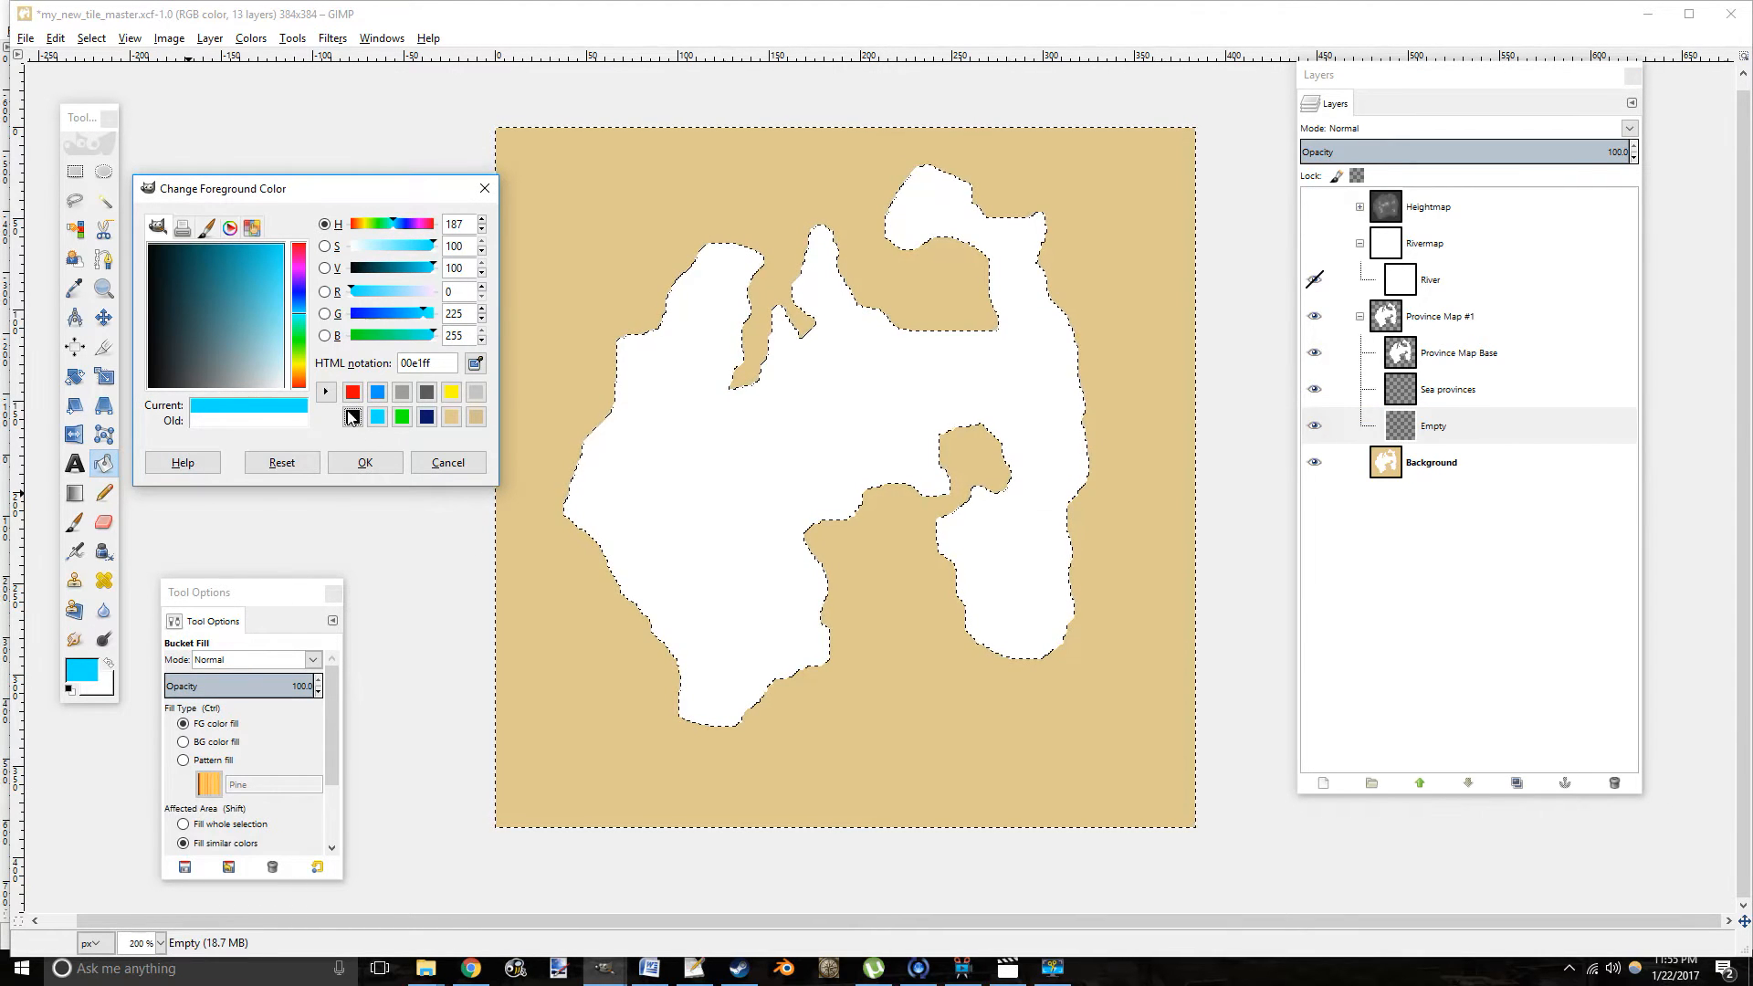
pyautogui.click(549, 676)
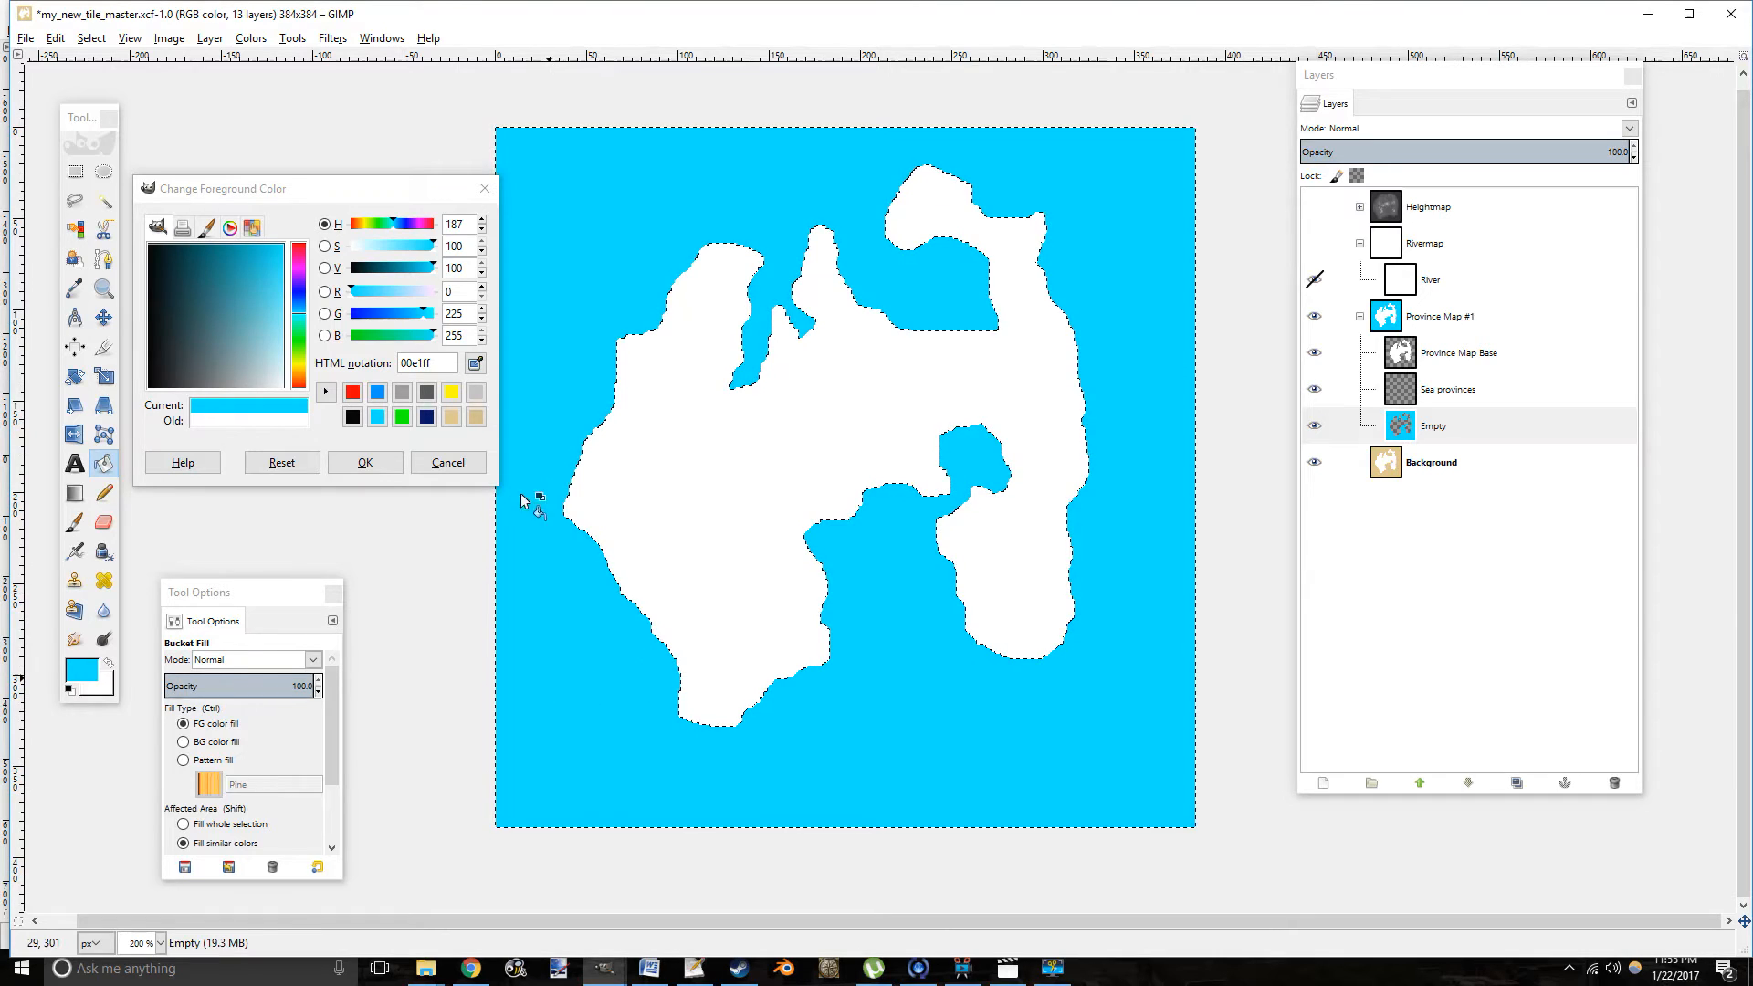
pyautogui.press('d')
pyautogui.click(552, 639)
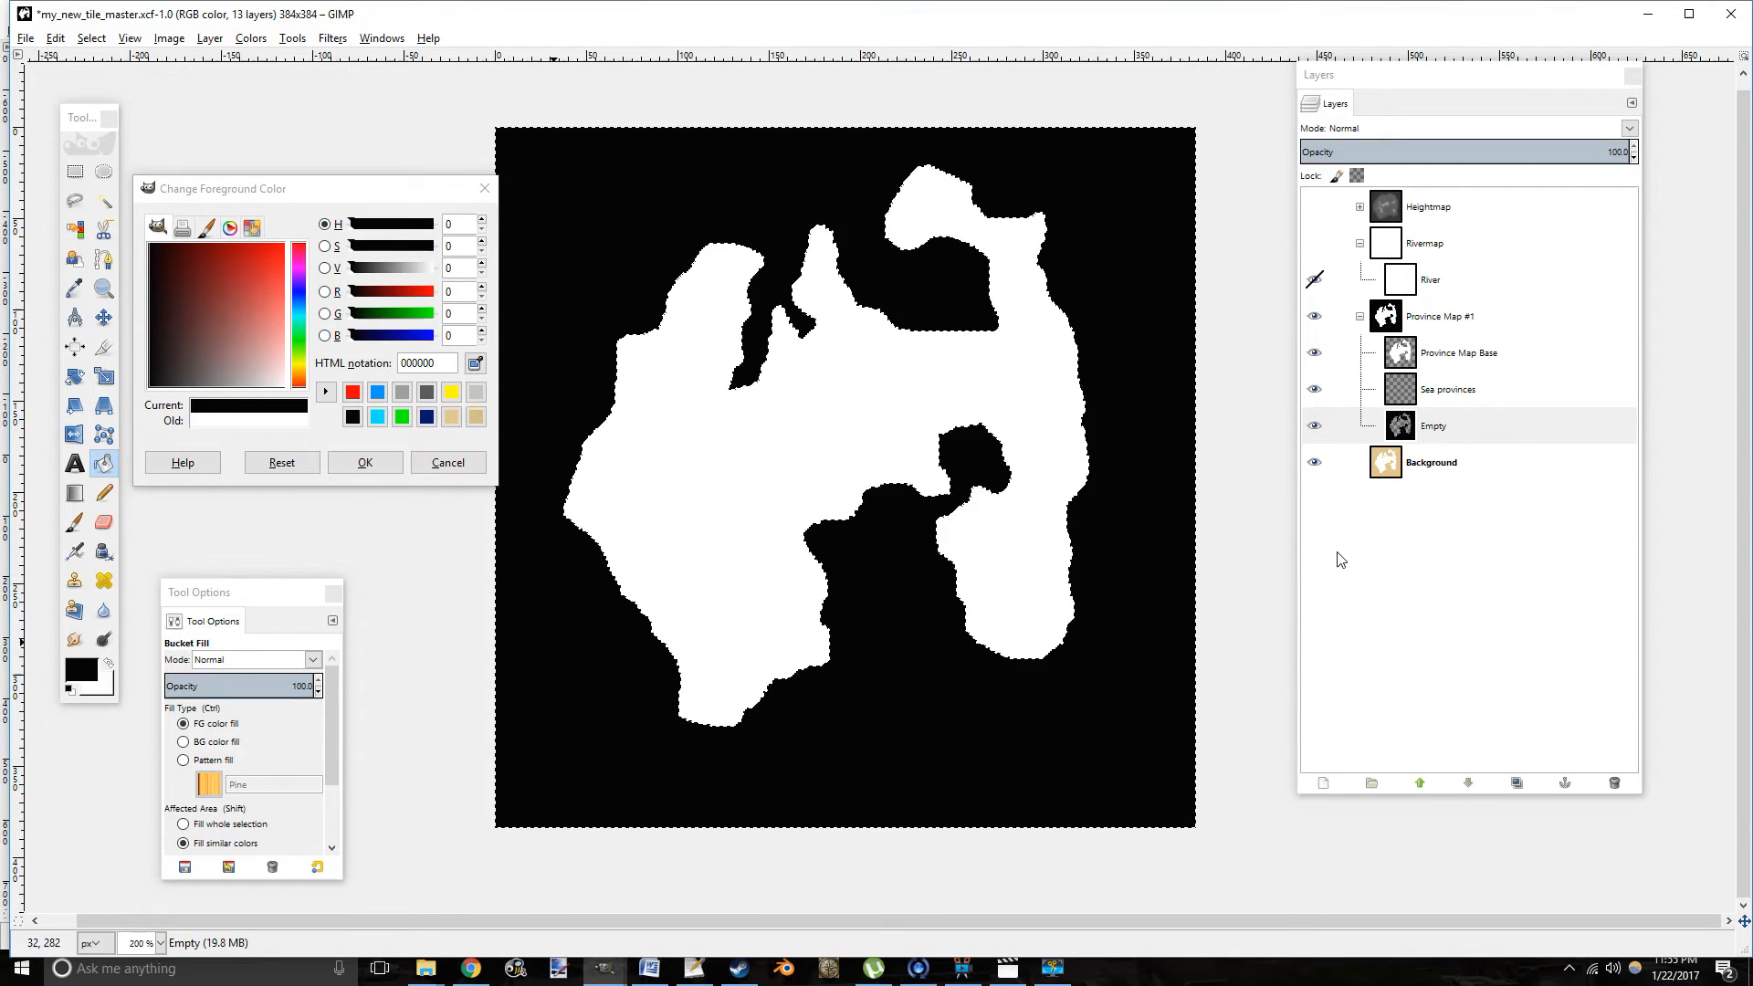
pyautogui.click(1447, 355)
pyautogui.click(1451, 391)
pyautogui.click(1351, 427)
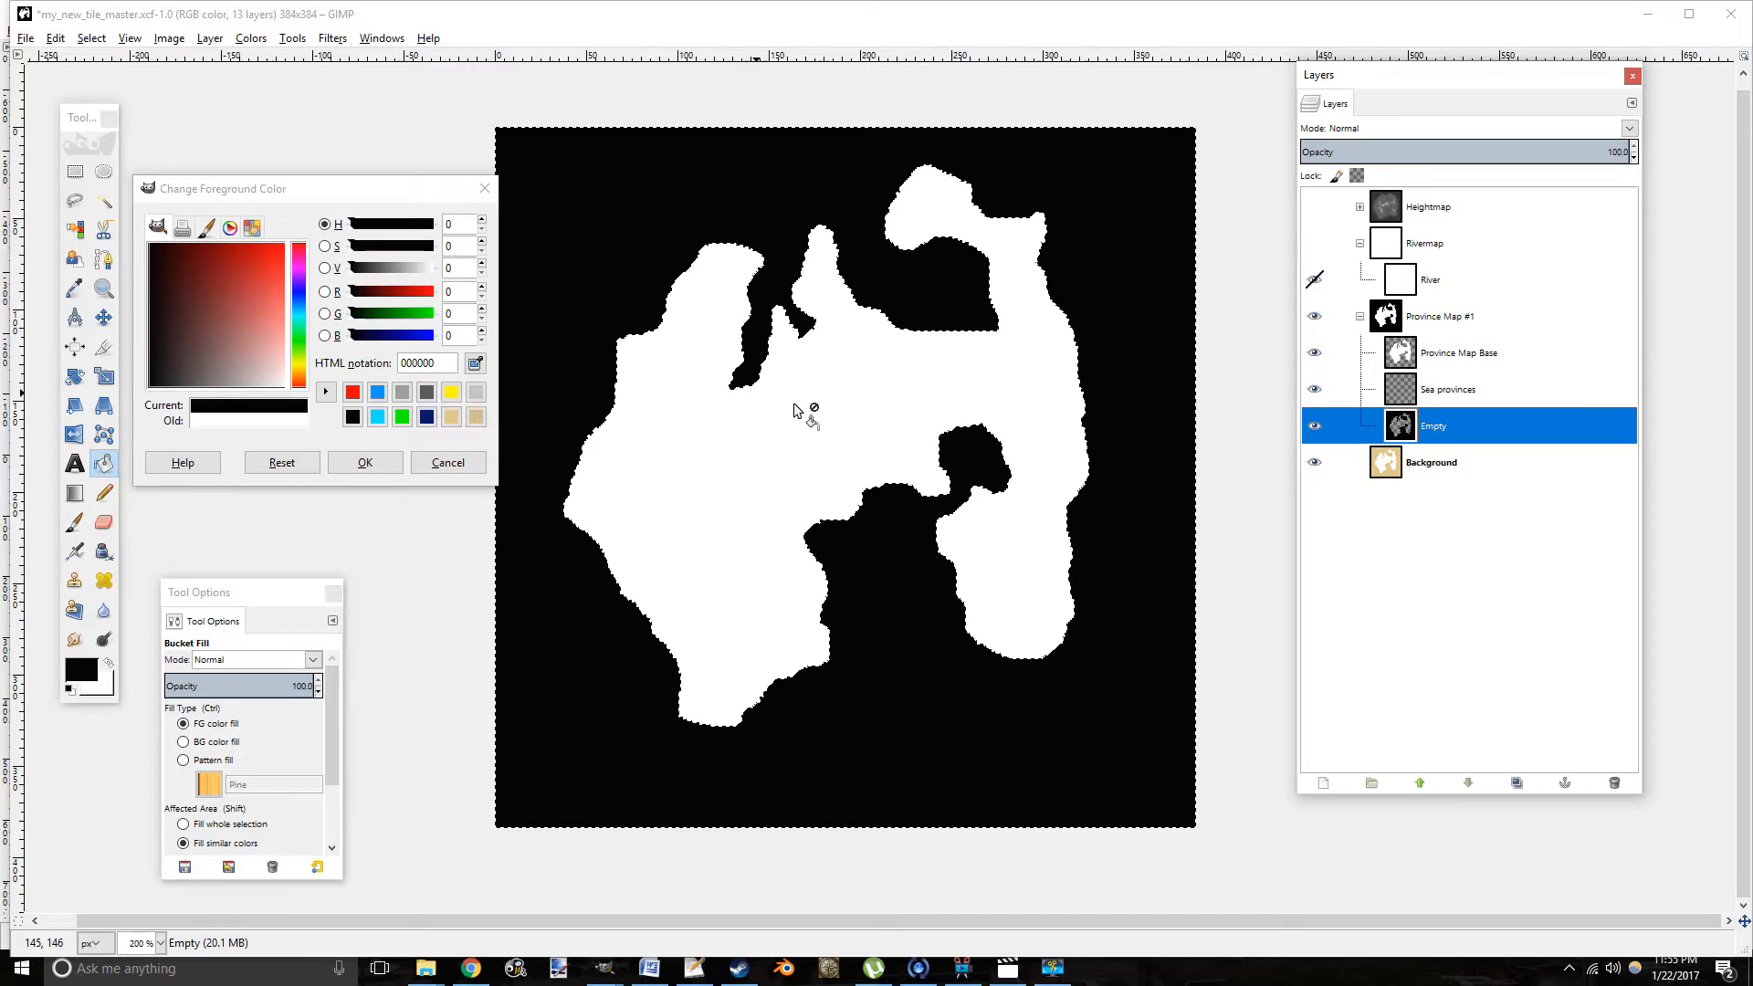
# Check the black fill's RGB values, then switch to Notepad++ and set the empty colour in my_new_tile.txt to 0 0 0.
pyautogui.click(466, 293)
pyautogui.click(461, 335)
pyautogui.click(694, 968)
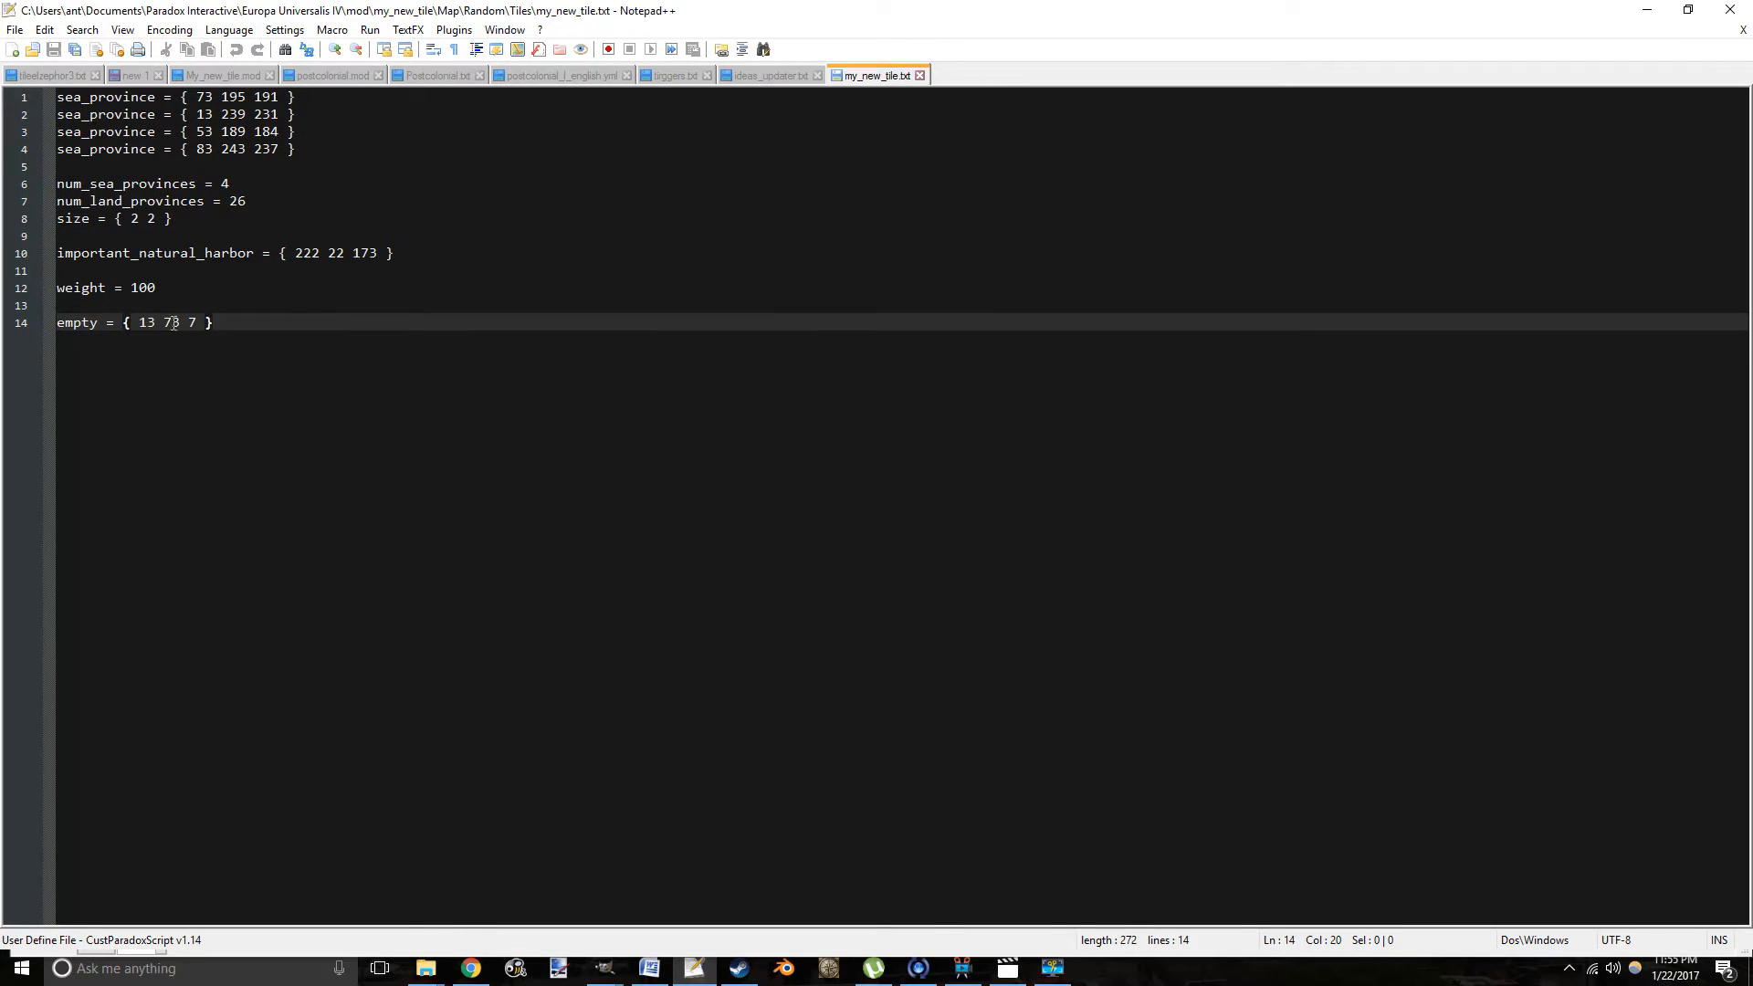
pyautogui.moveTo(196, 322); pyautogui.dragTo(134, 322)
pyautogui.press('BackSpace')
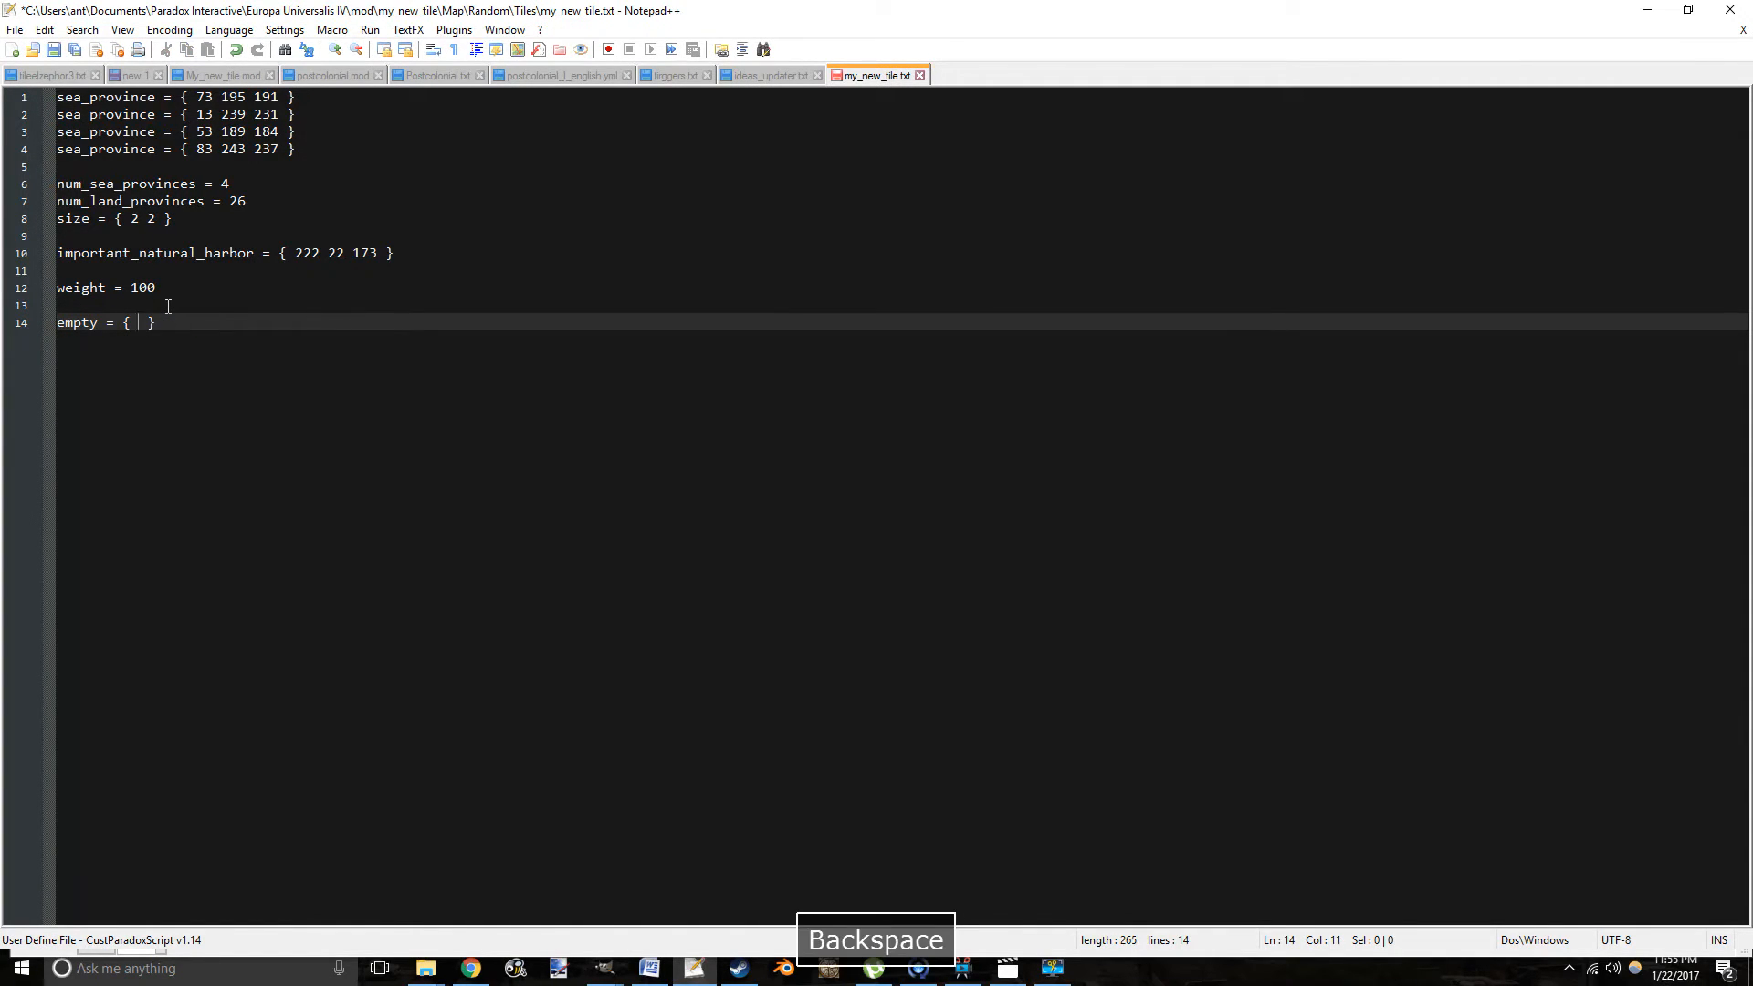
pyautogui.write('0 0 0')
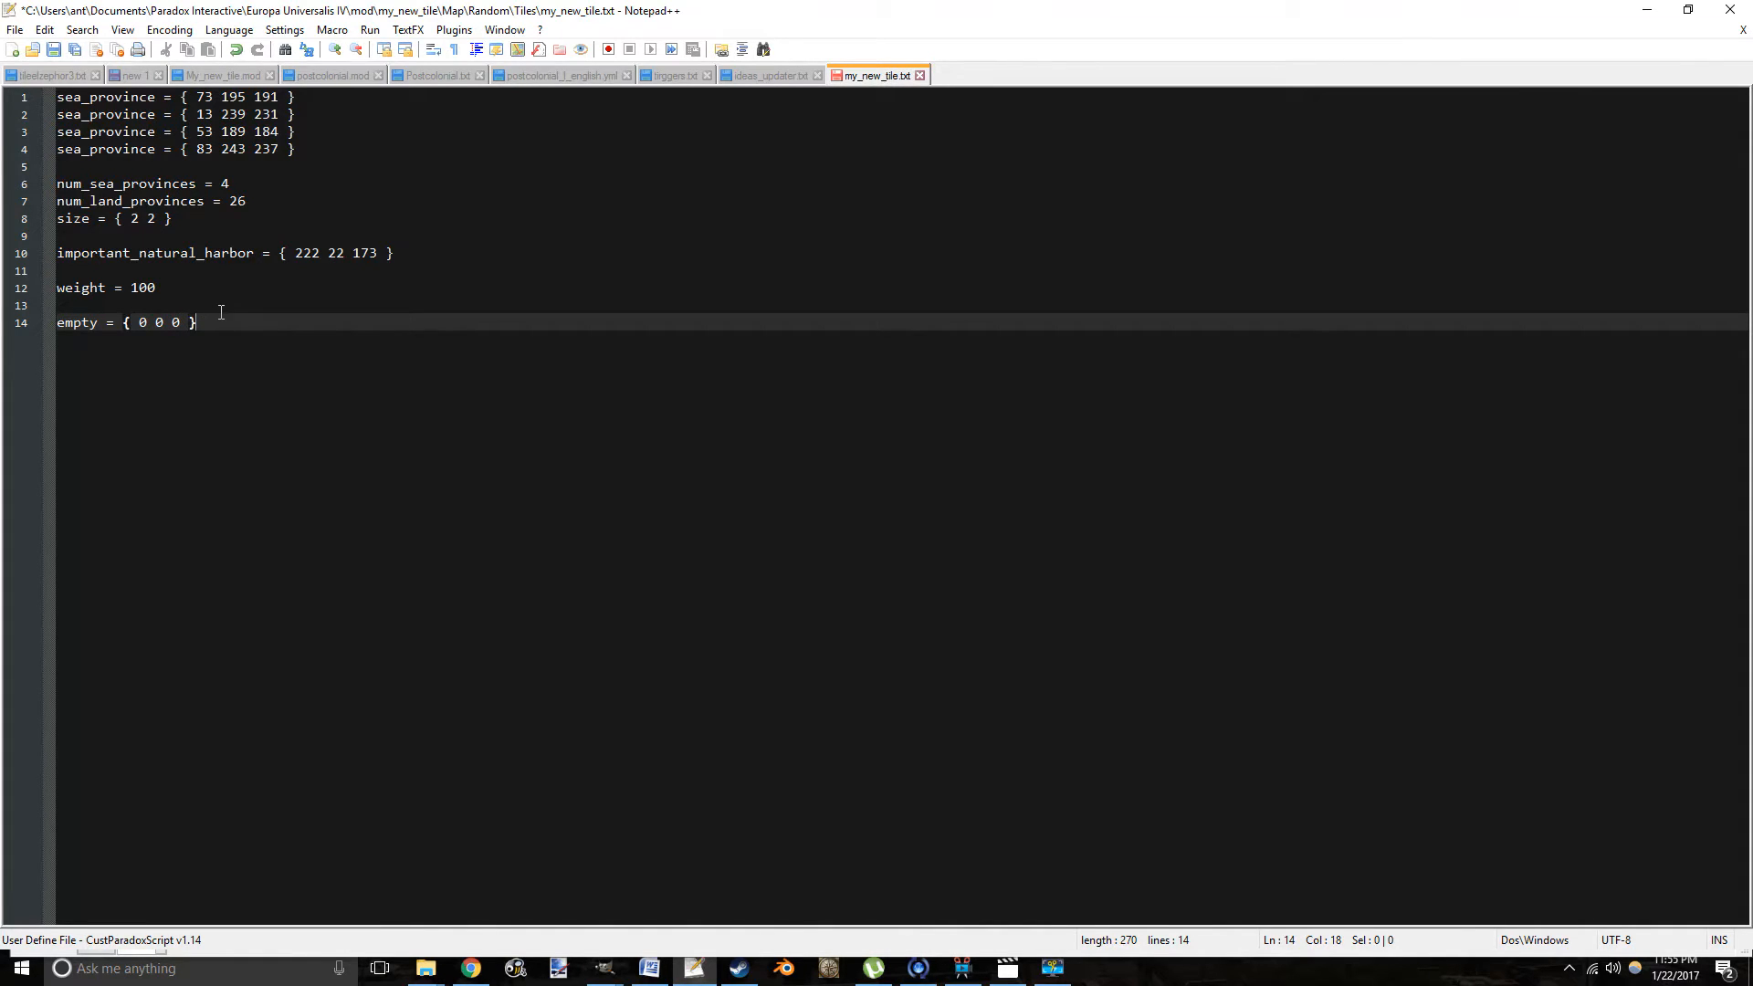
# Review the four sea_province colour entries and the province-count lines in my_new_tile.txt.
pyautogui.click(337, 146)
pyautogui.click(327, 130)
pyautogui.click(315, 113)
pyautogui.click(319, 96)
pyautogui.click(312, 127)
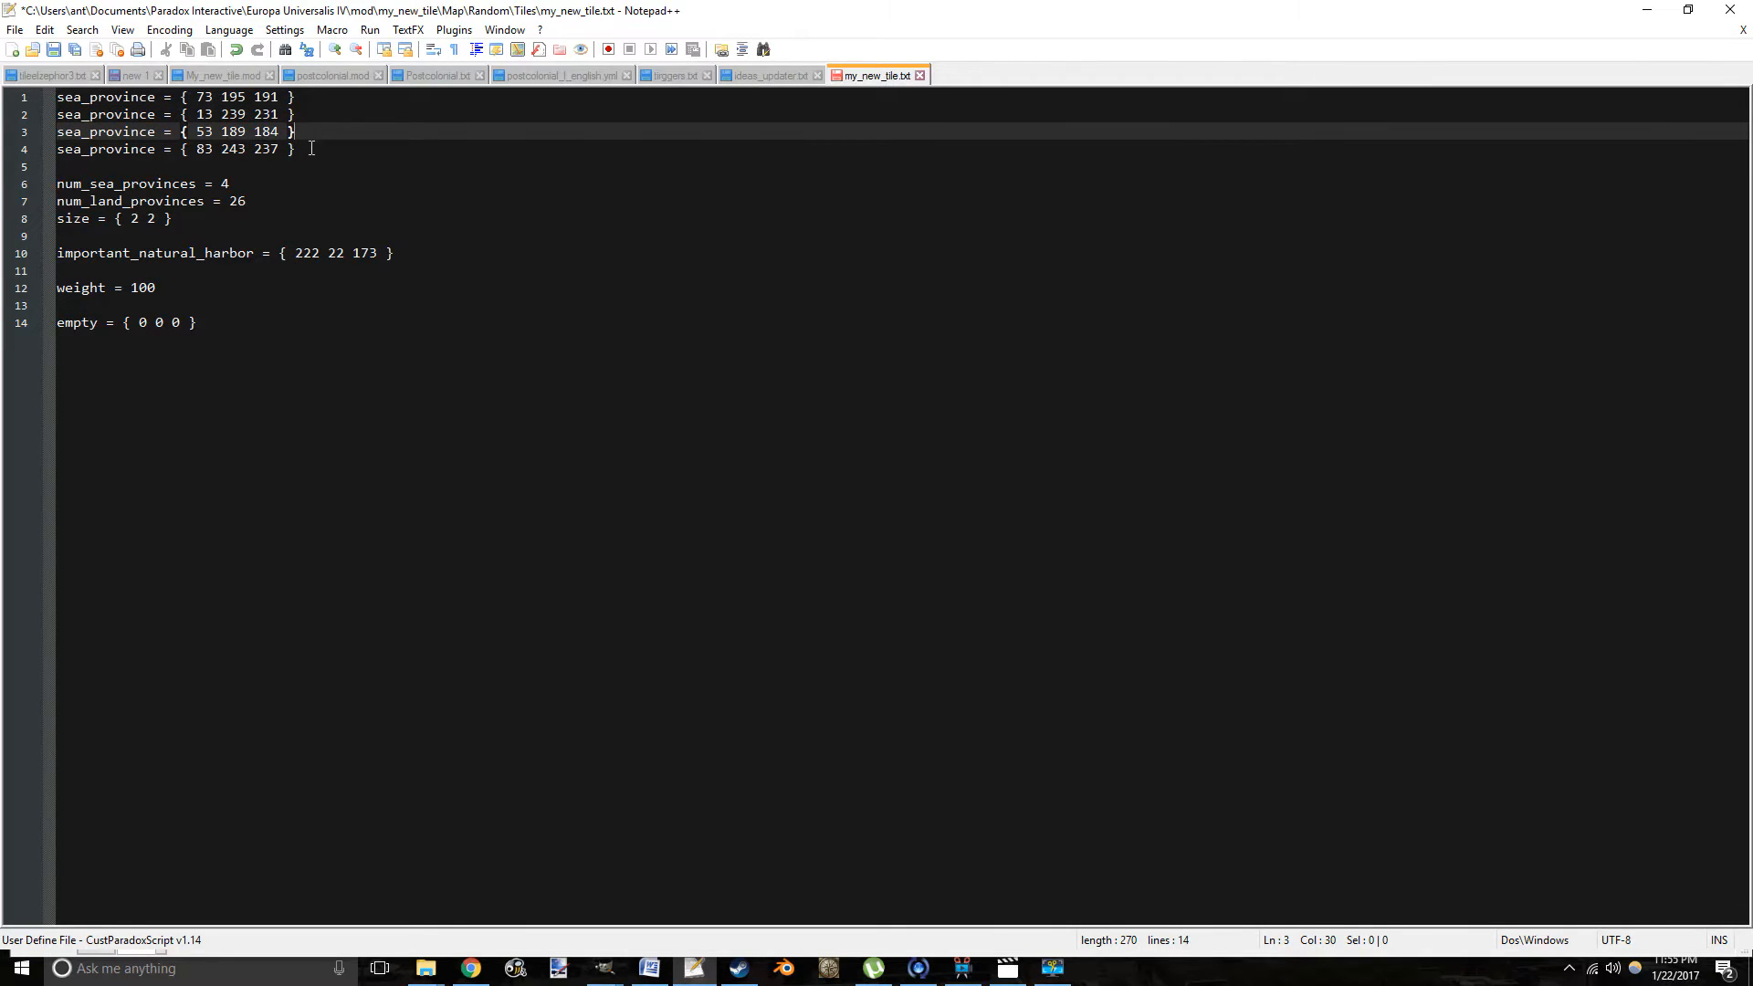
pyautogui.click(311, 148)
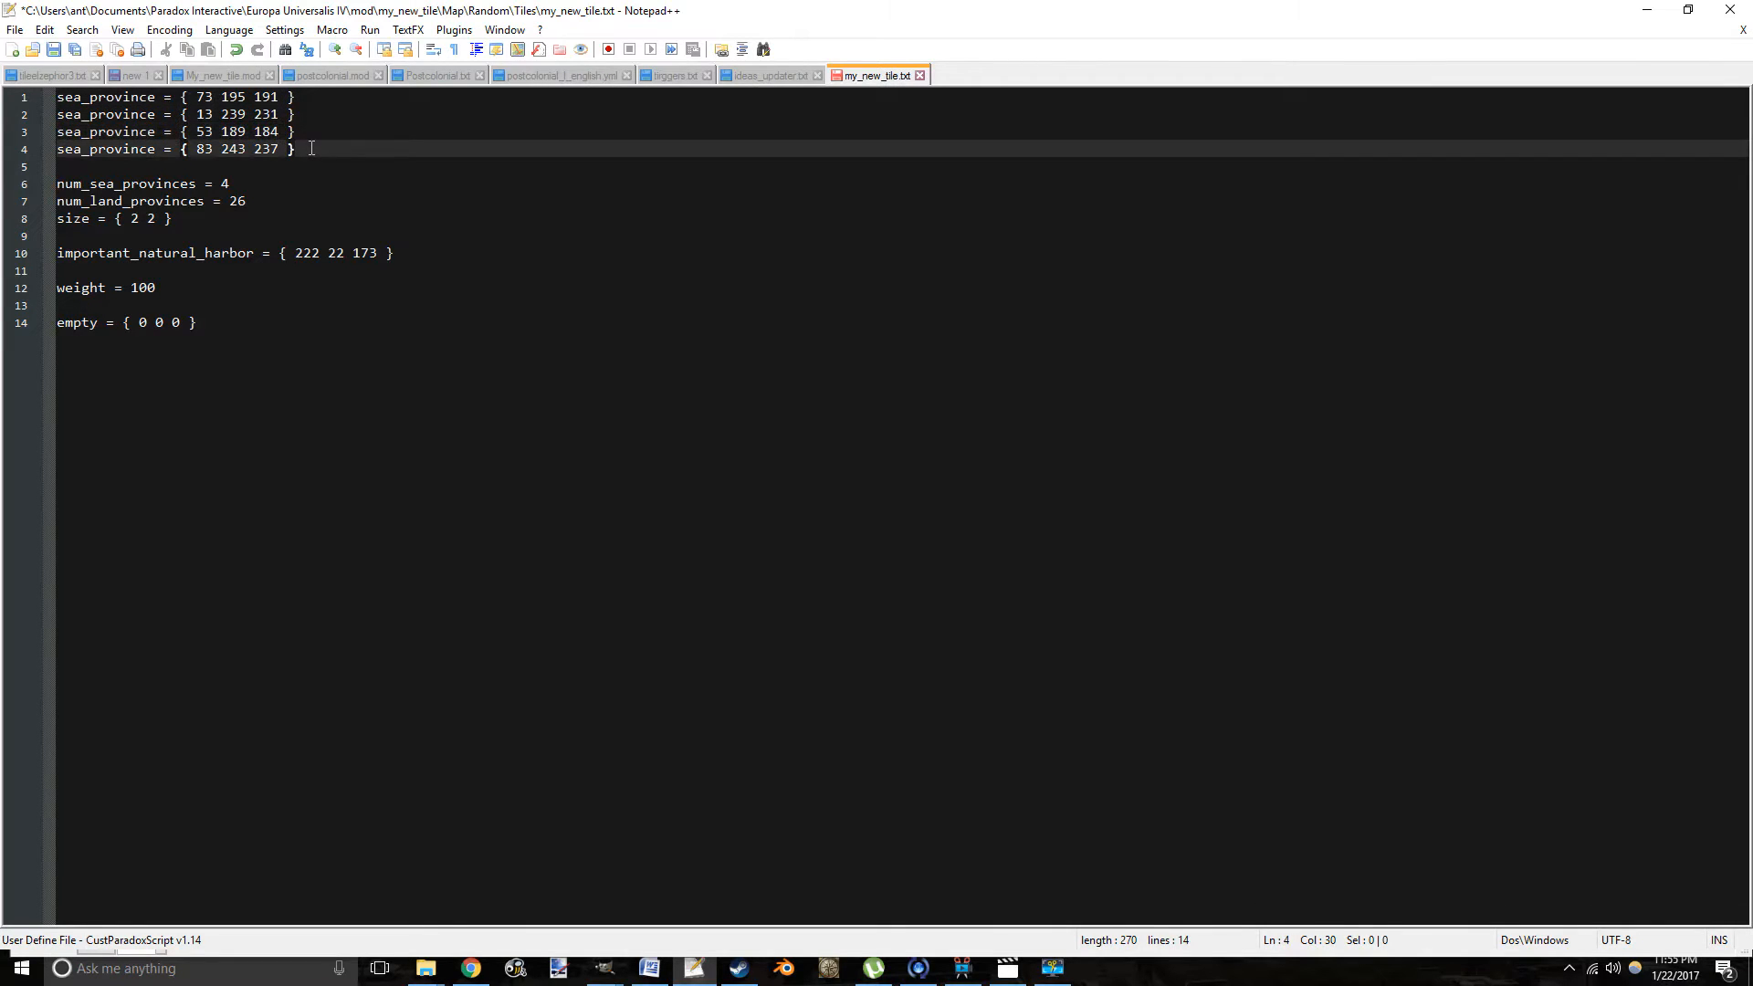
pyautogui.click(81, 206)
pyautogui.moveTo(108, 213); pyautogui.dragTo(108, 207)
pyautogui.click(124, 214)
pyautogui.click(164, 207)
# Set the tile's size entry in my_new_tile.txt to { 3 3 }.
pyautogui.click(176, 216)
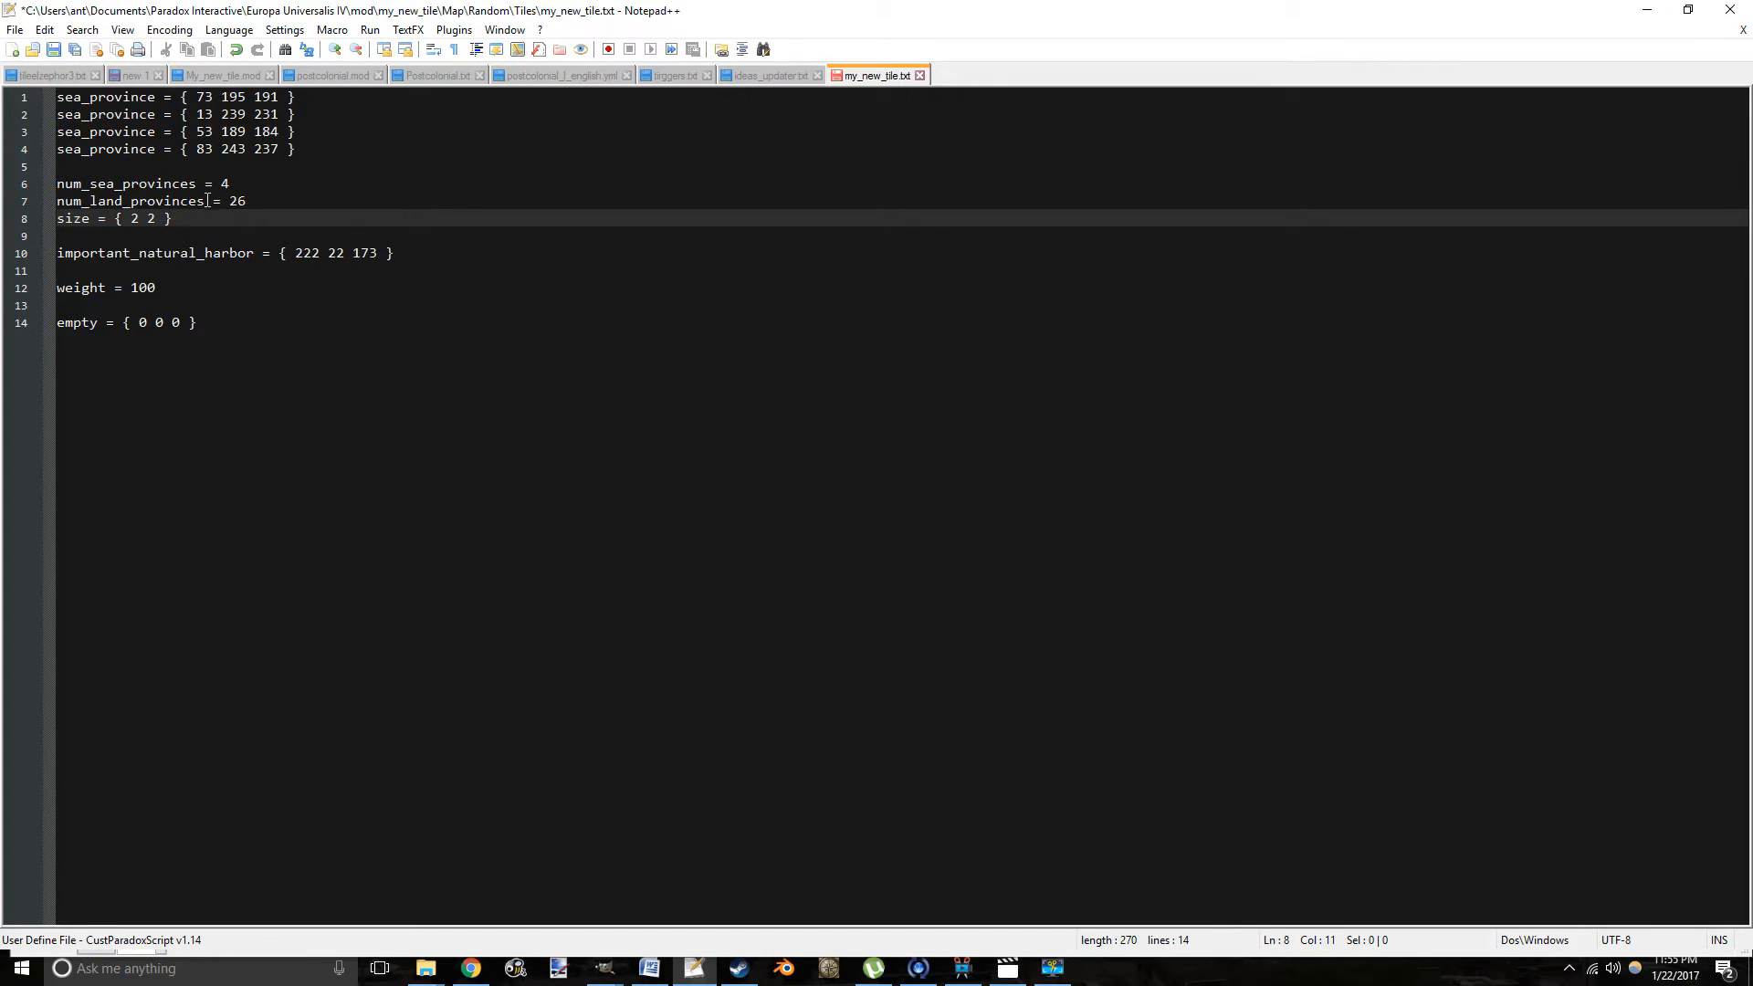
pyautogui.press('Right')
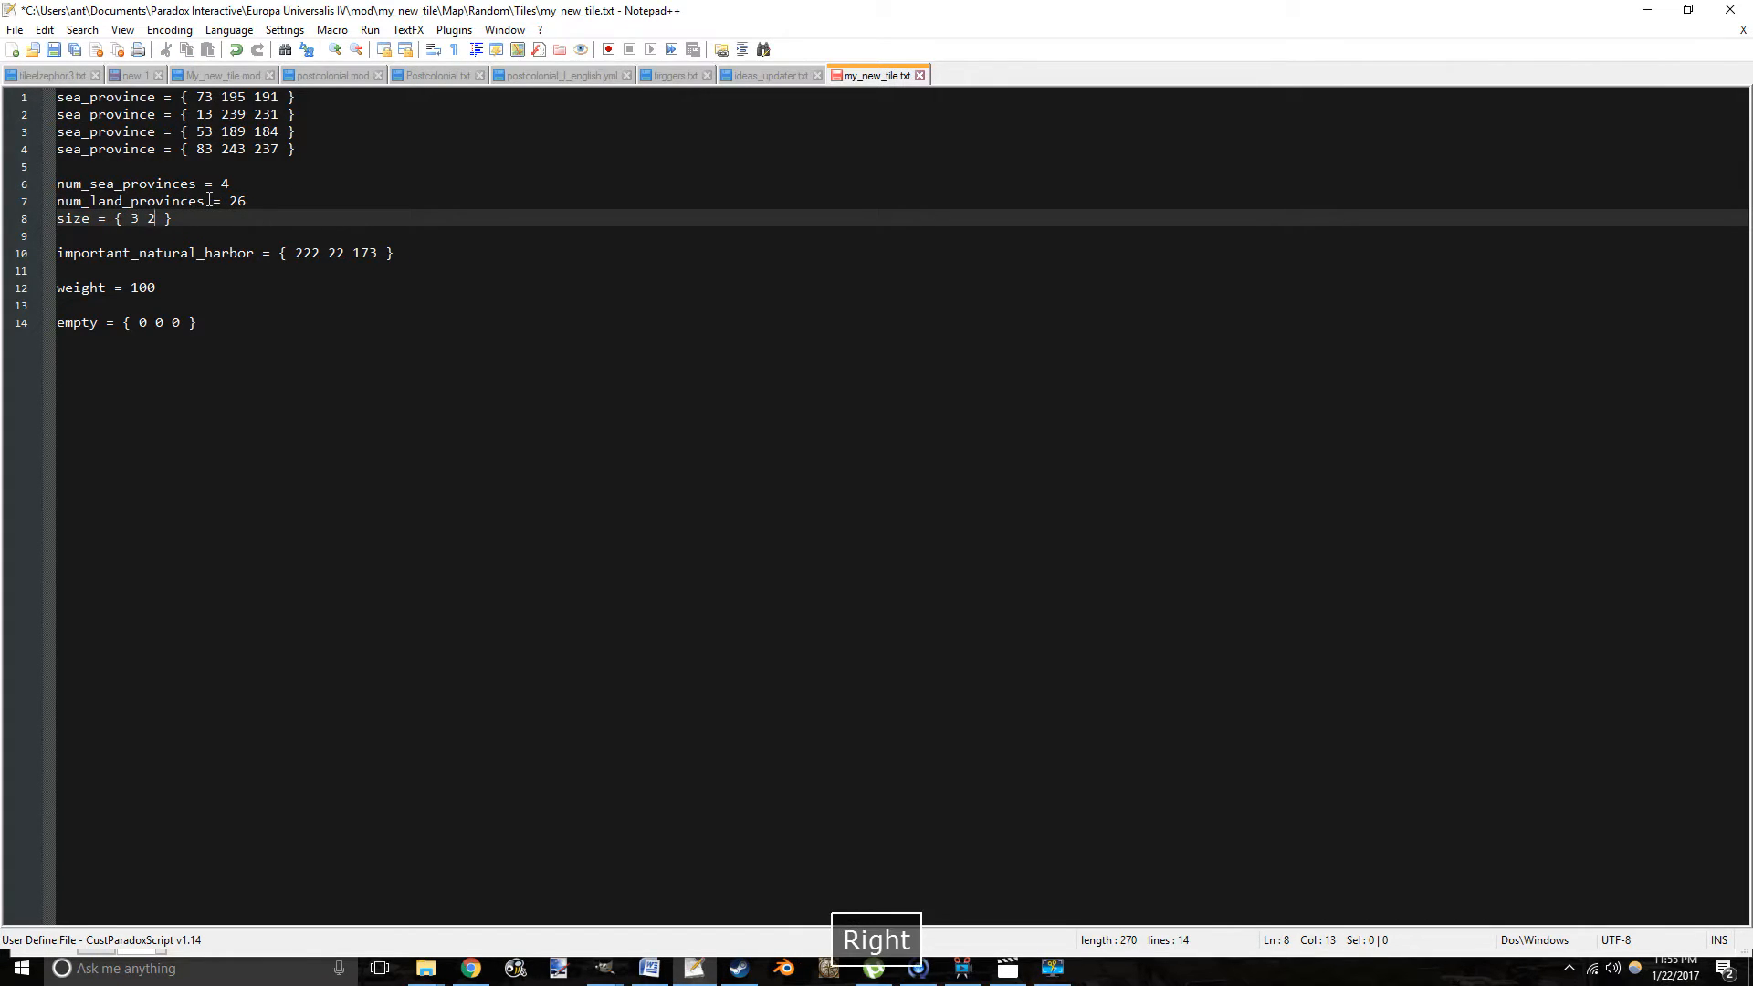
pyautogui.press('Delete')
pyautogui.write('4')
pyautogui.press('BackSpace')
pyautogui.write('3')
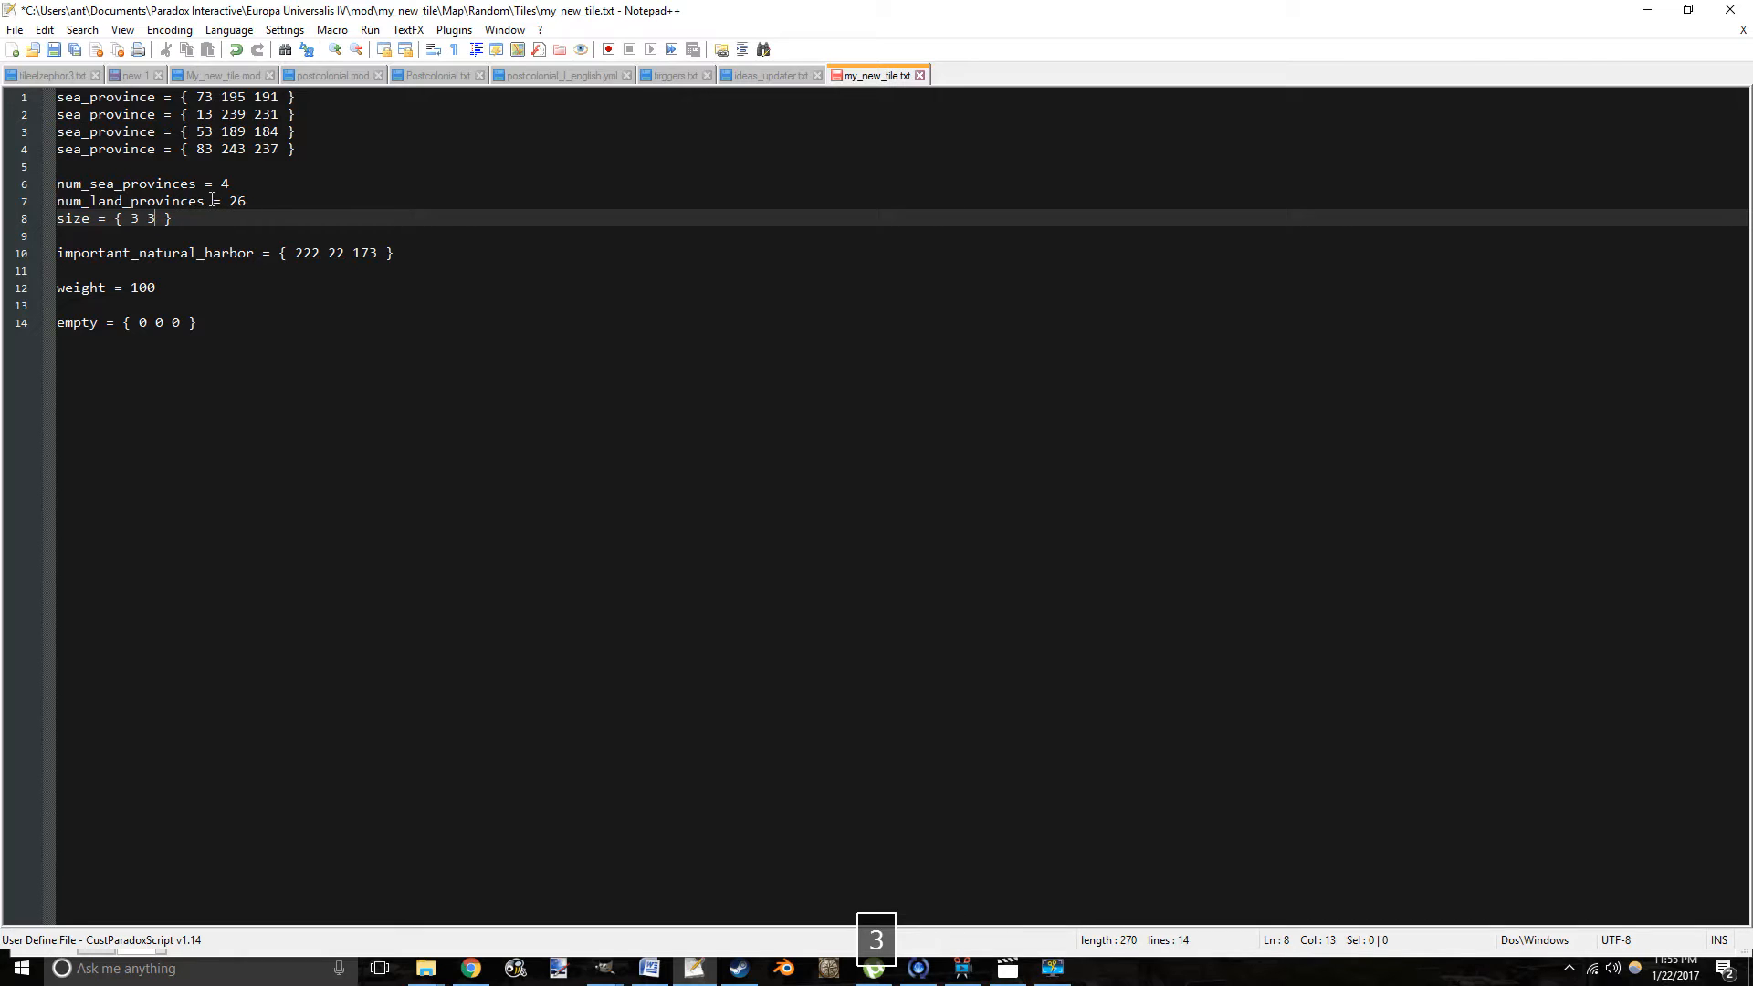
# Delete the important_natural_harbor line and set the weight entry to 1000000.
pyautogui.moveTo(435, 253); pyautogui.dragTo(50, 252)
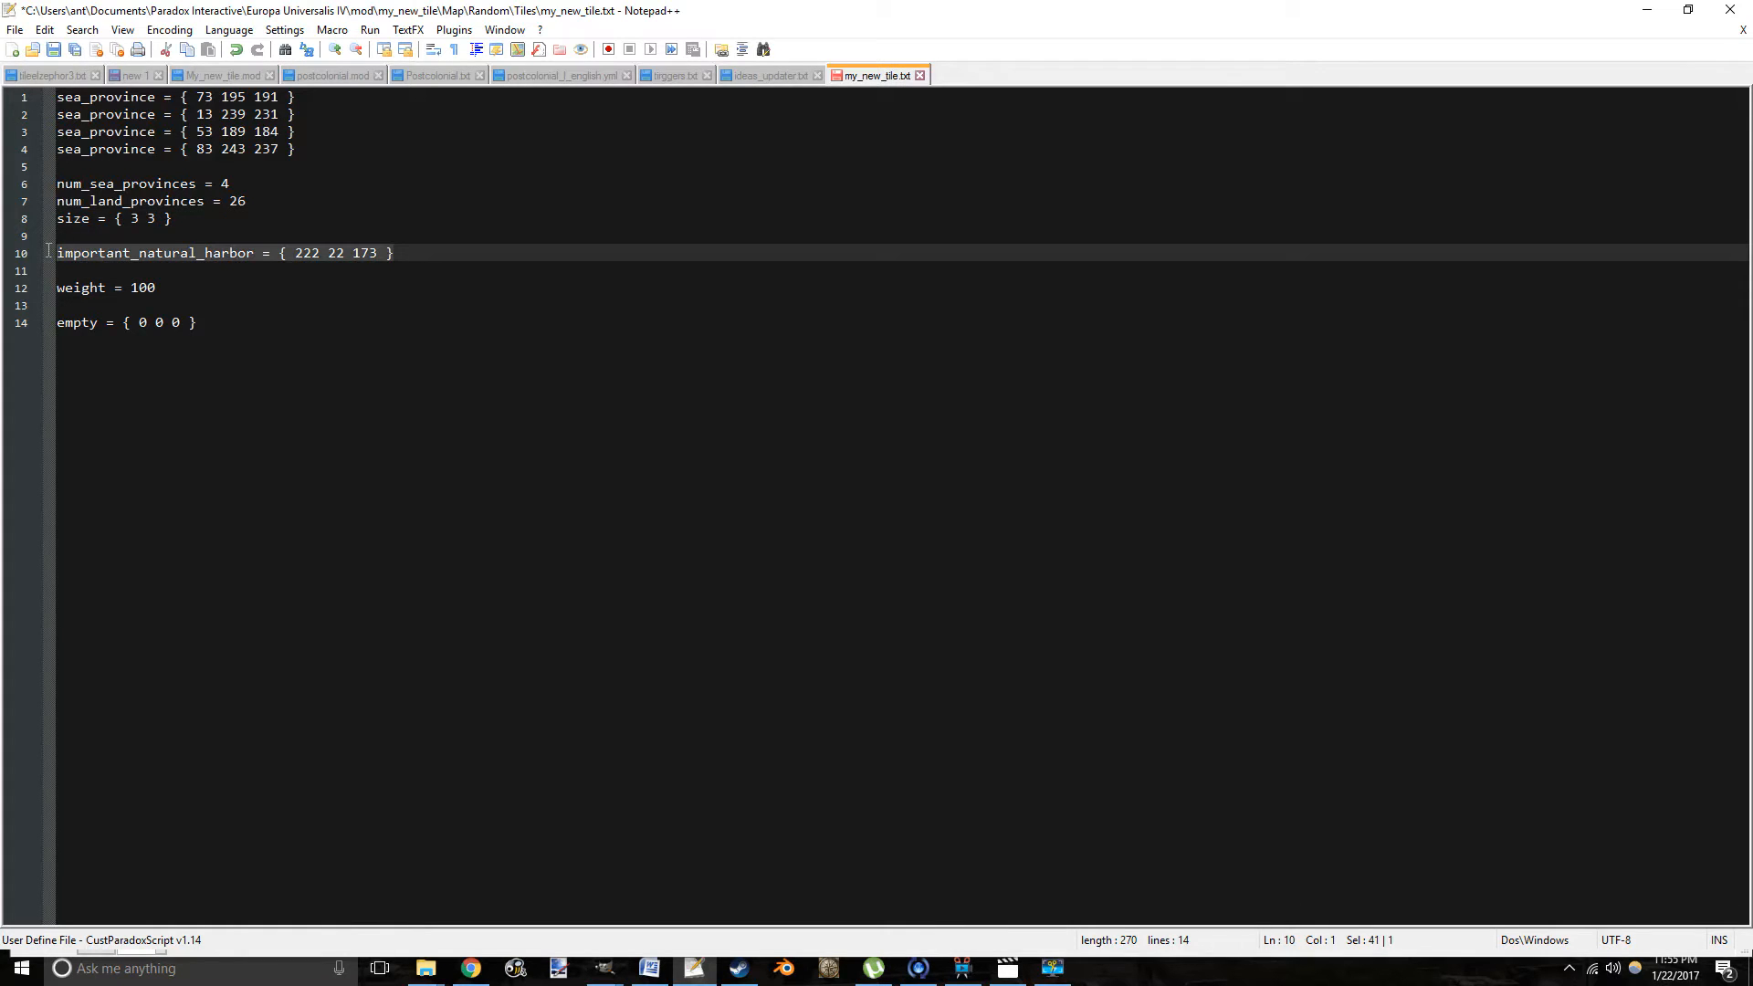
pyautogui.press('BackSpace')
pyautogui.press('BackSpace')
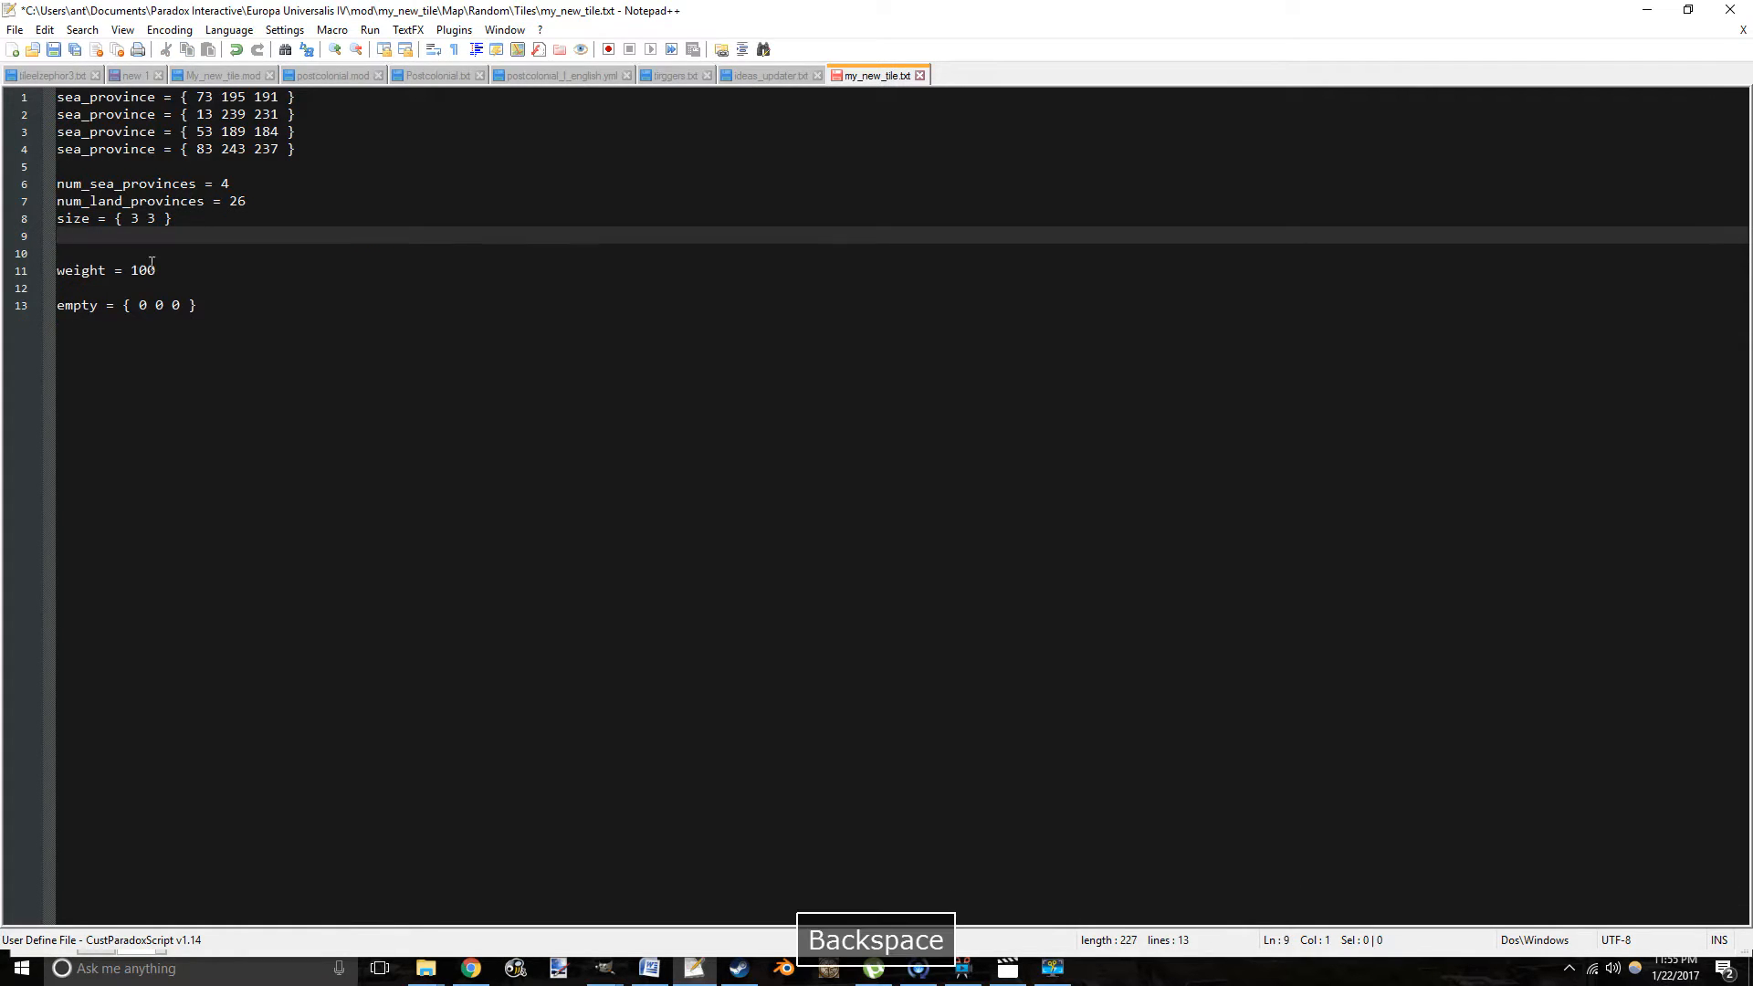
pyautogui.click(203, 268)
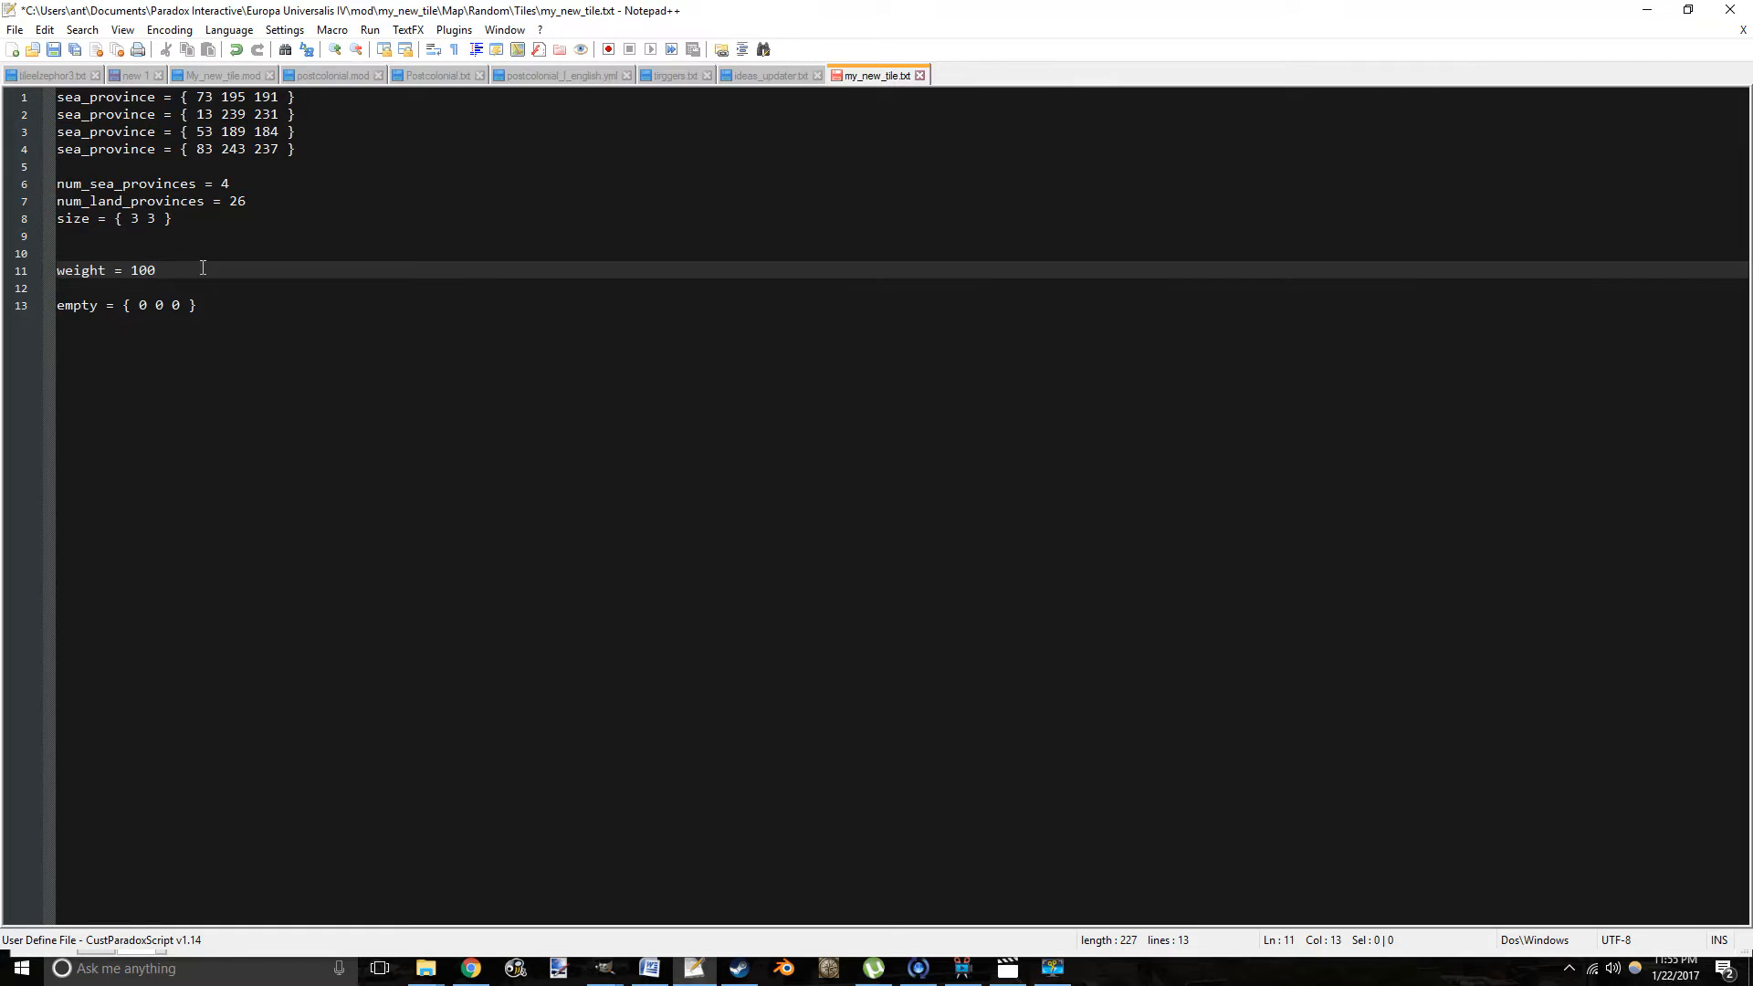
pyautogui.write('0000')
pyautogui.click(309, 150)
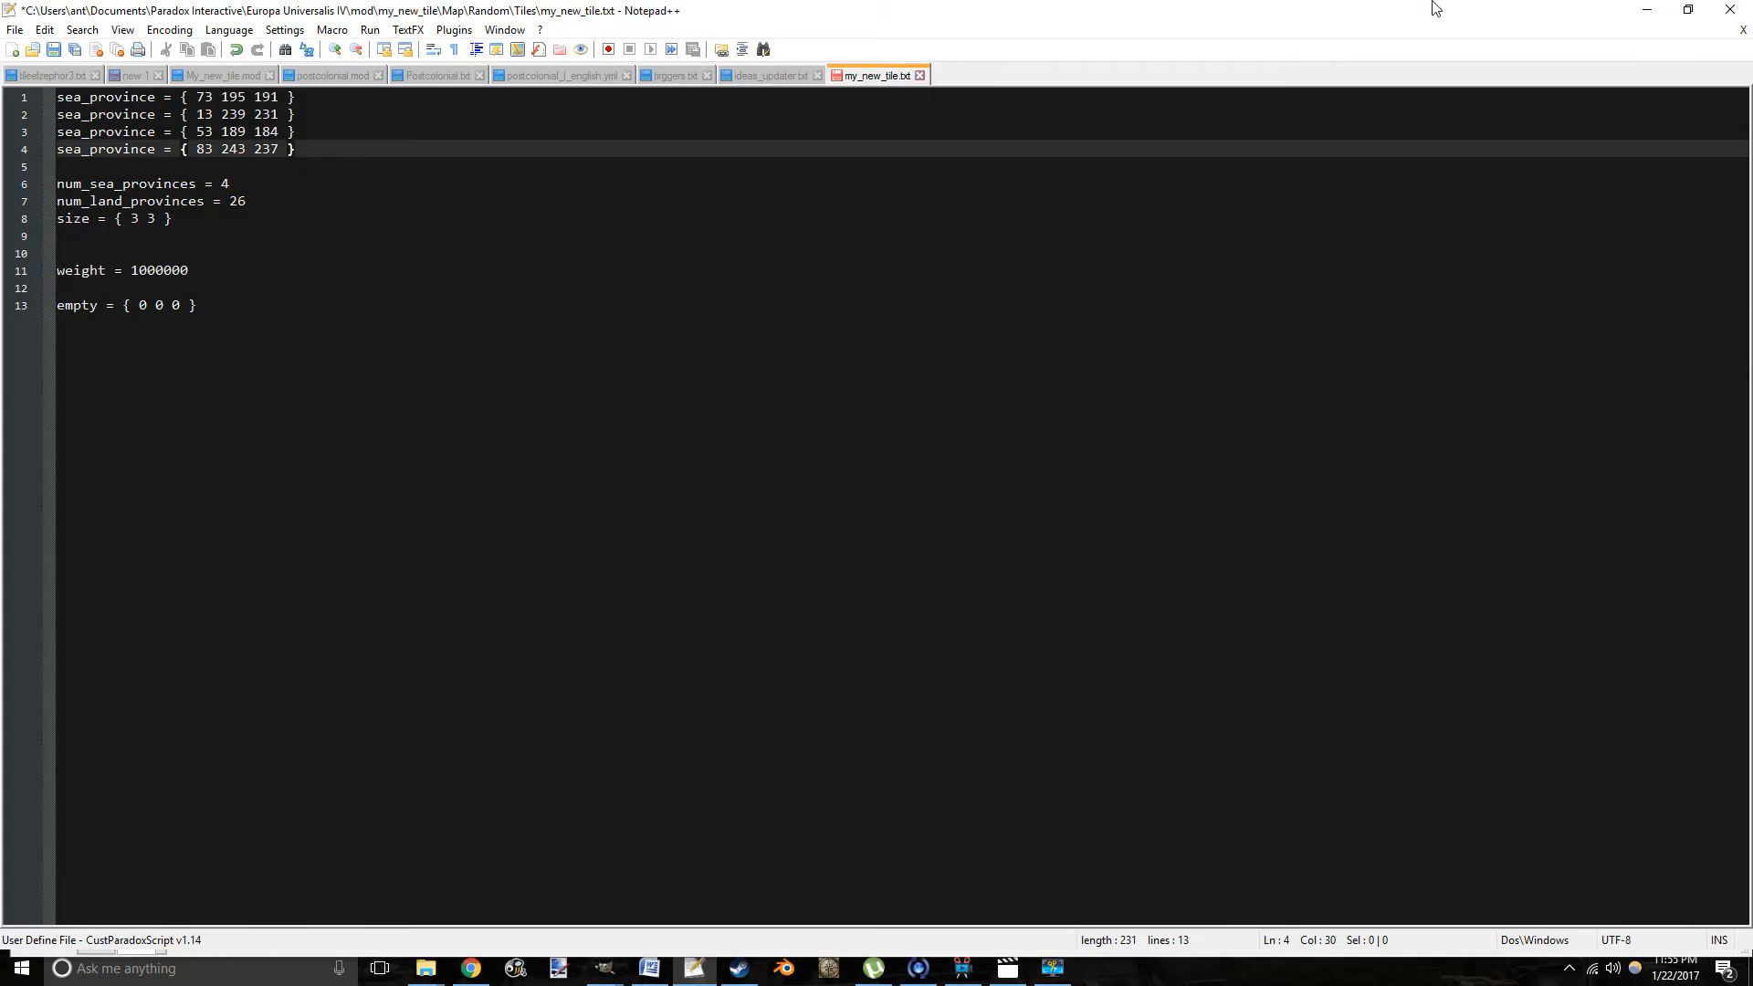
# Return to GIMP, choose the Pencil tool and make the Sea provinces layer active.
pyautogui.click(1648, 9)
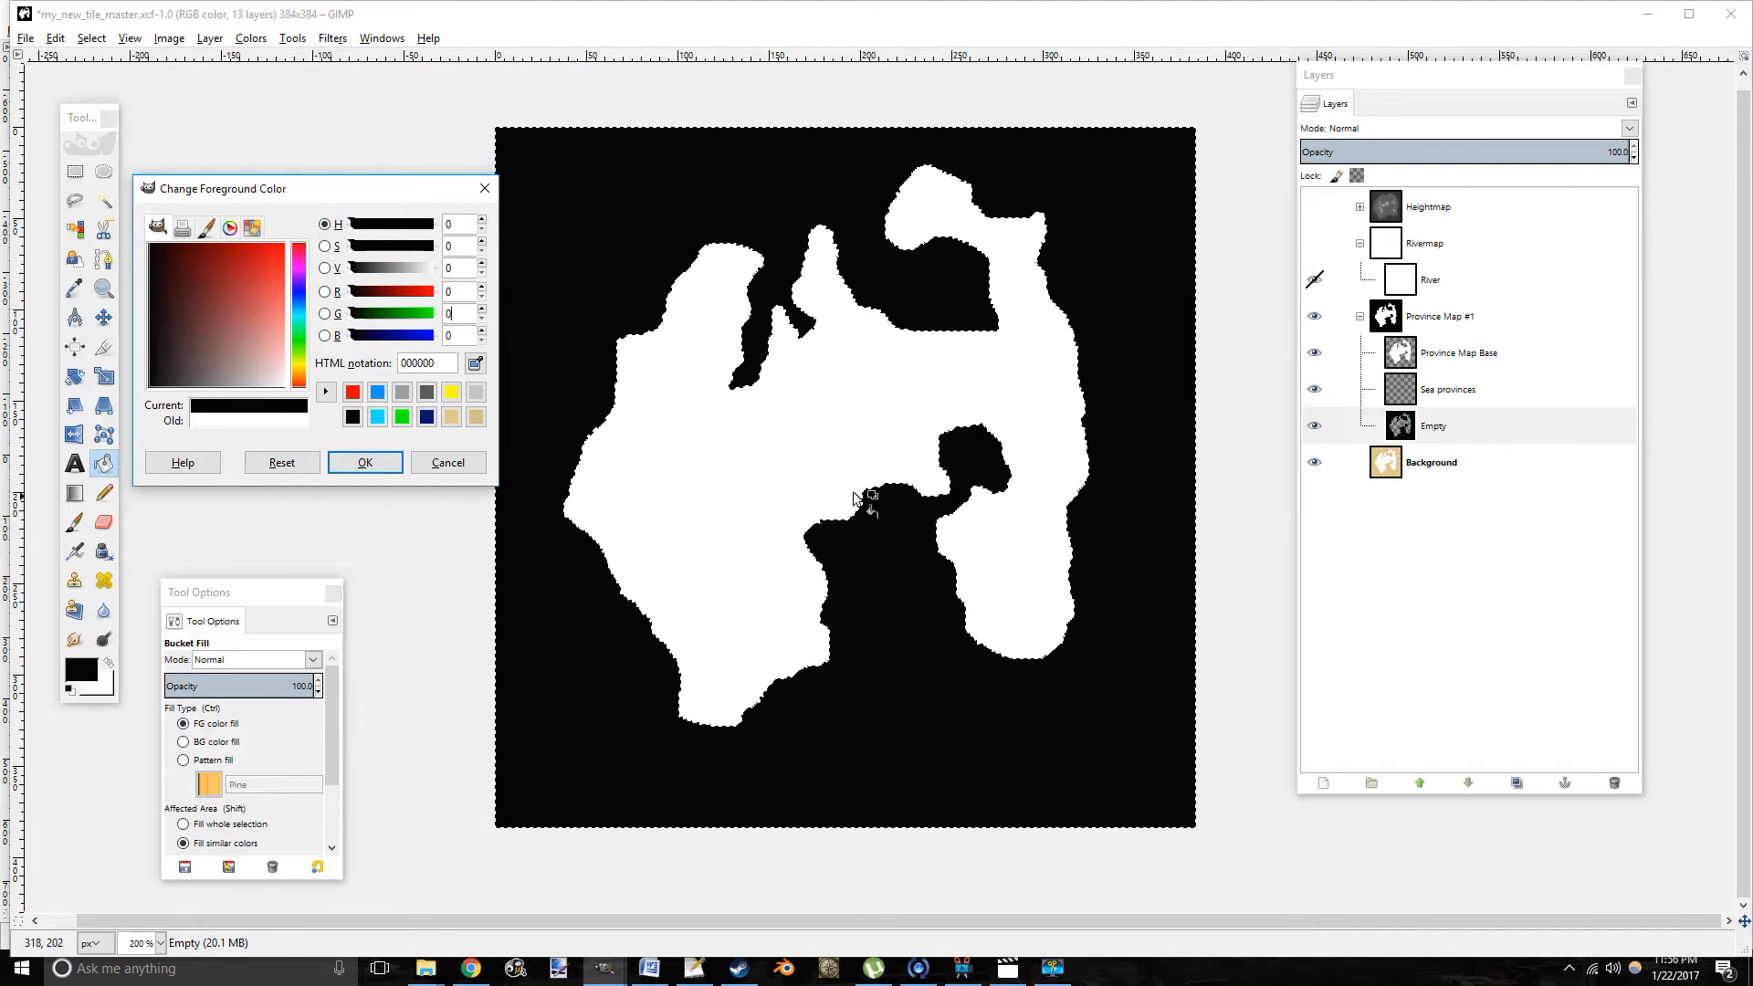
pyautogui.click(104, 494)
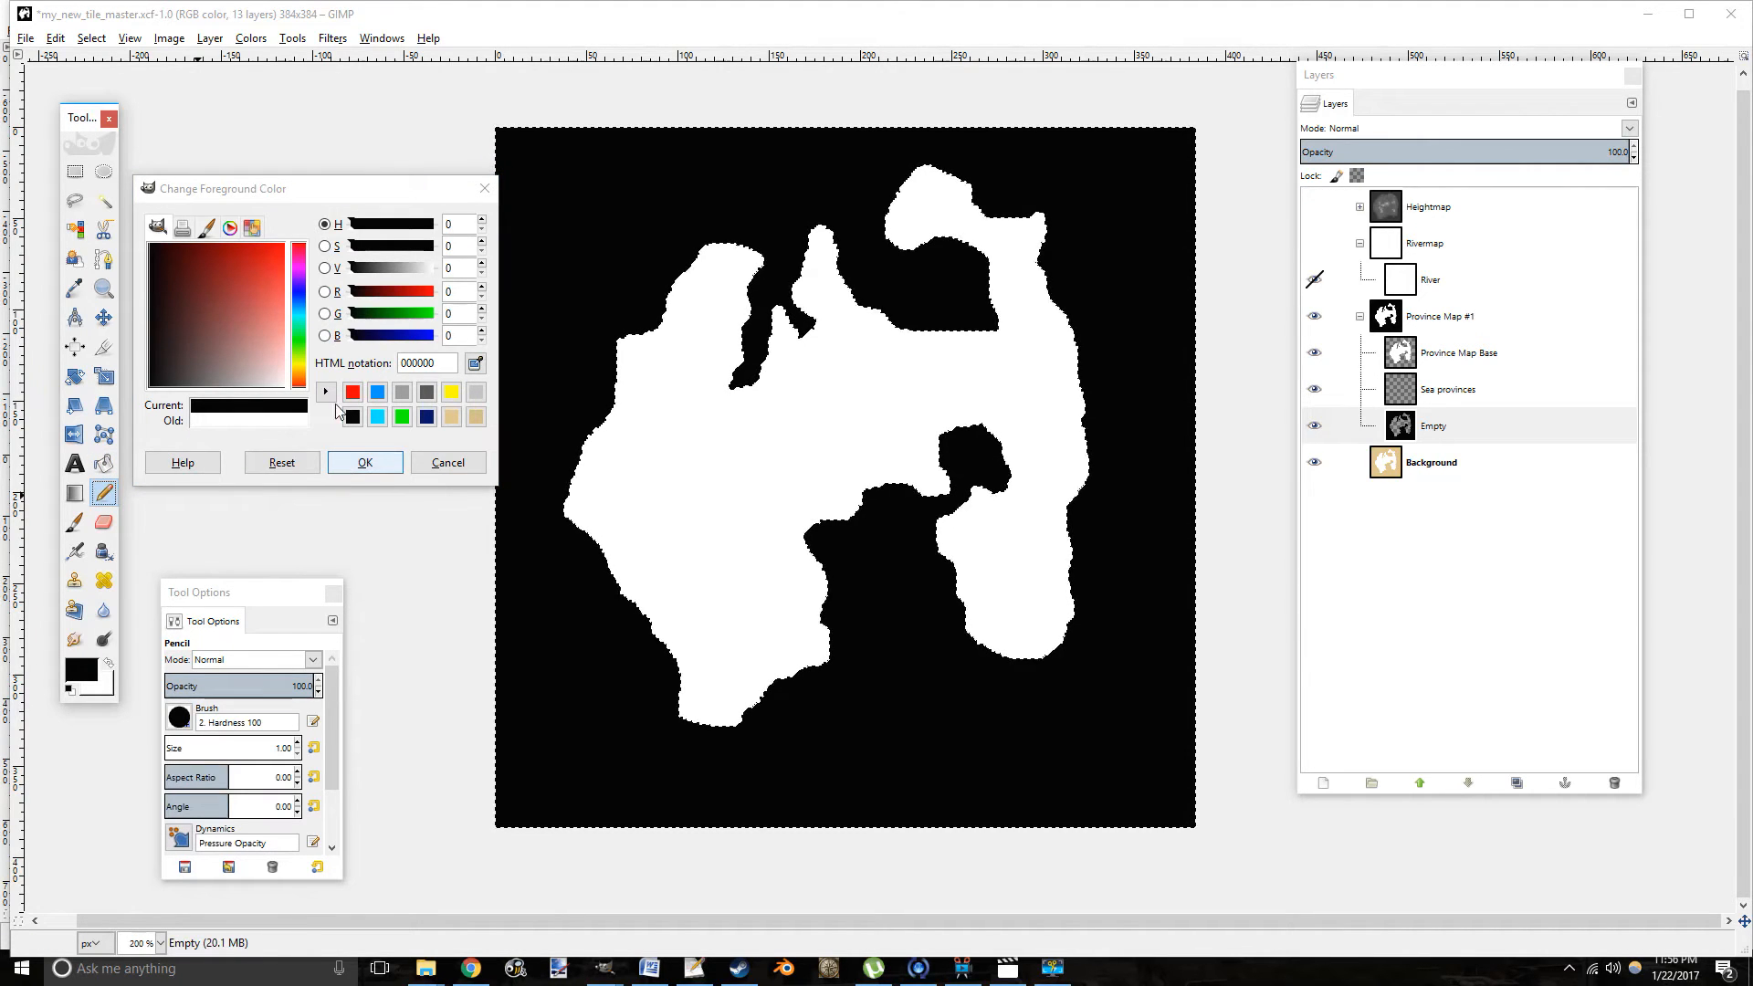
pyautogui.click(1521, 393)
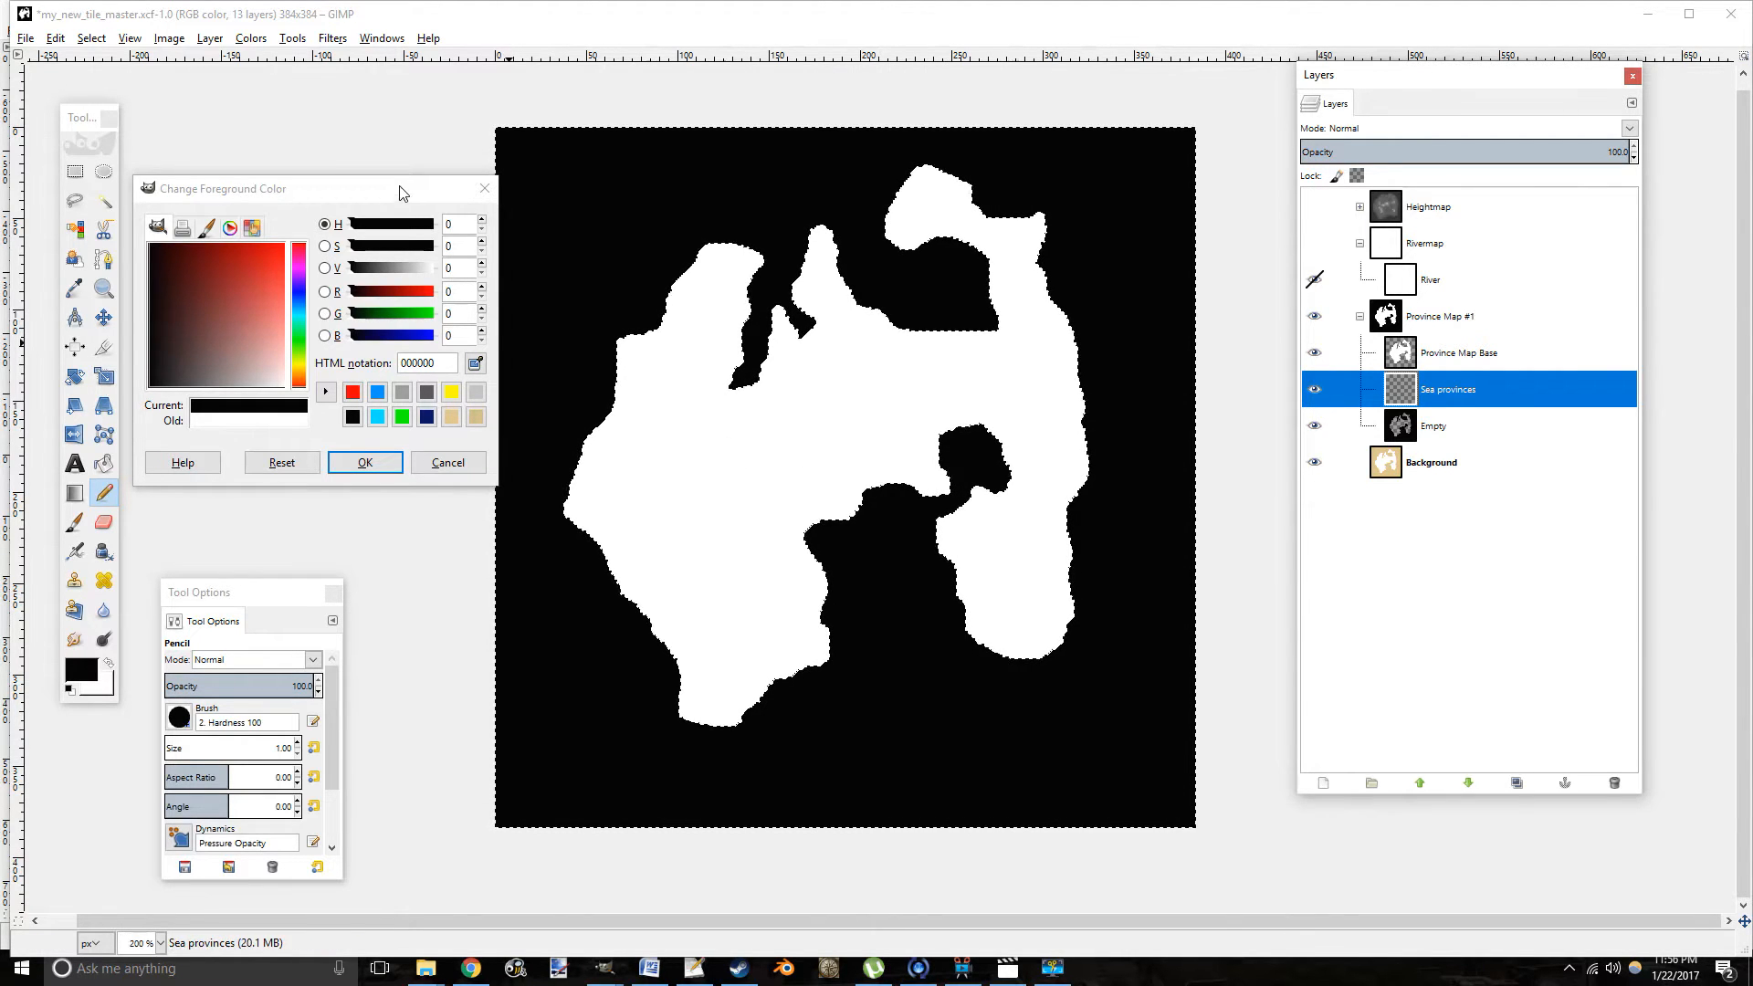
# Set the pencil's foreground colour to cyan 00ffff, using hue 180, saturation 100 and value 100.
pyautogui.moveTo(367, 197); pyautogui.dragTo(296, 152)
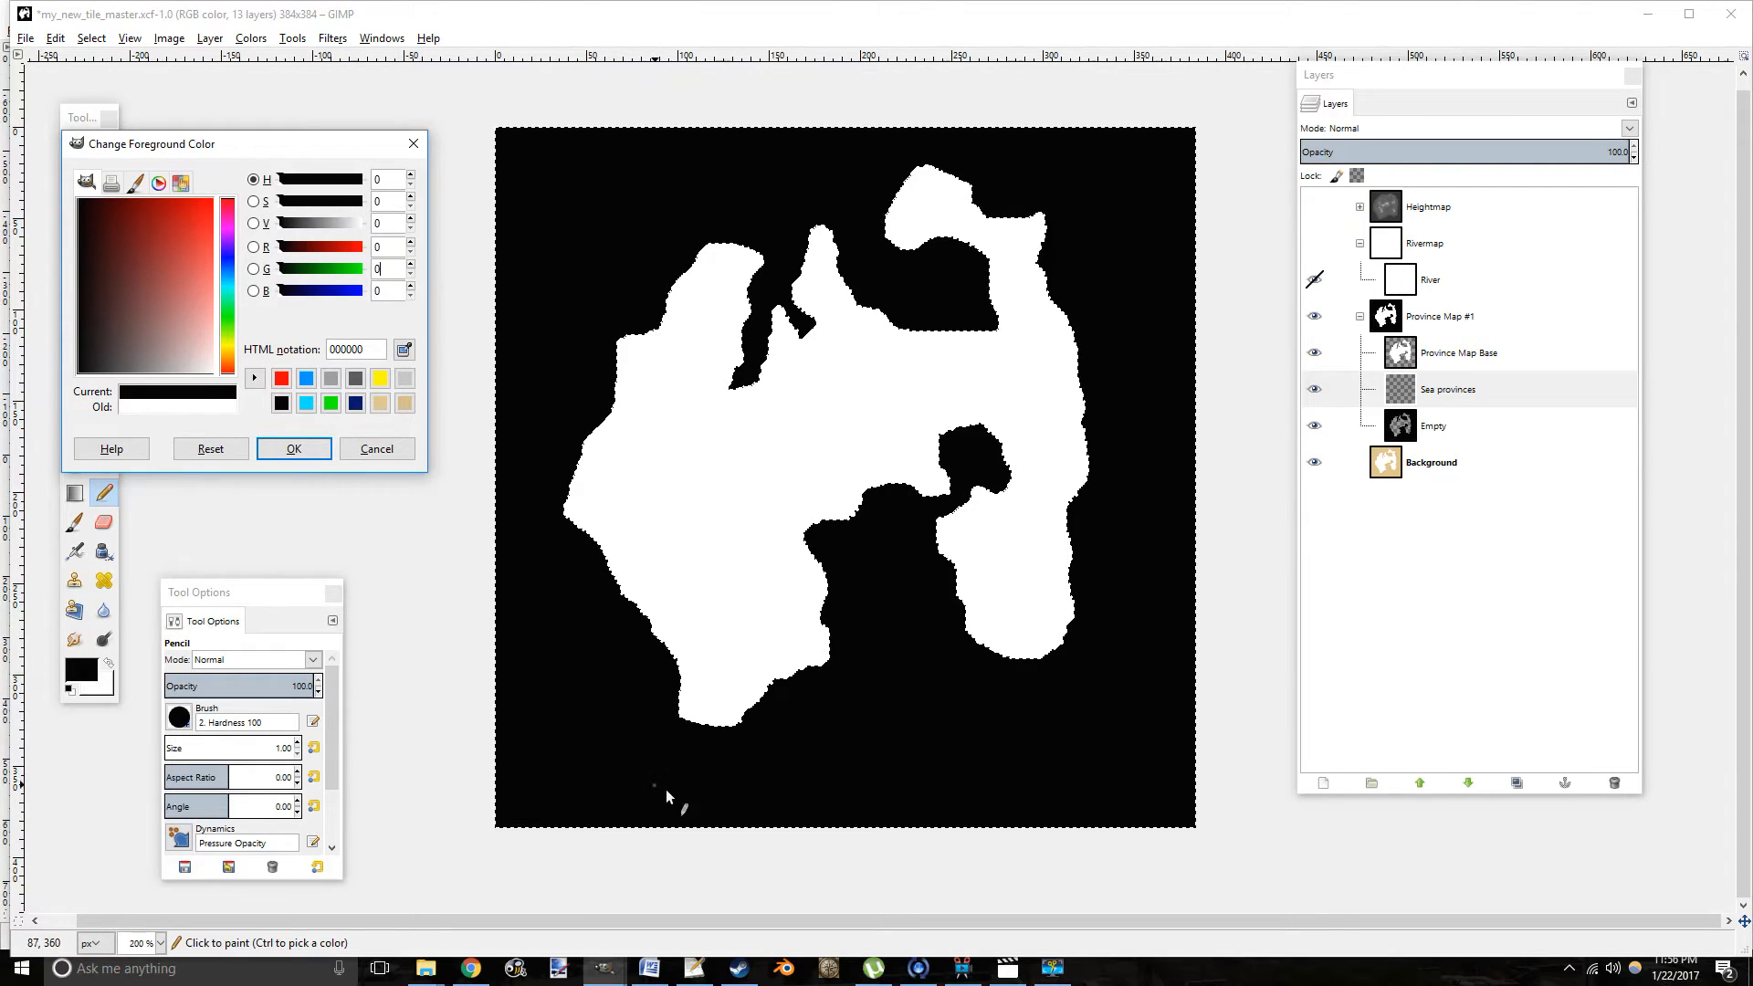
pyautogui.click(399, 180)
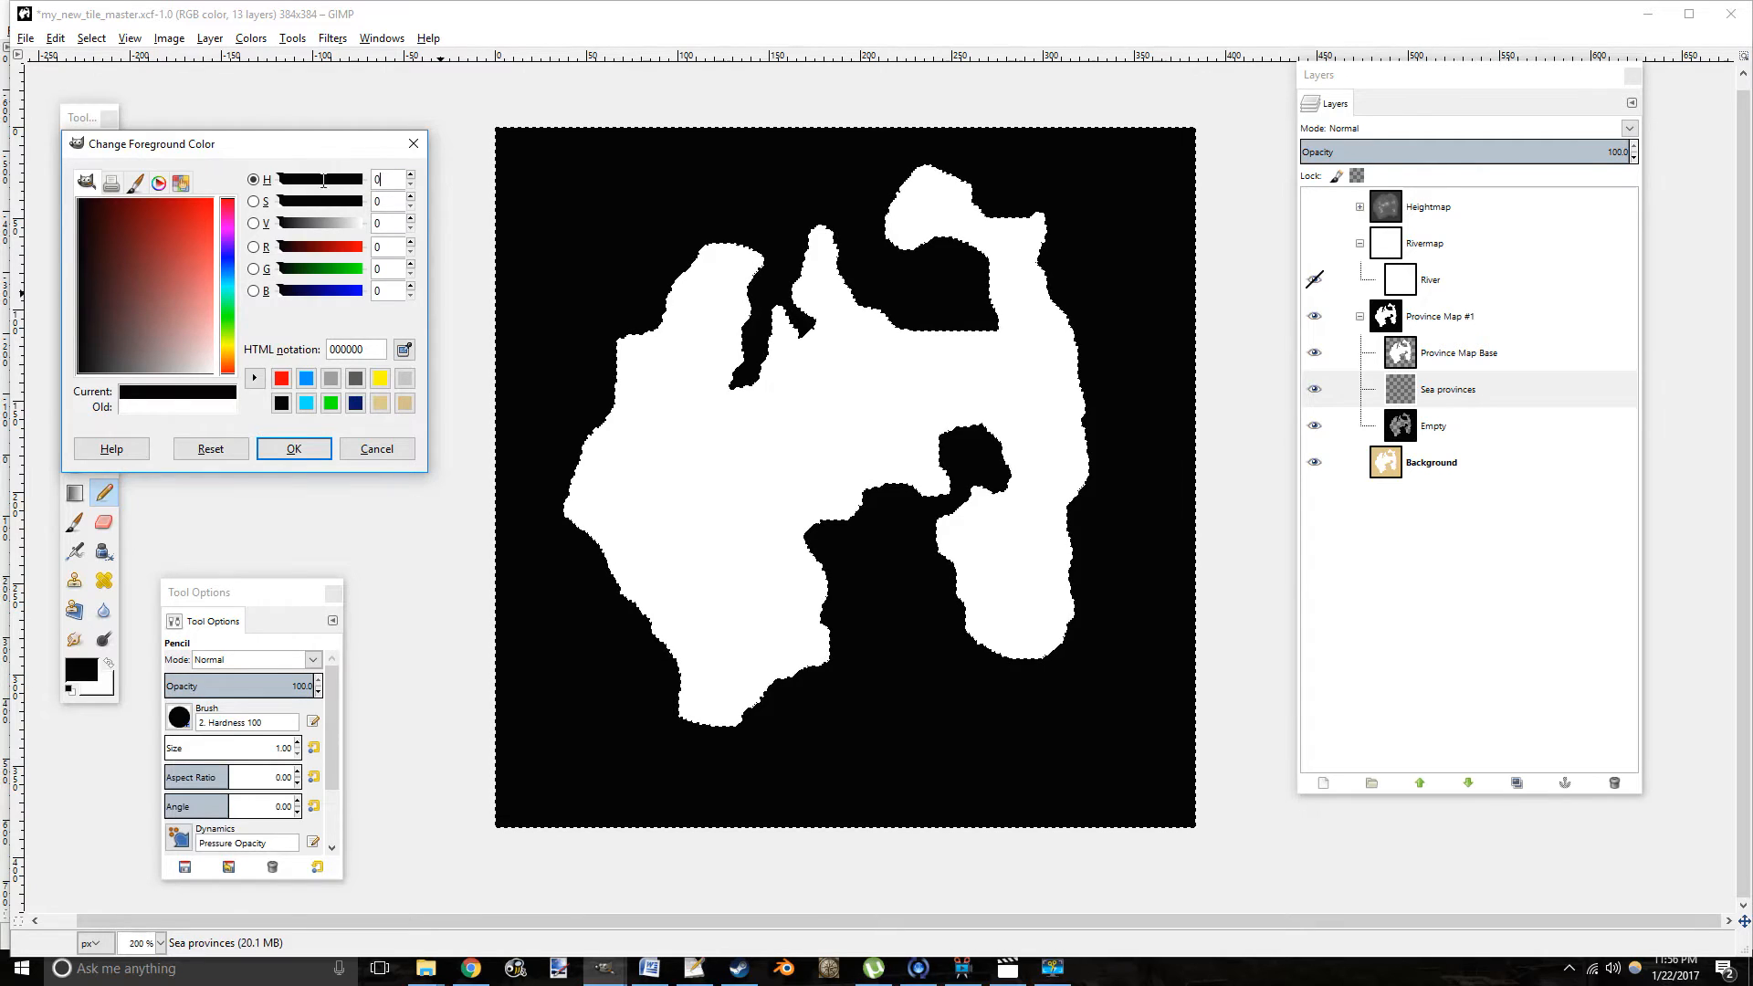
pyautogui.press('BackSpace')
pyautogui.write('180')
pyautogui.press('Return')
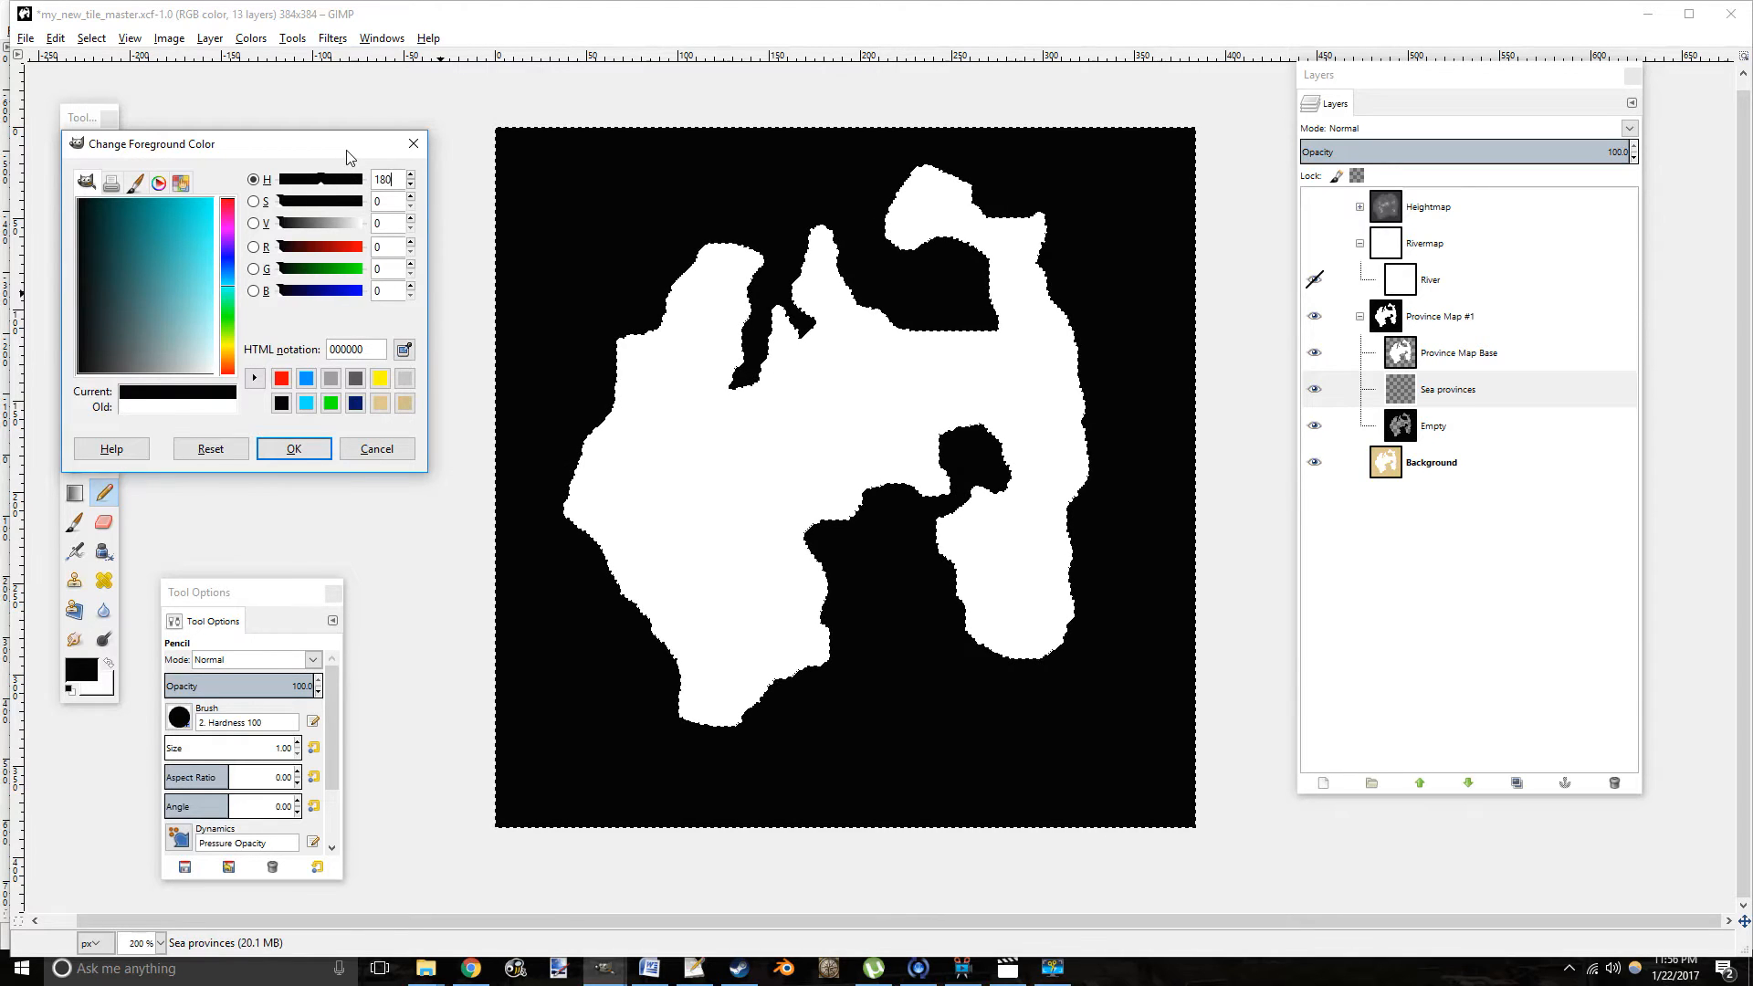
pyautogui.click(284, 201)
pyautogui.moveTo(288, 202)
pyautogui.mouseDown()
pyautogui.moveTo(375, 208)
pyautogui.moveTo(337, 224)
pyautogui.moveTo(370, 225)
pyautogui.mouseUp()
pyautogui.click(112, 495)
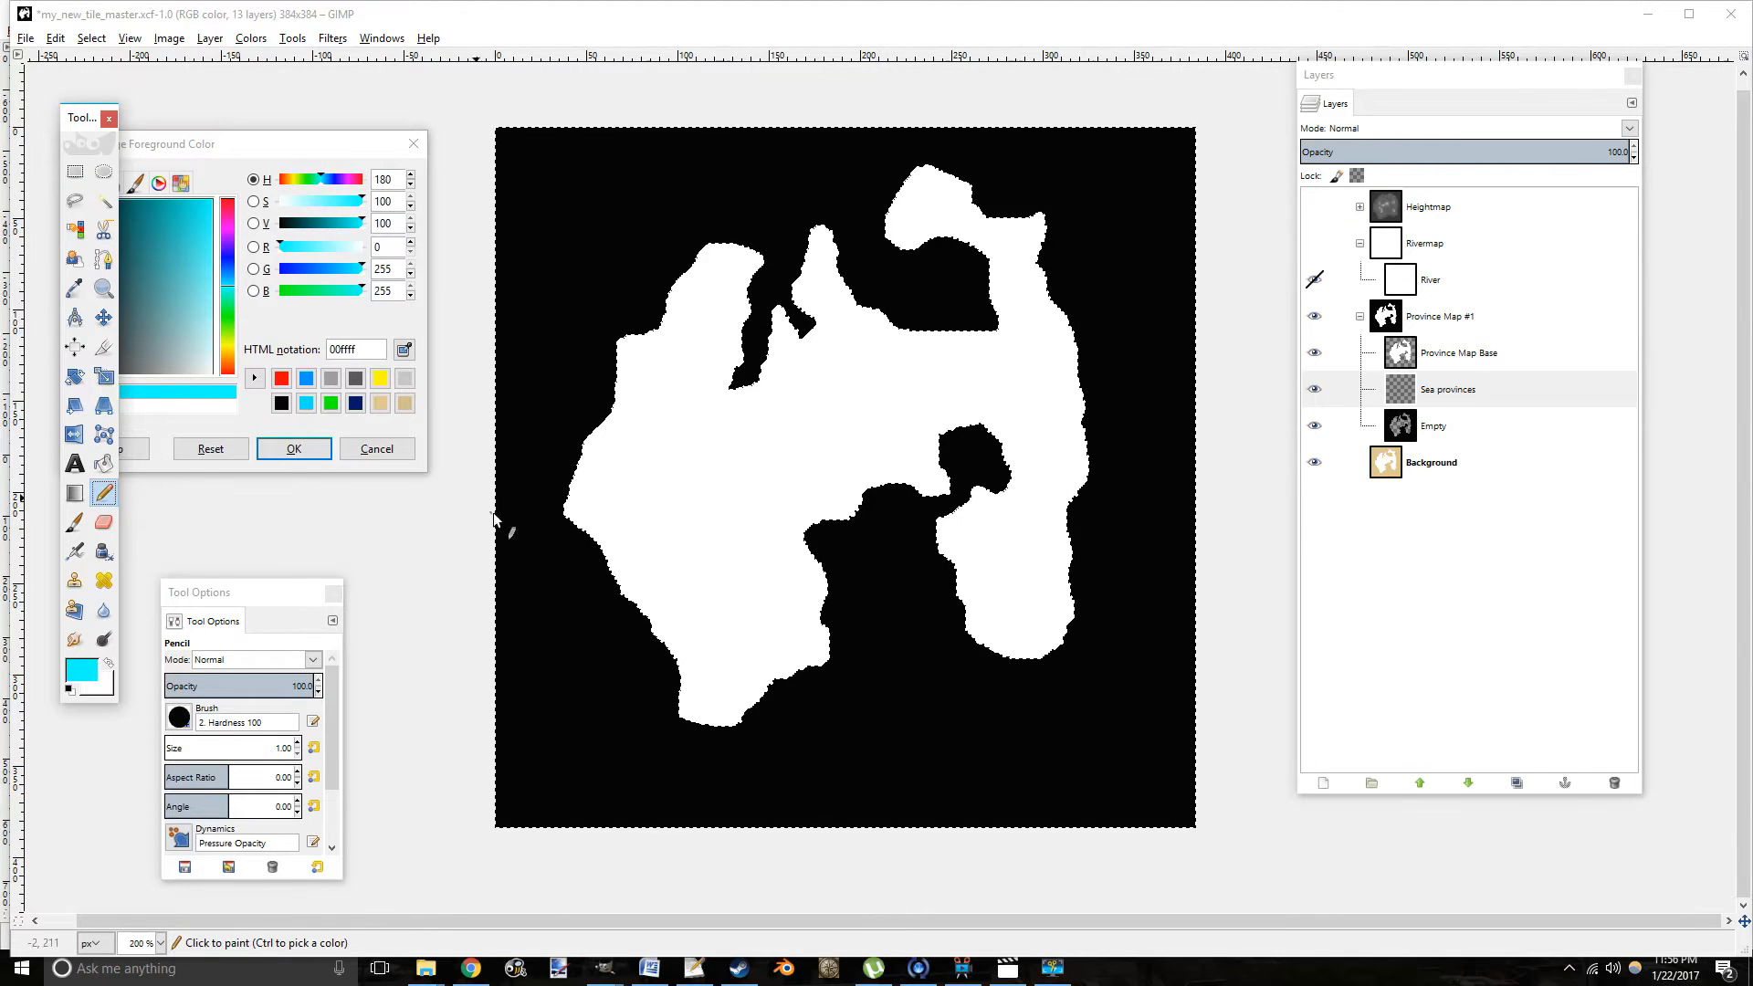
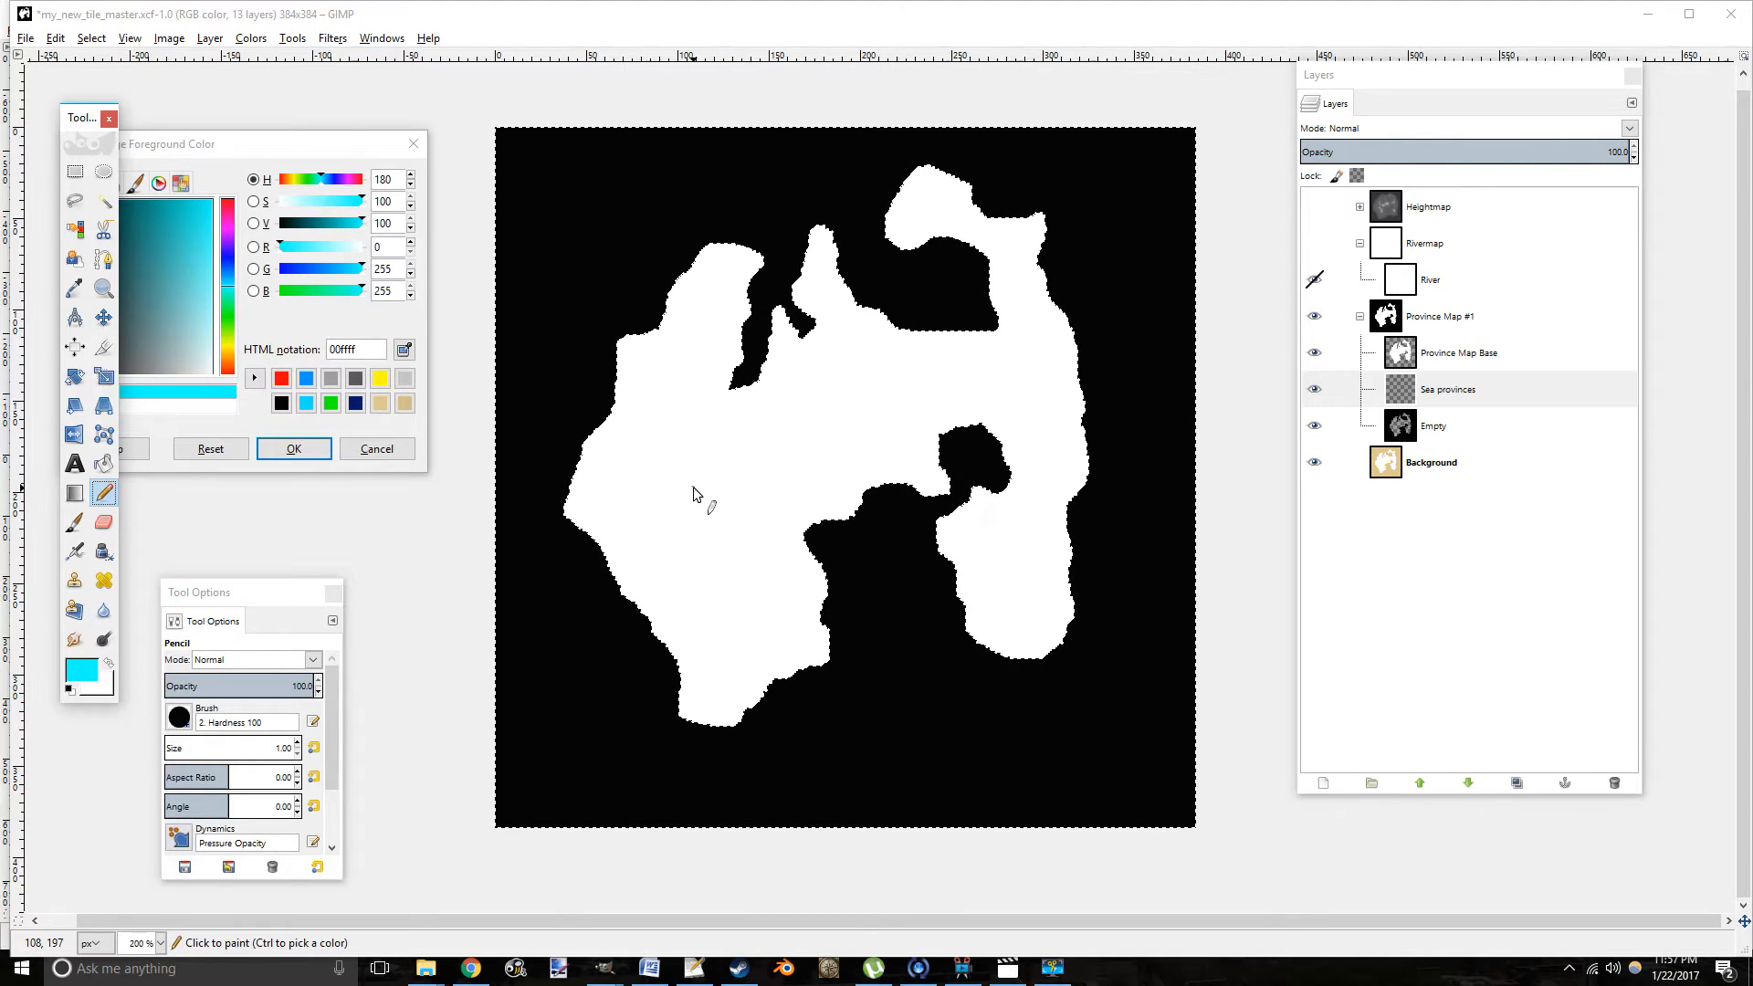
# Select the whole canvas and make Sea provinces the active layer for drawing.
pyautogui.hotkey('ctrl', 'a')
pyautogui.moveTo(686, 456); pyautogui.dragTo(707, 420)
pyautogui.click(1460, 392)
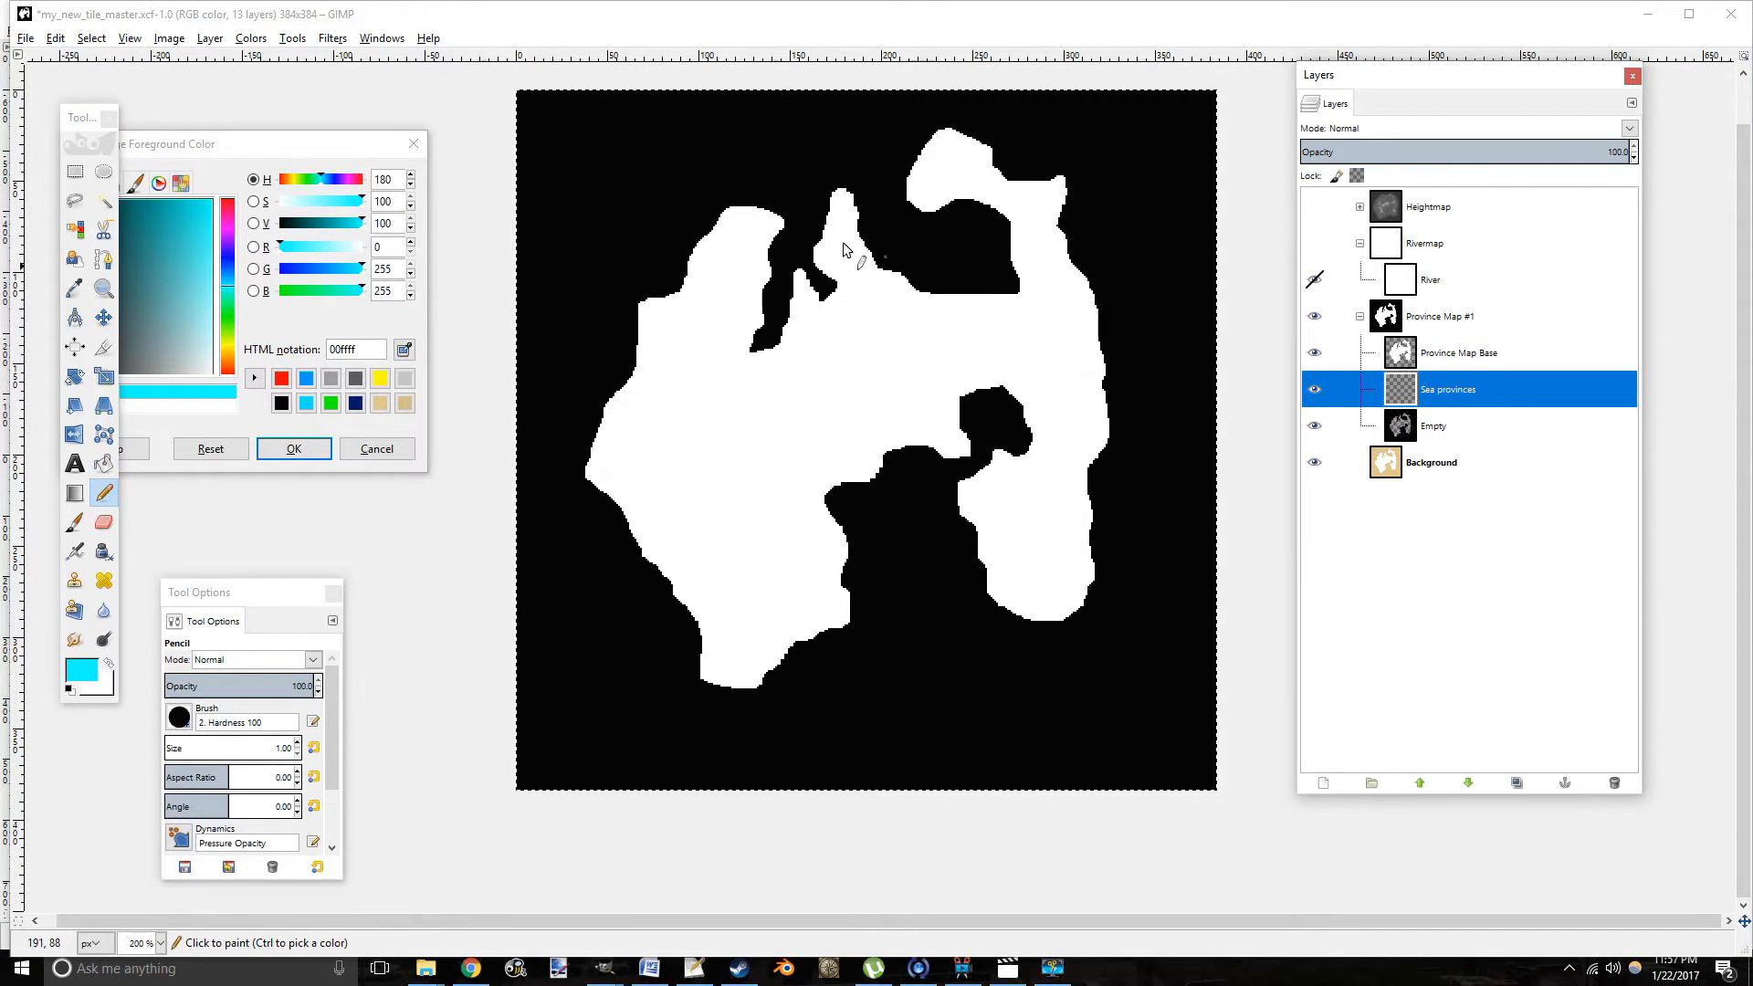
pyautogui.click(1422, 429)
pyautogui.click(1438, 390)
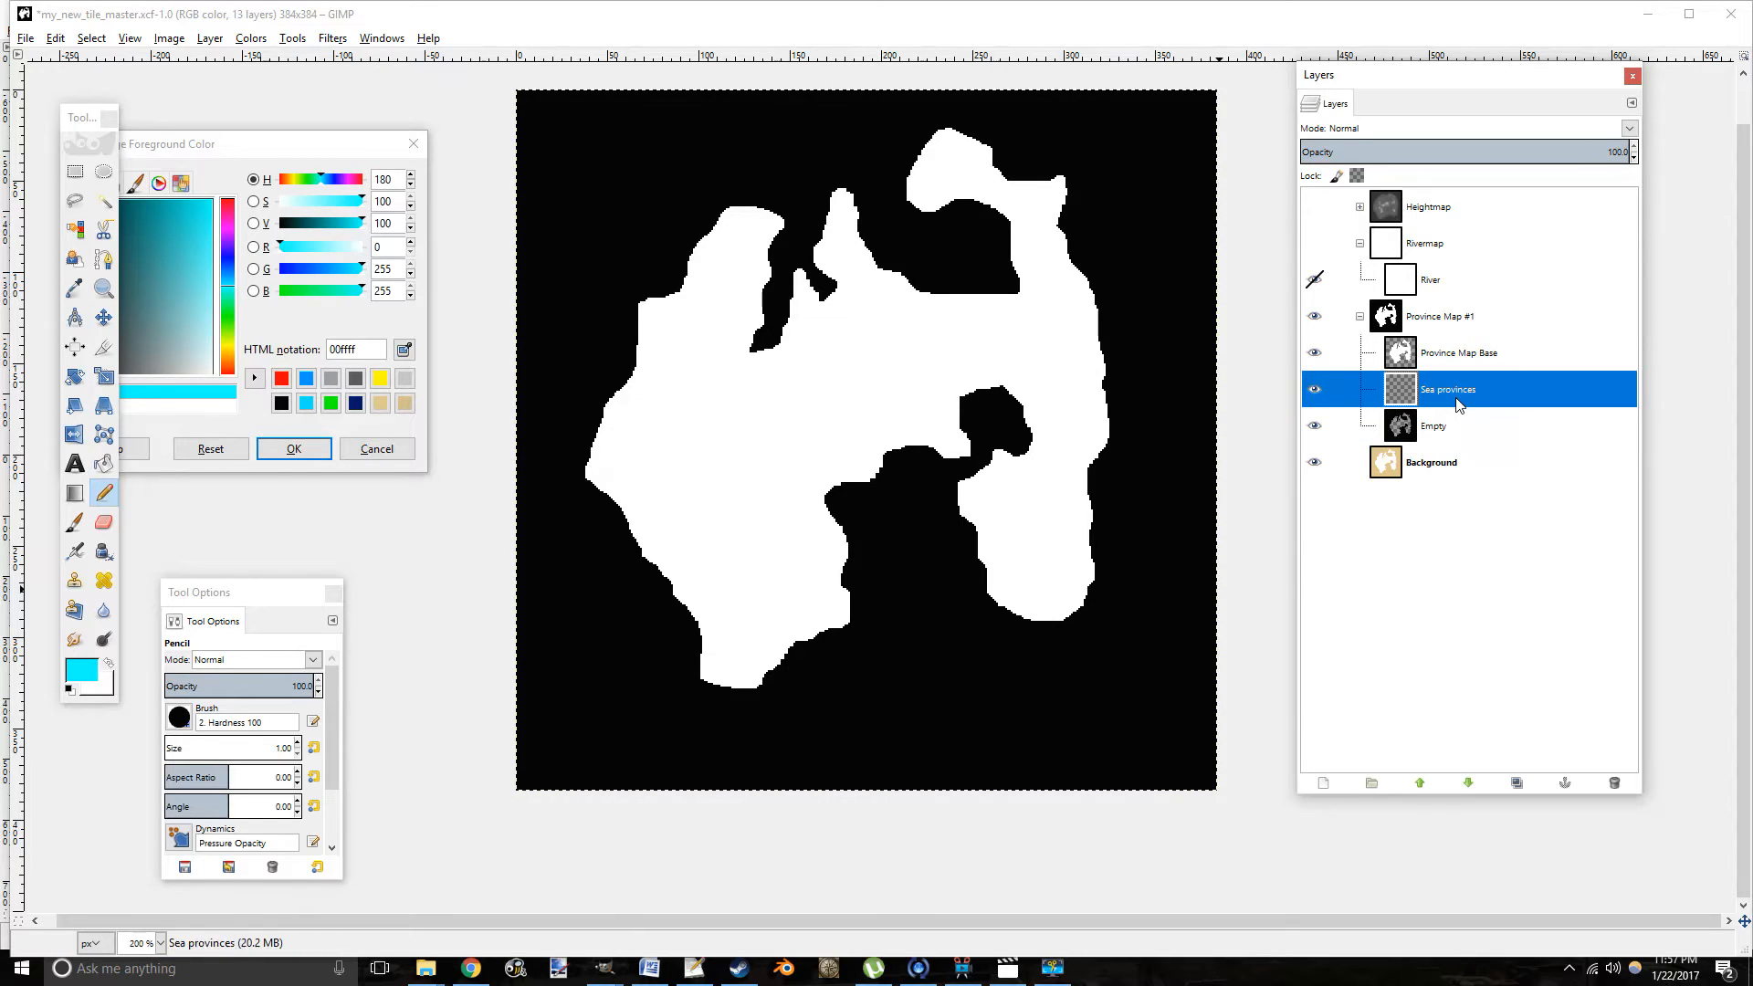
# Pencil an open cyan outline of connected straight lines around the landmass's southwestern coast on the Sea provinces layer.
pyautogui.click(731, 447)
pyautogui.press('shift')
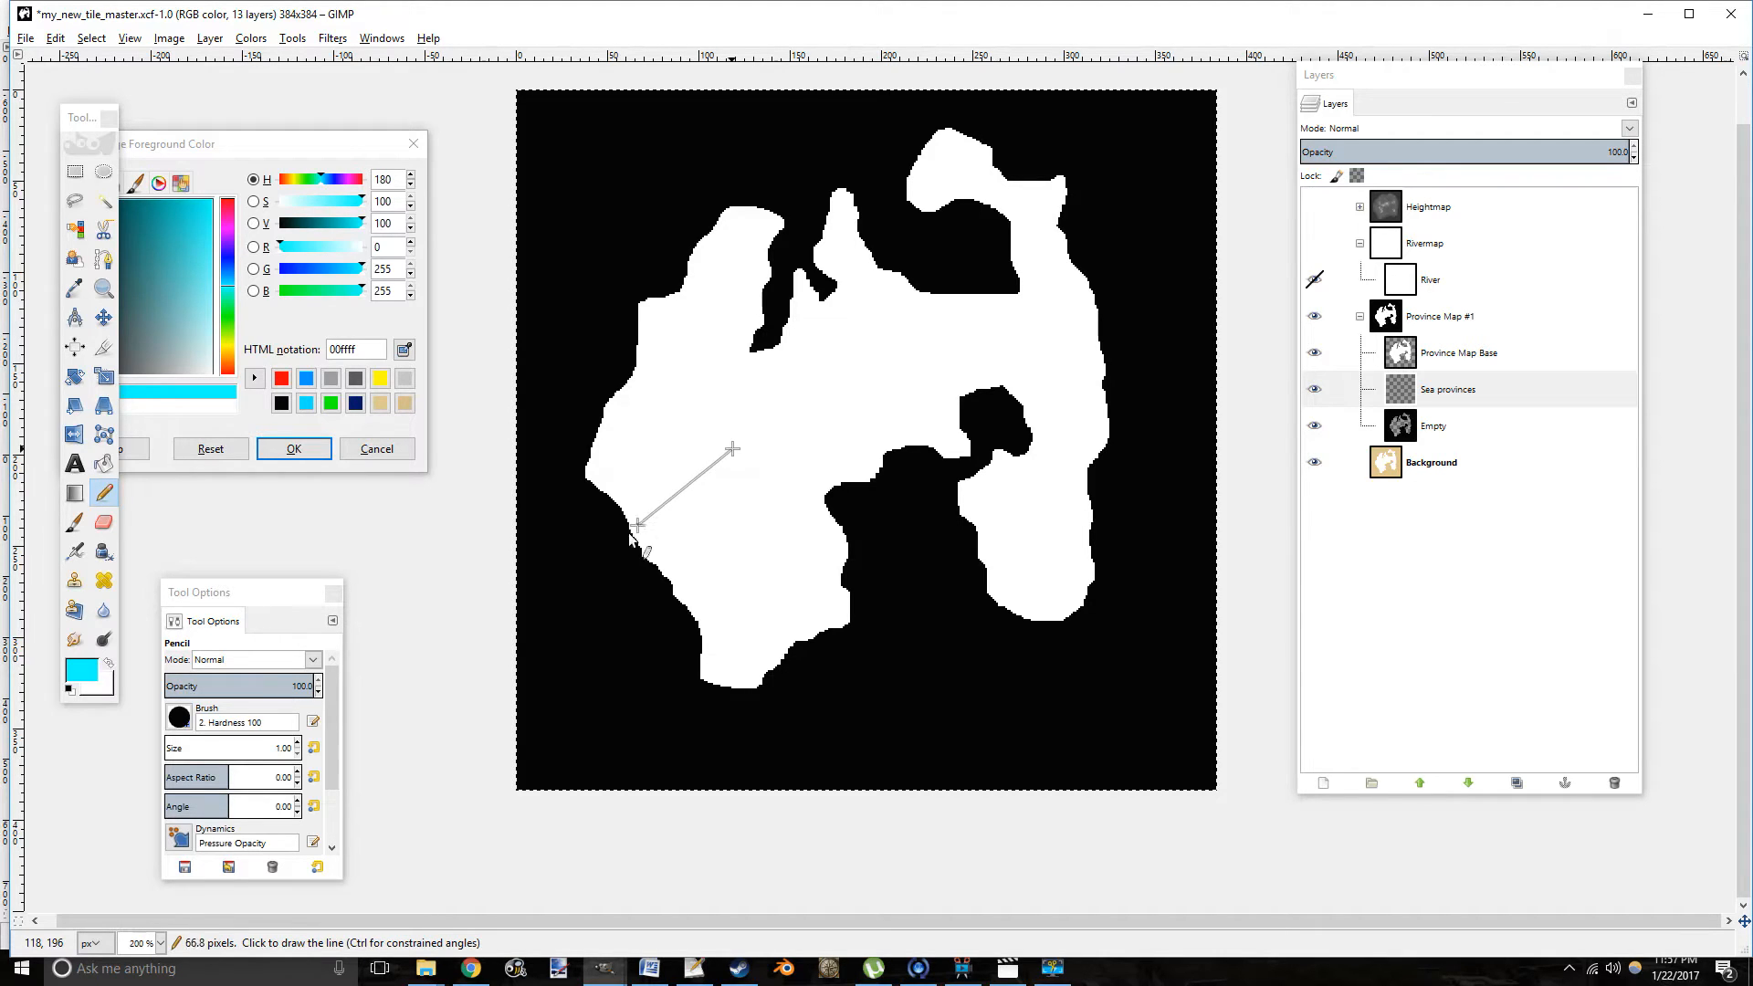
pyautogui.keyDown('shift'); pyautogui.click(573, 578); pyautogui.keyUp('shift')
pyautogui.keyDown('shift'); pyautogui.click(691, 749); pyautogui.keyUp('shift')
pyautogui.keyDown('shift'); pyautogui.click(854, 673); pyautogui.keyUp('shift')
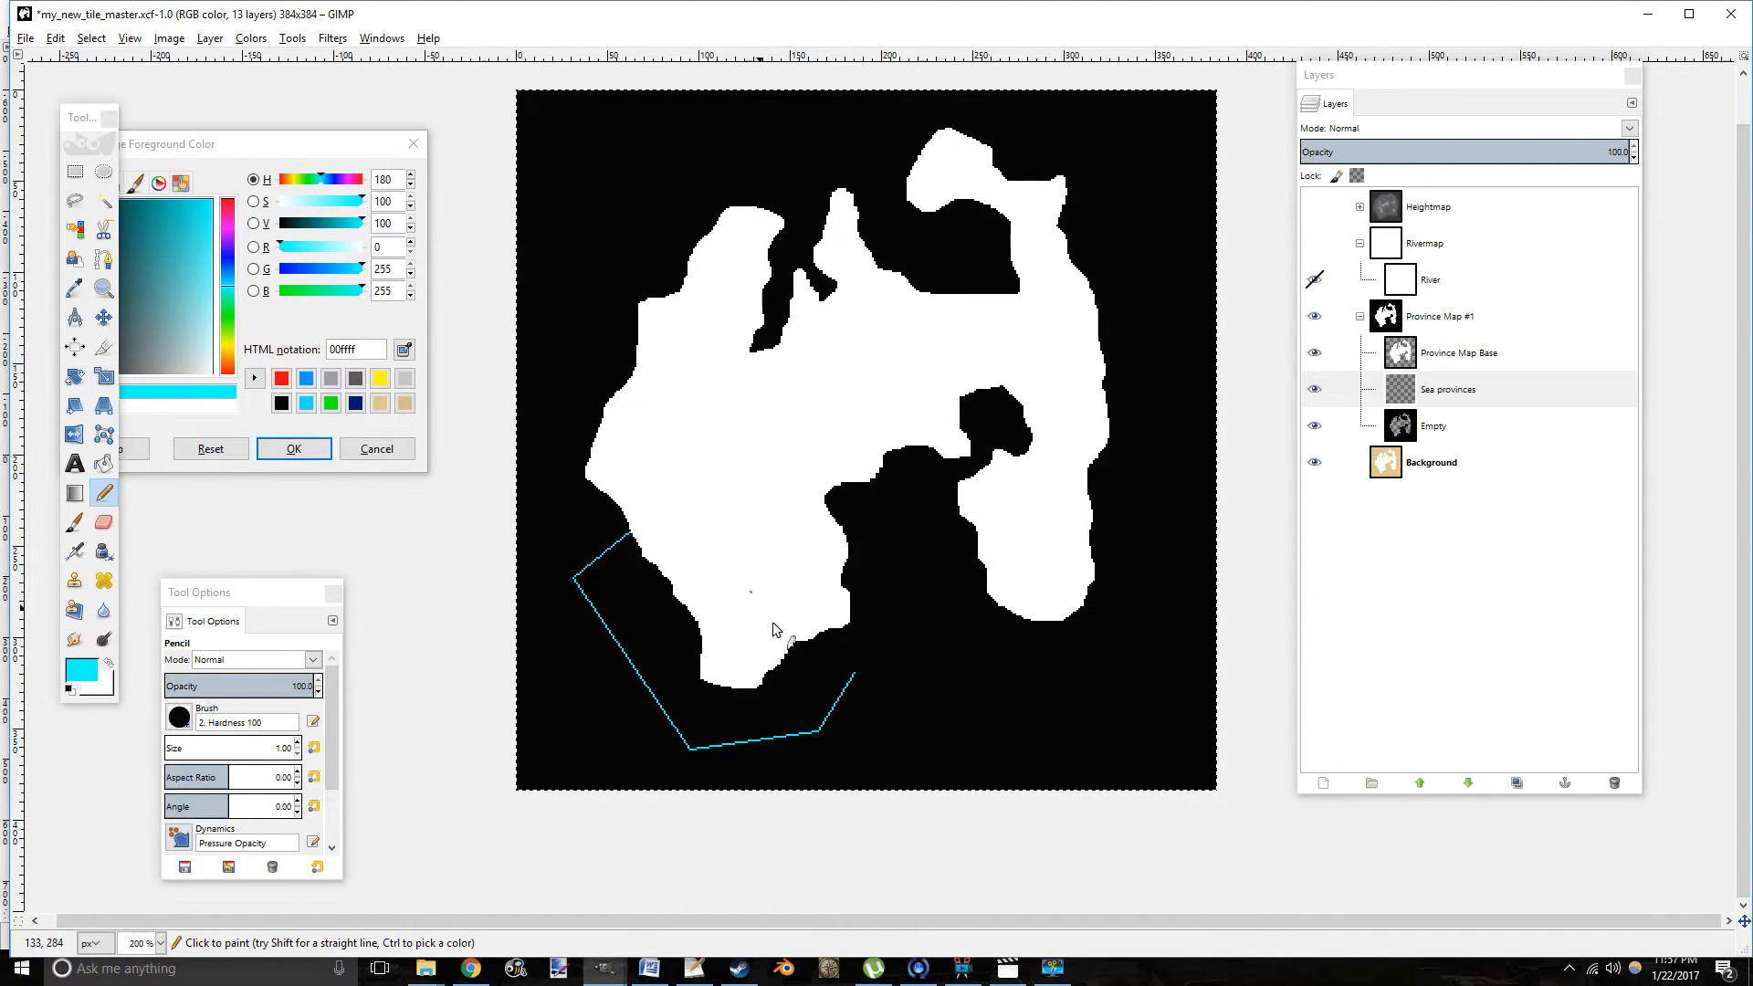
# Lower the Province Map Base layer's opacity to 67.9.
pyautogui.click(1460, 353)
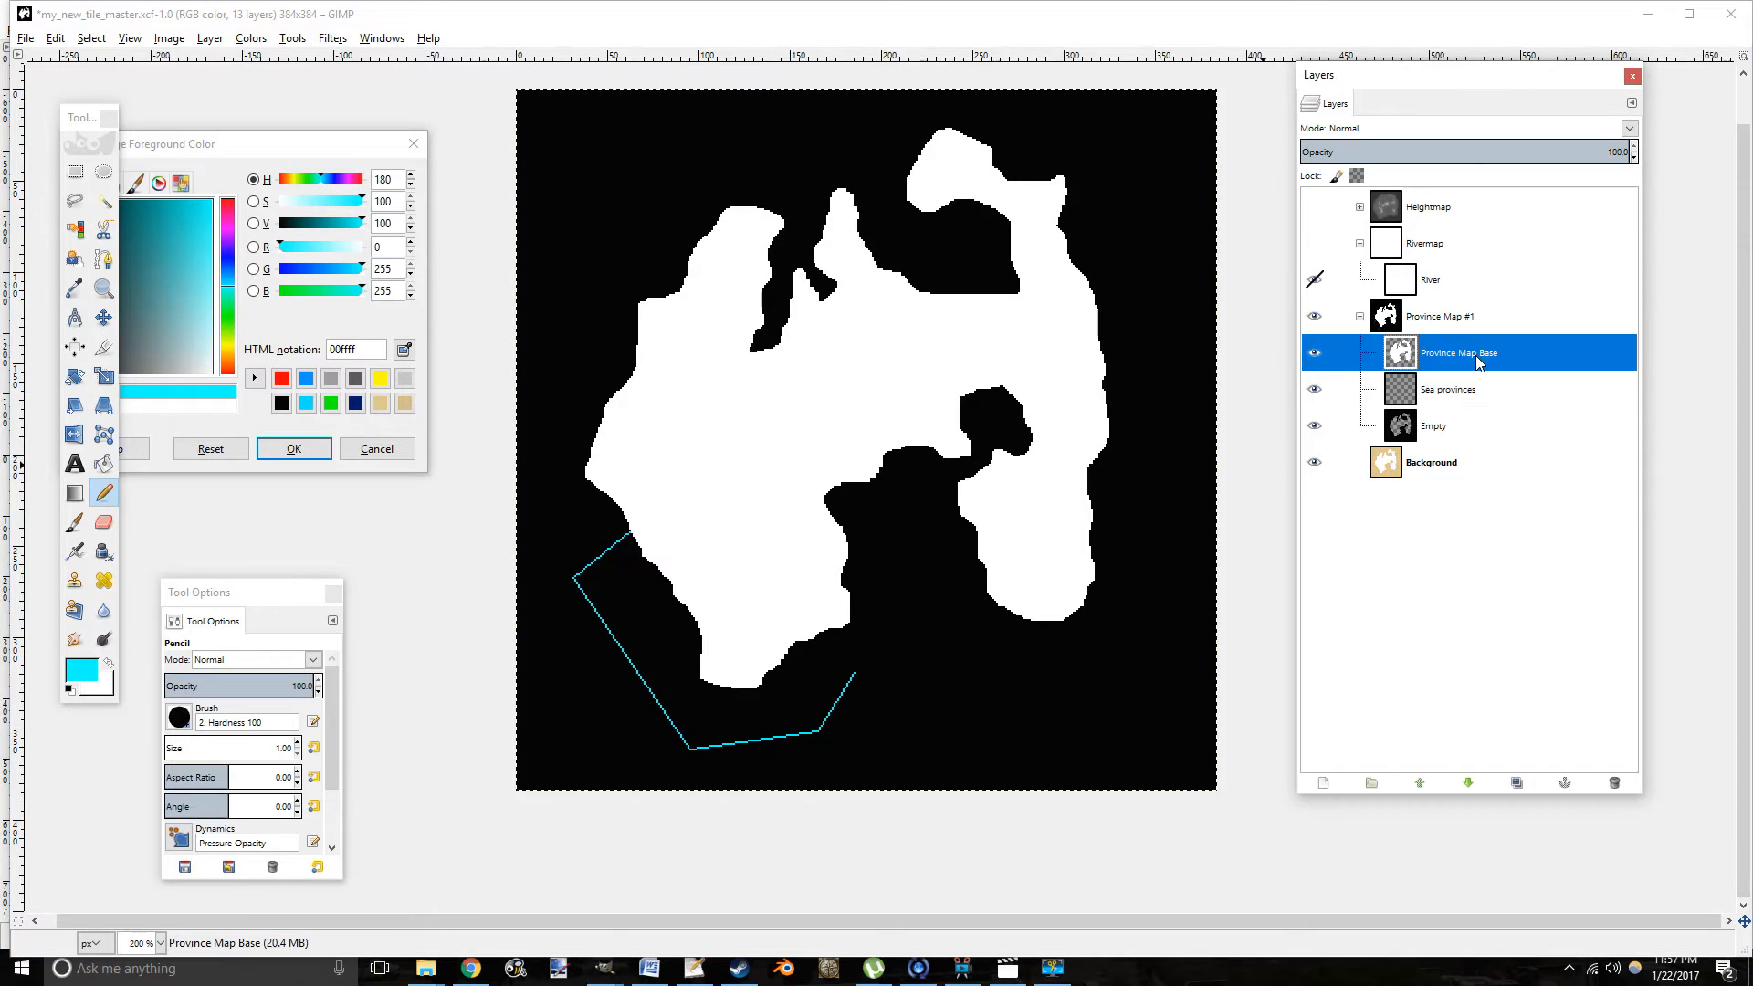
pyautogui.click(1527, 151)
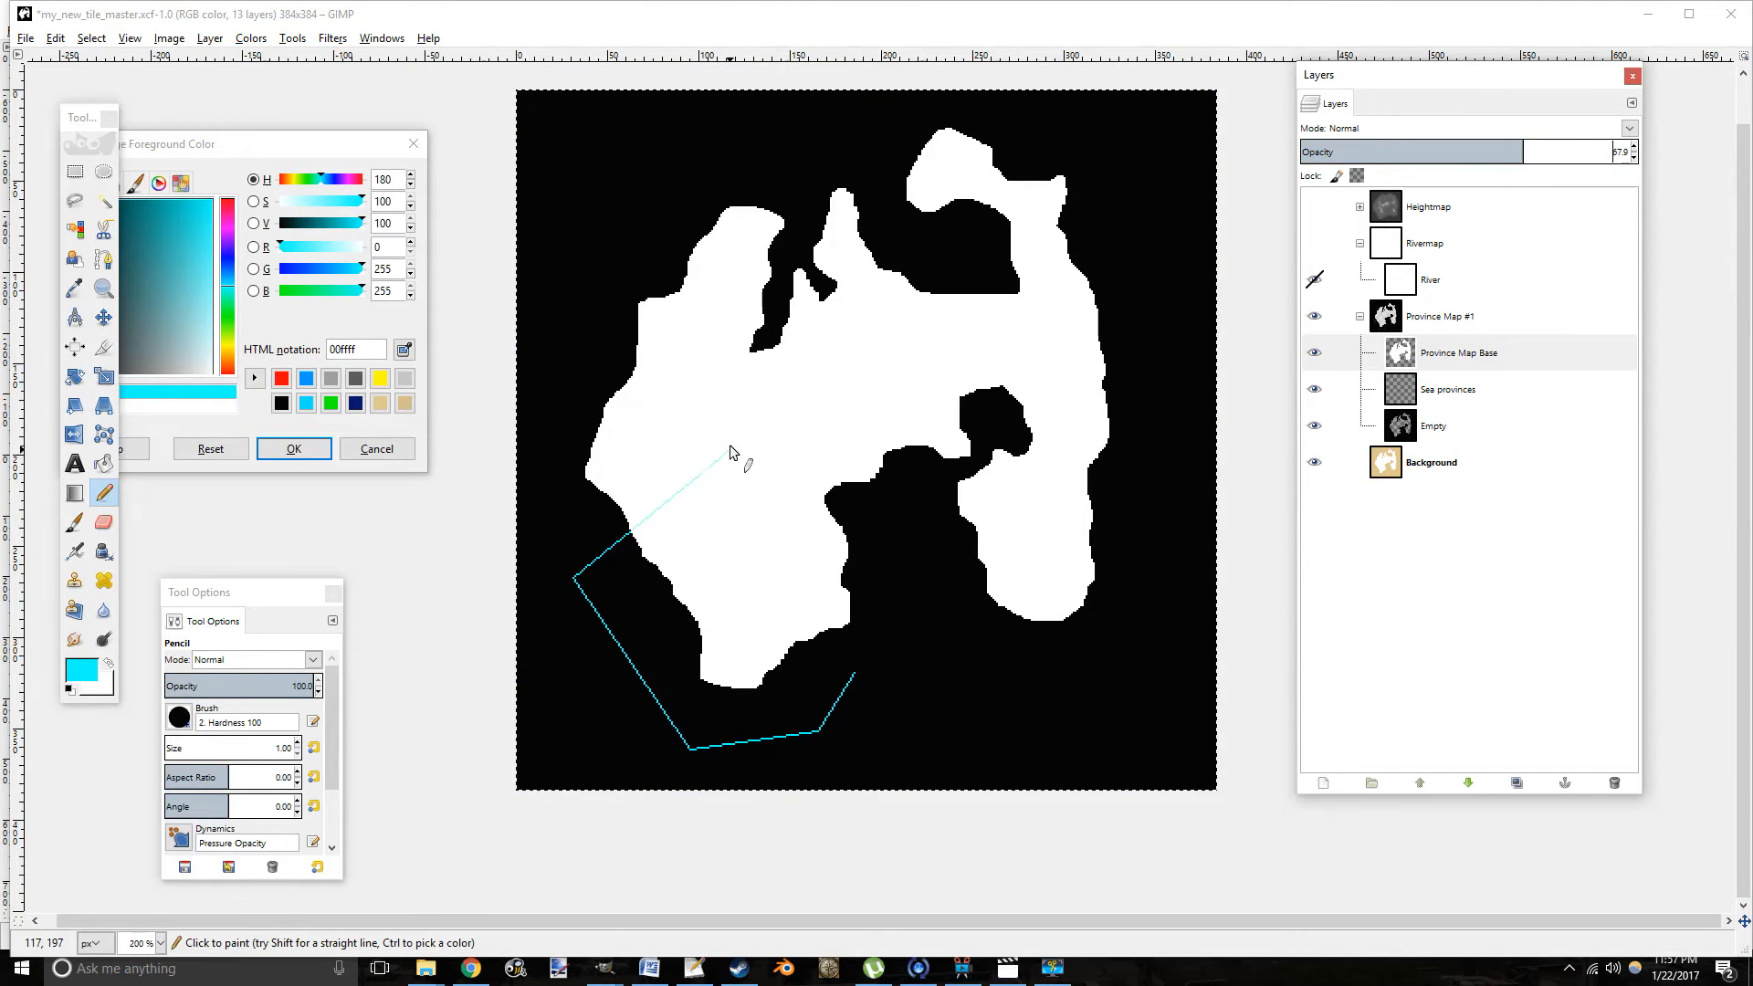
# Close the cyan outline on Sea provinces with a straight pencil line back to its starting point, and choose the Bucket Fill tool.
pyautogui.click(1502, 390)
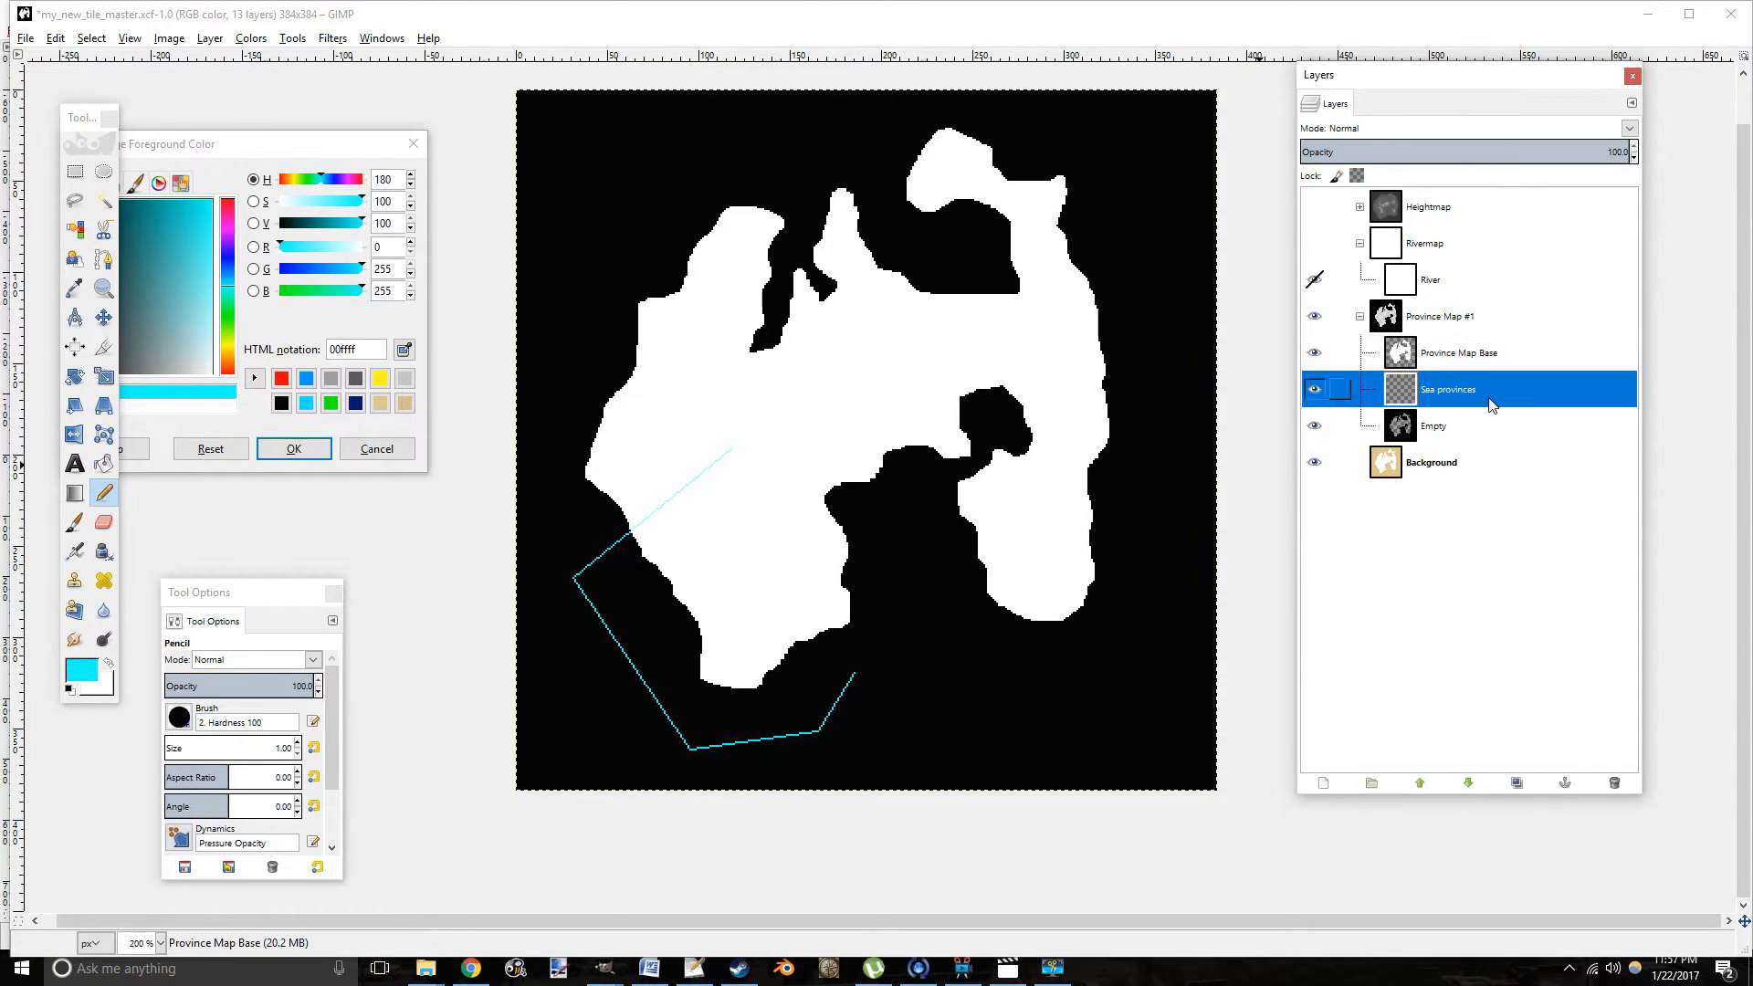
pyautogui.click(852, 672)
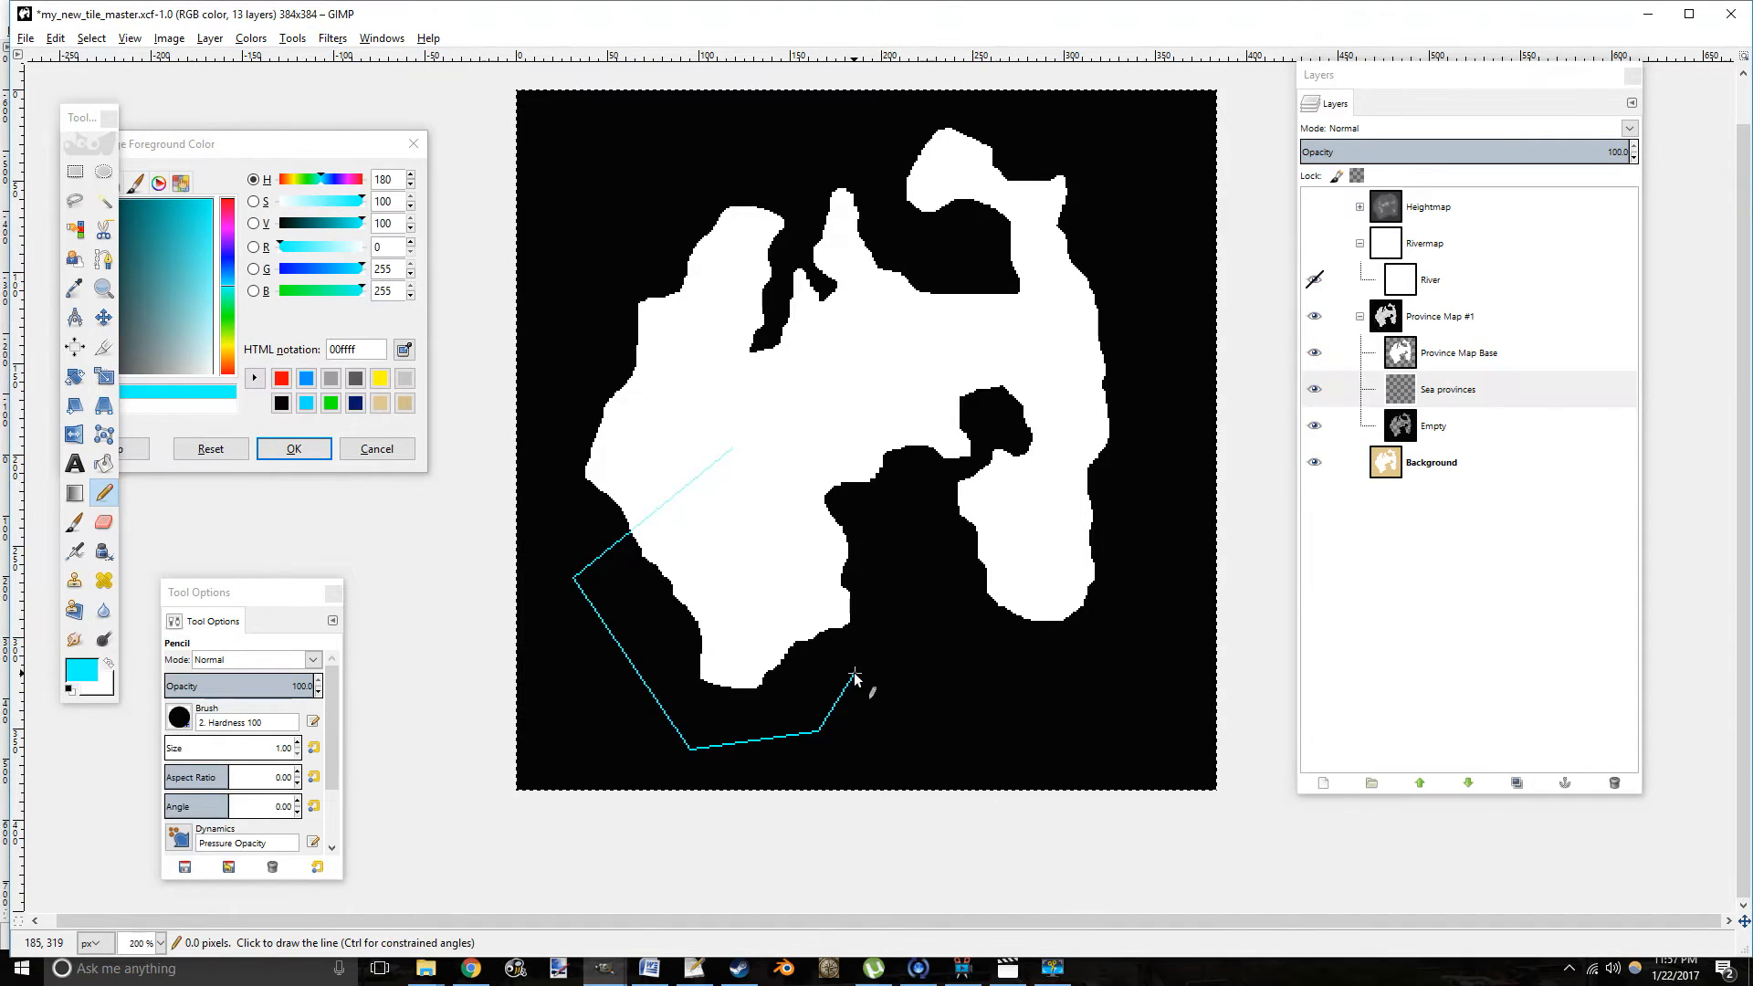
pyautogui.keyDown('shift'); pyautogui.click(732, 449); pyautogui.keyUp('shift')
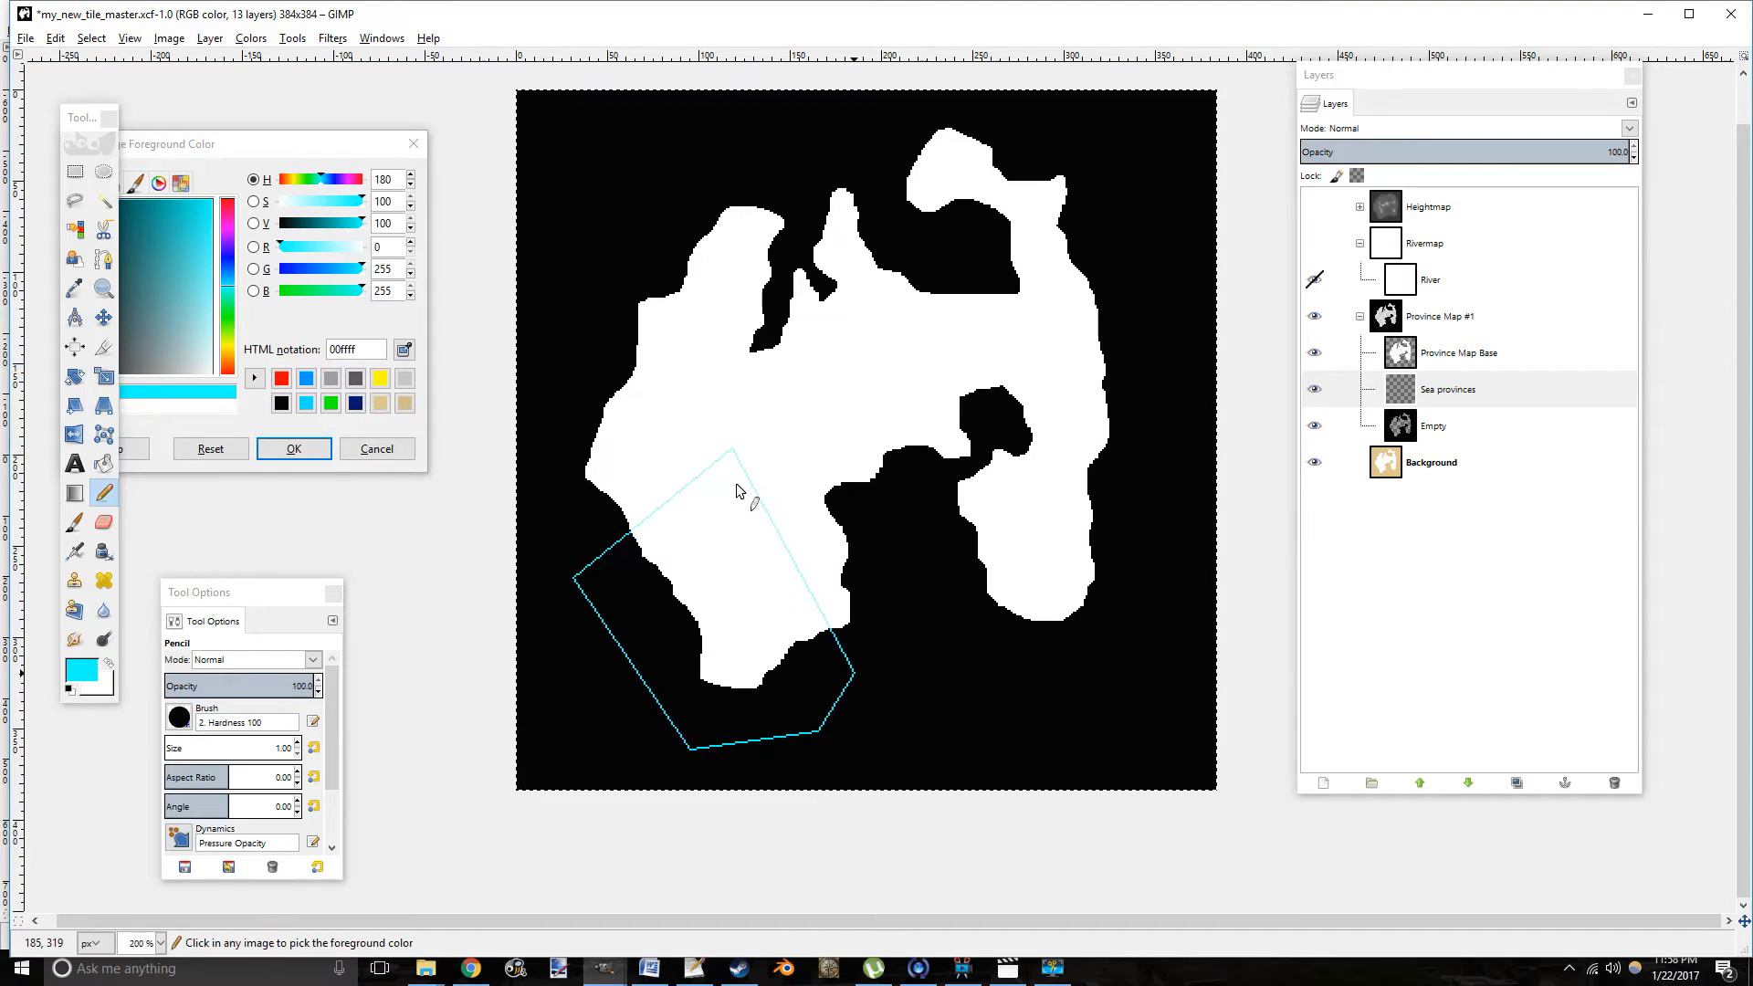
pyautogui.click(103, 463)
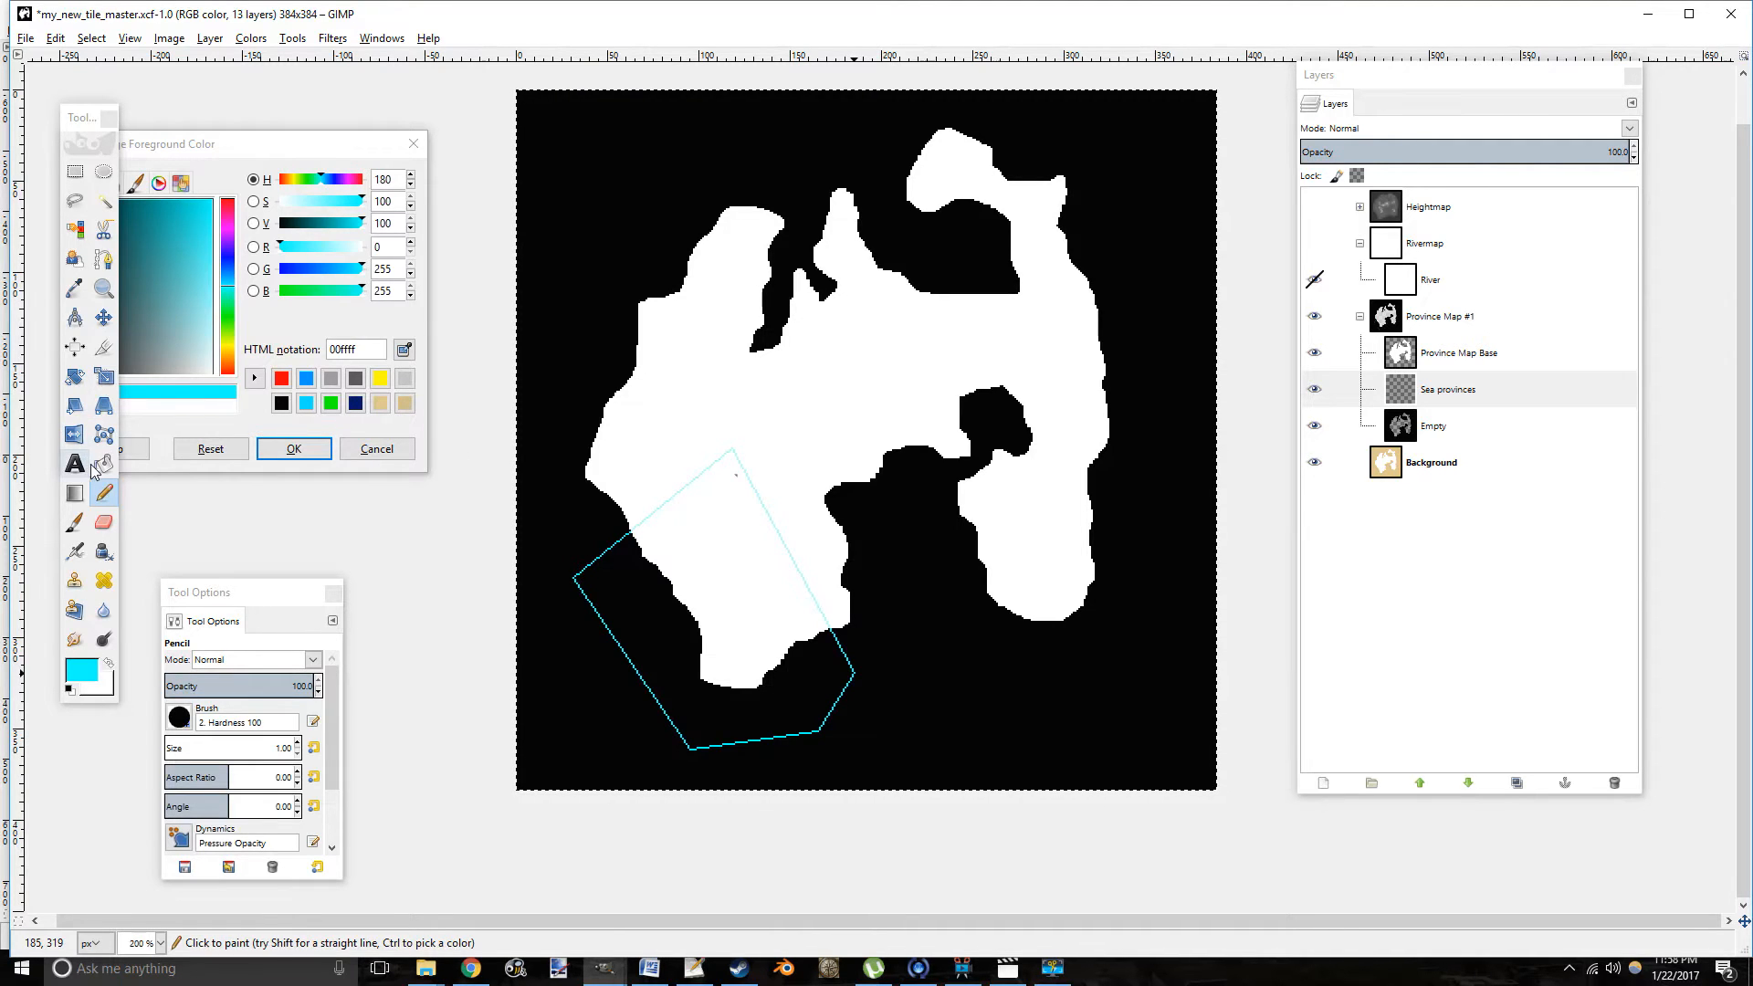
# Fill the closed outline around the southwestern coast with cyan 00ffff on the Sea provinces layer.
pyautogui.click(673, 645)
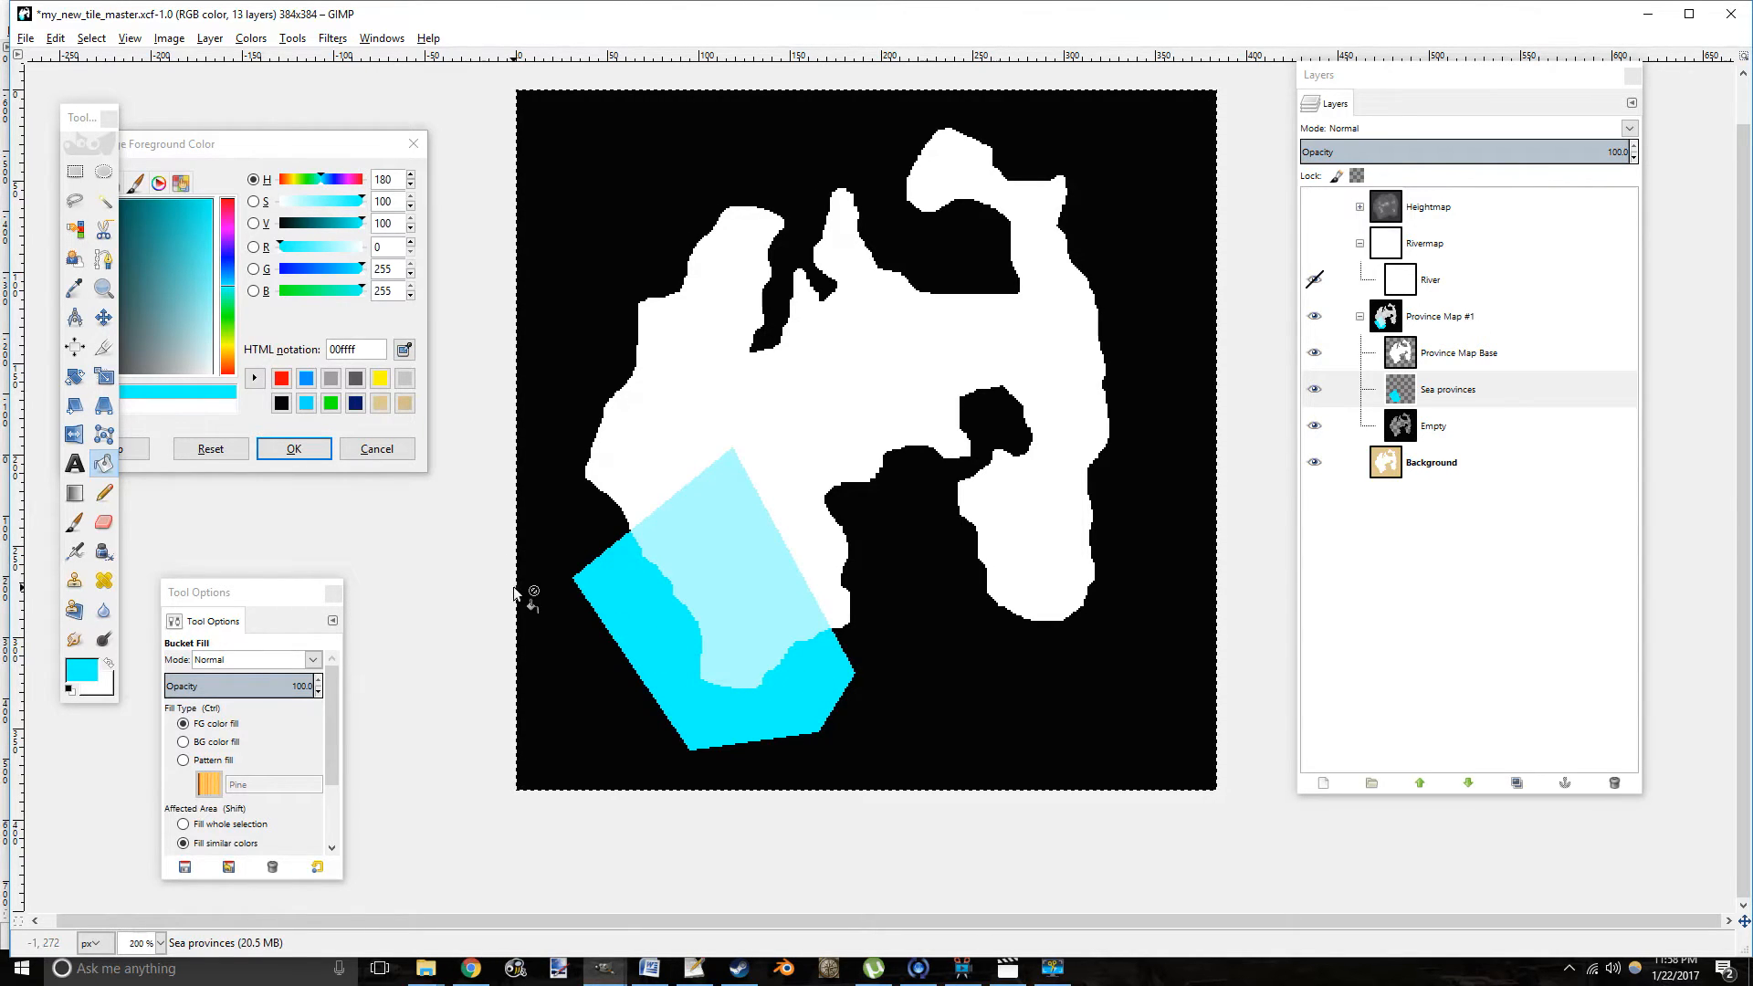
# Switch to my_new_tile.txt in Notepad++ and arrange it side by side with the GIMP image, with GIMP's tool dialogs showing.
pyautogui.click(693, 966)
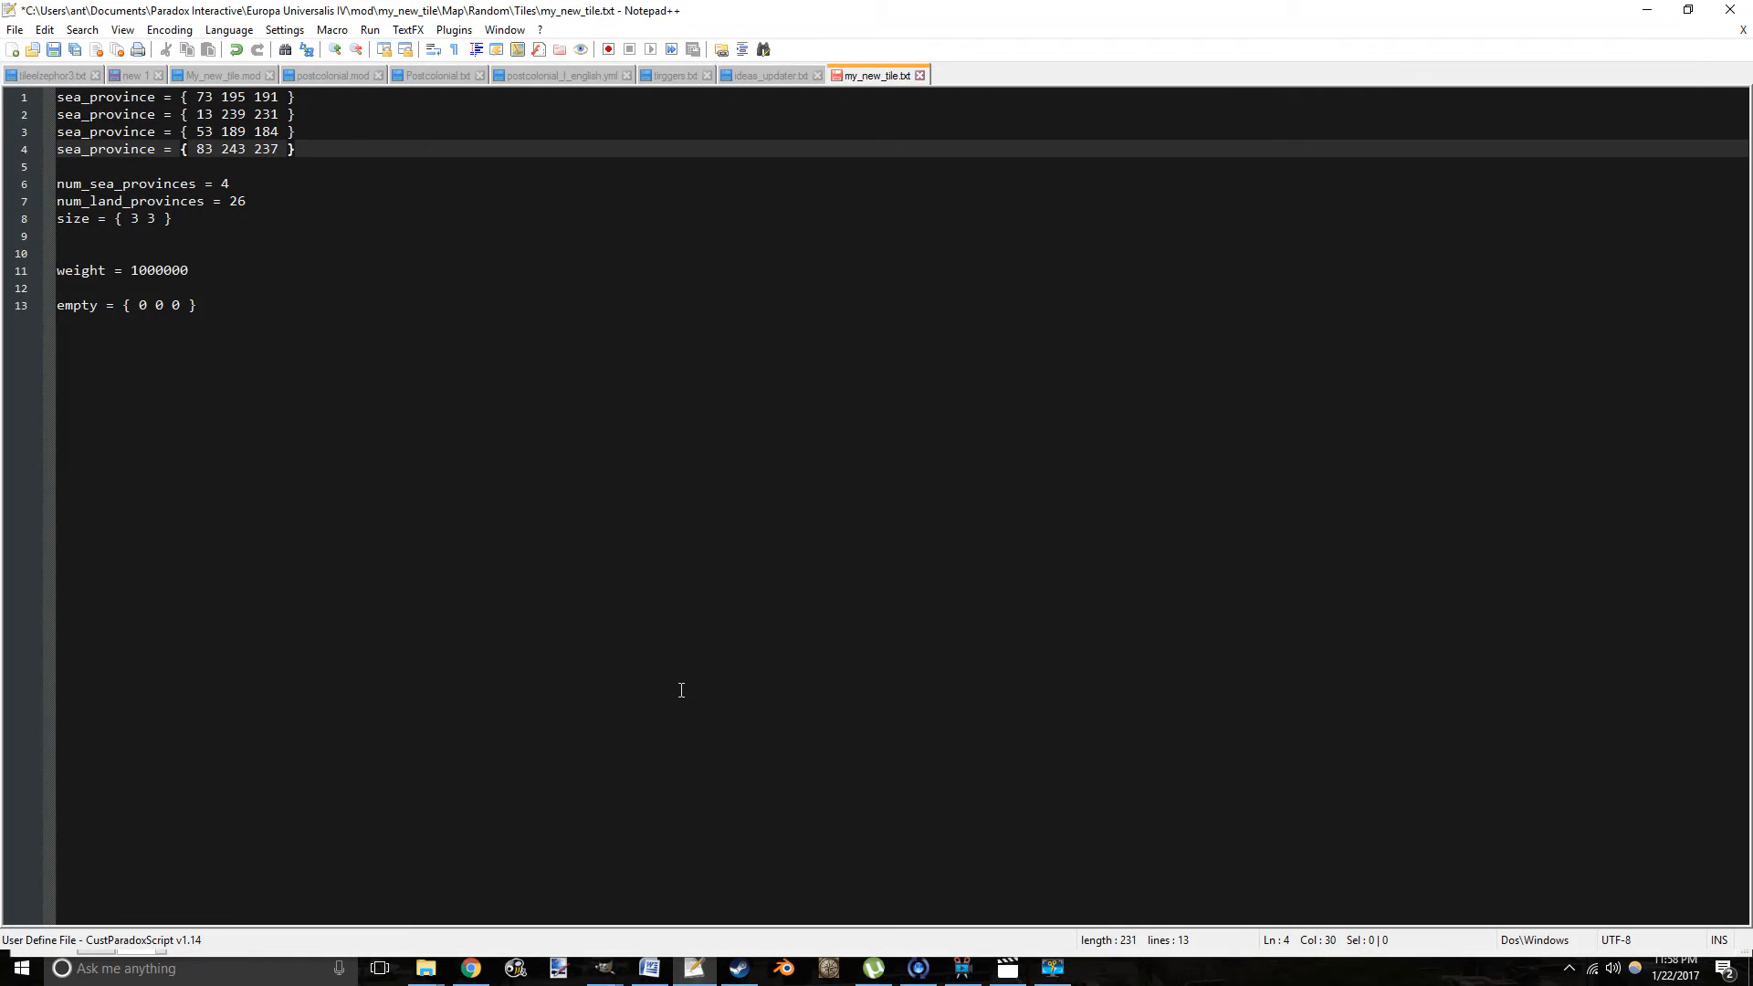
pyautogui.press('super+Right')
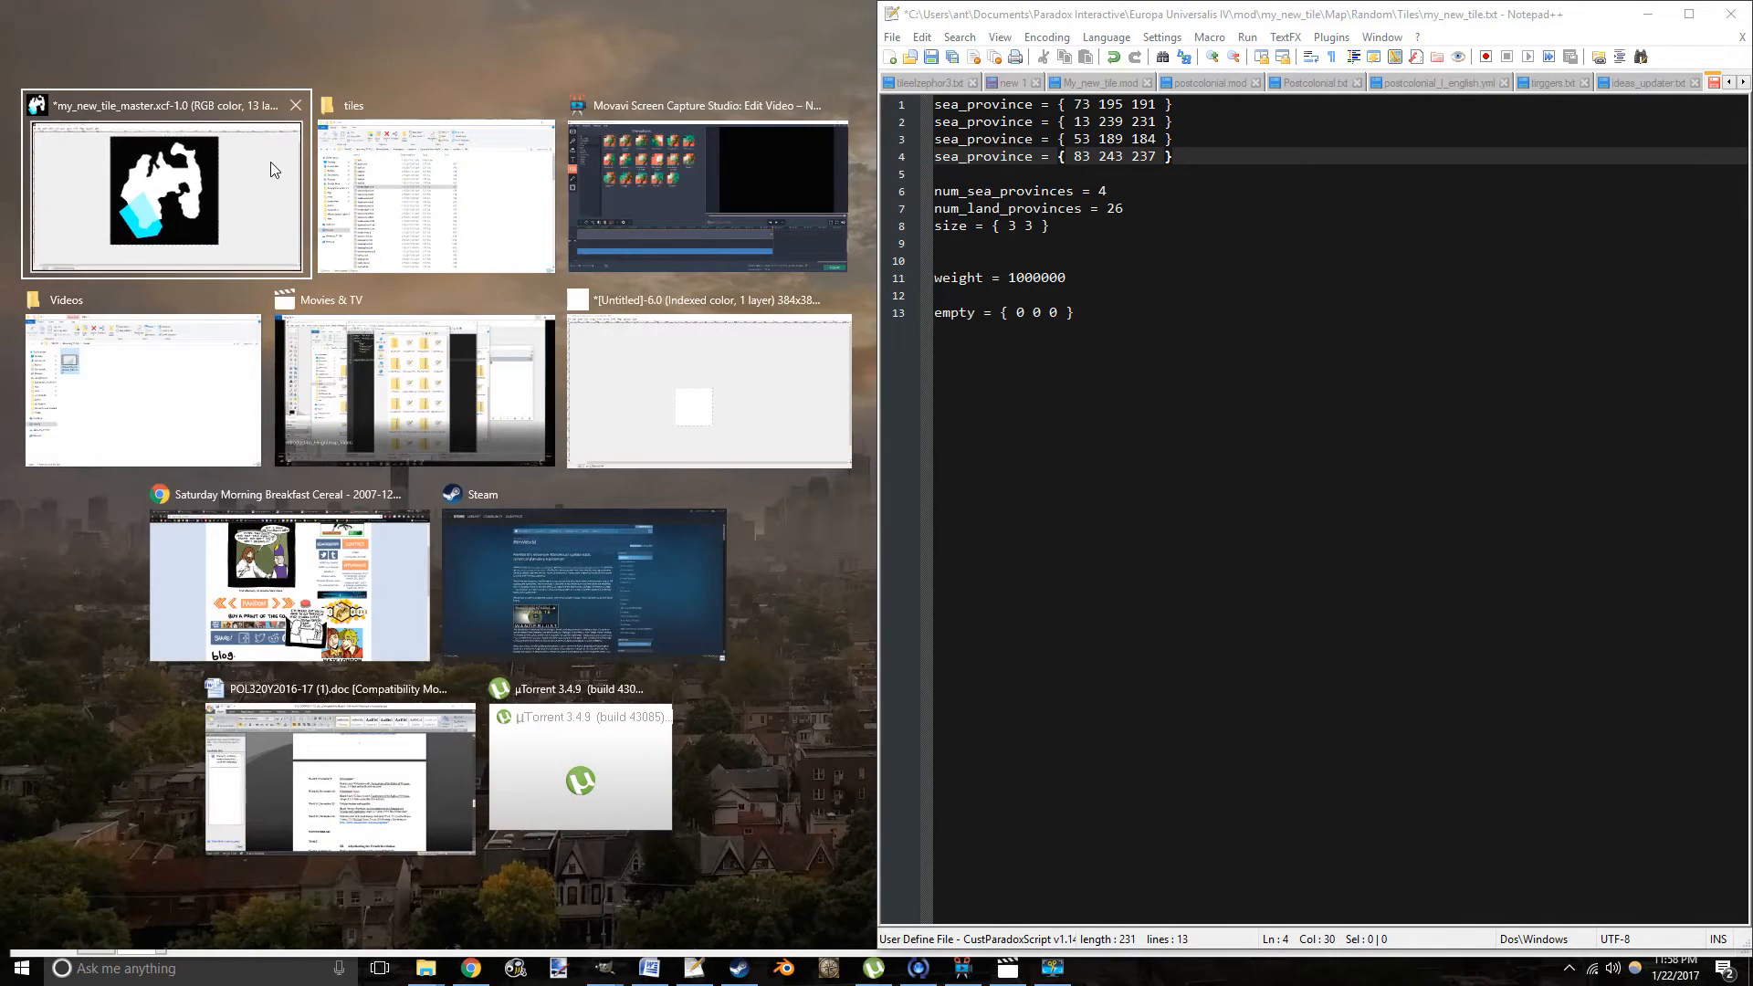
pyautogui.press('Return')
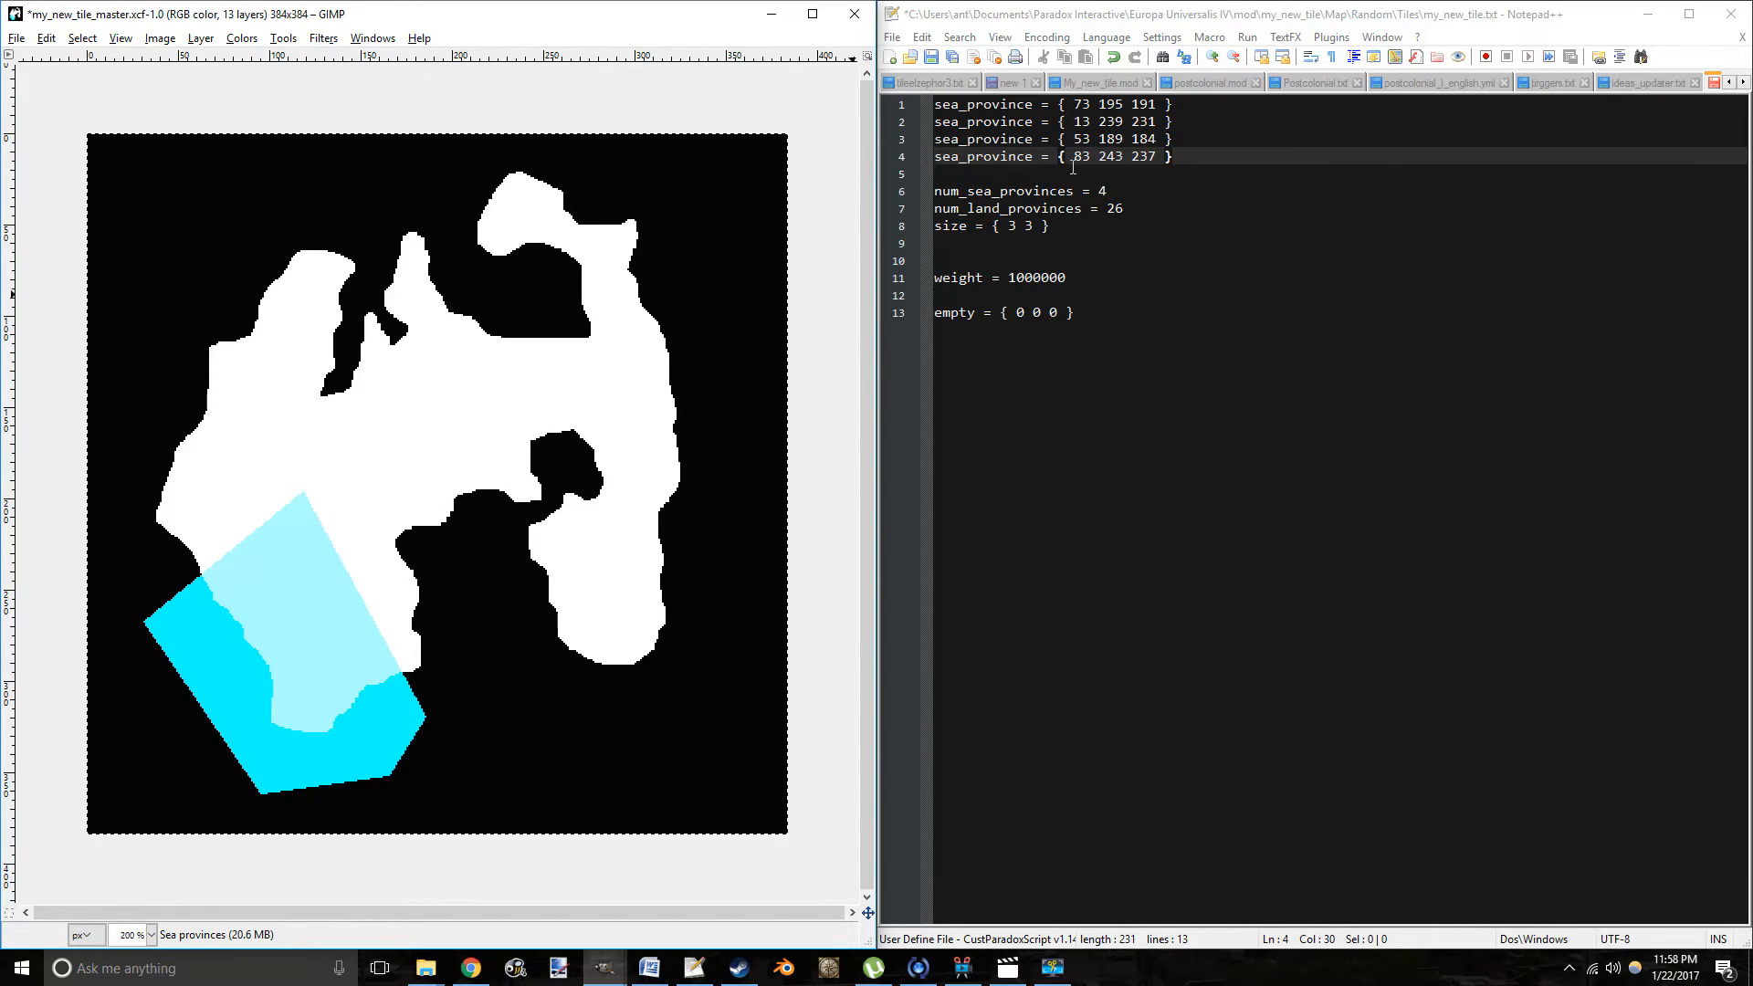
pyautogui.click(576, 20)
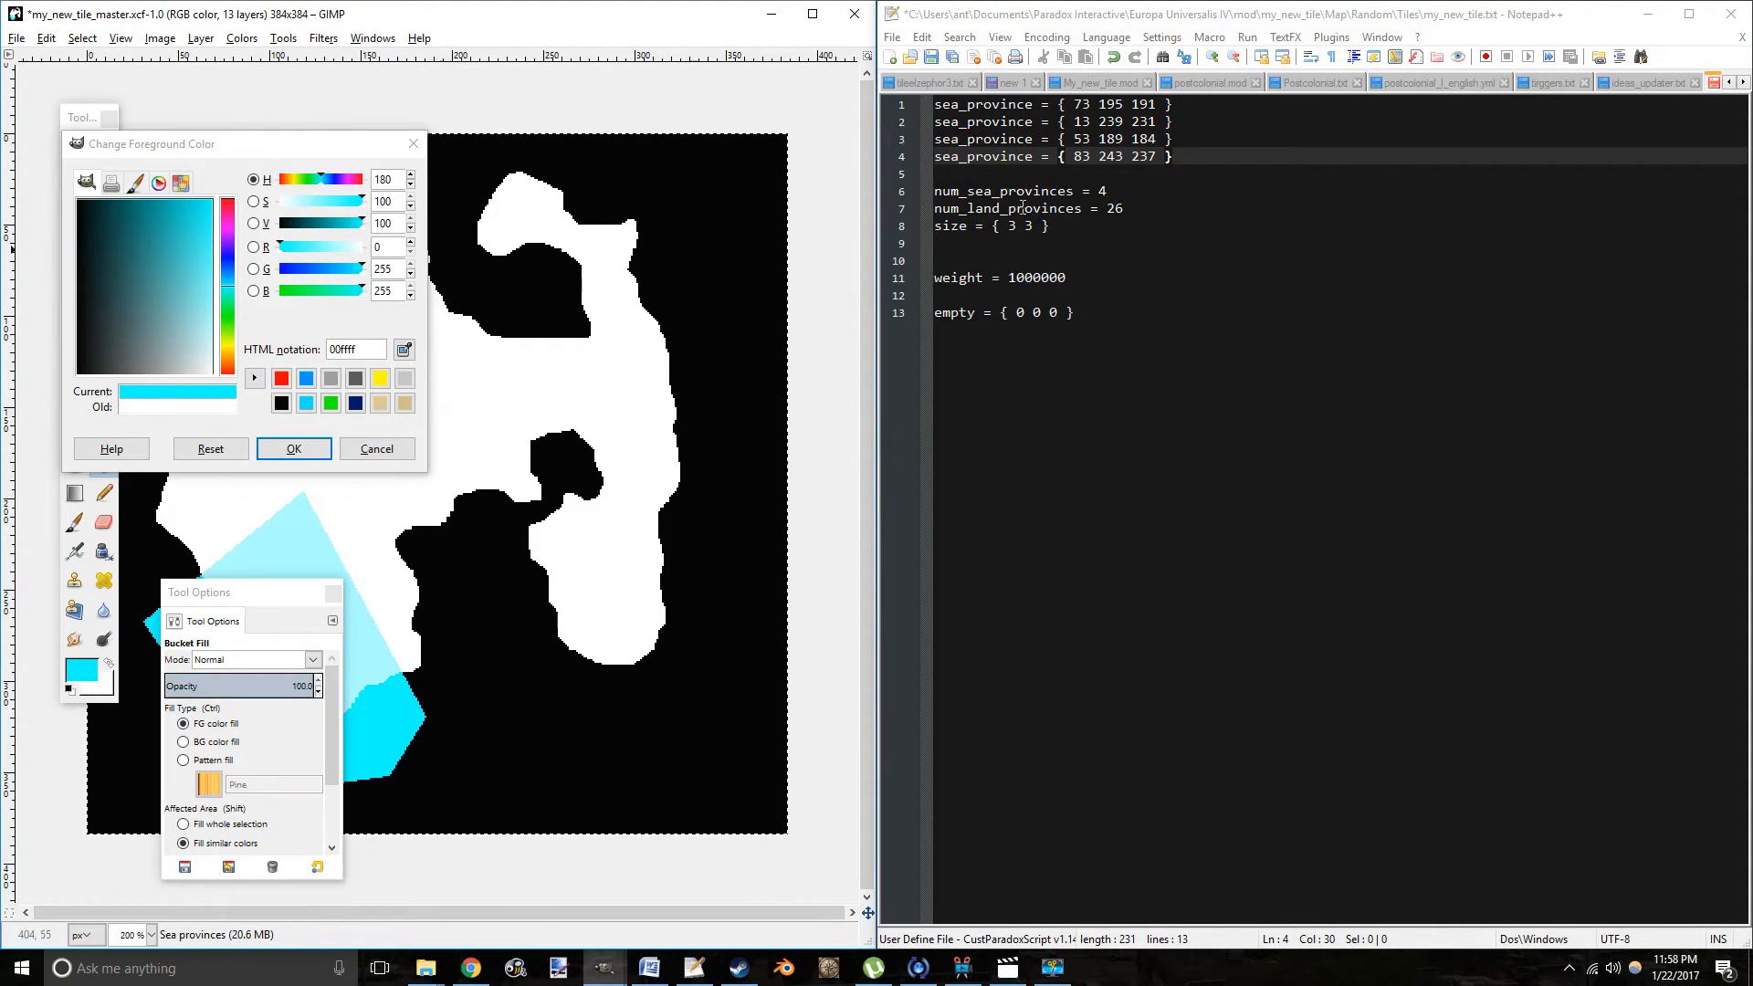
# Select the last three sea_province lines in my_new_tile.txt.
pyautogui.moveTo(1173, 156); pyautogui.dragTo(931, 125)
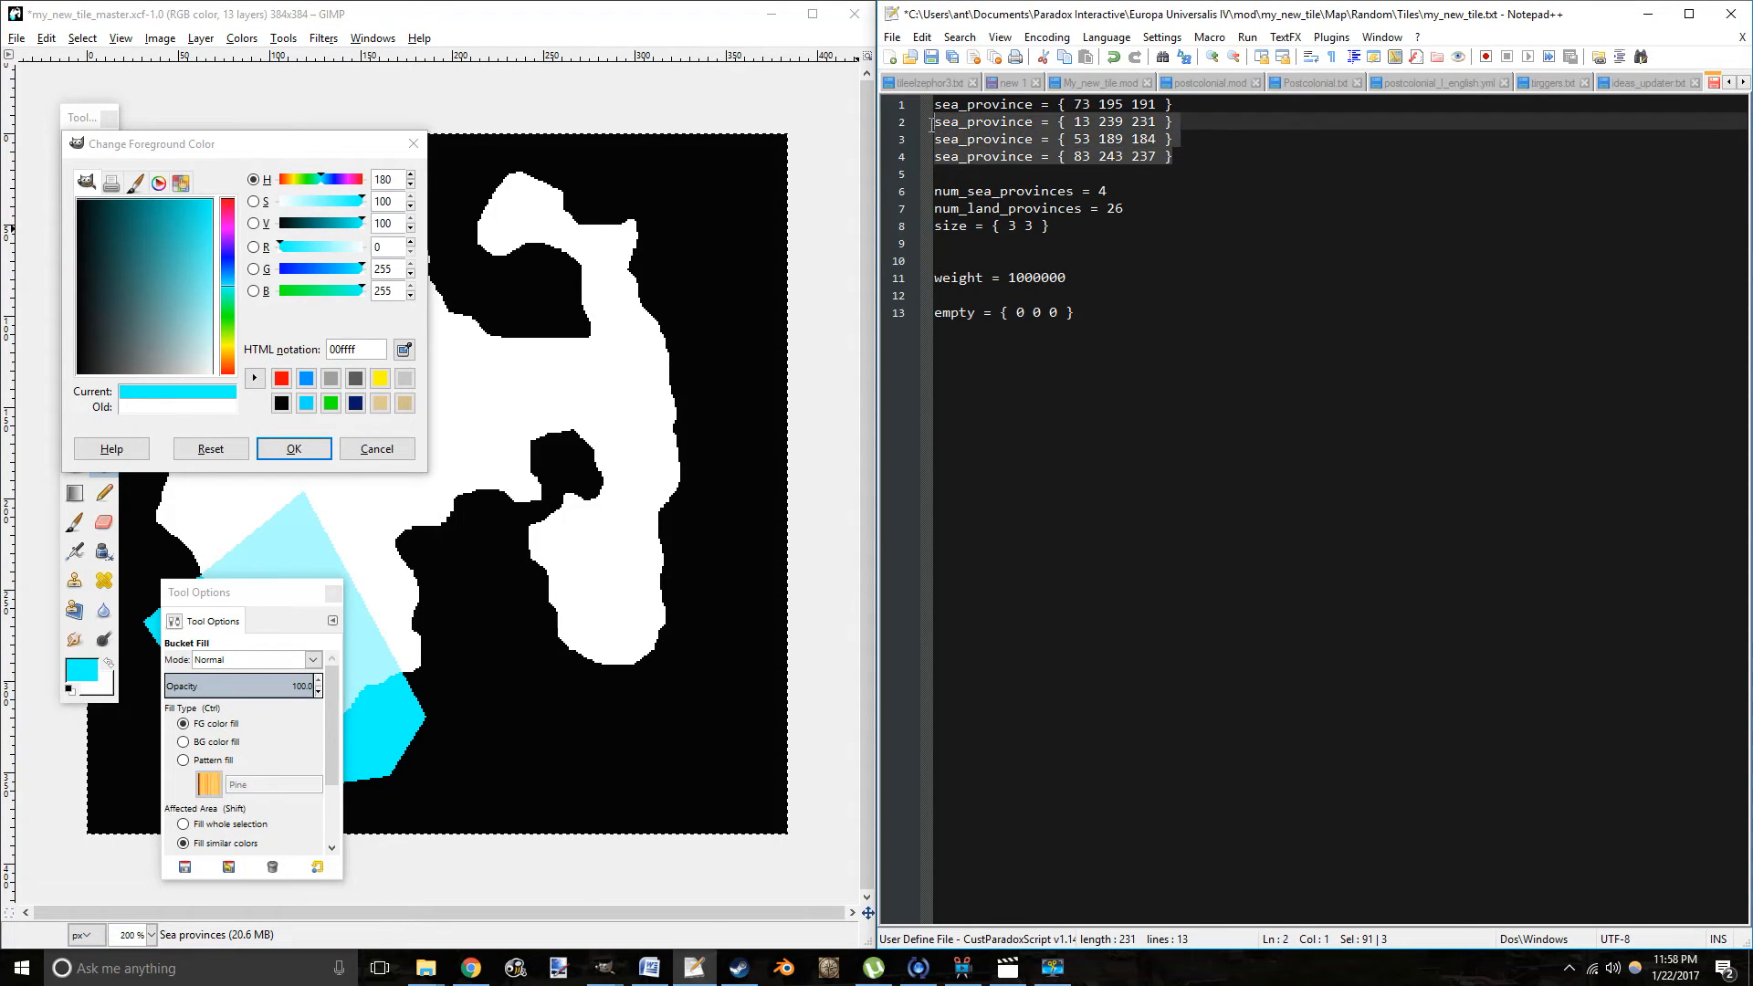
# Delete the last three sea_province lines, clear the RGB values from the remaining one, and copy that blank entry.
pyautogui.press('BackSpace')
pyautogui.moveTo(1073, 104); pyautogui.dragTo(1160, 105)
pyautogui.press('BackSpace')
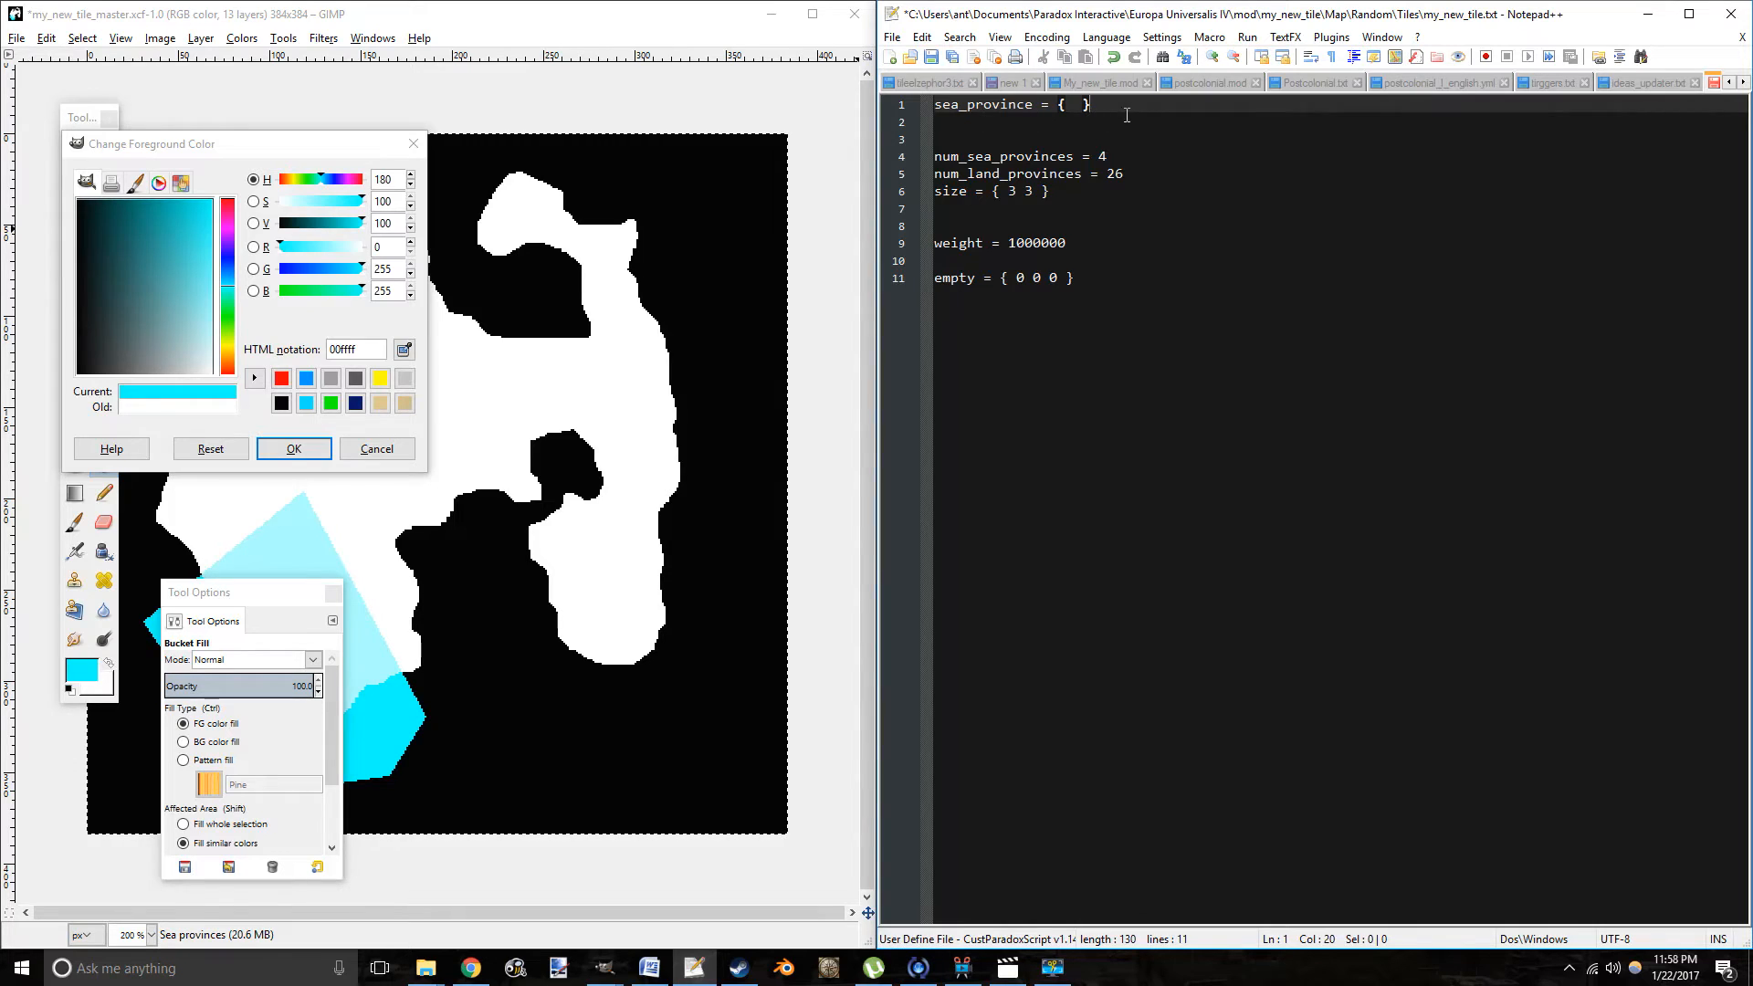
pyautogui.moveTo(1175, 106); pyautogui.dragTo(975, 105)
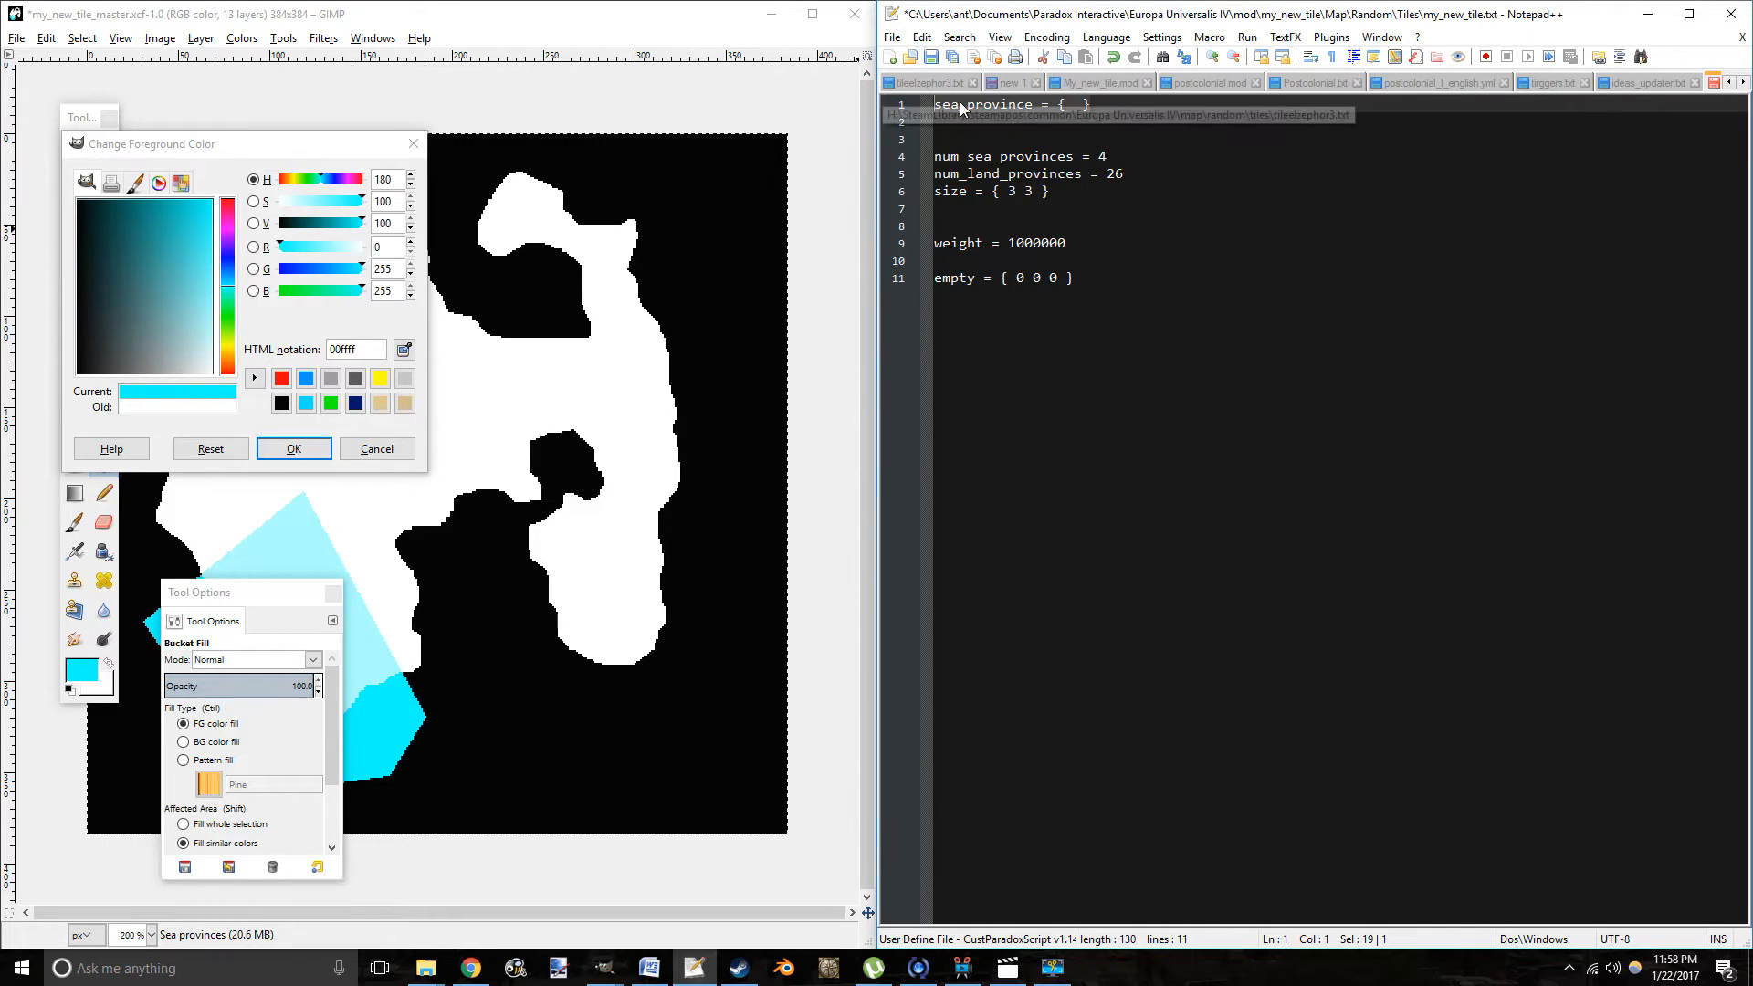
pyautogui.hotkey('ctrl', 'c')
# Enter the RGB values 0 255 255 between the braces of the first sea_province line.
pyautogui.click(1076, 104)
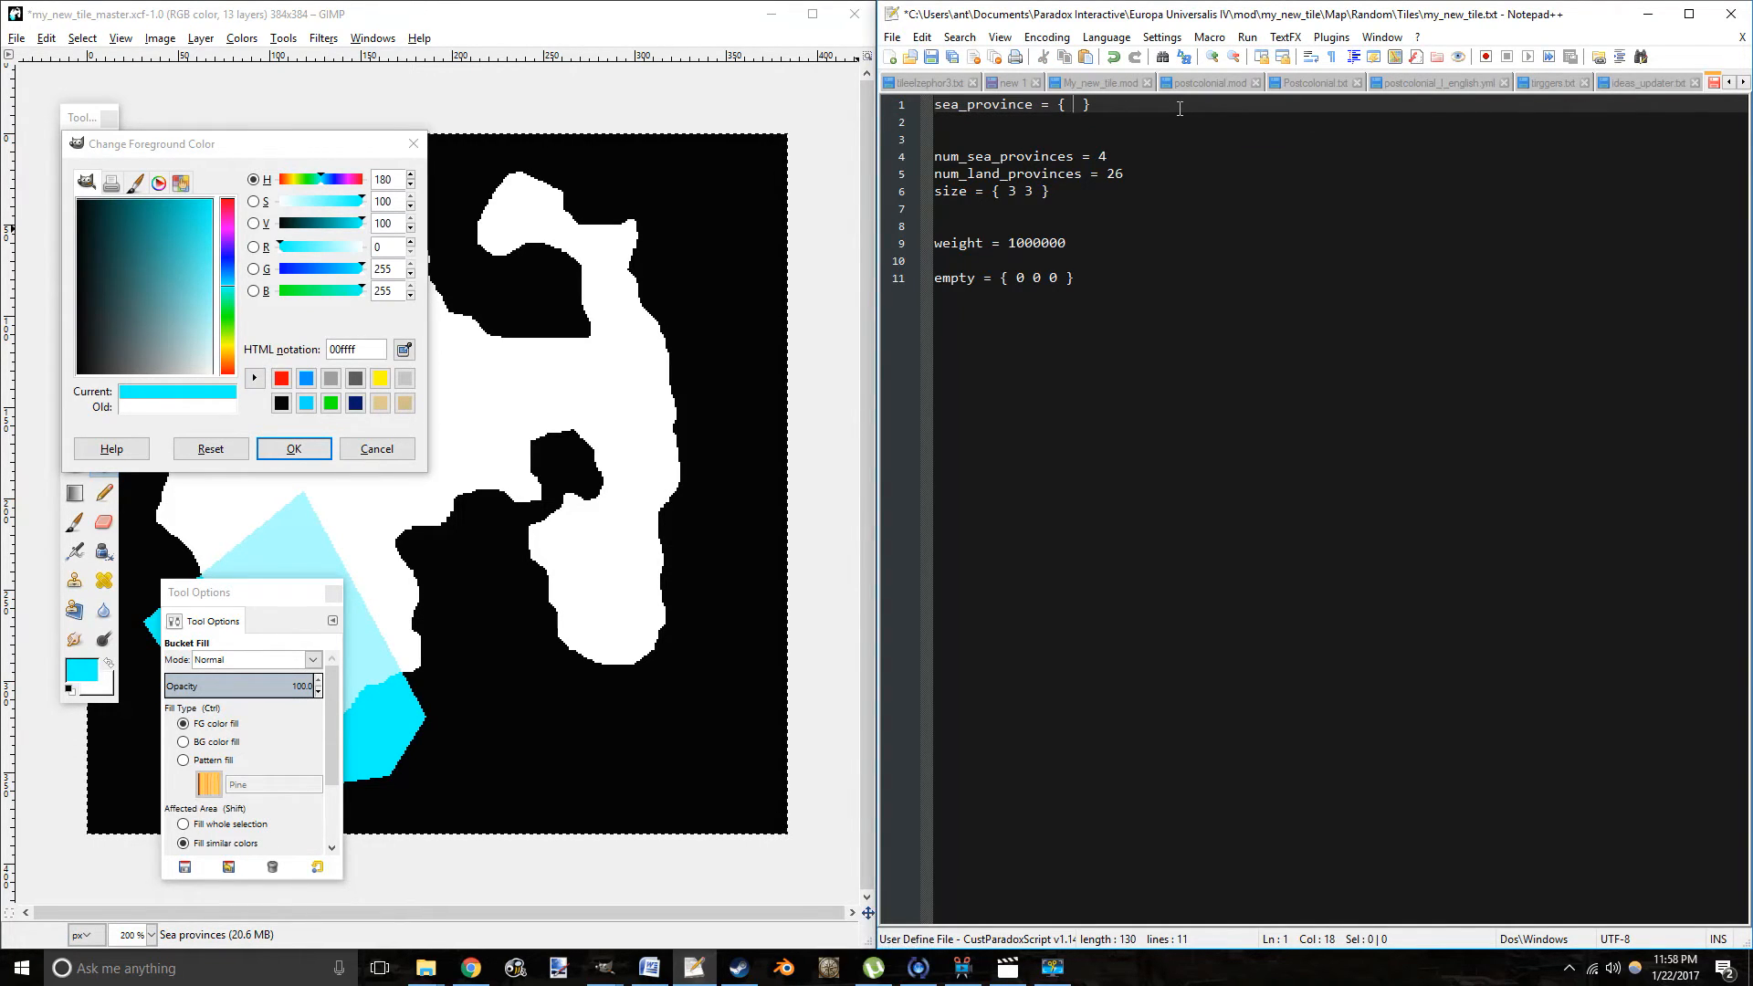
pyautogui.write('0 255 ')
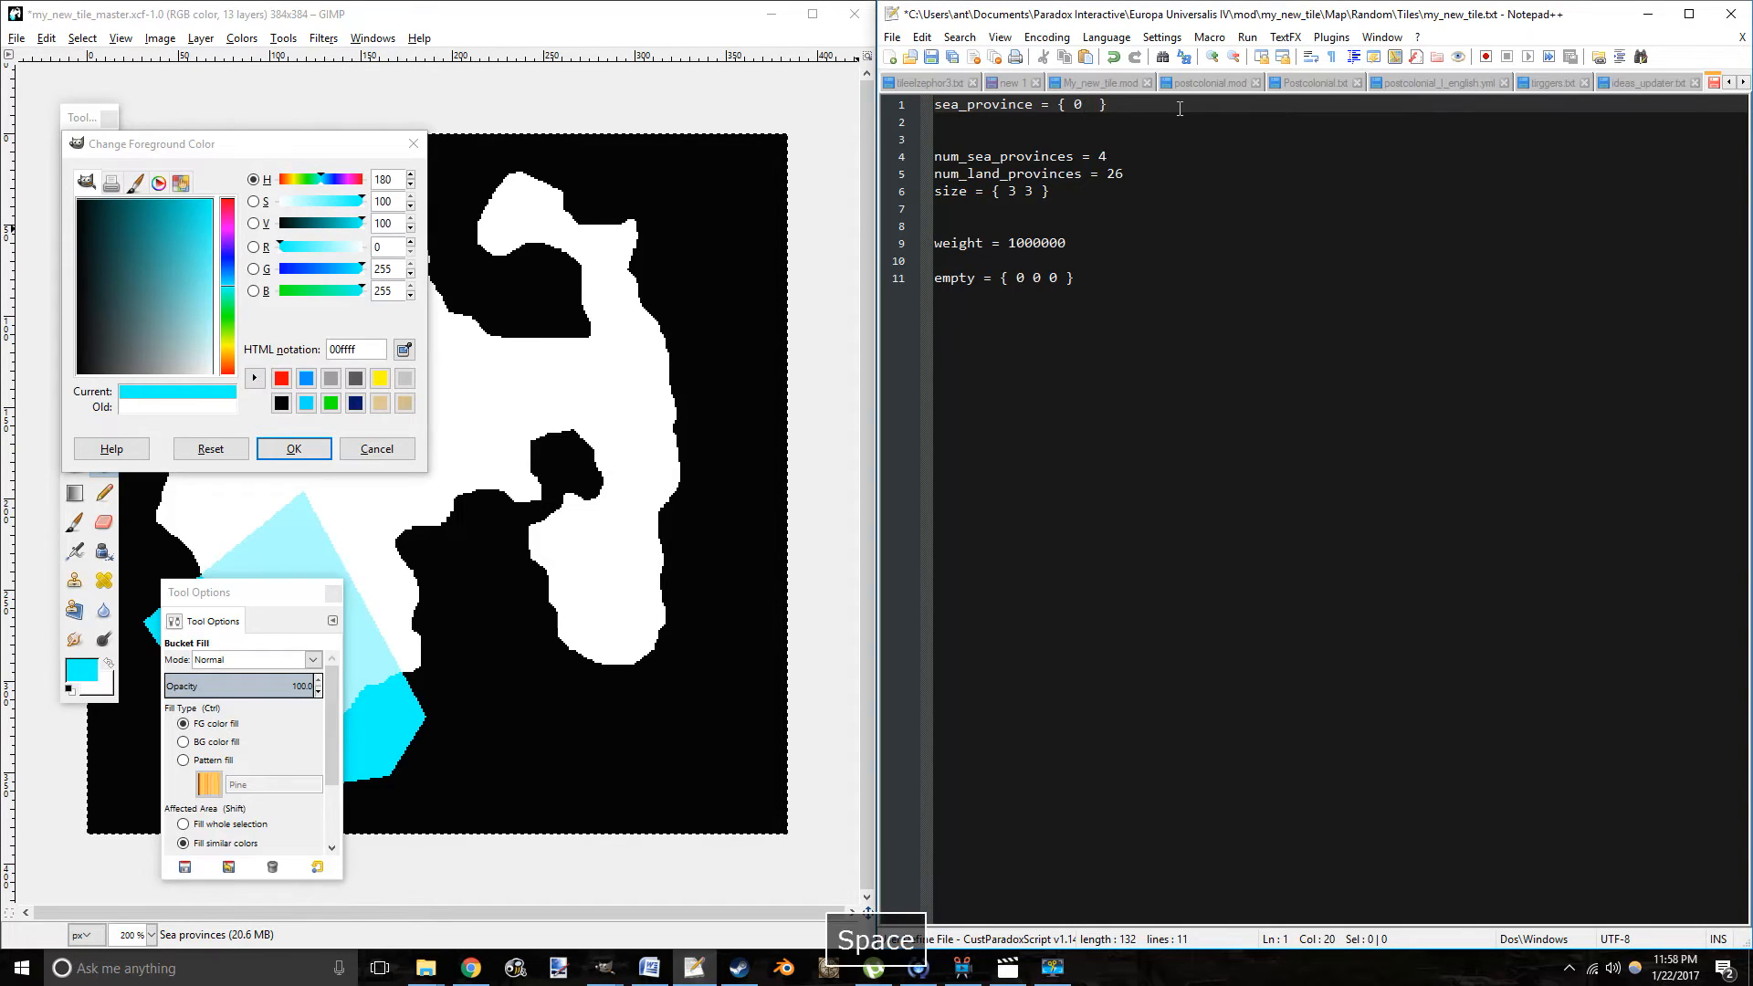
pyautogui.write('25')
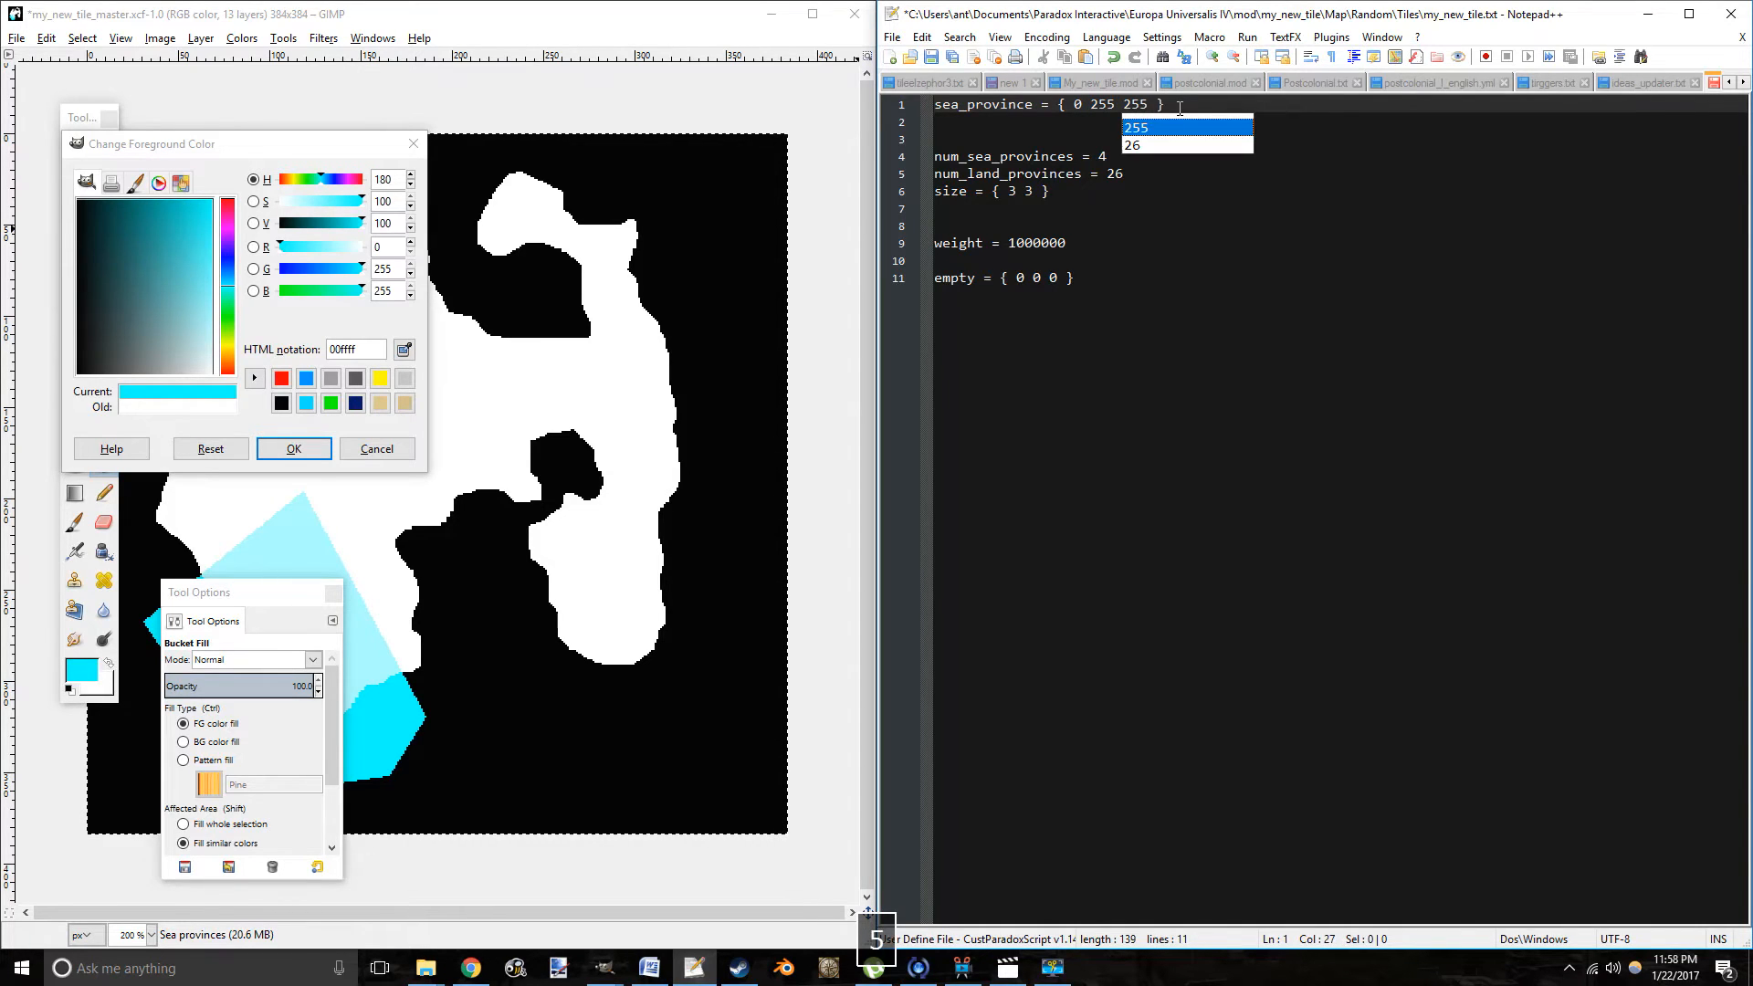
pyautogui.click(1179, 108)
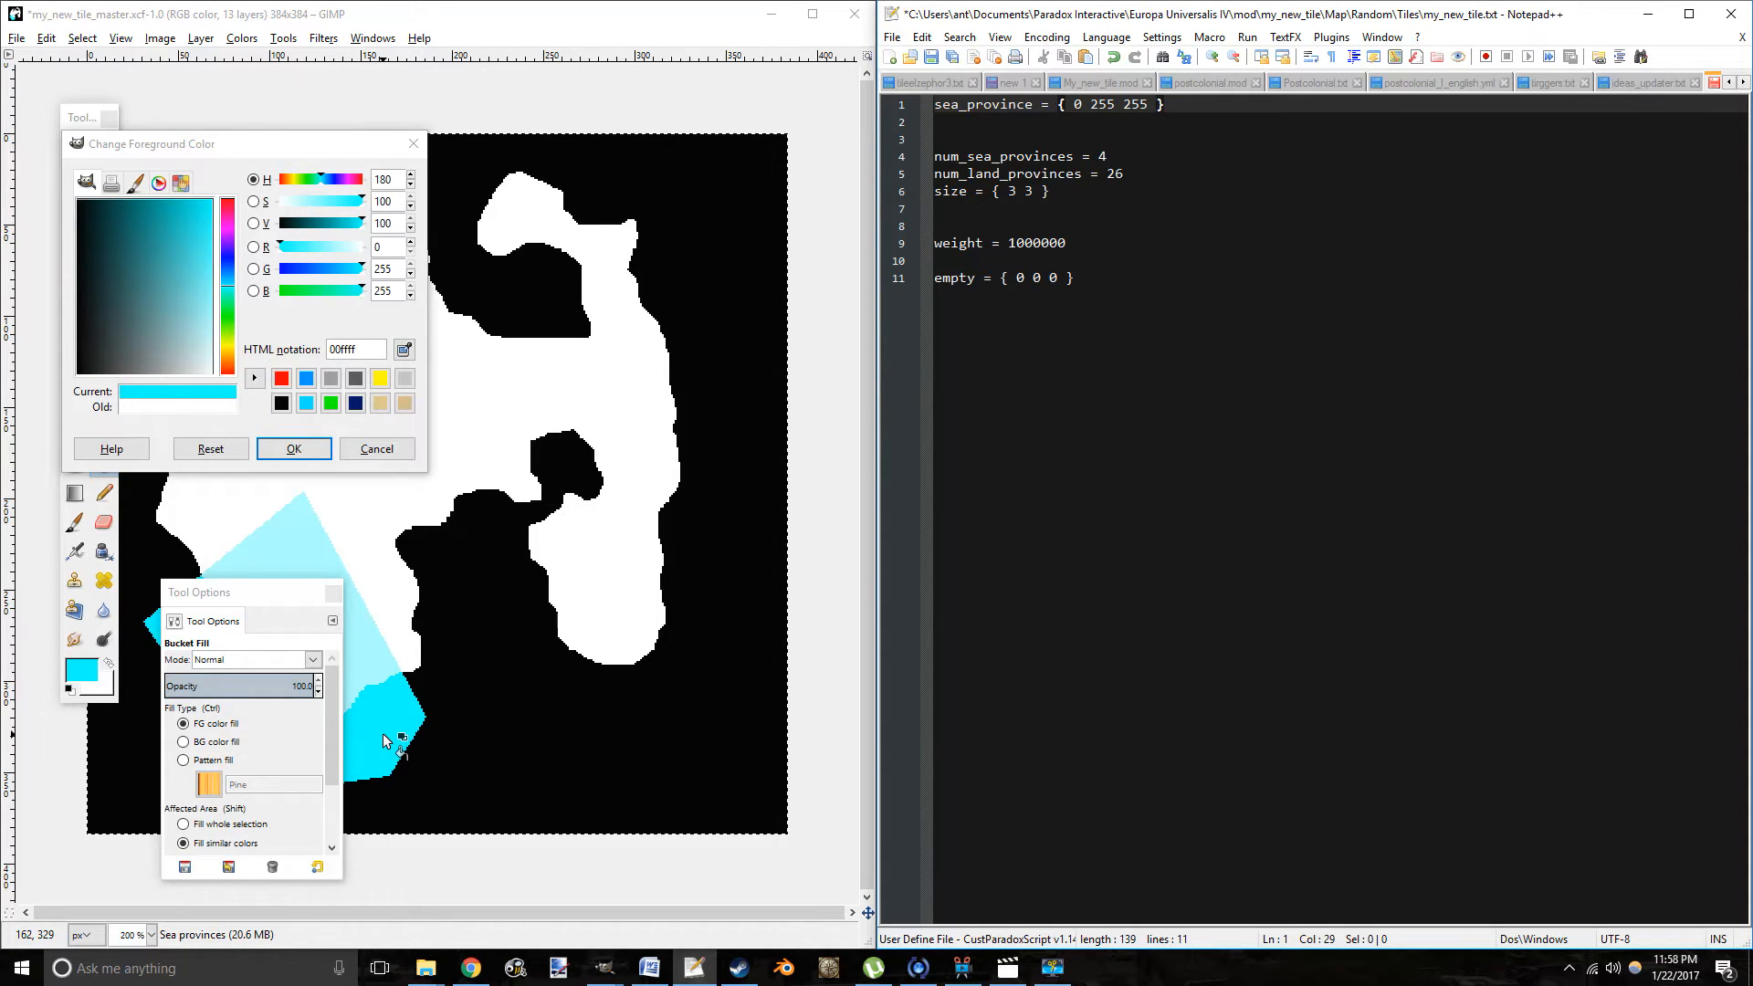
# Paste the blank sea_province entry on a new second line and place the cursor between its braces.
pyautogui.press('Return')
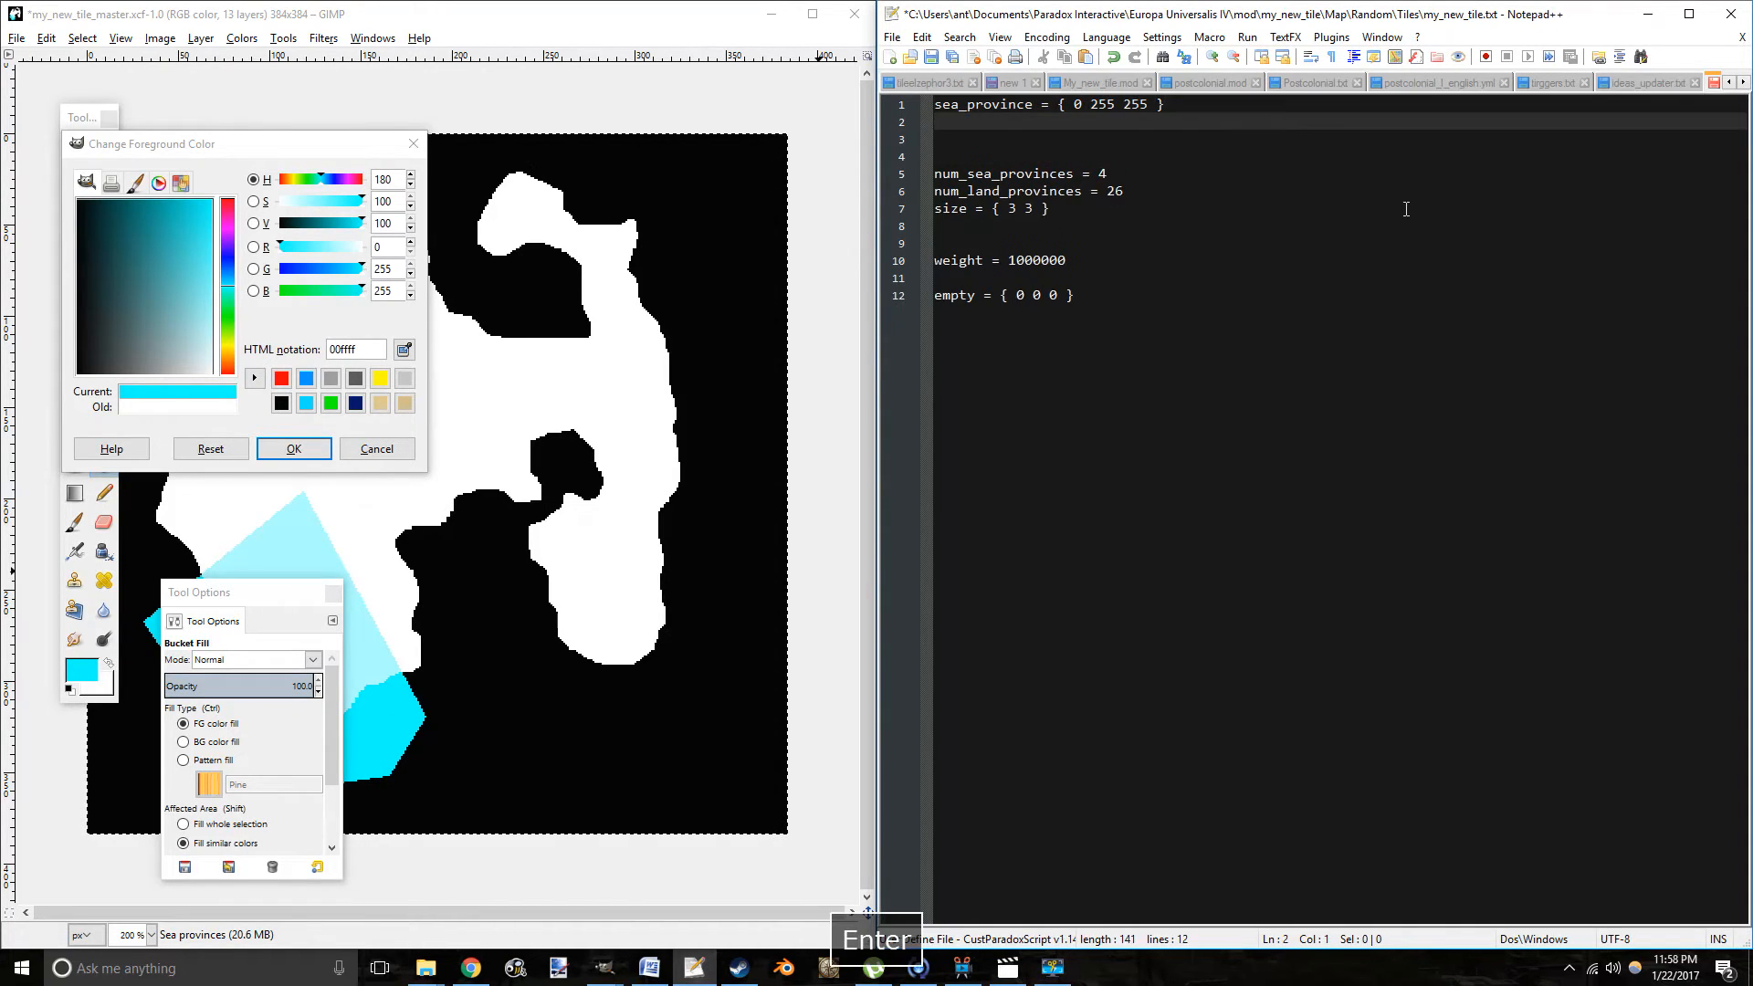
pyautogui.hotkey('ctrl', 'v')
pyautogui.press('Left')
pyautogui.press('Left')
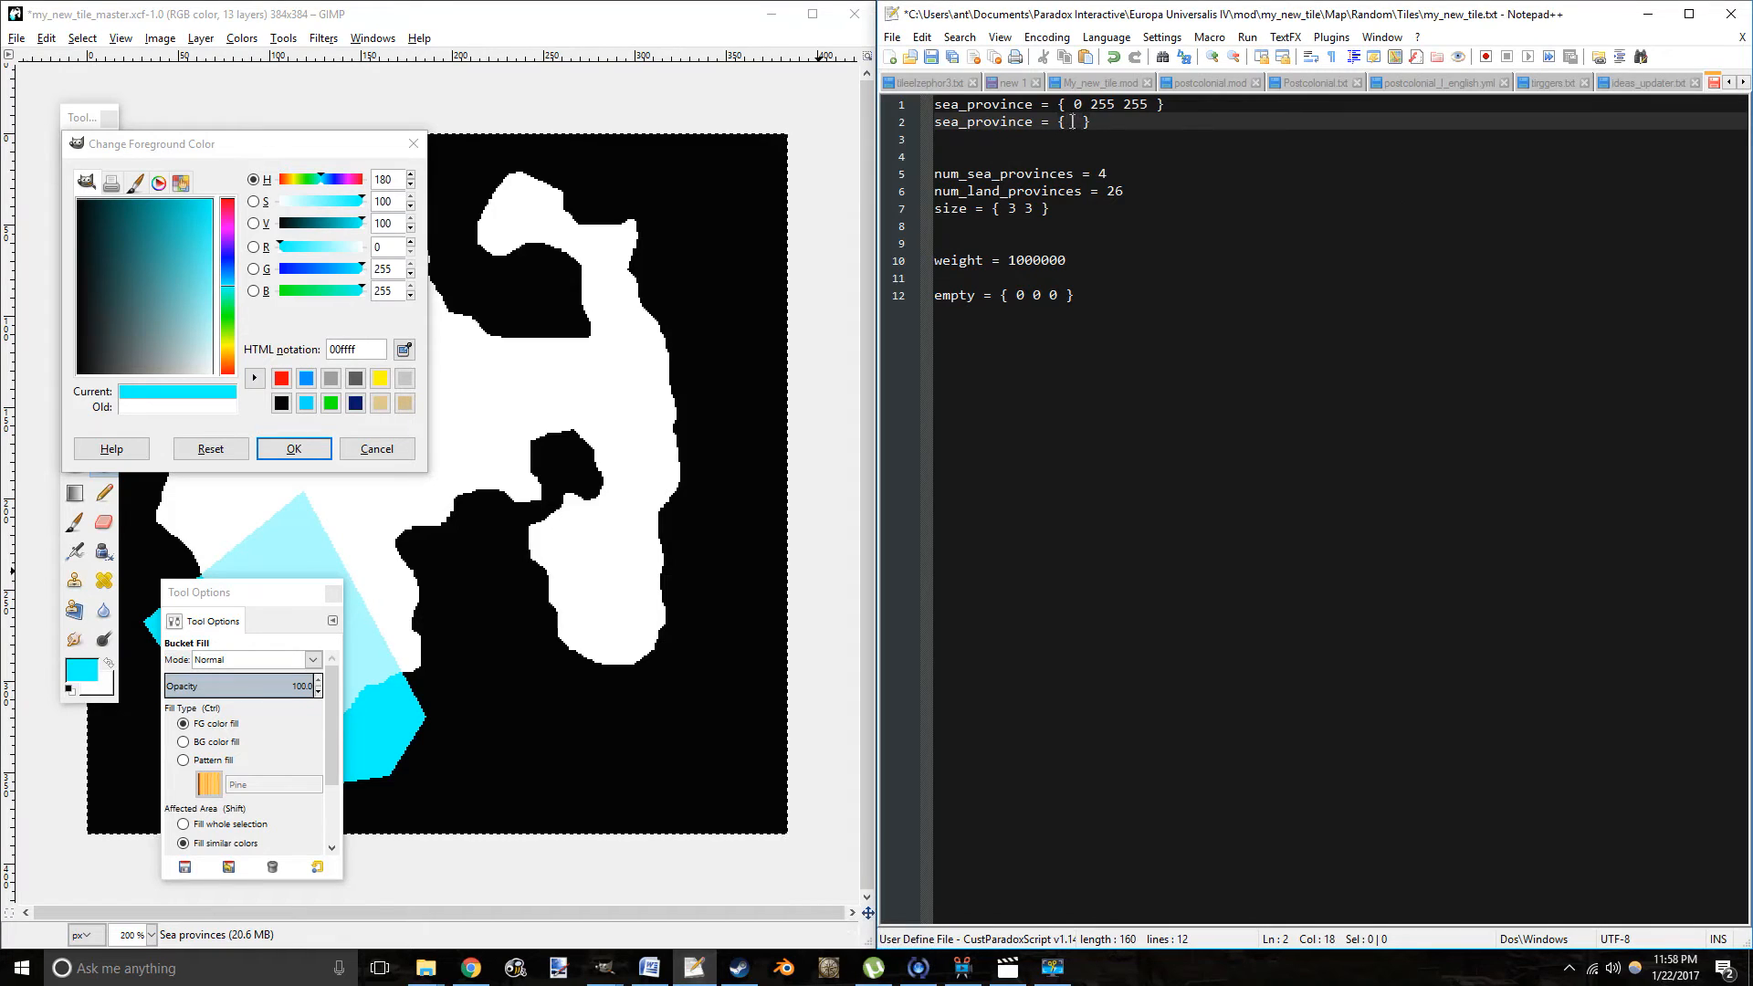
# Switch to GIMP, lower the foreground colour's value (V) to 95, and make the Pencil ready on the Sea provinces layer.
pyautogui.moveTo(592, 445); pyautogui.dragTo(803, 438)
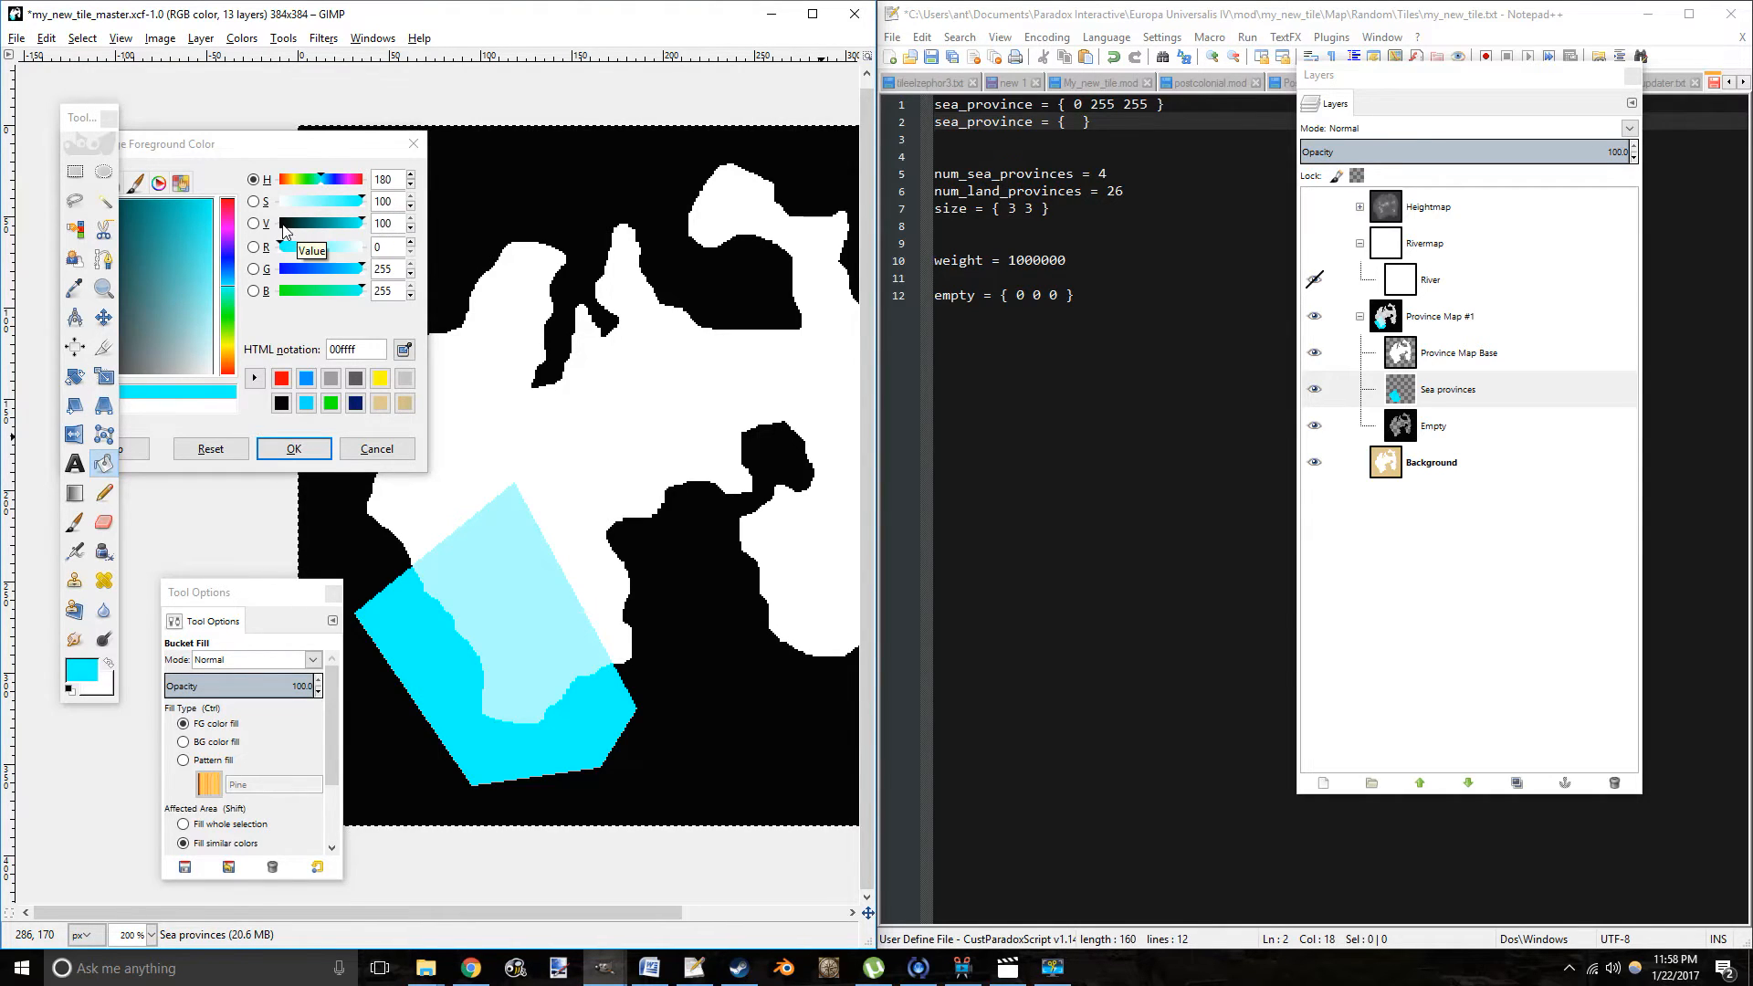
pyautogui.scroll(-4, 396, 226)
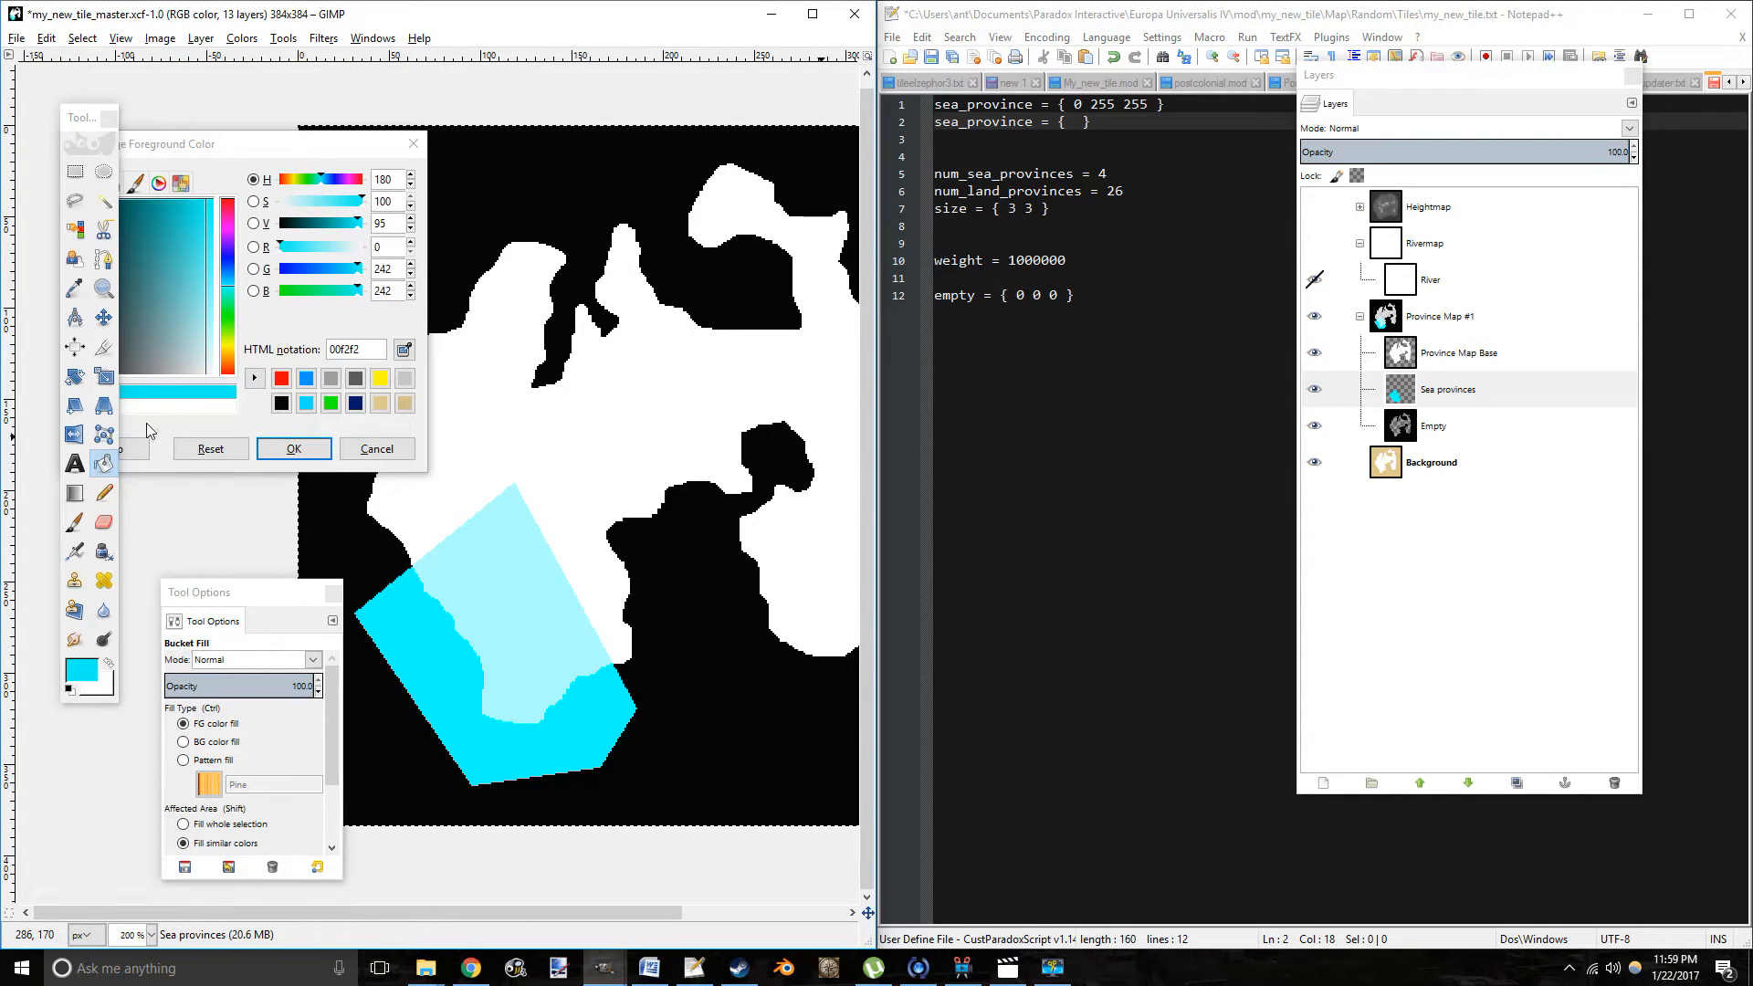
pyautogui.click(104, 493)
pyautogui.moveTo(436, 496)
pyautogui.mouseDown()
pyautogui.moveTo(459, 419)
pyautogui.moveTo(620, 443)
pyautogui.moveTo(641, 465)
pyautogui.mouseUp()
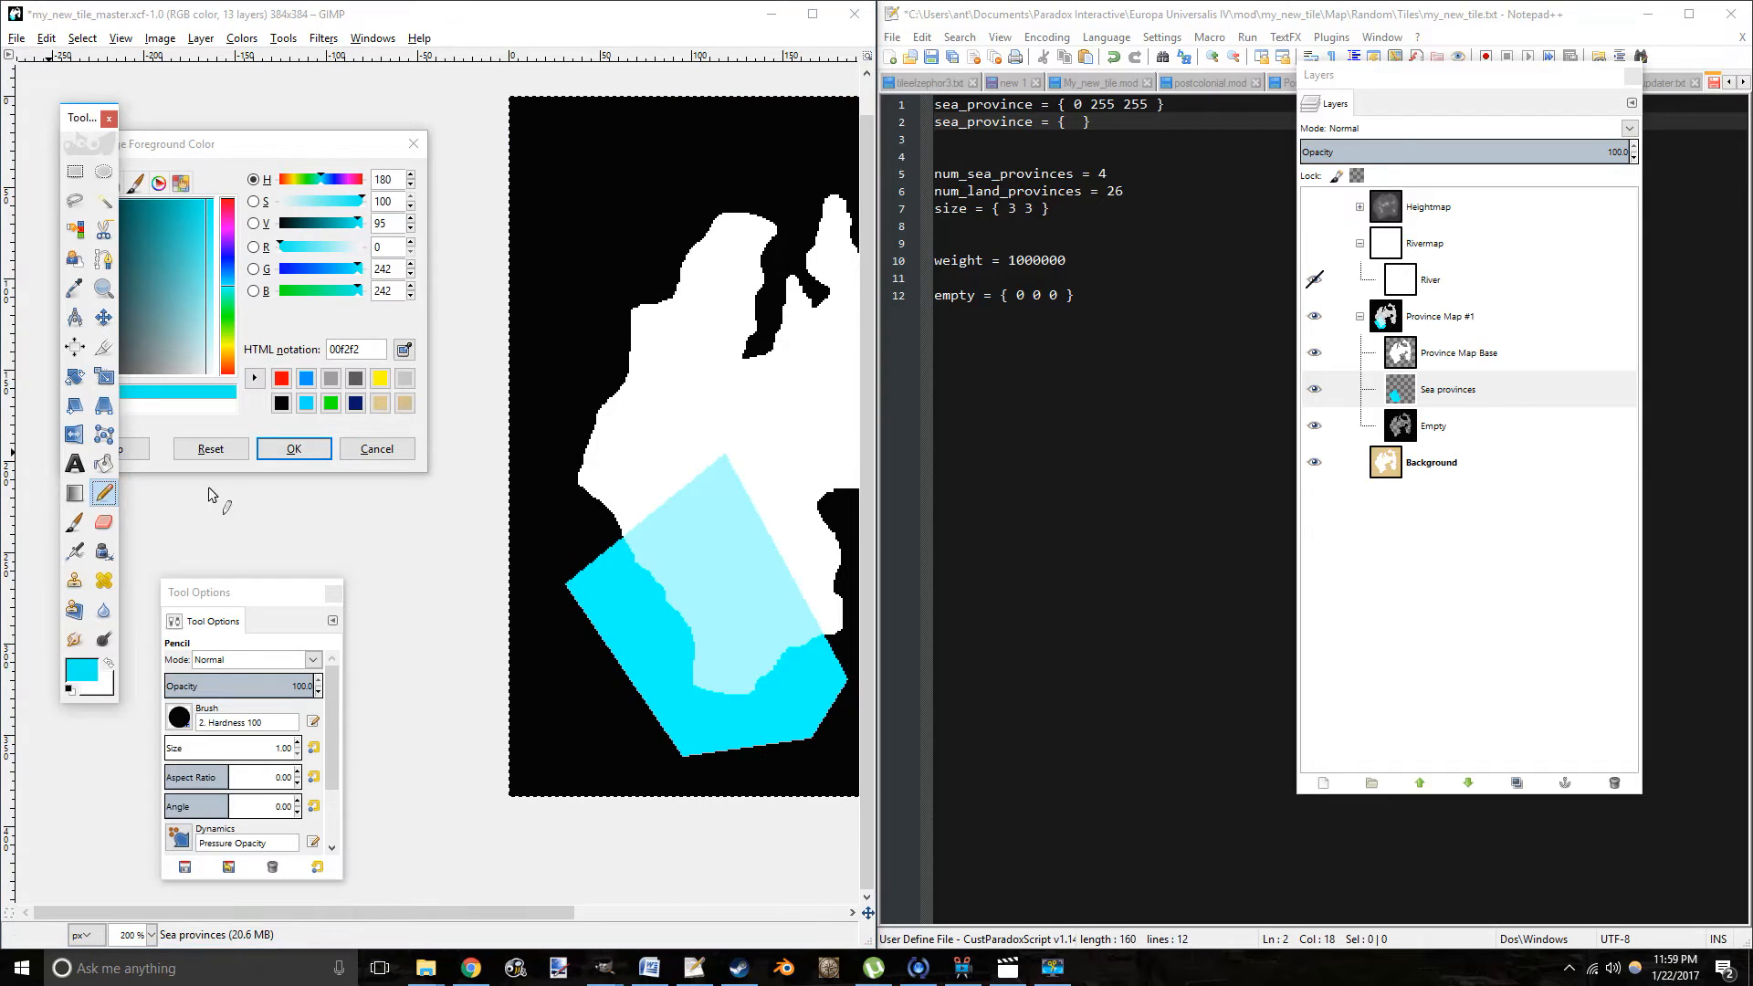
pyautogui.click(1340, 389)
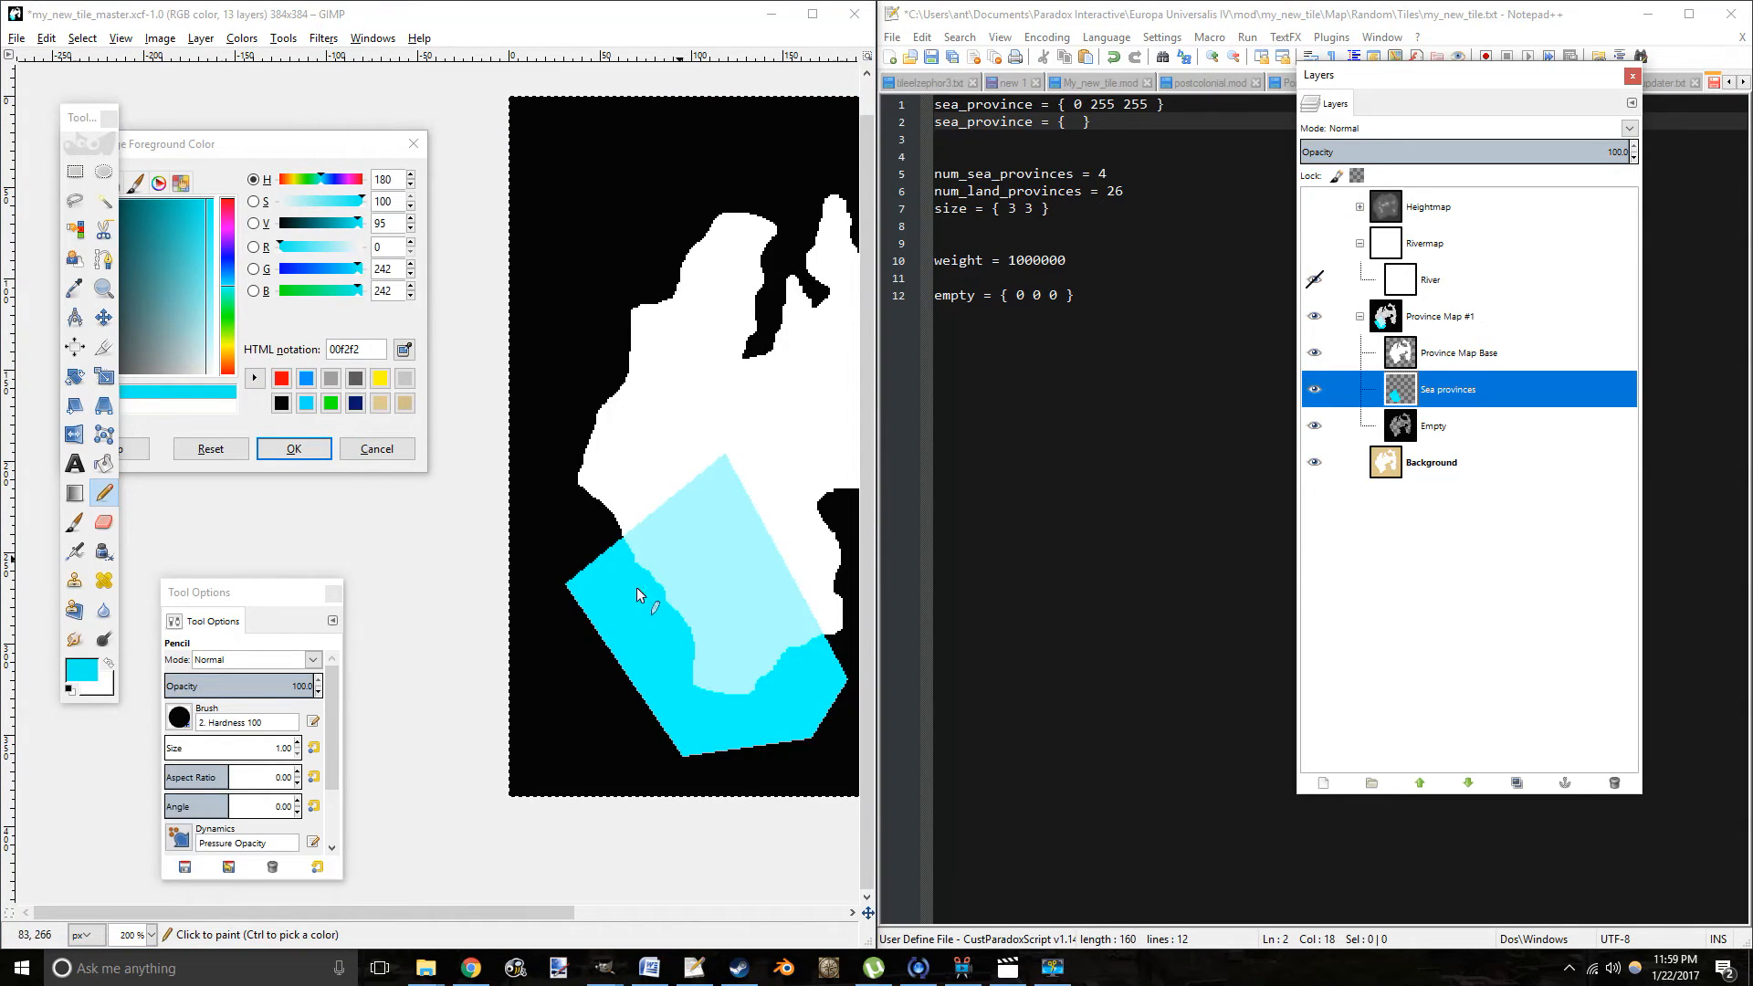
# Outline a second sea province along the western coast with straight Pencil lines, joining the first province, and bucket-fill it with 00f2f2.
pyautogui.click(565, 589)
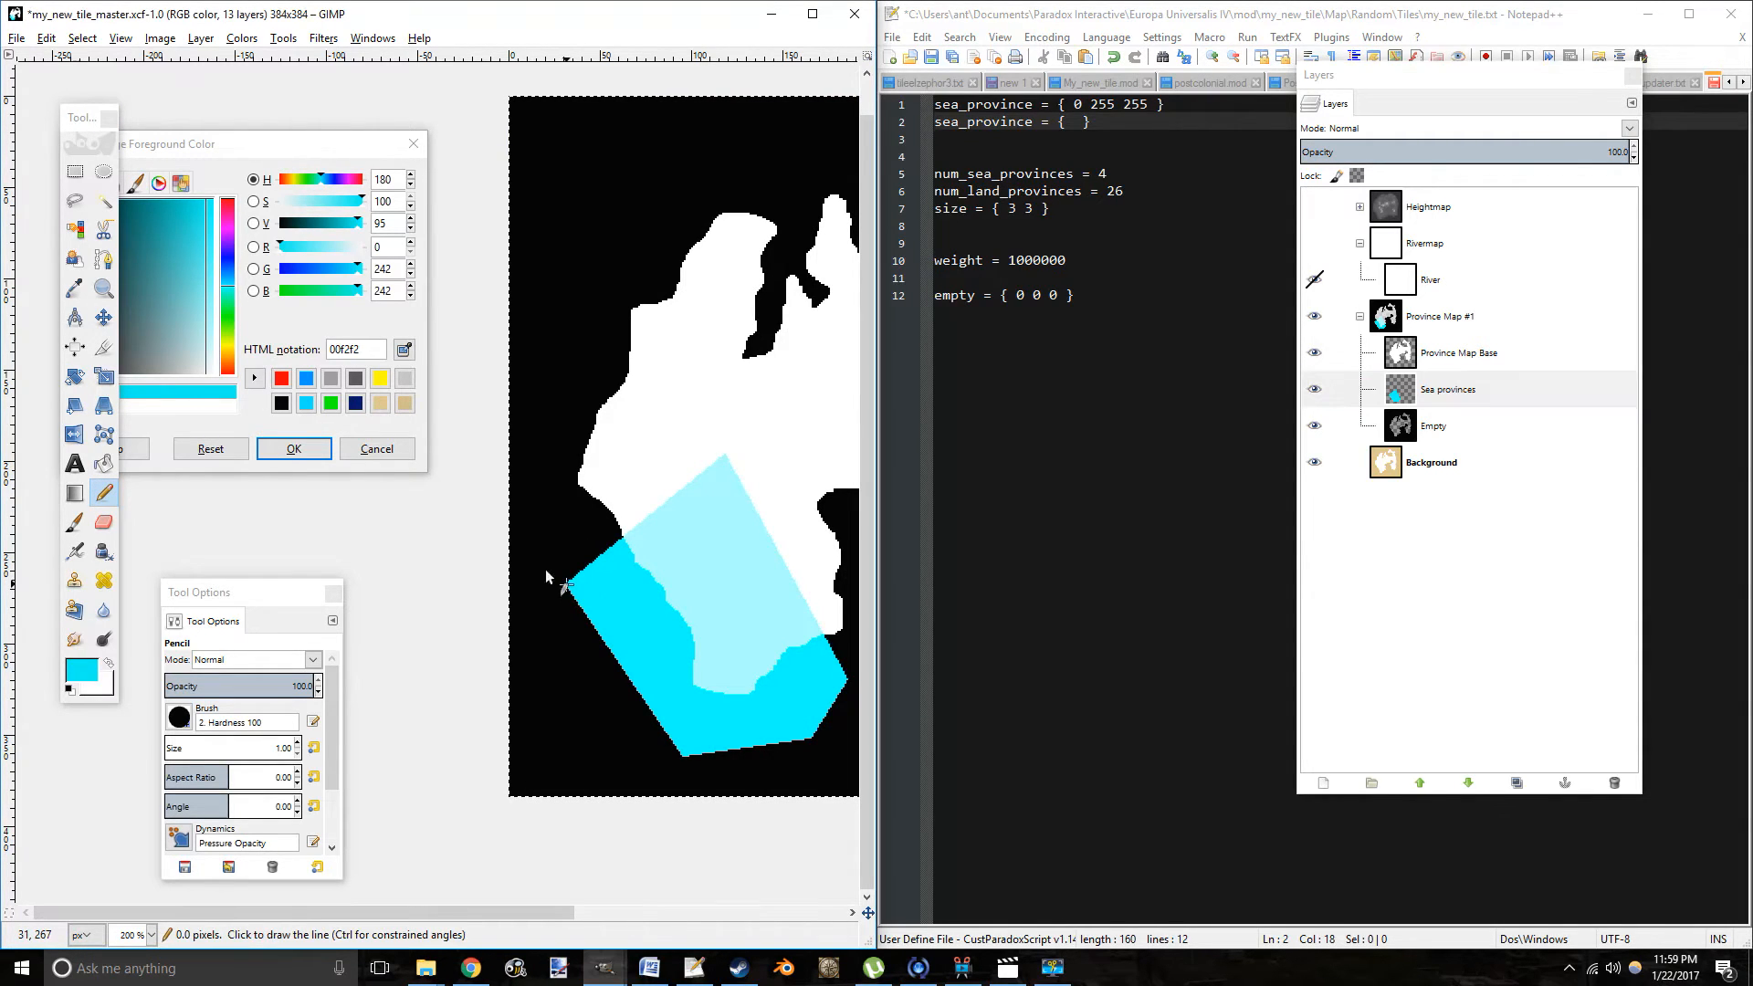
pyautogui.keyDown('shift'); pyautogui.click(539, 435); pyautogui.keyUp('shift')
pyautogui.keyDown('shift'); pyautogui.click(605, 165); pyautogui.keyUp('shift')
pyautogui.keyDown('shift'); pyautogui.click(725, 160); pyautogui.keyUp('shift')
pyautogui.keyDown('shift'); pyautogui.click(722, 285); pyautogui.keyUp('shift')
pyautogui.keyDown('shift'); pyautogui.click(723, 457); pyautogui.keyUp('shift')
pyautogui.click(103, 462)
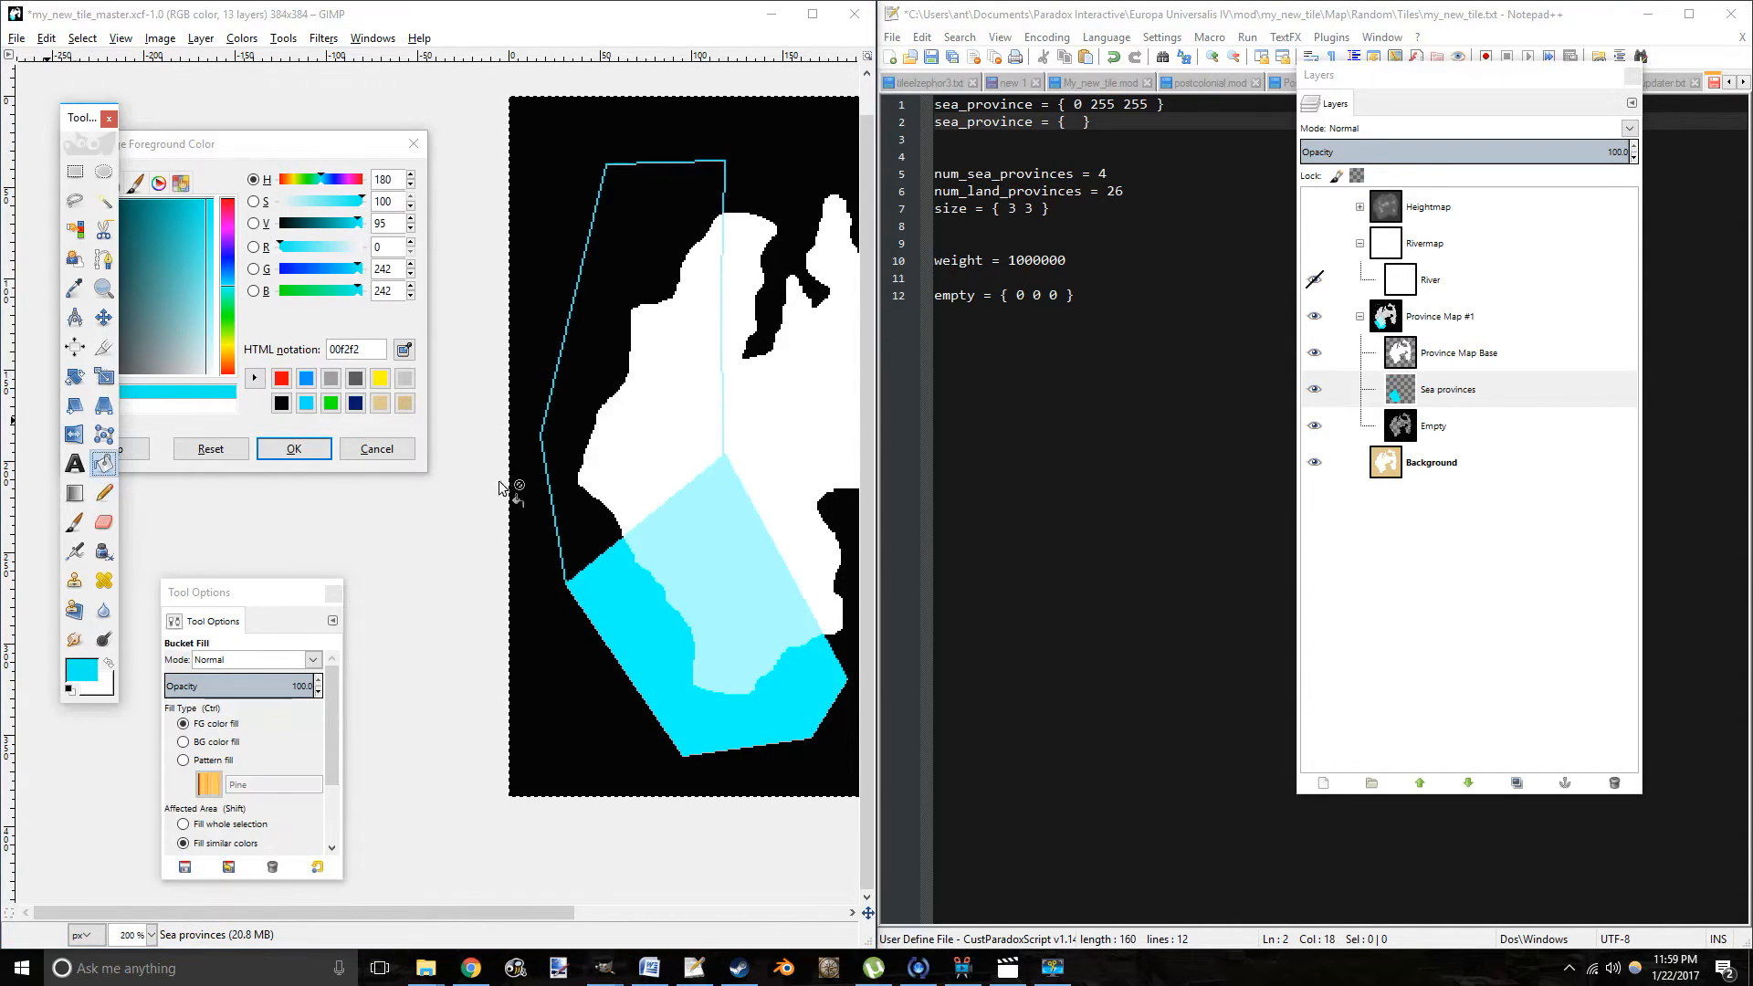
pyautogui.click(572, 423)
# Switch to Notepad++ and enter the RGB values 0 242 242 in the second sea_province line.
pyautogui.scroll(3, 594, 380)
pyautogui.hscroll(-4, 594, 380)
pyautogui.moveTo(533, 423)
pyautogui.mouseDown()
pyautogui.moveTo(518, 544)
pyautogui.moveTo(532, 439)
pyautogui.mouseUp()
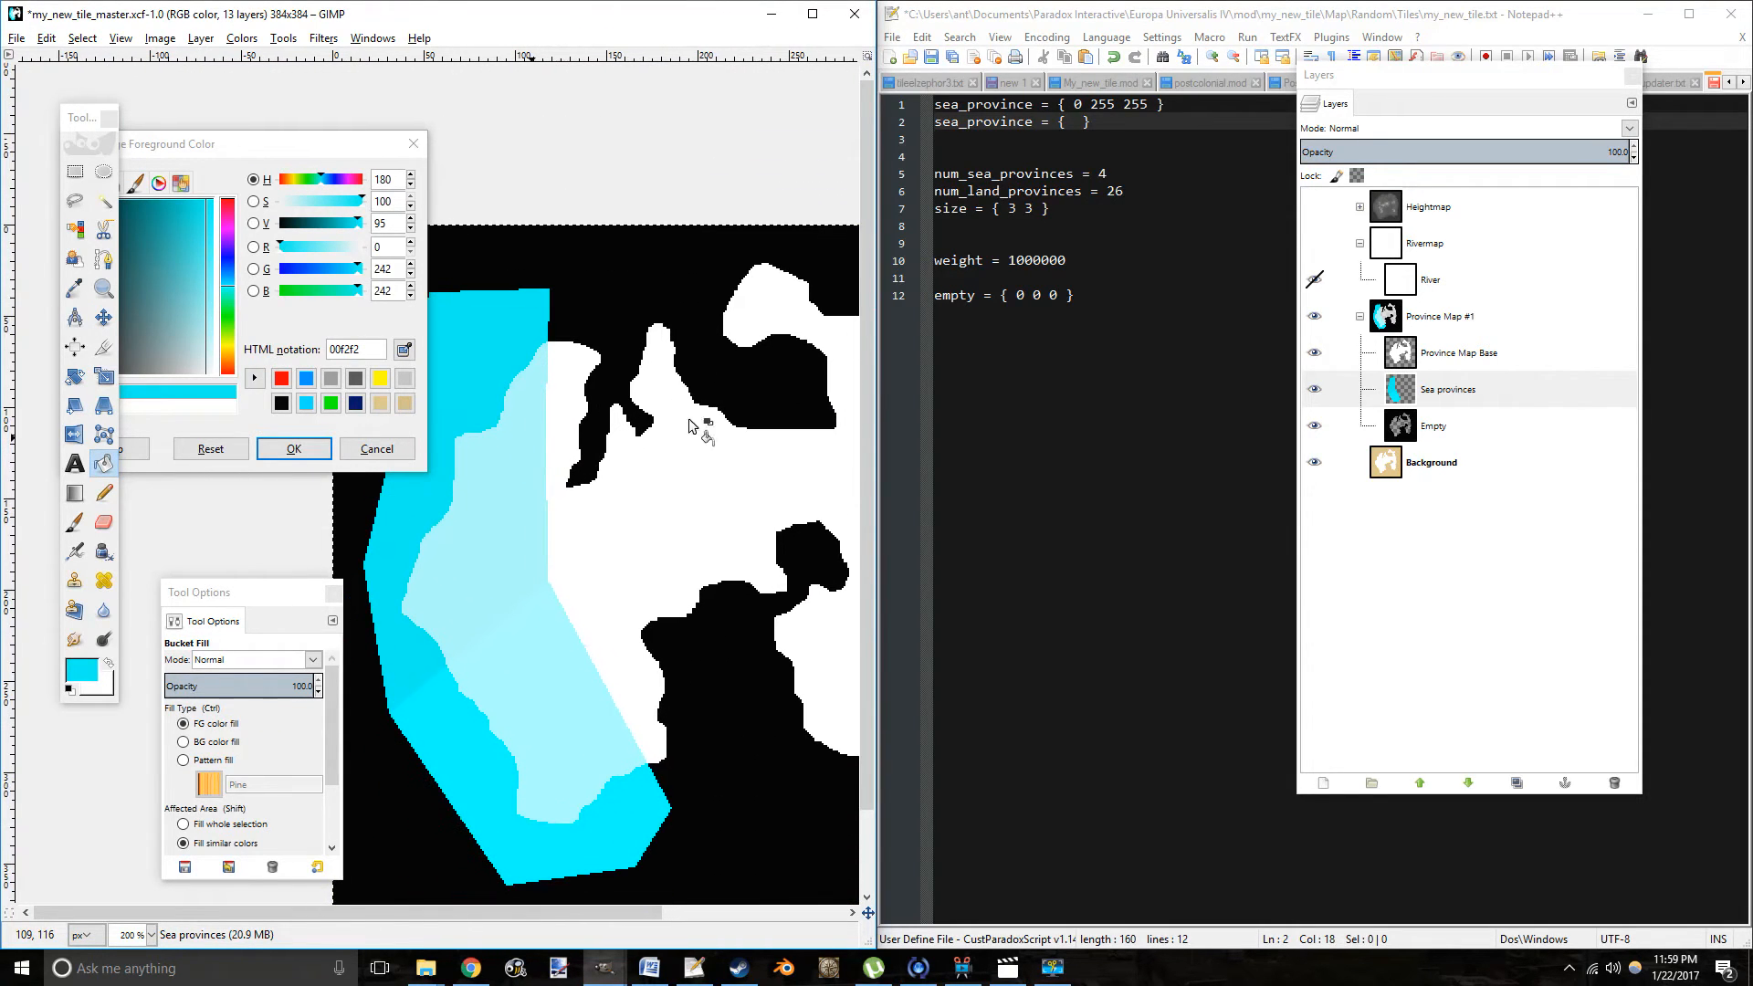
pyautogui.click(1073, 121)
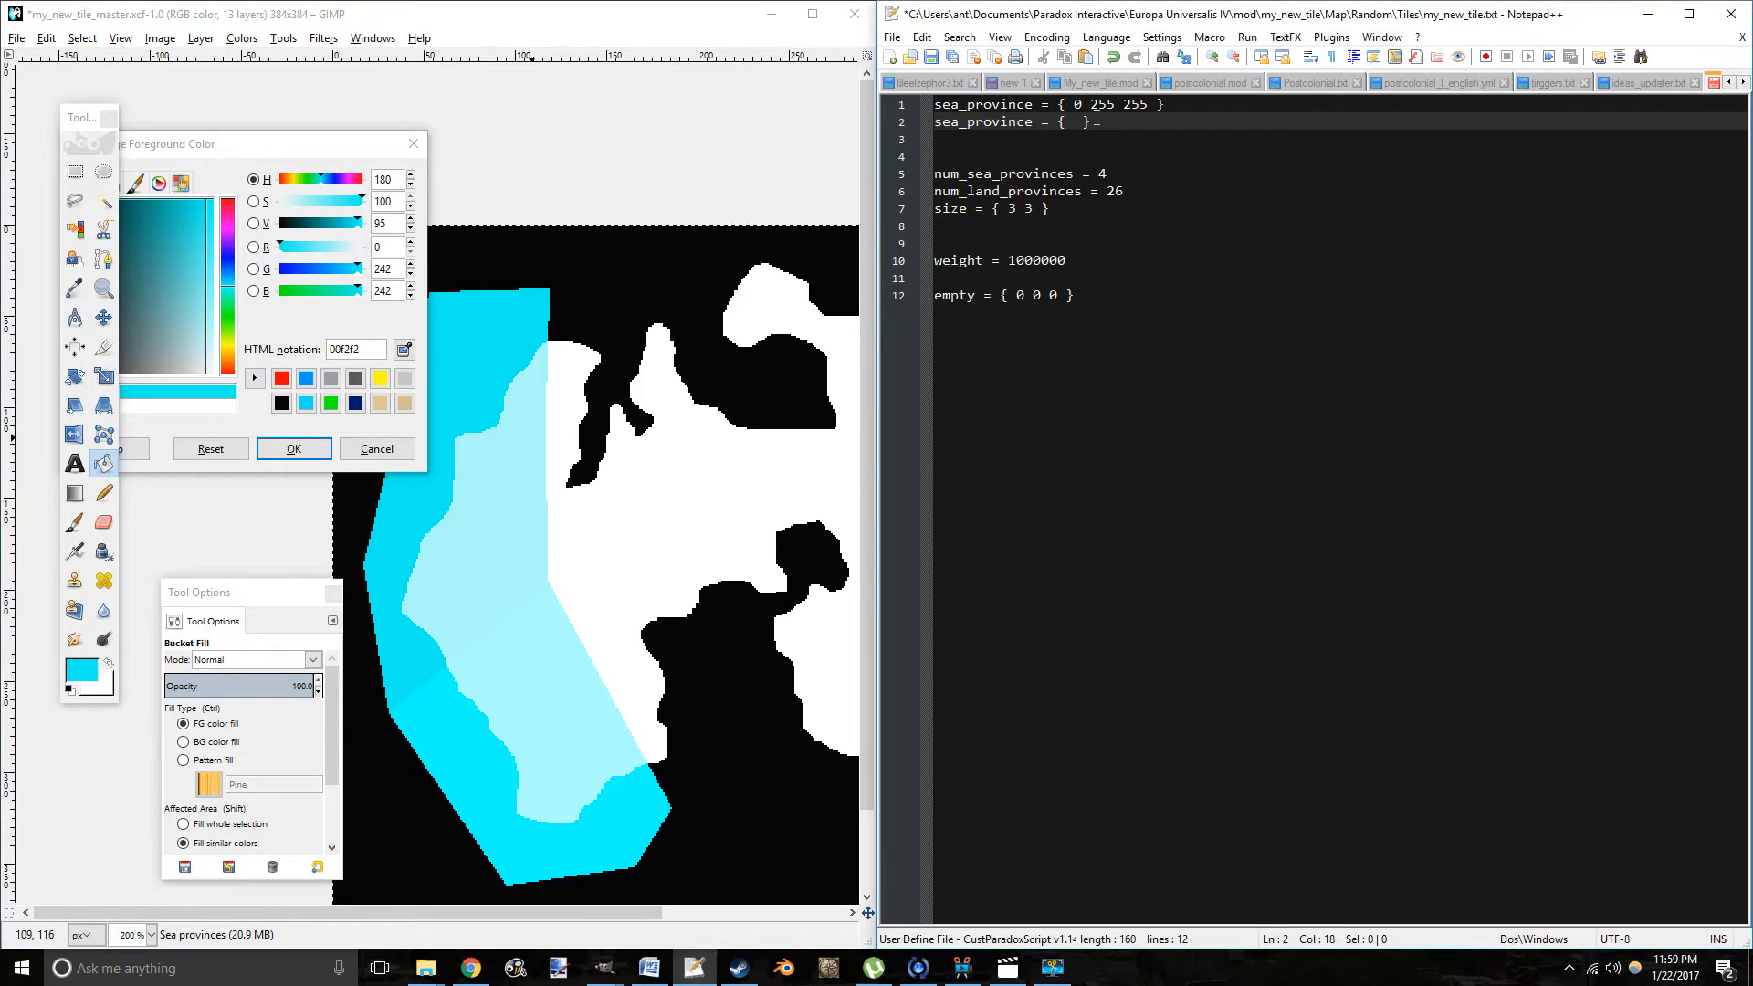
pyautogui.write('0 242 ')
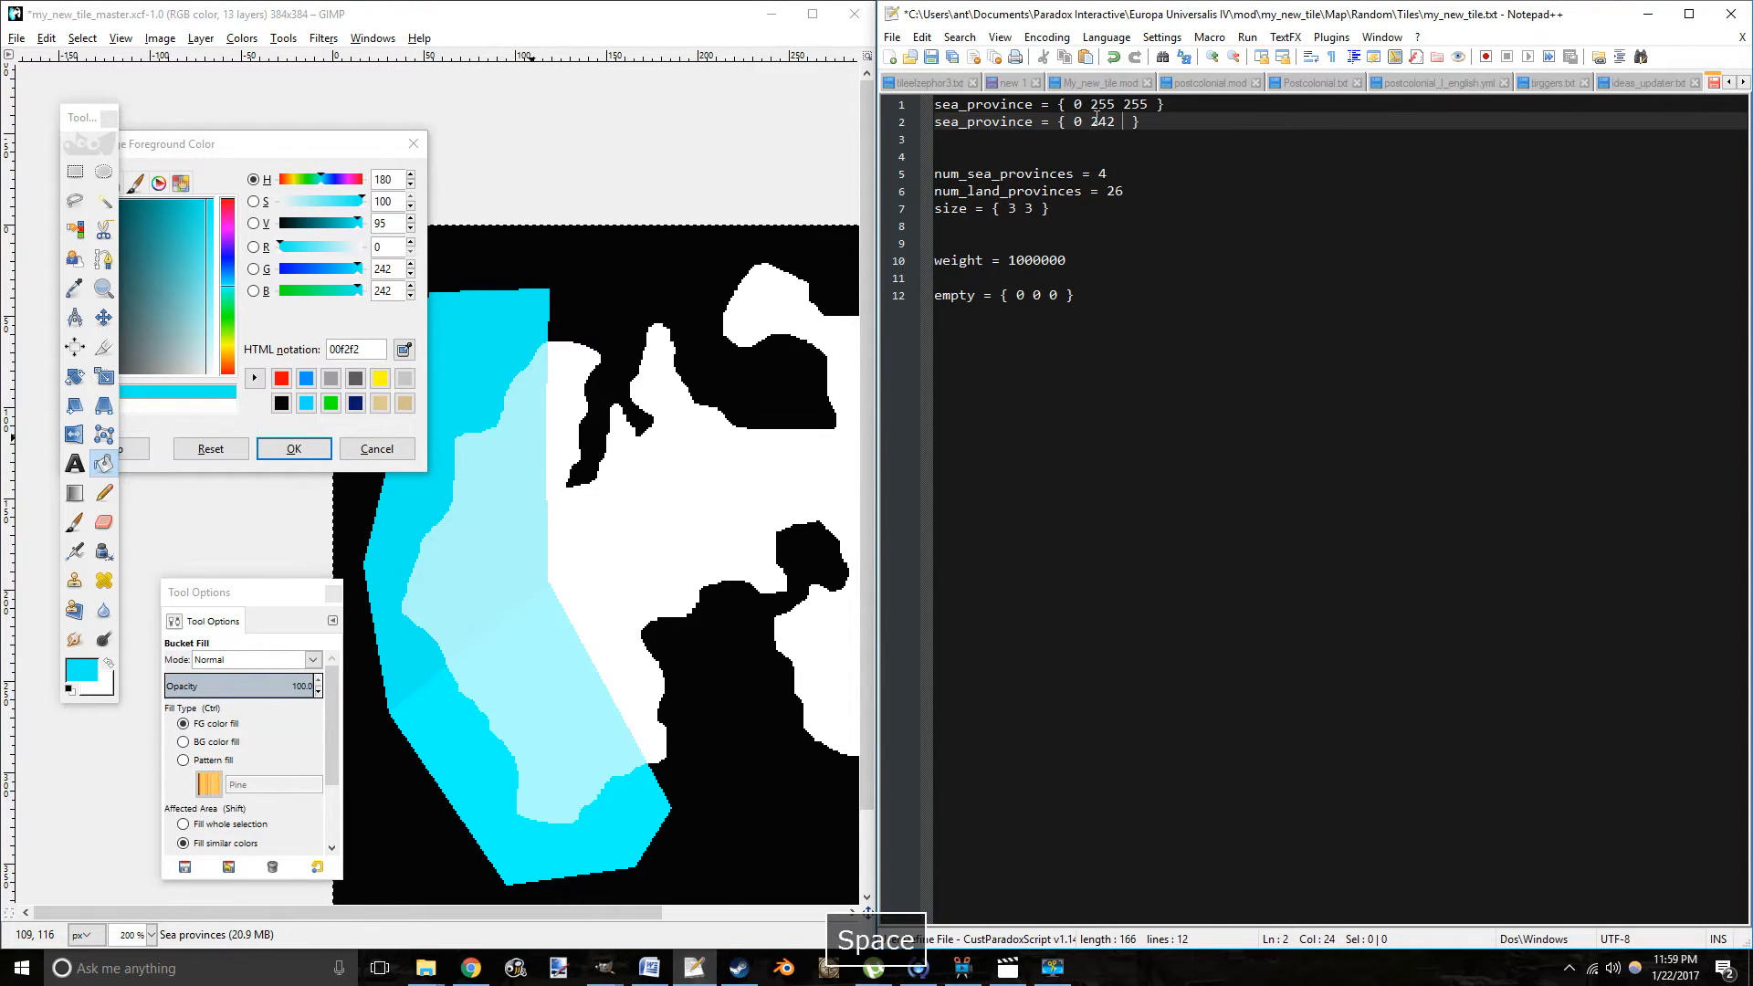
pyautogui.write('242')
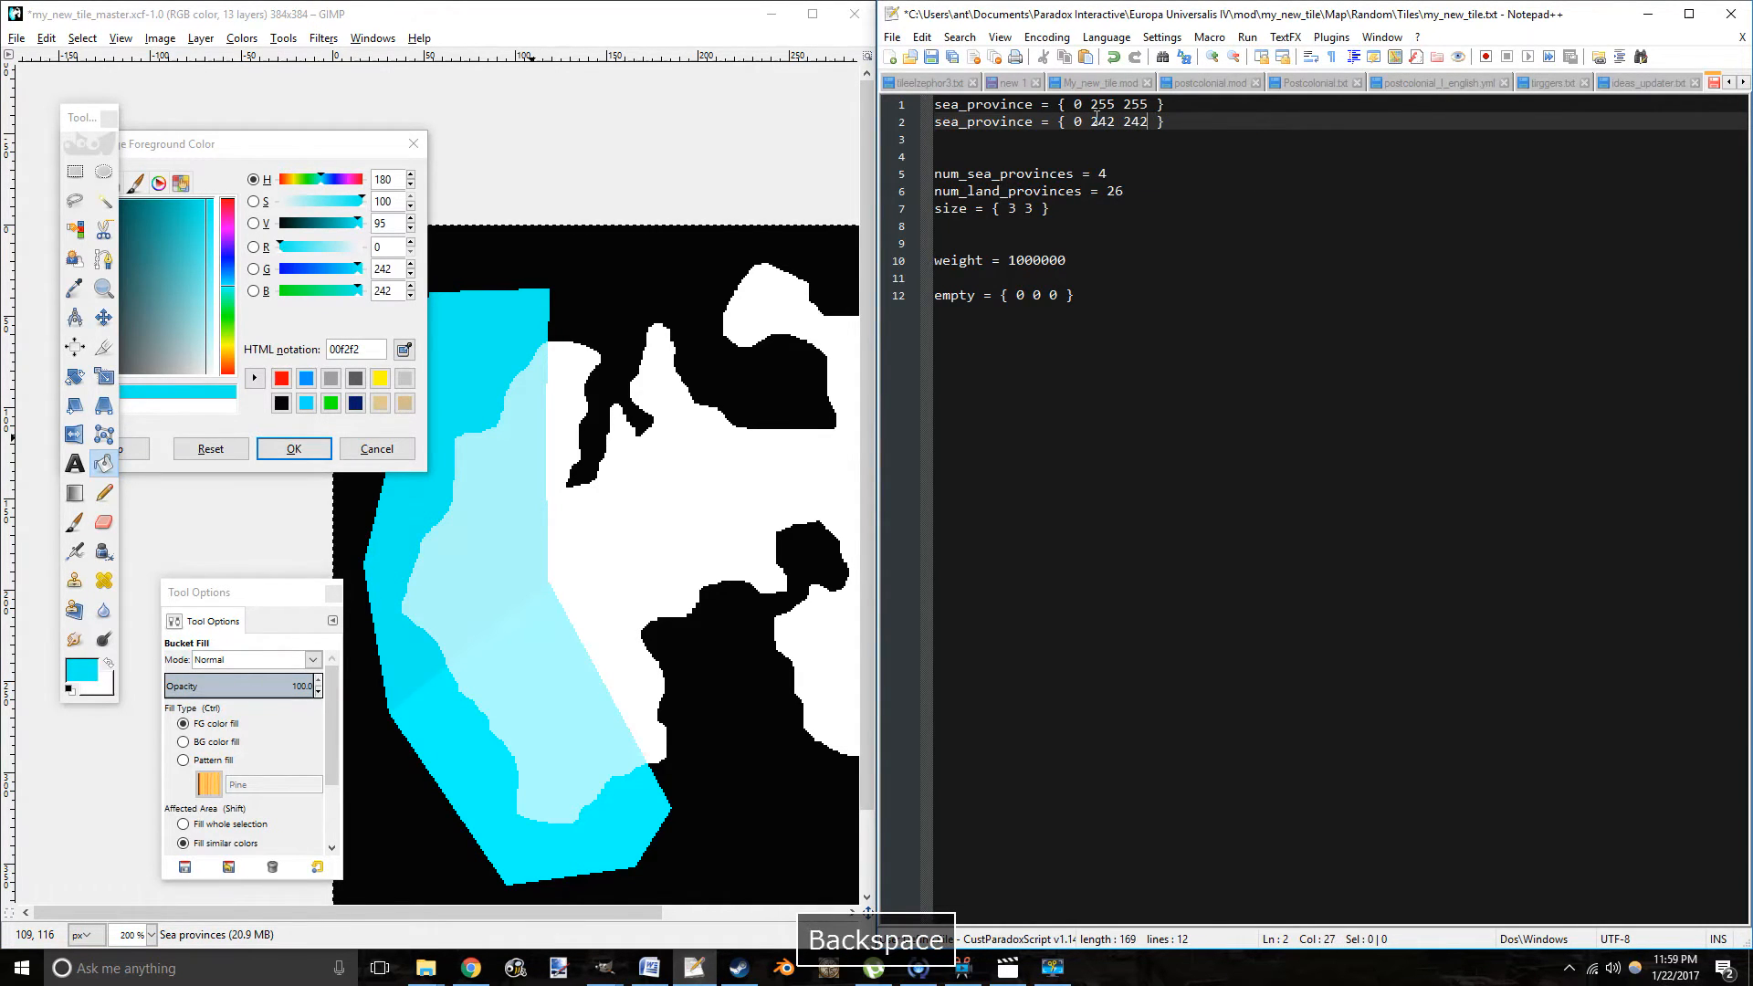
# Back in GIMP, lower the foreground colour's value (V) to 90 and make the Pencil ready on the Sea provinces layer.
pyautogui.moveTo(729, 333); pyautogui.dragTo(684, 291)
pyautogui.scroll(-3, 393, 220)
pyautogui.scroll(-2, 393, 220)
pyautogui.press('n')
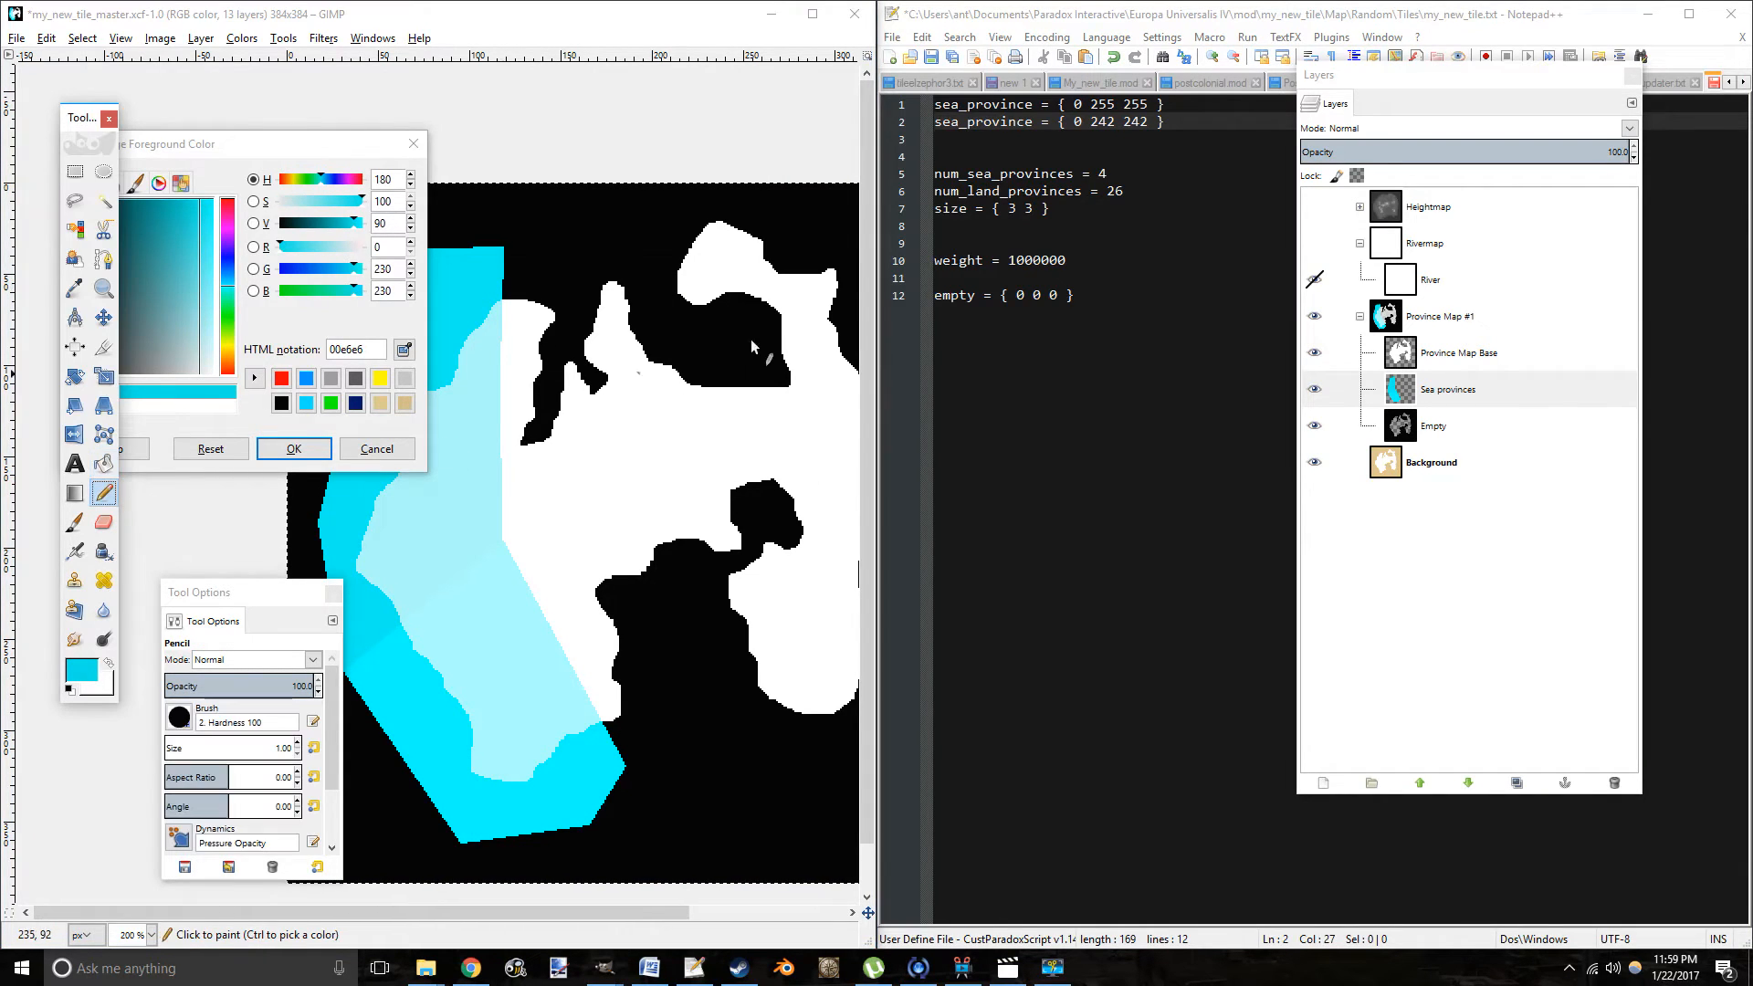
pyautogui.click(1446, 390)
pyautogui.moveTo(494, 475); pyautogui.dragTo(530, 524)
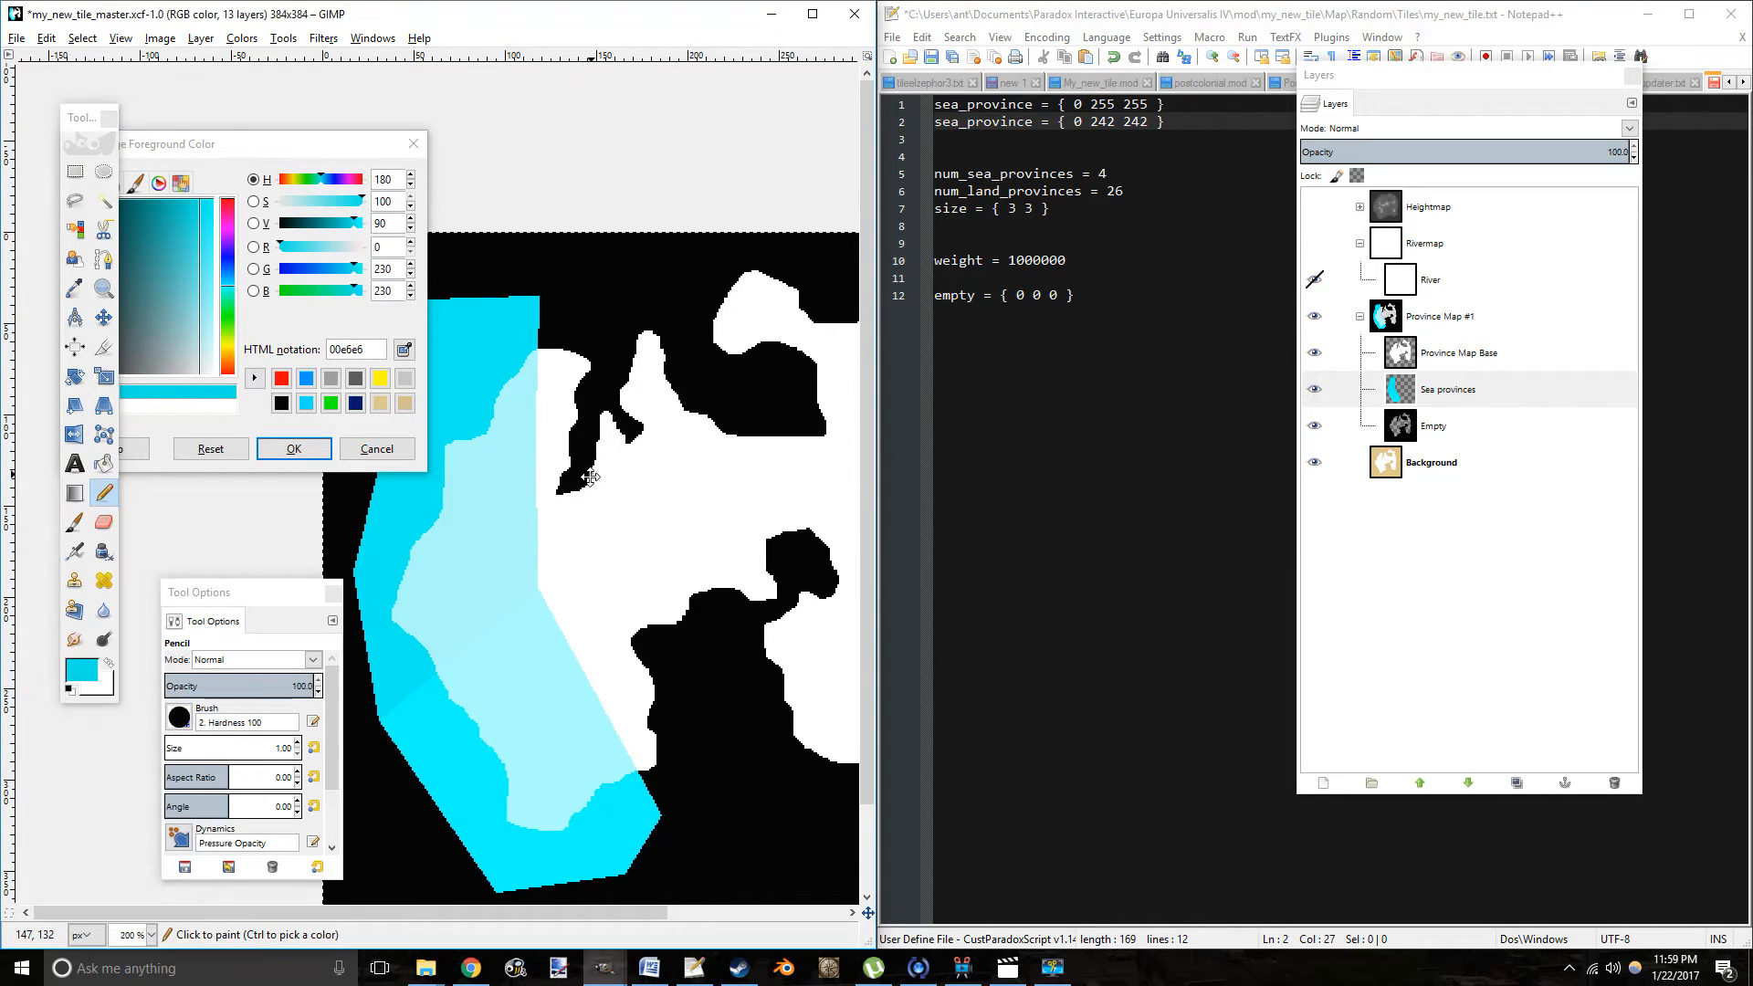
pyautogui.moveTo(553, 509); pyautogui.dragTo(548, 512)
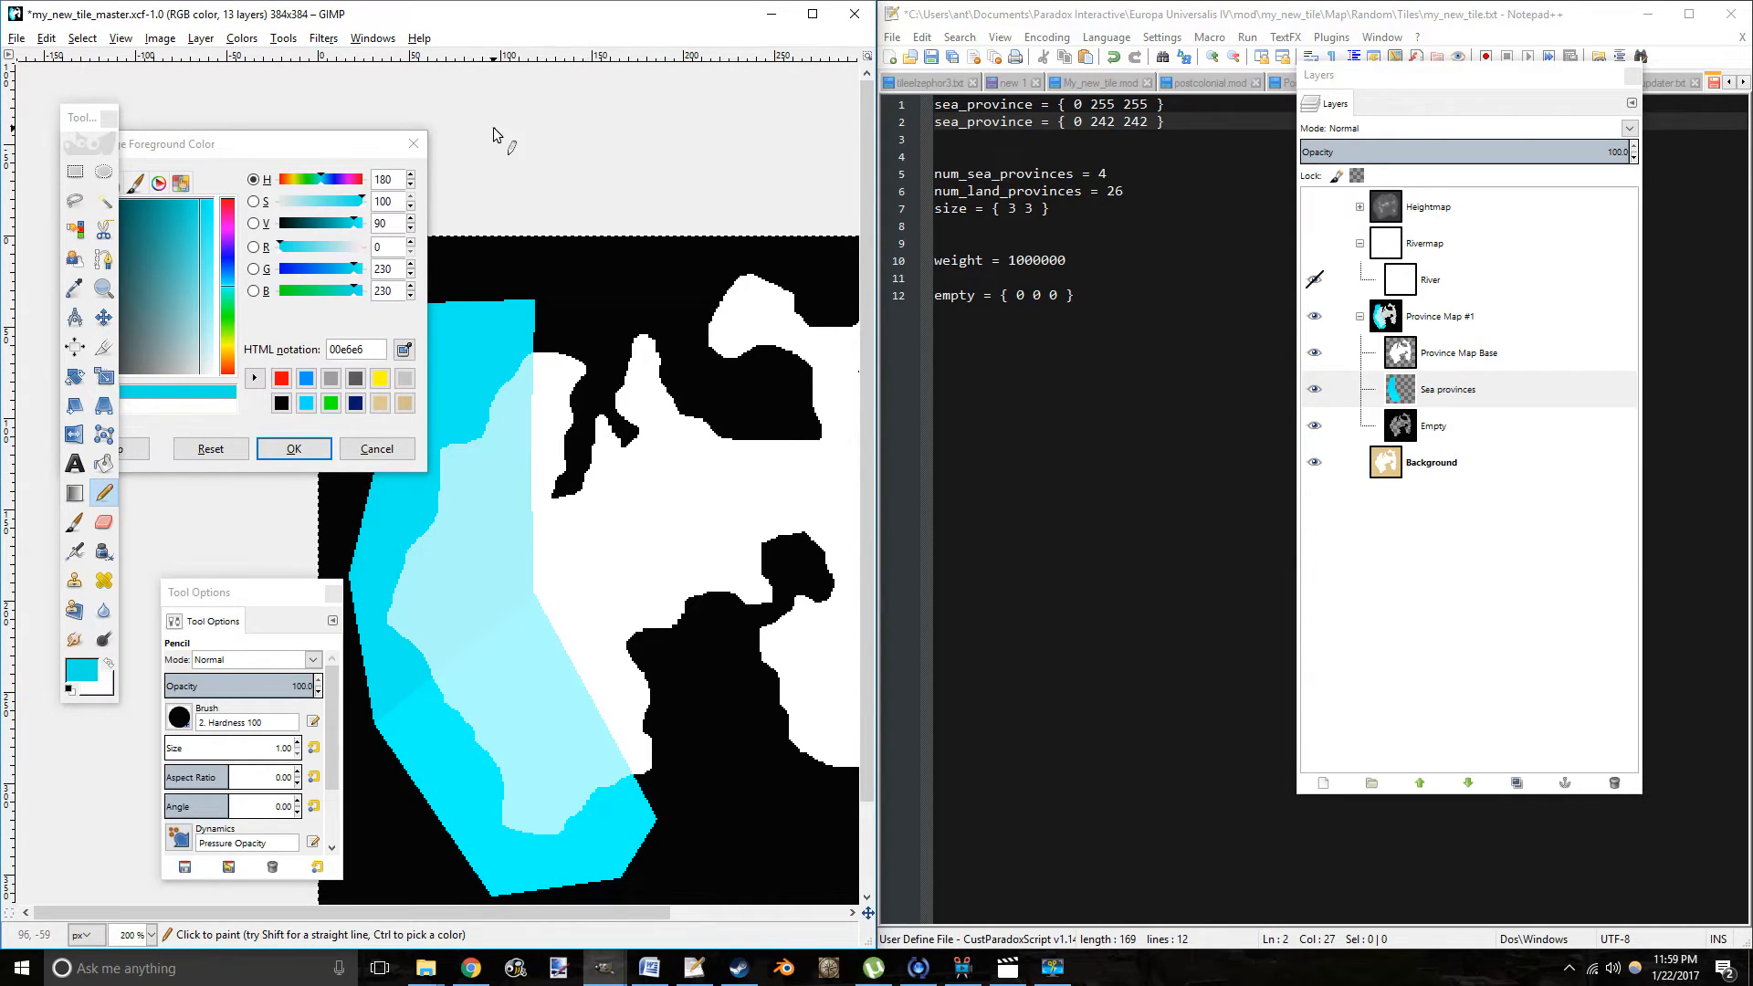
# Outline a third sea province around the northern bays with straight Pencil lines from the second province's edge, and bucket-fill it with 00e6e6.
pyautogui.press('shift')
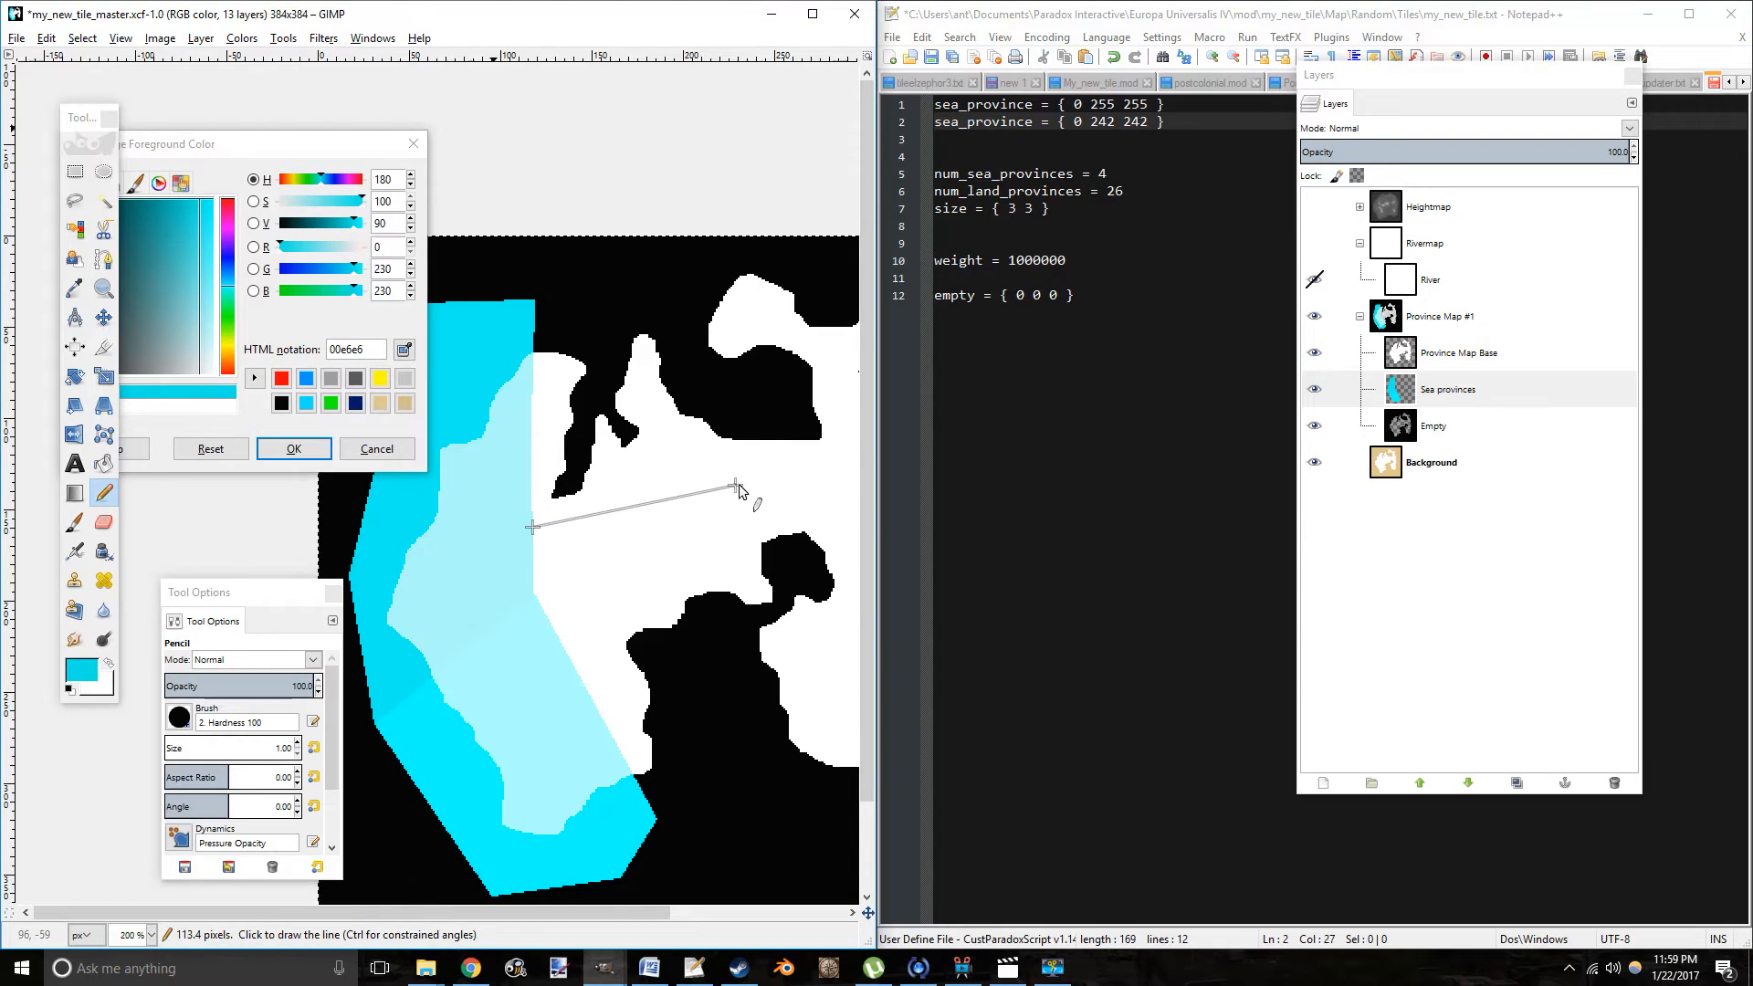
pyautogui.moveTo(743, 489); pyautogui.dragTo(689, 539)
pyautogui.keyDown('shift'); pyautogui.click(730, 543); pyautogui.keyUp('shift')
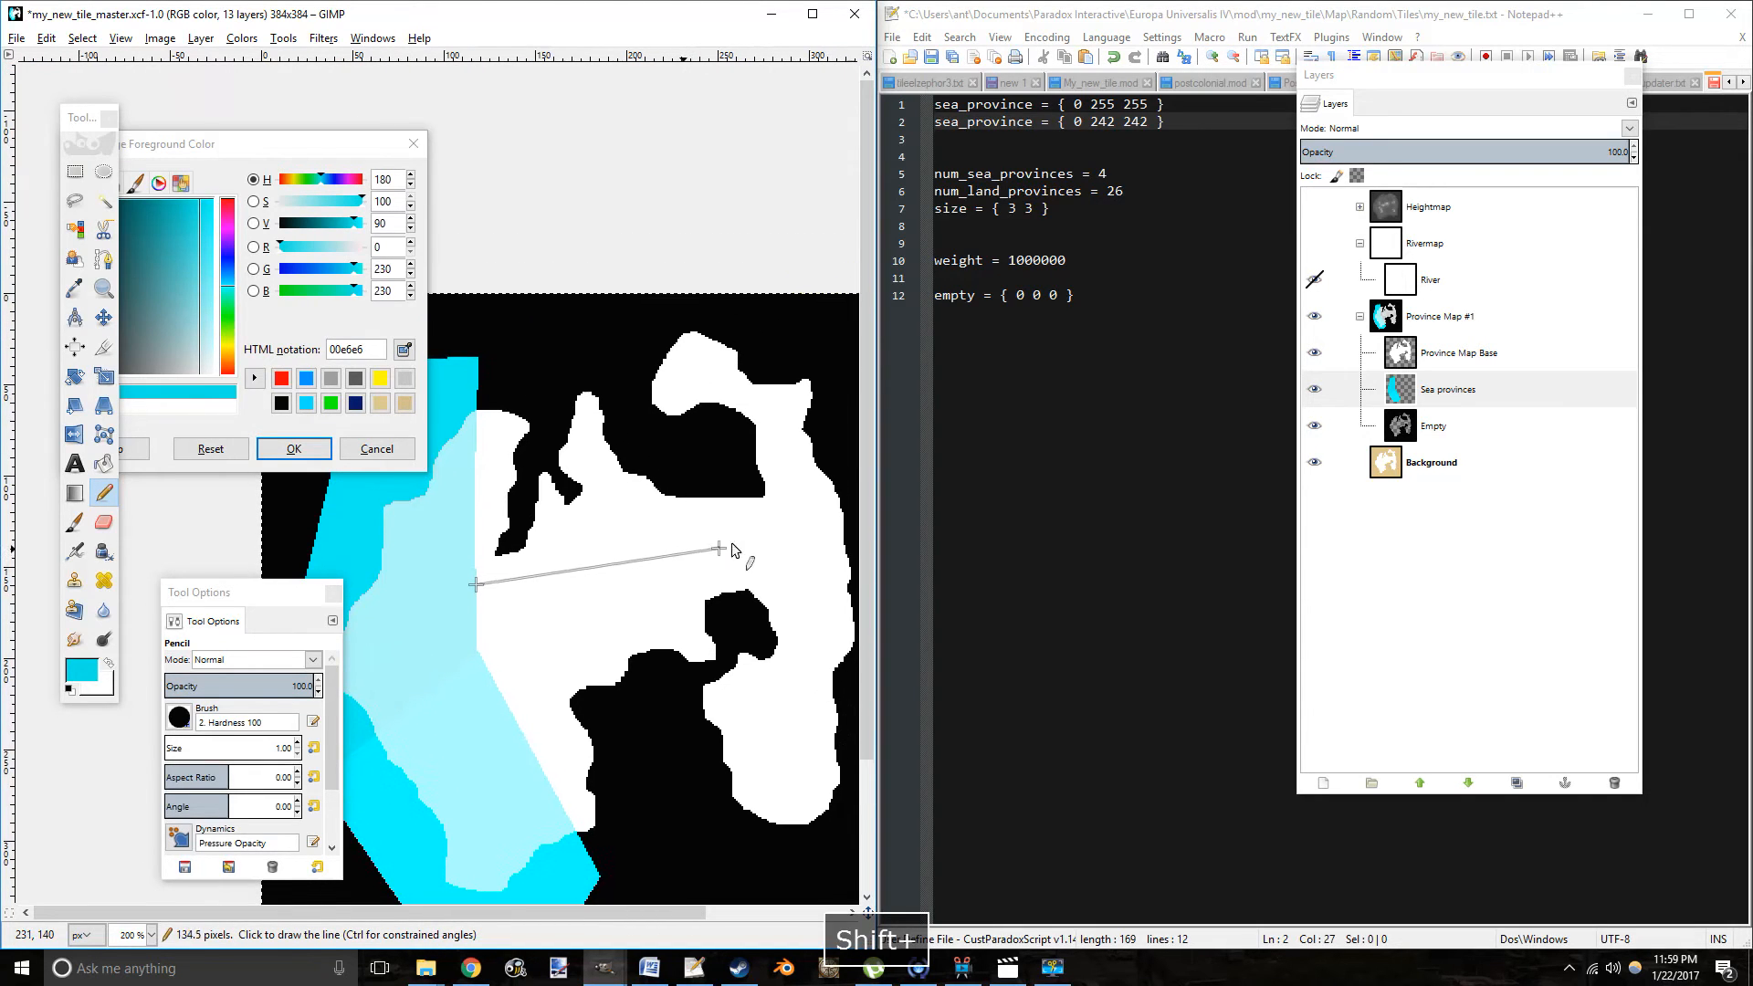
pyautogui.keyDown('shift'); pyautogui.click(790, 489); pyautogui.keyUp('shift')
pyautogui.keyDown('shift'); pyautogui.click(760, 402); pyautogui.keyUp('shift')
pyautogui.keyDown('shift'); pyautogui.click(628, 335); pyautogui.keyUp('shift')
pyautogui.keyDown('shift'); pyautogui.click(477, 362); pyautogui.keyUp('shift')
pyautogui.click(103, 463)
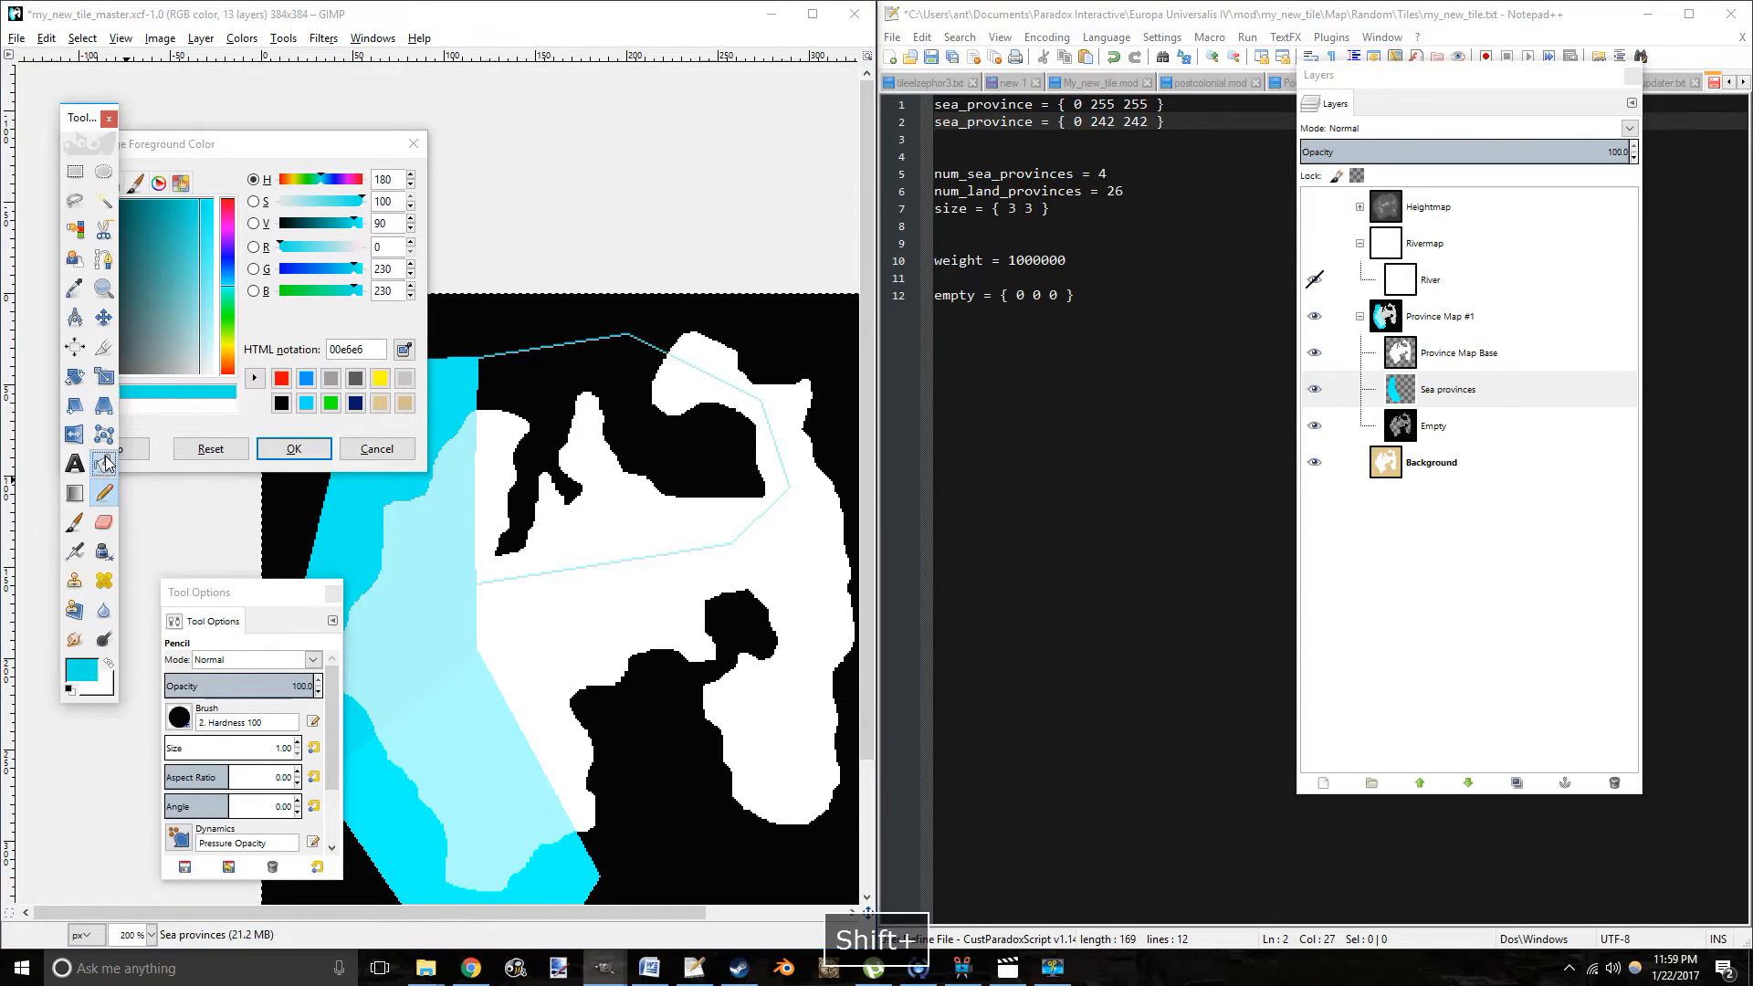
pyautogui.click(575, 459)
# In Notepad++, add a third sea_province line with the RGB values 0 230 230.
pyautogui.click(1178, 124)
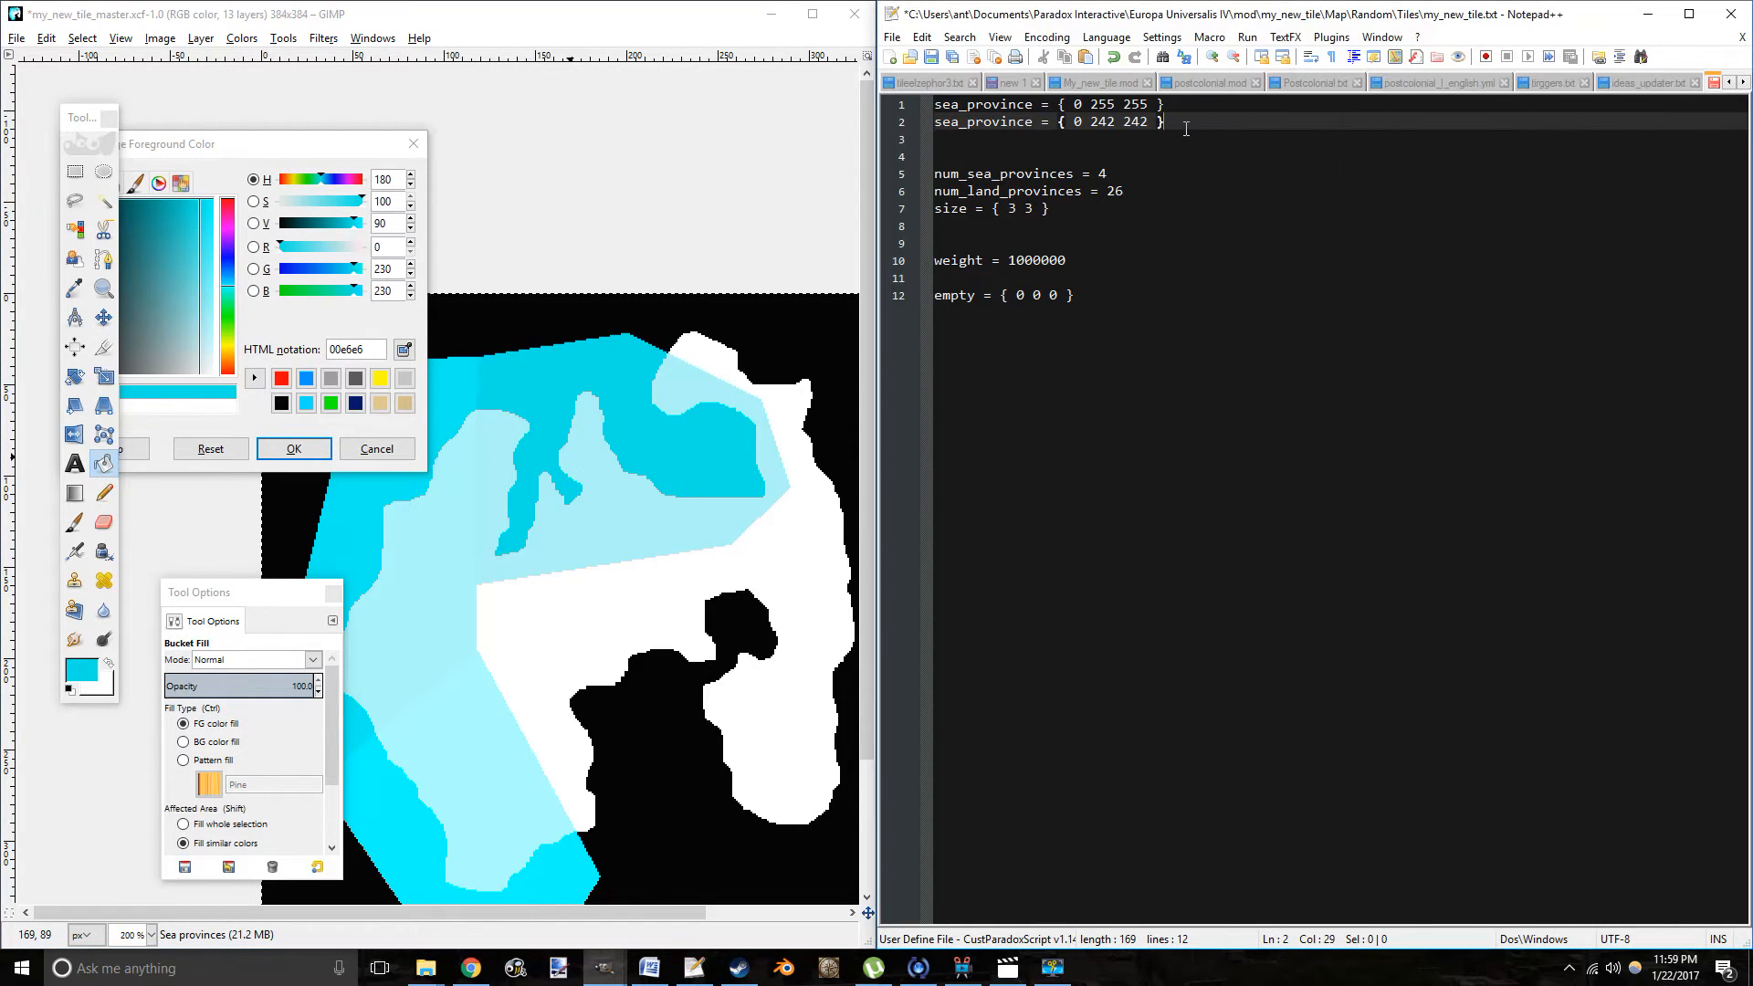
pyautogui.hotkey('ctrl', 'v')
pyautogui.click(1077, 139)
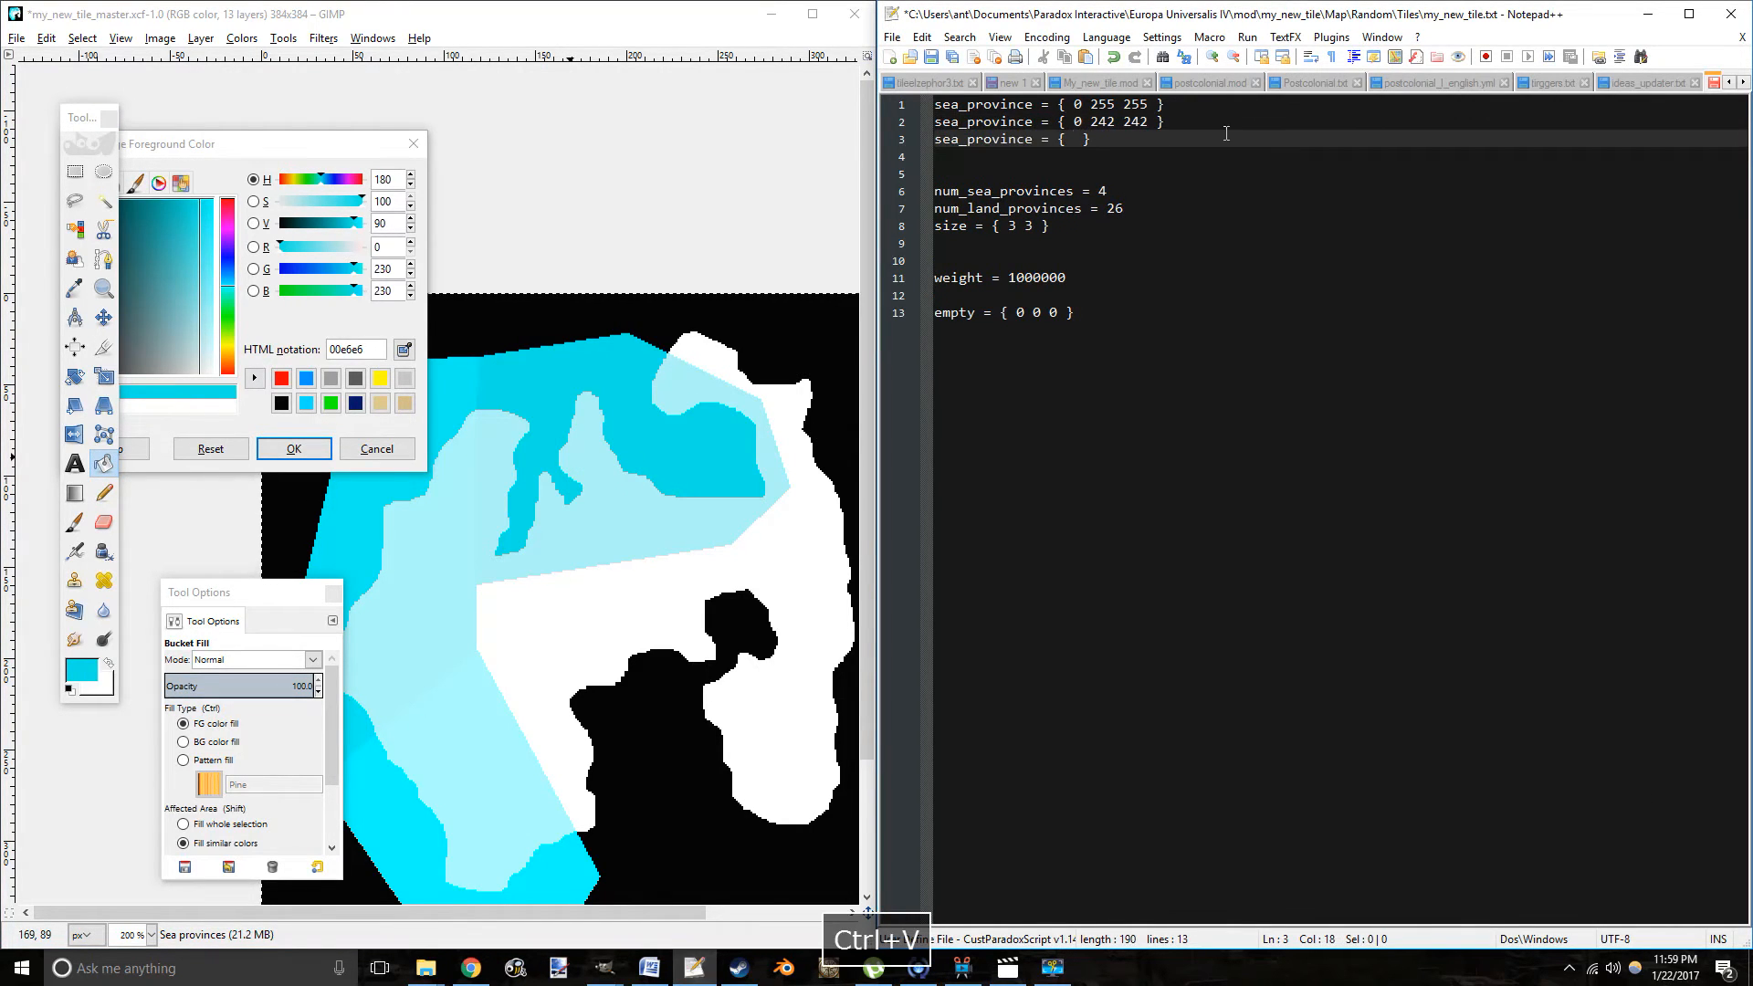
pyautogui.write('0 230 230')
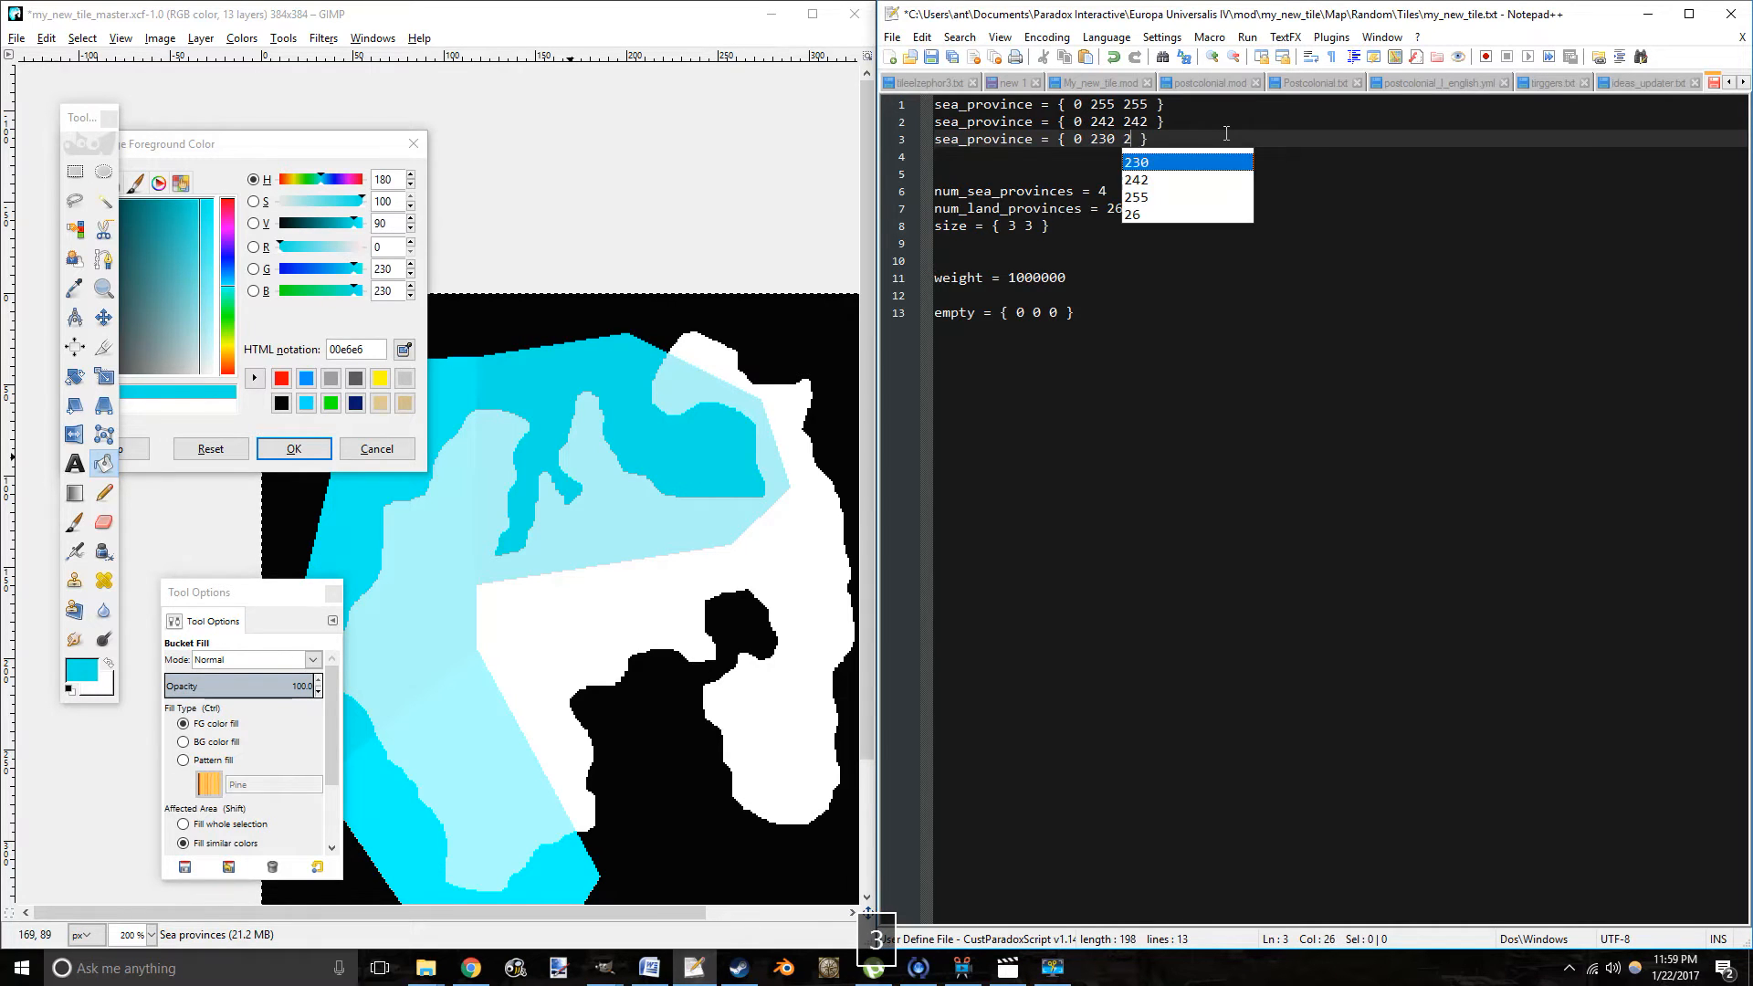
# In GIMP, lower the foreground colour's value (V) to 85, move the colour dialog off the map, and choose the Pencil.
pyautogui.moveTo(745, 421); pyautogui.dragTo(669, 383)
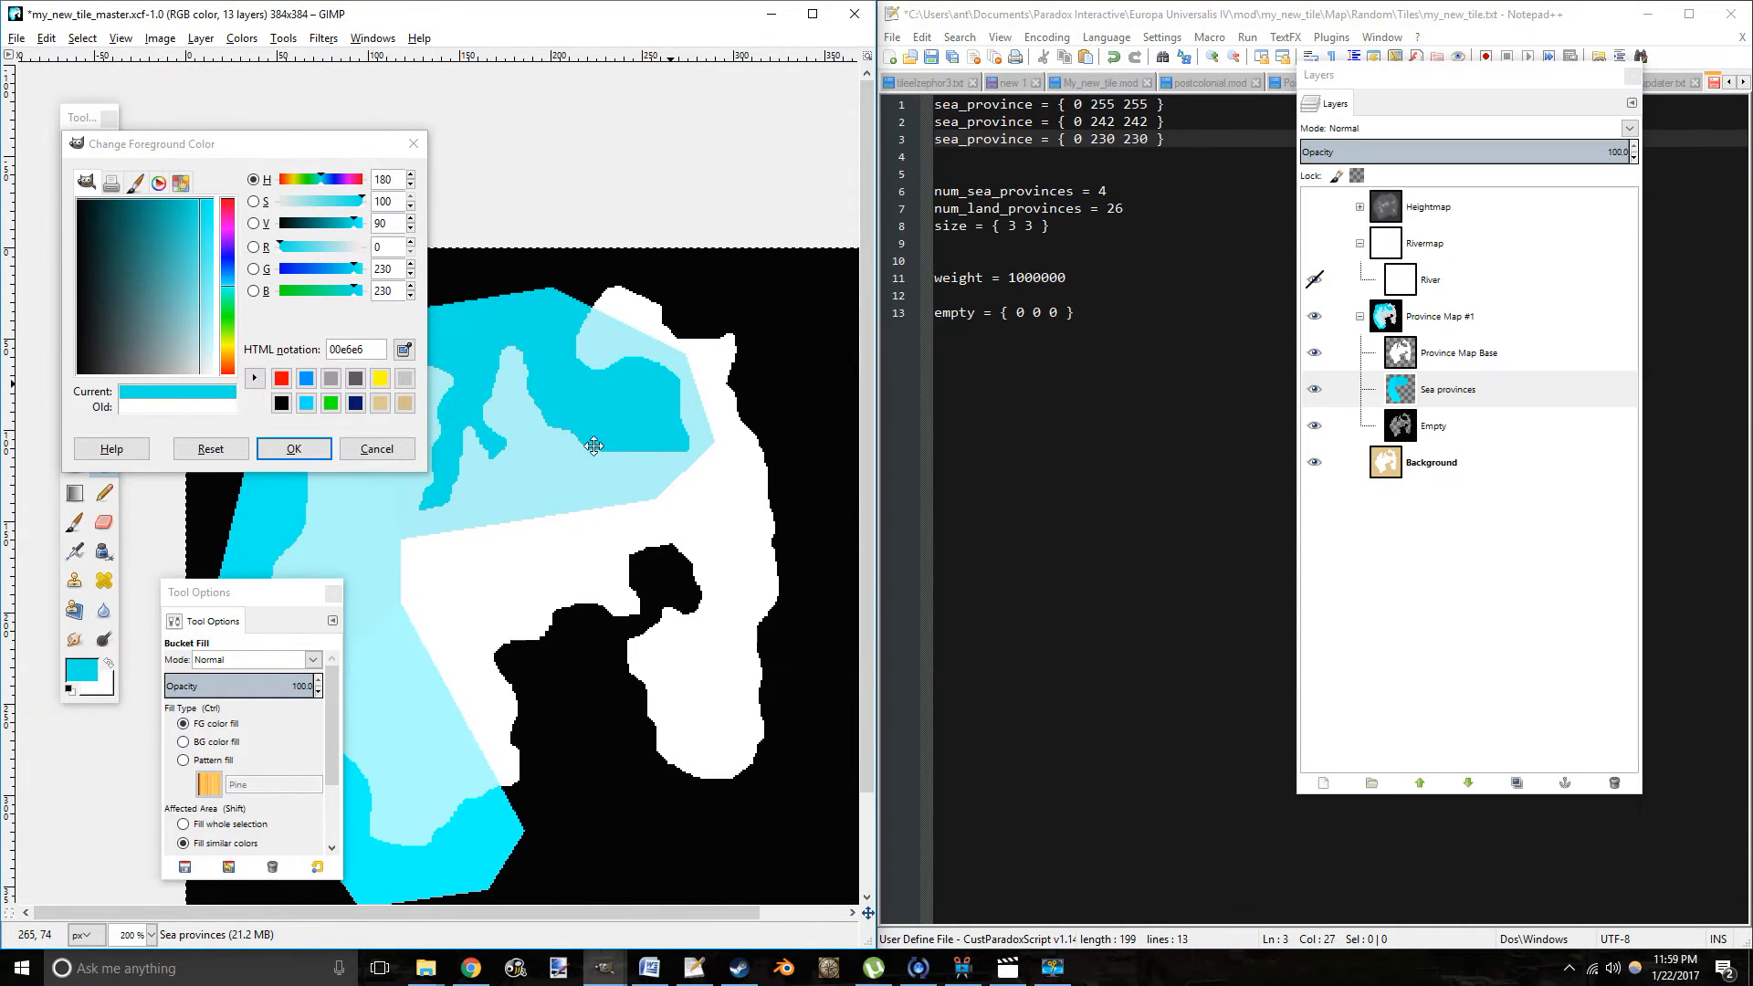
pyautogui.scroll(-1, 402, 224)
pyautogui.scroll(-4, 403, 225)
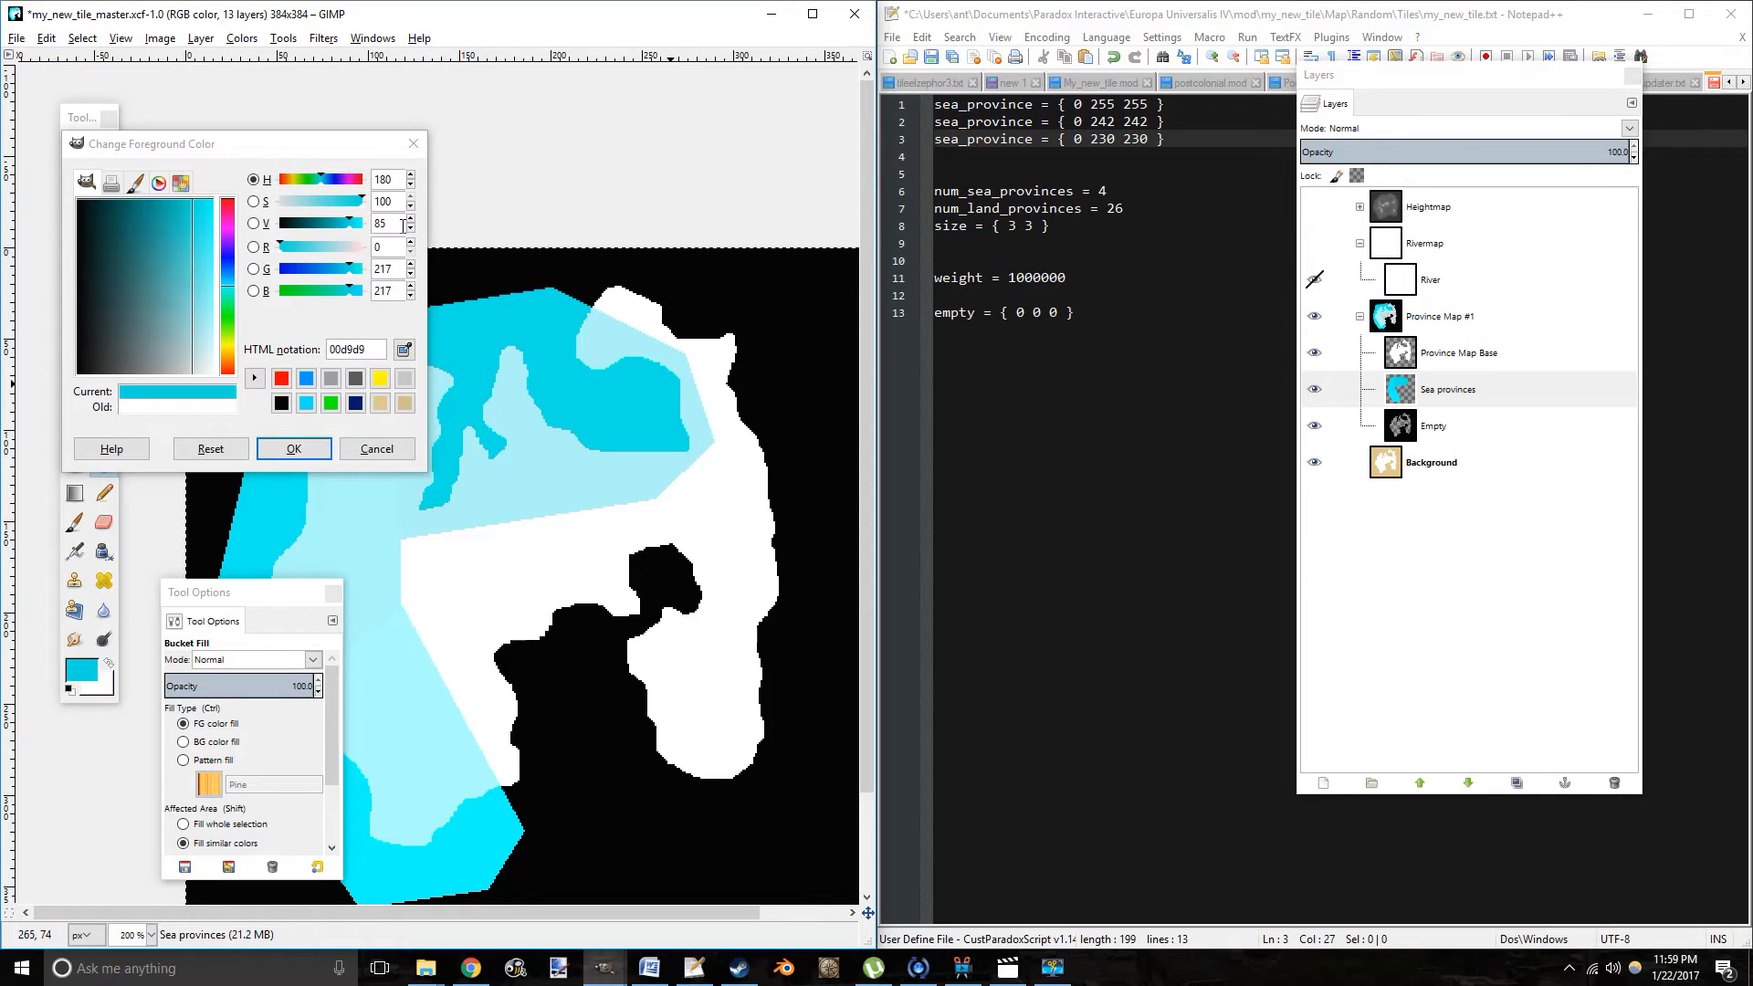
pyautogui.moveTo(312, 141); pyautogui.dragTo(396, 41)
pyautogui.click(104, 493)
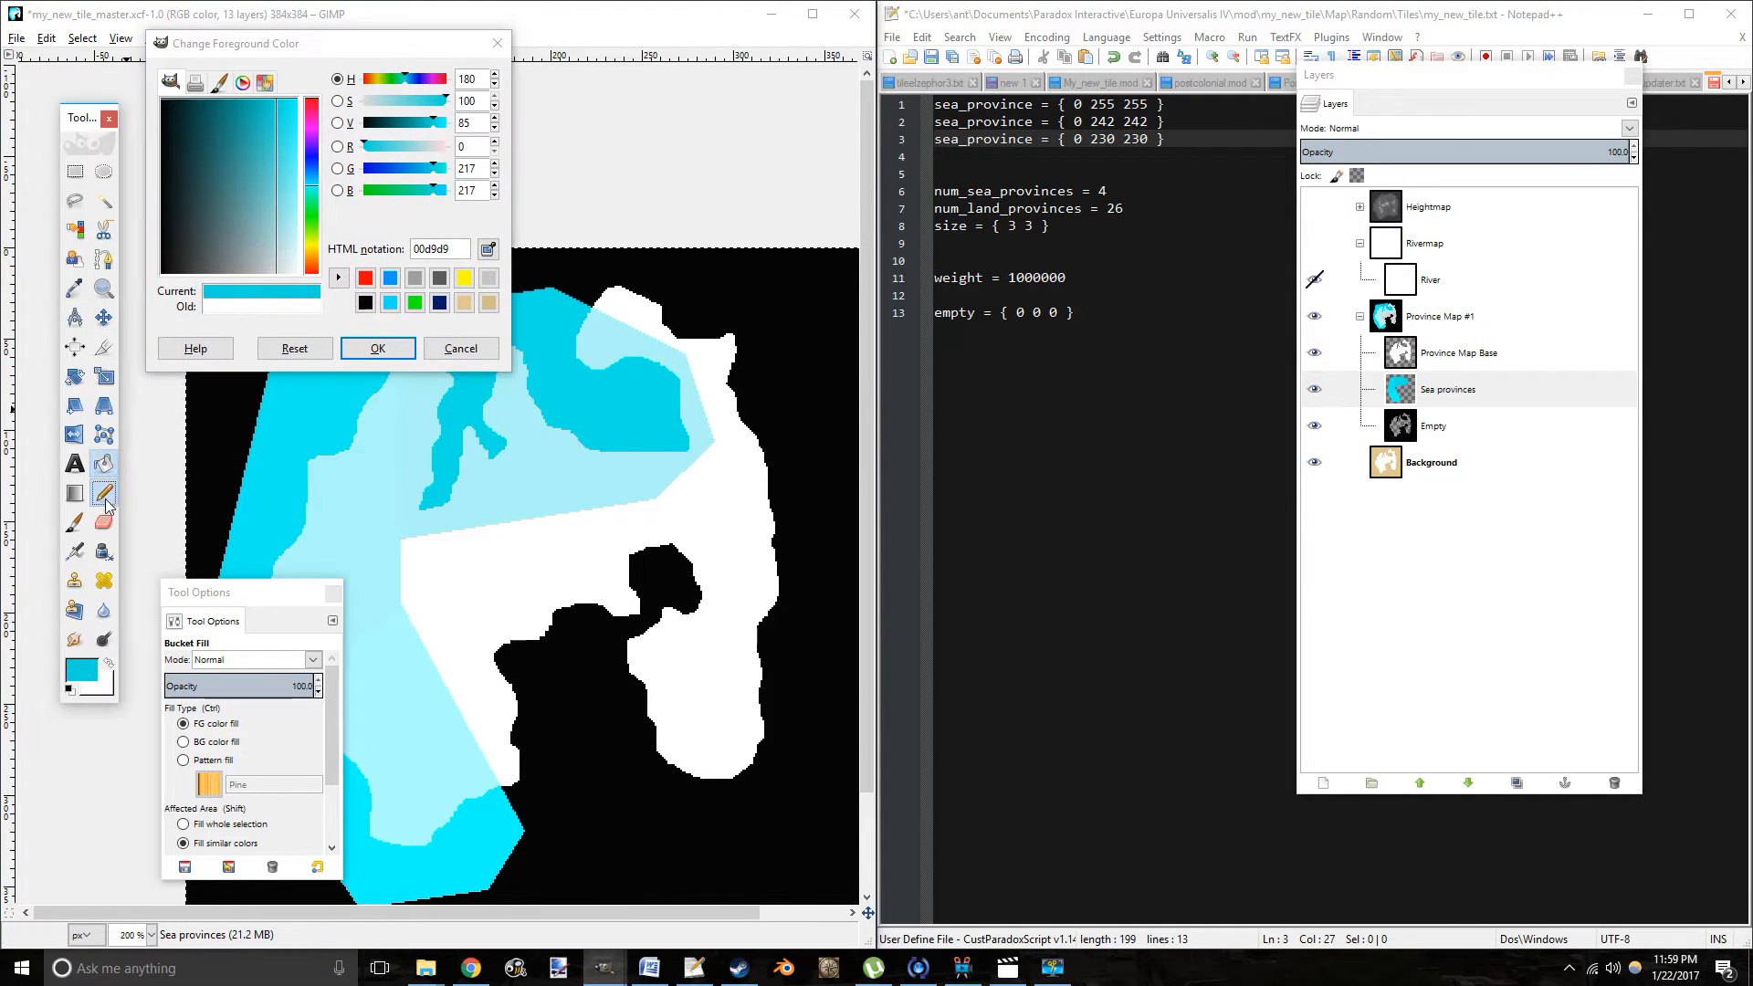
pyautogui.moveTo(615, 352)
pyautogui.mouseDown()
pyautogui.moveTo(640, 400)
pyautogui.moveTo(623, 359)
pyautogui.mouseUp()
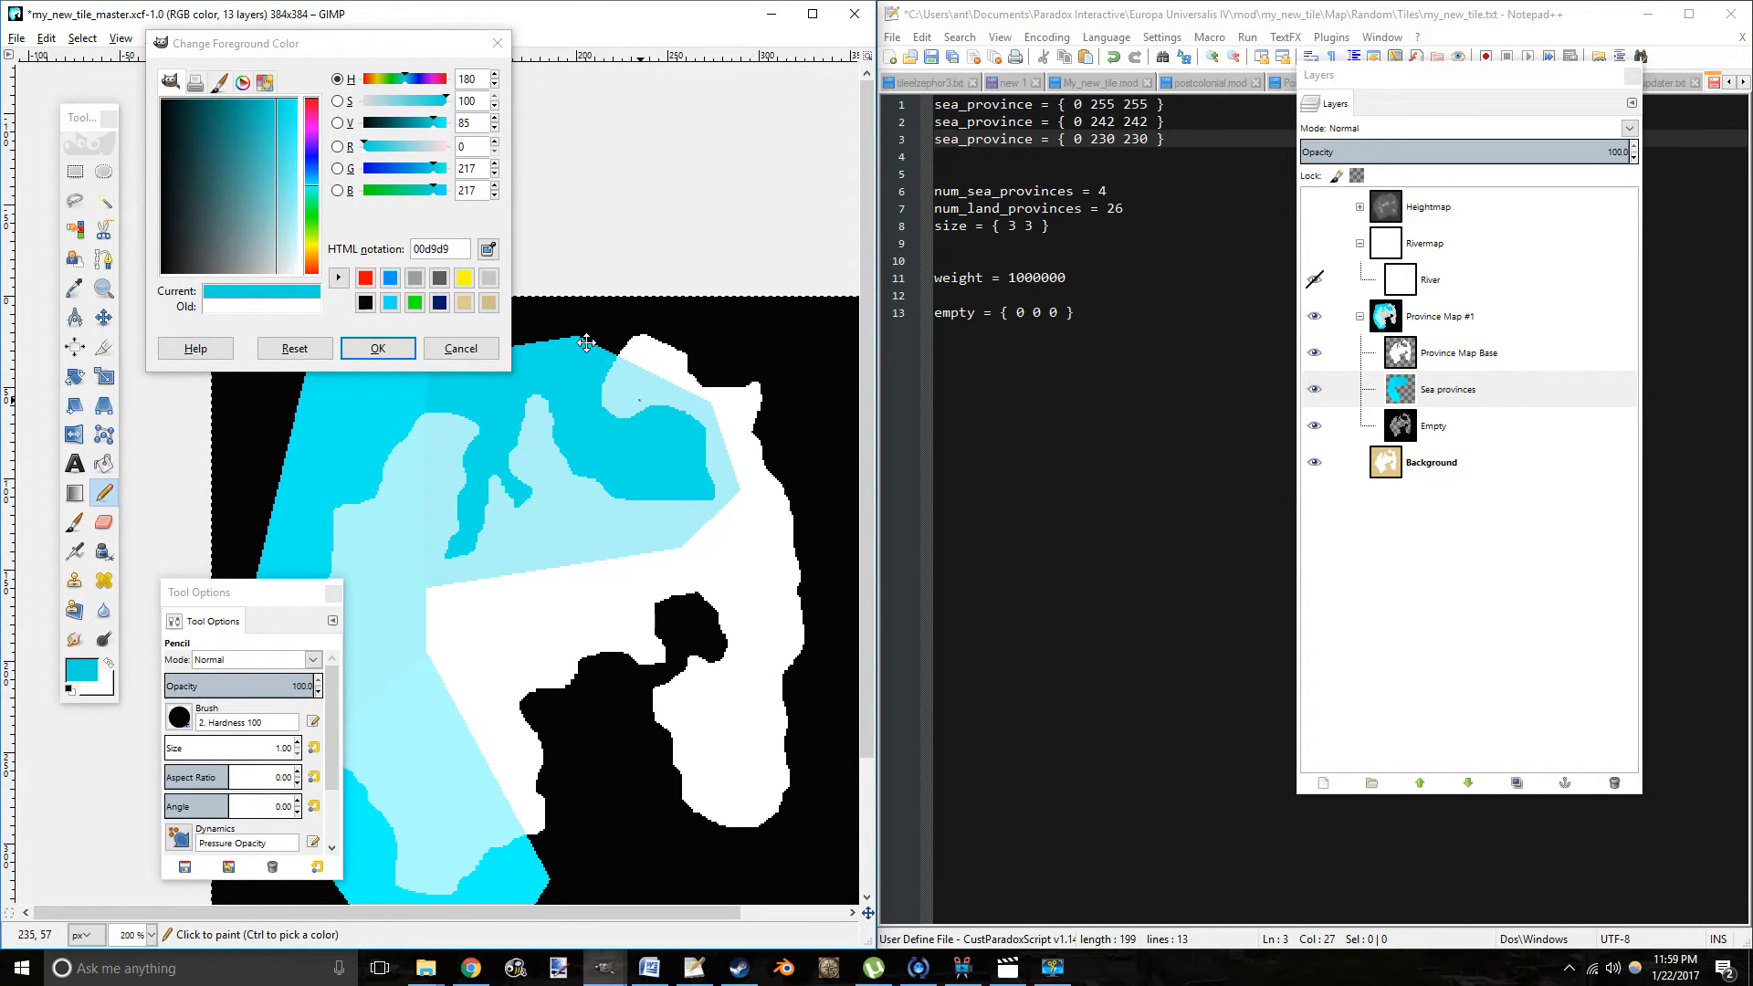
# Outline a fourth sea province around the northeastern coast with straight Pencil lines from the third province's edge, and bucket-fill it with 00d9d9.
pyautogui.click(113, 492)
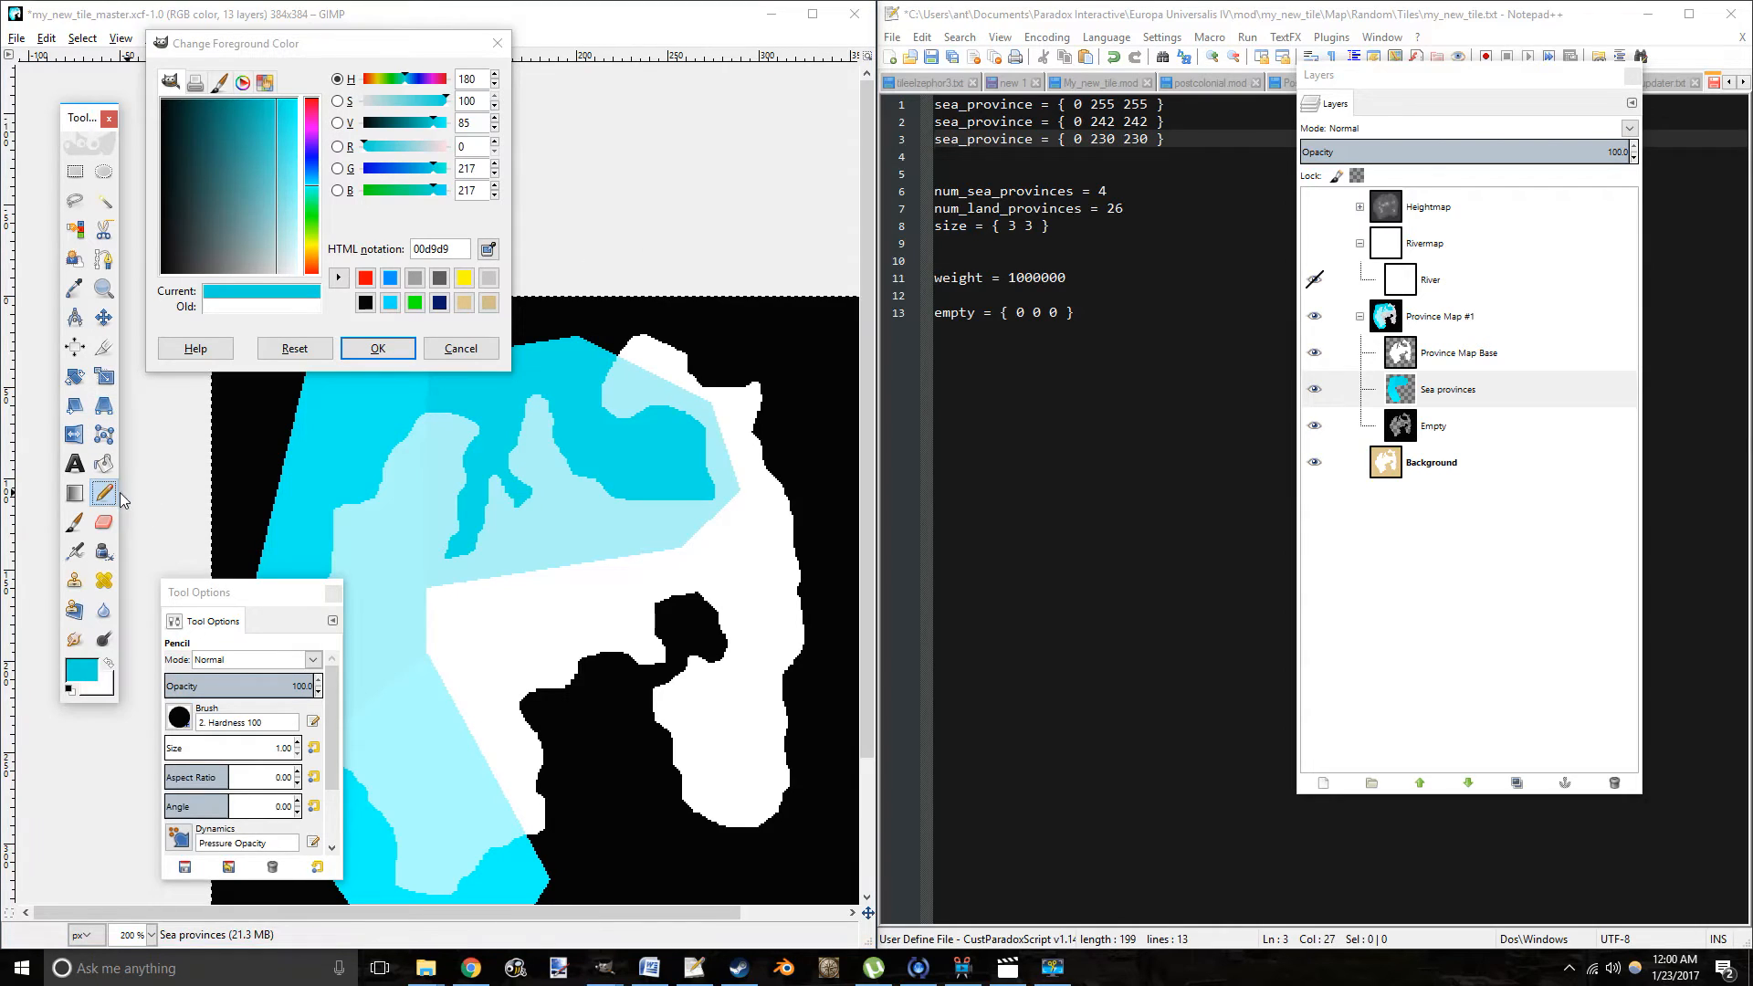
pyautogui.click(575, 341)
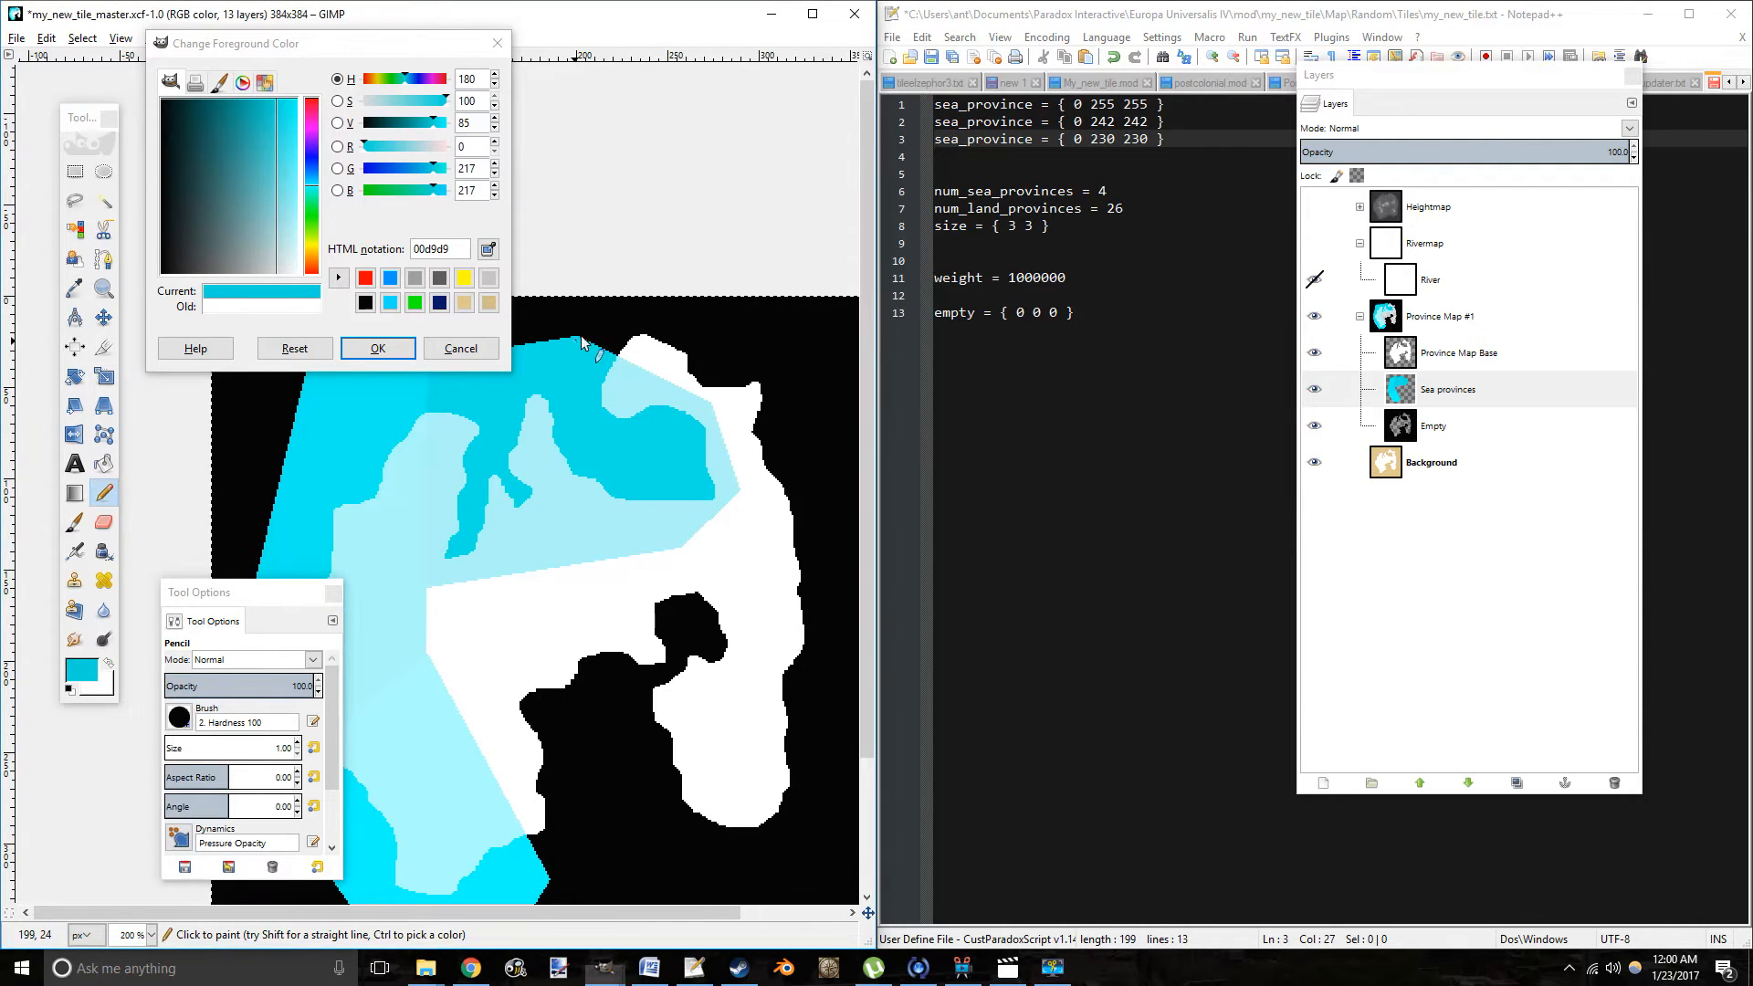
pyautogui.keyDown('shift'); pyautogui.click(622, 312); pyautogui.keyUp('shift')
pyautogui.keyDown('shift'); pyautogui.click(764, 329); pyautogui.keyUp('shift')
pyautogui.keyDown('shift'); pyautogui.click(828, 415); pyautogui.keyUp('shift')
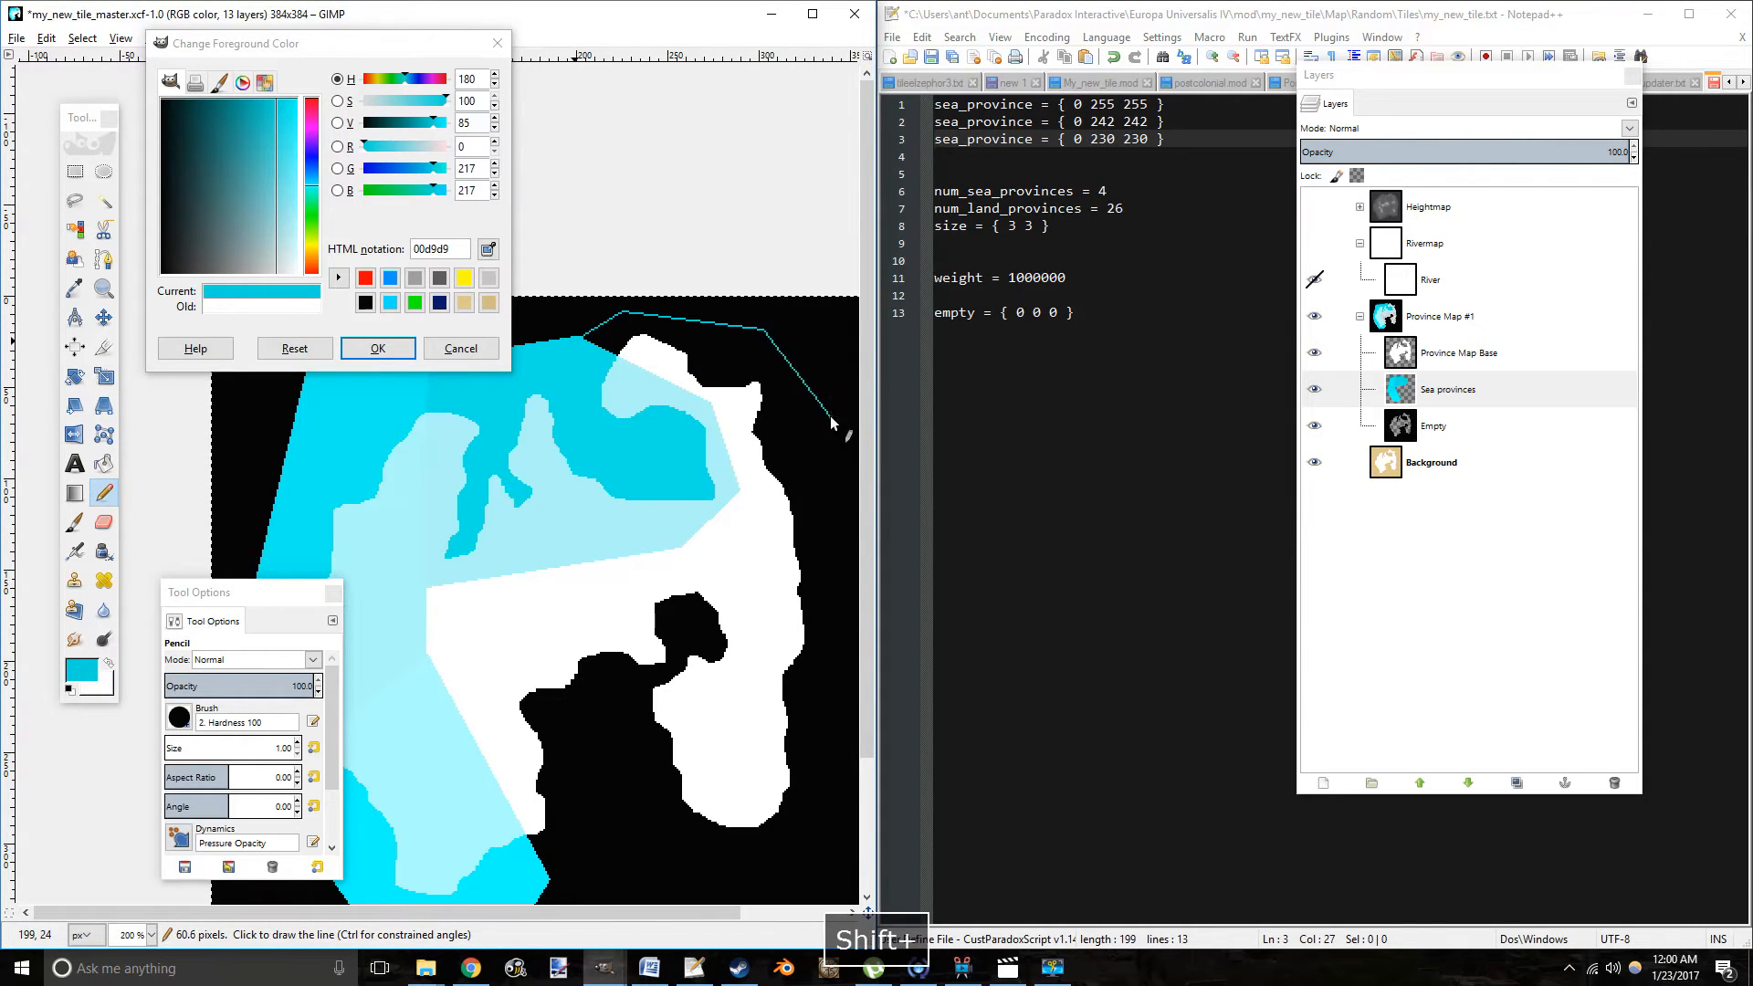
pyautogui.keyDown('shift'); pyautogui.click(765, 470); pyautogui.keyUp('shift')
pyautogui.keyDown('shift'); pyautogui.click(657, 473); pyautogui.keyUp('shift')
pyautogui.keyDown('shift'); pyautogui.click(585, 437); pyautogui.keyUp('shift')
pyautogui.click(103, 464)
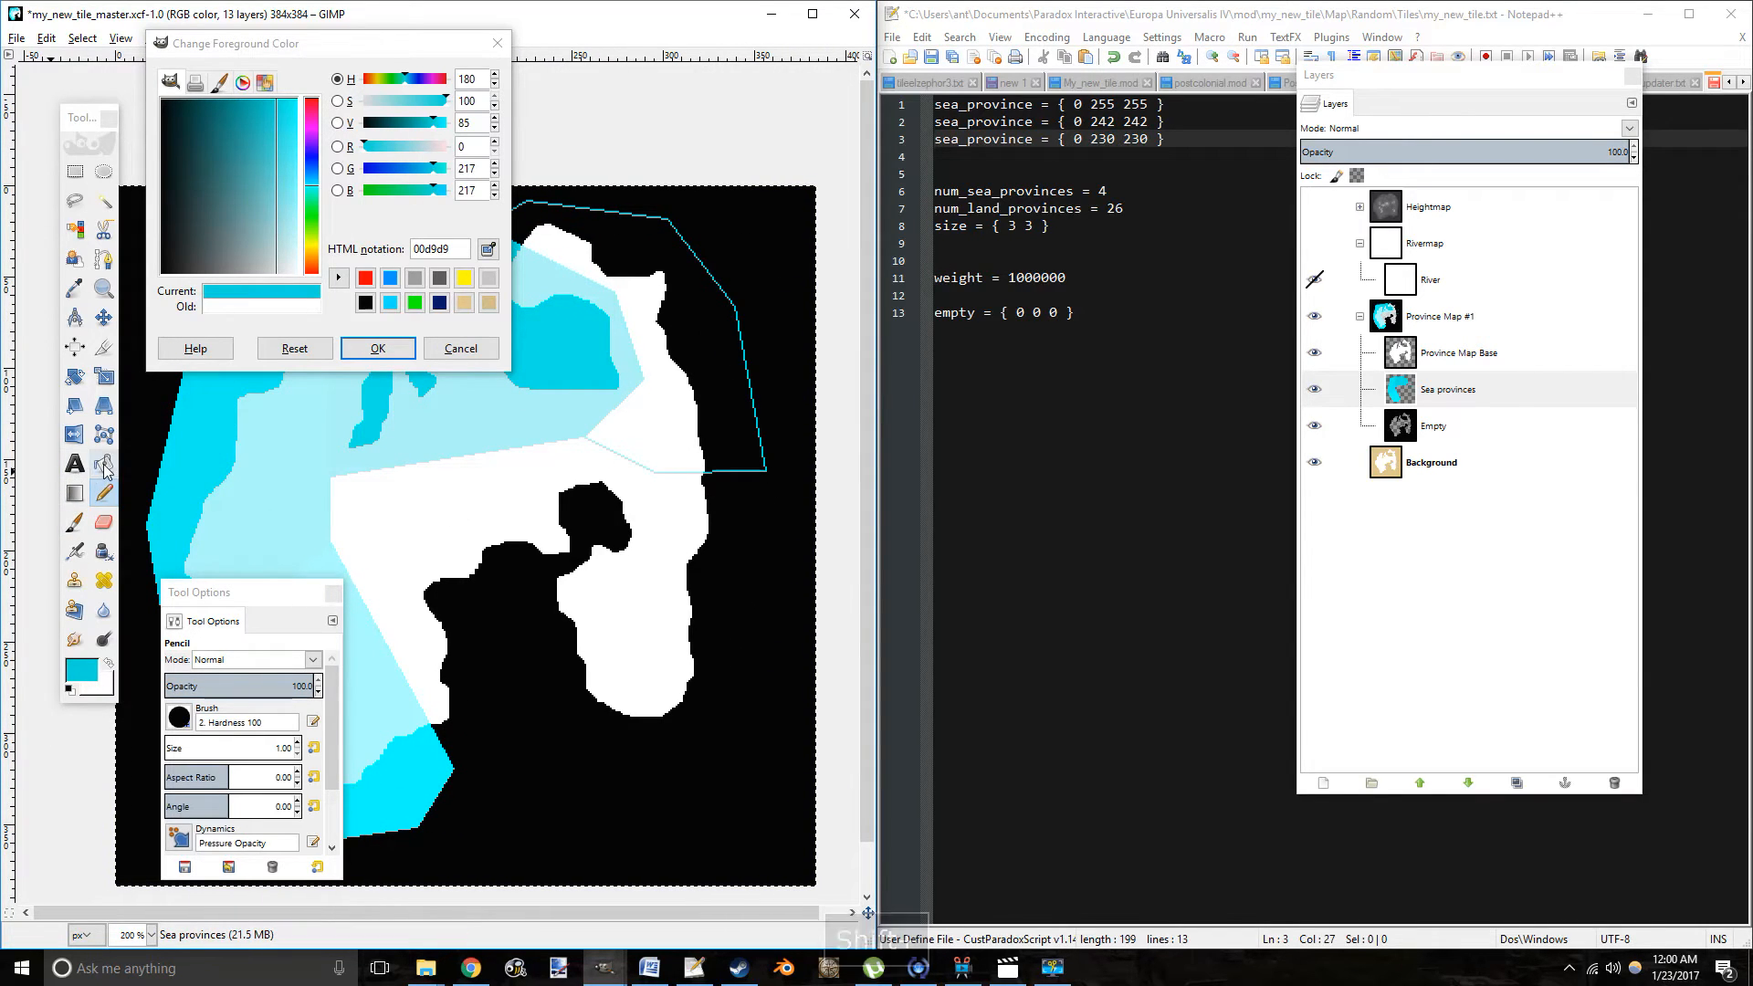
pyautogui.click(686, 411)
# In Notepad++, add a fourth sea_province line with the RGB values 0 217 217.
pyautogui.click(1187, 146)
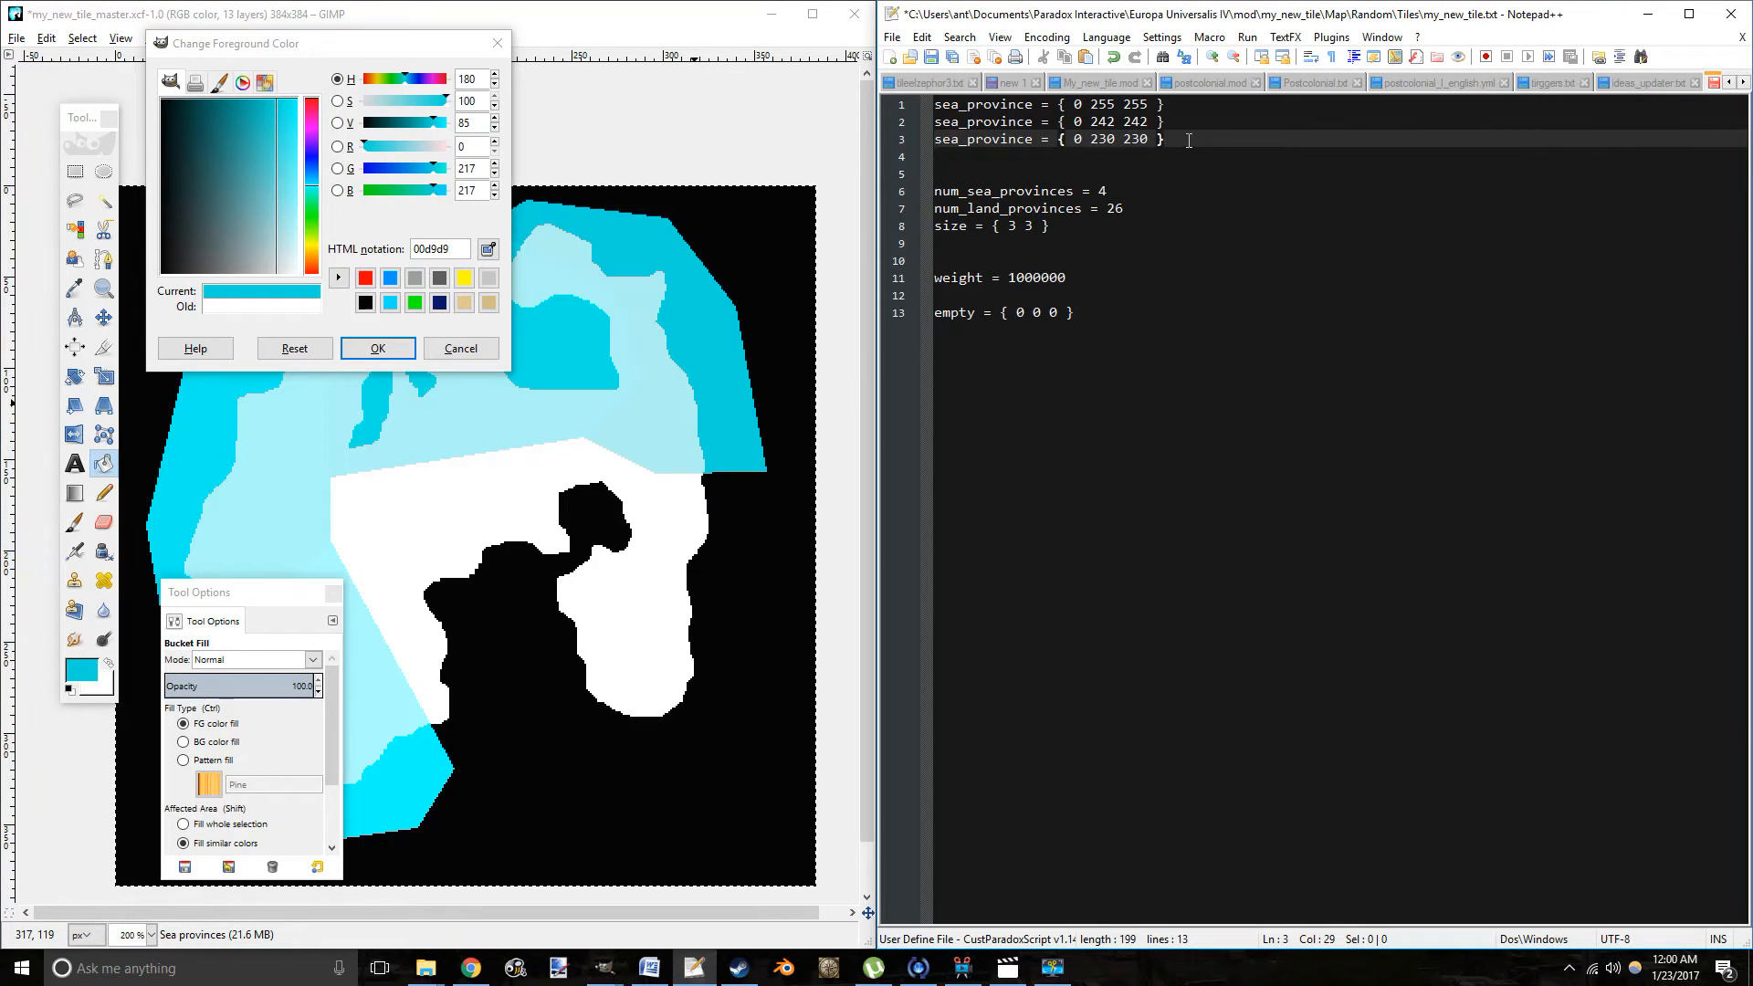
pyautogui.press('Return')
pyautogui.write('sea_province = {  }')
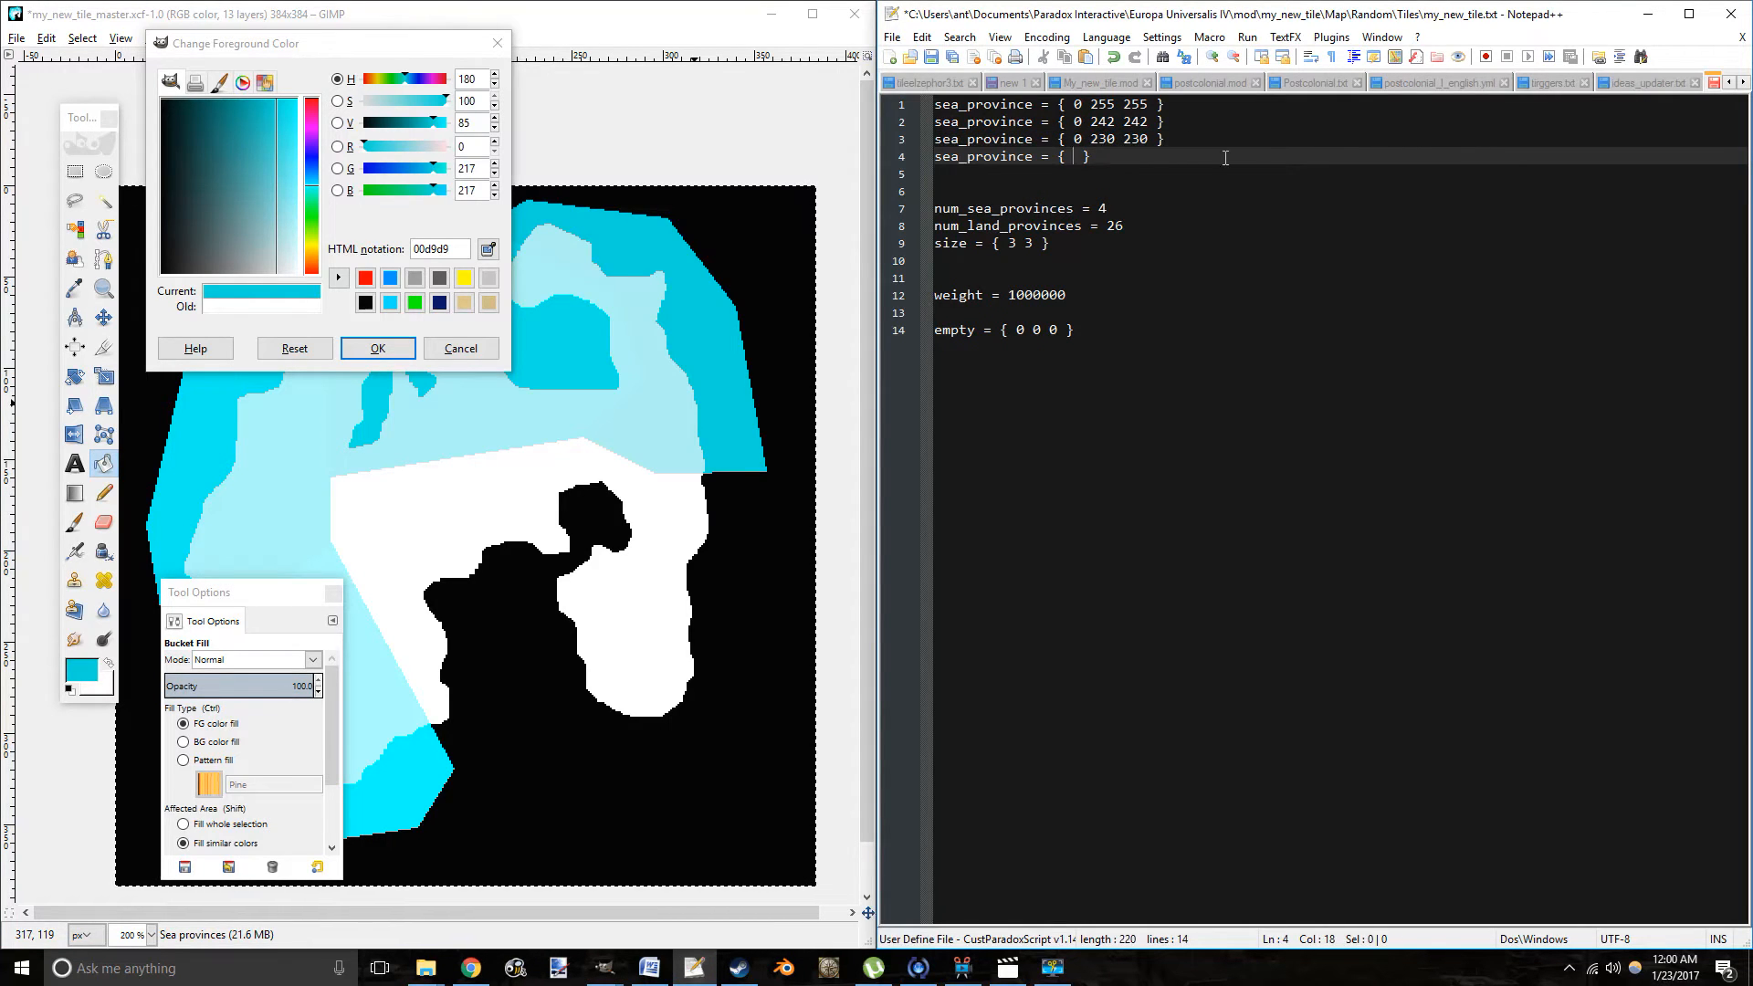
pyautogui.write('0 217 217')
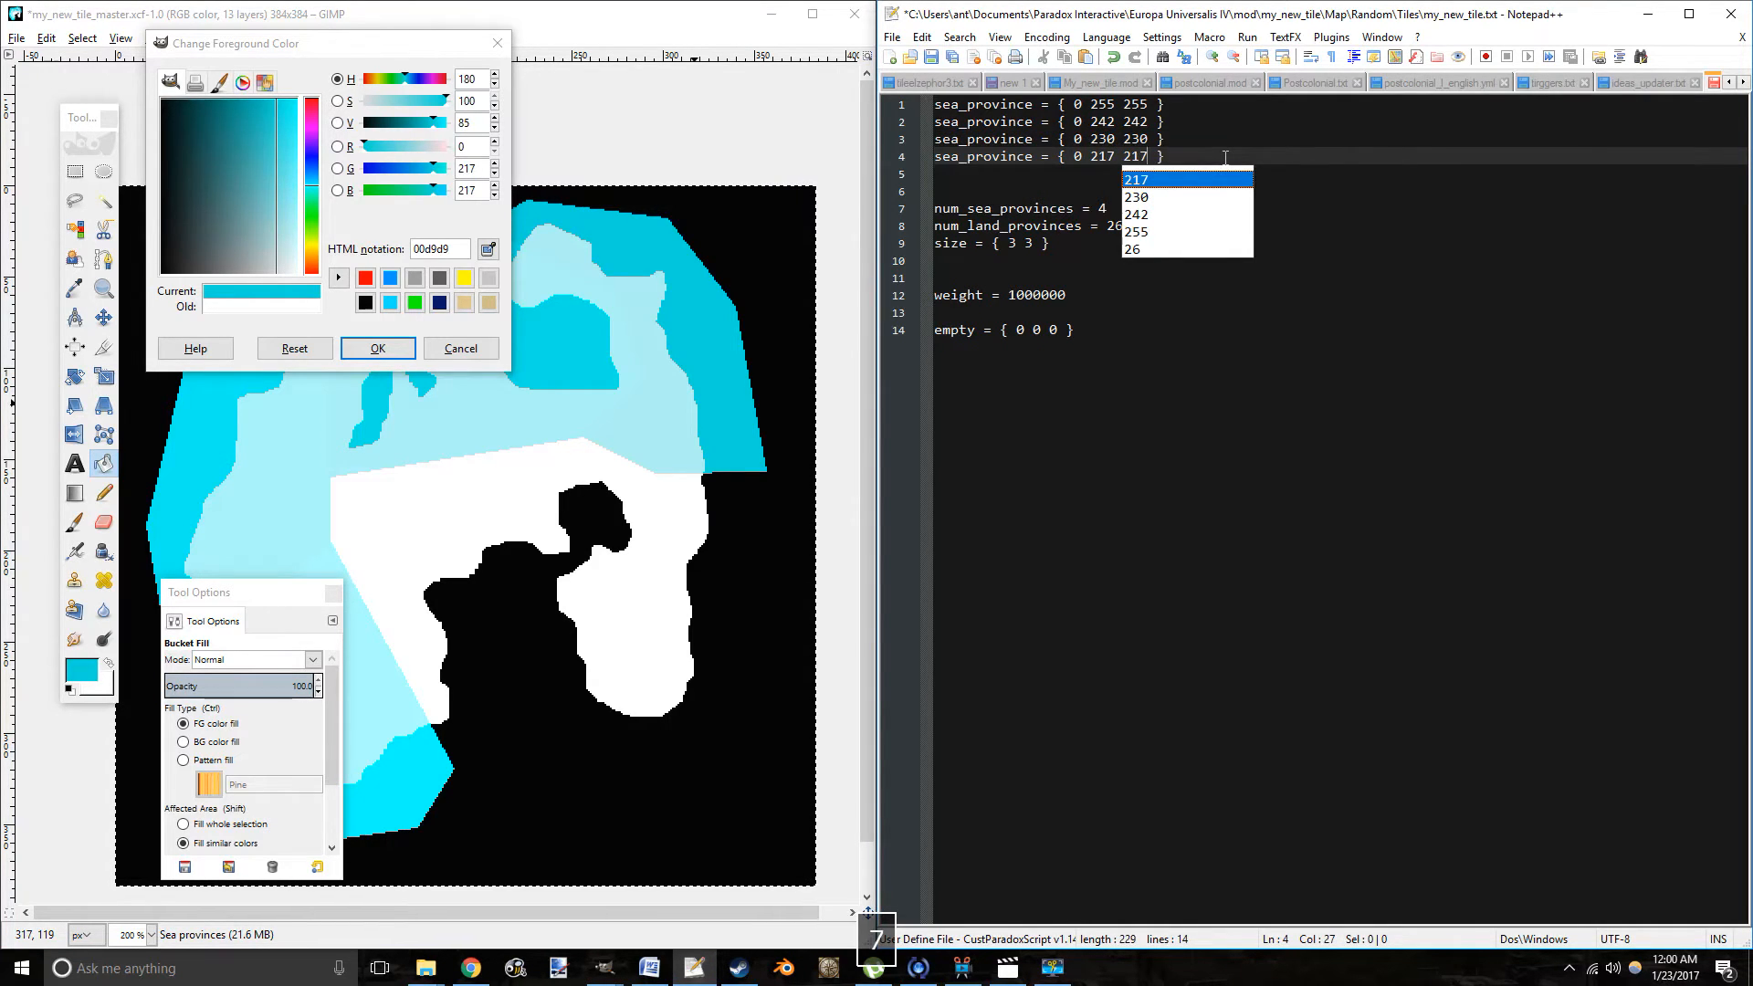
# In GIMP, lower the foreground colour's value (V) to 80 and move the colour dialog slightly aside.
pyautogui.click(477, 126)
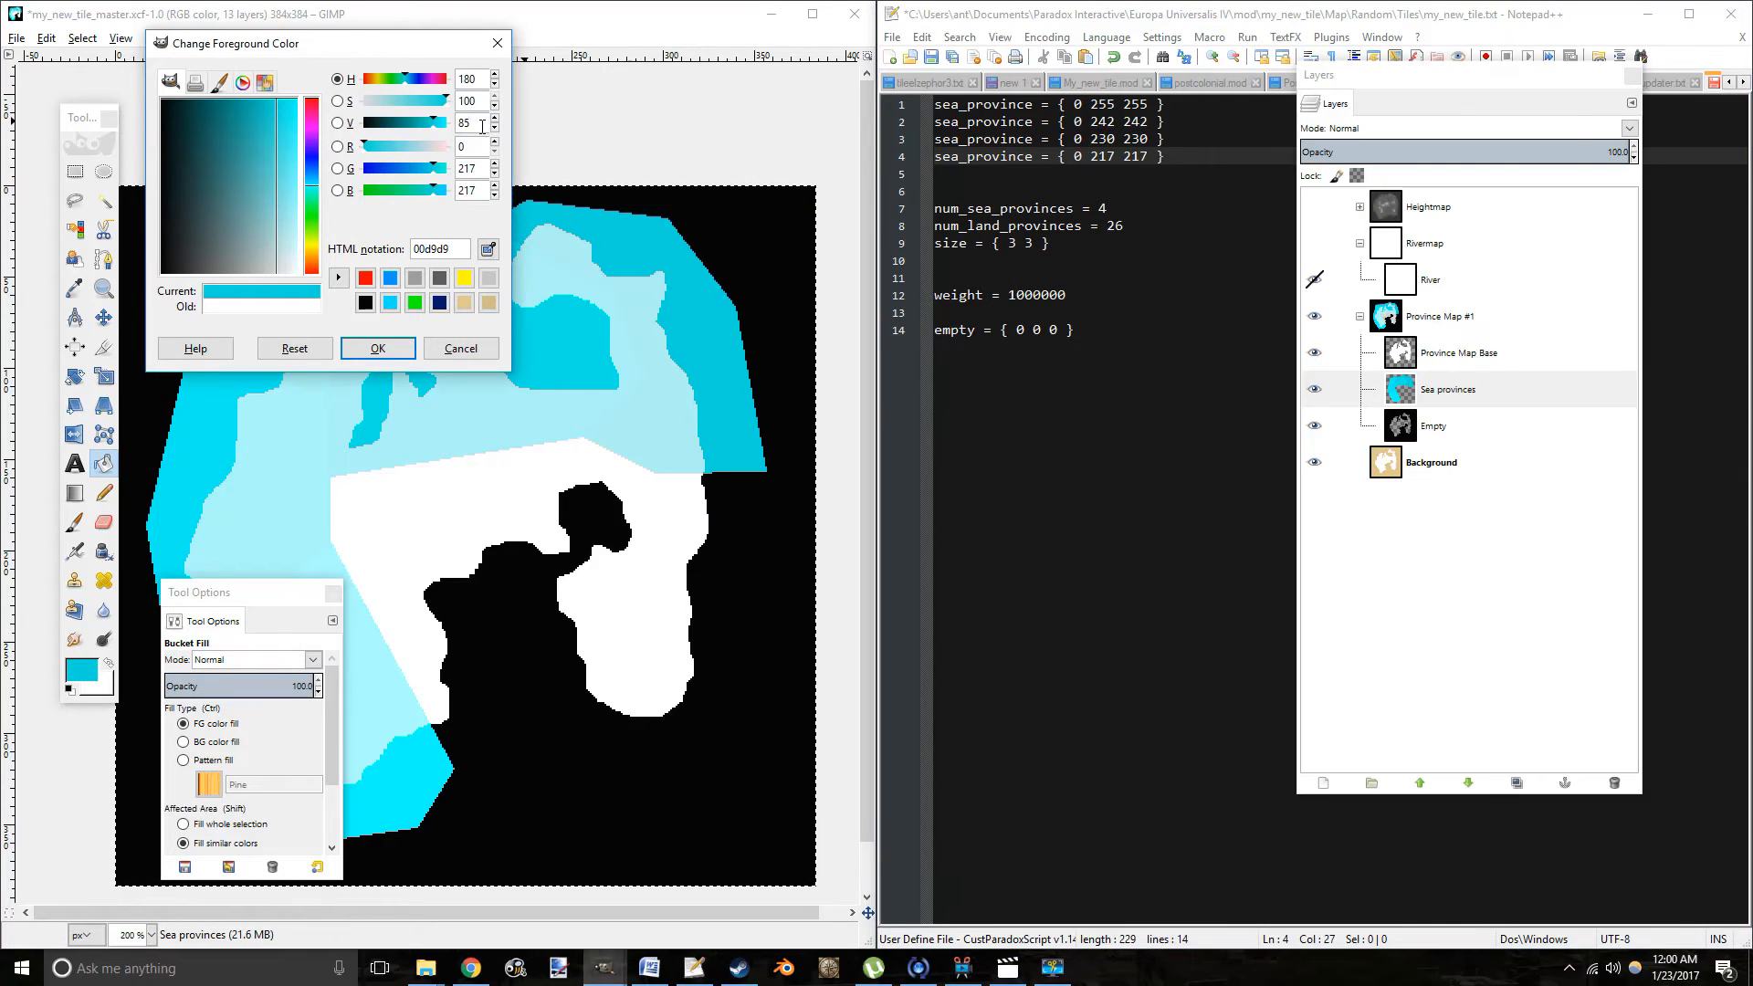
pyautogui.moveTo(477, 43); pyautogui.dragTo(515, 80)
pyautogui.press('BackSpace')
pyautogui.write('0')
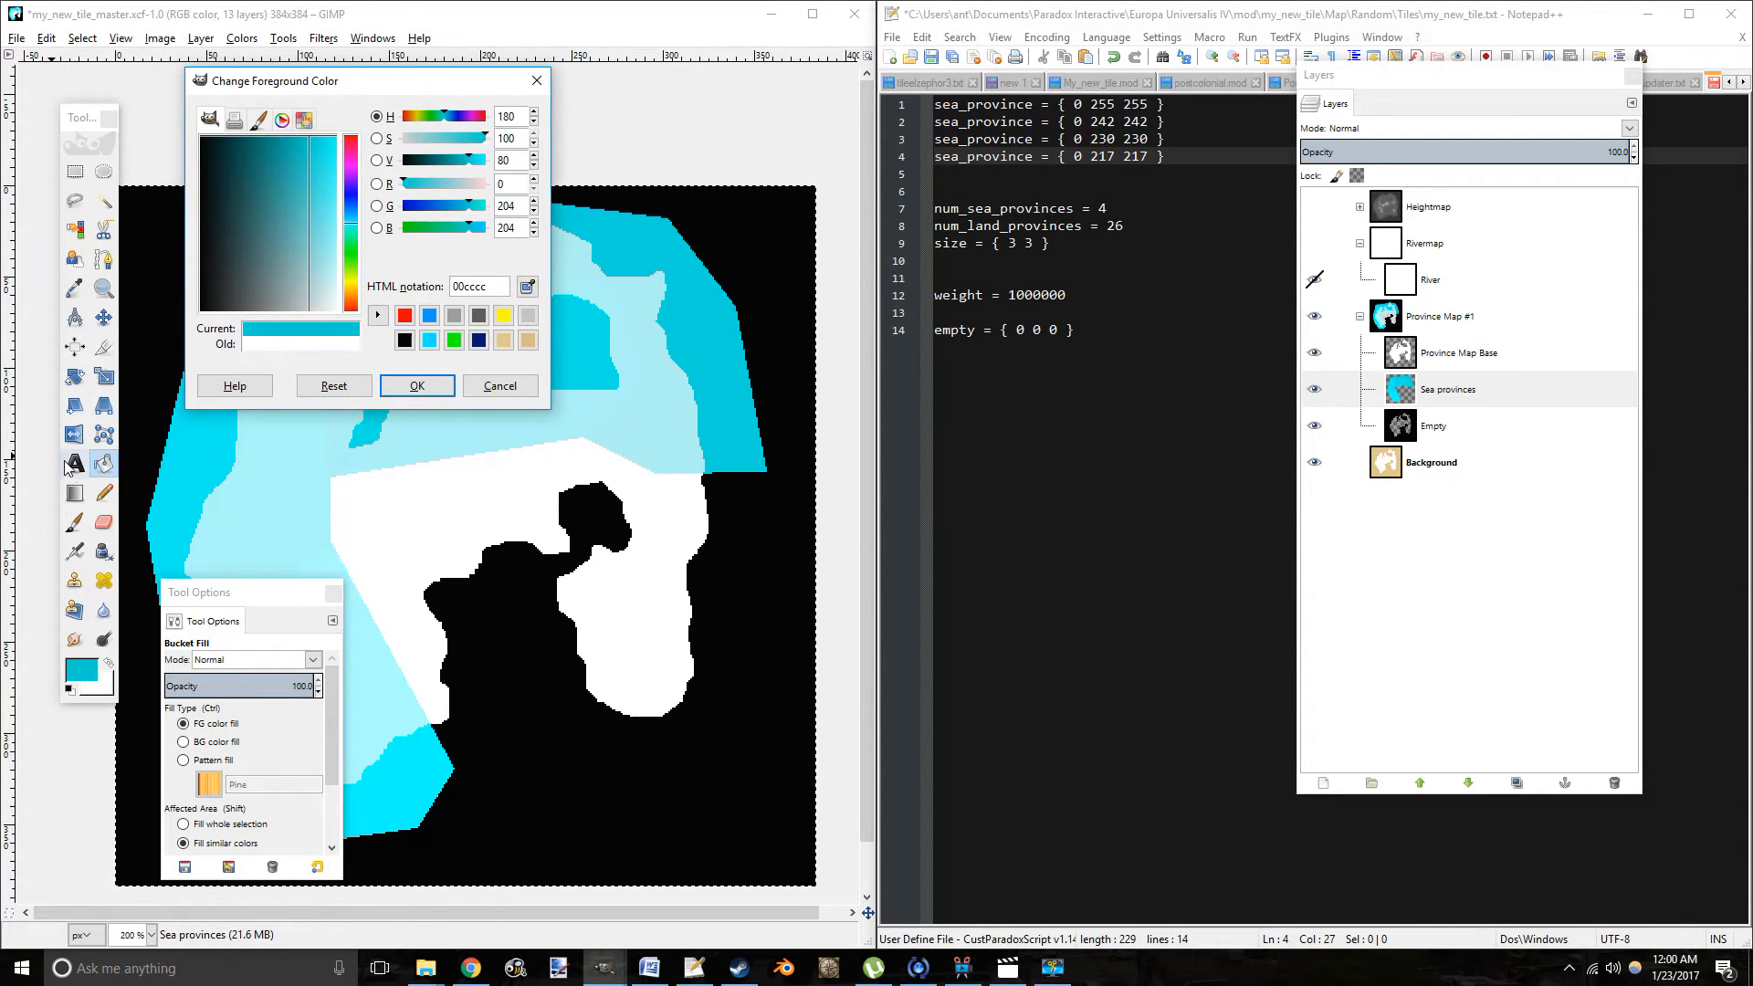
# Outline a fifth sea province along the southeastern coast with straight Pencil lines from the fourth province's edge, and bucket-fill it with 00cccc.
pyautogui.click(105, 494)
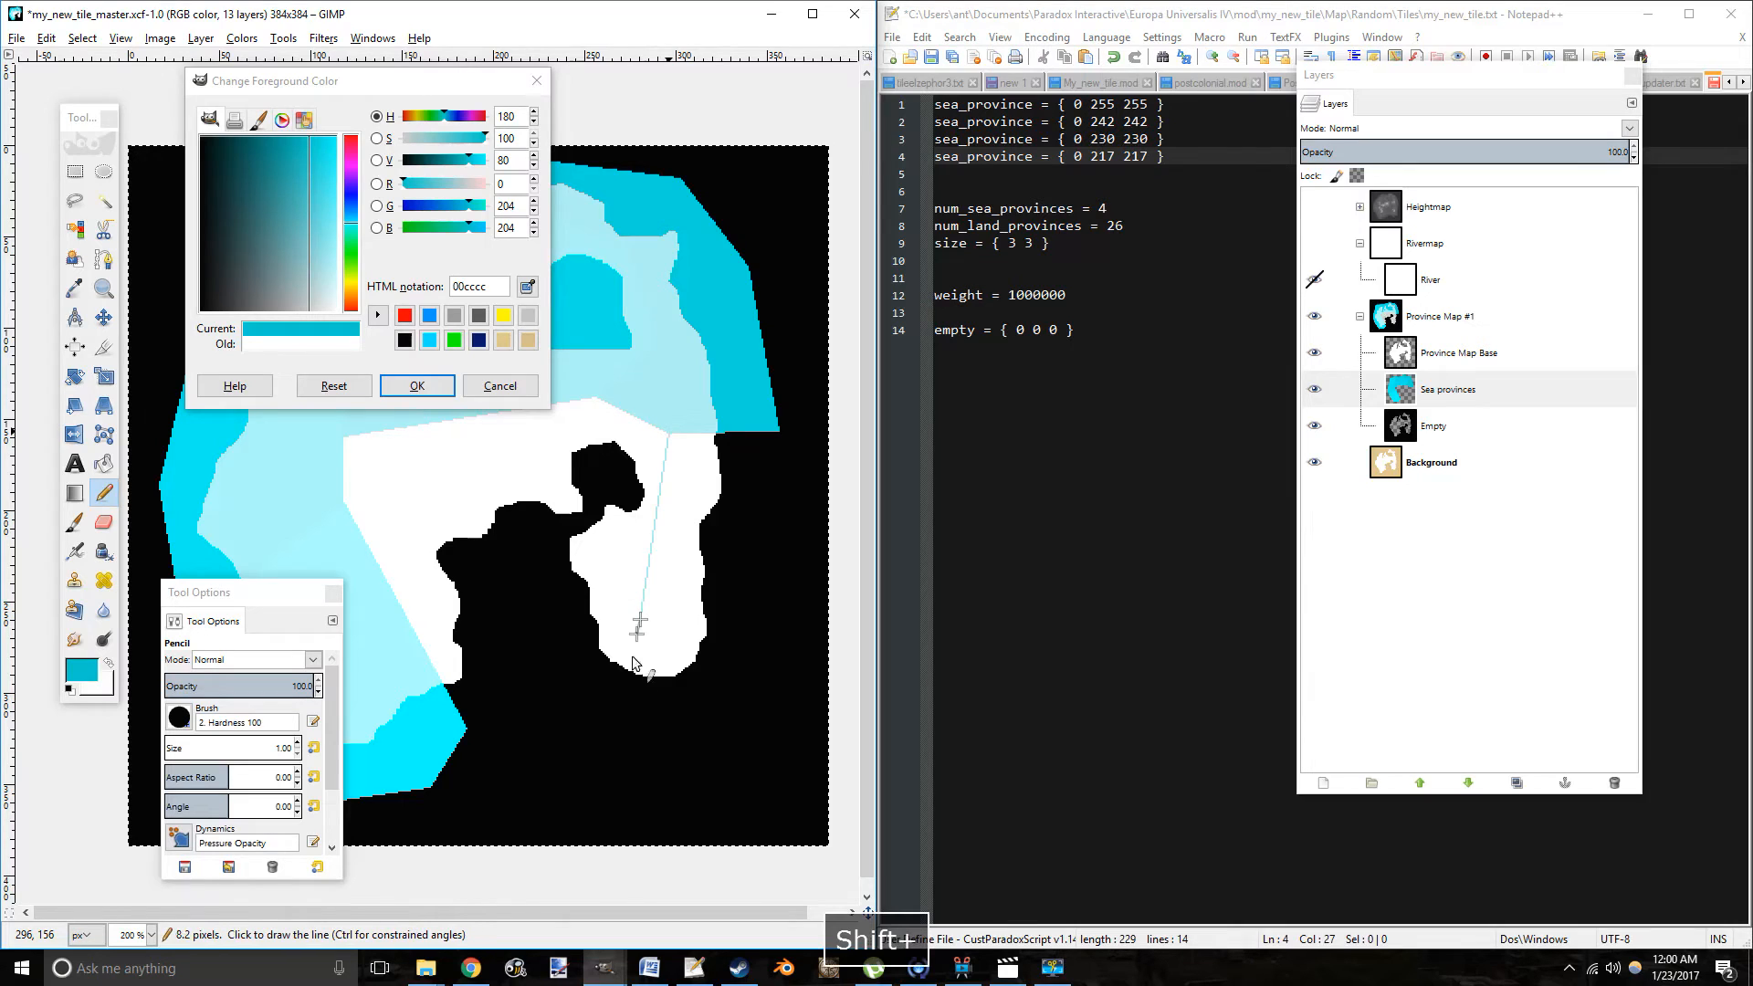
pyautogui.keyDown('shift'); pyautogui.click(627, 718); pyautogui.keyUp('shift')
pyautogui.keyDown('shift'); pyautogui.click(746, 755); pyautogui.keyUp('shift')
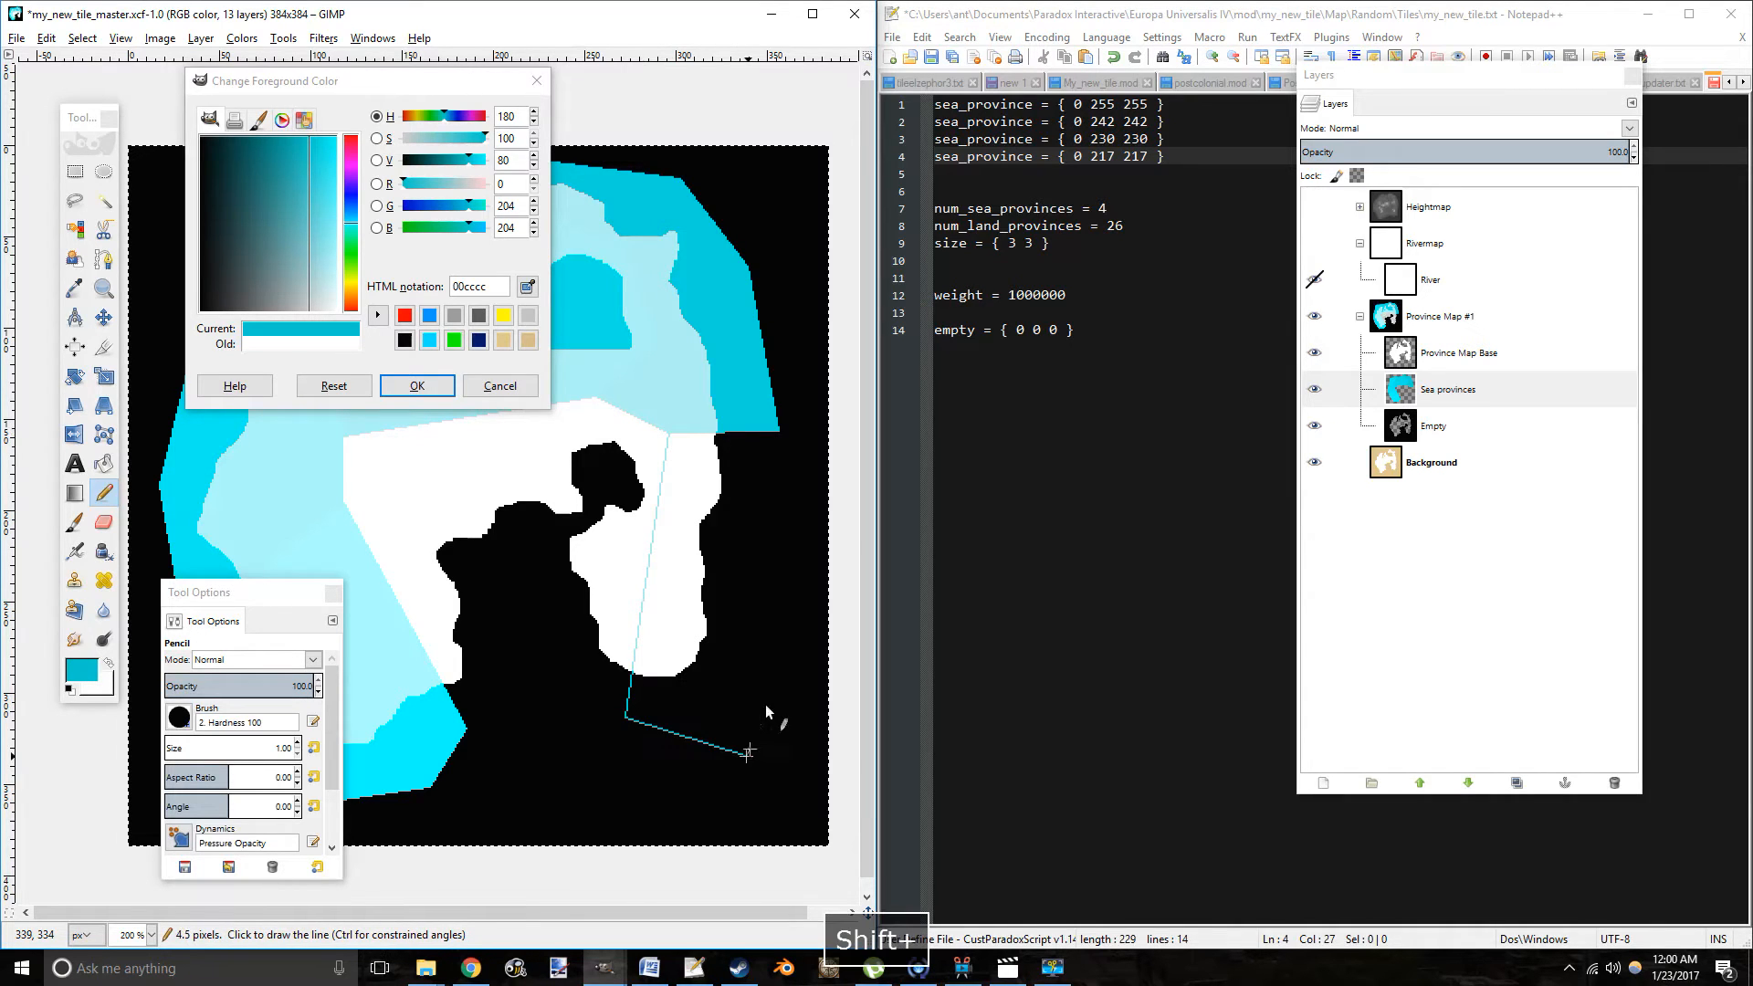
pyautogui.keyDown('shift'); pyautogui.click(778, 431); pyautogui.keyUp('shift')
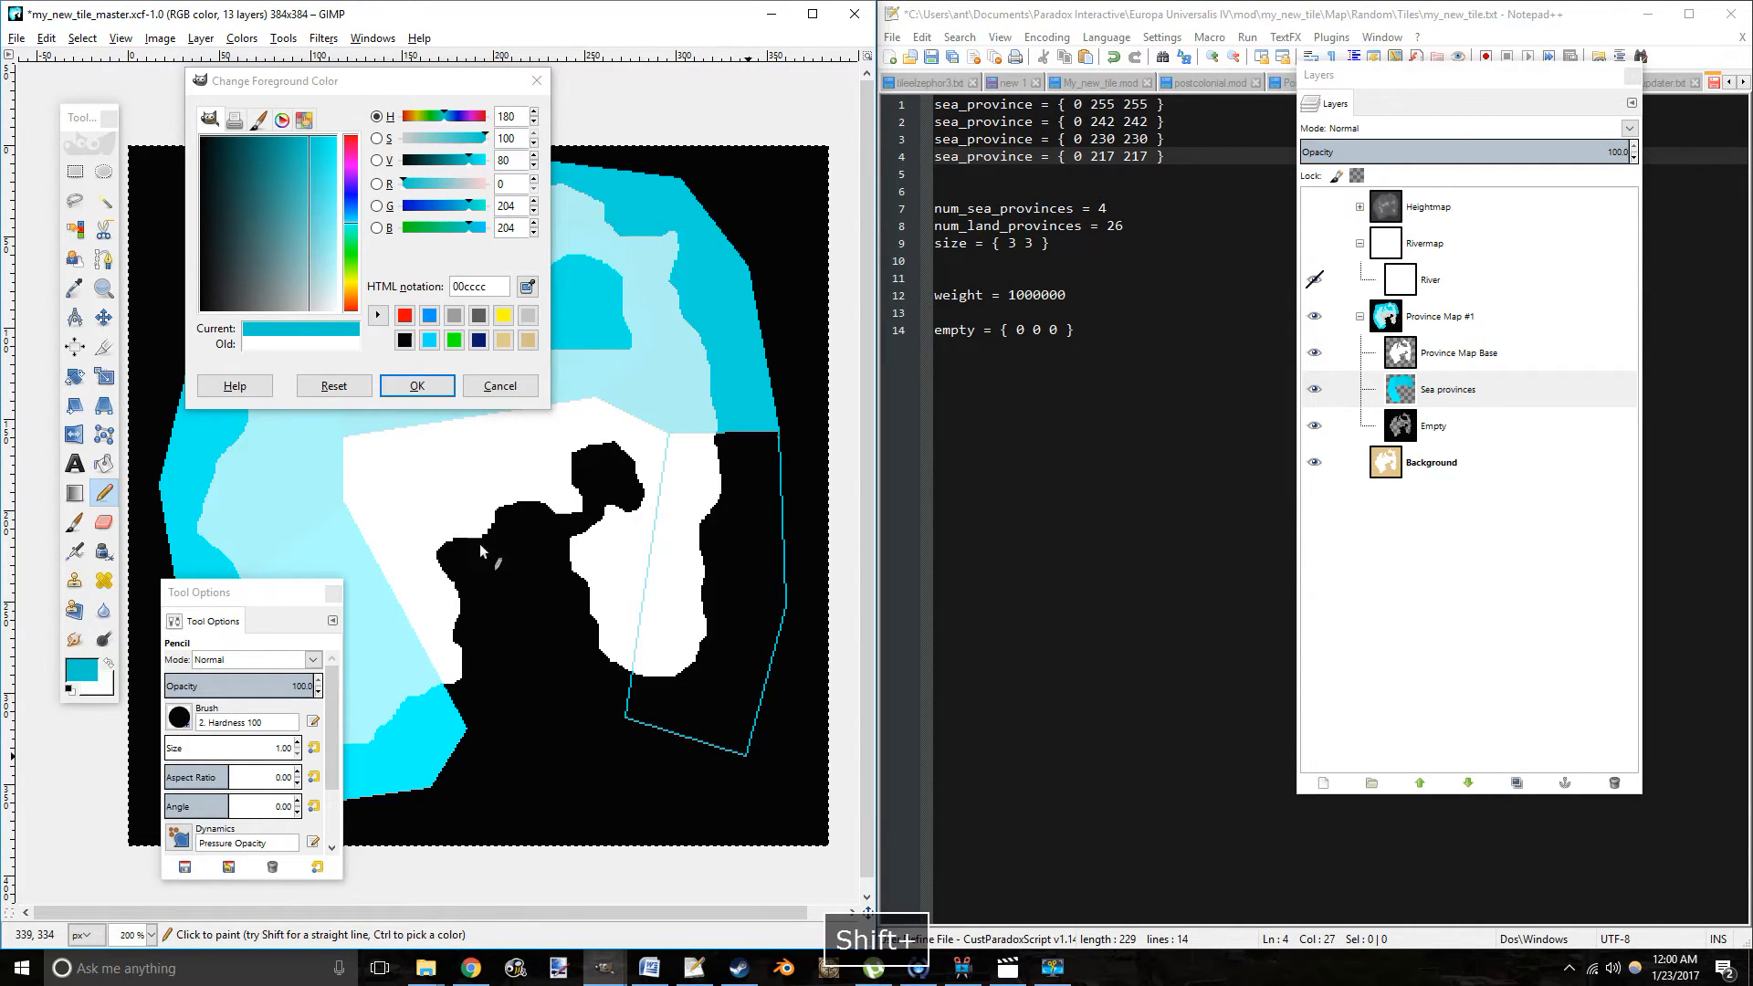
pyautogui.click(107, 466)
pyautogui.click(746, 649)
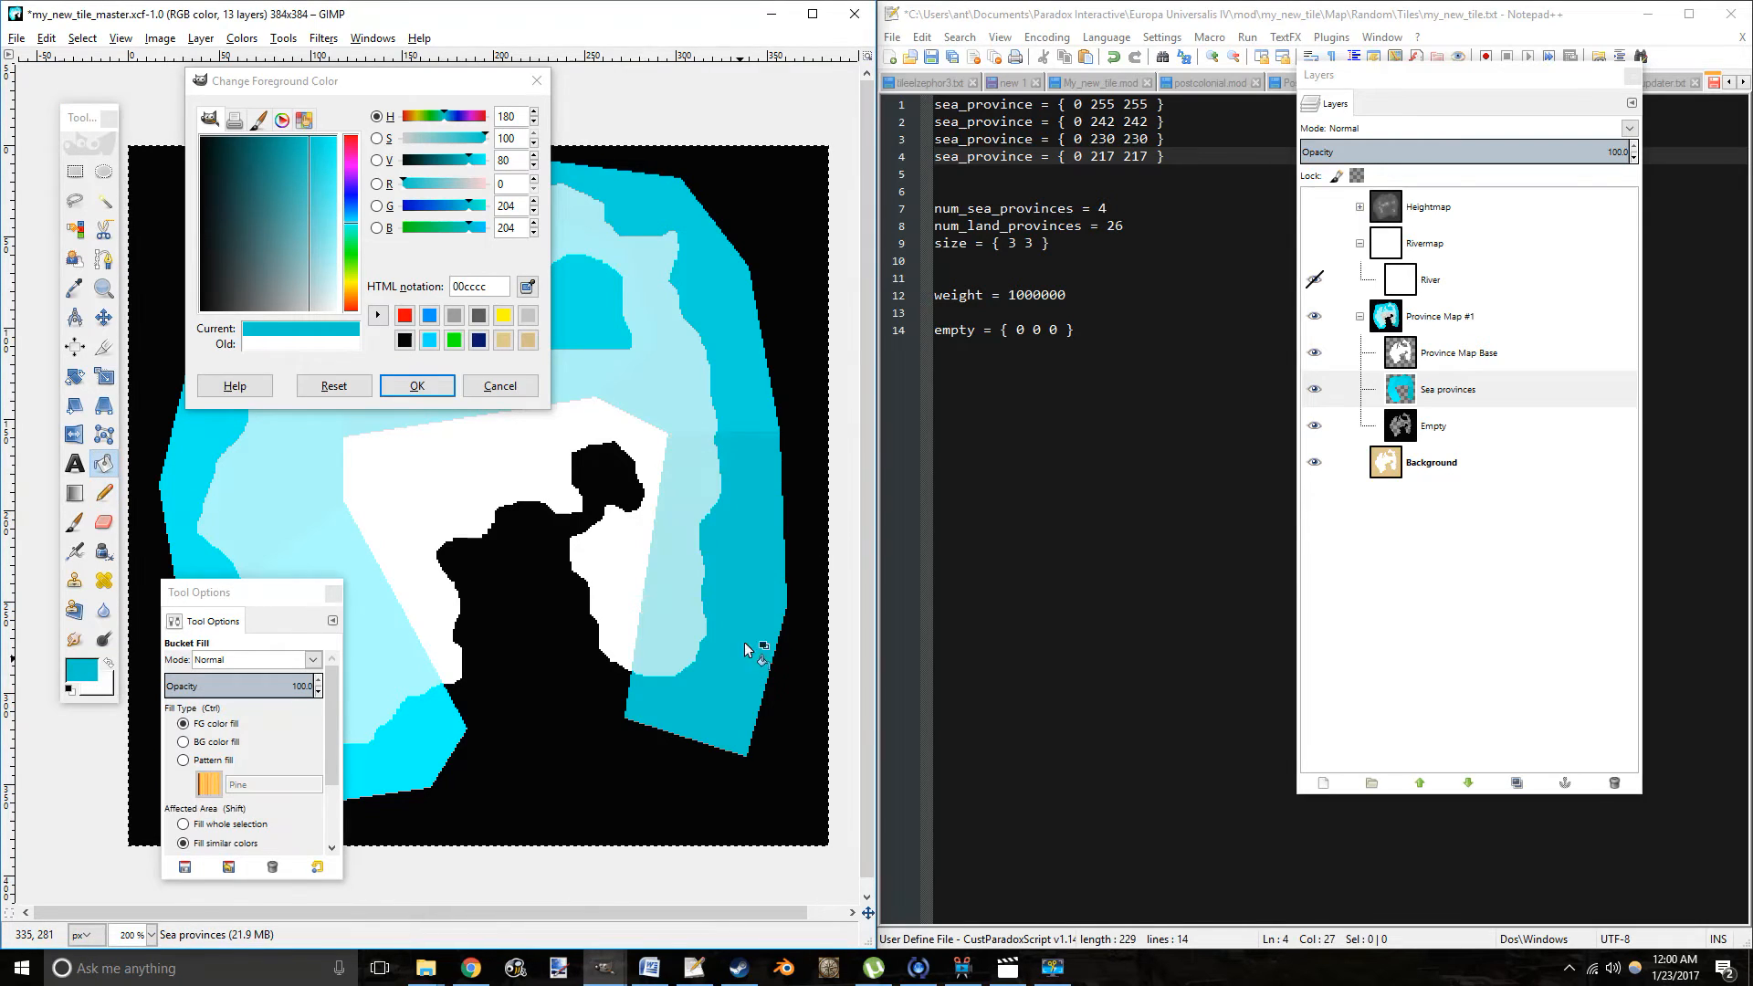
# In Notepad++, add a fifth sea_province line with the RGB values 0 204 204.
pyautogui.click(1182, 161)
pyautogui.press('Return')
pyautogui.write('sea_province = { 0')
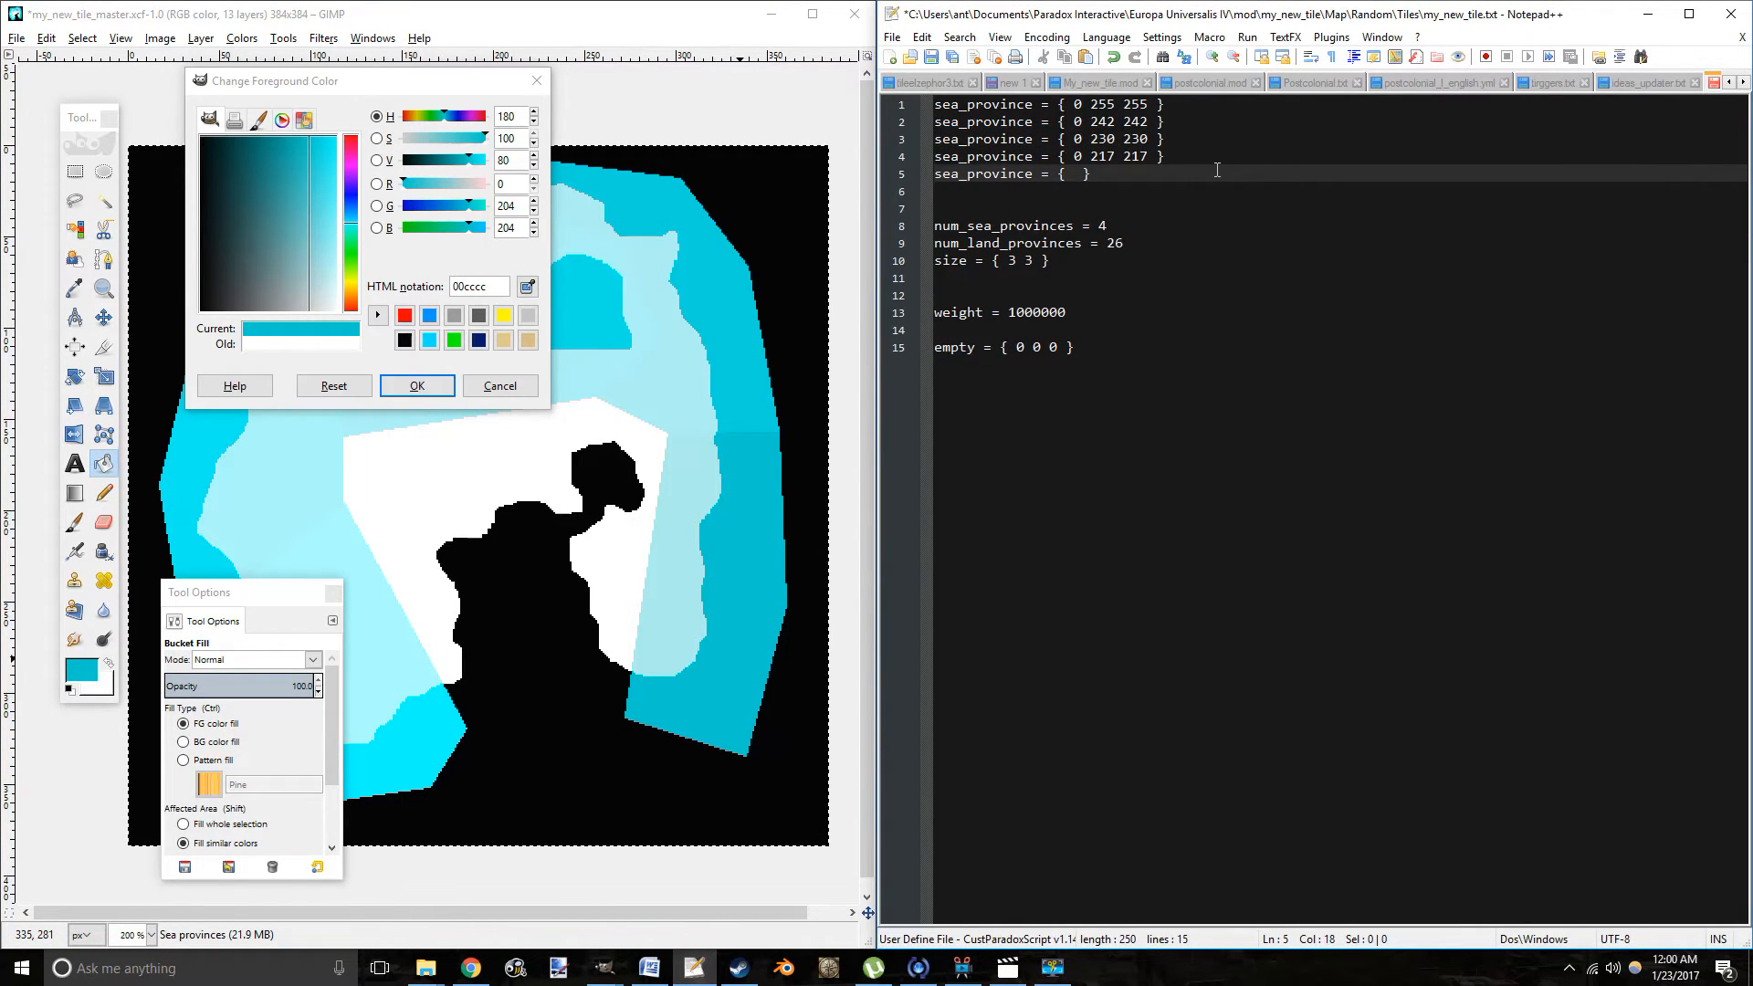
pyautogui.write('204 204')
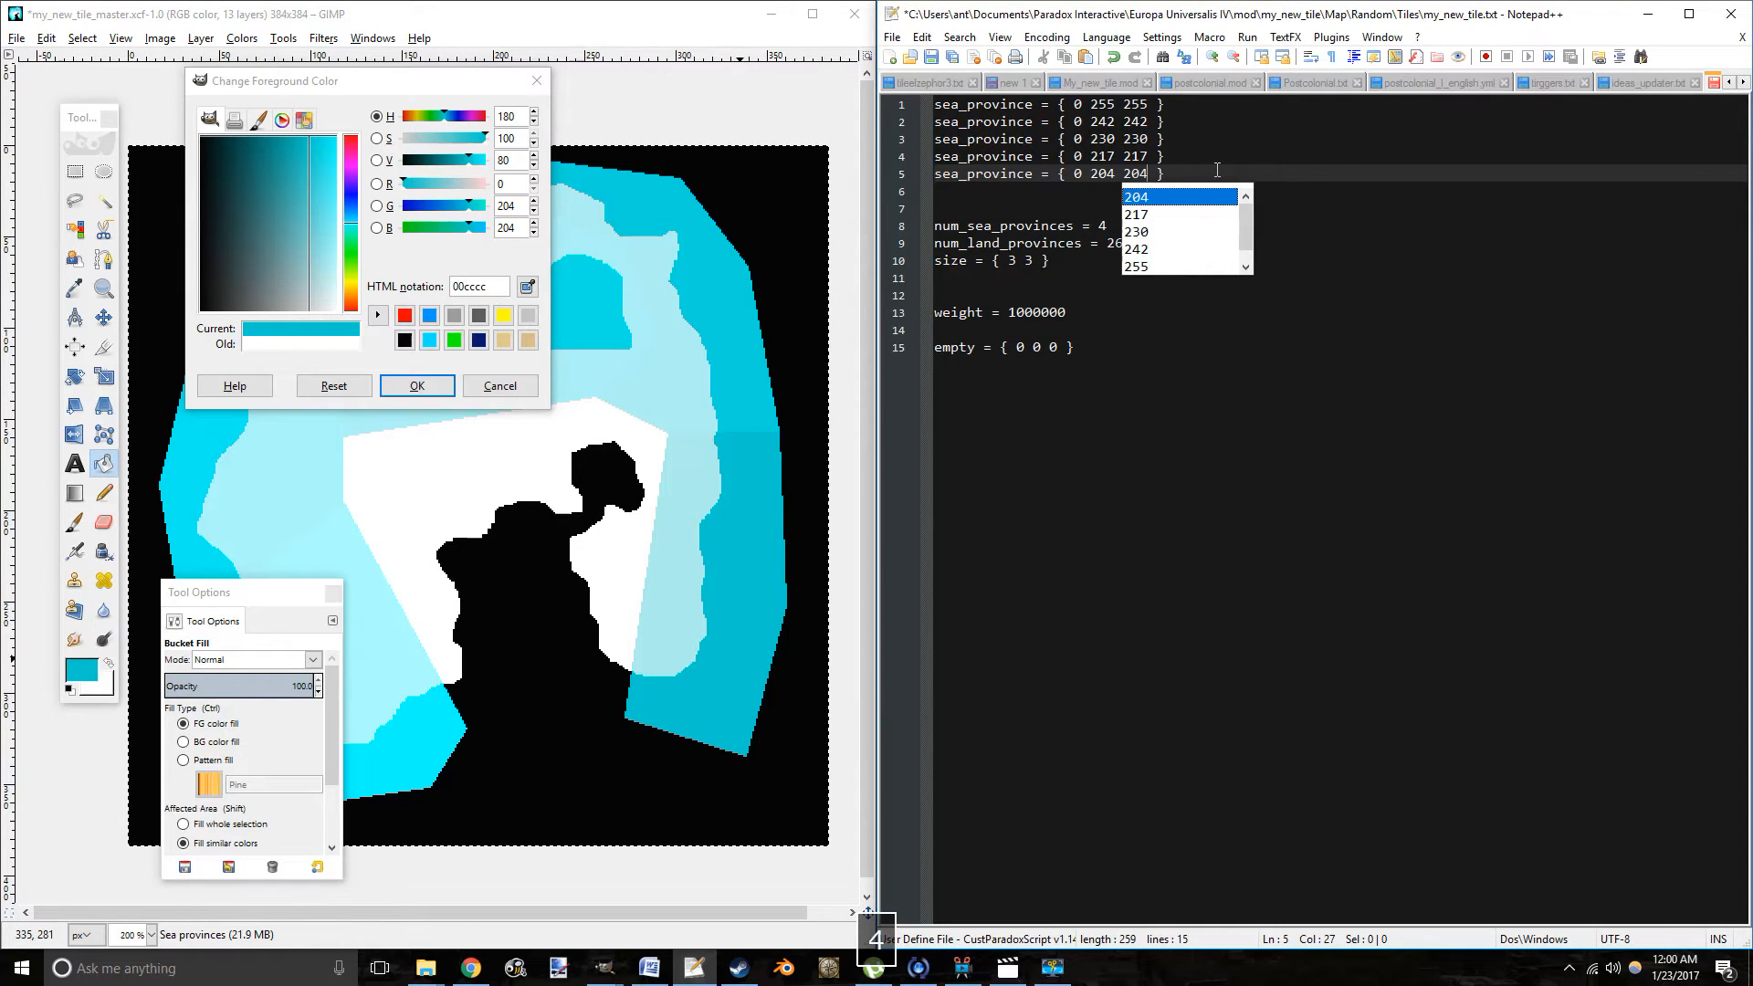
# In GIMP, lower the foreground colour's value (V) to 75.
pyautogui.click(770, 315)
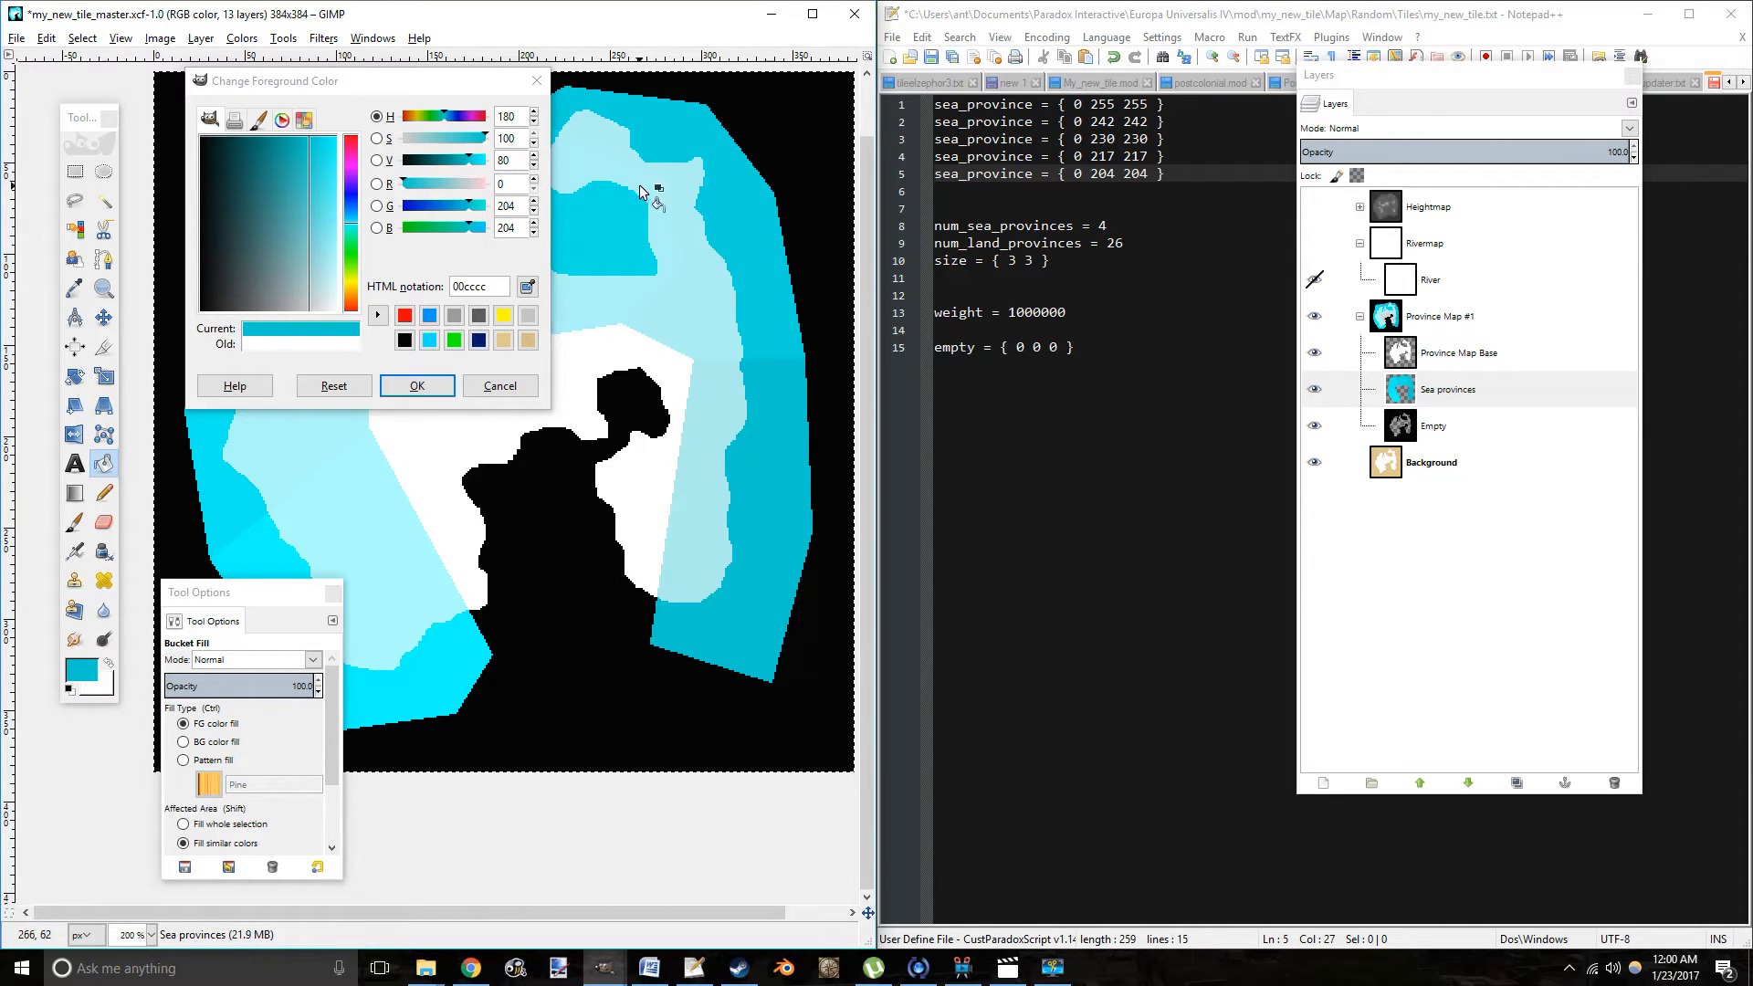
pyautogui.moveTo(631, 444); pyautogui.dragTo(669, 472)
pyautogui.scroll(-5, 517, 160)
# Close off the southern bay with a Pencil line between the first and fifth sea provinces, and bucket-fill the enclosed area with 00bfbf.
pyautogui.click(103, 493)
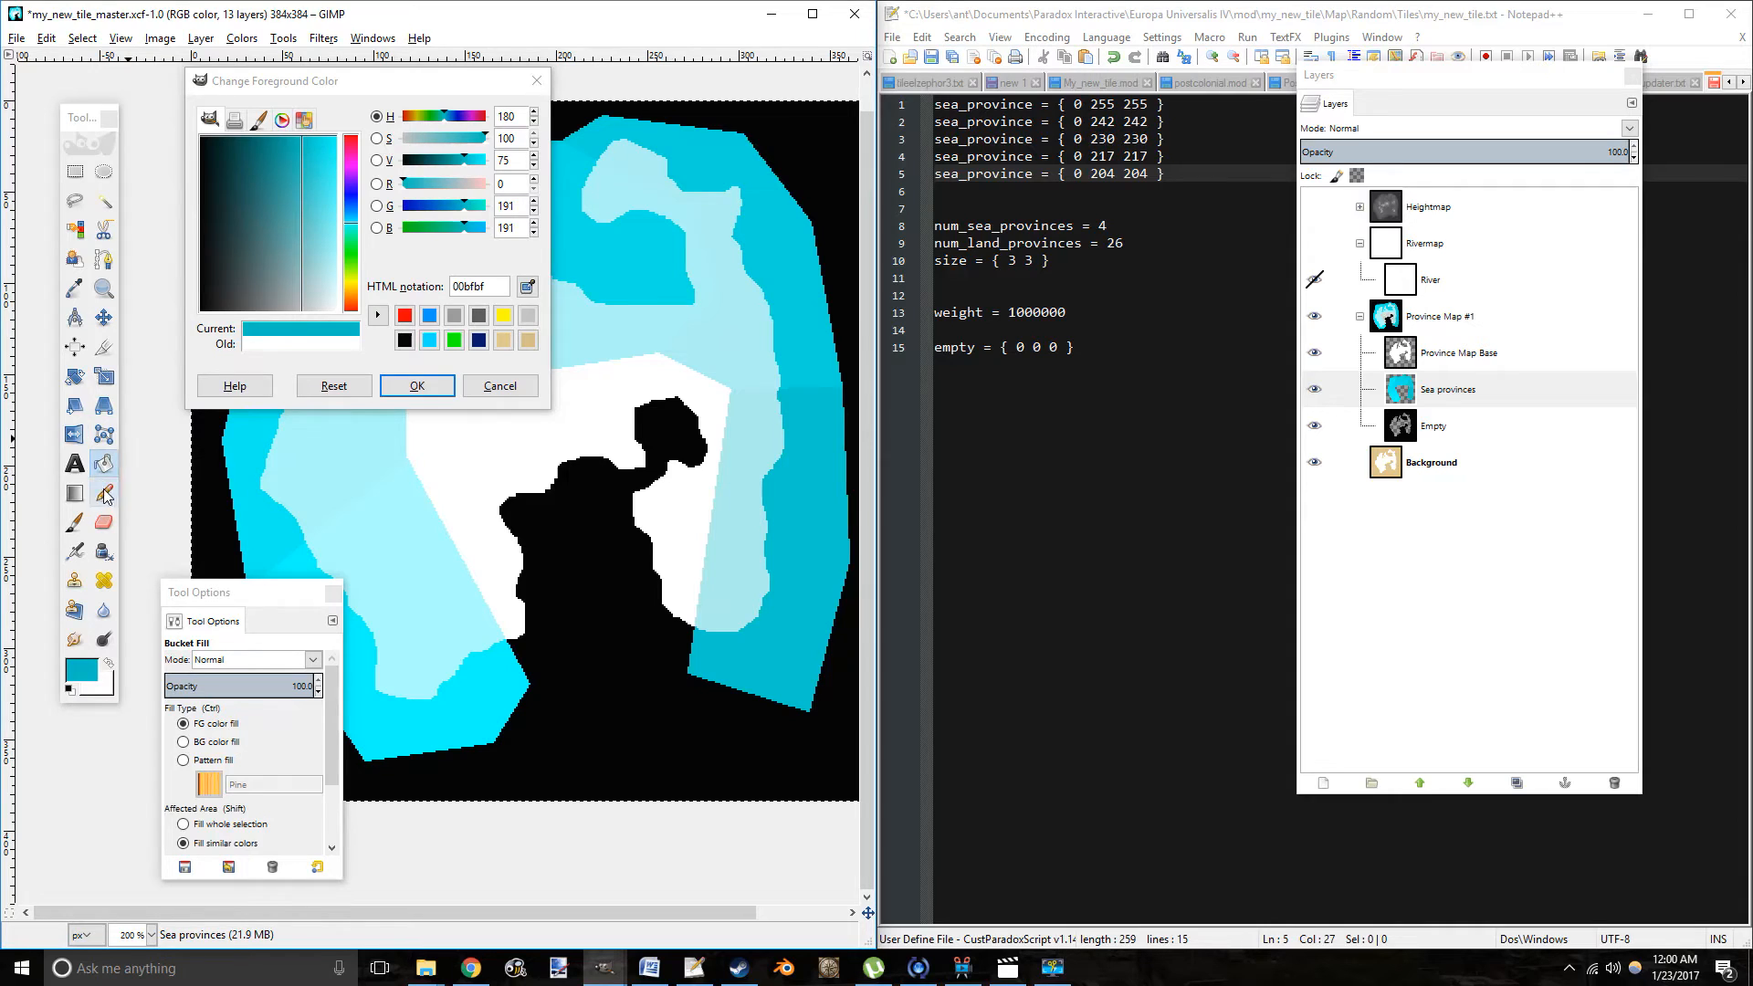
pyautogui.click(528, 683)
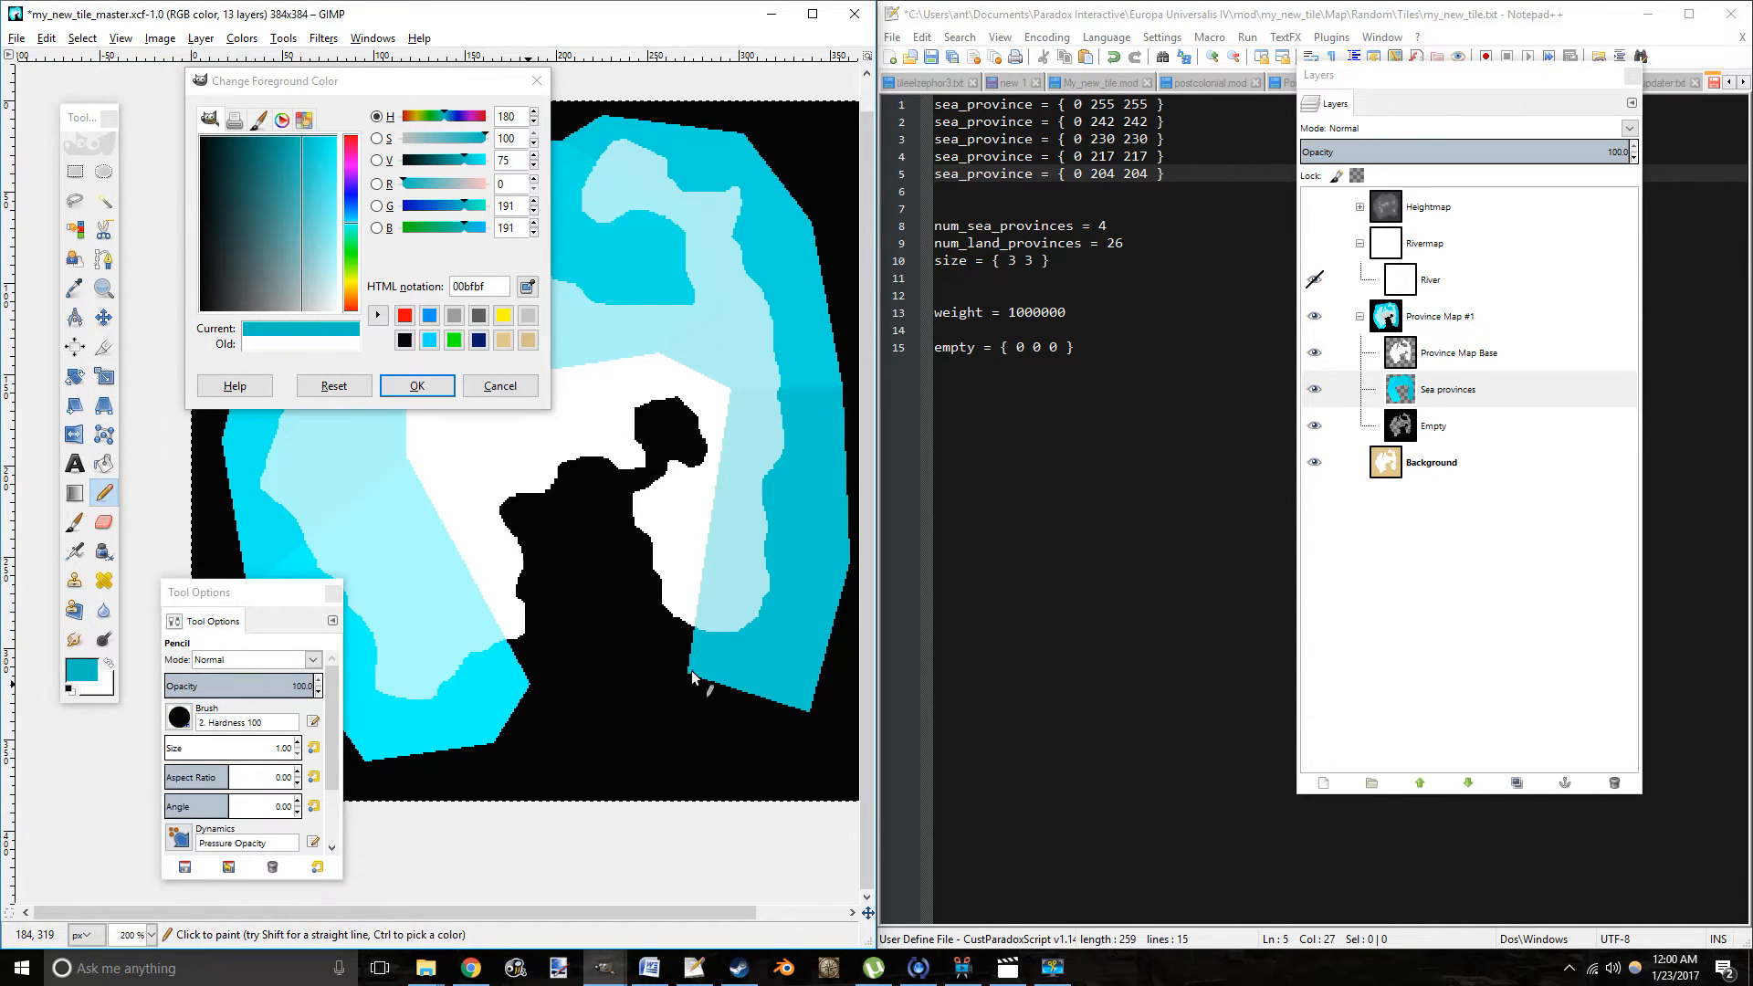
pyautogui.moveTo(689, 671); pyautogui.dragTo(525, 689)
pyautogui.hotkey('shift', 'b')
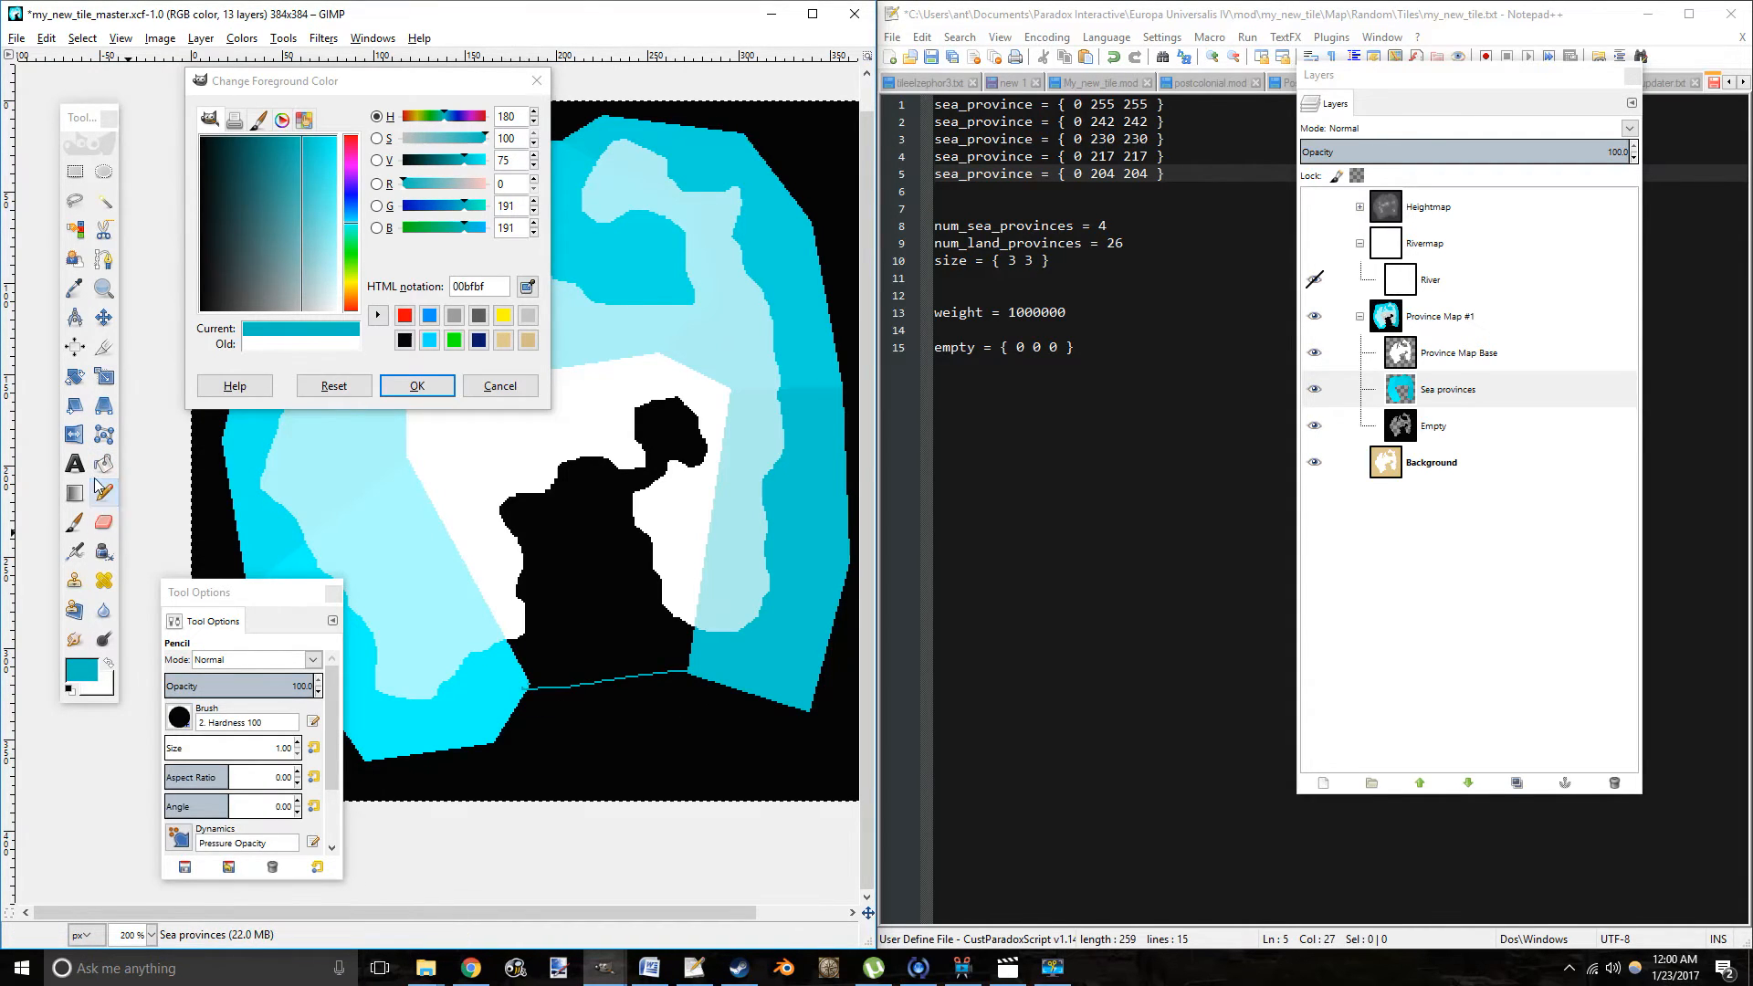
pyautogui.click(612, 612)
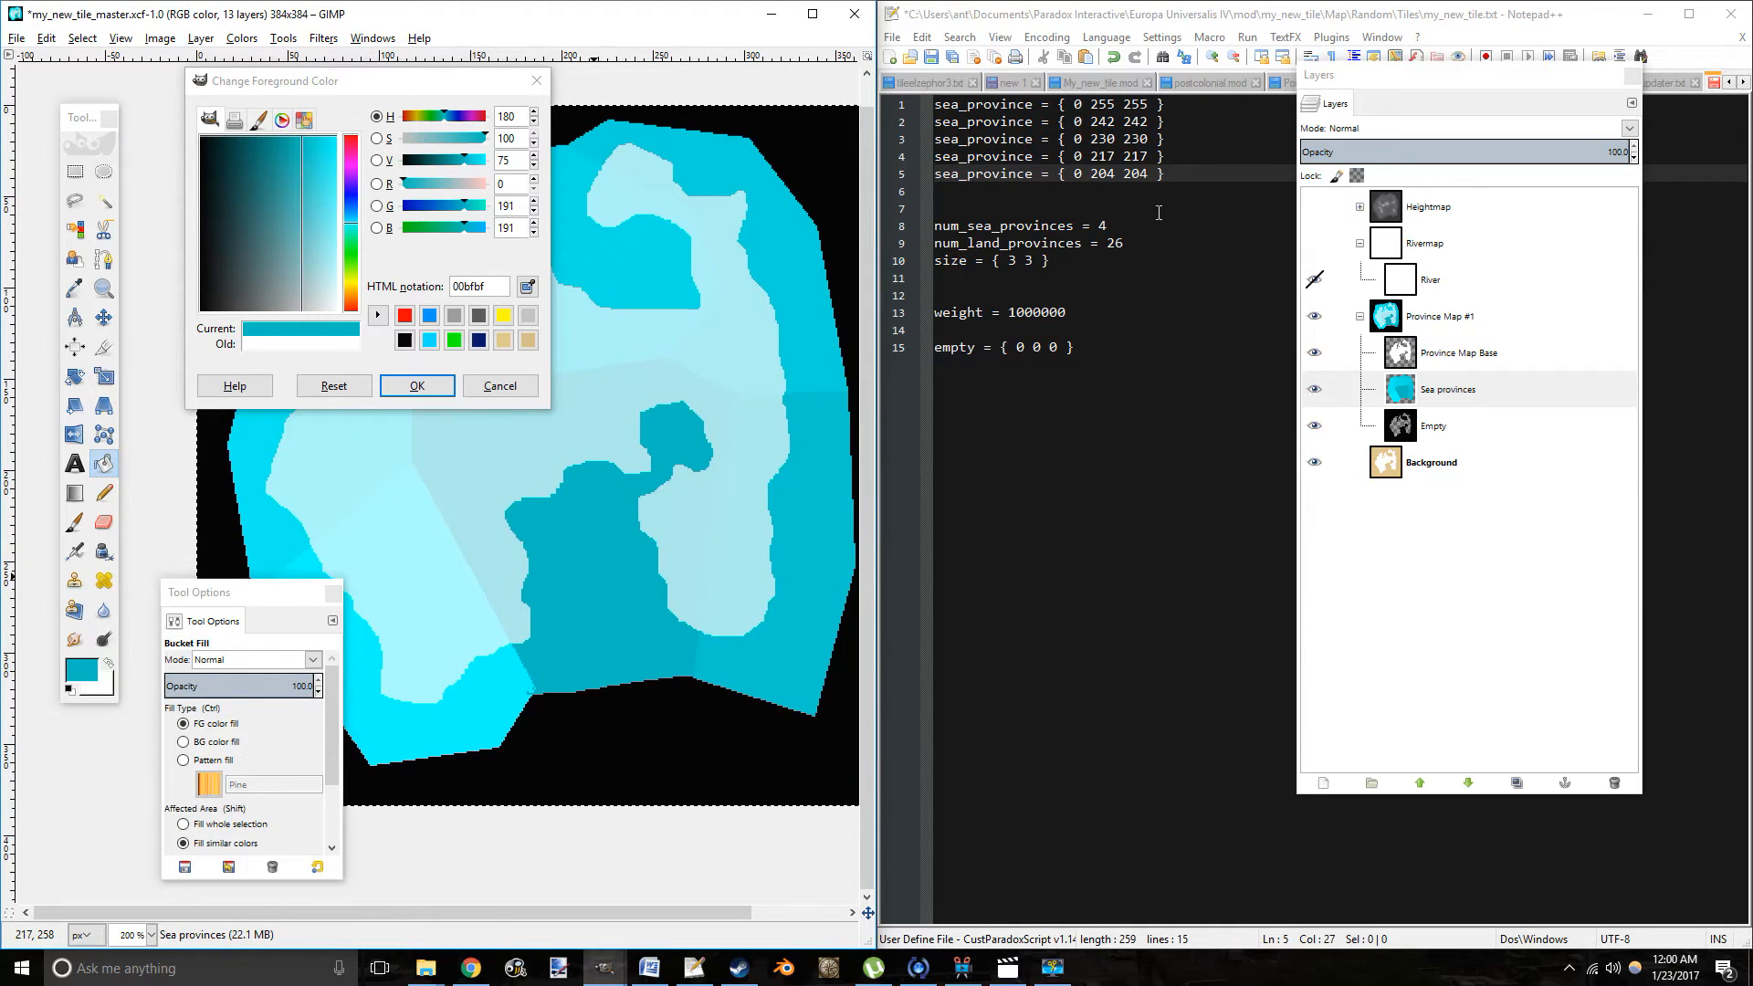
# In Notepad++, add a sixth sea_province line with the RGB values 0 191 191.
pyautogui.click(1184, 173)
pyautogui.write('sea_province = {  }')
pyautogui.click(1071, 193)
pyautogui.write('0 191 191')
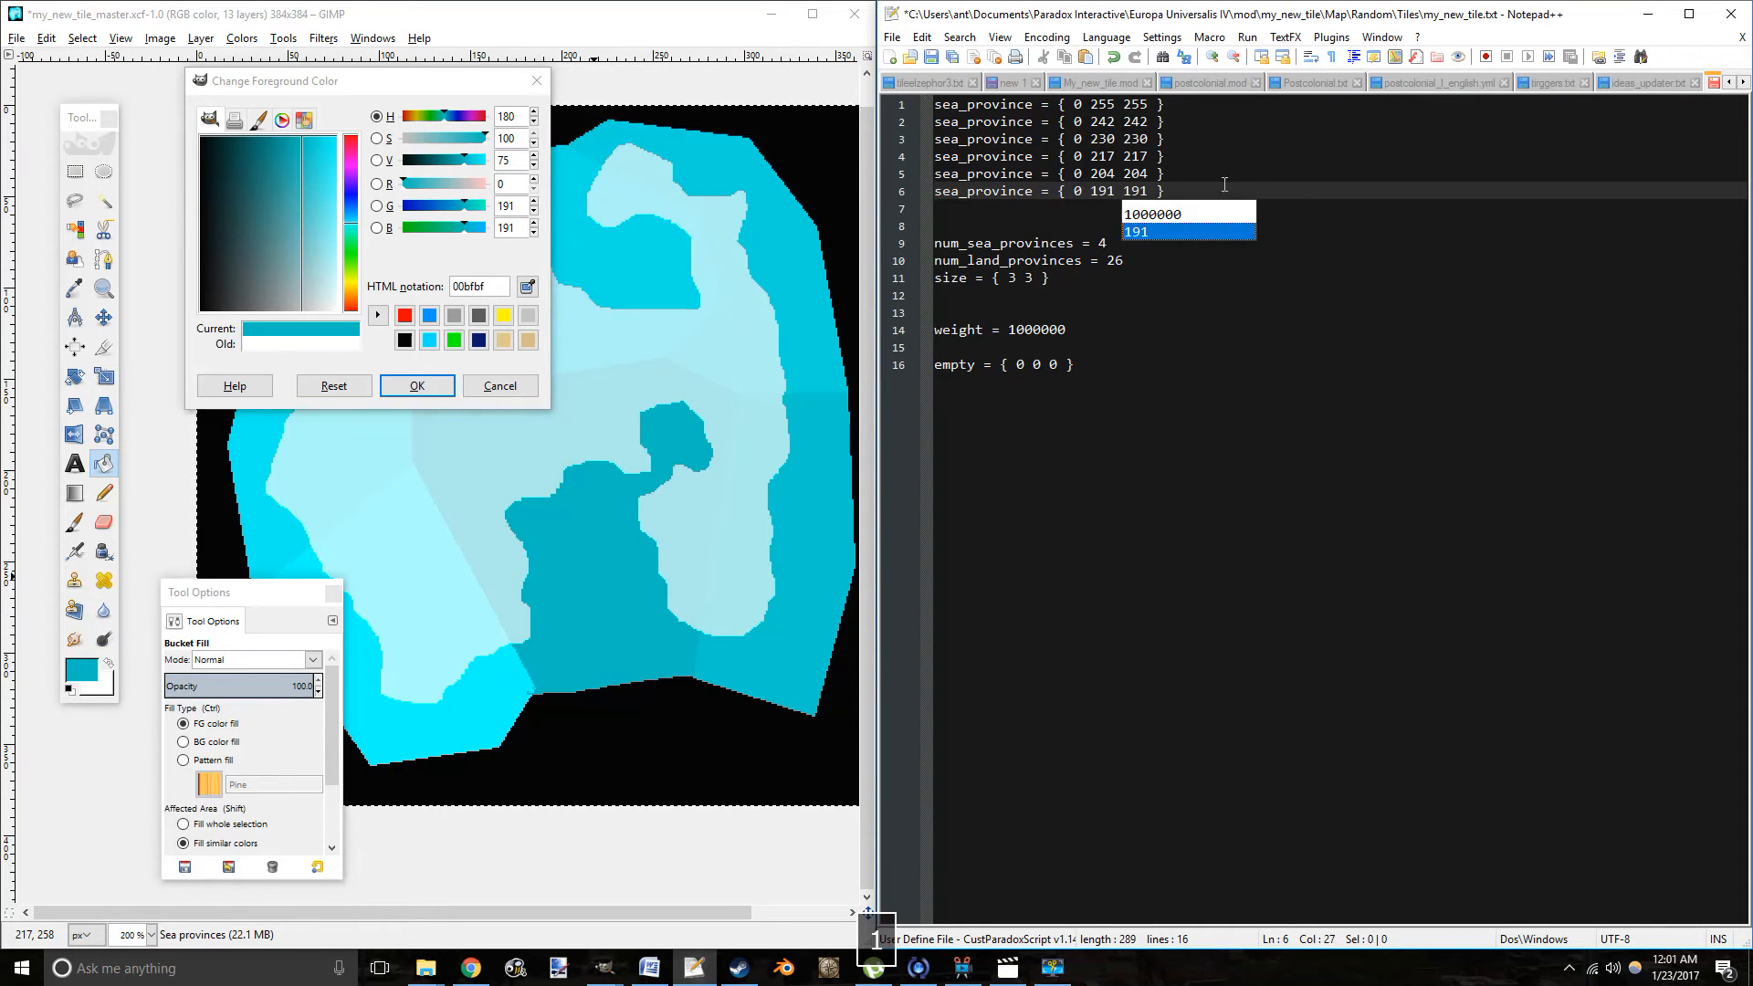
# Set num_sea_provinces to 6 in my_new_tile.txt and select that line.
pyautogui.middleClick(802, 439)
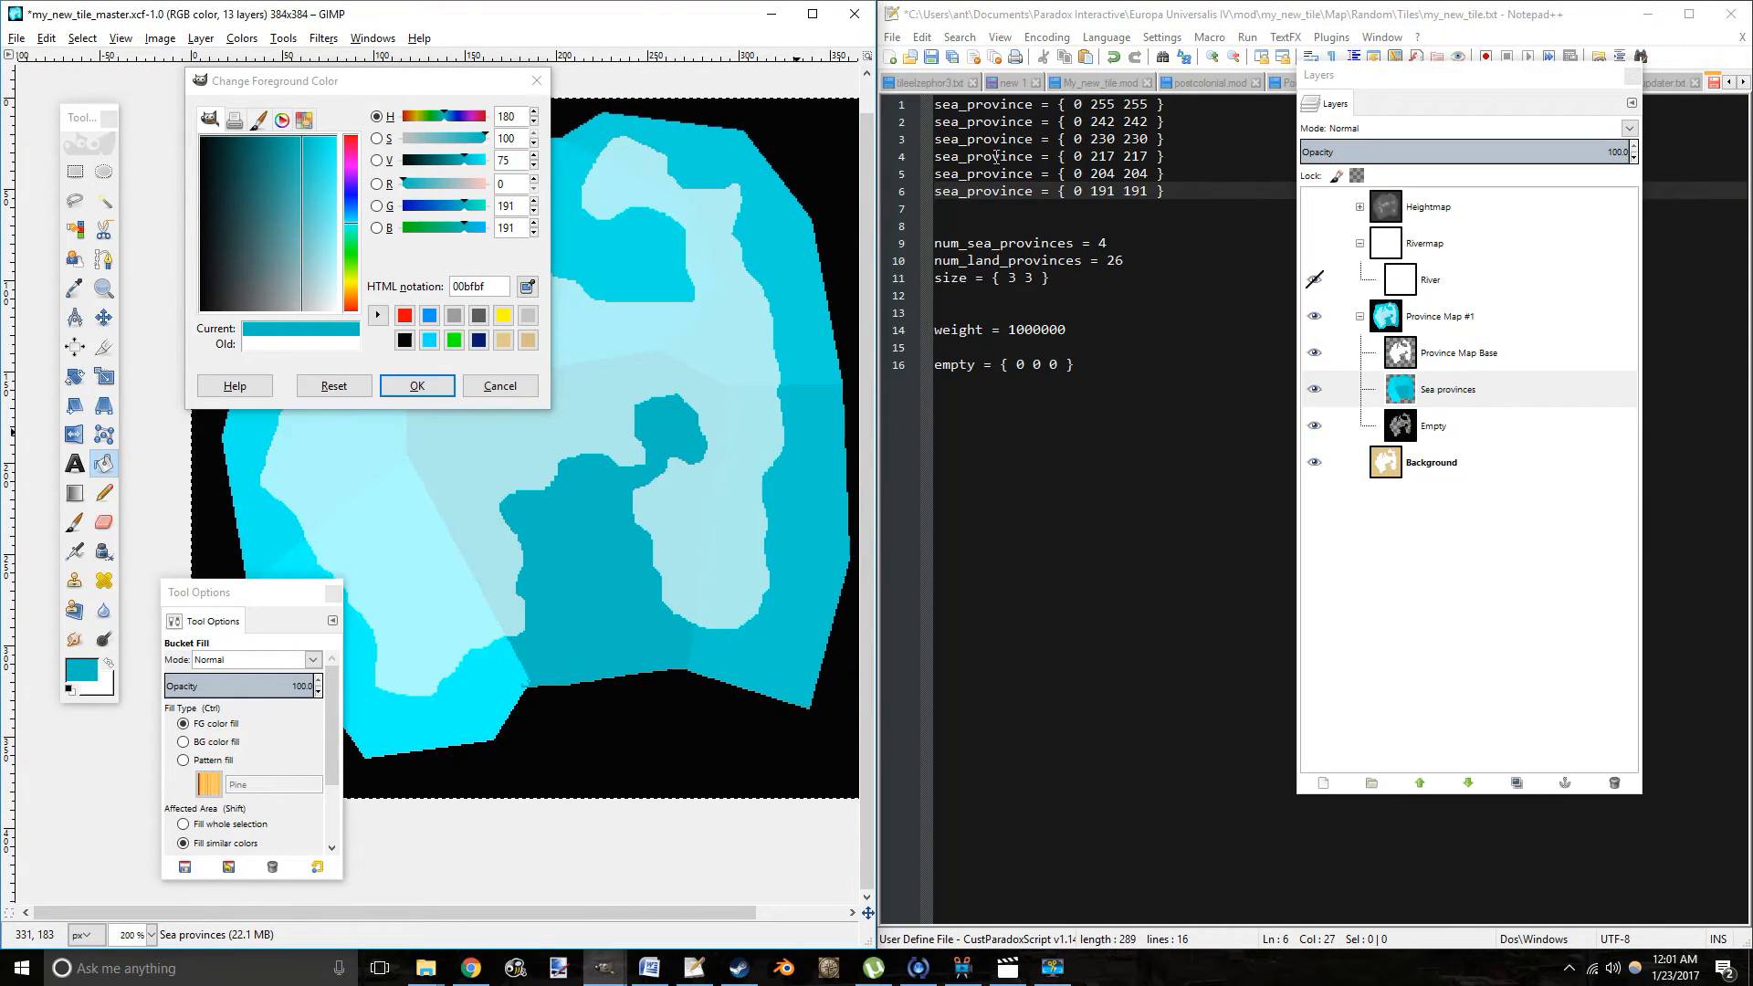
pyautogui.click(1125, 244)
pyautogui.press('BackSpace')
pyautogui.write('6')
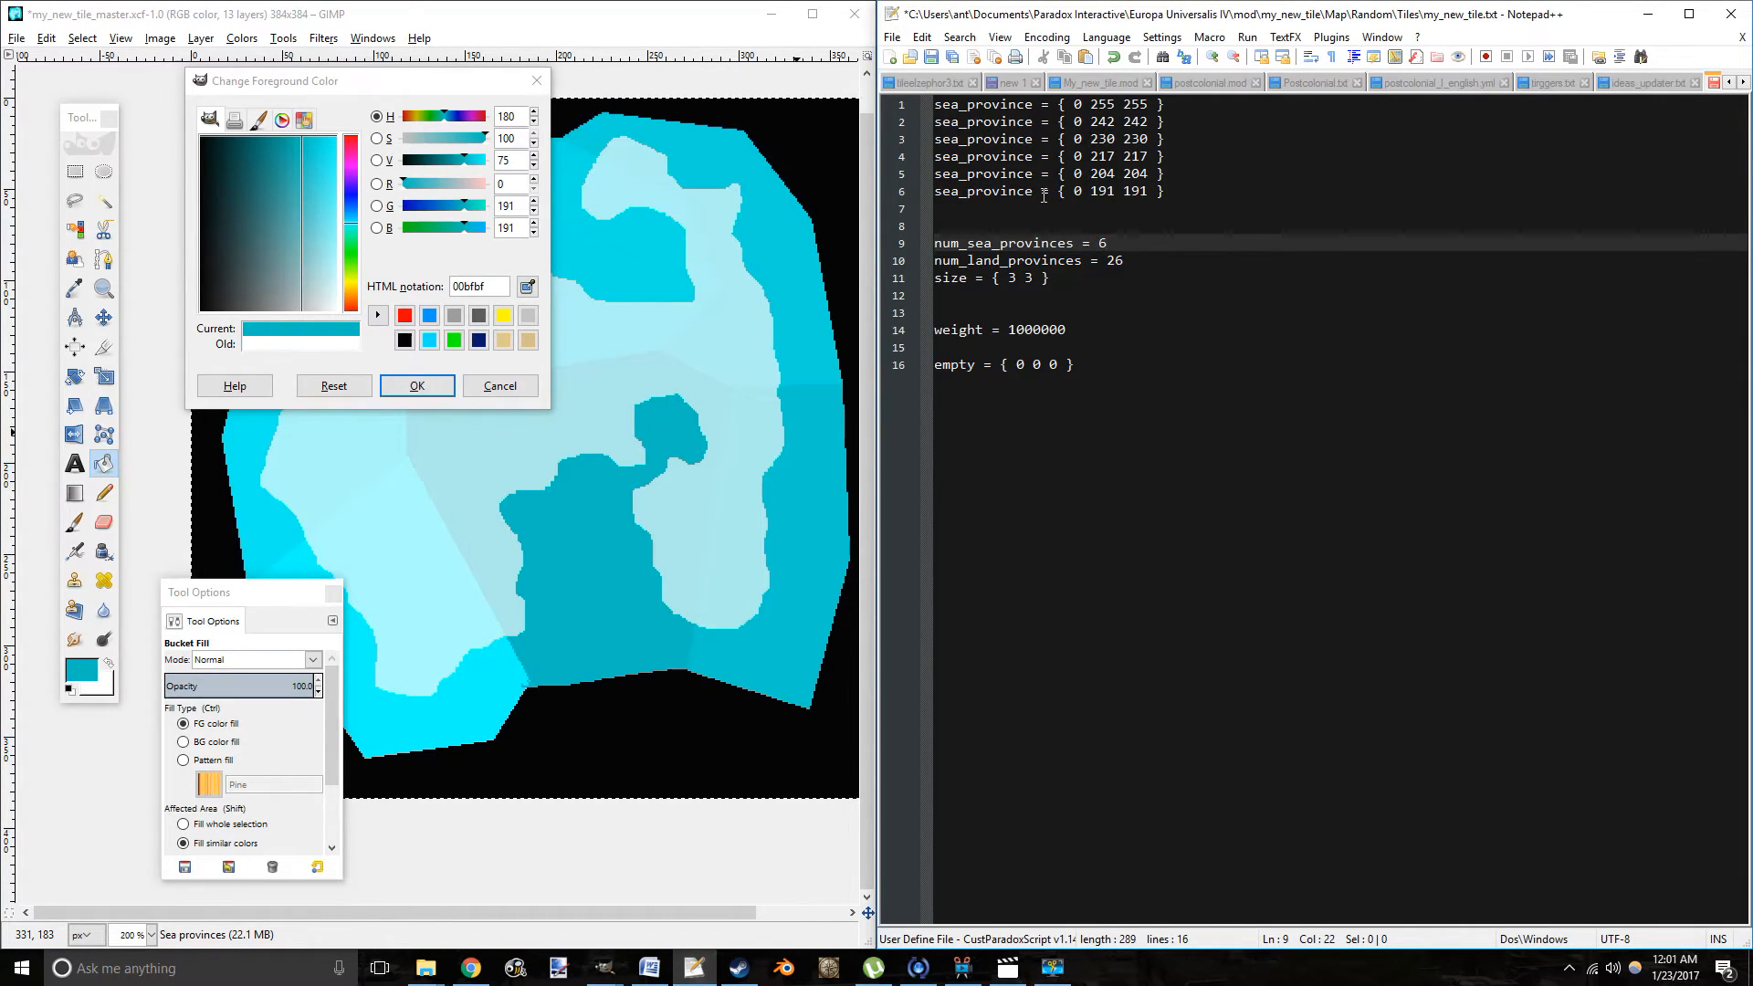
pyautogui.moveTo(1124, 245); pyautogui.dragTo(920, 242)
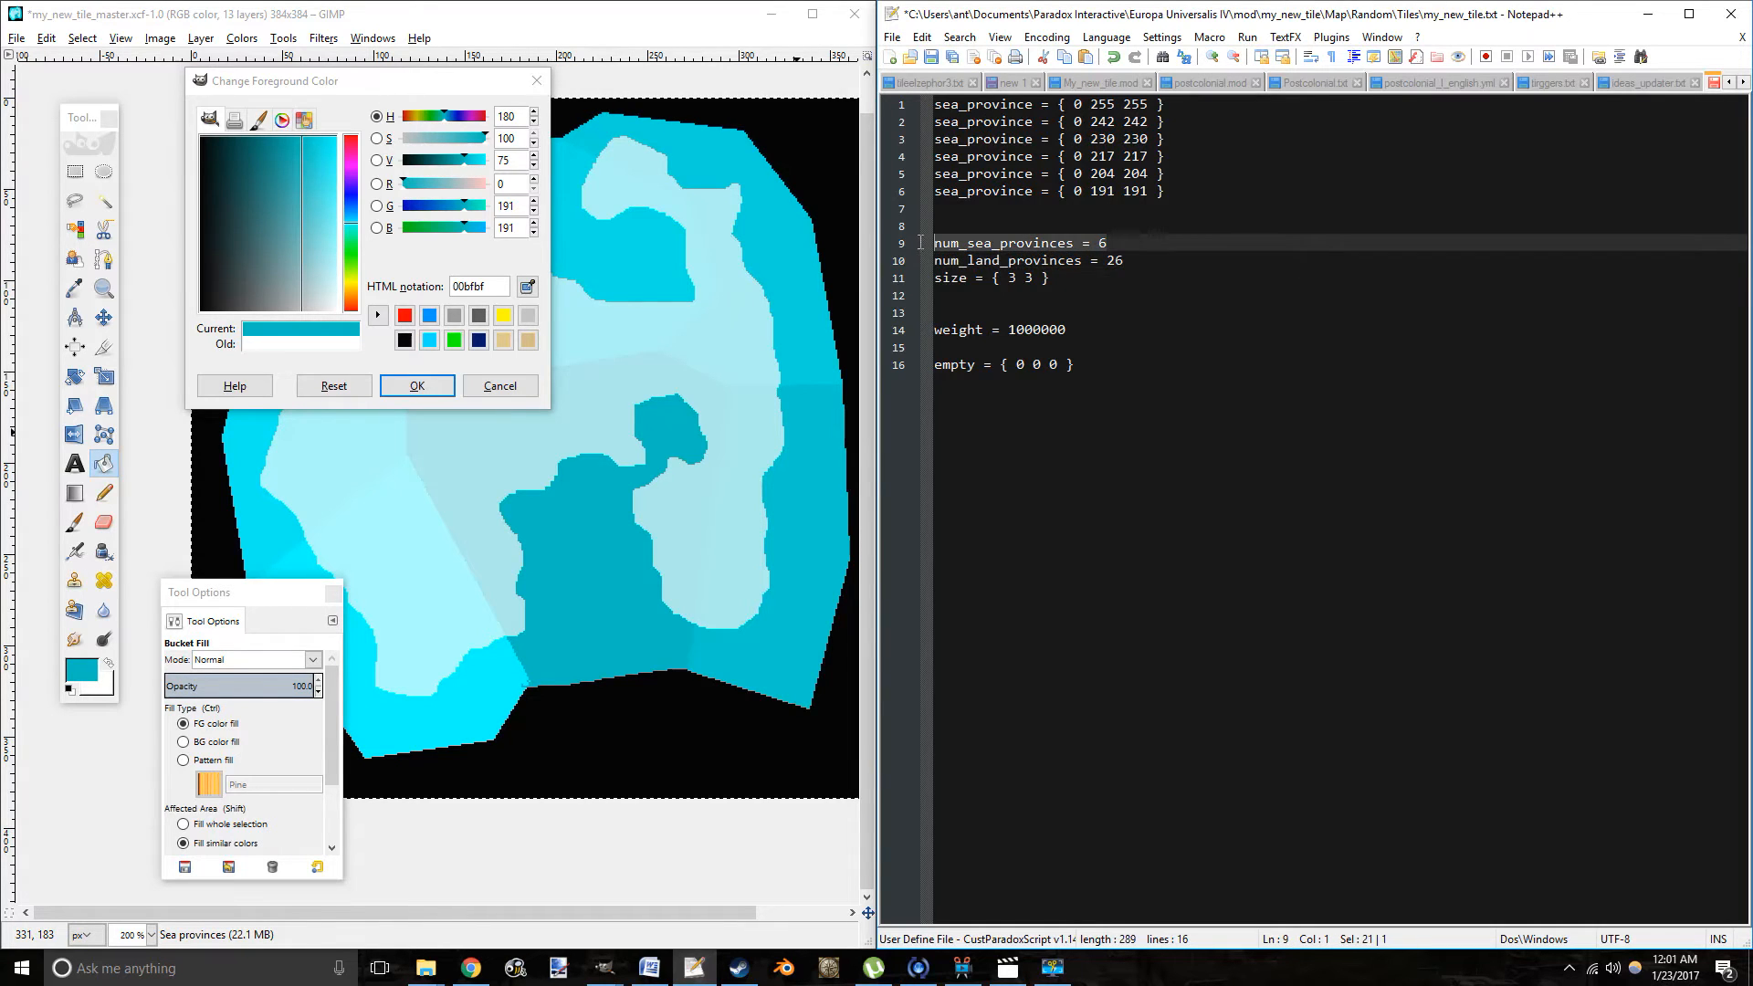
pyautogui.click(770, 353)
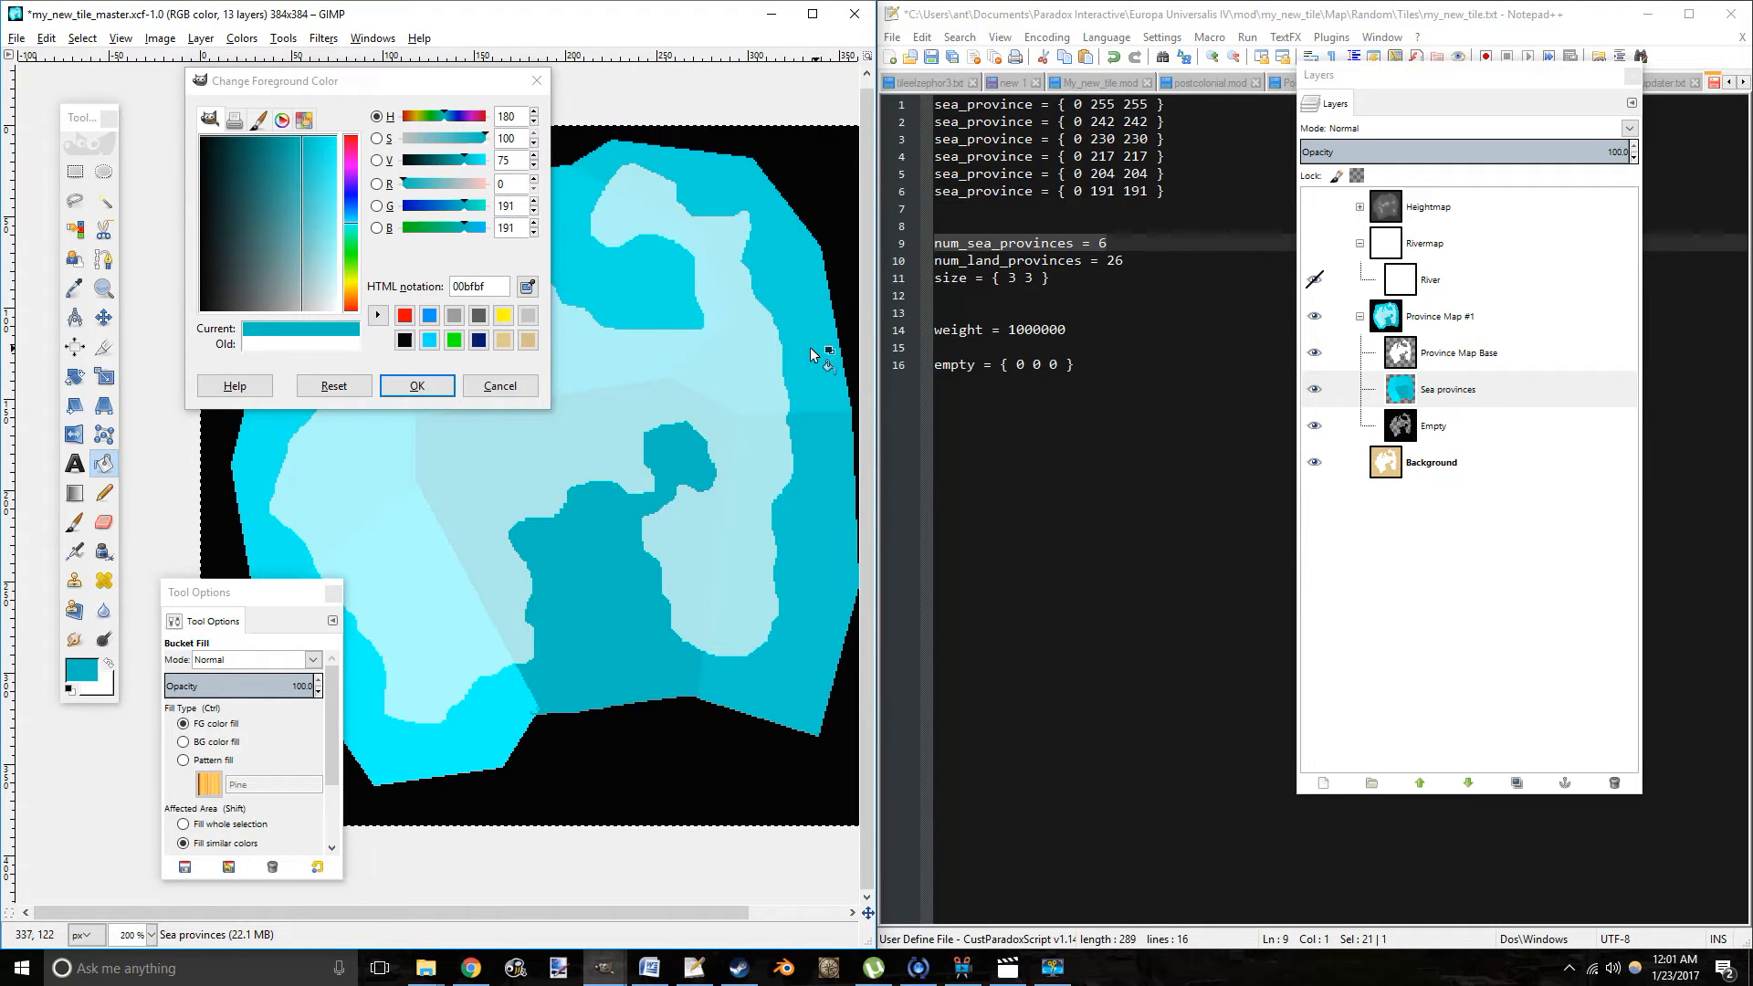
pyautogui.moveTo(832, 407); pyautogui.dragTo(848, 413)
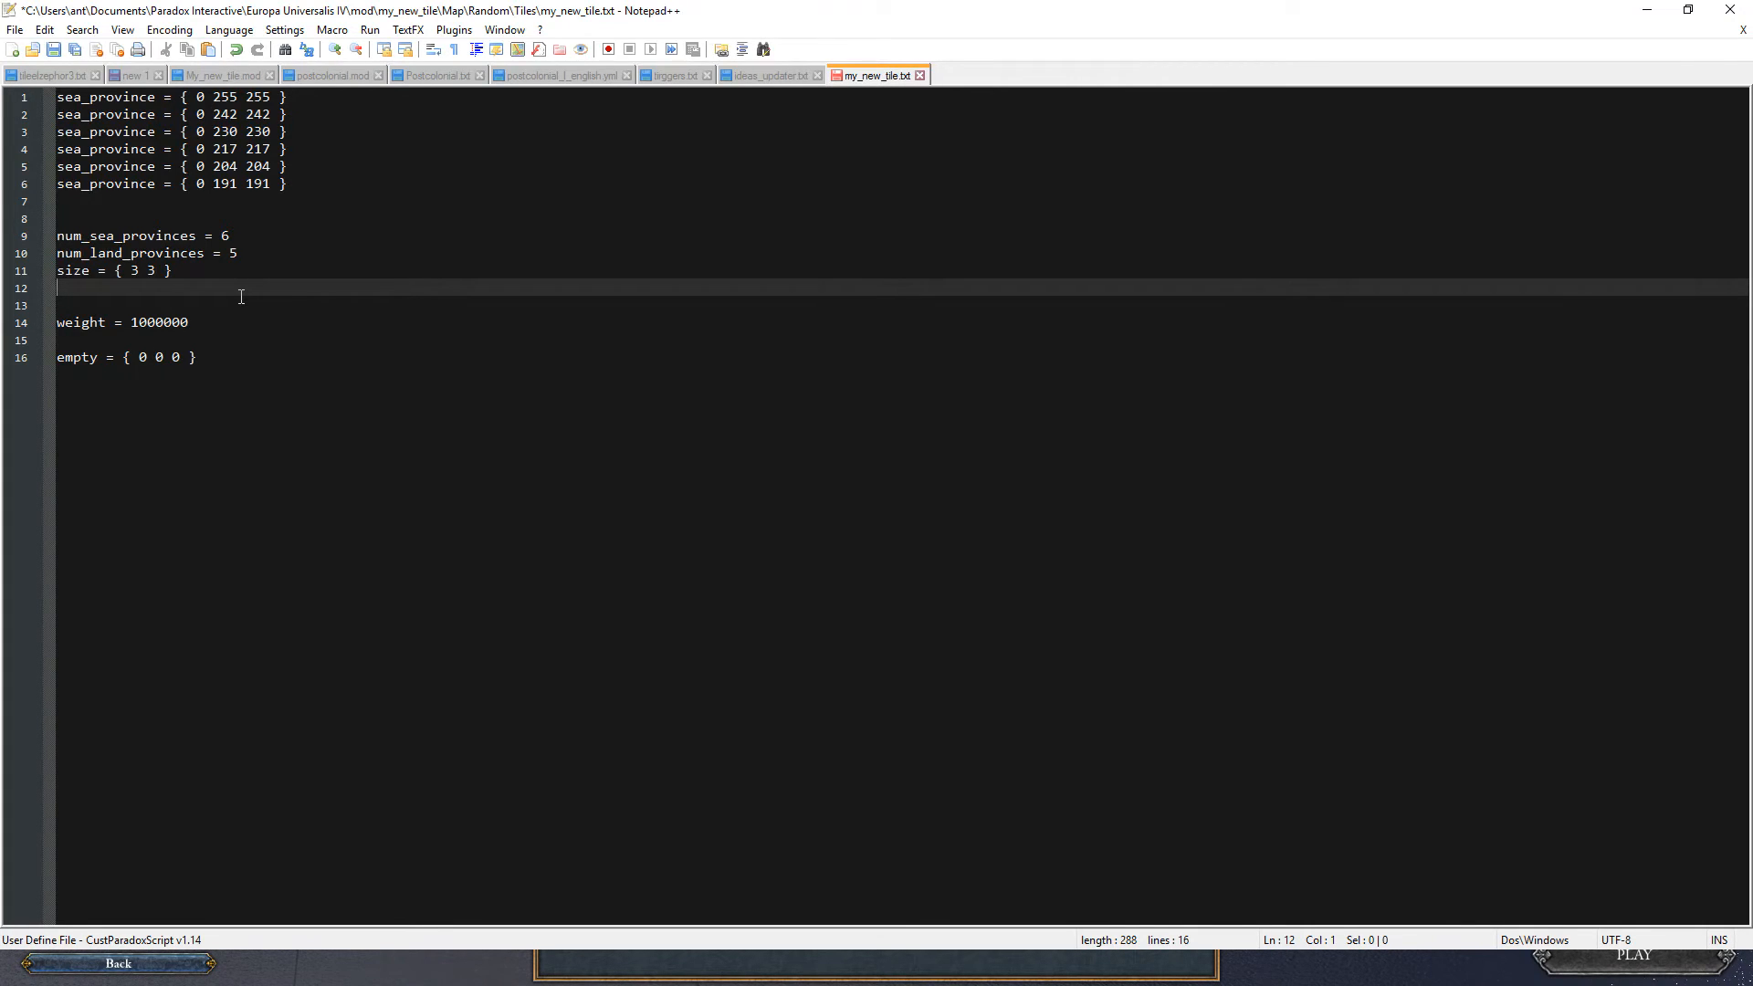
# In Notepad++, add the line continent = yes above the weight line in my_new_tile.txt and save the file.
pyautogui.press('Return')
pyautogui.write('cont')
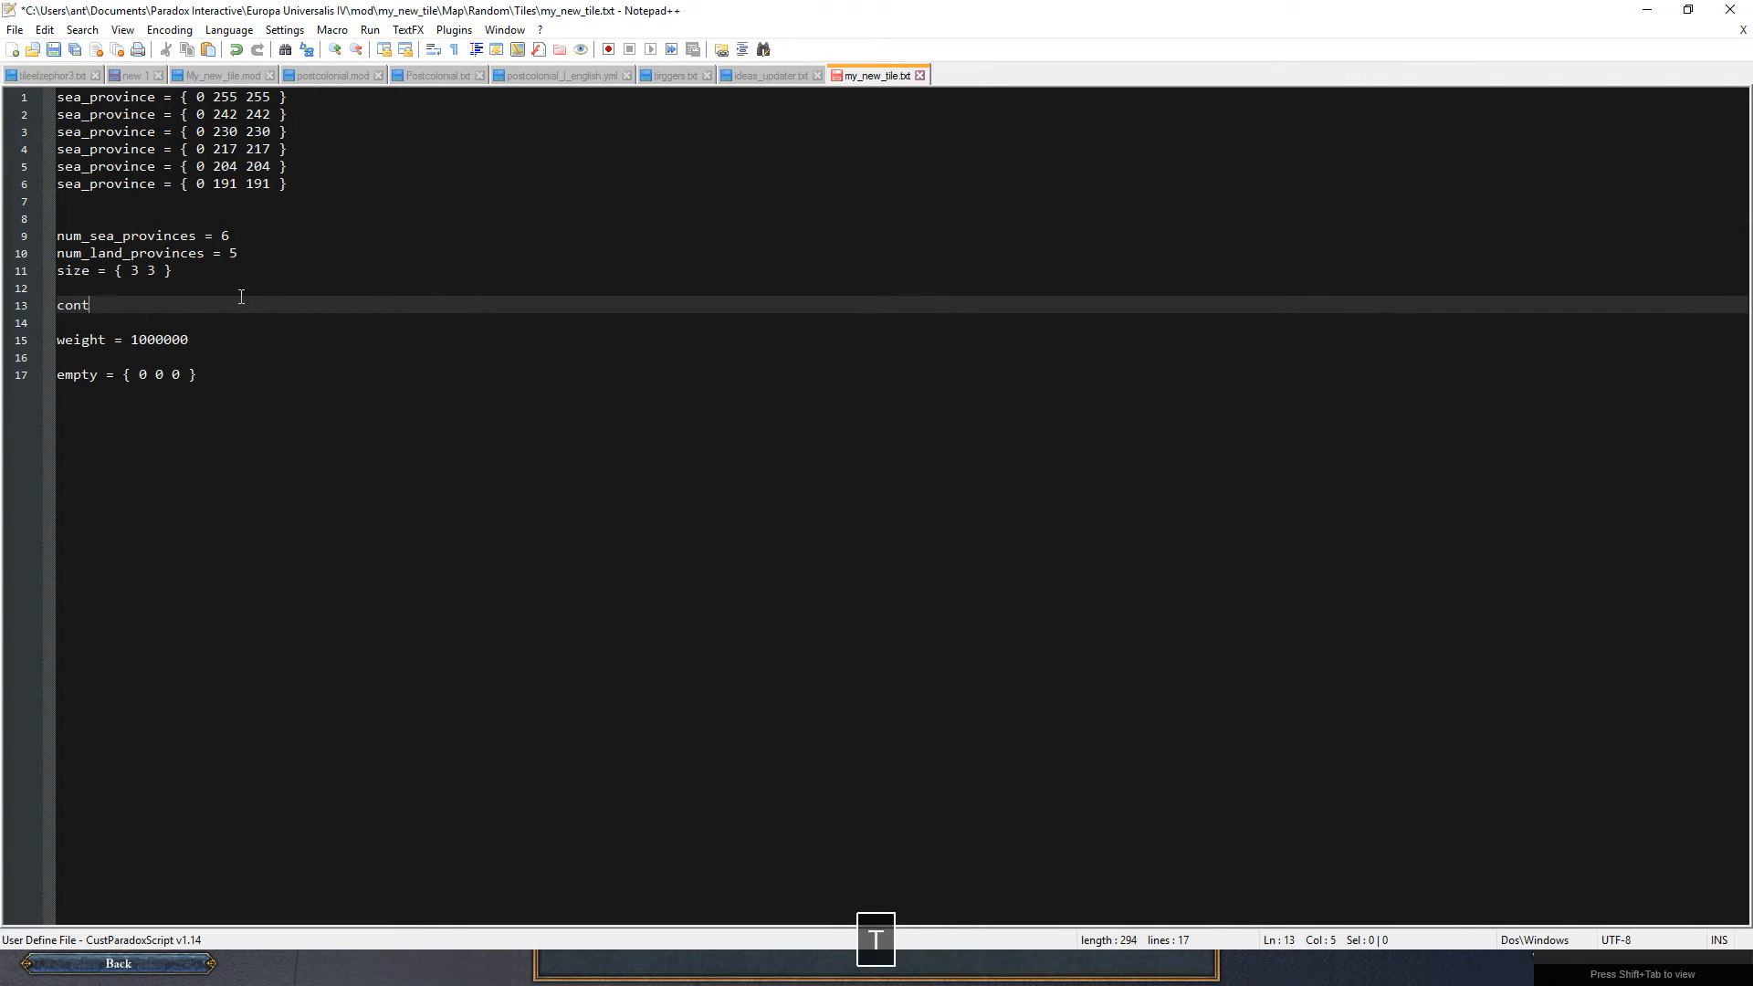
pyautogui.write('inent =')
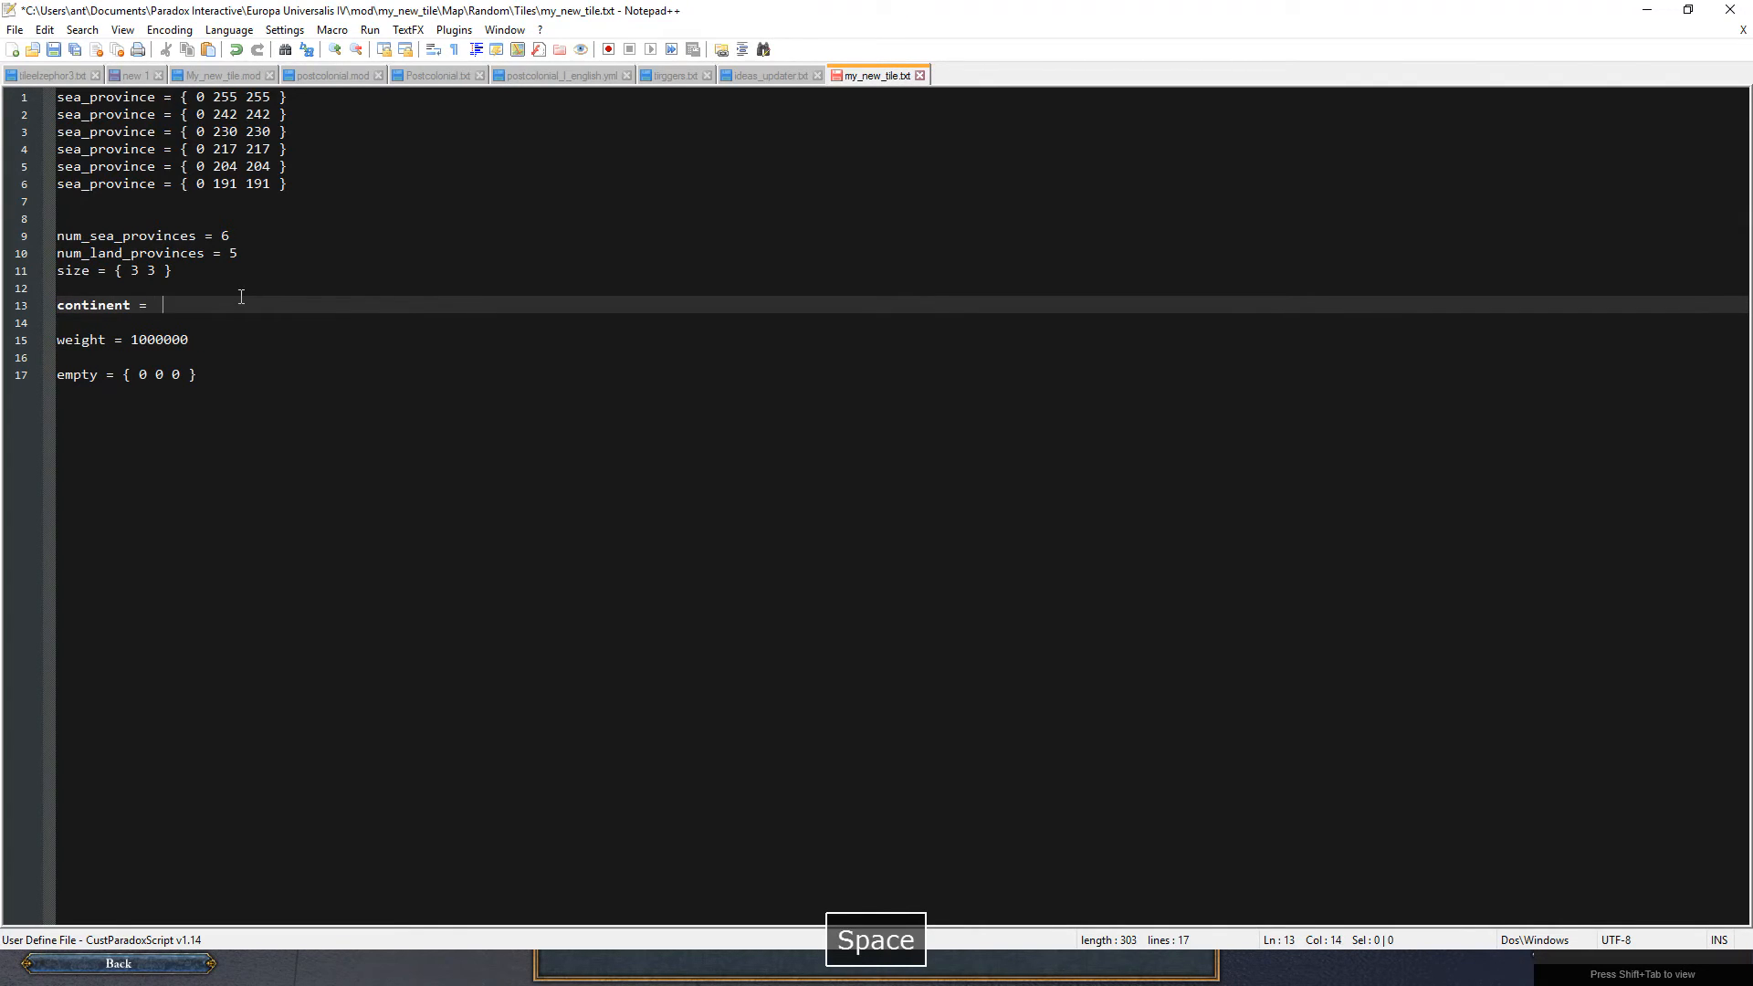
pyautogui.press('BackSpace')
pyautogui.write('yes')
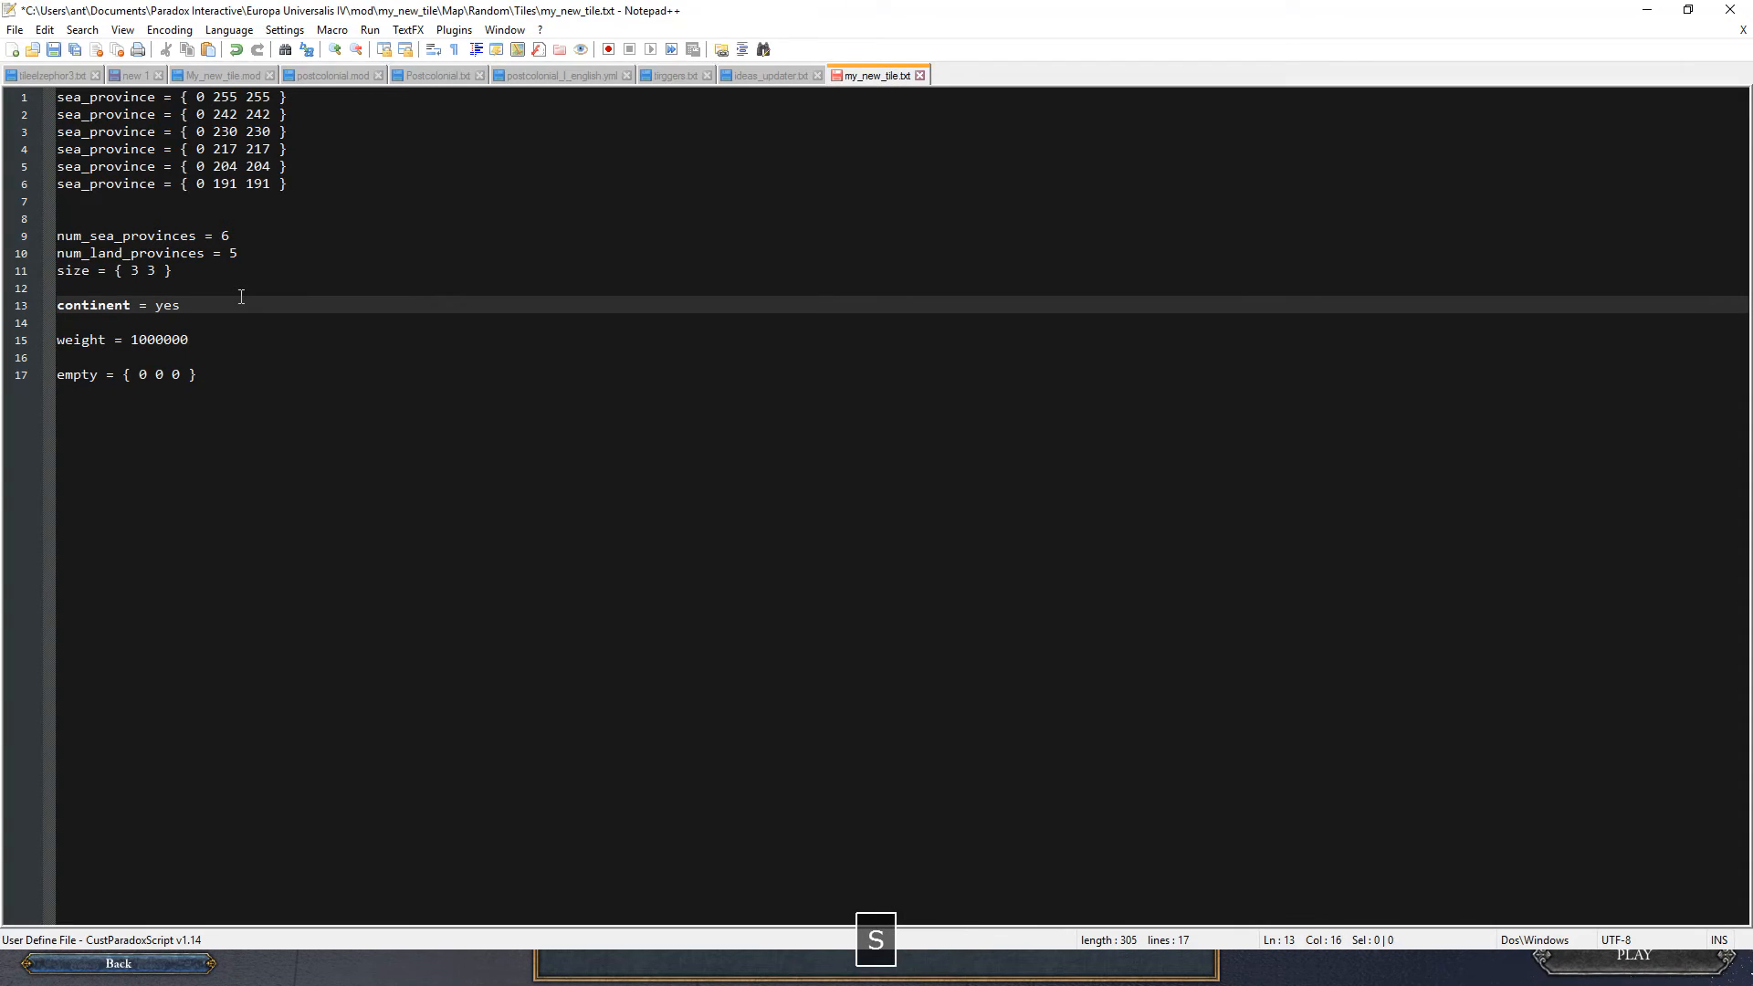
pyautogui.click(56, 50)
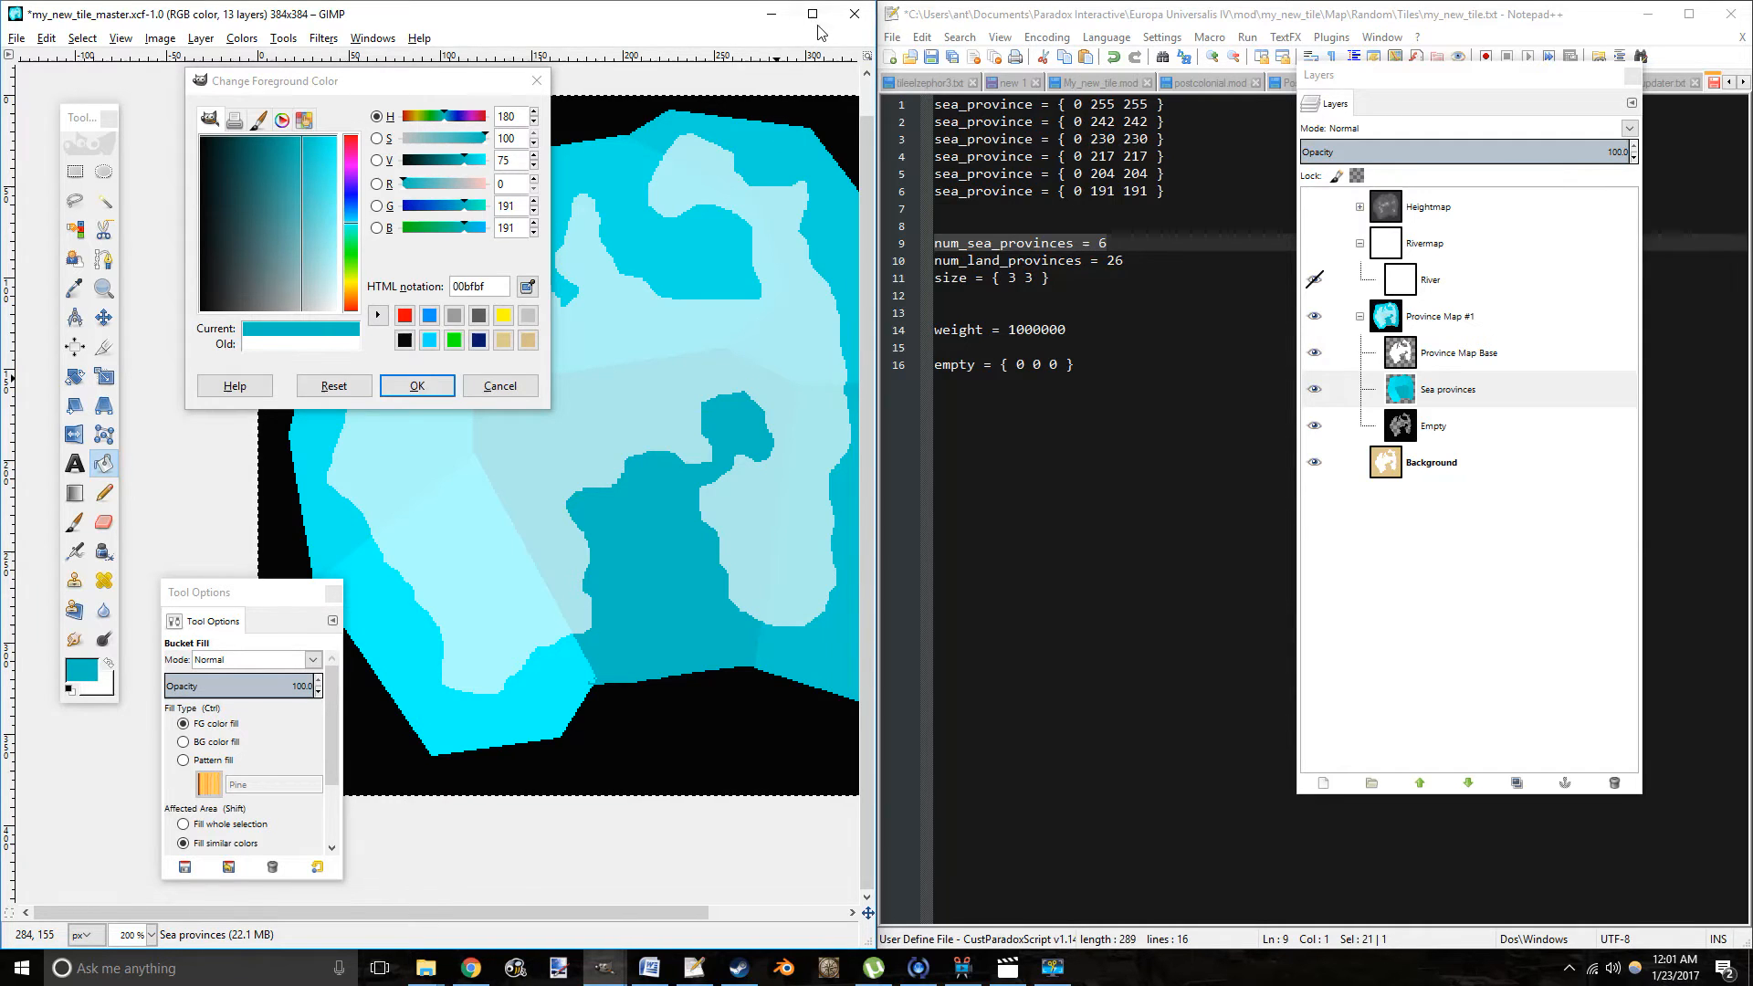
# Maximize the GIMP image window and raise the Province Map Base layer's opacity to 100.
pyautogui.doubleClick(819, 32)
pyautogui.moveTo(912, 372)
pyautogui.mouseDown()
pyautogui.moveTo(962, 452)
pyautogui.moveTo(896, 356)
pyautogui.mouseUp()
pyautogui.click(1454, 360)
pyautogui.click(1513, 157)
pyautogui.moveTo(1522, 157); pyautogui.dragTo(1690, 161)
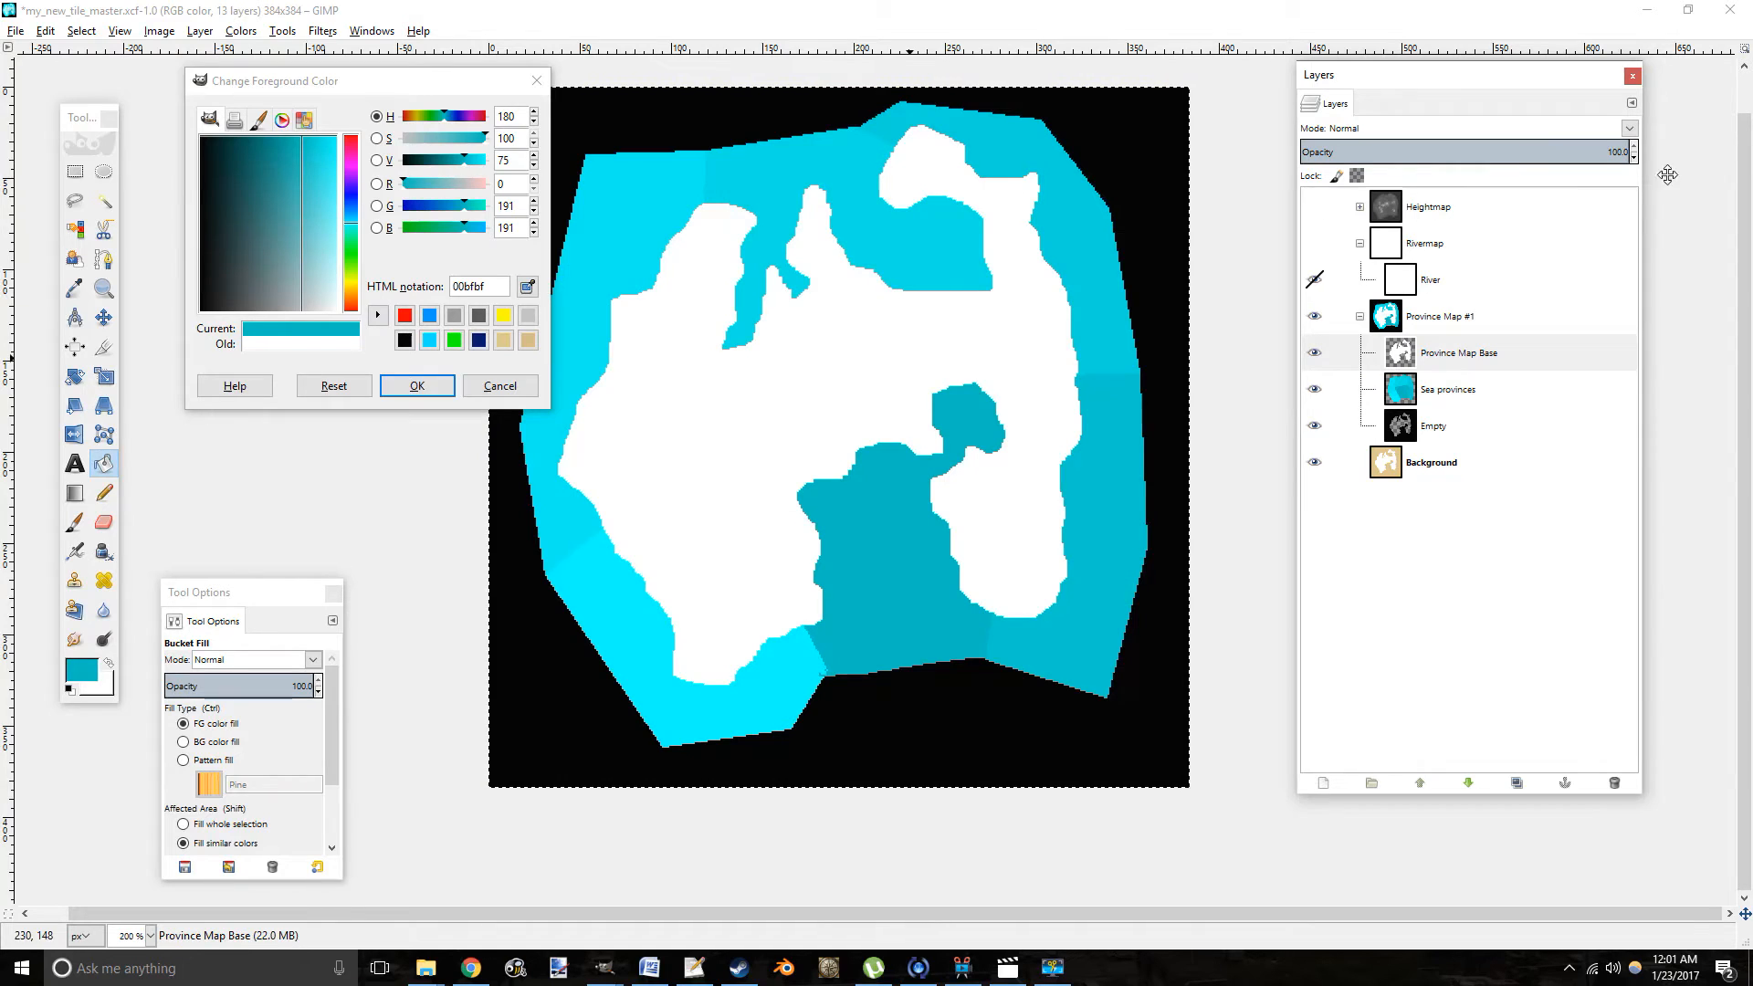
# Set the foreground colour's hue (H) to 0 for the red bf0000, and choose the Pencil.
pyautogui.moveTo(851, 488); pyautogui.dragTo(901, 534)
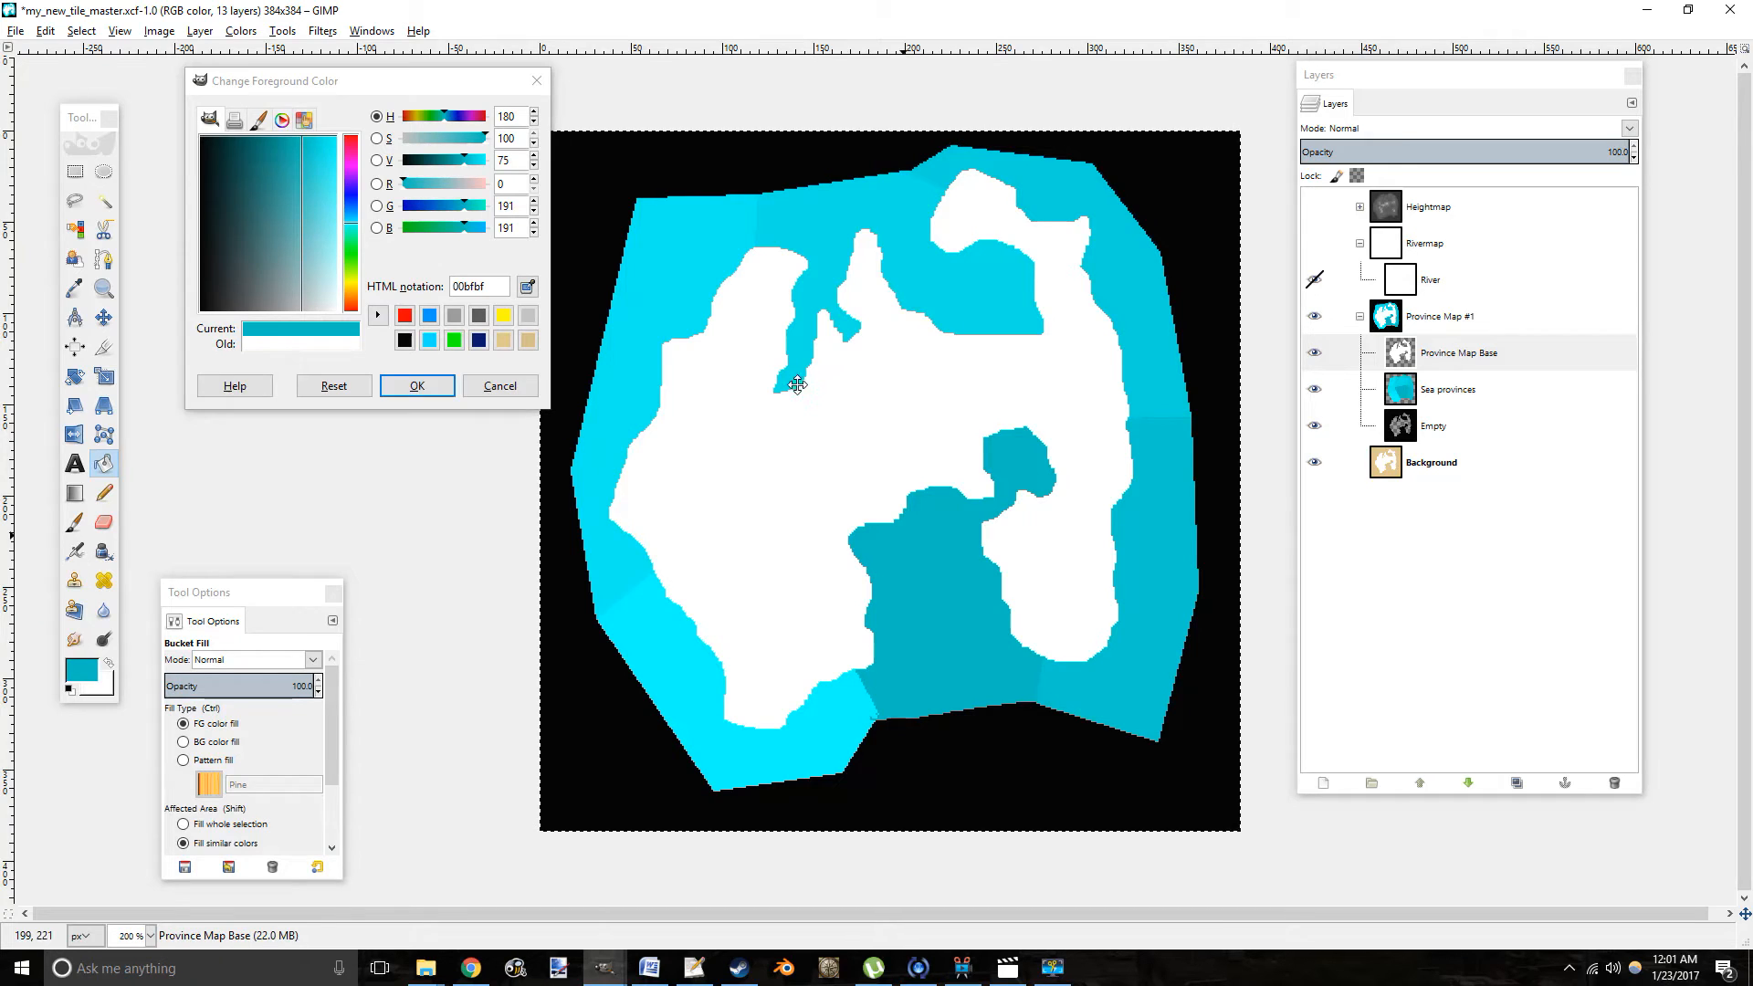
pyautogui.scroll(3, 784, 392)
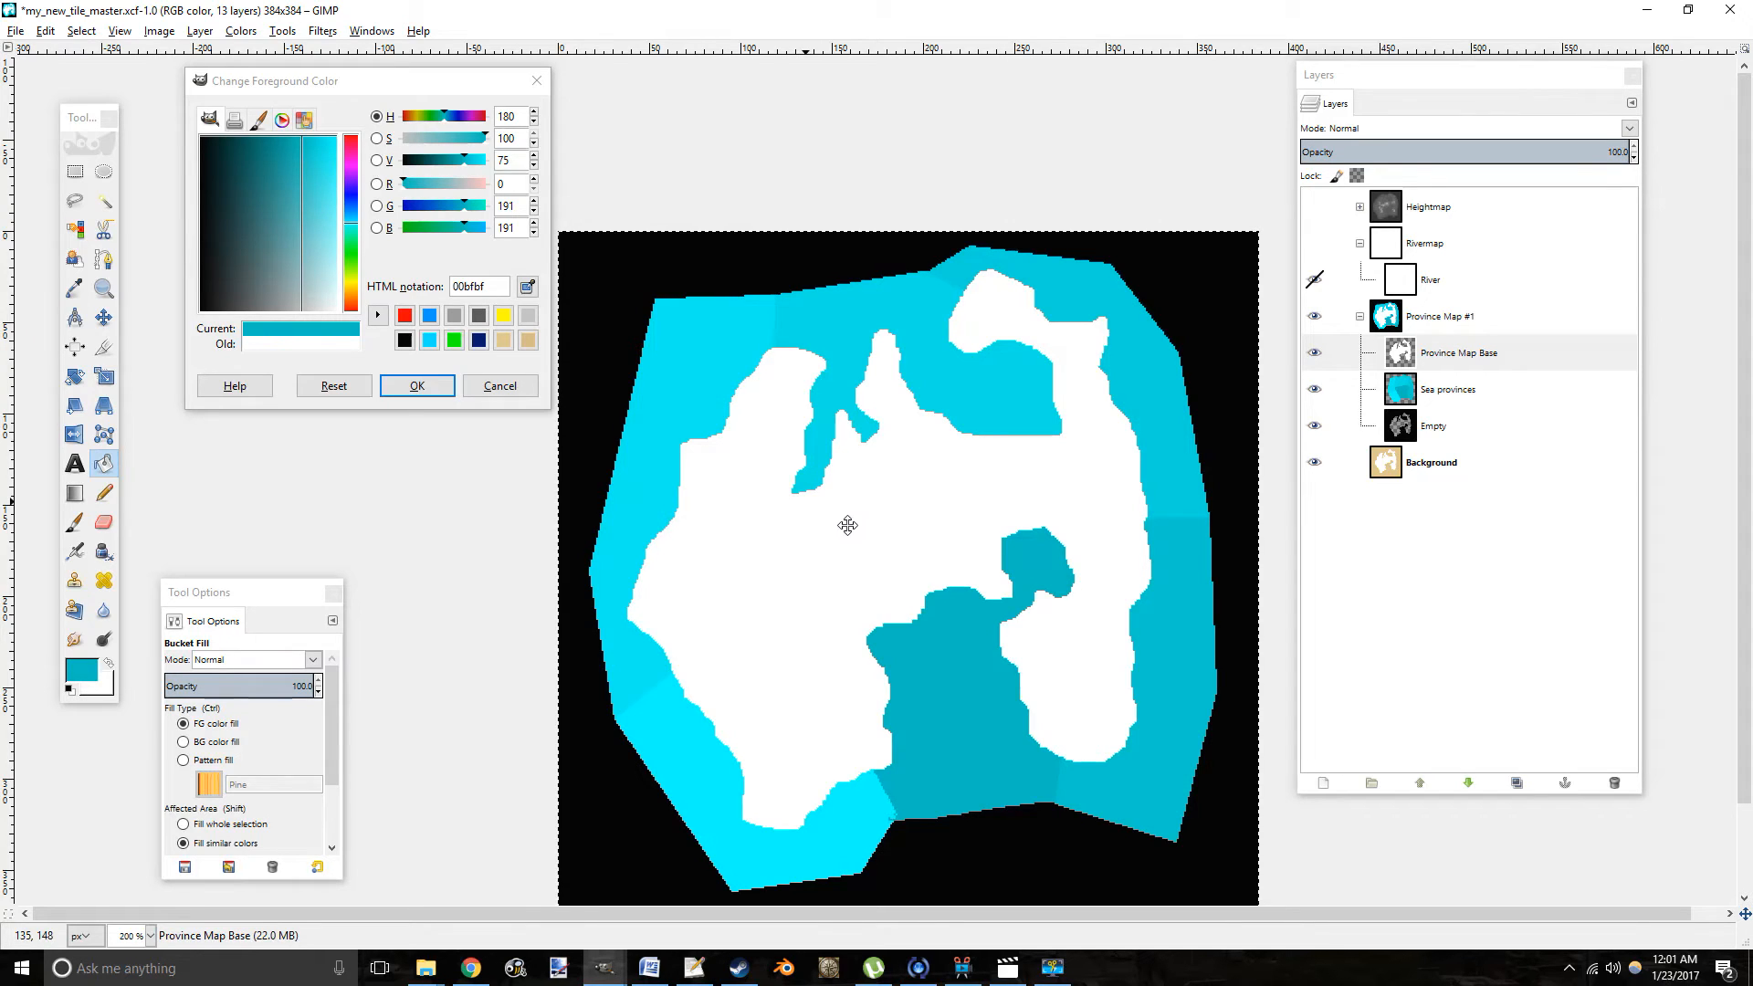
pyautogui.click(446, 120)
pyautogui.moveTo(447, 120); pyautogui.dragTo(383, 120)
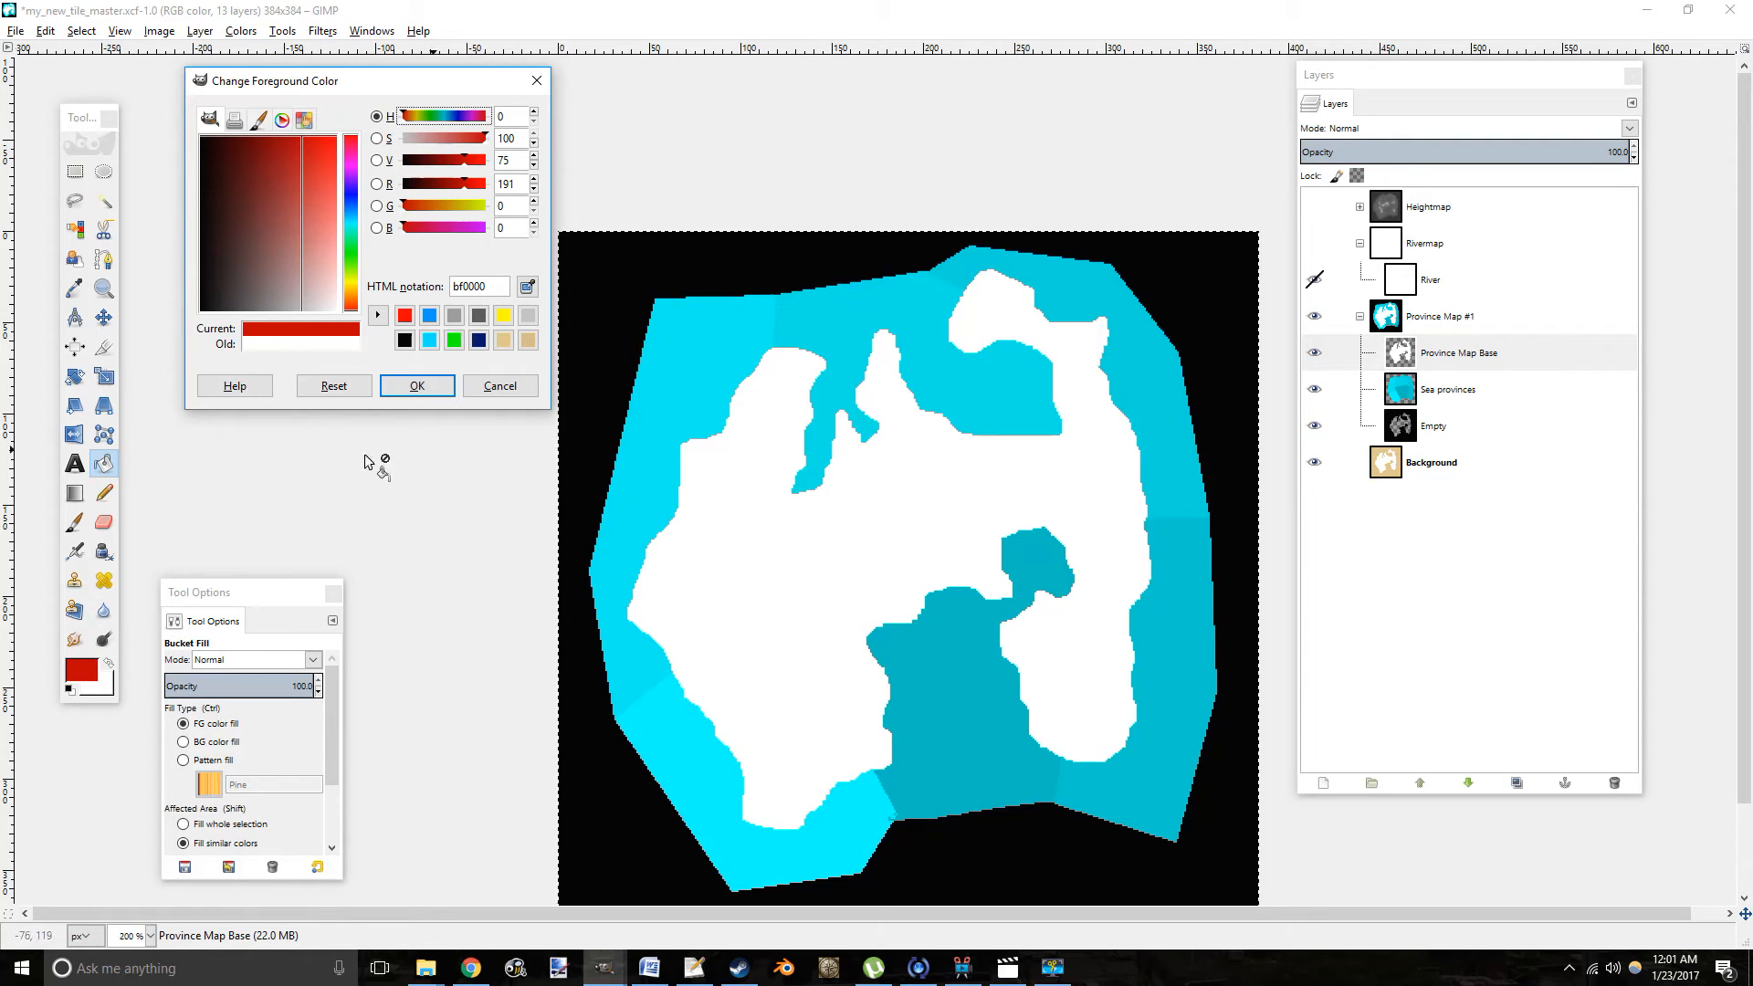
pyautogui.click(104, 493)
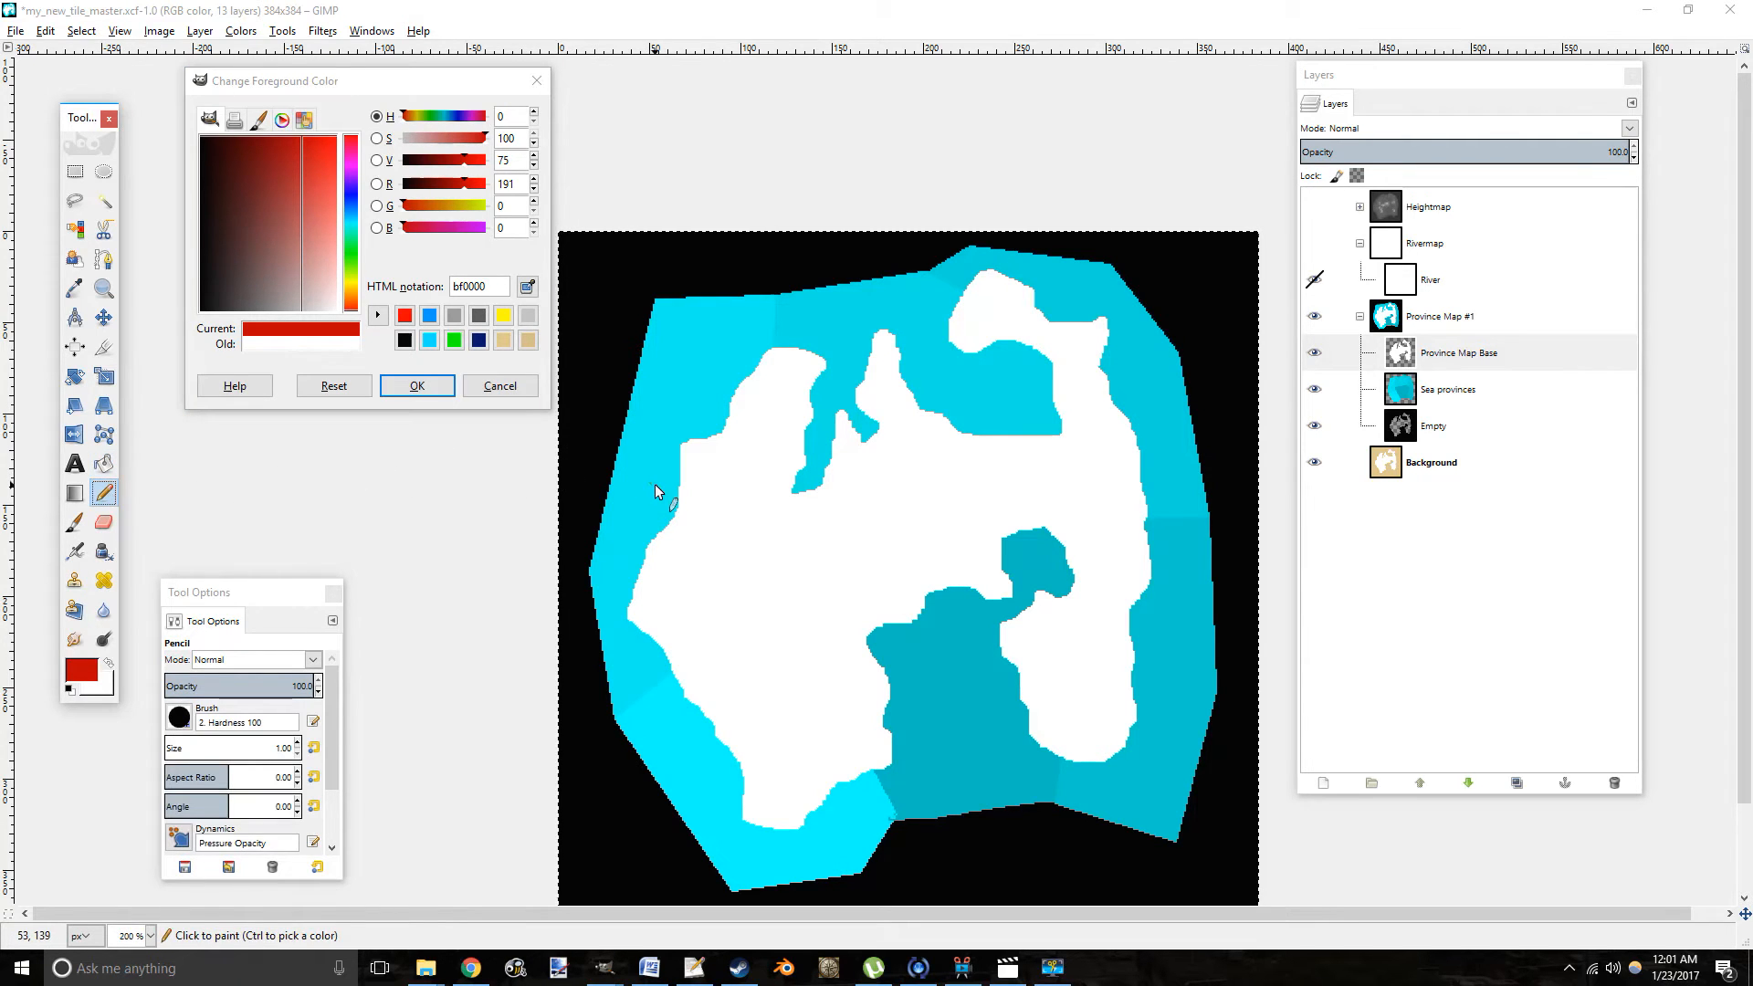
# Set the foreground colour's value (V) to 100 for the red ff0000, keeping the Pencil as the drawing tool.
pyautogui.moveTo(654, 484); pyautogui.dragTo(682, 428)
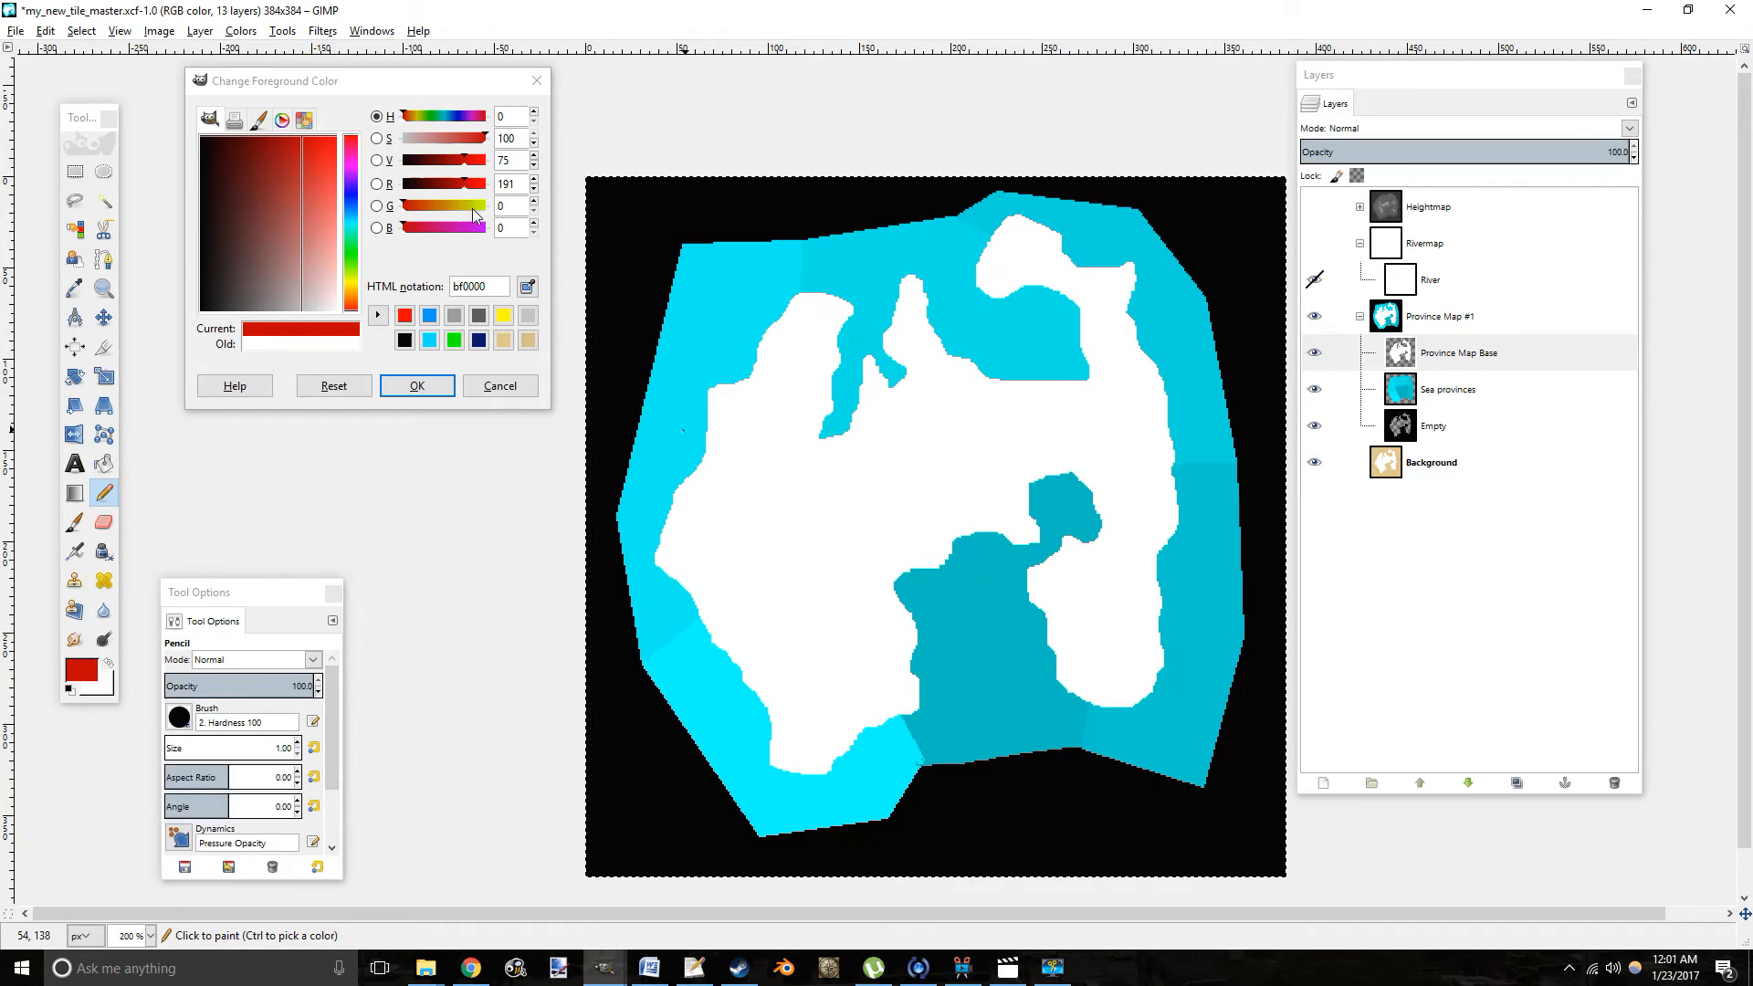
pyautogui.moveTo(462, 170); pyautogui.dragTo(489, 164)
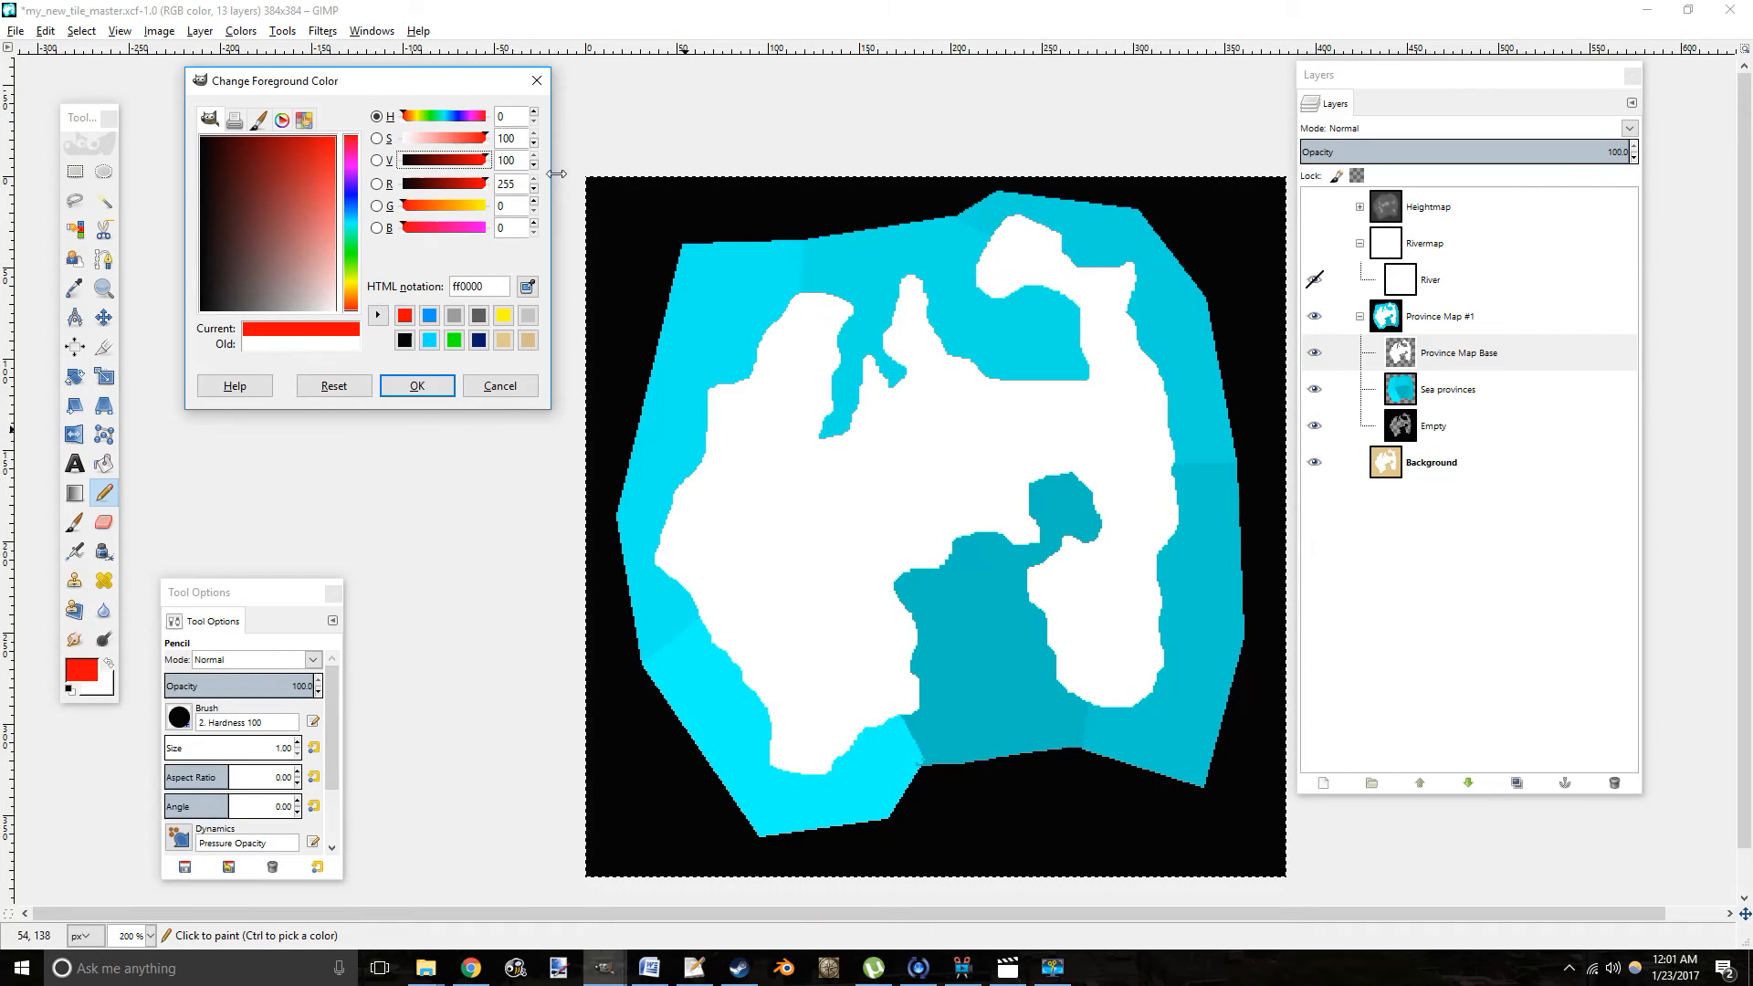
pyautogui.moveTo(731, 349); pyautogui.dragTo(732, 335)
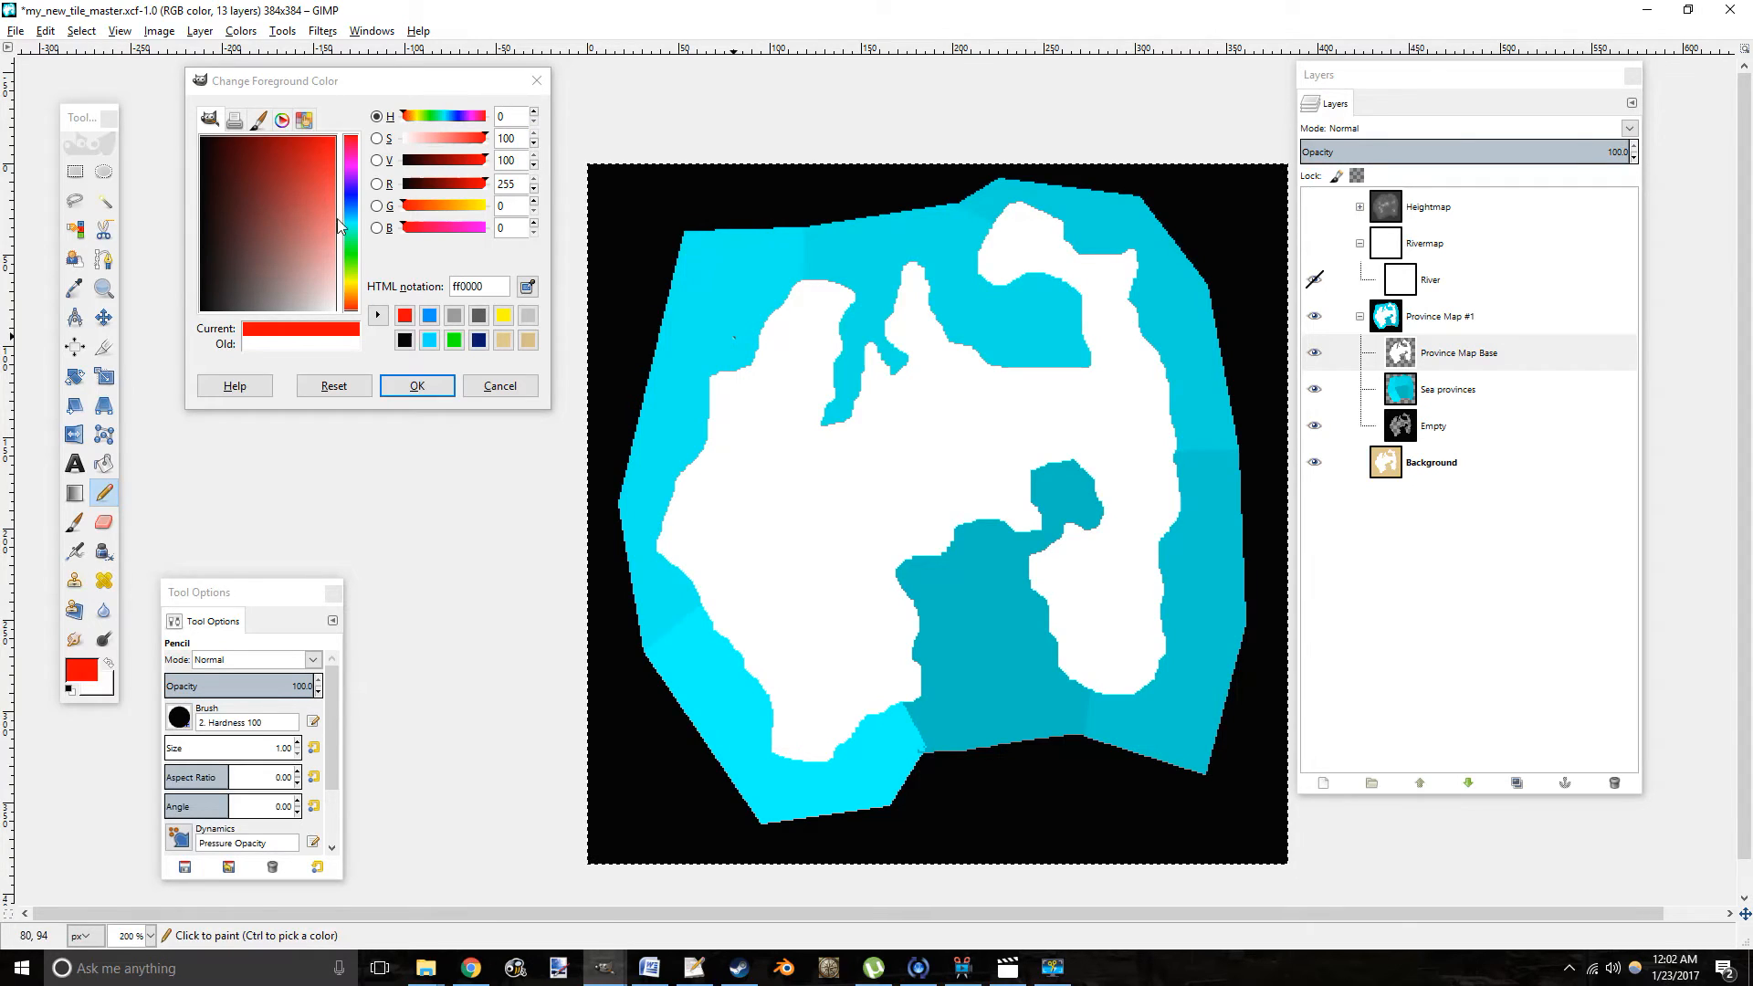
pyautogui.click(105, 494)
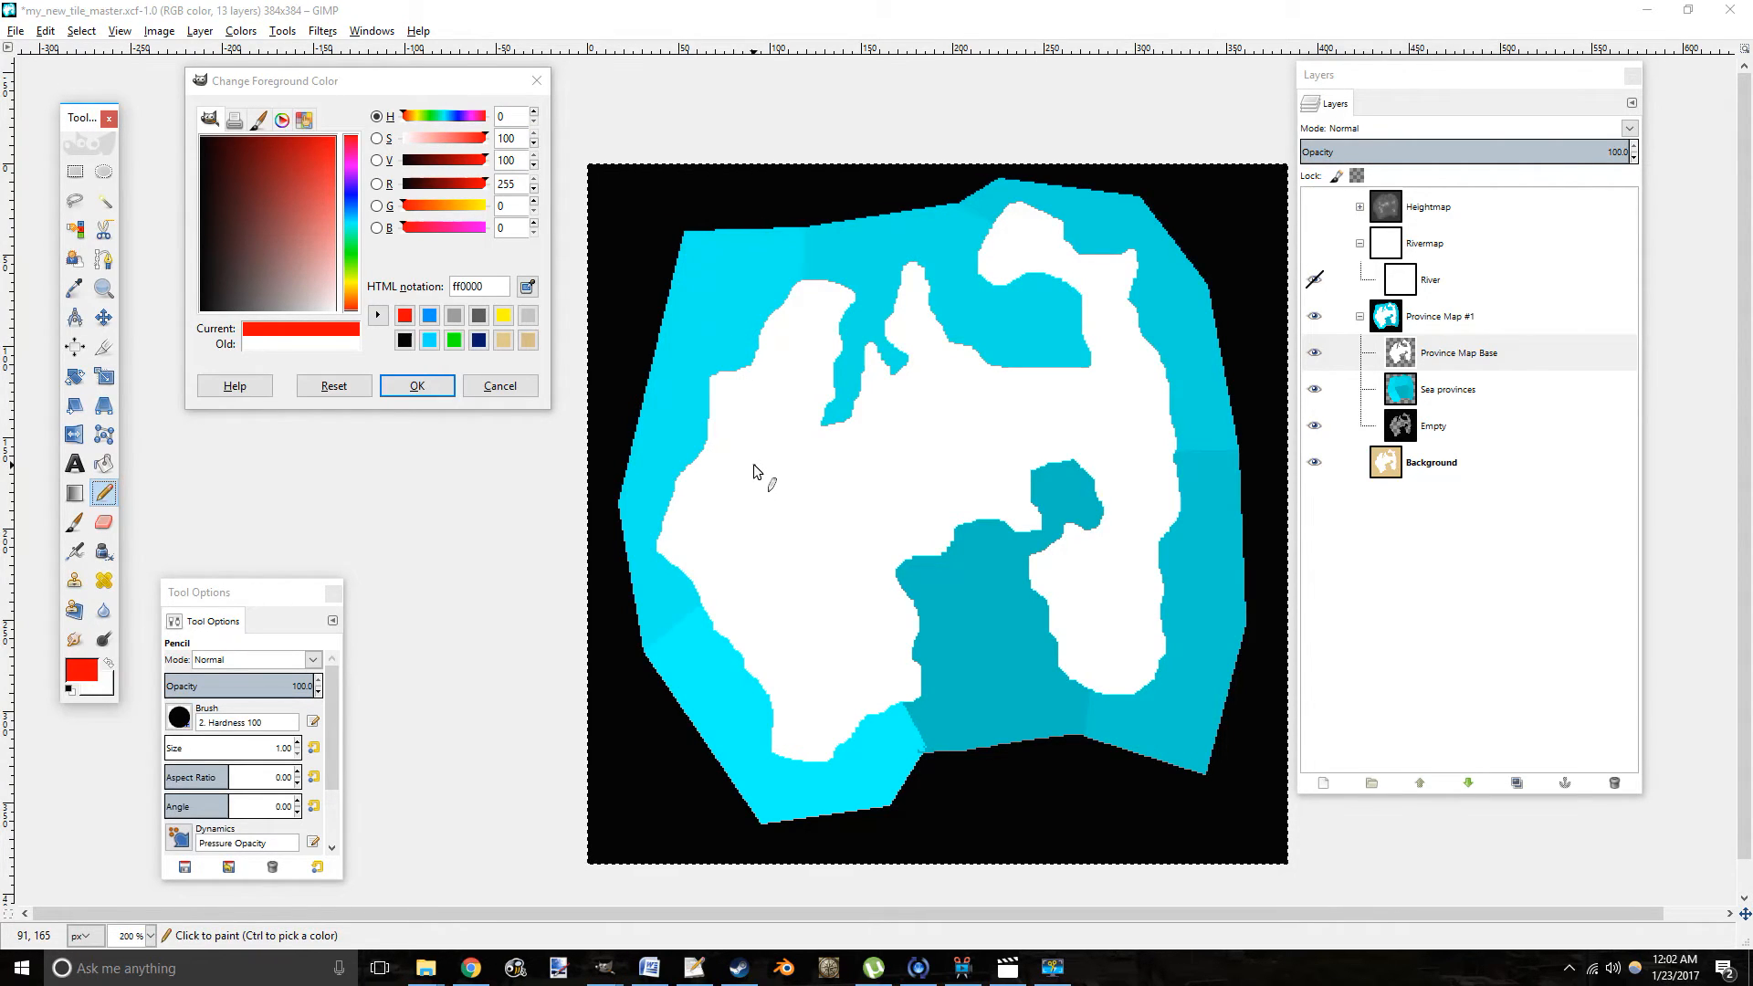
# Draw a straight pencil border from the northwestern inlet's tip to the west coast and fill the land northwest of it with ff0000.
pyautogui.press('+')
pyautogui.moveTo(775, 419); pyautogui.dragTo(816, 406)
pyautogui.click(105, 494)
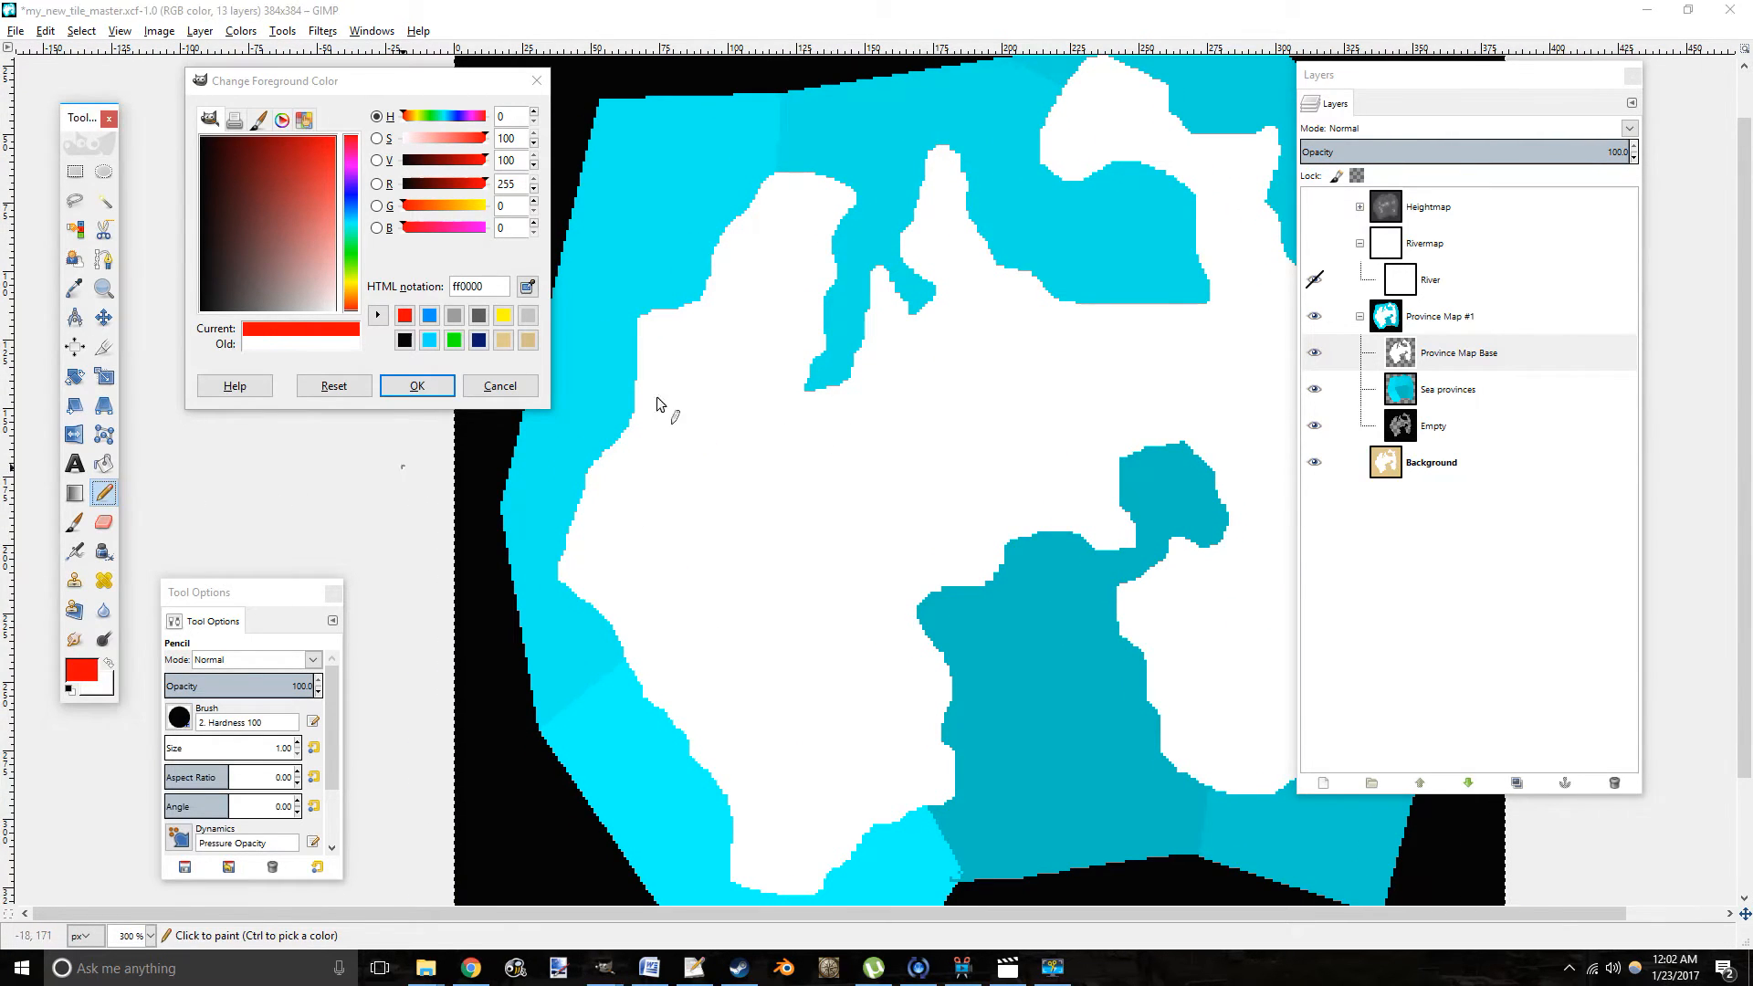
pyautogui.click(806, 394)
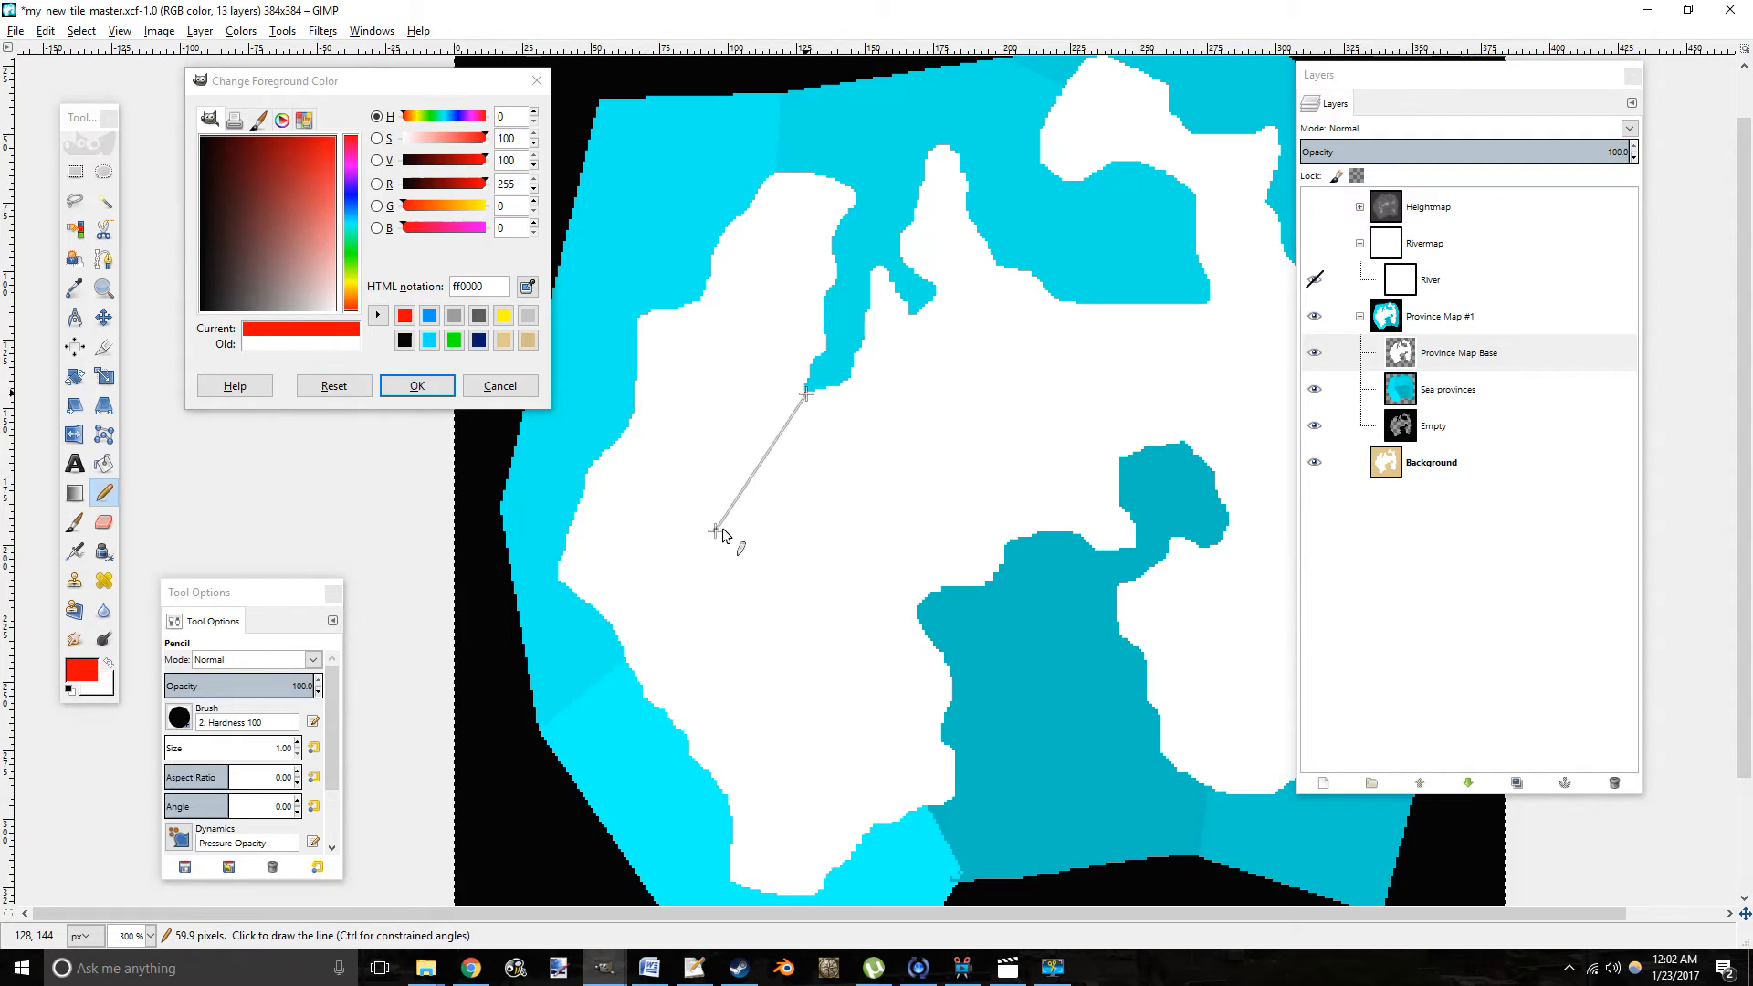
pyautogui.keyDown('shift'); pyautogui.click(613, 625); pyautogui.keyUp('shift')
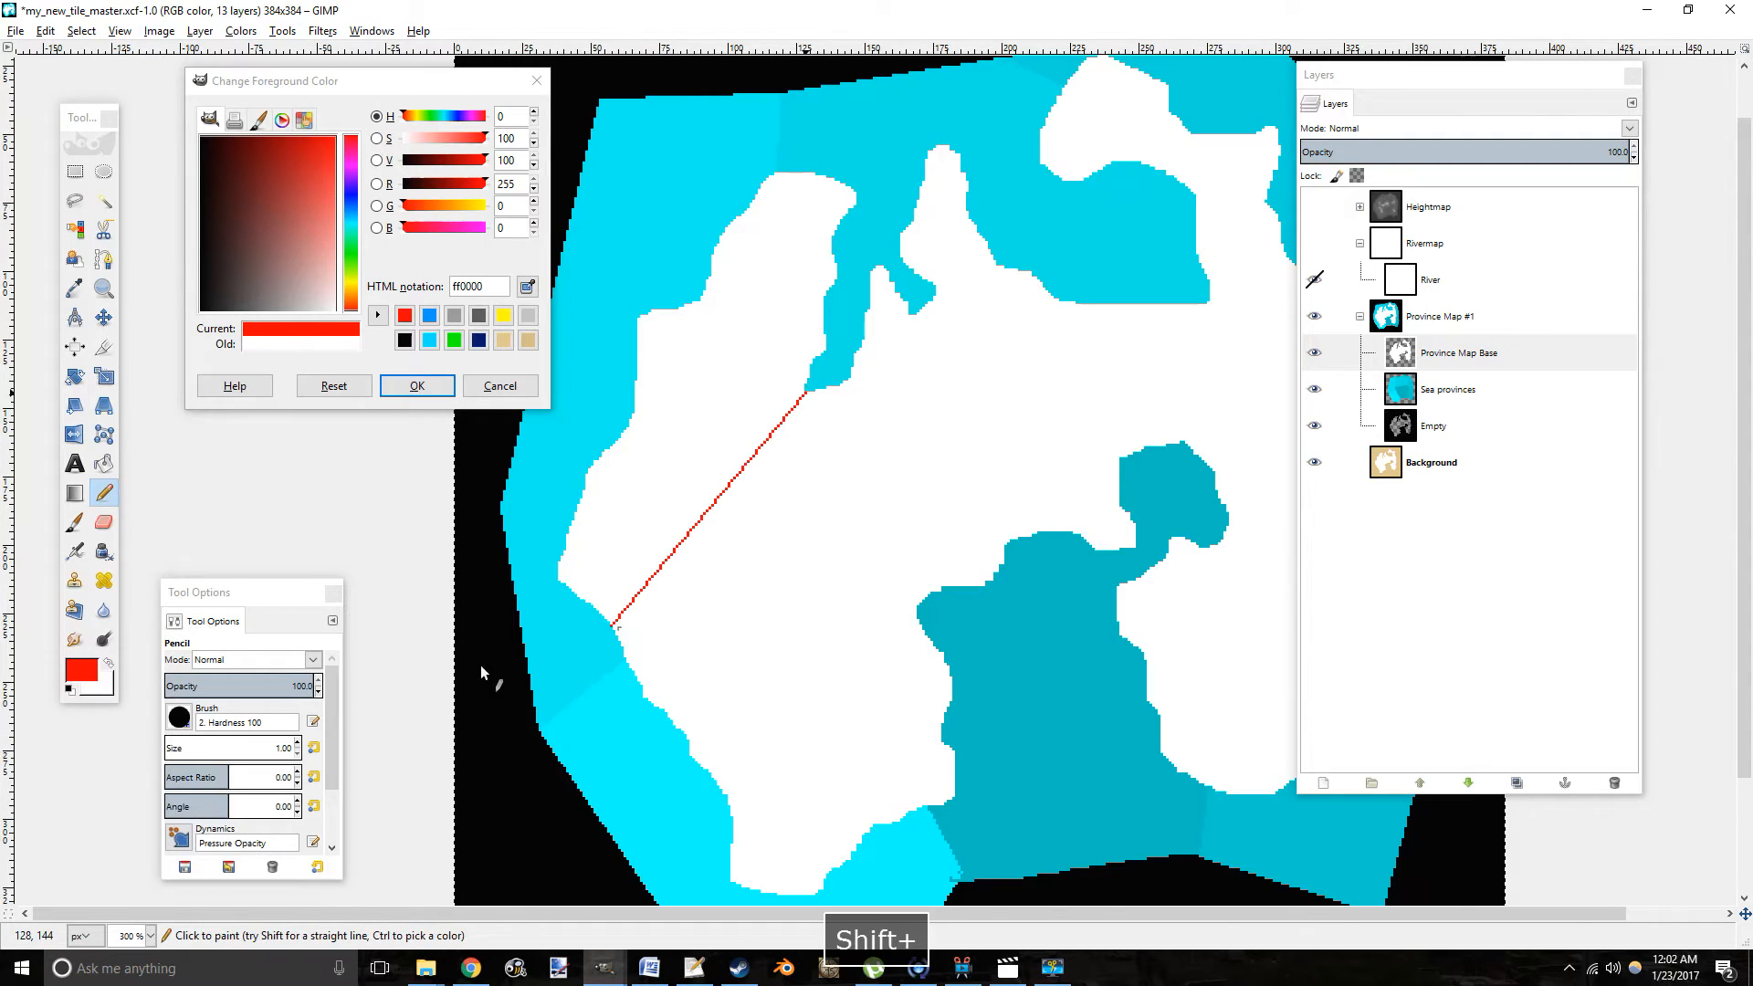
pyautogui.hotkey('shift', 'b')
pyautogui.click(704, 493)
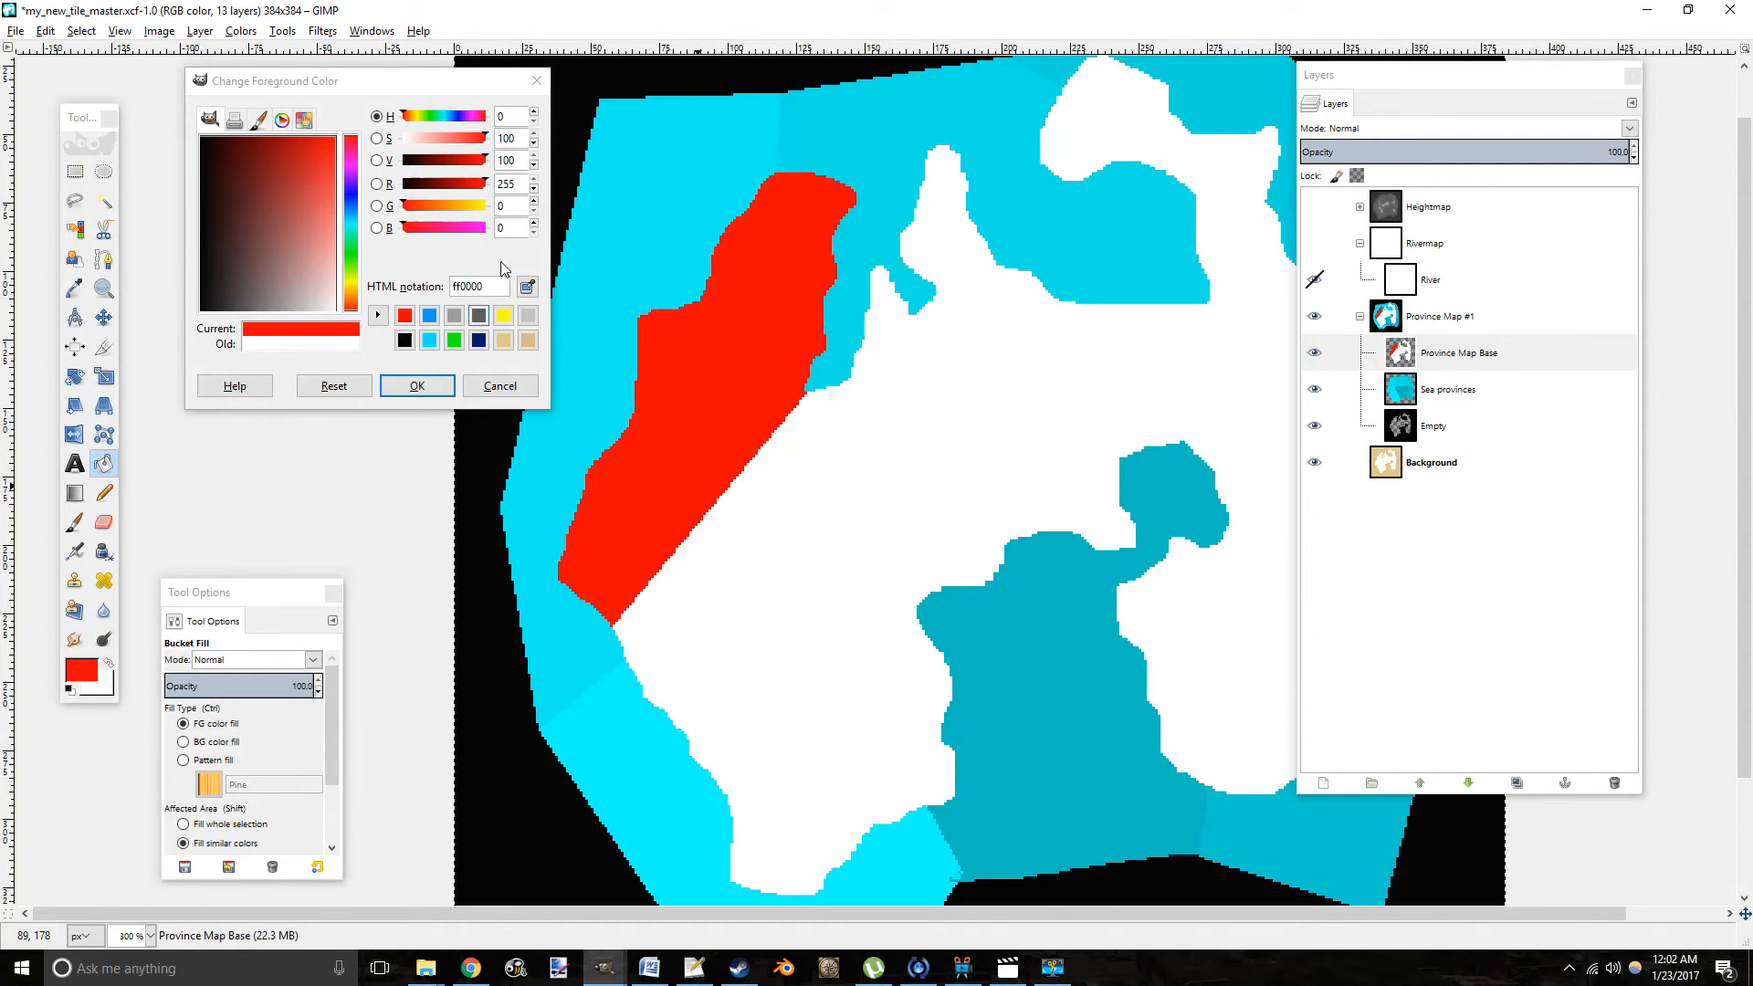
# Set the foreground colour's value (V) to 95 for the red f20000 and choose the Pencil.
pyautogui.scroll(-5, 518, 163)
pyautogui.click(109, 500)
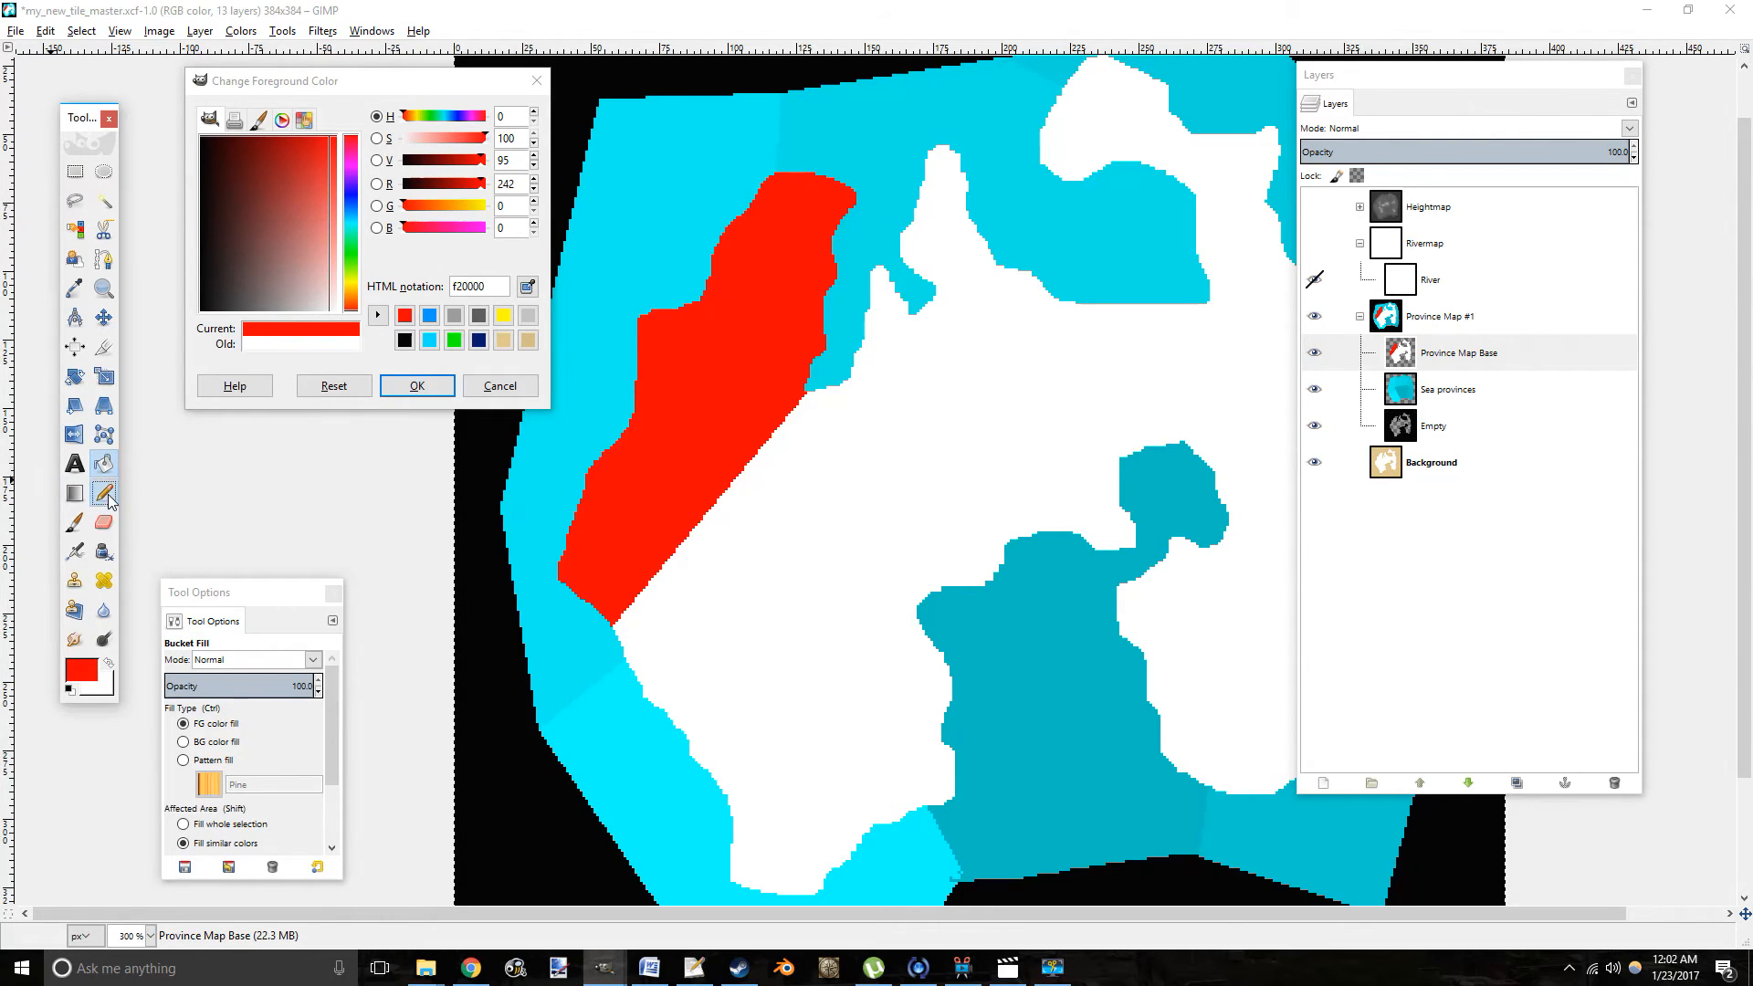
pyautogui.click(716, 499)
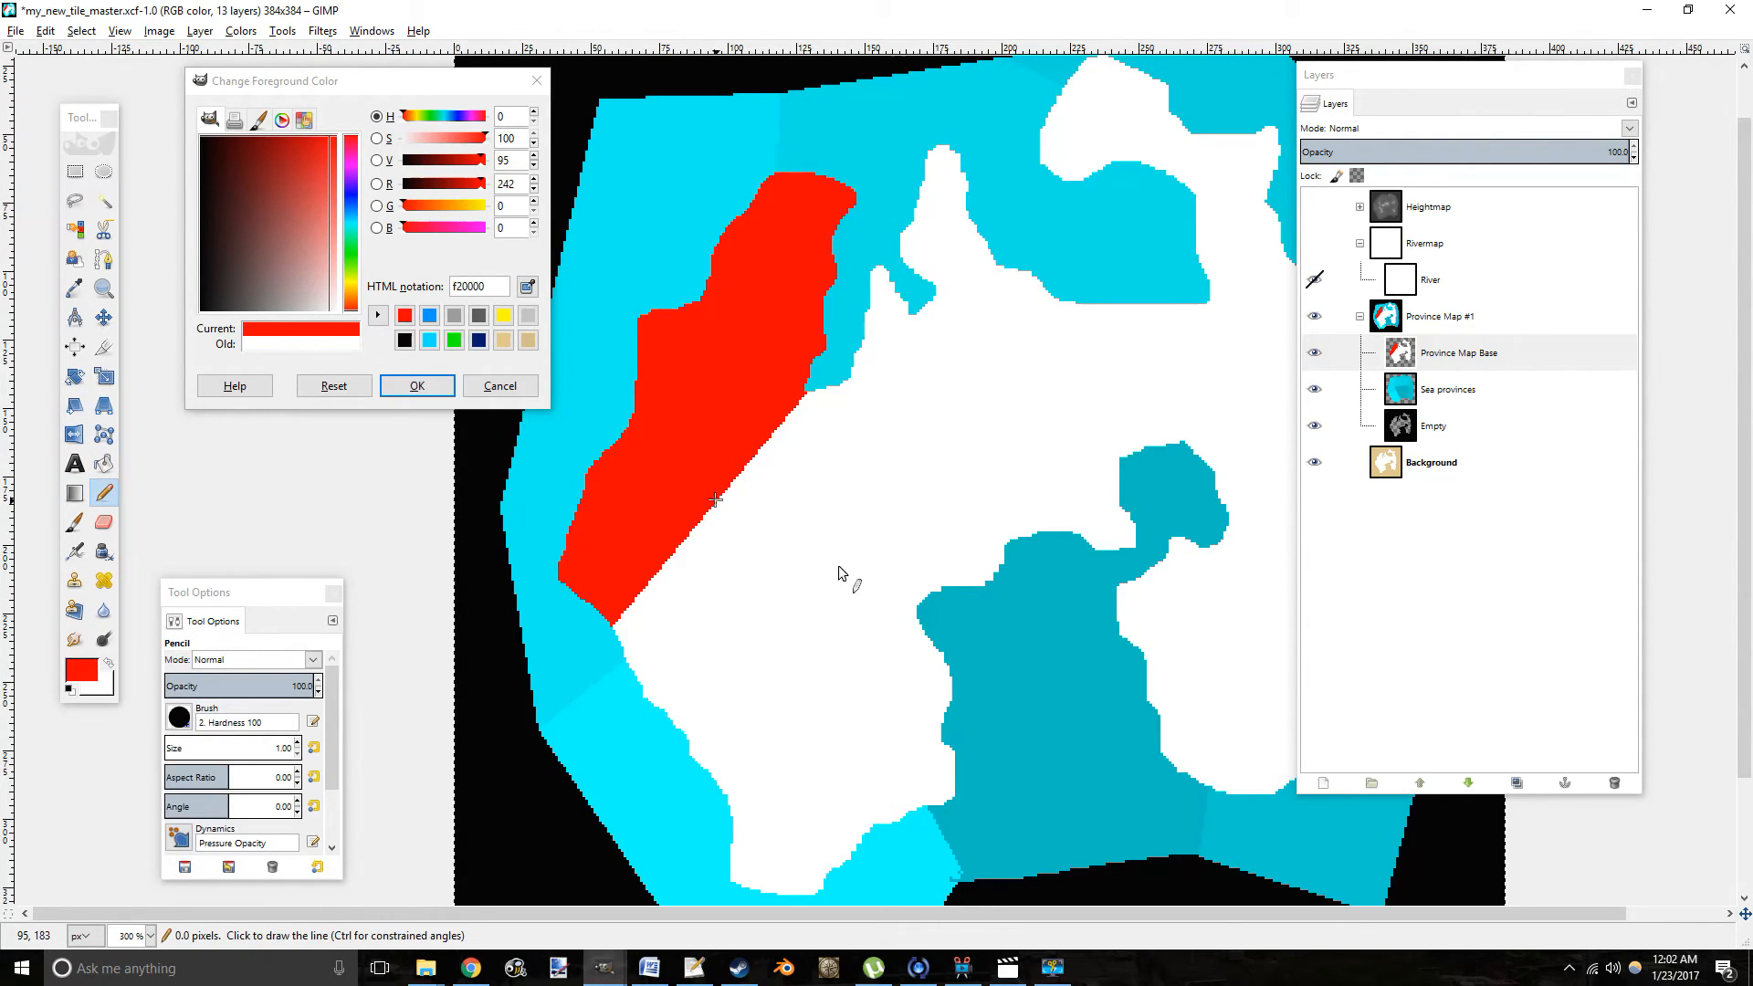
pyautogui.keyDown('shift'); pyautogui.click(904, 612); pyautogui.keyUp('shift')
pyautogui.hotkey('ctrl', 'z')
# Draw a straight pencil border from the southern bay's western tip to the first red province and fill the southwestern land with f20000.
pyautogui.scroll(1, 913, 606)
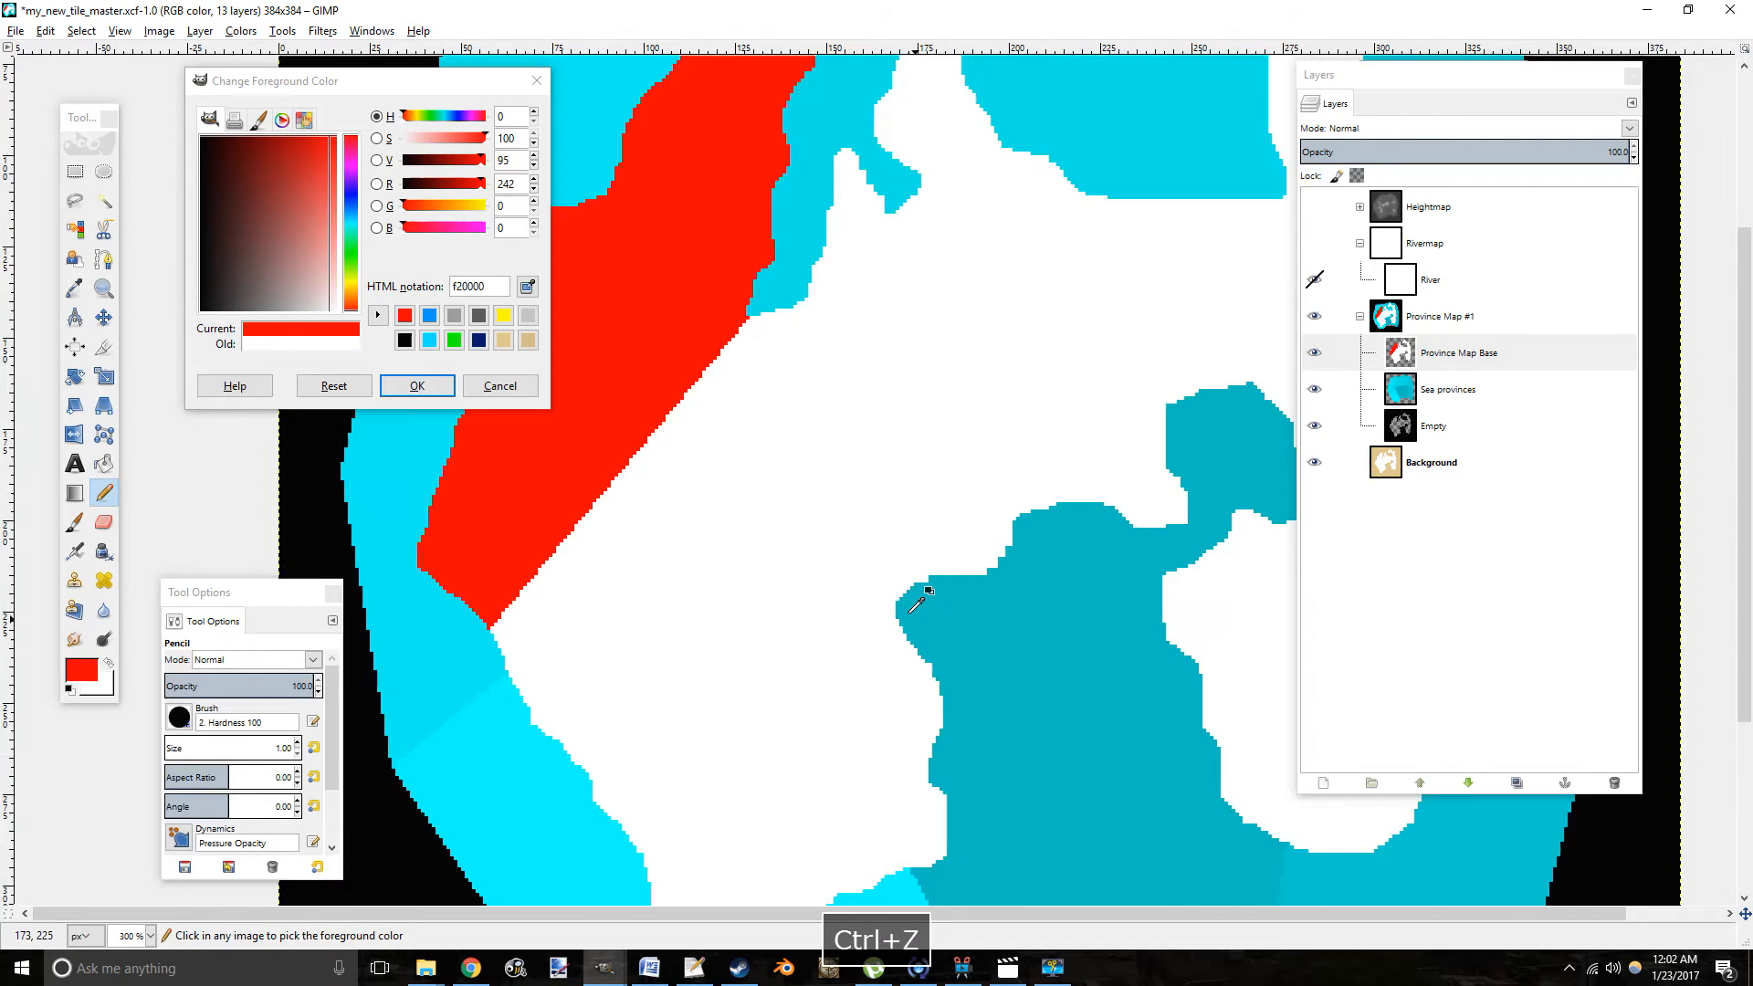
pyautogui.scroll(2, 916, 605)
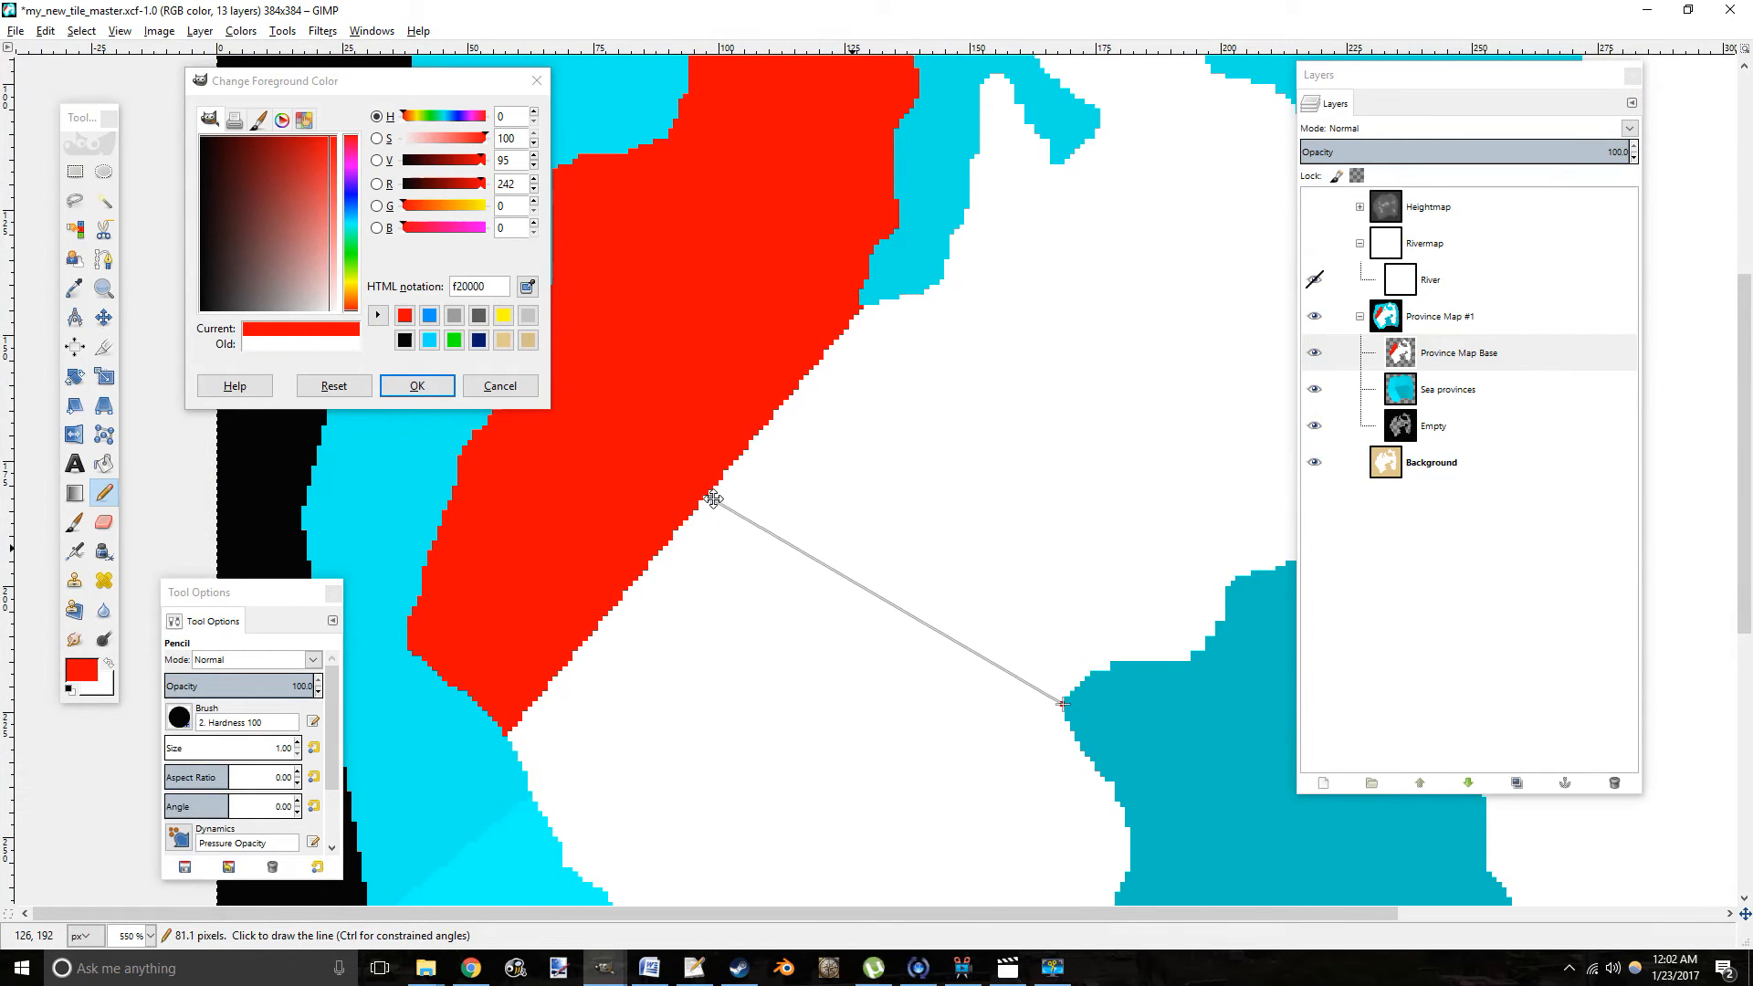
pyautogui.keyDown('shift'); pyautogui.click(710, 499); pyautogui.keyUp('shift')
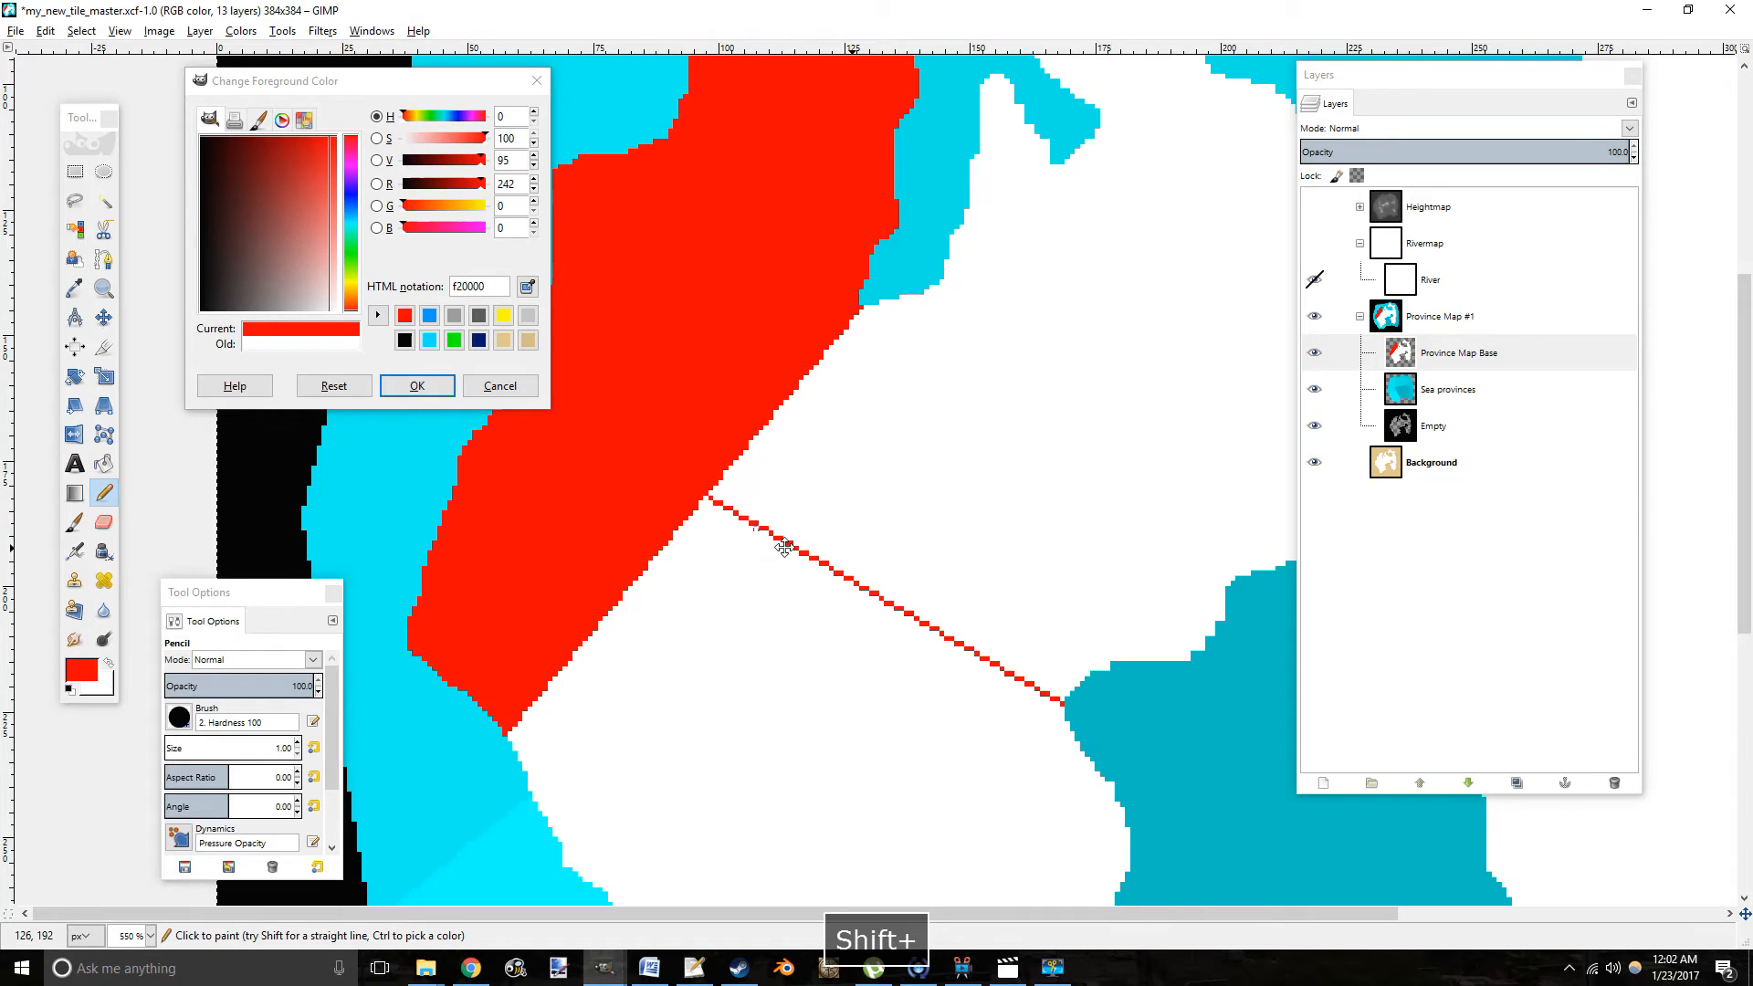
pyautogui.moveTo(749, 569); pyautogui.dragTo(743, 316)
pyautogui.click(108, 458)
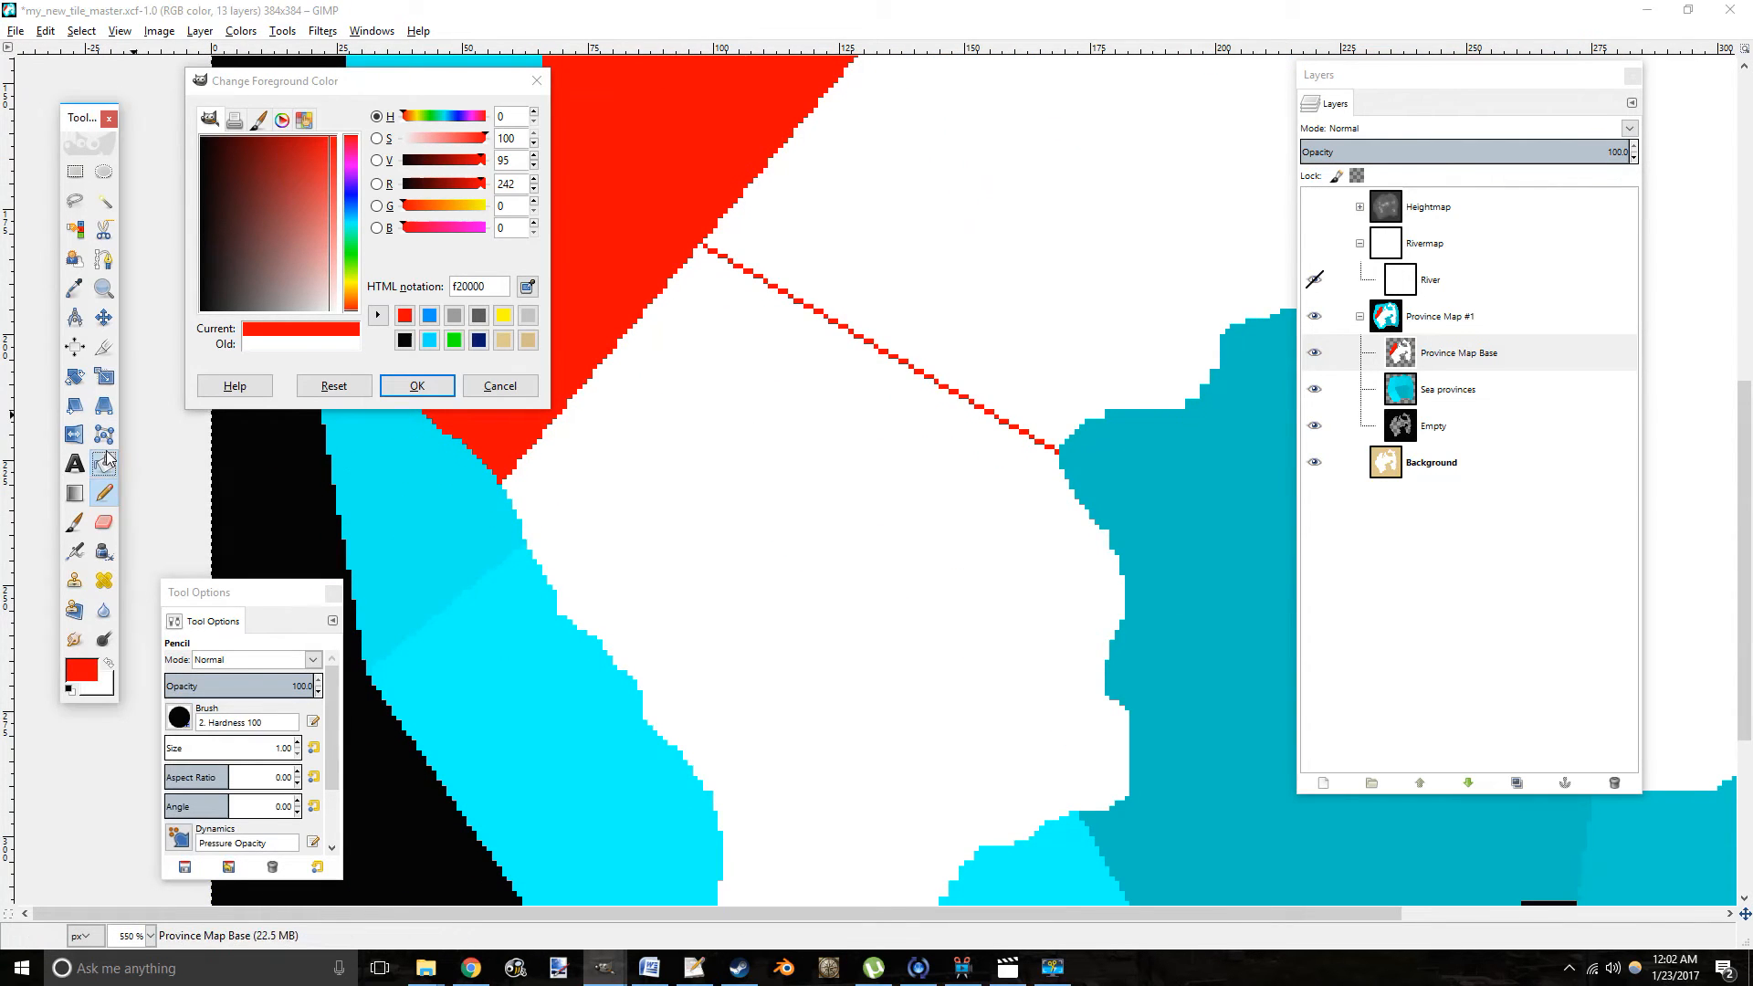
pyautogui.click(818, 533)
# Using the red e60000 (V 90), draw a straight pencil border from the northern bay to the inner bay and fill the central land.
pyautogui.moveTo(922, 425); pyautogui.dragTo(825, 581)
pyautogui.scroll(-12, 511, 176)
pyautogui.click(108, 496)
pyautogui.moveTo(734, 583)
pyautogui.mouseDown()
pyautogui.moveTo(535, 587)
pyautogui.moveTo(673, 708)
pyautogui.moveTo(1002, 326)
pyautogui.mouseUp()
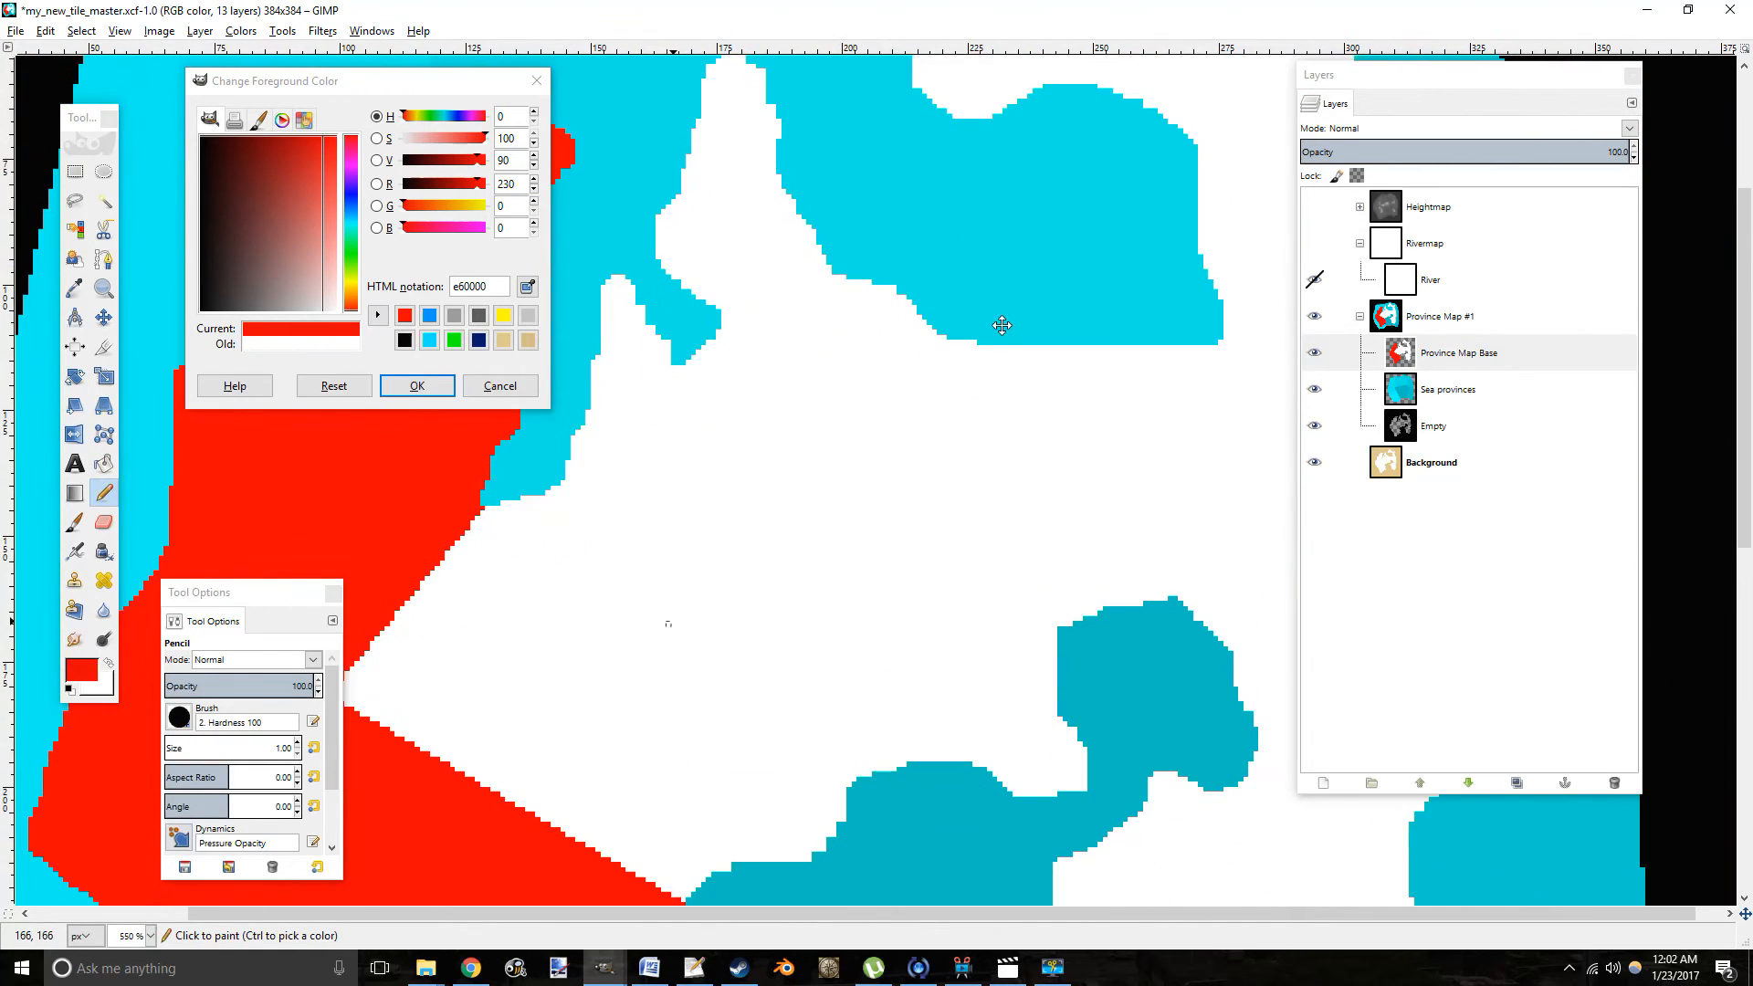
pyautogui.click(104, 494)
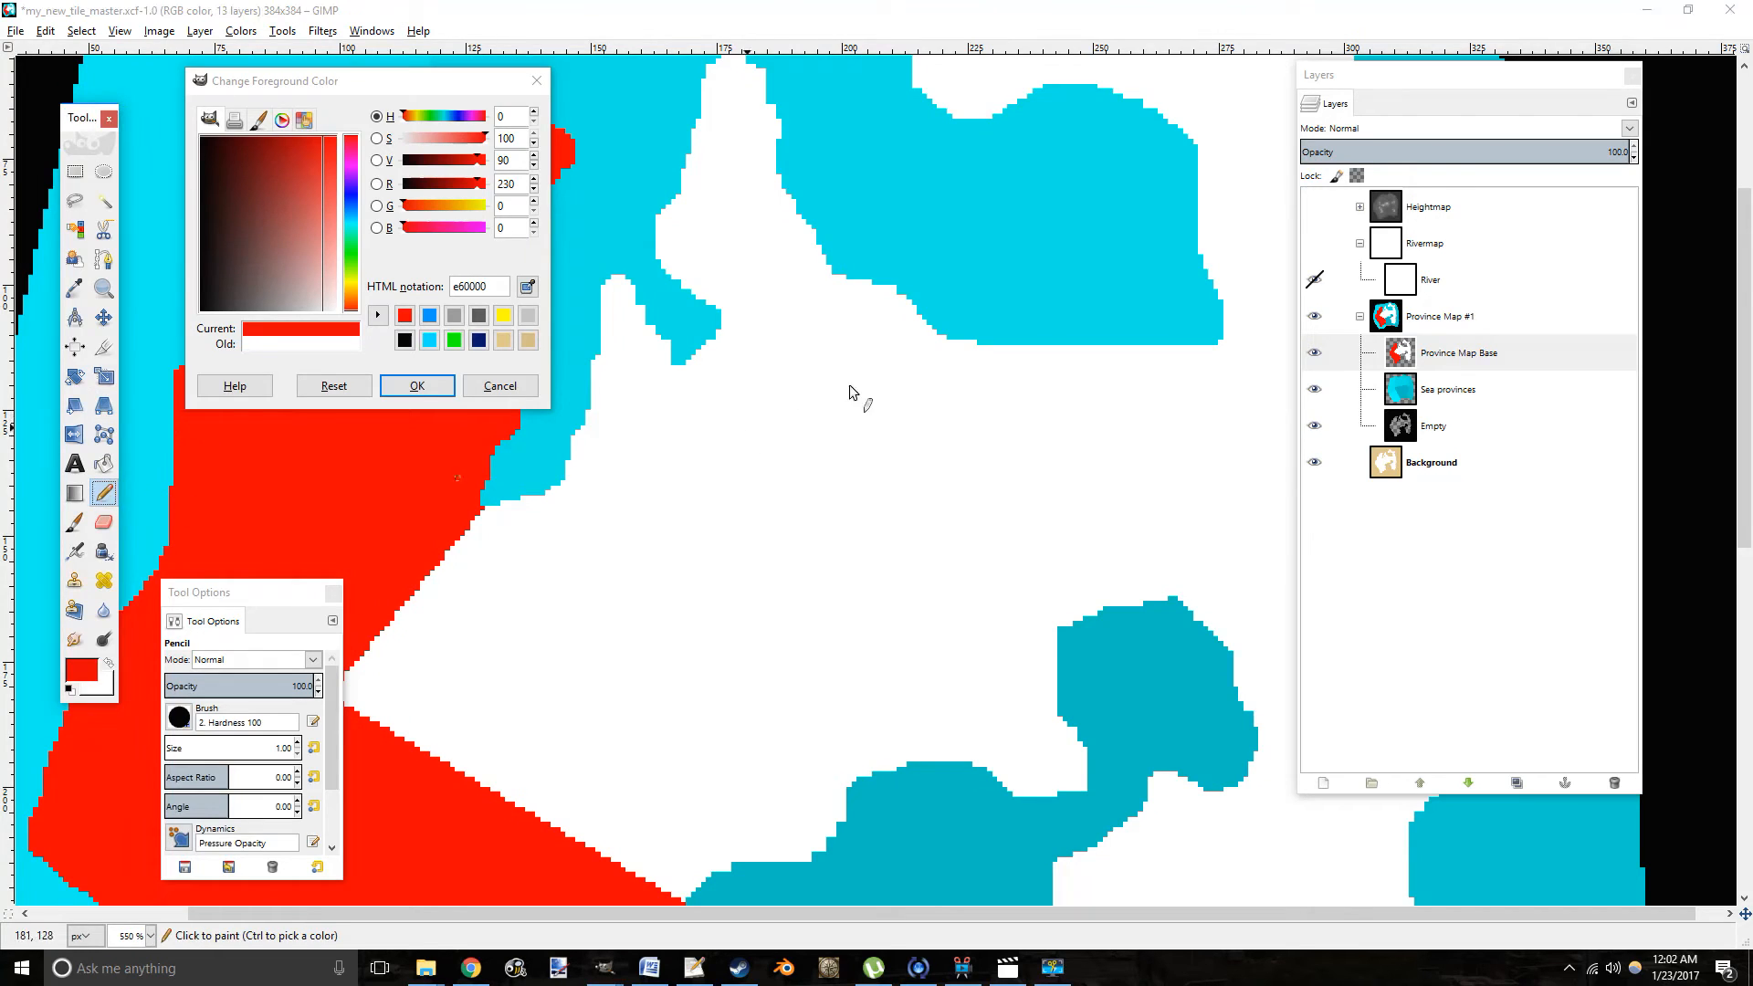
pyautogui.click(984, 351)
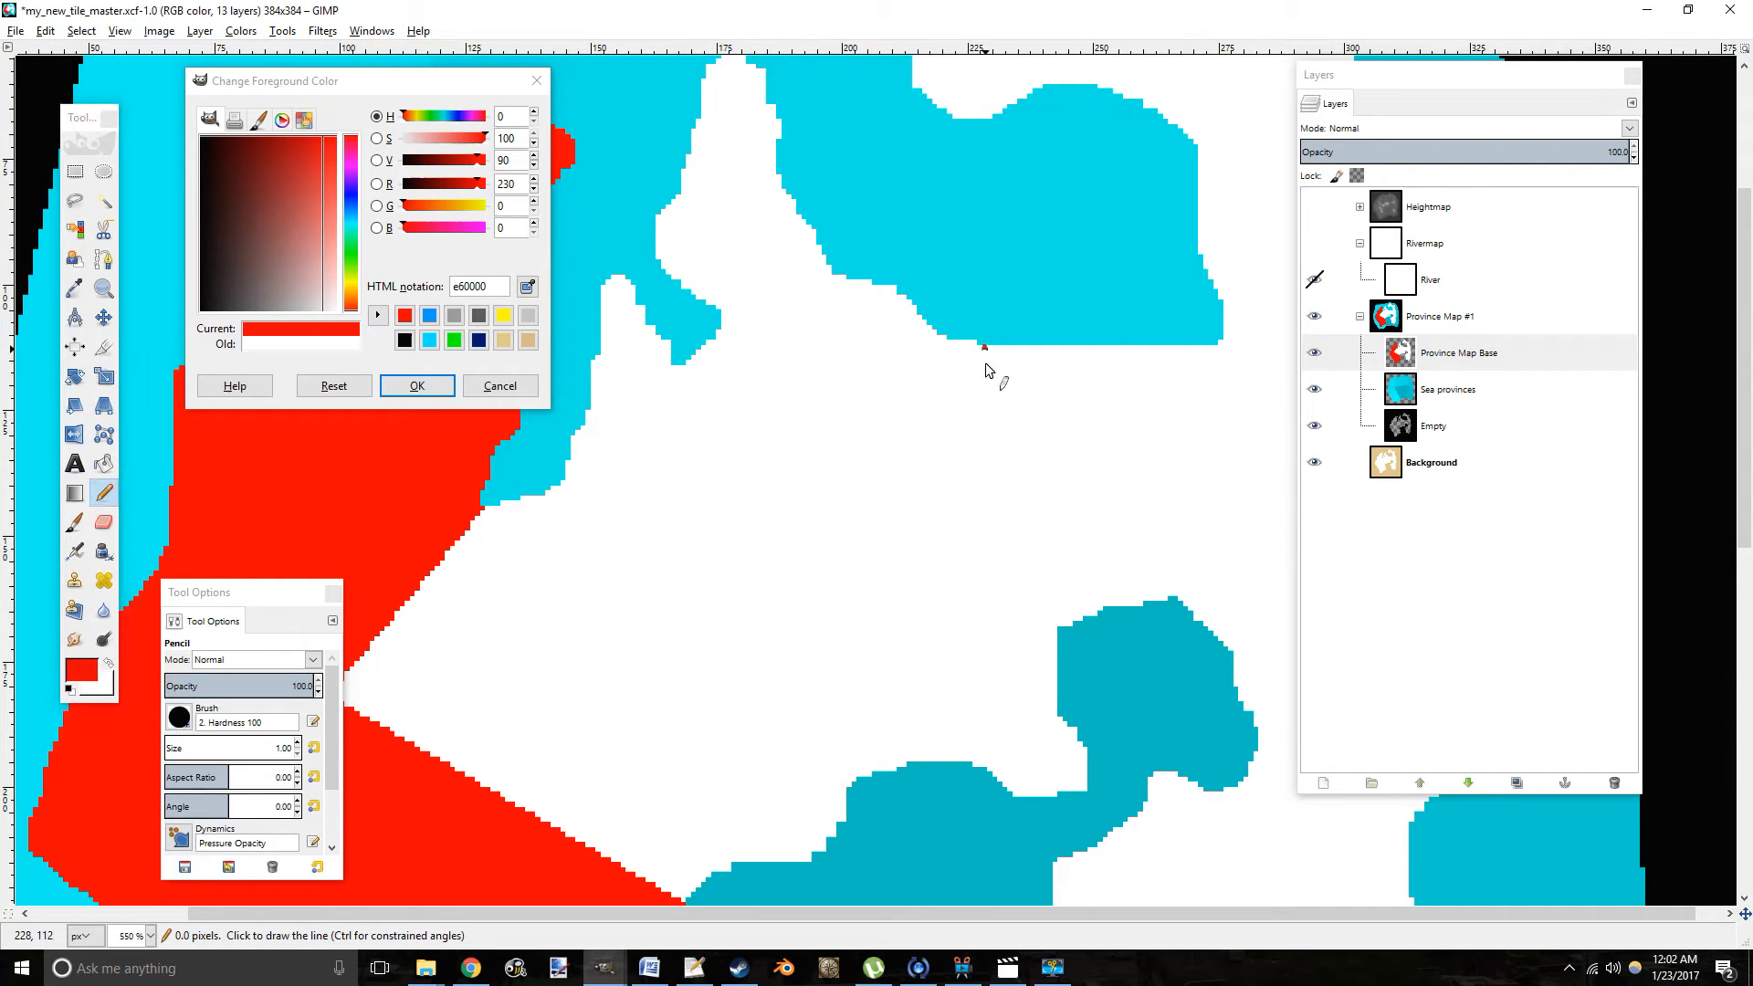
pyautogui.keyDown('shift'); pyautogui.click(1057, 622); pyautogui.keyUp('shift')
pyautogui.click(103, 463)
pyautogui.click(721, 616)
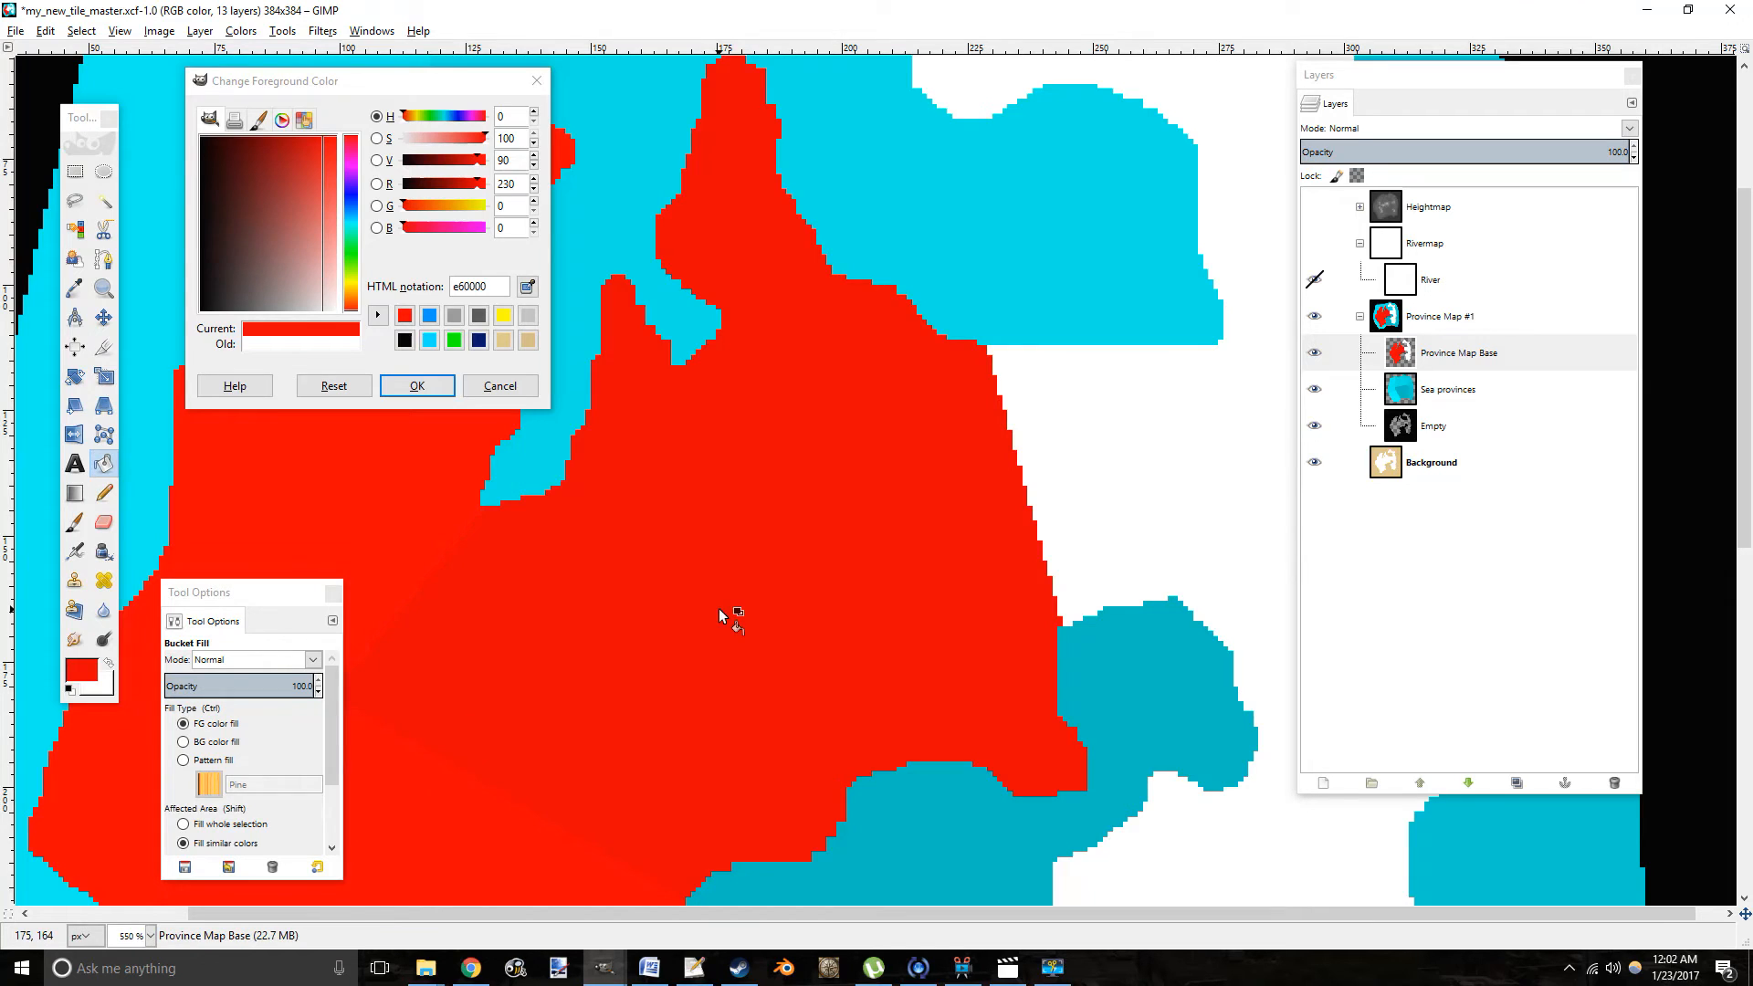
# Using the red d90000 (V 85), draw a straight pencil border across the eastern land to the east coast and fill the area north of it.
pyautogui.moveTo(826, 549); pyautogui.dragTo(428, 494)
pyautogui.scroll(-5, 522, 162)
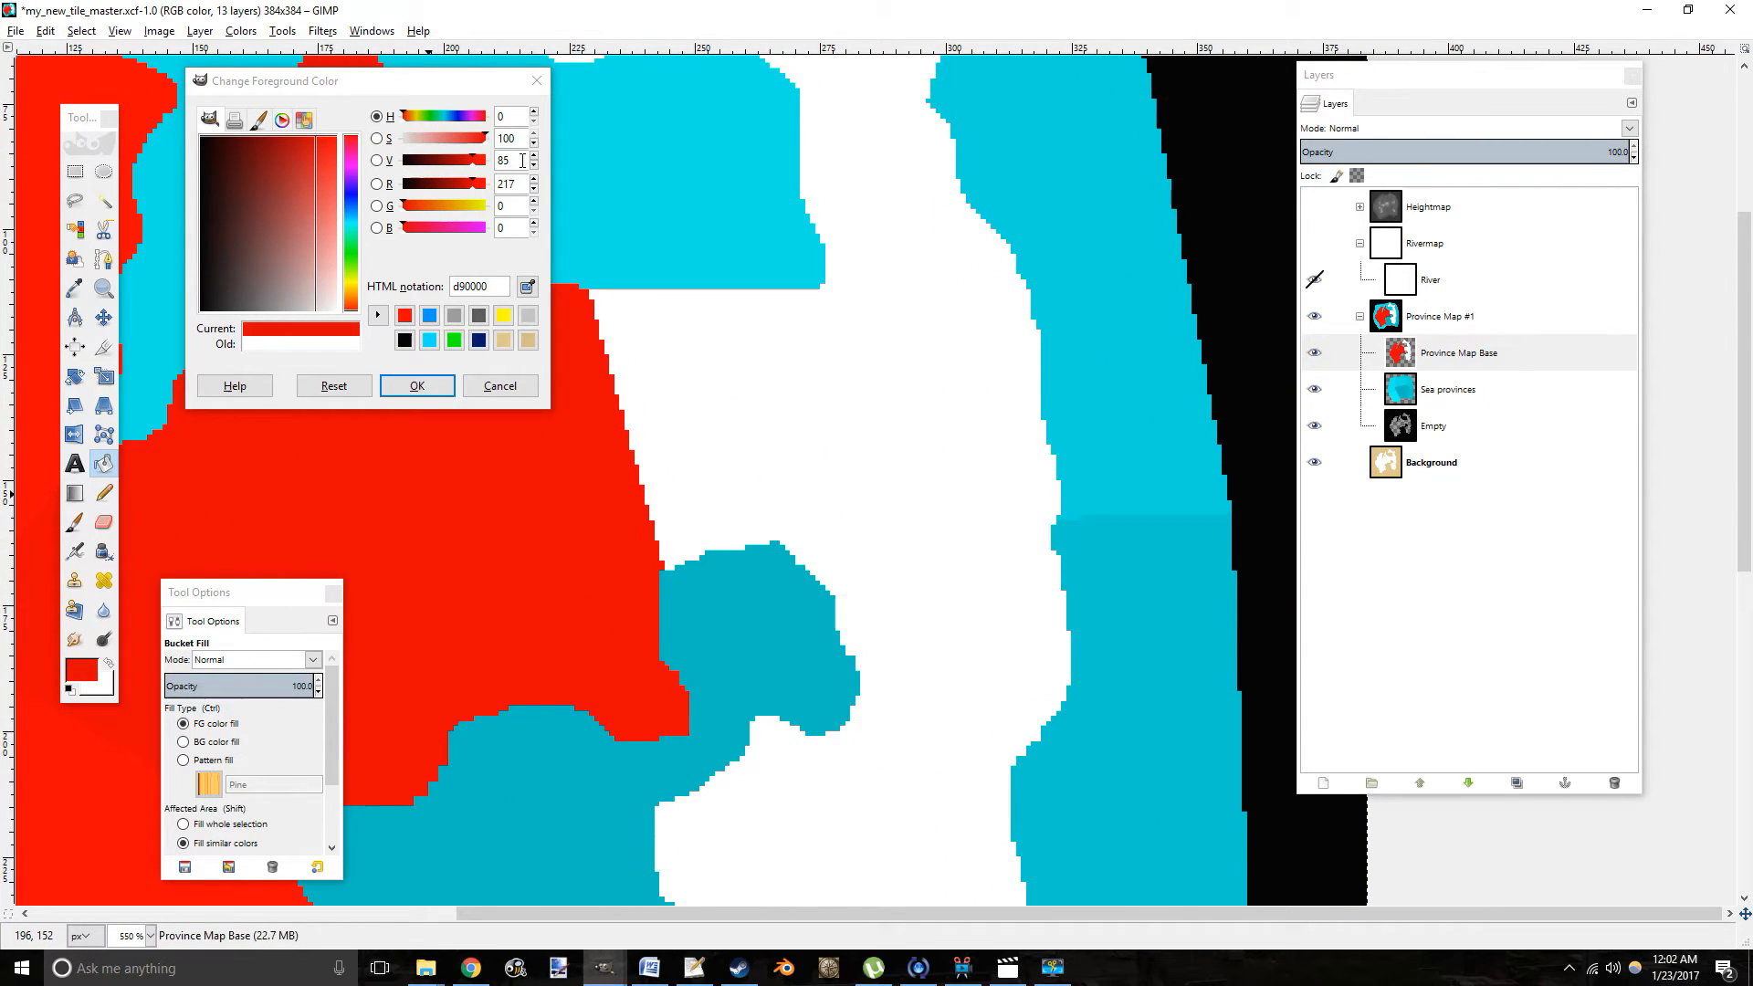
pyautogui.click(103, 492)
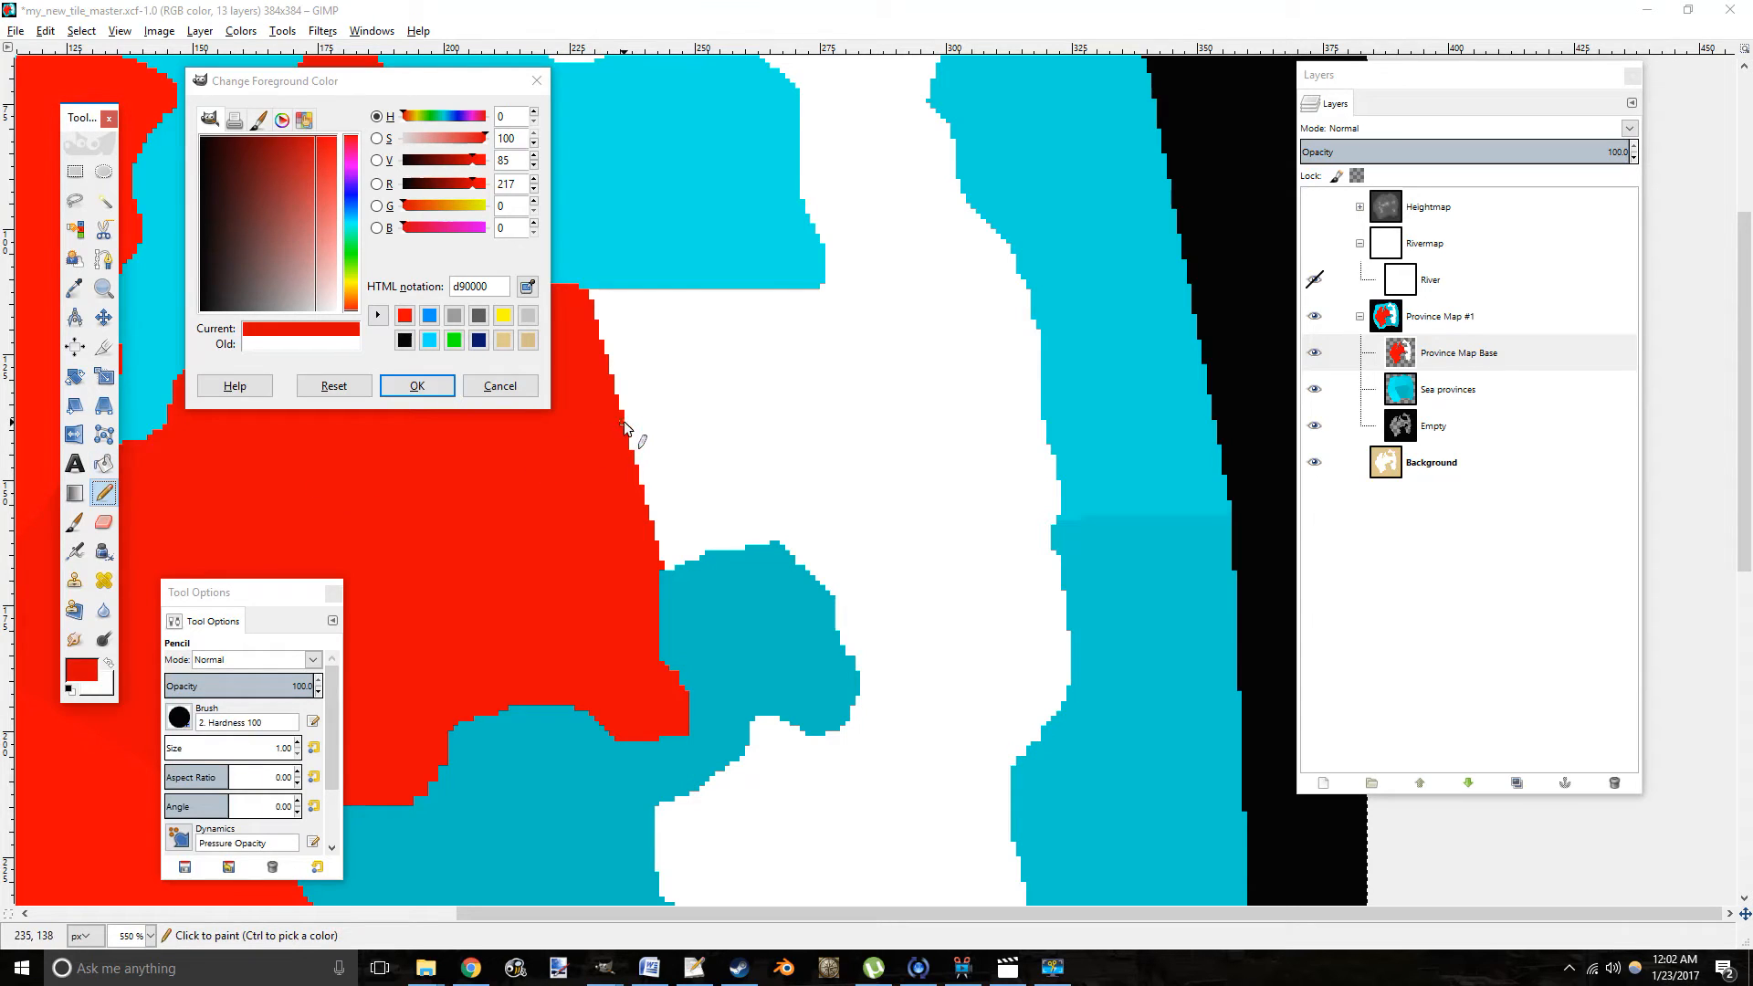
pyautogui.keyDown('shift'); pyautogui.click(1032, 404); pyautogui.keyUp('shift')
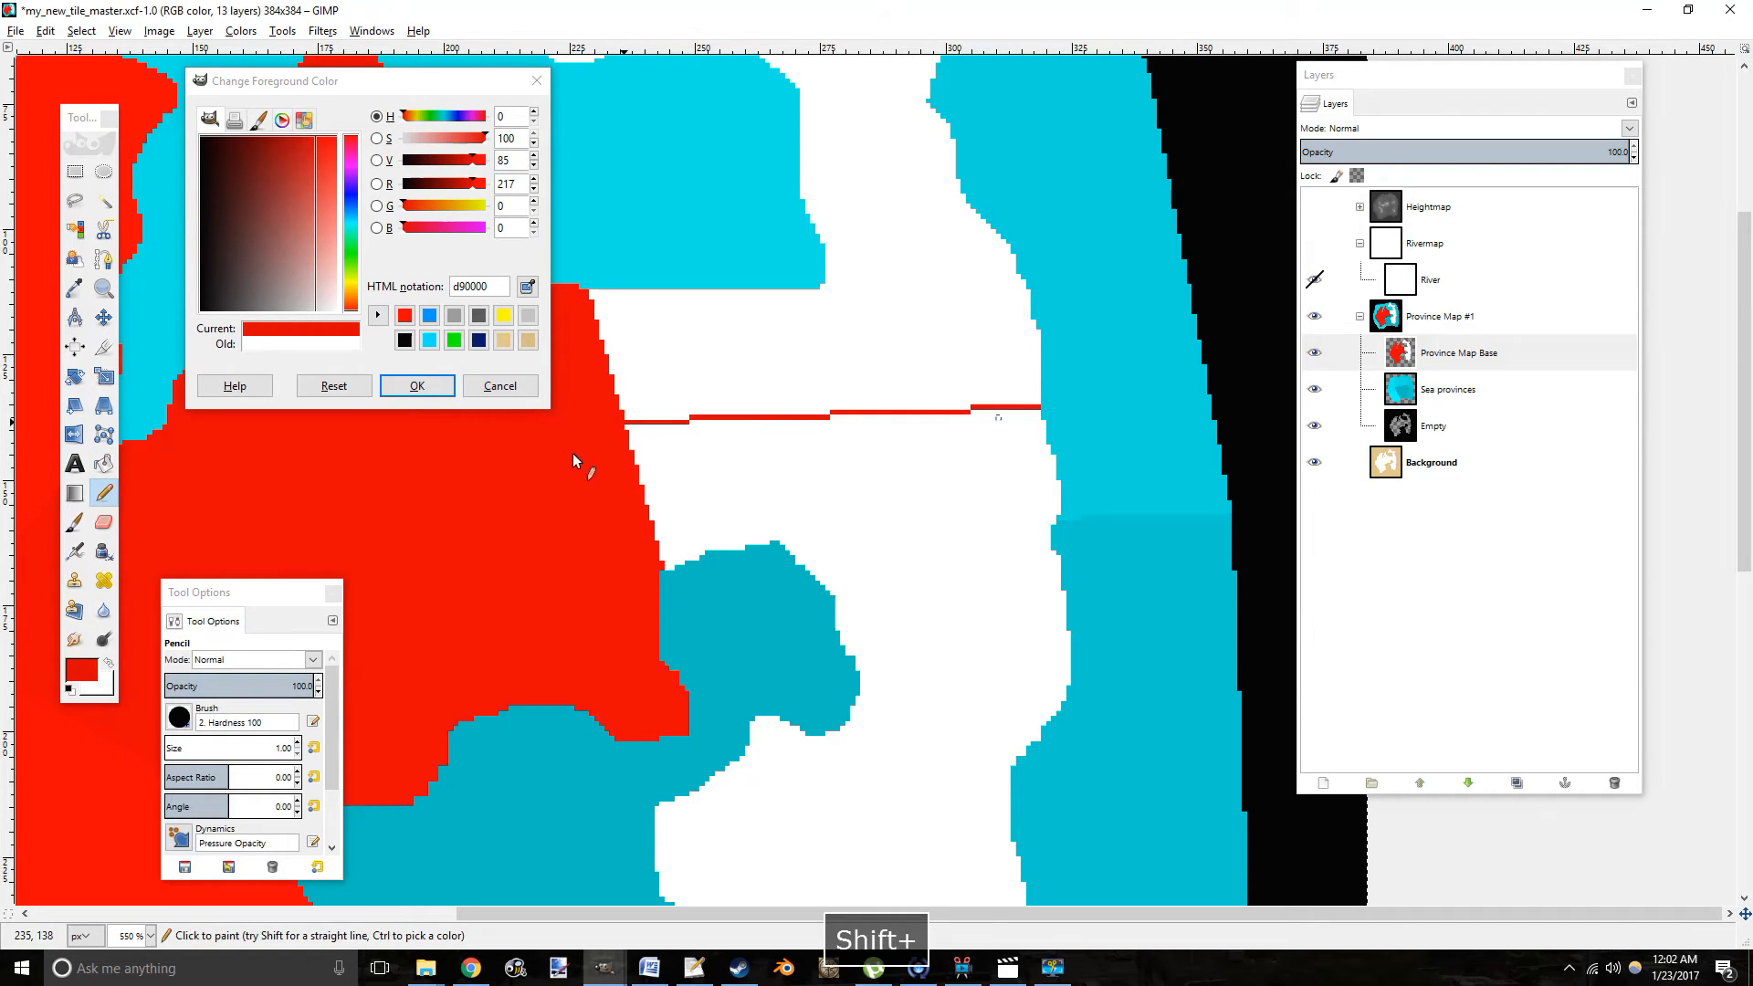
pyautogui.scroll(2, 632, 701)
pyautogui.scroll(1, 631, 693)
pyautogui.click(103, 463)
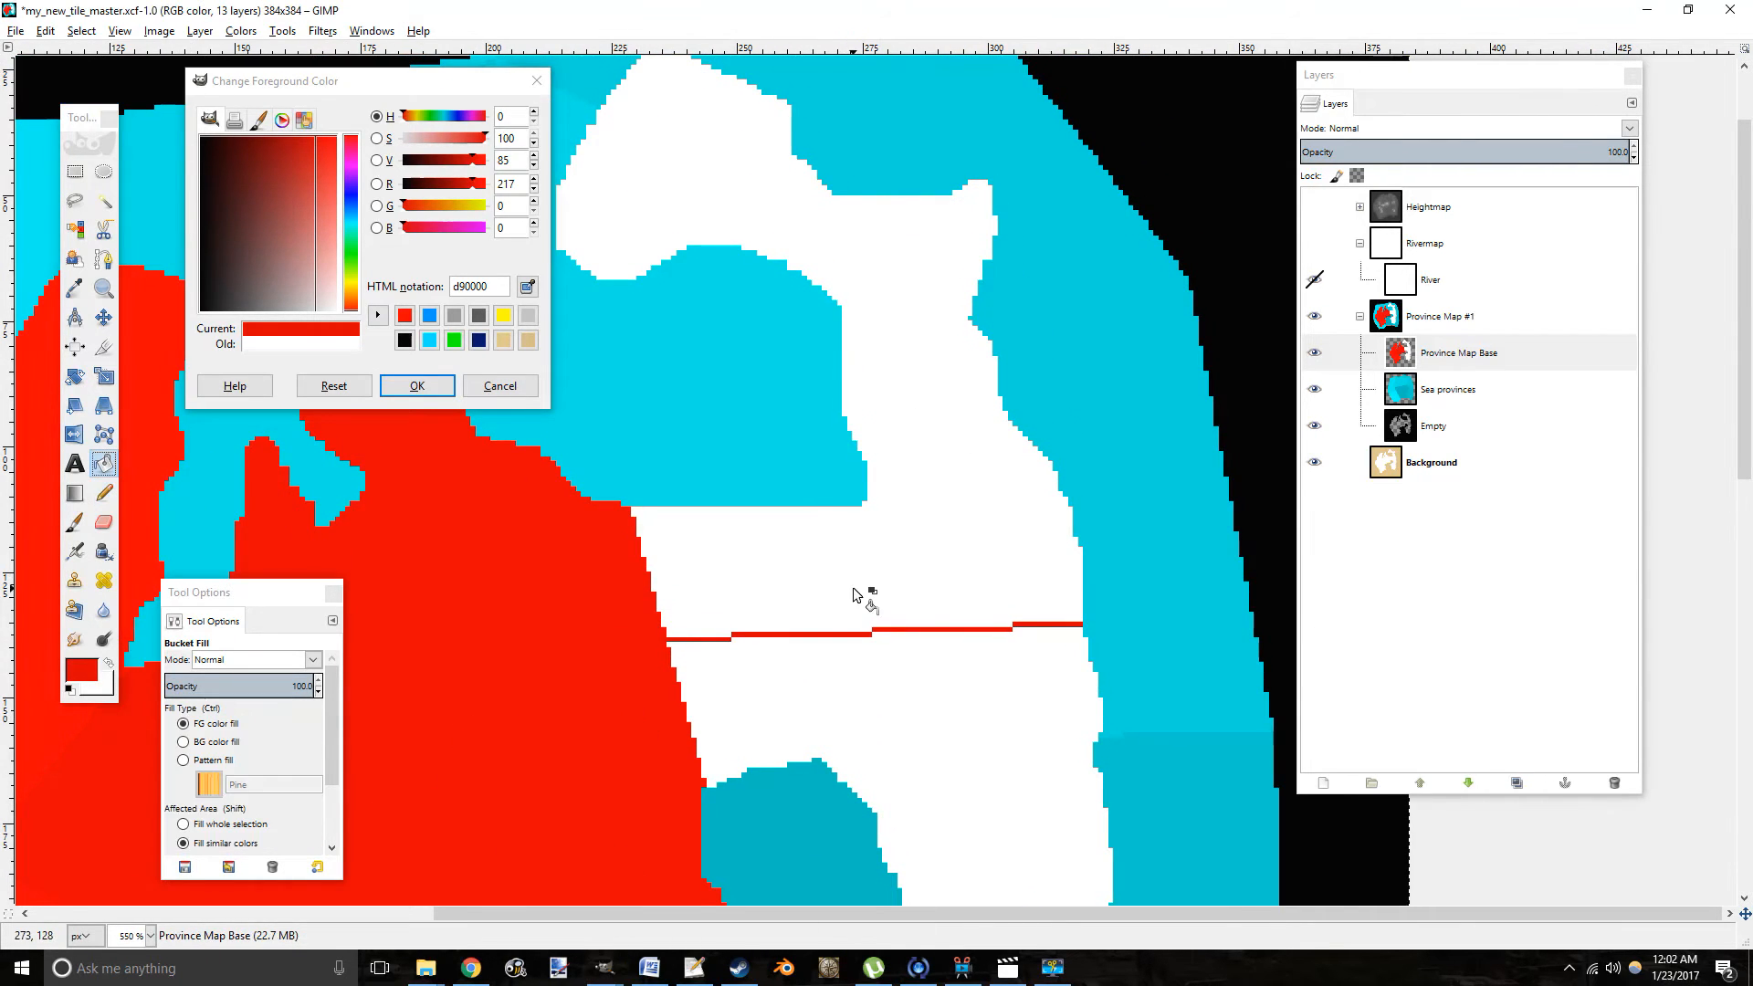
pyautogui.click(861, 595)
# Set the foreground colour's red (R) to 204 for cc0000 and fill the remaining white southeastern land.
pyautogui.scroll(-5, 967, 762)
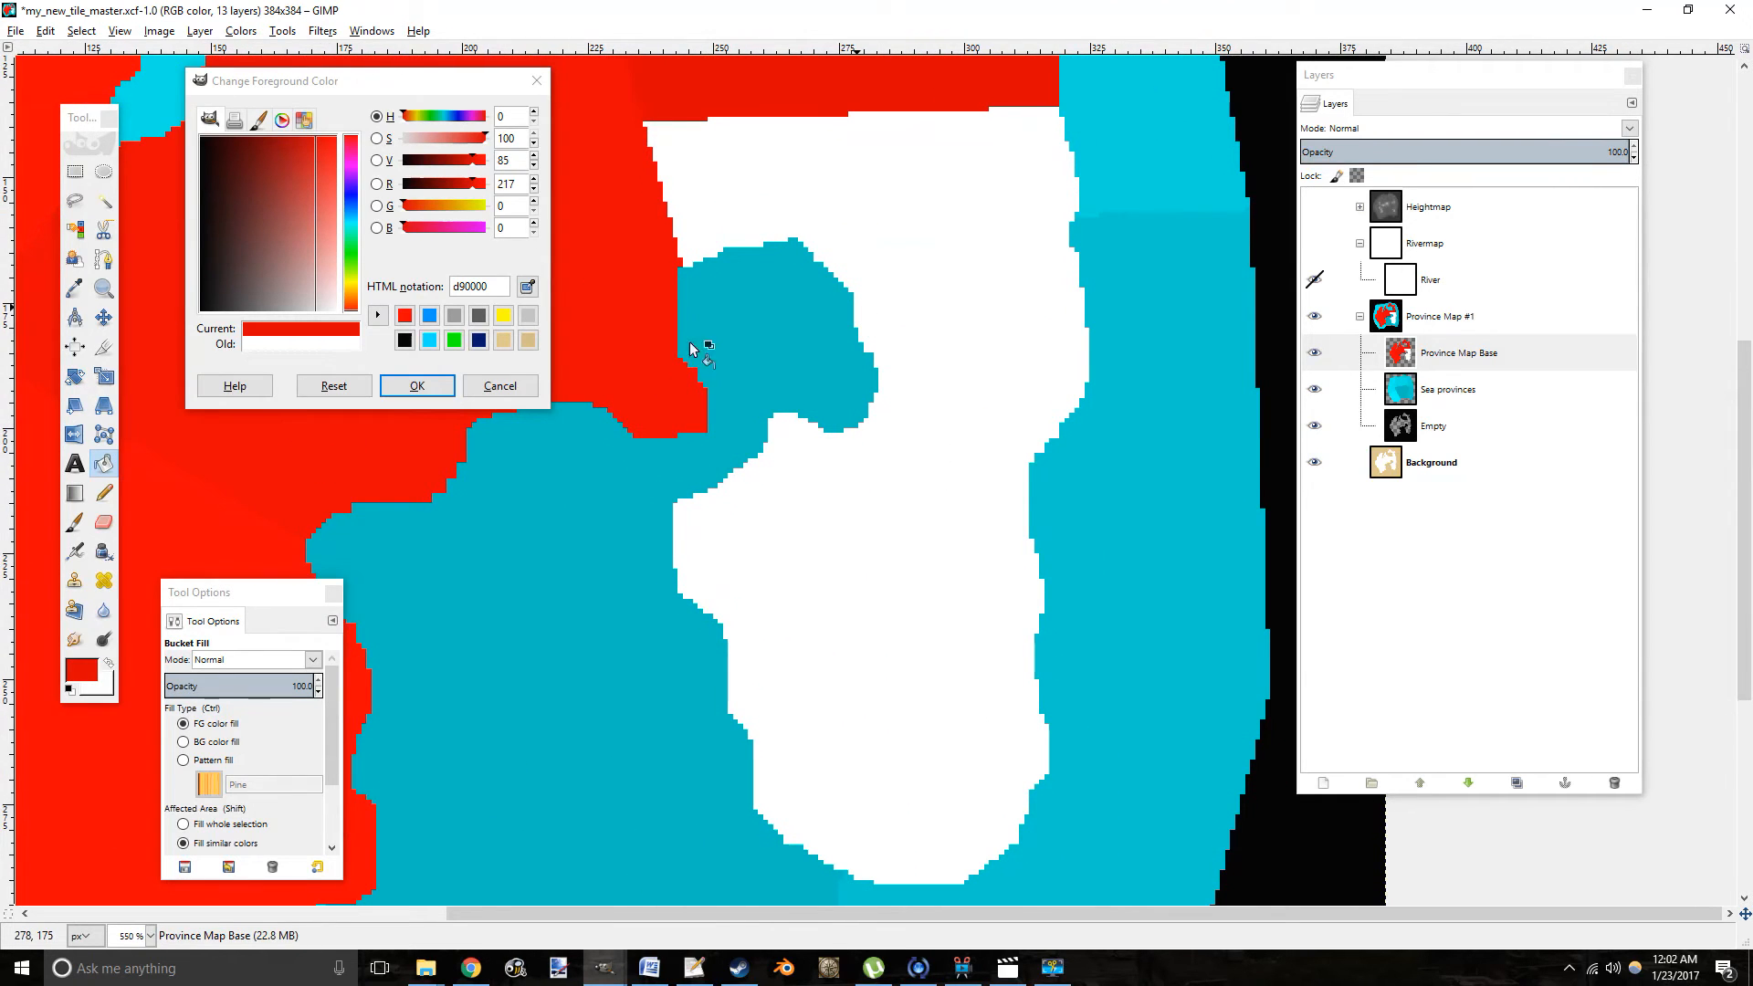
pyautogui.doubleClick(509, 184)
pyautogui.write('204')
pyautogui.press('Return')
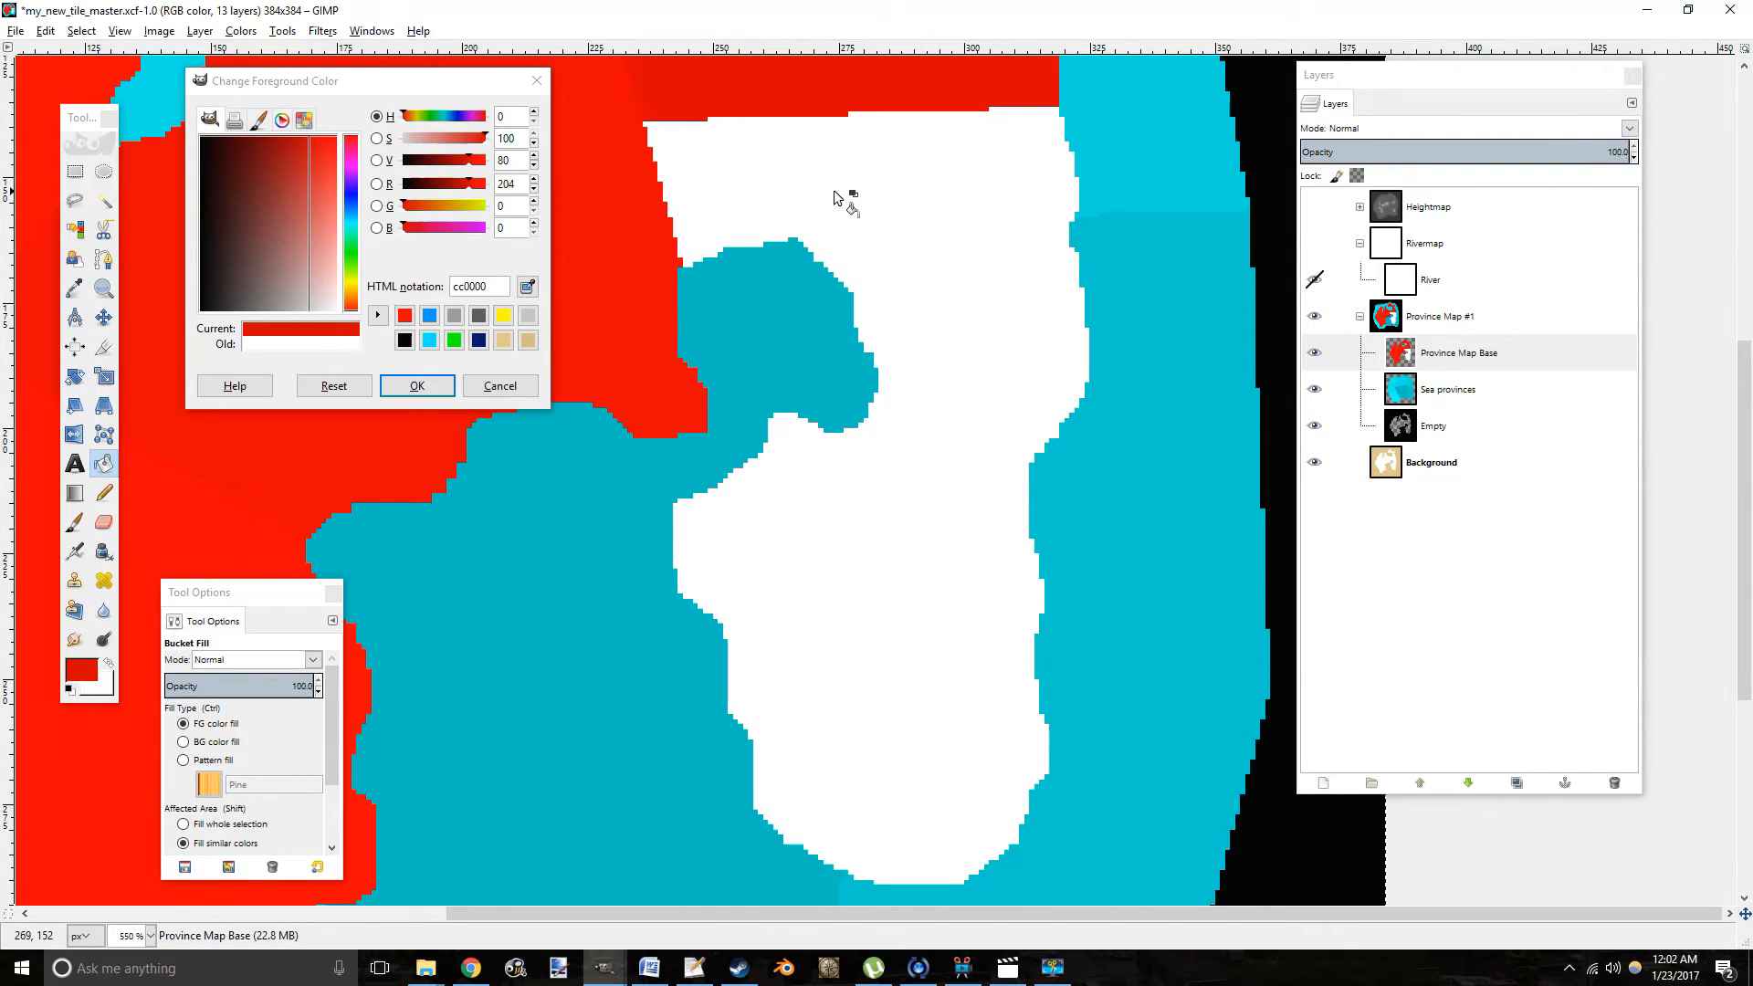
pyautogui.click(847, 240)
pyautogui.hscroll(-2, 834, 372)
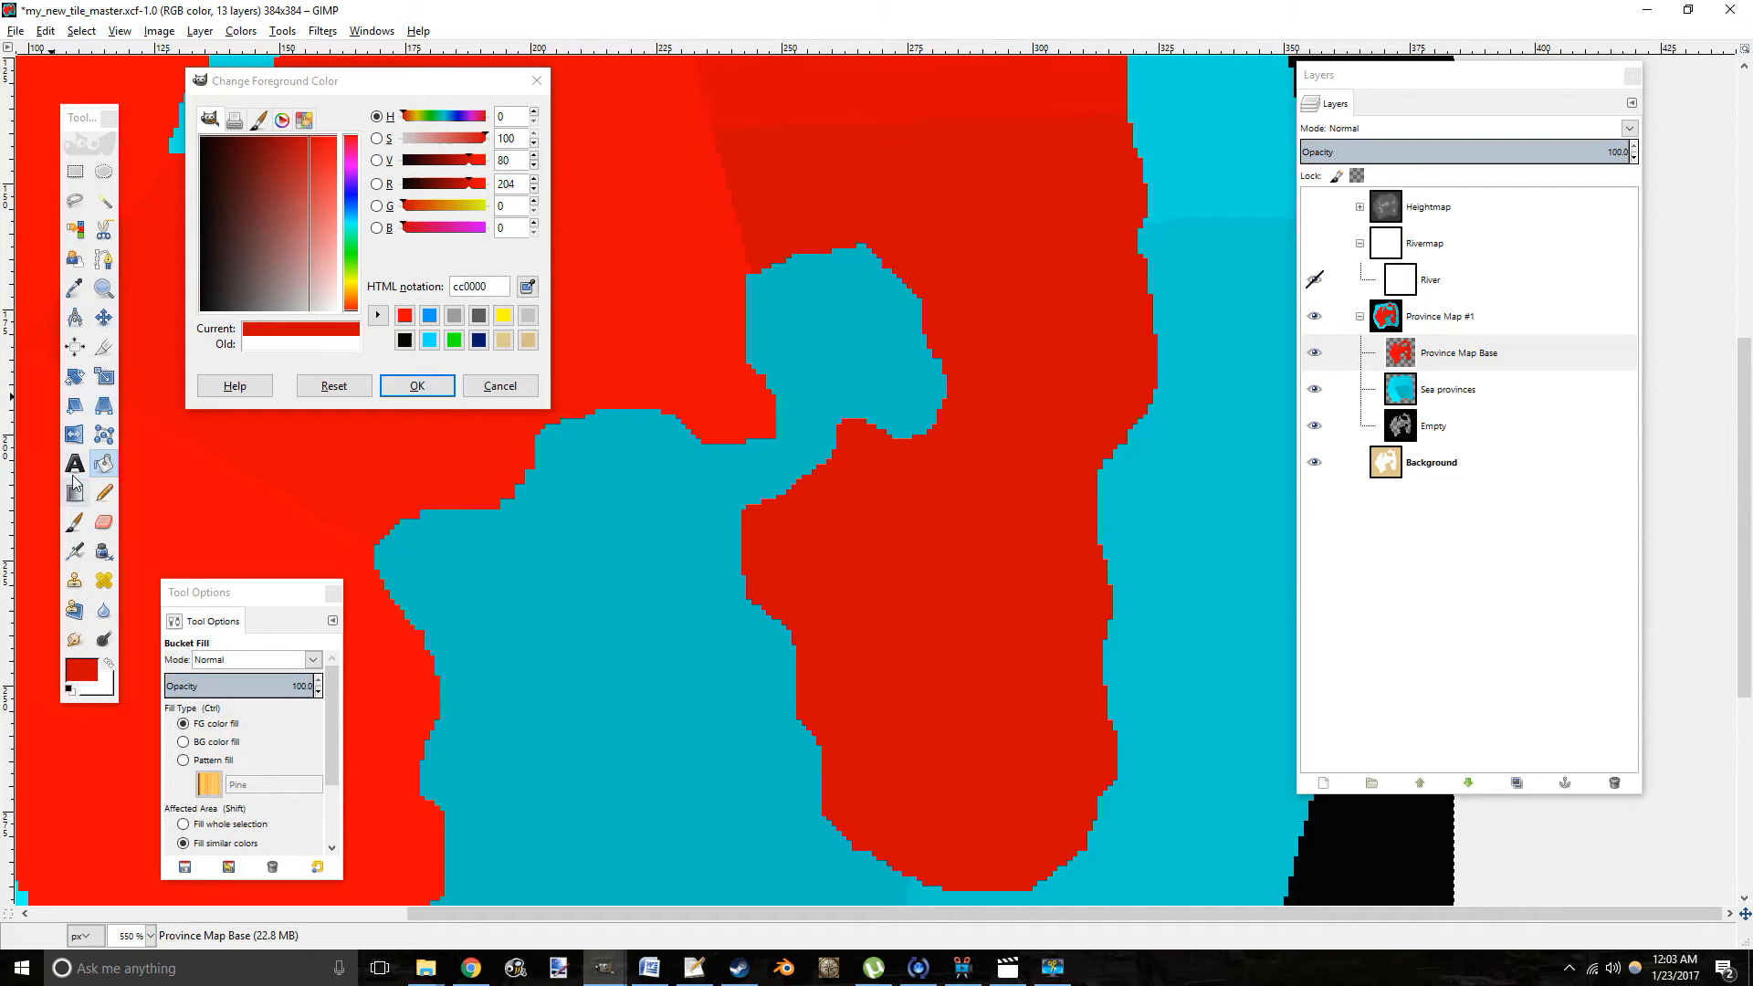
# Switch to Notepad++, set num_land_provinces to 5 in my_new_tile.txt and save the file.
pyautogui.click(104, 289)
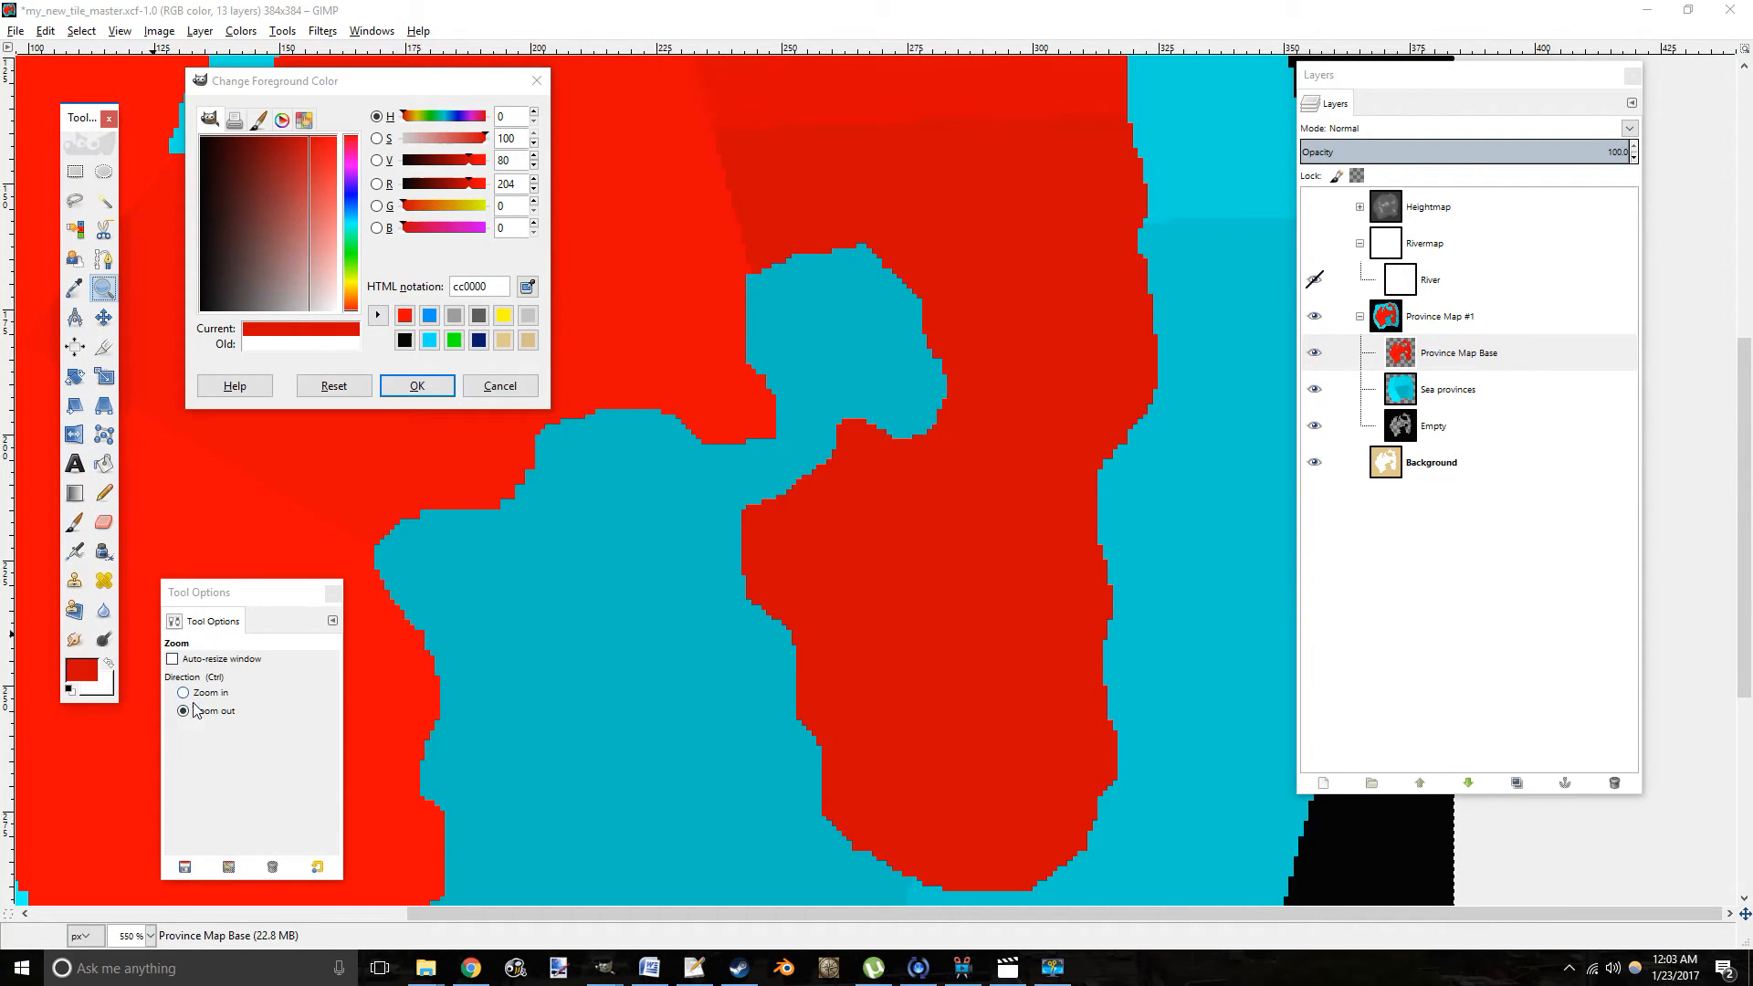
pyautogui.click(508, 626)
pyautogui.click(587, 637)
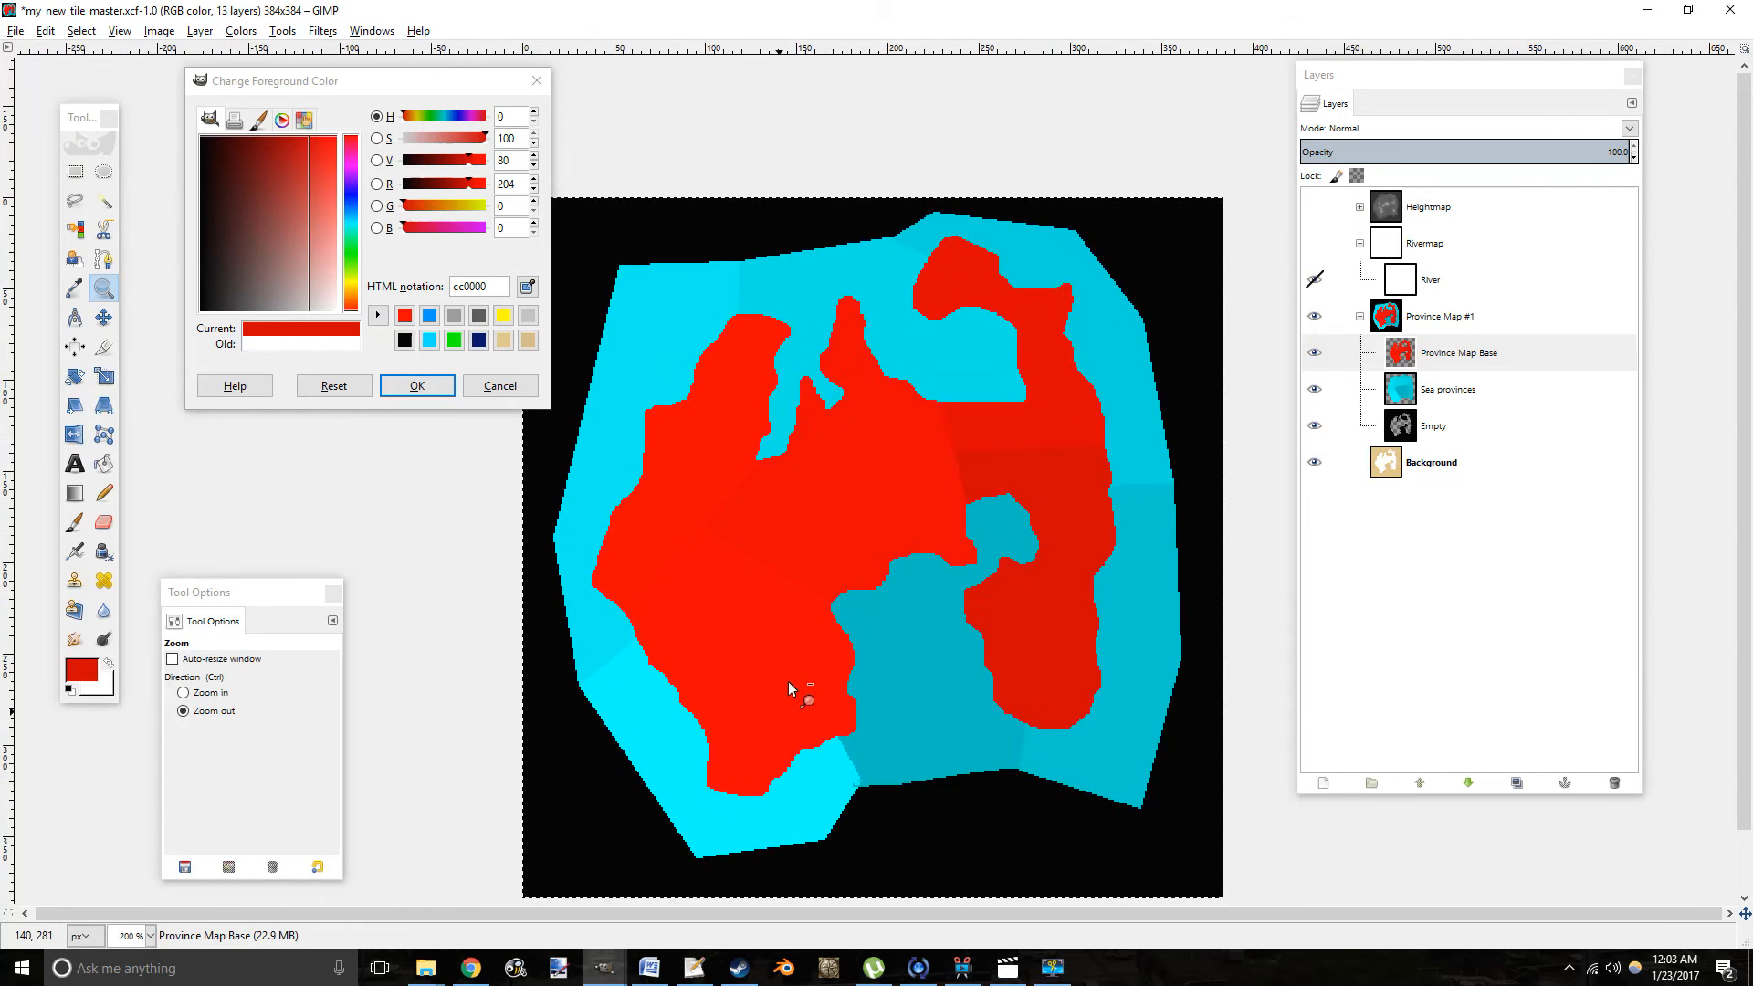
pyautogui.click(787, 681)
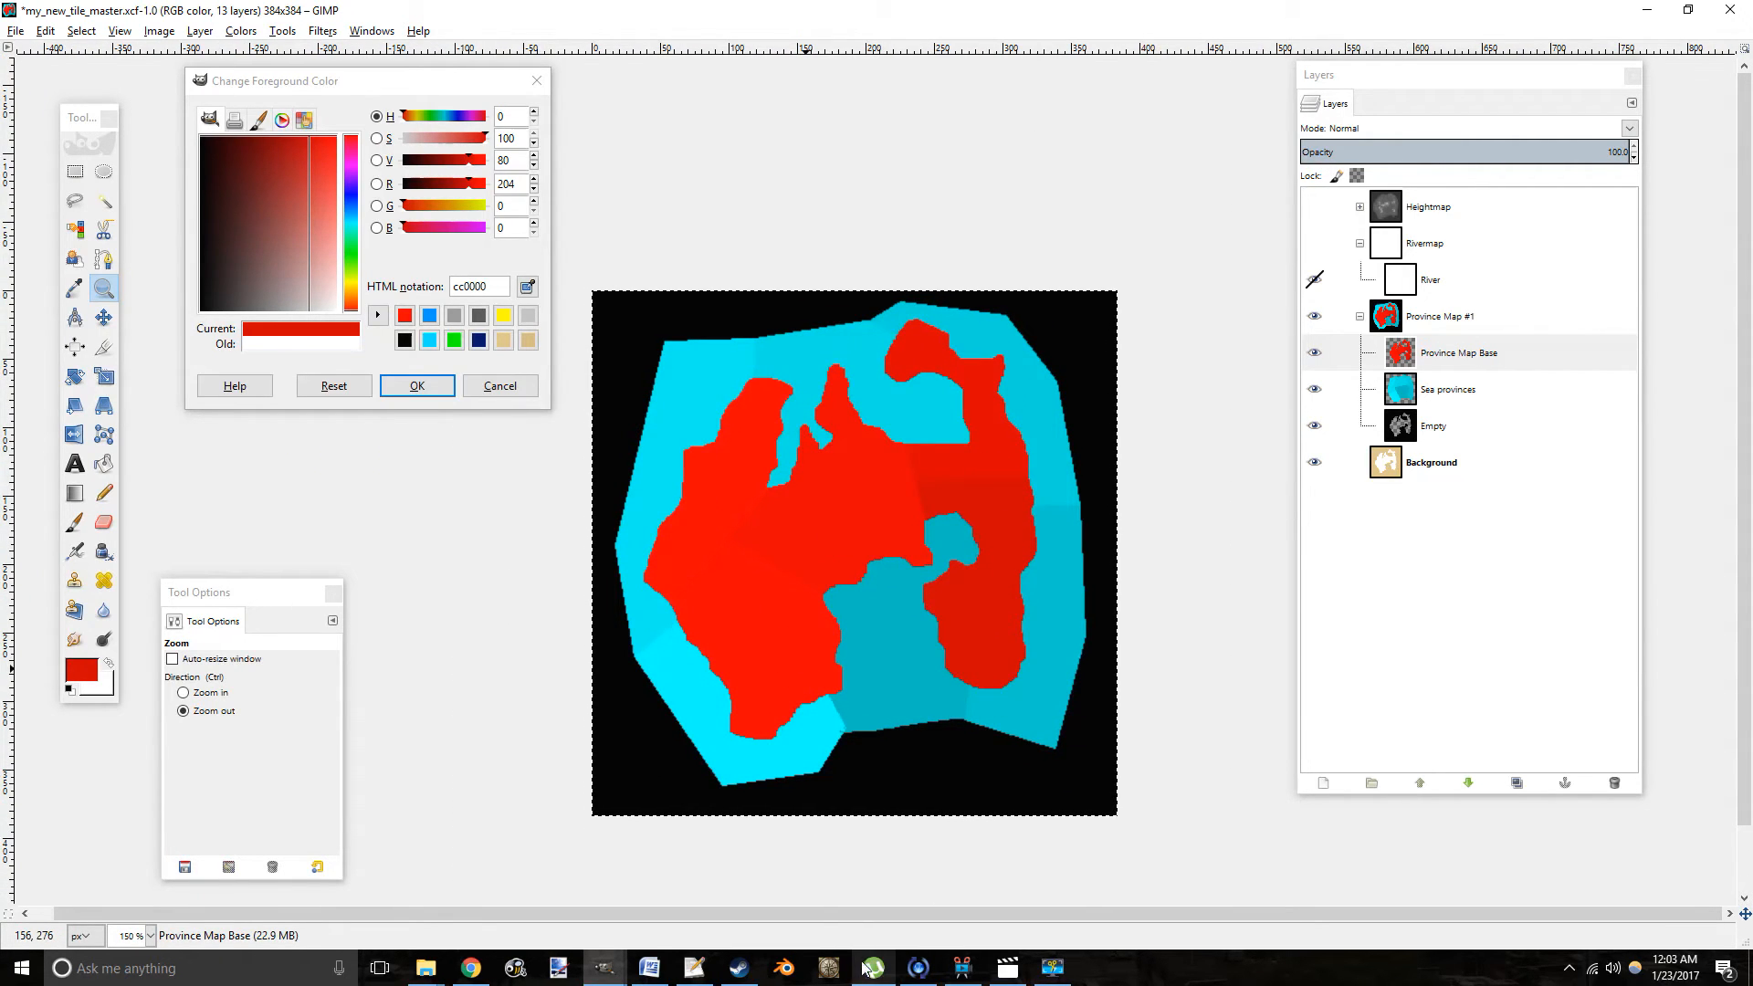
pyautogui.click(694, 966)
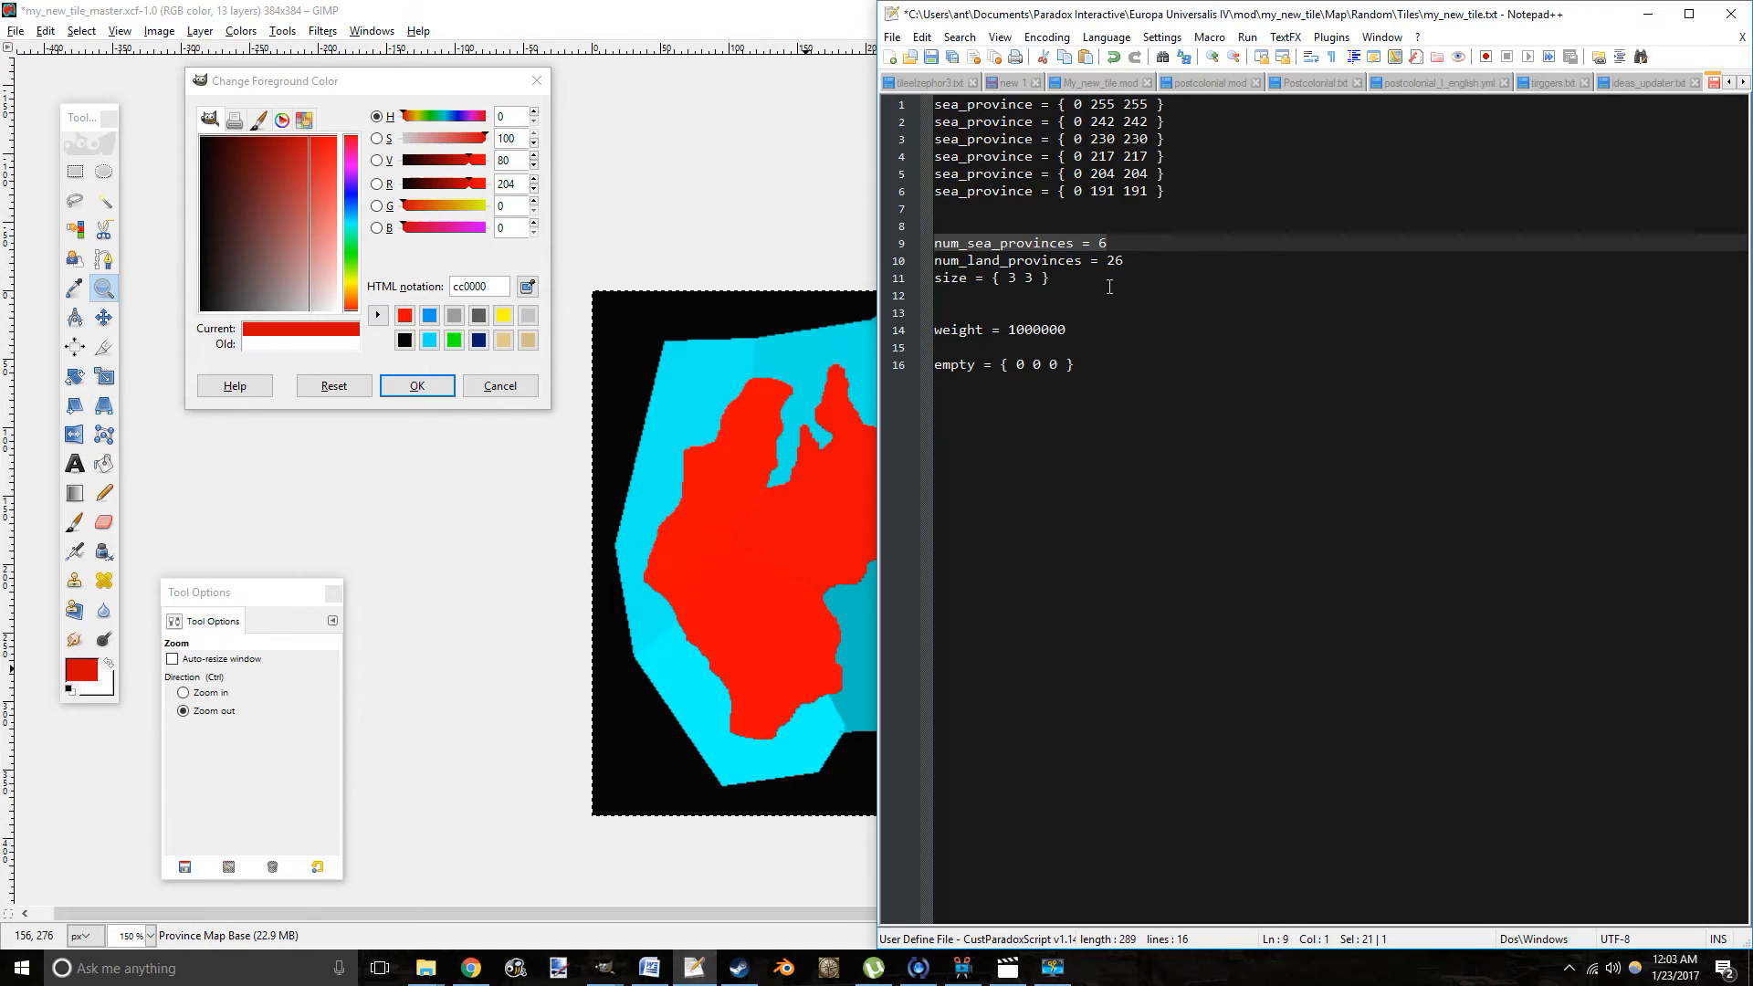
pyautogui.moveTo(1124, 262); pyautogui.dragTo(1113, 261)
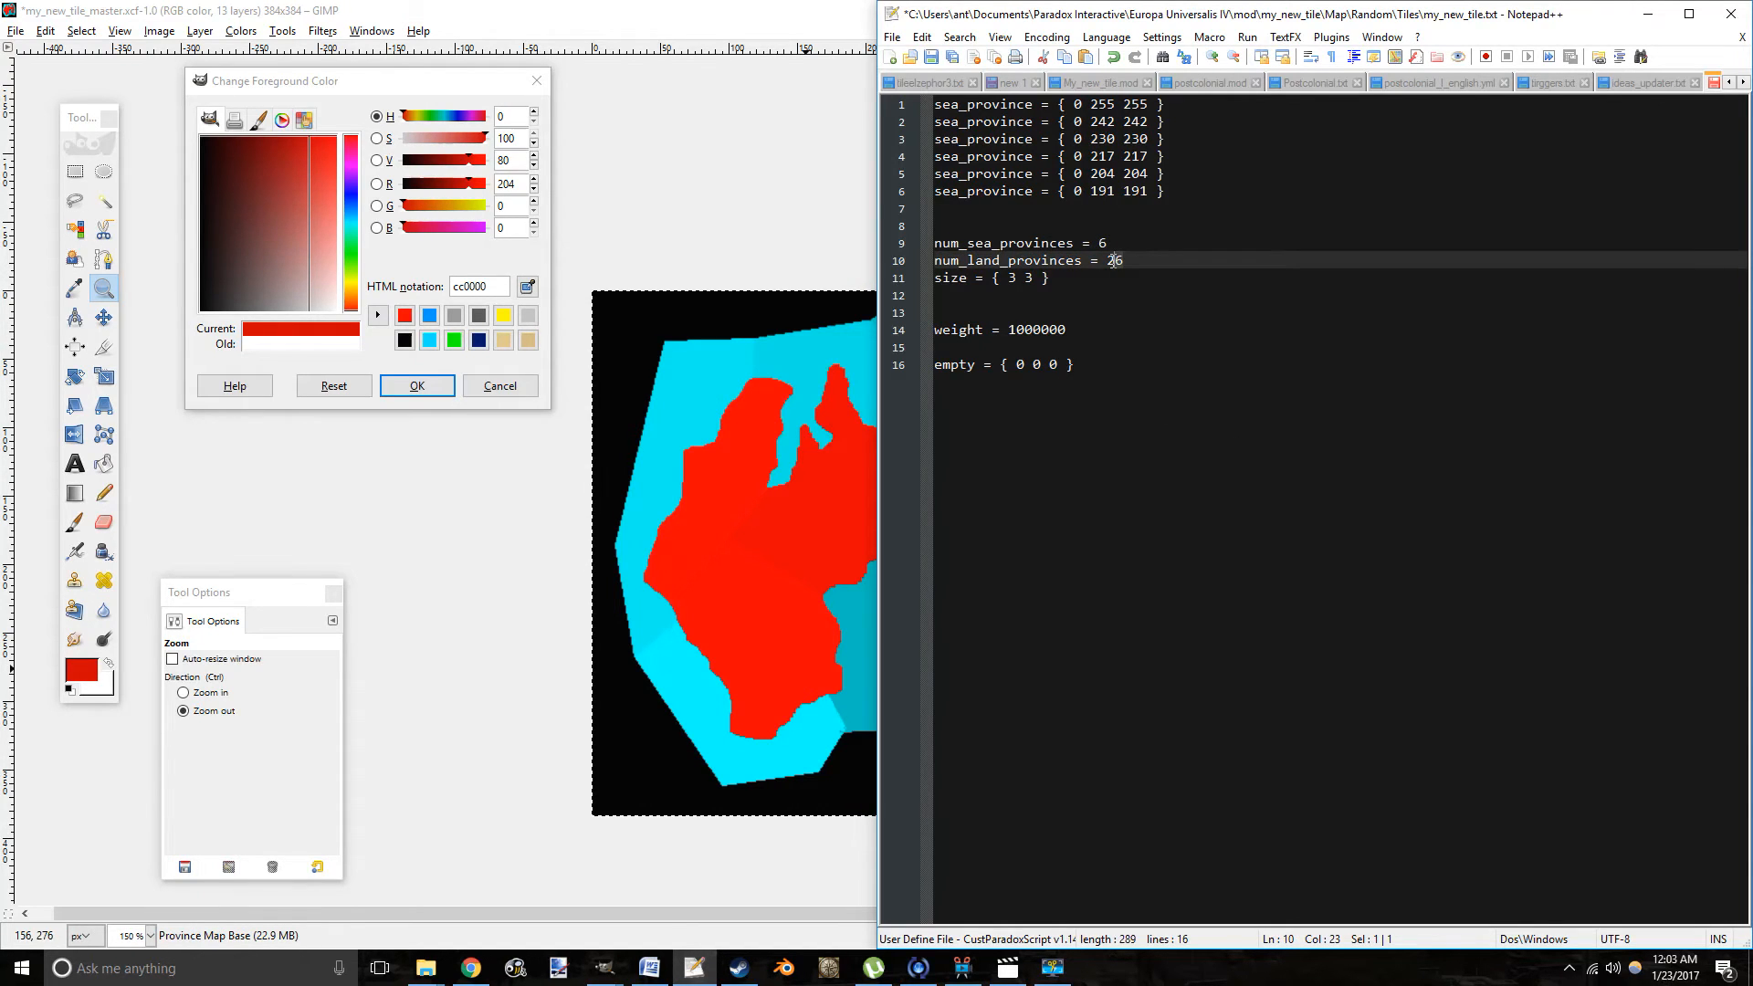
pyautogui.press('BackSpace')
pyautogui.press('BackSpace')
pyautogui.write('5')
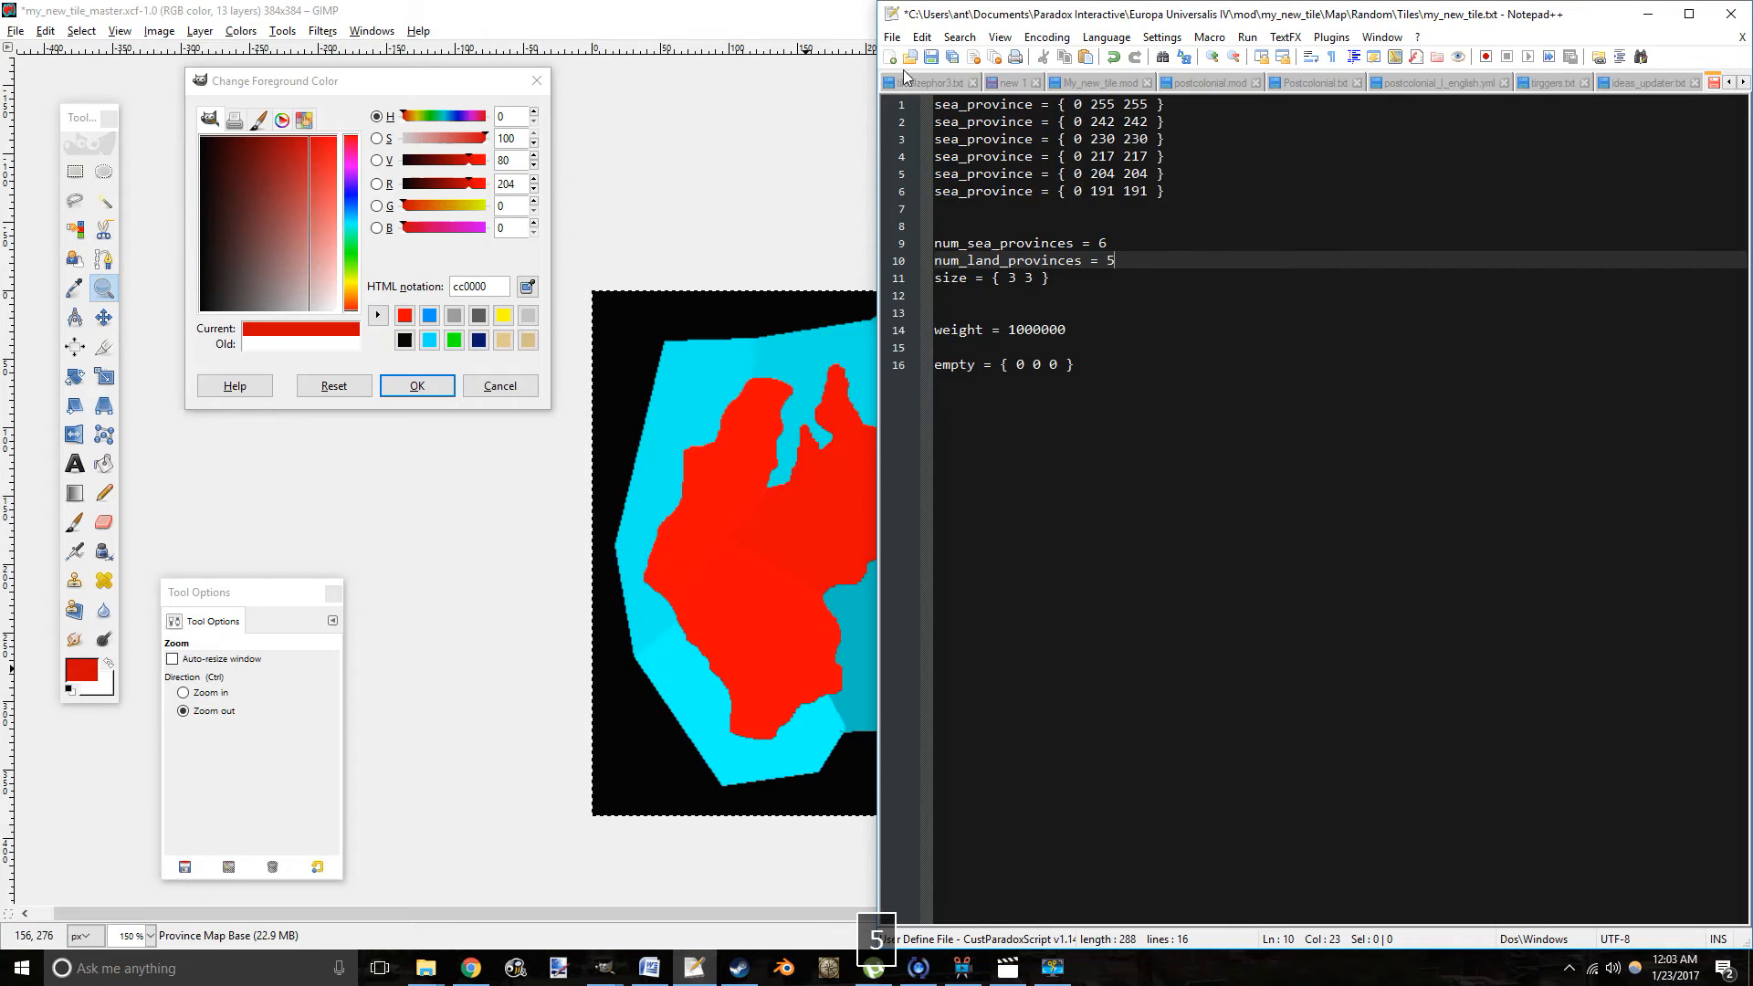
pyautogui.click(929, 53)
# Start exporting the province map image to the mod's data folder and name the file my_new_tile_p.bmp.
pyautogui.moveTo(769, 184); pyautogui.dragTo(829, 230)
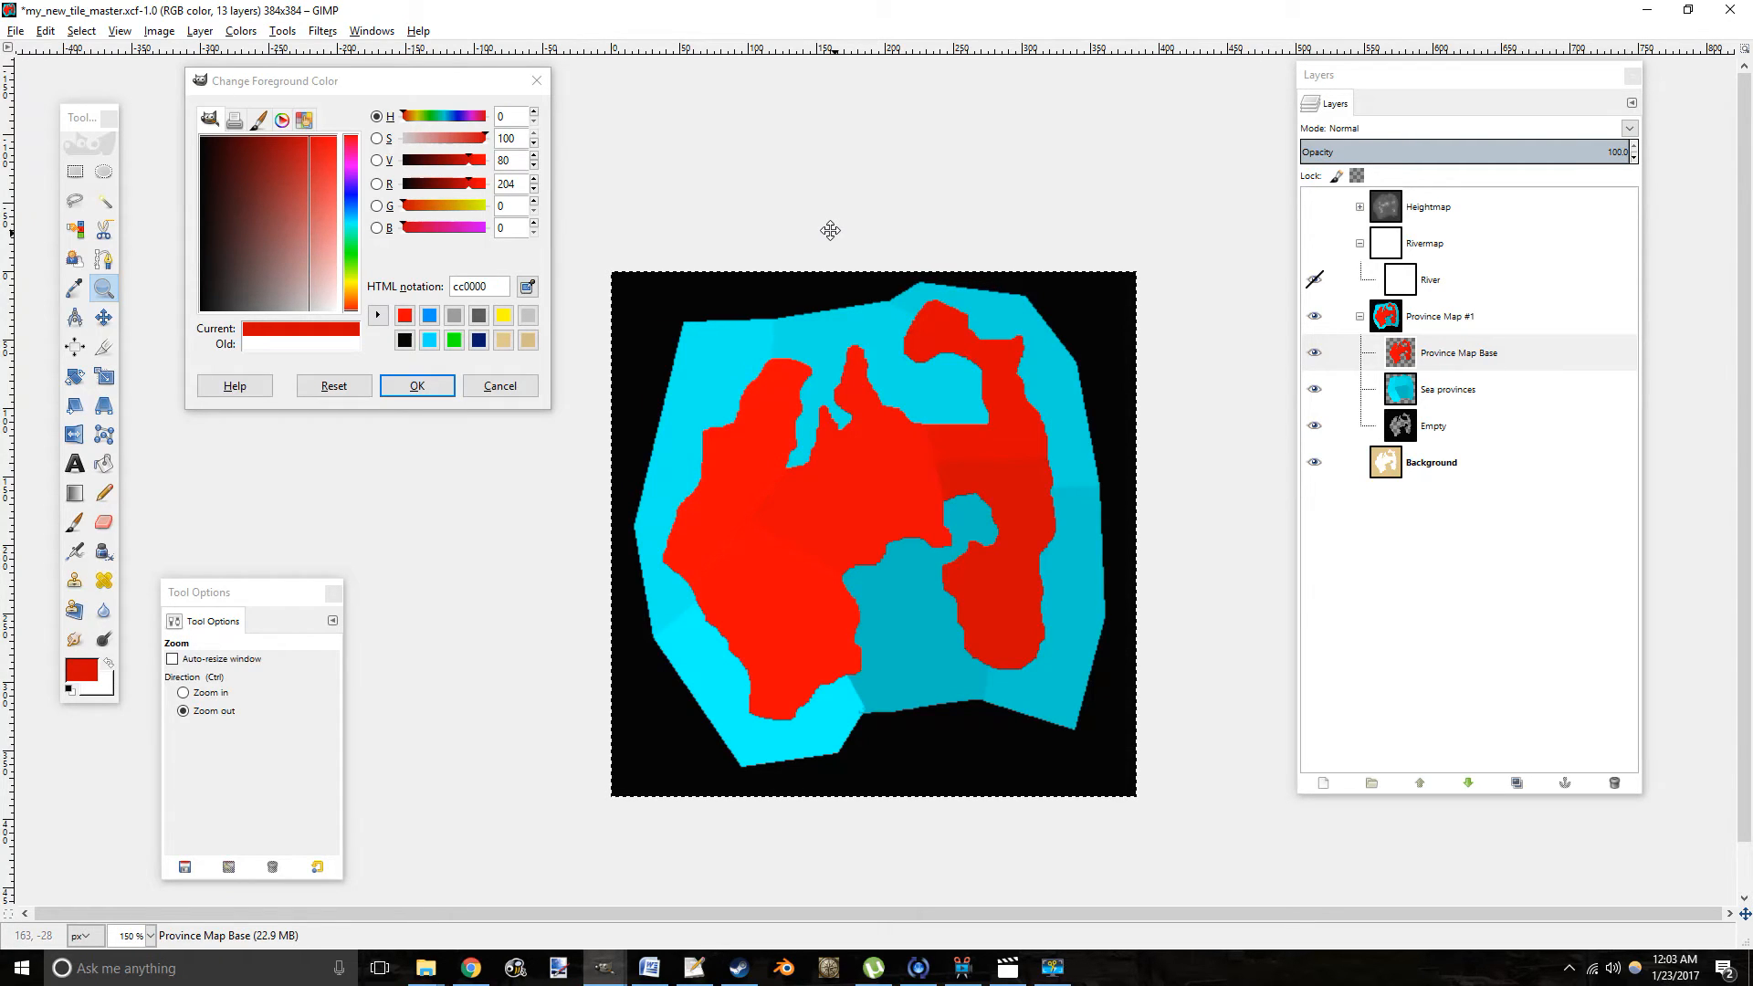
pyautogui.moveTo(817, 232); pyautogui.dragTo(828, 289)
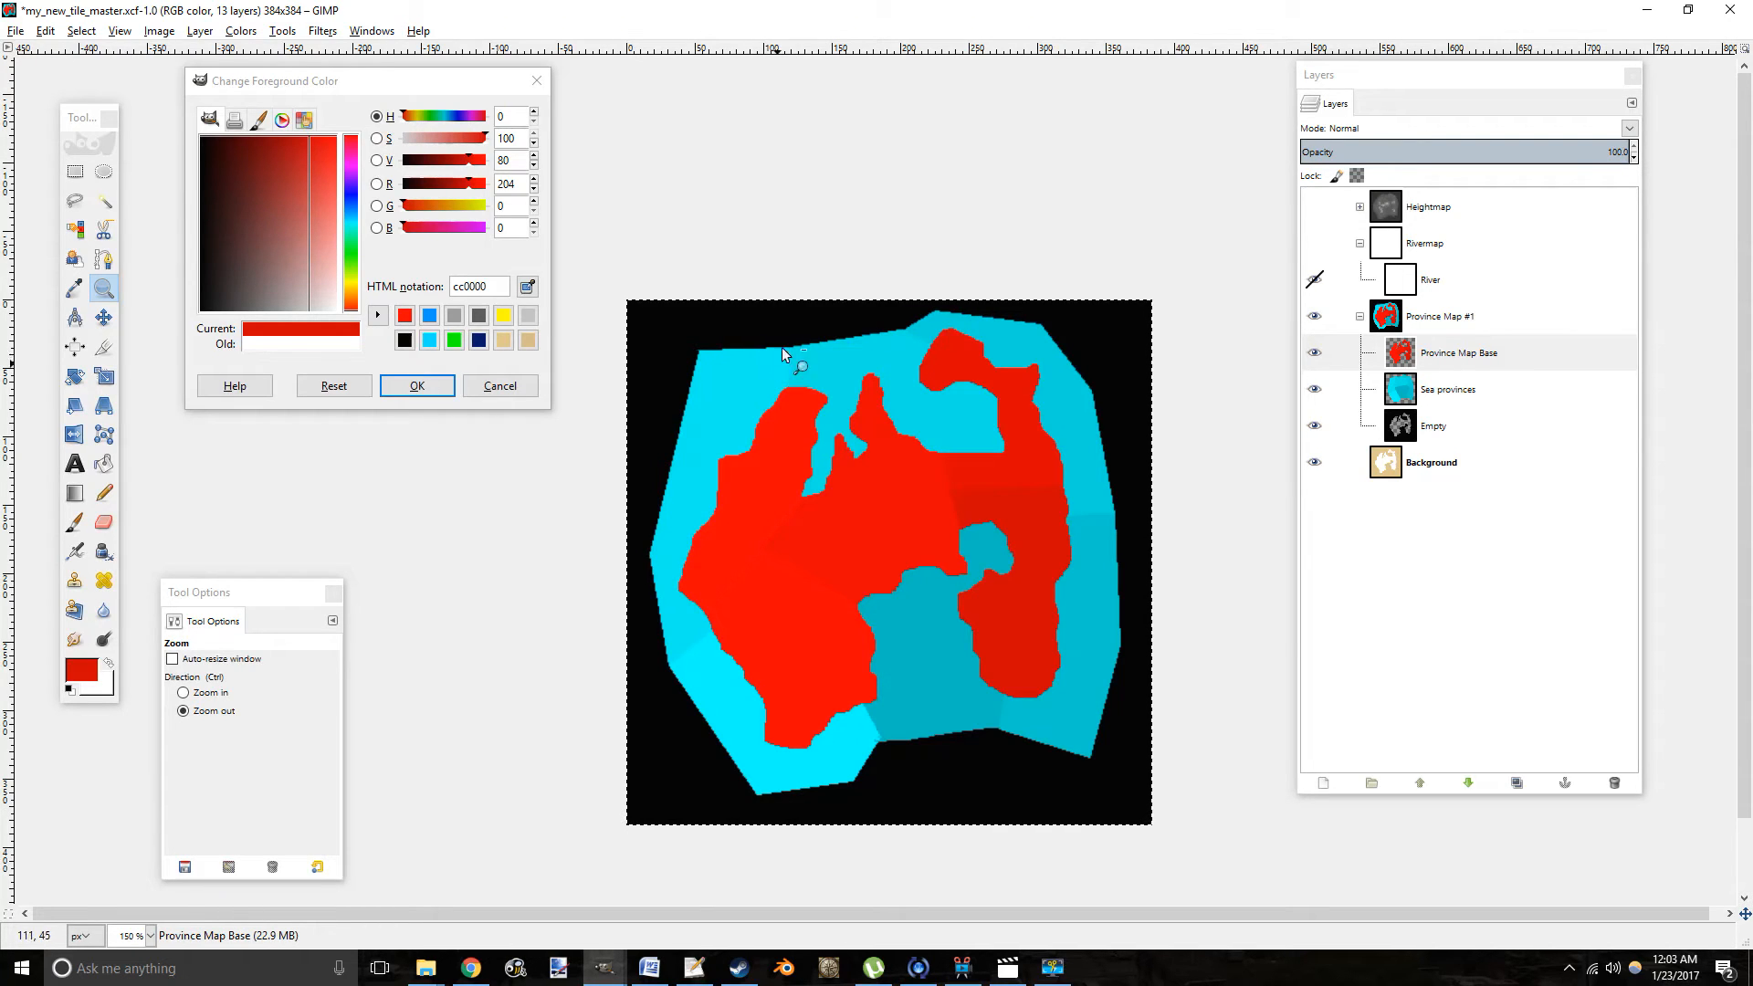
pyautogui.click(15, 31)
pyautogui.click(90, 276)
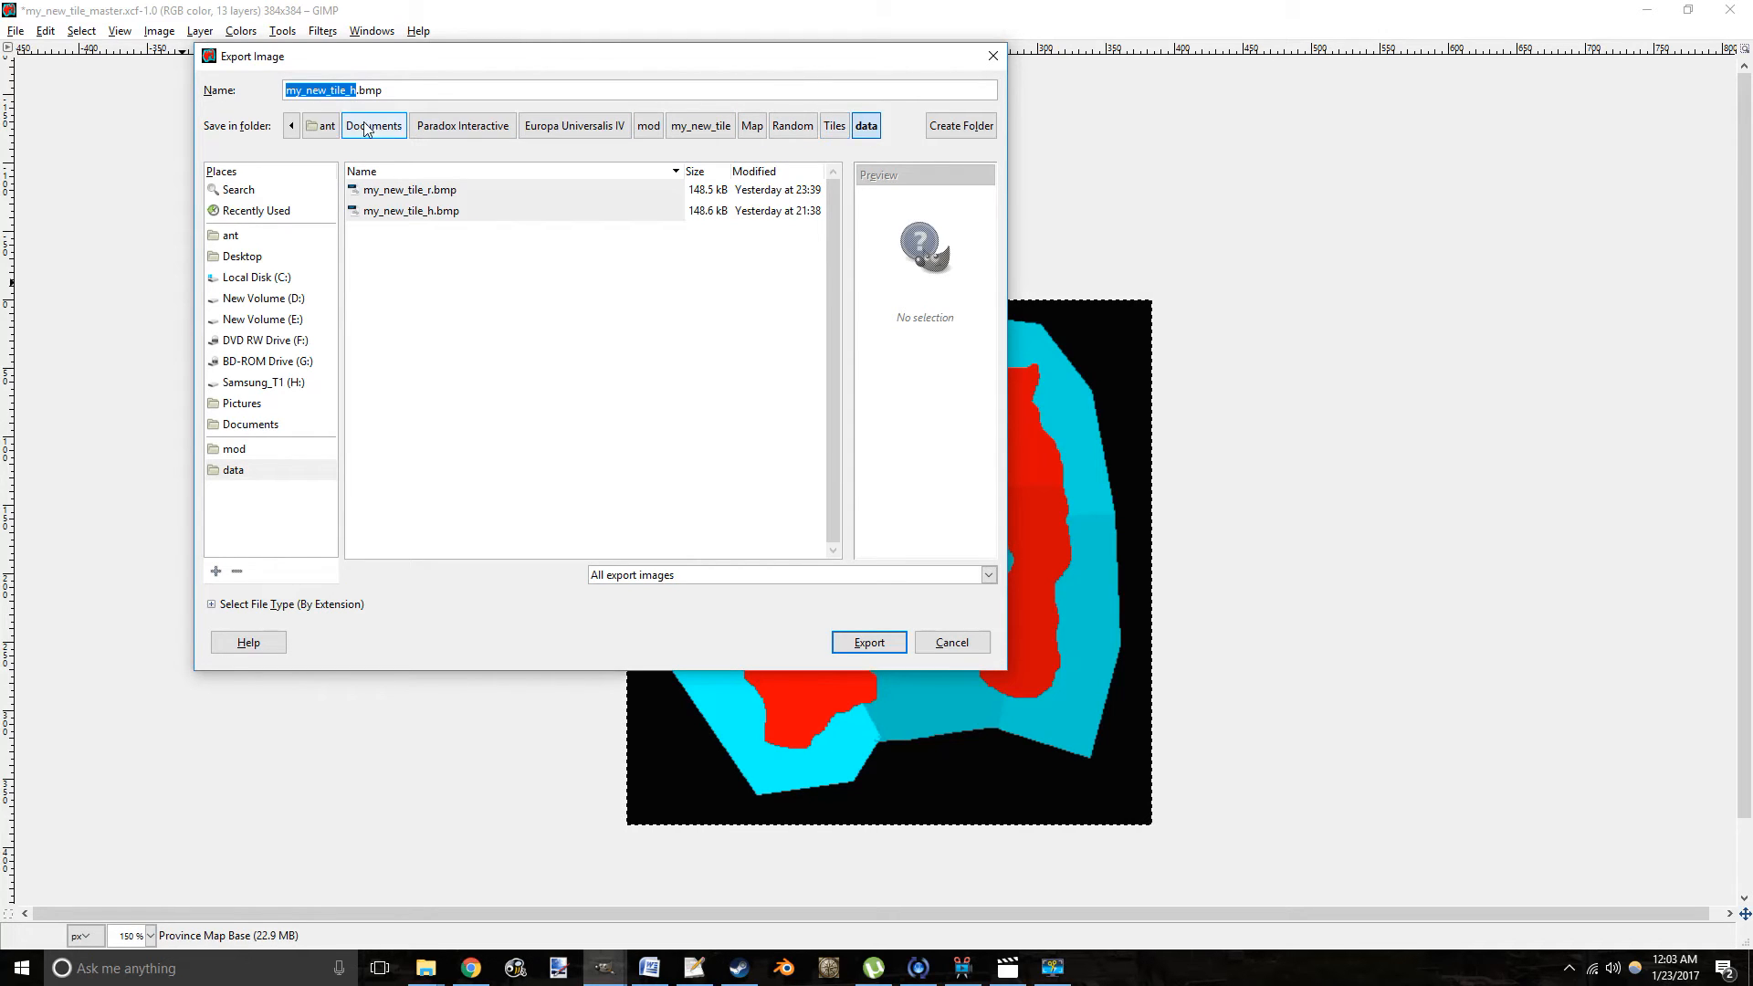
pyautogui.click(303, 83)
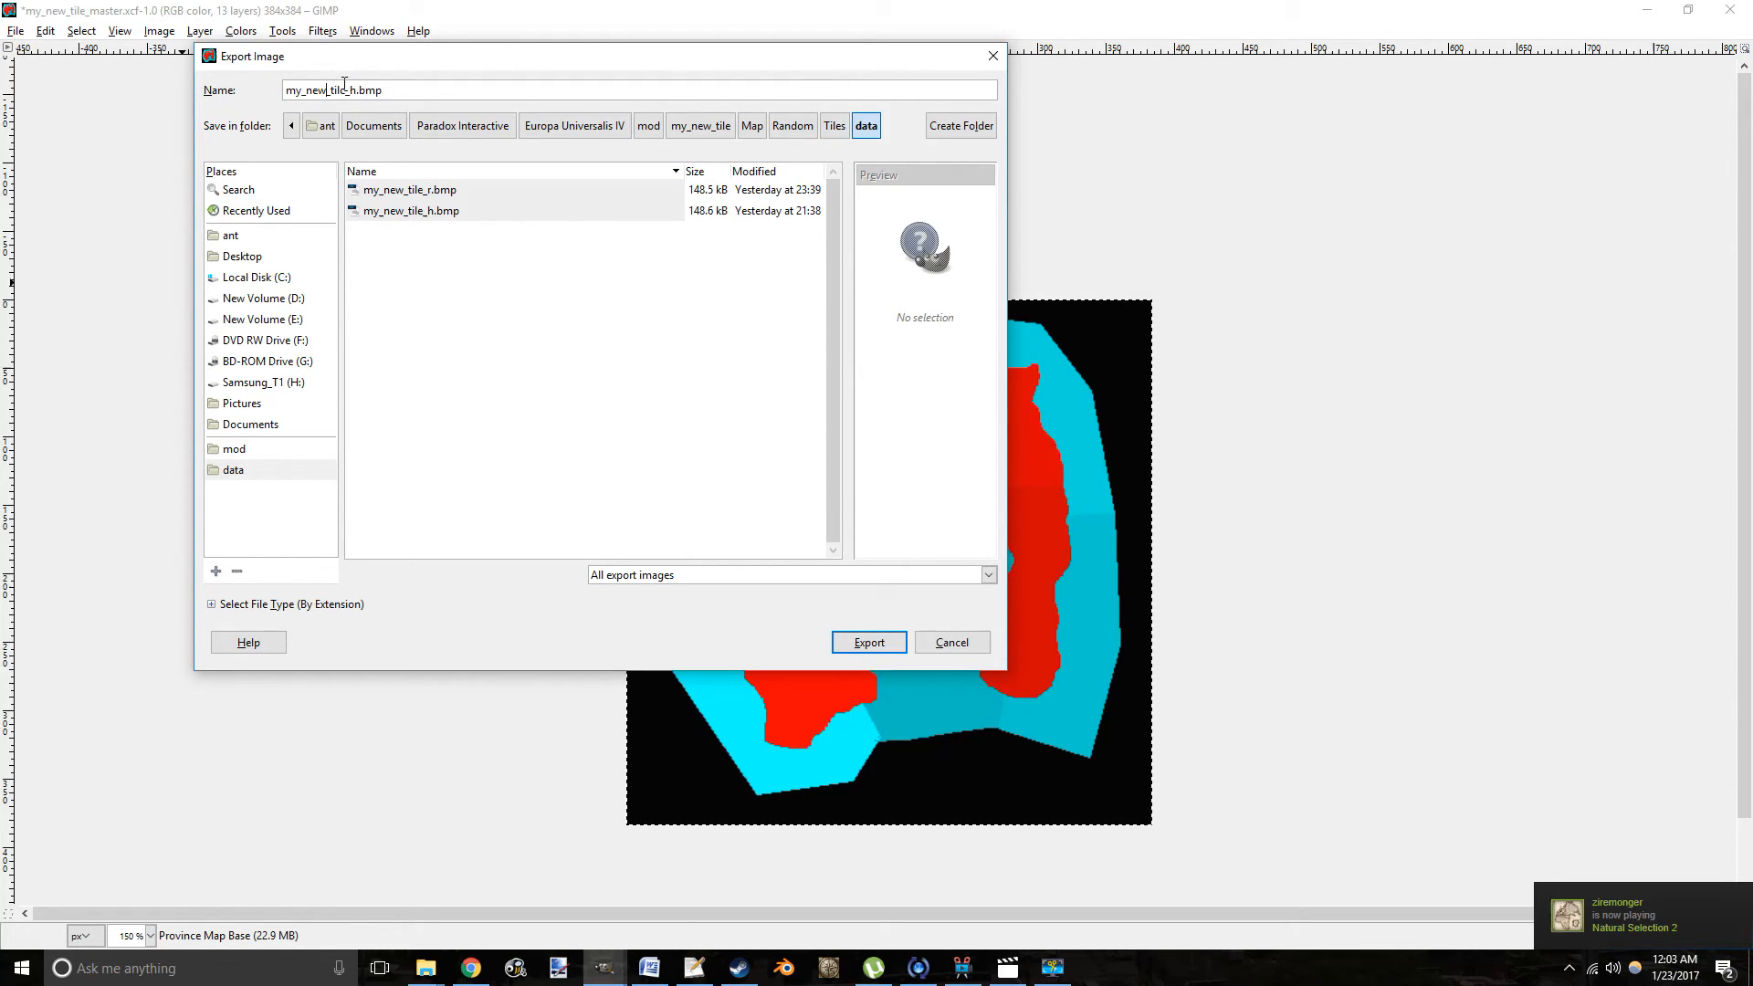
pyautogui.press('Left')
pyautogui.press('BackSpace')
pyautogui.write('p')
pyautogui.click(492, 284)
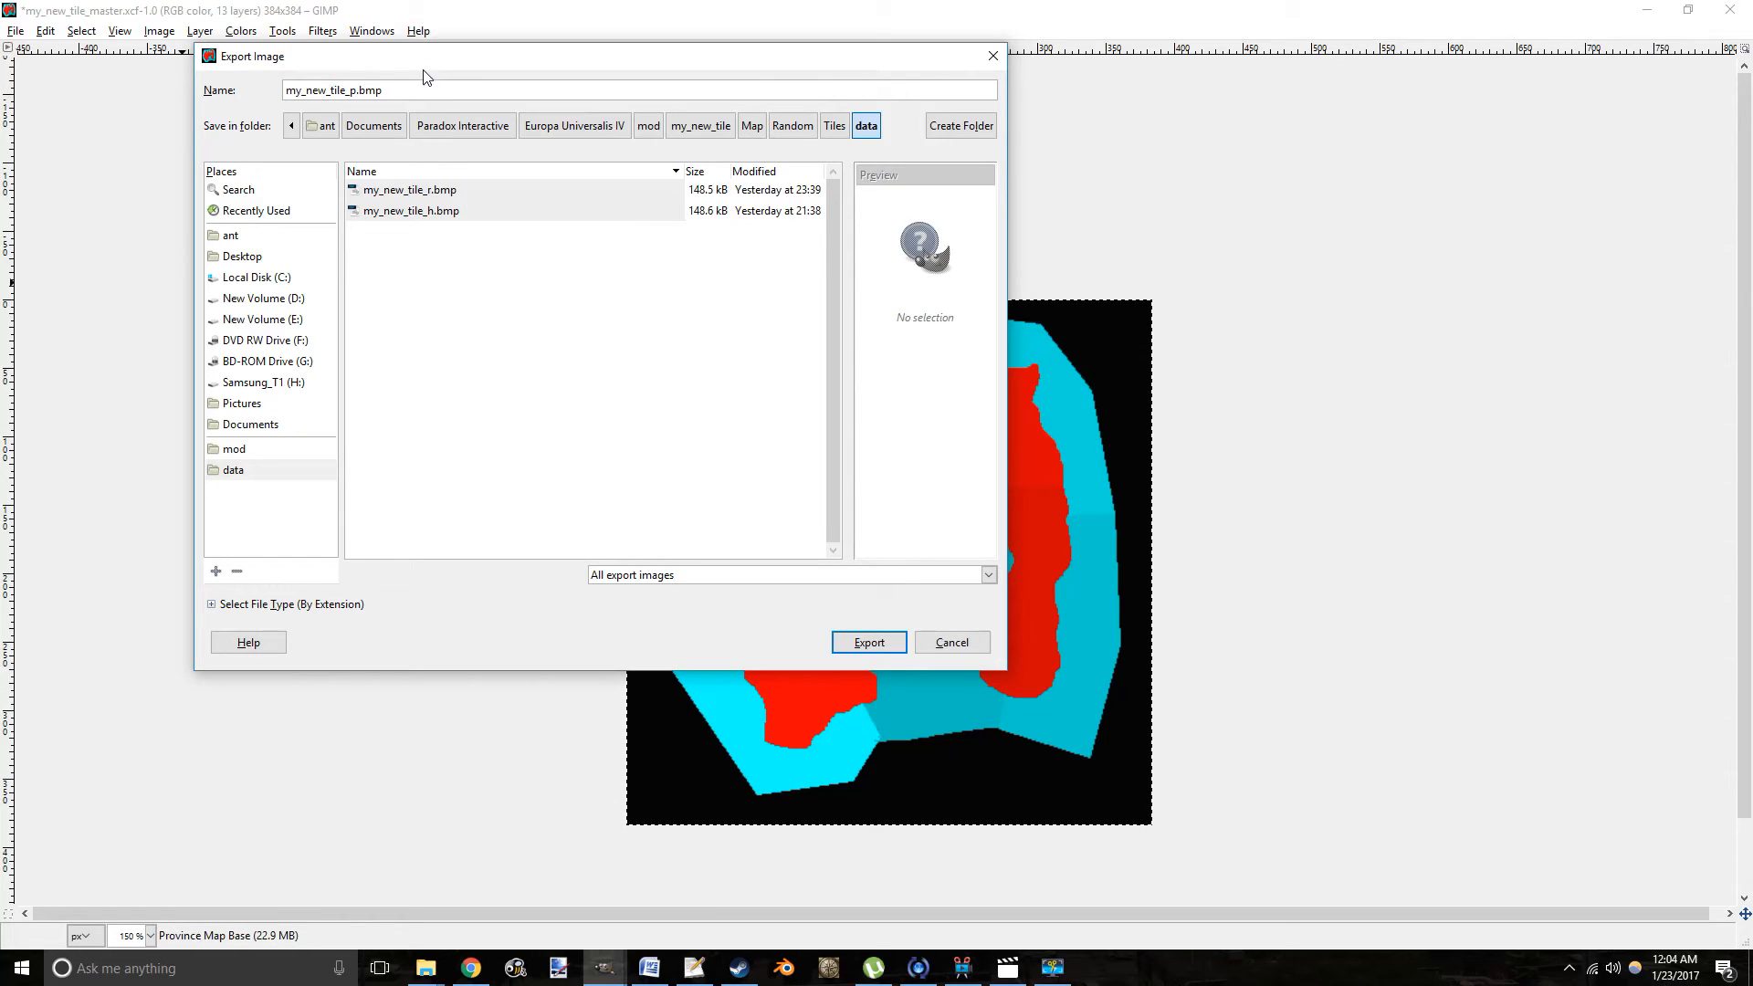
# Export my_new_tile_p.bmp as a 24-bit R8 G8 B8 bitmap without color space information.
pyautogui.click(860, 644)
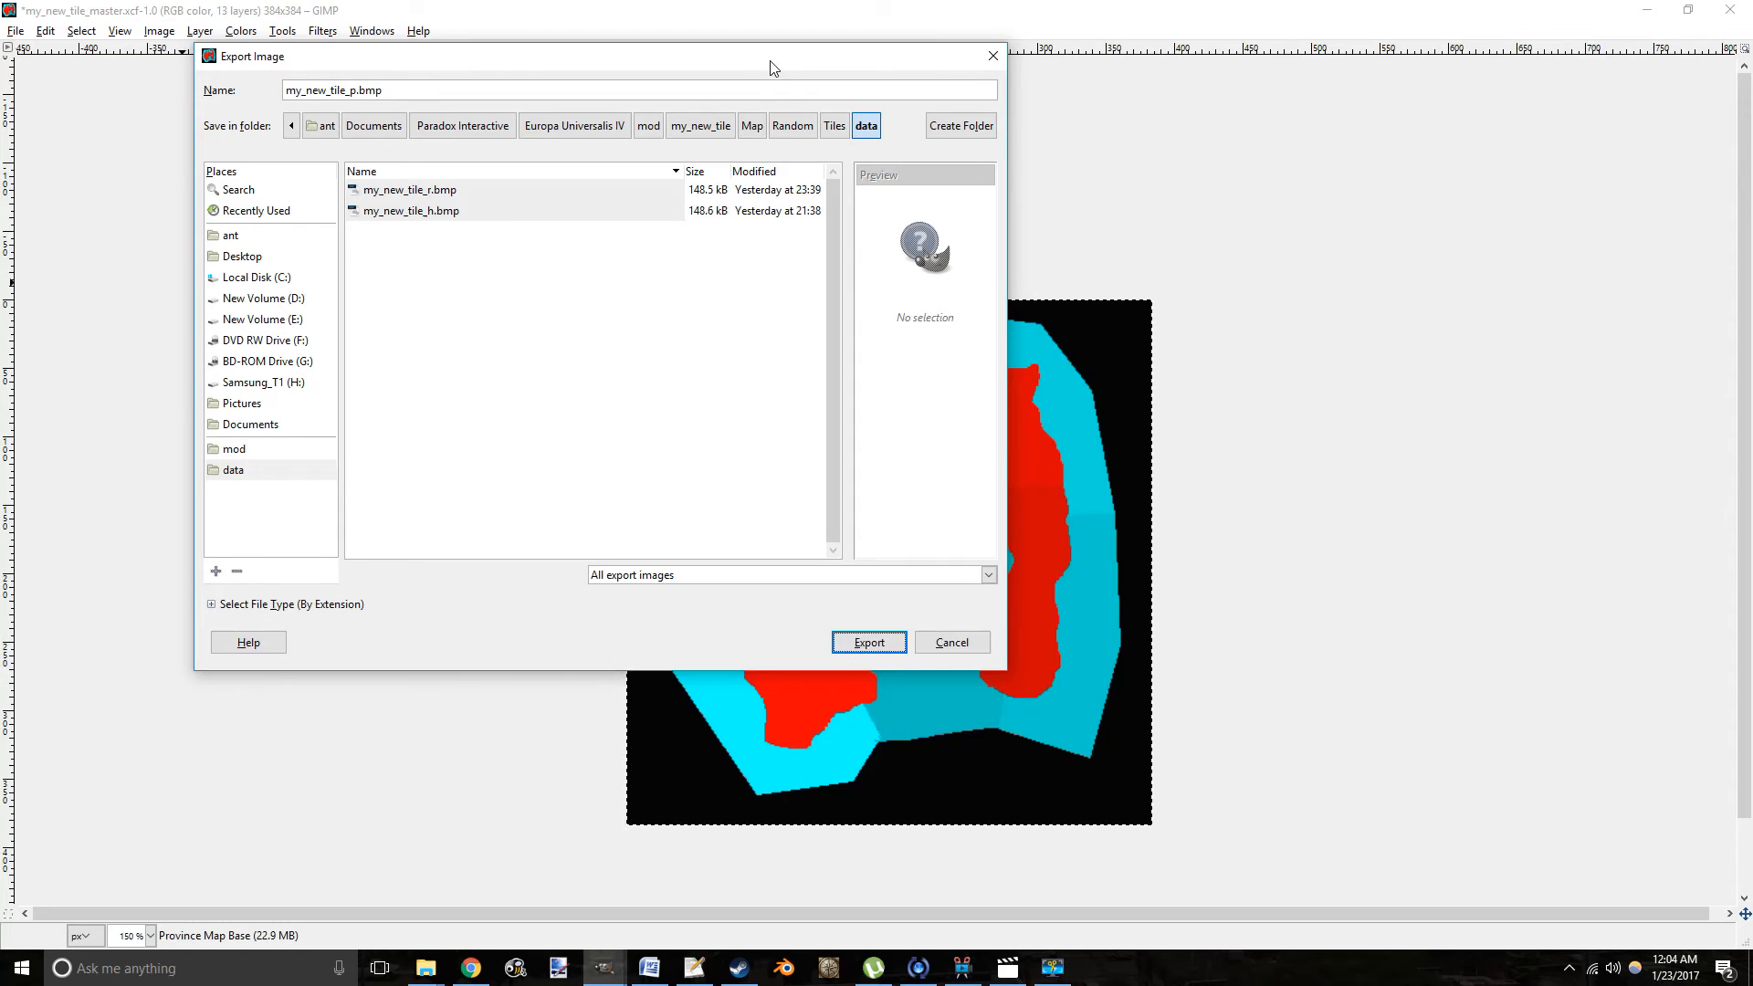
pyautogui.moveTo(772, 66); pyautogui.dragTo(677, 53)
pyautogui.click(776, 630)
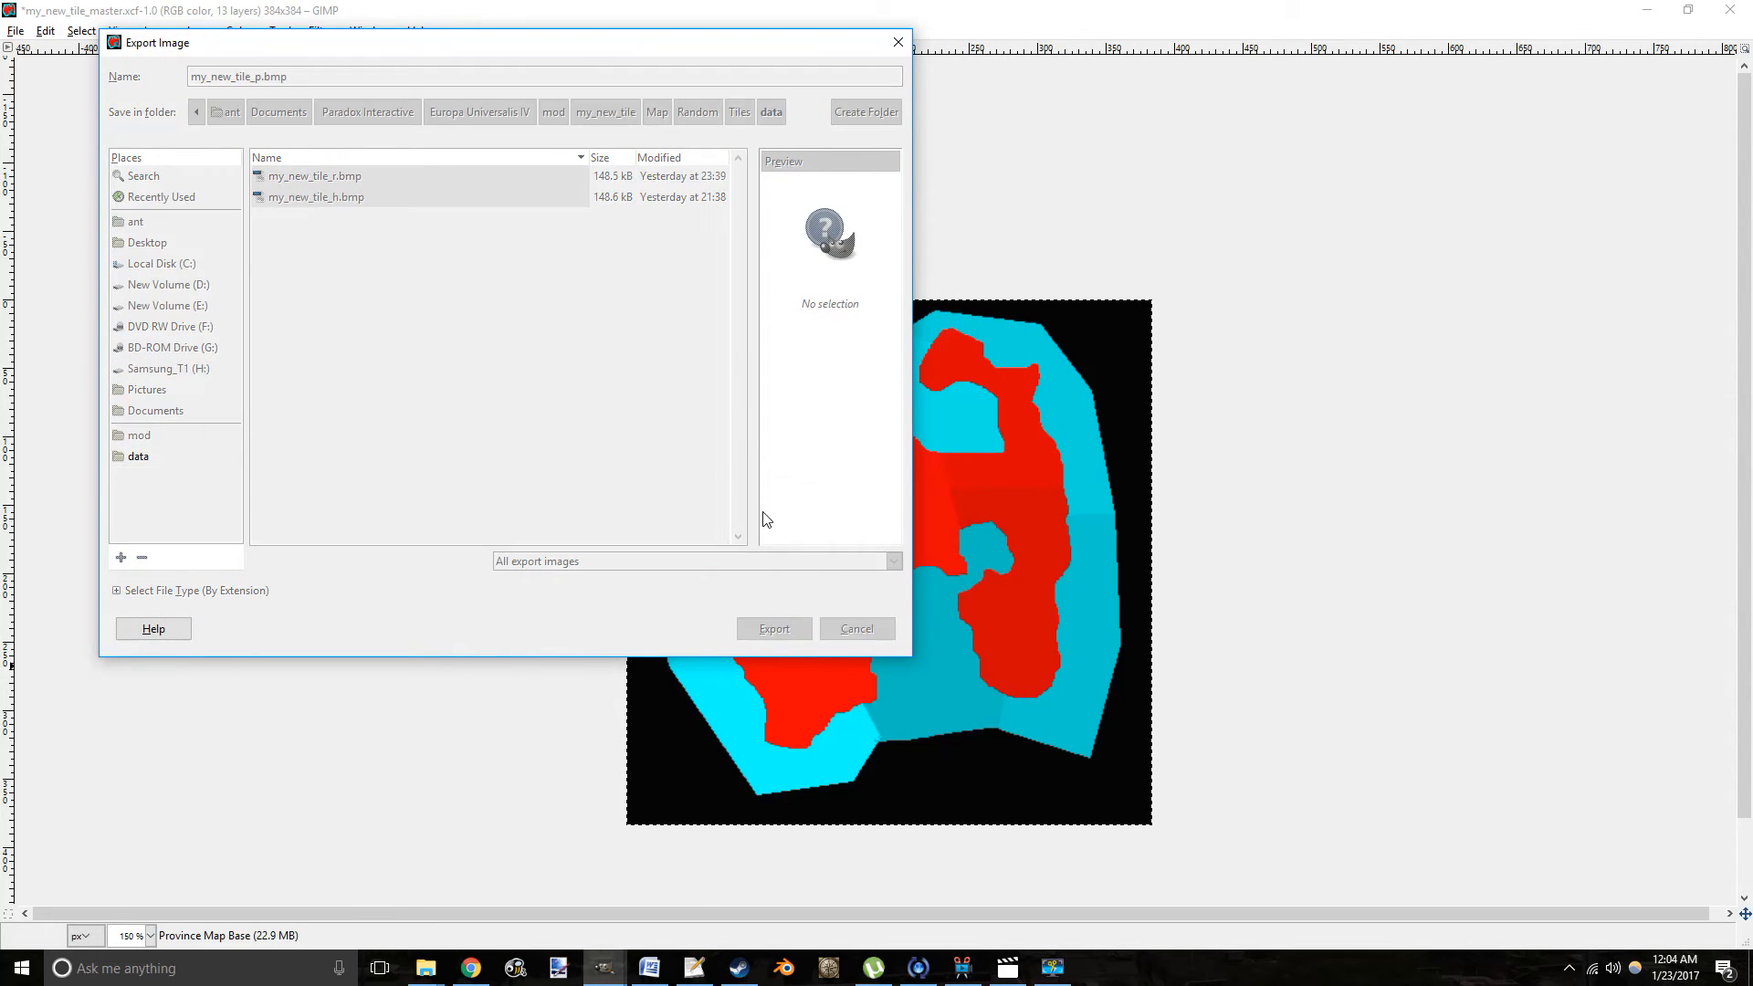
pyautogui.click(765, 495)
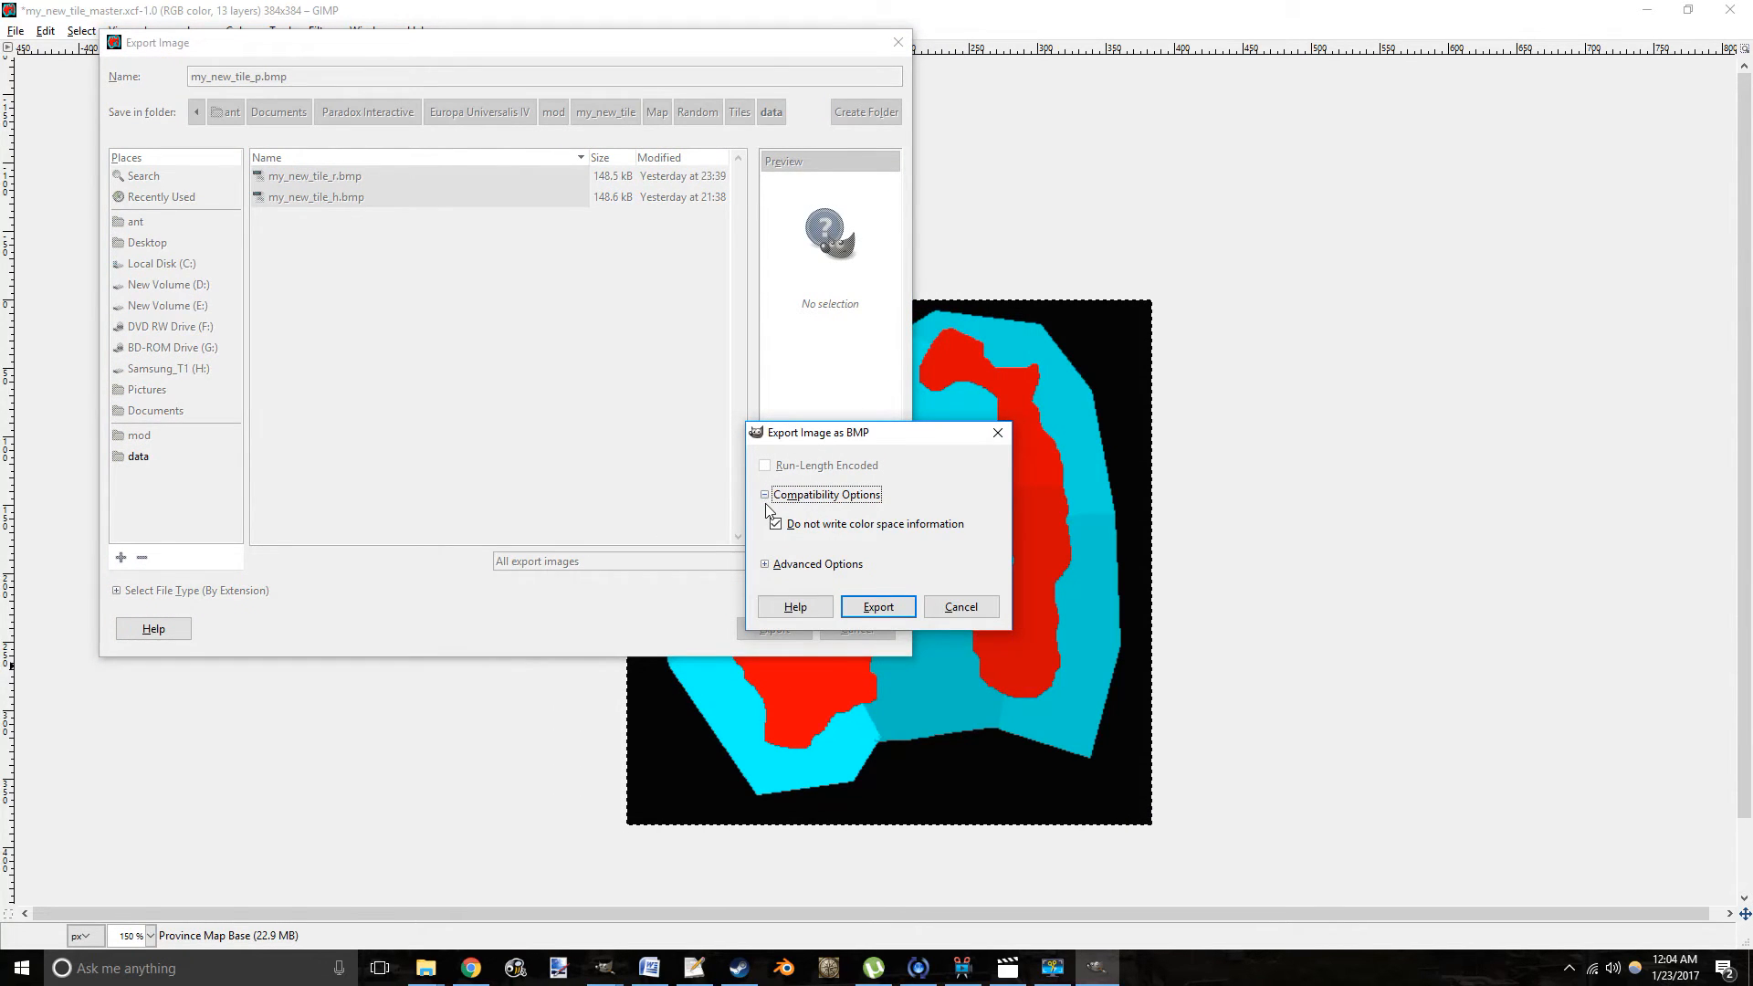
pyautogui.click(765, 565)
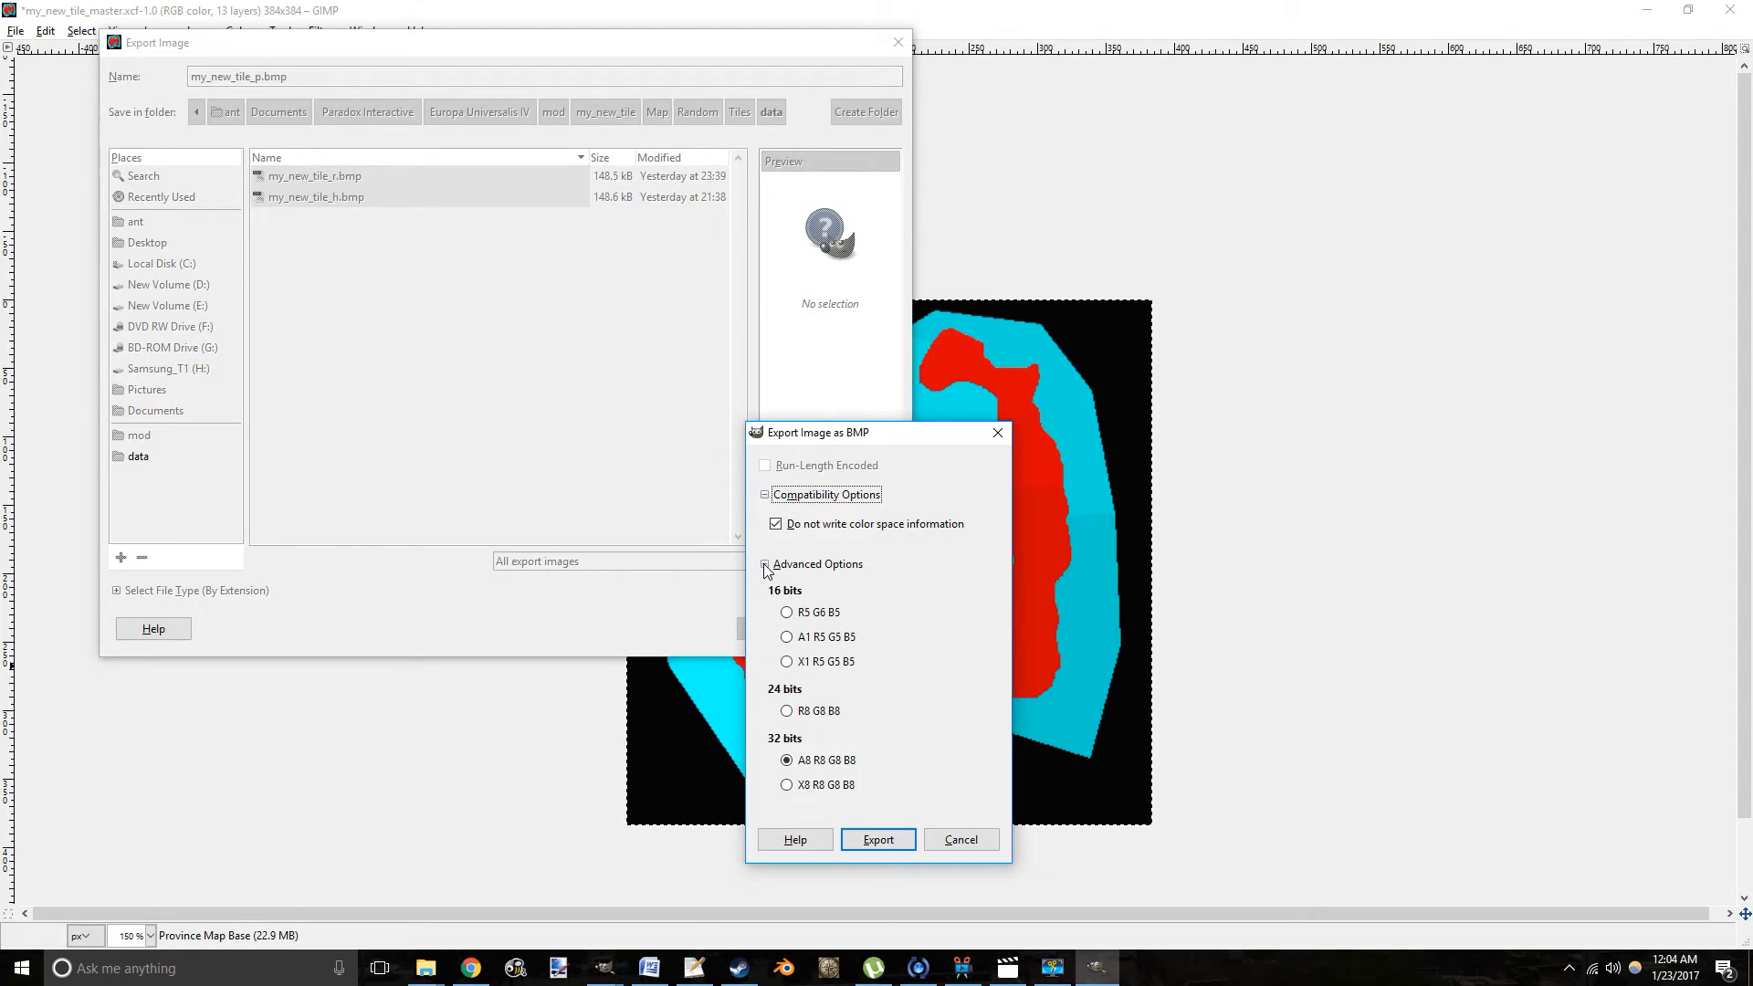
pyautogui.moveTo(831, 438); pyautogui.dragTo(801, 275)
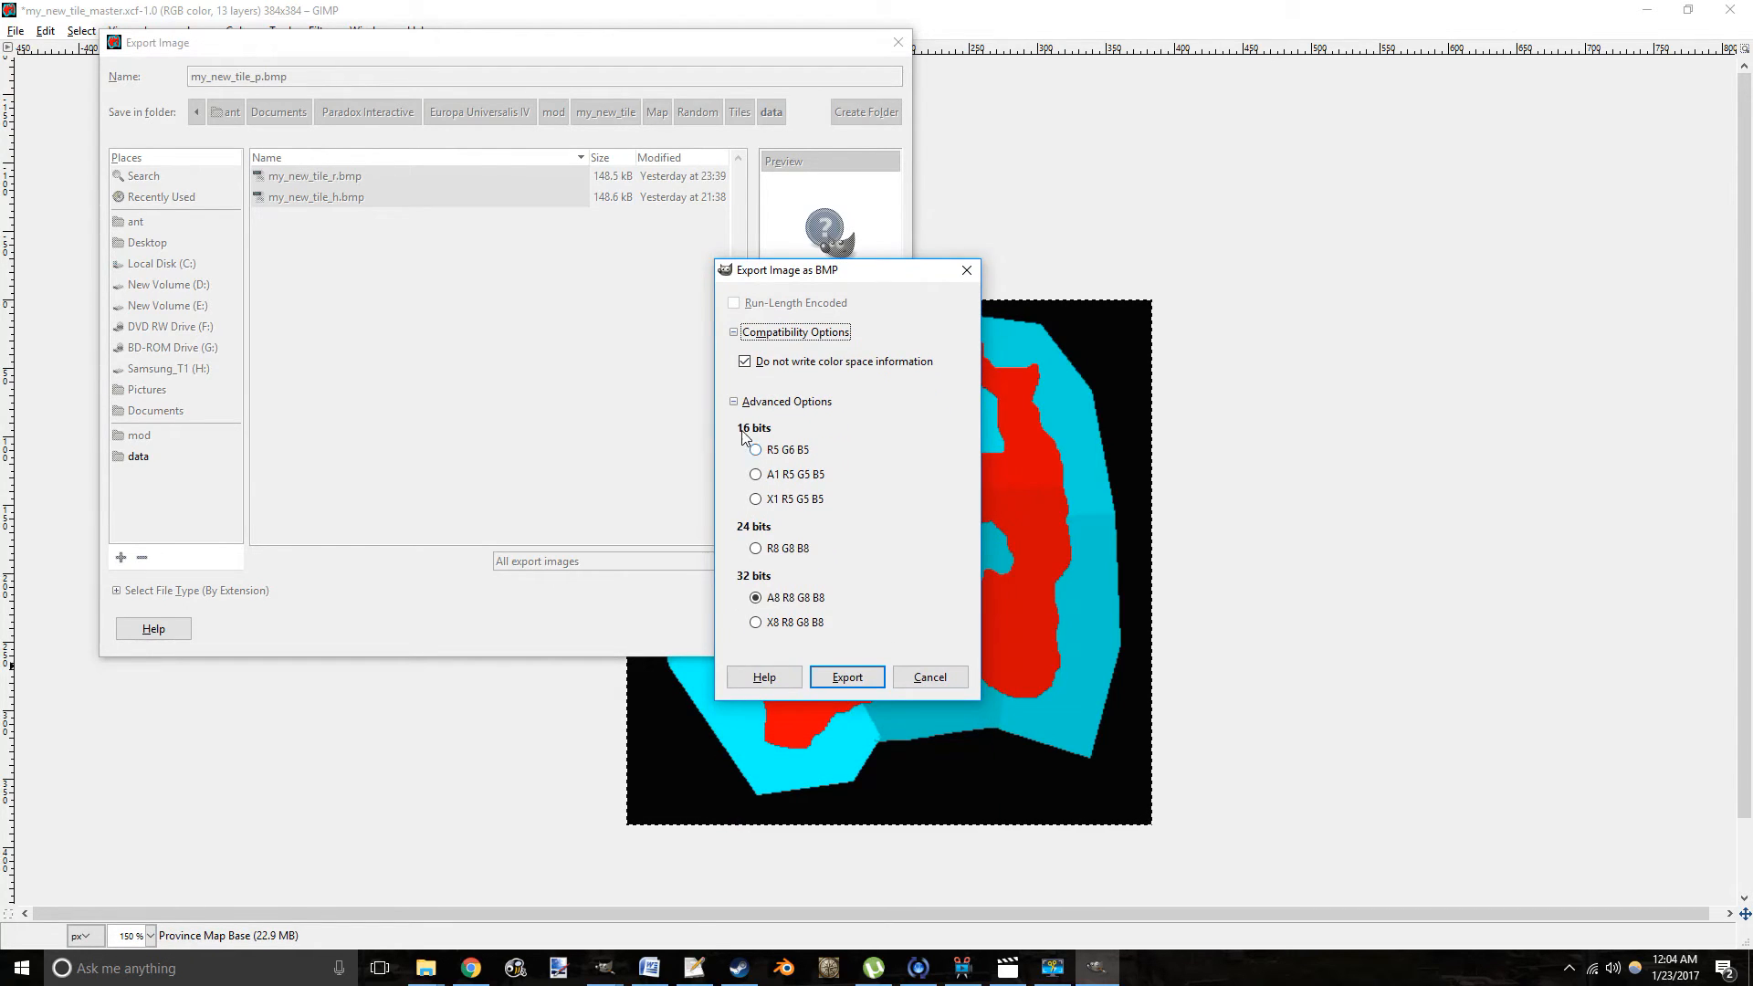
pyautogui.click(736, 403)
pyautogui.click(736, 403)
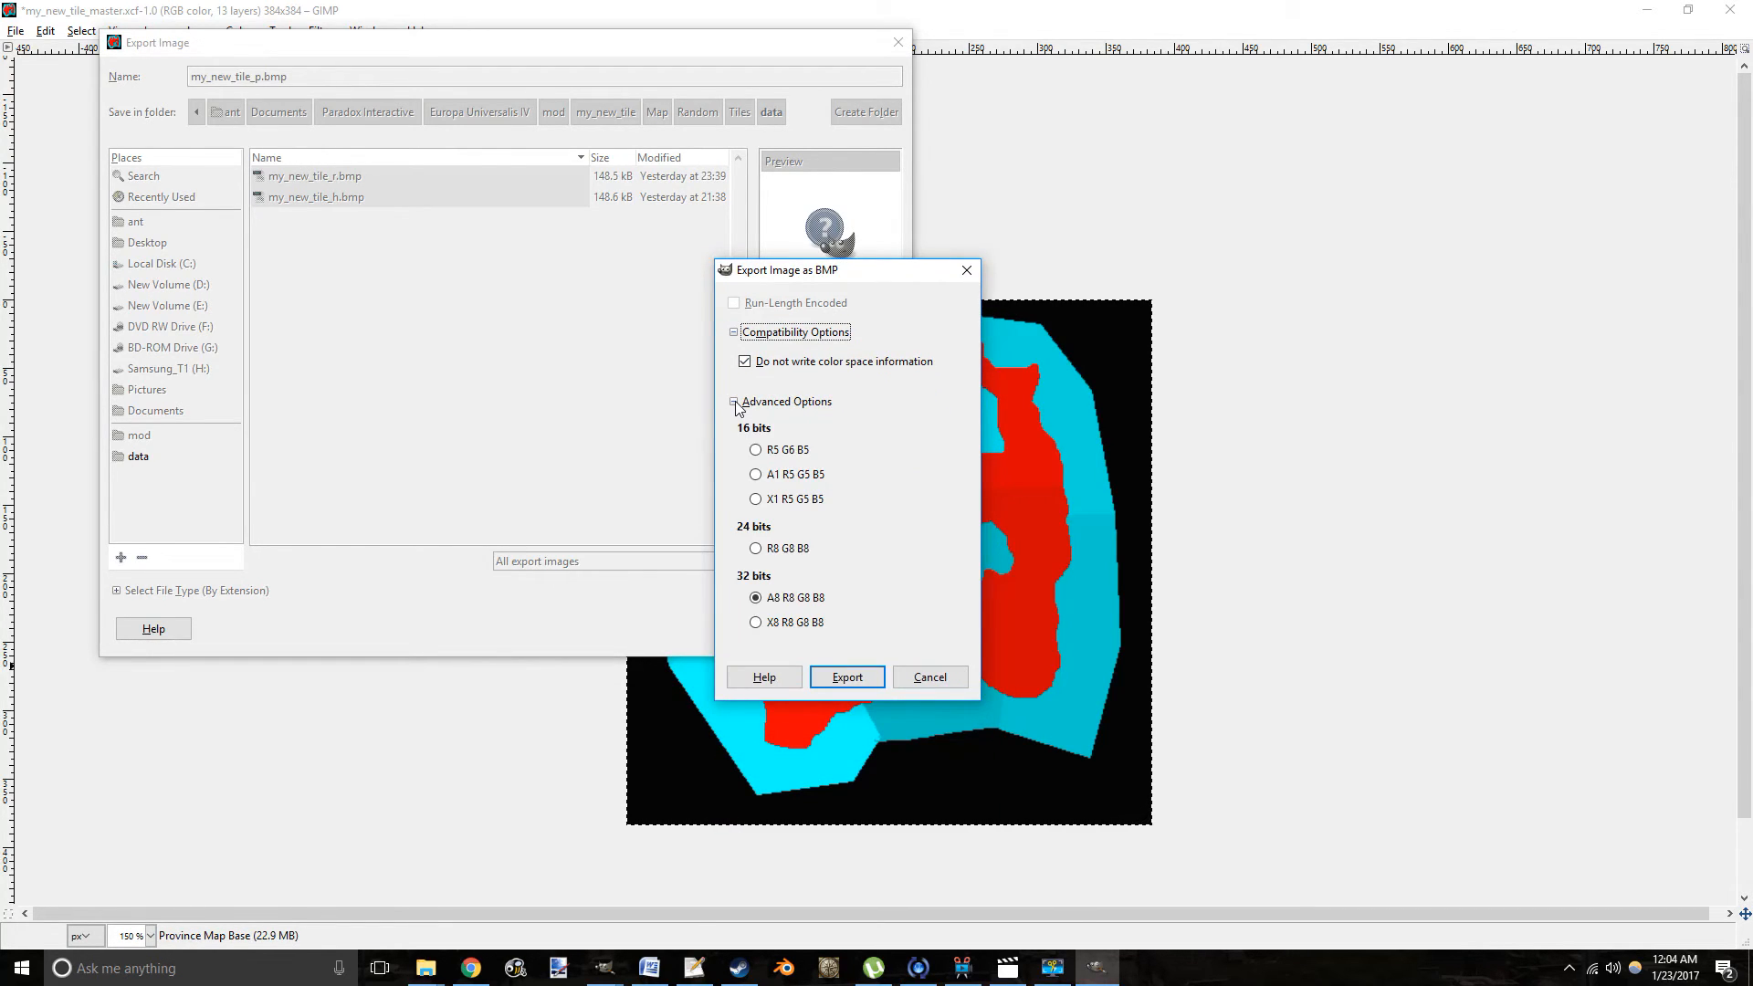
pyautogui.click(755, 548)
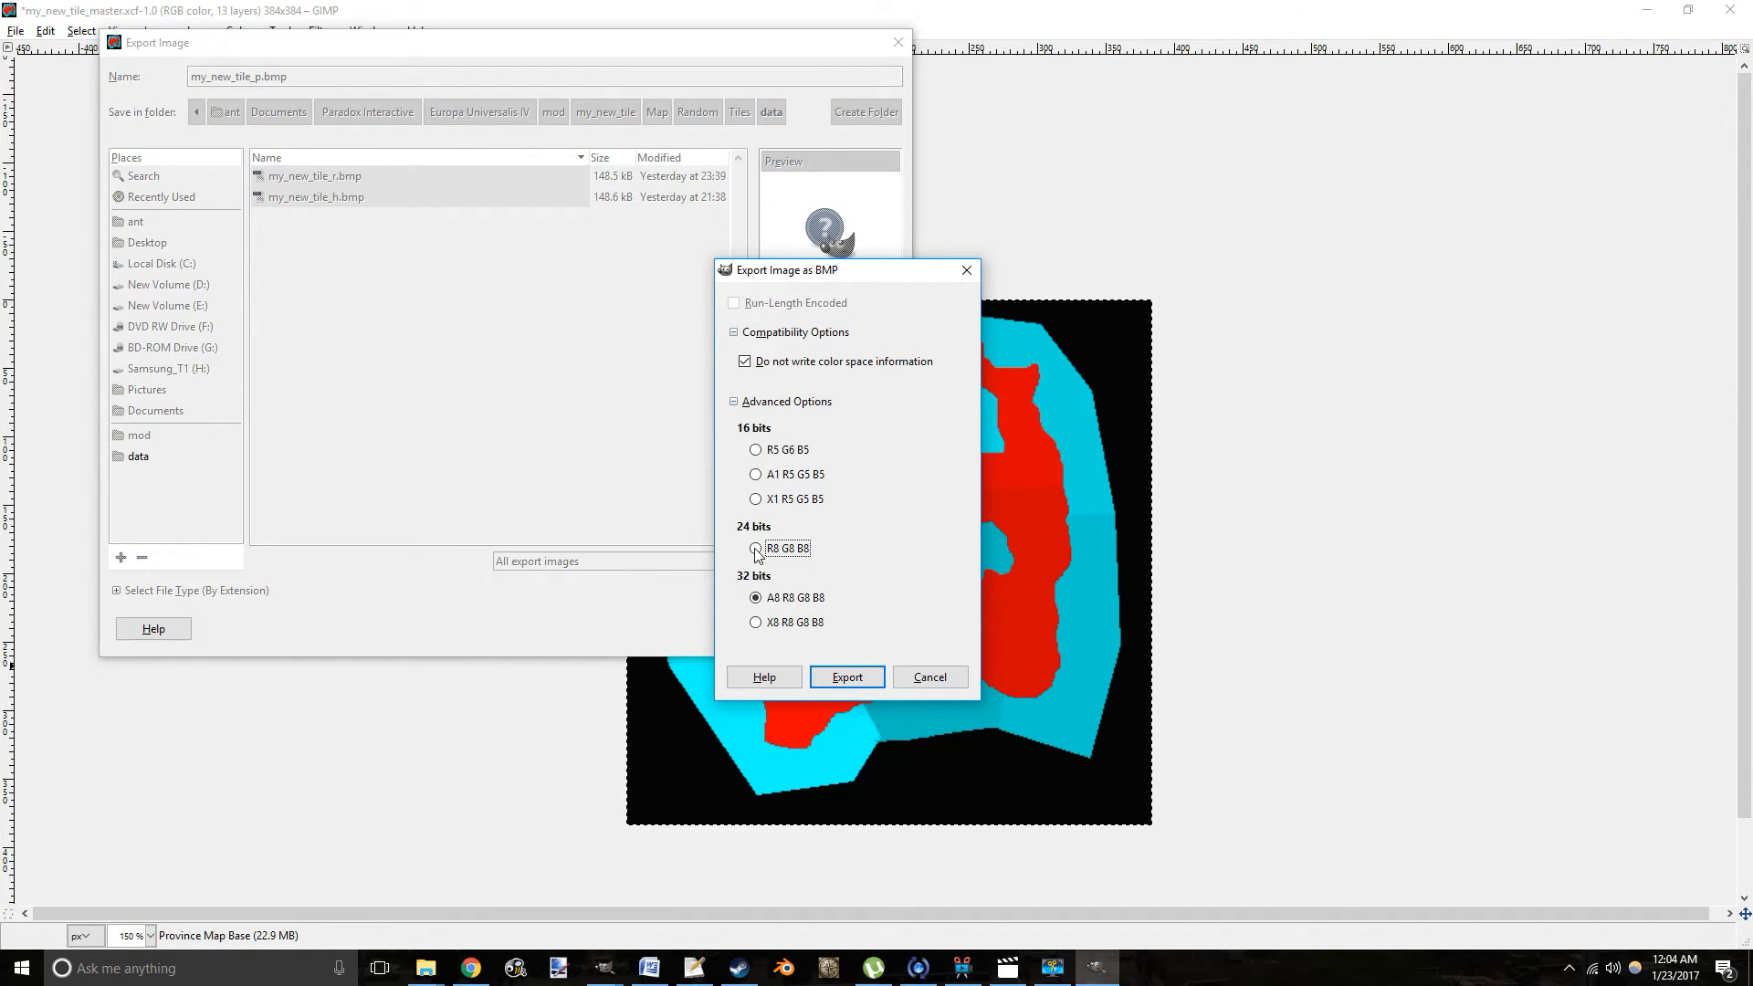
pyautogui.moveTo(816, 270); pyautogui.dragTo(636, 190)
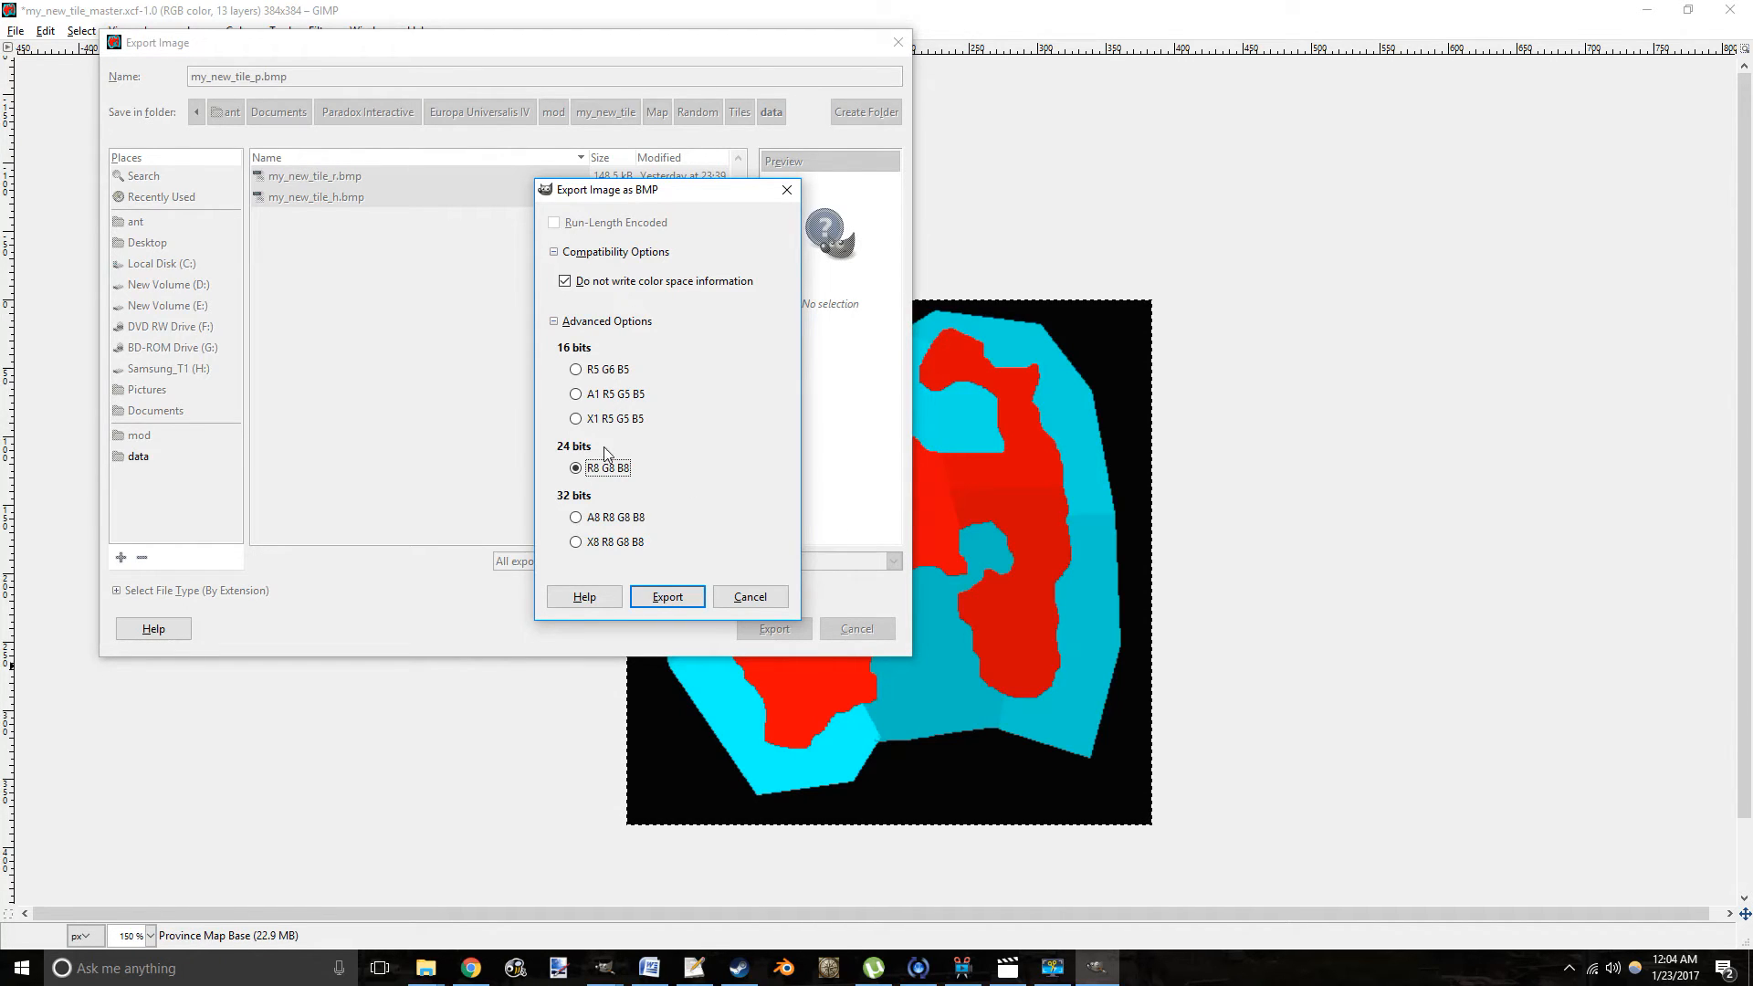
pyautogui.click(658, 600)
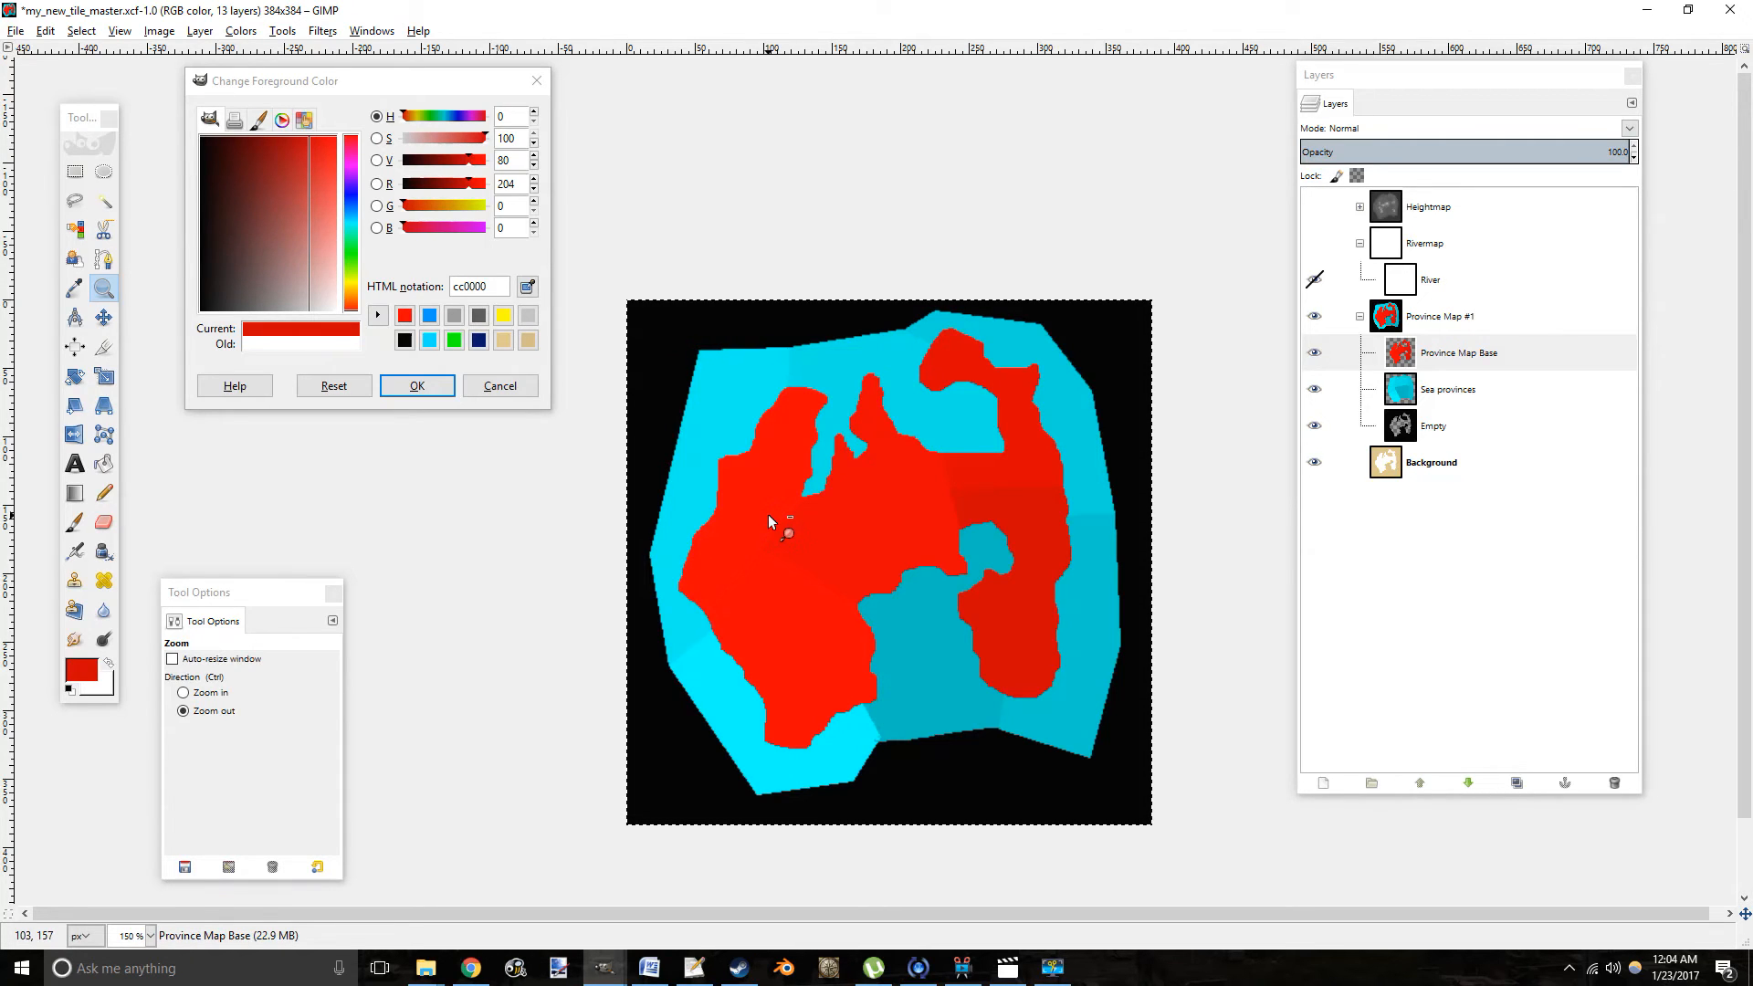
pyautogui.click(696, 969)
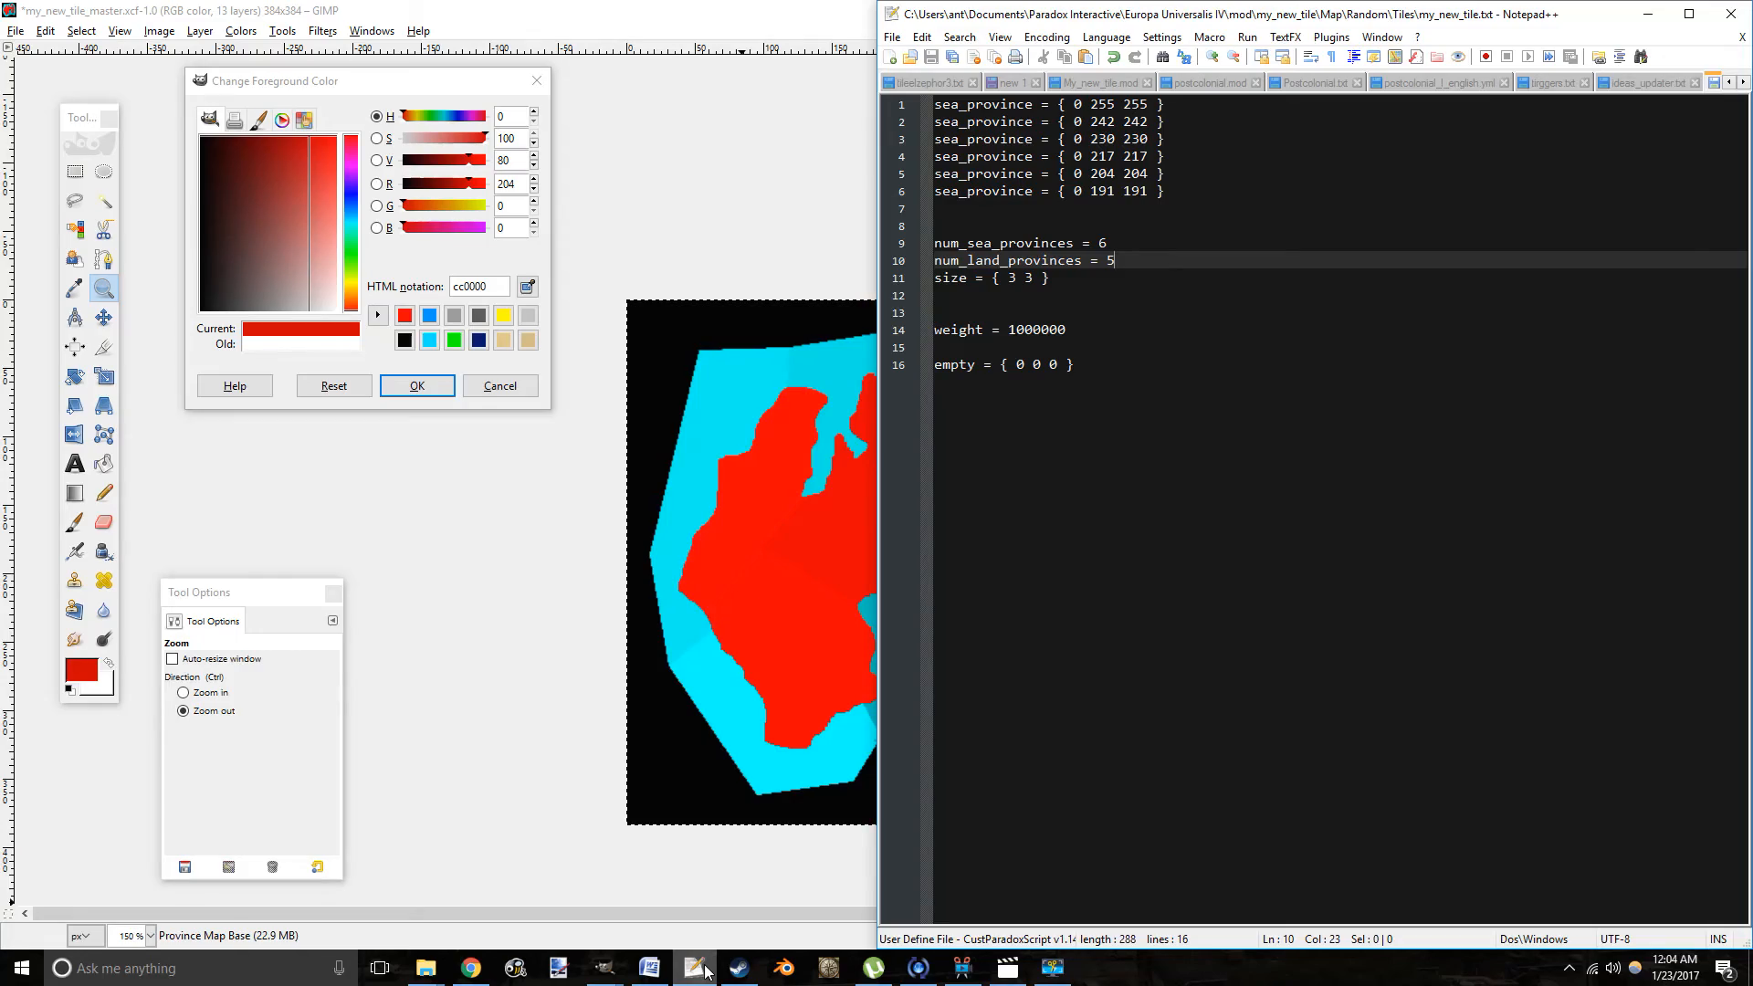
pyautogui.click(706, 972)
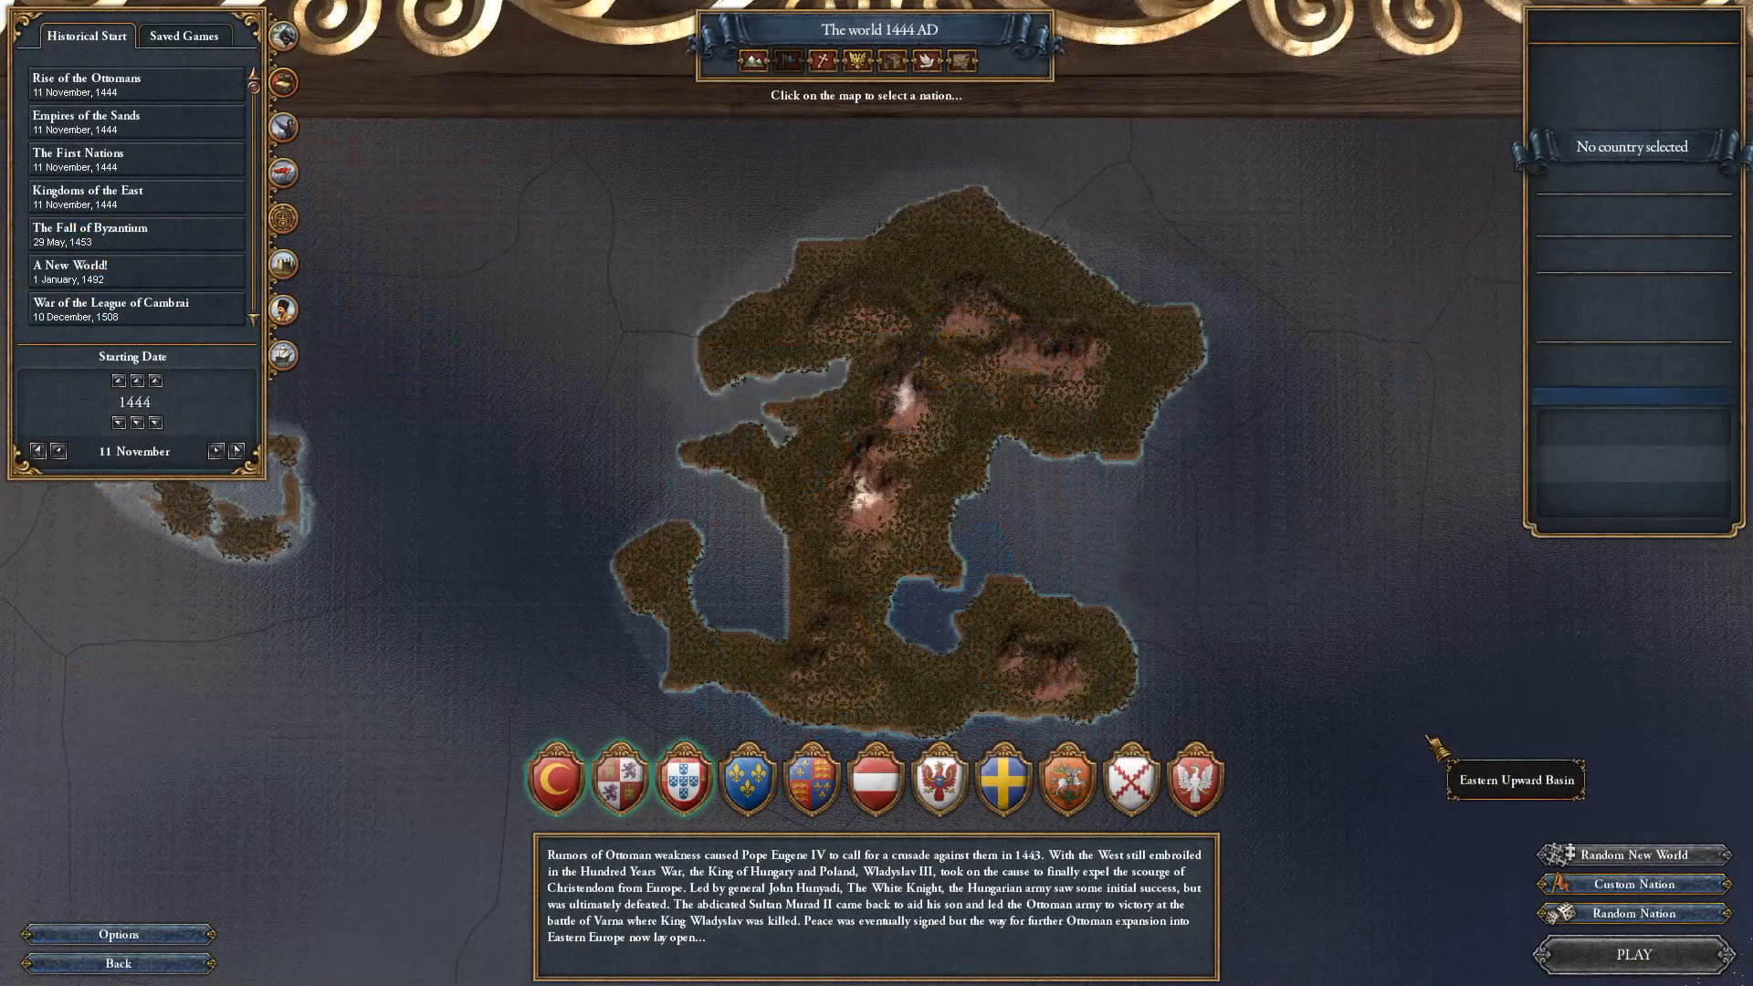
# In Europa Universalis IV, examine the generated island's coastline and its land and sea provinces on the world map.
pyautogui.moveTo(1398, 717); pyautogui.dragTo(1276, 638)
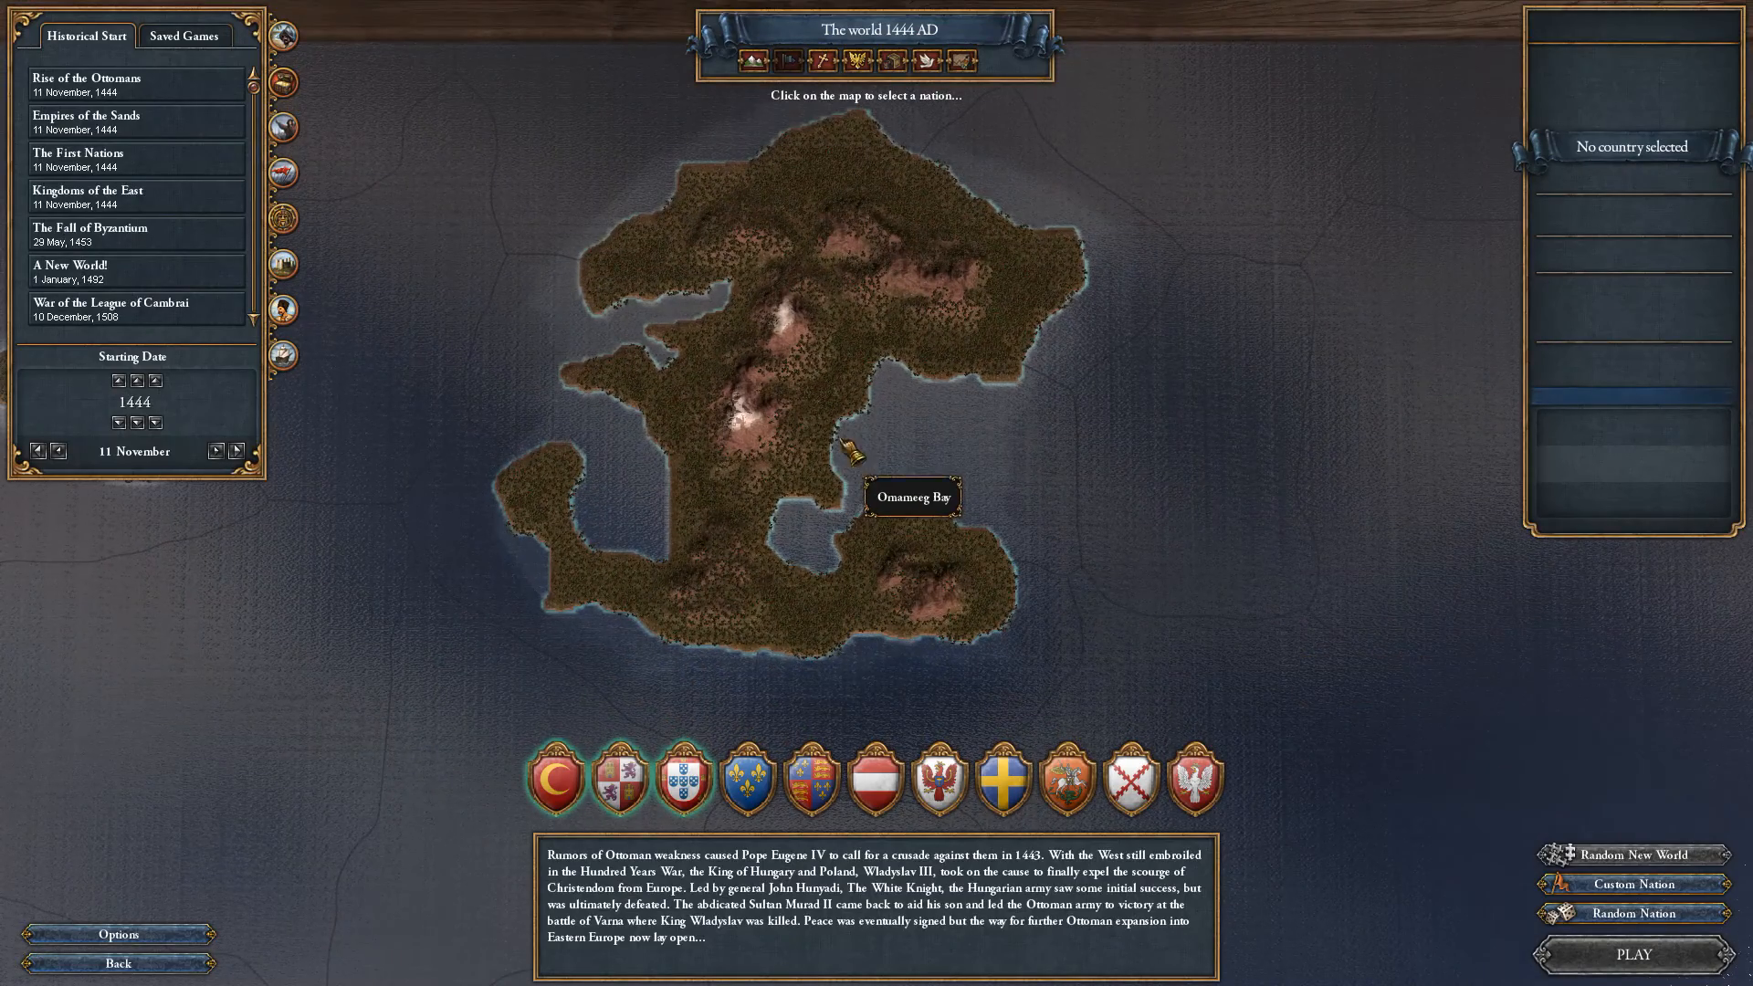
pyautogui.scroll(5, 833, 466)
pyautogui.scroll(-5, 828, 399)
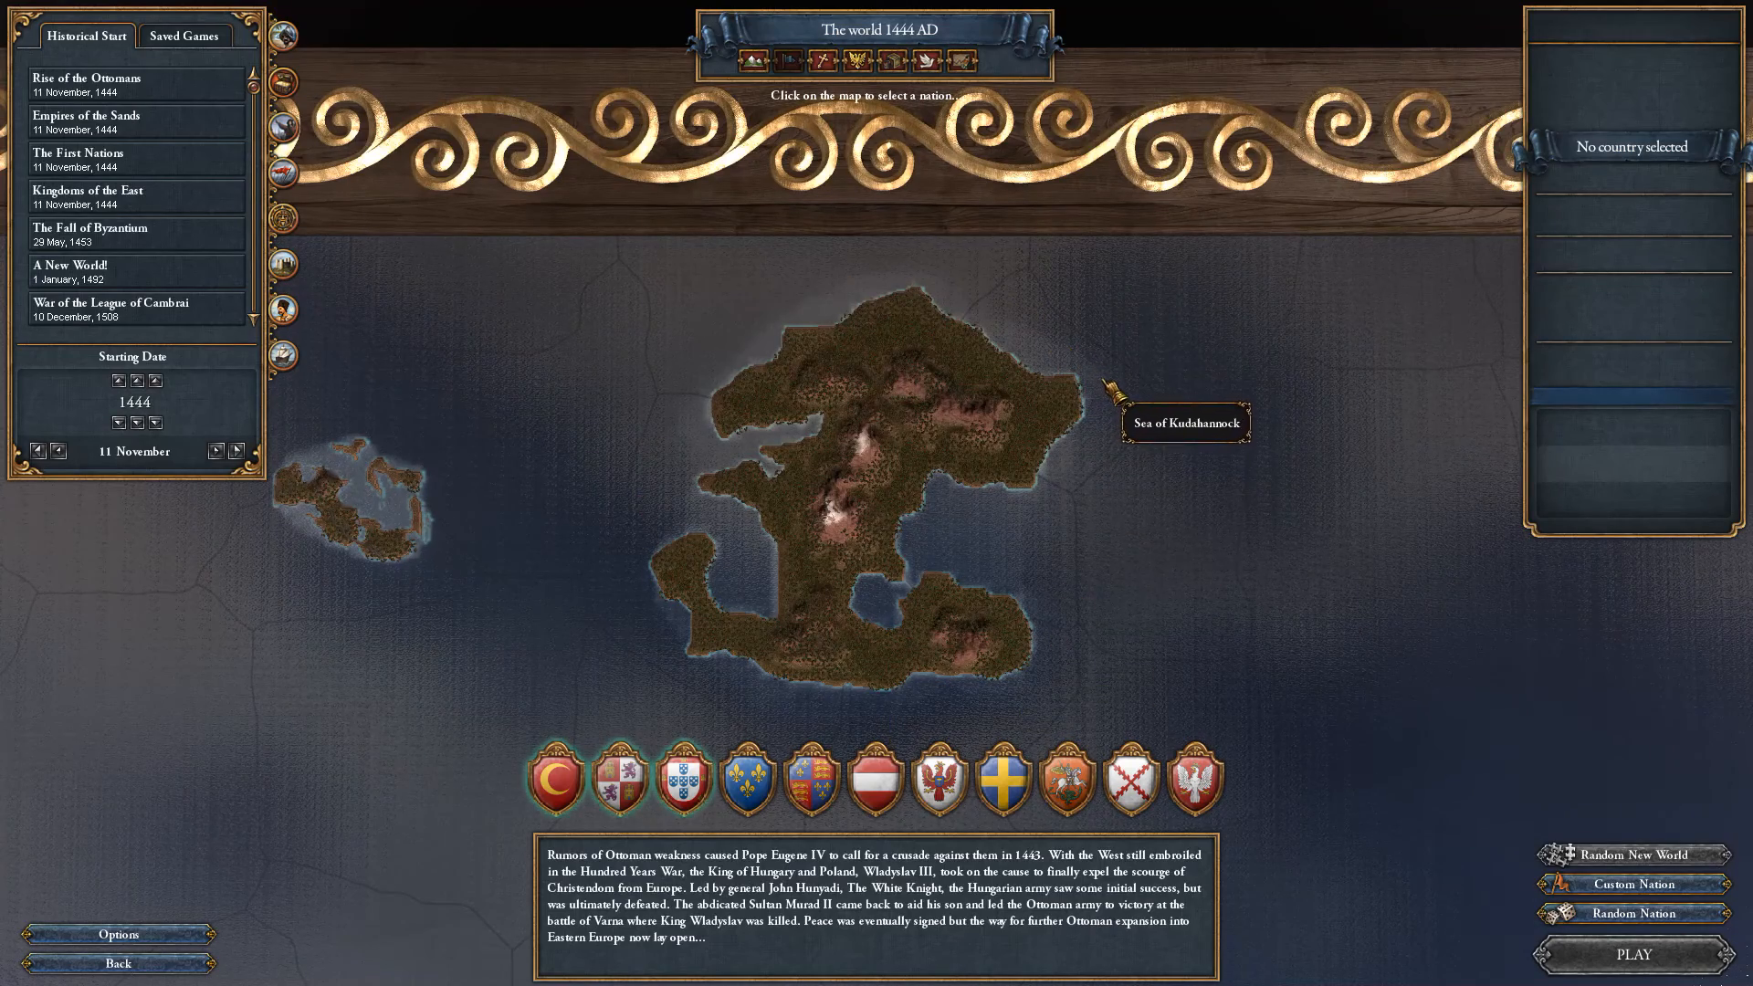
pyautogui.moveTo(1113, 385); pyautogui.dragTo(1086, 335)
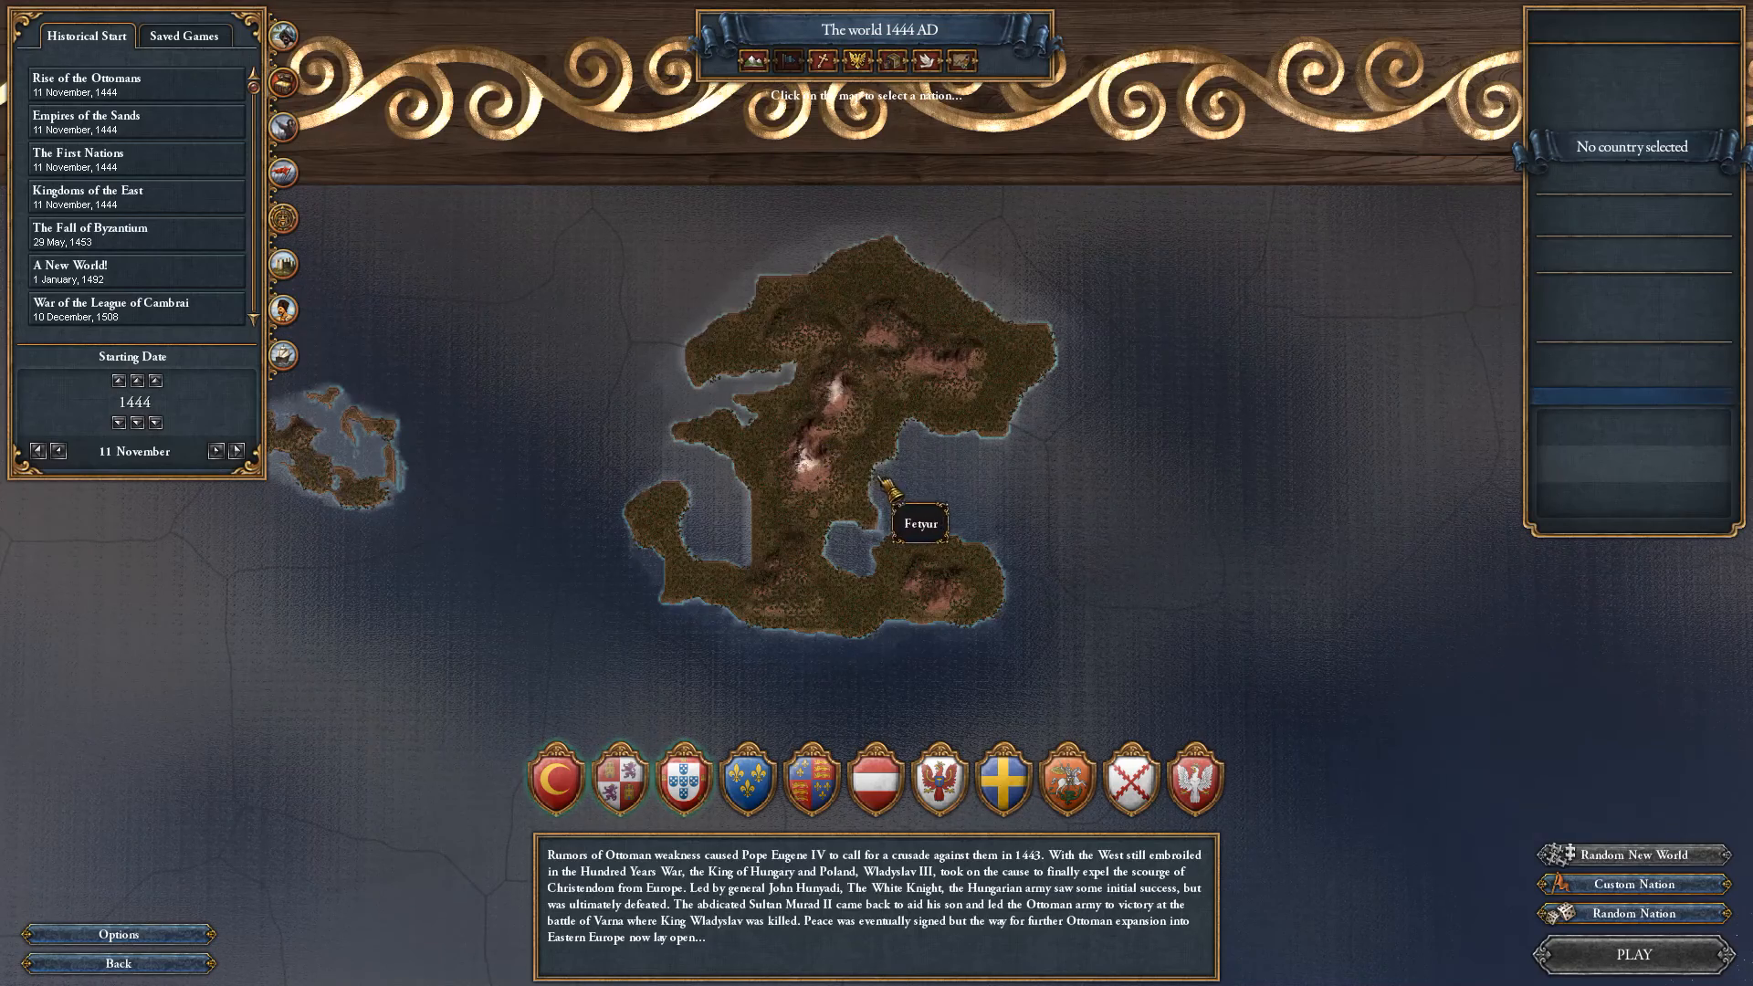
pyautogui.scroll(3, 855, 590)
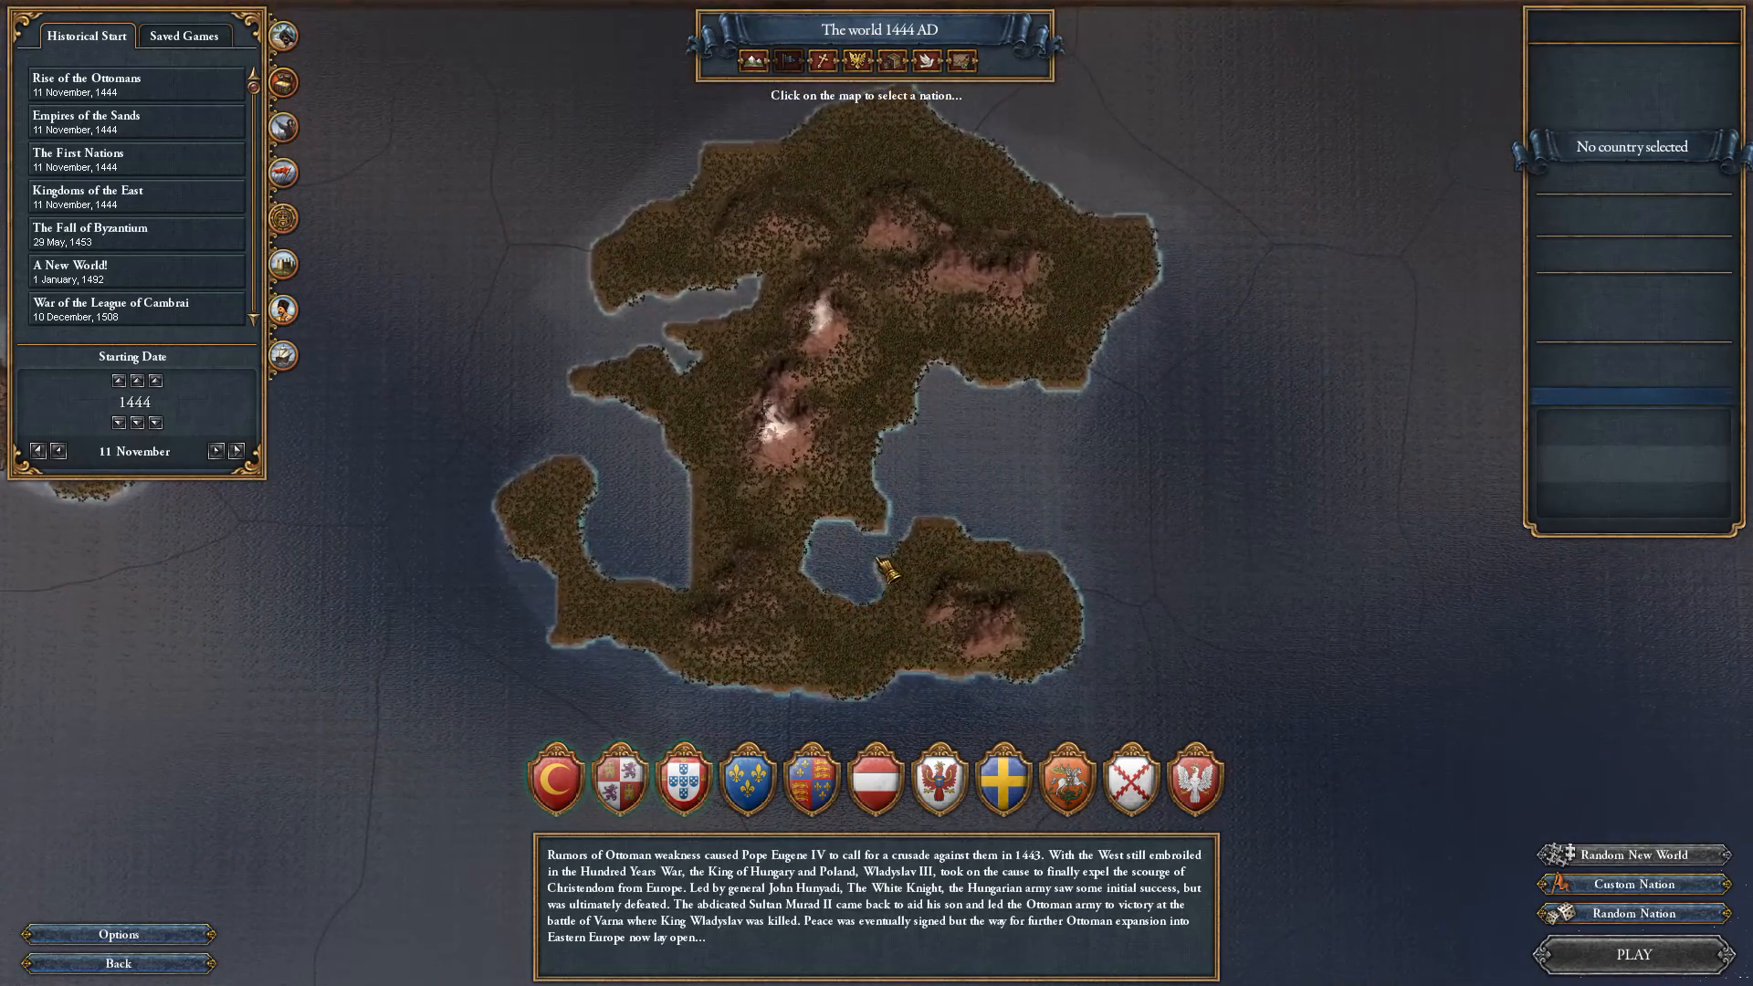
pyautogui.scroll(-3, 890, 544)
pyautogui.scroll(1, 890, 529)
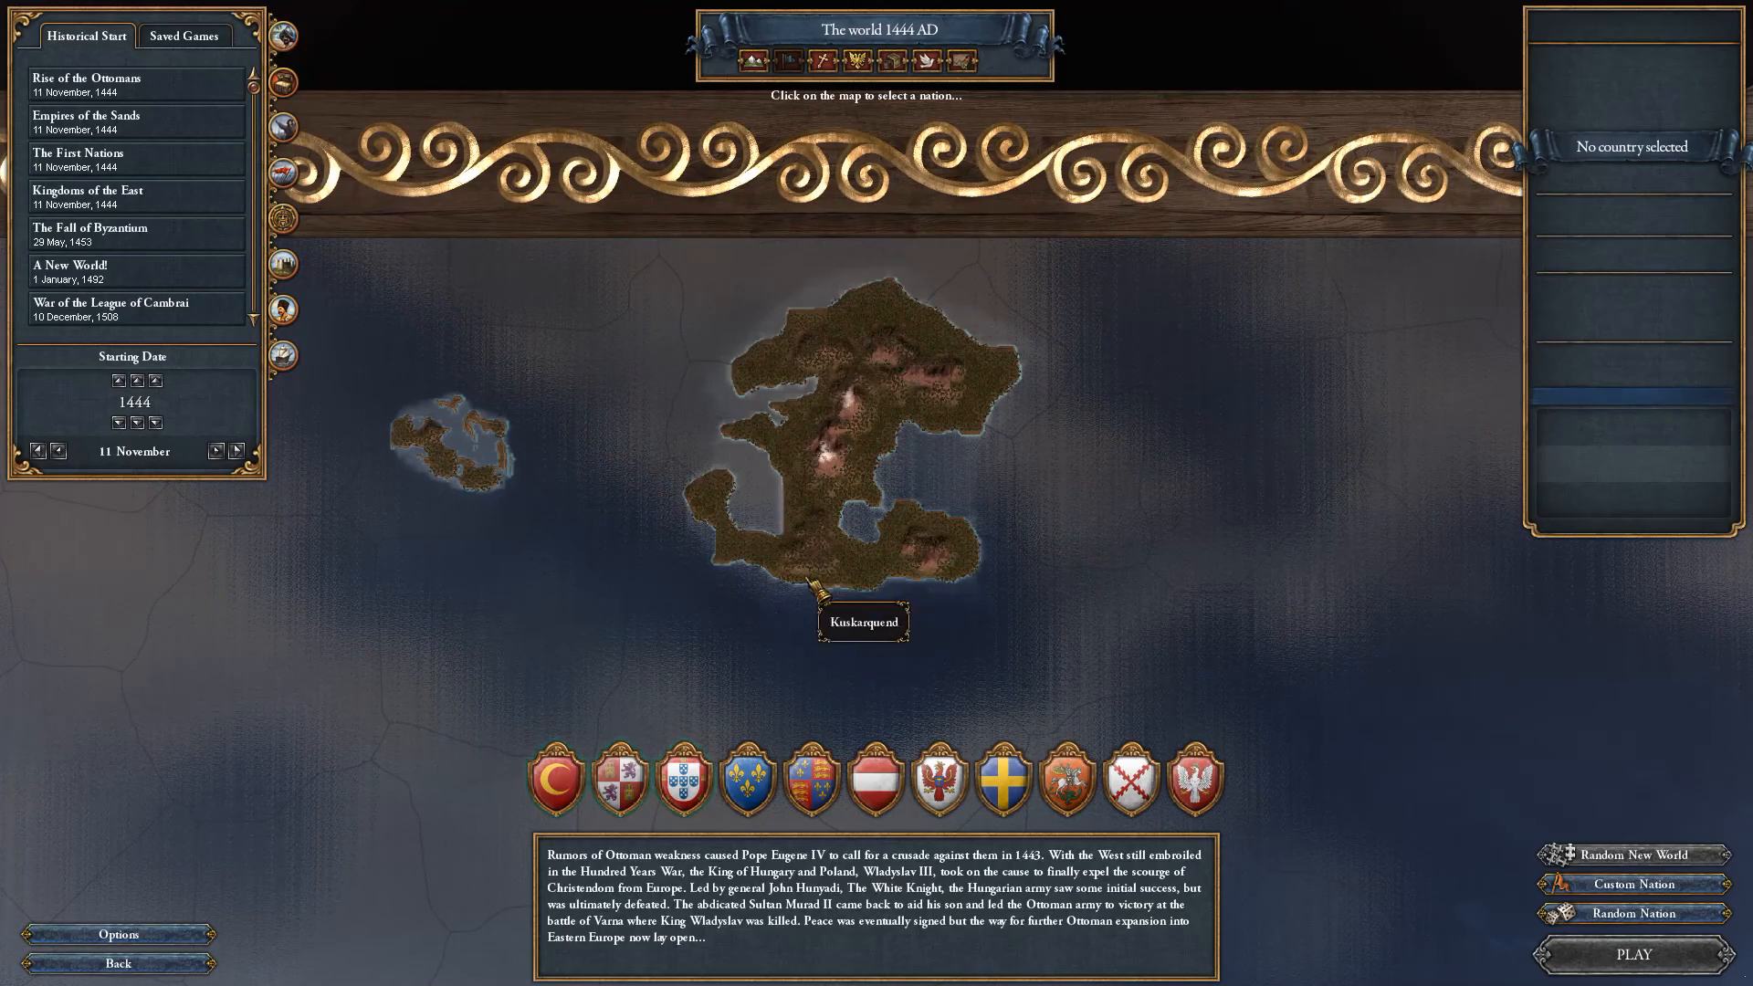
pyautogui.scroll(2, 874, 481)
# Compare the in-game island's shape and orientation with the preview of the my_new_tile_master.xcf image.
pyautogui.press('super')
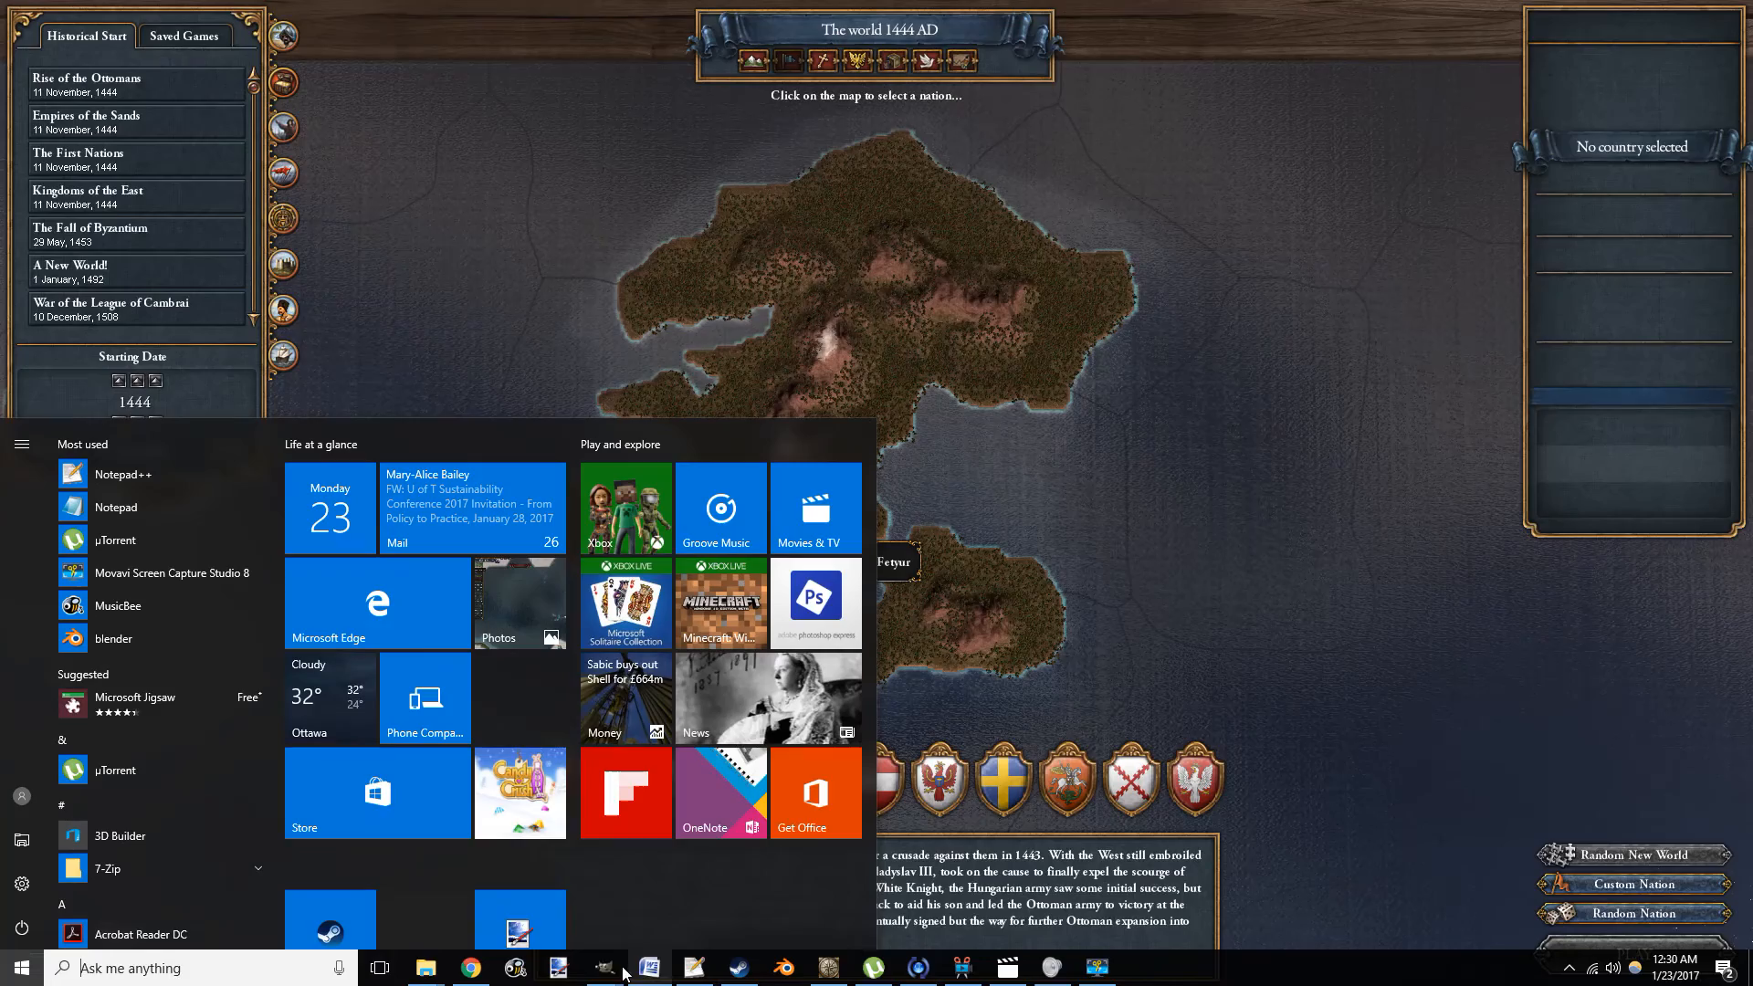
pyautogui.moveTo(604, 970)
pyautogui.moveTo(470, 895)
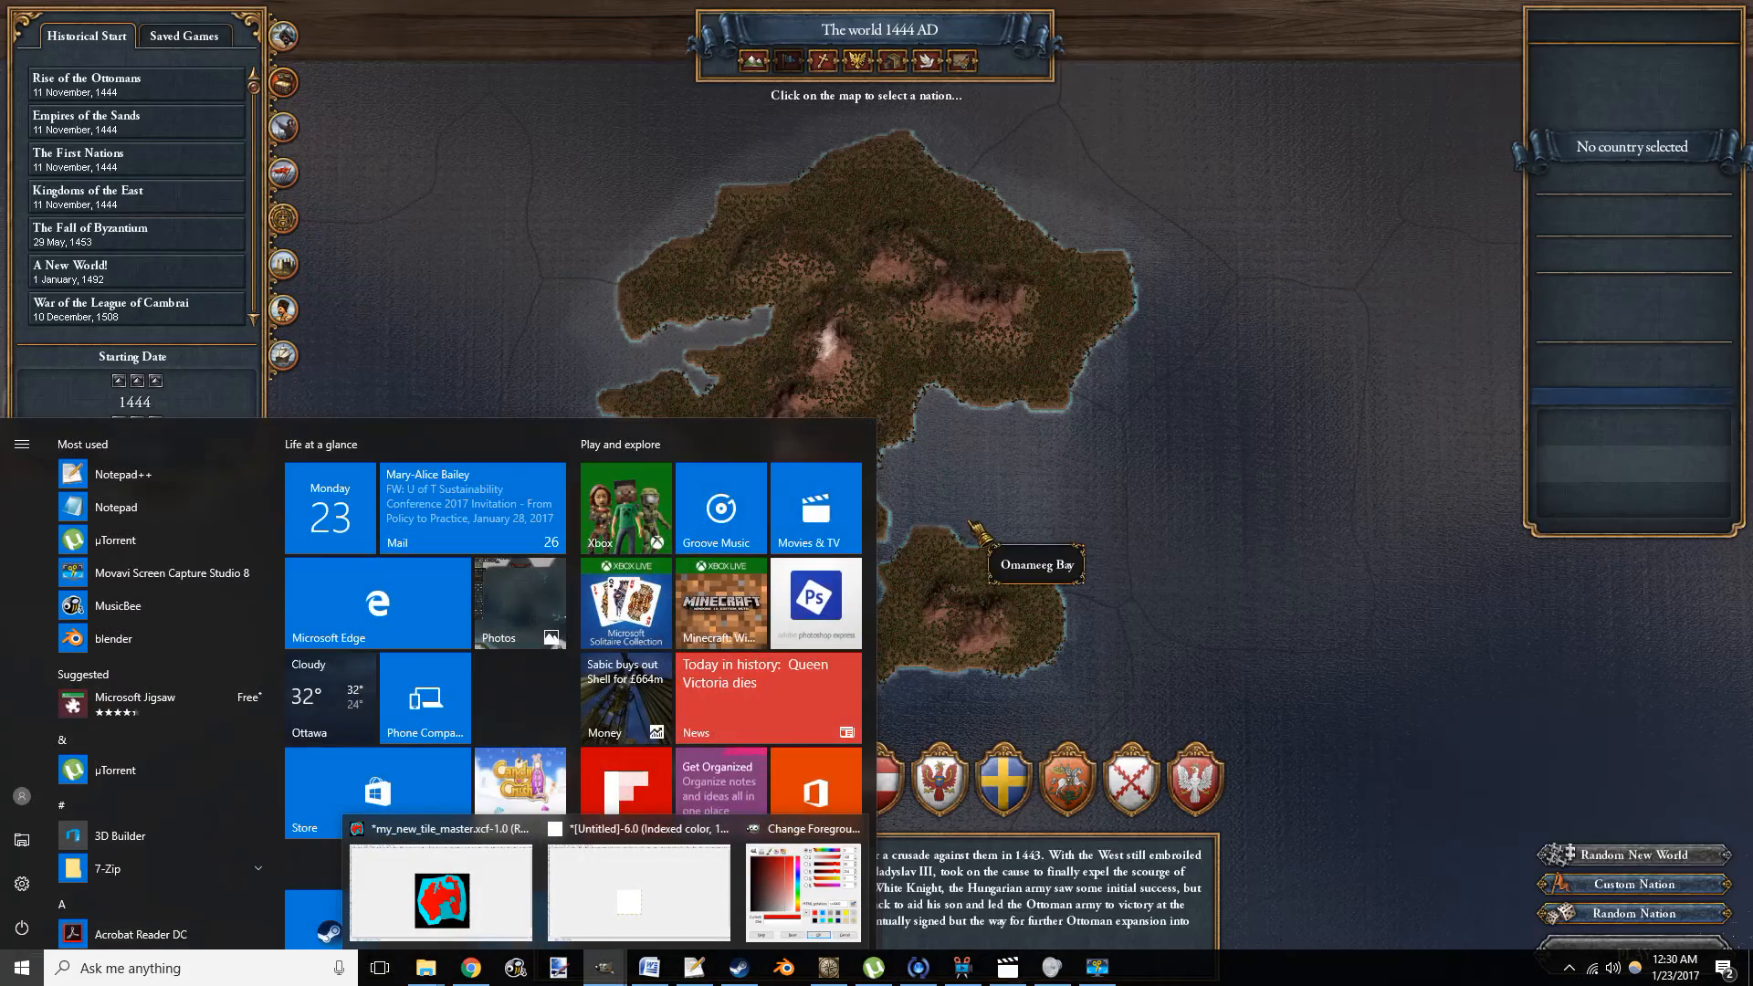
pyautogui.moveTo(972, 527); pyautogui.dragTo(1038, 481)
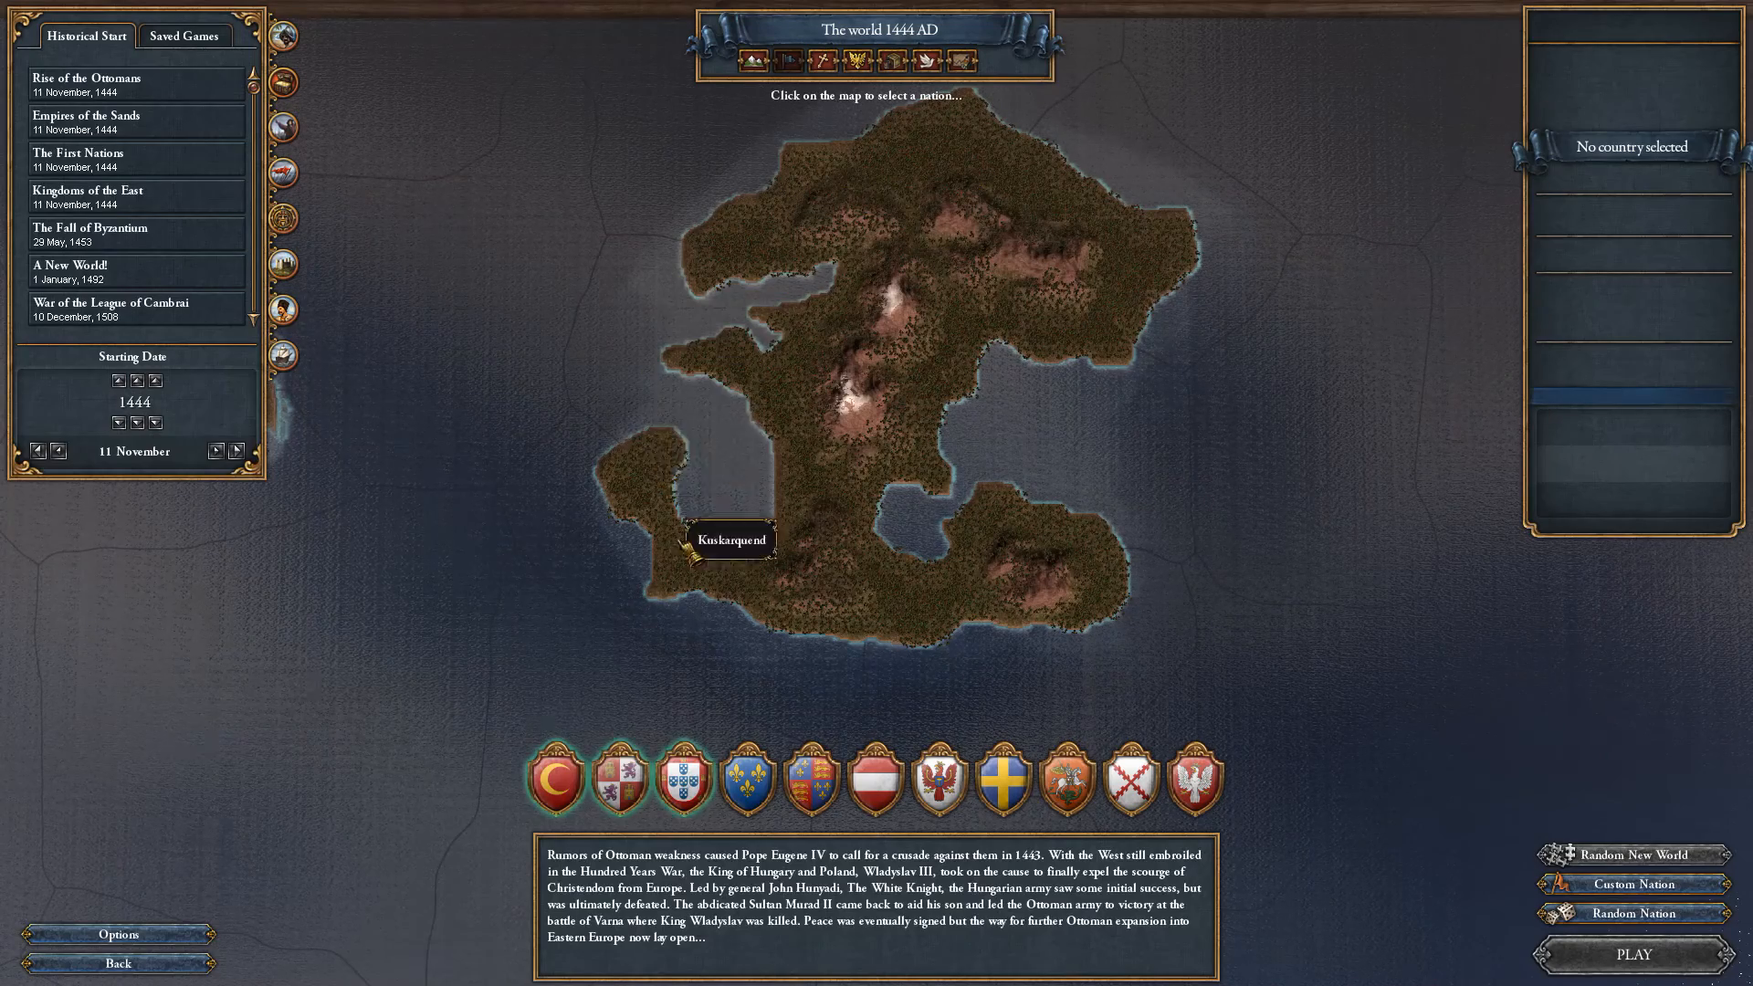
pyautogui.press('super')
pyautogui.moveTo(603, 967)
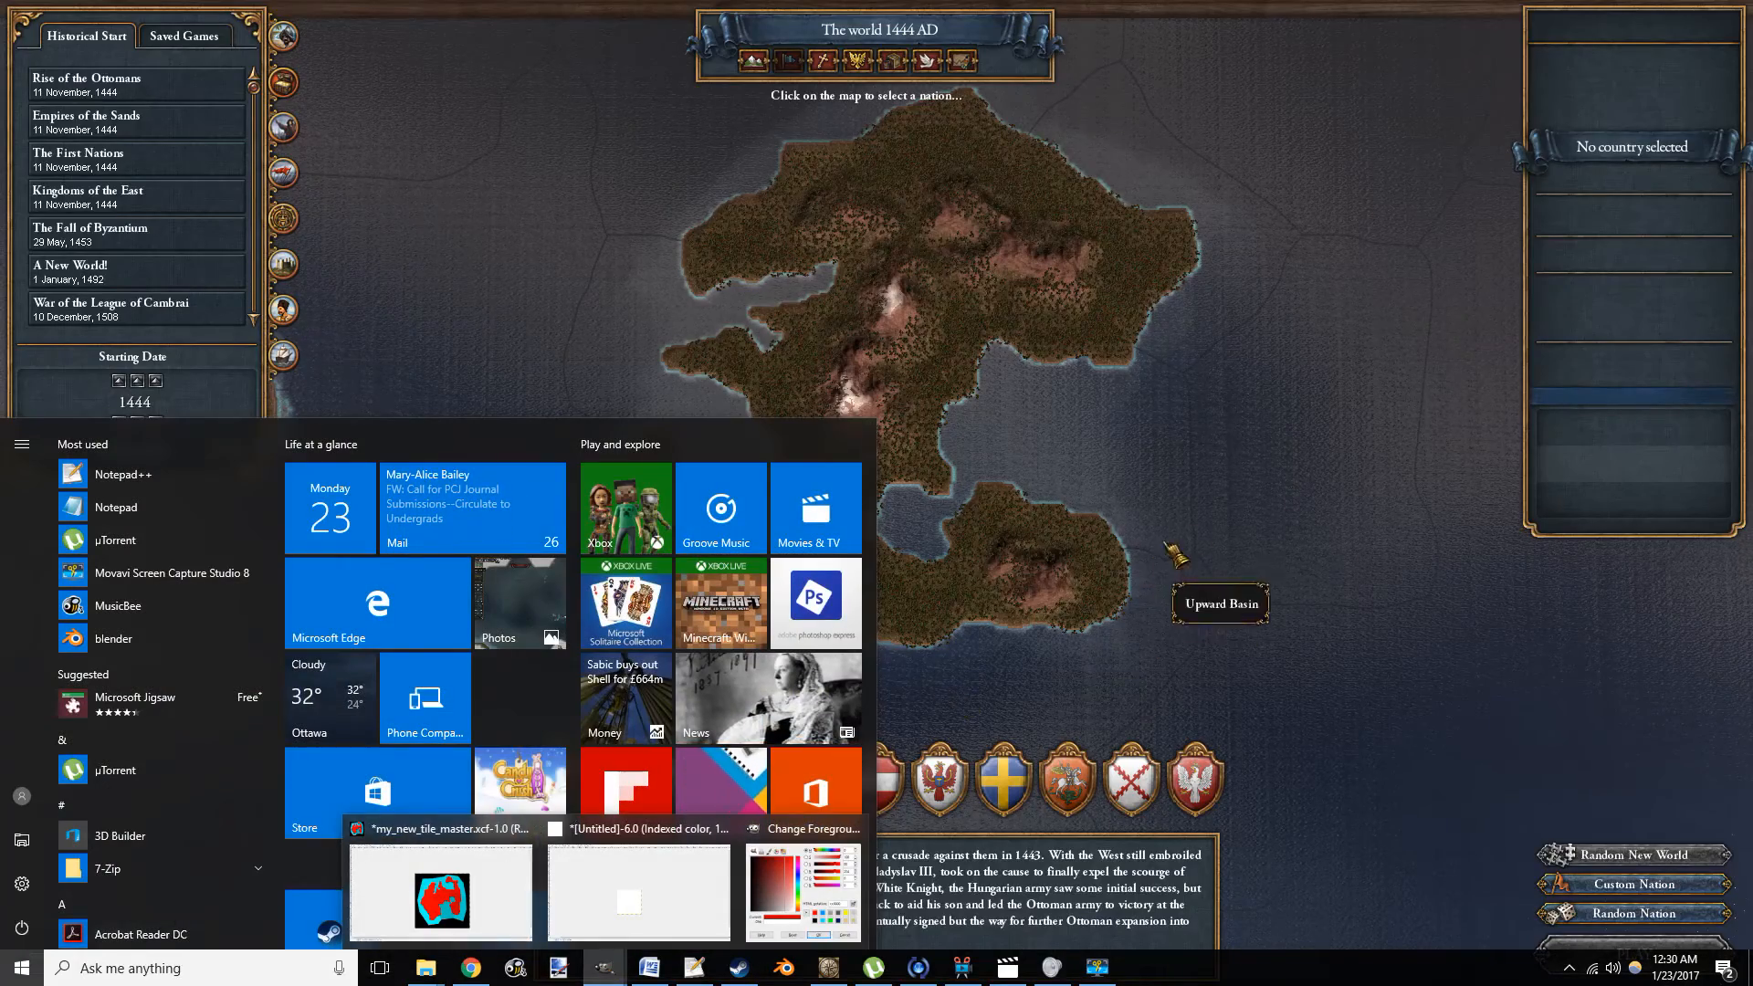
pyautogui.click(1178, 620)
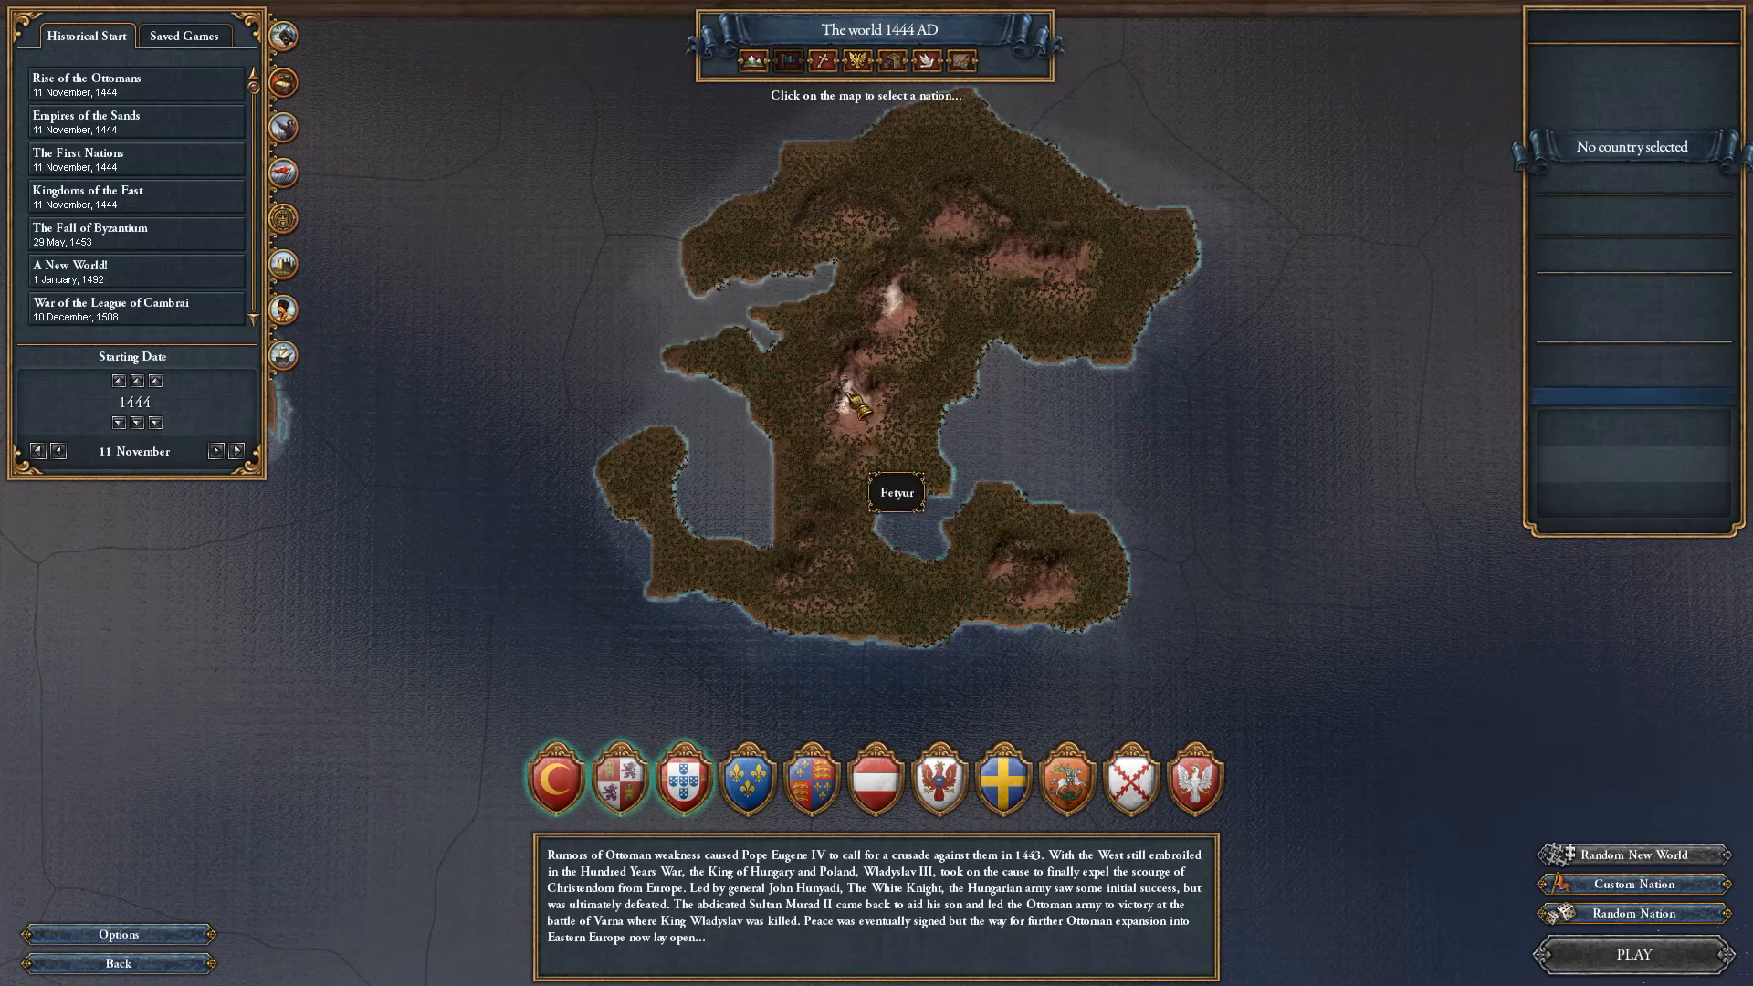
# Examine the mountains and terrain of the Fetyur, Ittkyt and Kudahannock provinces up close on the game map.
pyautogui.scroll(2, 881, 488)
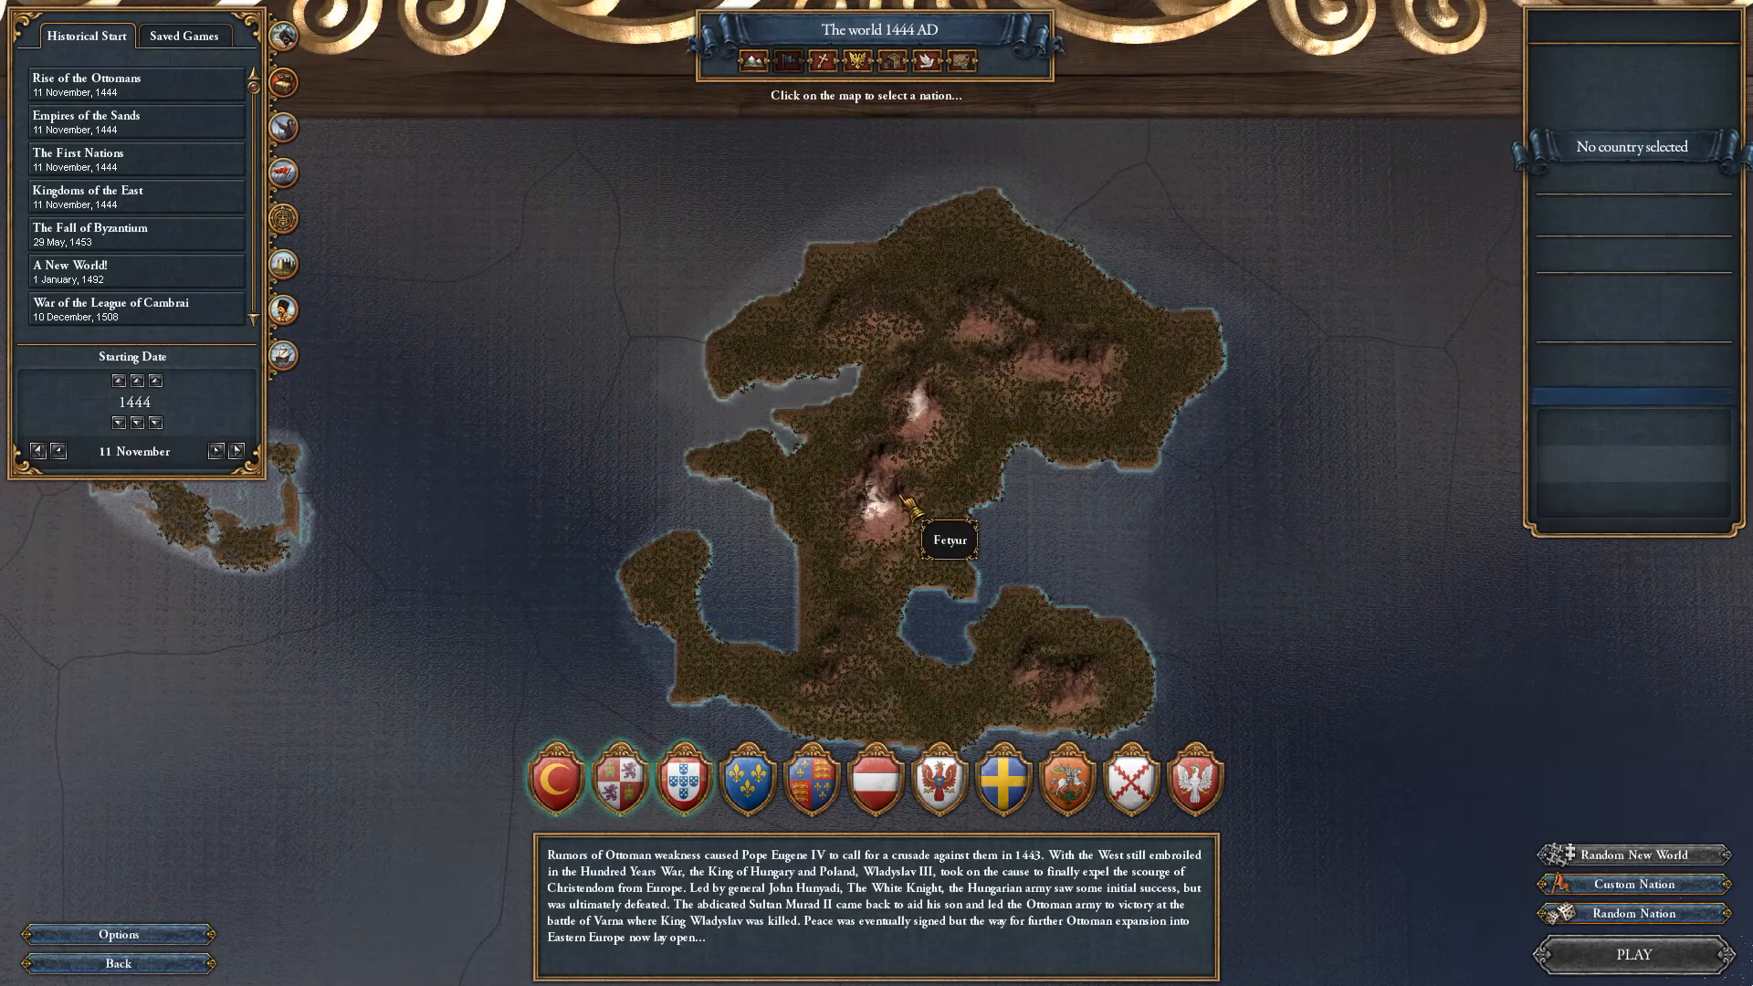
pyautogui.scroll(3, 908, 477)
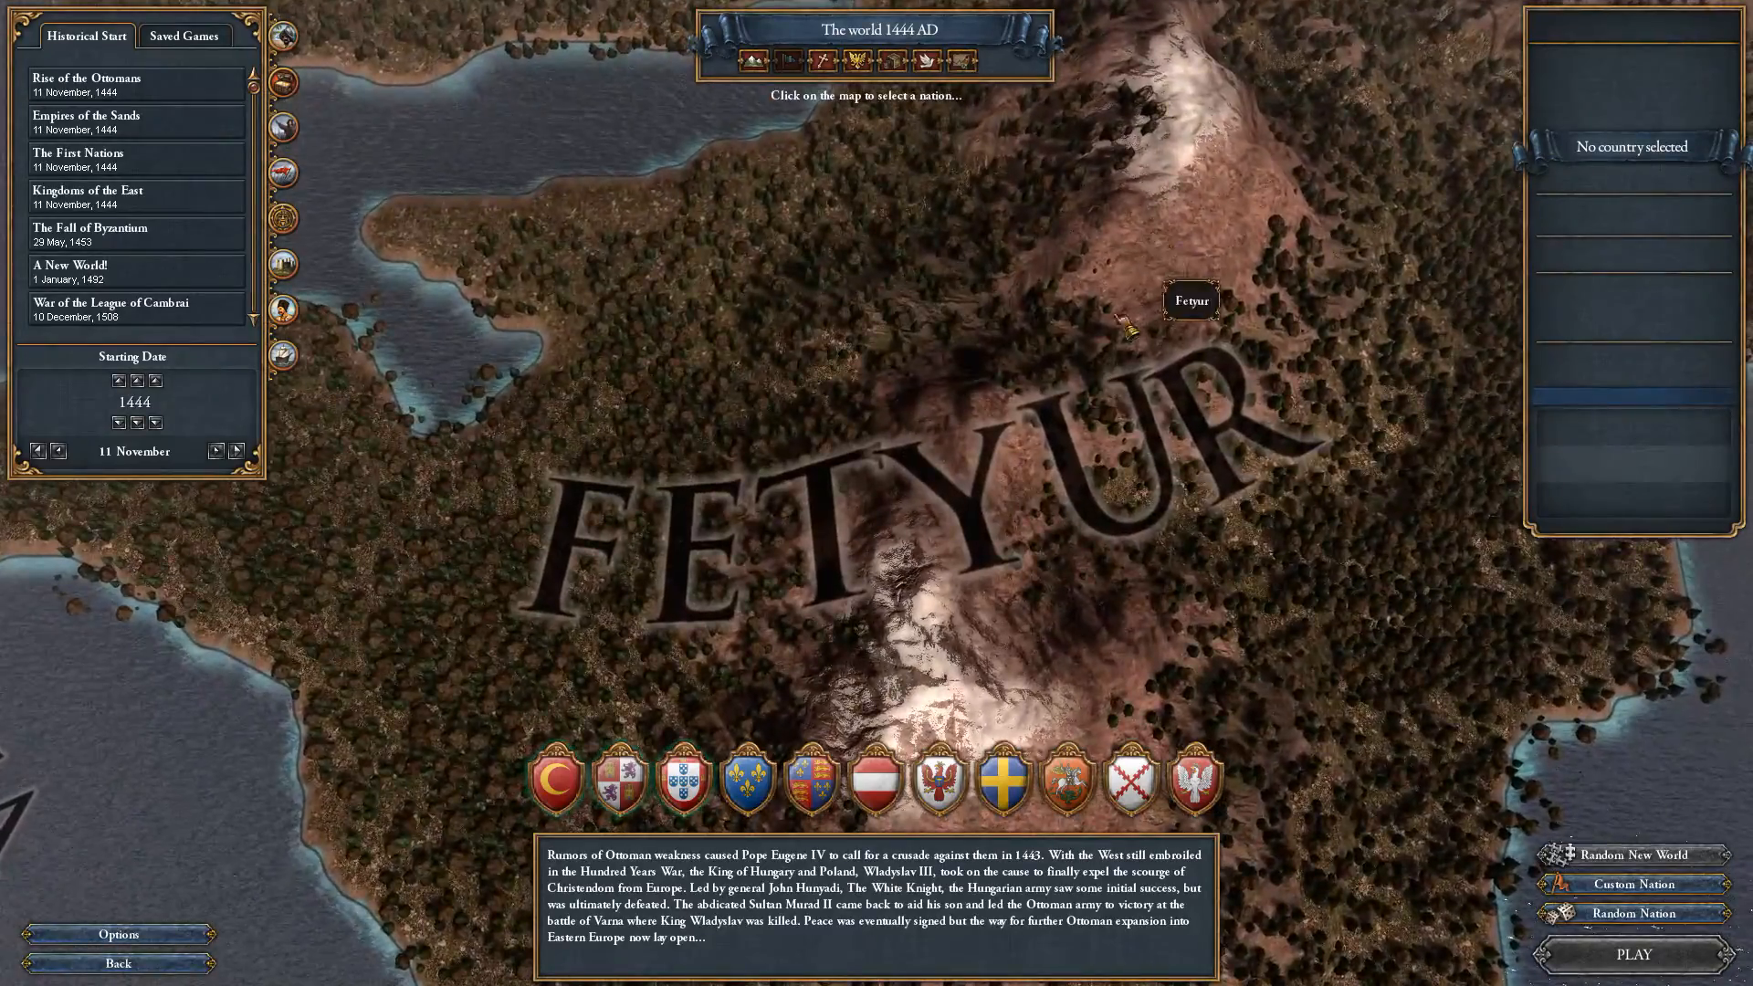
pyautogui.scroll(3, 913, 484)
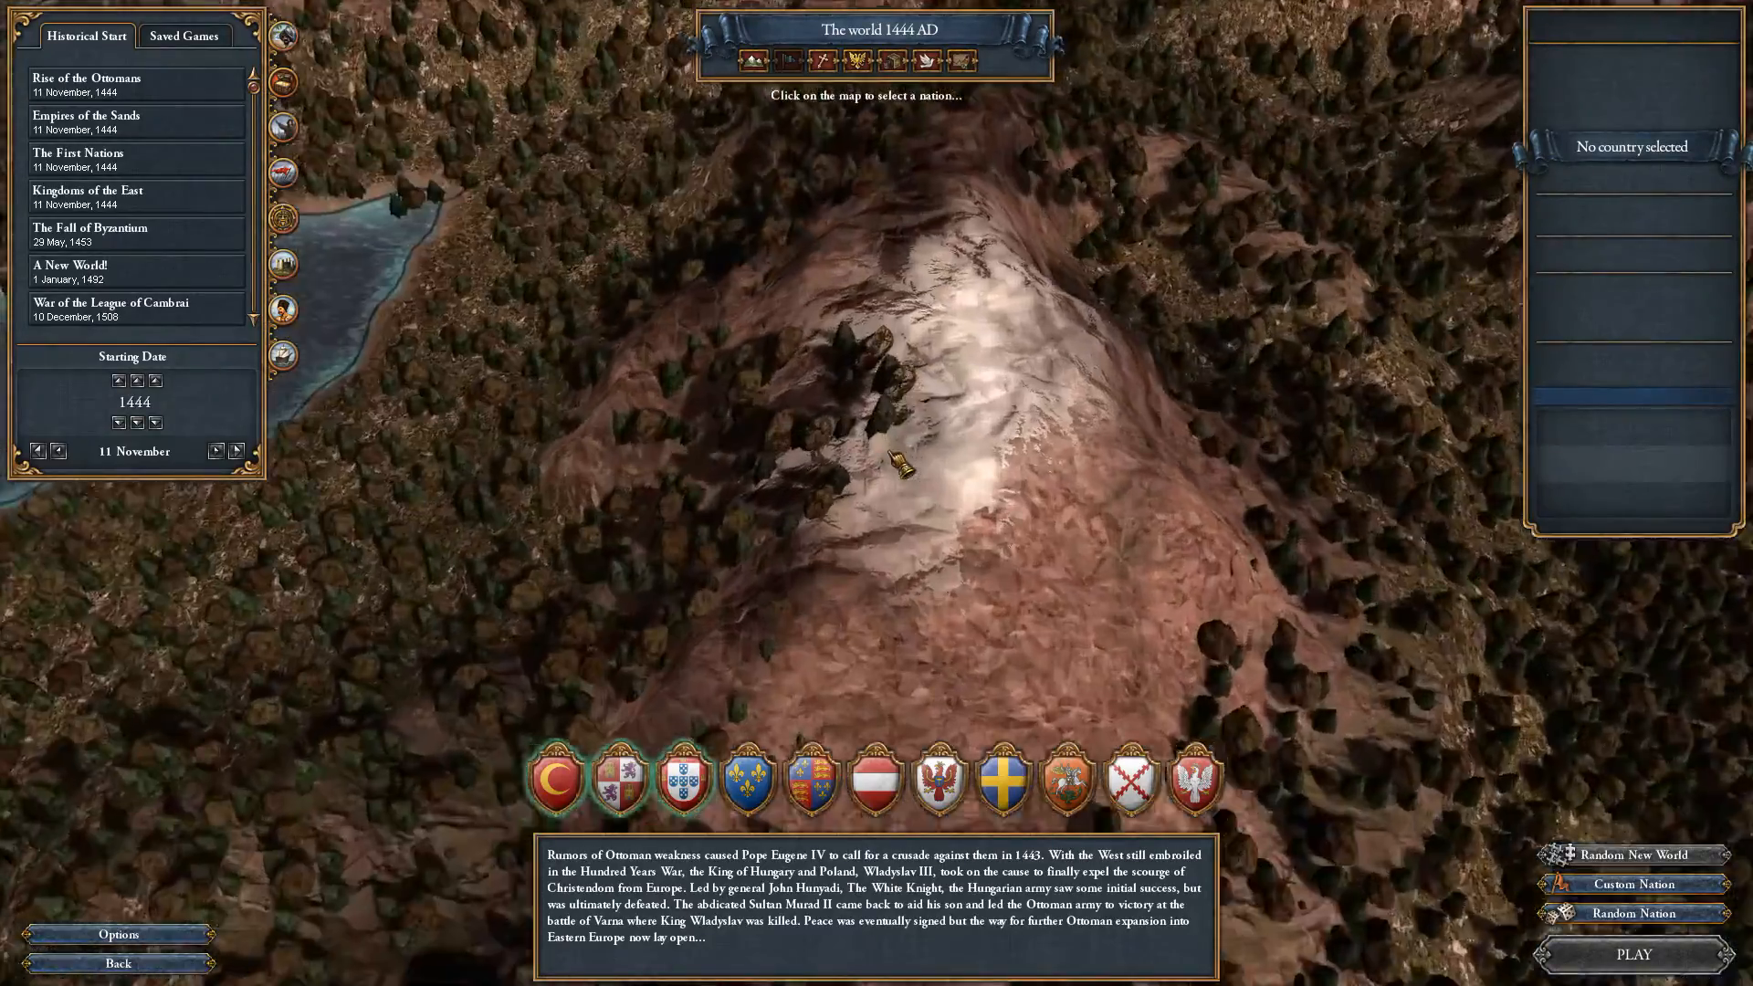
pyautogui.scroll(-4, 901, 466)
pyautogui.scroll(3, 792, 551)
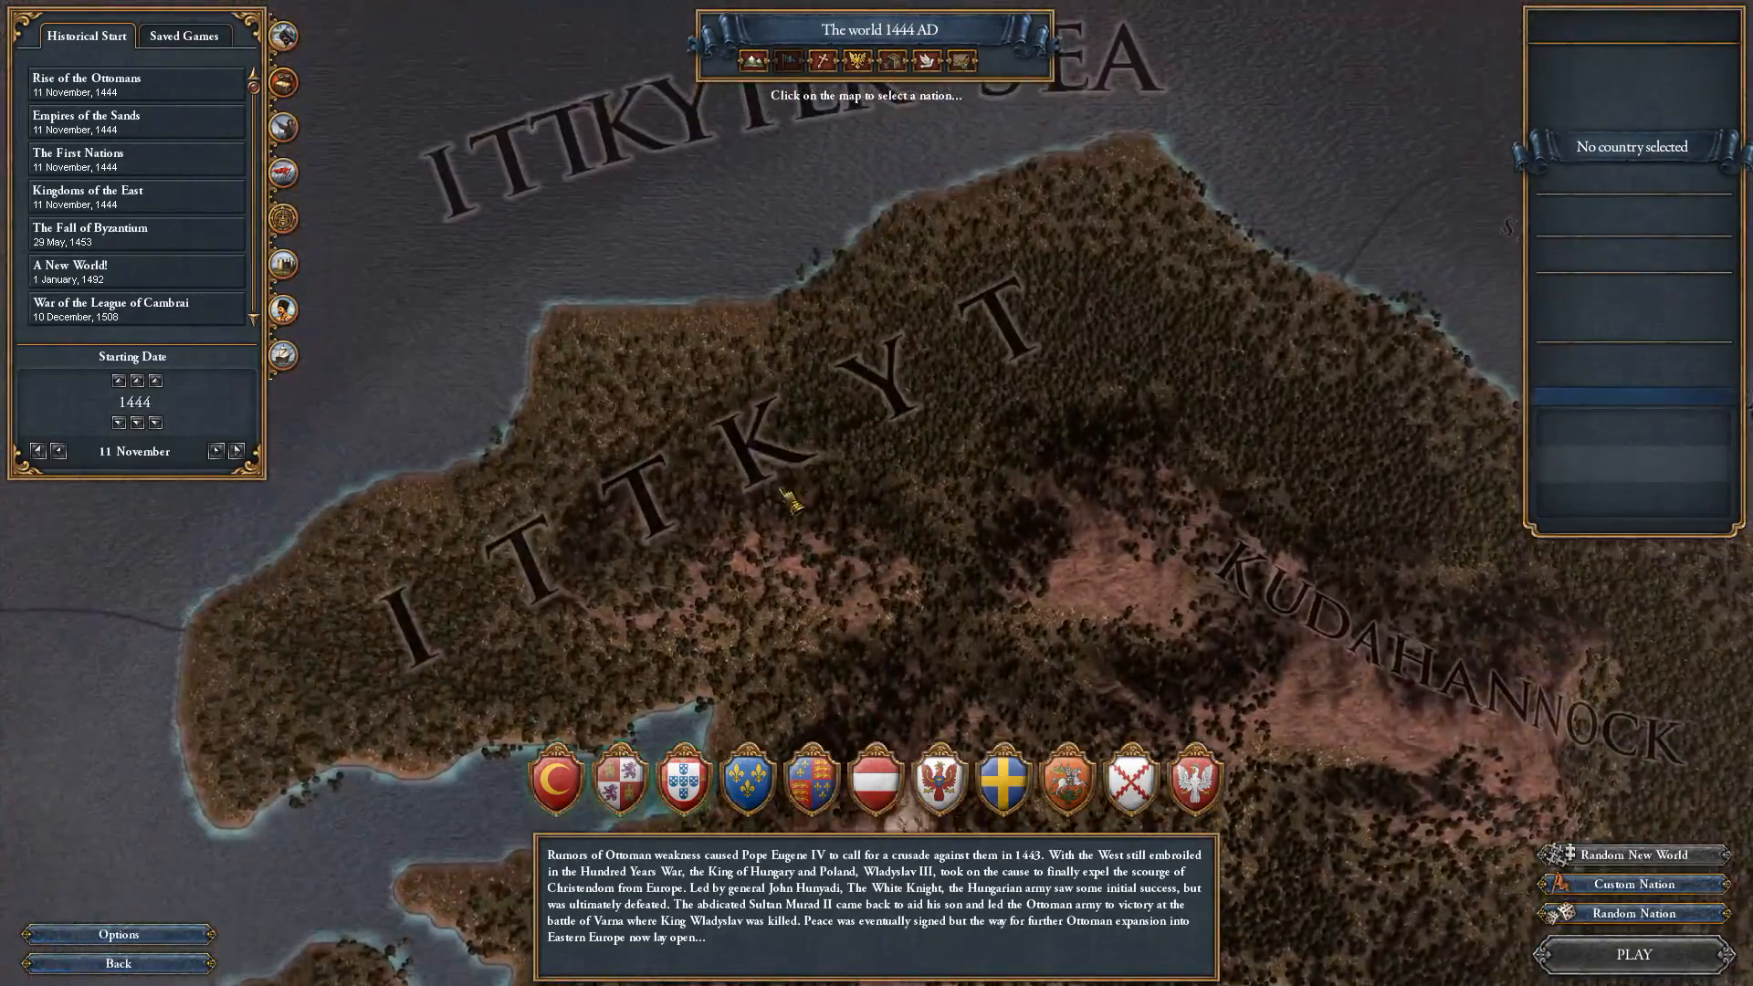
pyautogui.scroll(-3, 792, 550)
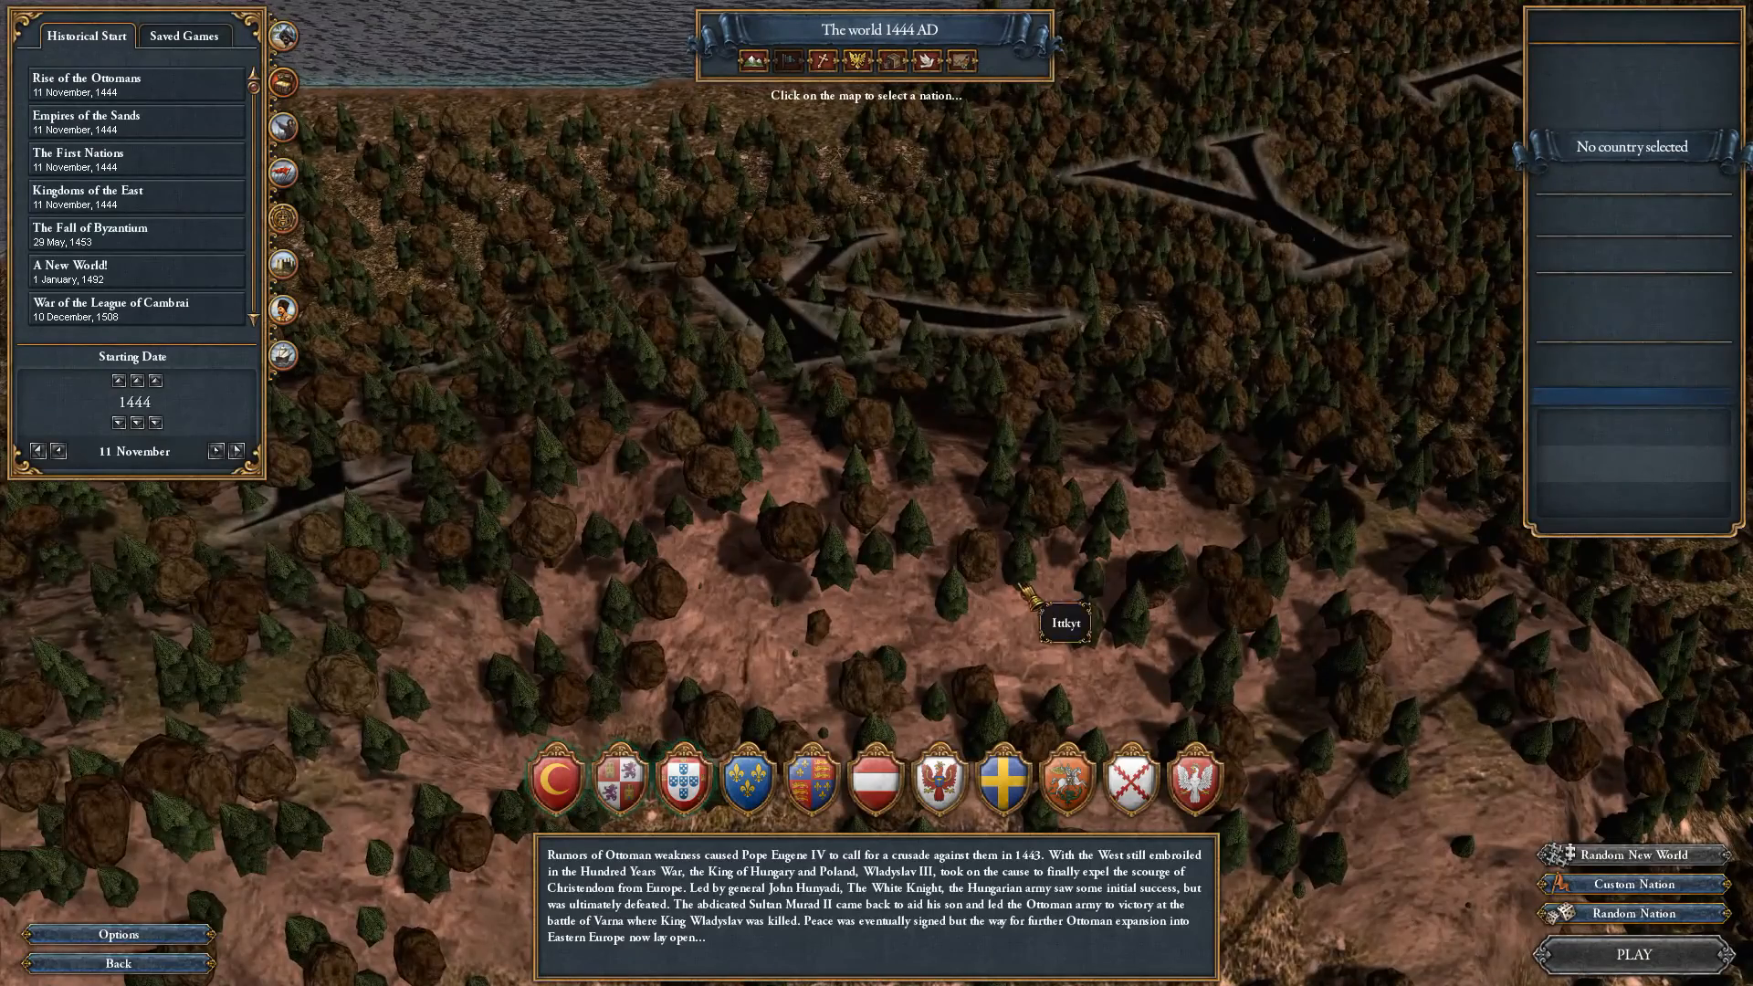
pyautogui.scroll(-3, 1091, 584)
pyautogui.scroll(-3, 1084, 576)
# Switch to my_new_tile_master.xcf in GIMP, show the Heightmap layer group and snap the window to half the screen beside the game.
pyautogui.press('super')
pyautogui.moveTo(603, 968)
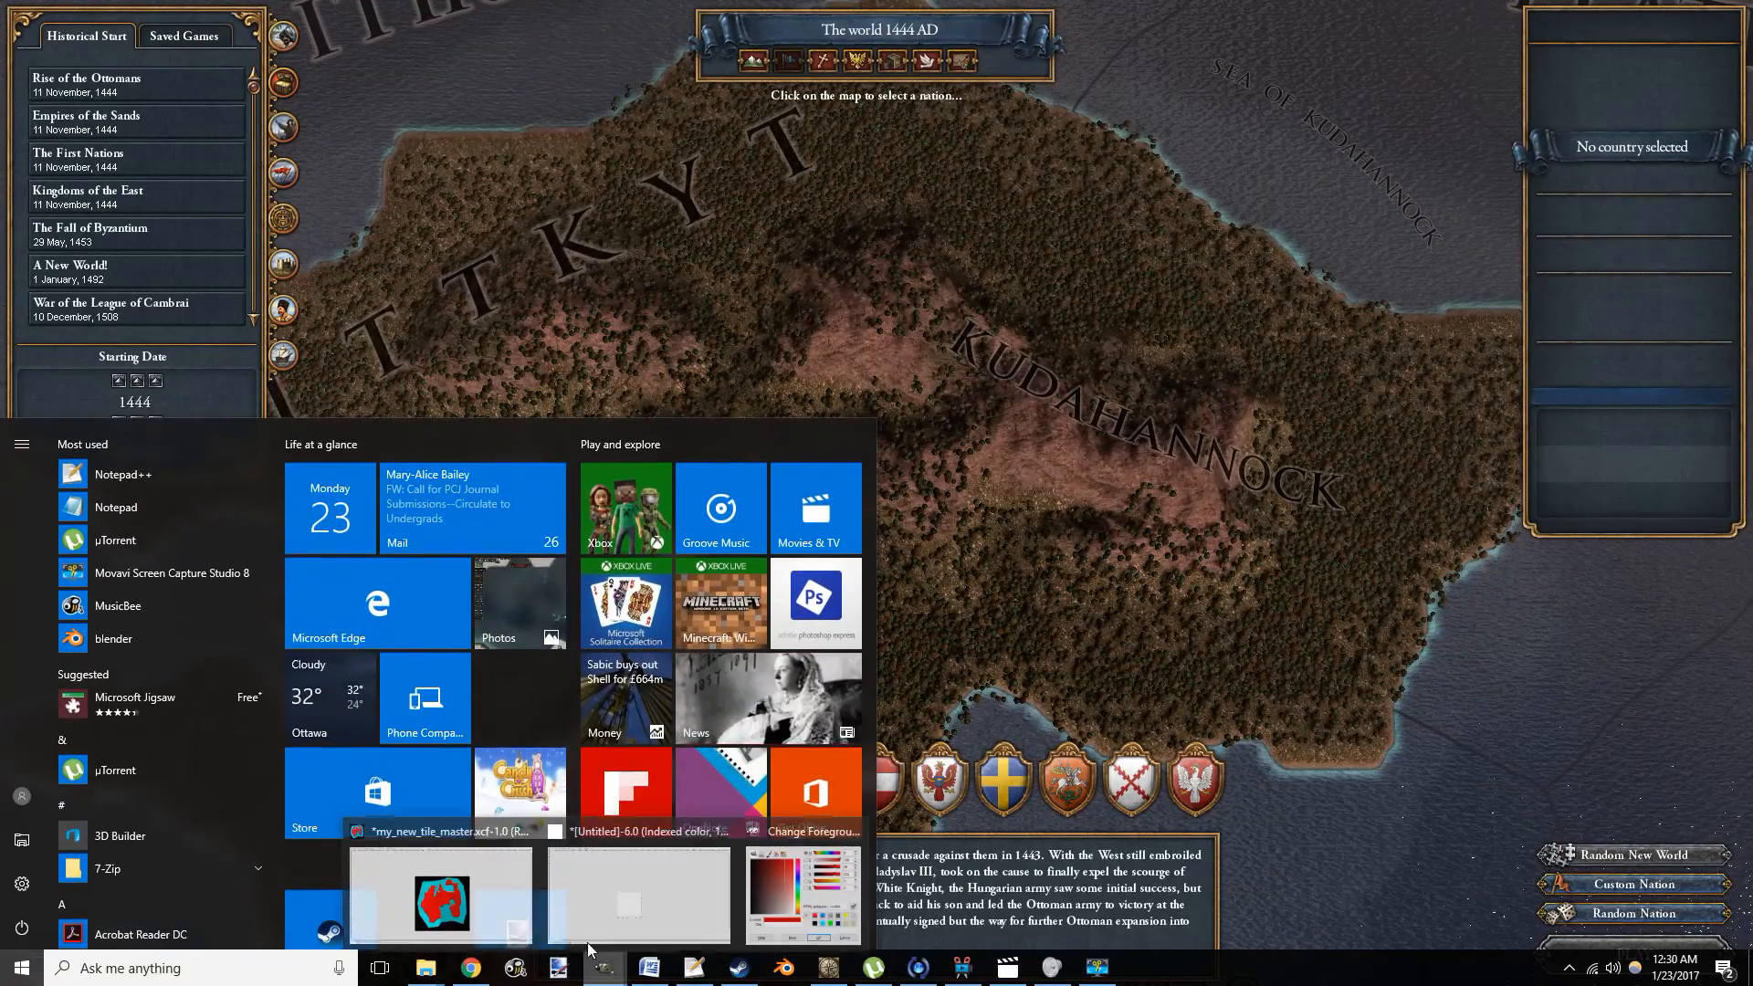
pyautogui.click(471, 887)
pyautogui.click(1314, 207)
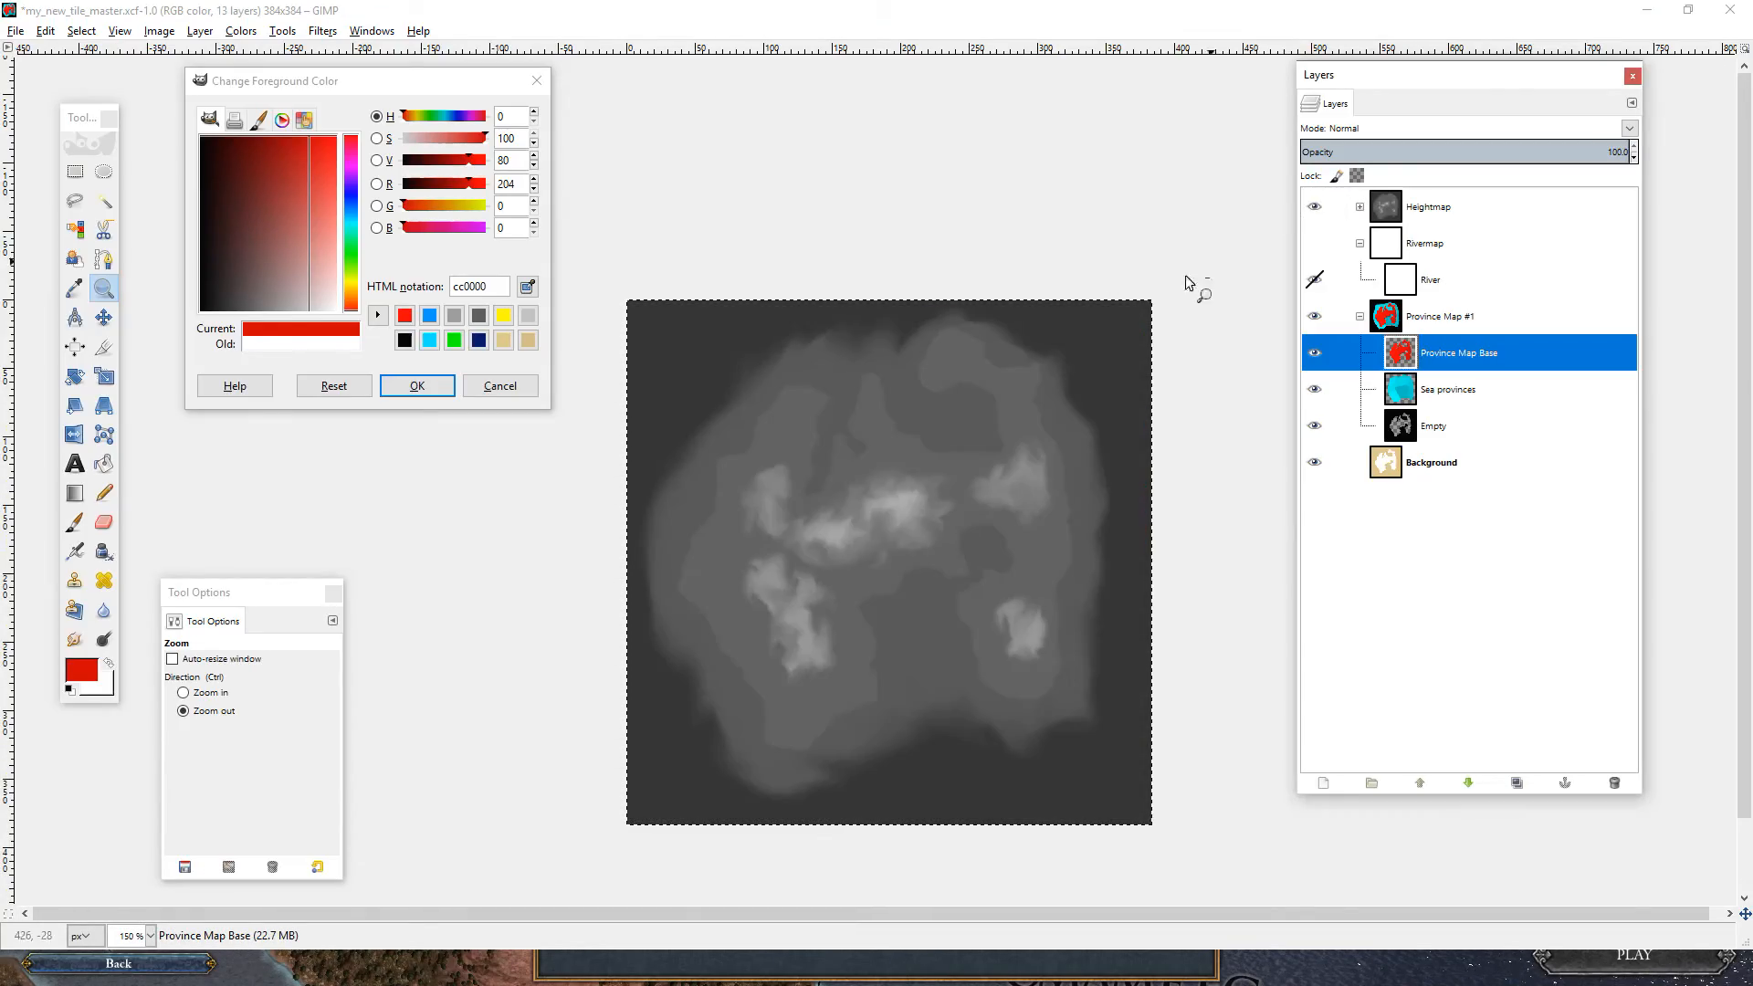
pyautogui.press('super')
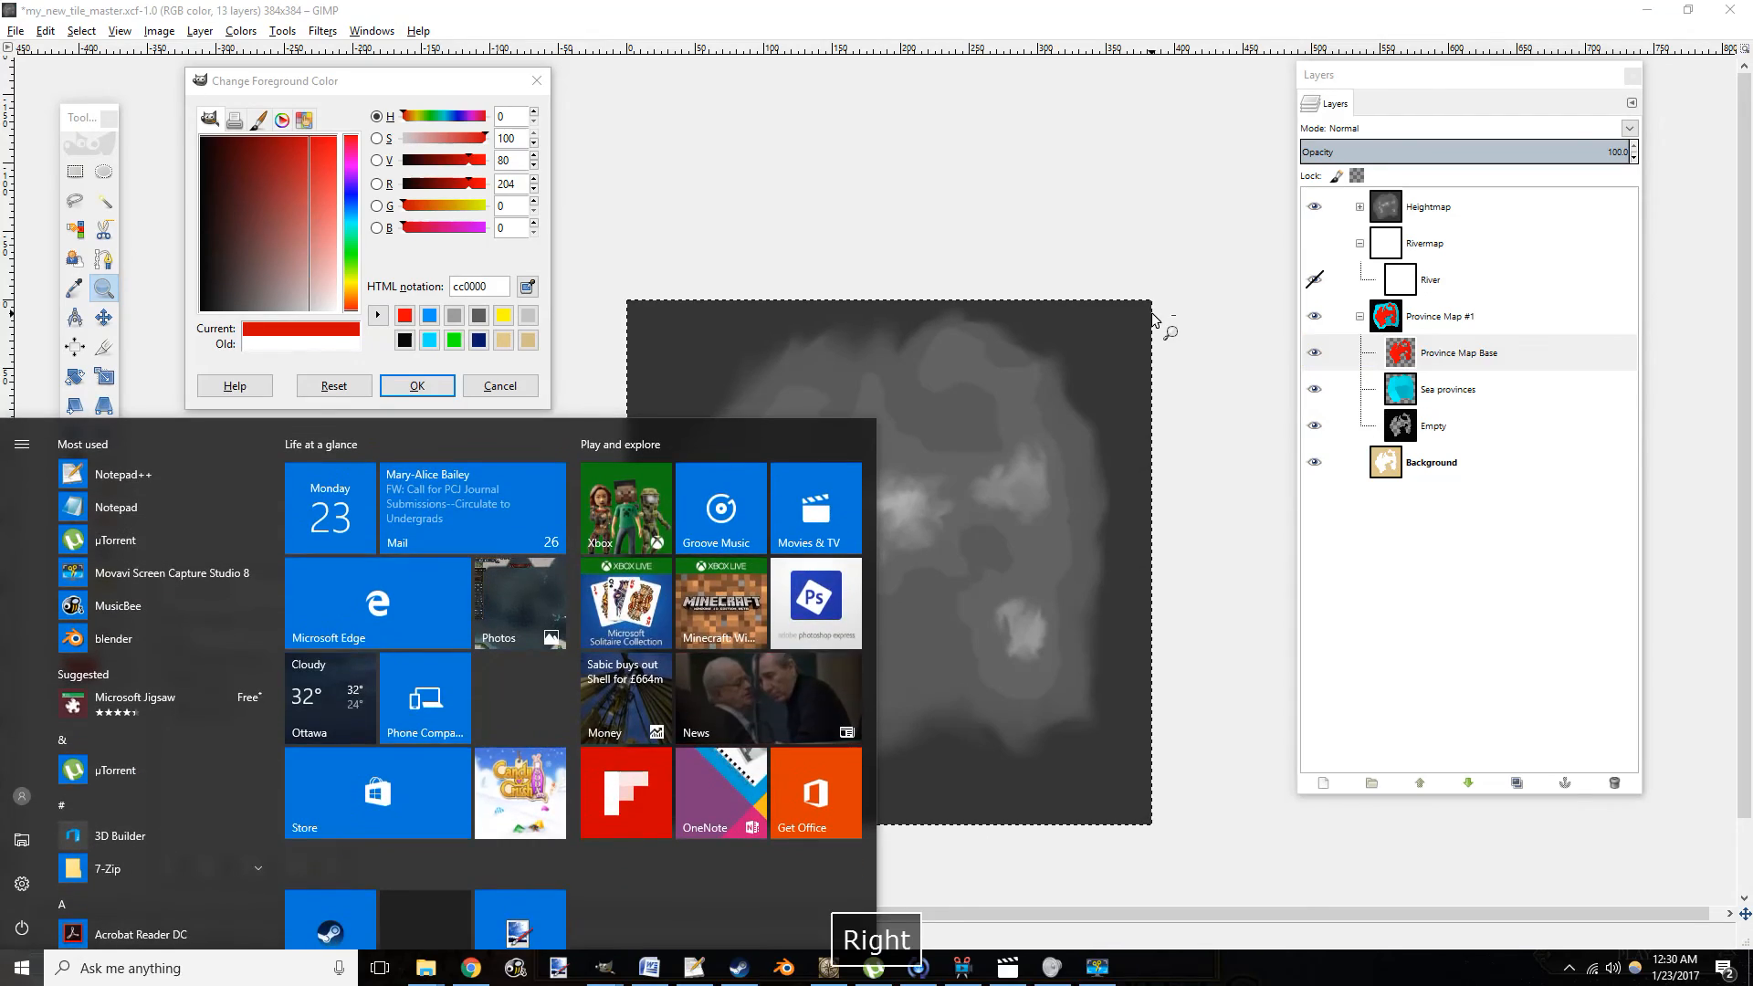
pyautogui.click(1125, 200)
pyautogui.press('super+Right')
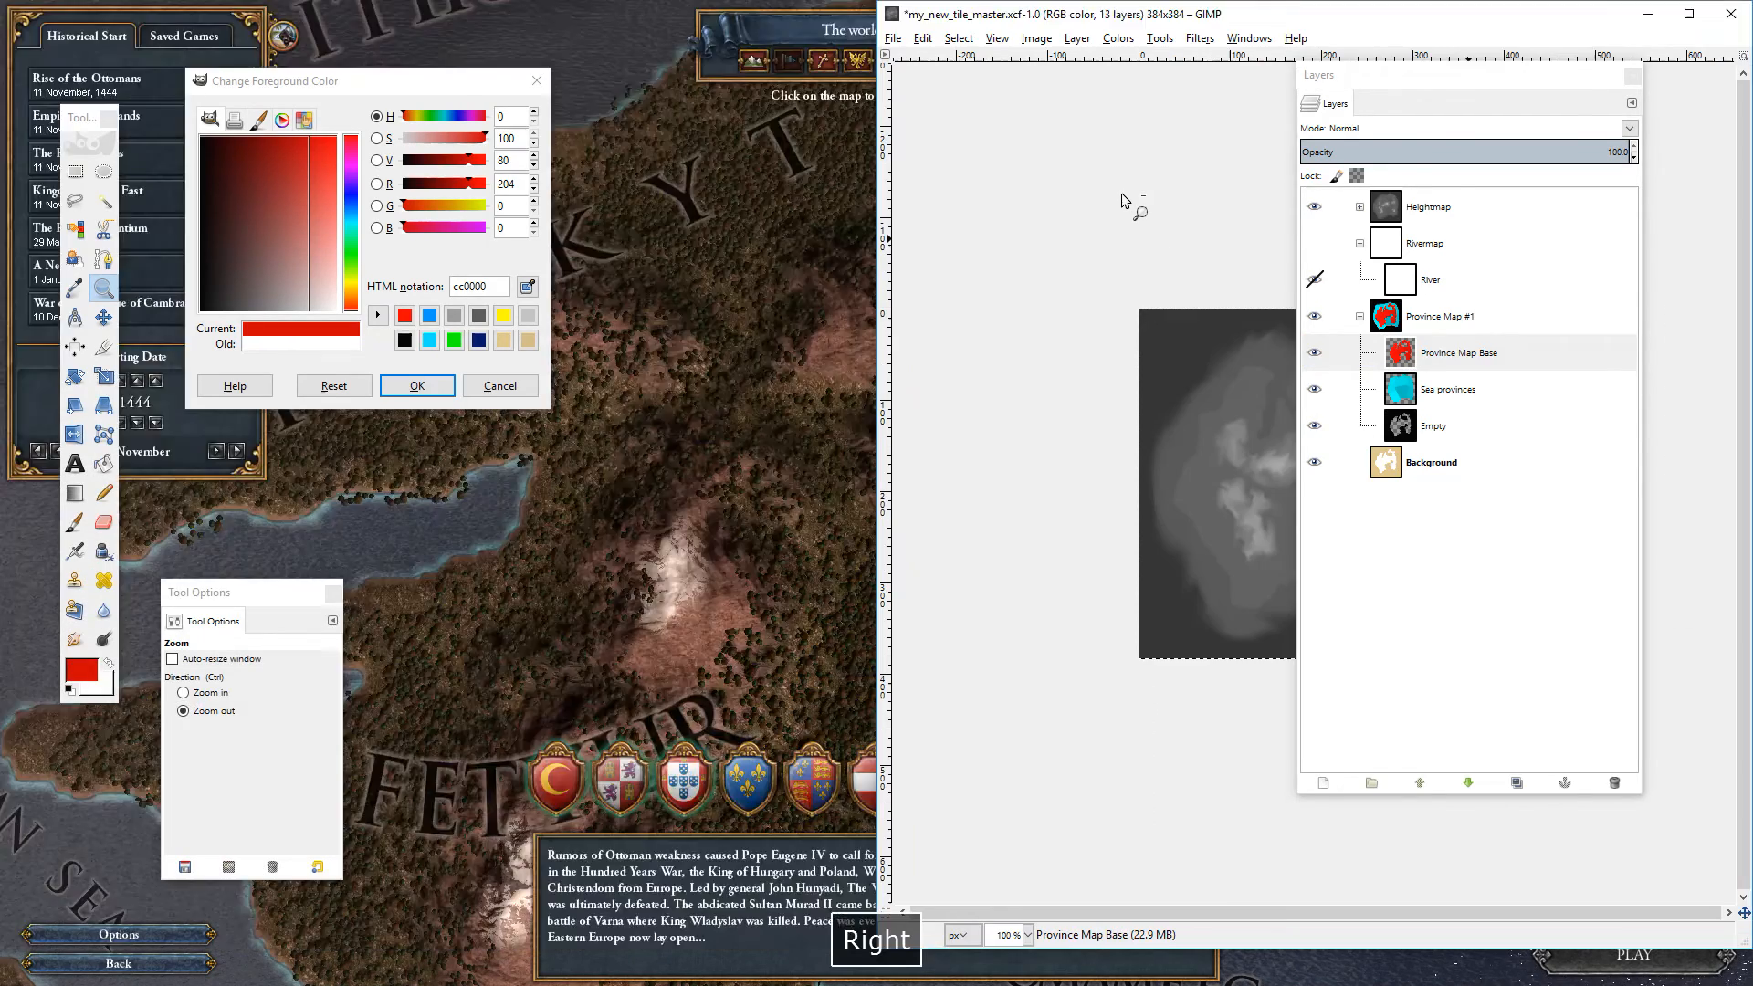
# Magnify the heightmap's central mountain area in GIMP to 300% beside the game.
pyautogui.click(815, 223)
pyautogui.moveTo(1022, 376); pyautogui.dragTo(814, 279)
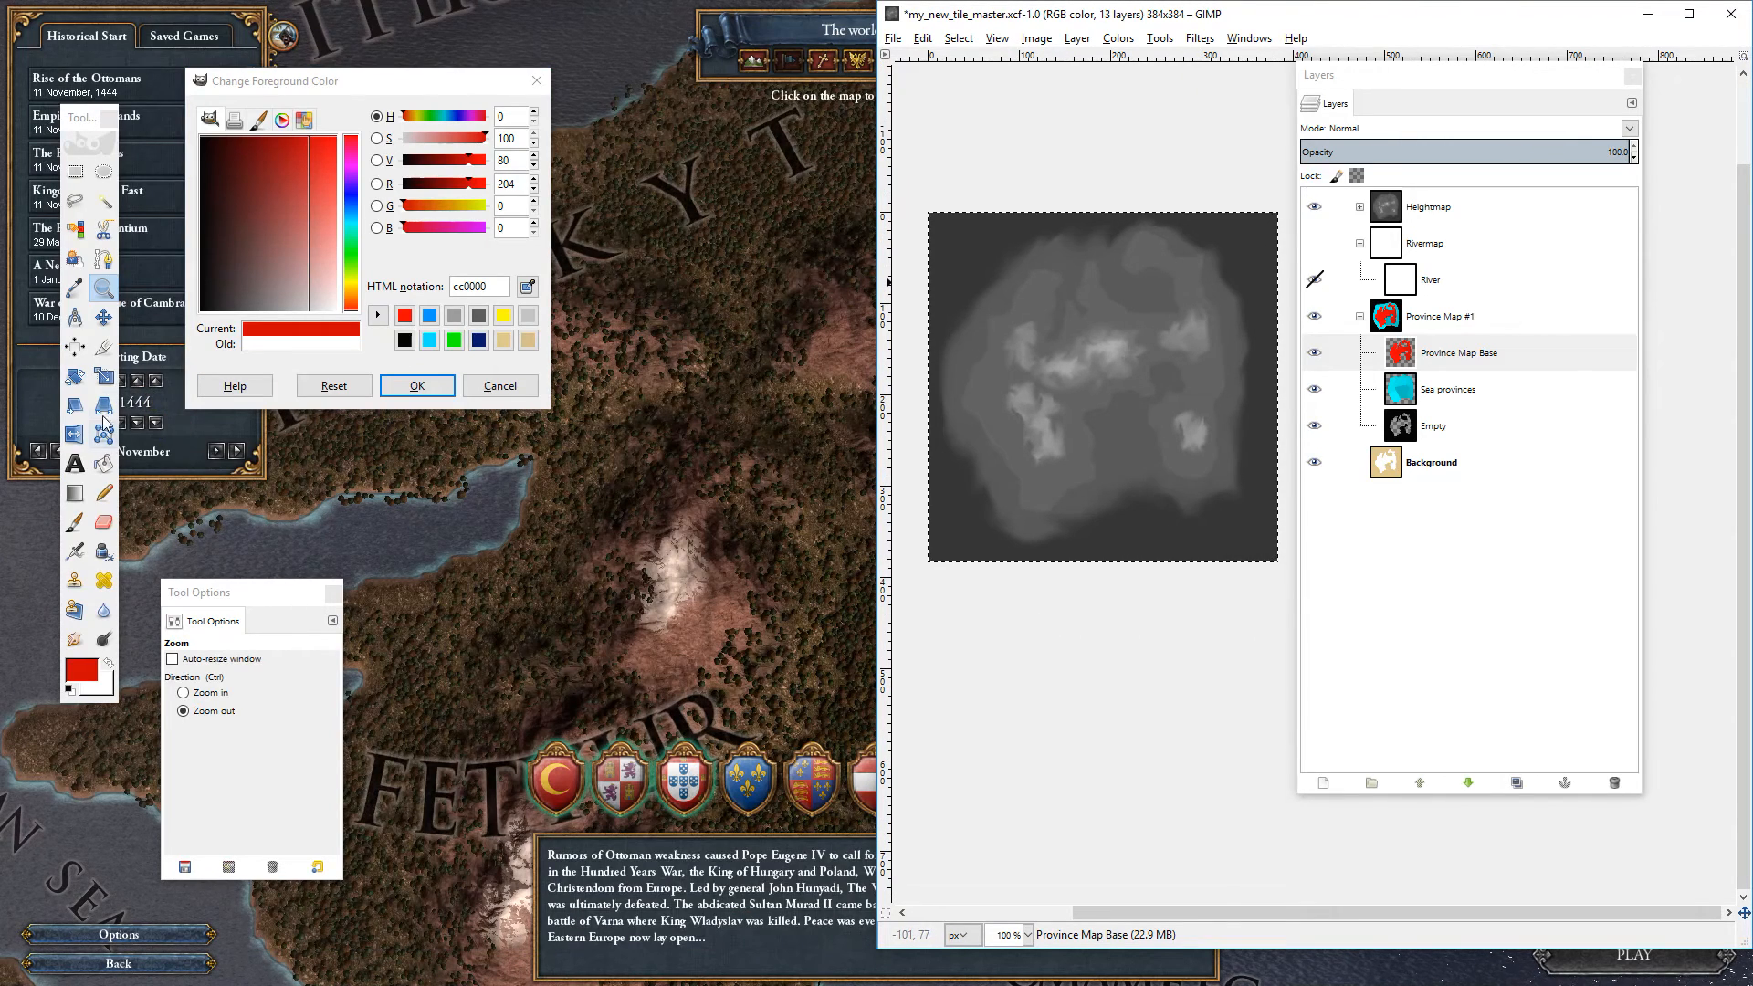
pyautogui.click(213, 693)
pyautogui.click(1141, 453)
pyautogui.click(1141, 452)
pyautogui.click(1141, 453)
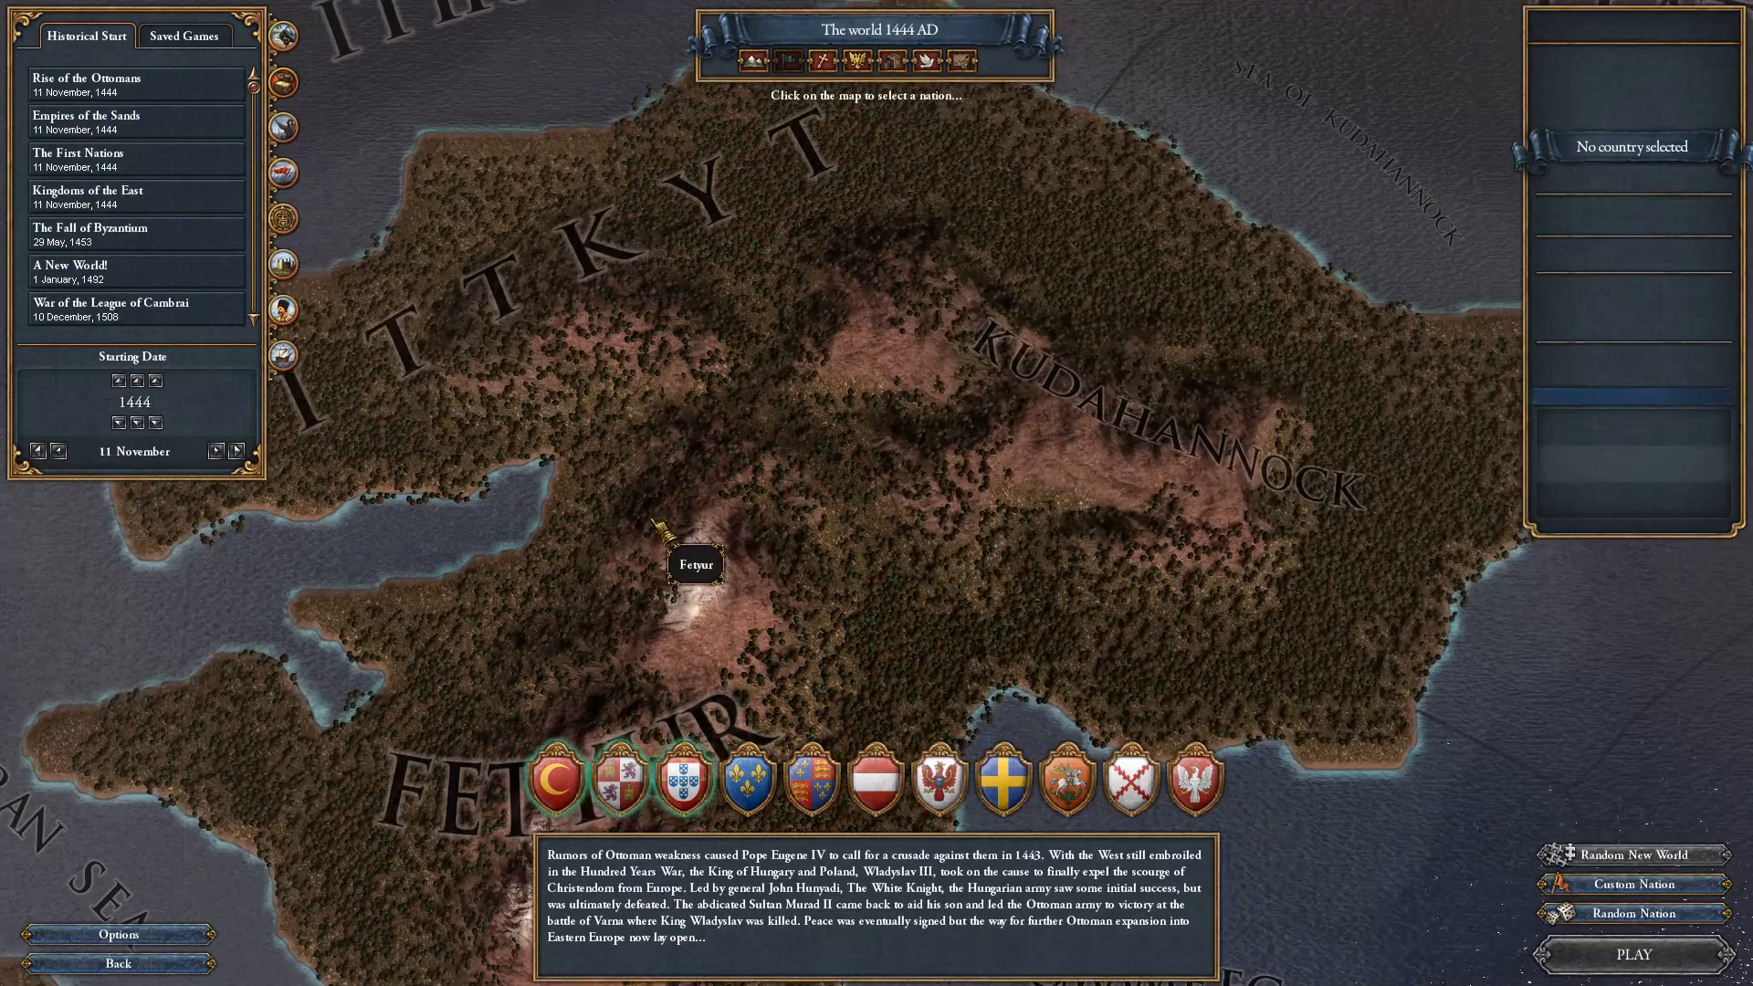
# Move the foreground colour dialog, tool options, toolbox and layers windows aside to uncover the game map and the heightmap.
pyautogui.scroll(2, 566, 575)
pyautogui.scroll(-5, 741, 548)
pyautogui.press('super')
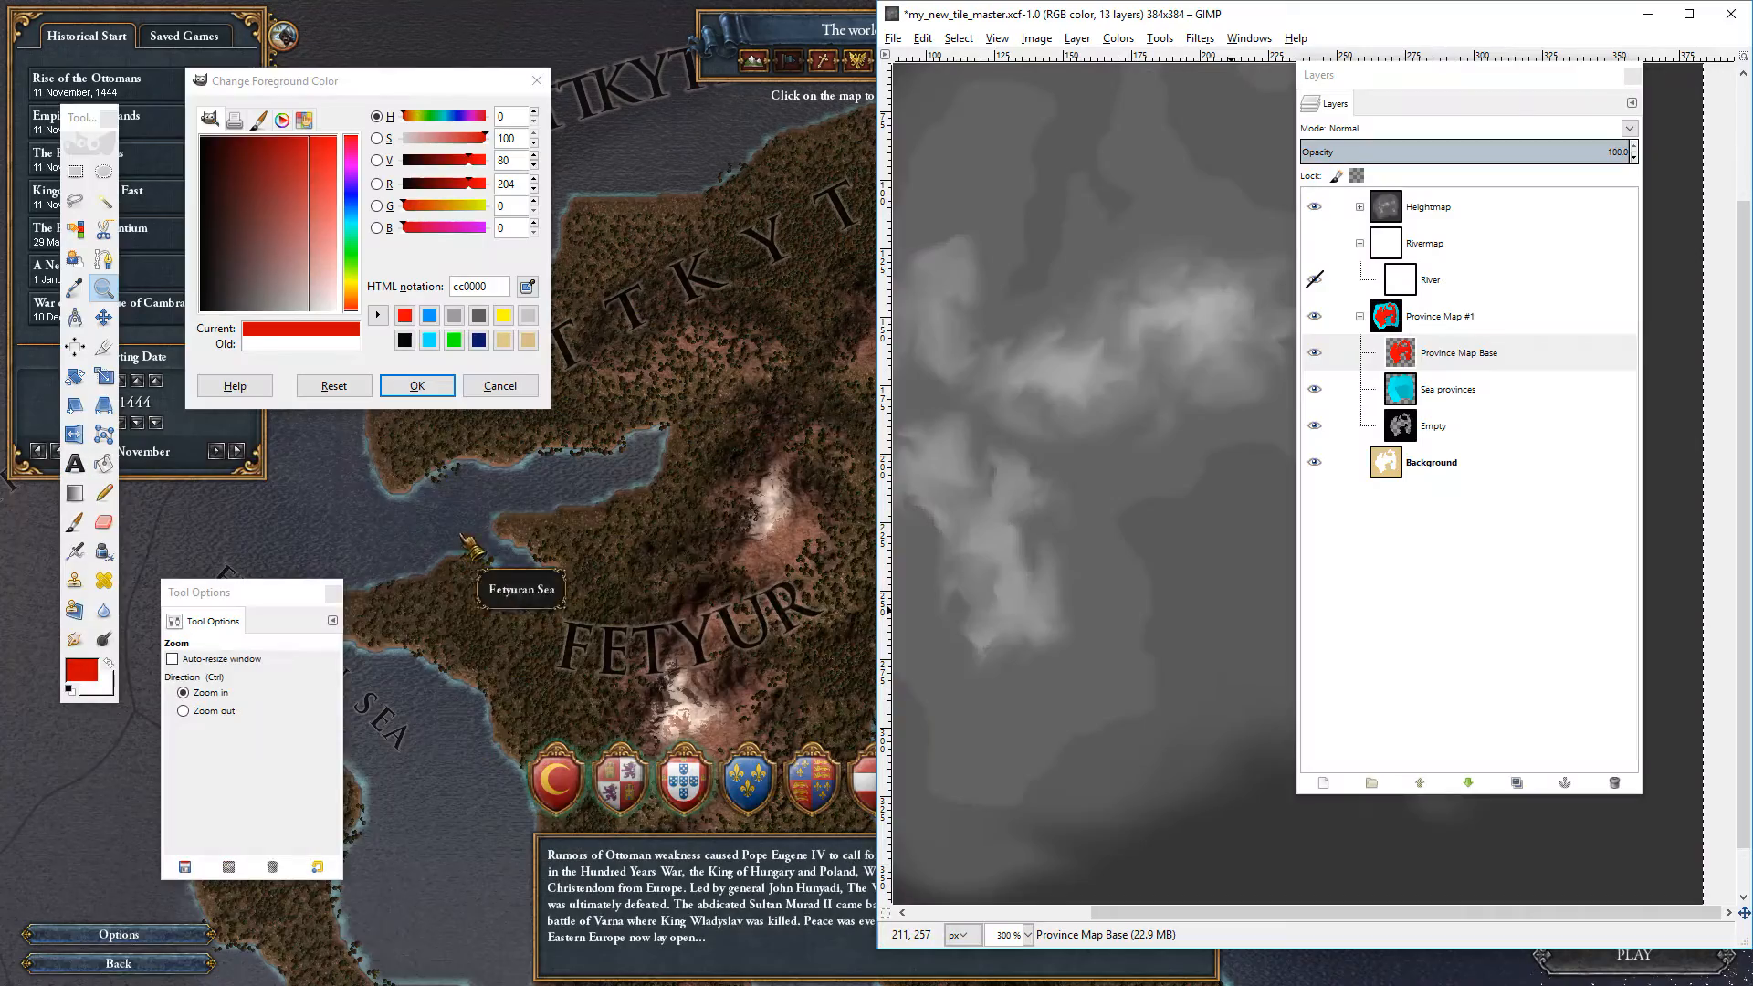
pyautogui.moveTo(376, 88); pyautogui.dragTo(900, 844)
pyautogui.moveTo(272, 594); pyautogui.dragTo(626, 868)
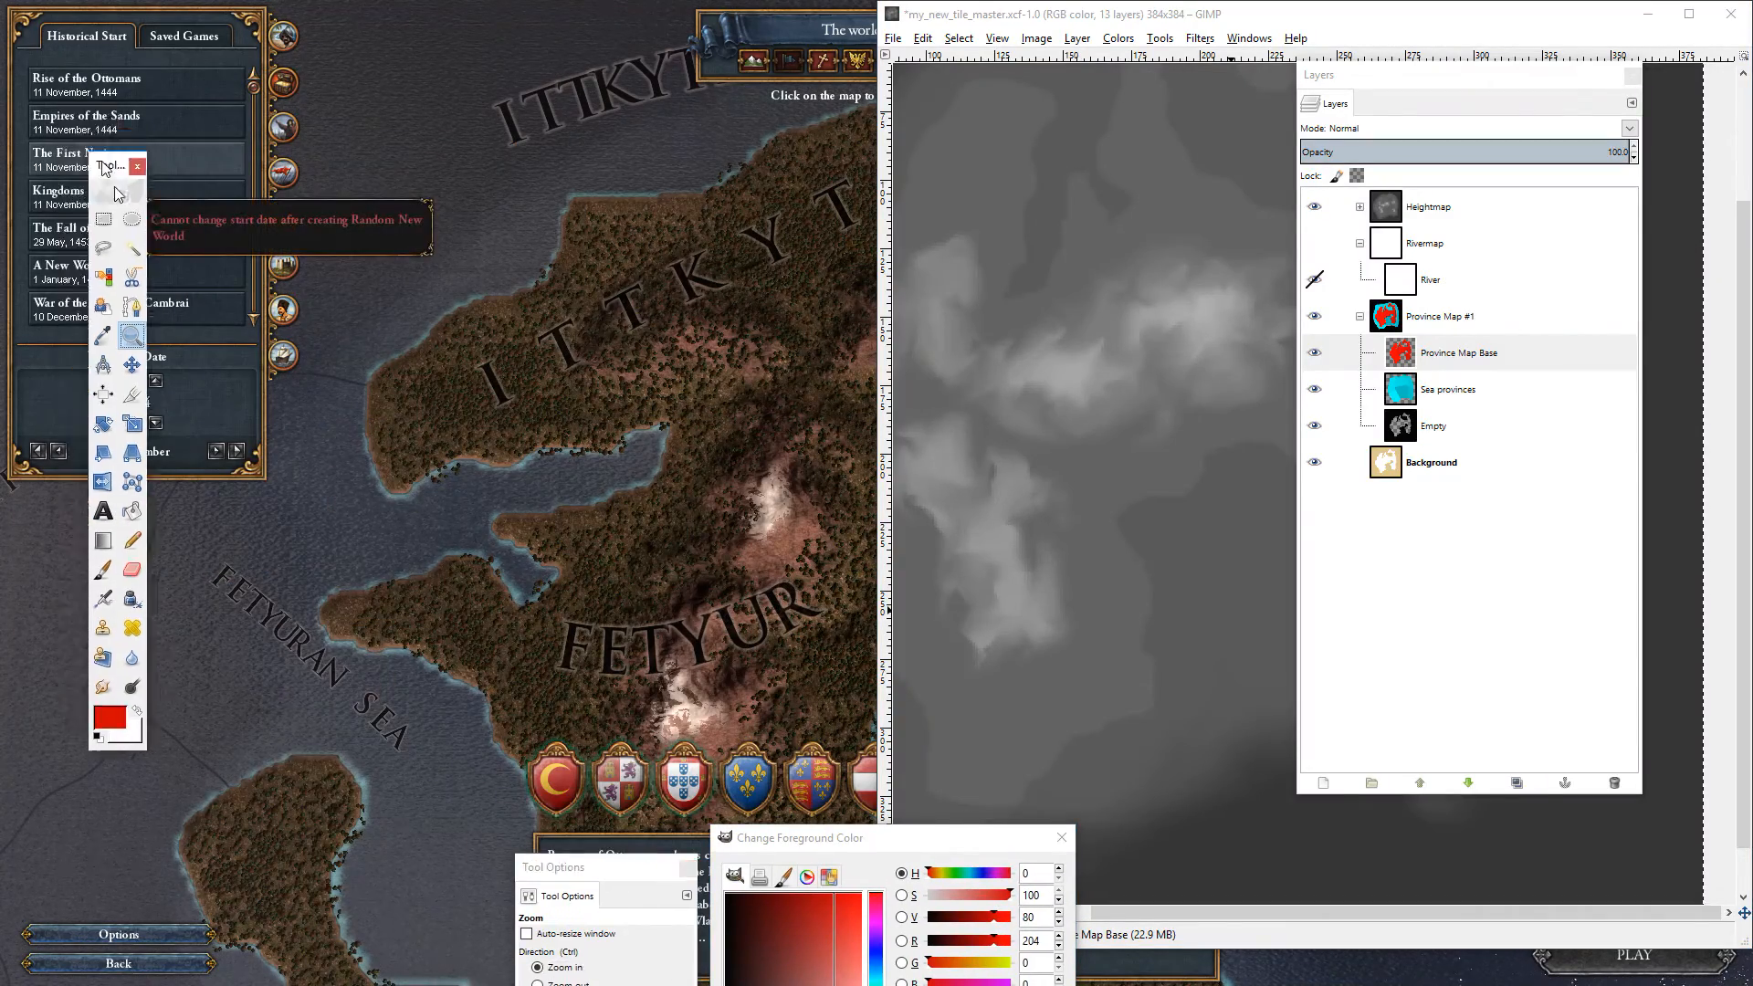
pyautogui.moveTo(82, 117); pyautogui.dragTo(345, 685)
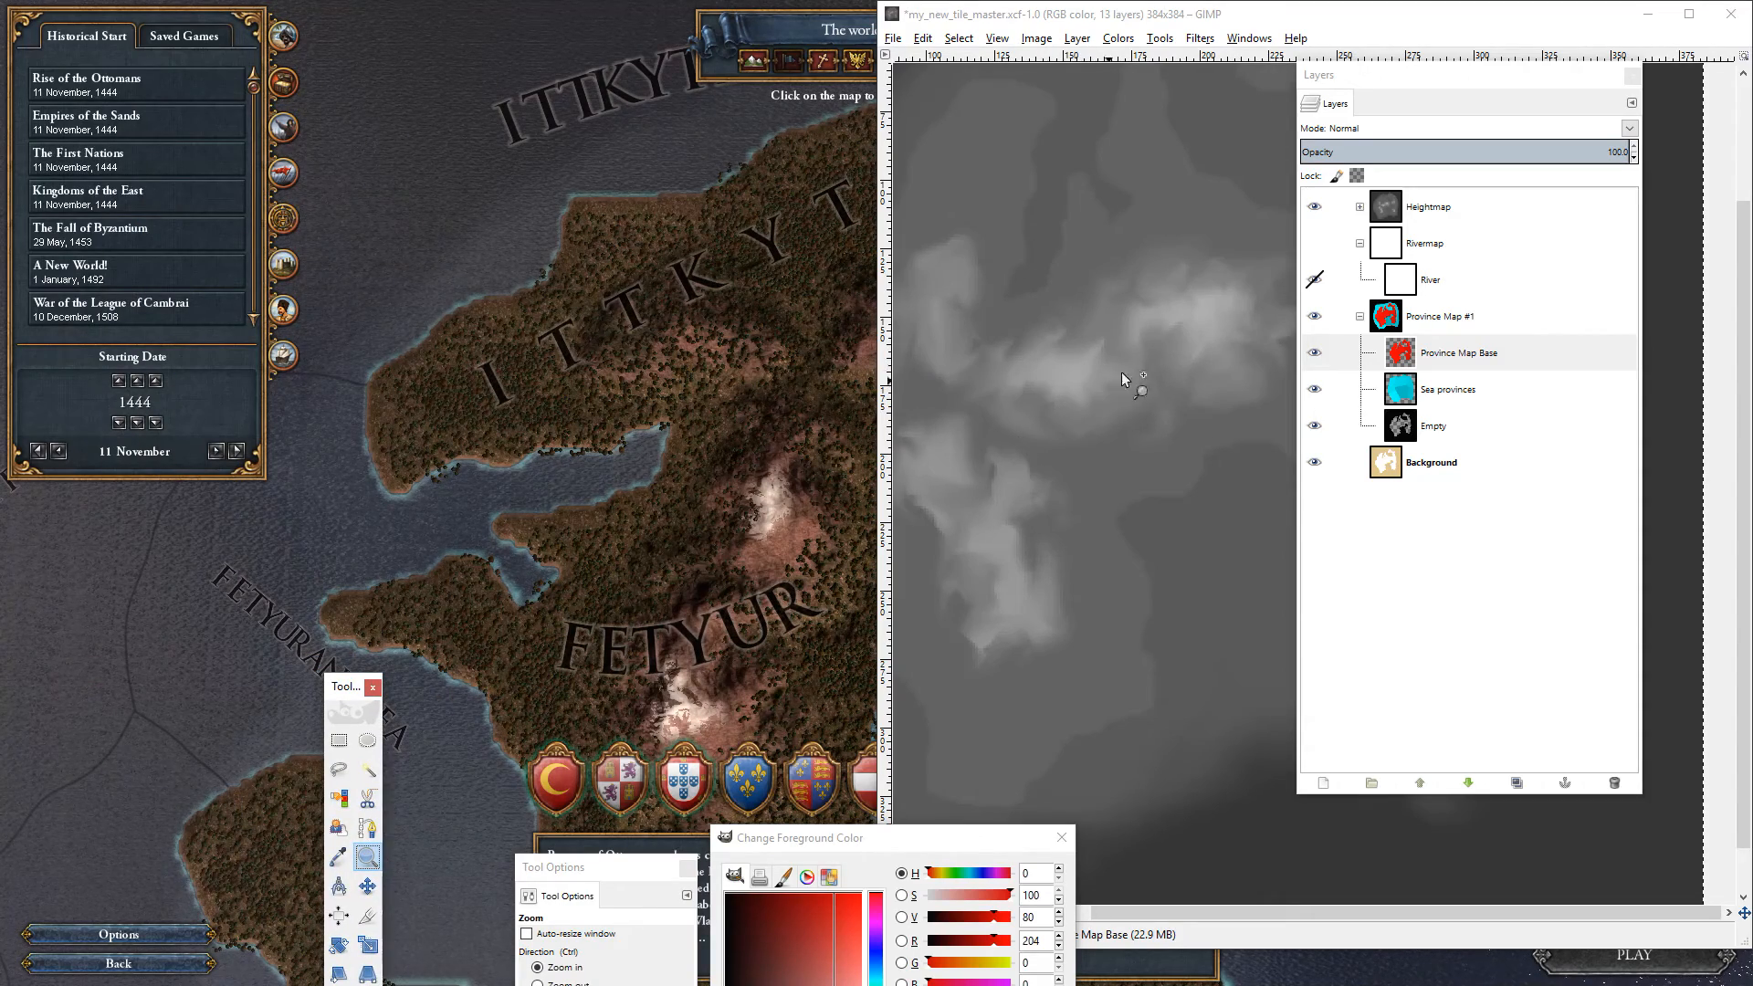
pyautogui.moveTo(1433, 87); pyautogui.dragTo(1629, 137)
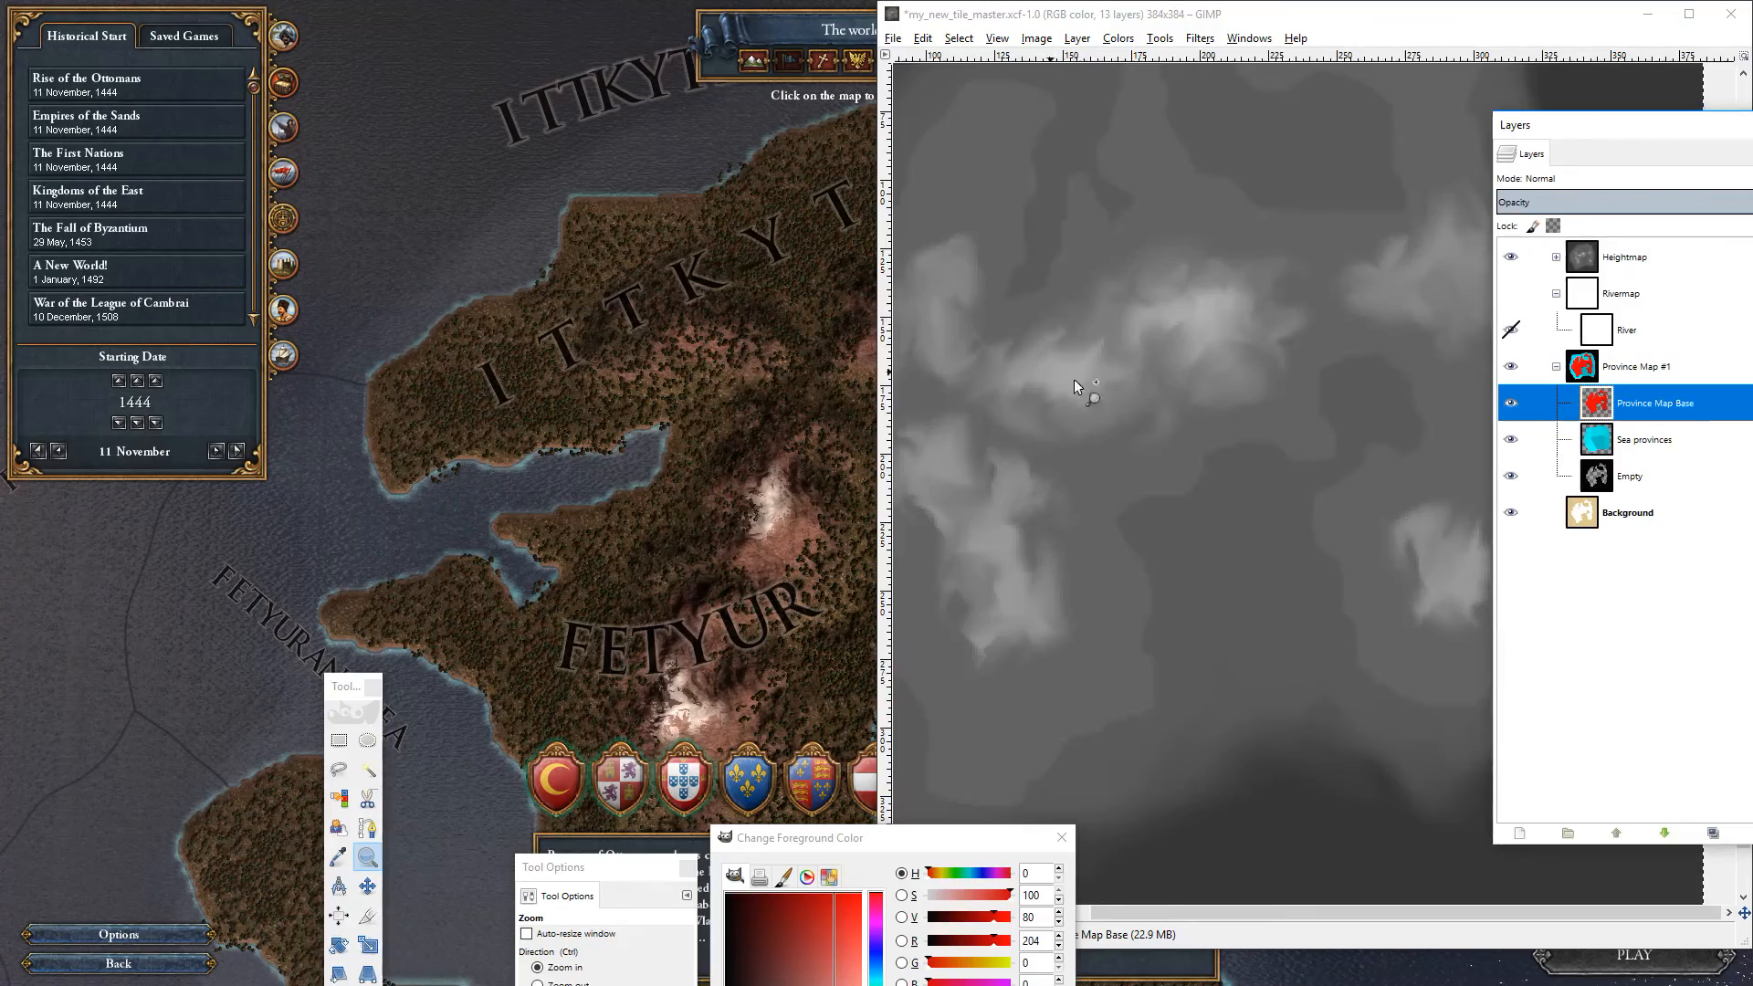
# Switch to Europa Universalis IV and examine Fetyur's snow-capped mountains, slopes and tree cover up close.
pyautogui.click(588, 701)
pyautogui.scroll(5, 780, 571)
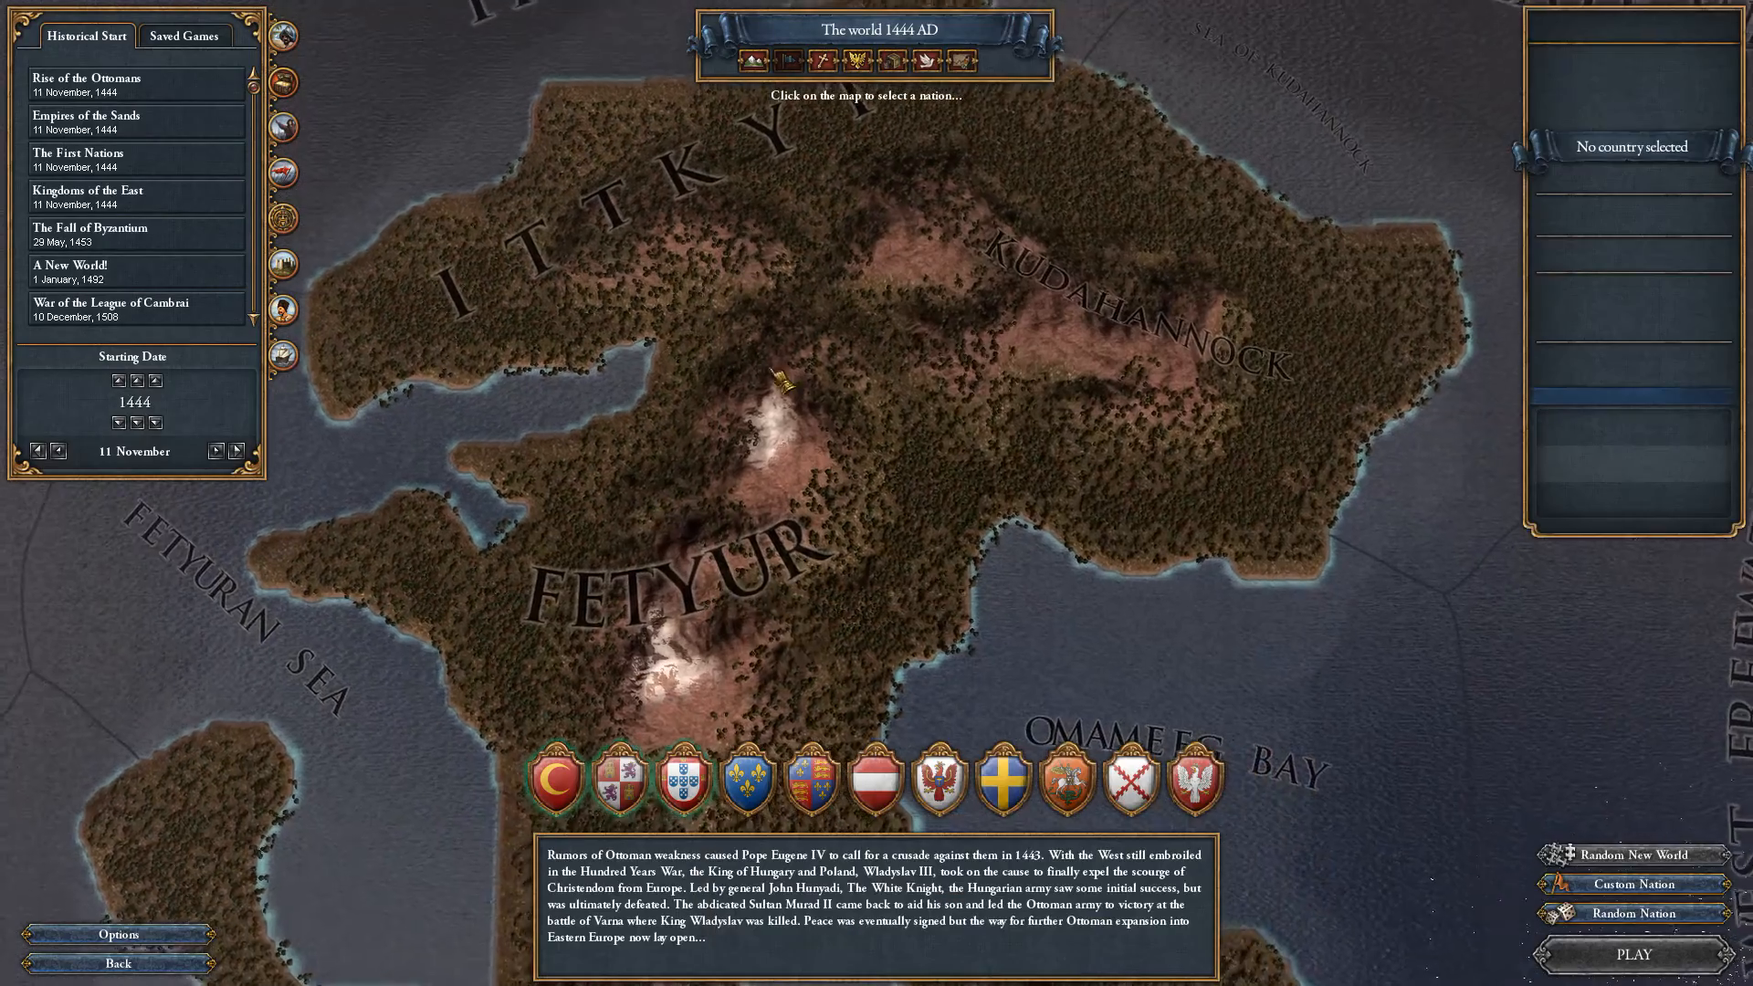
pyautogui.scroll(5, 781, 571)
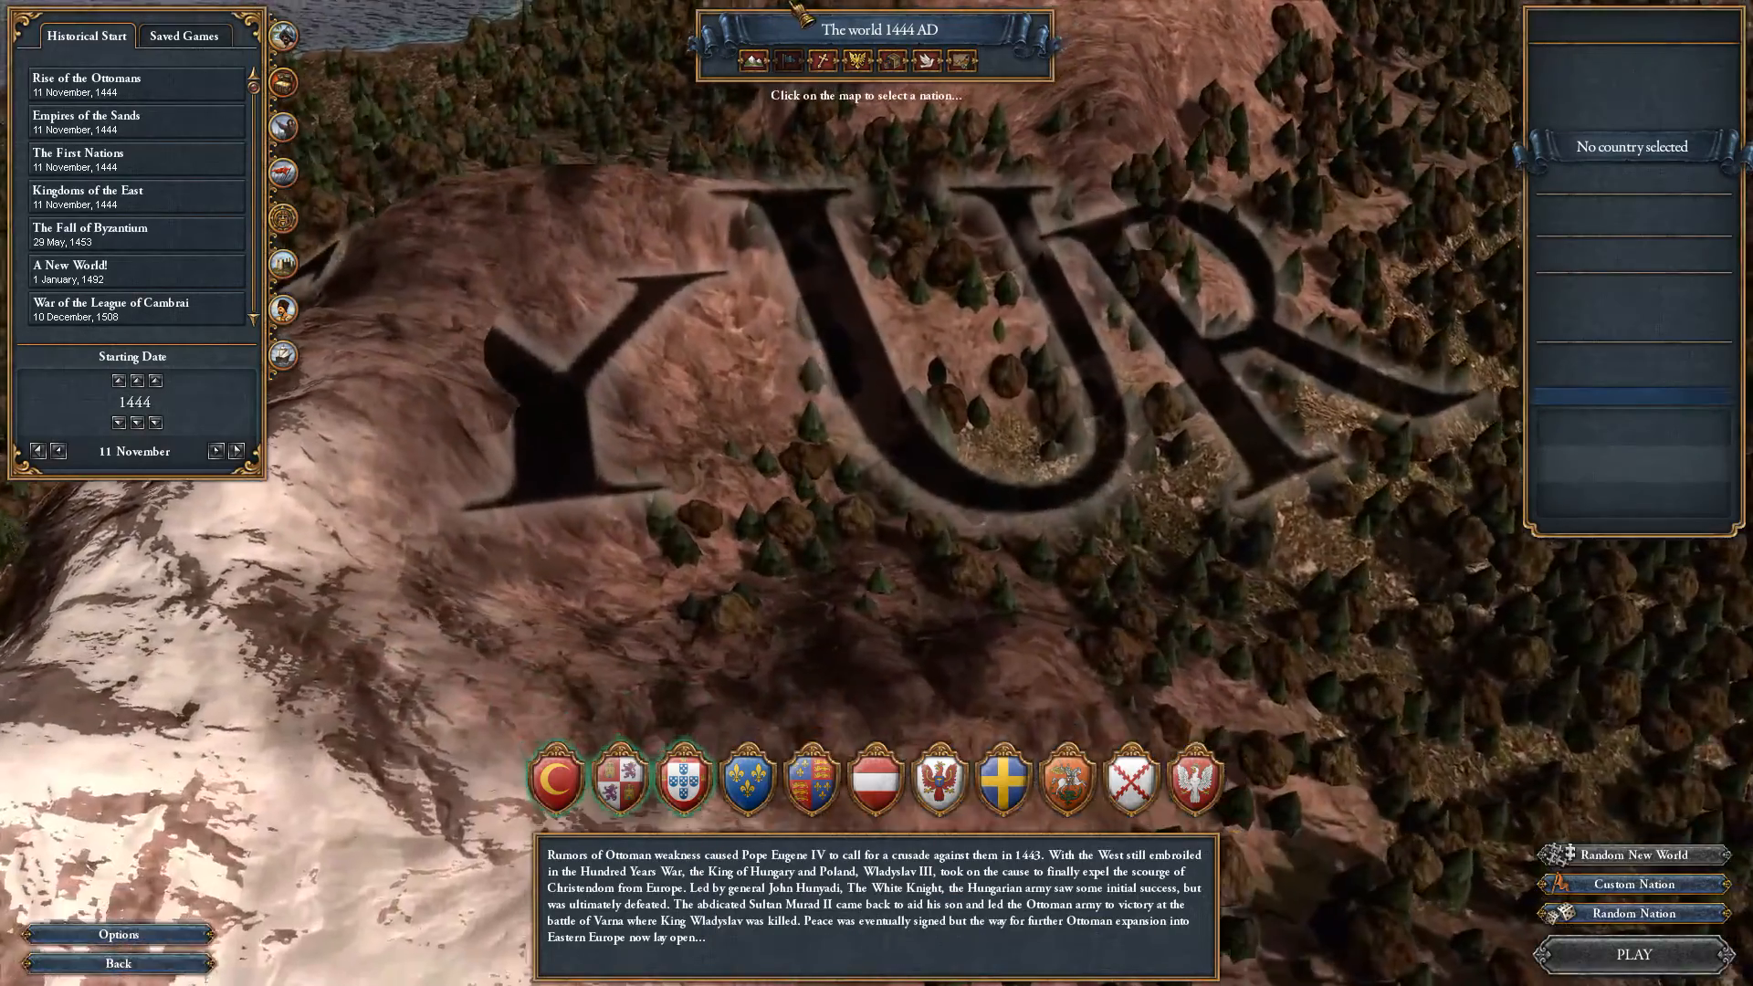
pyautogui.scroll(3, 637, 497)
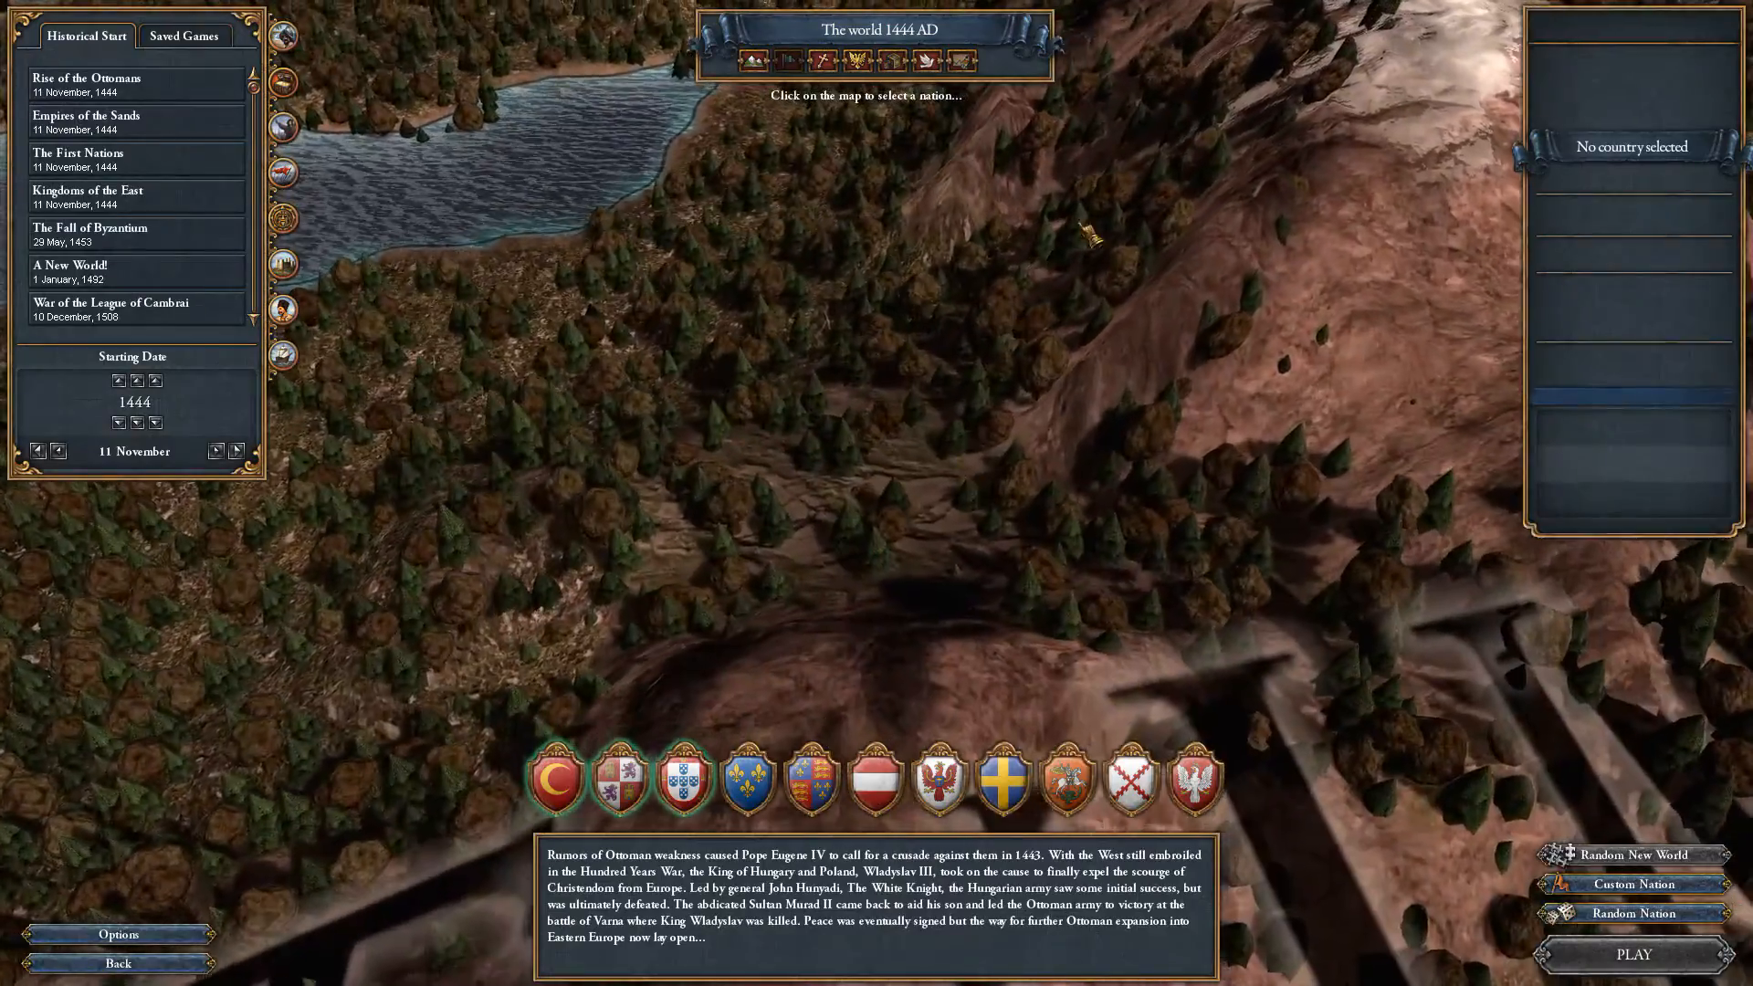
pyautogui.scroll(-3, 1030, 447)
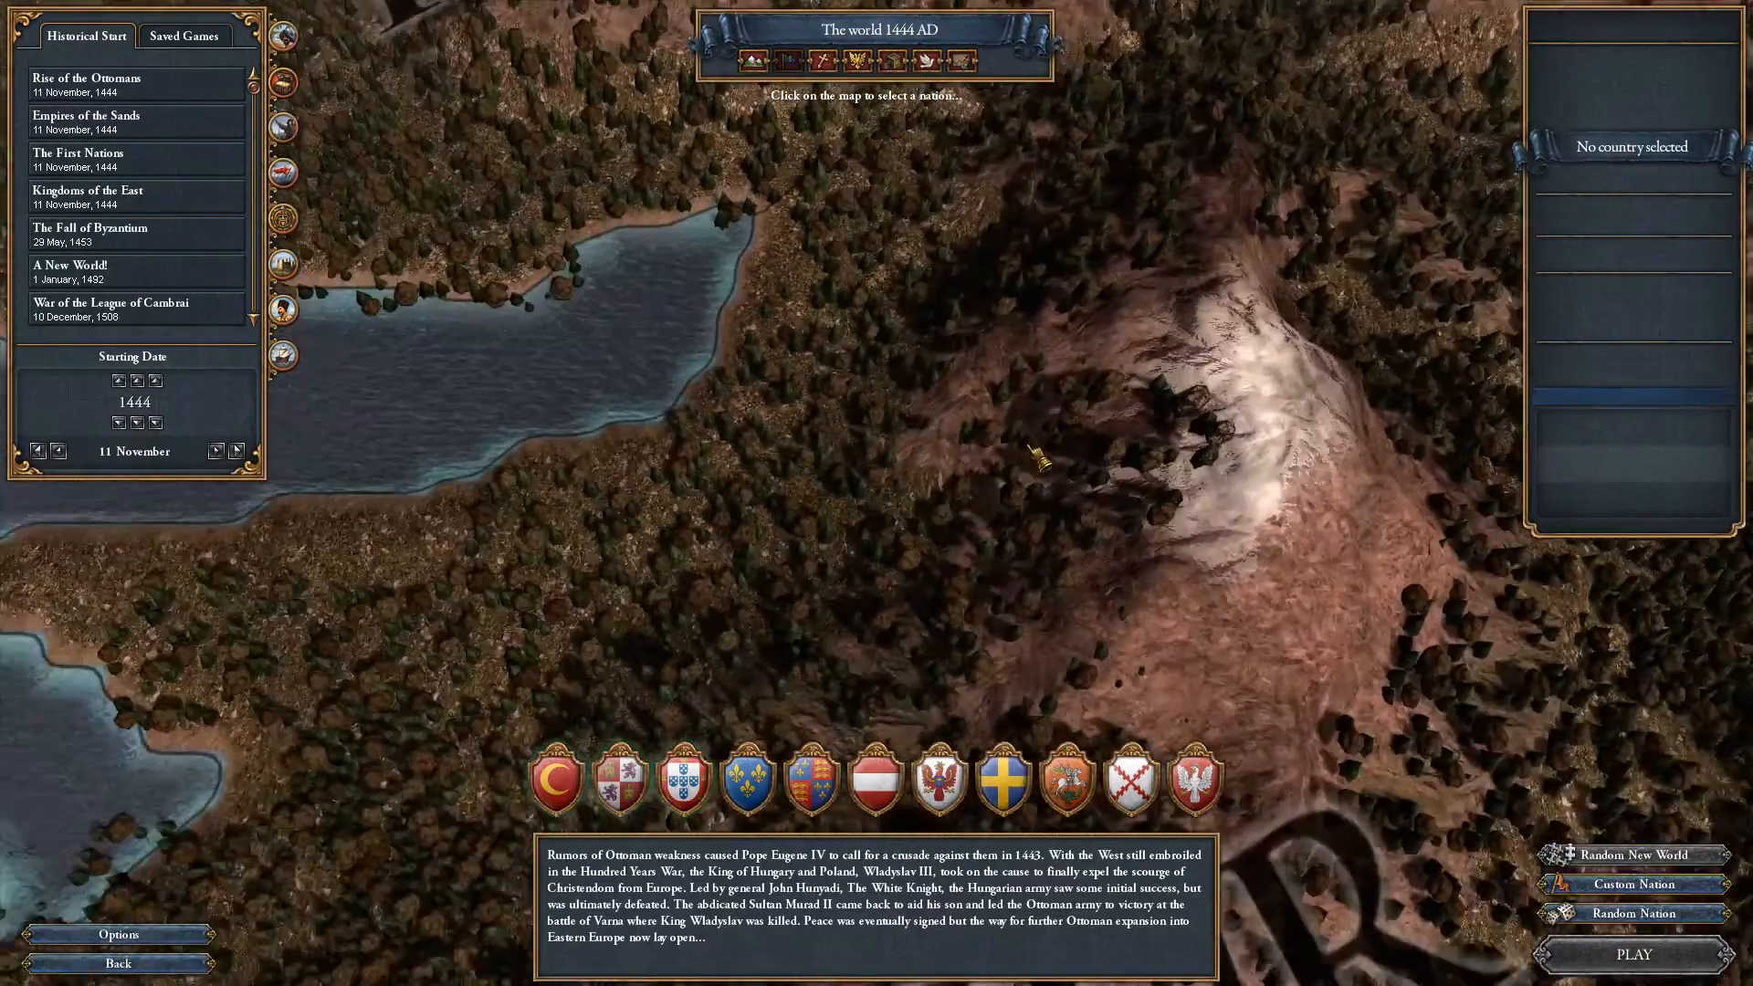
pyautogui.scroll(3, 1038, 459)
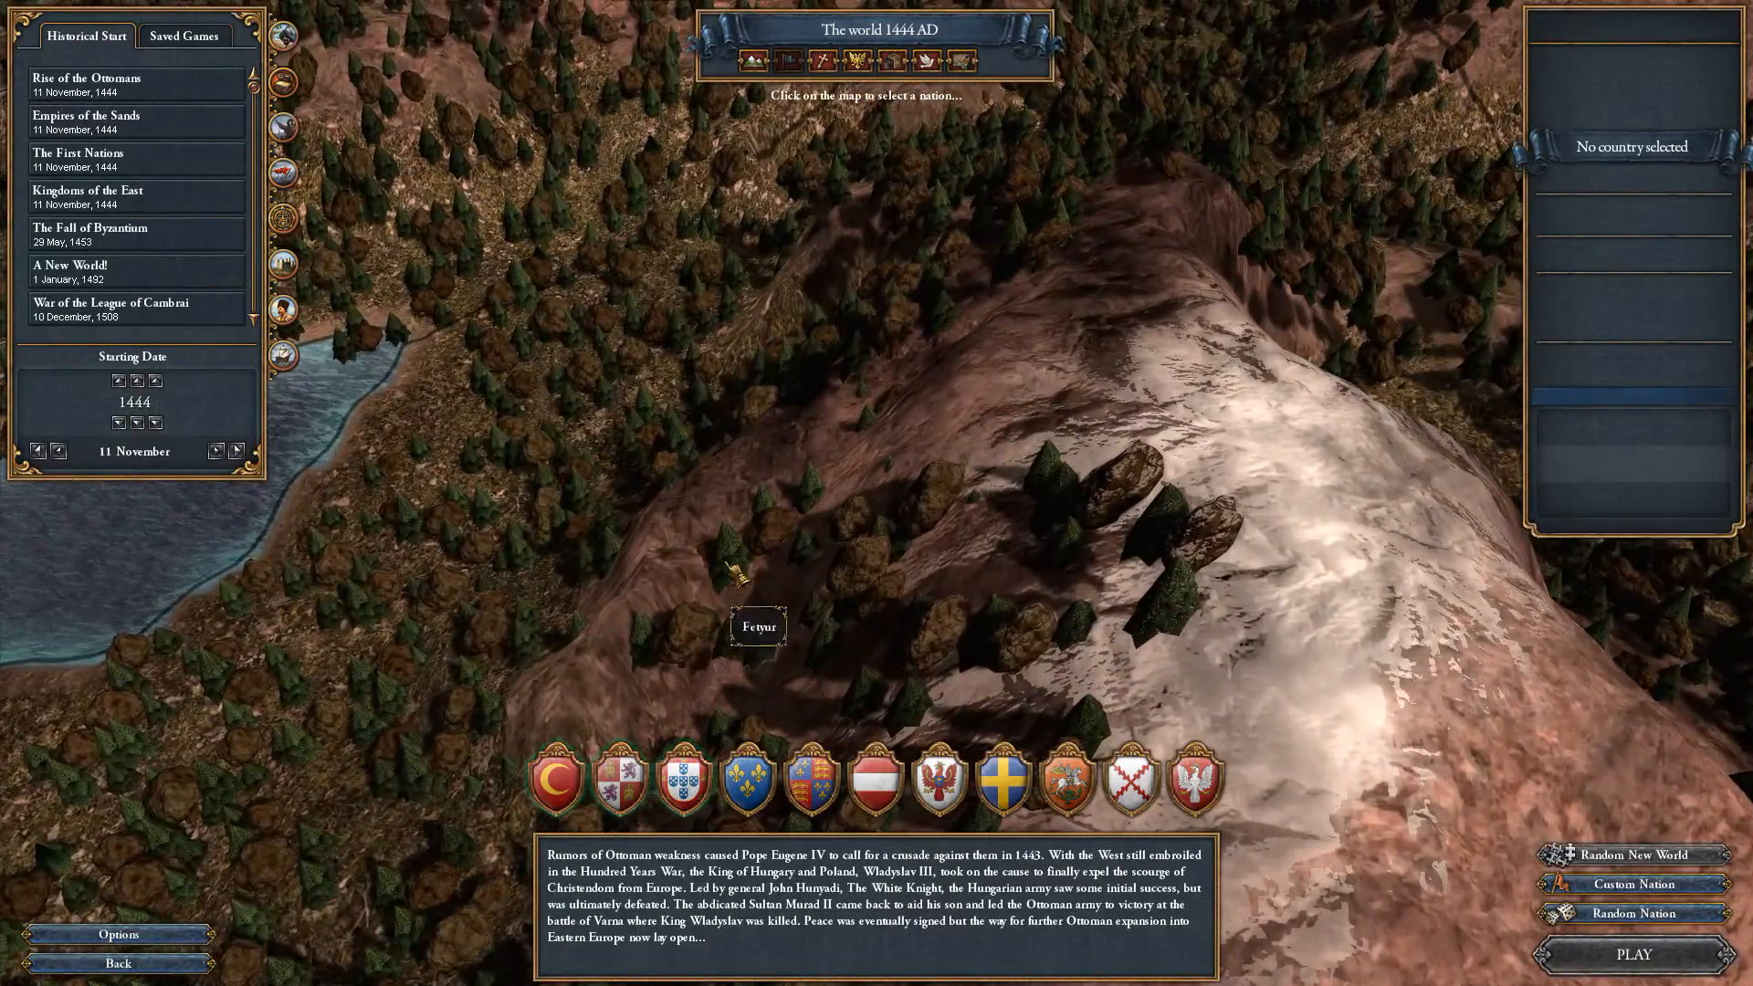
pyautogui.moveTo(726, 563); pyautogui.dragTo(802, 455)
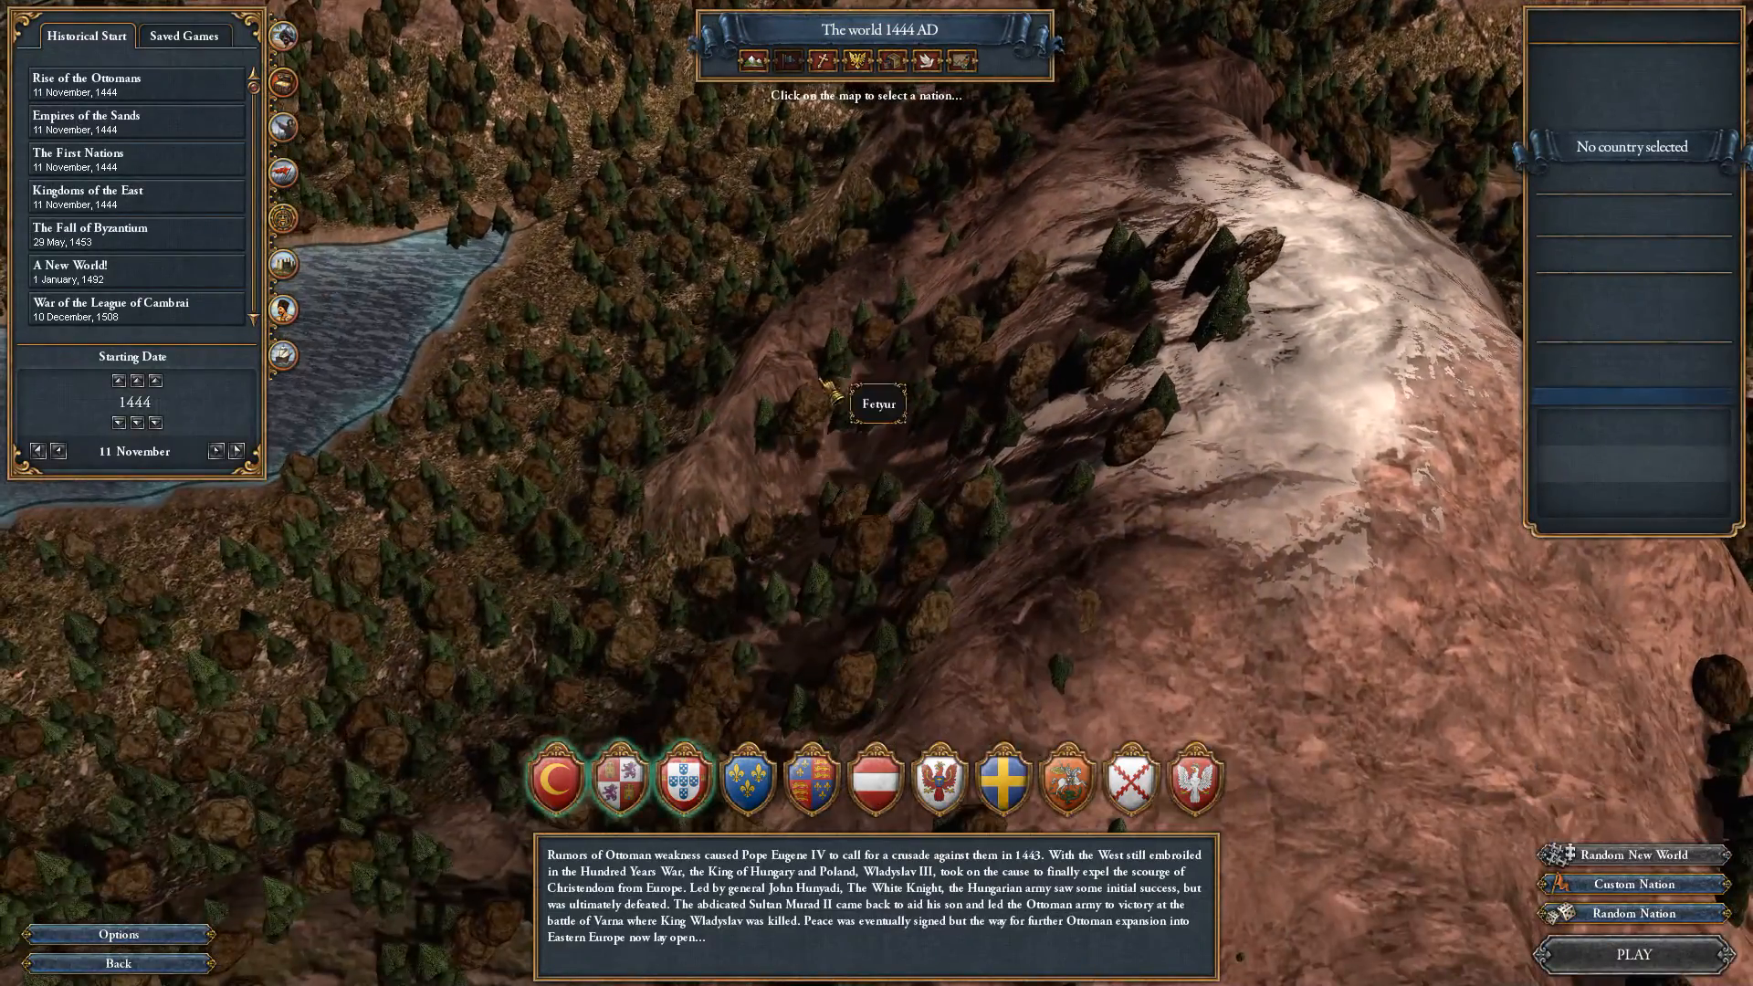
pyautogui.moveTo(663, 523); pyautogui.dragTo(312, 536)
pyautogui.moveTo(511, 467); pyautogui.dragTo(329, 721)
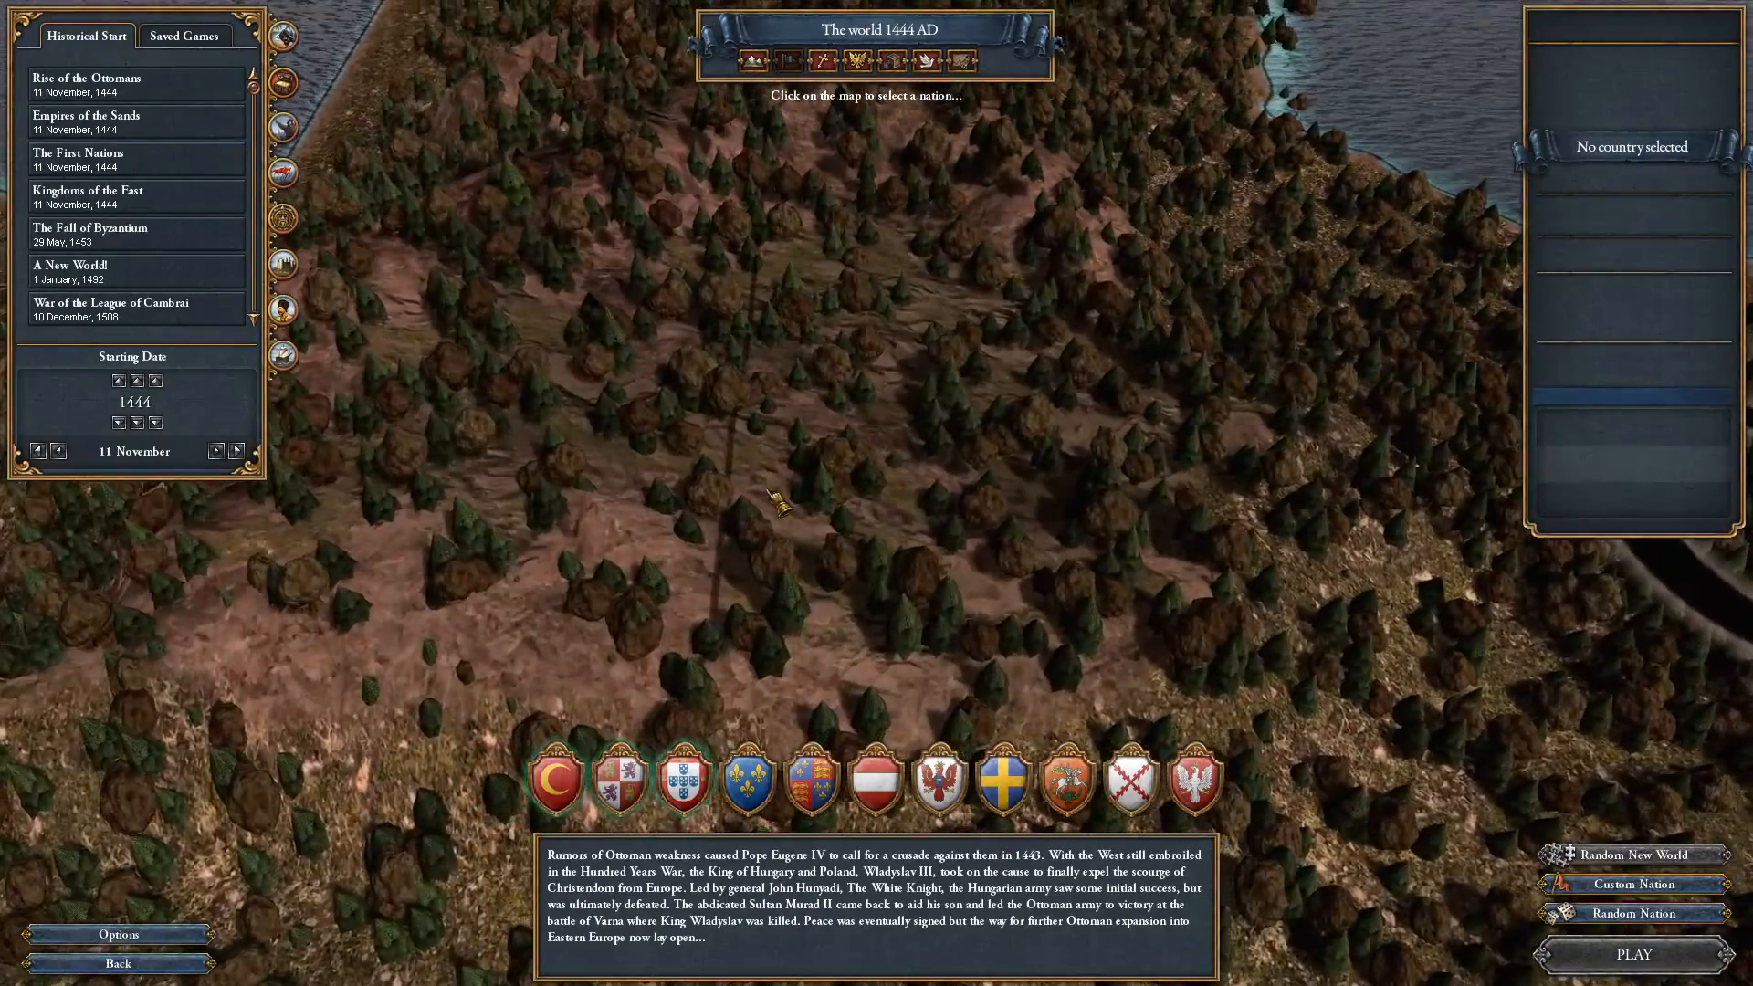
# Examine the forested hills, the land south of Fetyur, and the Kudahannock and Ittkyt highlands at close range on the game map.
pyautogui.scroll(5, 712, 366)
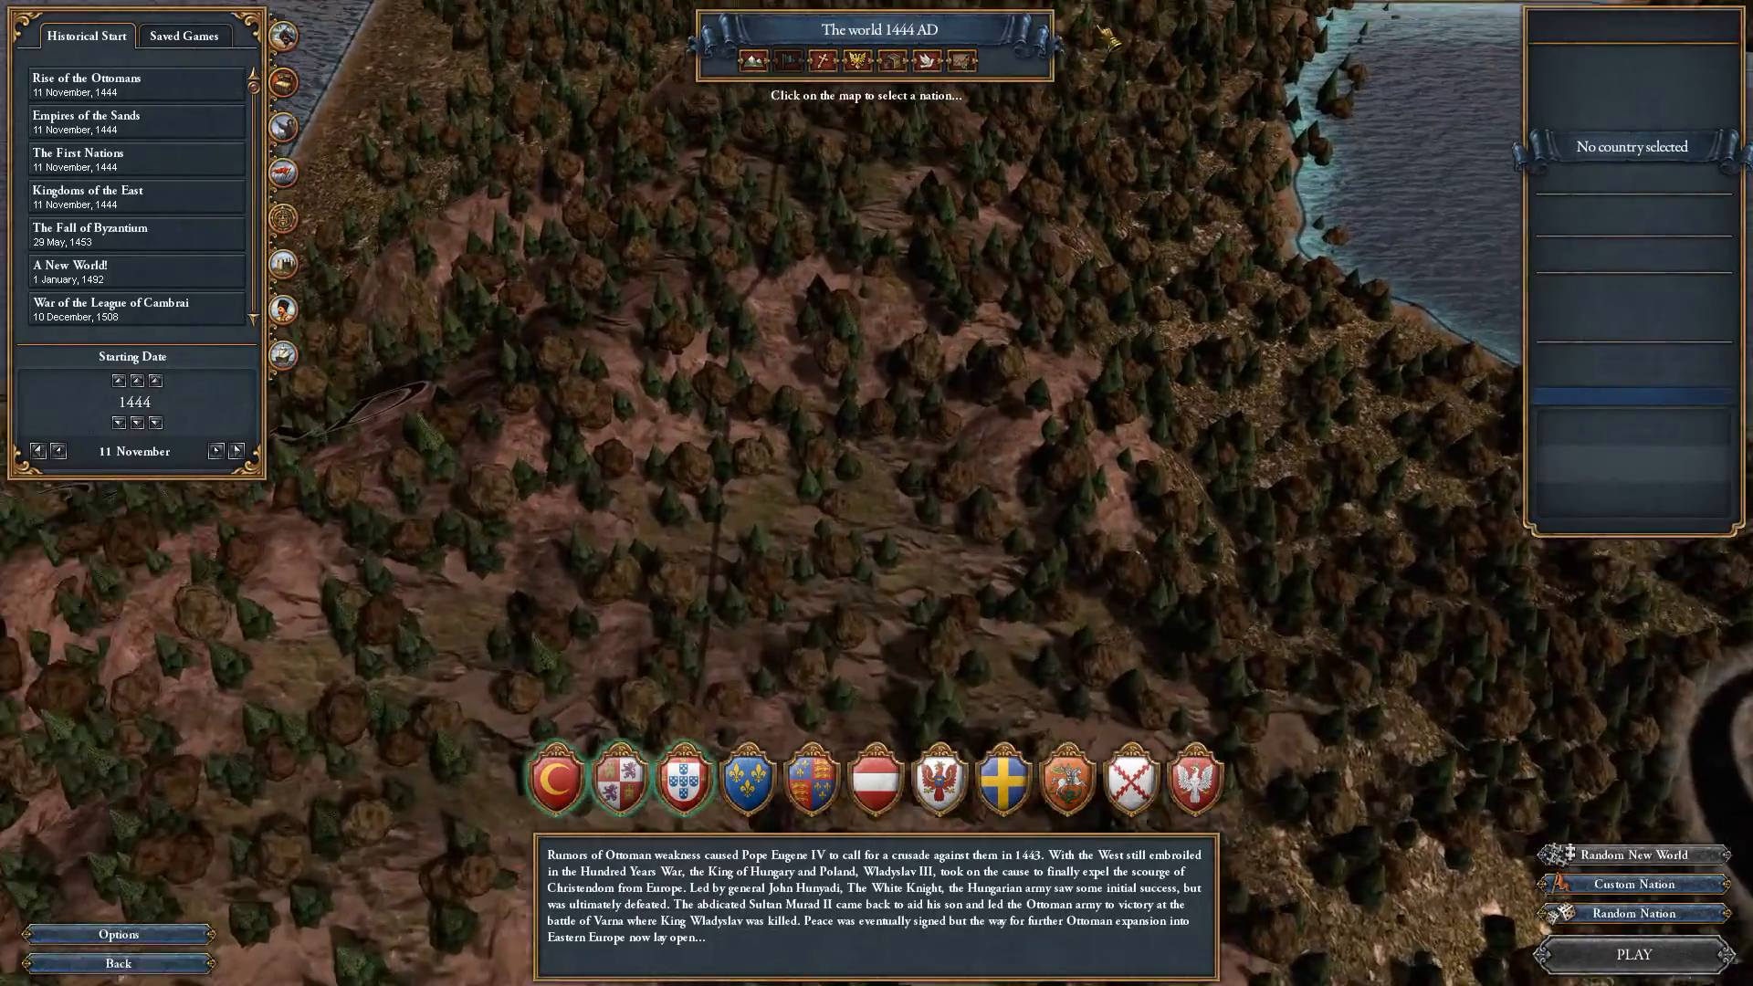
pyautogui.moveTo(1100, 28); pyautogui.dragTo(774, 463)
pyautogui.scroll(-8, 781, 470)
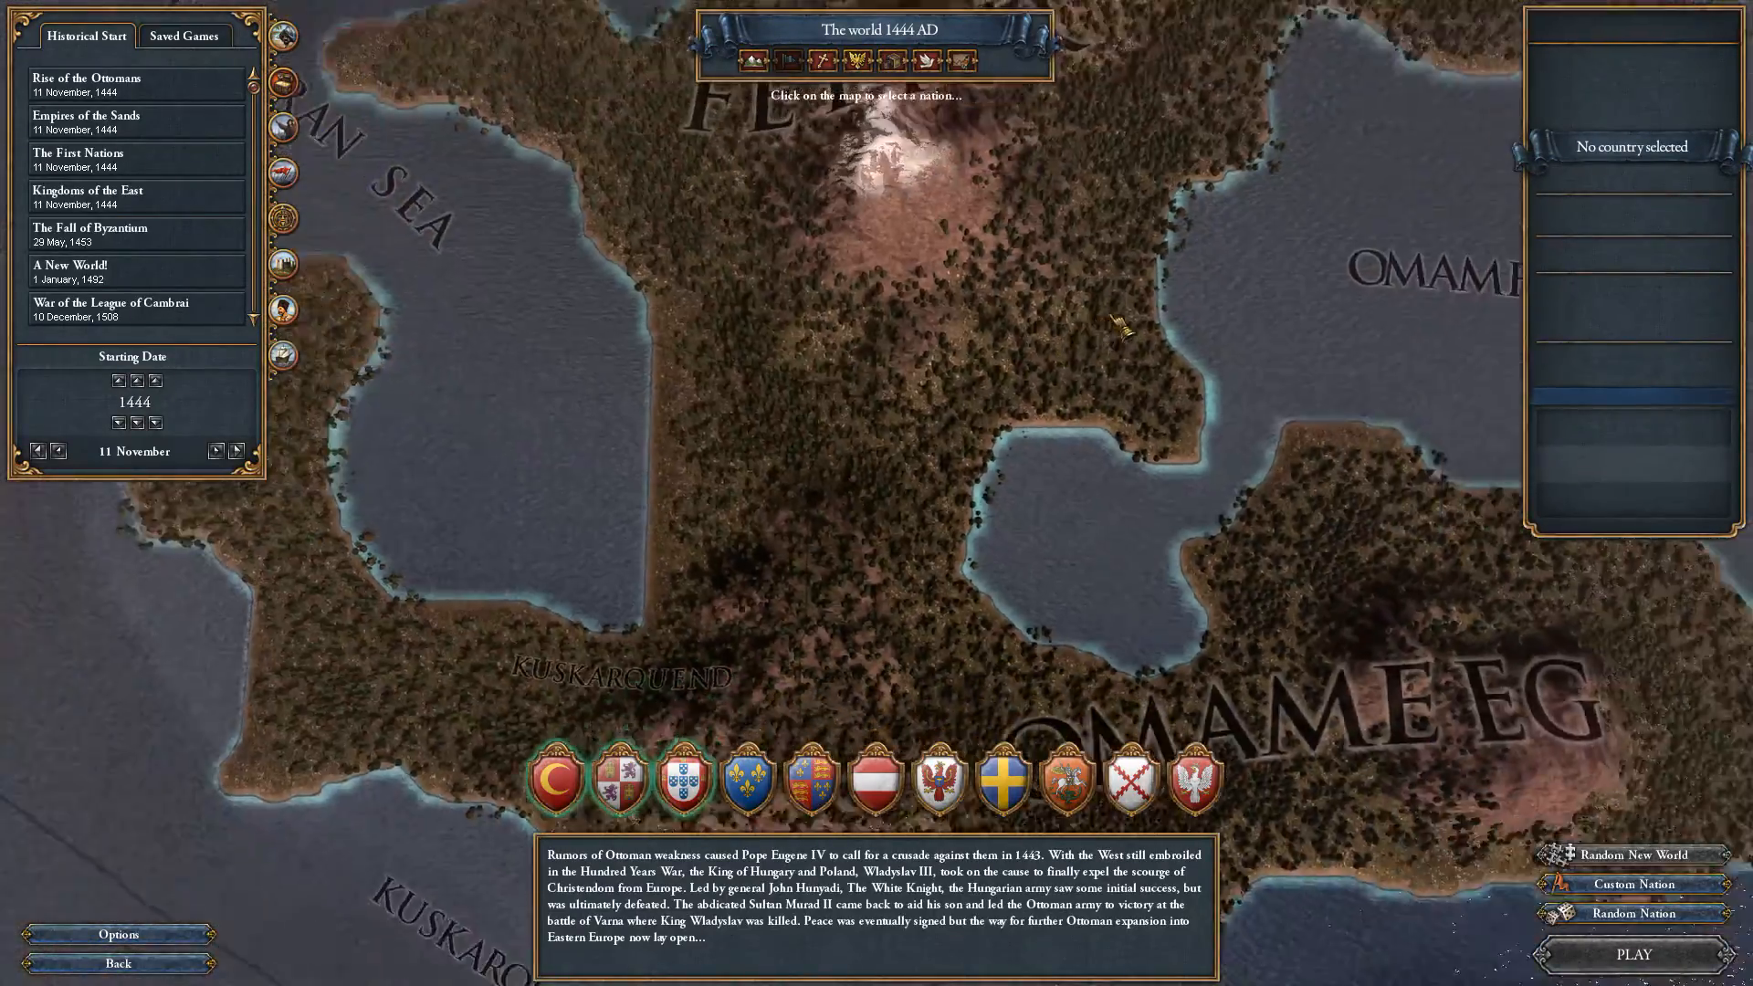
pyautogui.scroll(6, 1134, 418)
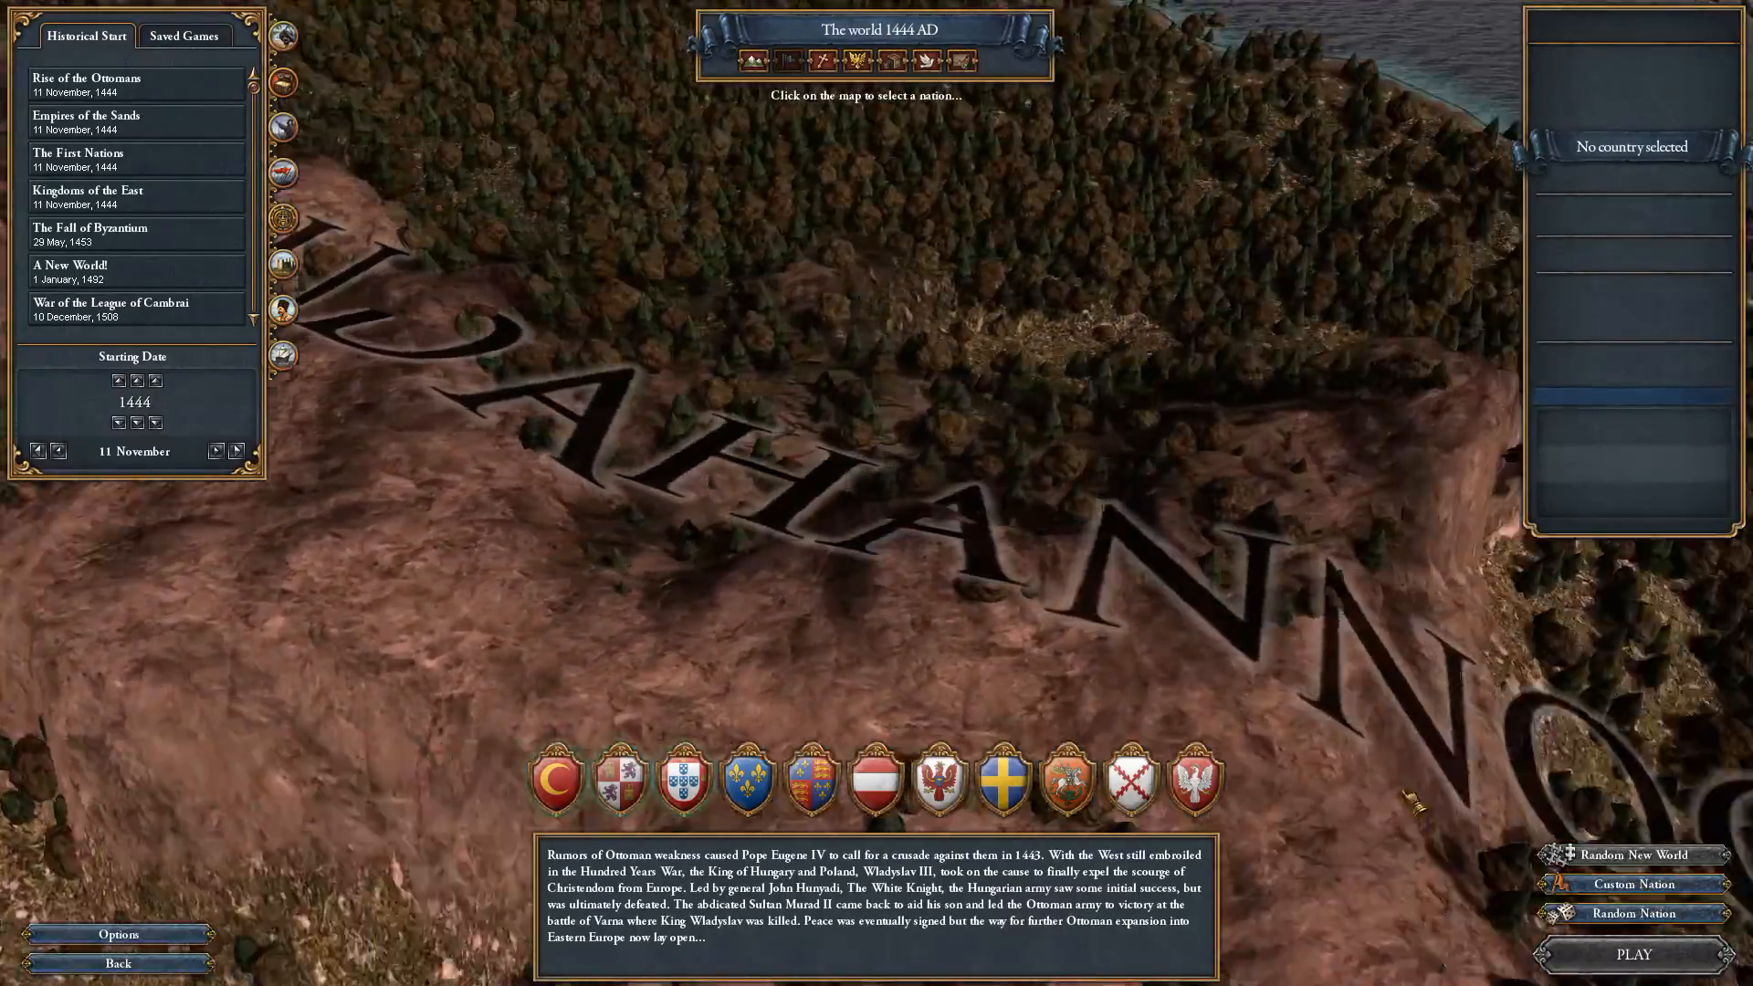
pyautogui.moveTo(1406, 794); pyautogui.dragTo(1187, 337)
pyautogui.moveTo(1306, 55); pyautogui.dragTo(527, 484)
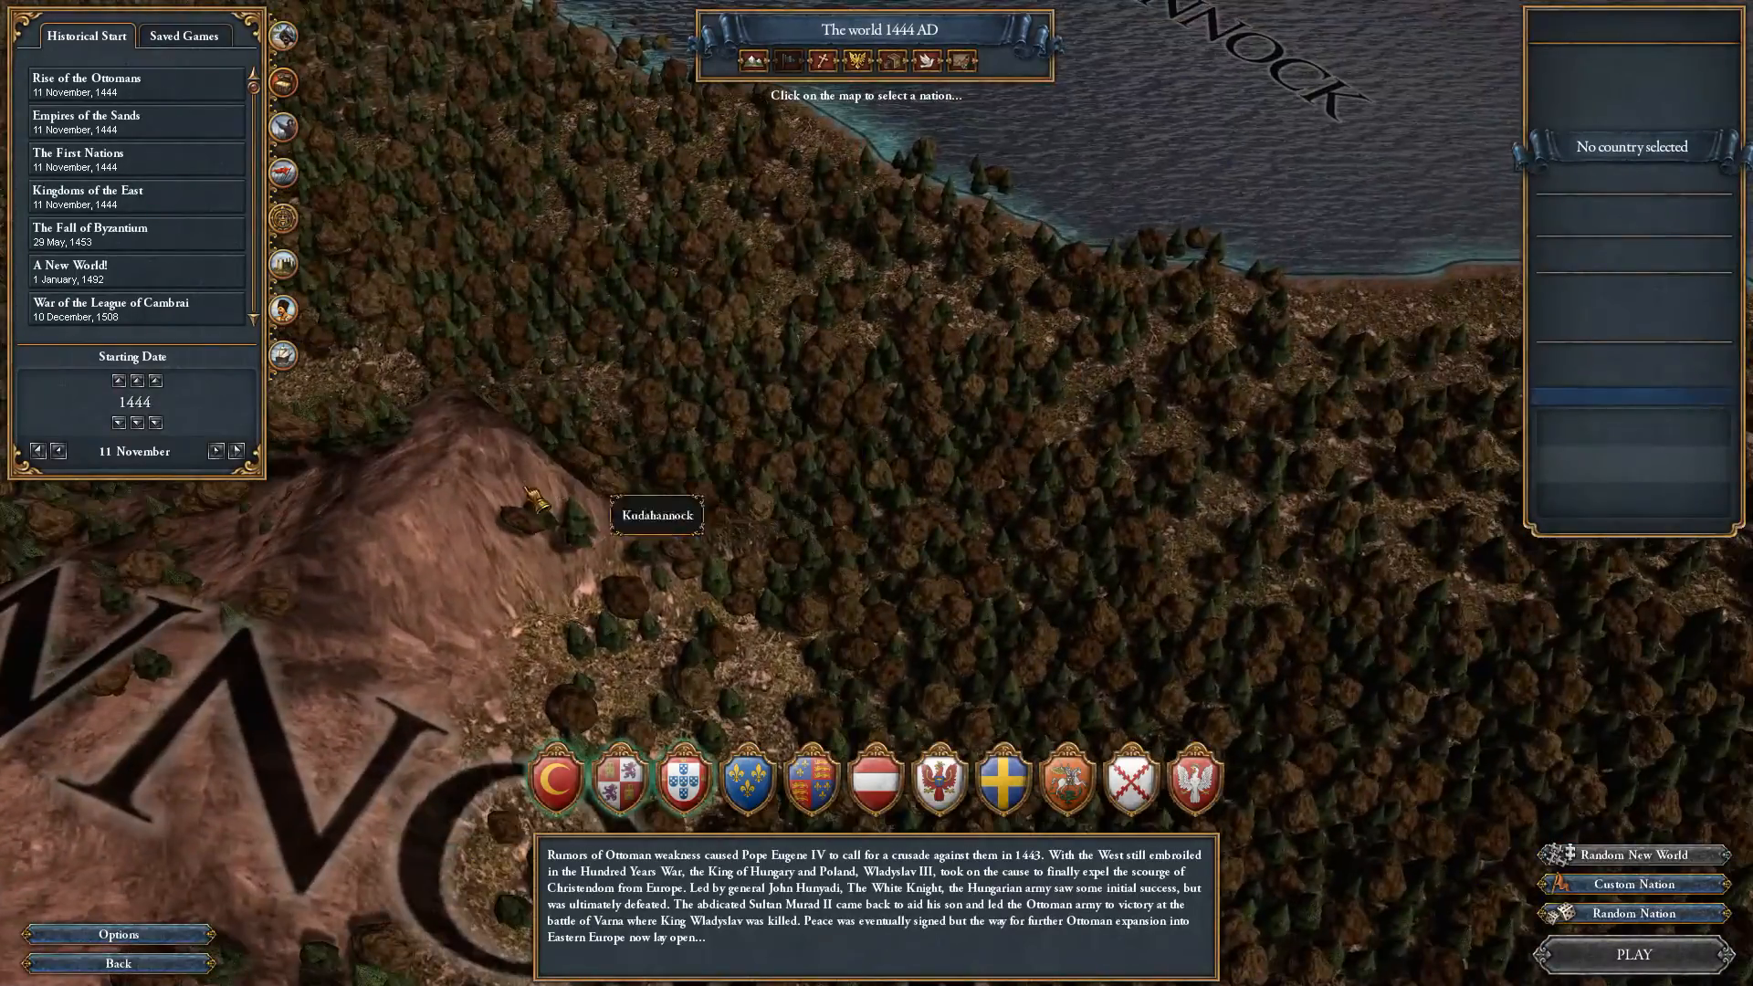
pyautogui.scroll(-6, 1369, 579)
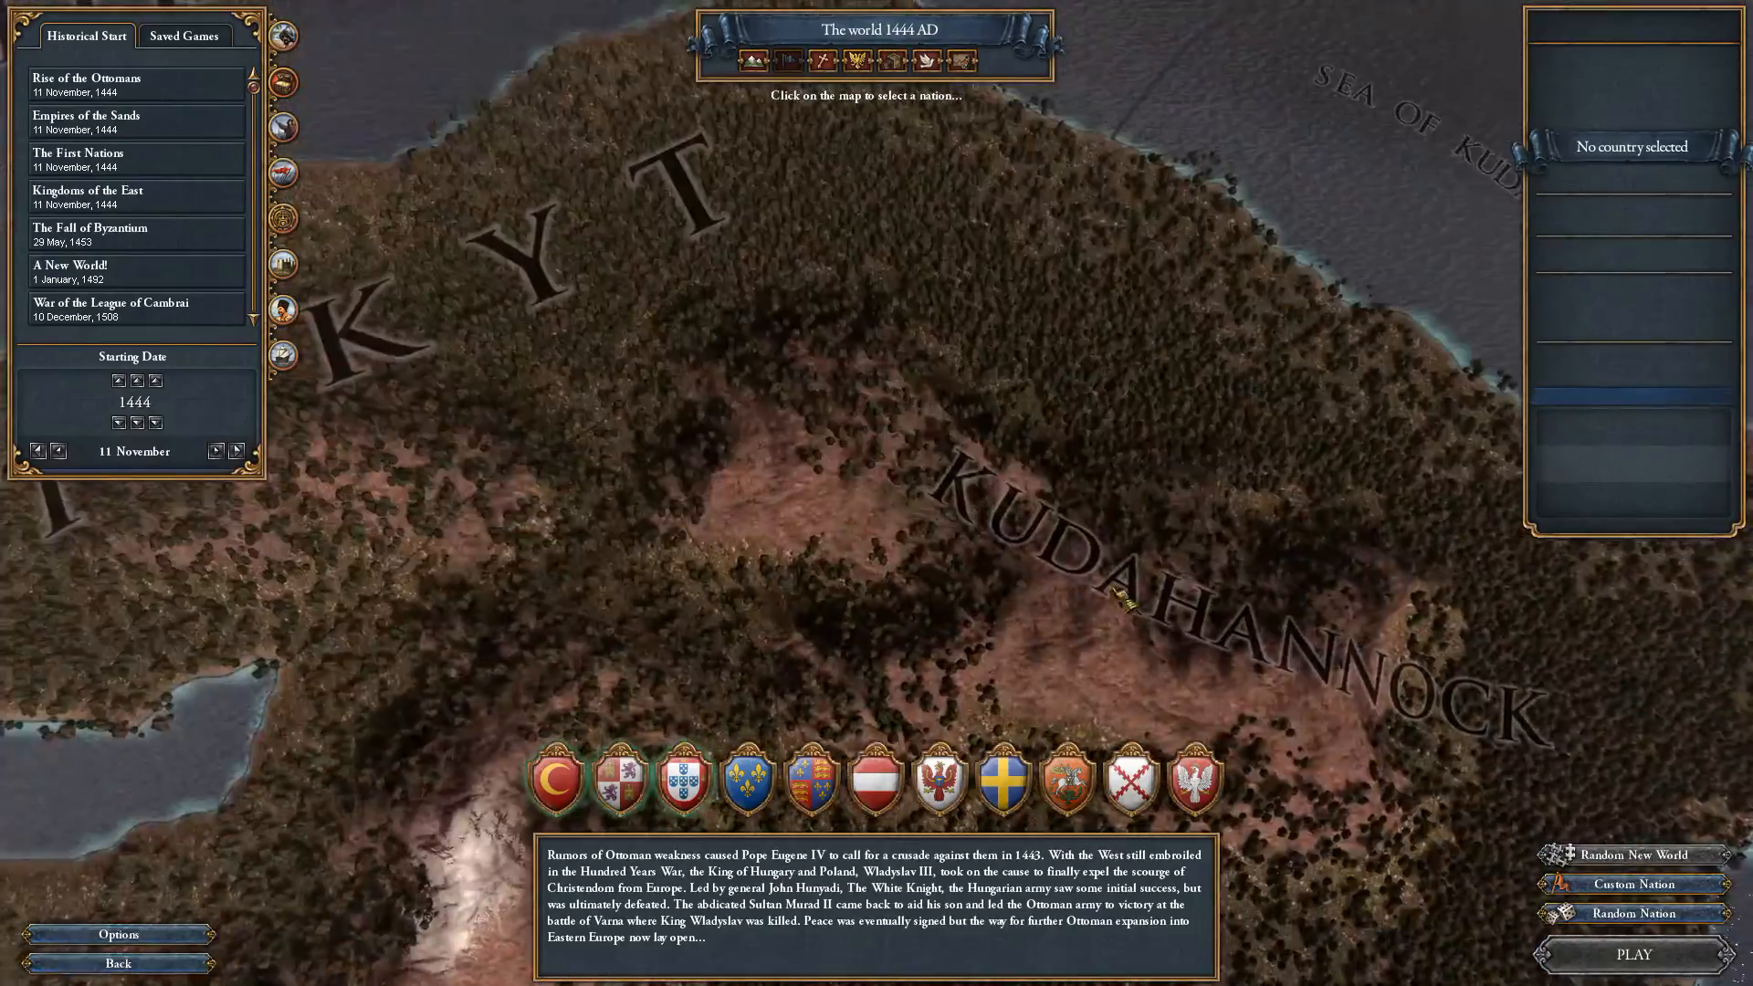
pyautogui.scroll(8, 1260, 577)
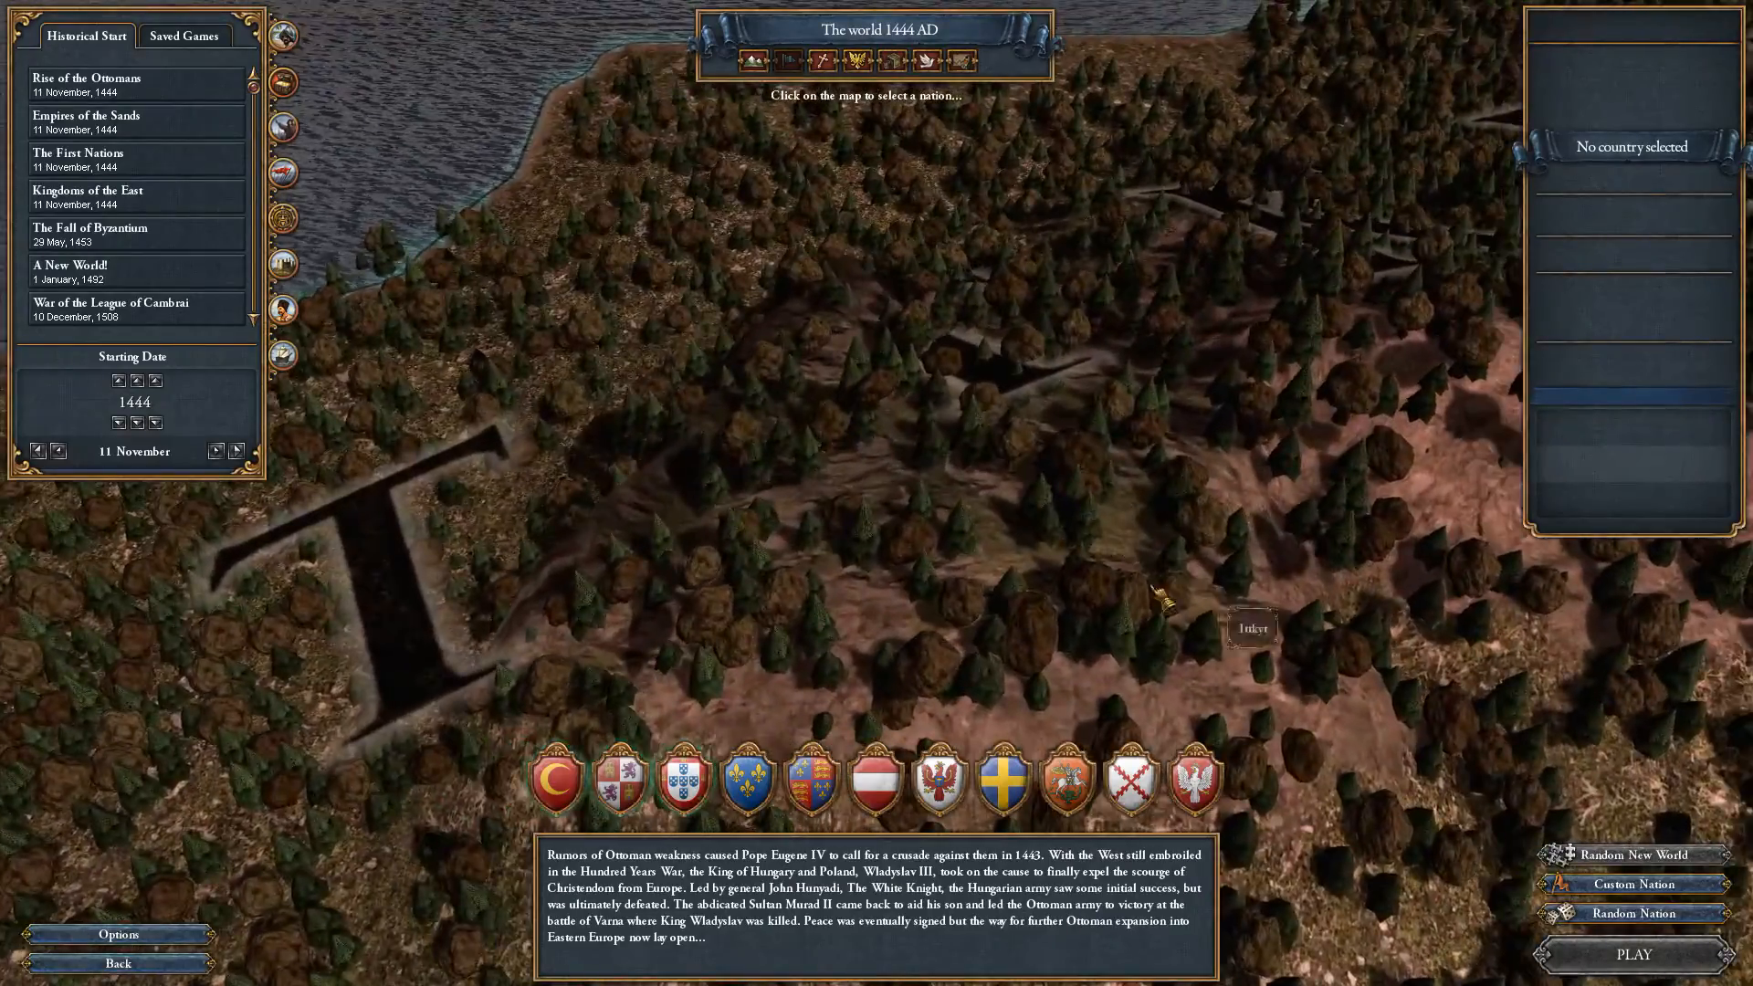
# Compare the layout of the island's mountain ranges in an overview and around Kudahannock up close.
pyautogui.scroll(-8, 1260, 577)
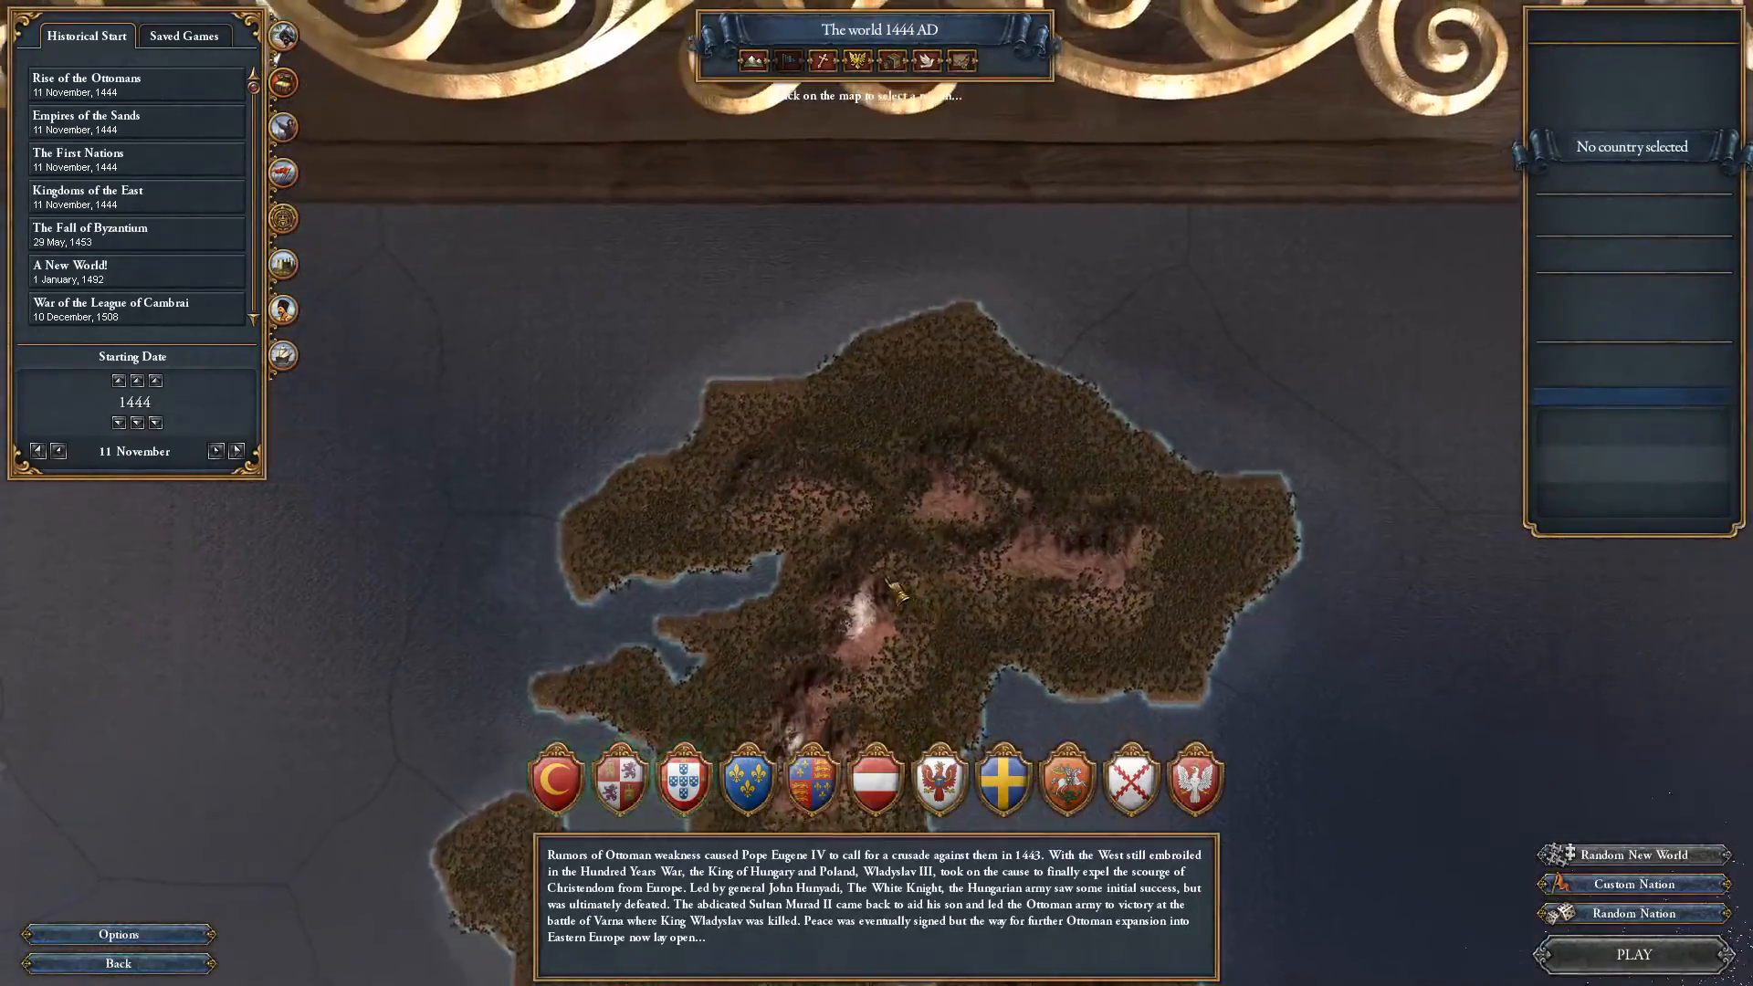
pyautogui.scroll(8, 987, 370)
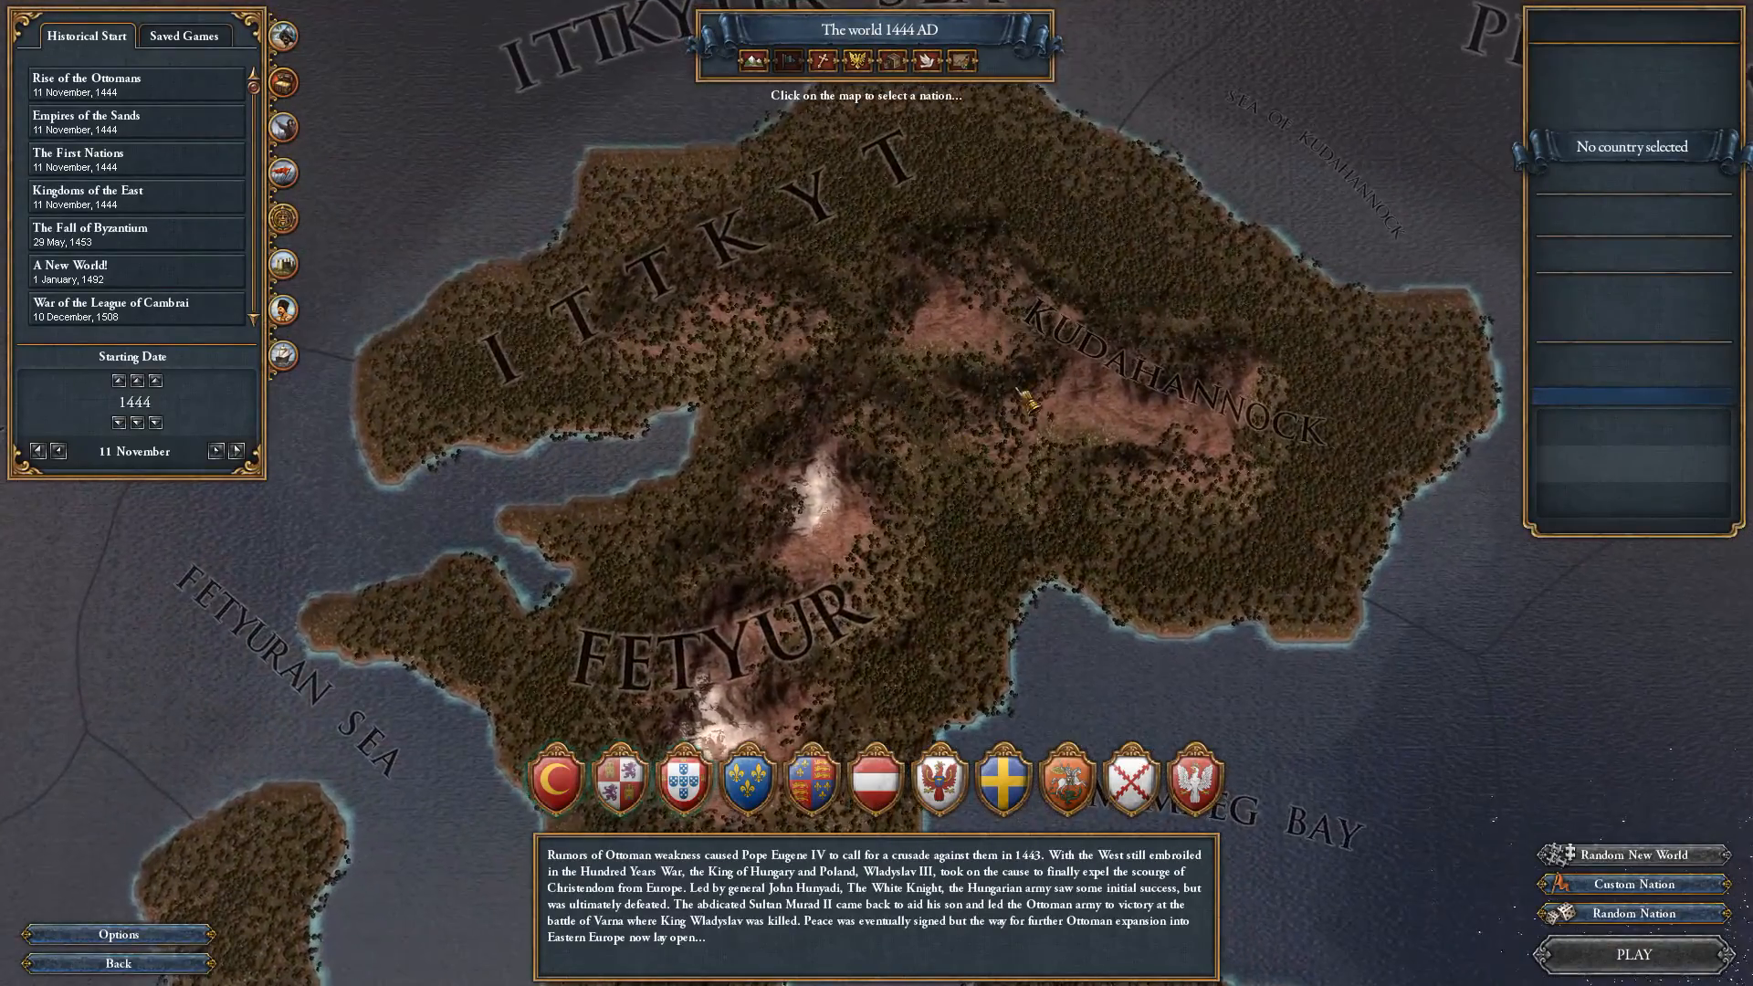
pyautogui.scroll(-5, 863, 388)
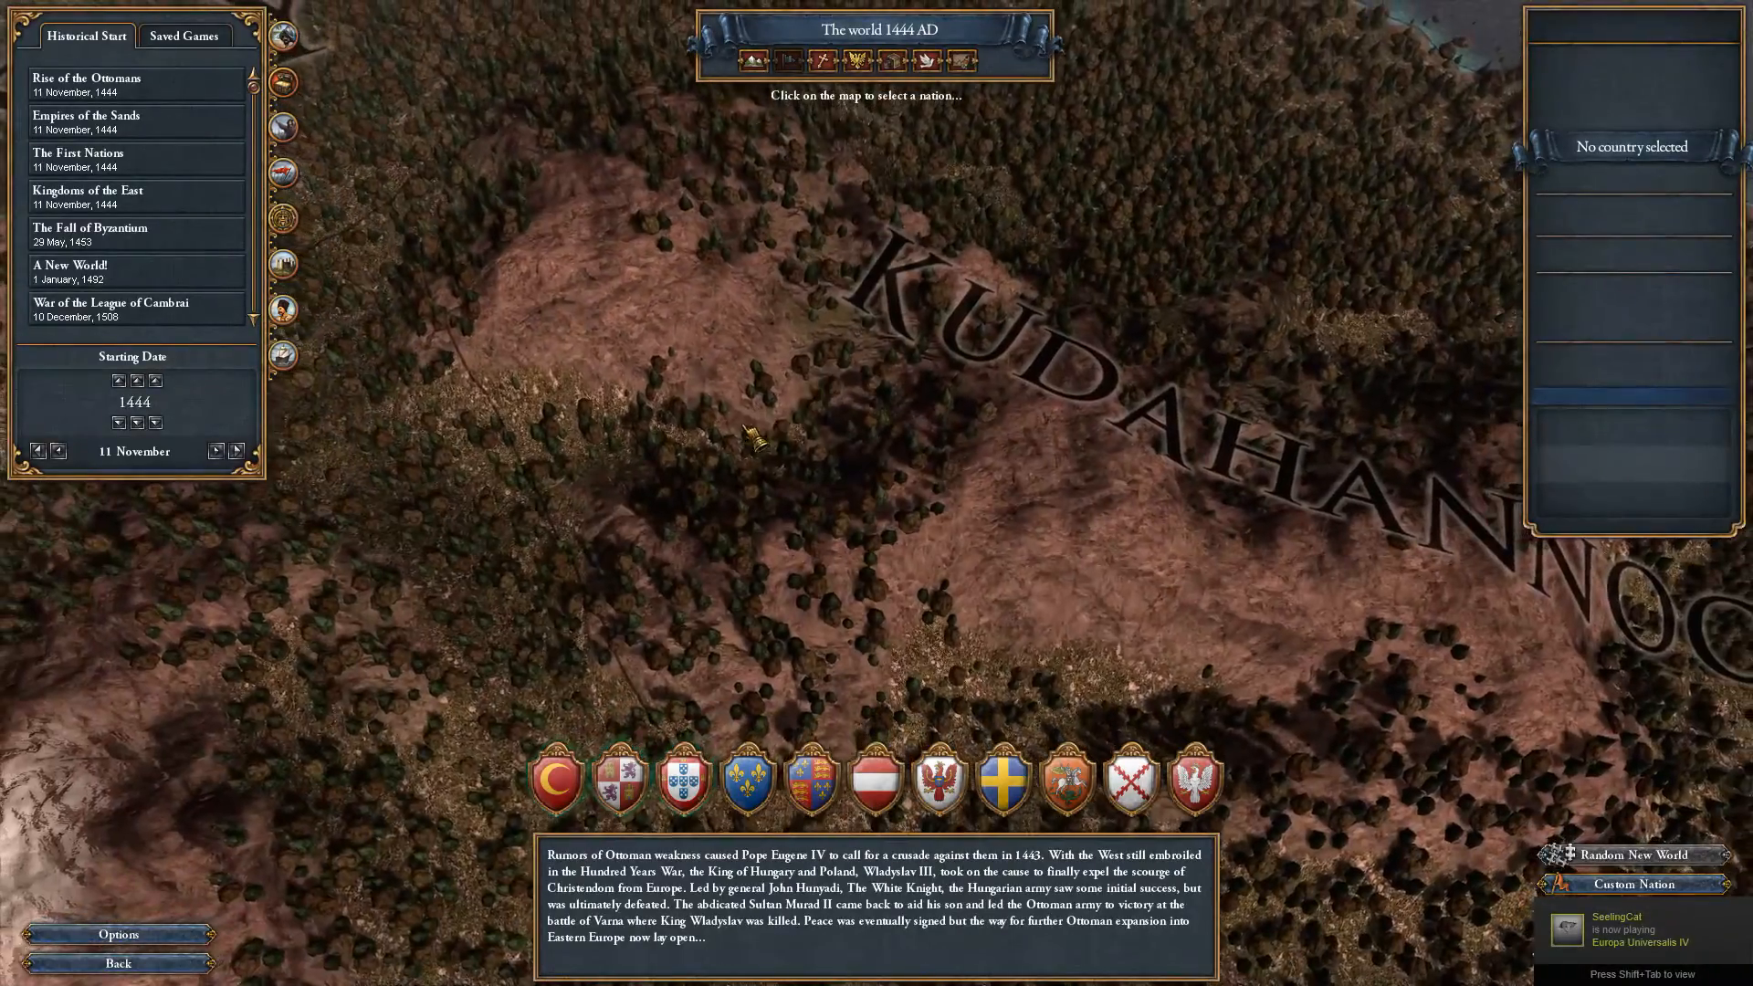
pyautogui.scroll(-3, 960, 349)
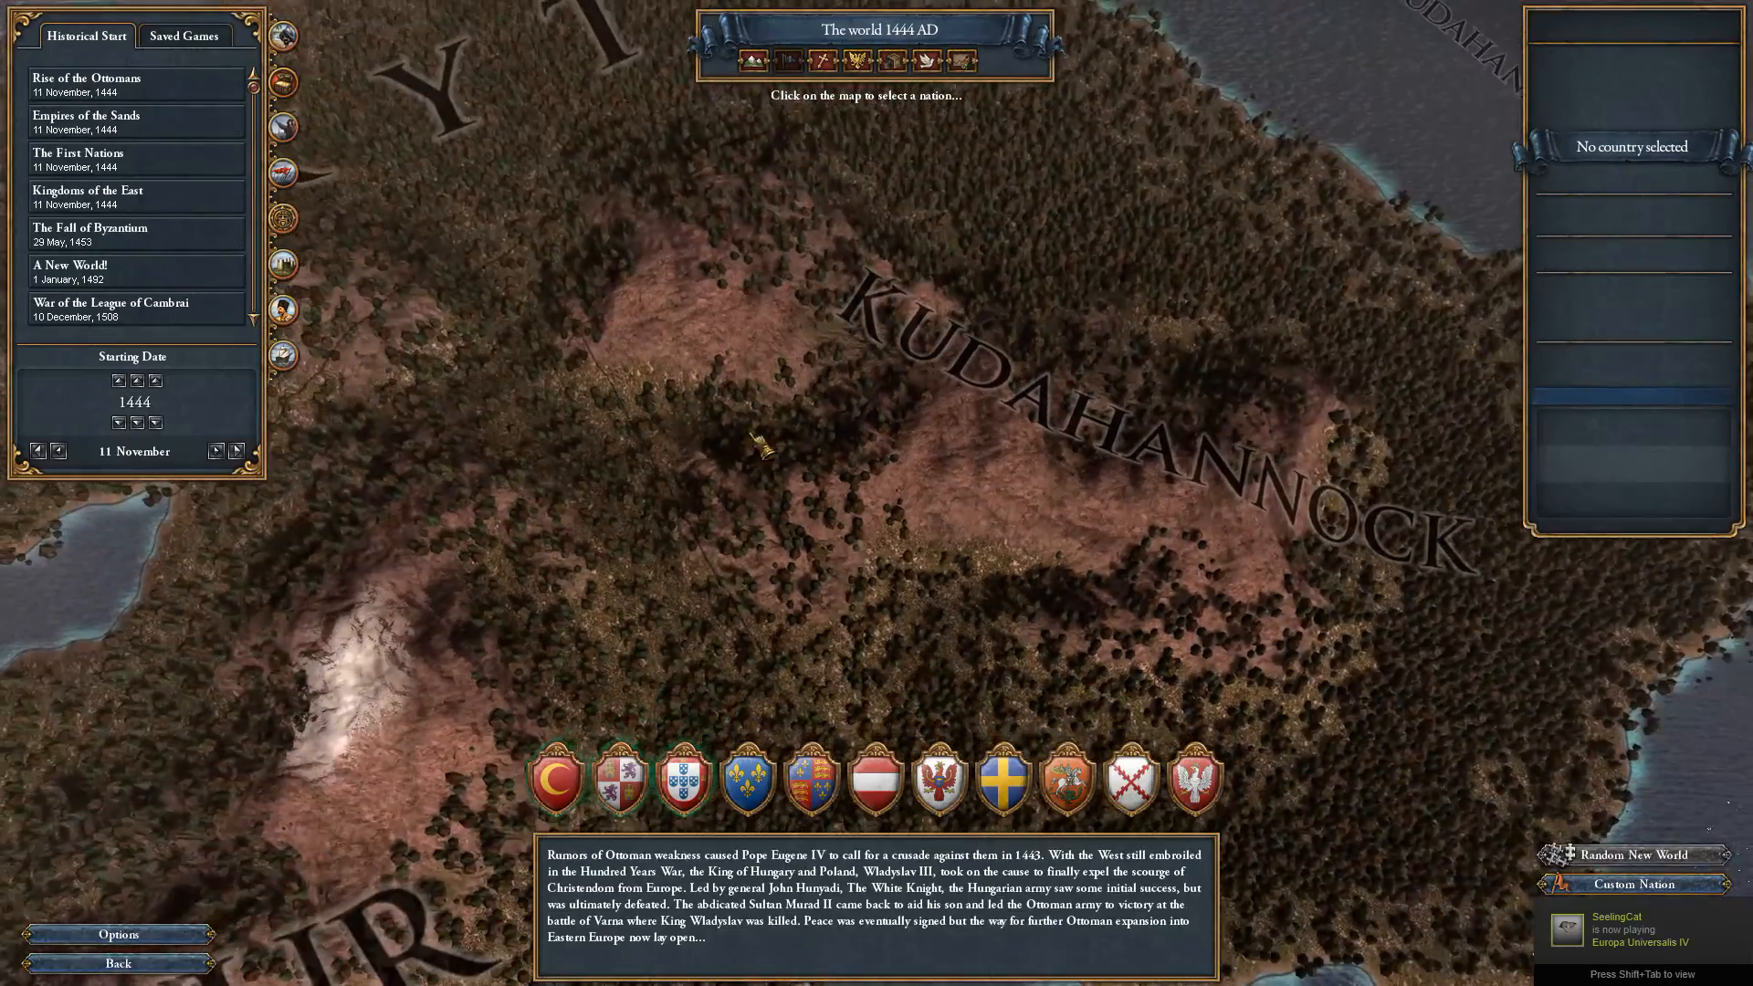
pyautogui.scroll(6, 959, 523)
pyautogui.scroll(-6, 963, 530)
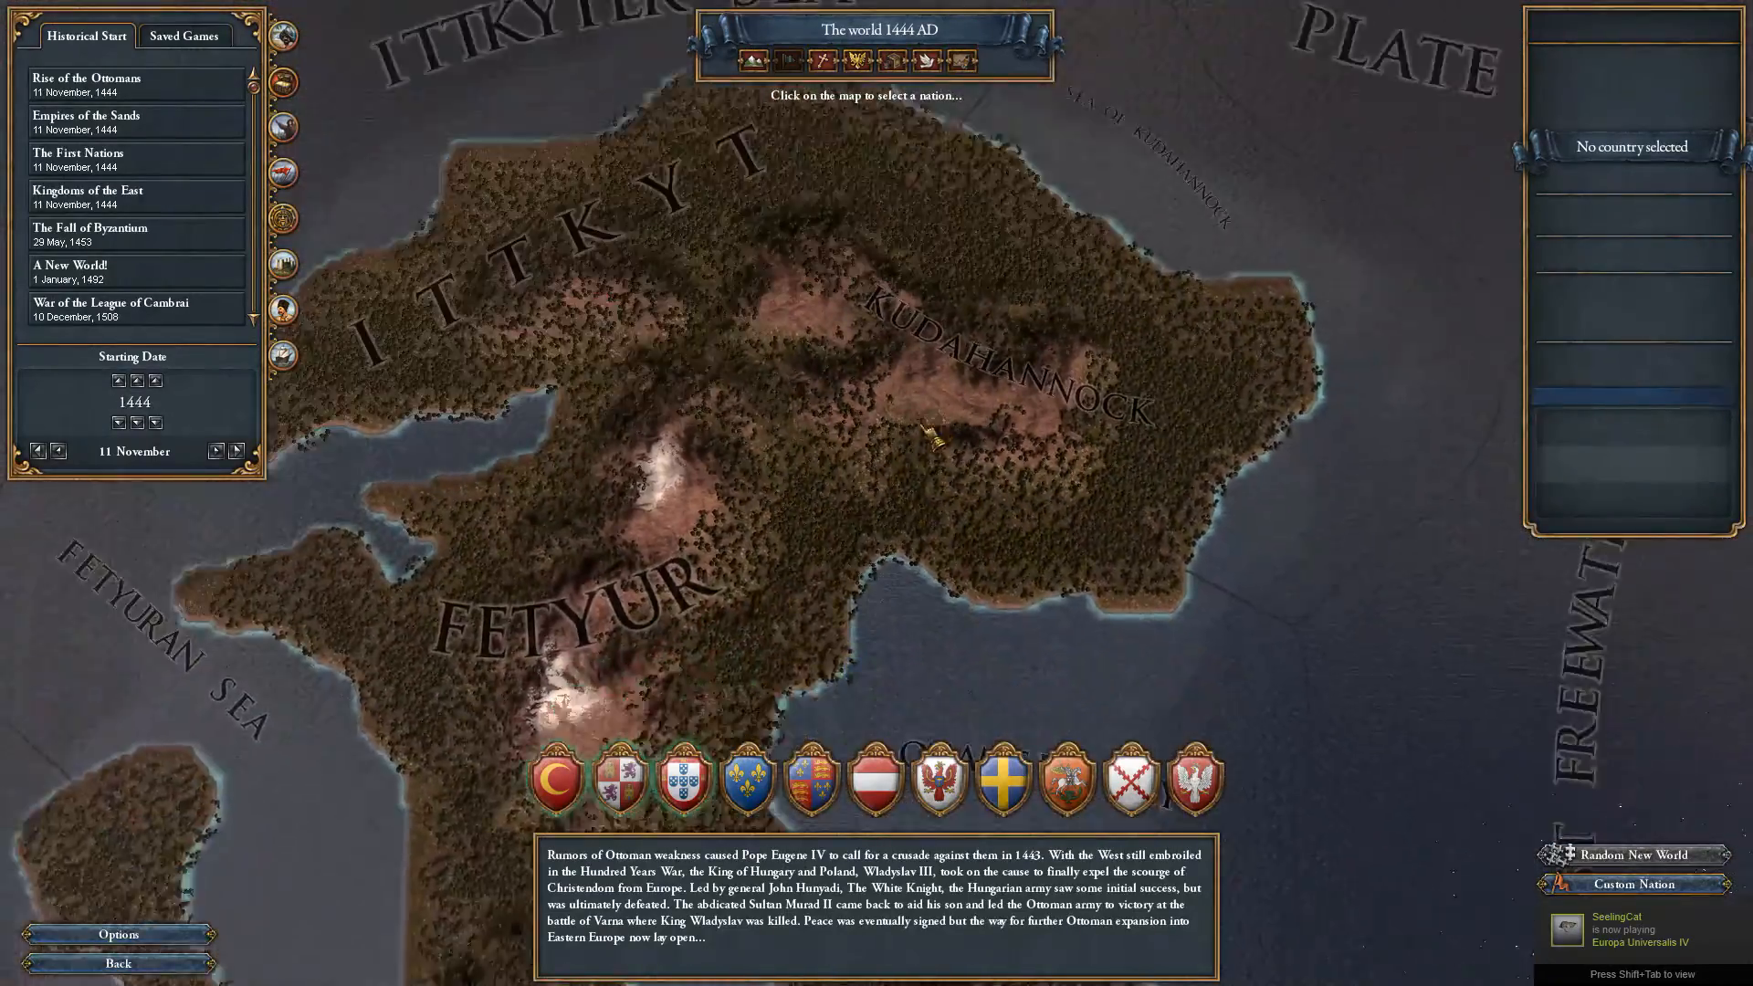
# Switch to my_new_tile_master.xcf in GIMP and examine the heightmap's bright peaks and surrounding slopes beside the game map.
pyautogui.press('super')
pyautogui.moveTo(603, 967)
pyautogui.click(451, 872)
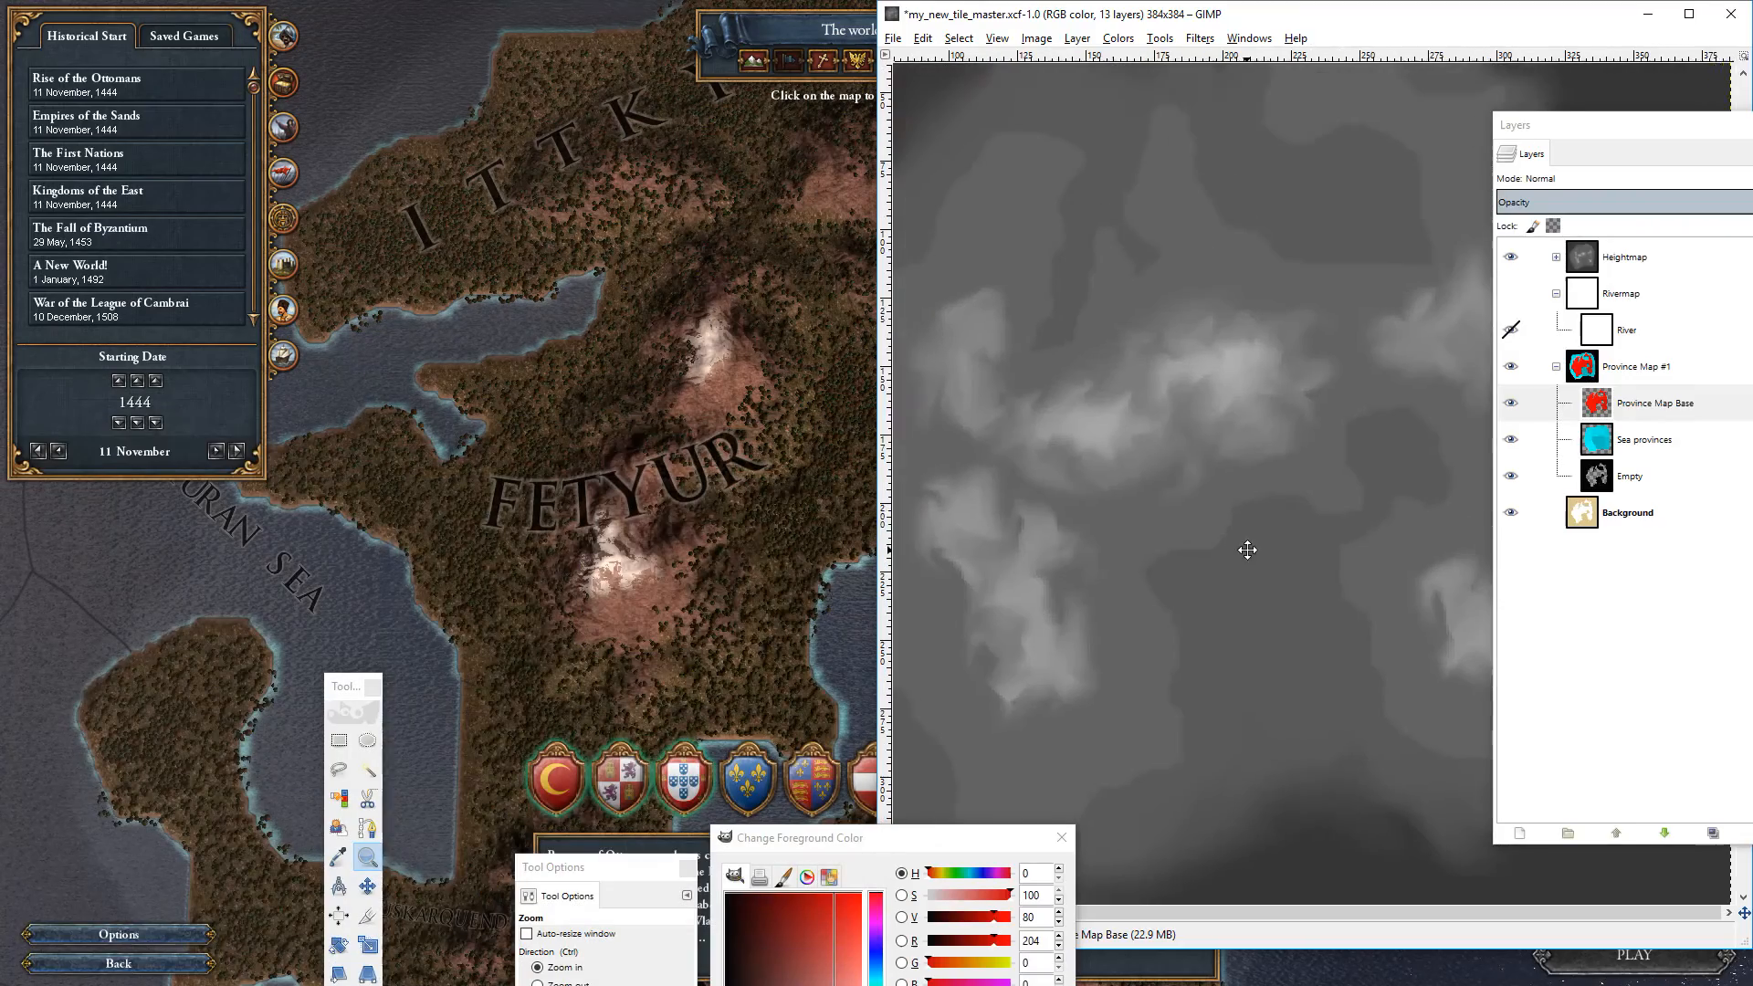
pyautogui.moveTo(1176, 412); pyautogui.dragTo(1241, 414)
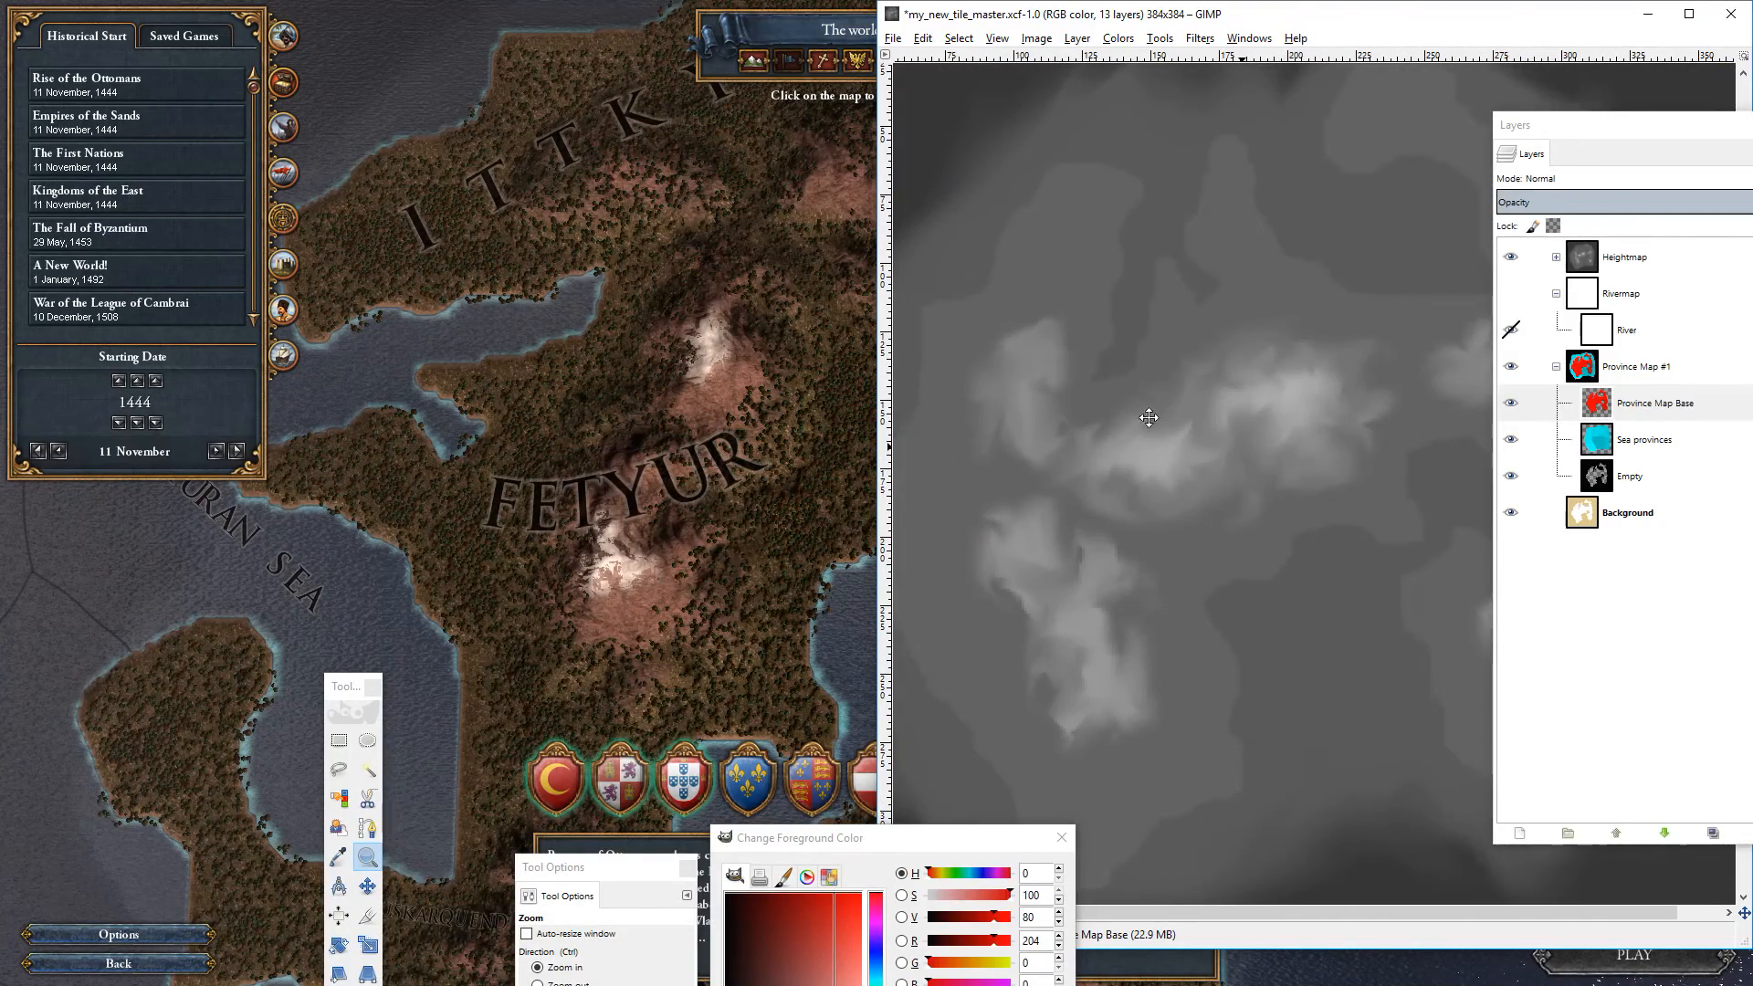
pyautogui.hscroll(2, 1166, 461)
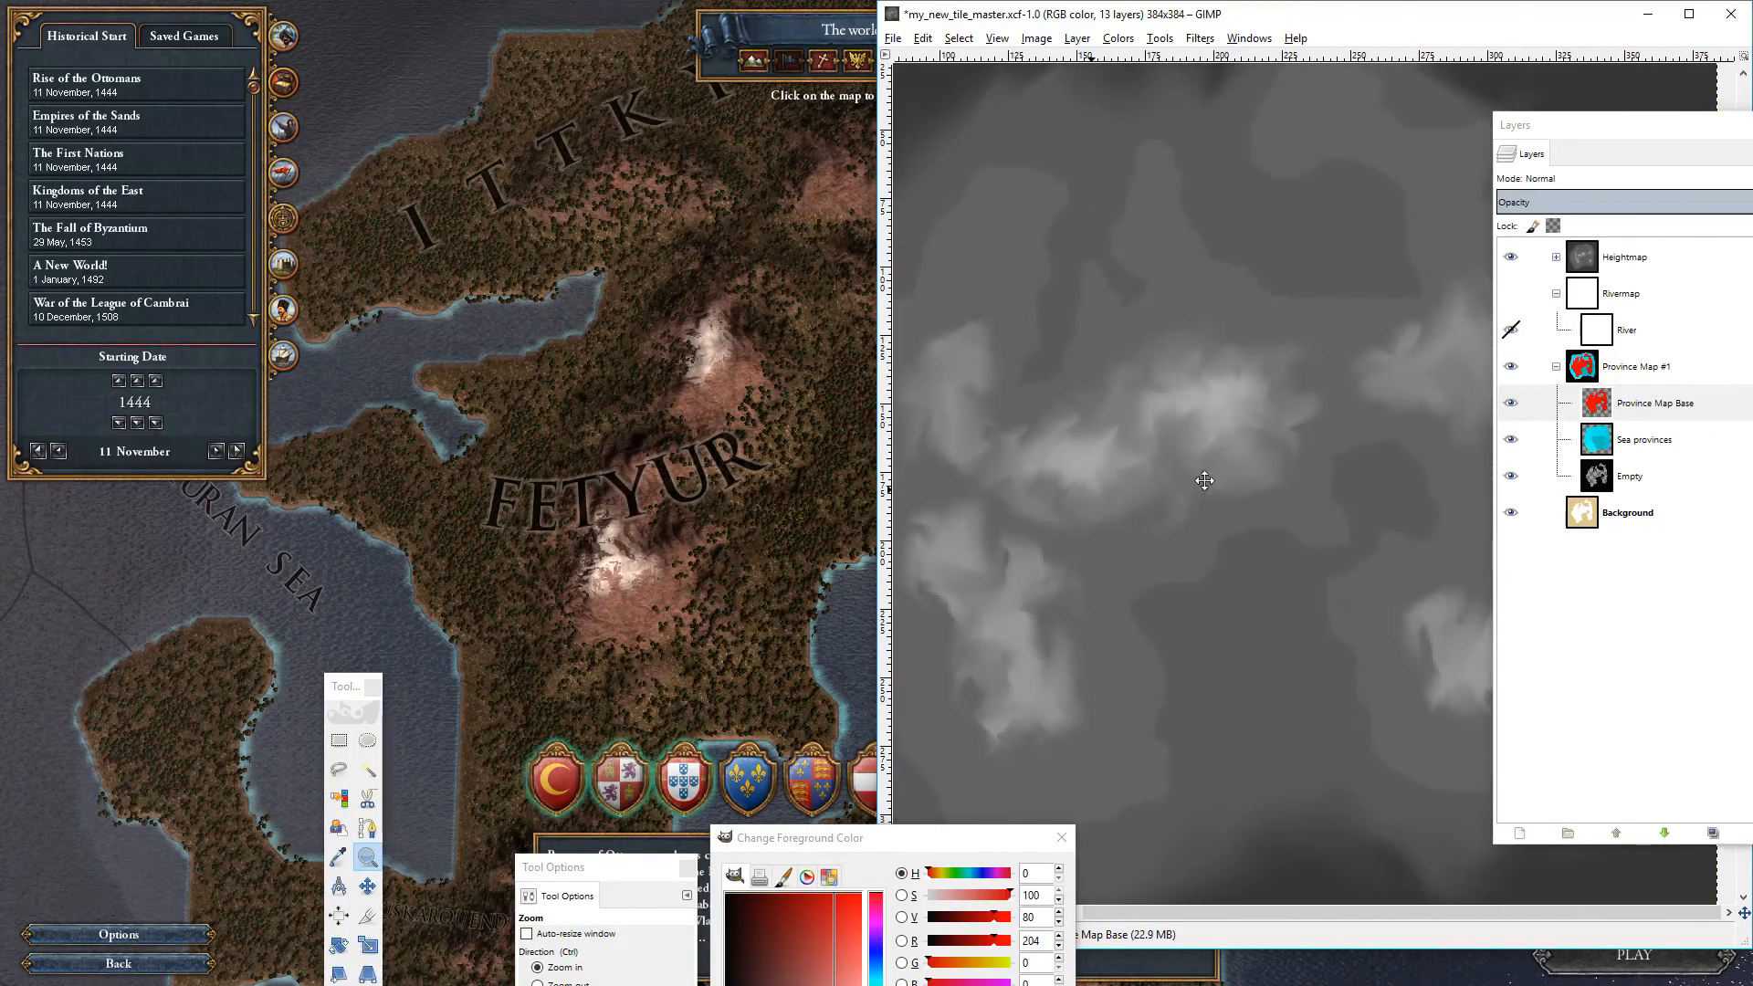
pyautogui.moveTo(1215, 378); pyautogui.dragTo(1223, 476)
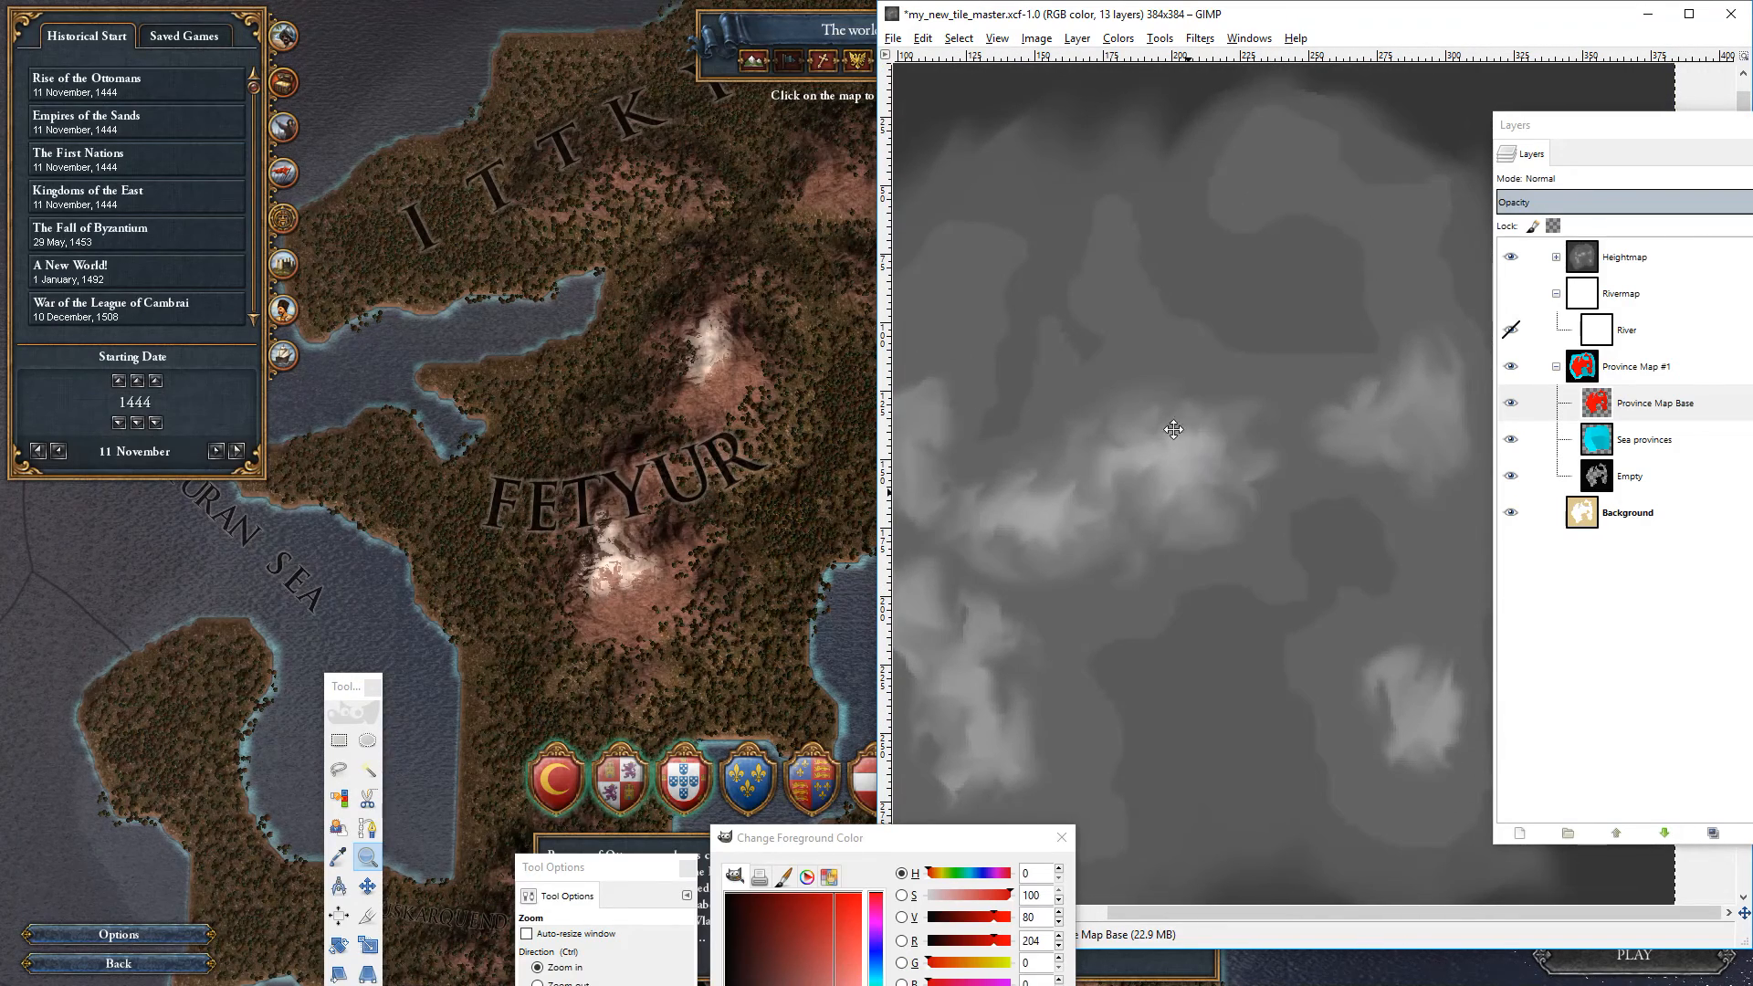
pyautogui.moveTo(1188, 488); pyautogui.dragTo(1222, 463)
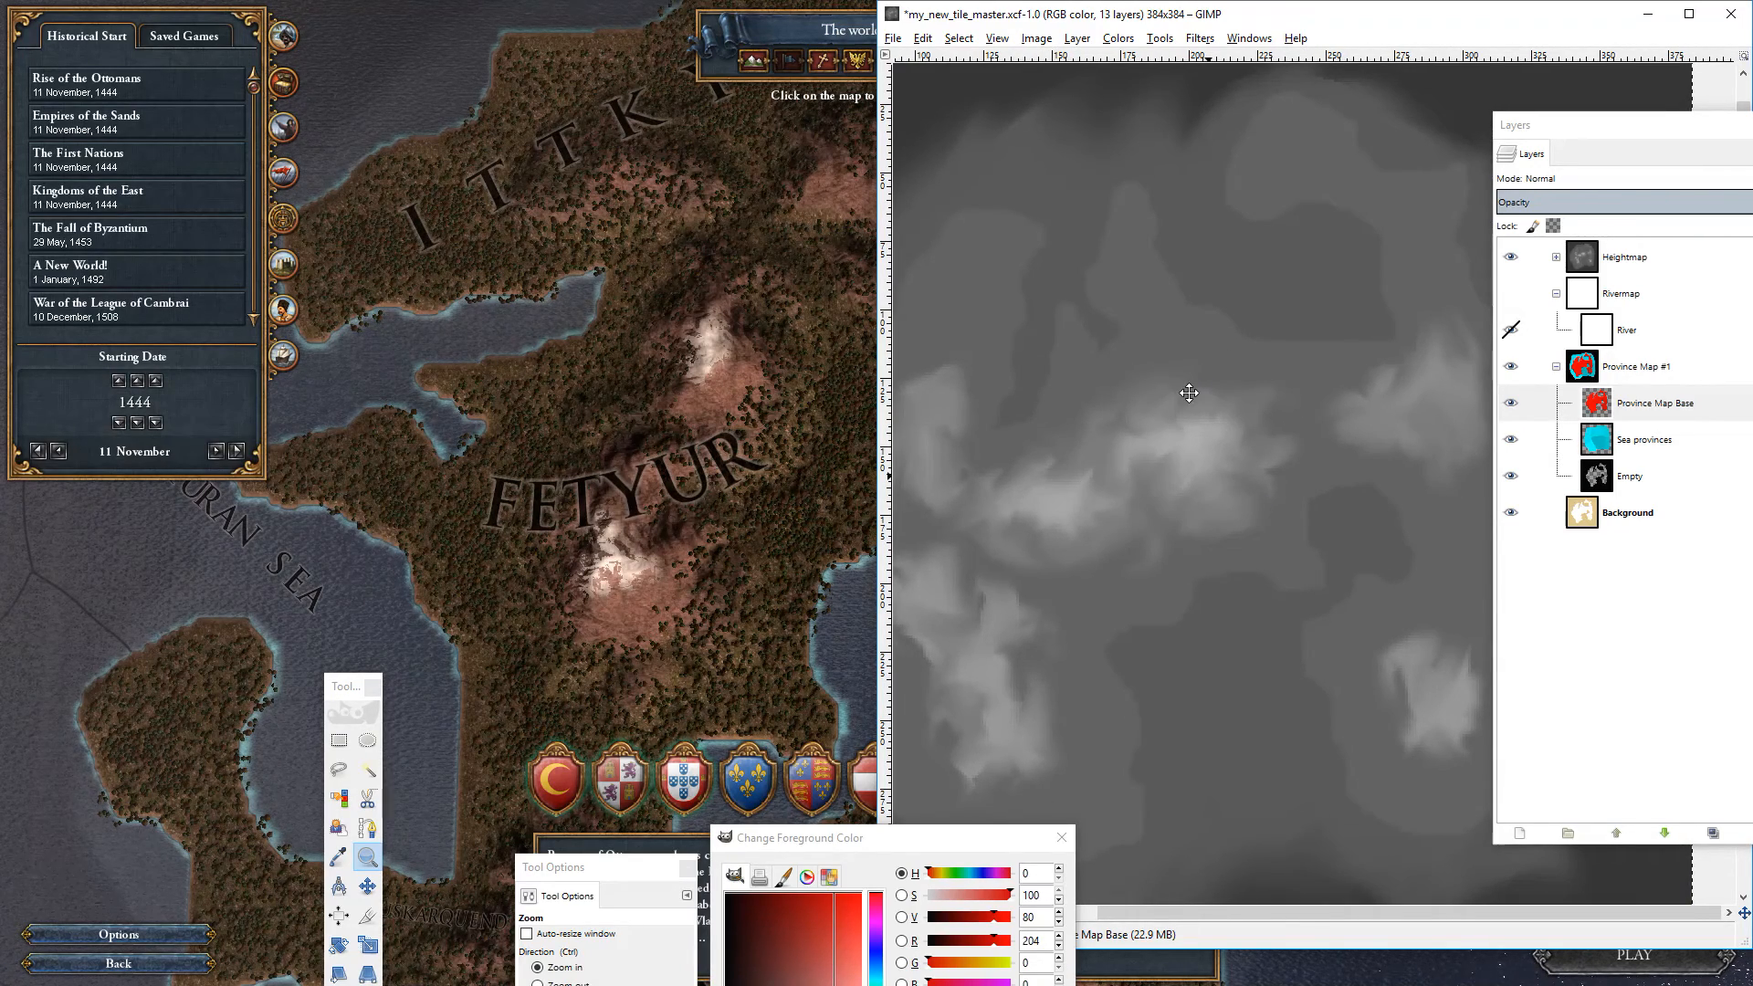
pyautogui.moveTo(1123, 436); pyautogui.dragTo(1156, 412)
pyautogui.moveTo(1481, 357); pyautogui.dragTo(1179, 587)
# Bring the whole northern island into view in the game and compare its mountain ranges with the western peaks of the GIMP heightmap.
pyautogui.hotkey('alt', 'Tab')
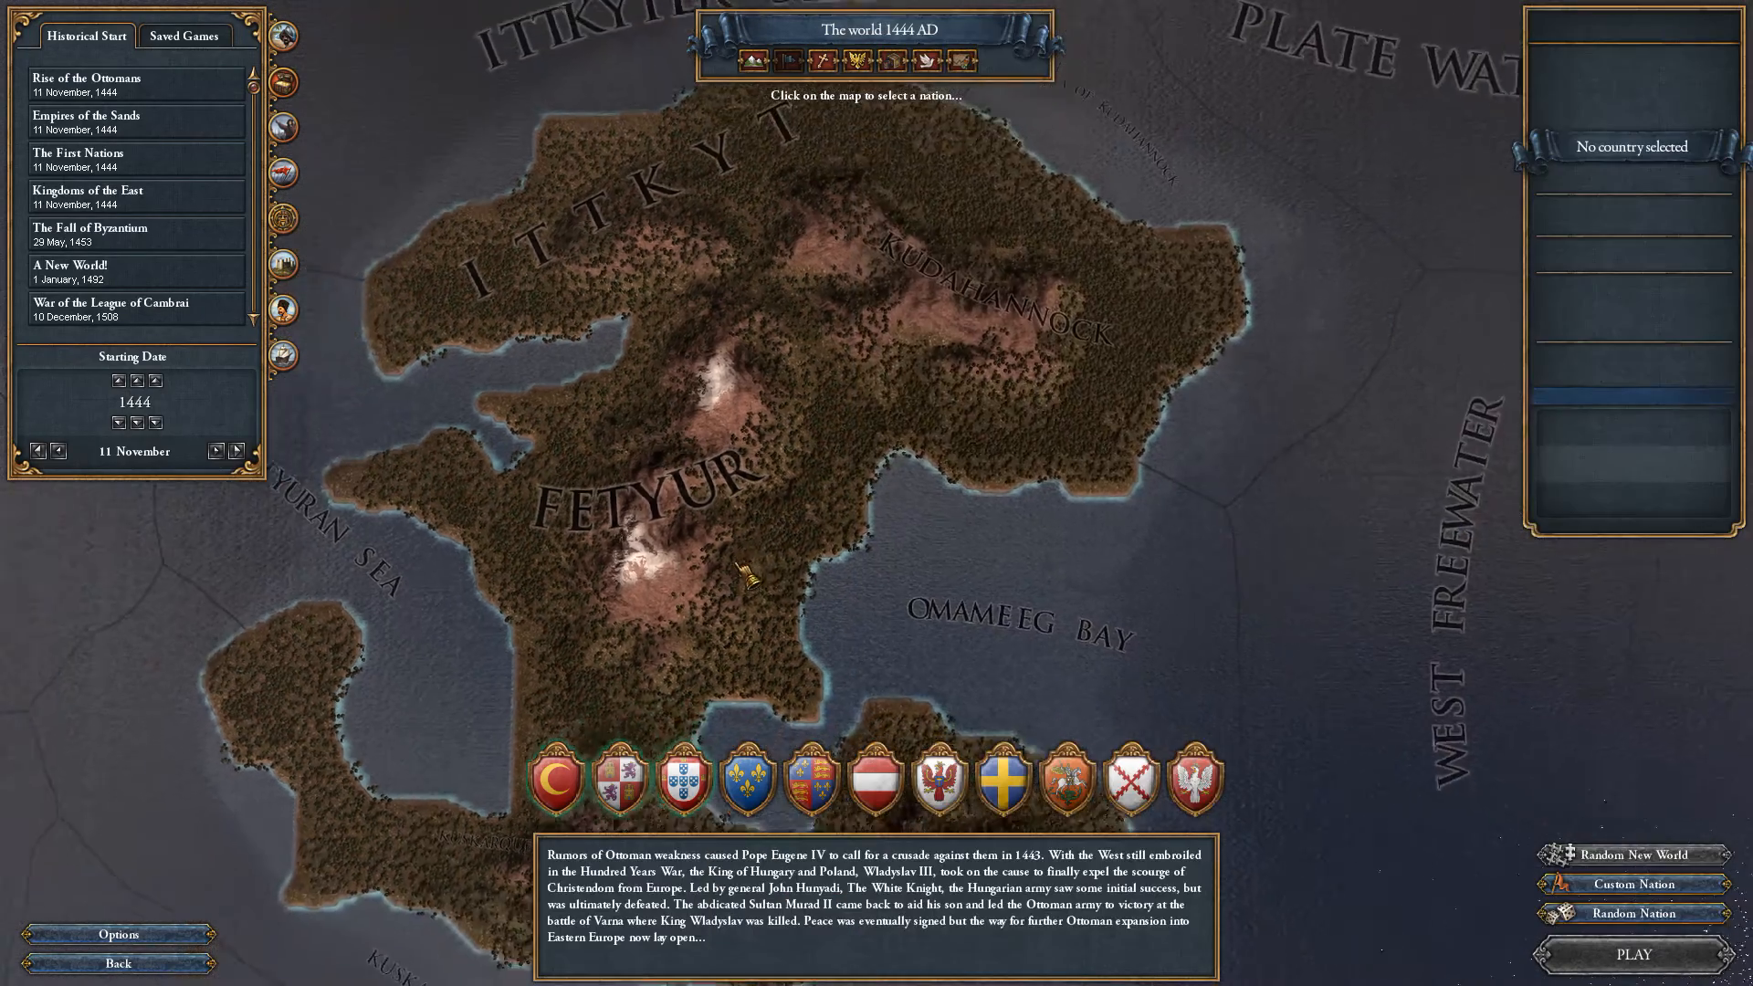
pyautogui.press('super')
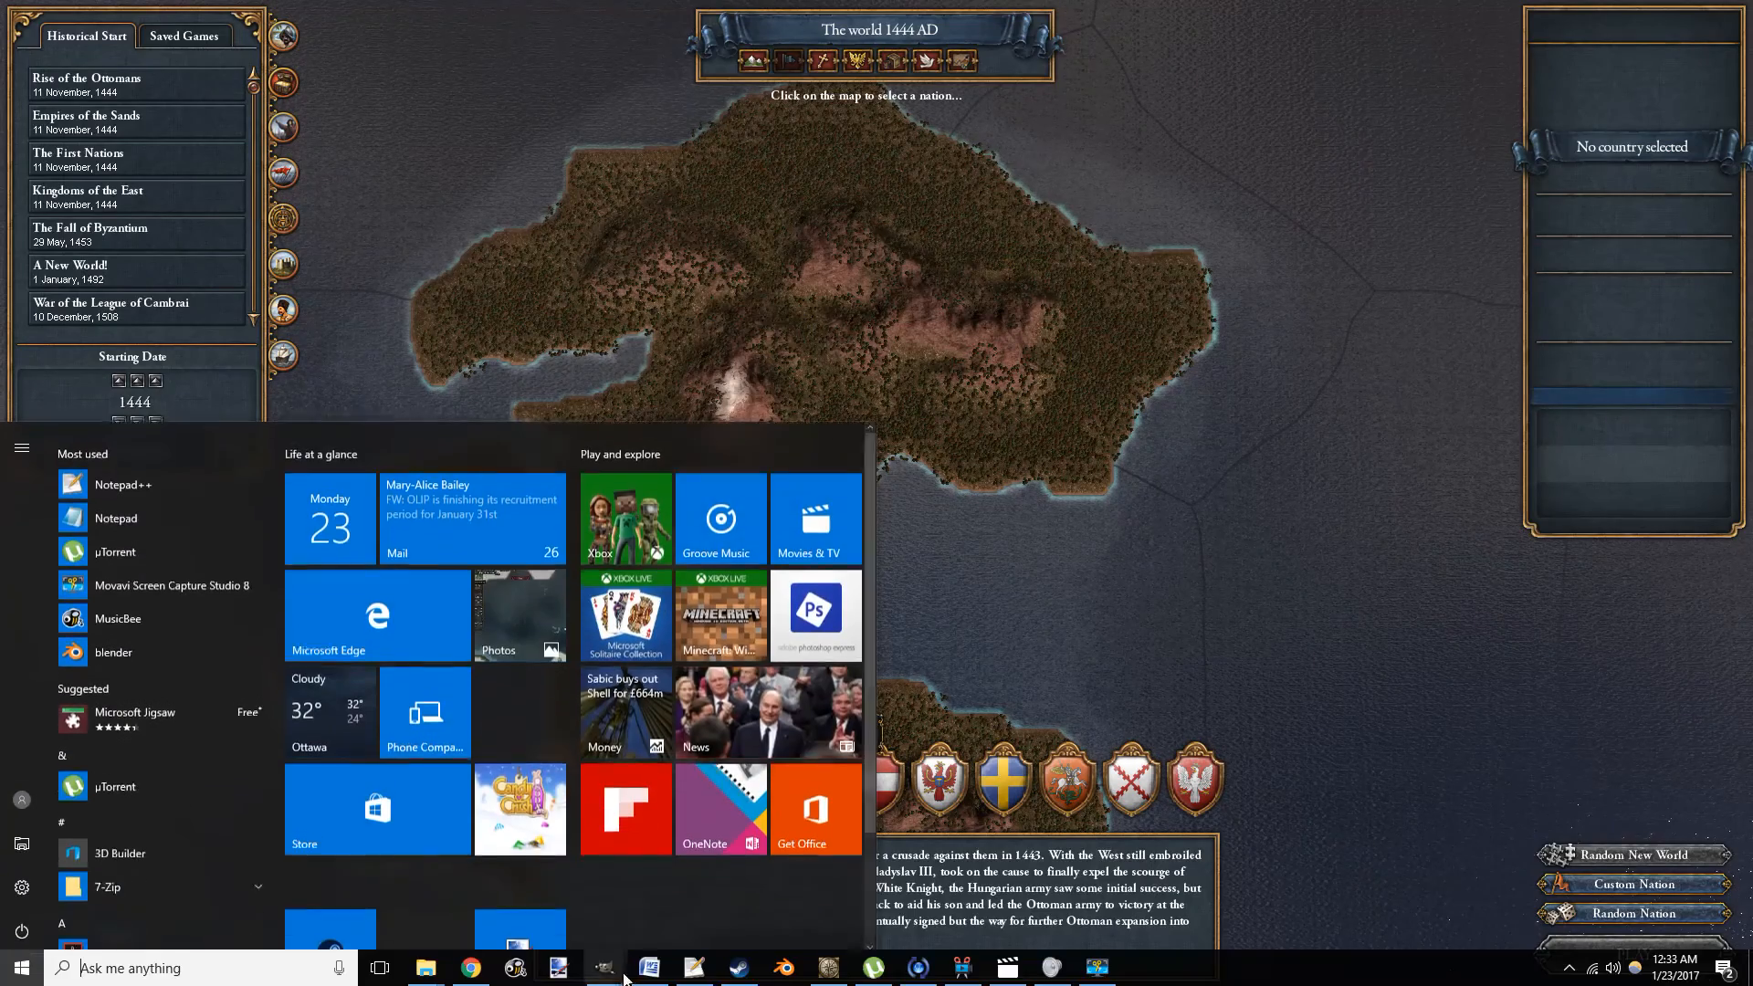
pyautogui.moveTo(604, 967)
pyautogui.click(505, 879)
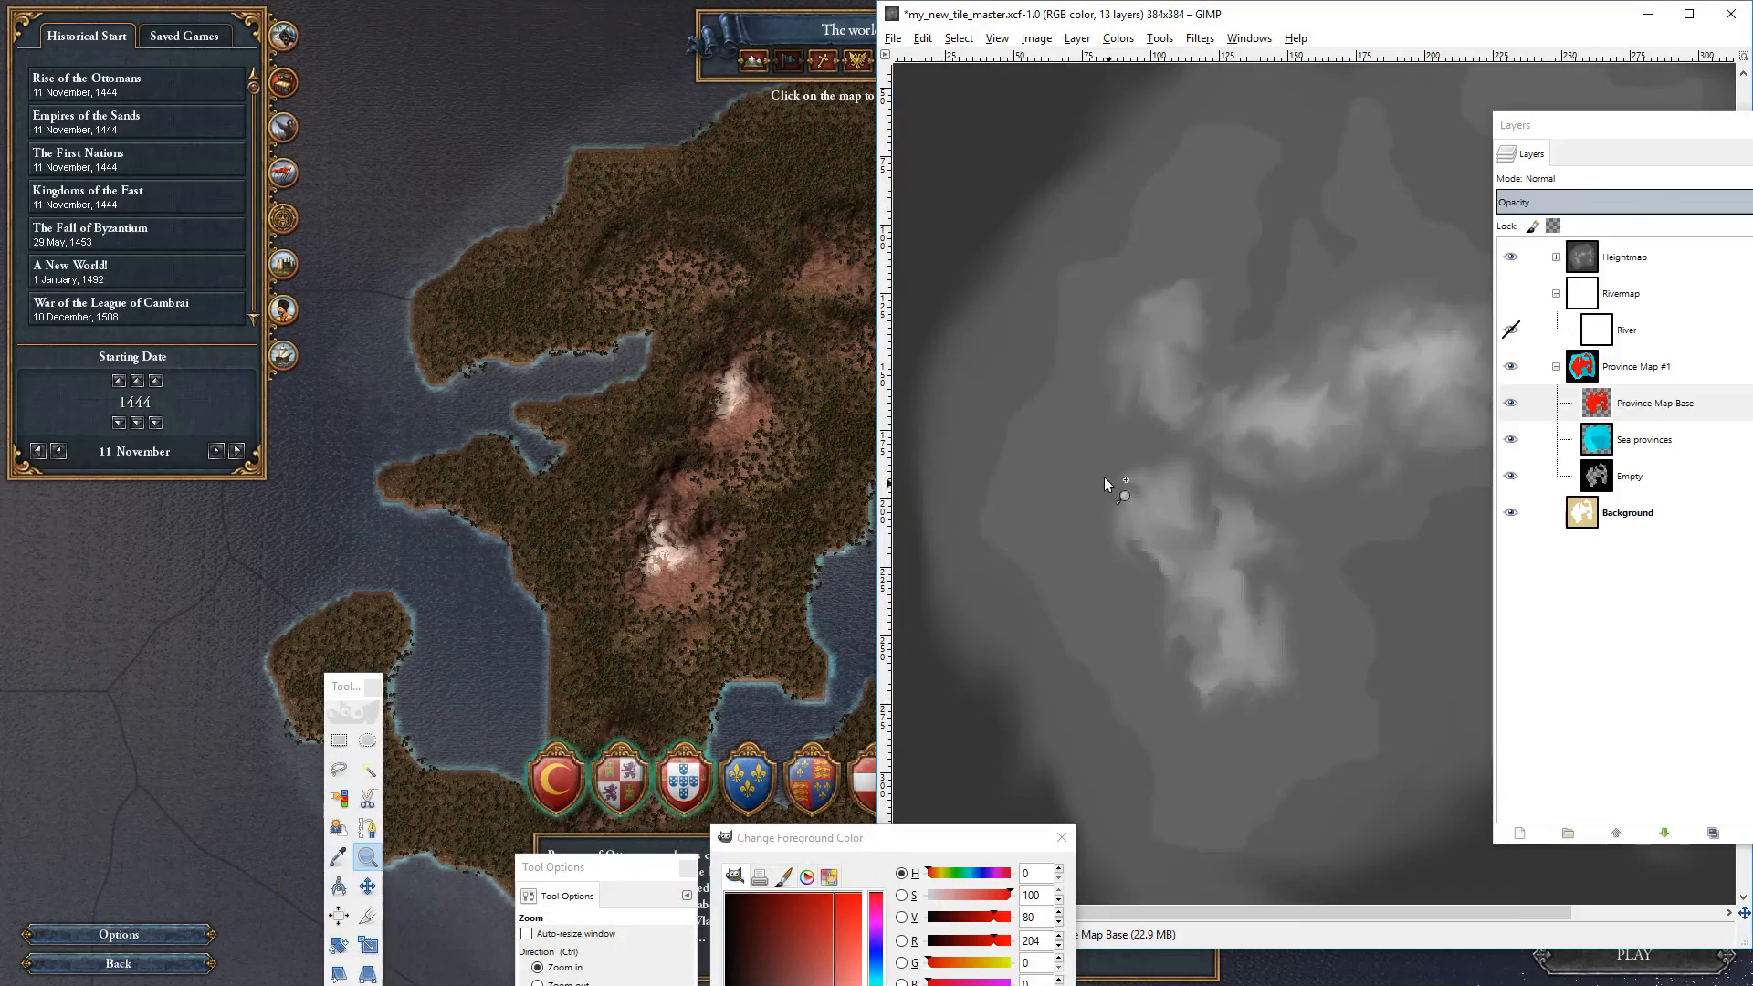
pyautogui.moveTo(1174, 548); pyautogui.dragTo(1120, 594)
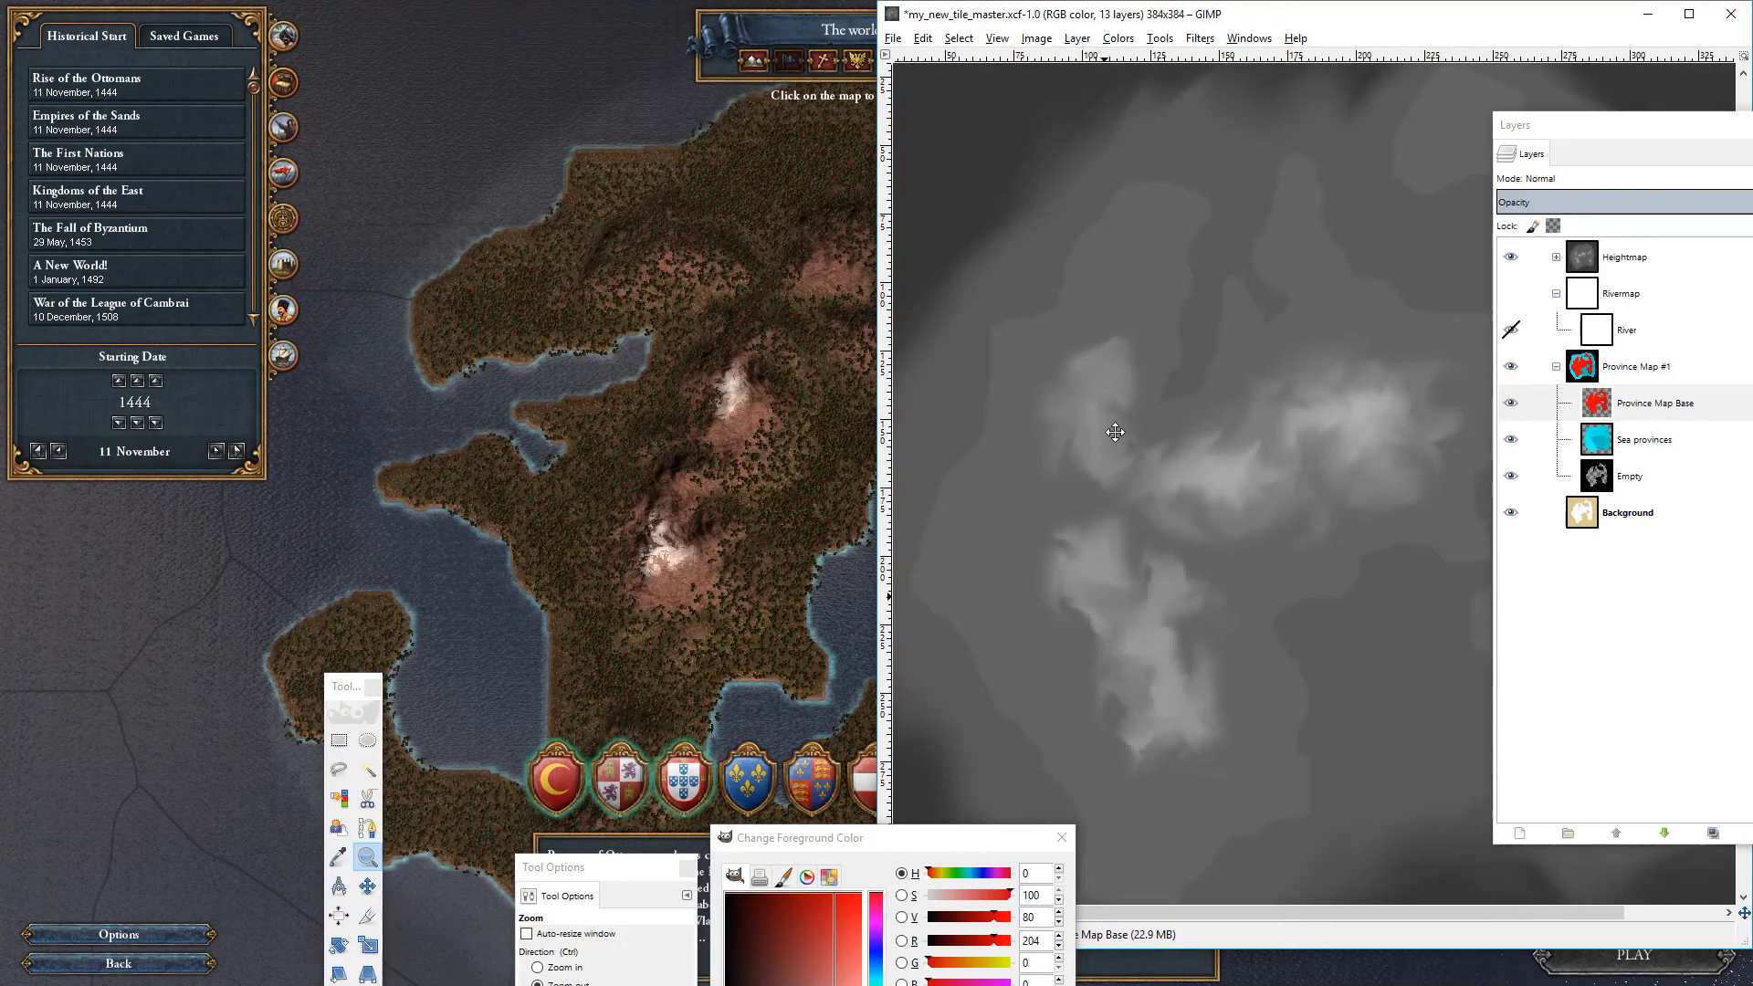
pyautogui.moveTo(1119, 458); pyautogui.dragTo(1135, 413)
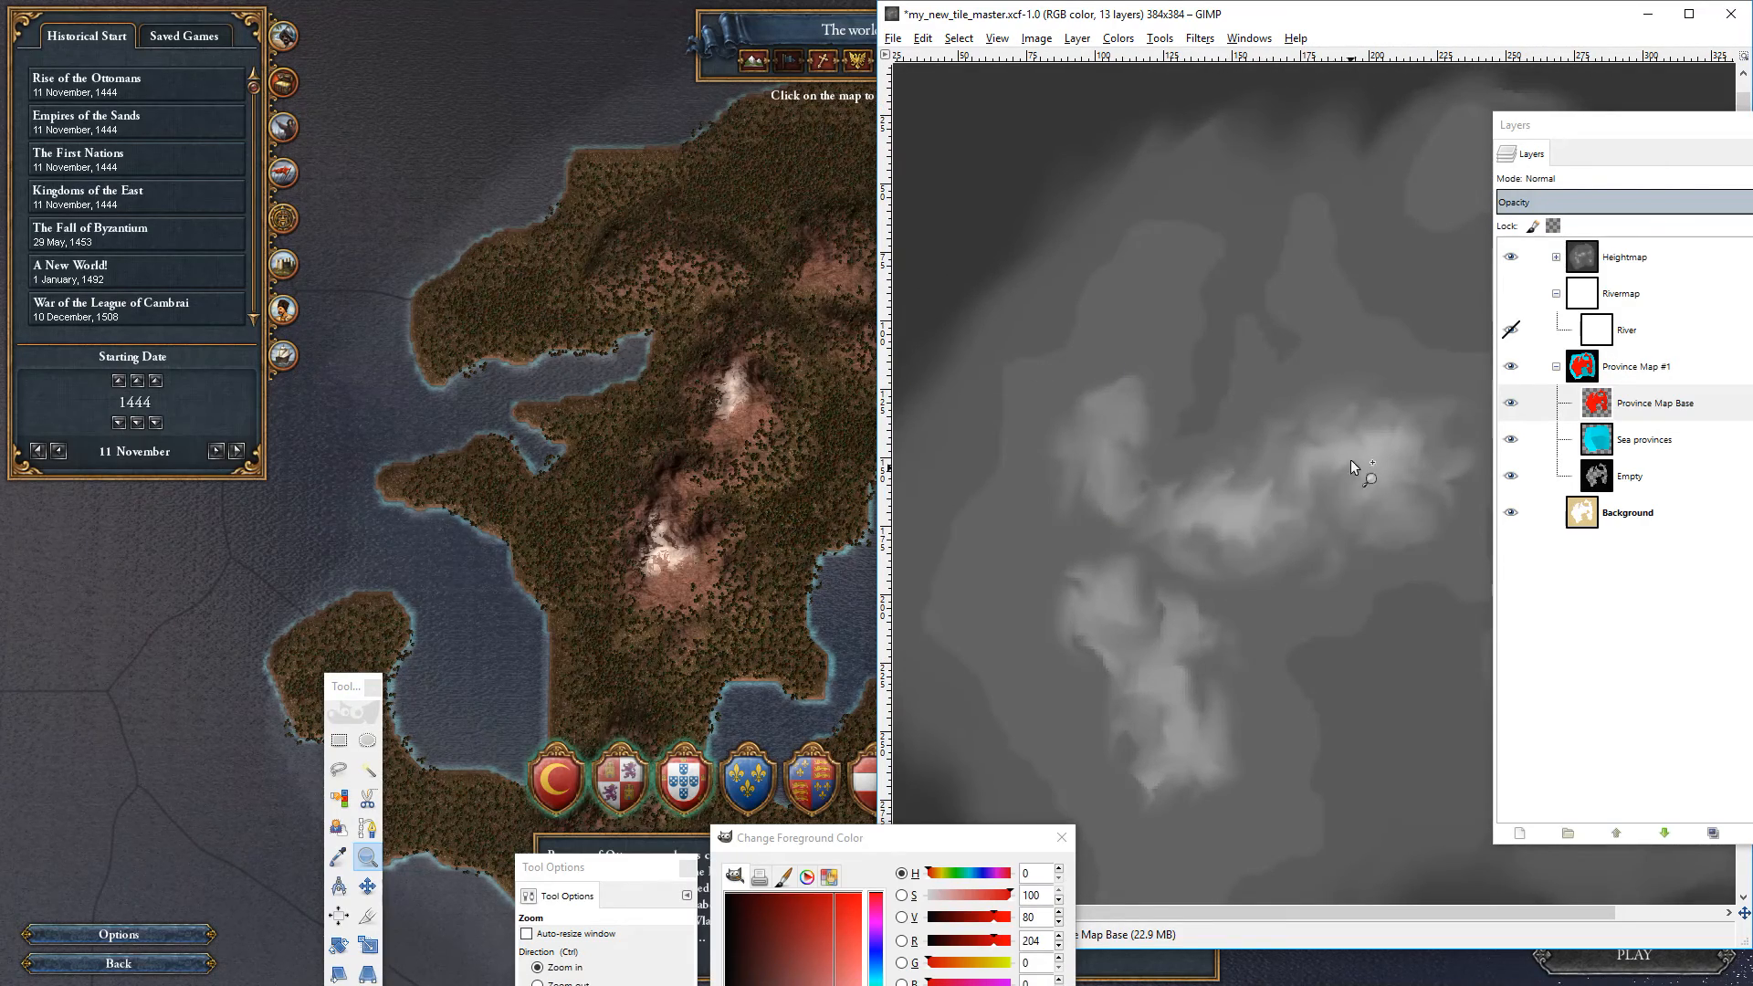
pyautogui.click(765, 304)
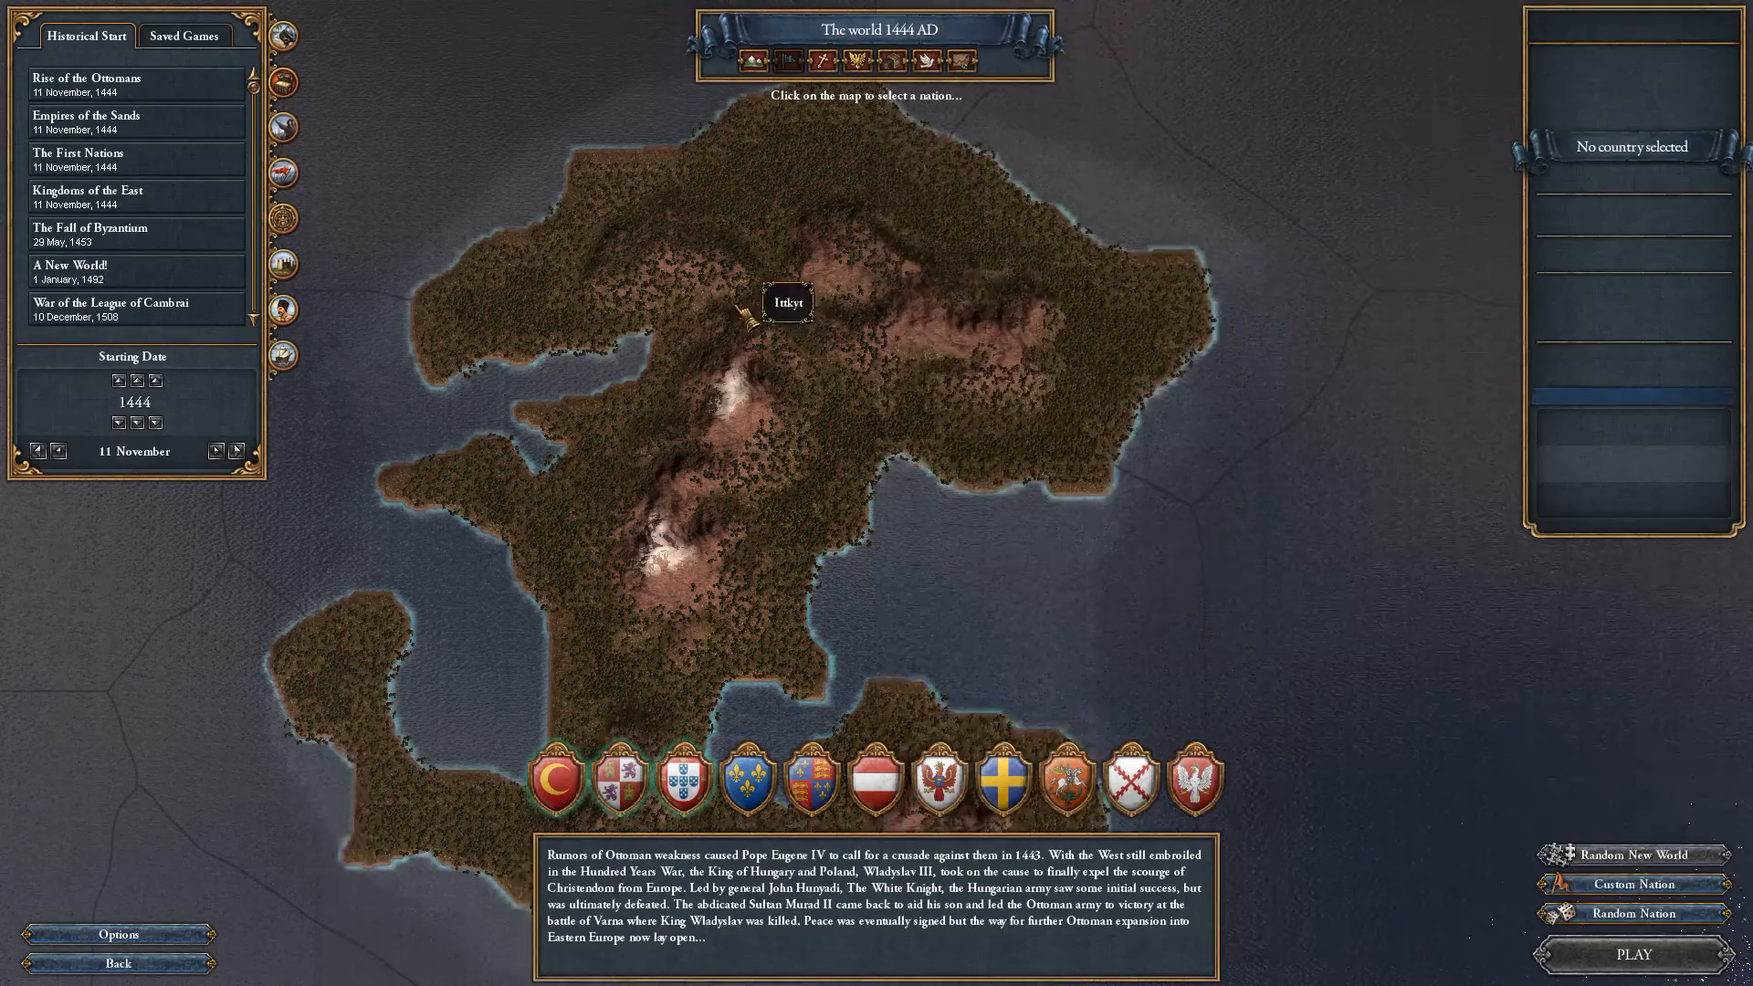
# Examine the bare and forested highlands of Ittkyt at close range on the game map.
pyautogui.scroll(8, 640, 315)
pyautogui.moveTo(251, 716); pyautogui.dragTo(765, 558)
pyautogui.moveTo(913, 616); pyautogui.dragTo(565, 516)
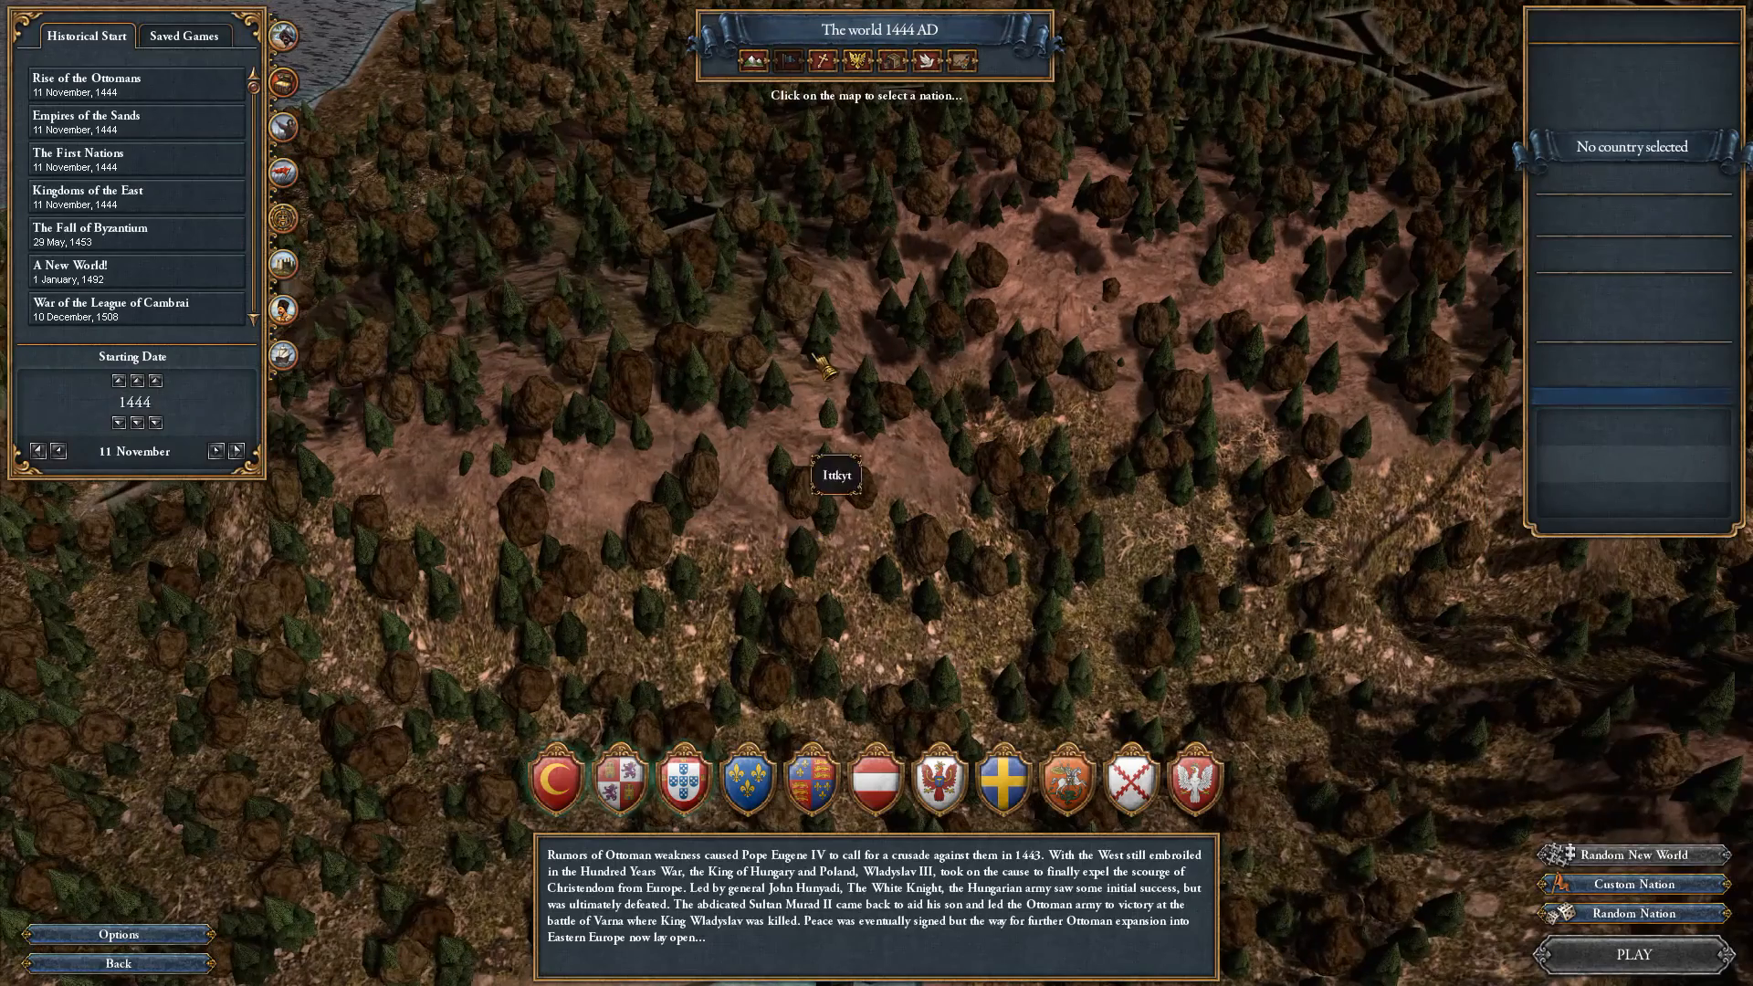
# Switch to my_new_tile_master.xcf in GIMP and examine the heightmap's northwestern peaks and the range south of them up close.
pyautogui.press('super')
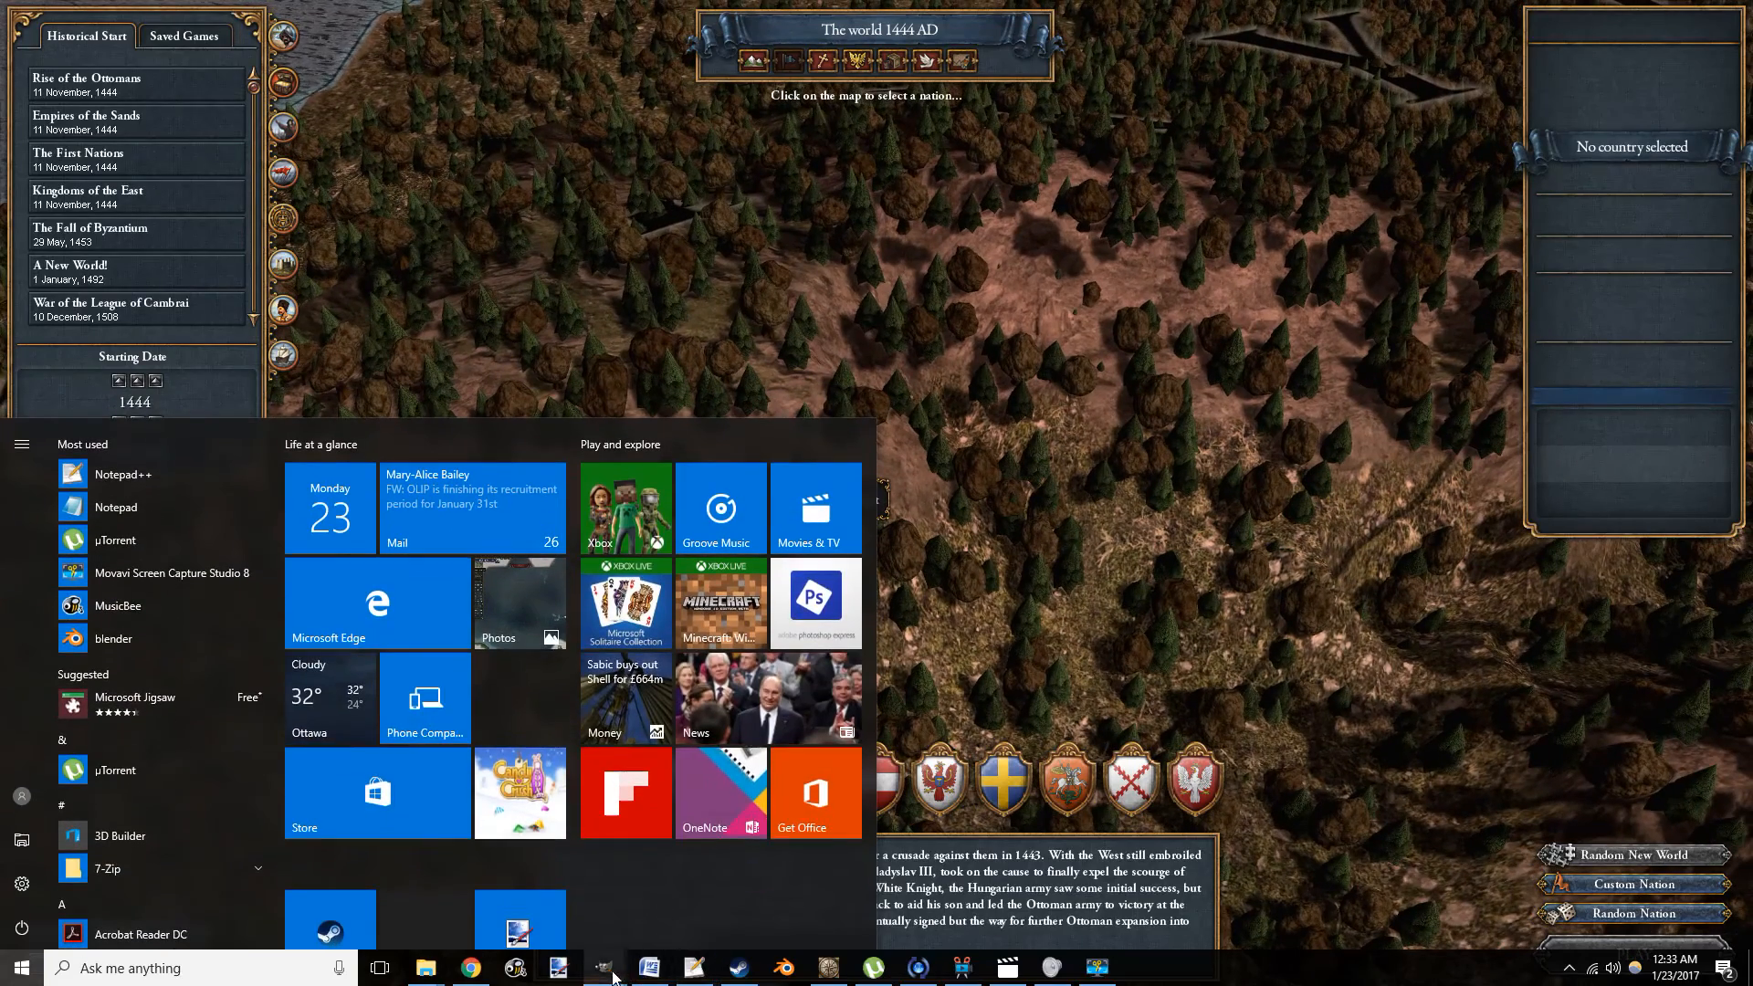
pyautogui.moveTo(606, 969)
pyautogui.click(452, 902)
pyautogui.moveTo(1212, 497)
pyautogui.mouseDown()
pyautogui.moveTo(1068, 582)
pyautogui.moveTo(1208, 528)
pyautogui.mouseUp()
pyautogui.scroll(3, 1049, 462)
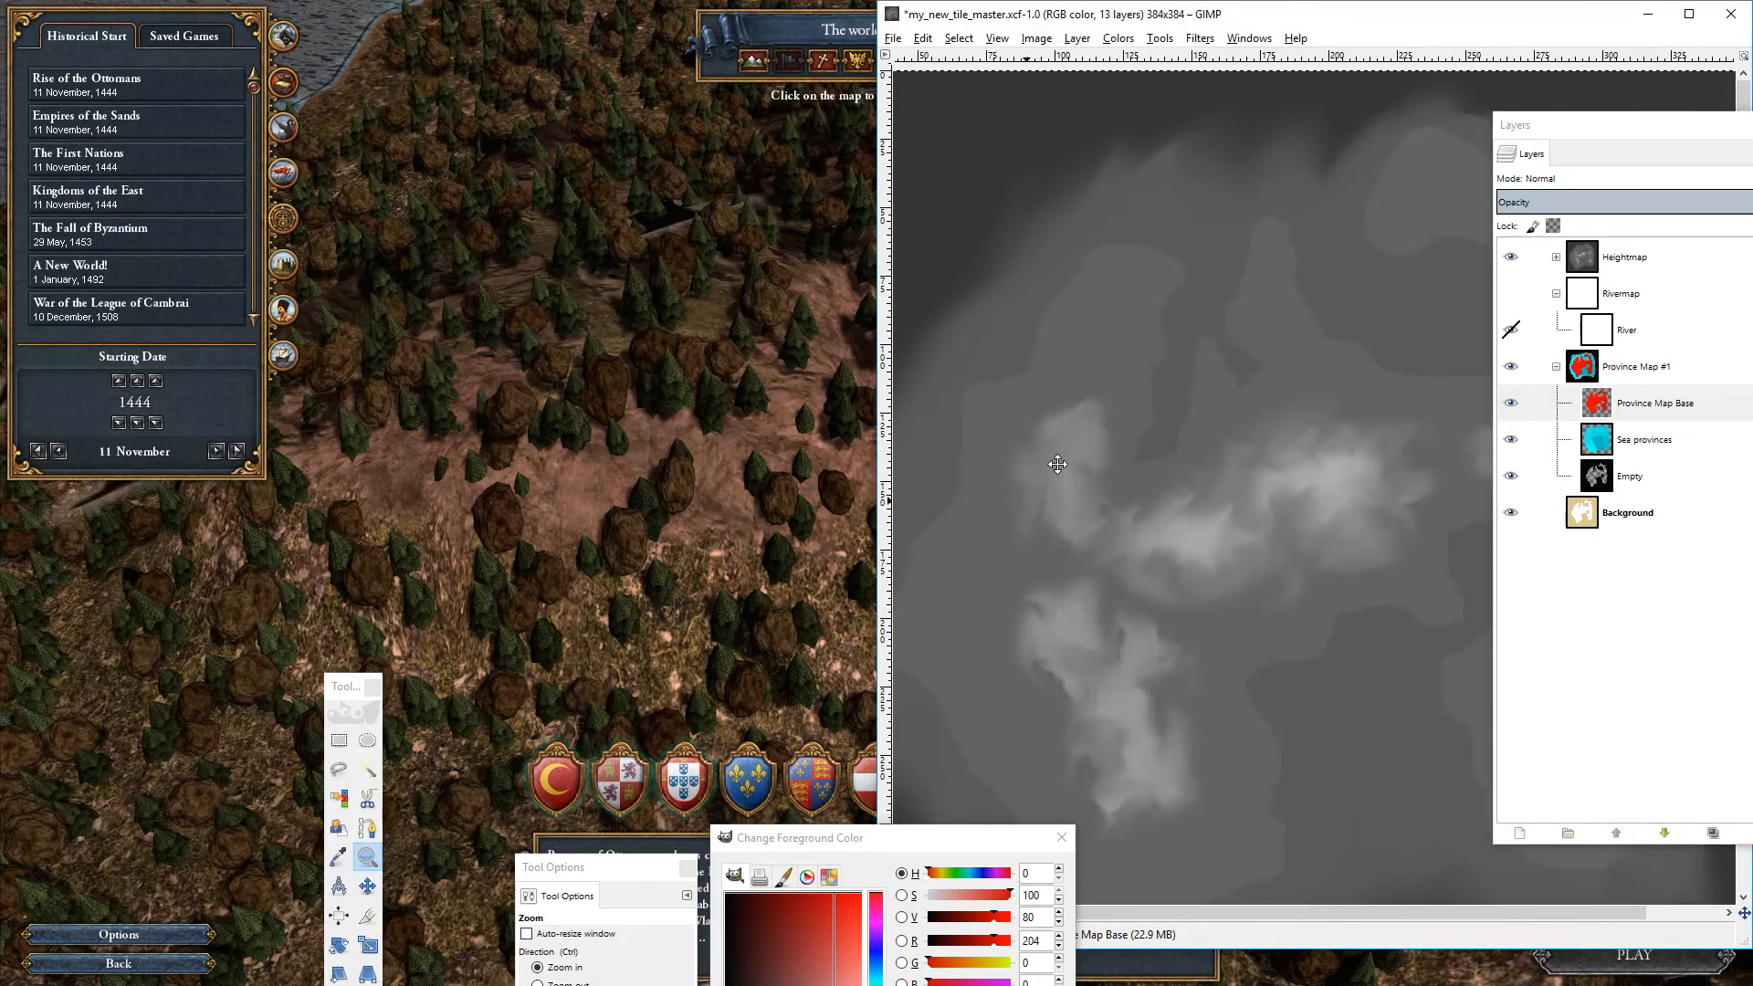
pyautogui.moveTo(1137, 495); pyautogui.dragTo(1173, 345)
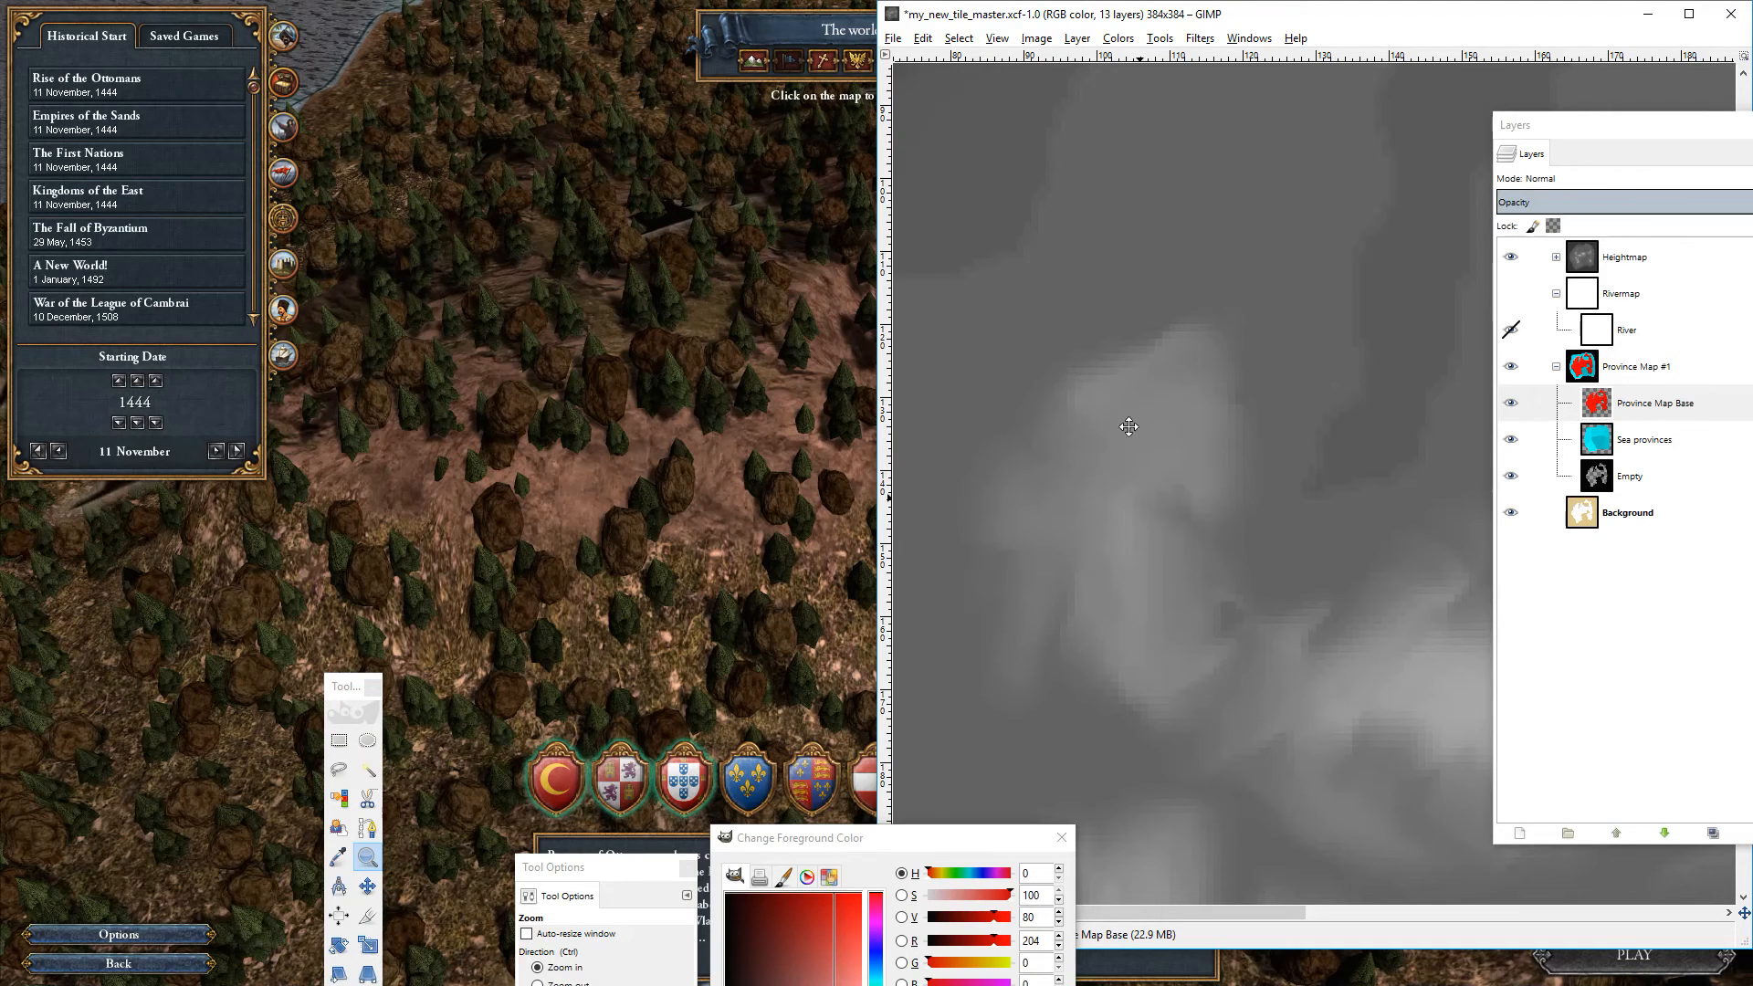
pyautogui.moveTo(1134, 504); pyautogui.dragTo(1141, 275)
pyautogui.moveTo(1205, 426); pyautogui.dragTo(1308, 111)
pyautogui.moveTo(1232, 650); pyautogui.dragTo(1181, 323)
pyautogui.moveTo(1291, 590)
pyautogui.mouseDown()
pyautogui.moveTo(1357, 435)
pyautogui.moveTo(1358, 477)
pyautogui.mouseUp()
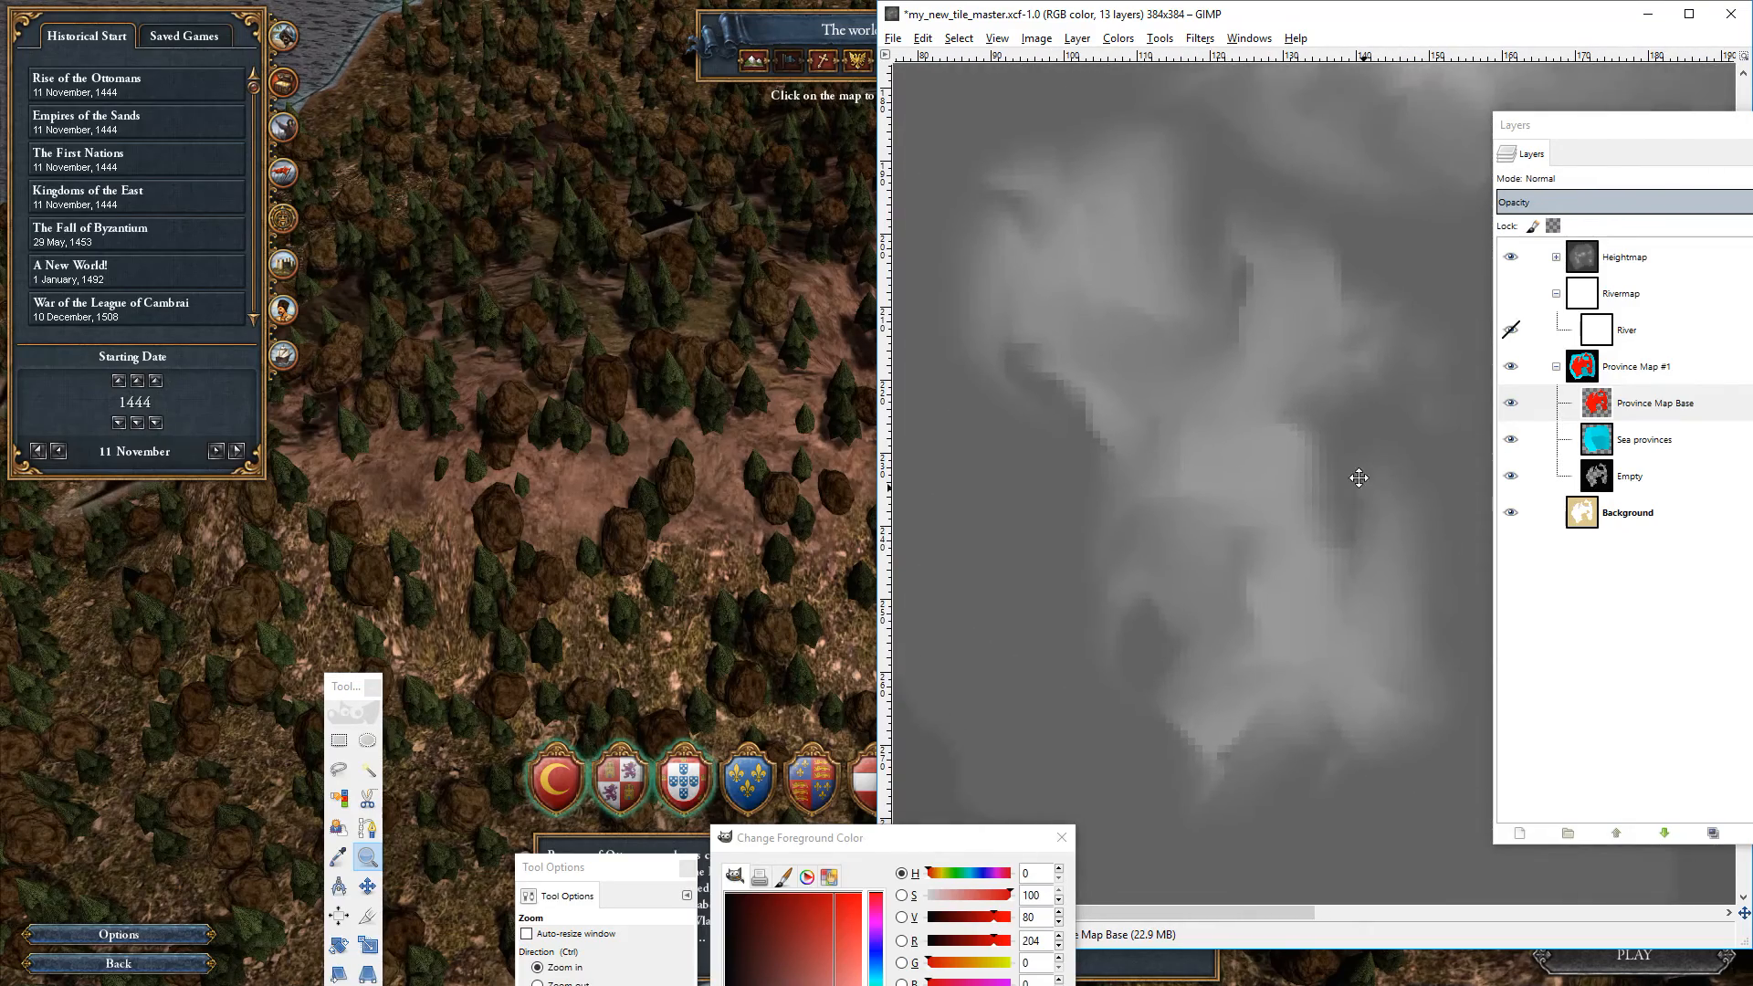
# Return to the game and inspect the mountains and forested slopes along Kudahannock at close range.
pyautogui.click(791, 534)
pyautogui.scroll(10, 1208, 600)
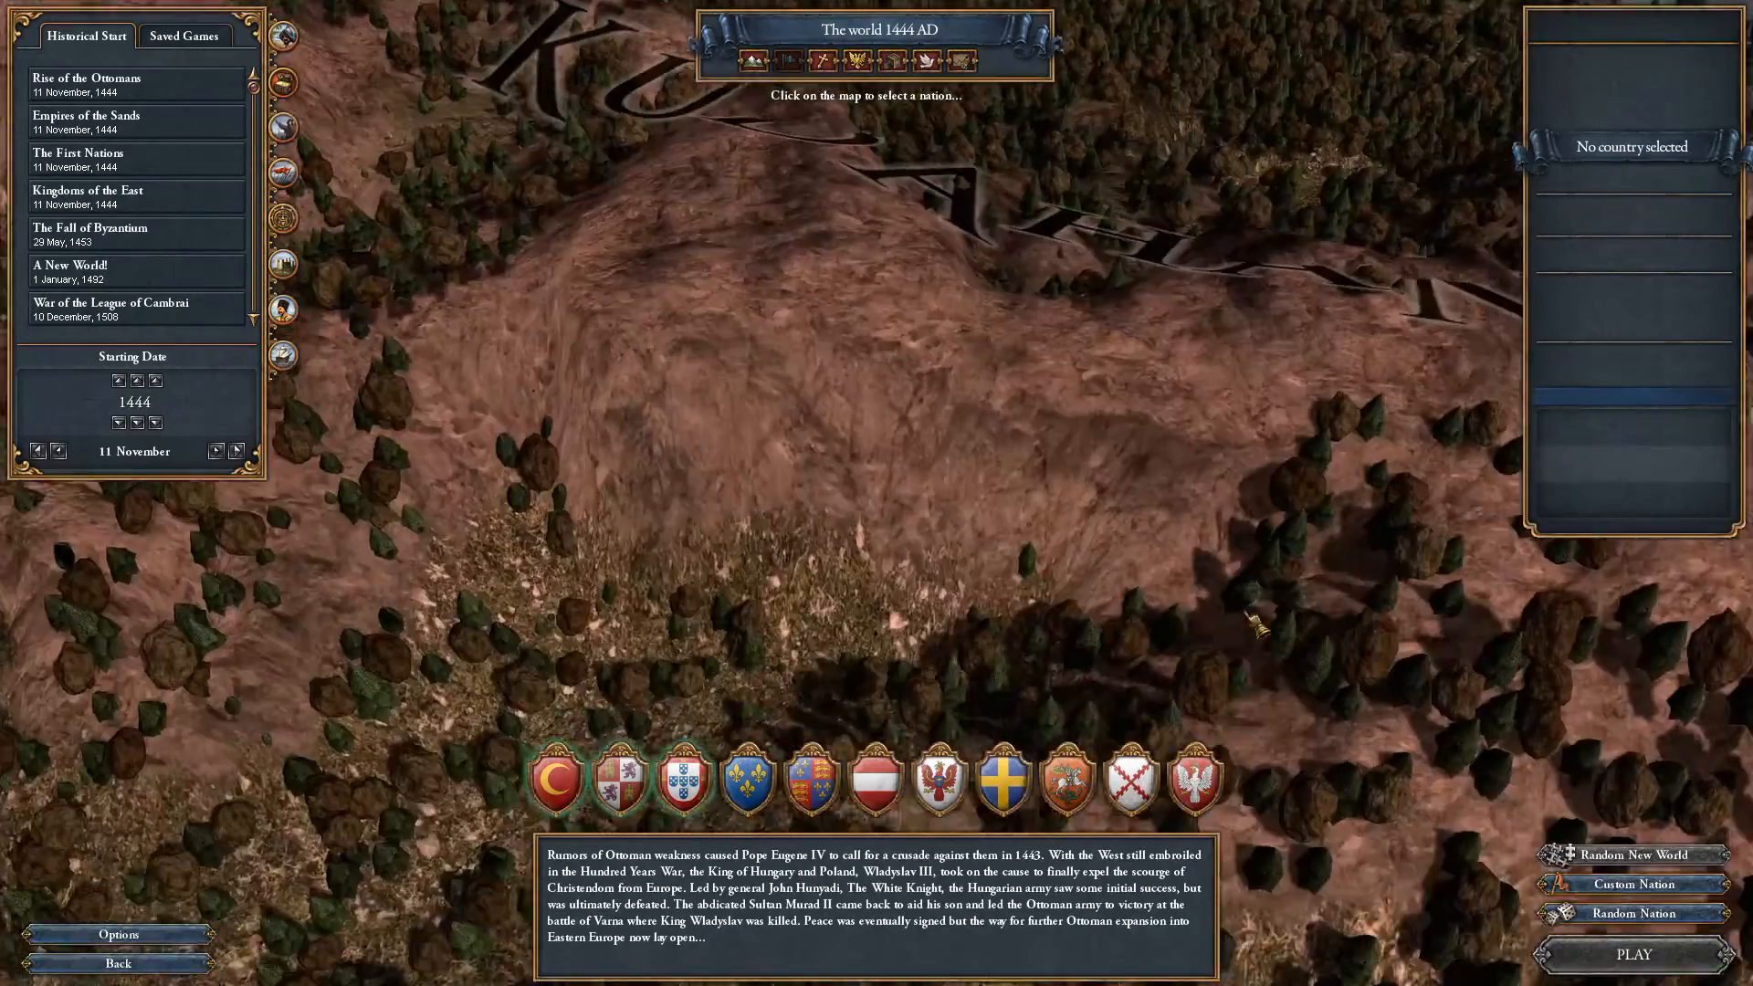
pyautogui.scroll(-3, 1256, 627)
pyautogui.scroll(5, 586, 334)
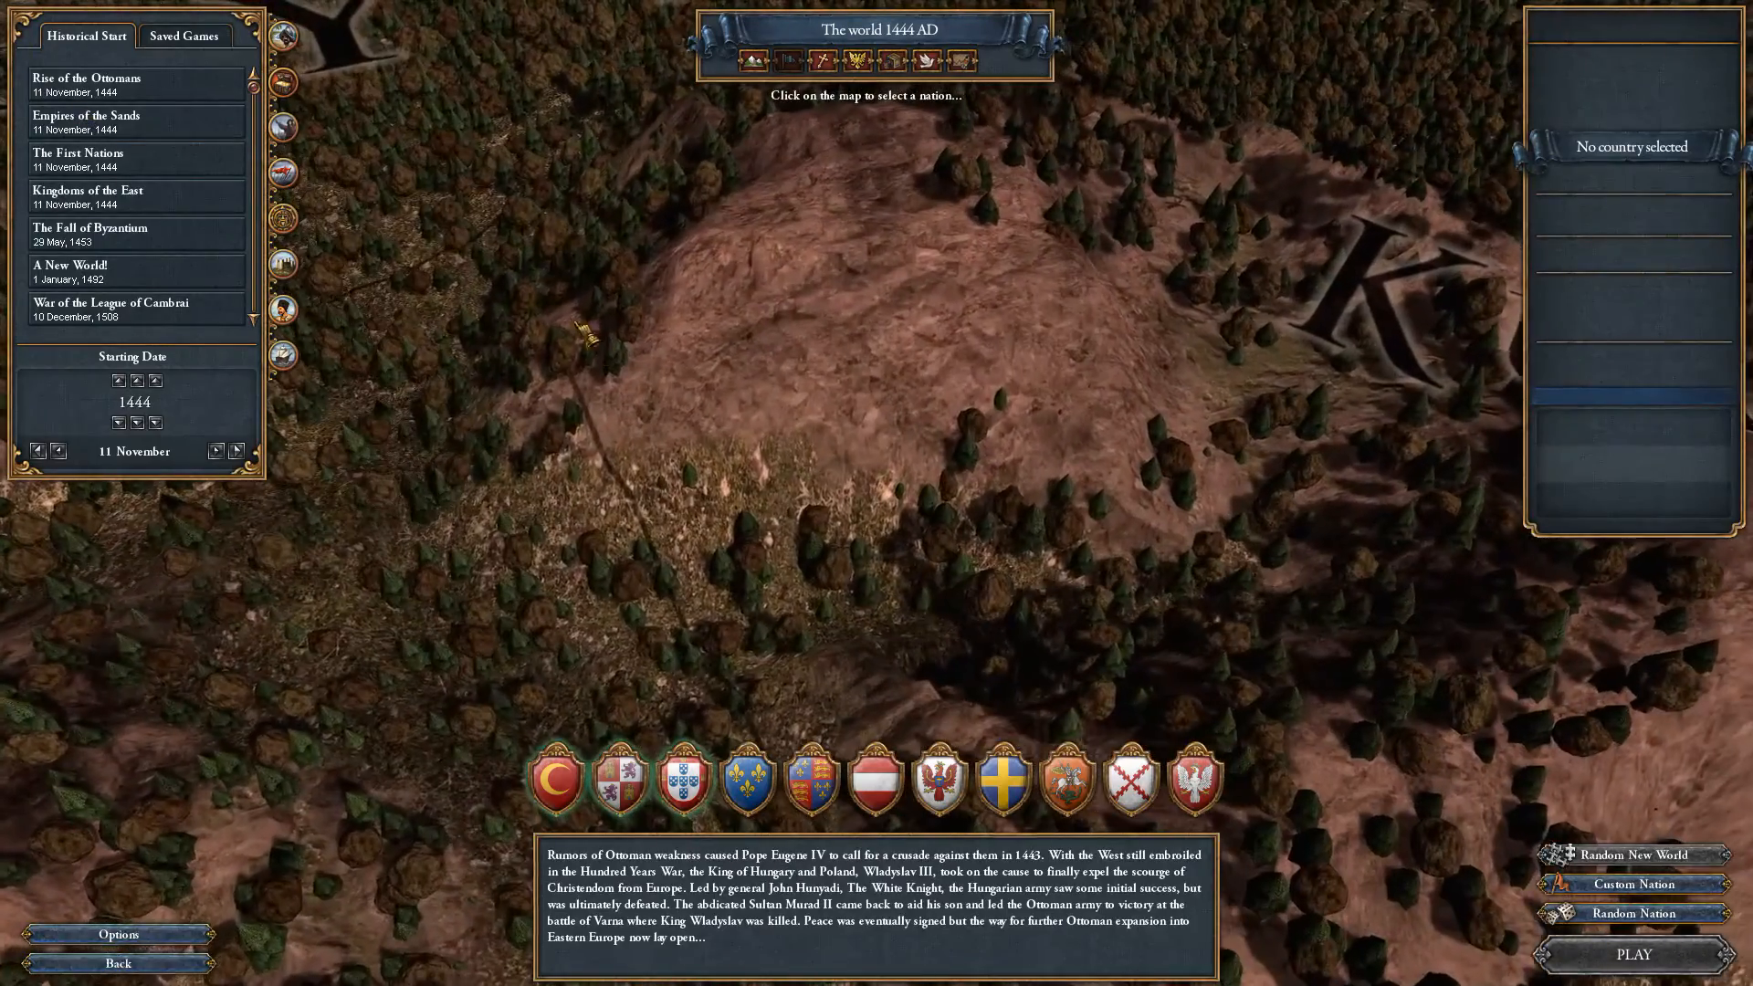
pyautogui.moveTo(1750, 360)
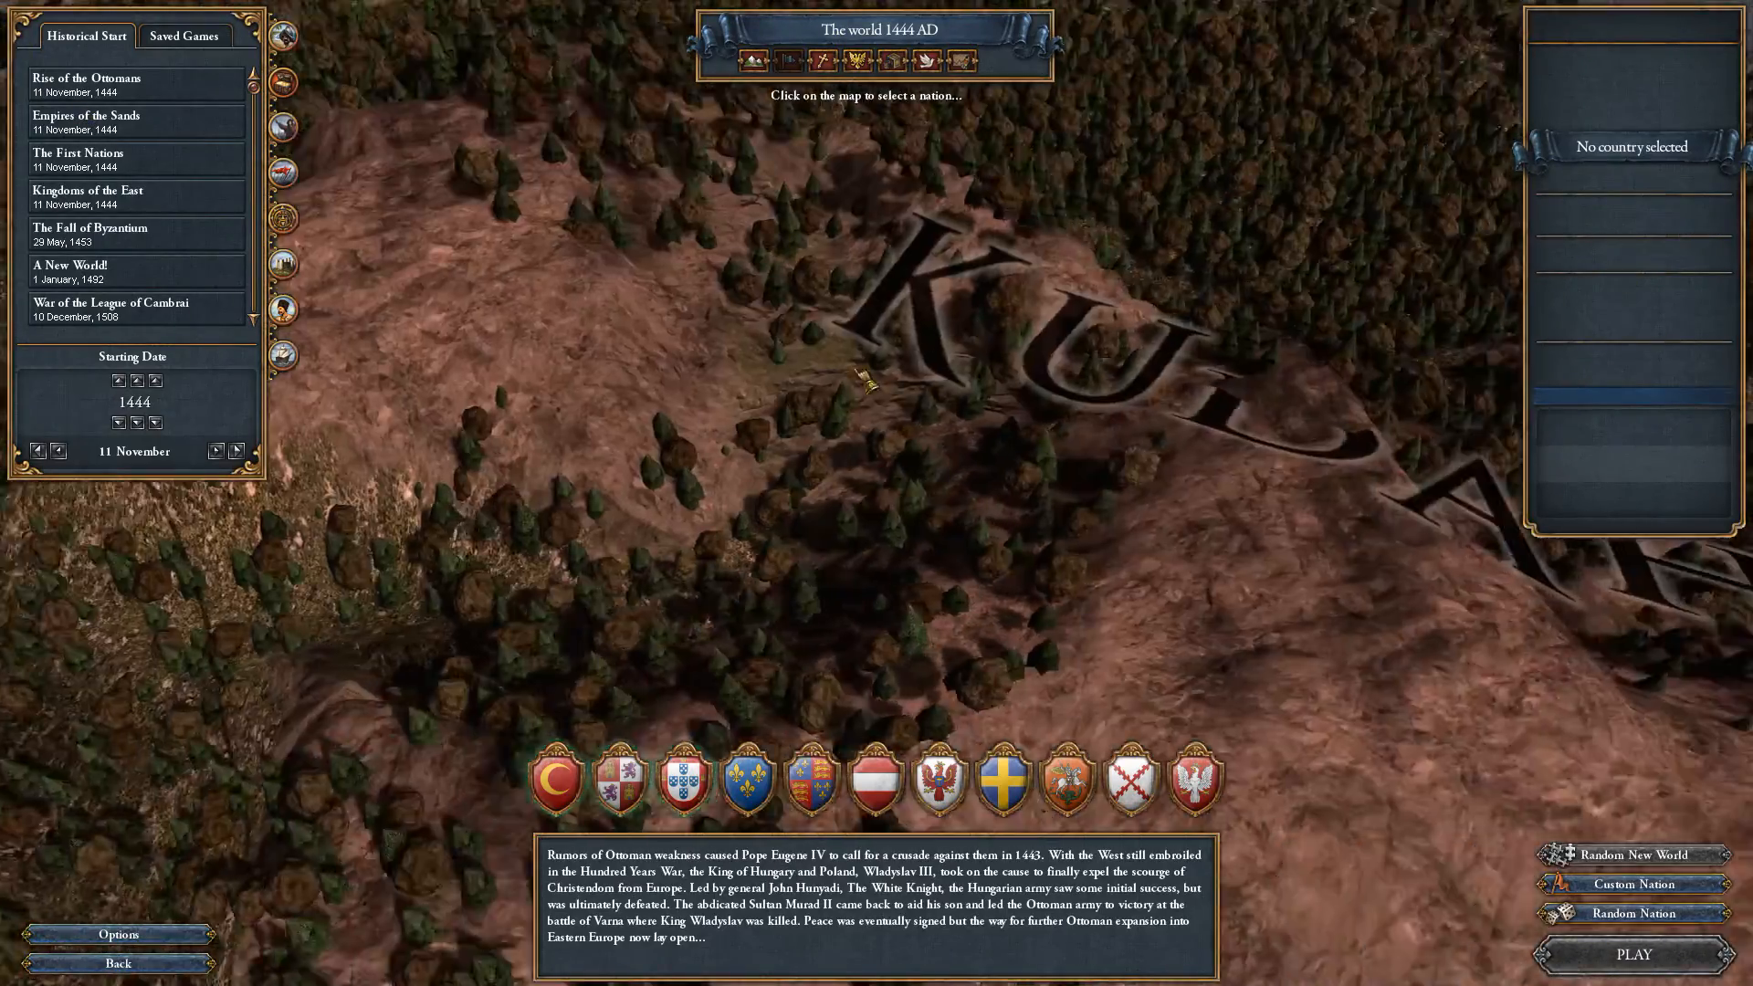
pyautogui.scroll(-3, 856, 370)
pyautogui.scroll(3, 698, 493)
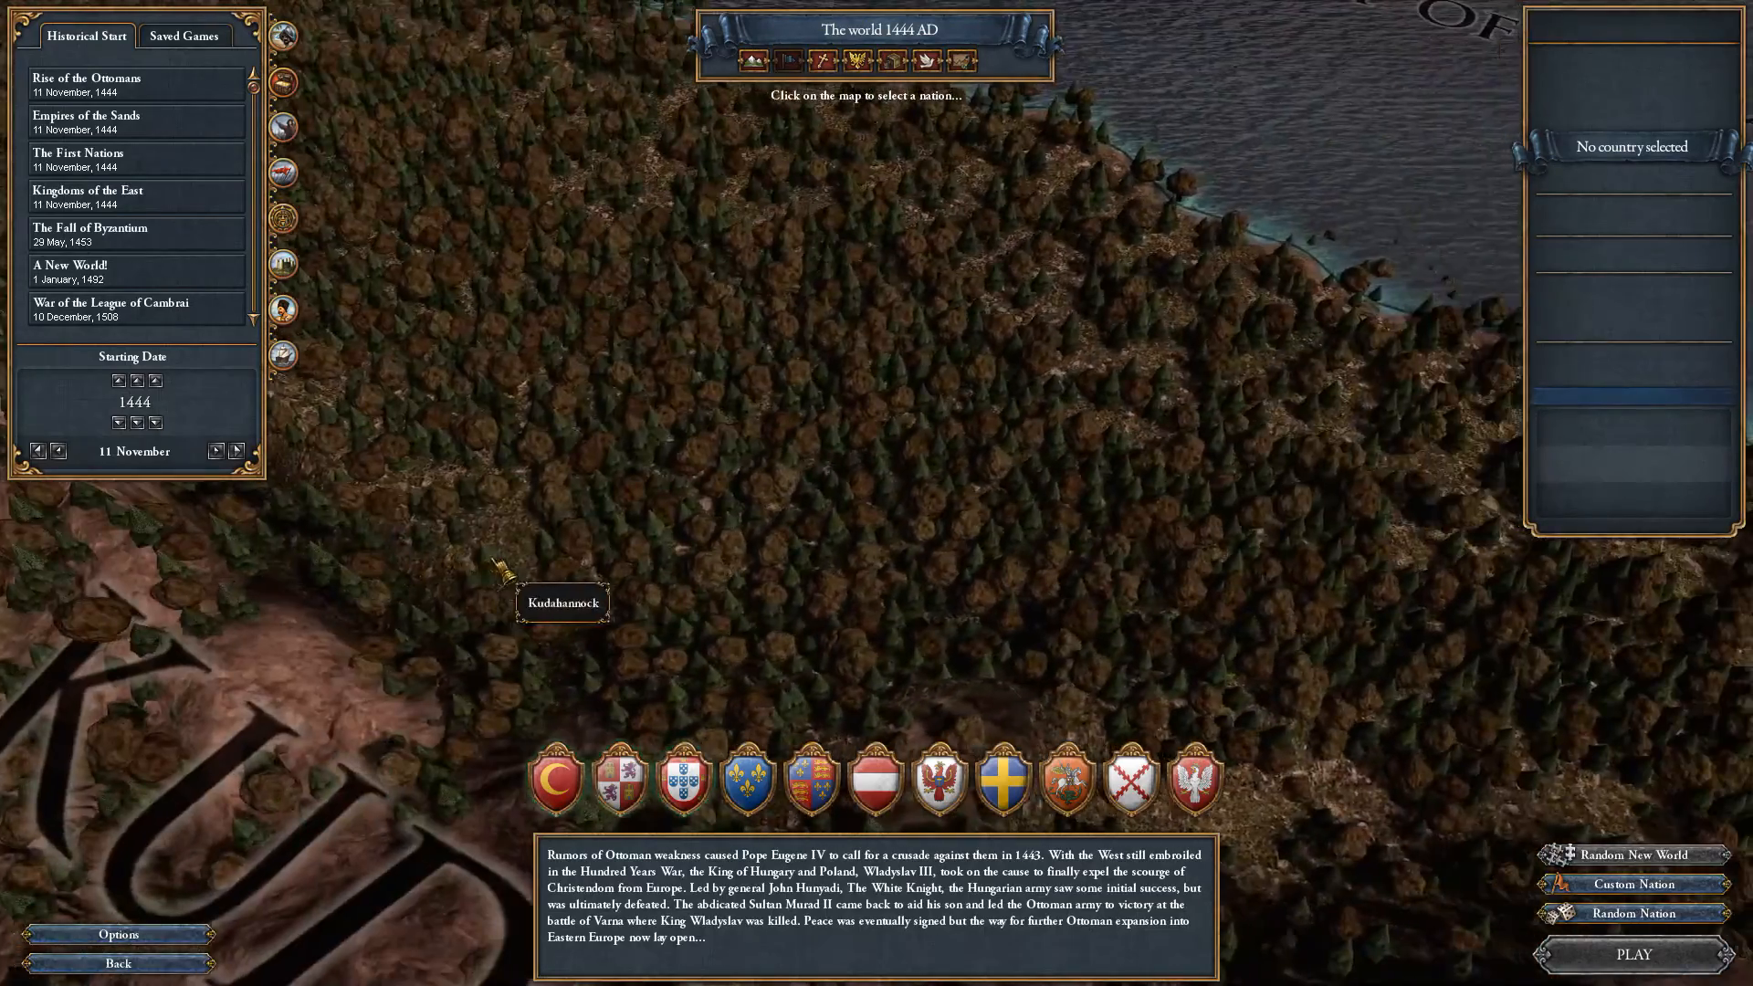
pyautogui.scroll(-3, 500, 571)
pyautogui.scroll(4, 429, 598)
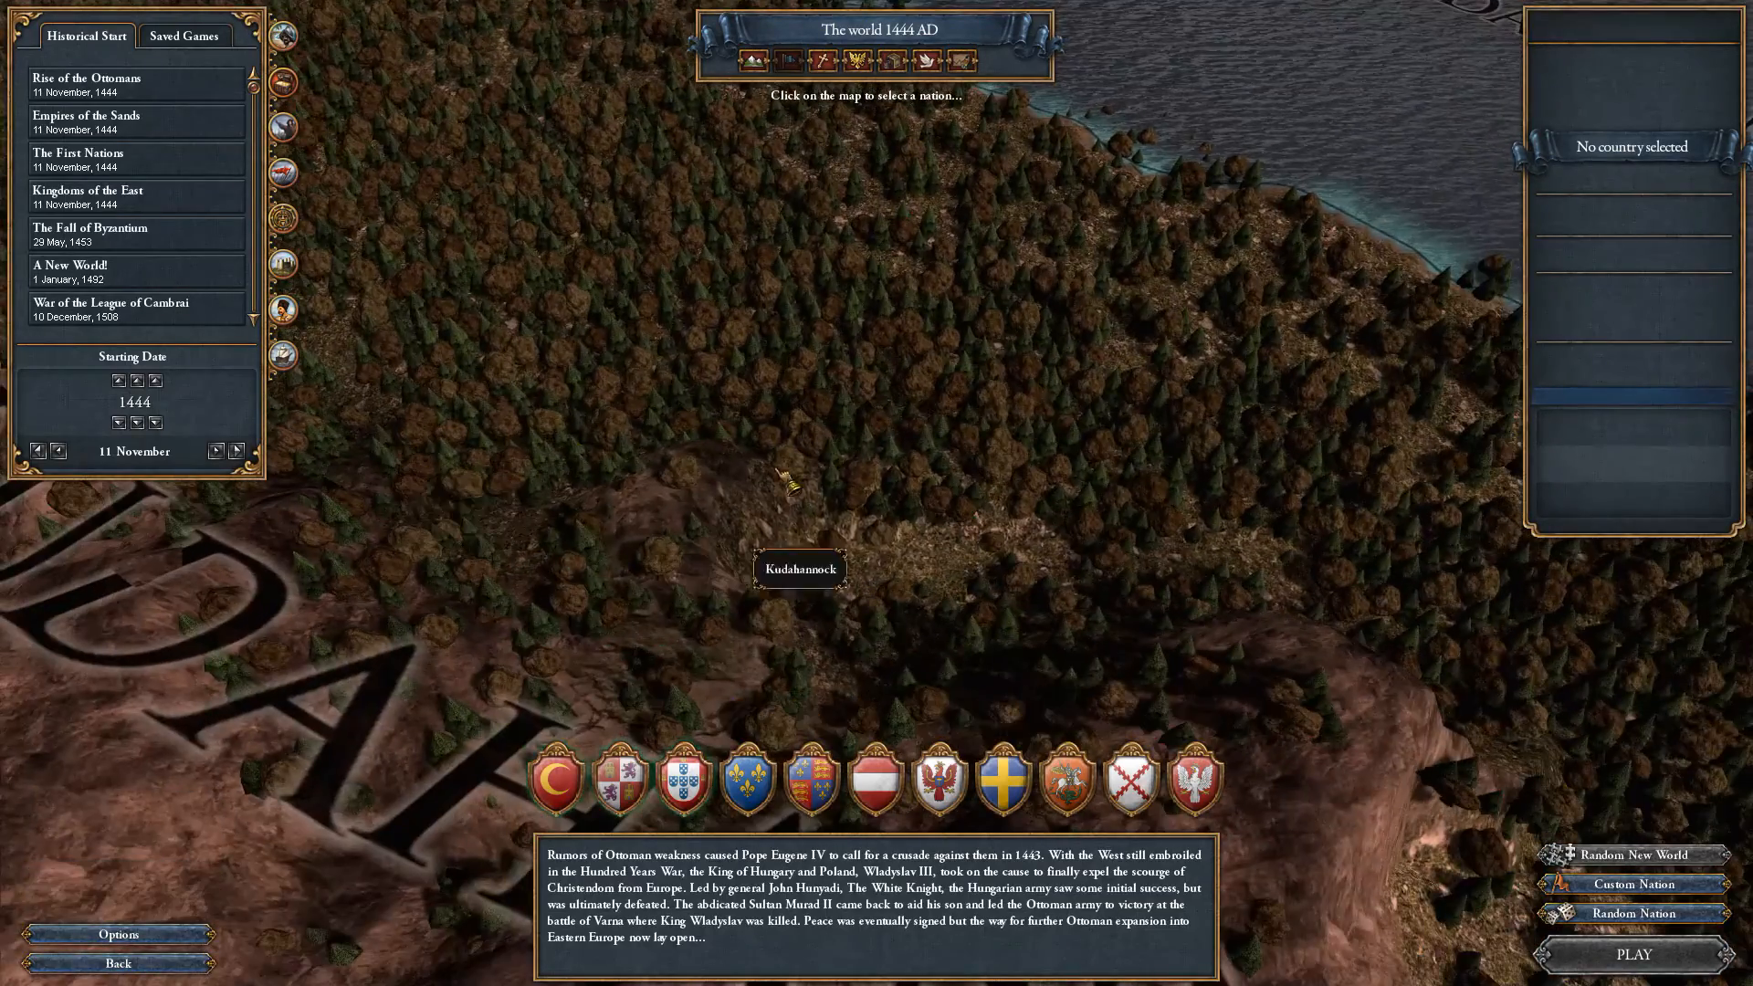
pyautogui.moveTo(848, 434); pyautogui.dragTo(639, 274)
pyautogui.moveTo(1118, 475); pyautogui.dragTo(972, 416)
# Switch back to the GIMP heightmap and examine the bright southern range down to its pointed lower end beside Kudahannock's game terrain.
pyautogui.press('super')
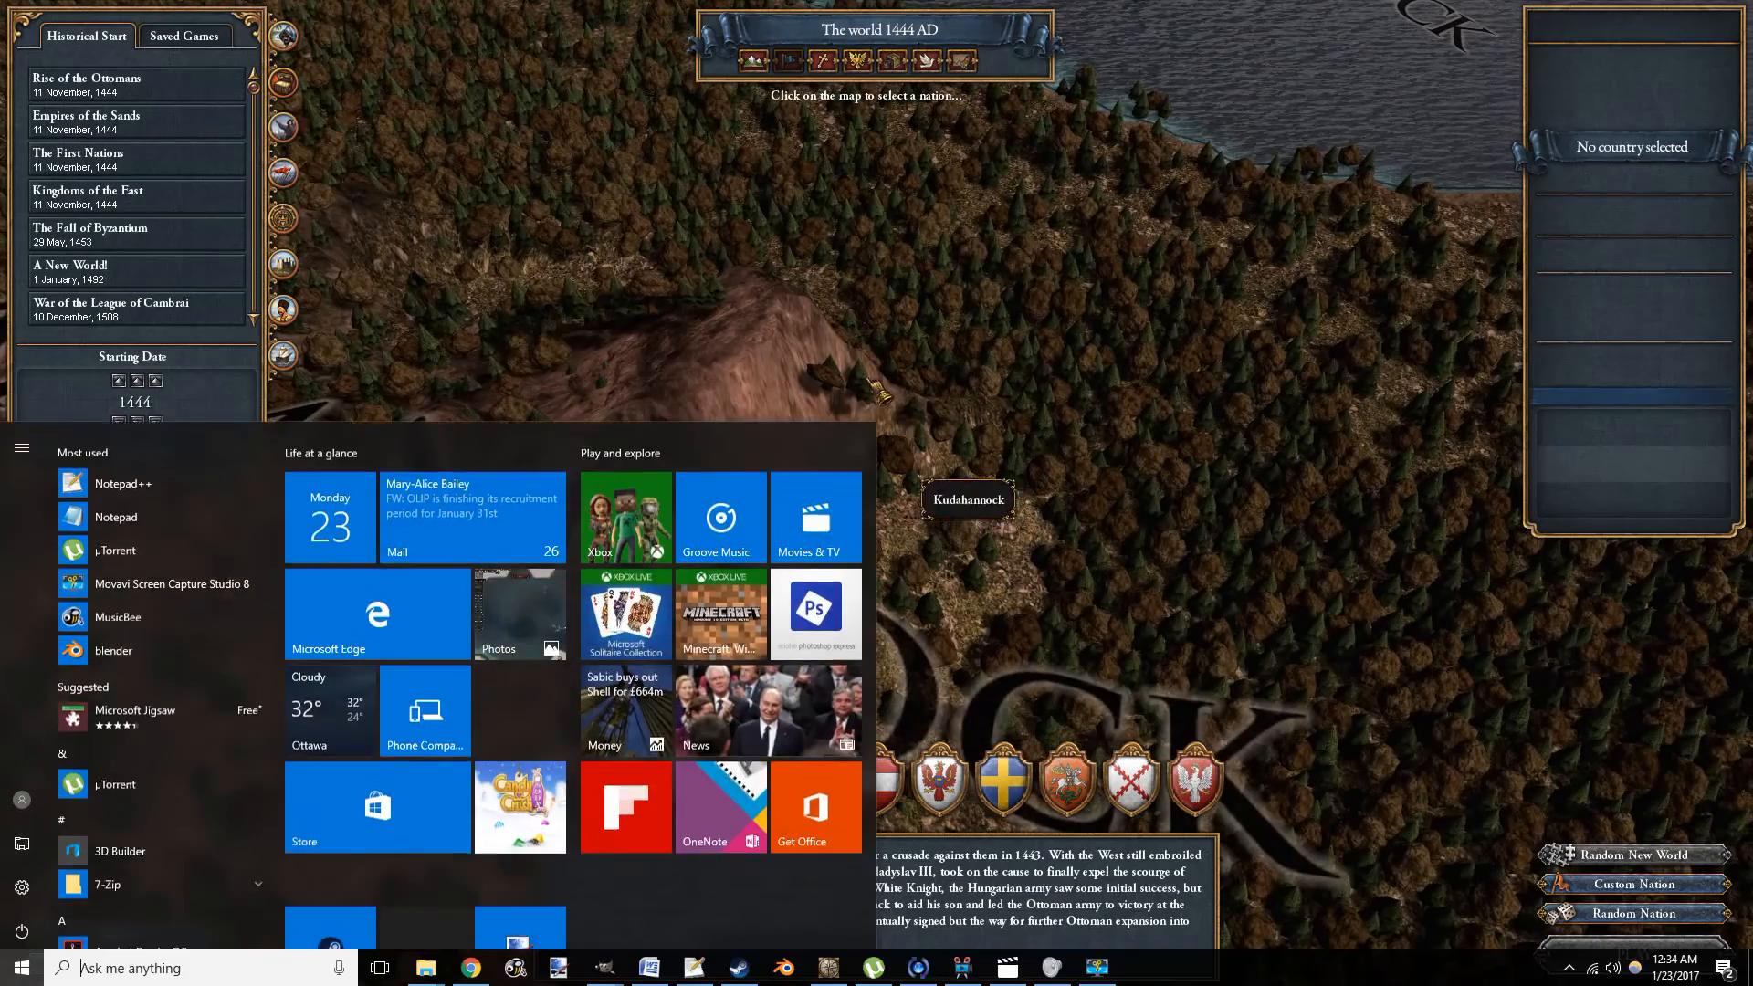
pyautogui.moveTo(604, 966)
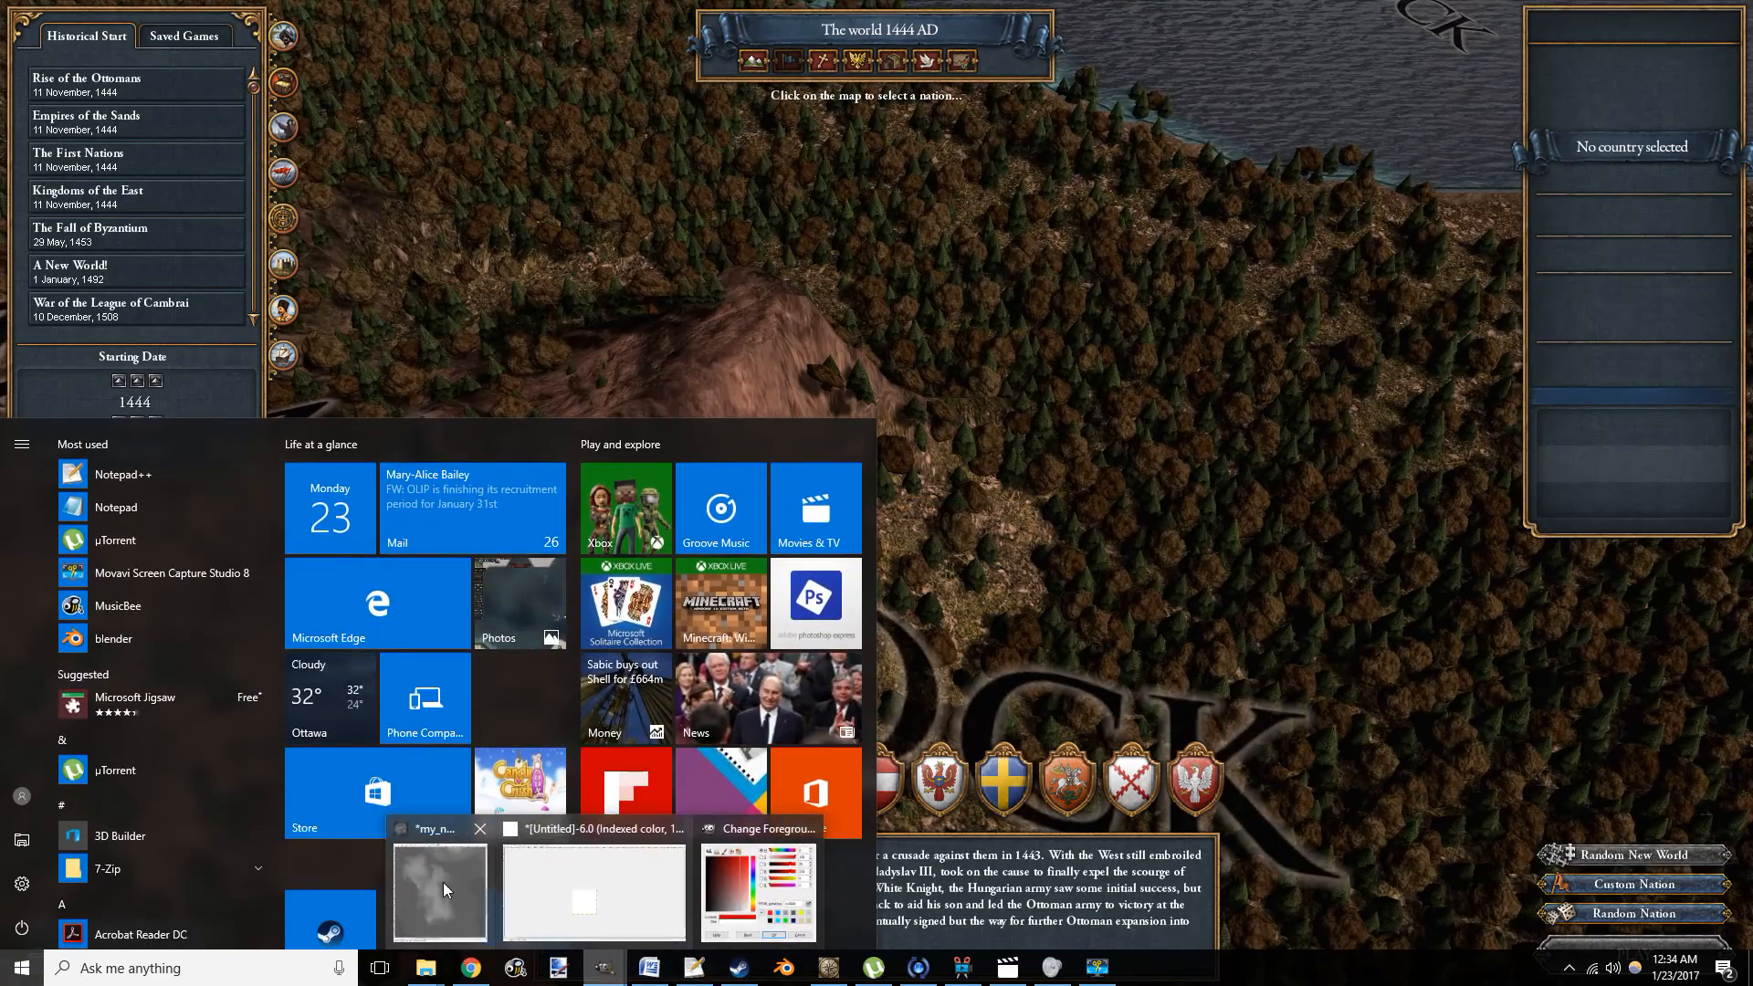
pyautogui.click(447, 890)
pyautogui.moveTo(1166, 541); pyautogui.dragTo(1183, 406)
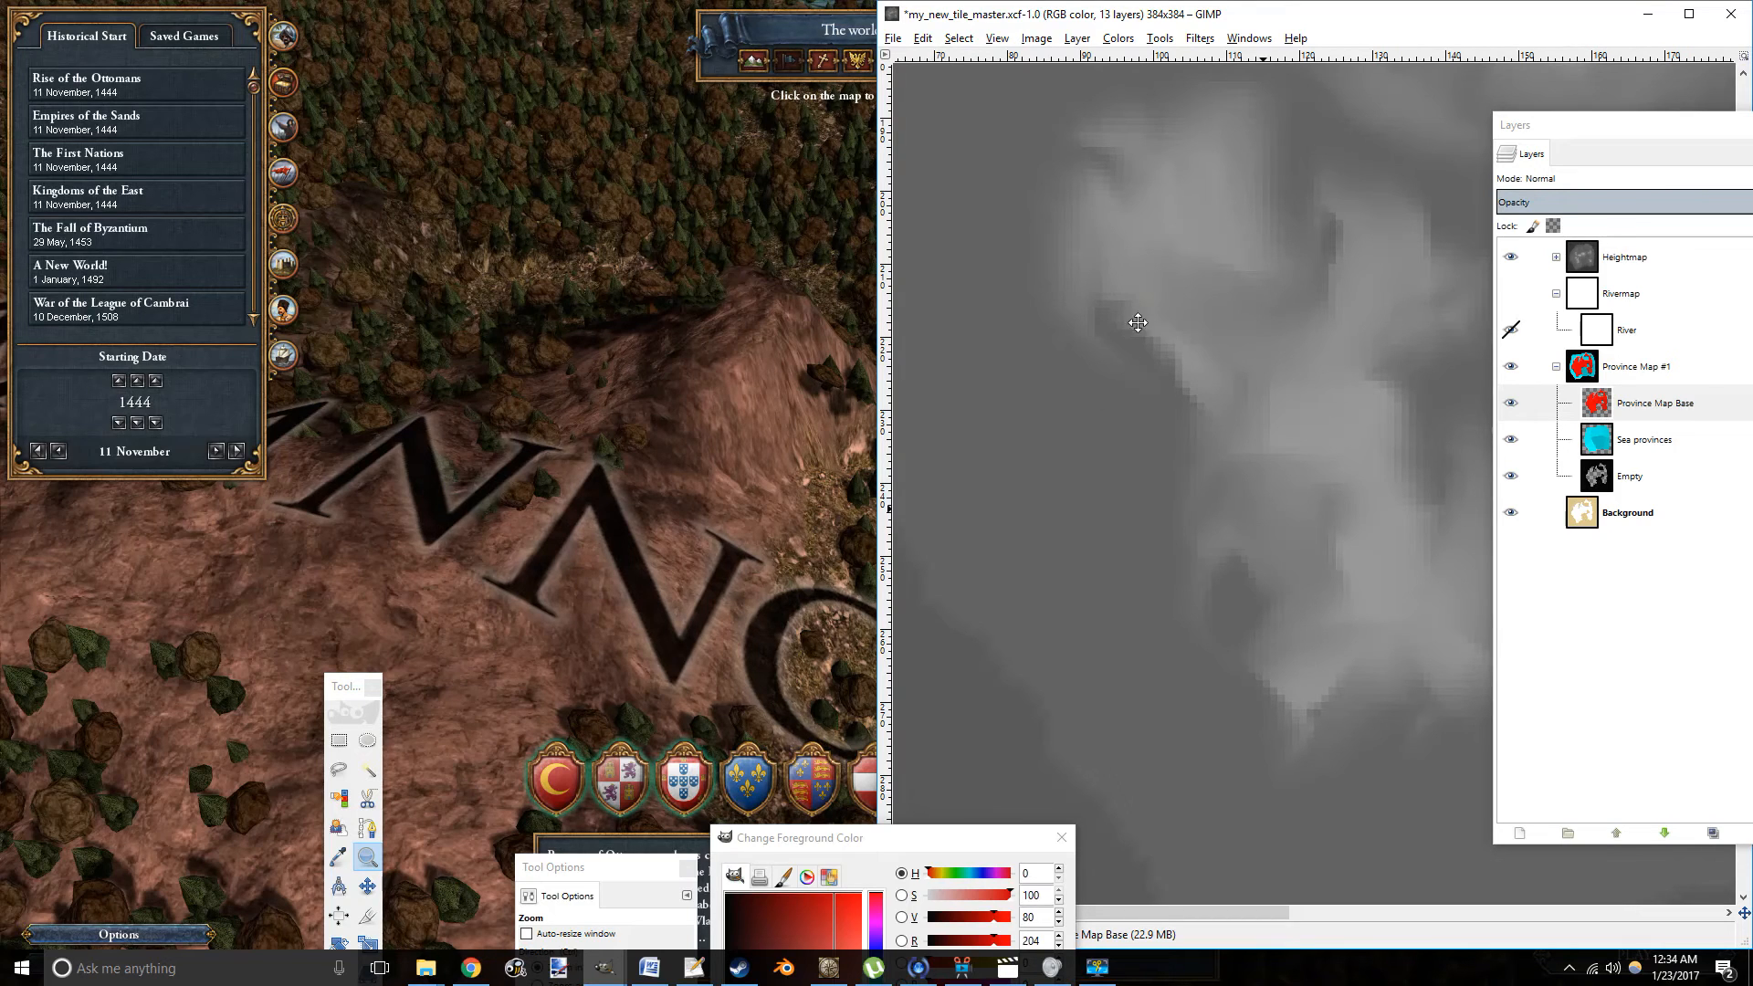
pyautogui.moveTo(1194, 418); pyautogui.dragTo(1021, 496)
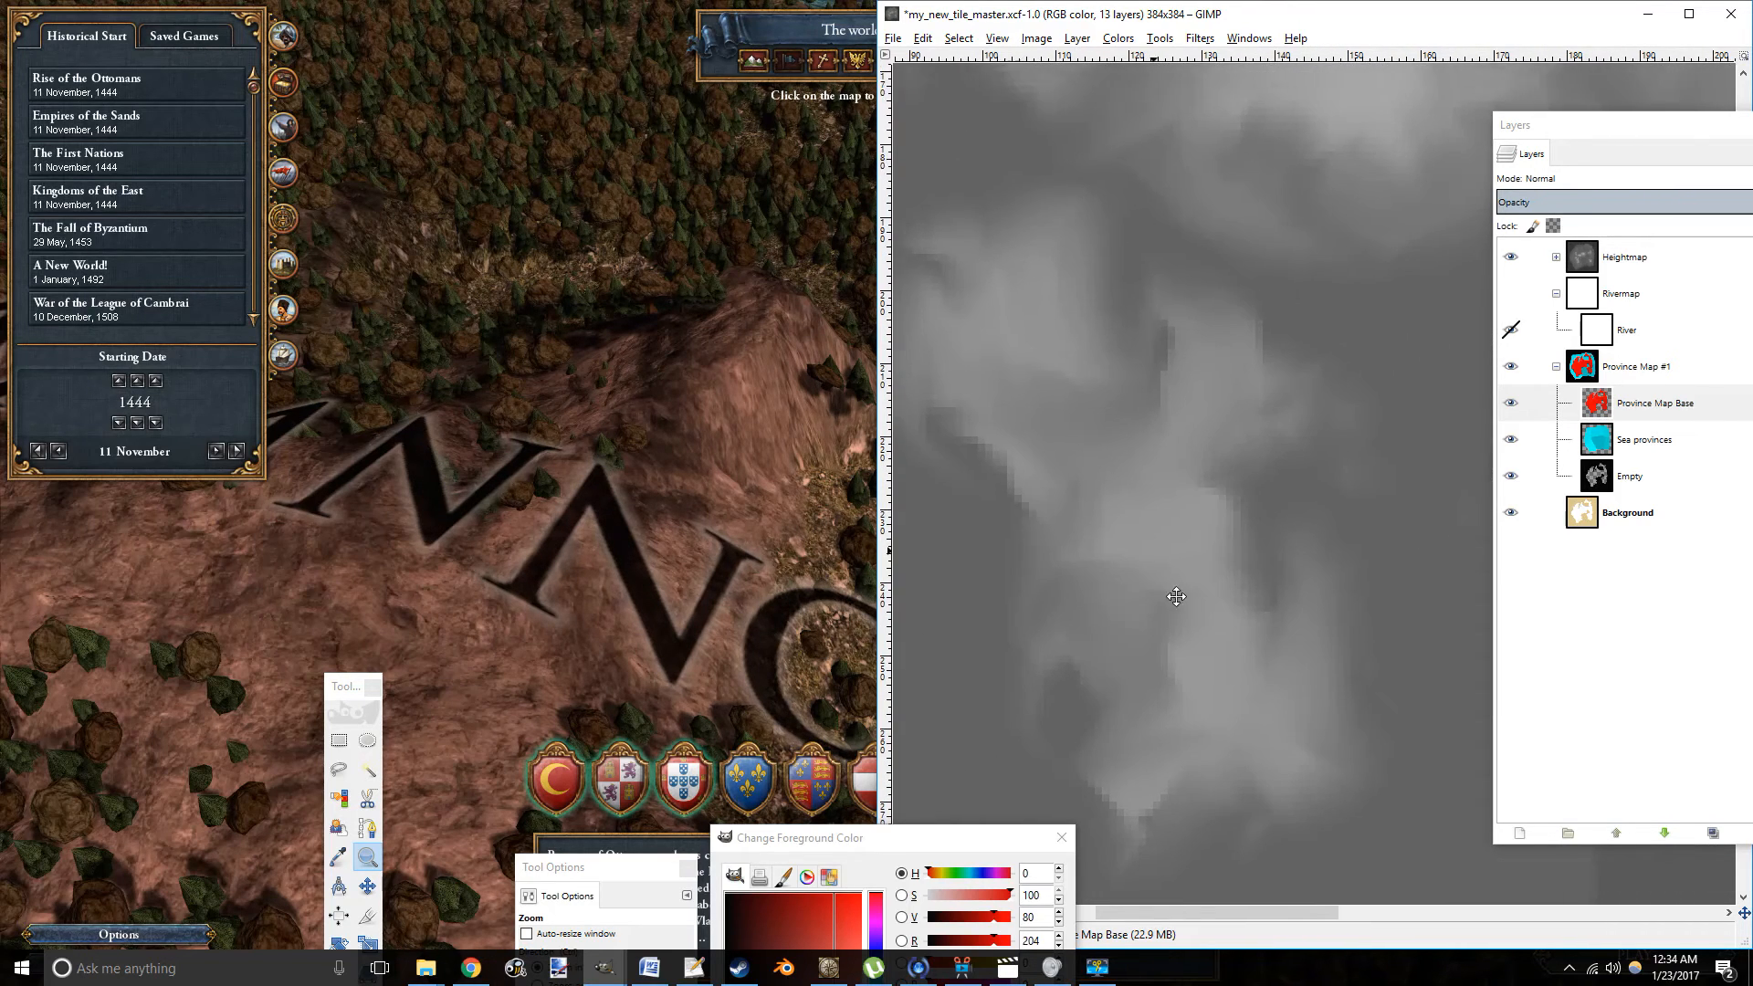
pyautogui.moveTo(1158, 572); pyautogui.dragTo(1260, 414)
pyautogui.moveTo(1232, 572); pyautogui.dragTo(1205, 456)
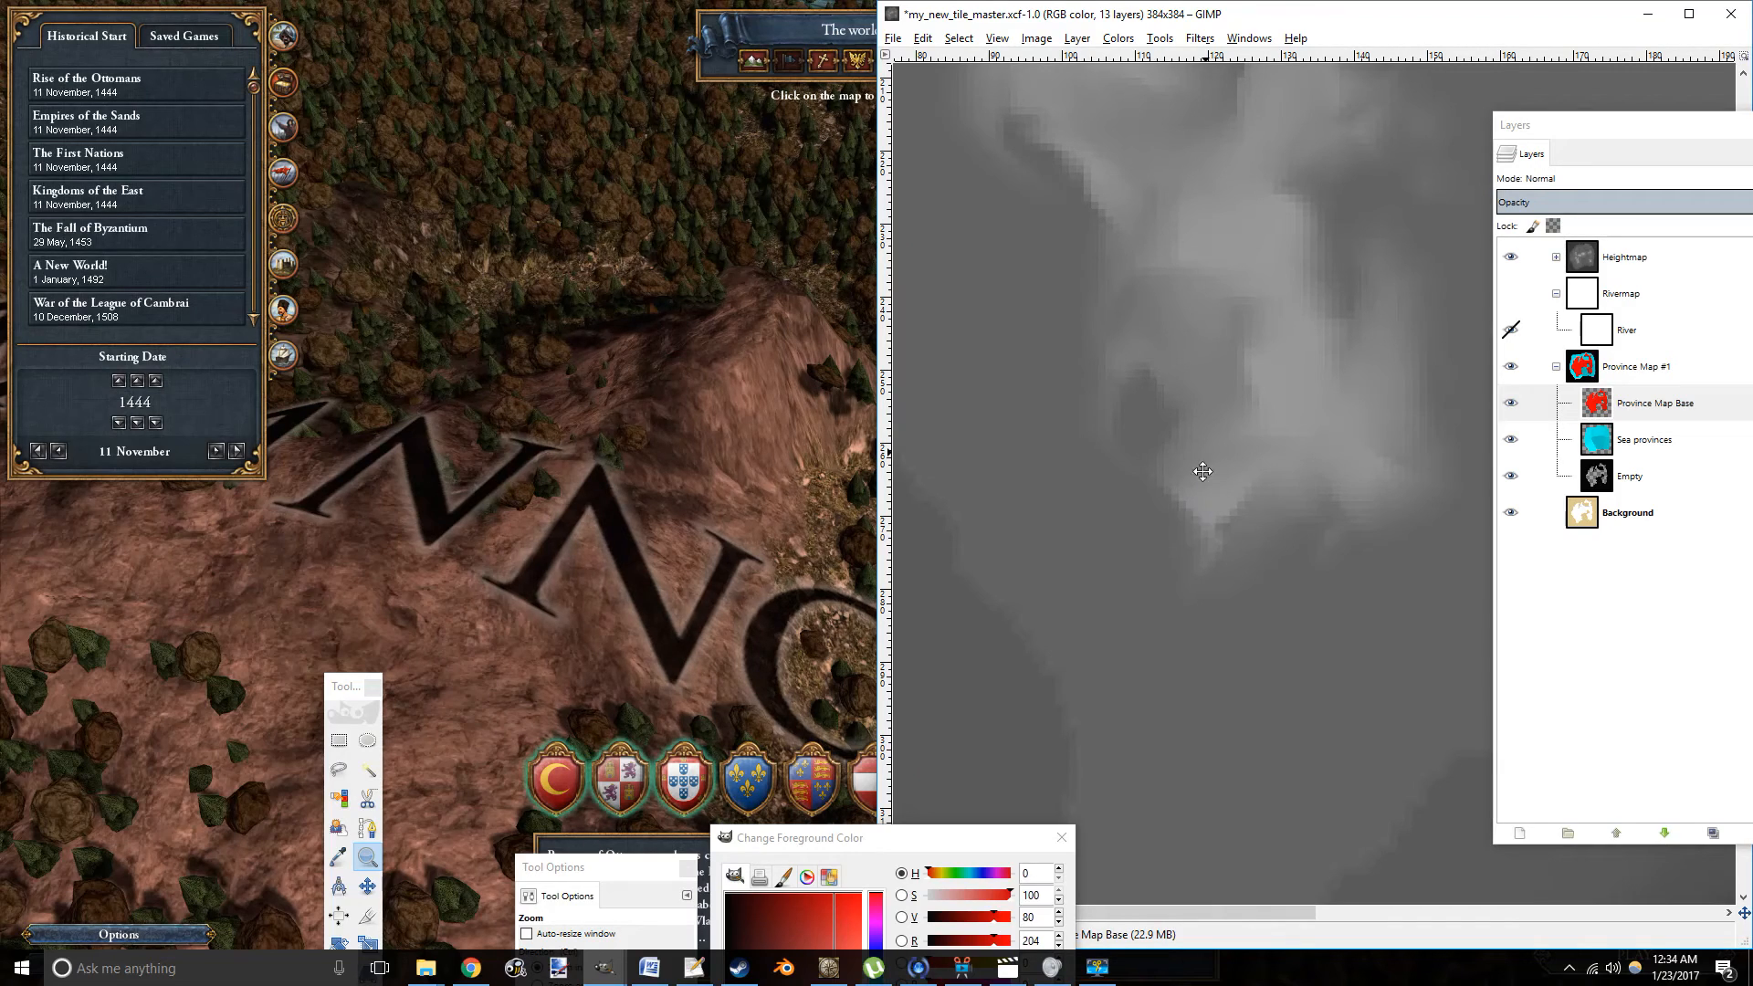
pyautogui.moveTo(1230, 526); pyautogui.dragTo(1212, 652)
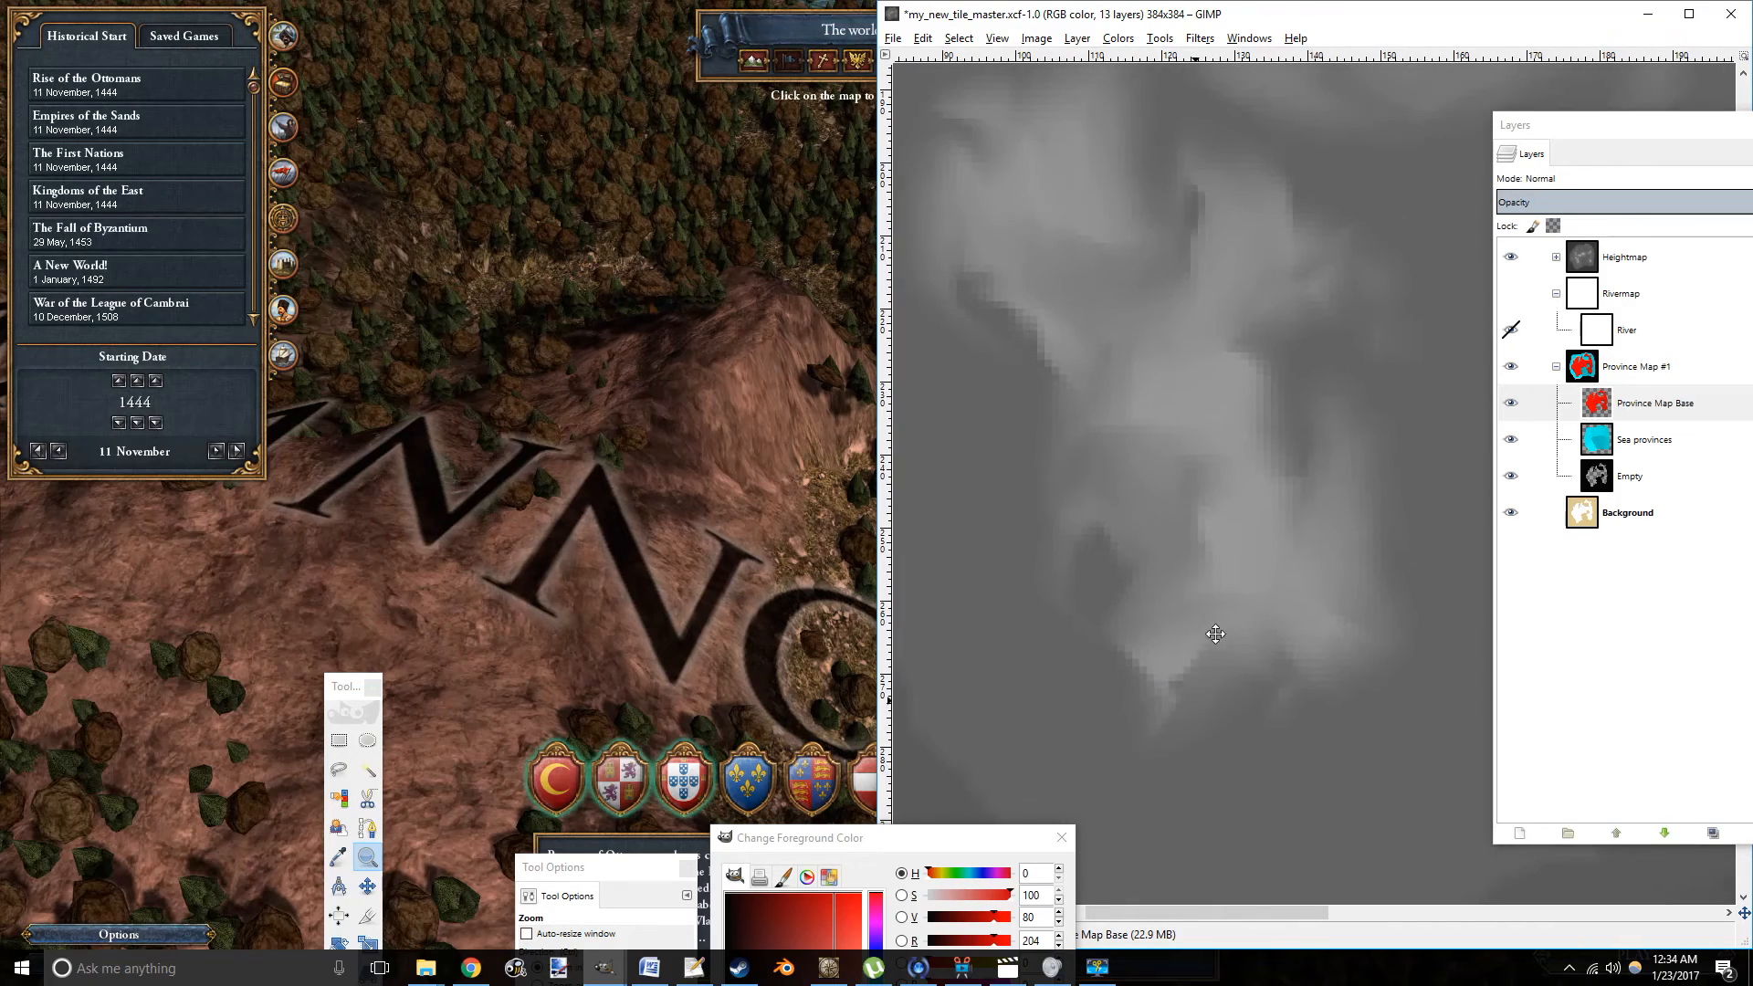
# Return to the game and inspect eastern Kudahannock and the forested slopes south of its mountains.
pyautogui.moveTo(687, 511); pyautogui.dragTo(732, 442)
pyautogui.scroll(-5, 1123, 584)
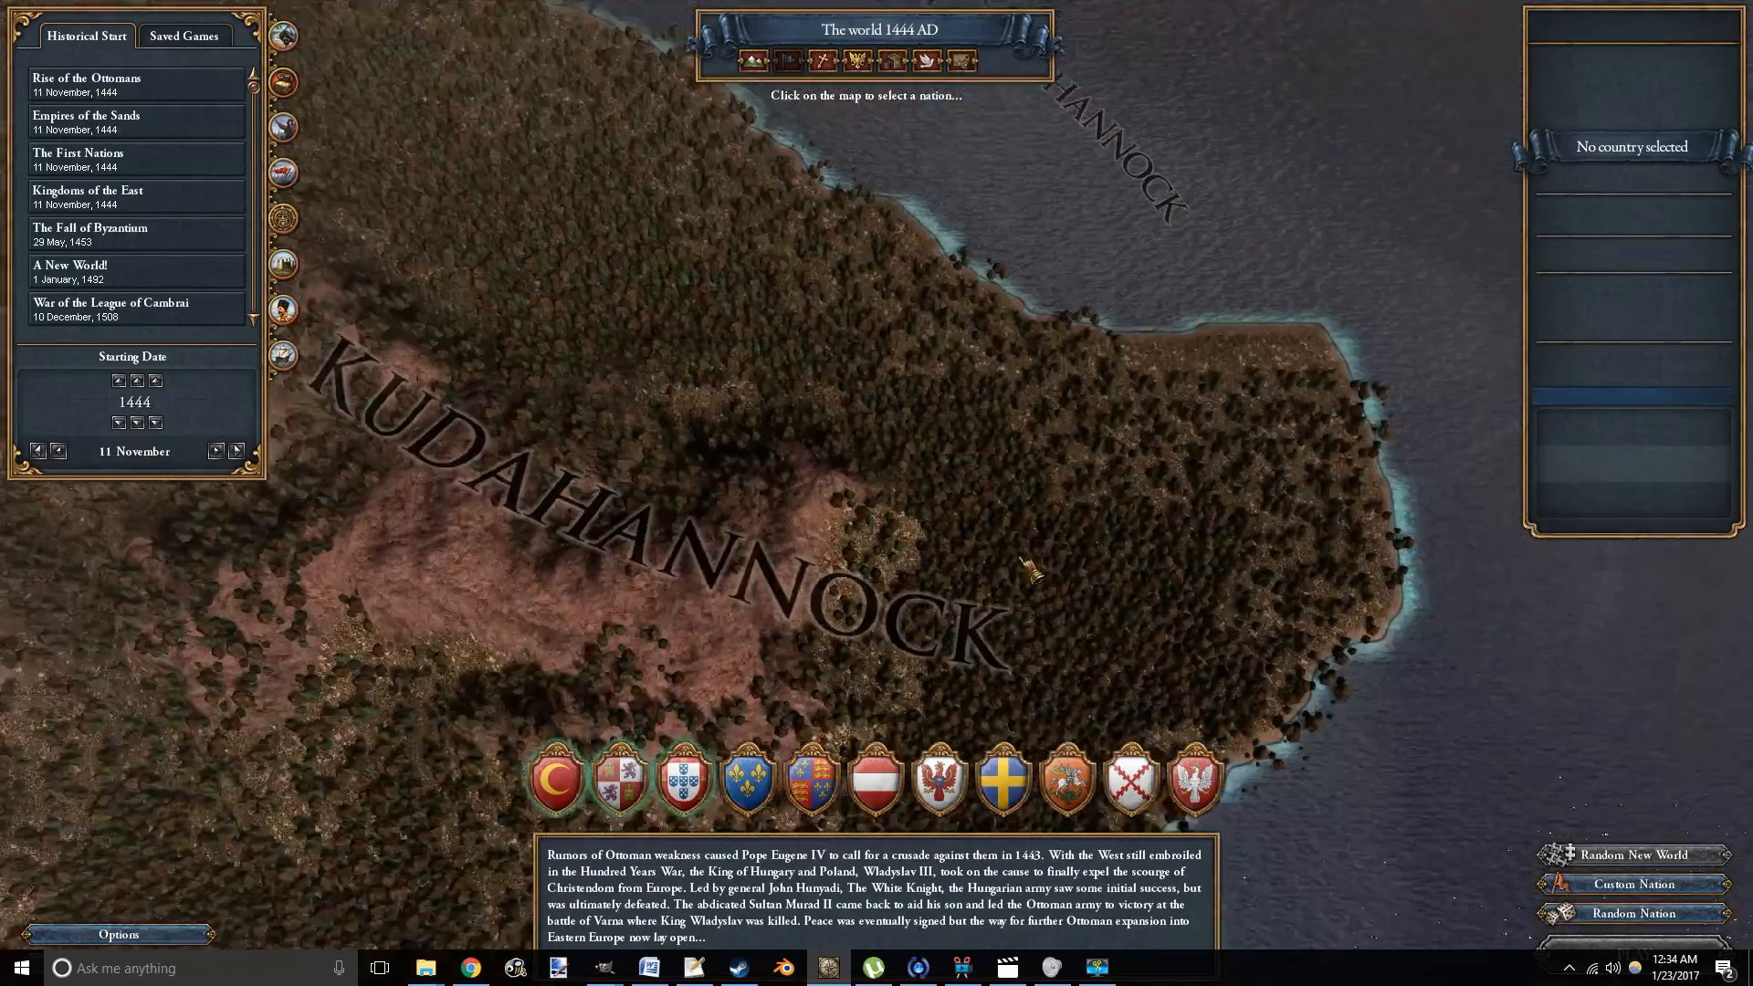
pyautogui.scroll(5, 791, 588)
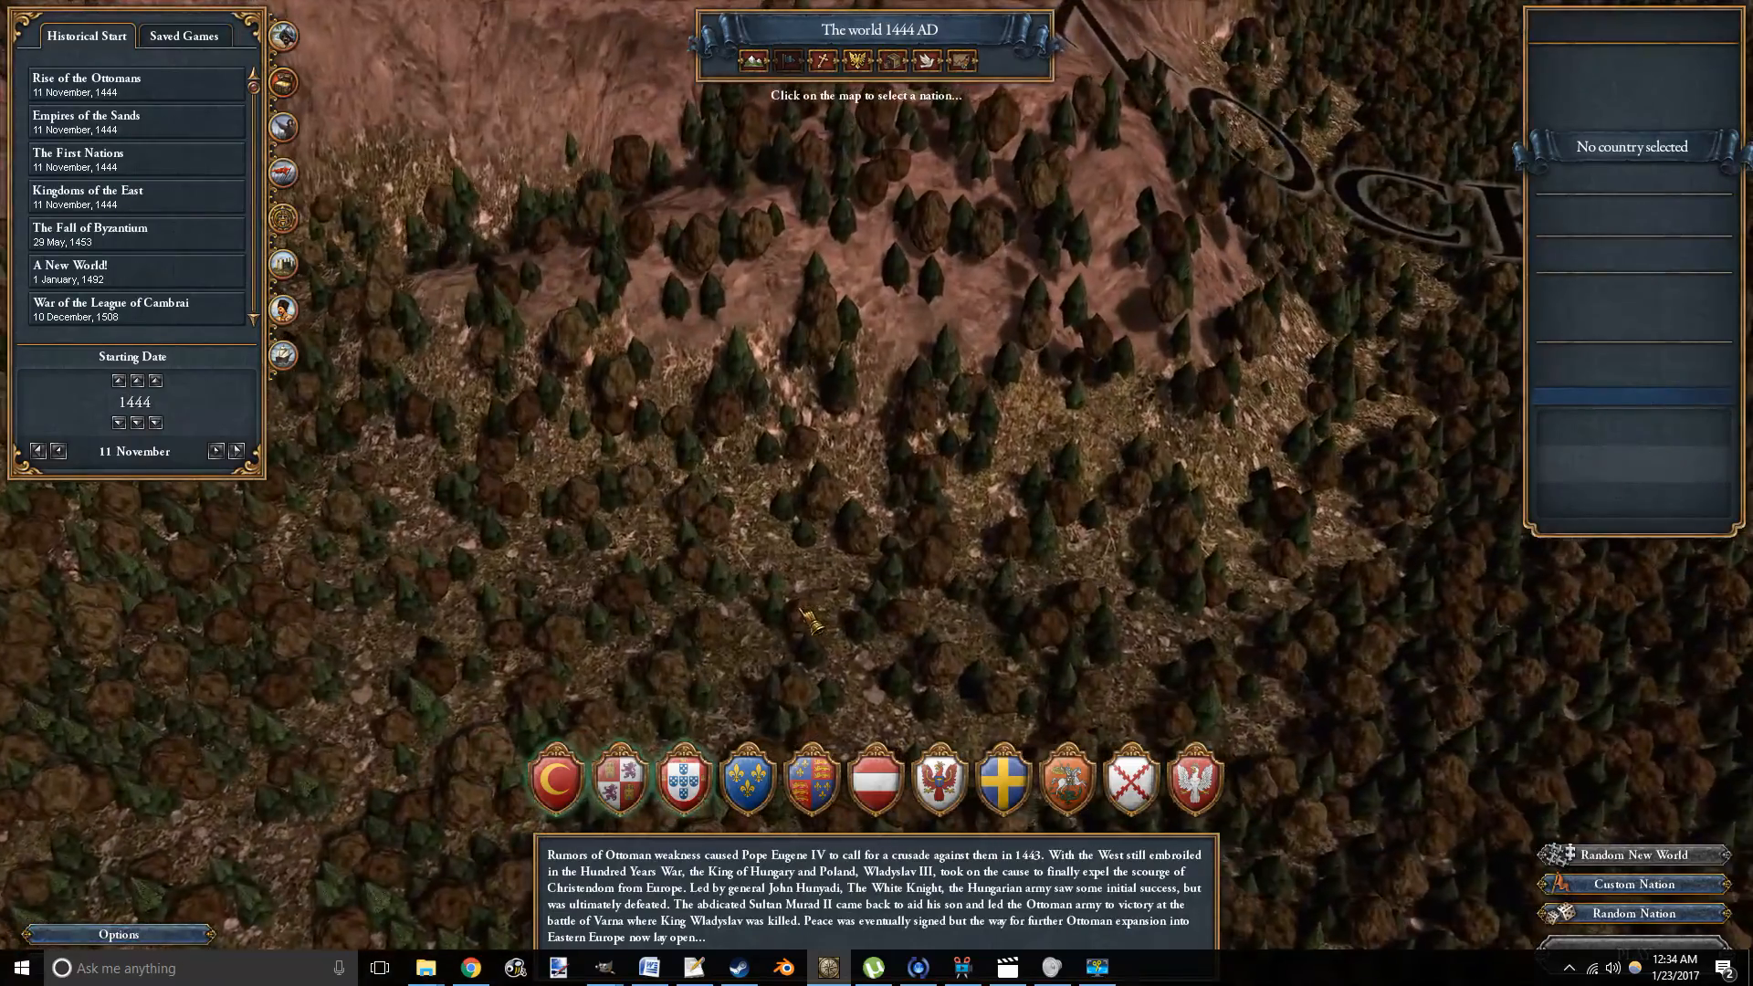
pyautogui.scroll(-2, 1040, 675)
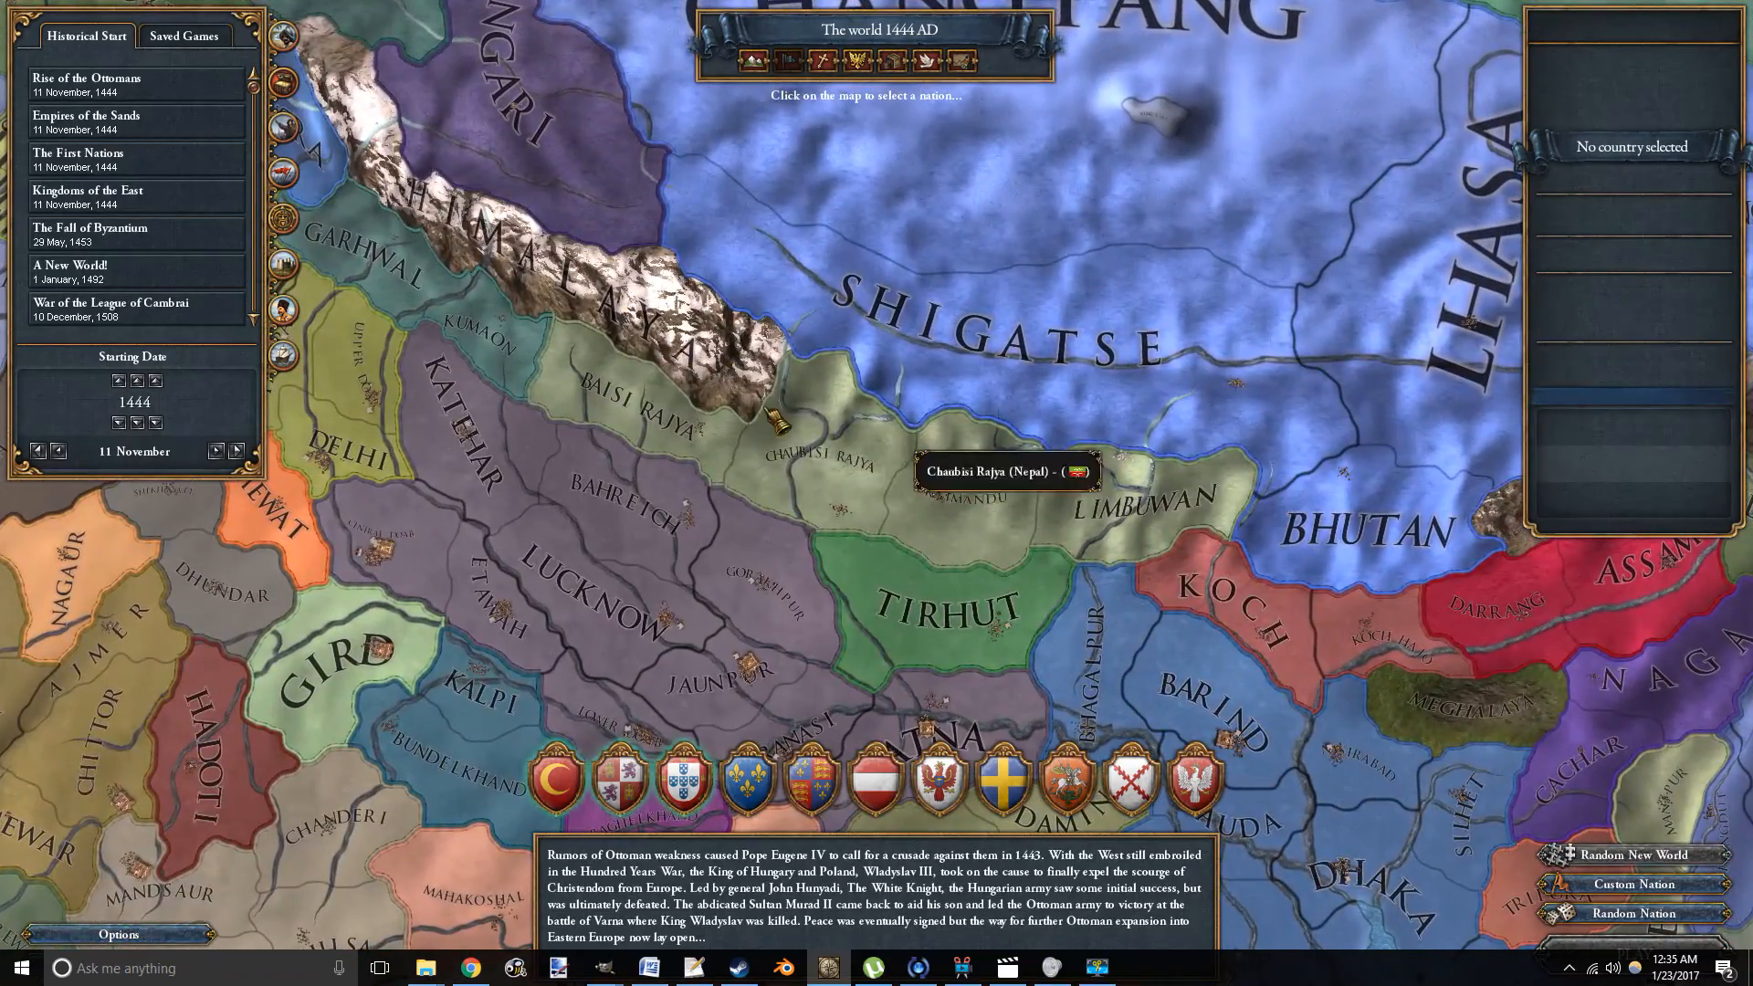
# Examine the Himalaya range and the surrounding Asian mountains on the game map for comparison.
pyautogui.scroll(2, 826, 426)
pyautogui.scroll(-6, 1237, 603)
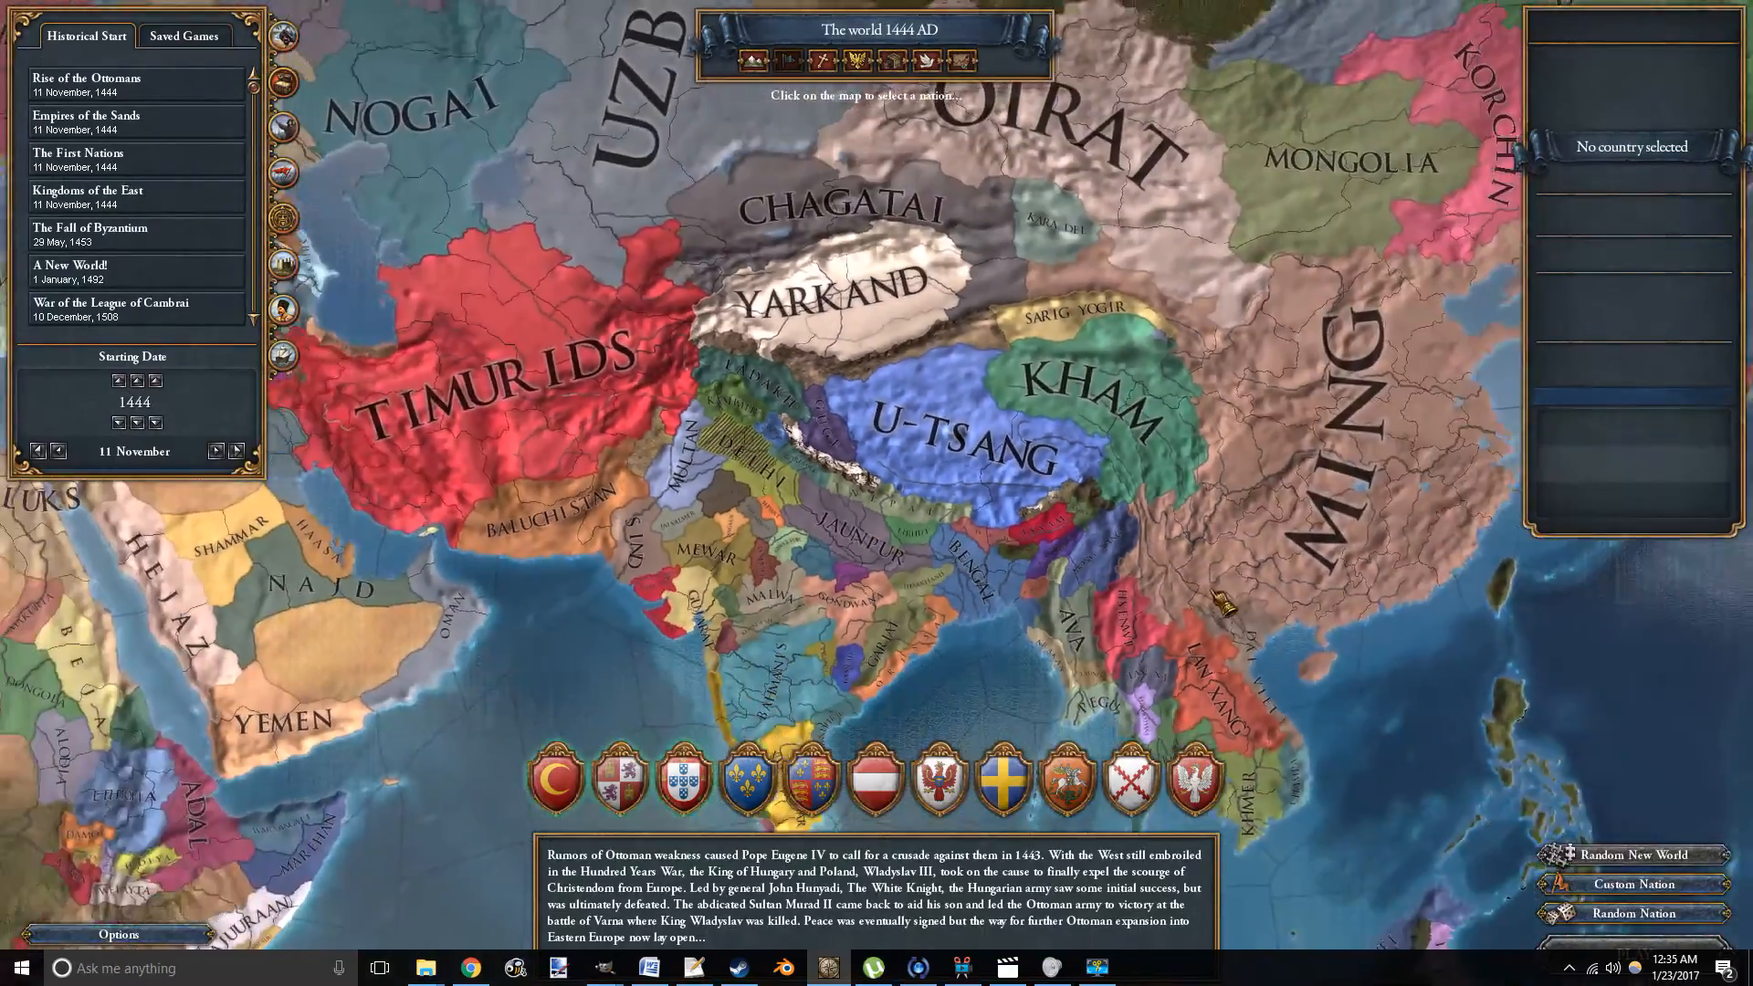
pyautogui.moveTo(1227, 592); pyautogui.dragTo(552, 496)
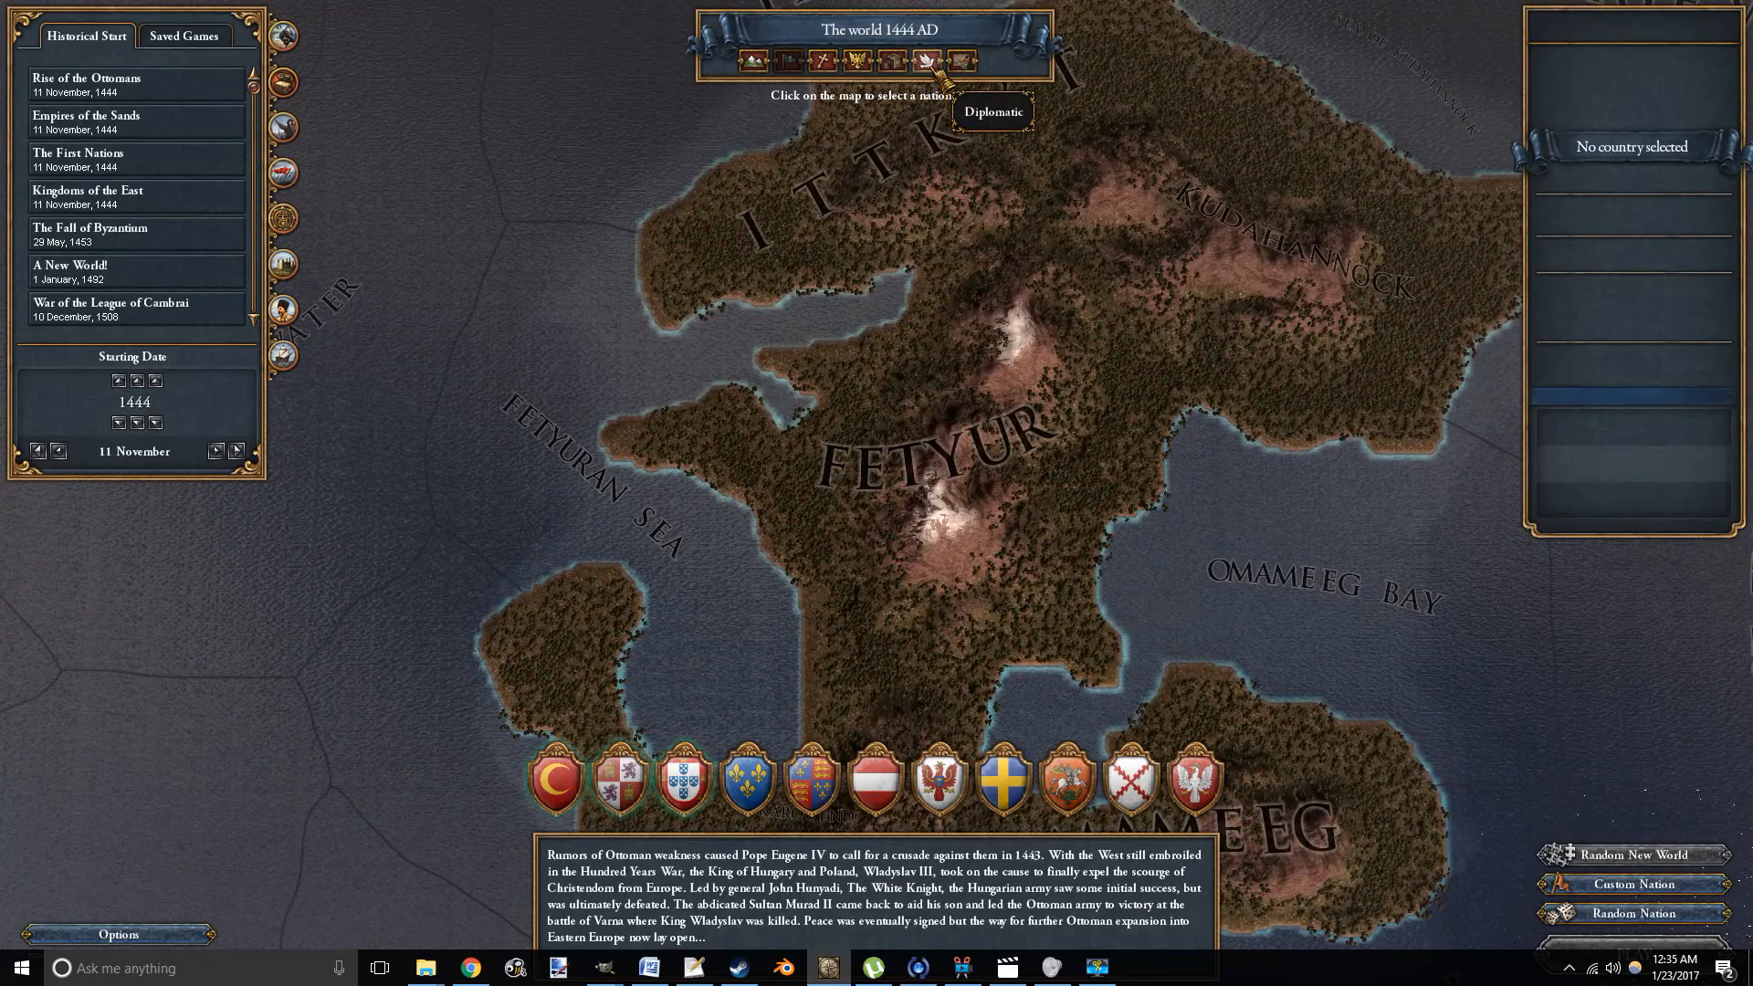
# View the custom island in the diplomatic map mode and examine the bare relief around Kuskarquend and Omameeg.
pyautogui.scroll(-2, 1125, 659)
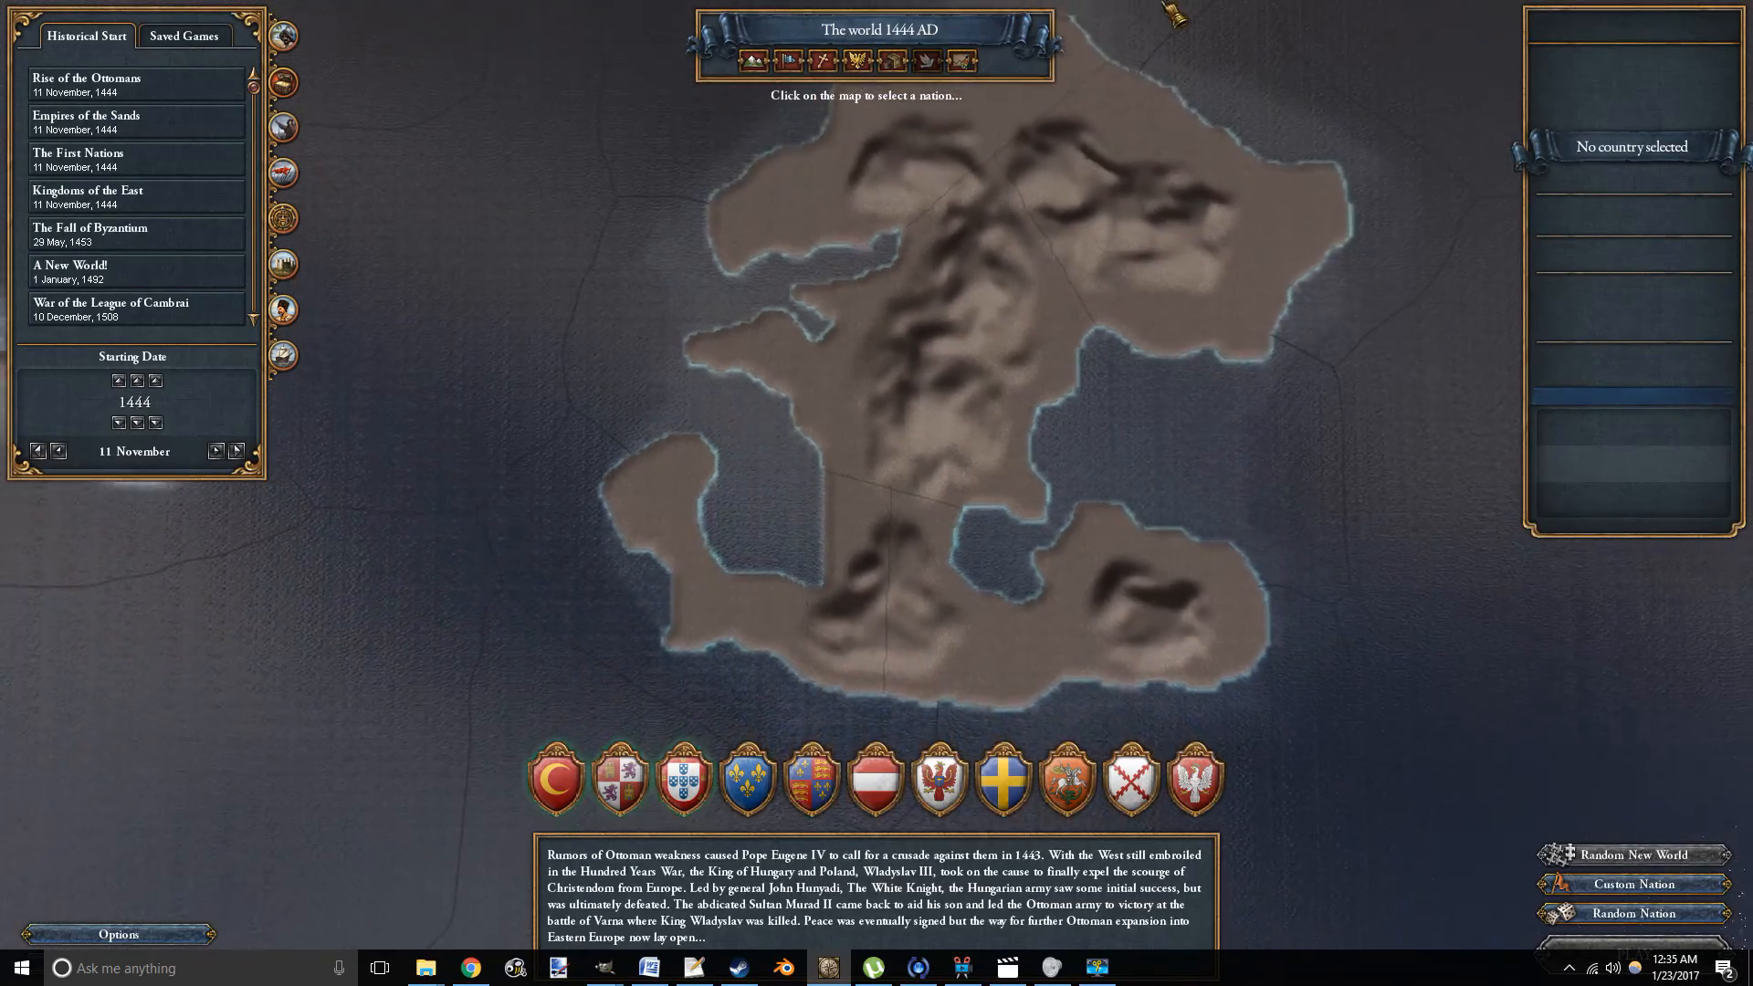
pyautogui.moveTo(1112, 352); pyautogui.dragTo(1098, 287)
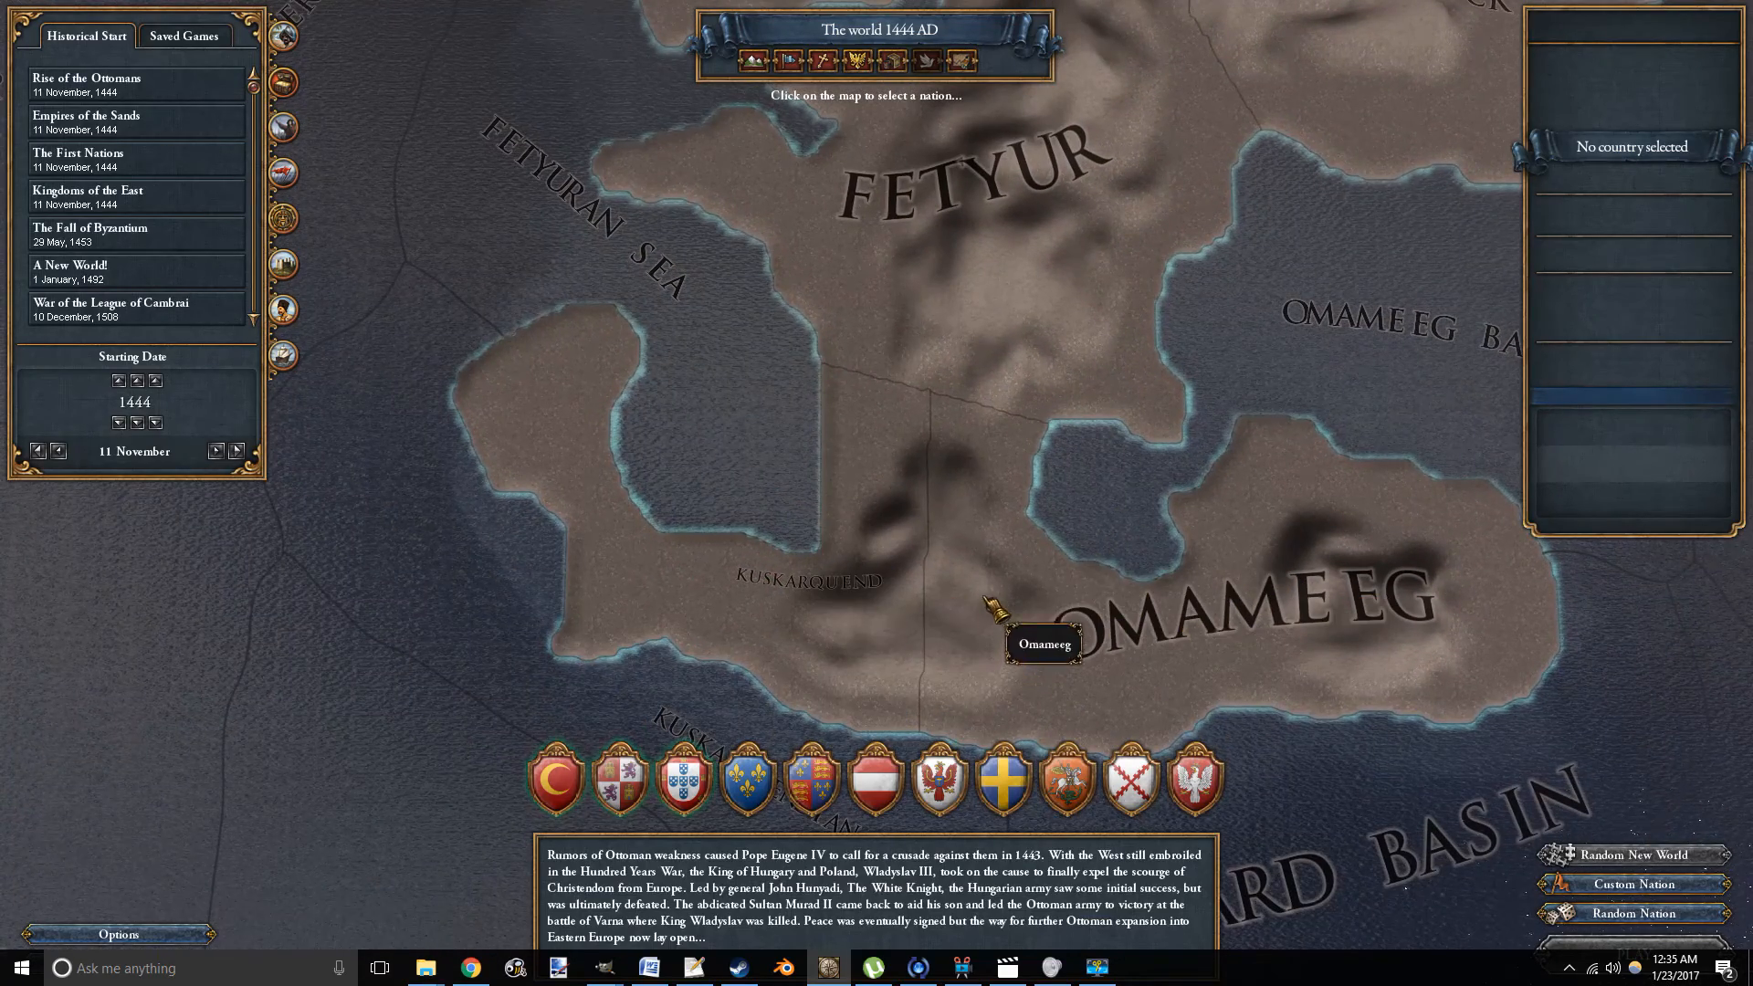
pyautogui.scroll(5, 991, 604)
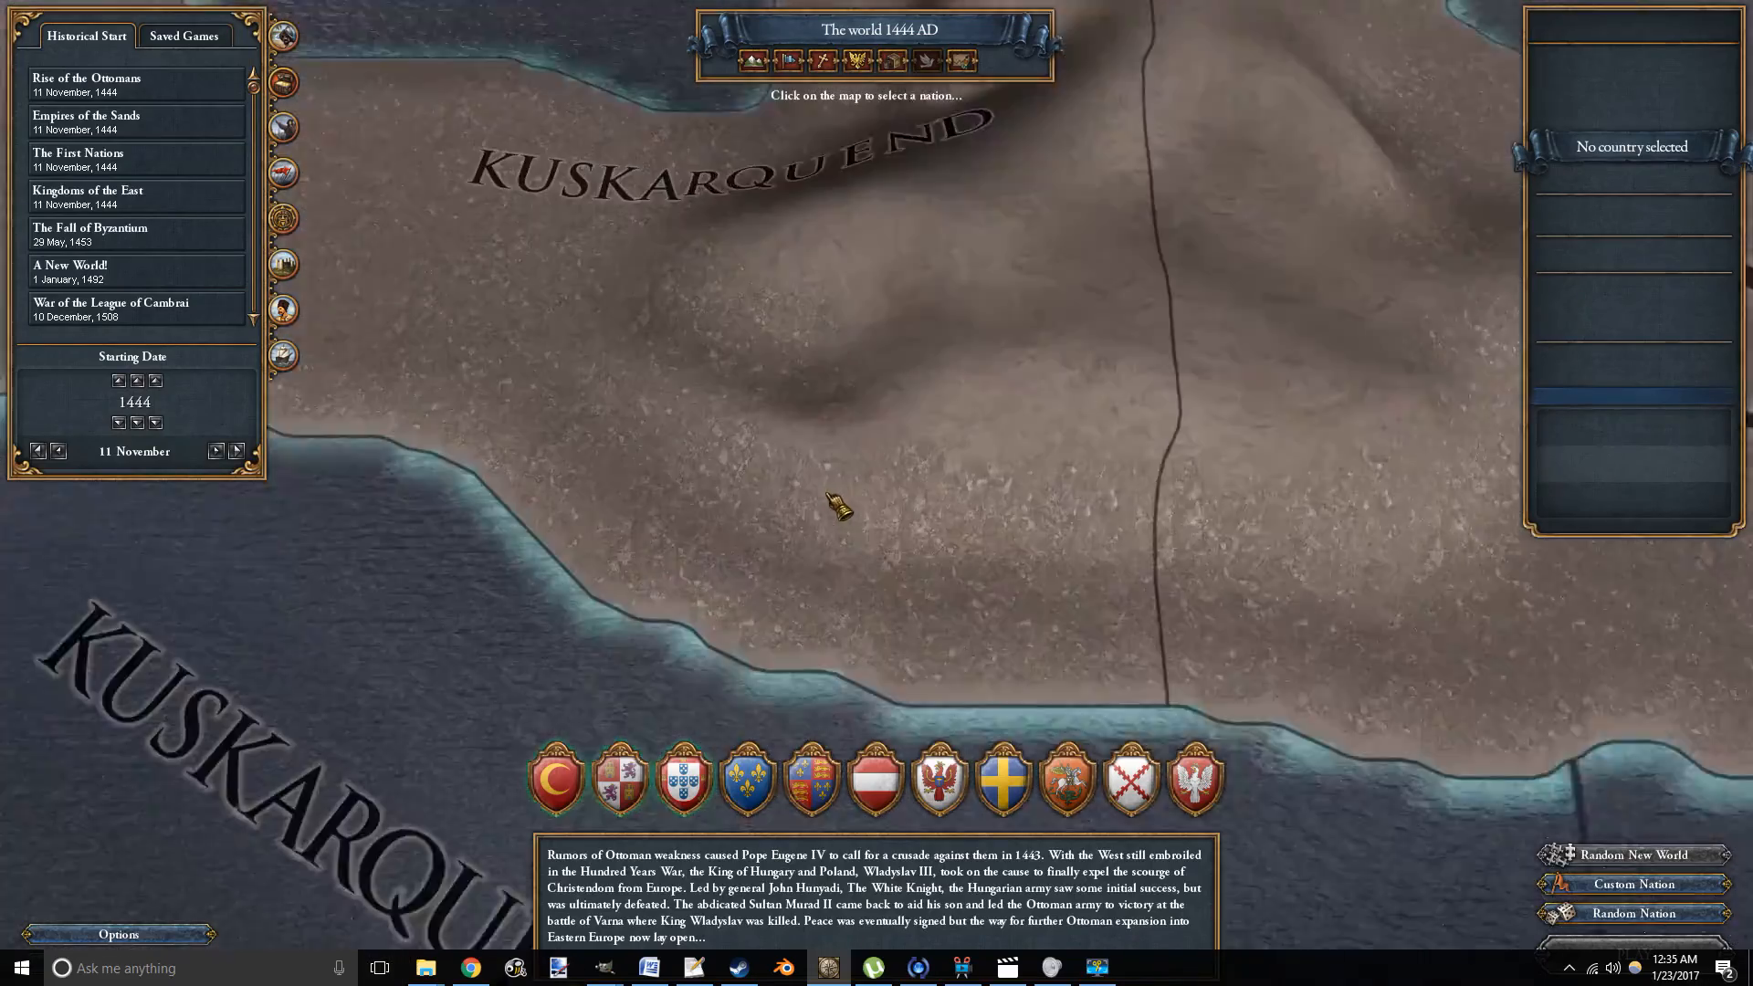
pyautogui.scroll(3, 827, 495)
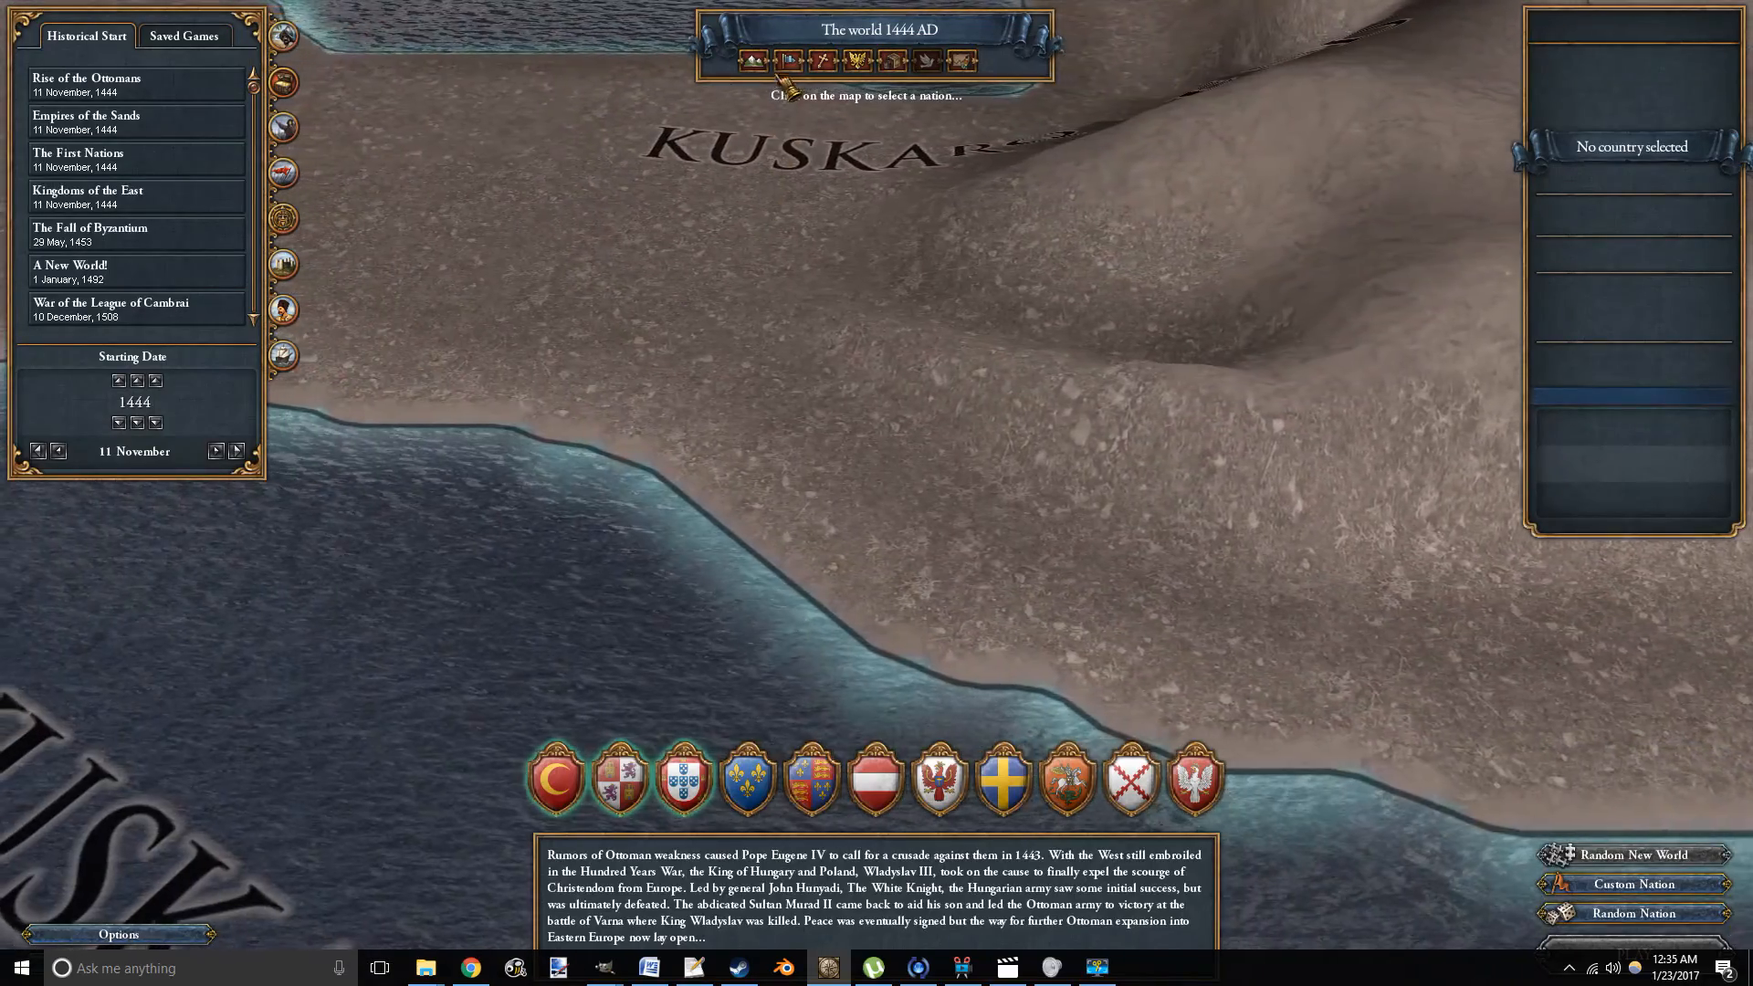
# Switch the game to the terrain map mode and inspect the forested coasts of Kuskarquend and western Fetyur.
pyautogui.click(787, 61)
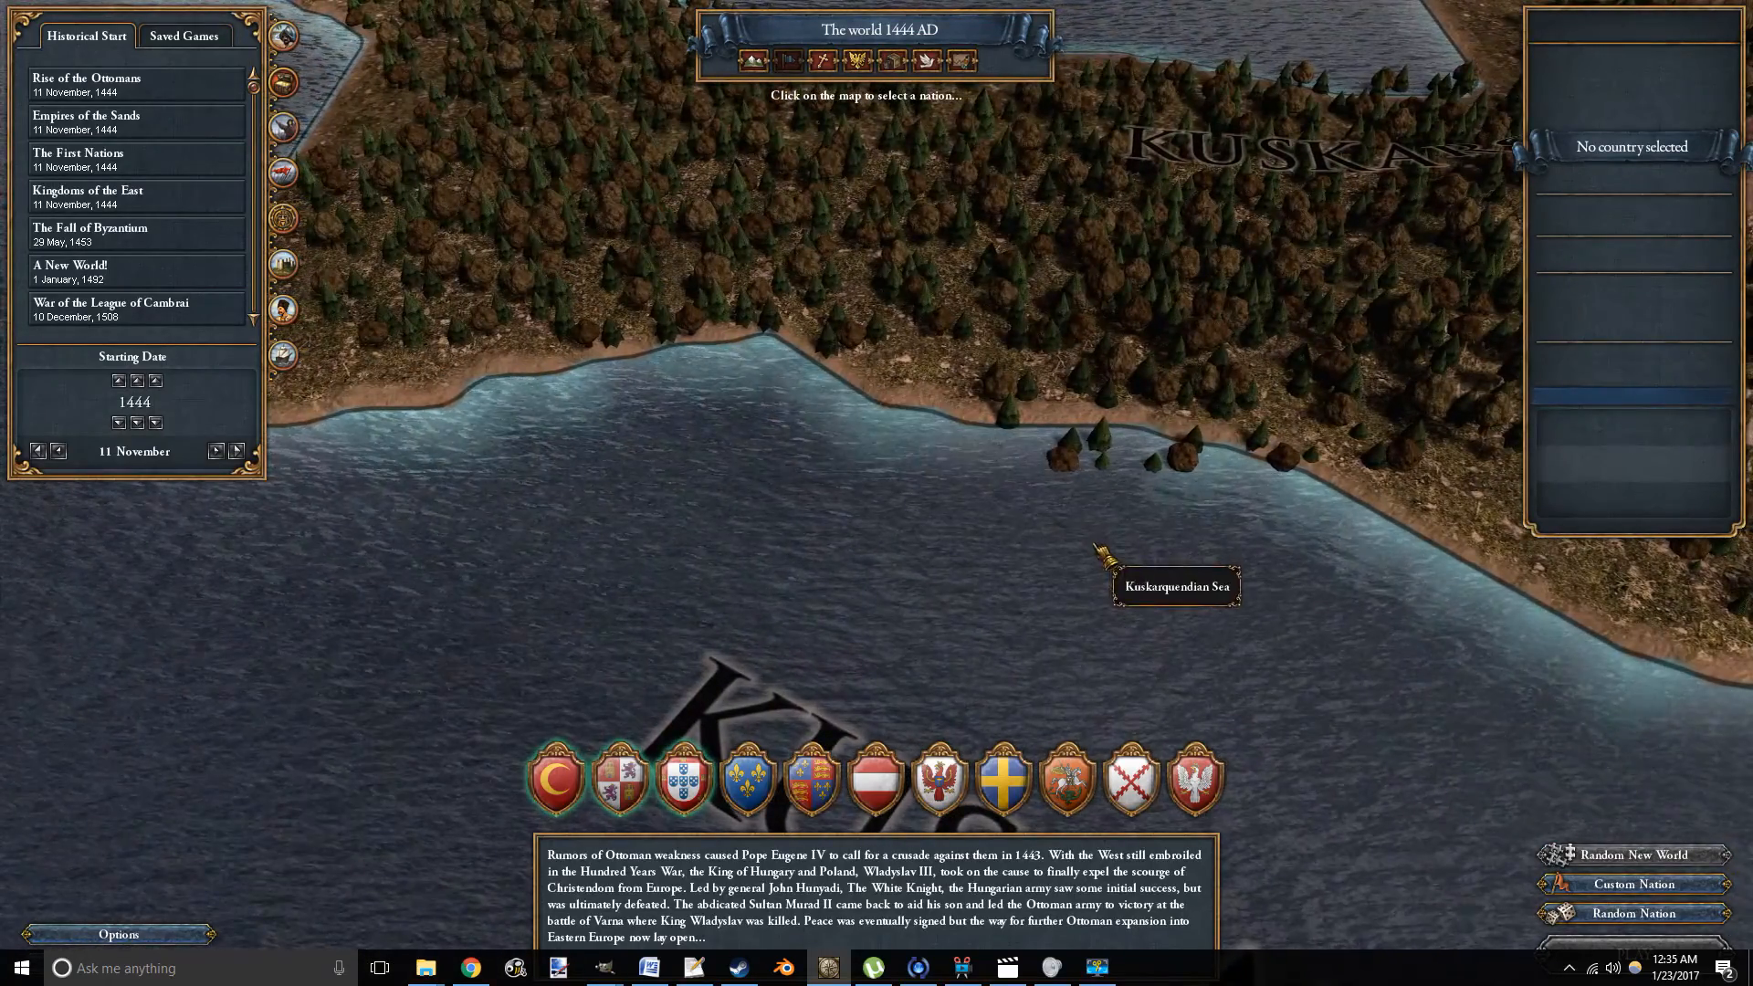
pyautogui.moveTo(1094, 545); pyautogui.dragTo(803, 426)
pyautogui.moveTo(1073, 502); pyautogui.dragTo(1080, 570)
pyautogui.moveTo(897, 453); pyautogui.dragTo(1179, 650)
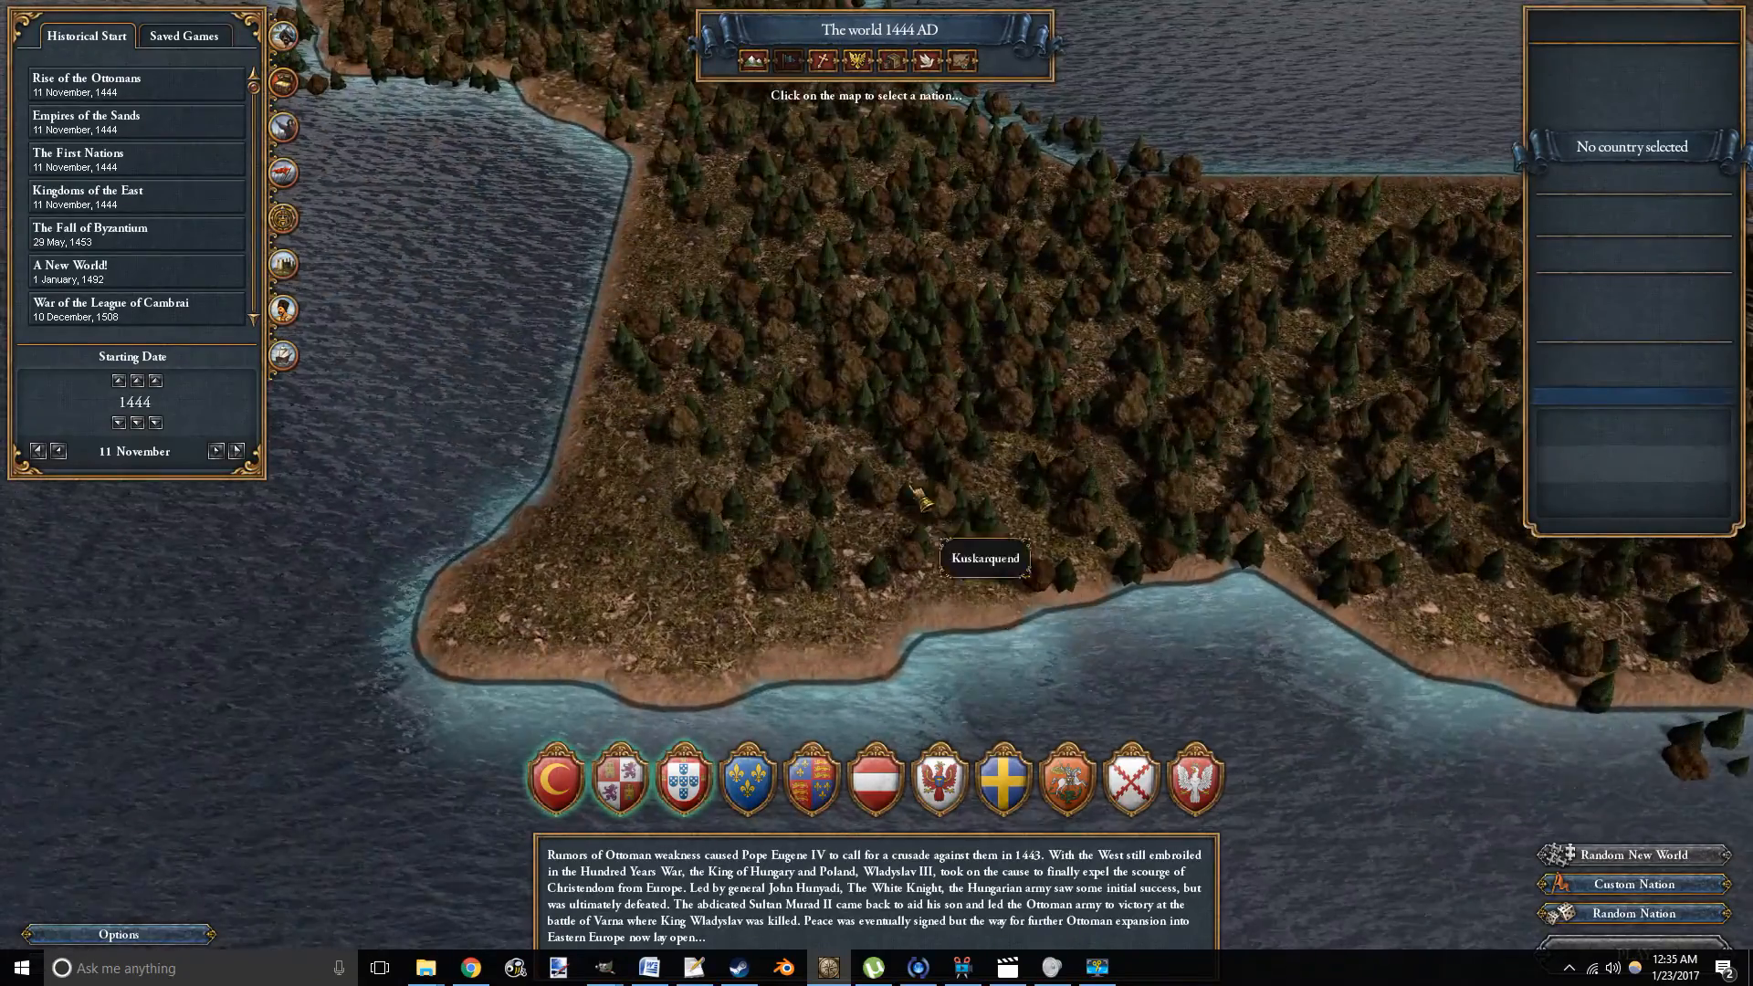
pyautogui.moveTo(911, 488); pyautogui.dragTo(736, 692)
pyautogui.moveTo(899, 237); pyautogui.dragTo(691, 684)
pyautogui.moveTo(904, 329)
pyautogui.mouseDown()
pyautogui.moveTo(805, 549)
pyautogui.moveTo(705, 698)
pyautogui.mouseUp()
pyautogui.moveTo(997, 211); pyautogui.dragTo(934, 519)
pyautogui.moveTo(593, 272); pyautogui.dragTo(791, 570)
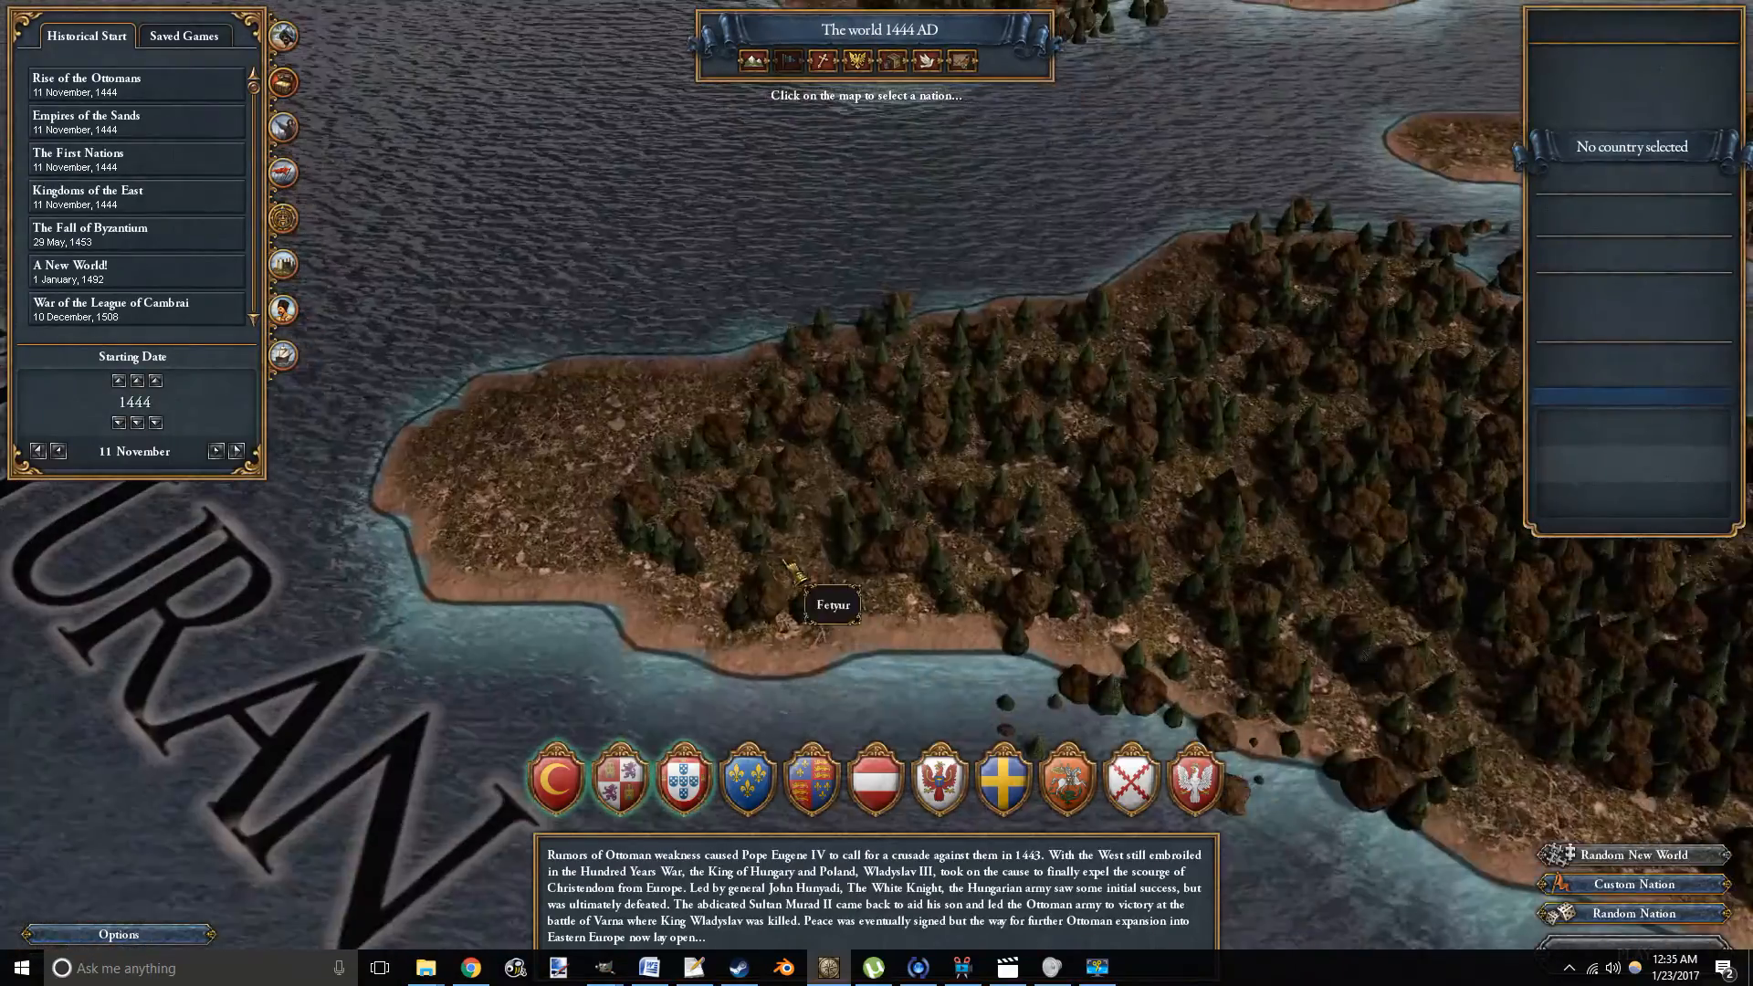
pyautogui.moveTo(691, 378); pyautogui.dragTo(633, 536)
# Inspect the trees along Ittkyt's western coast and the inlet of the Fetyuran Sea.
pyautogui.scroll(-3, 633, 536)
pyautogui.scroll(4, 1025, 391)
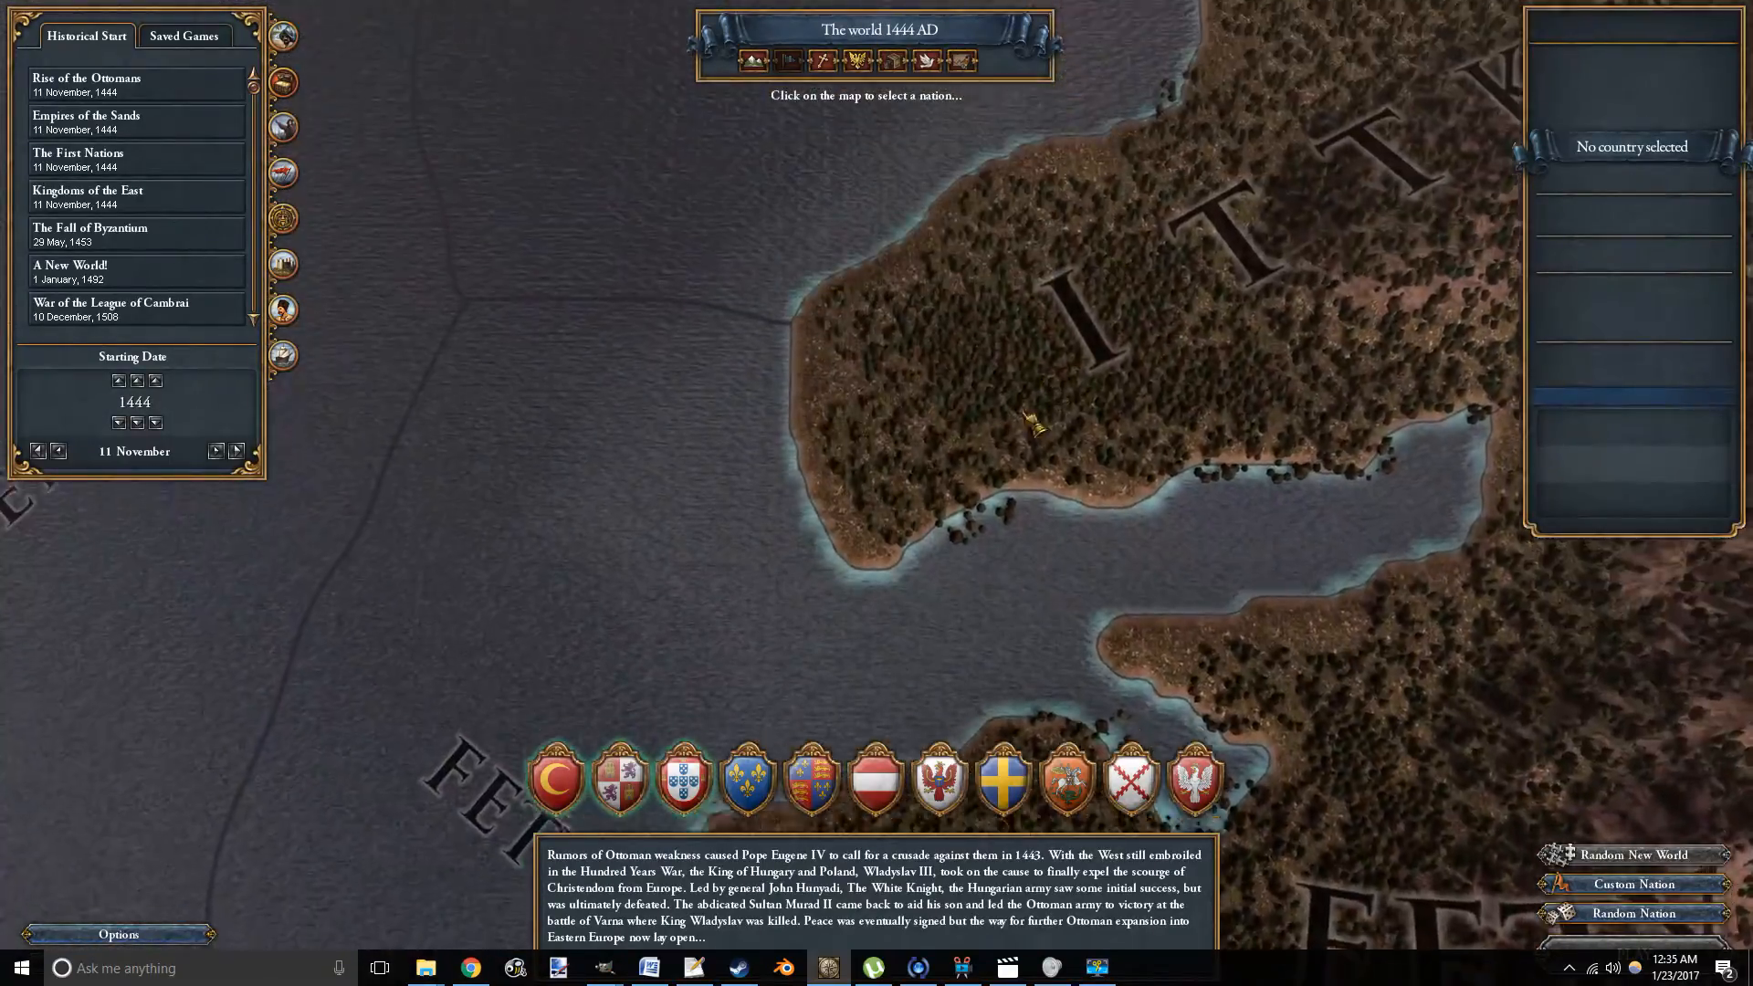
pyautogui.scroll(-4, 1048, 577)
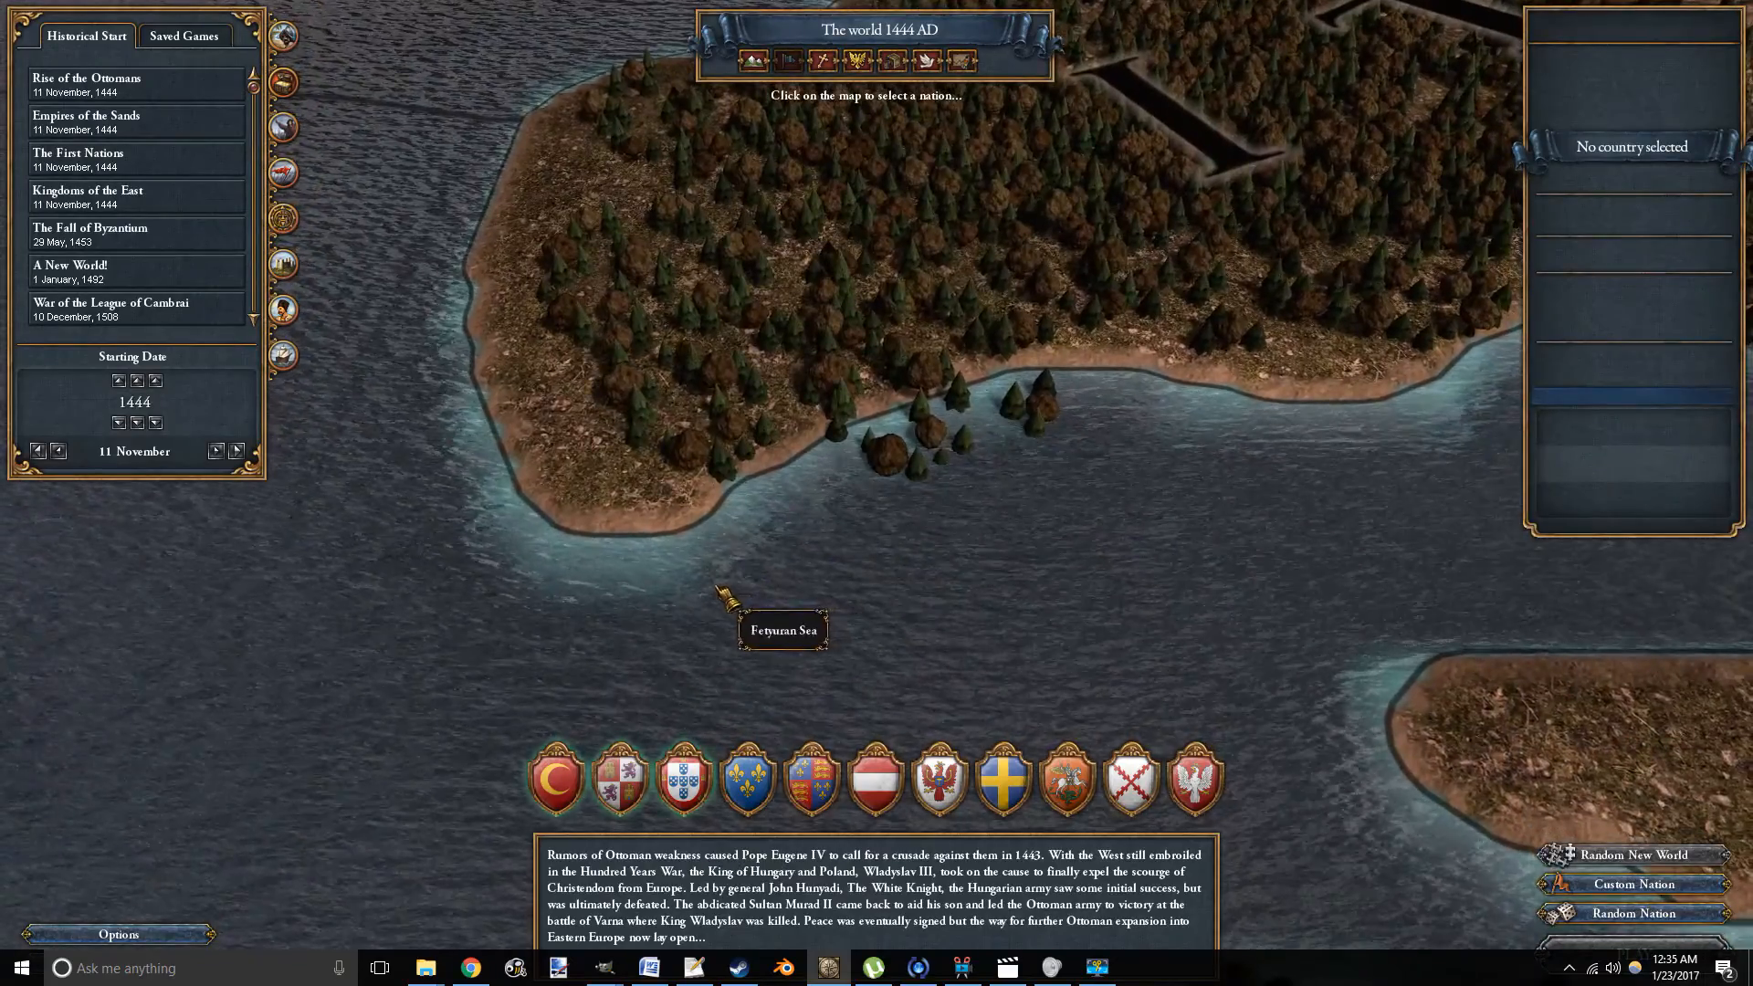
pyautogui.scroll(-3, 726, 598)
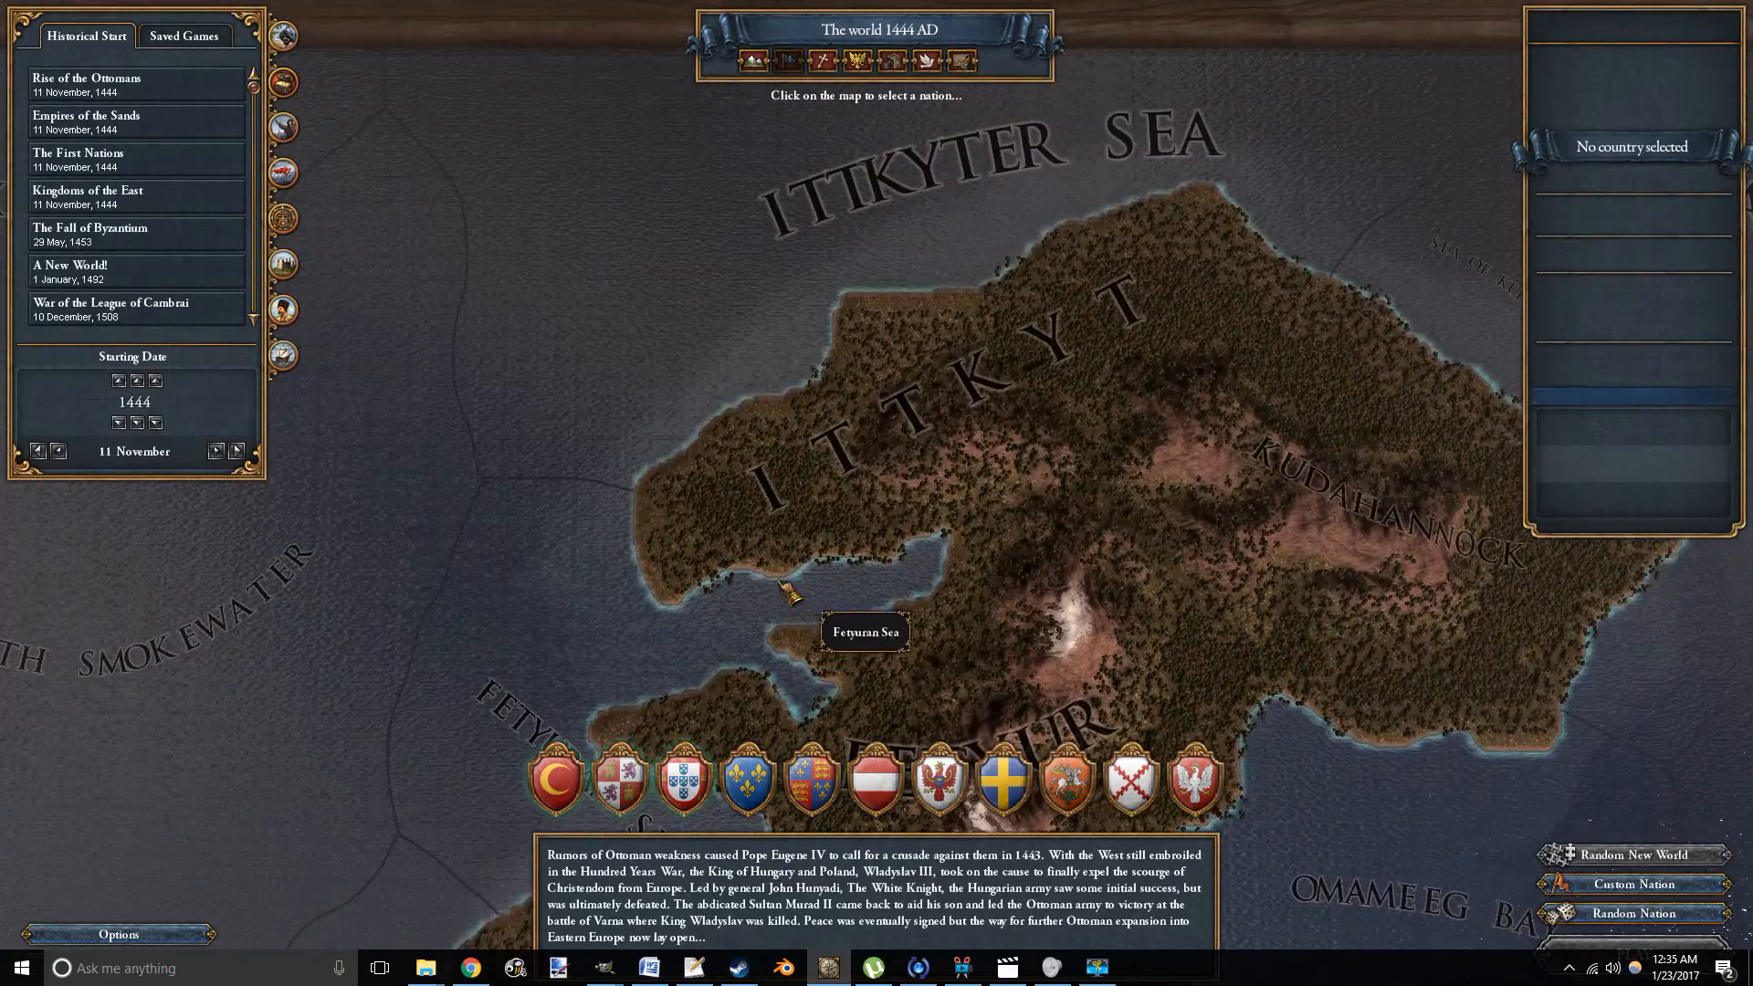
# Survey the whole custom island and the smaller island west of it in an overview.
pyautogui.scroll(5, 803, 593)
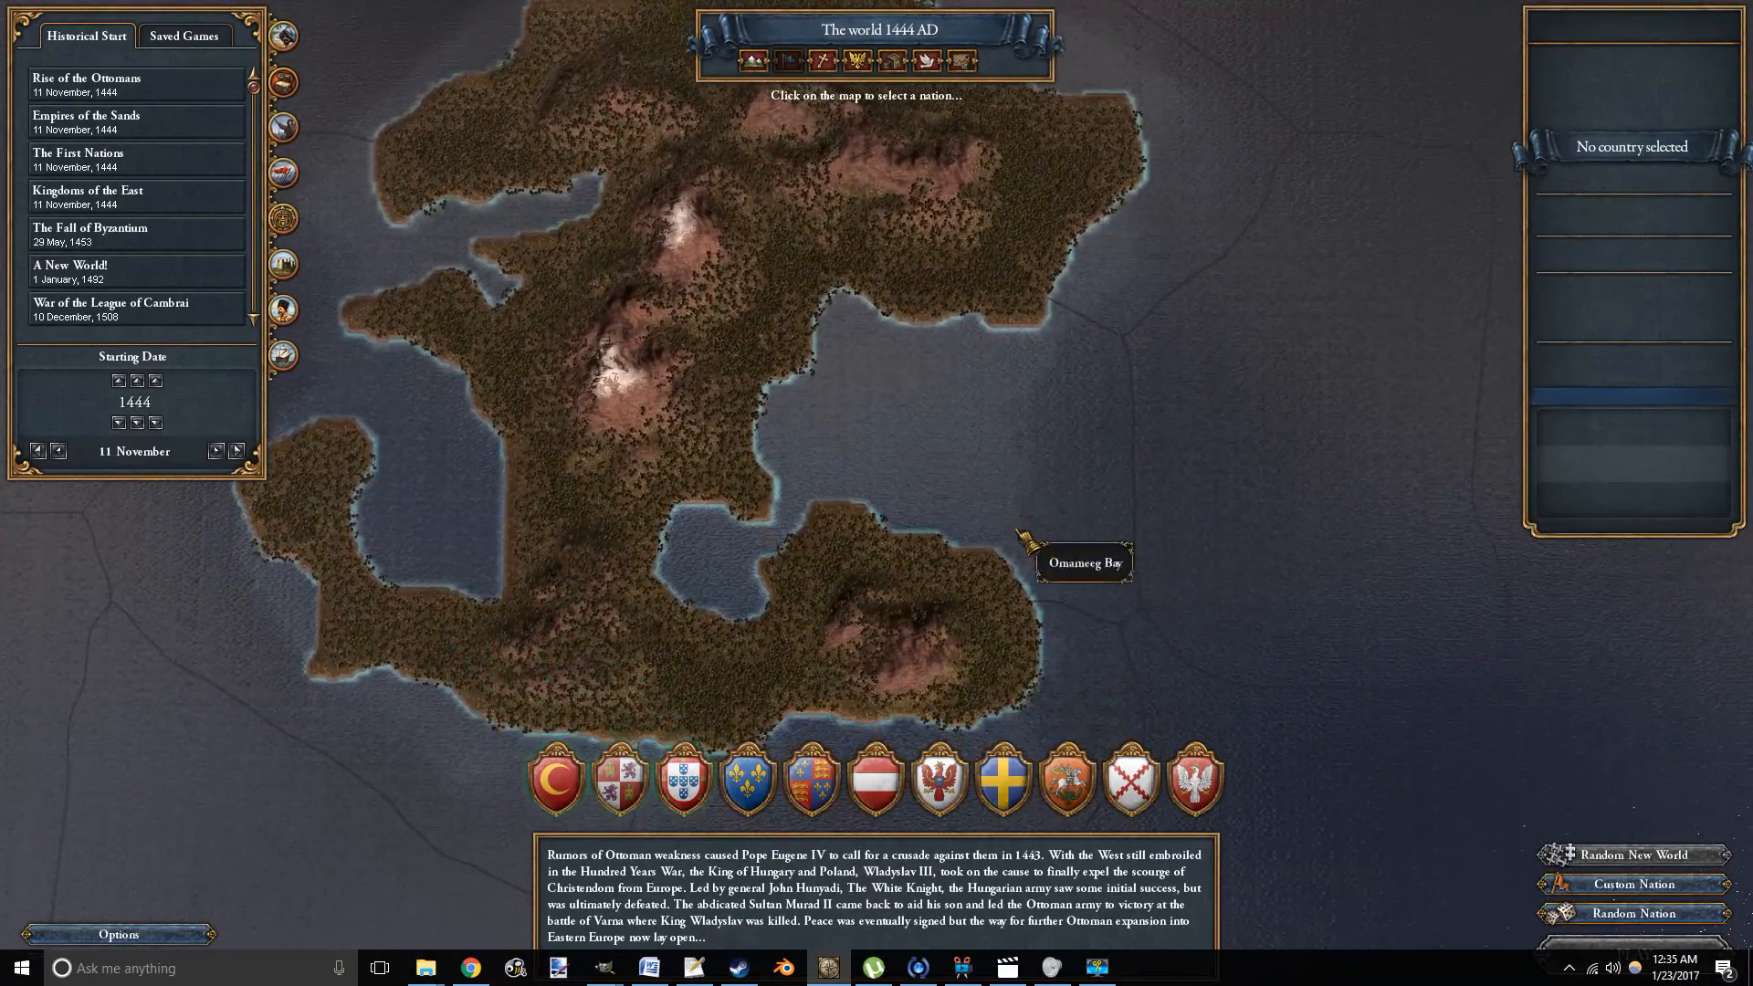
pyautogui.scroll(-2, 1027, 511)
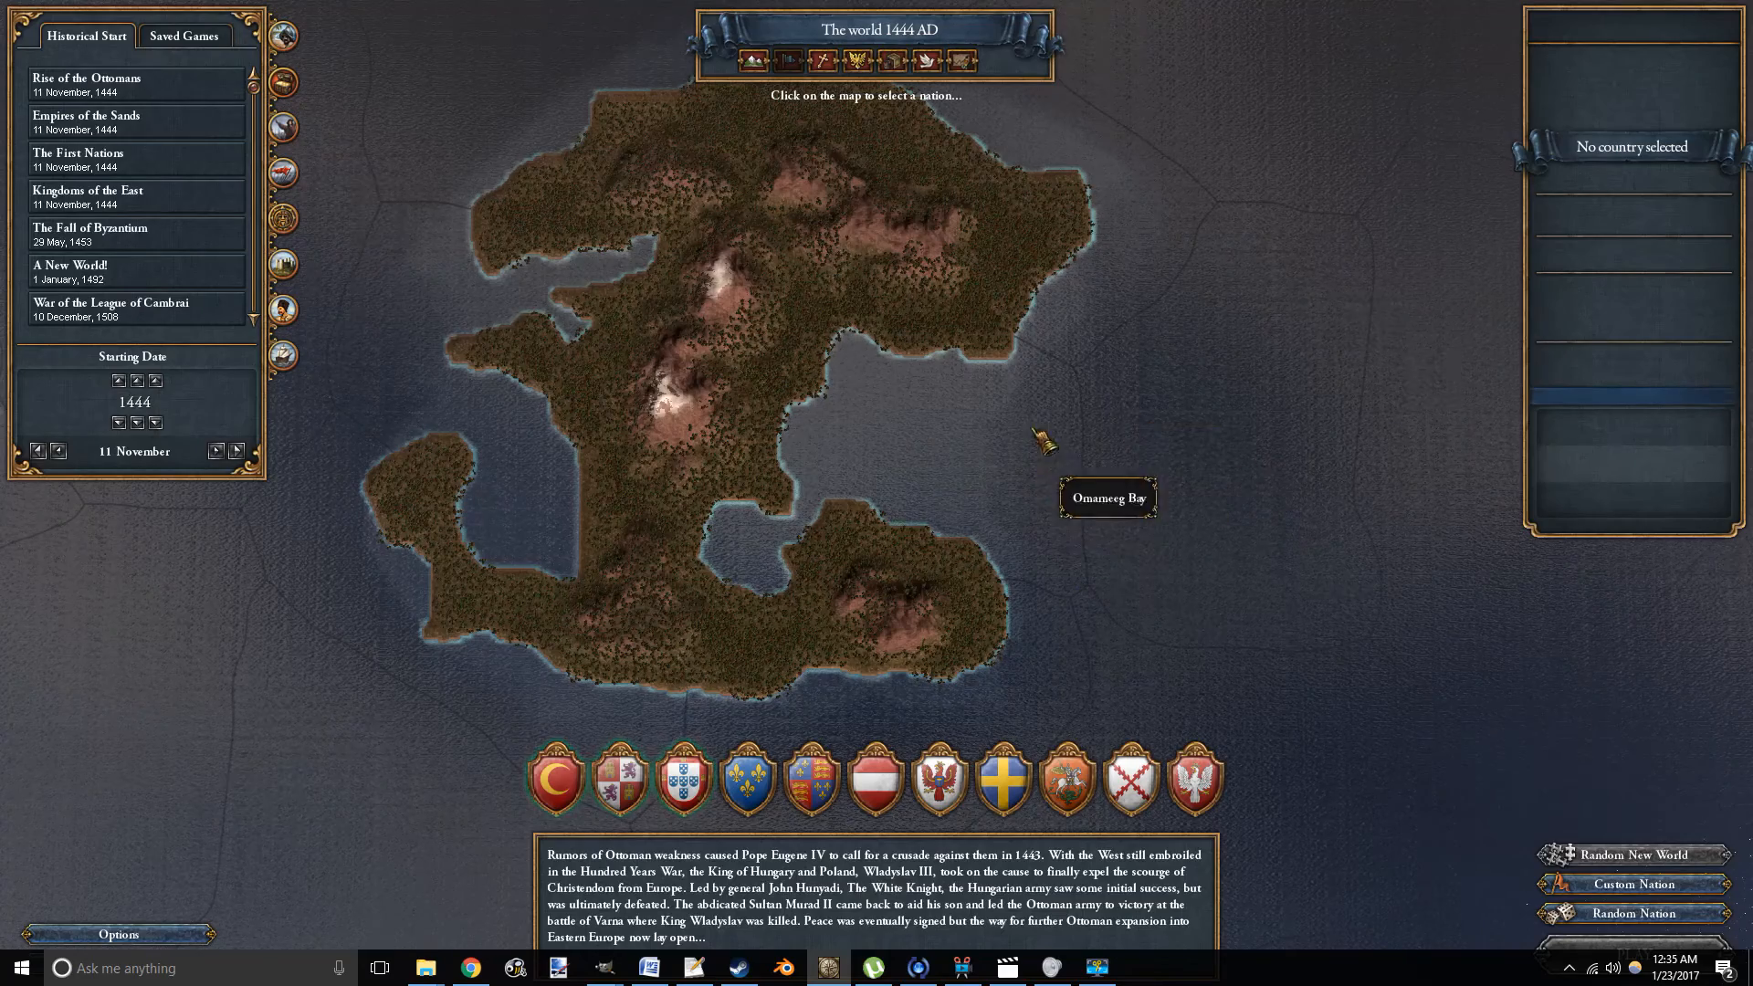
pyautogui.scroll(-4, 757, 548)
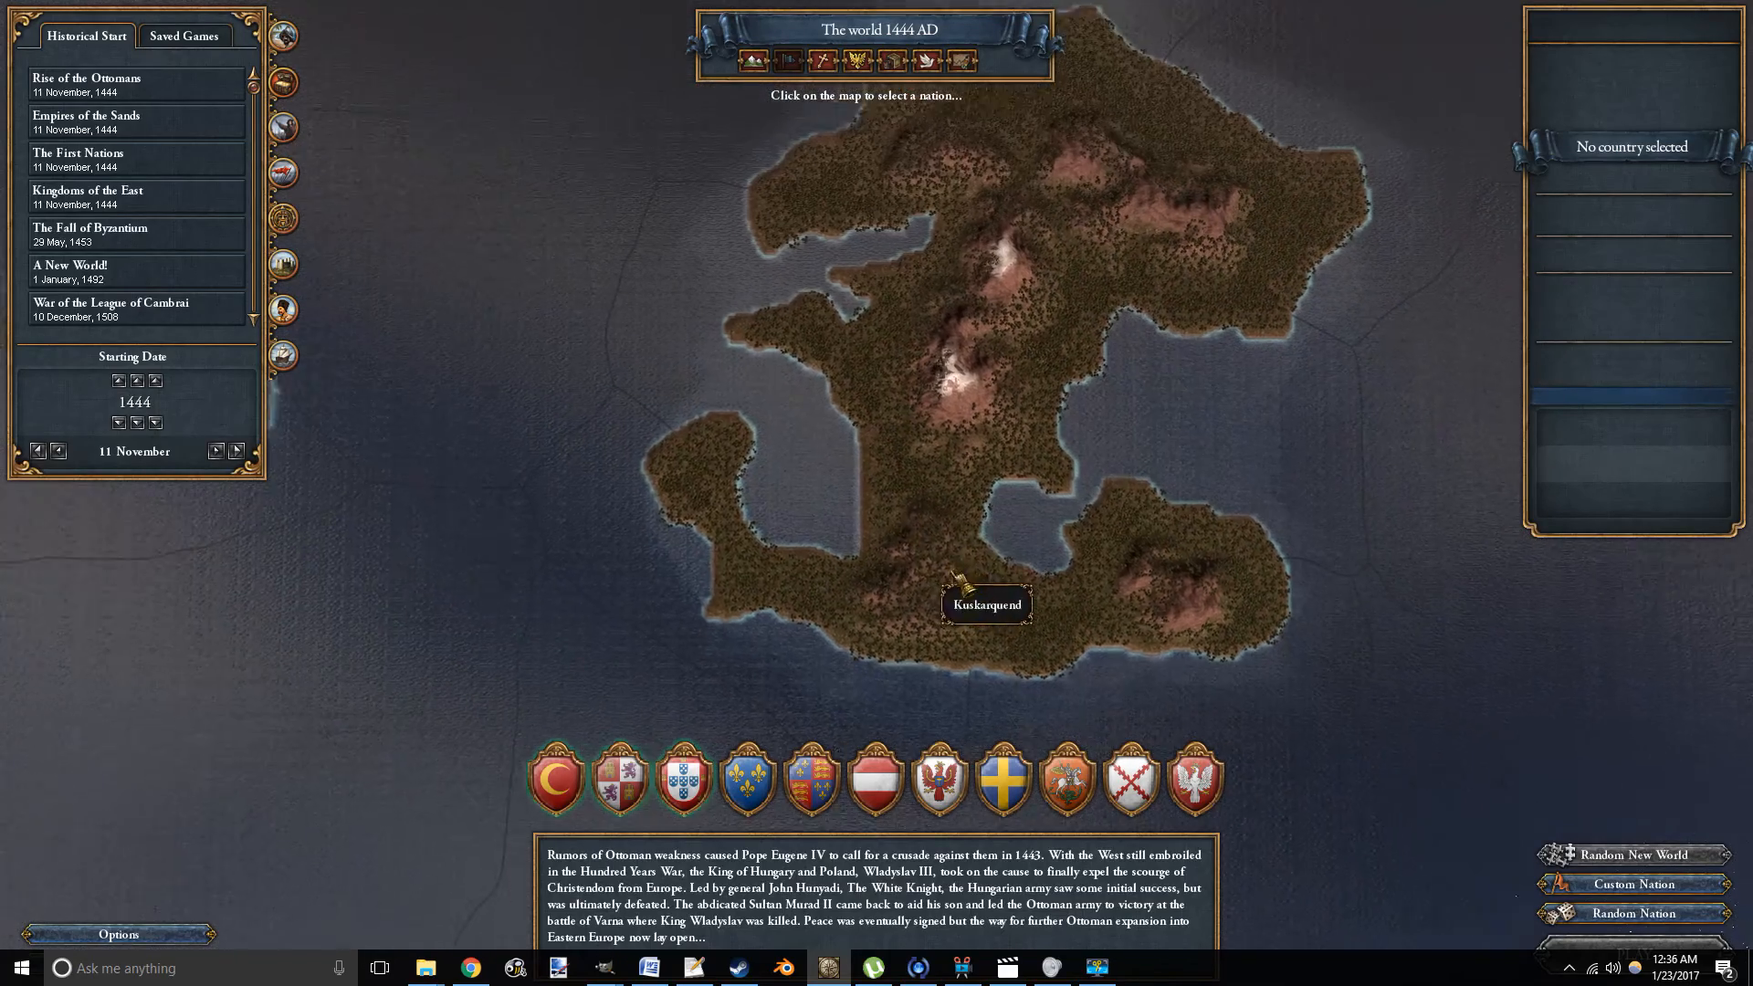
pyautogui.scroll(-2, 983, 527)
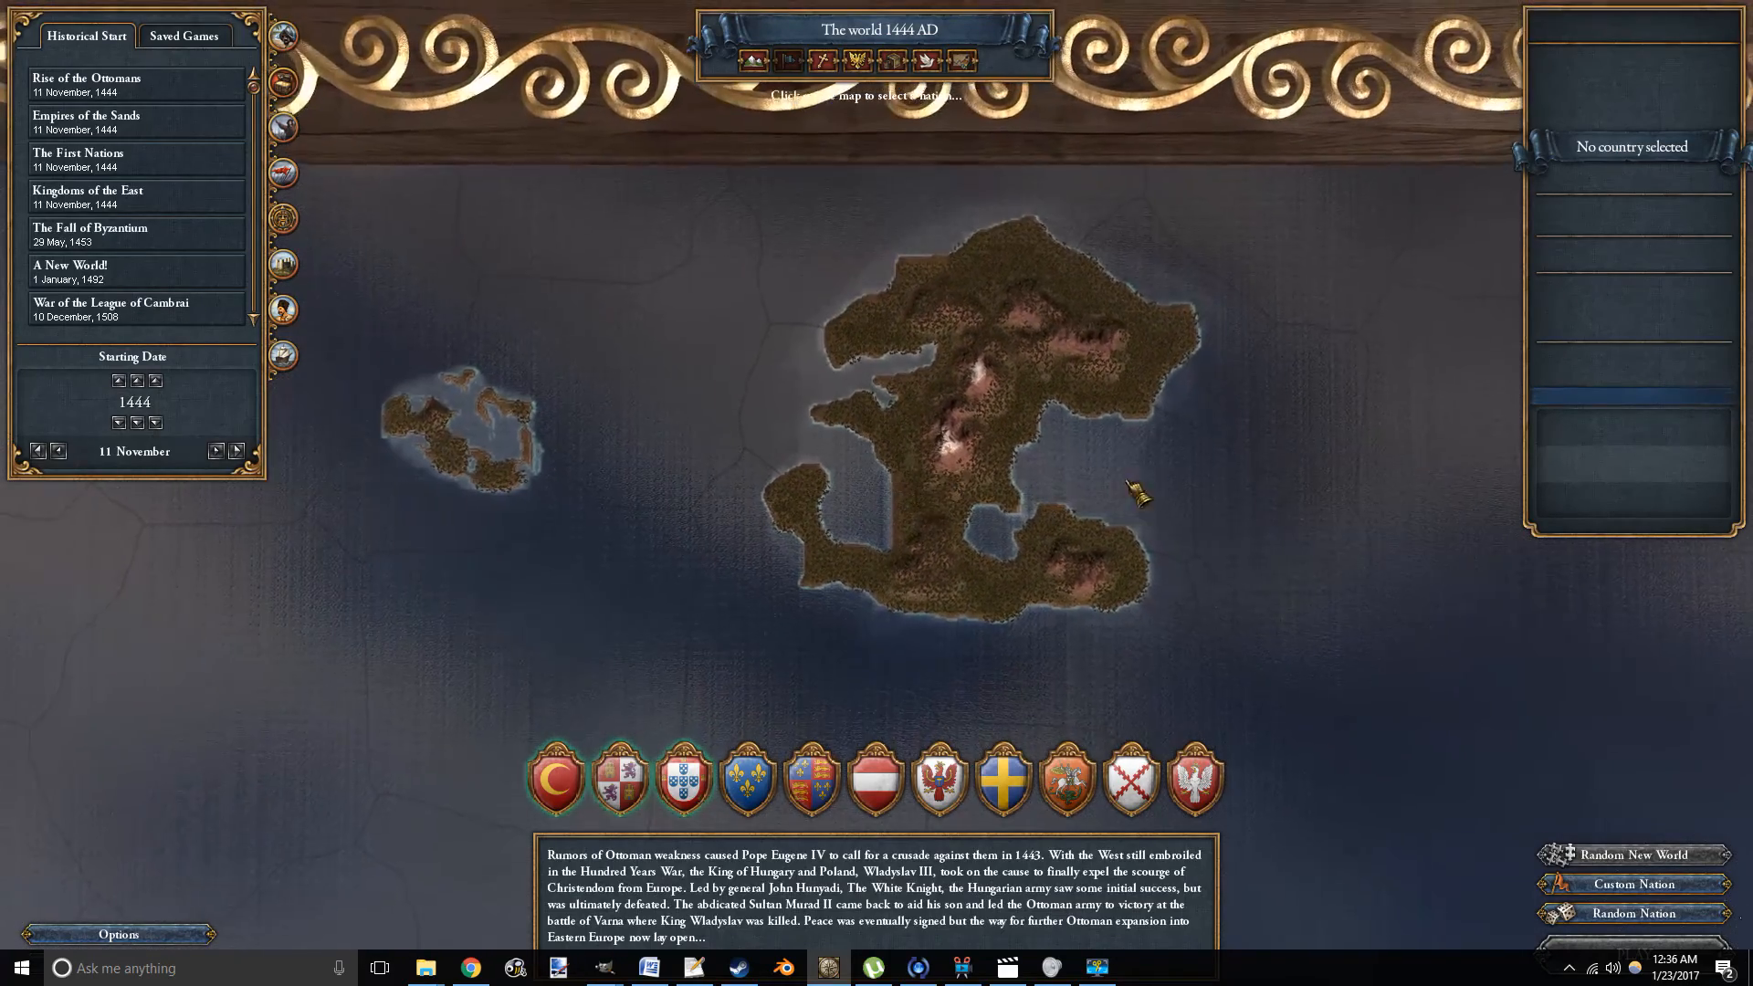
# Inspect the forested northern part of the custom island around Ittkyt and Kudahannock.
pyautogui.scroll(5, 825, 310)
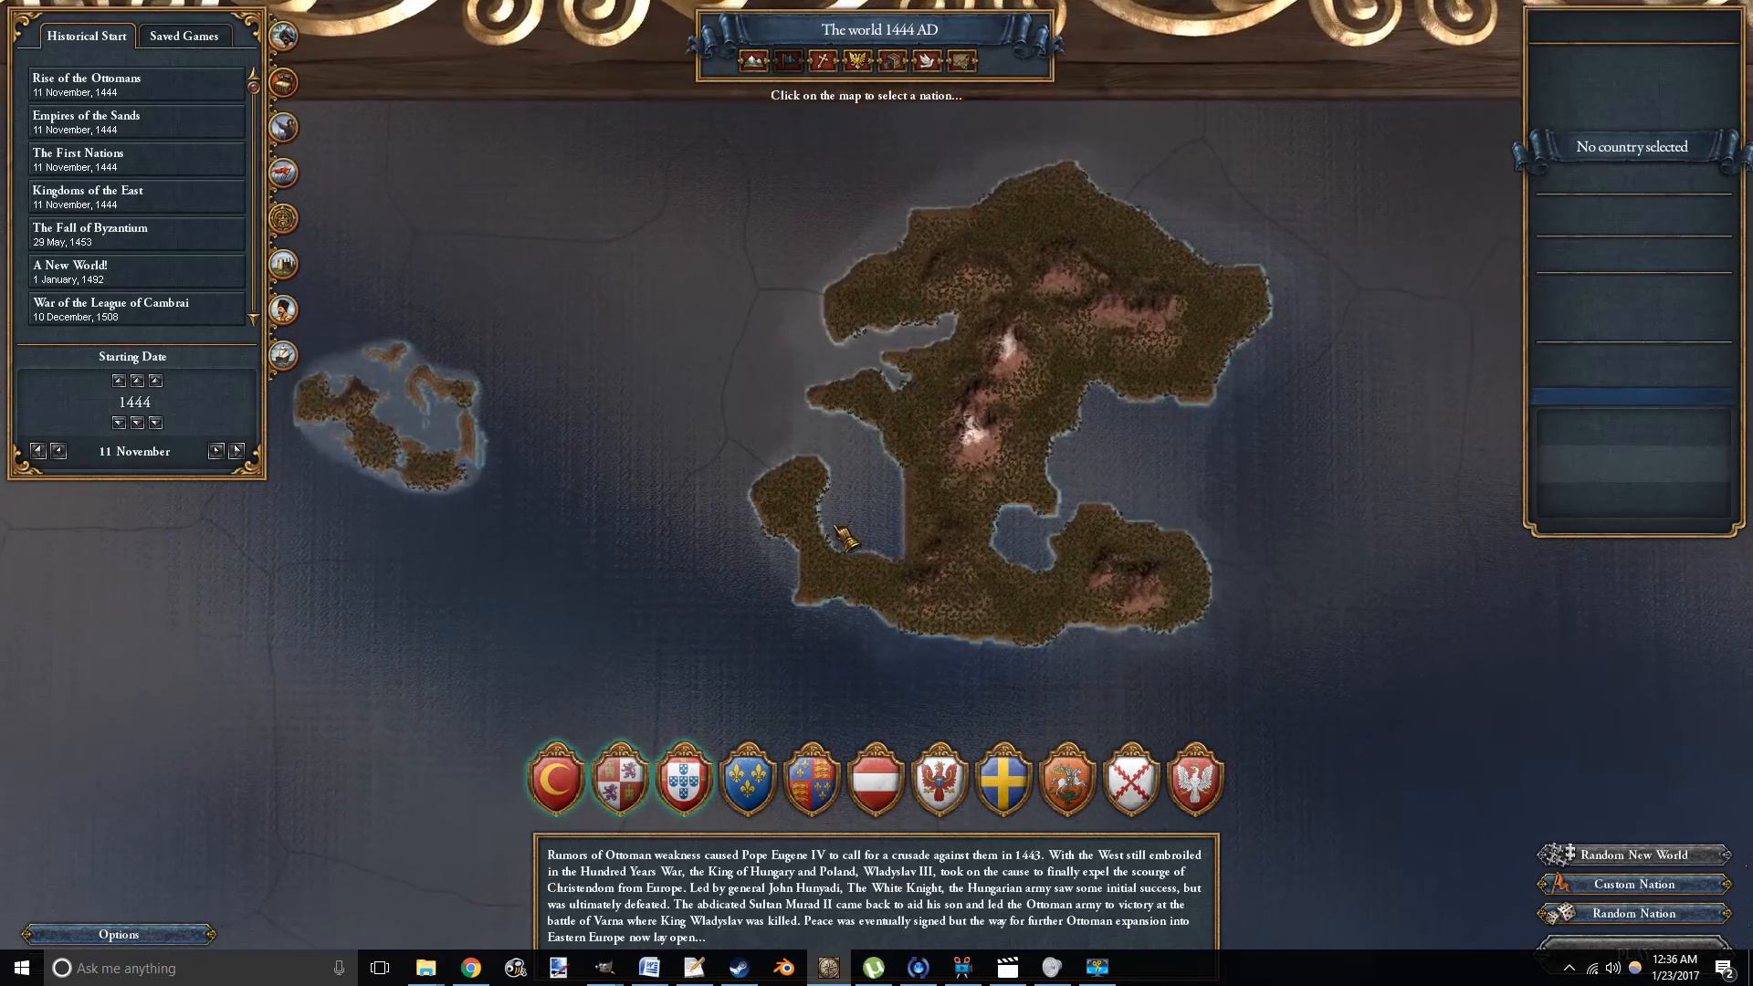
pyautogui.moveTo(764, 501); pyautogui.dragTo(599, 489)
pyautogui.moveTo(832, 7); pyautogui.dragTo(867, 192)
pyautogui.scroll(1, 1090, 333)
pyautogui.scroll(1, 1088, 329)
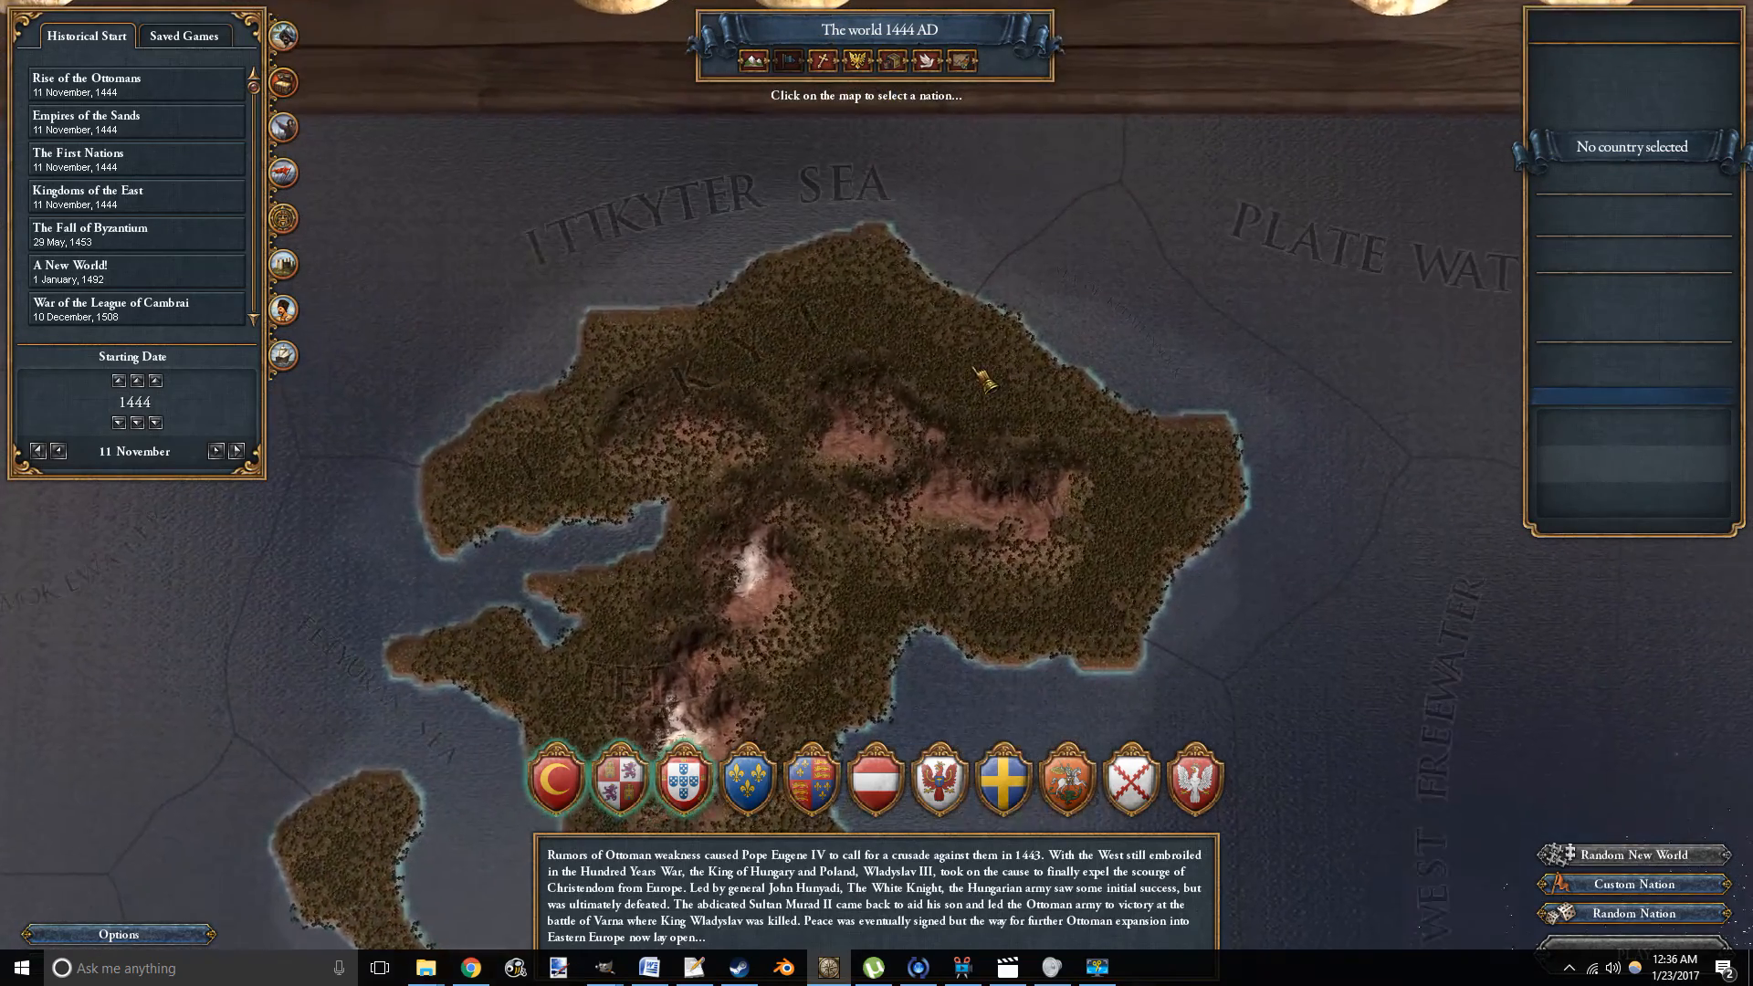
pyautogui.moveTo(775, 448); pyautogui.dragTo(956, 383)
pyautogui.scroll(-2, 848, 603)
pyautogui.scroll(5, 854, 626)
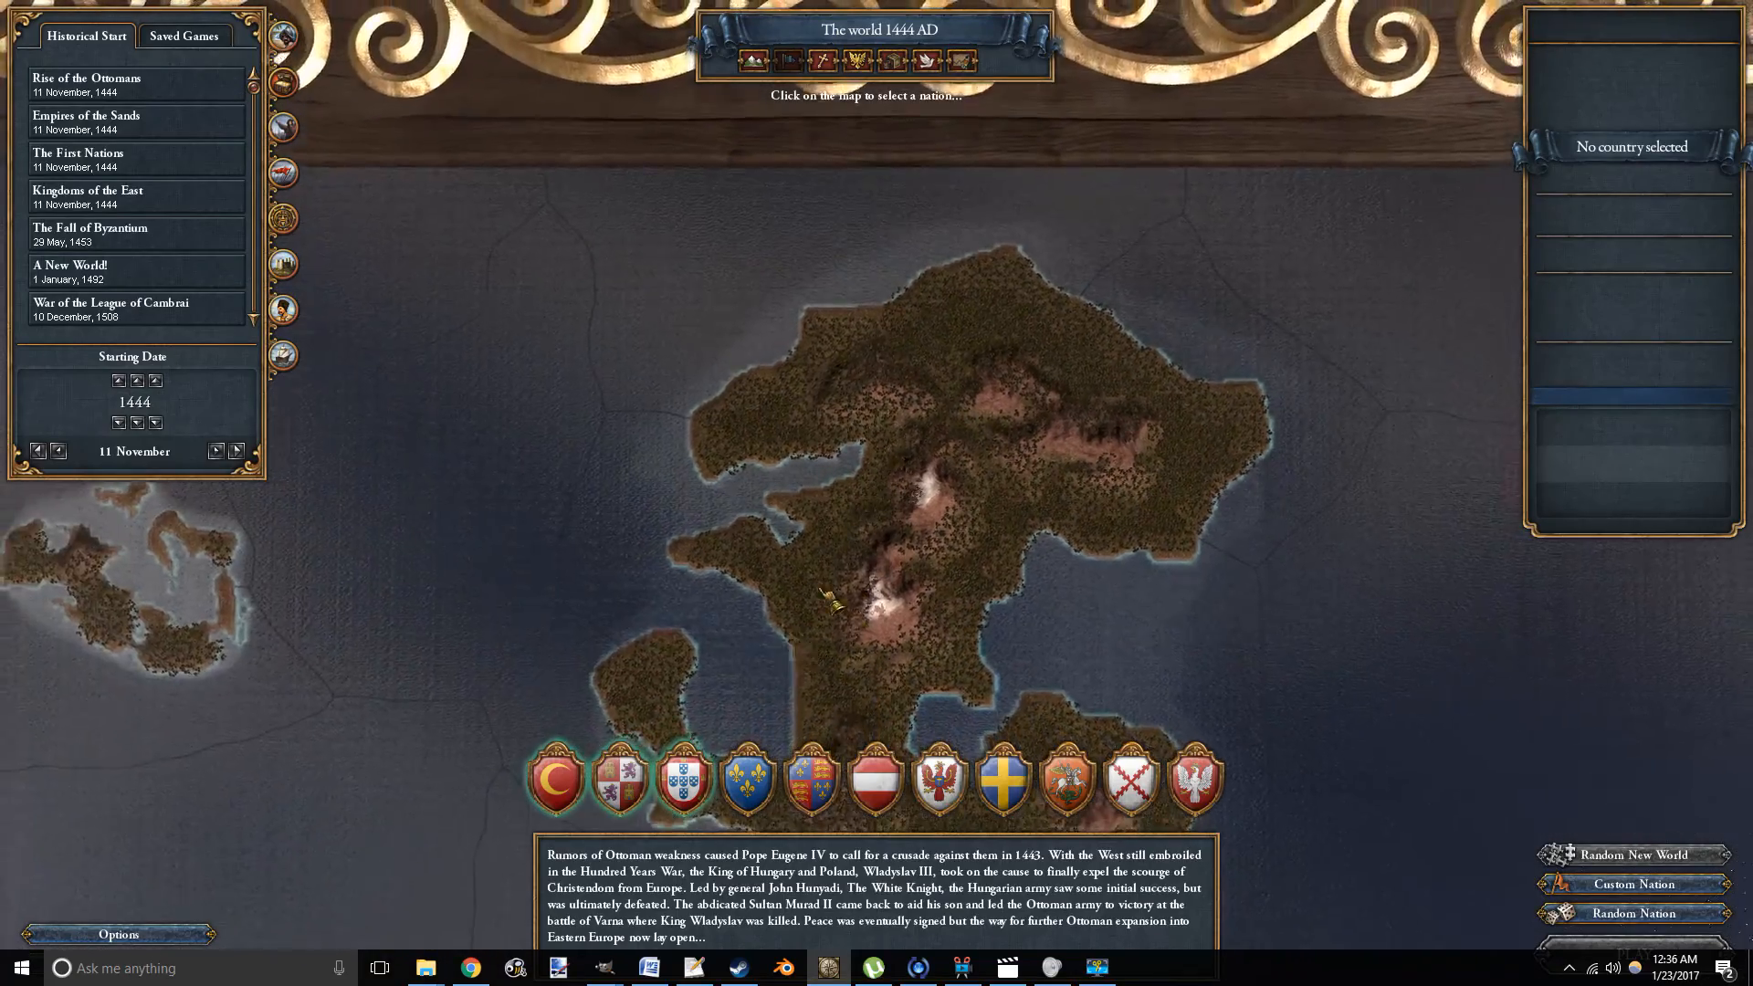
pyautogui.scroll(-2, 893, 467)
# Follow the island's coasts and sea province borders from Omameeg Bay round to Kuskarquend and the Fetyuran Sea.
pyautogui.moveTo(780, 7); pyautogui.dragTo(743, 506)
pyautogui.scroll(2, 743, 507)
pyautogui.moveTo(790, 7); pyautogui.dragTo(511, 278)
pyautogui.moveTo(1186, 630); pyautogui.dragTo(861, 336)
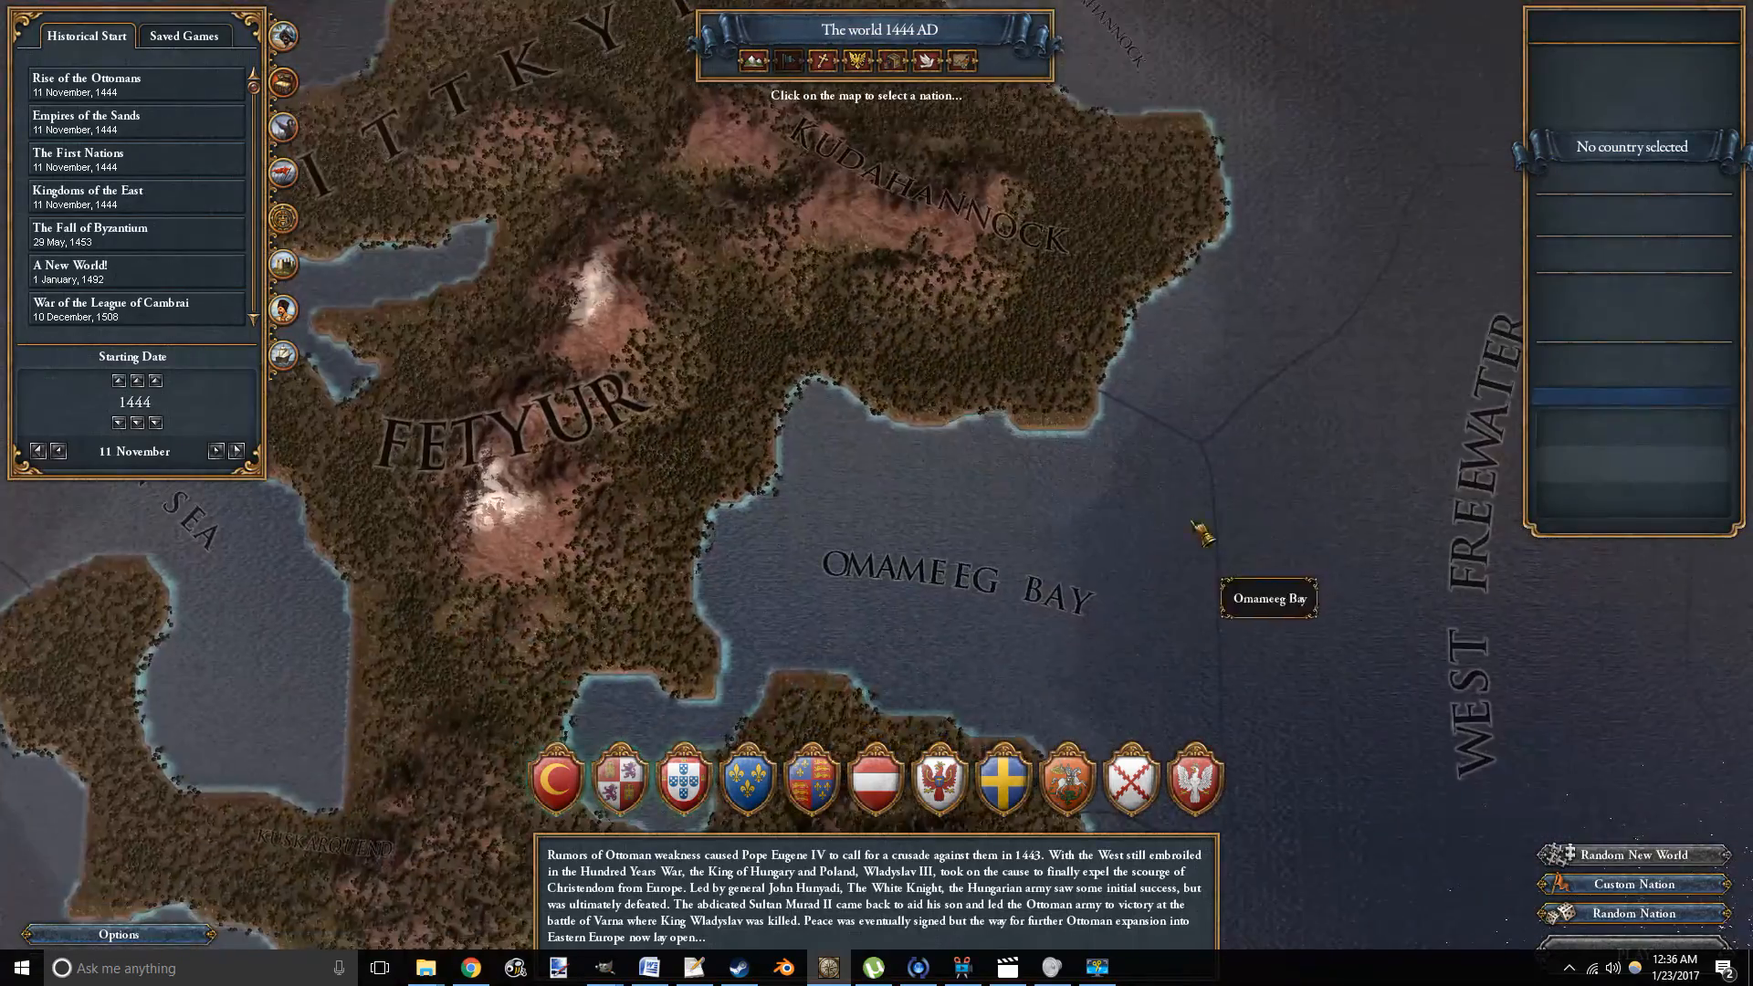
pyautogui.moveTo(1203, 531); pyautogui.dragTo(1091, 220)
pyautogui.moveTo(1011, 529); pyautogui.dragTo(1035, 310)
pyautogui.moveTo(701, 587); pyautogui.dragTo(1121, 532)
pyautogui.moveTo(850, 421); pyautogui.dragTo(1089, 592)
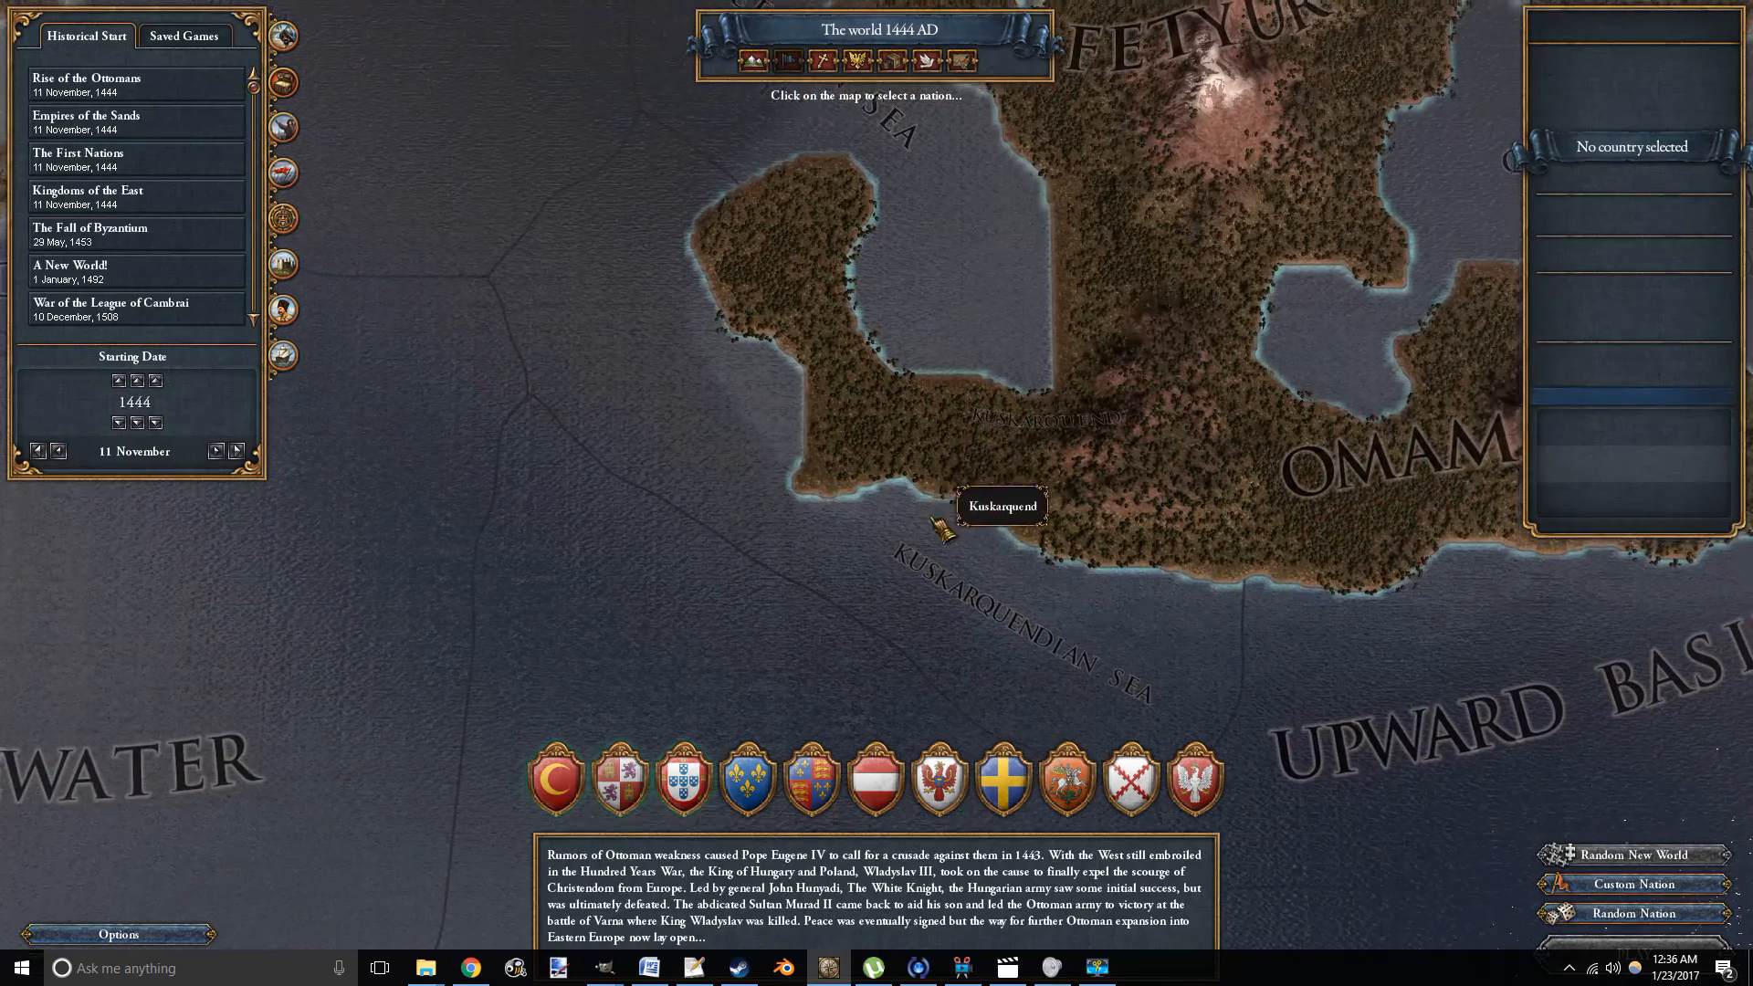
pyautogui.moveTo(1003, 261); pyautogui.dragTo(969, 445)
pyautogui.scroll(-2, 969, 447)
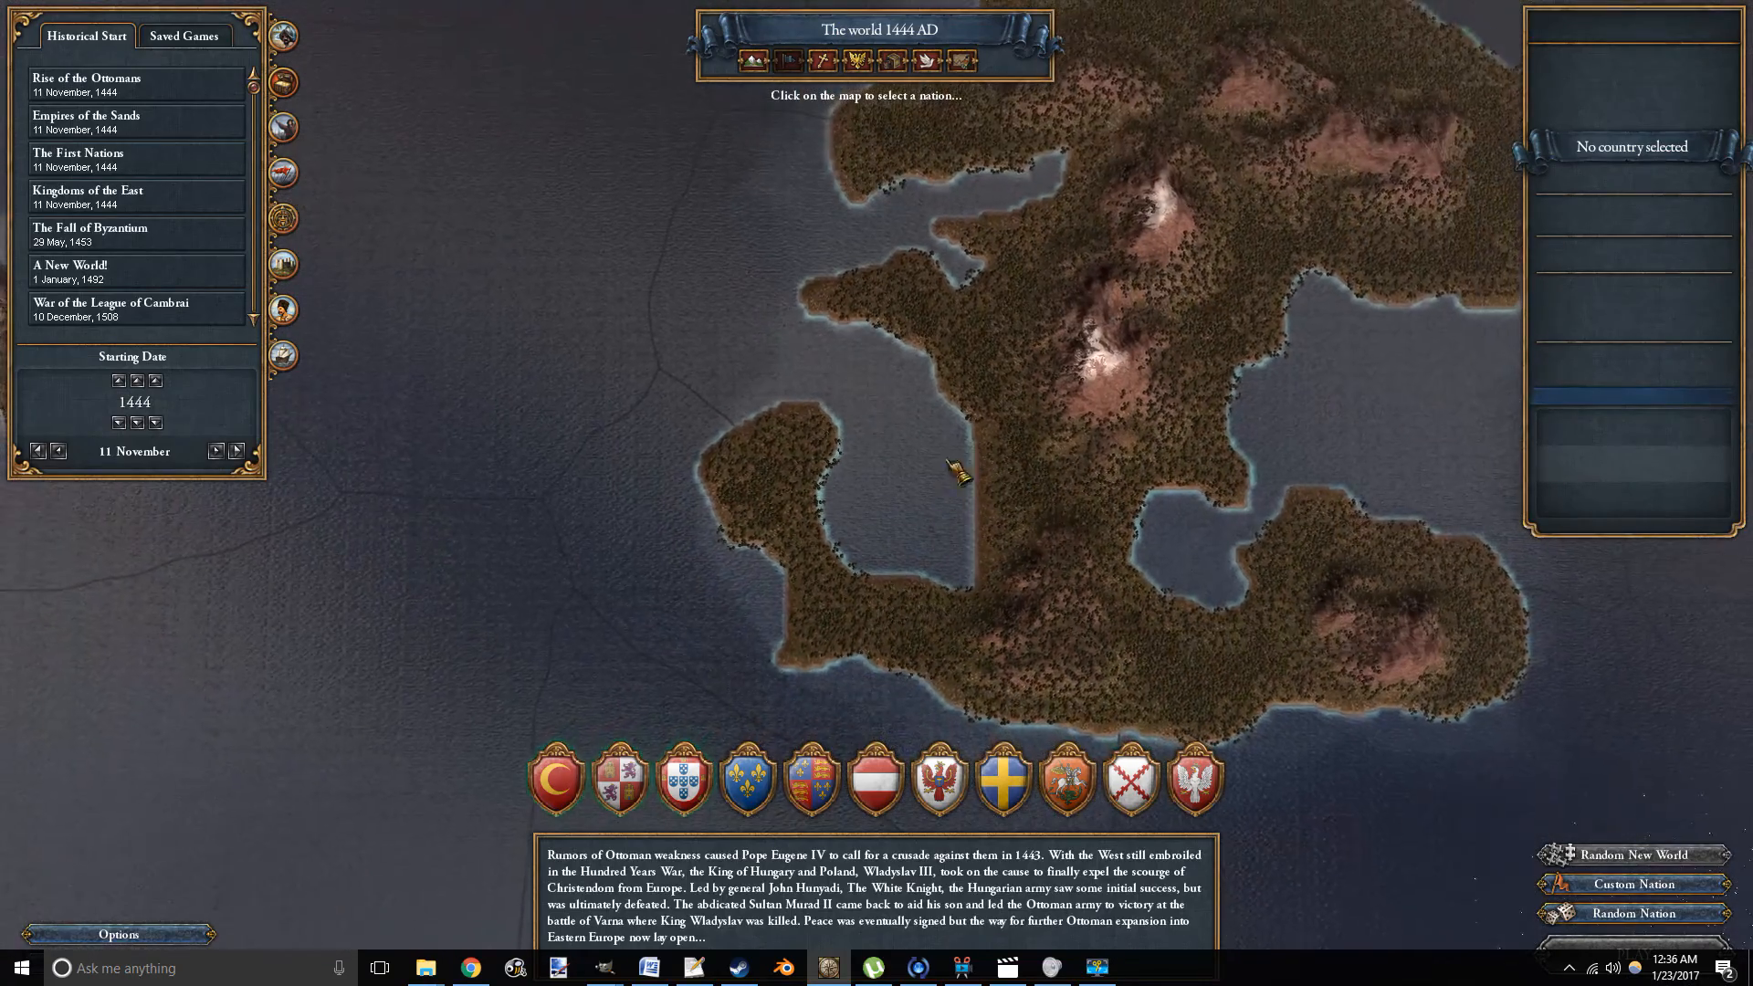
# Switch to my_new_tile_master.xcf in GIMP and hide the Heightmap layer group to reveal the province map.
pyautogui.press('super')
pyautogui.moveTo(604, 968)
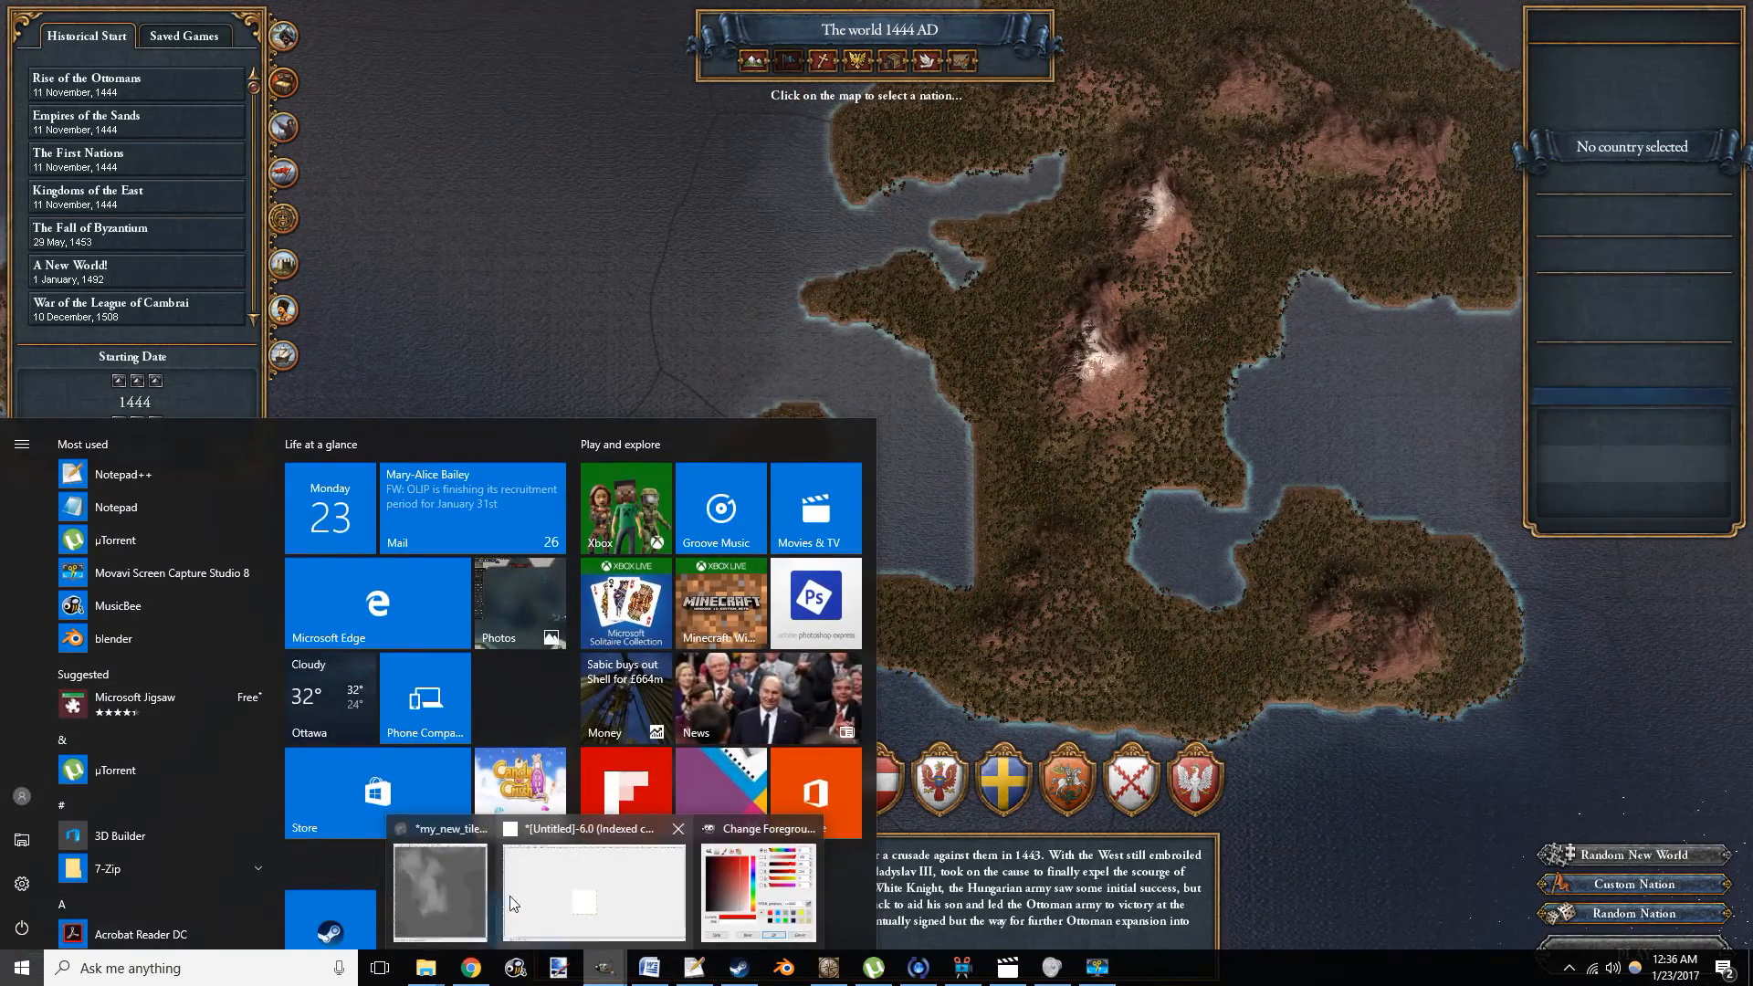
pyautogui.click(420, 880)
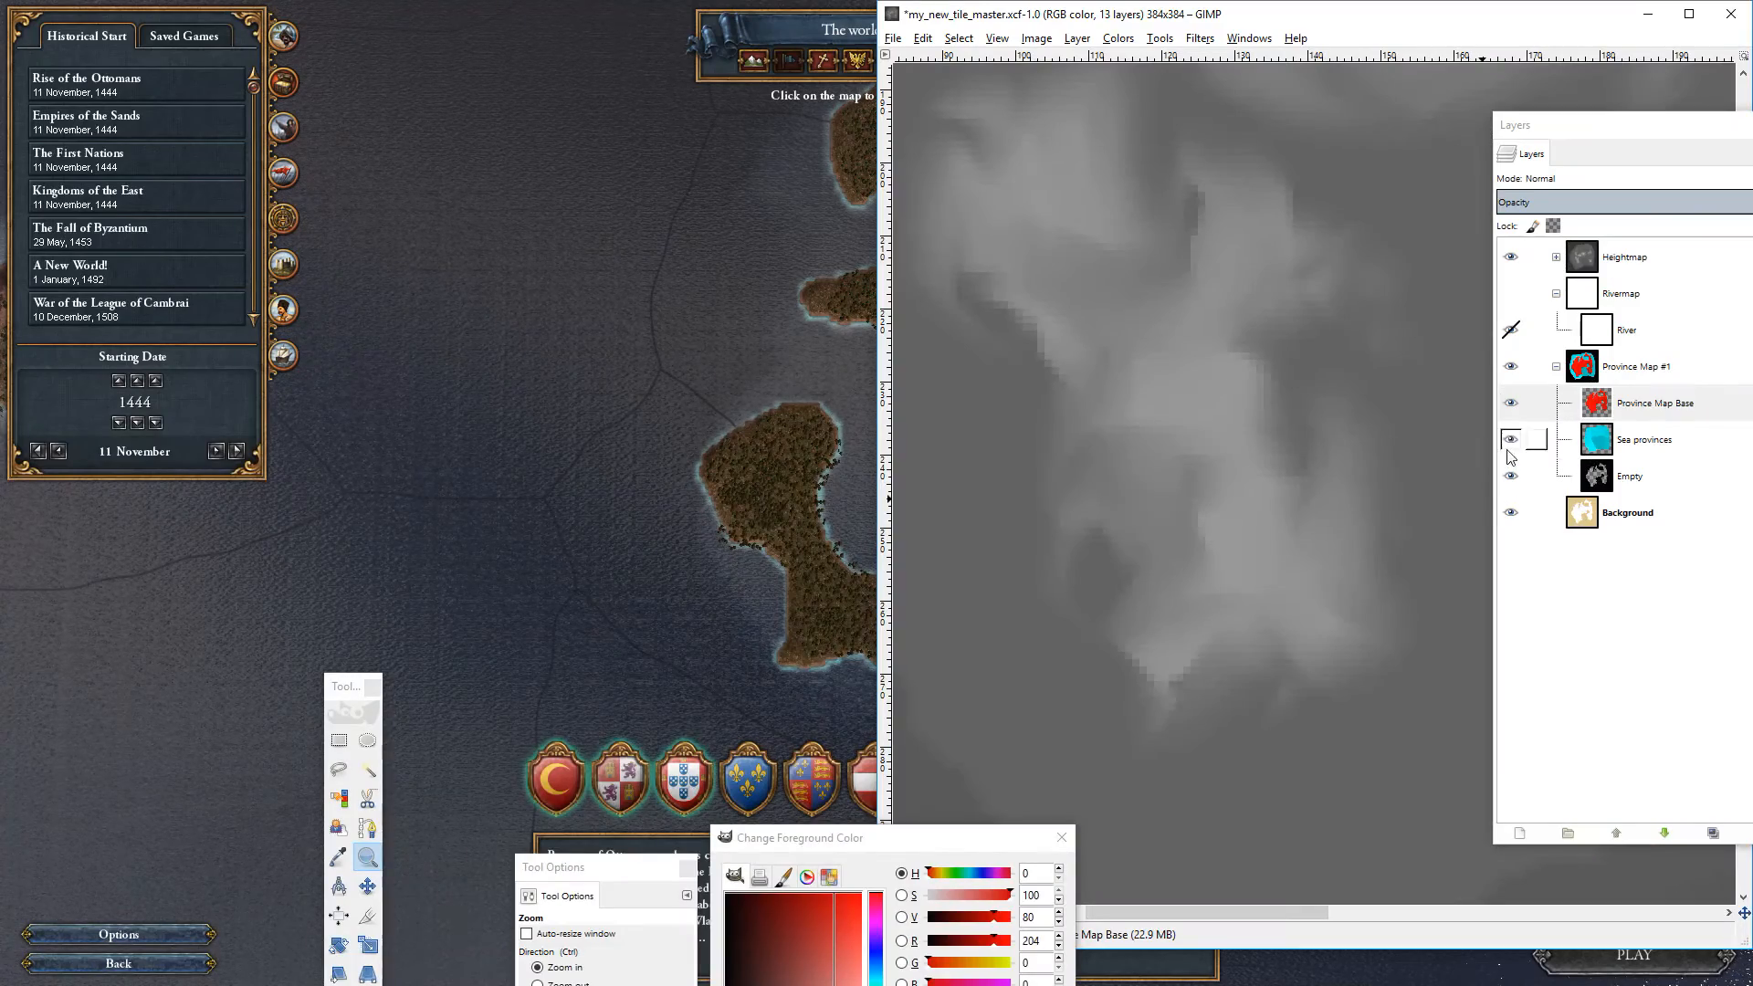
pyautogui.click(1511, 257)
pyautogui.hscroll(-5, 966, 399)
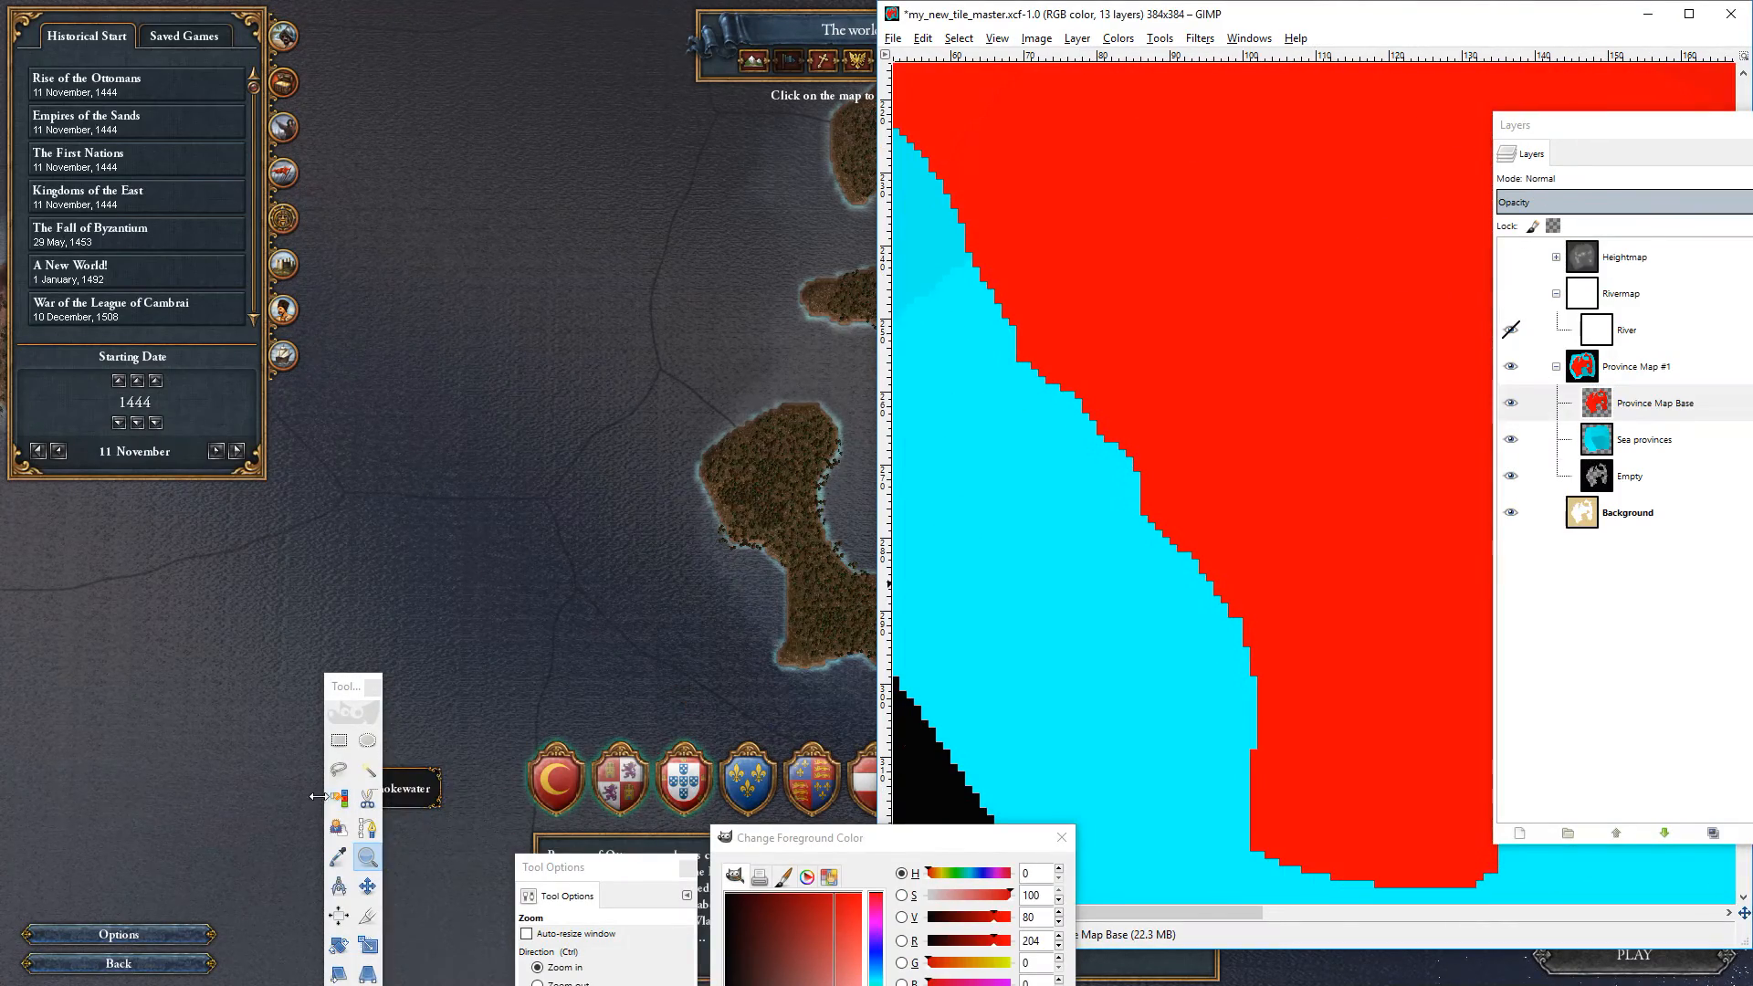
# Set the Zoom tool to zoom out and examine the sea provinces across the tile's province map.
pyautogui.moveTo(620, 880); pyautogui.dragTo(628, 738)
pyautogui.click(546, 840)
pyautogui.click(1197, 489)
pyautogui.click(1197, 489)
pyautogui.click(1197, 489)
pyautogui.hscroll(6, 1132, 484)
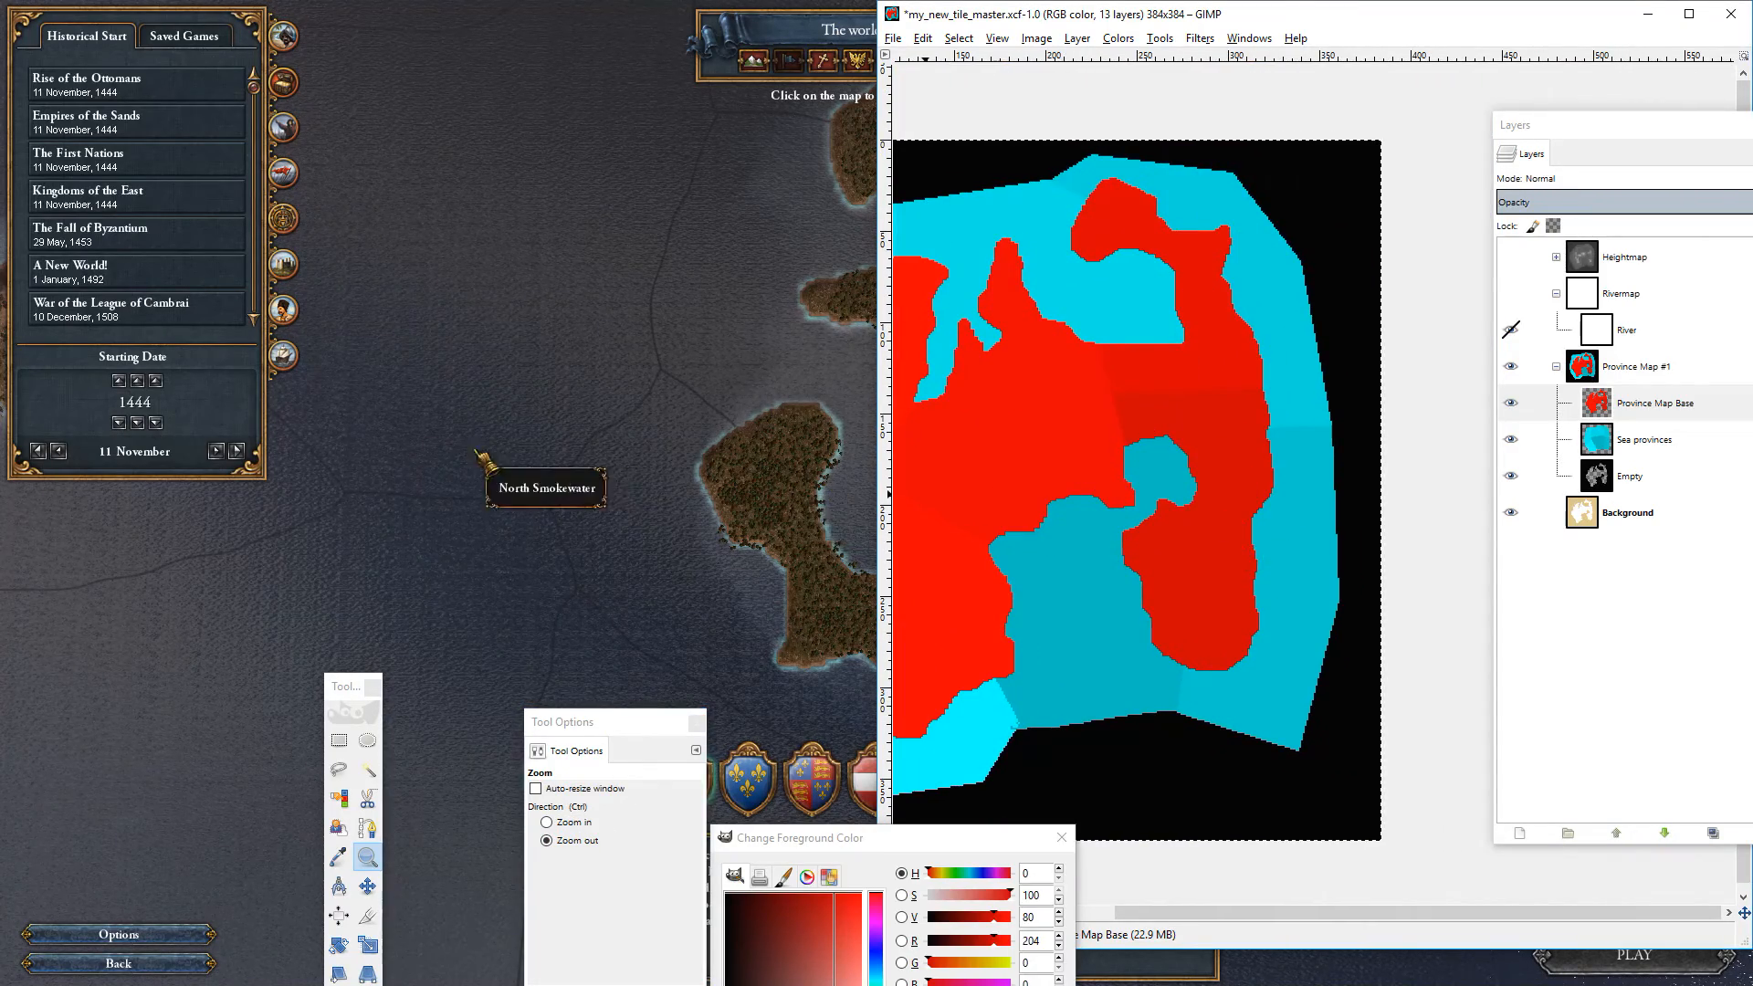
# Return to Europa Universalis IV and examine the sea province borders at the Ittkyter Sea, Sea of Kudahannock and Plate Waters.
pyautogui.click(630, 470)
pyautogui.scroll(5, 593, 498)
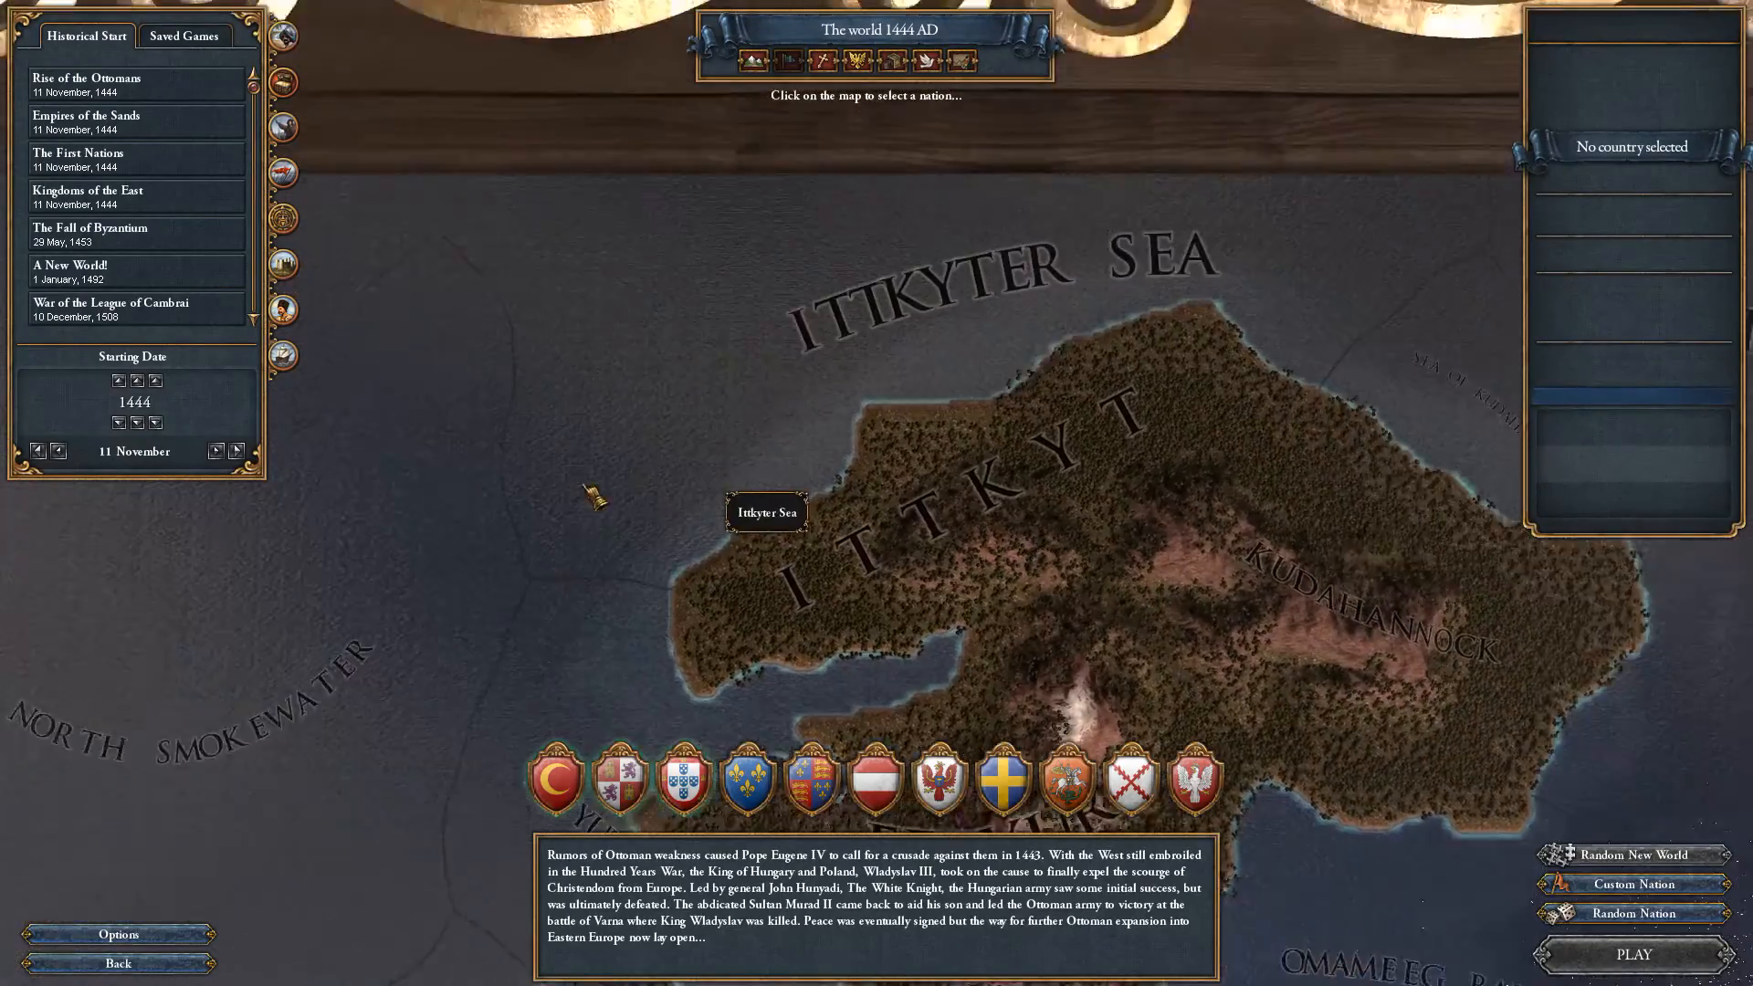
pyautogui.moveTo(584, 486); pyautogui.dragTo(245, 525)
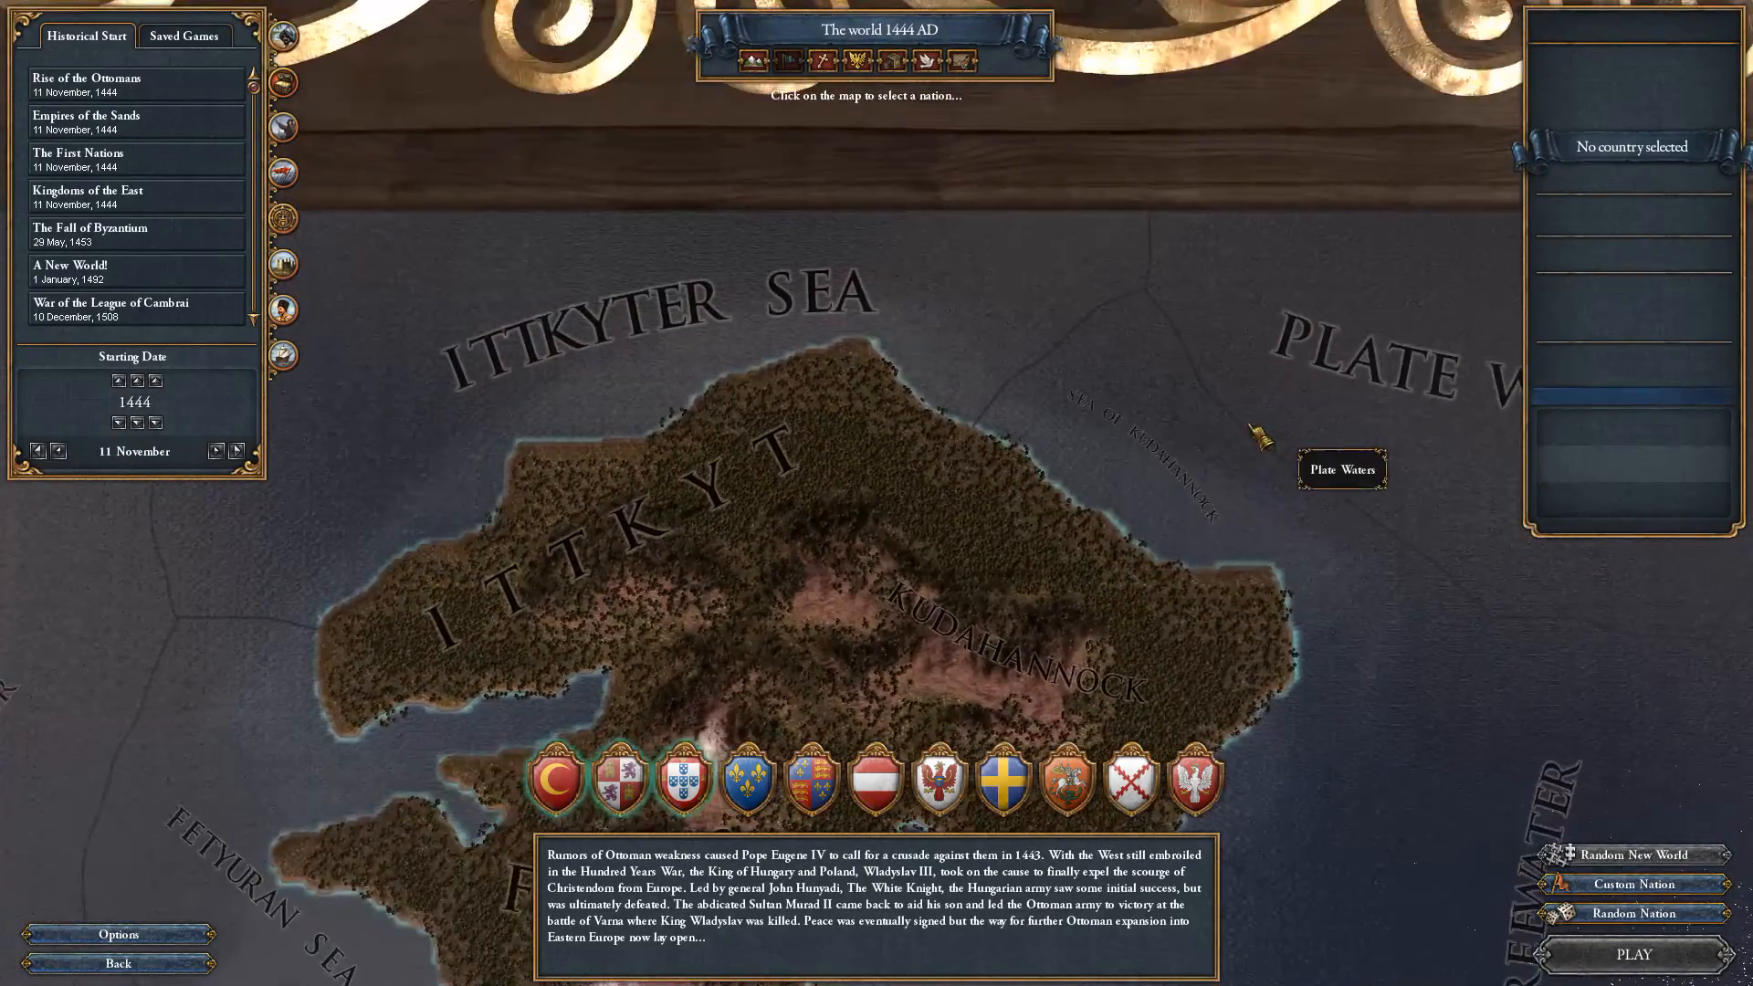
pyautogui.moveTo(1251, 423); pyautogui.dragTo(975, 221)
pyautogui.scroll(5, 975, 269)
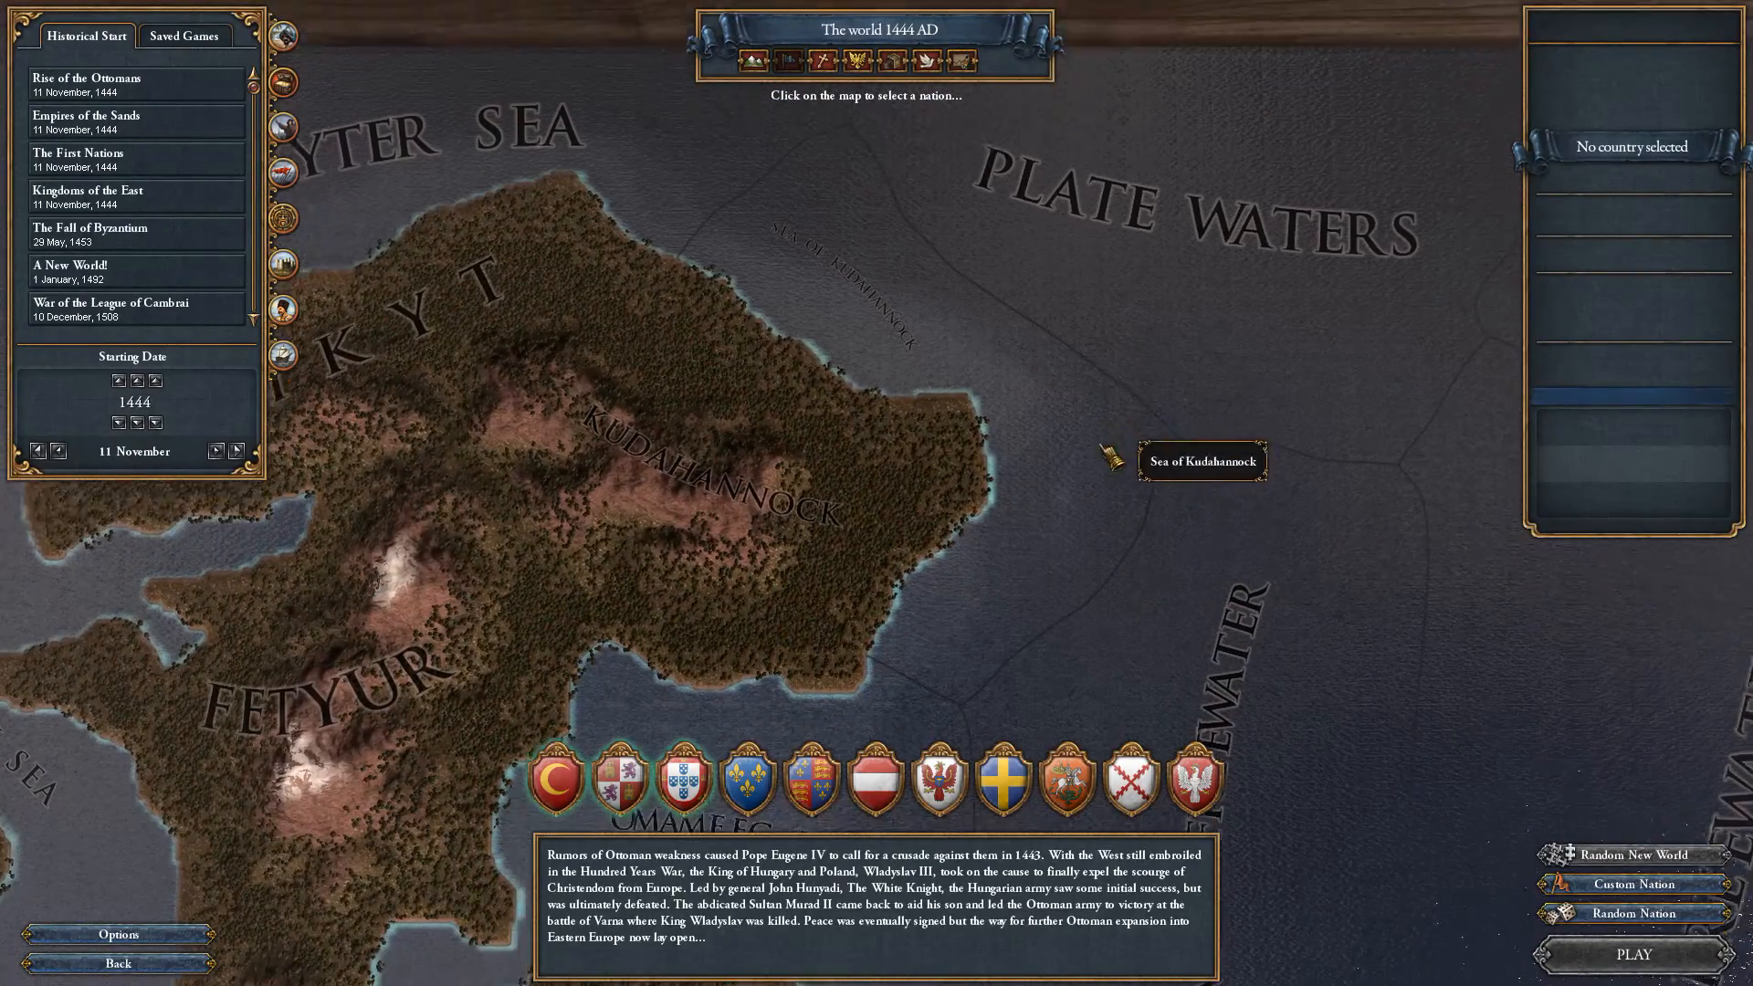
pyautogui.scroll(-5, 915, 439)
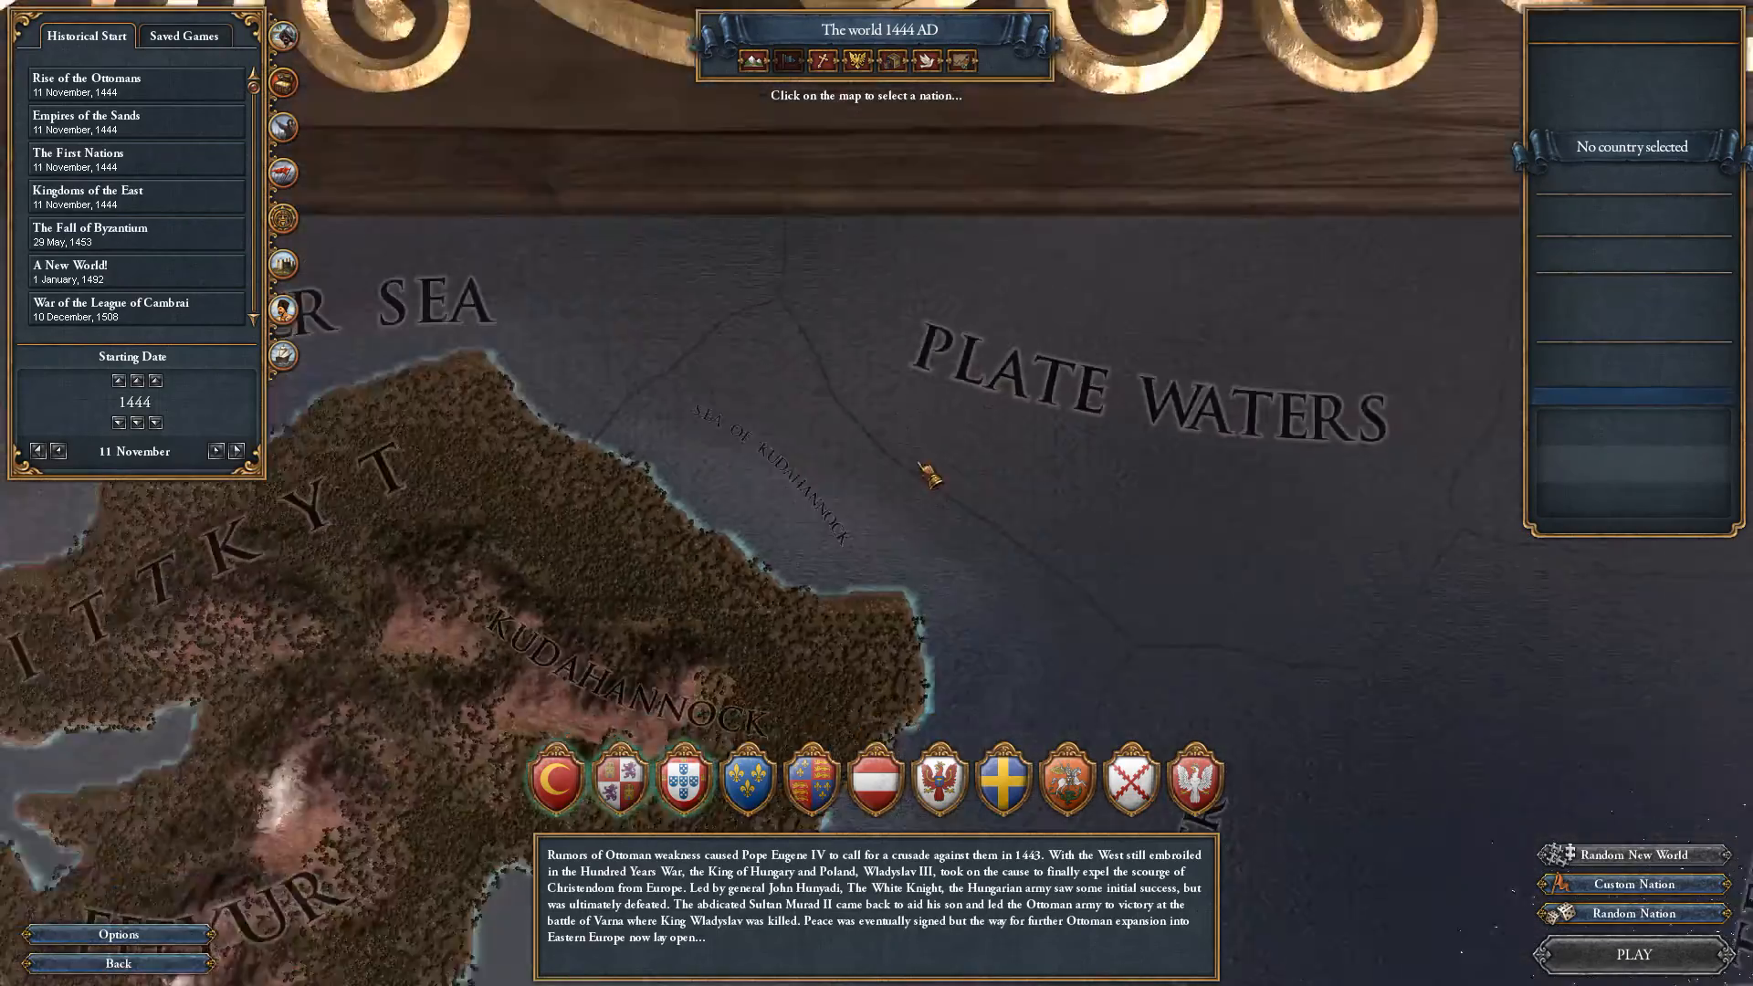
pyautogui.scroll(-5, 899, 452)
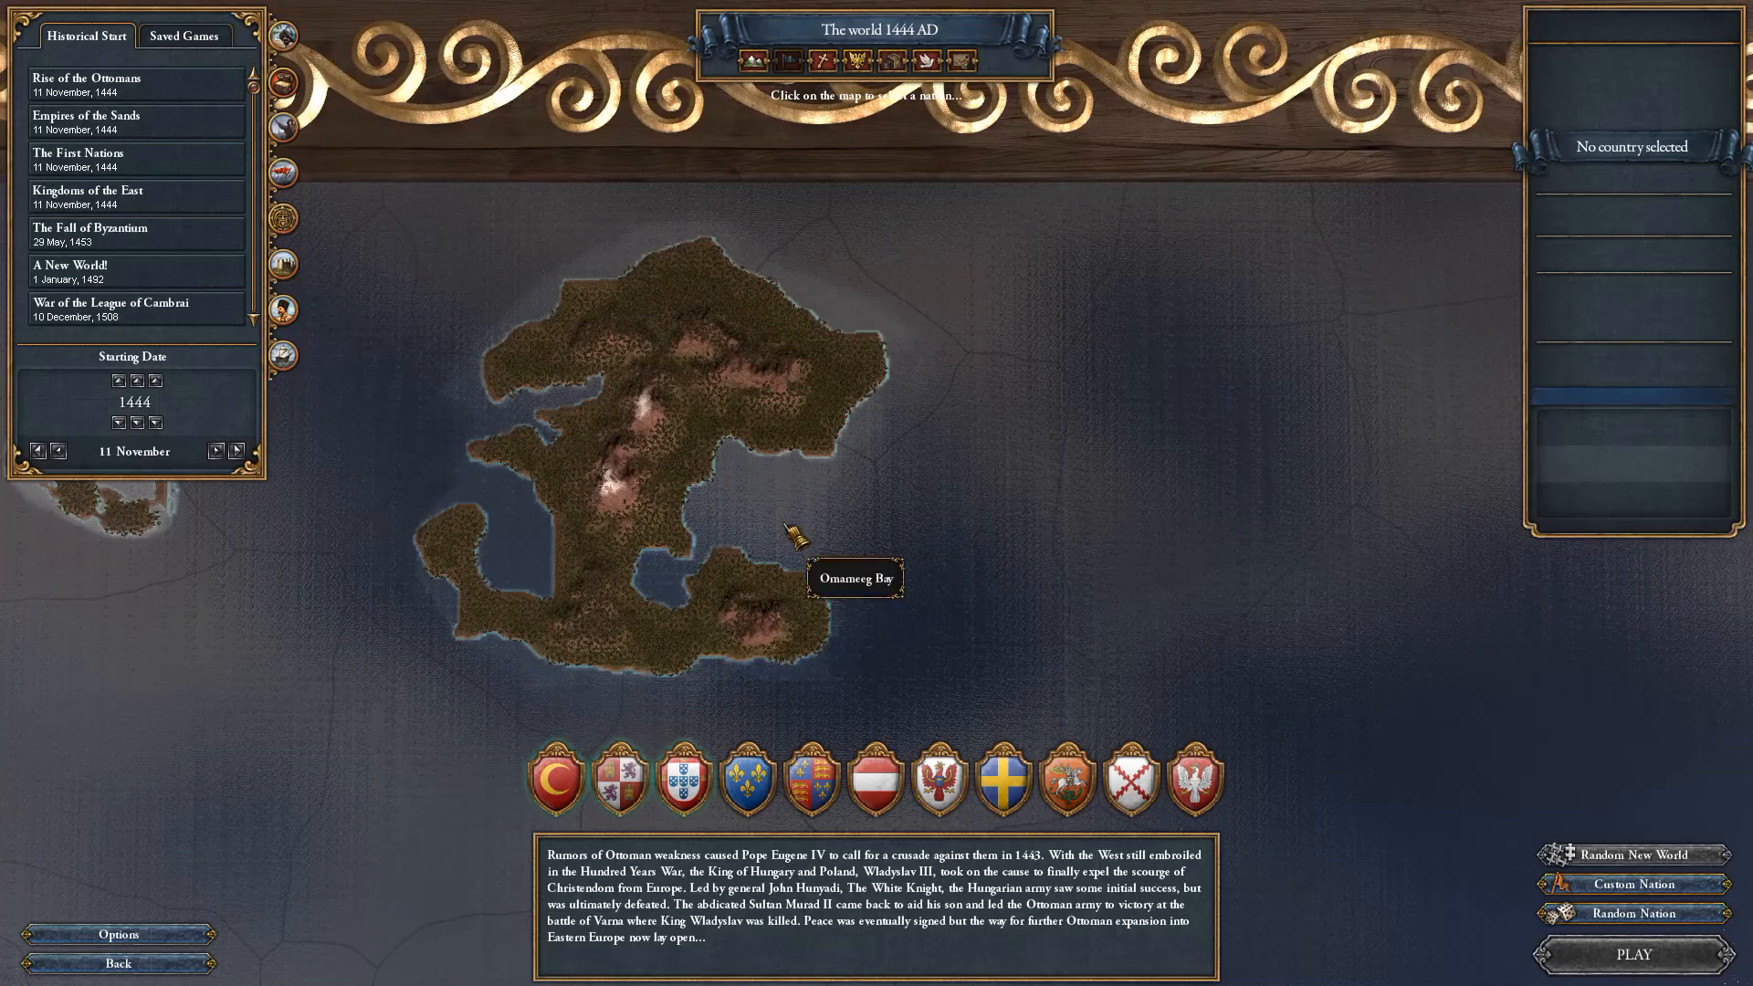
# Examine the sea province borders south of the island around the Upward Basin and Kuskarquendian Sea.
pyautogui.scroll(5, 899, 451)
pyautogui.scroll(1, 885, 441)
pyautogui.moveTo(881, 395); pyautogui.dragTo(832, 160)
pyautogui.moveTo(1072, 542); pyautogui.dragTo(995, 409)
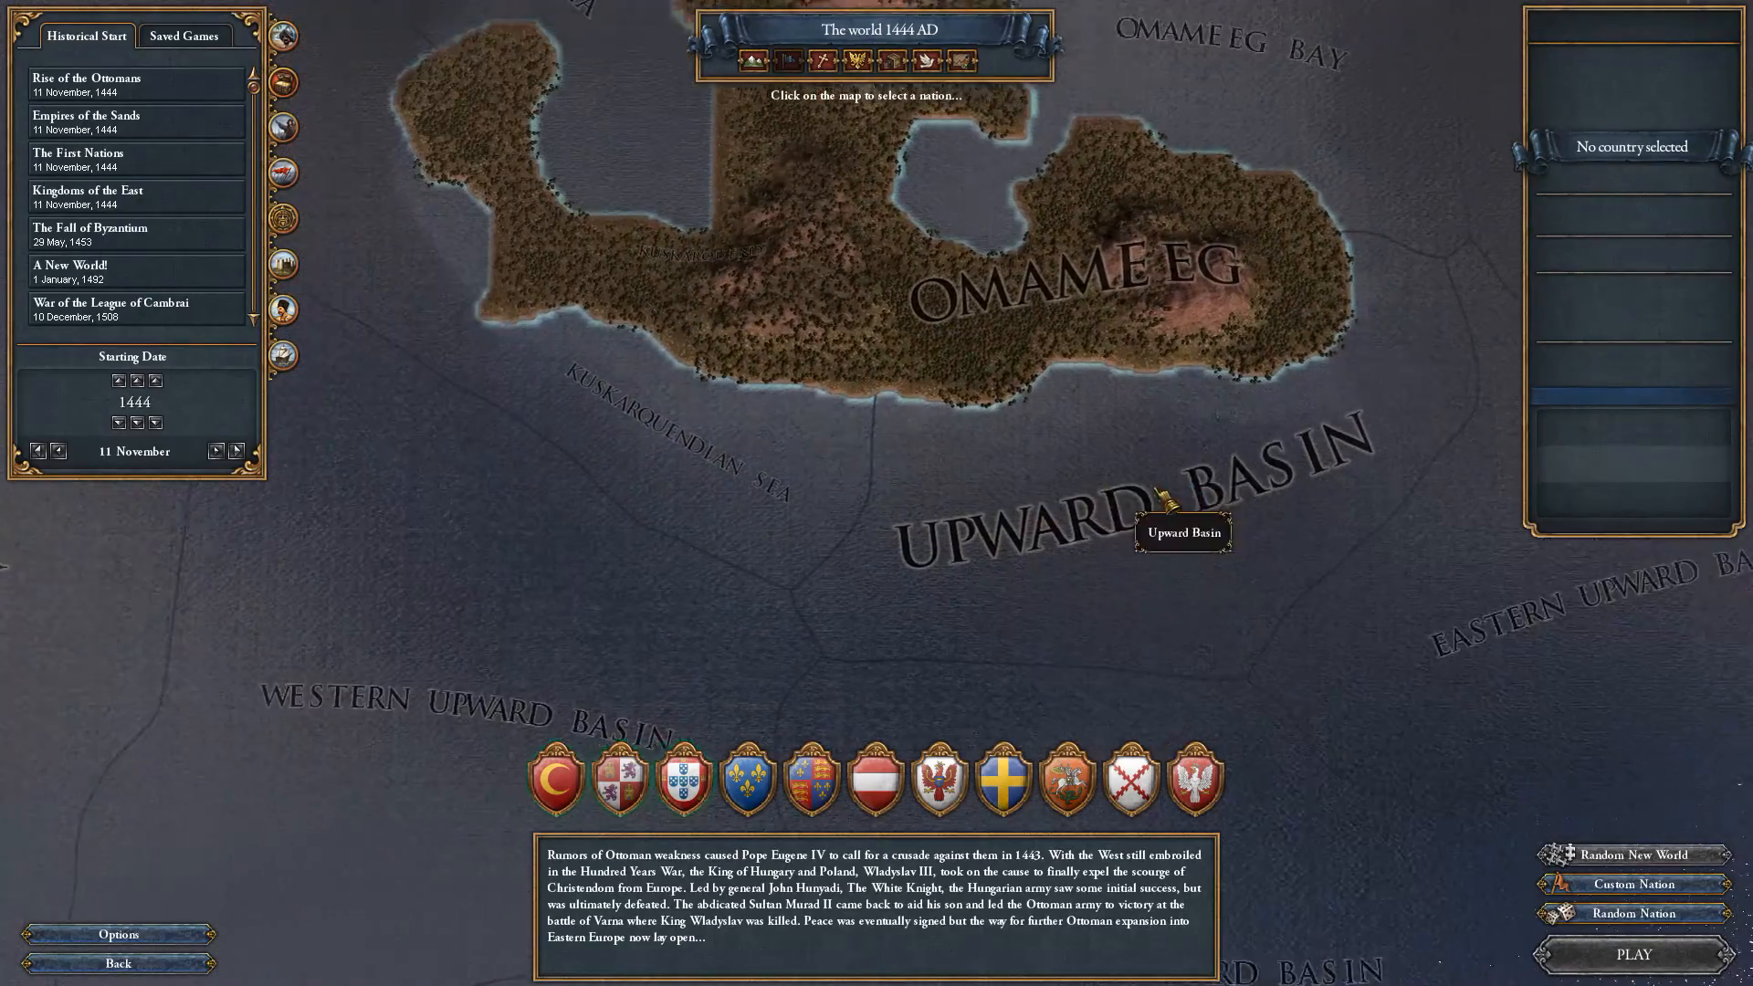
pyautogui.moveTo(820, 459); pyautogui.dragTo(1116, 513)
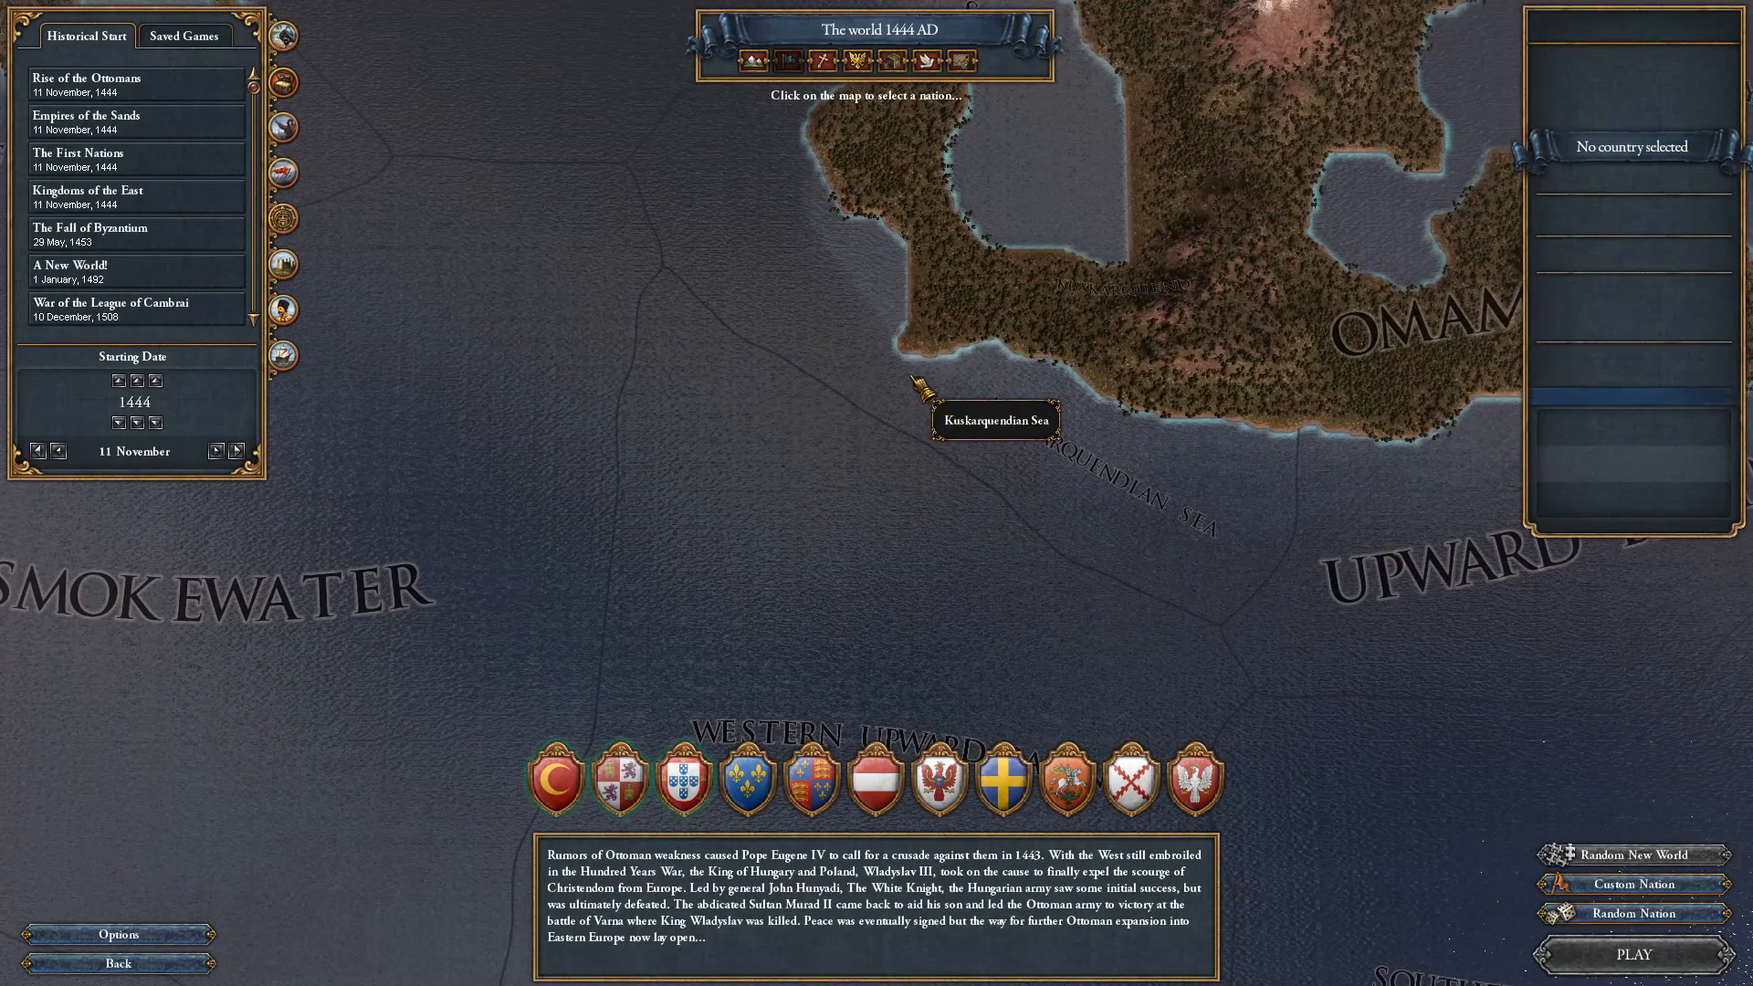
pyautogui.scroll(-10, 876, 363)
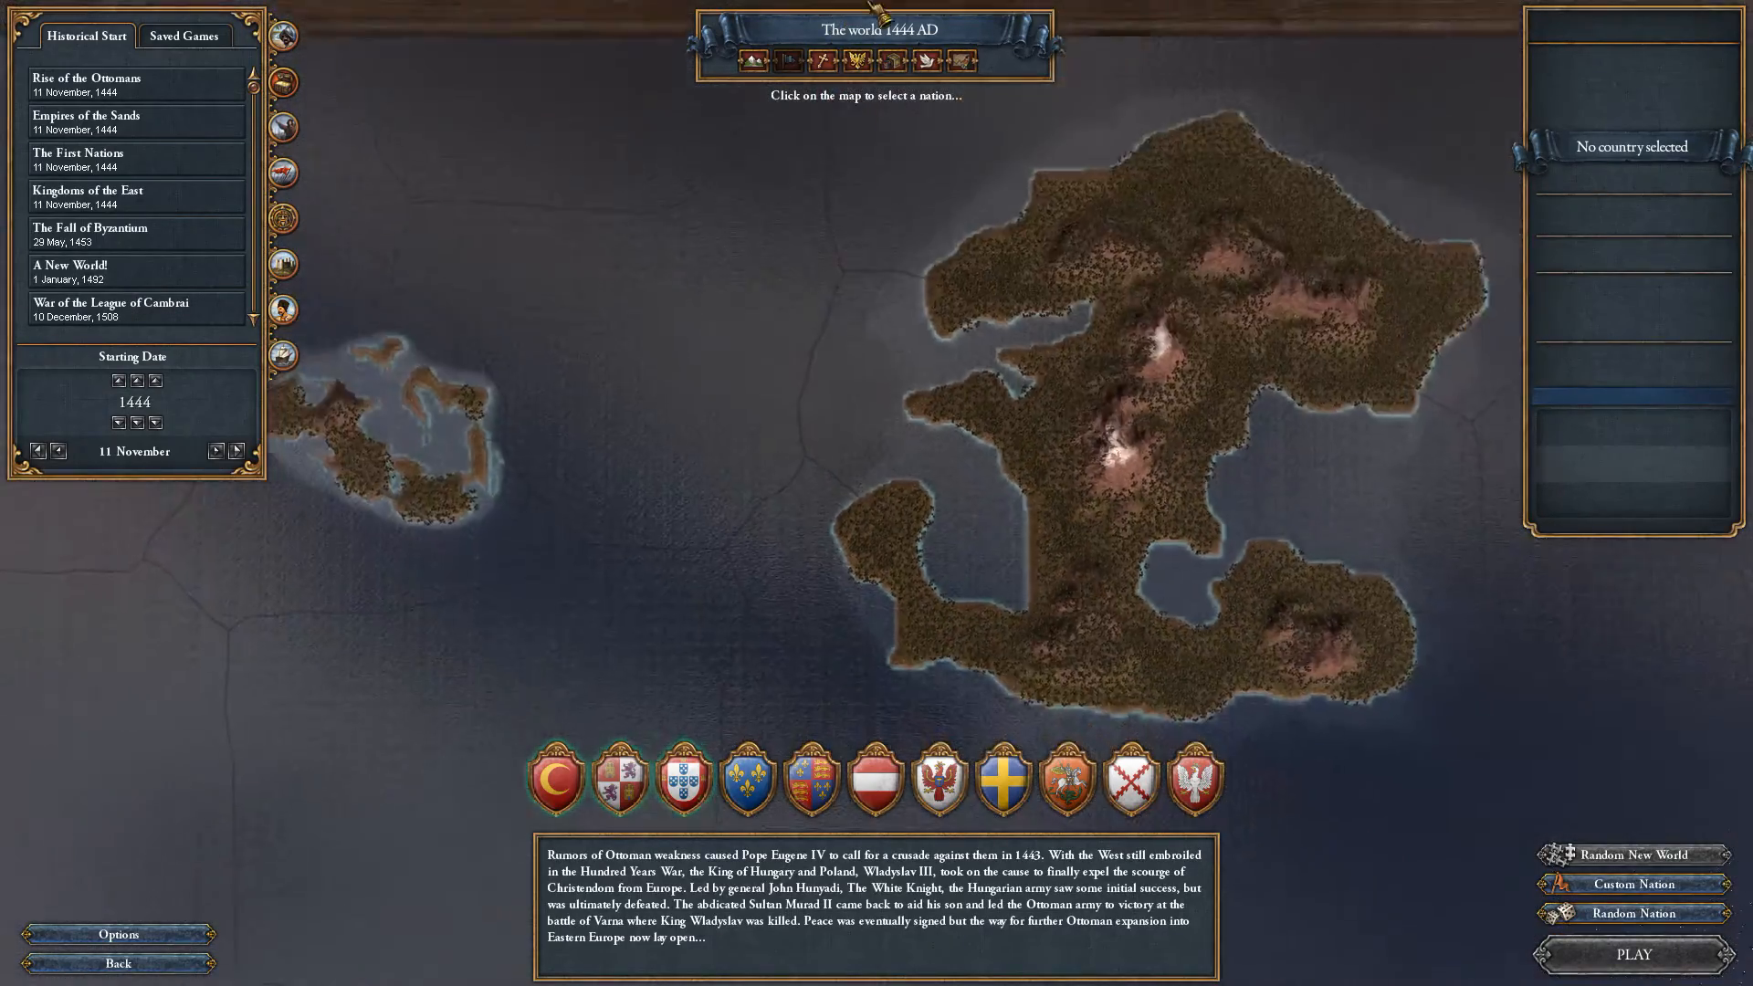
# Trace the sea province borders along the island's eastern side, from Plate Waters down past Omameeg.
pyautogui.scroll(3, 906, 399)
pyautogui.scroll(5, 906, 399)
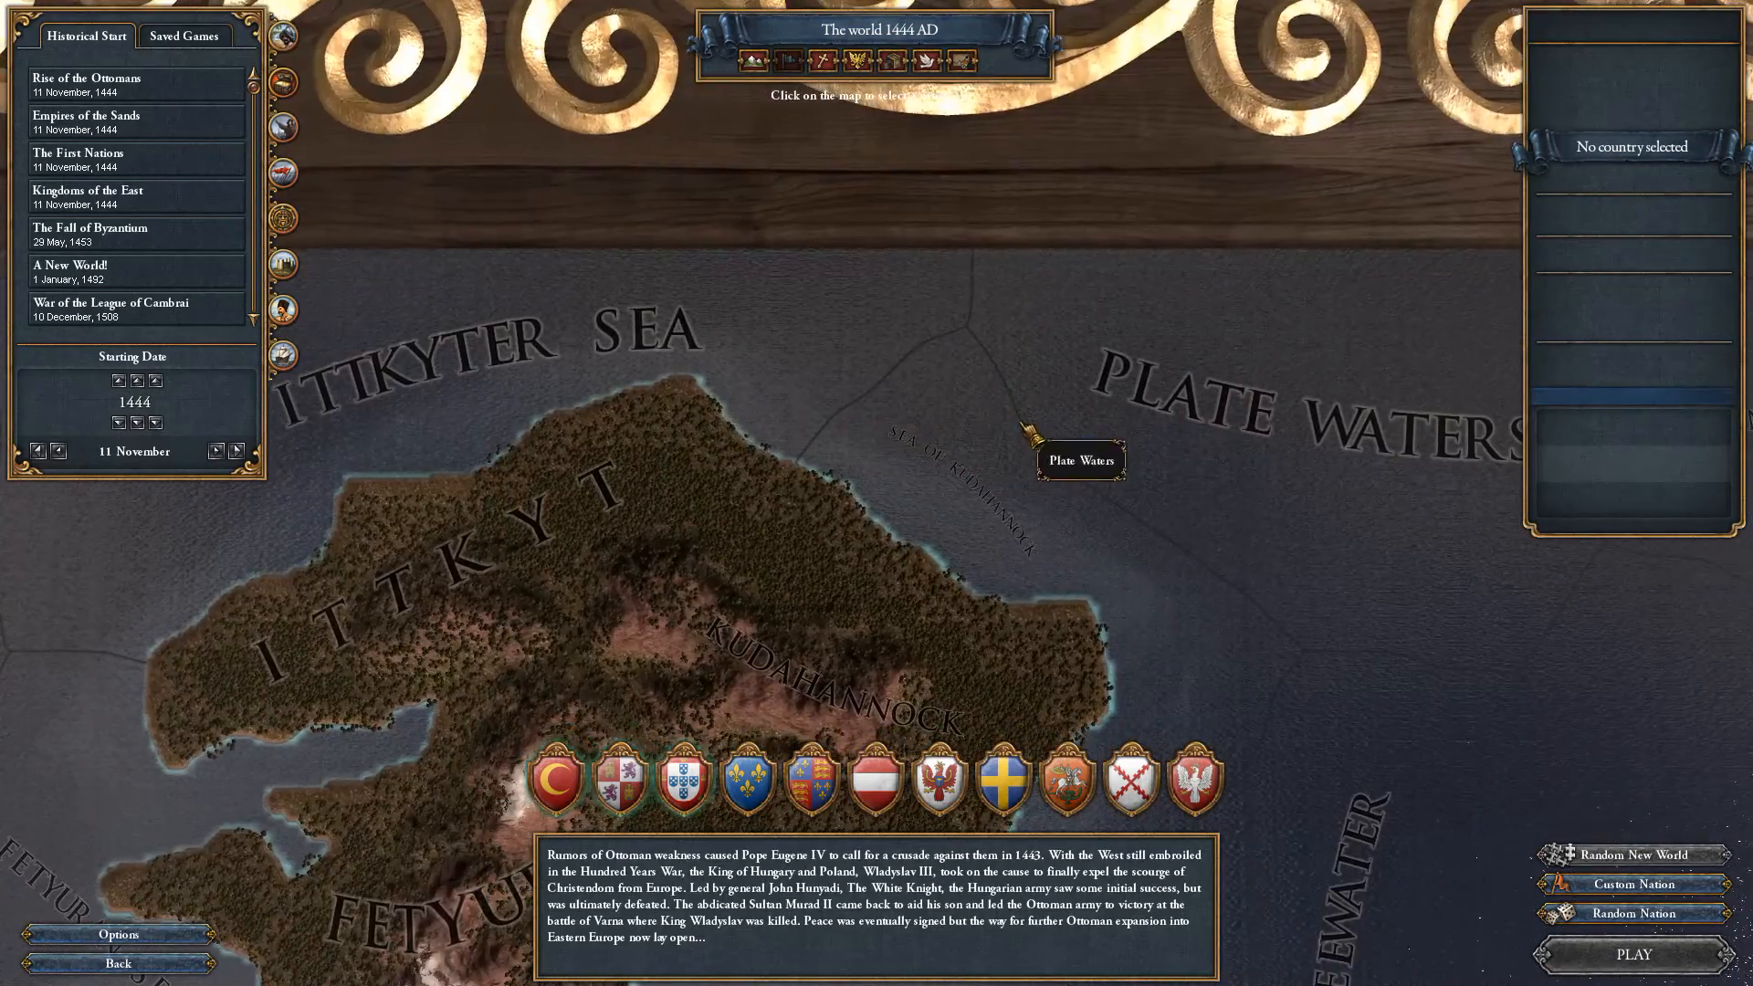
pyautogui.moveTo(1022, 425); pyautogui.dragTo(888, 233)
pyautogui.moveTo(990, 484); pyautogui.dragTo(1113, 210)
pyautogui.moveTo(956, 545); pyautogui.dragTo(849, 283)
pyautogui.scroll(-3, 990, 554)
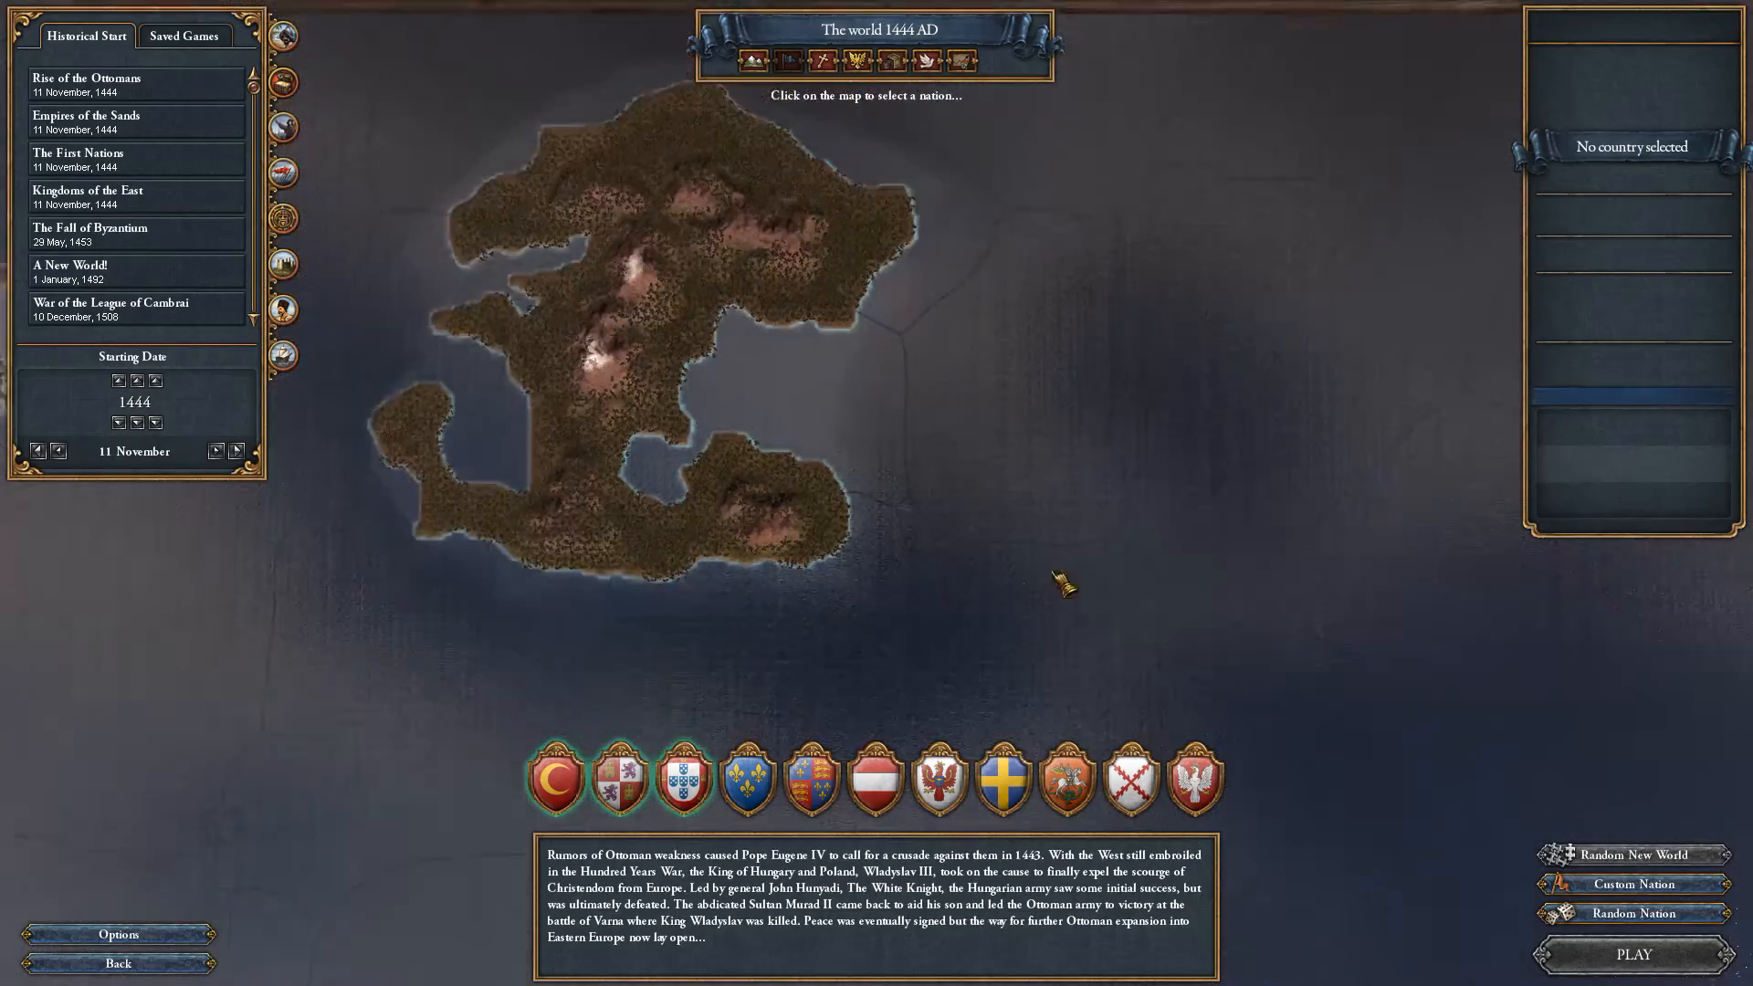
pyautogui.scroll(4, 913, 456)
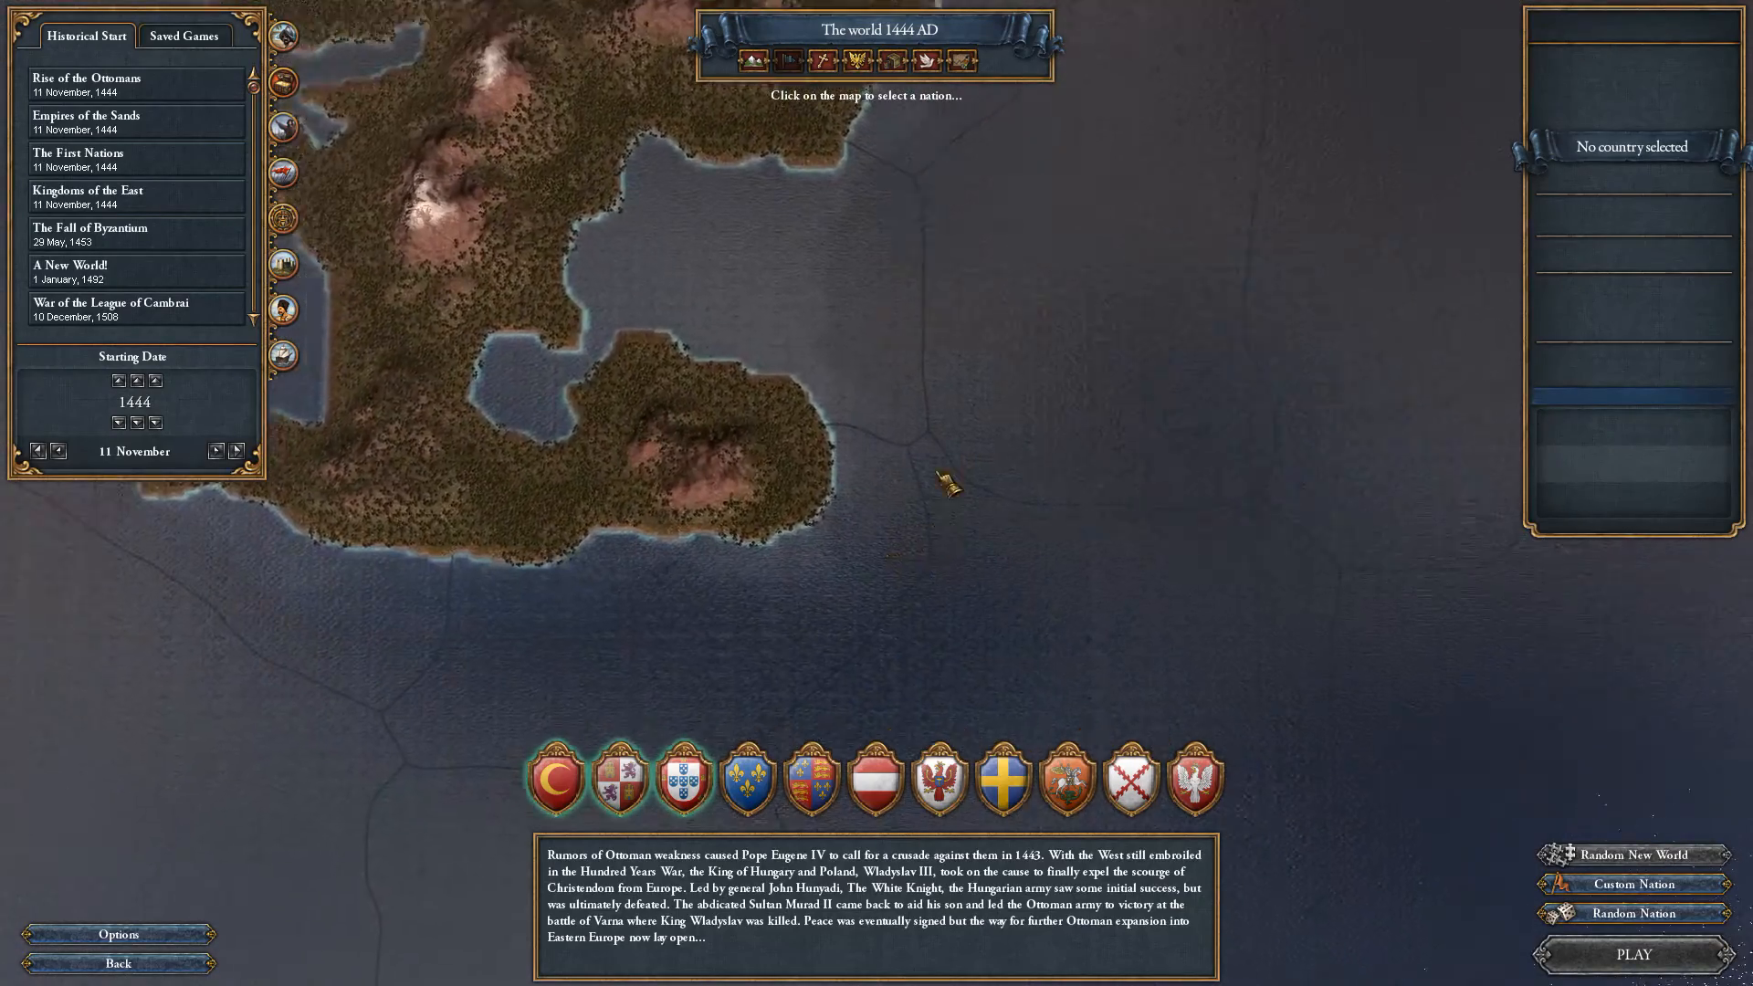
pyautogui.scroll(-3, 949, 429)
pyautogui.scroll(3, 758, 401)
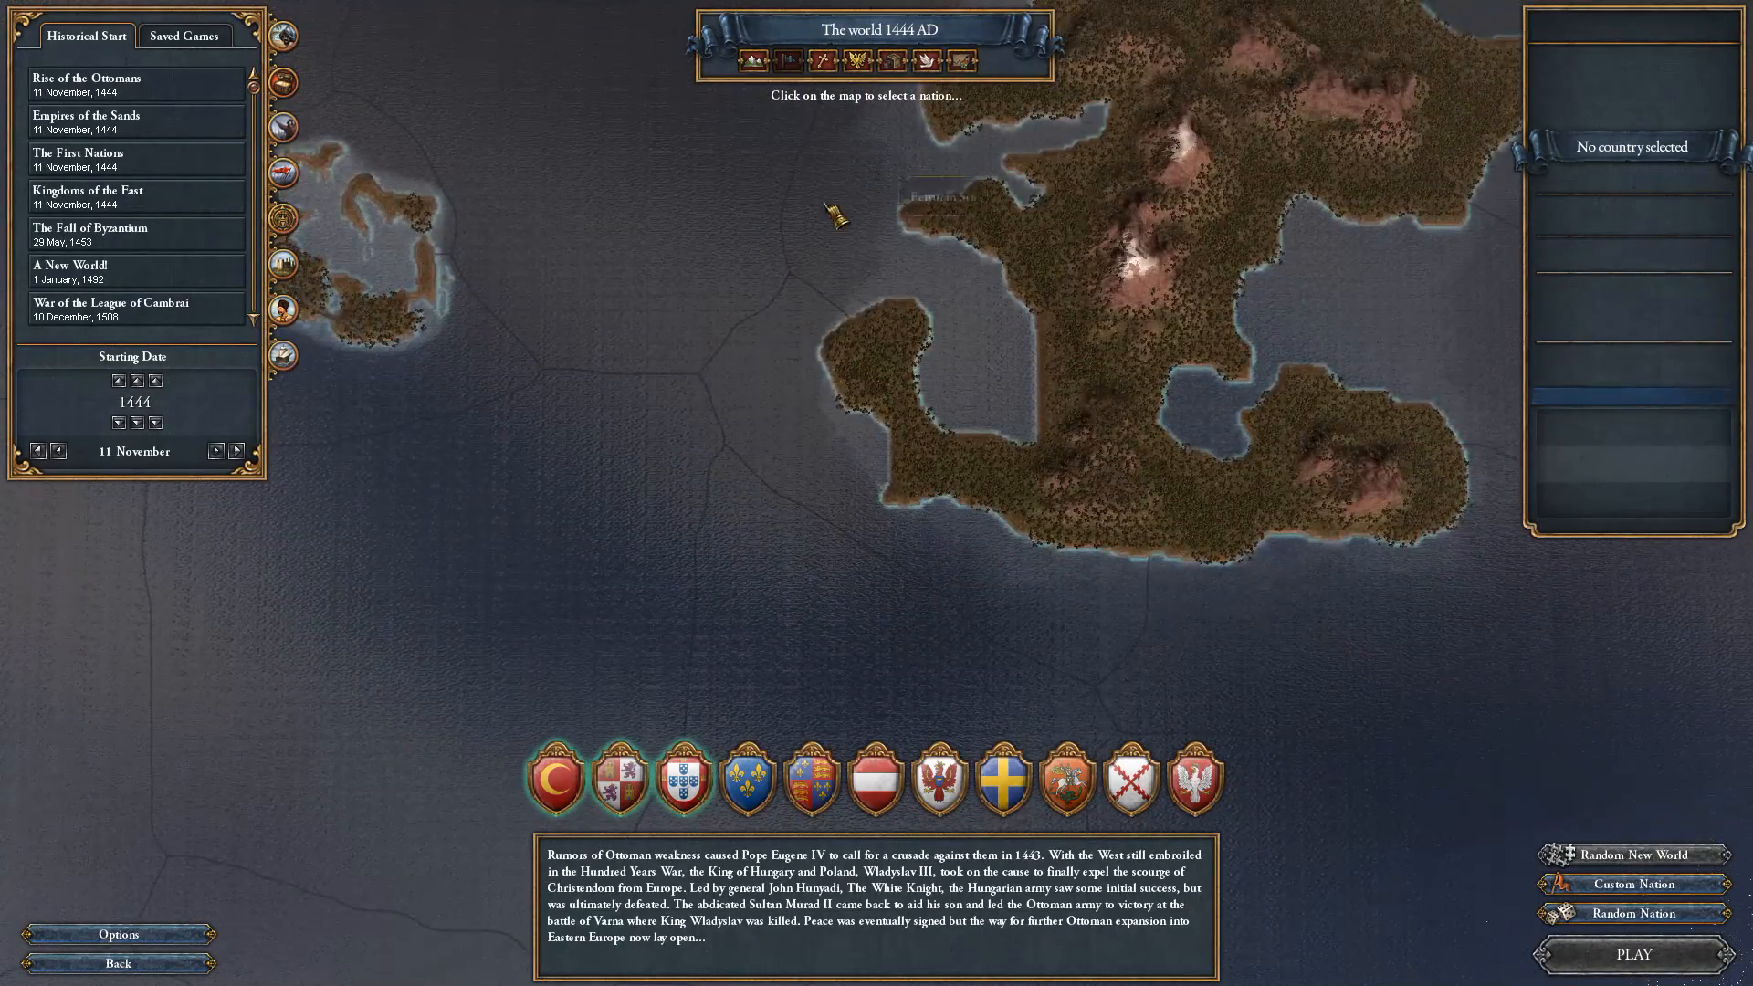
# Examine the sea provinces between the small western island and the custom island.
pyautogui.scroll(-3, 758, 401)
pyautogui.scroll(3, 585, 548)
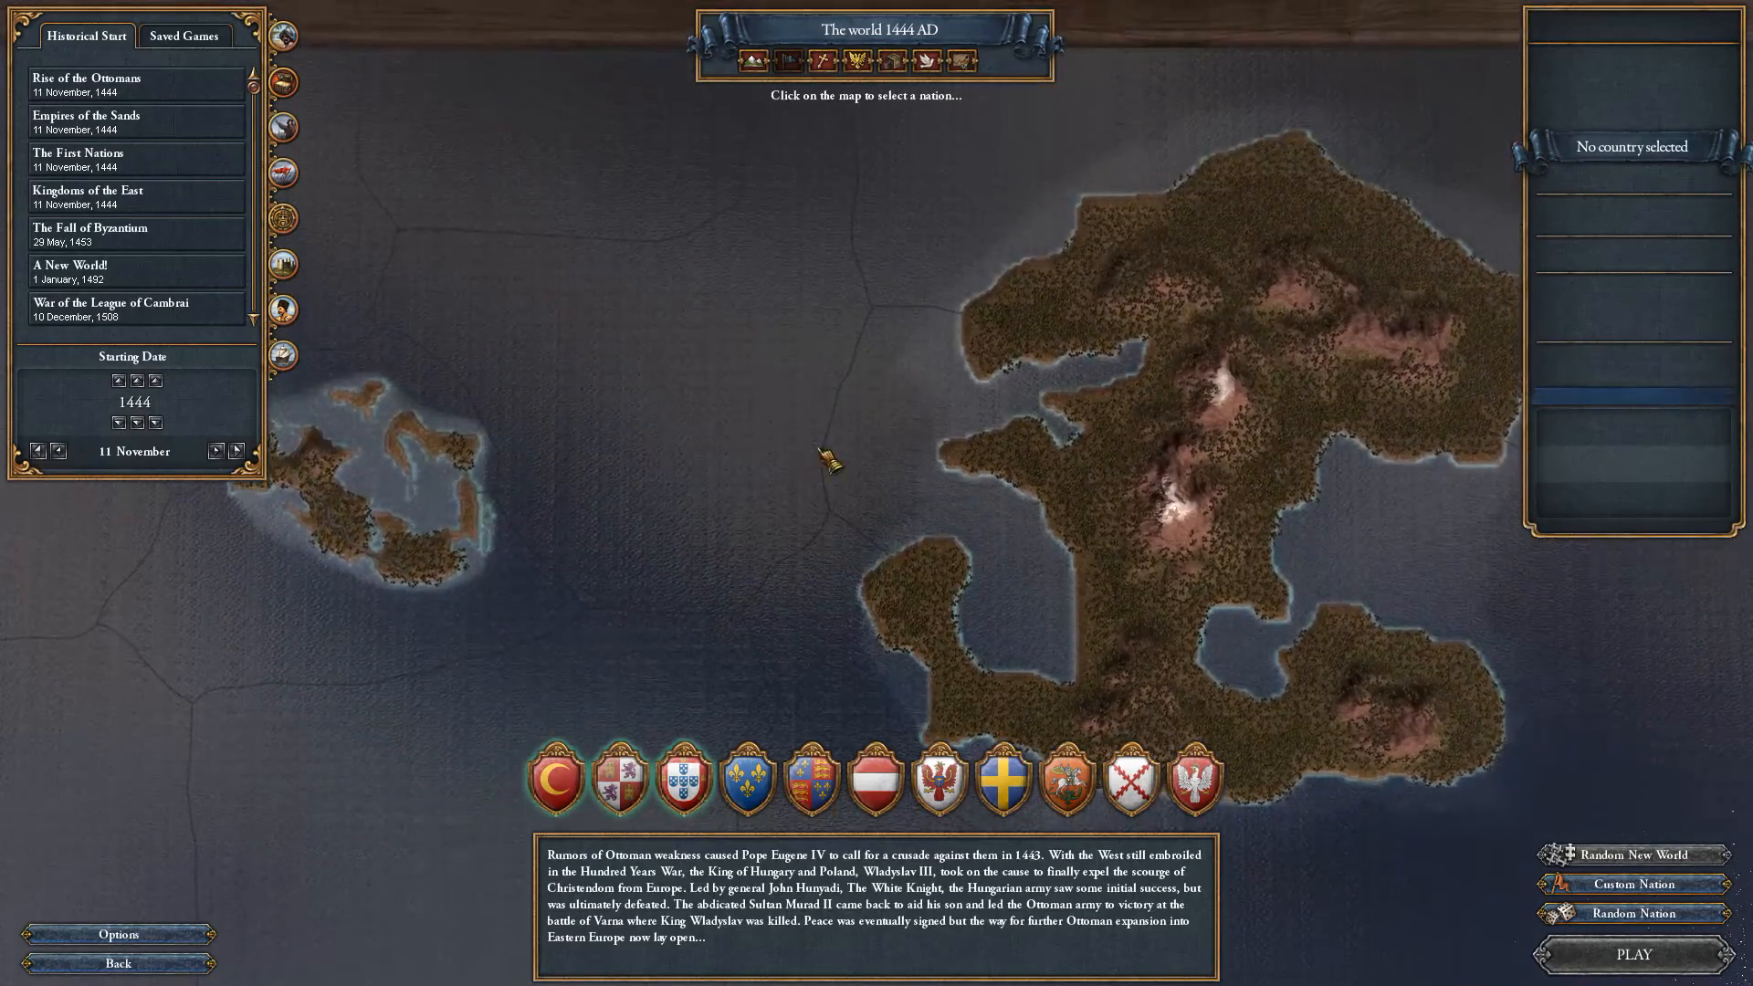
pyautogui.scroll(2, 577, 534)
pyautogui.moveTo(878, 477); pyautogui.dragTo(371, 471)
pyautogui.moveTo(1016, 595); pyautogui.dragTo(775, 614)
pyautogui.scroll(-5, 945, 522)
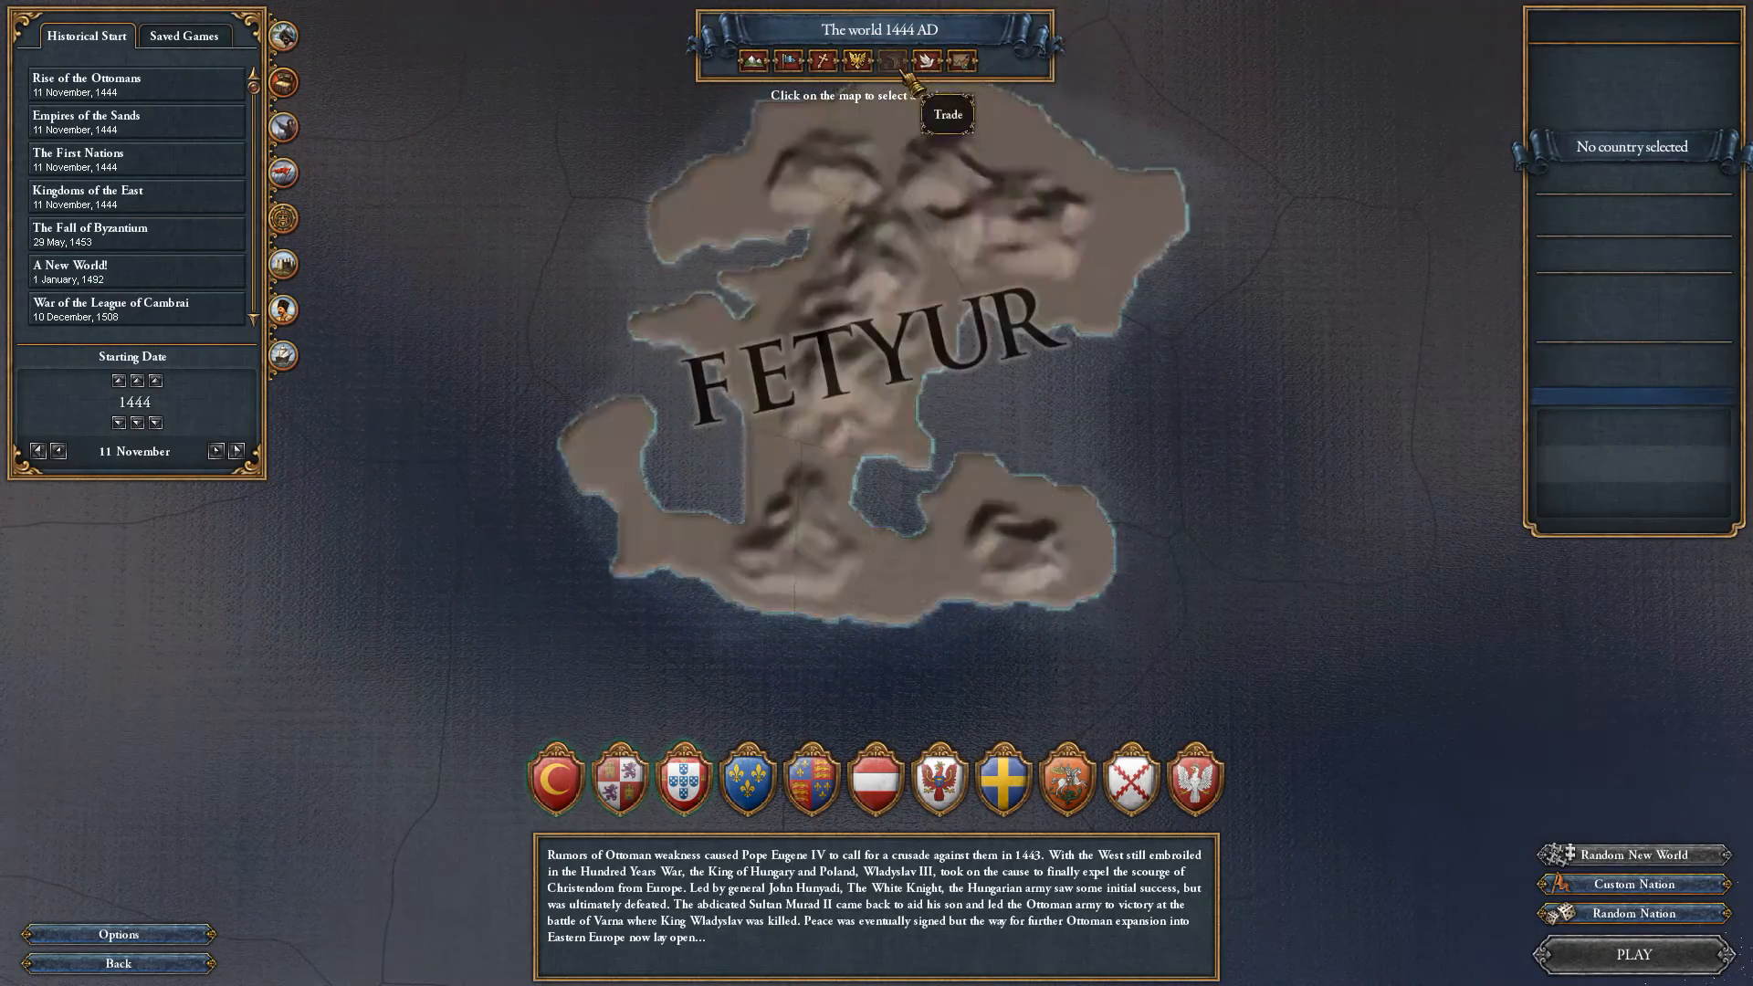
# View the custom island, its small neighbour and the surrounding world in the trade map mode.
pyautogui.scroll(-8, 869, 442)
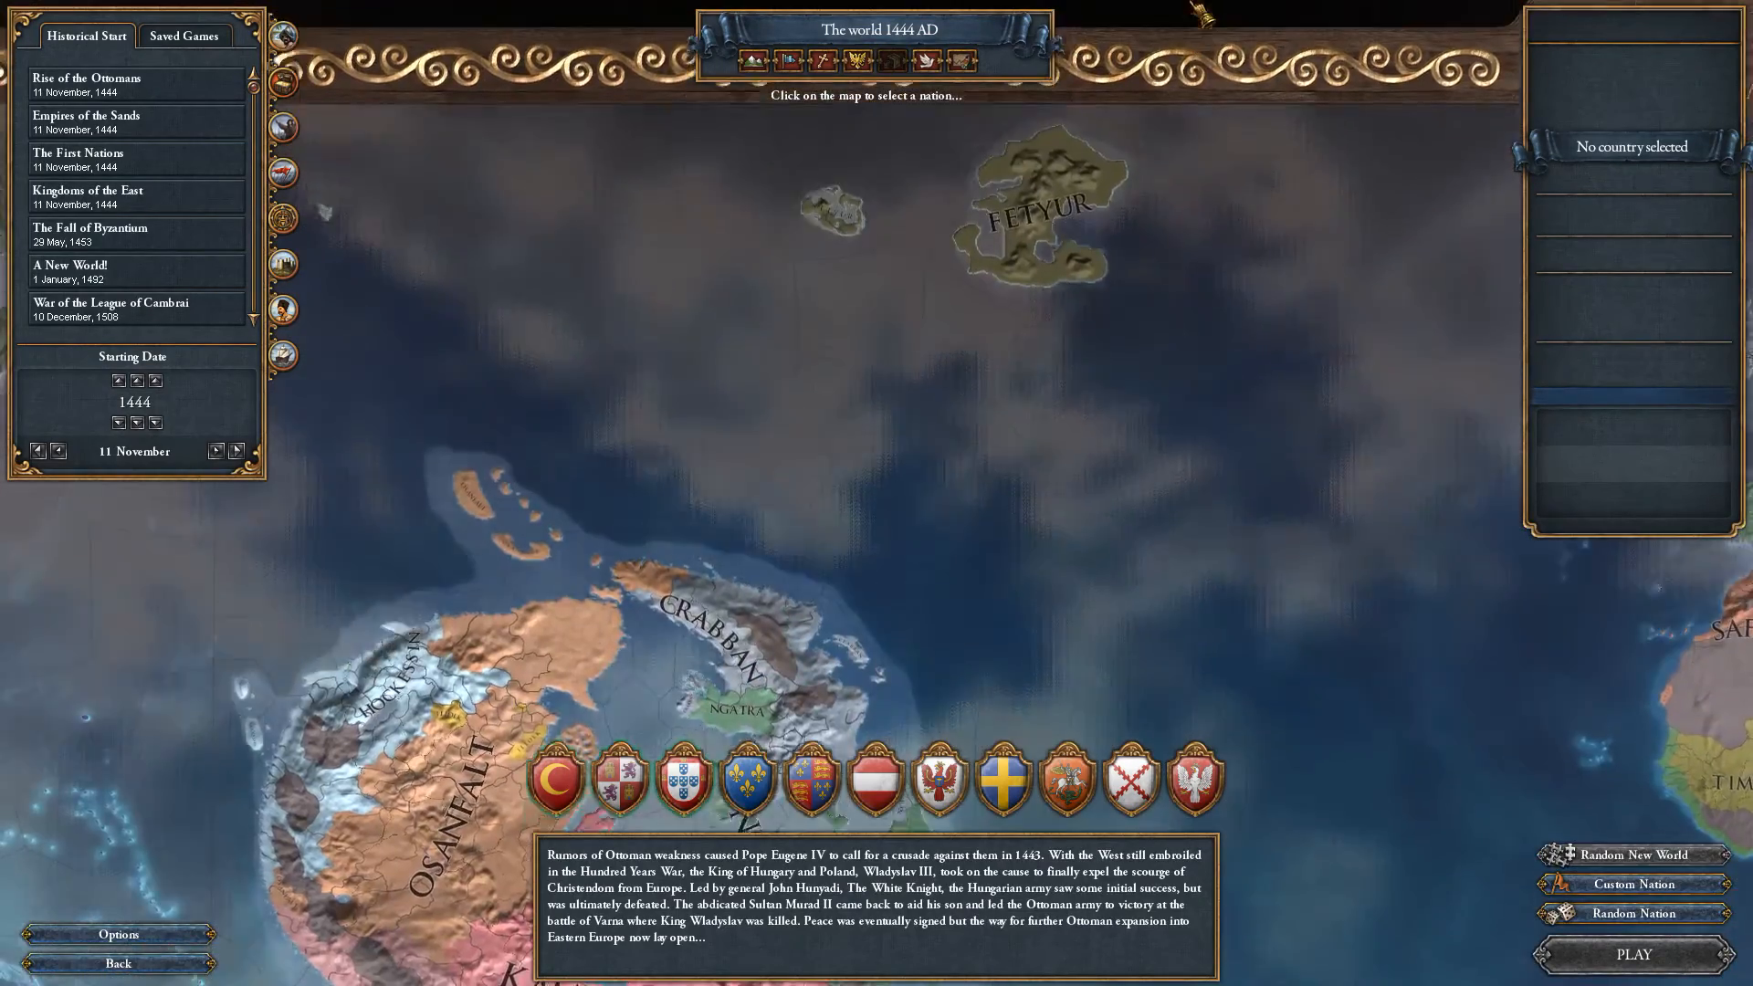
pyautogui.scroll(8, 956, 351)
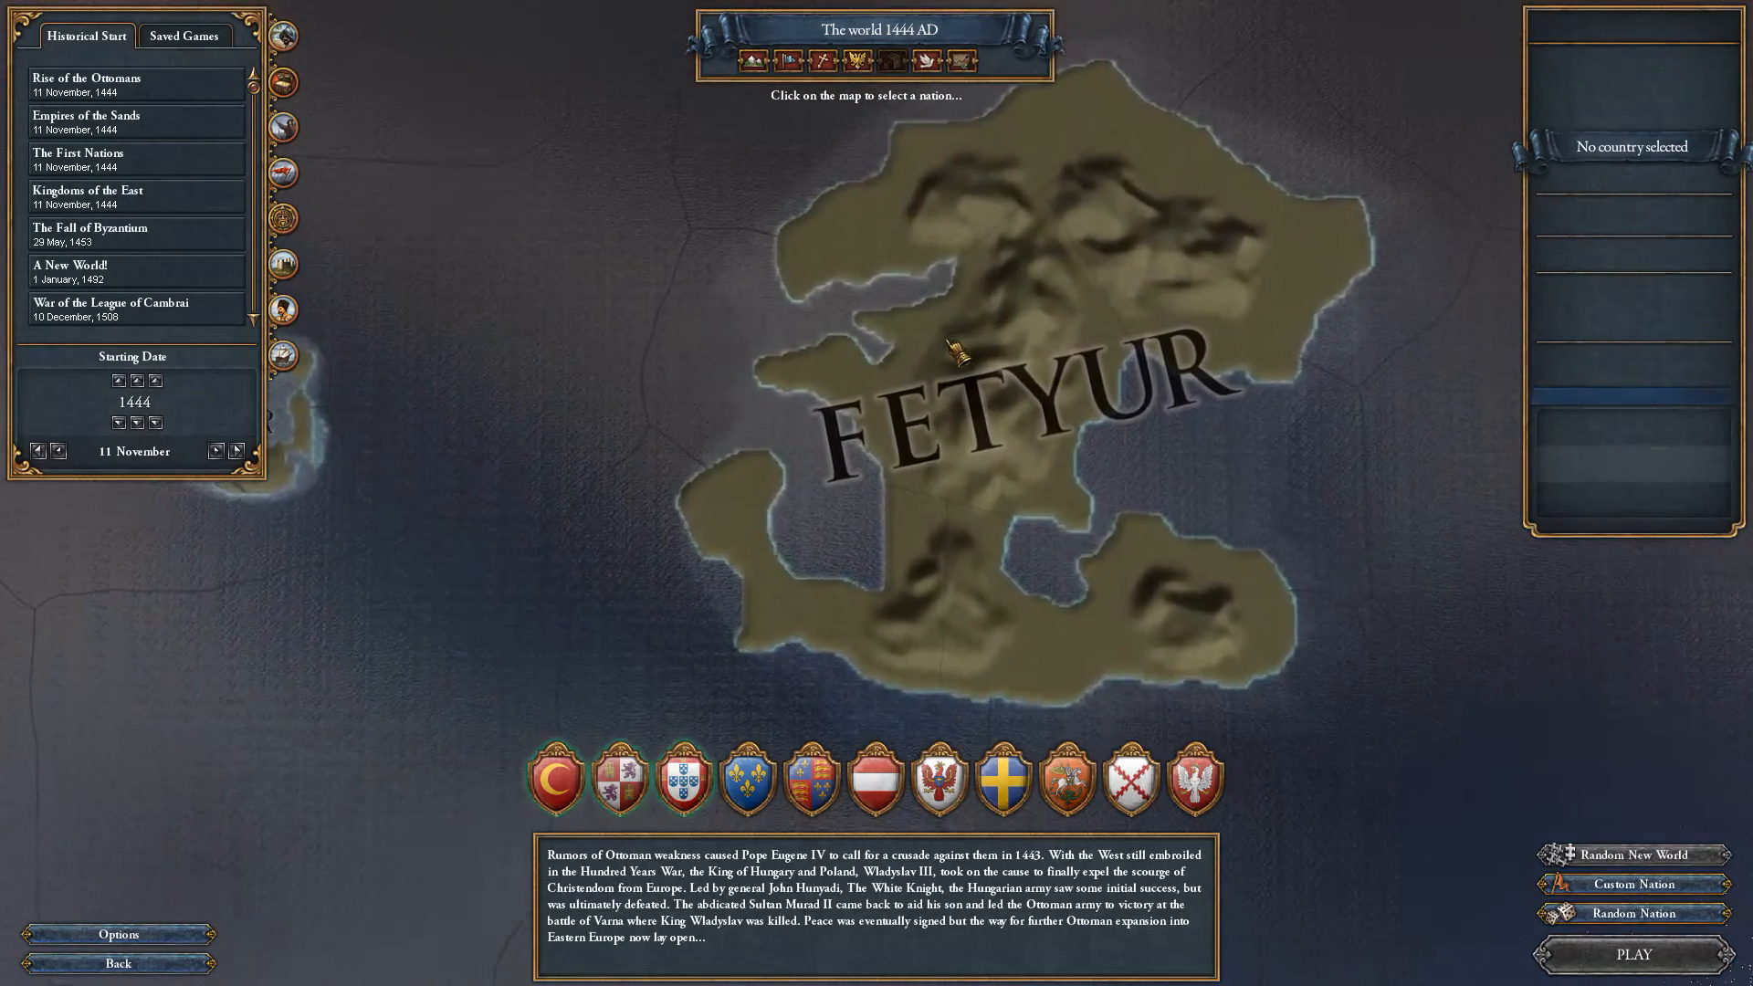
pyautogui.scroll(-3, 956, 351)
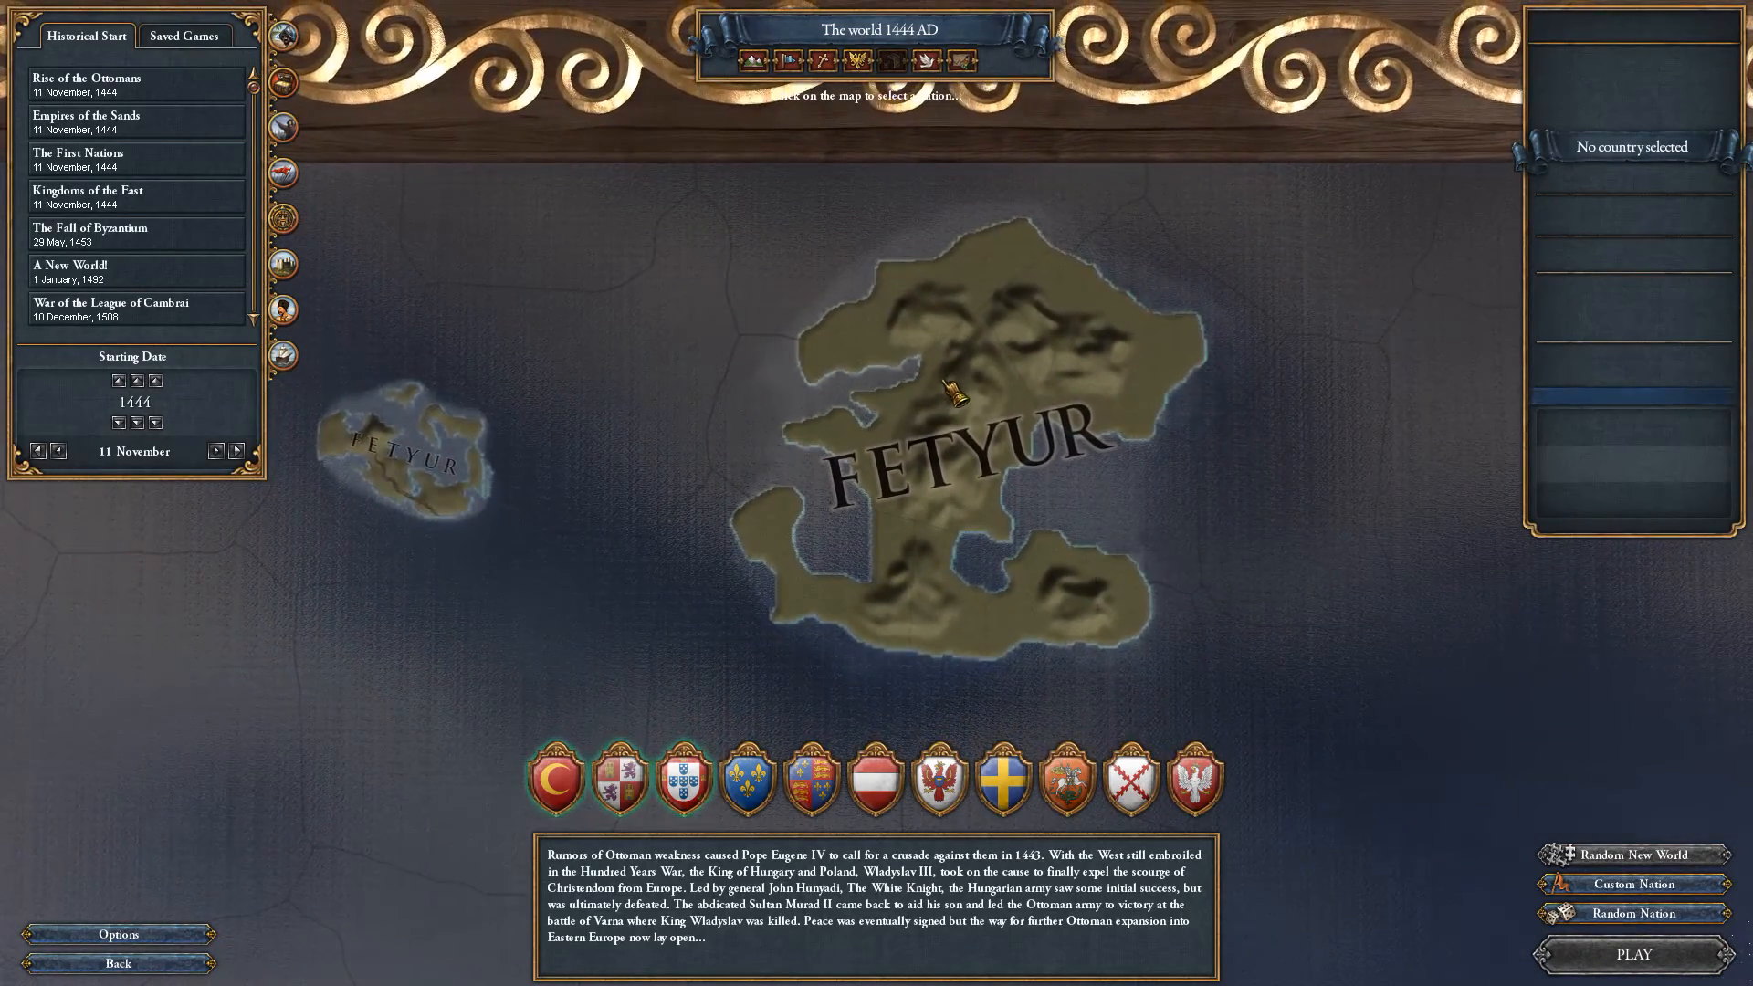
pyautogui.scroll(4, 946, 386)
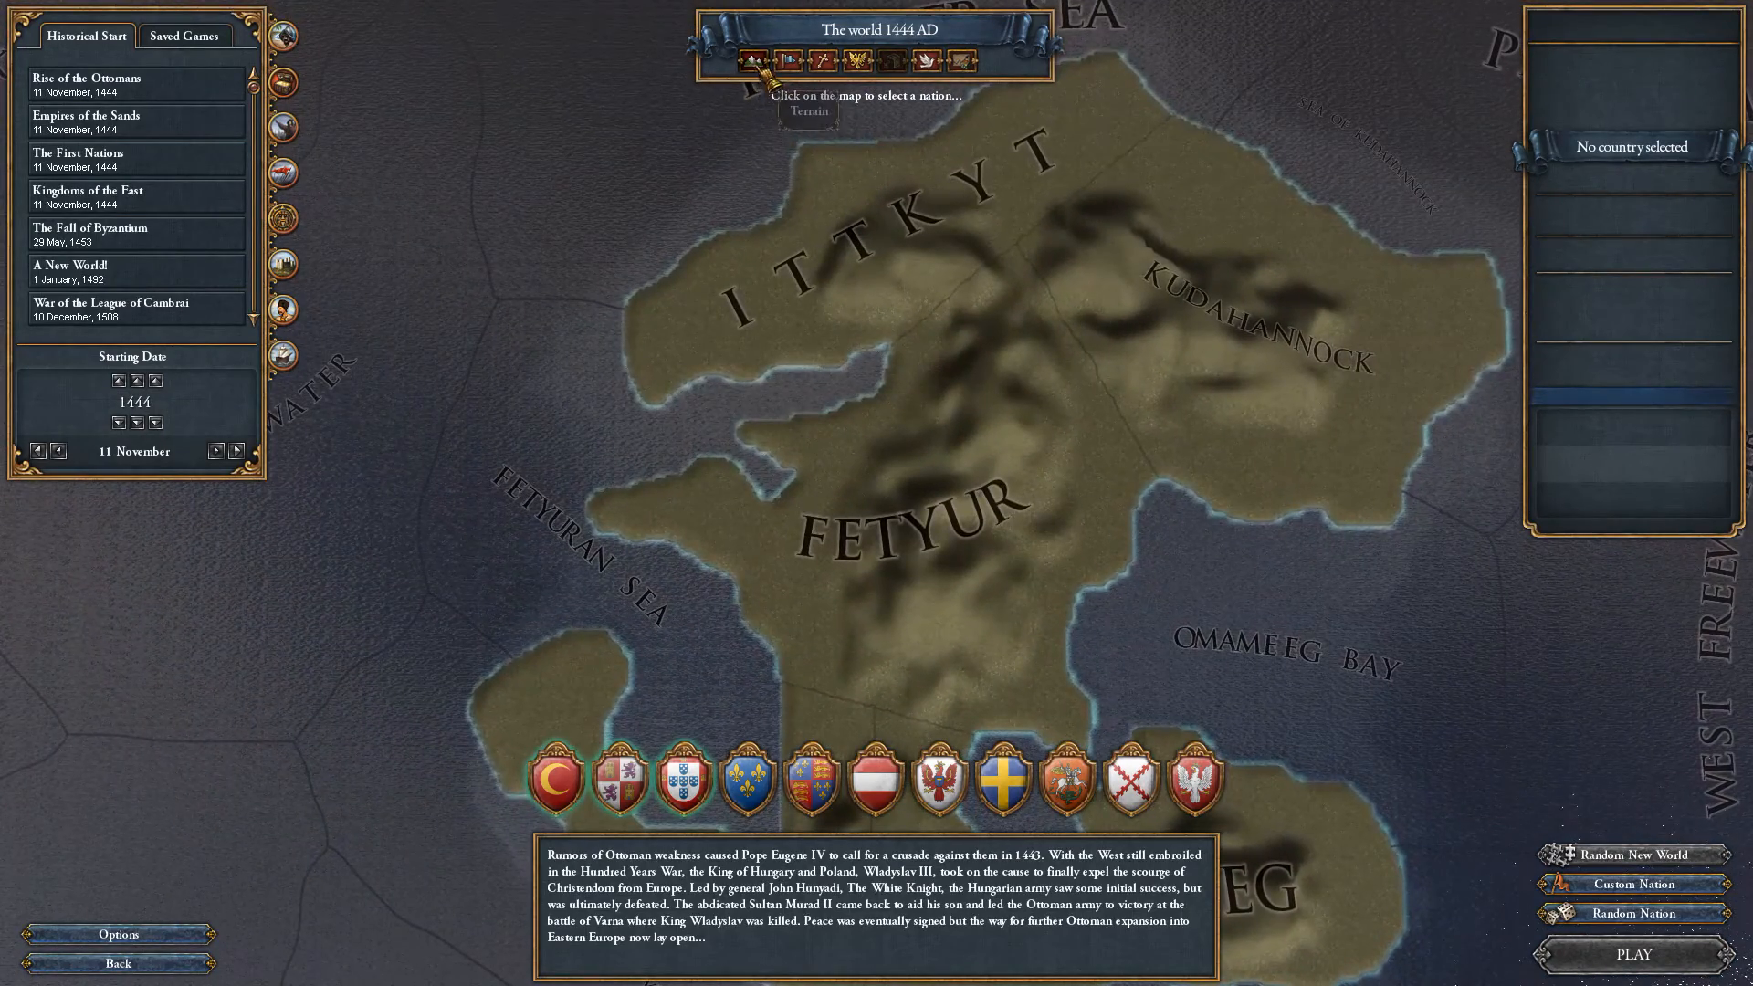
# Switch back to the terrain map mode and inspect the Kudahannock forests and the straight Fetyuran Sea coast.
pyautogui.click(757, 66)
pyautogui.scroll(5, 1086, 397)
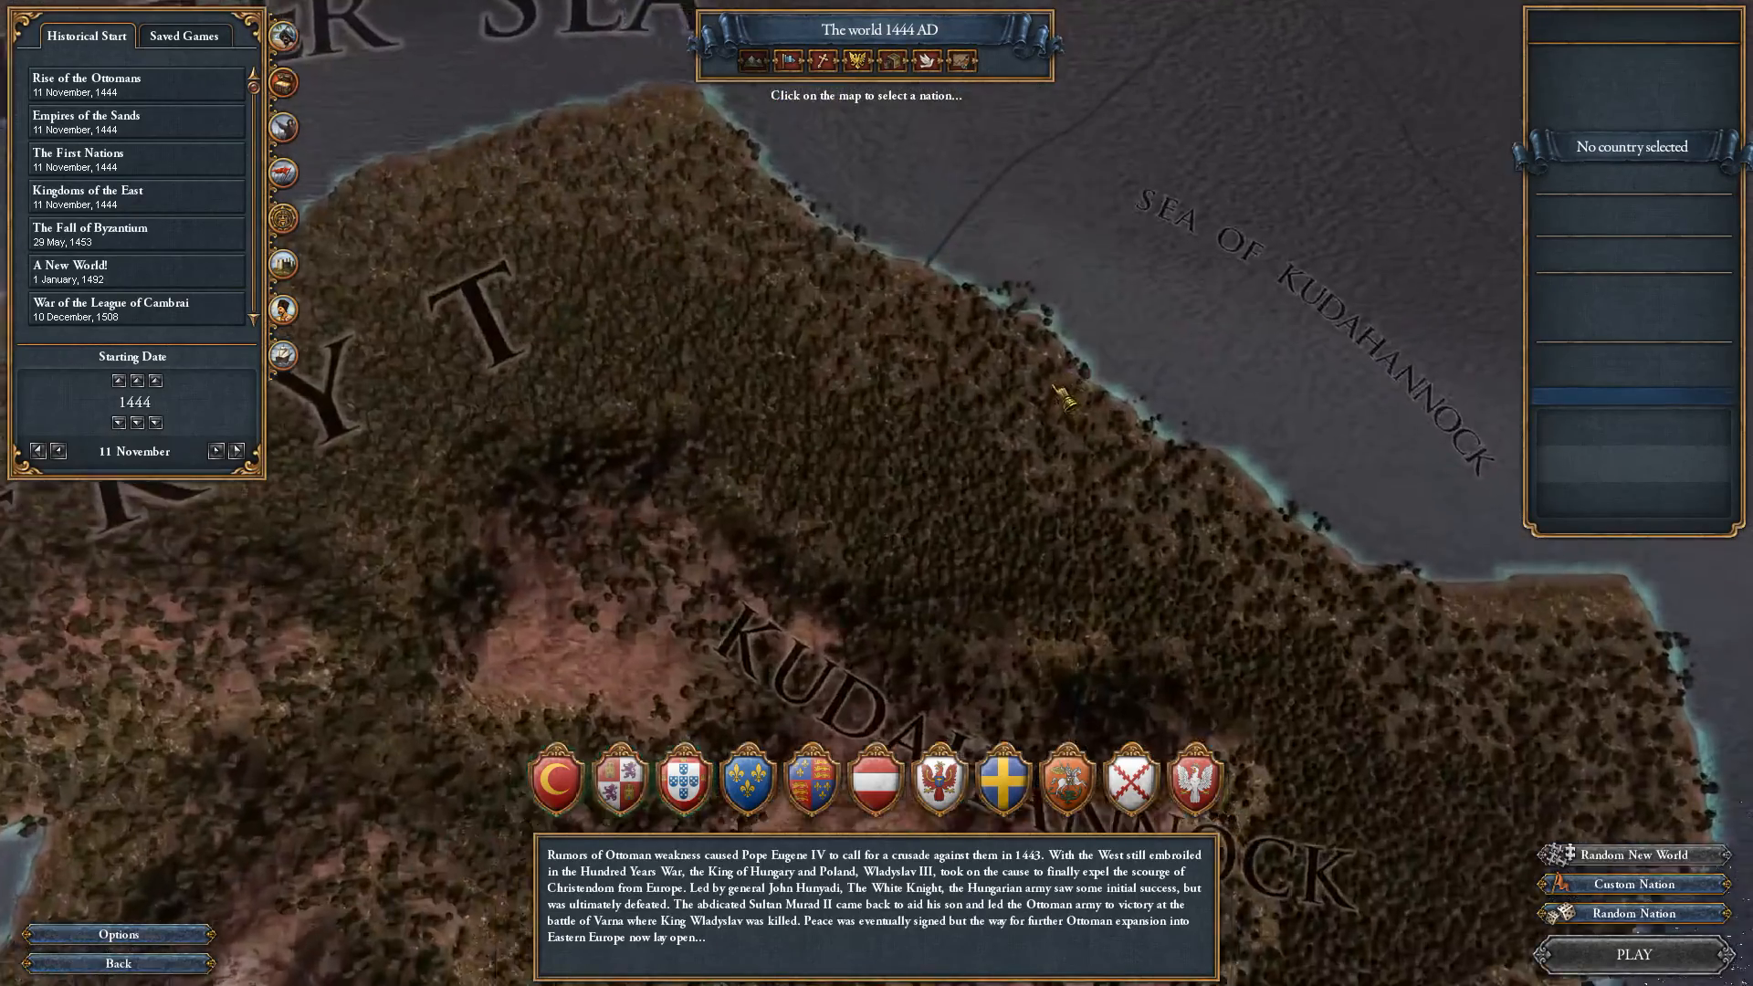
pyautogui.scroll(-5, 1066, 399)
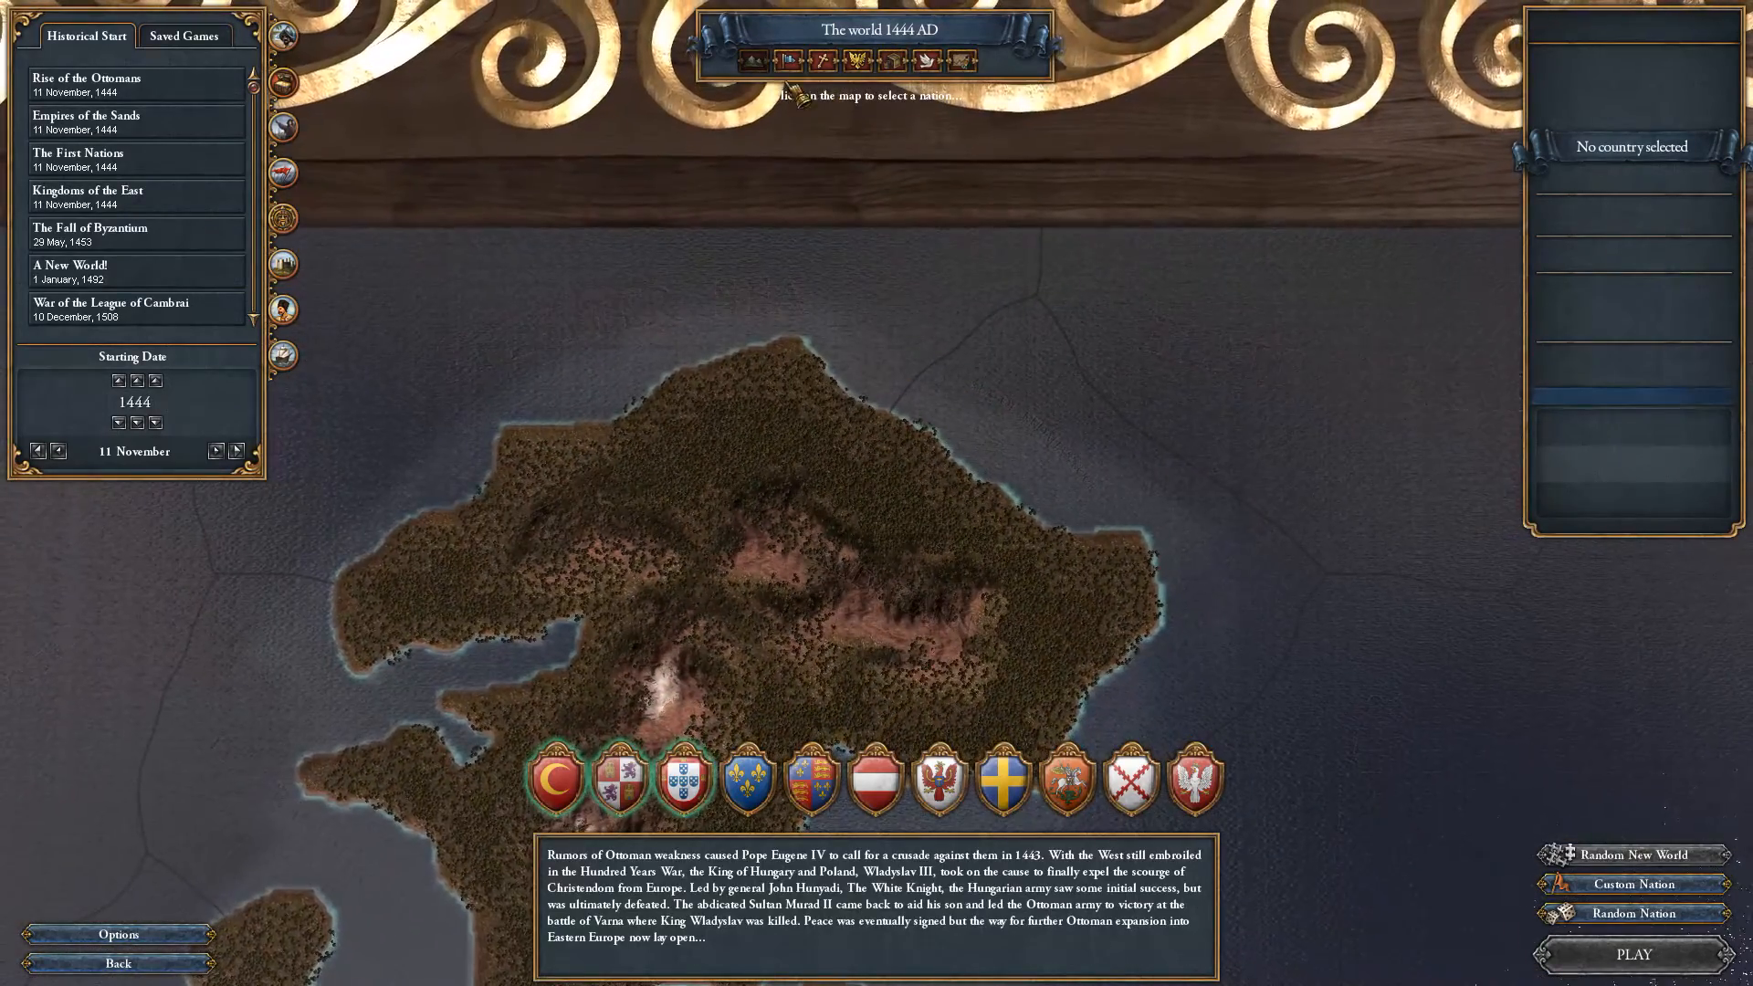
pyautogui.scroll(5, 900, 342)
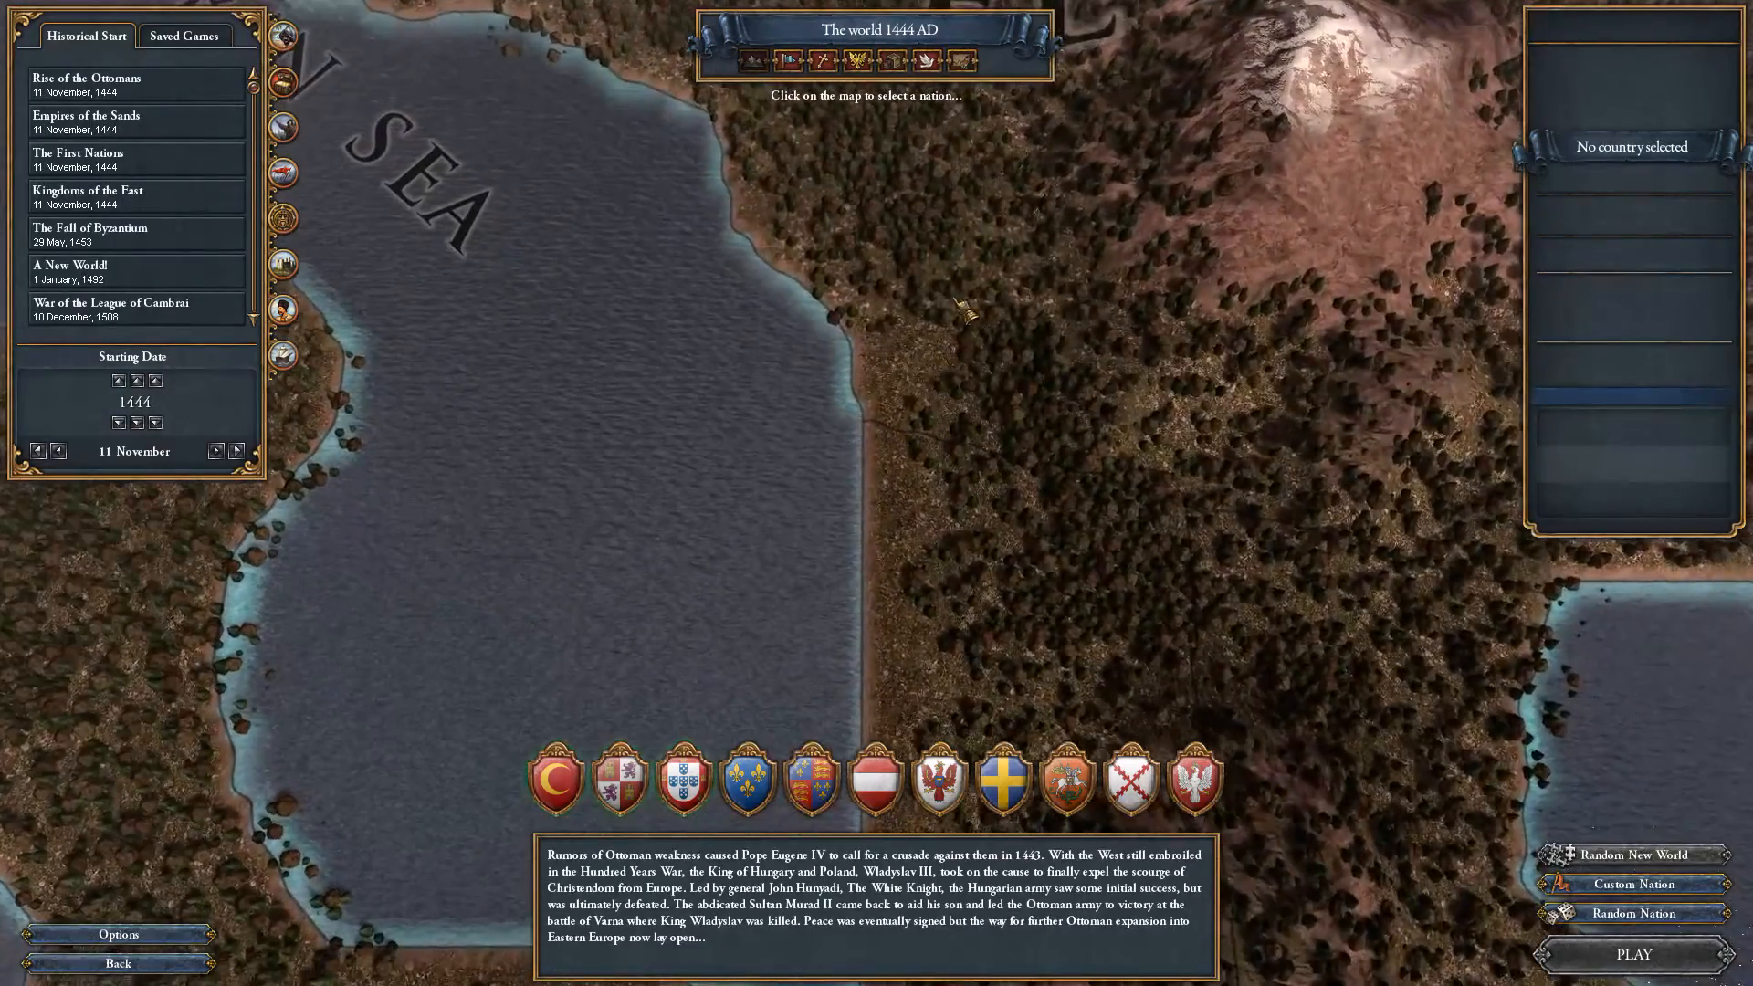
pyautogui.moveTo(890, 497); pyautogui.dragTo(963, 205)
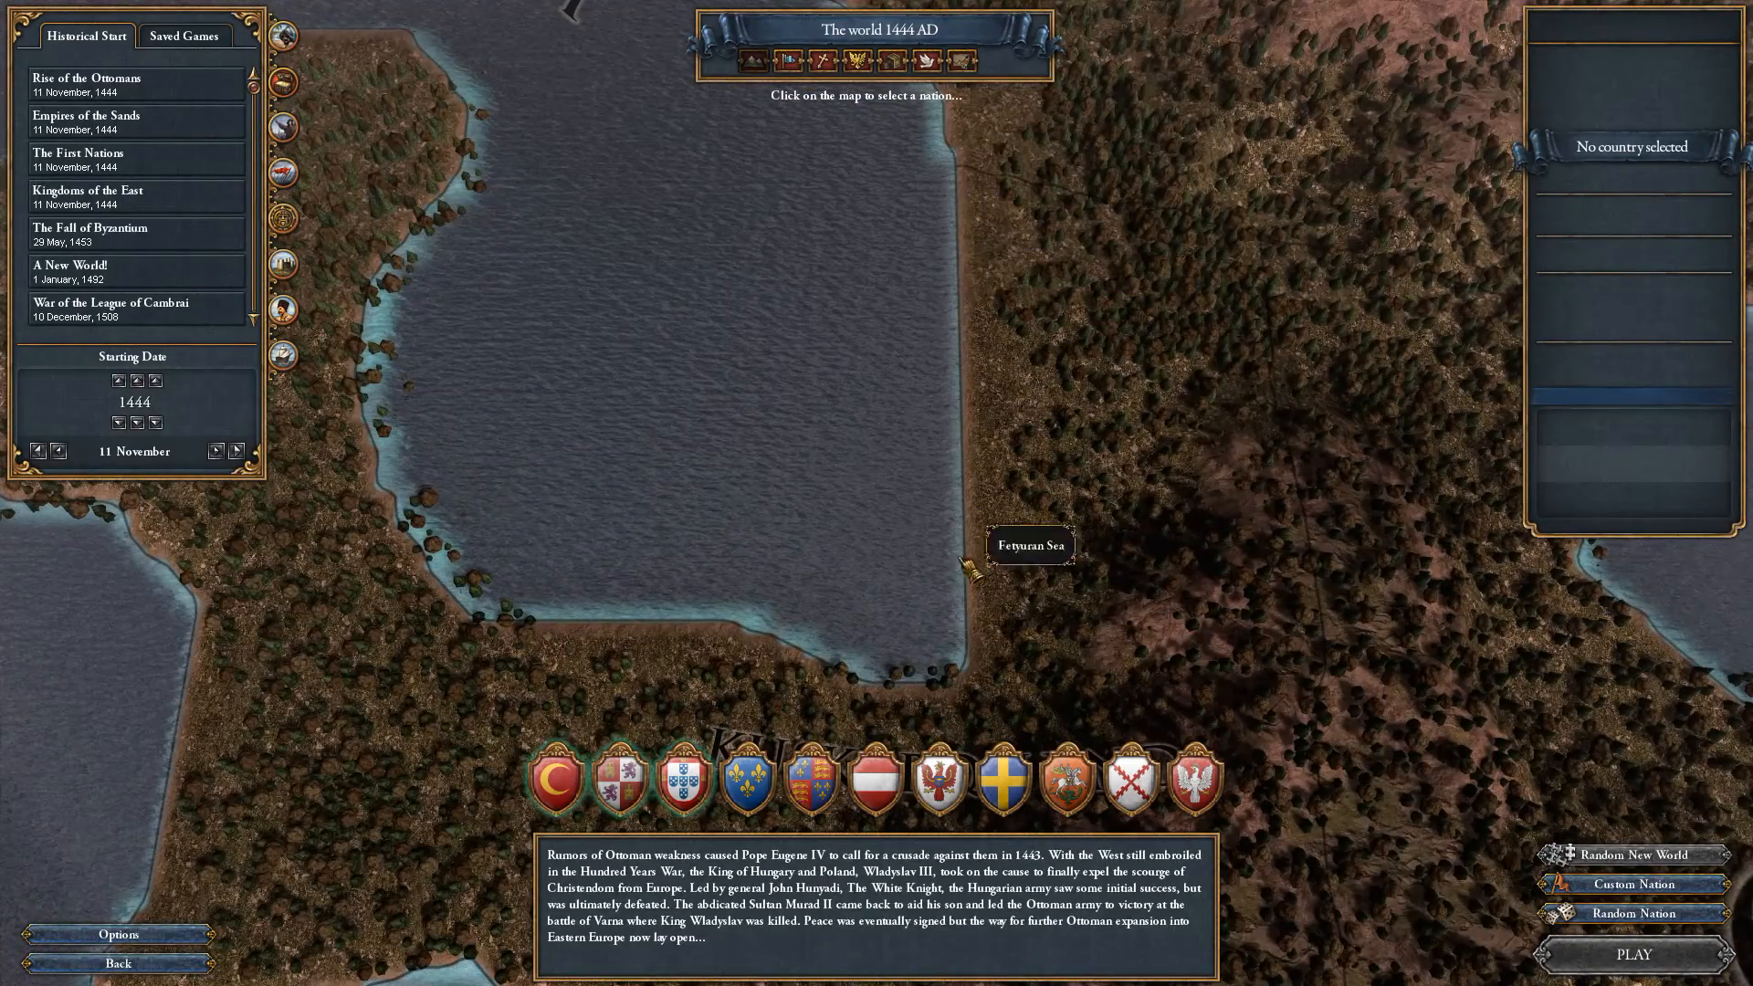
pyautogui.scroll(-5, 755, 527)
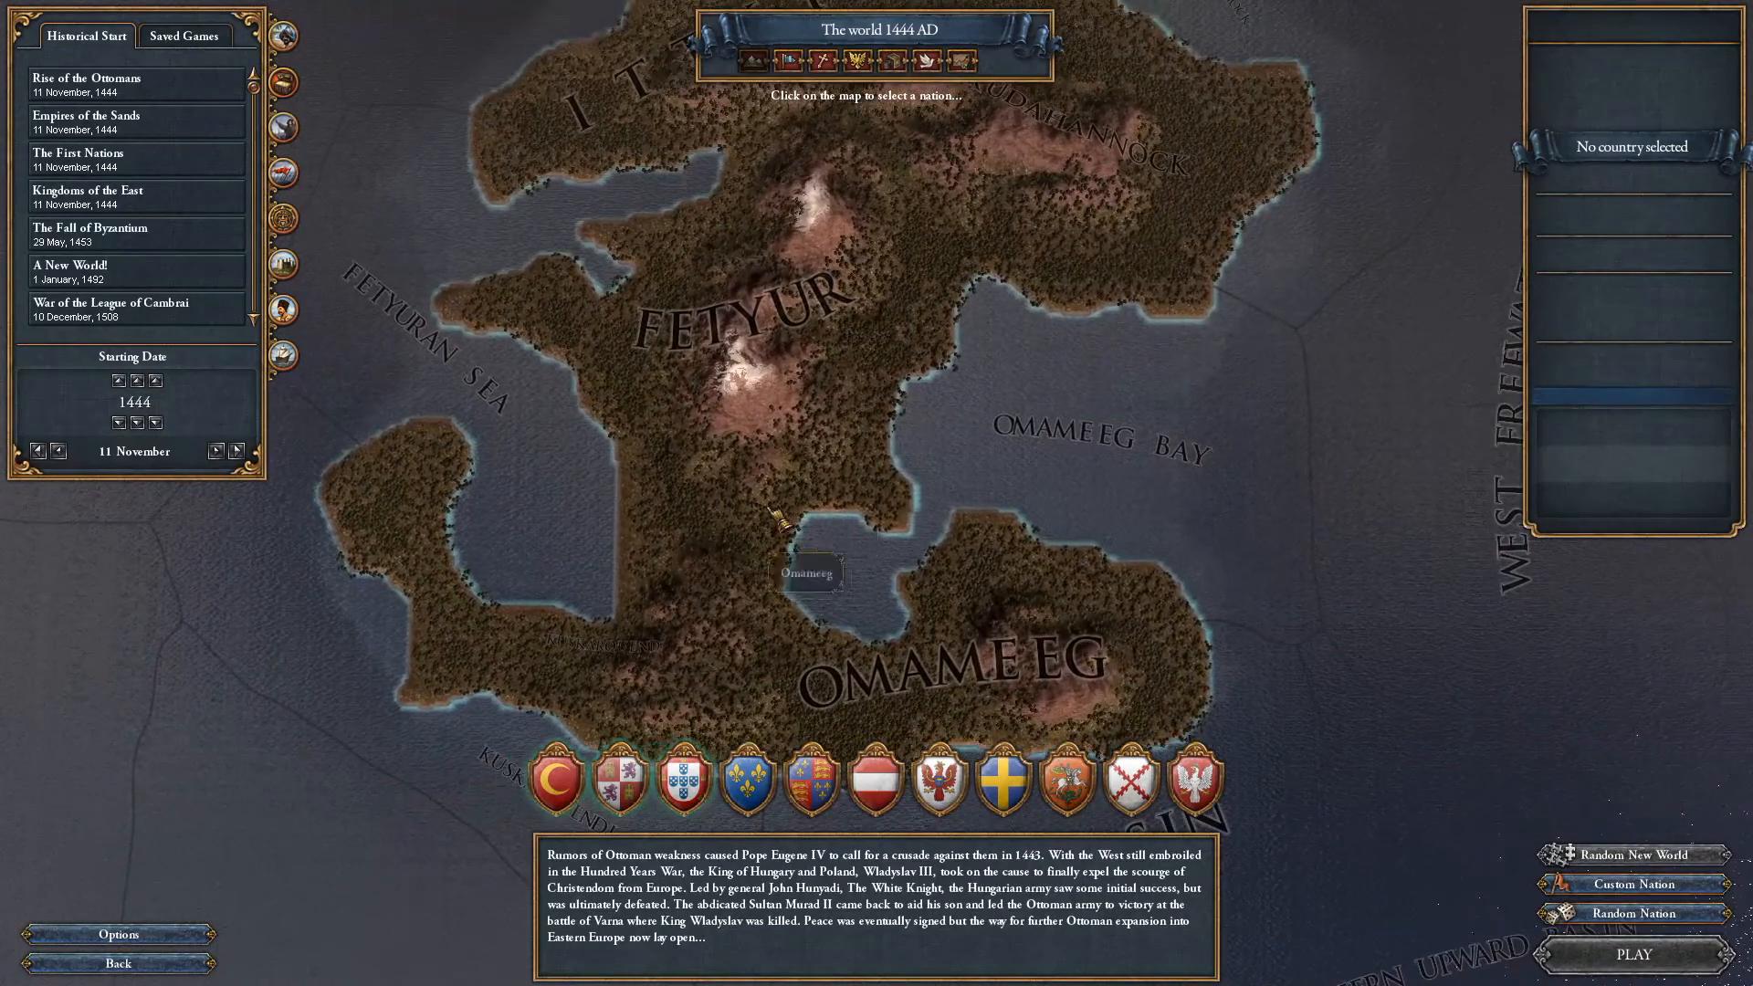
pyautogui.scroll(-3, 973, 409)
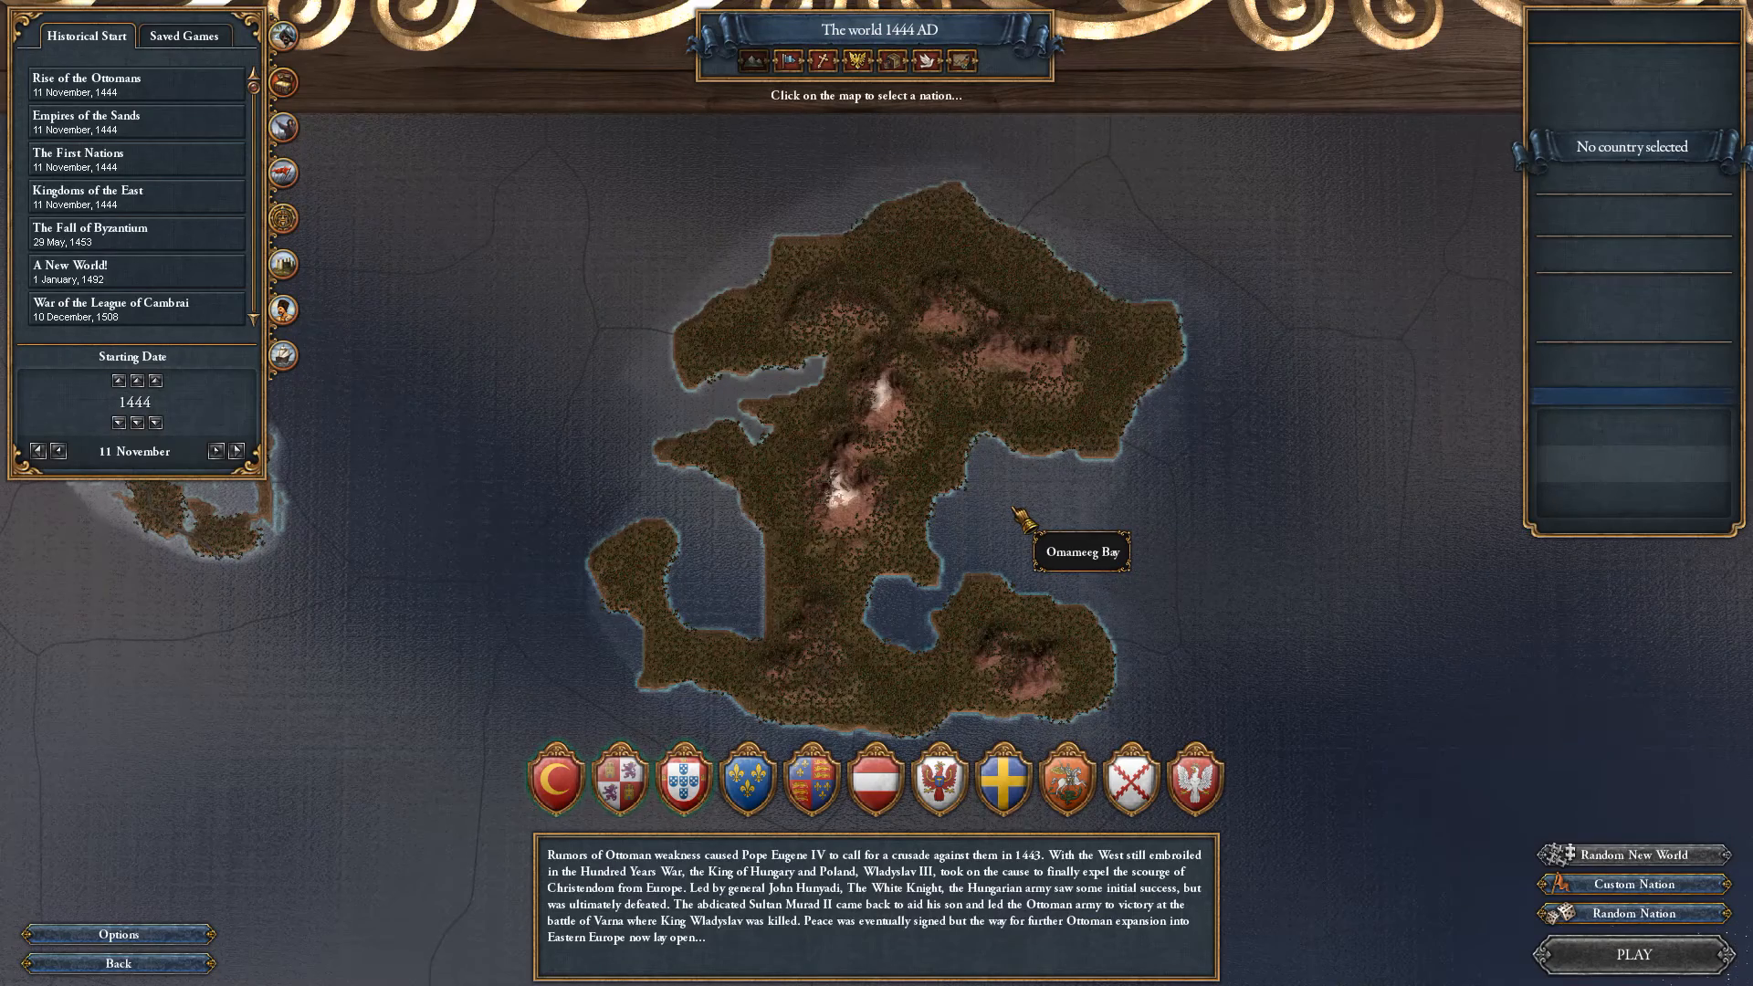
pyautogui.scroll(-2, 1022, 508)
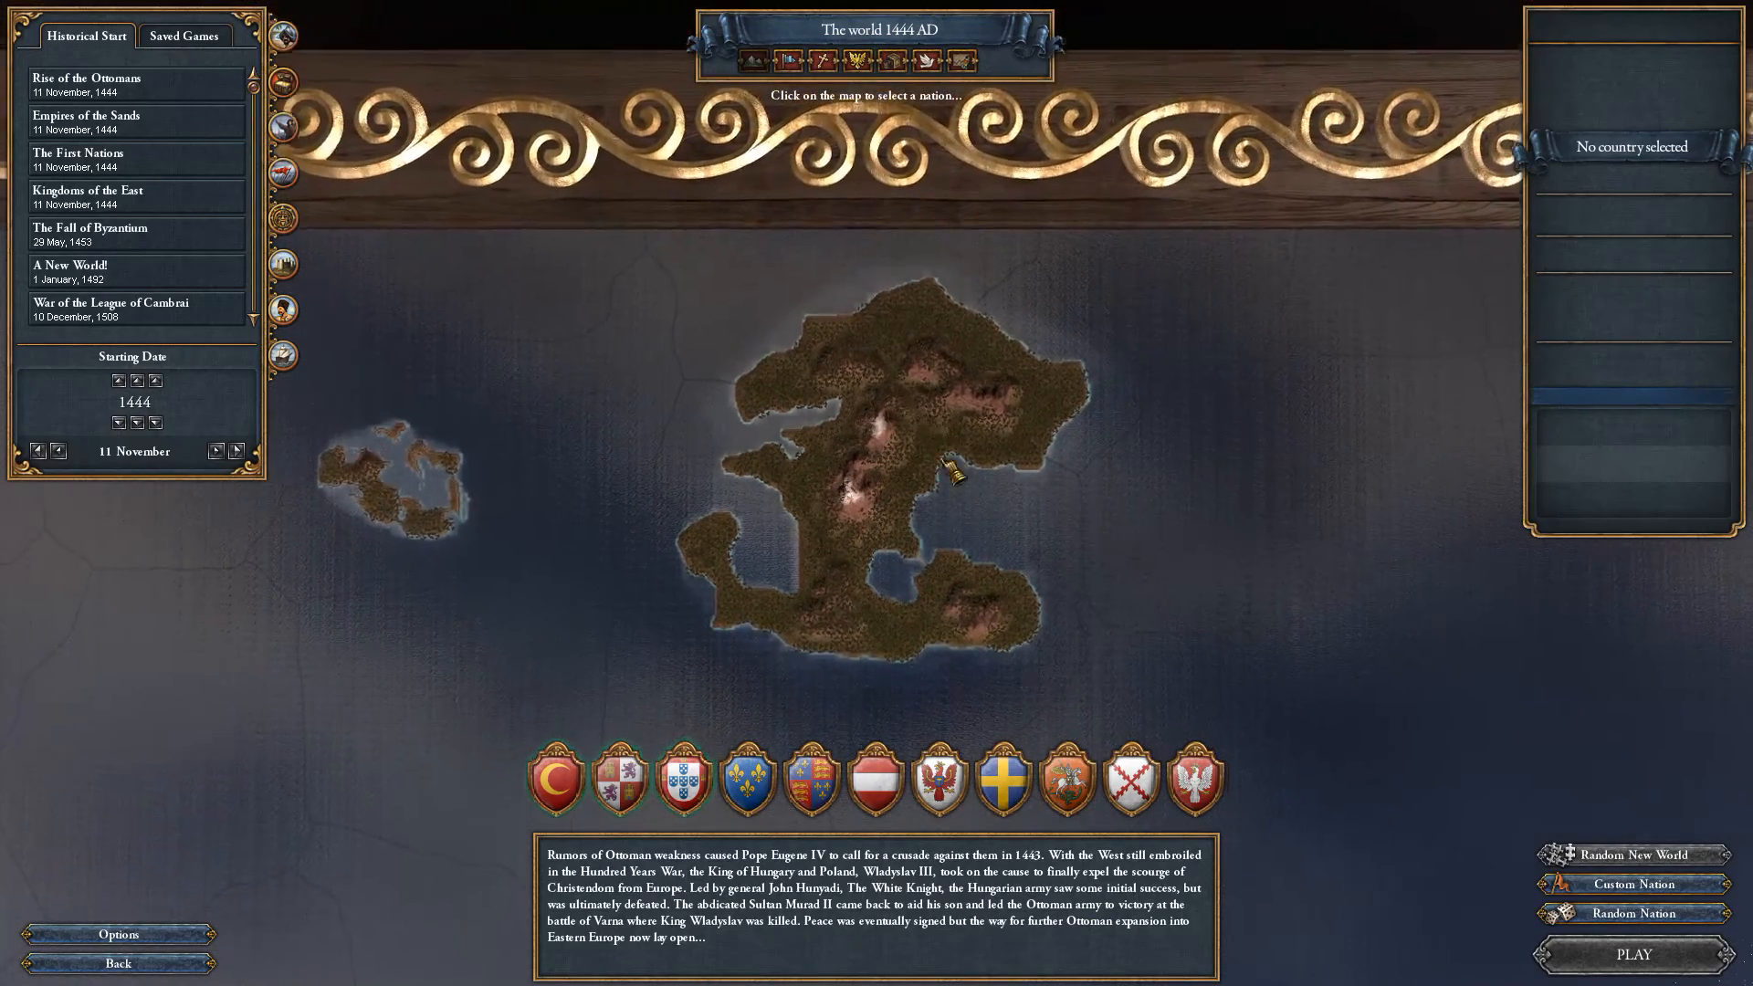
# Examine the custom island's terrain and coastline, covering Omameeg Bay, the Kudahannock highlands, Fetyur, Kuskarquend and the southeastern peninsula.
pyautogui.scroll(4, 1044, 489)
pyautogui.moveTo(949, 488); pyautogui.dragTo(995, 375)
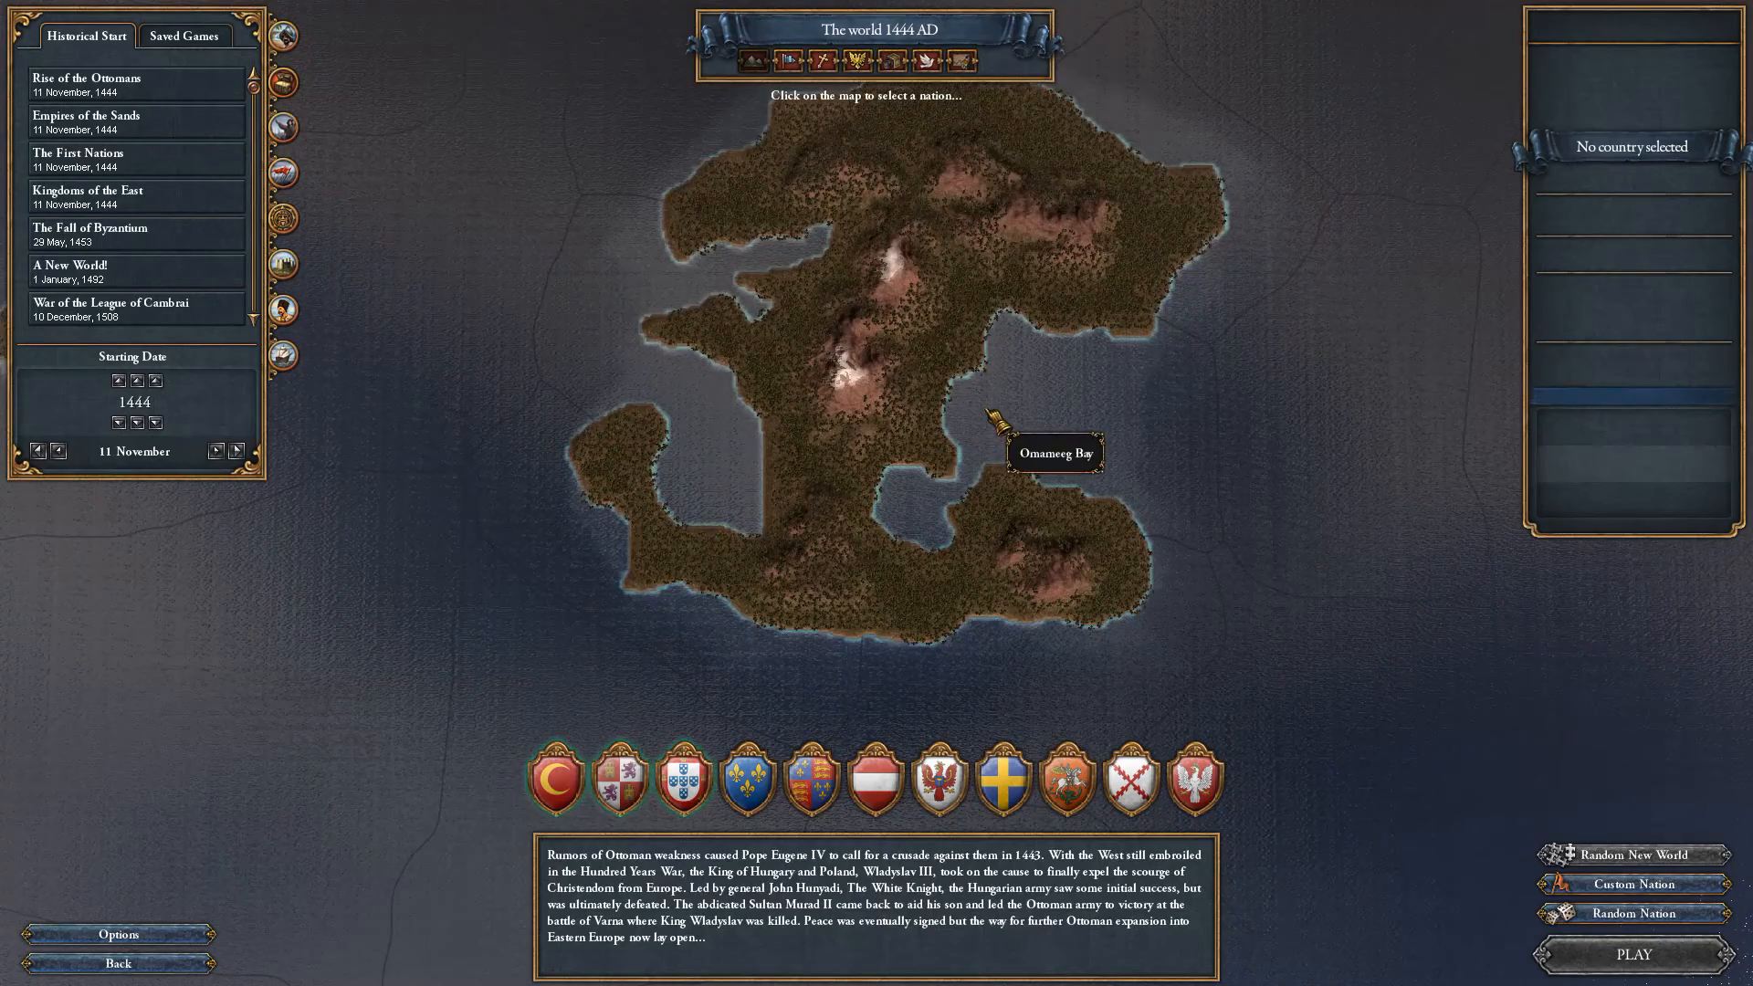
pyautogui.scroll(-3, 1022, 474)
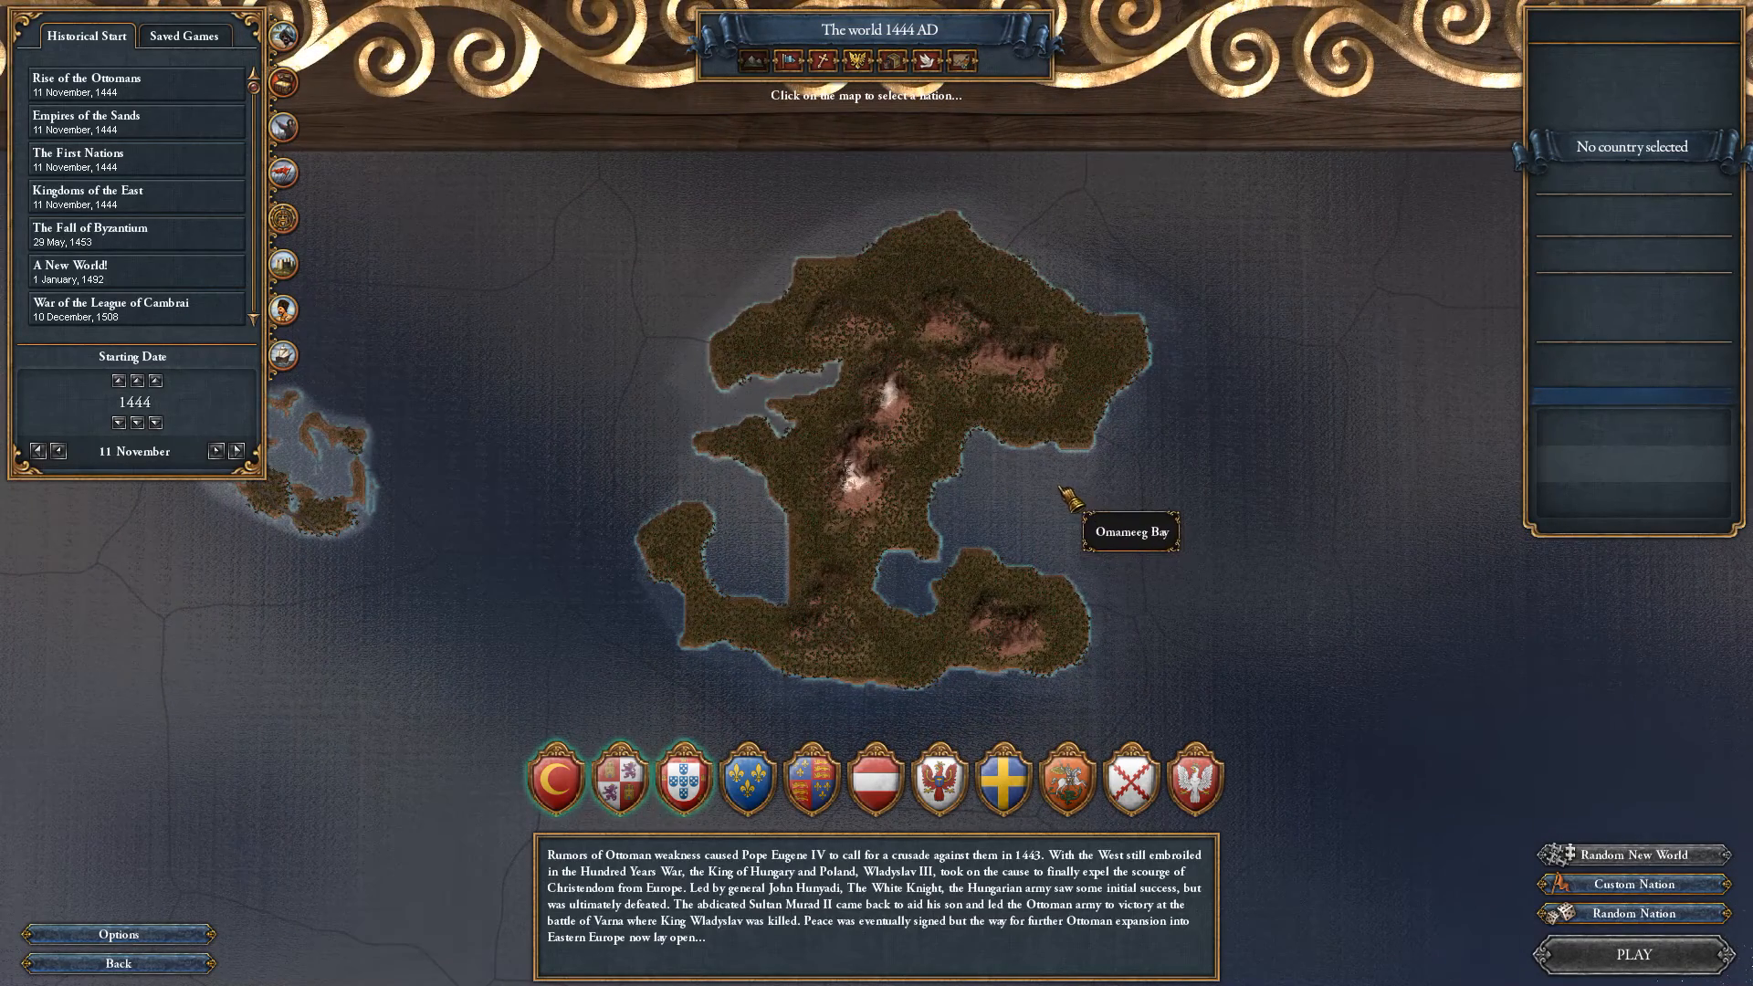
pyautogui.scroll(4, 977, 401)
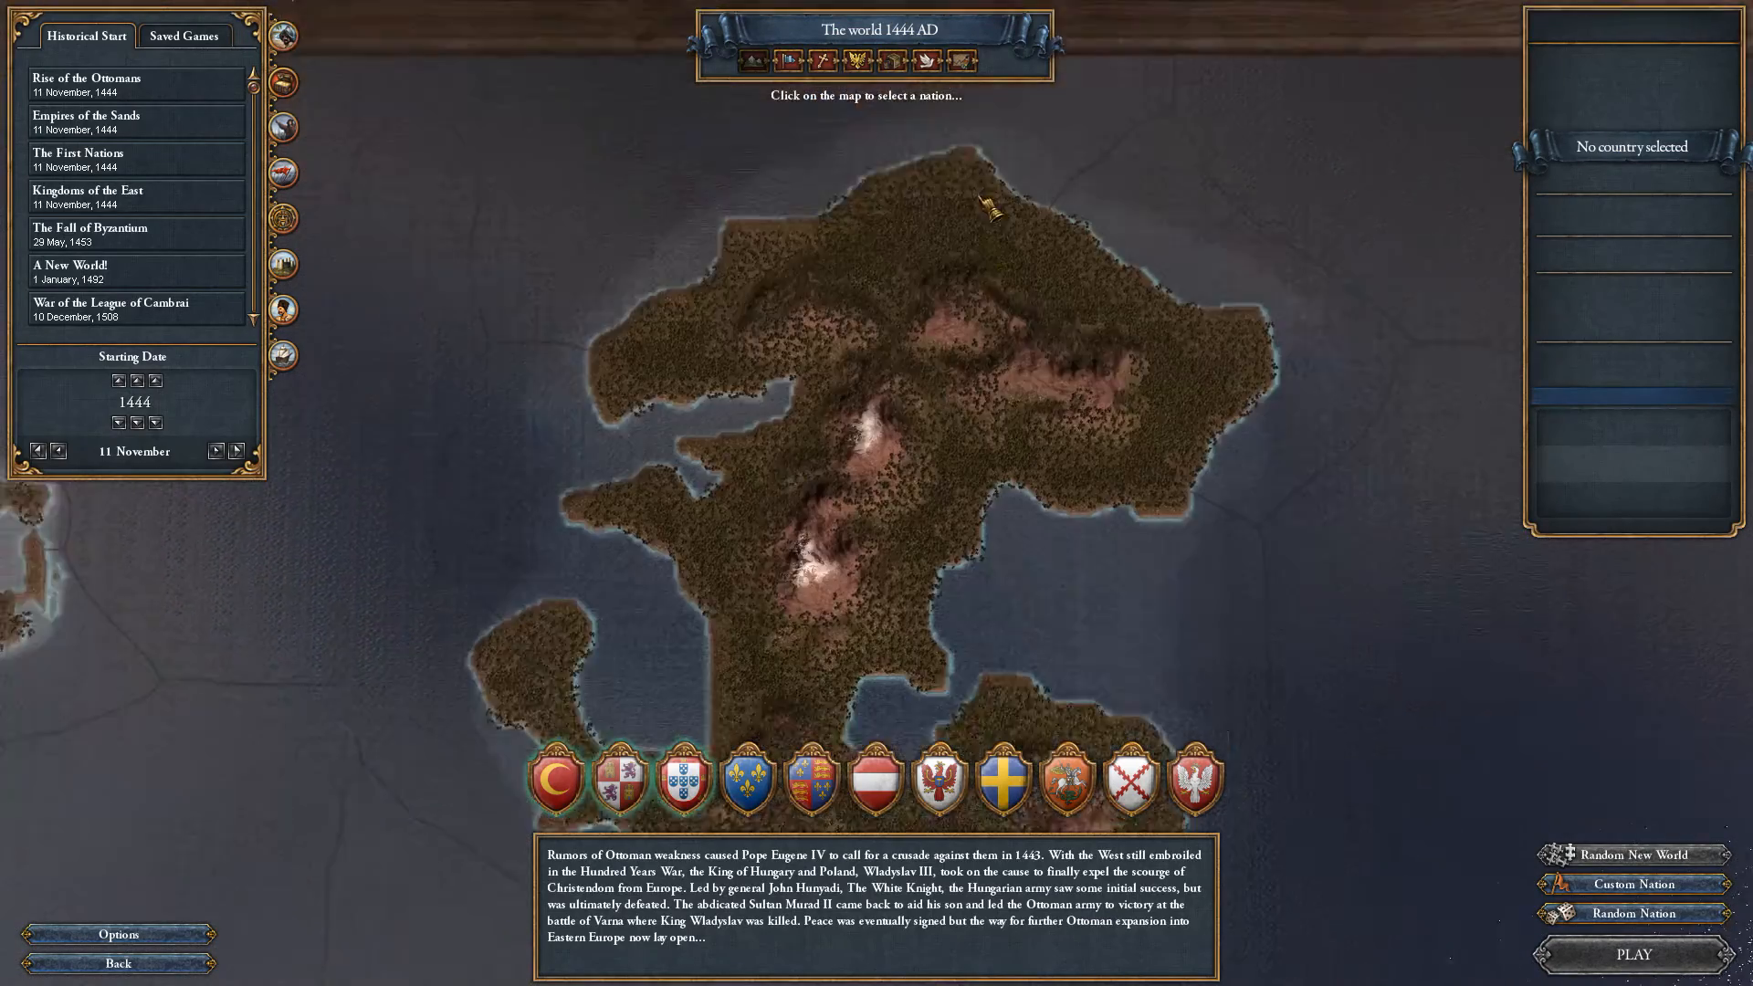
pyautogui.scroll(-3, 958, 347)
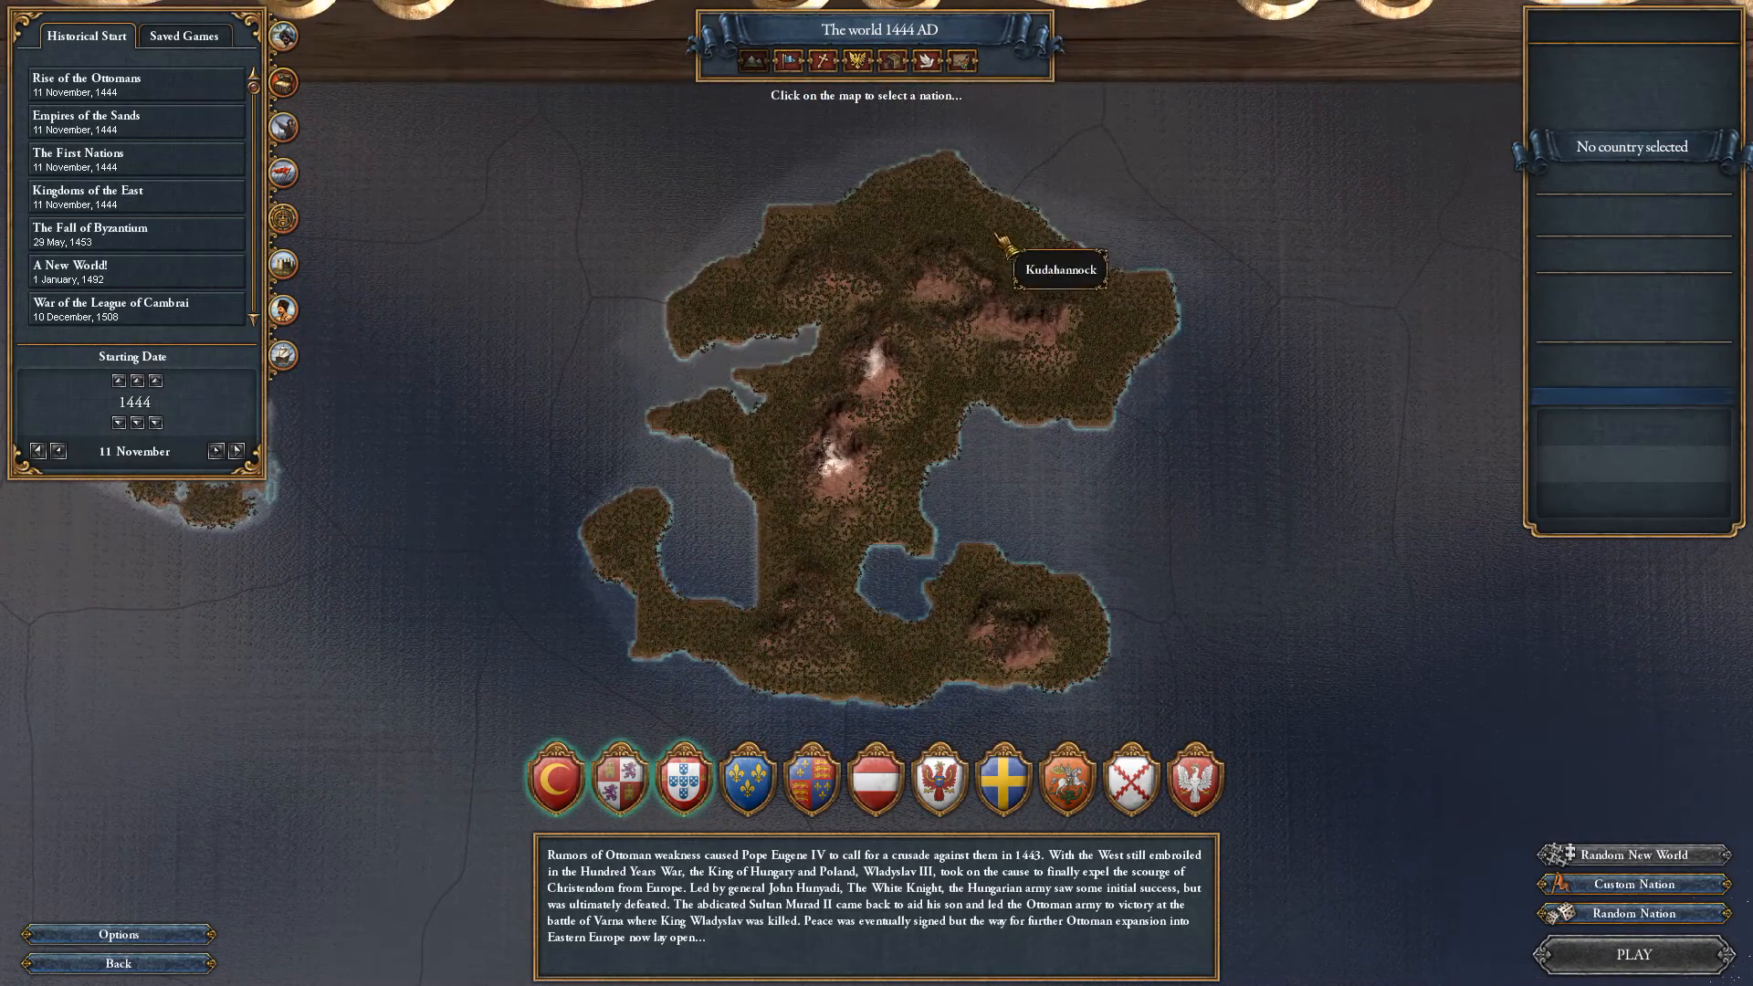
pyautogui.moveTo(996, 234); pyautogui.dragTo(1064, 255)
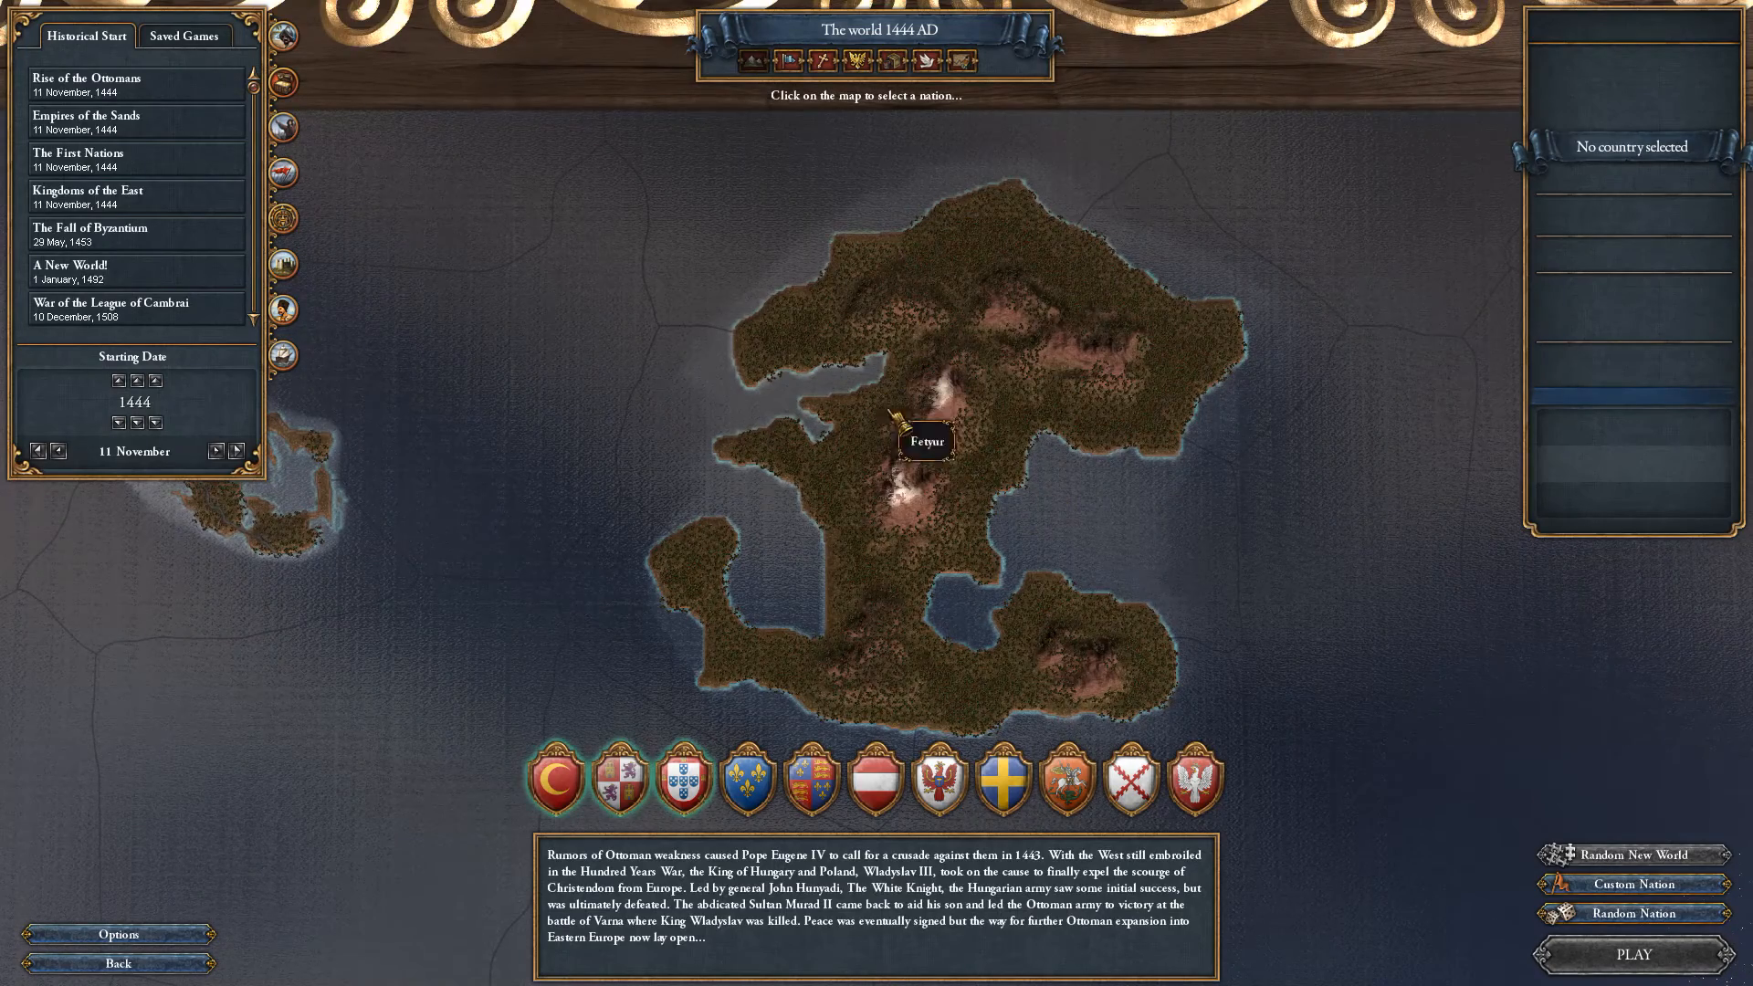
pyautogui.moveTo(889, 433); pyautogui.dragTo(843, 323)
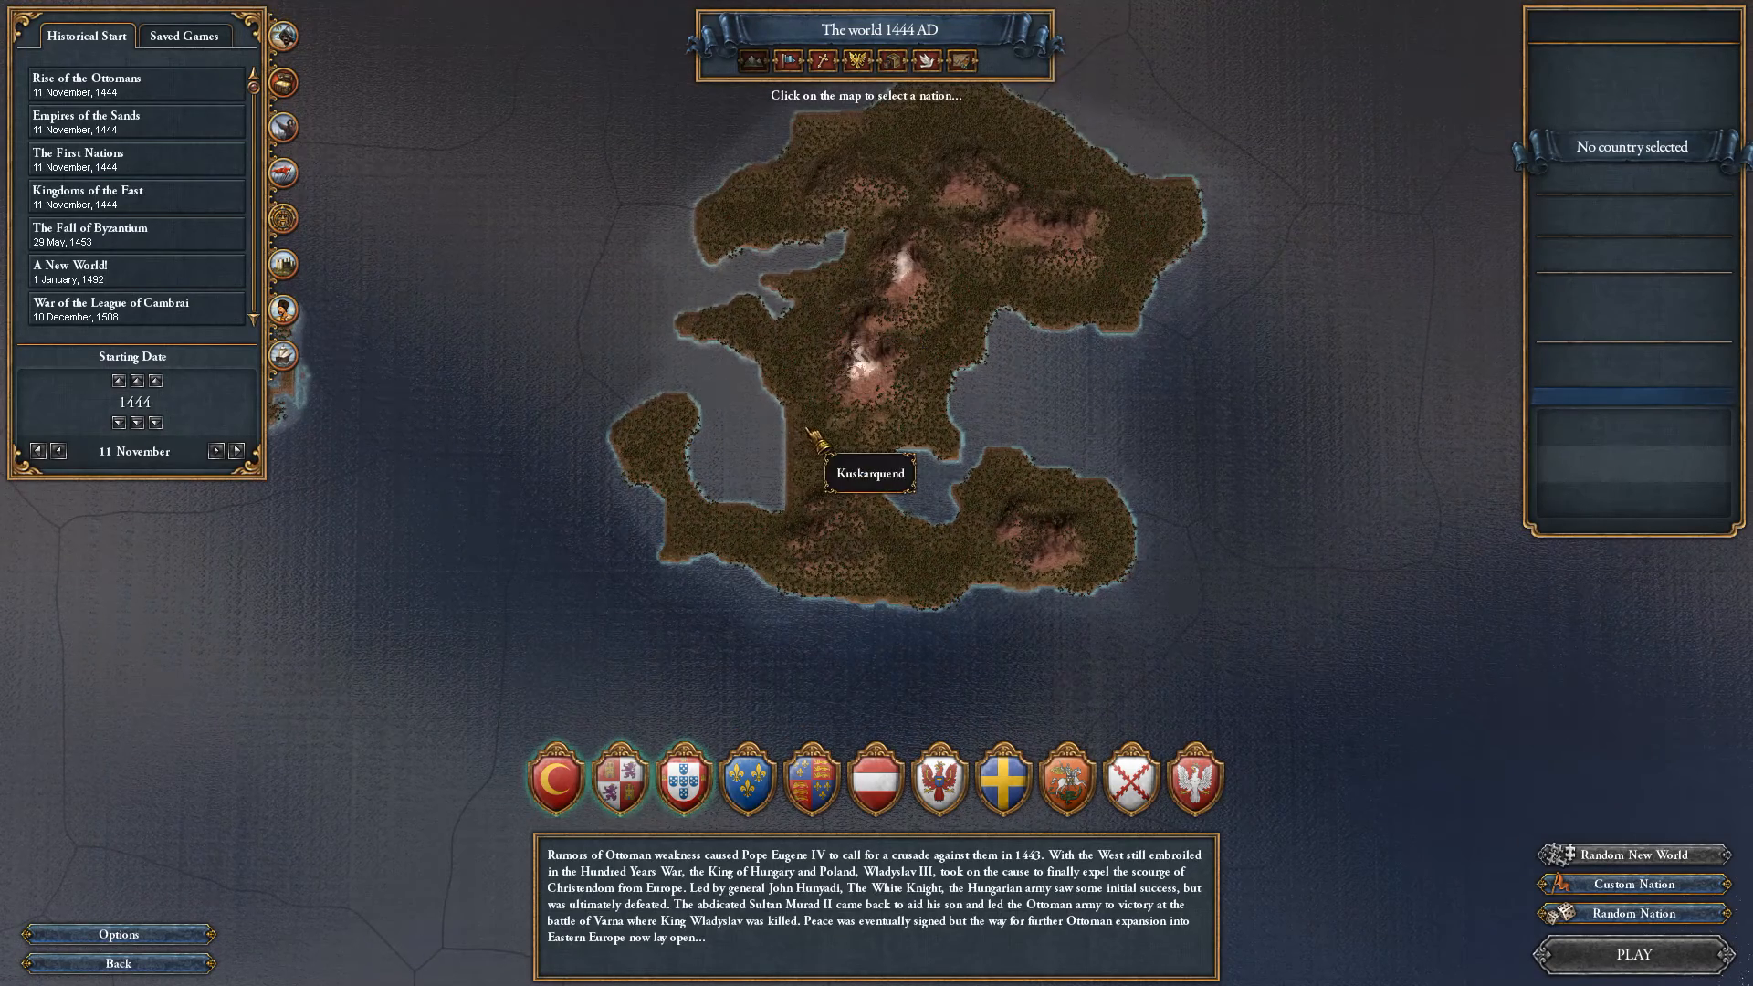
pyautogui.press('Up')
pyautogui.press('Left')
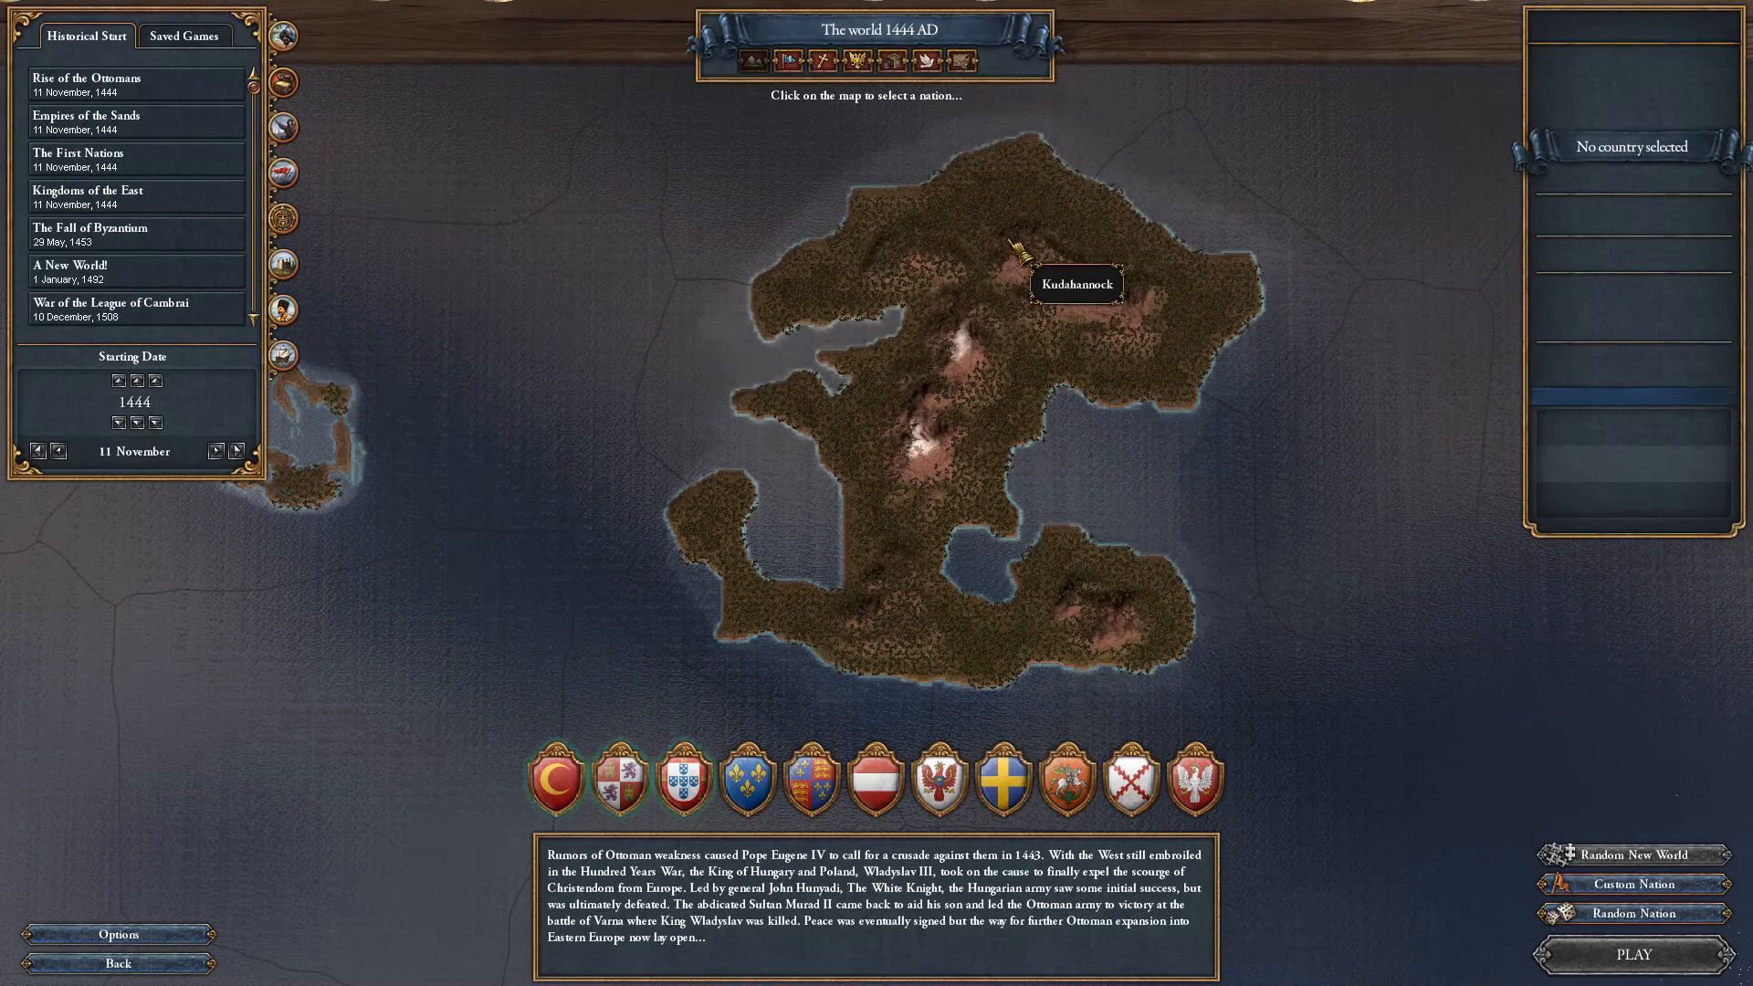
pyautogui.scroll(-3, 918, 321)
pyautogui.moveTo(981, 500); pyautogui.dragTo(915, 434)
pyautogui.scroll(2, 941, 443)
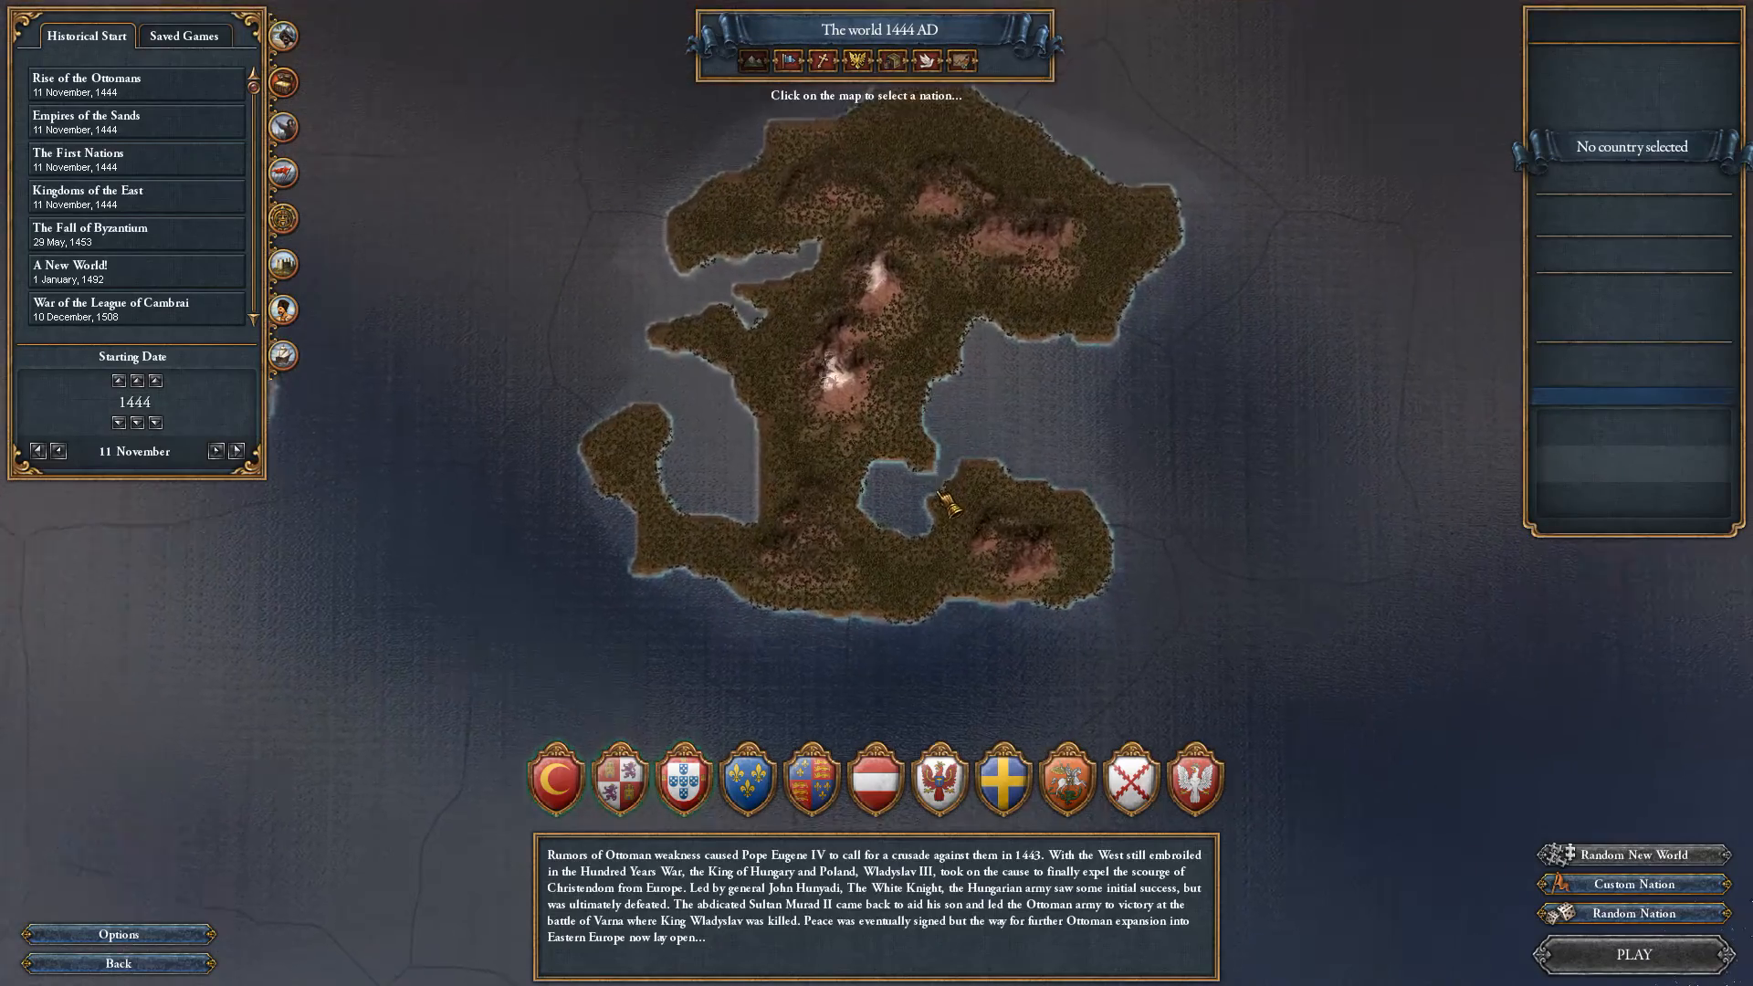
pyautogui.scroll(3, 947, 454)
pyautogui.scroll(-3, 948, 475)
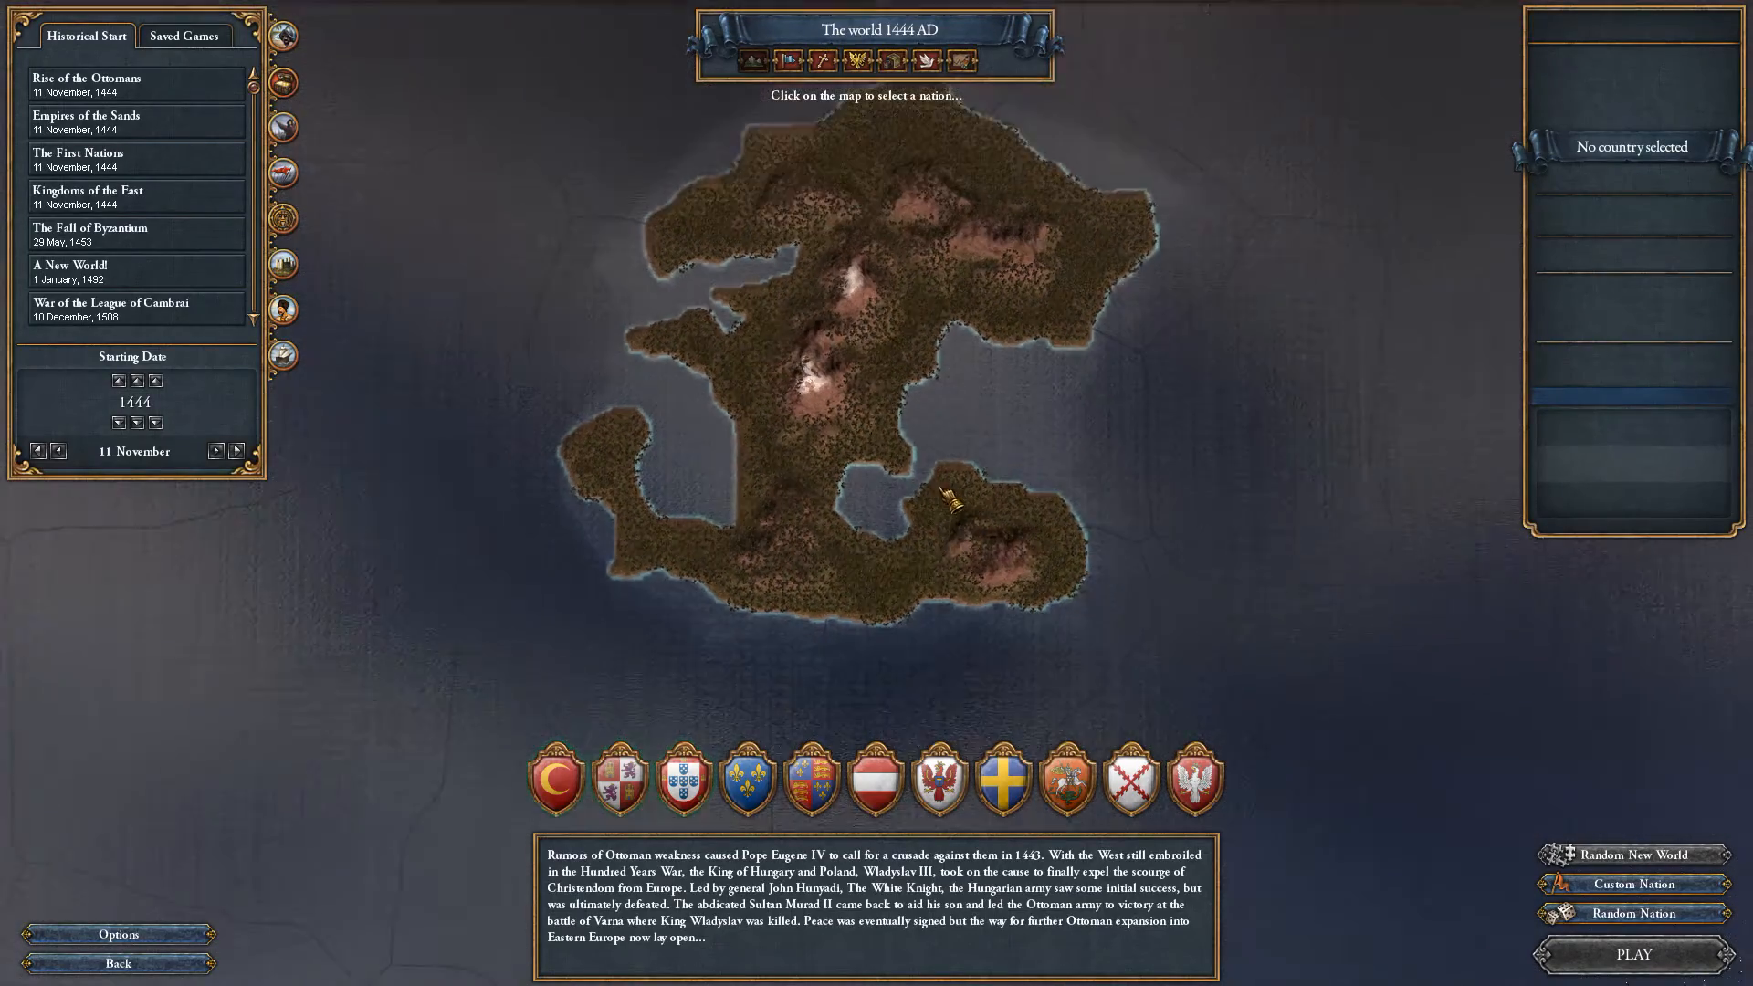